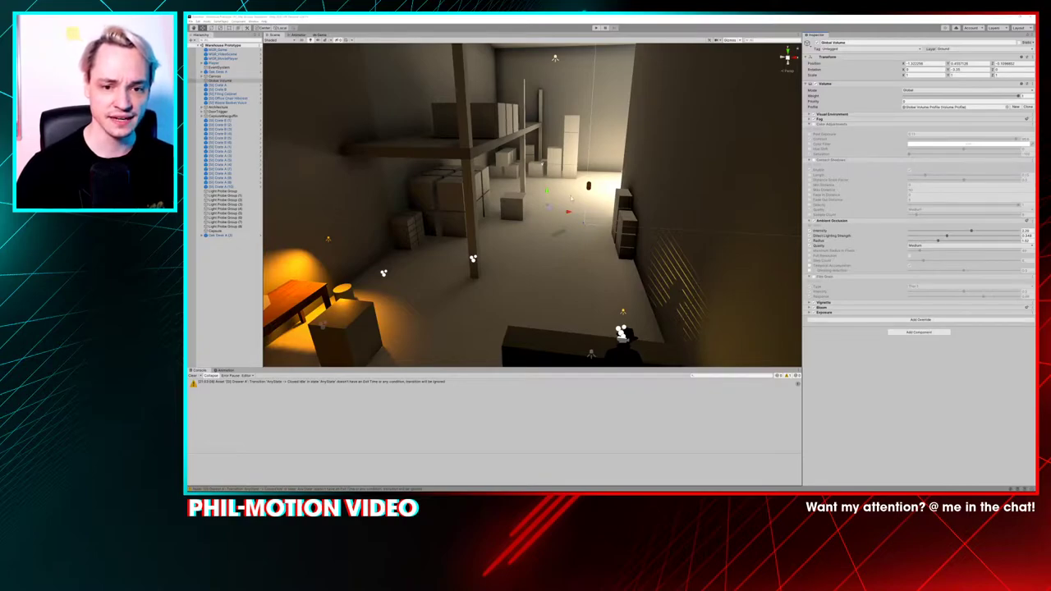
Select the oak desk in the brightly lit far room and inspect its front, drawers and legs up close
mouse_move(525, 213)
alt+mouse_down()
mouse_move(560, 211)
mouse_move(510, 221)
alt+mouse_up()
middle_drag(511, 223, 610, 224)
right_drag(529, 205, 512, 205)
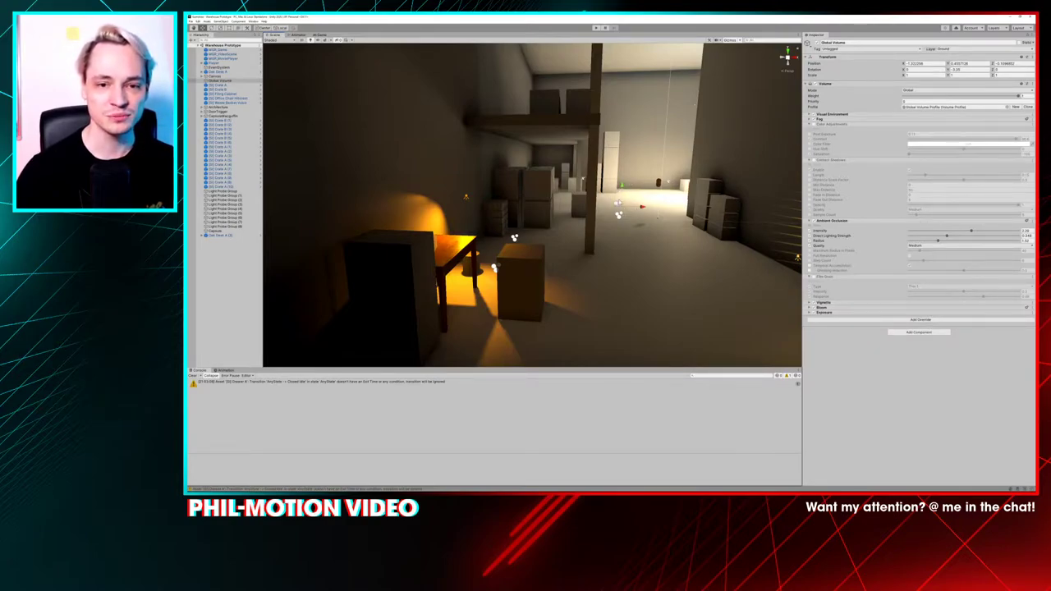
right_drag(590, 220, 611, 226)
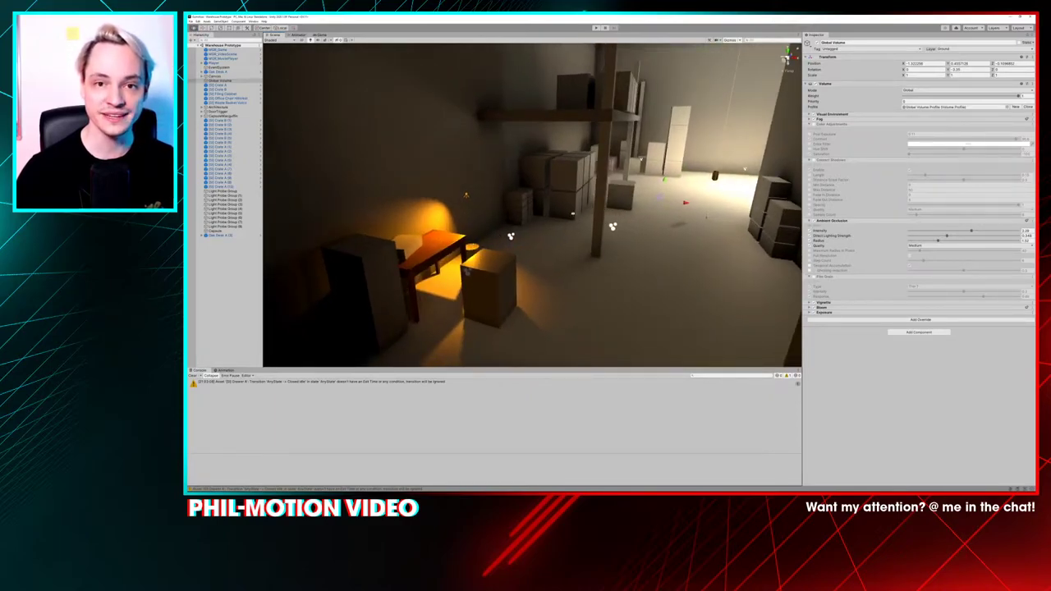
mouse_move(533, 205)
right_down()
mouse_move(552, 234)
mouse_move(526, 250)
mouse_move(566, 250)
mouse_move(546, 271)
mouse_move(521, 267)
mouse_move(571, 267)
mouse_move(538, 206)
mouse_move(525, 207)
right_up()
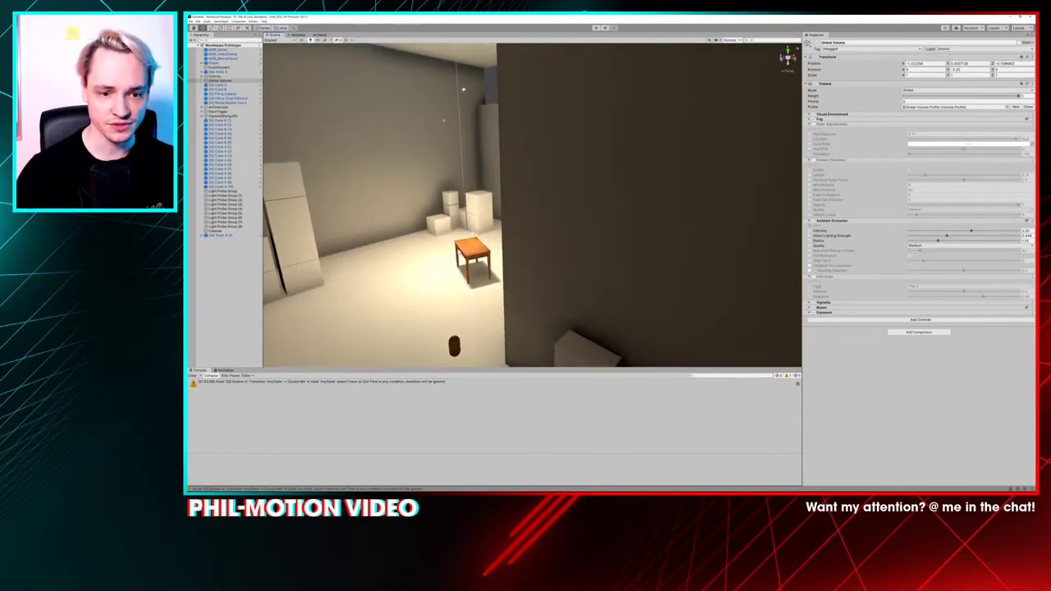
click(456, 249)
key(f)
alt+drag(449, 248, 609, 264)
alt+right_drag(609, 264, 687, 313)
alt+drag(596, 239, 487, 143)
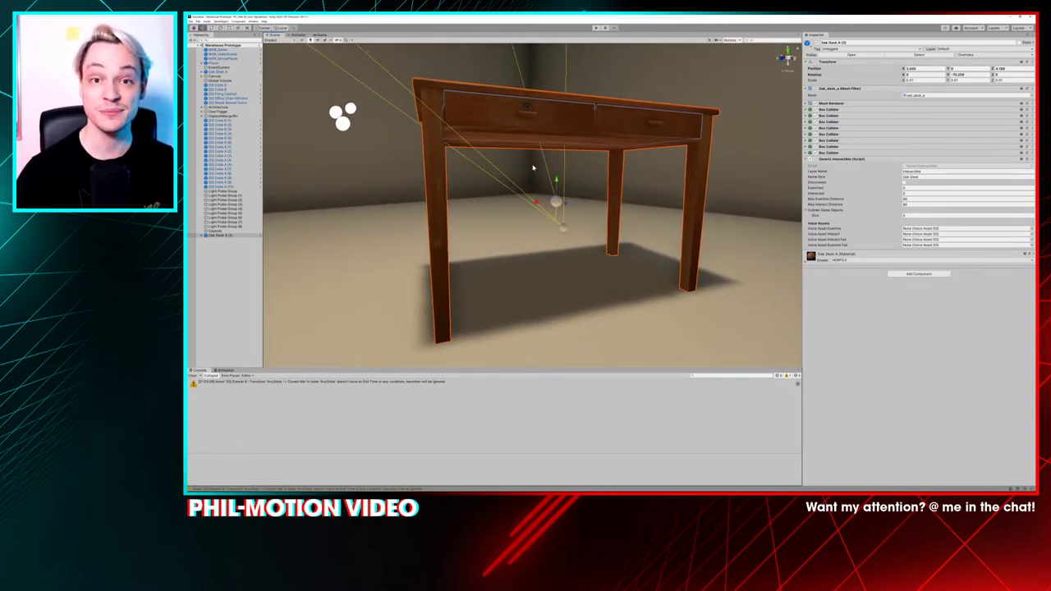
alt+drag(532, 169, 476, 173)
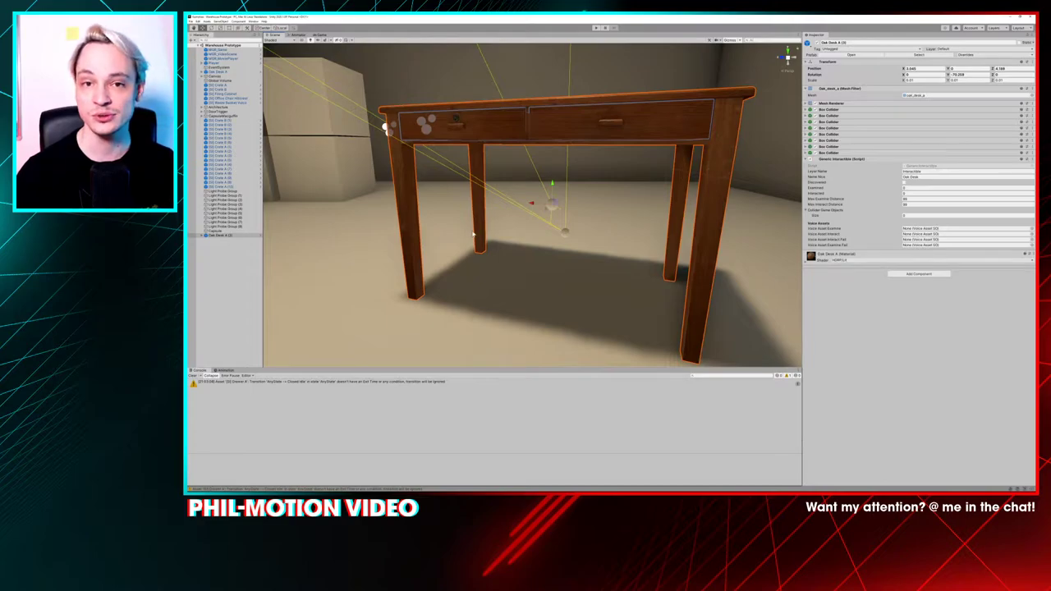
scroll(473, 235, down, 4)
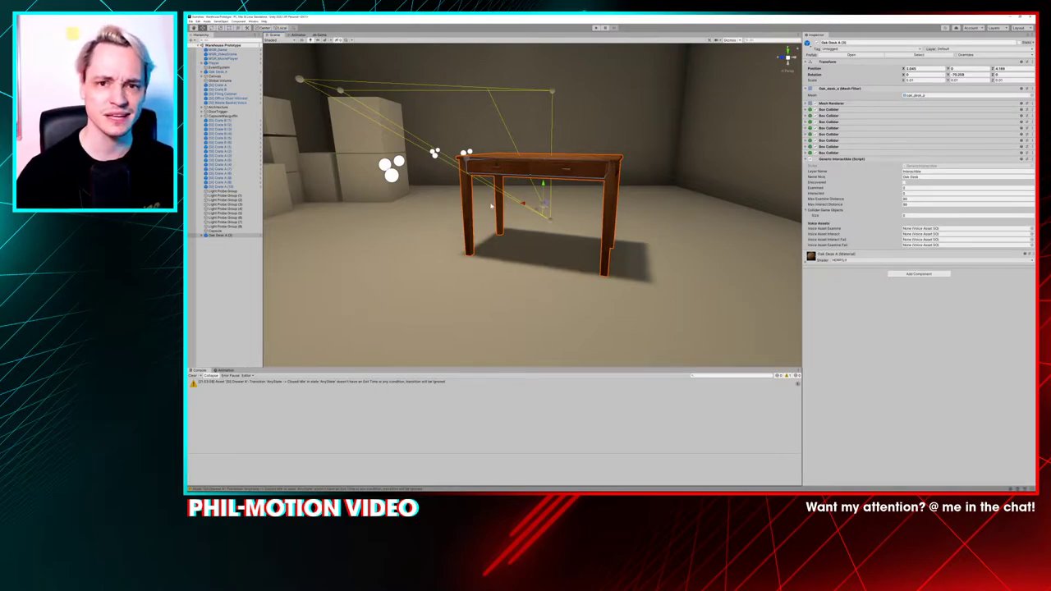
Survey the warehouse from the far room's oak desk, past the crates, back to the lamp-lit desk
scroll(490, 206, down, 5)
right_drag(491, 206, 517, 211)
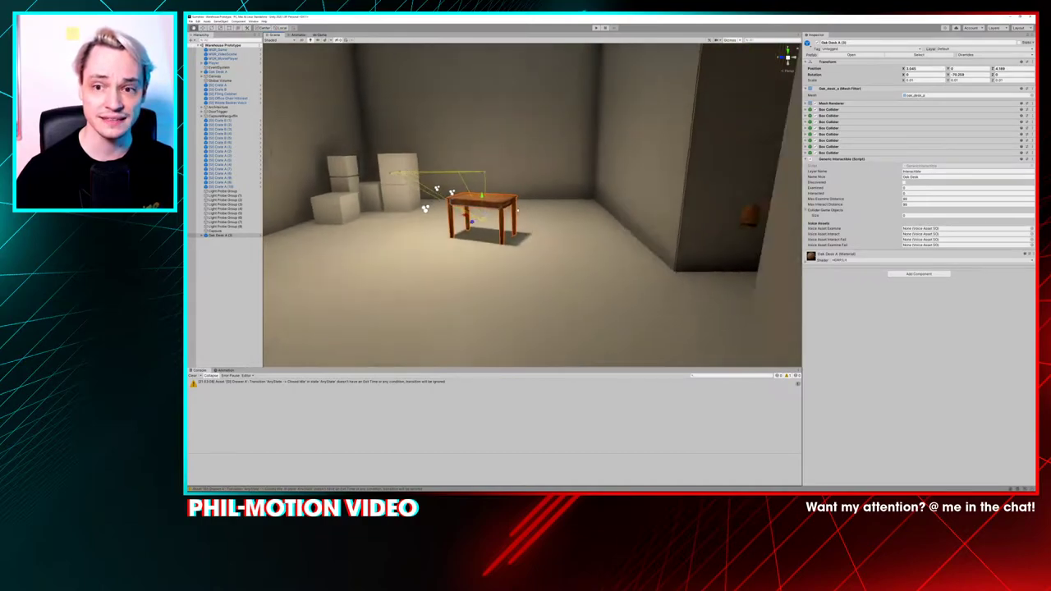
middle_drag(517, 211, 363, 238)
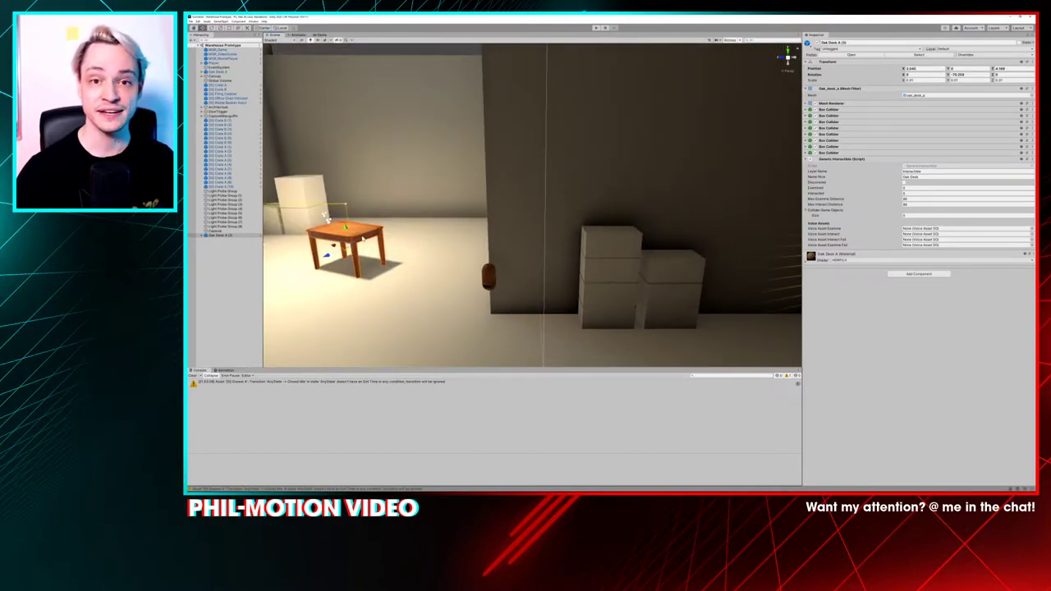
alt+drag(424, 213, 393, 223)
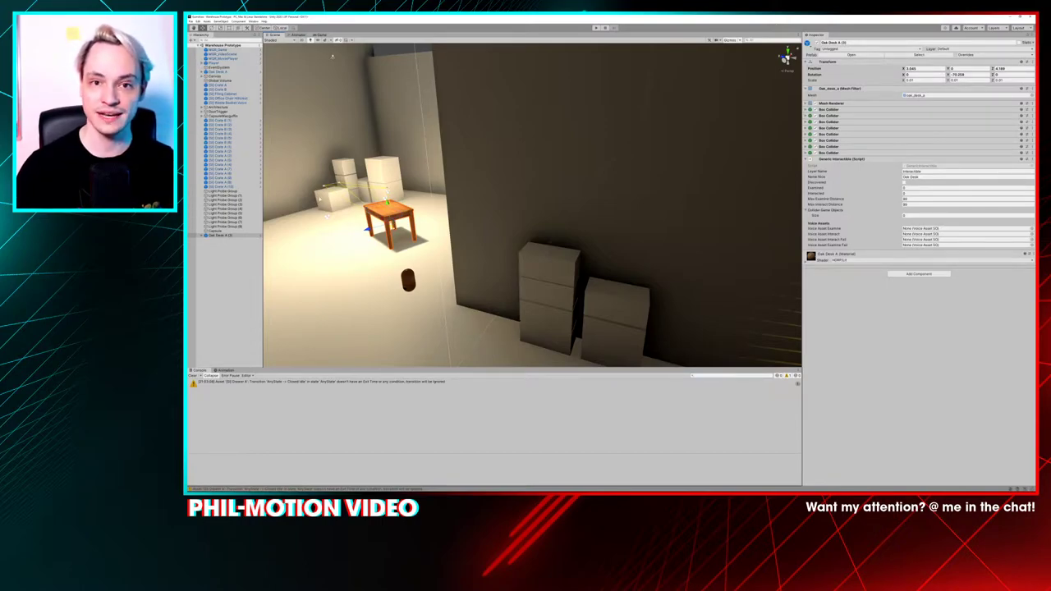
mouse_move(441, 283)
right_down()
mouse_move(438, 251)
mouse_move(429, 297)
right_up()
right_drag(266, 212, 517, 193)
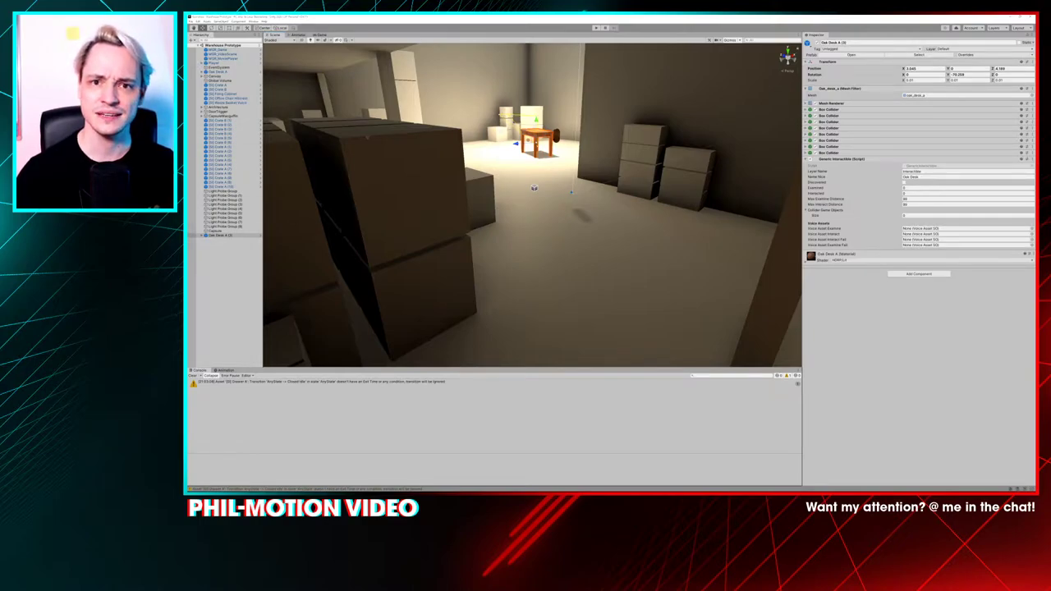
right_drag(572, 190, 431, 241)
right_drag(563, 114, 563, 116)
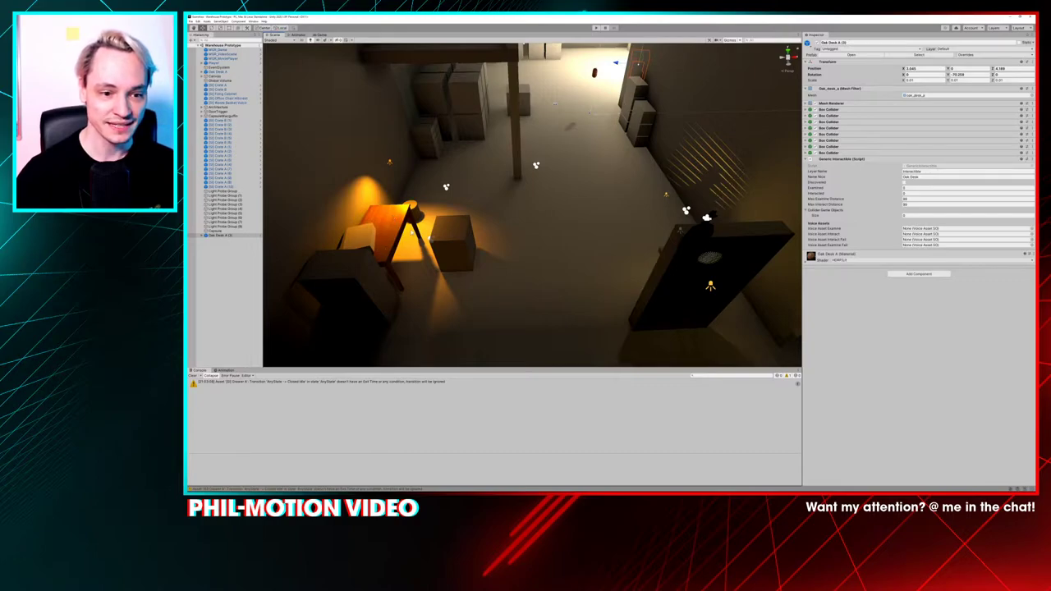
Start play mode and walk the player to the lamp-lit oak desk, crouching to view its drawers
click(404, 232)
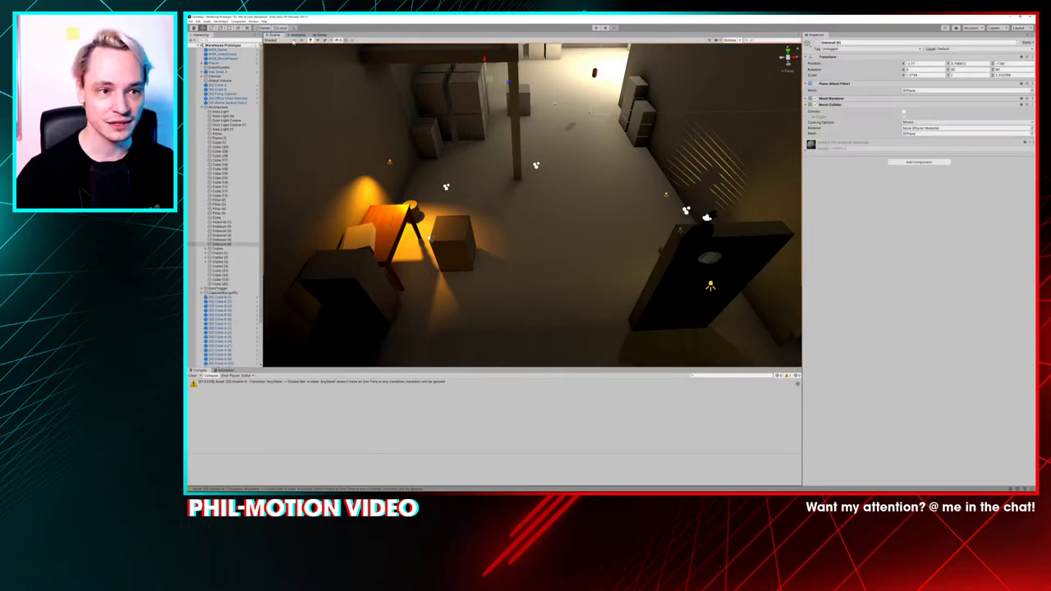
click(596, 28)
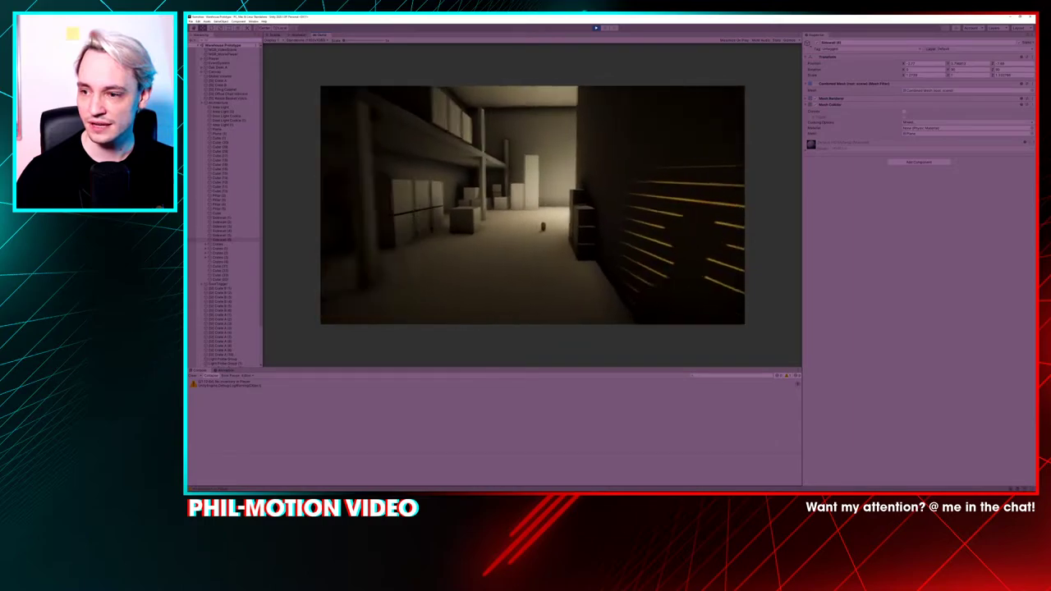
key(w)
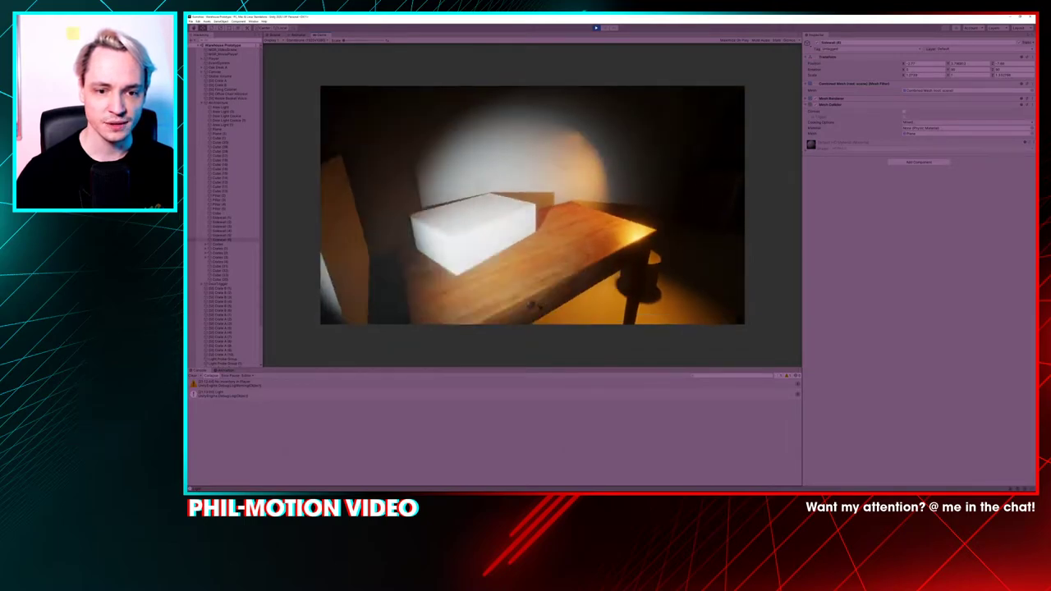
key(c)
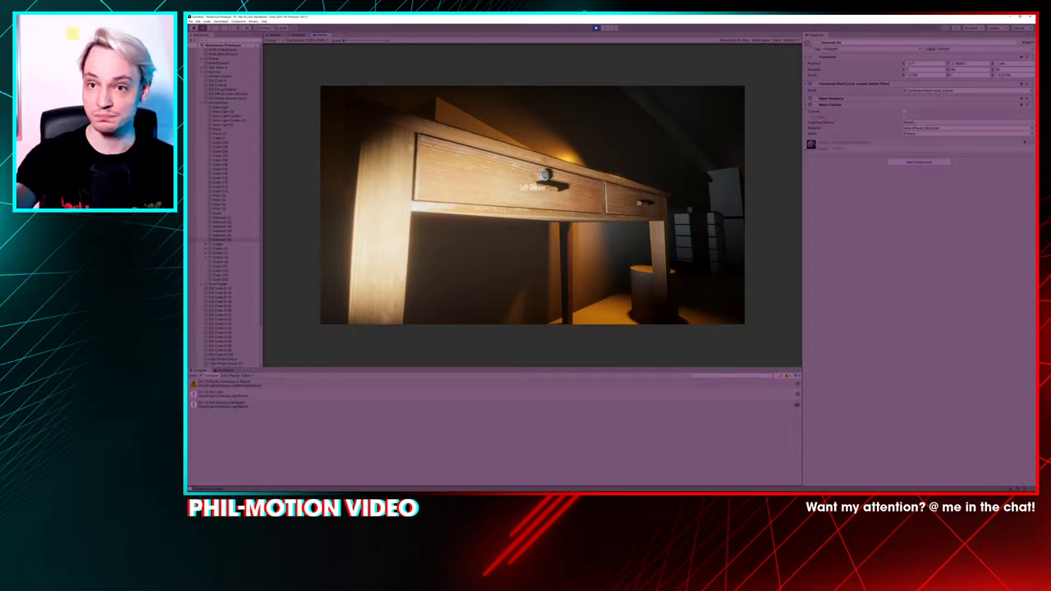
key(w)
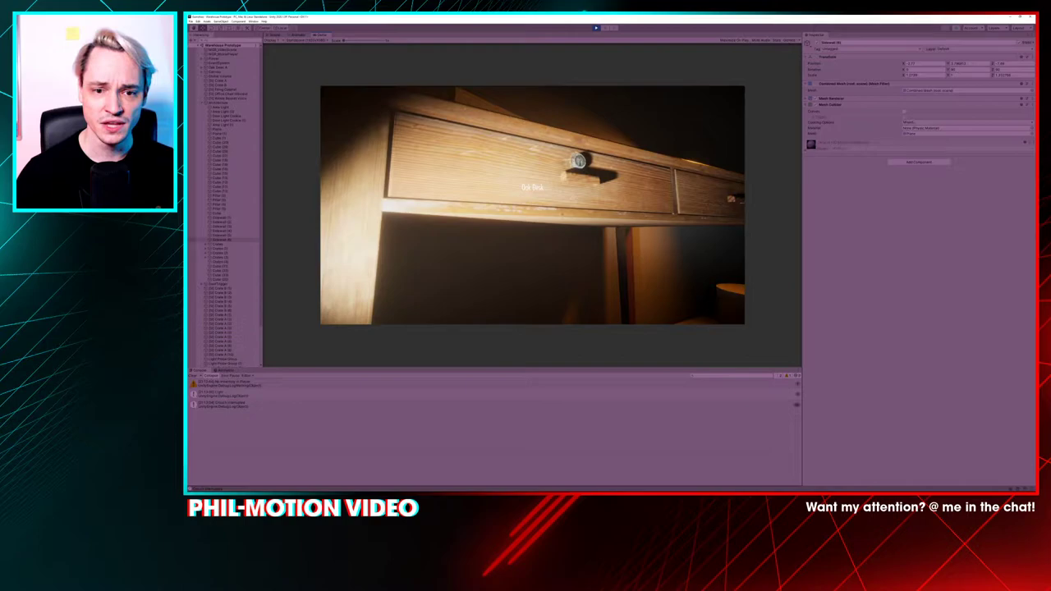
key(ctrl)
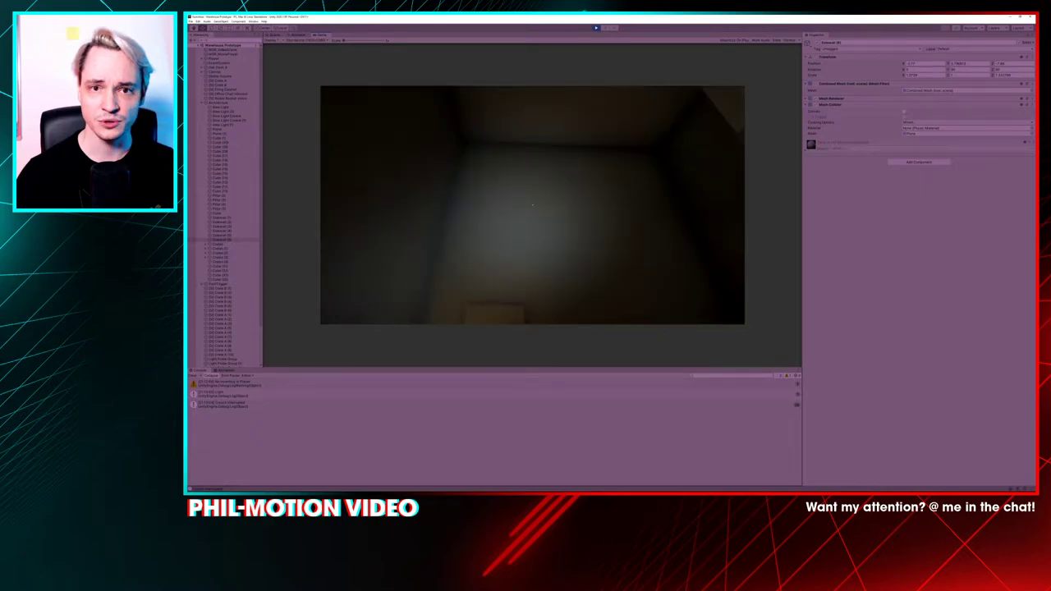
Test freeing and recapturing the mouse cursor in the game, and return to a crouch in front of the oak desk
key(Escape)
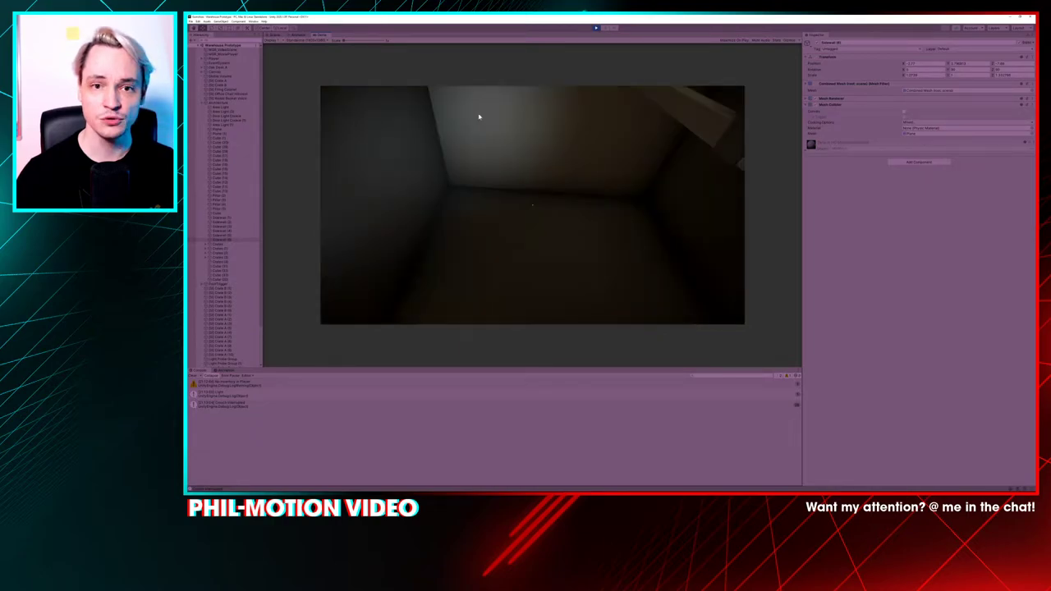
click(564, 230)
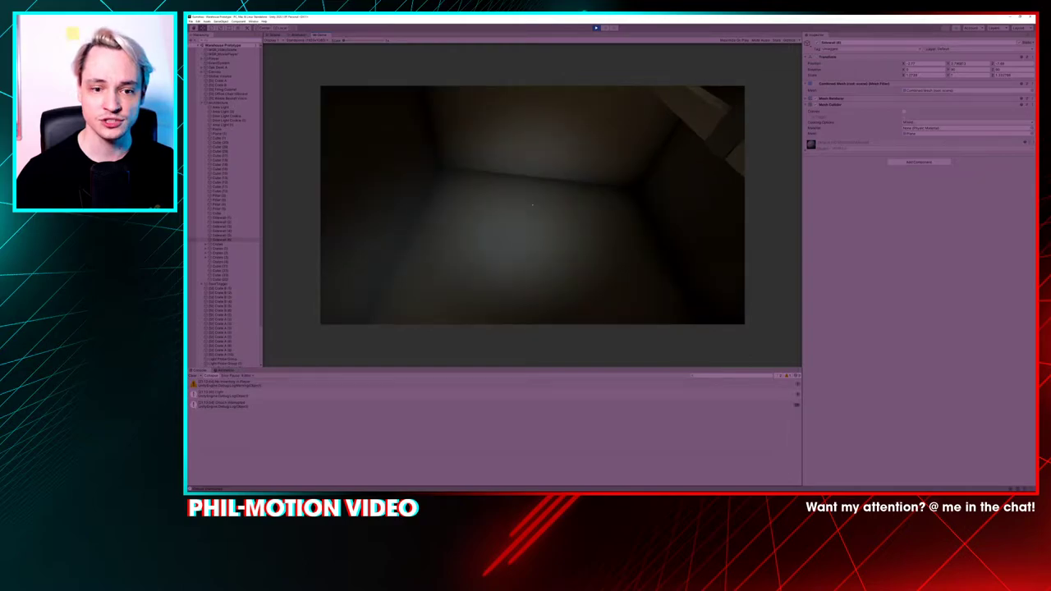
key(w)
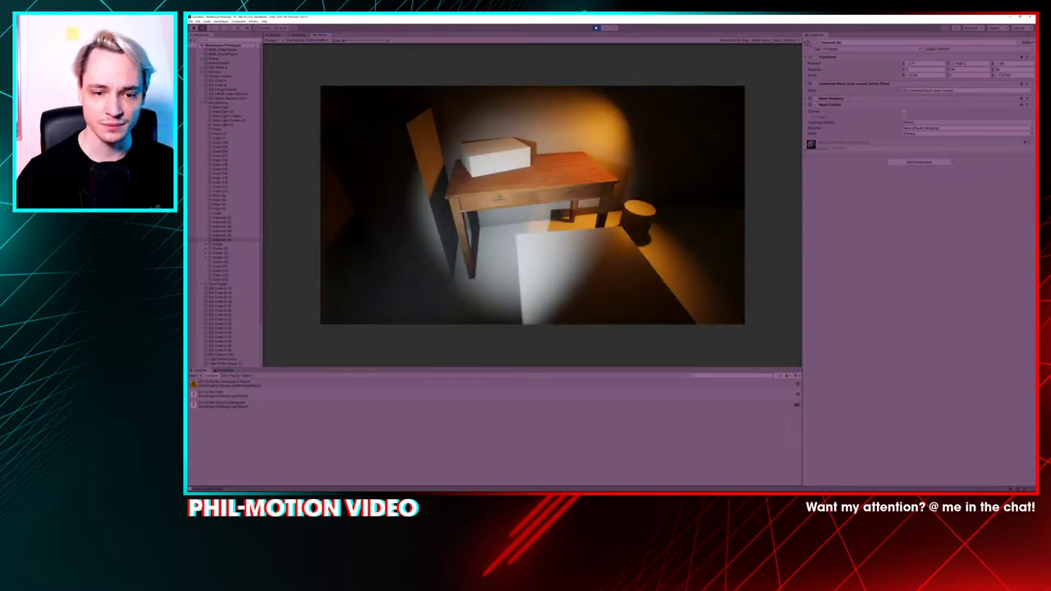
key(w)
key(ctrl)
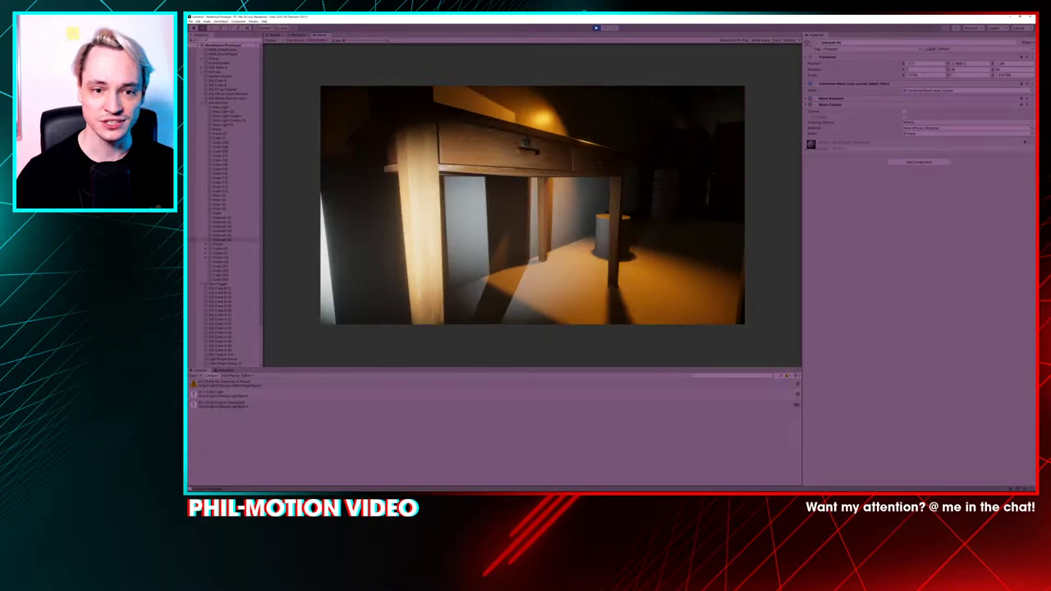
key(Escape)
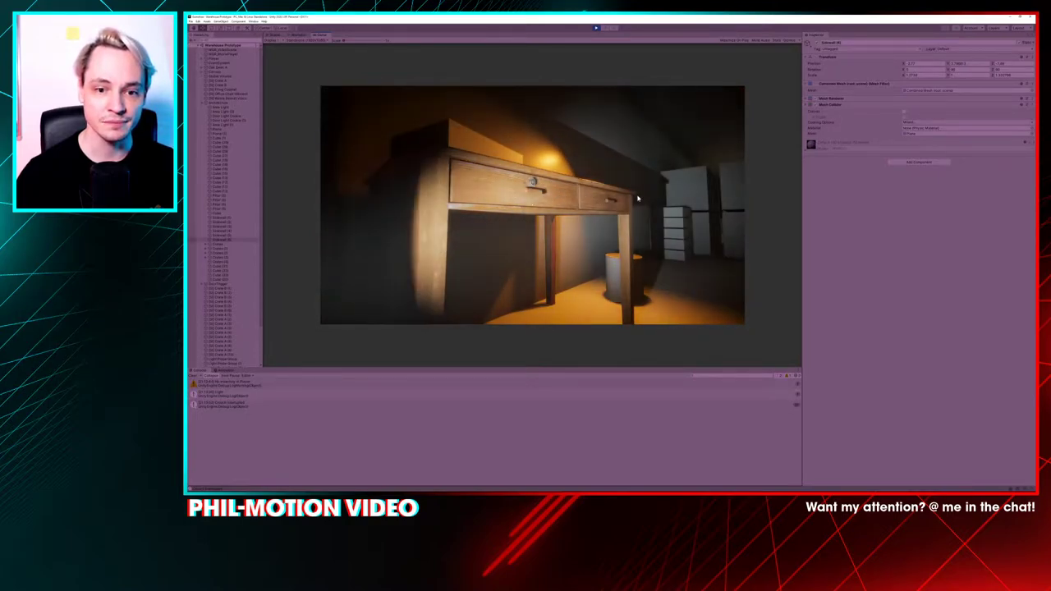
Stand the player up and sidestep around the oak desk to examine its top and drawers from above
key(a)
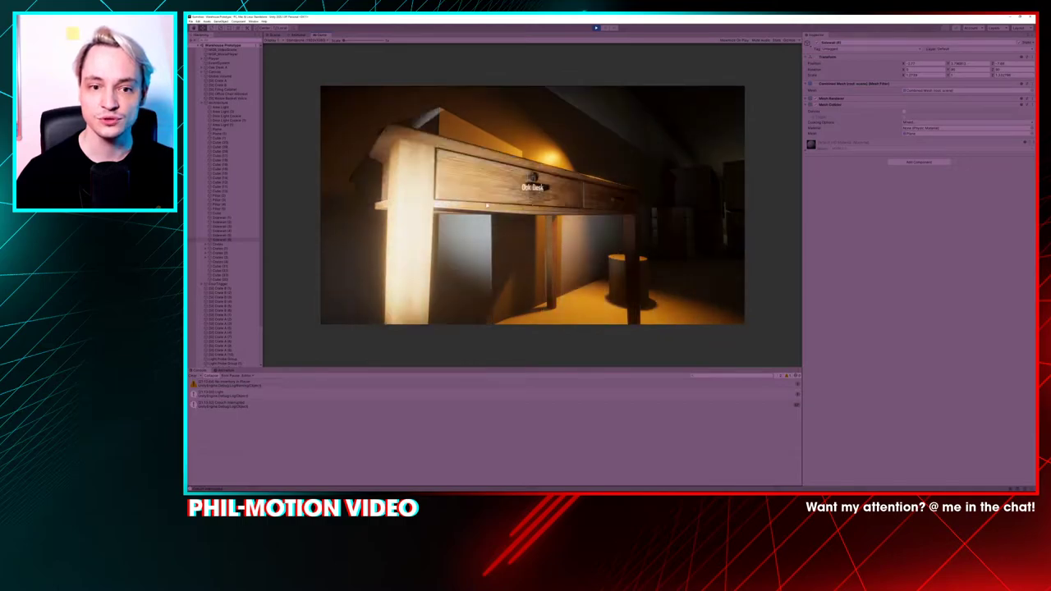
key(c)
key(d)
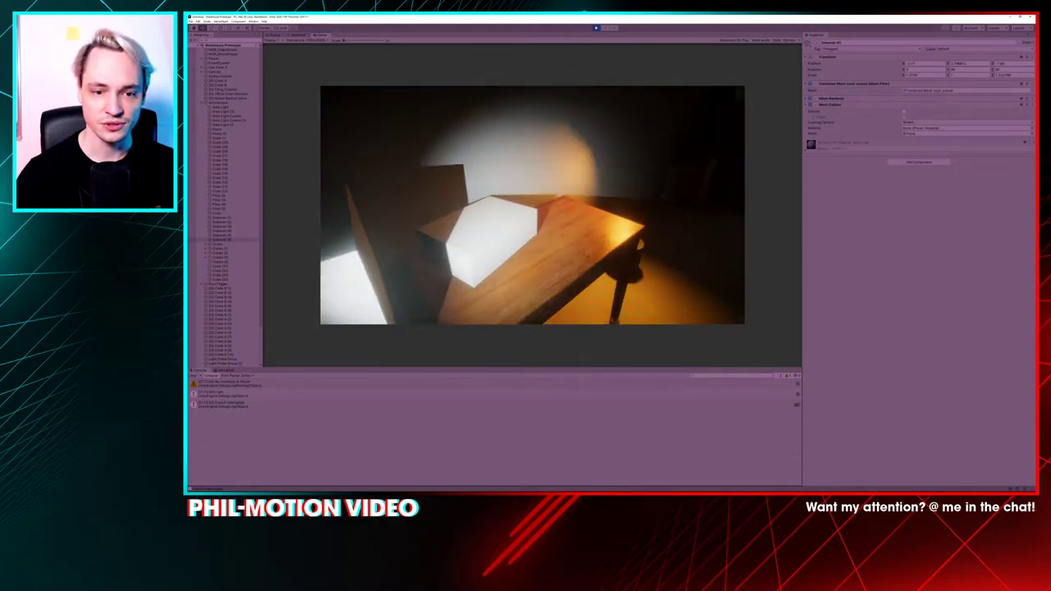
key(w)
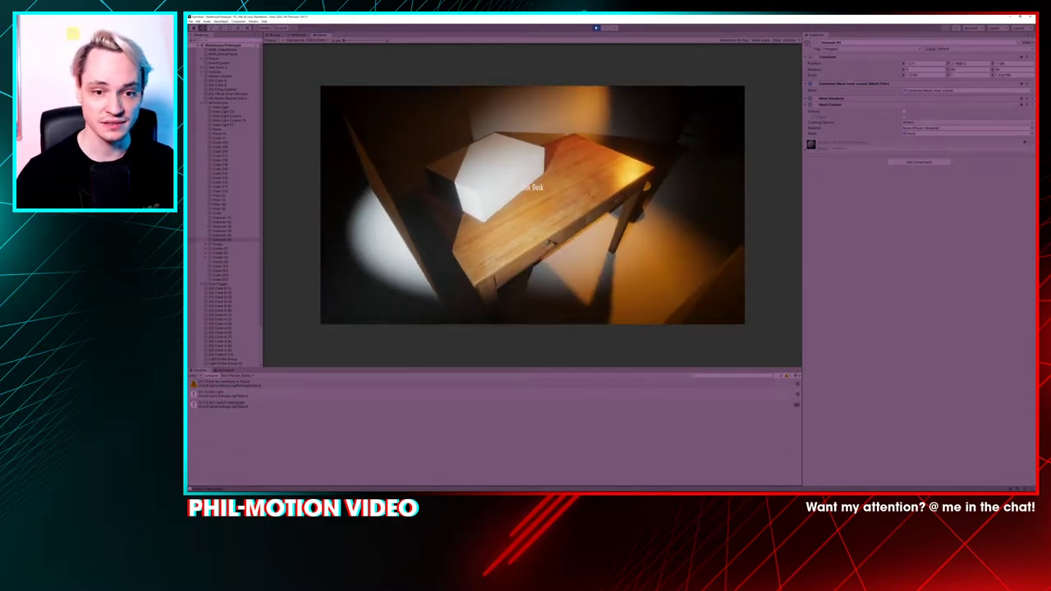
key(d)
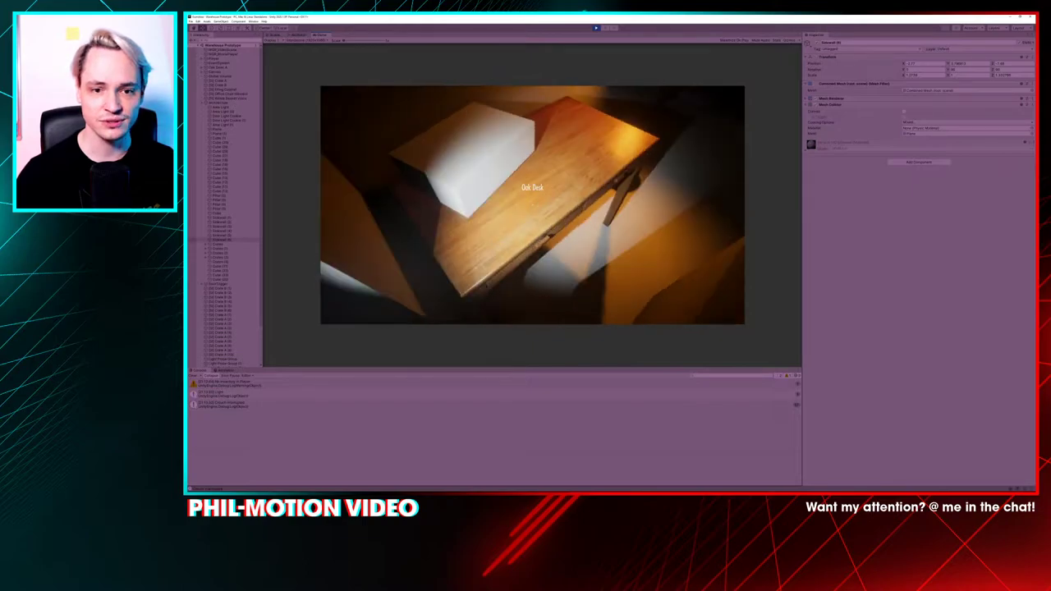
key(d)
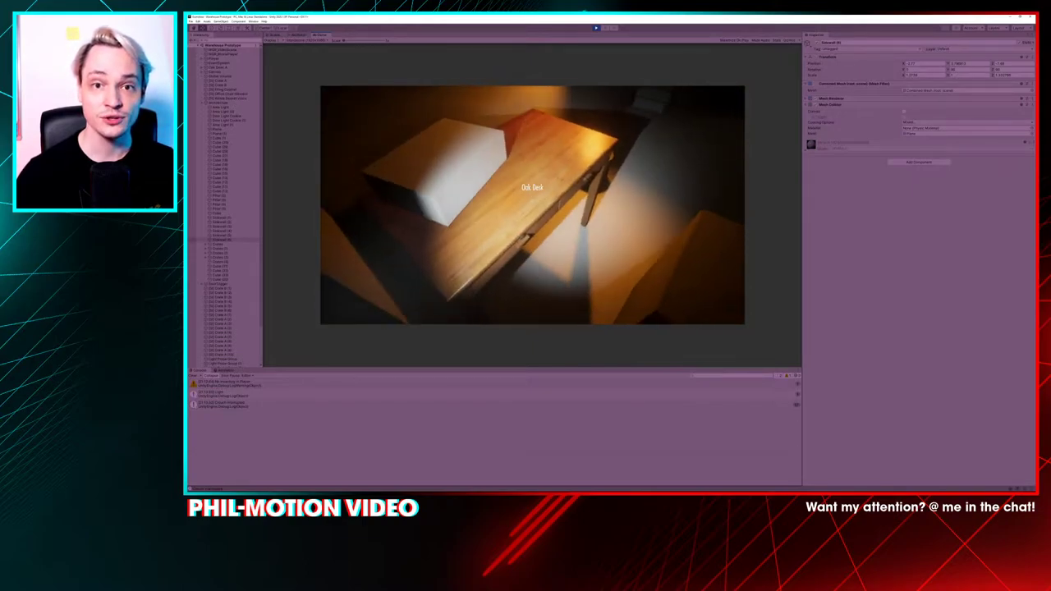
key(d)
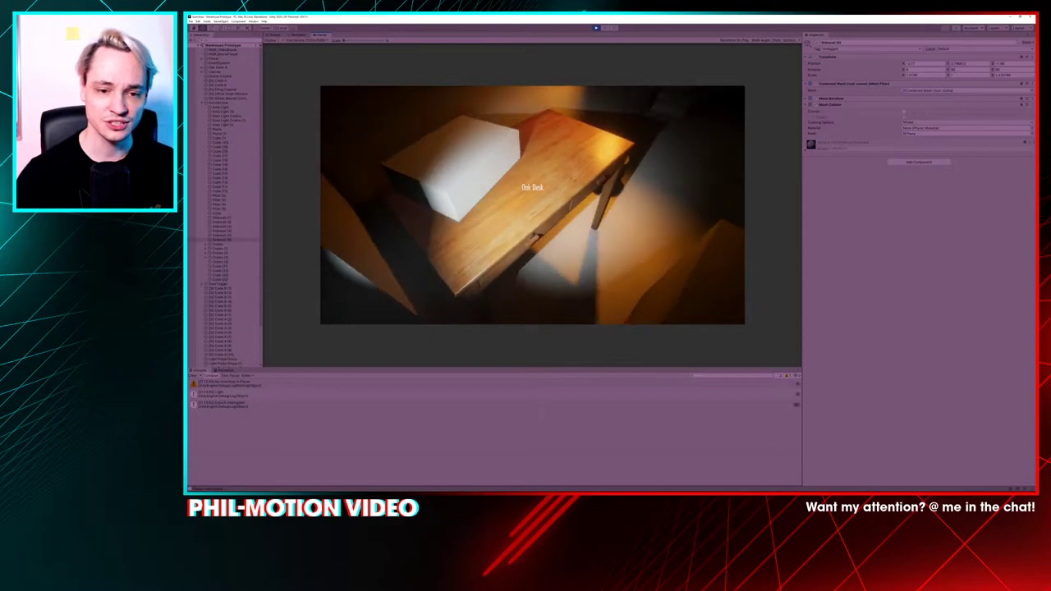
key(d)
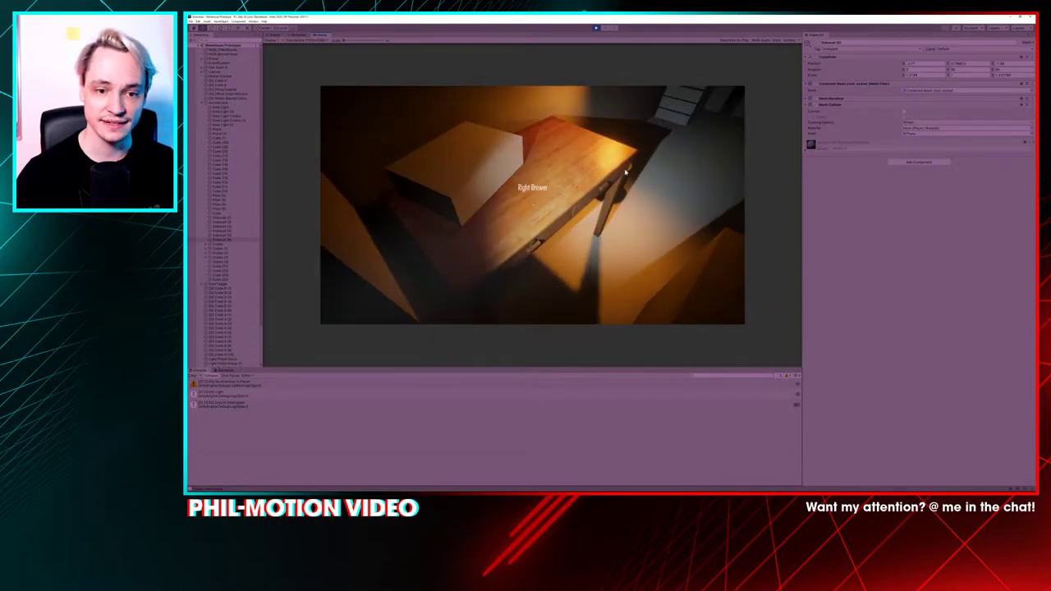
Open the oak desk's right and left drawers in the running game, and close both again
click(599, 190)
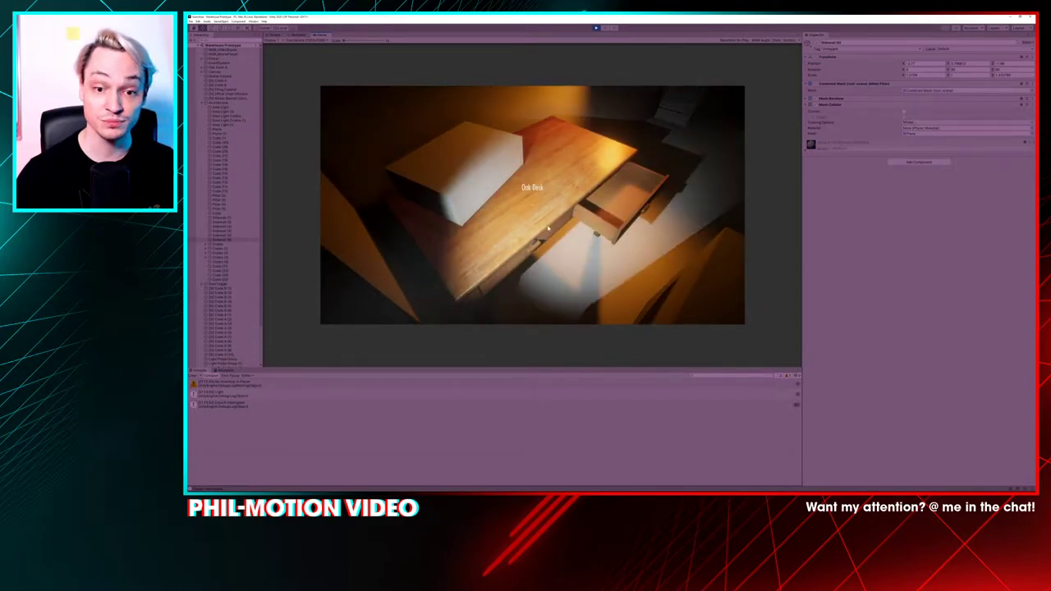
click(550, 229)
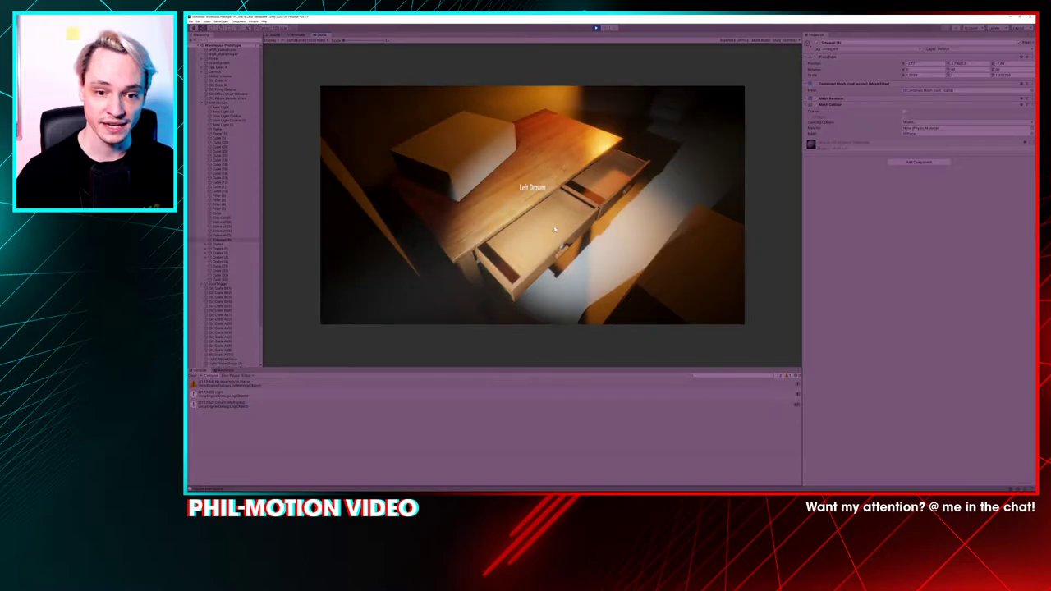
click(555, 229)
click(607, 180)
Walk the player away from the desk through the warehouse to the capsule on the bright room's floor
key(a)
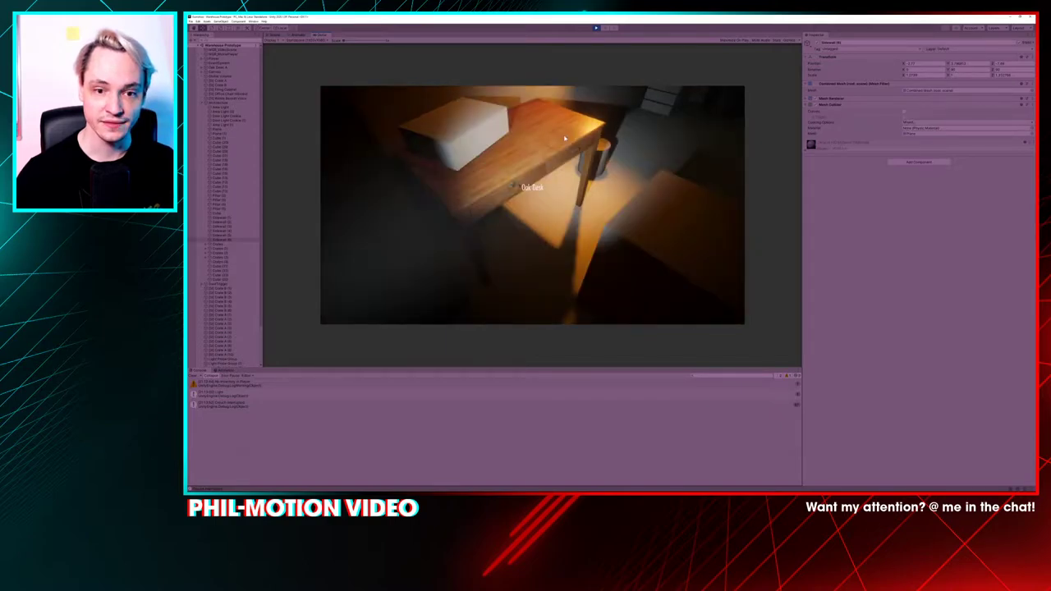
key(d)
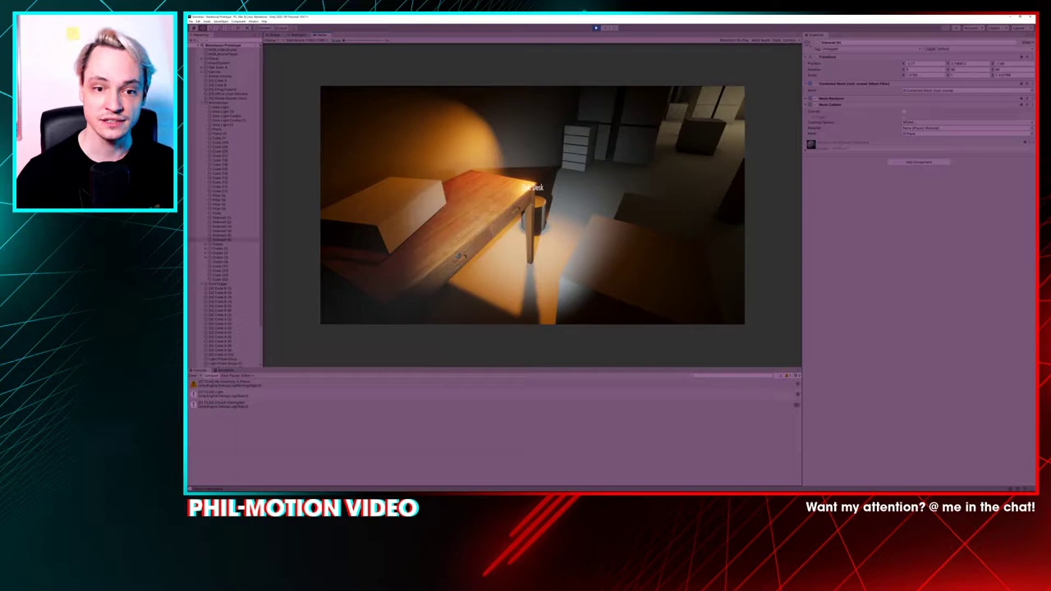
key(d)
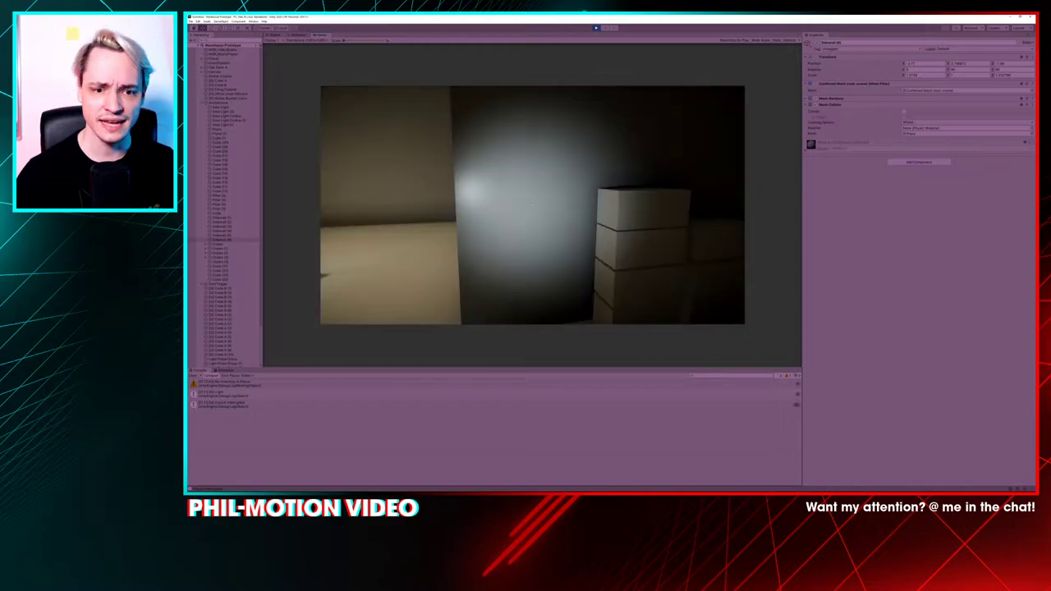
key(w)
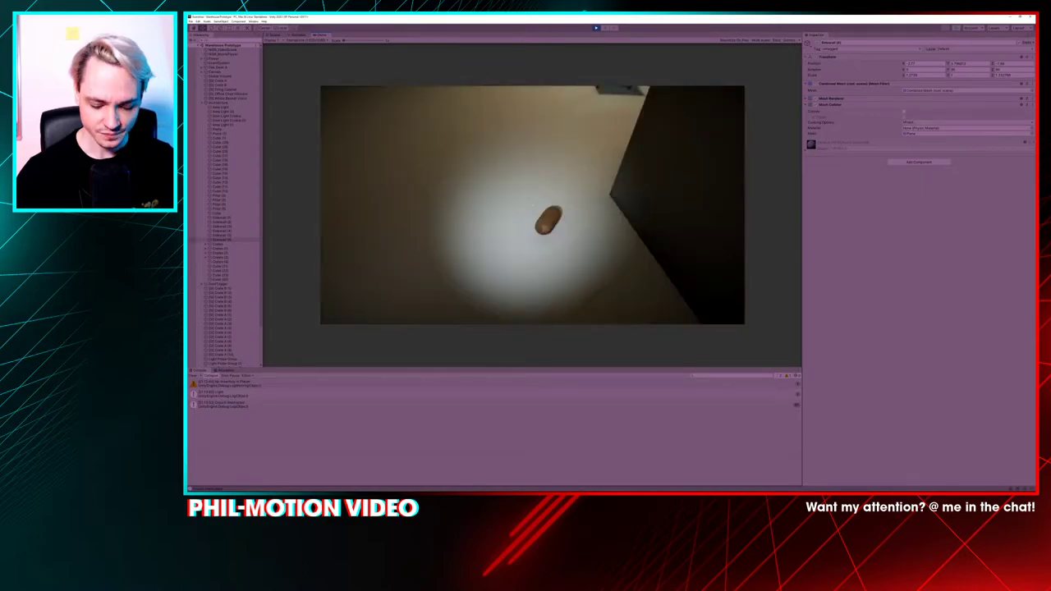
Check the in-game inventory before and after collecting the Big Bad Capsule and the Magical Macguffin, and stop the playtest
key(i)
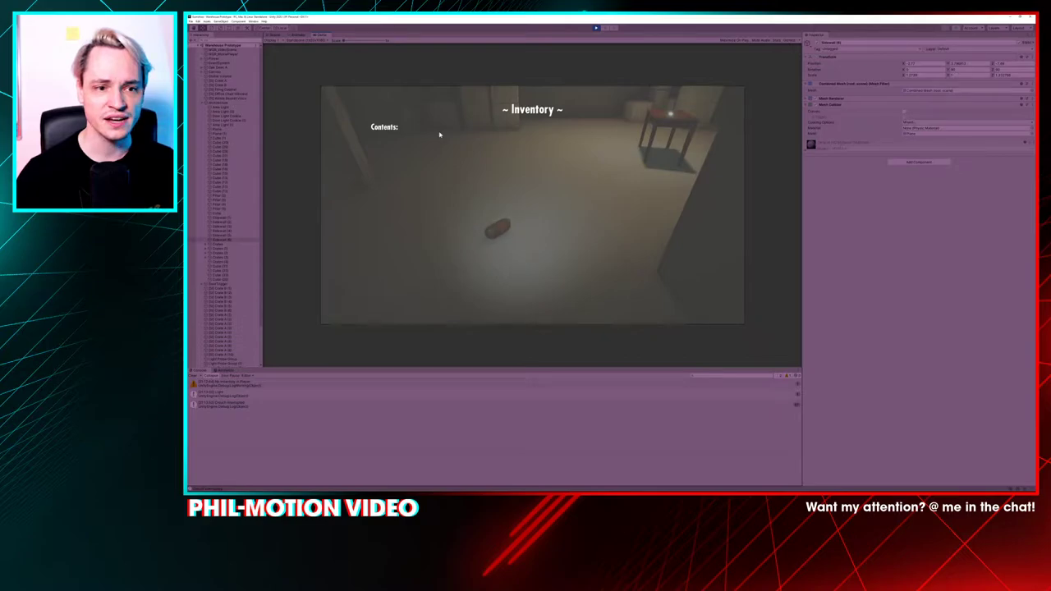
key(i)
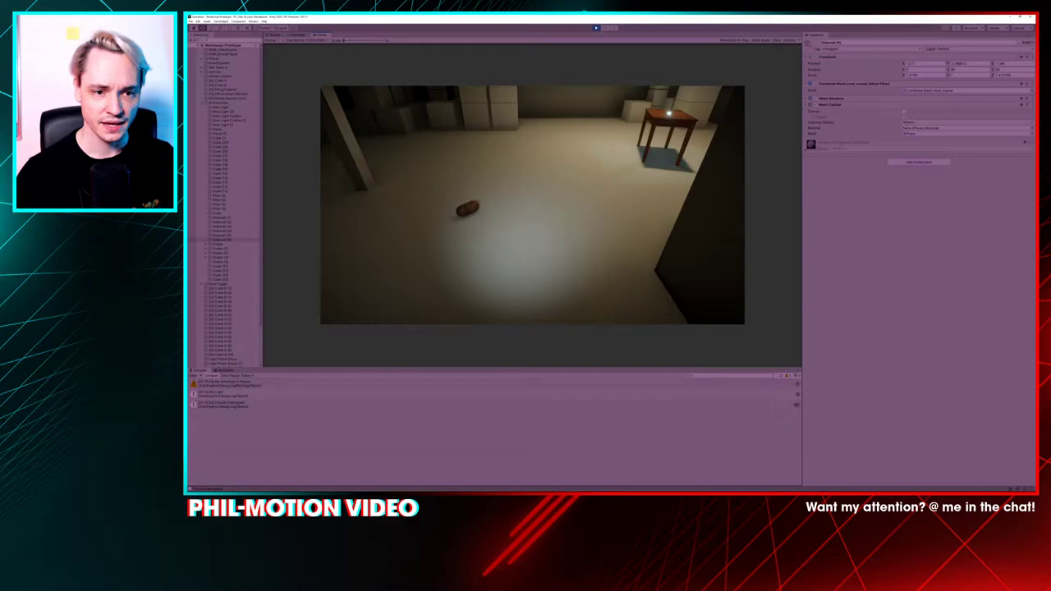
key(i)
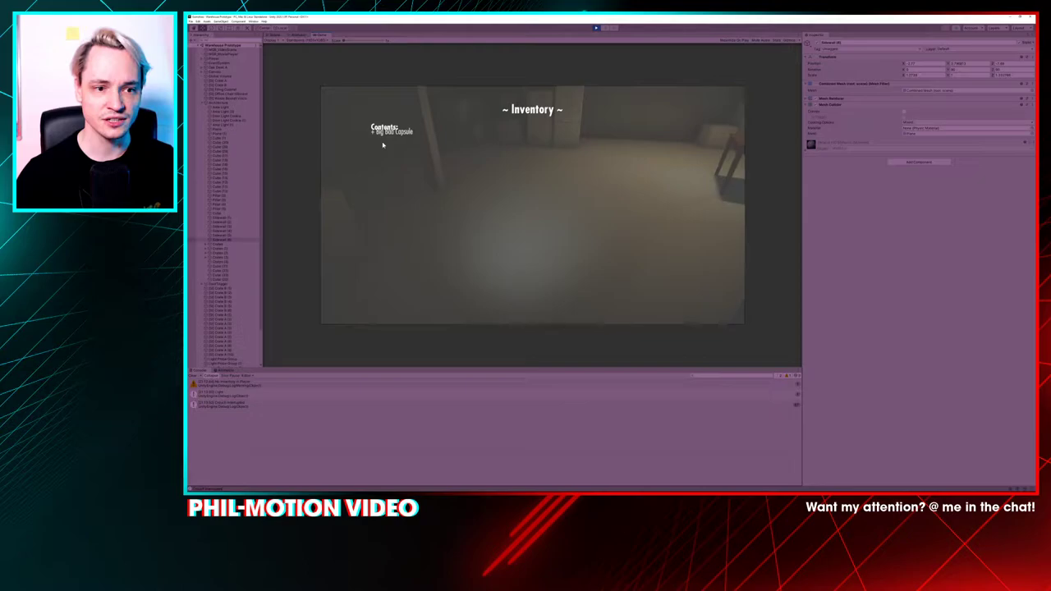
key(i)
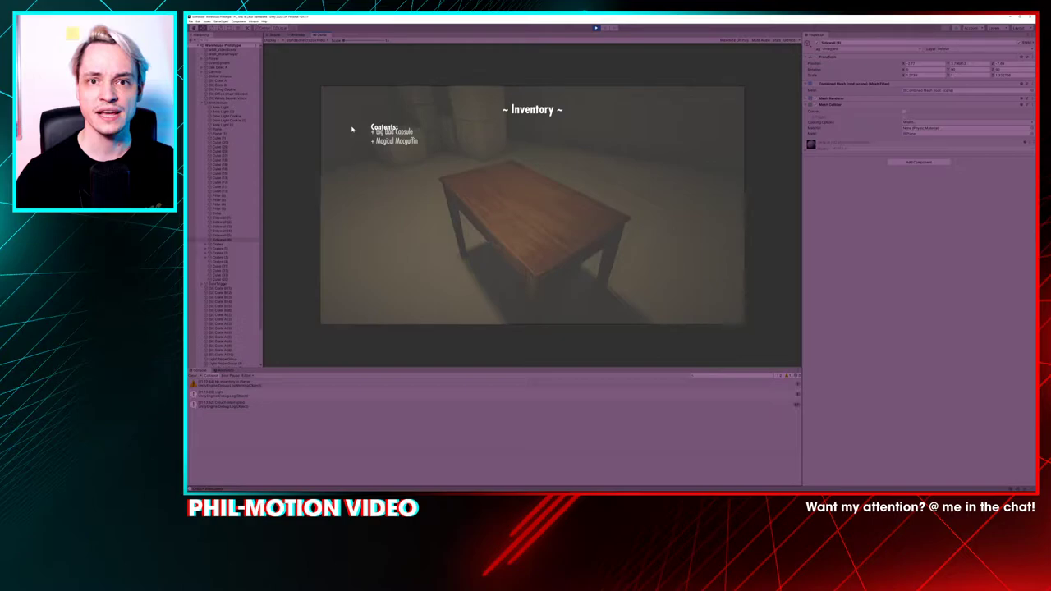
key(i)
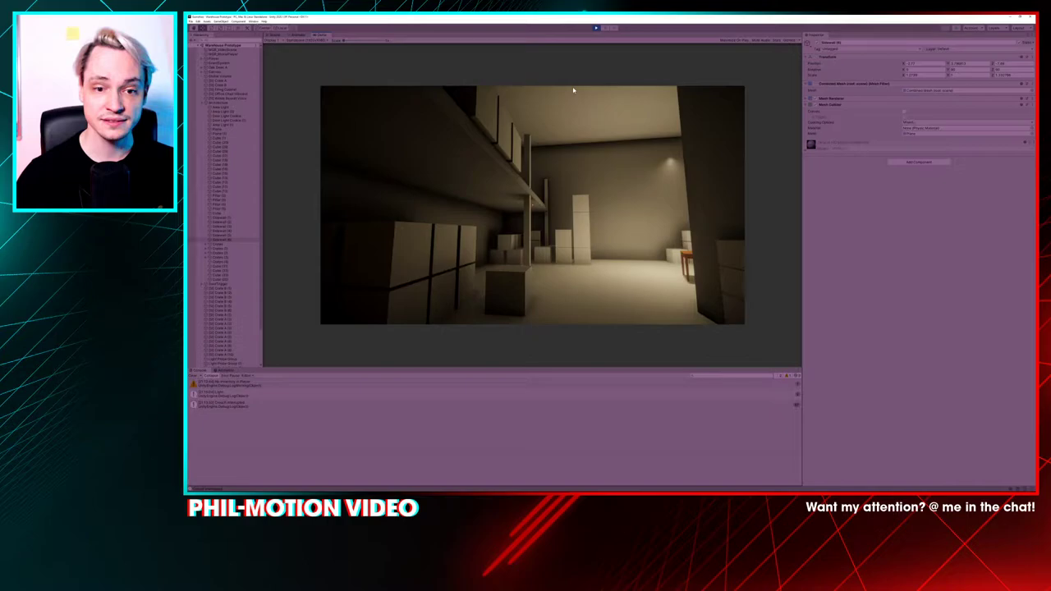
key(ctrl+p)
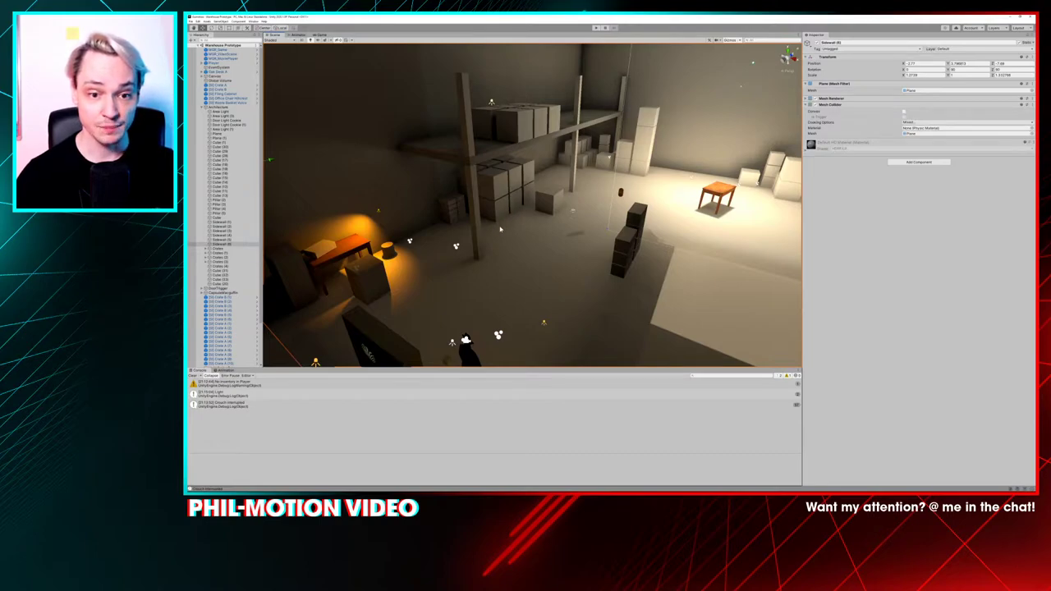
Open the Export2Maya tool and examine its Maya version options, keeping 2016
mouse_move(500, 229)
right_down()
mouse_move(483, 229)
mouse_move(519, 231)
right_up()
key(a)
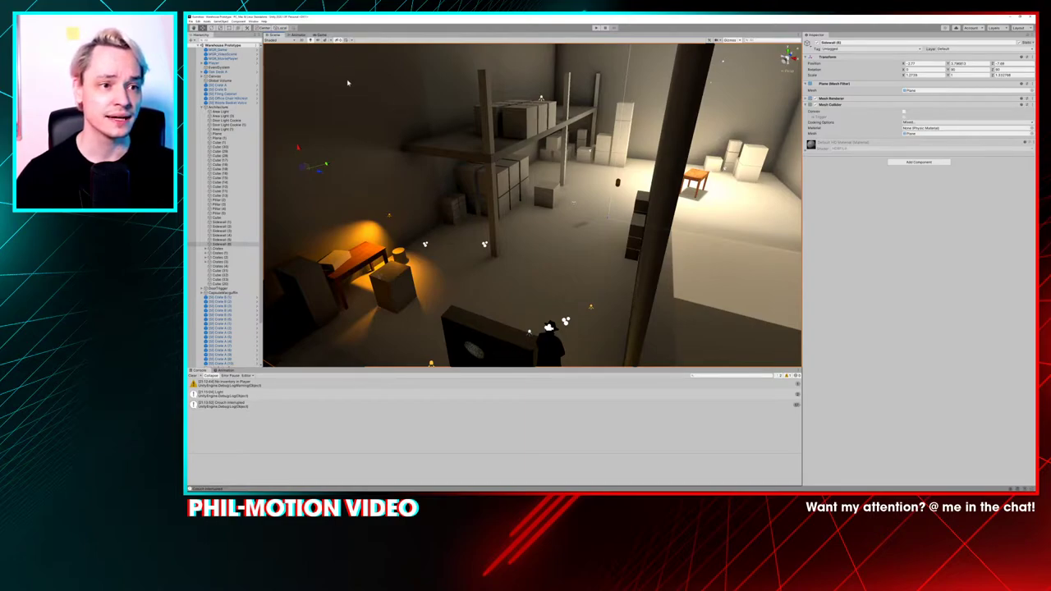
click(263, 20)
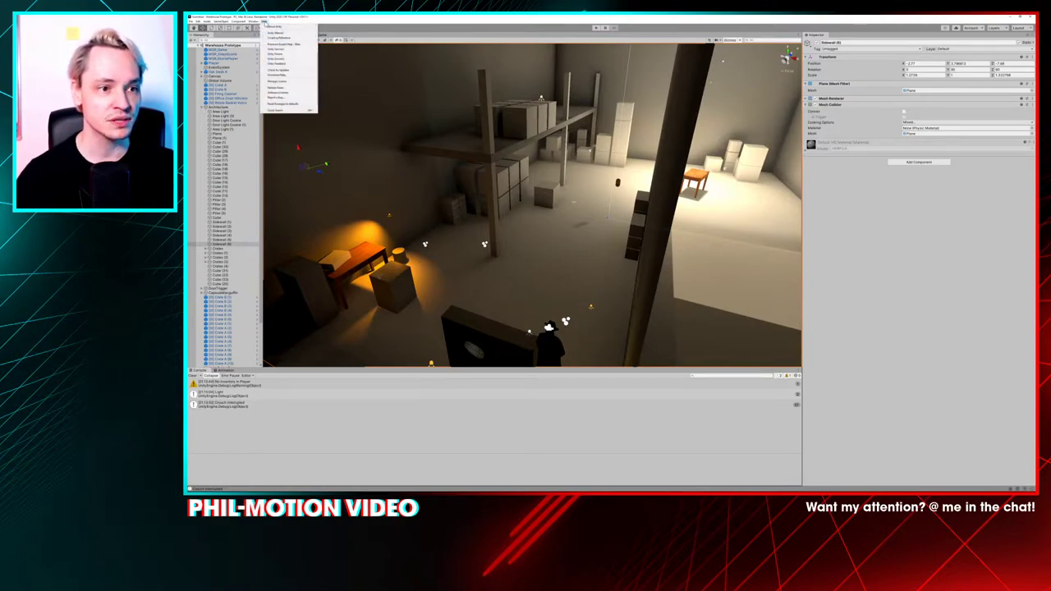
mouse_move(253, 21)
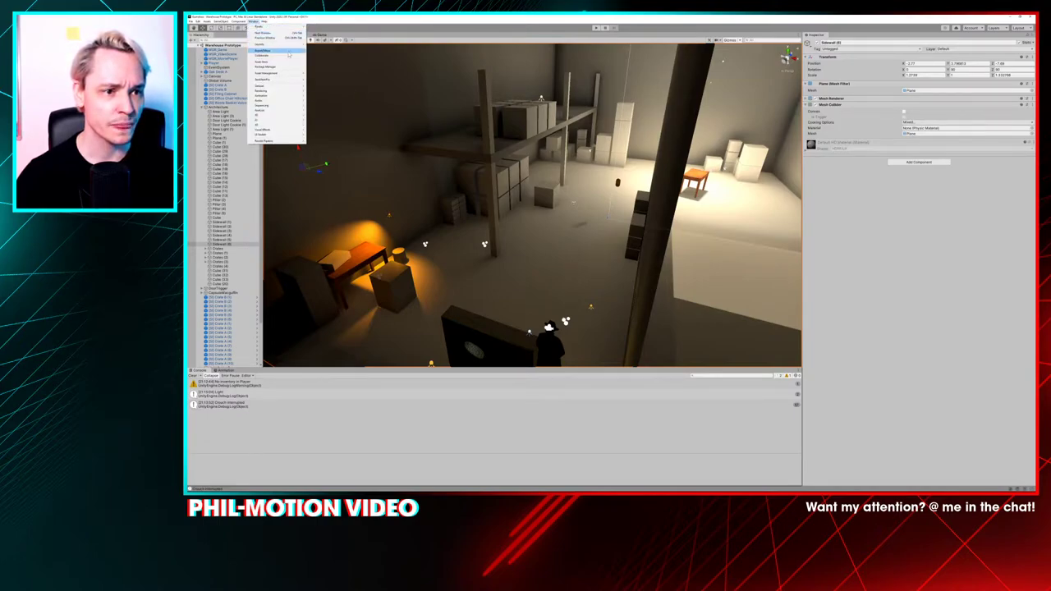
click(287, 53)
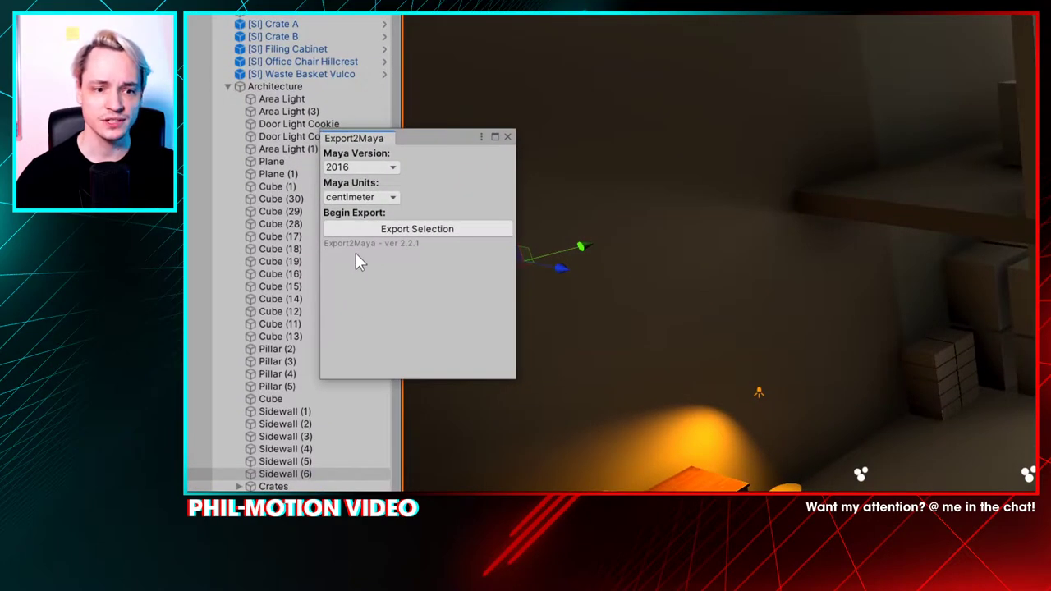
click(381, 202)
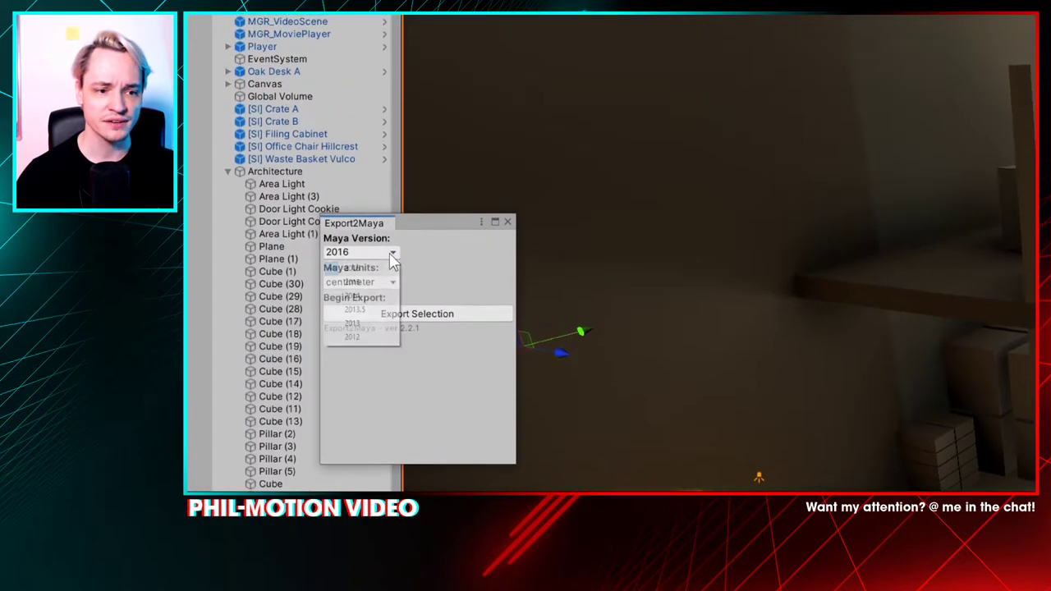
click(393, 249)
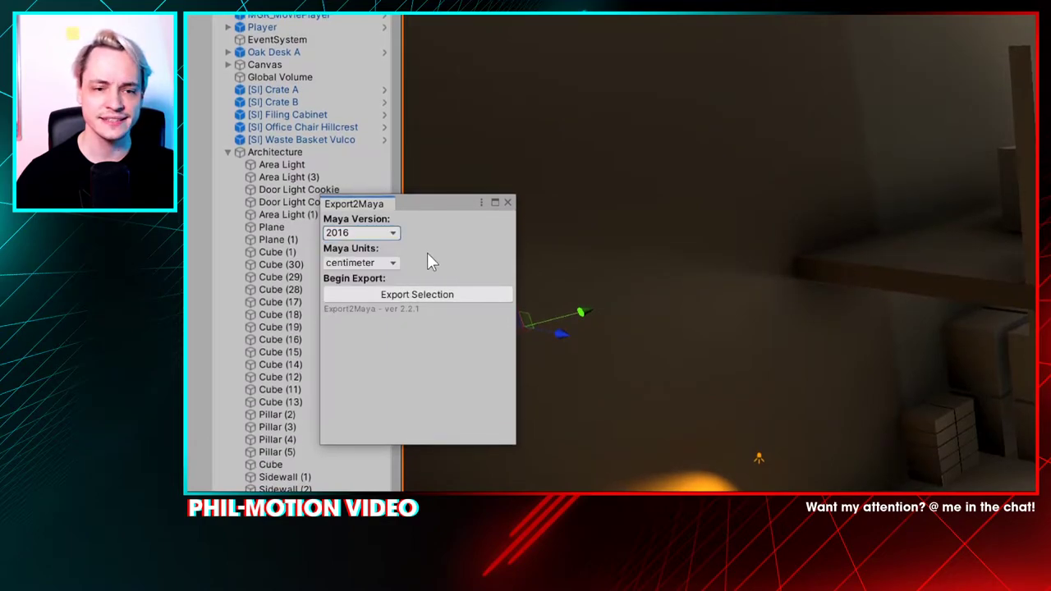
click(375, 236)
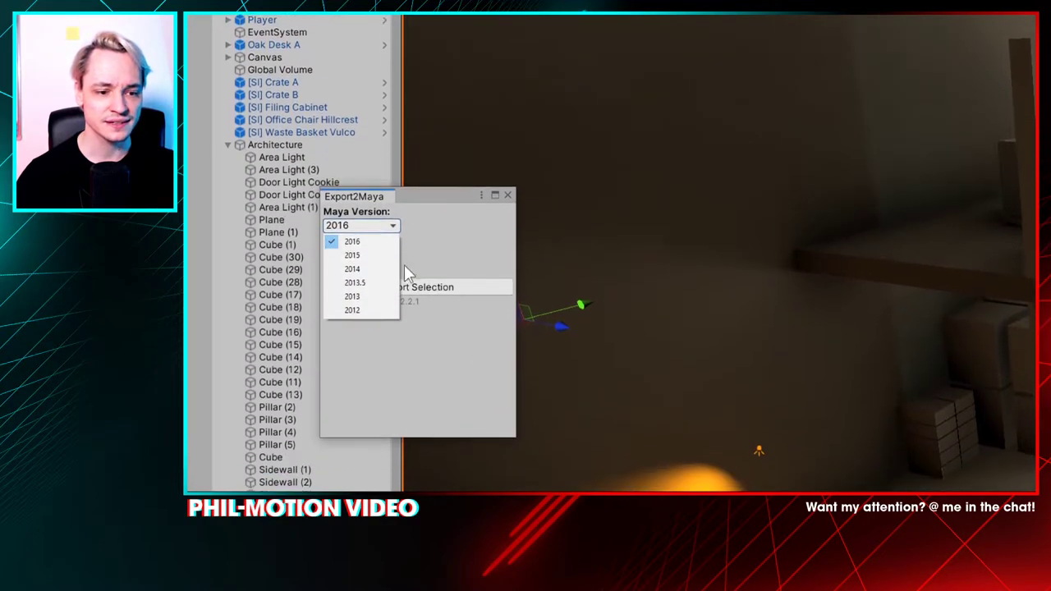
click(449, 256)
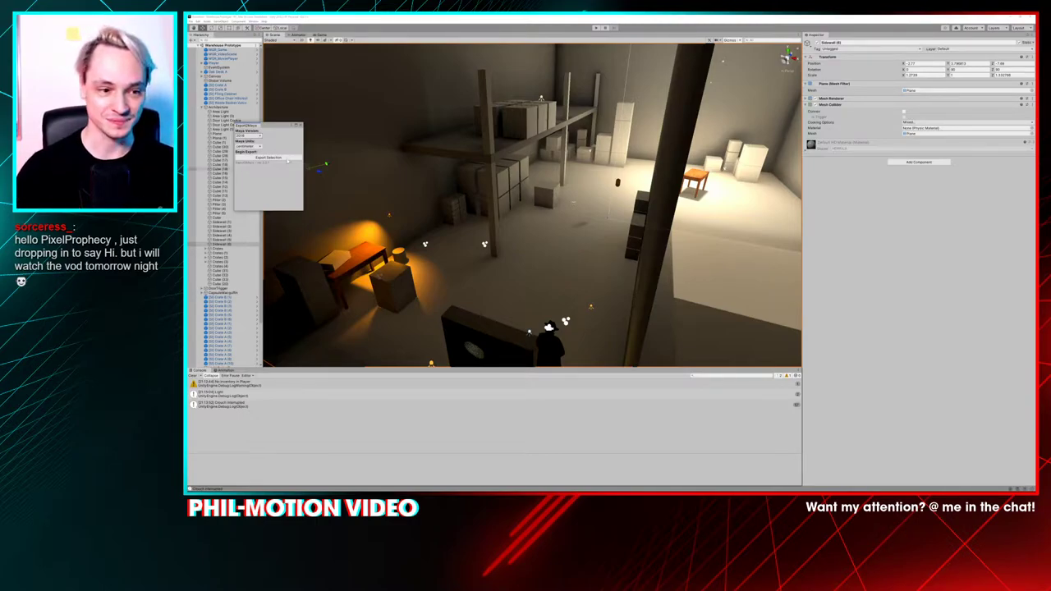
Move the Export2Maya window aside, select the Architecture group to view the whole warehouse from outside, and clear the selection
drag(270, 129, 305, 126)
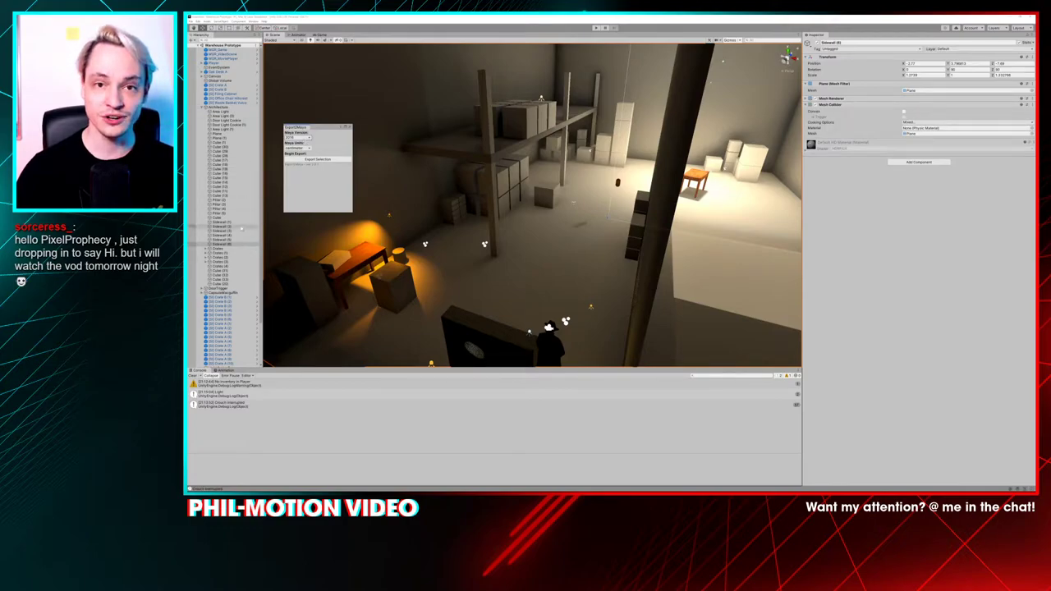
click(390, 218)
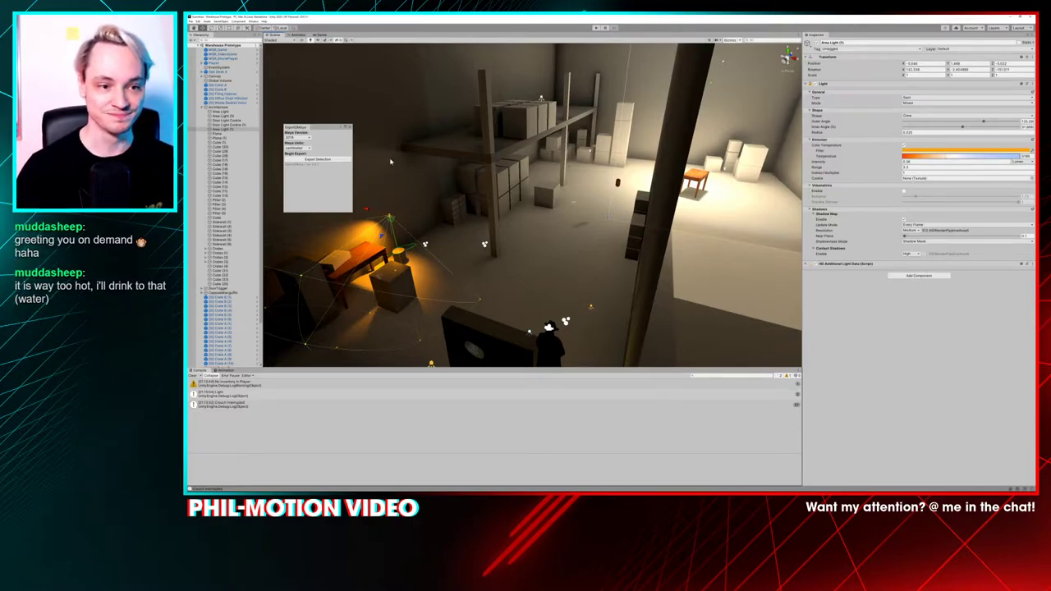
drag(315, 129, 398, 116)
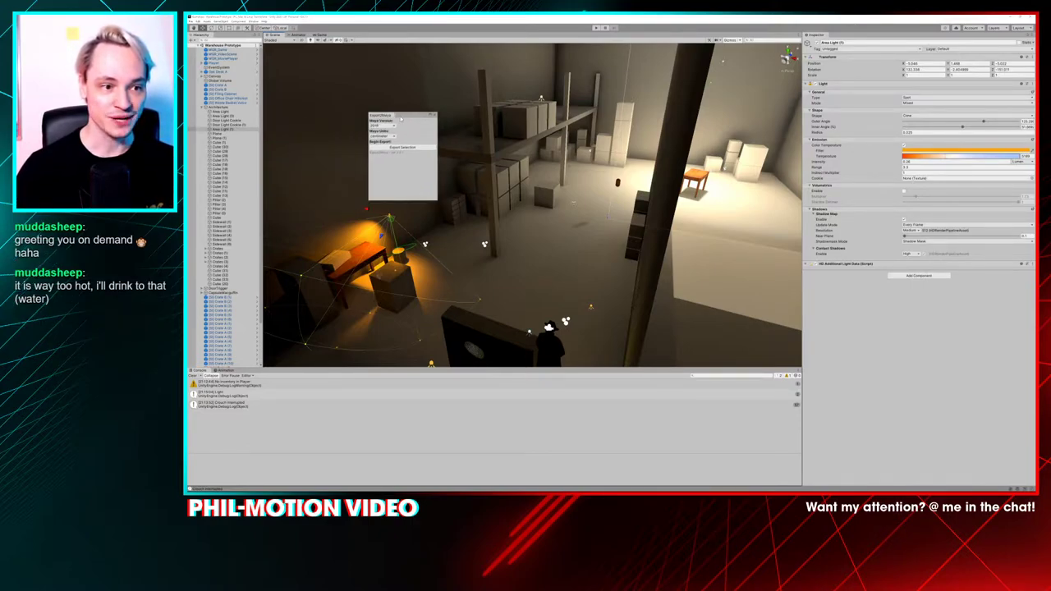
click(228, 108)
scroll(518, 161, down, 3)
scroll(518, 160, down, 6)
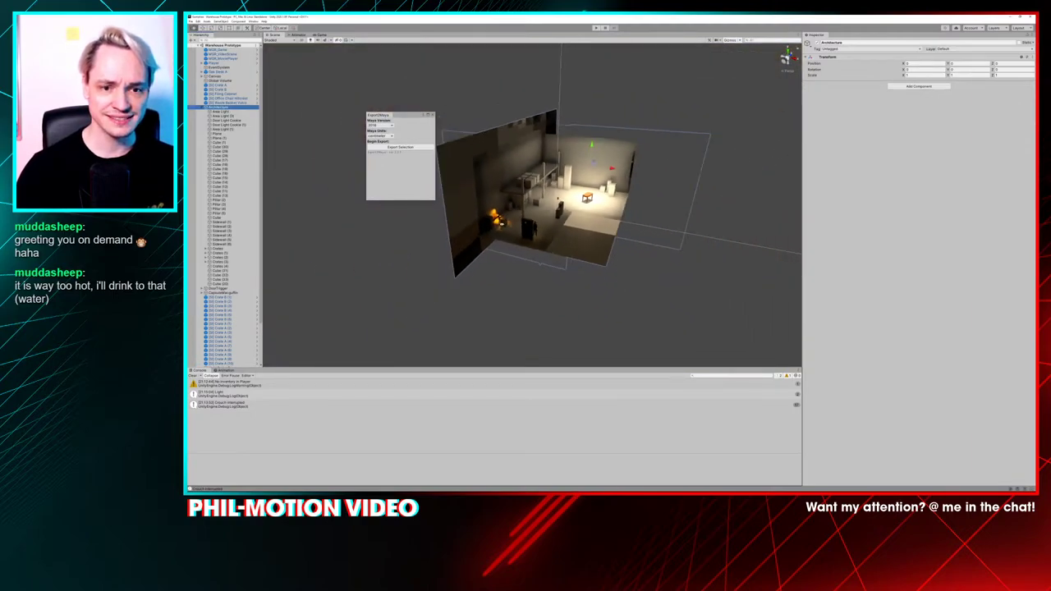
alt+drag(515, 164, 589, 176)
click(662, 100)
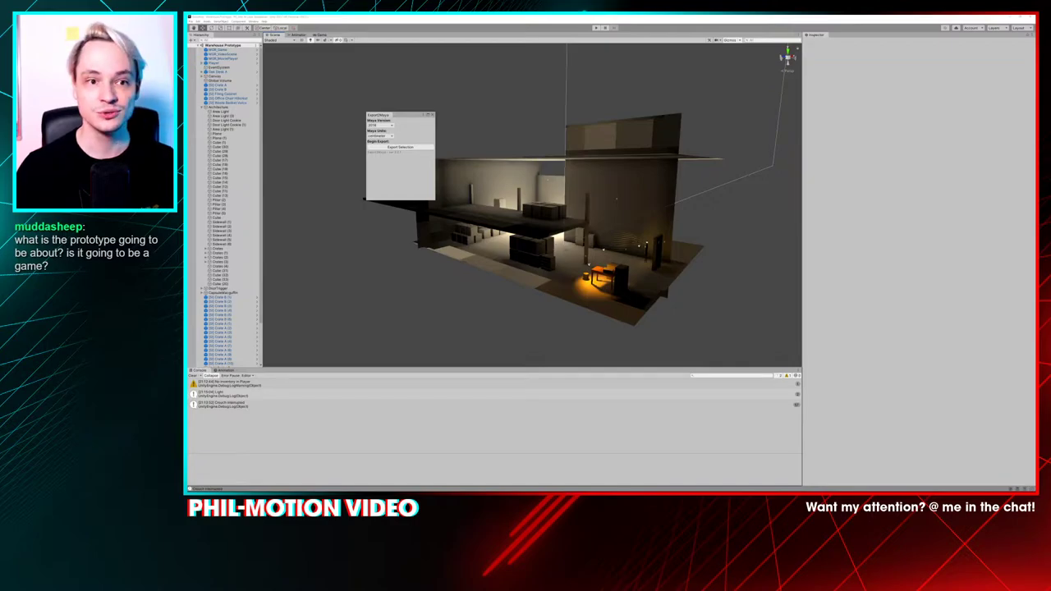
Bring the Steam library window over the editor, close it, and close the Export2Maya window as well
drag(189, 131, 526, 101)
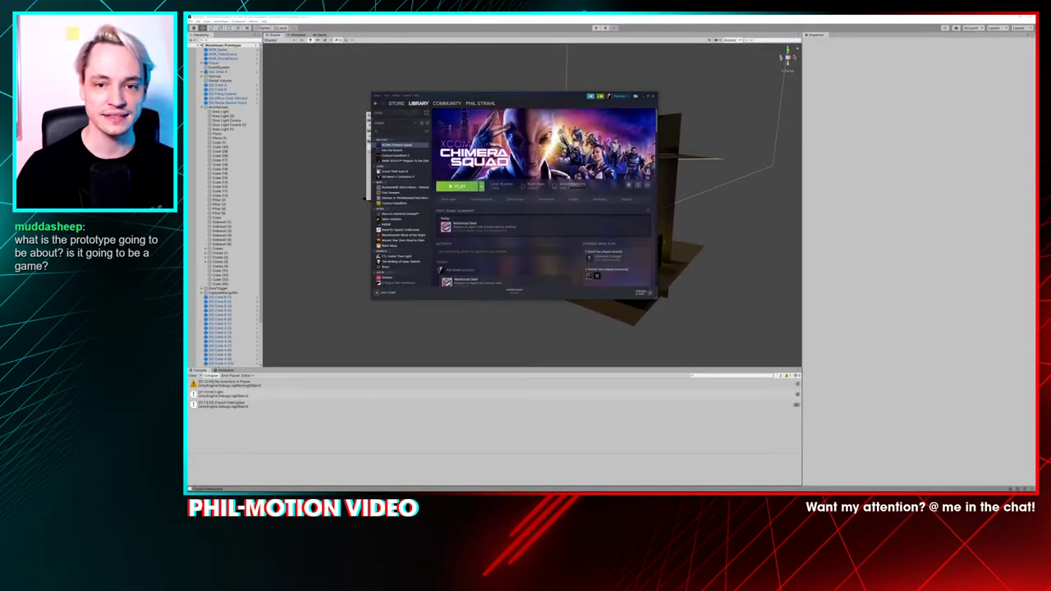
click(653, 97)
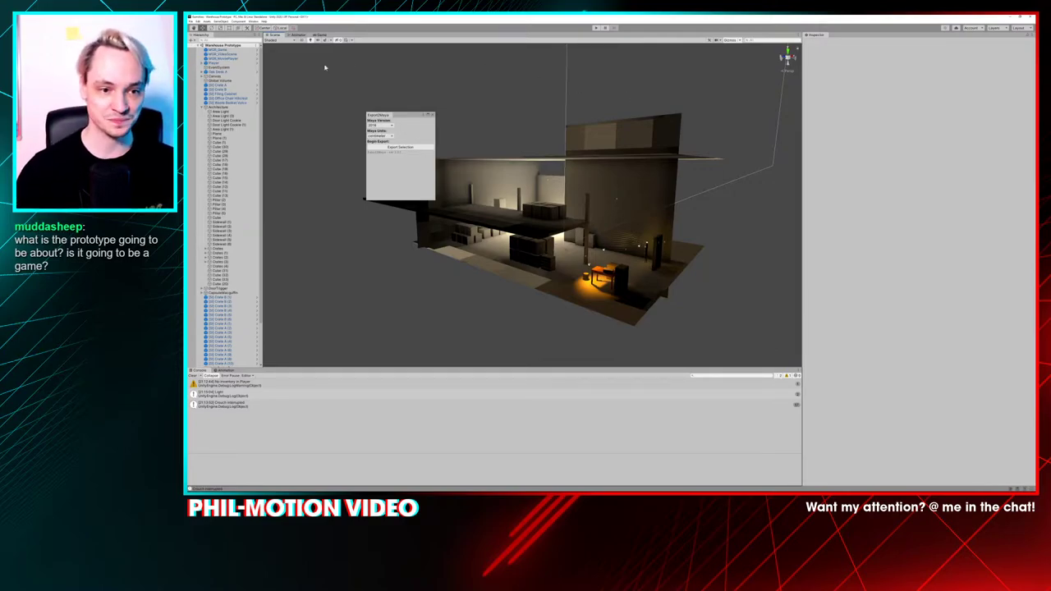
click(433, 115)
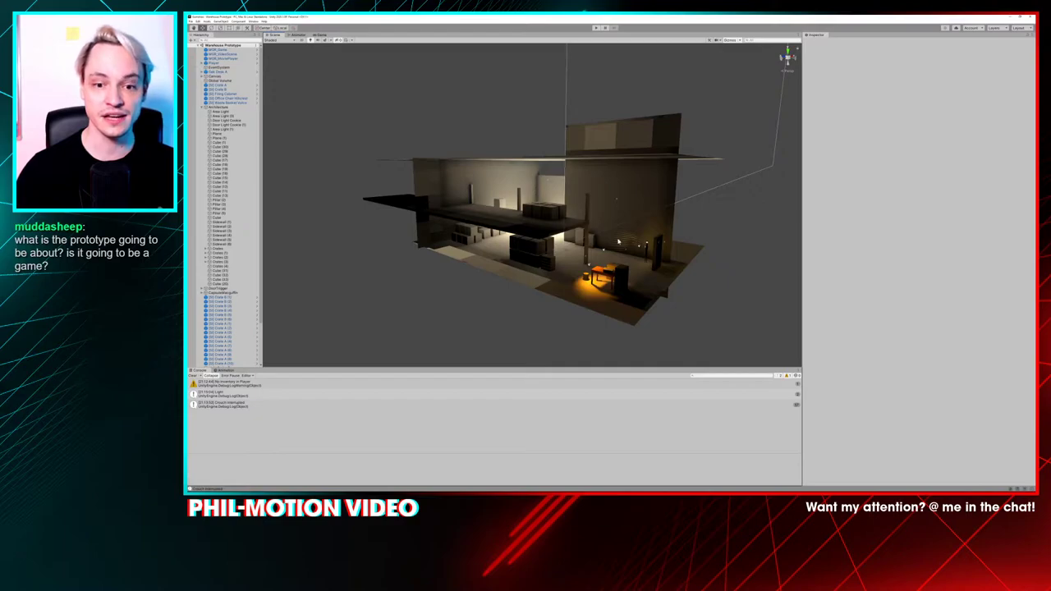
Examine the warehouse layout from several outside angles and from inside the bright room with the wooden table
scroll(630, 265, up, 3)
middle_drag(624, 220, 495, 173)
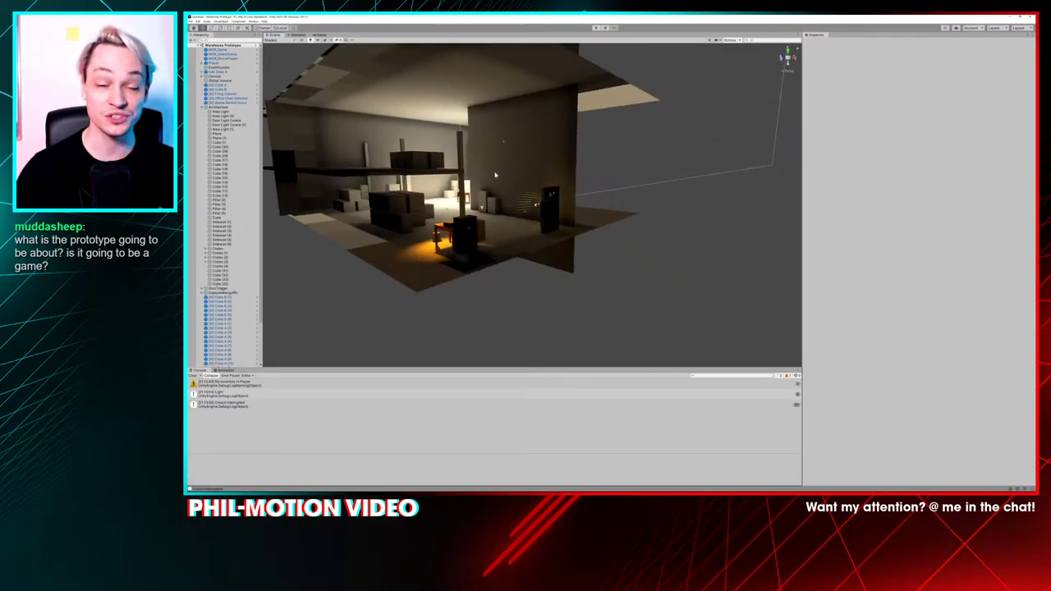
alt+drag(495, 173, 528, 181)
alt+drag(462, 152, 532, 180)
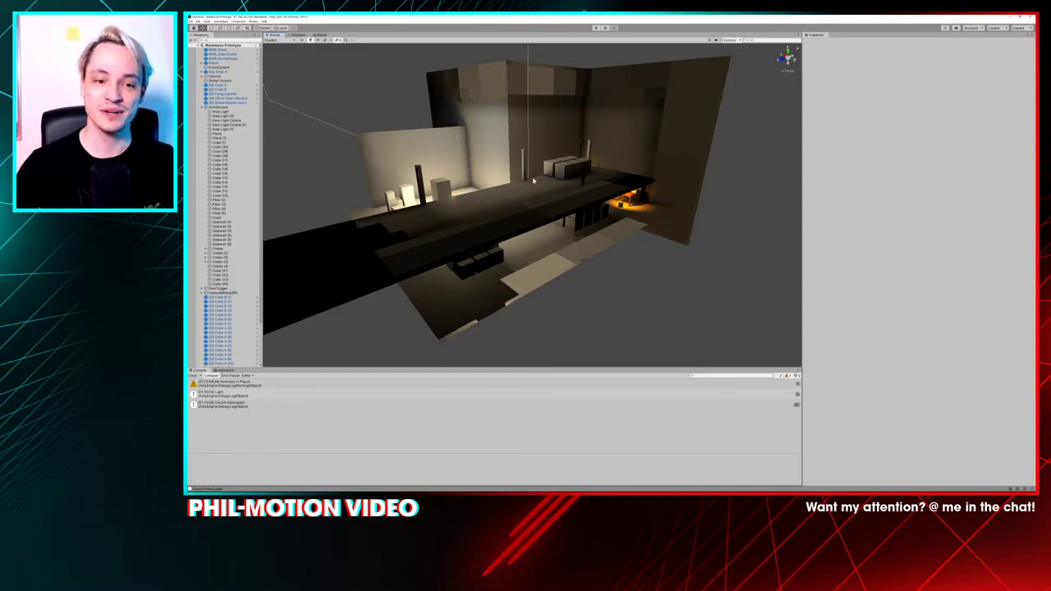
alt+drag(533, 181, 604, 201)
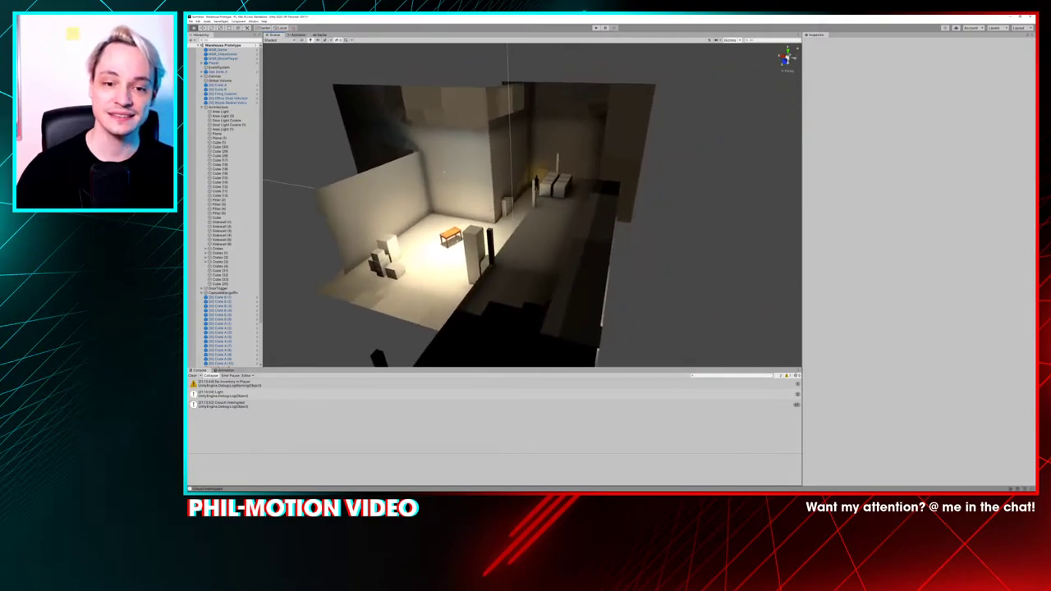
alt+drag(444, 172, 541, 173)
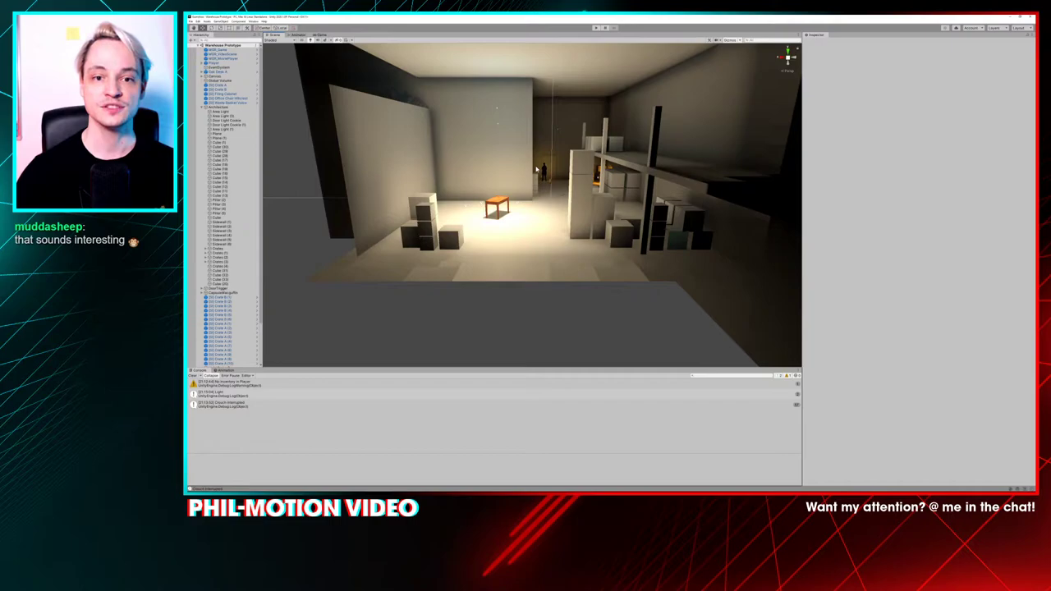
click(545, 193)
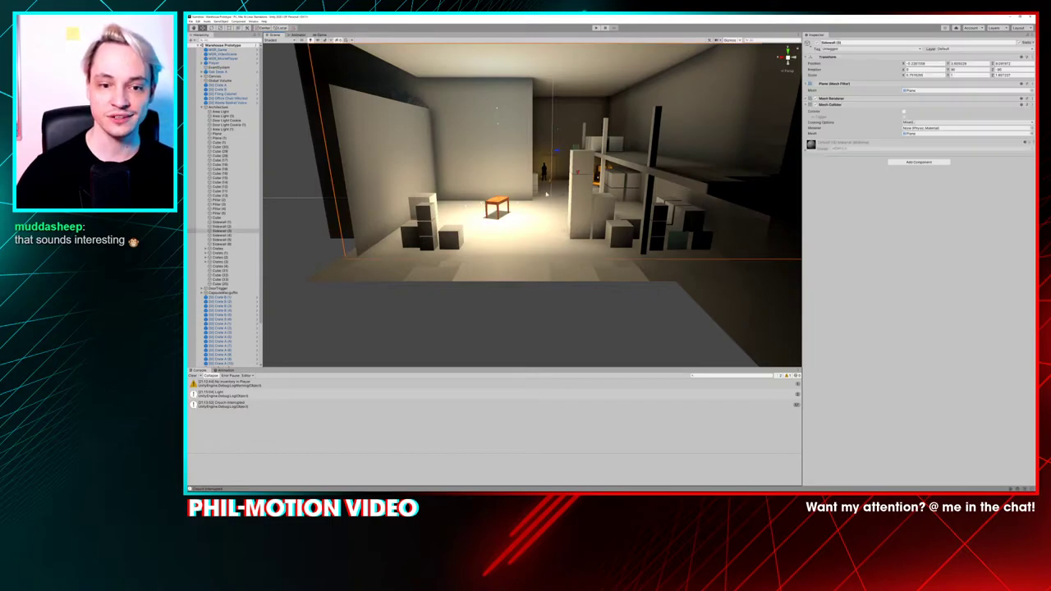
key(w)
mouse_move(533, 191)
right_down()
mouse_move(541, 234)
mouse_move(533, 191)
right_up()
key(s)
key(a)
right_drag(547, 247, 482, 235)
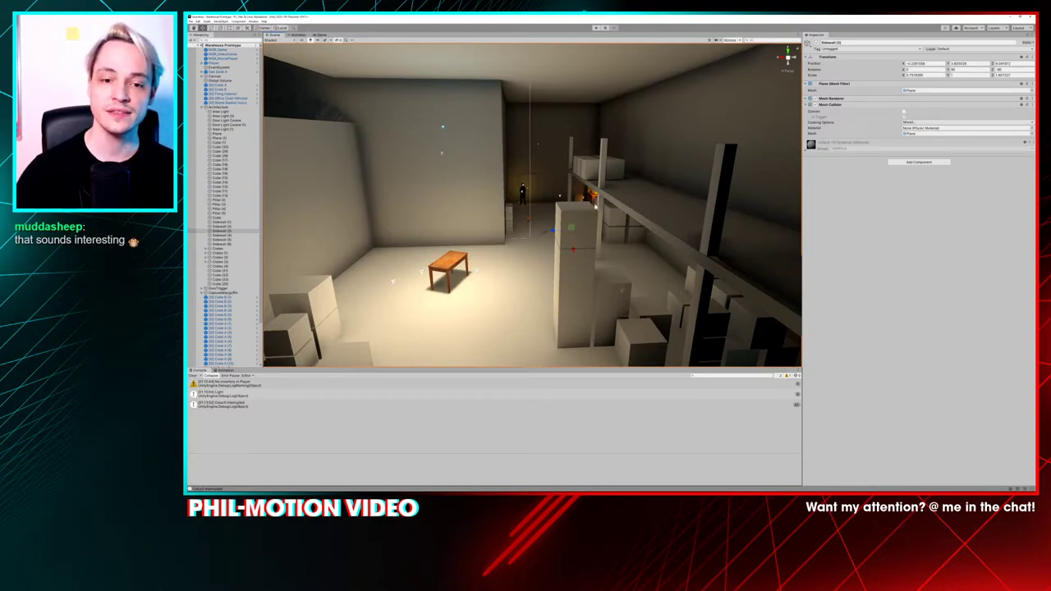
Frame the filing cabinet and select the waste basket to examine the orange-lit desk corner up close
click(591, 201)
key(f)
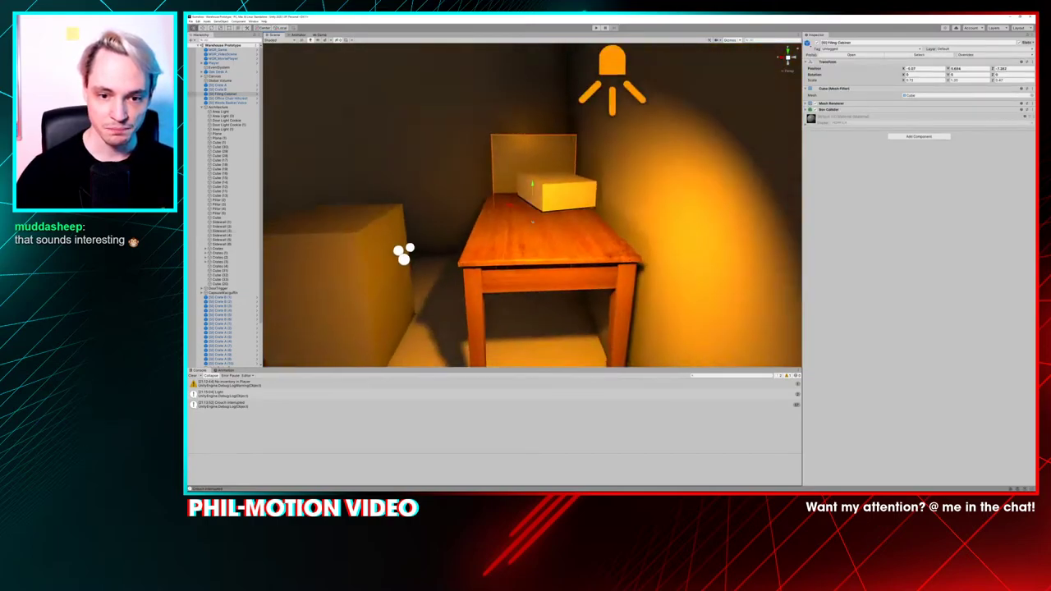
alt+drag(573, 291, 624, 316)
middle_drag(623, 316, 542, 234)
click(581, 258)
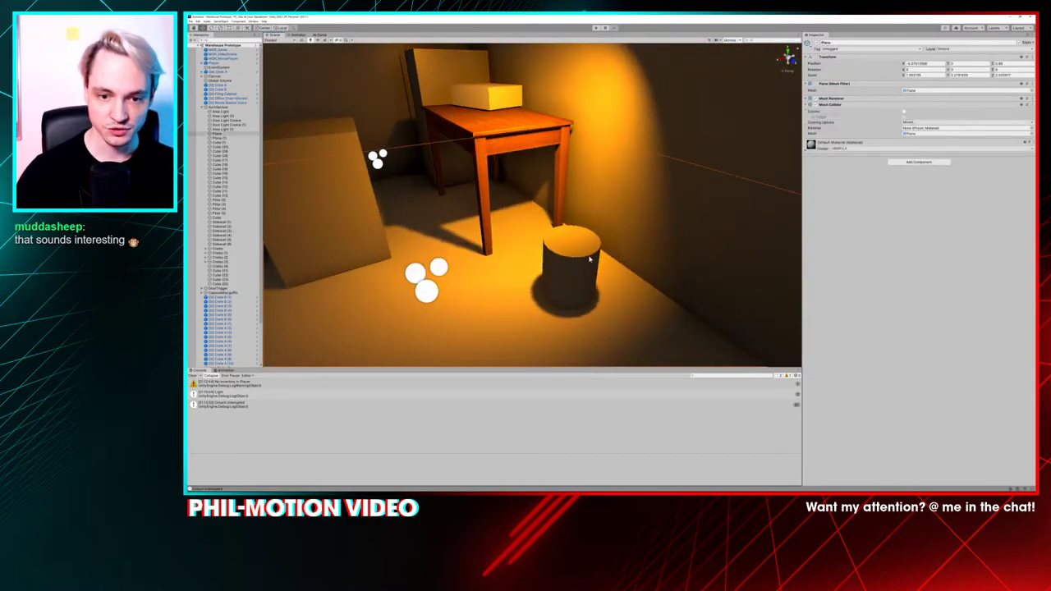
scroll(579, 258, down, 5)
alt+drag(395, 138, 487, 172)
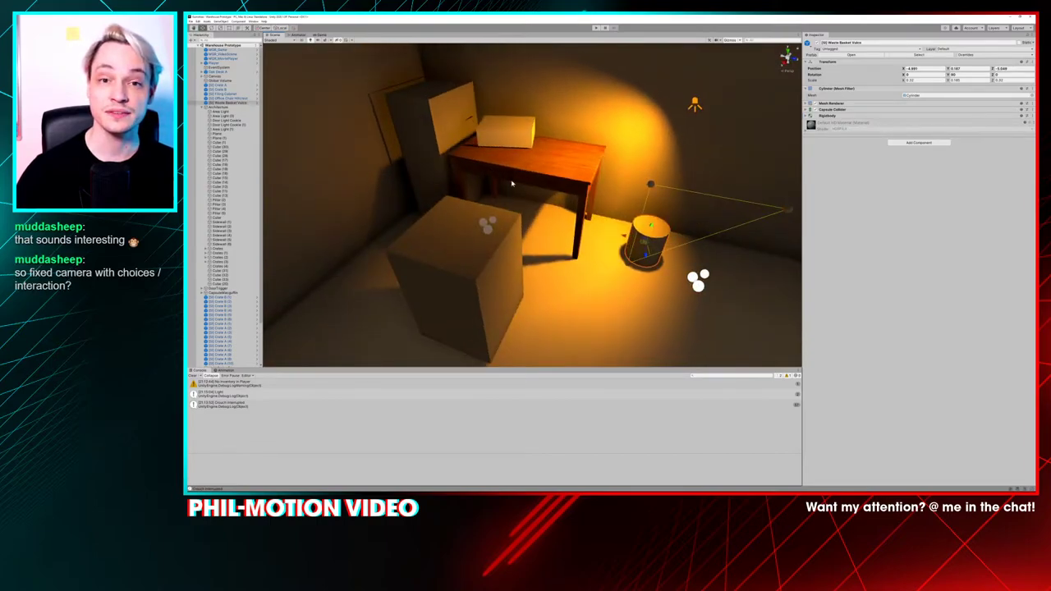
Look through the warehouse interior past the shelves and stacked crates towards the desk corner and the dark figure
scroll(511, 184, down, 8)
scroll(692, 265, up, 3)
middle_drag(649, 223, 489, 168)
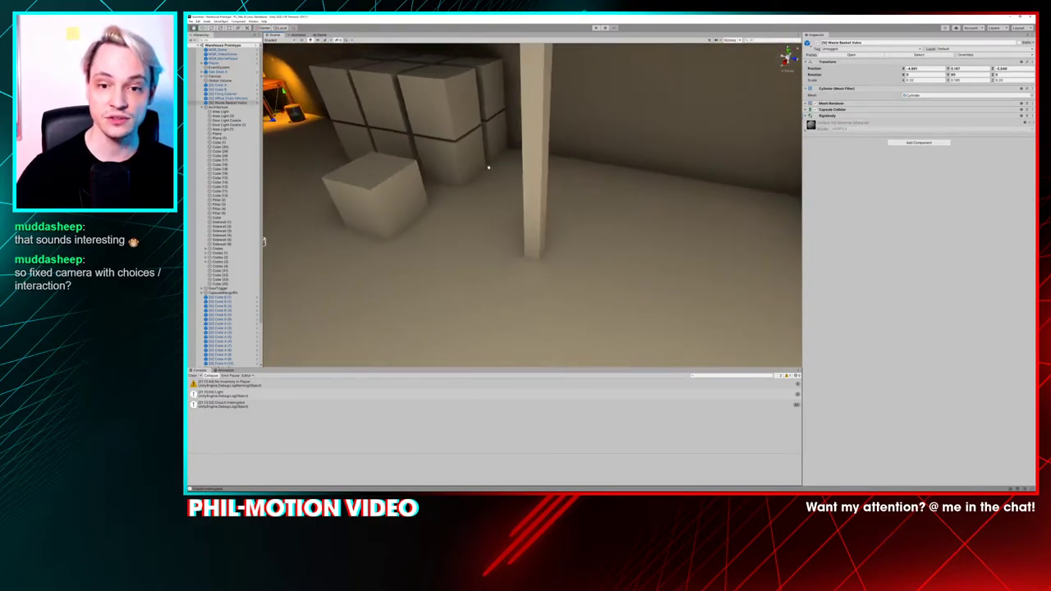
right_drag(489, 168, 535, 224)
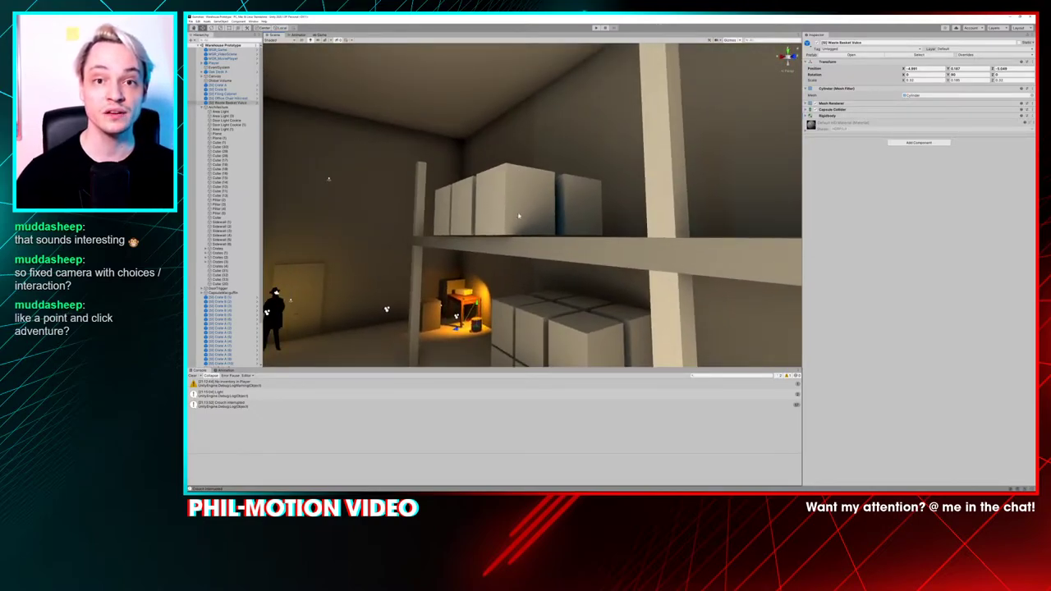
key(s)
right_drag(519, 216, 540, 208)
right_drag(351, 46, 611, 244)
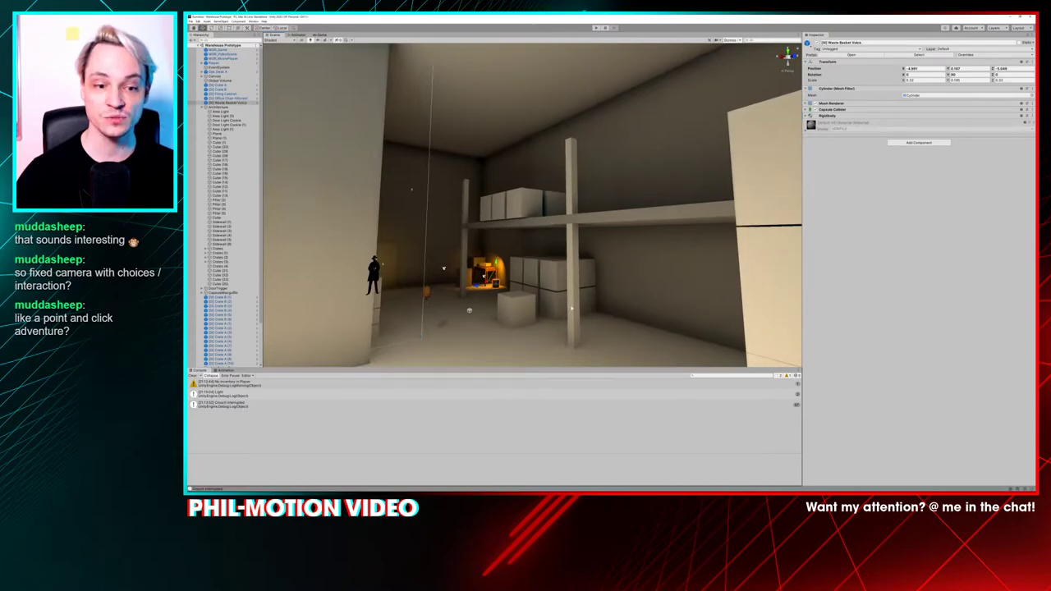
right_drag(432, 270, 399, 275)
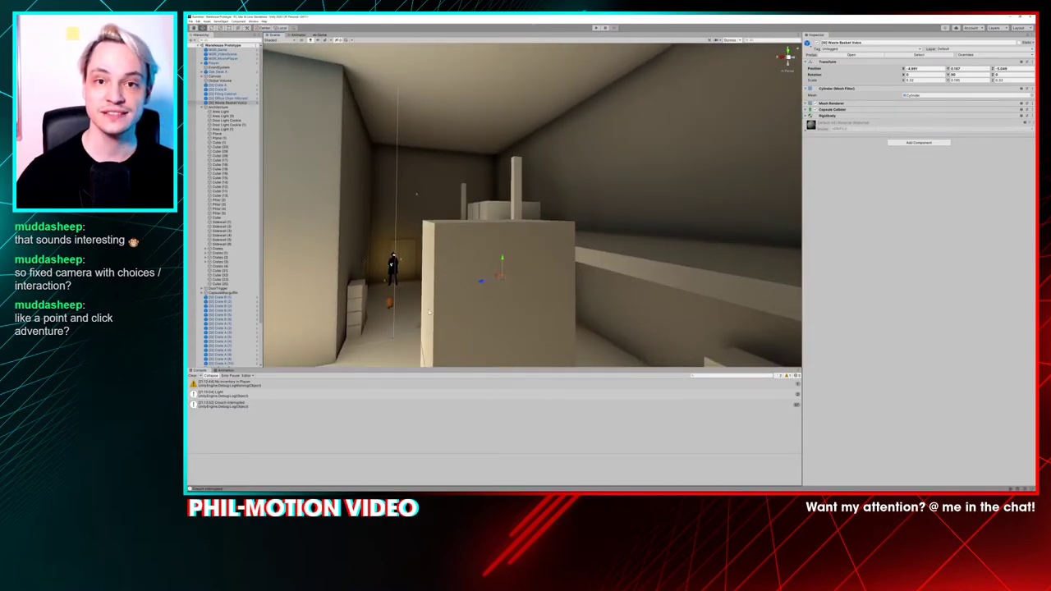
Assign Scene_Warehouse 1 as the Next Video Scene in the Video Scene Manager of the MGR_VideoScene object
right_drag(429, 312, 533, 298)
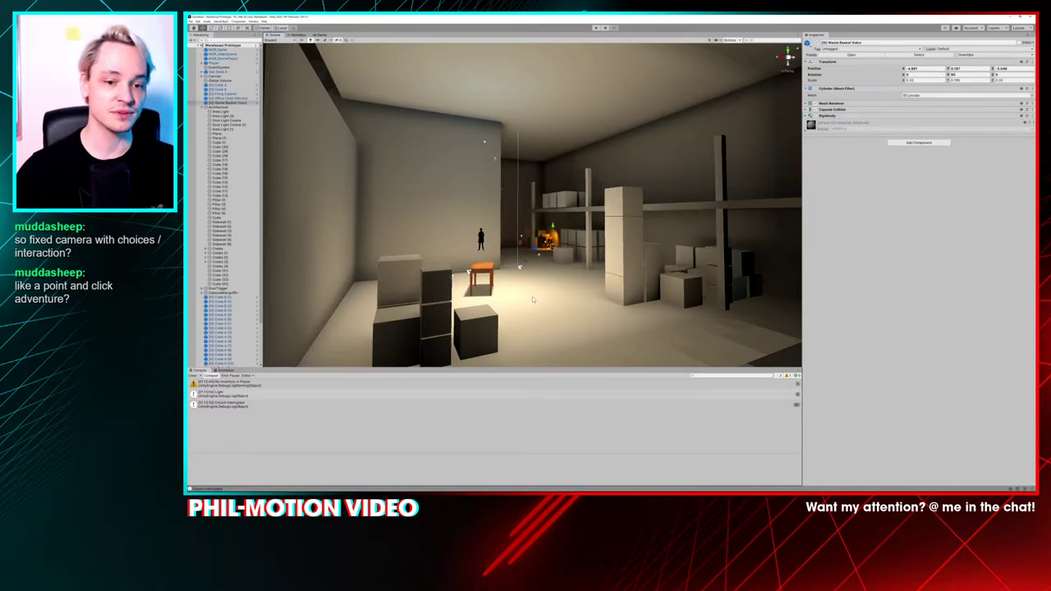
scroll(533, 298, up, 5)
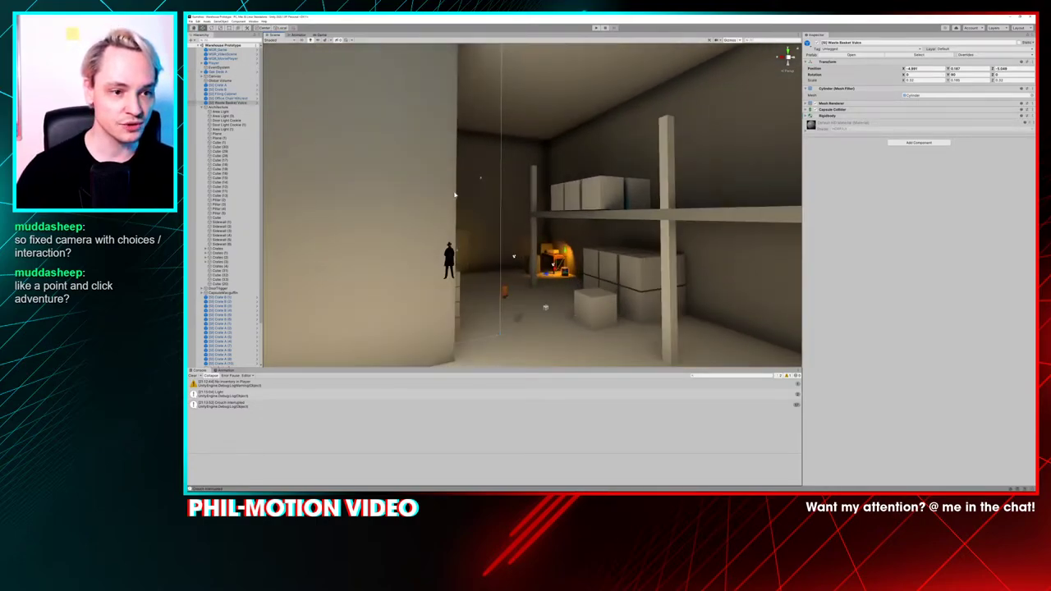
alt+drag(366, 198, 554, 179)
scroll(448, 192, up, 4)
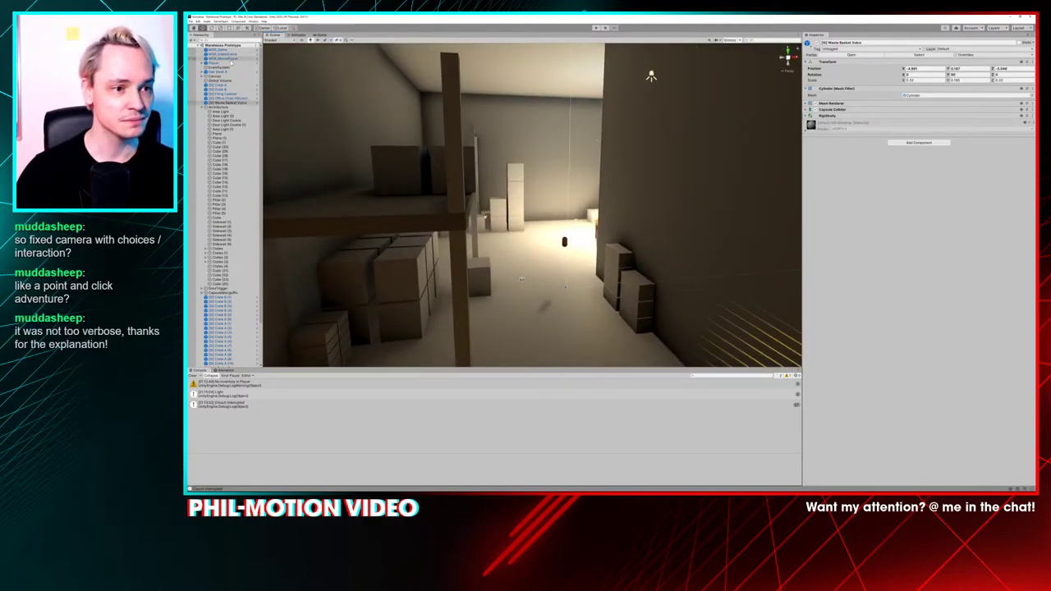
click(222, 54)
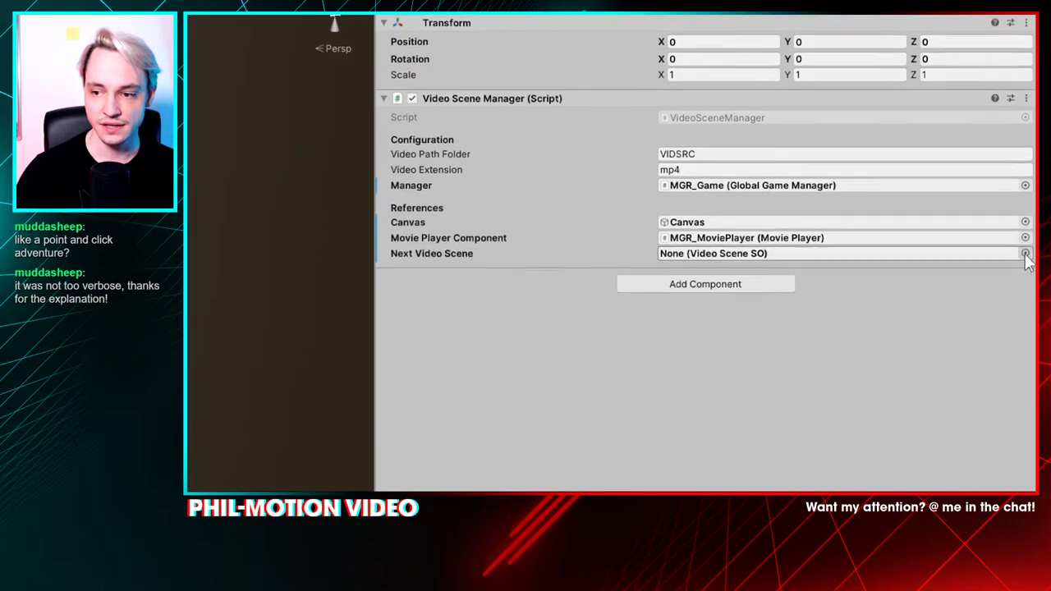
click(1023, 259)
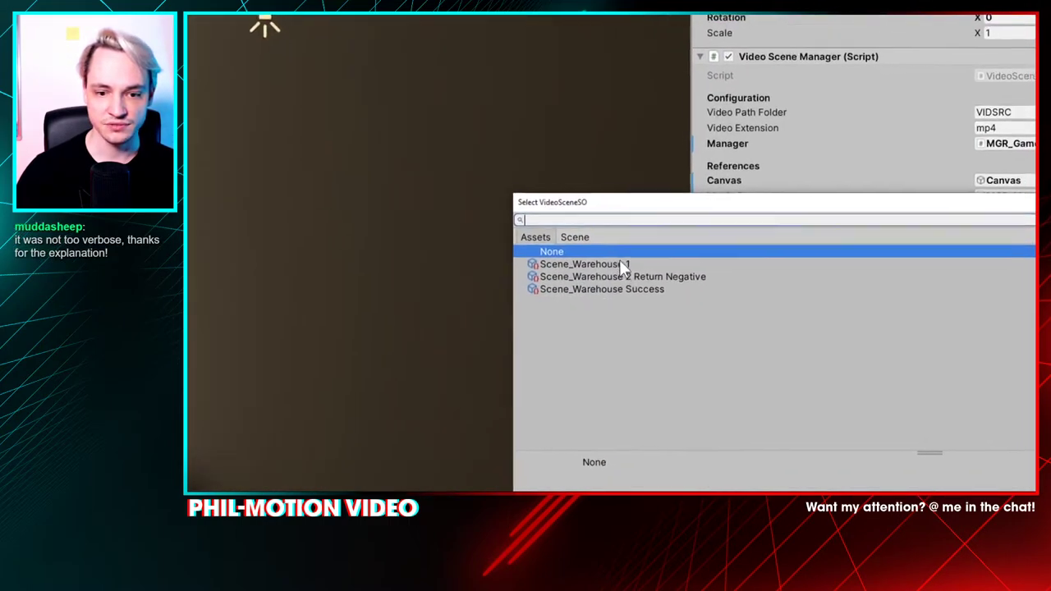
double_click(472, 284)
right_drag(473, 284, 463, 294)
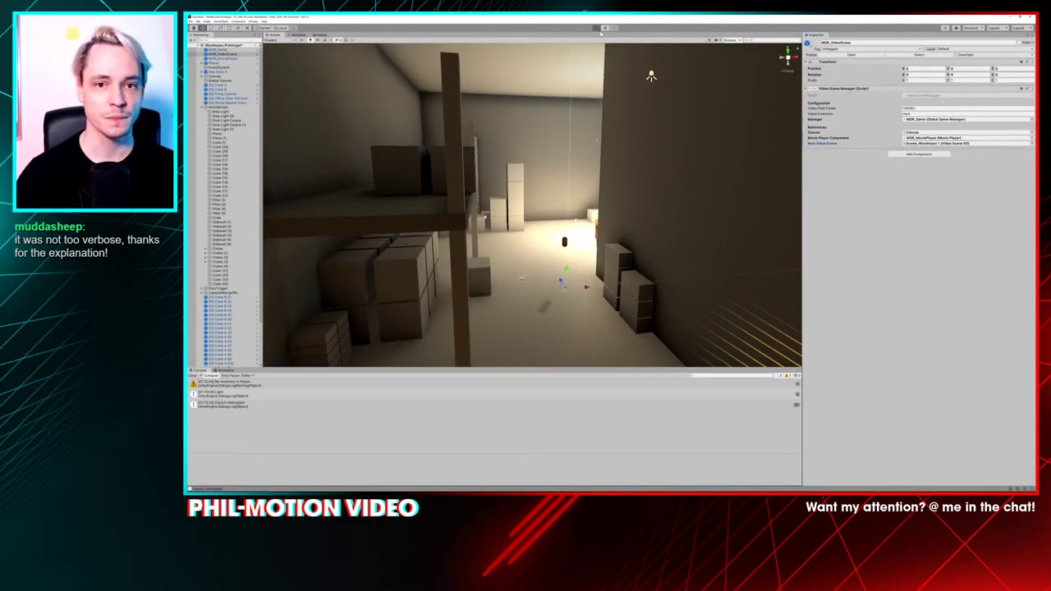
Run the game and answer the two dialogue choices in the opening video, picking Doubtful for the second one
click(597, 29)
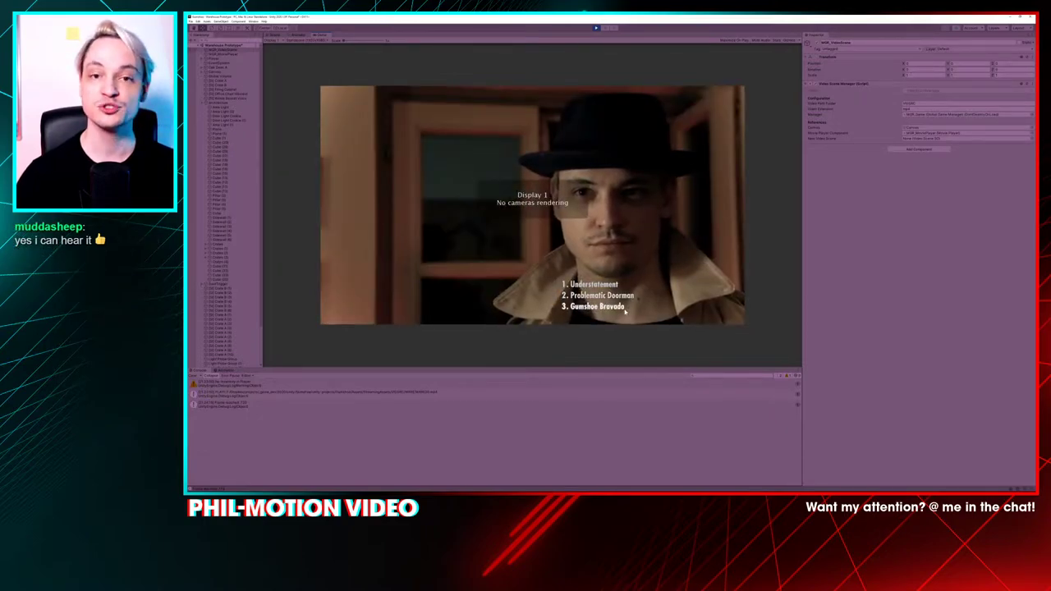
click(564, 308)
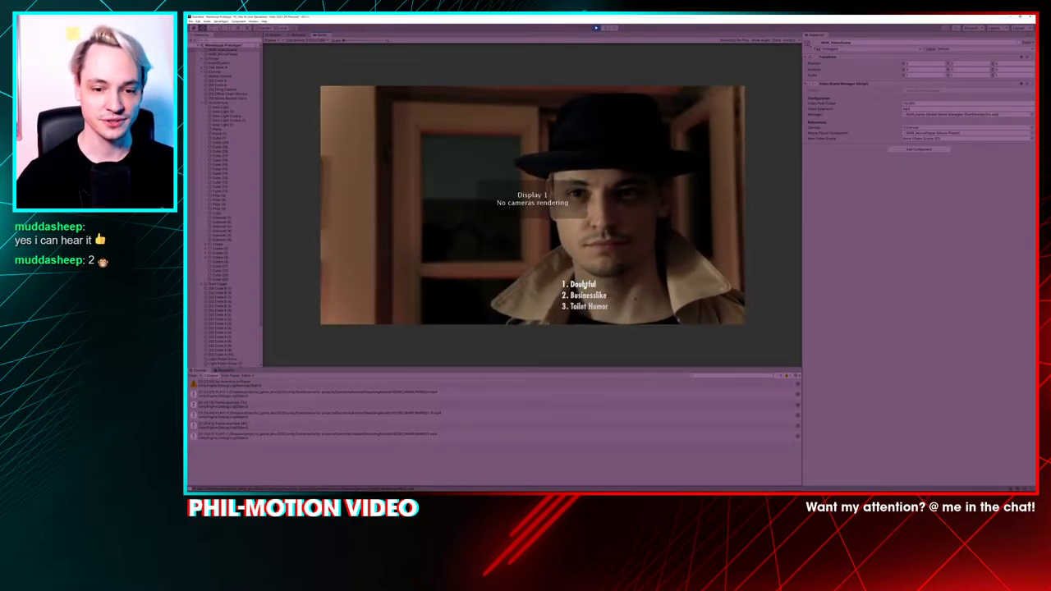
click(578, 287)
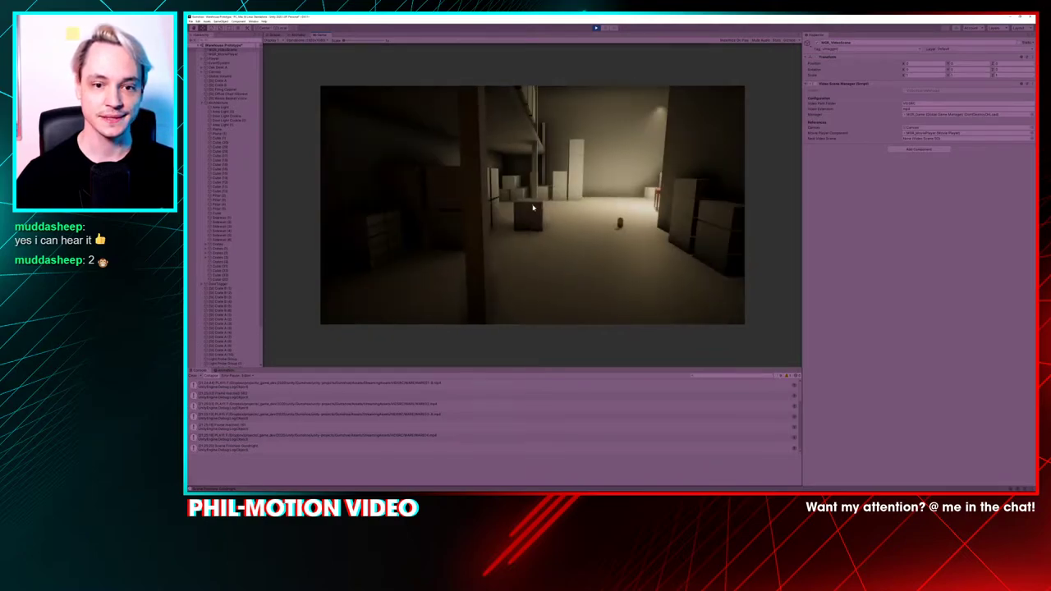
Walk the player through the warehouse to the lit exit door to trigger the return video, and stop the playtest
key(w)
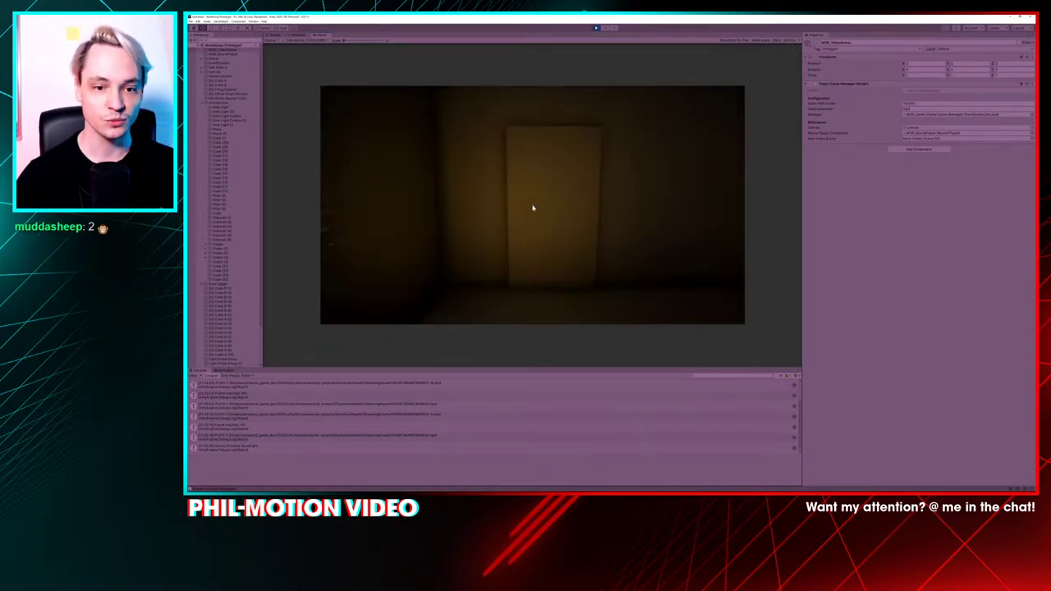
key(w)
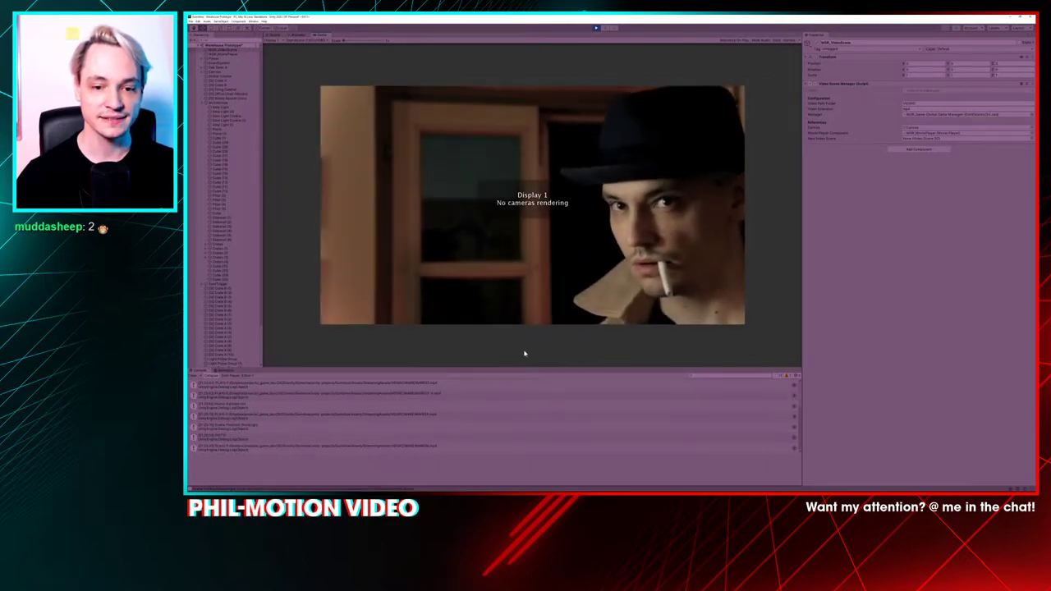
click(595, 29)
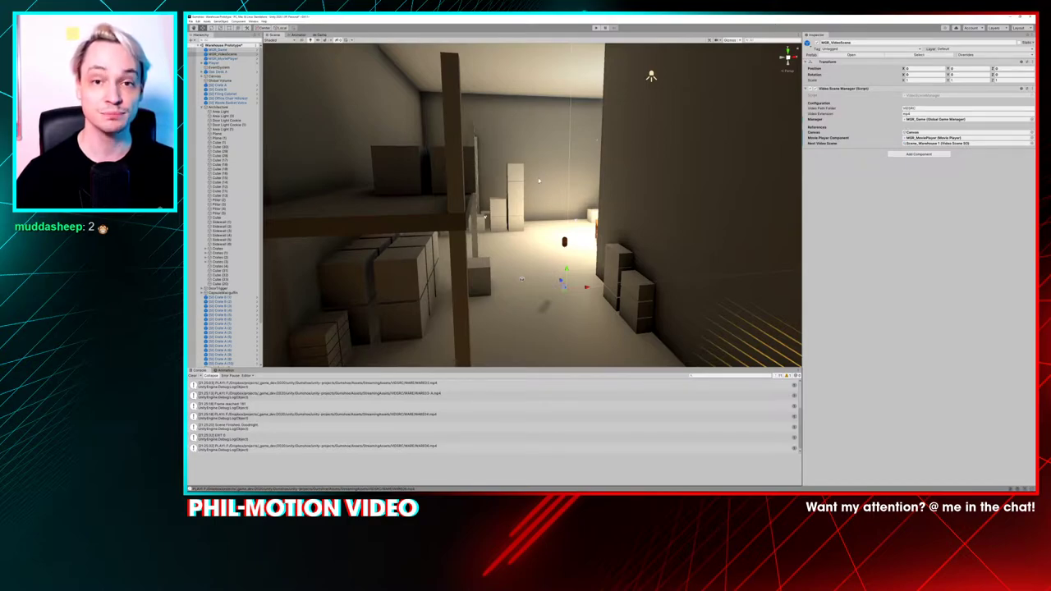
Collapse the Architecture group in the scene hierarchy and bring the Project window with the SOs folder over the scene view
right_drag(540, 181, 723, 235)
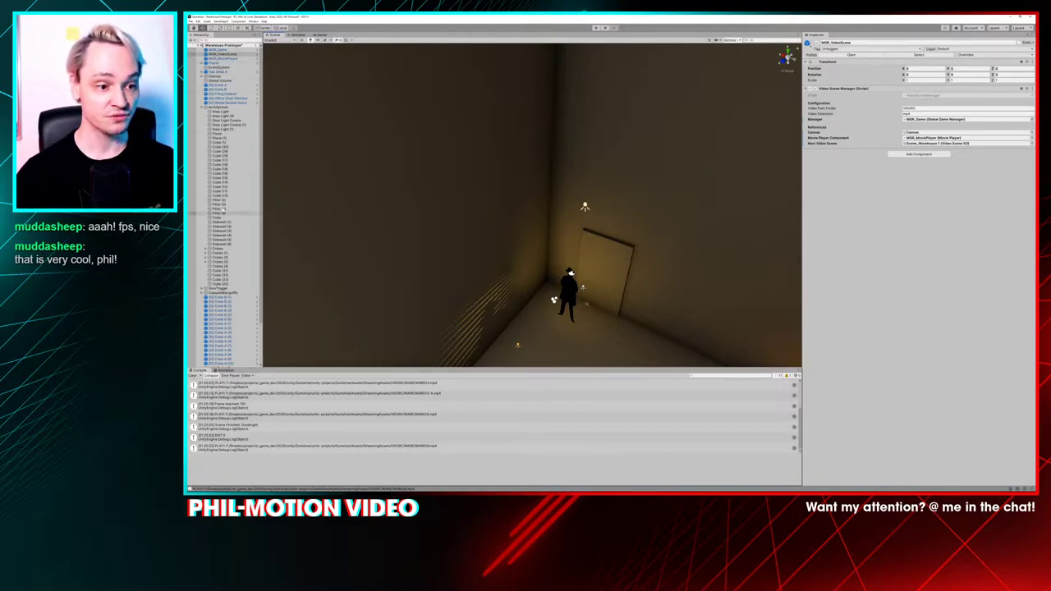
click(197, 106)
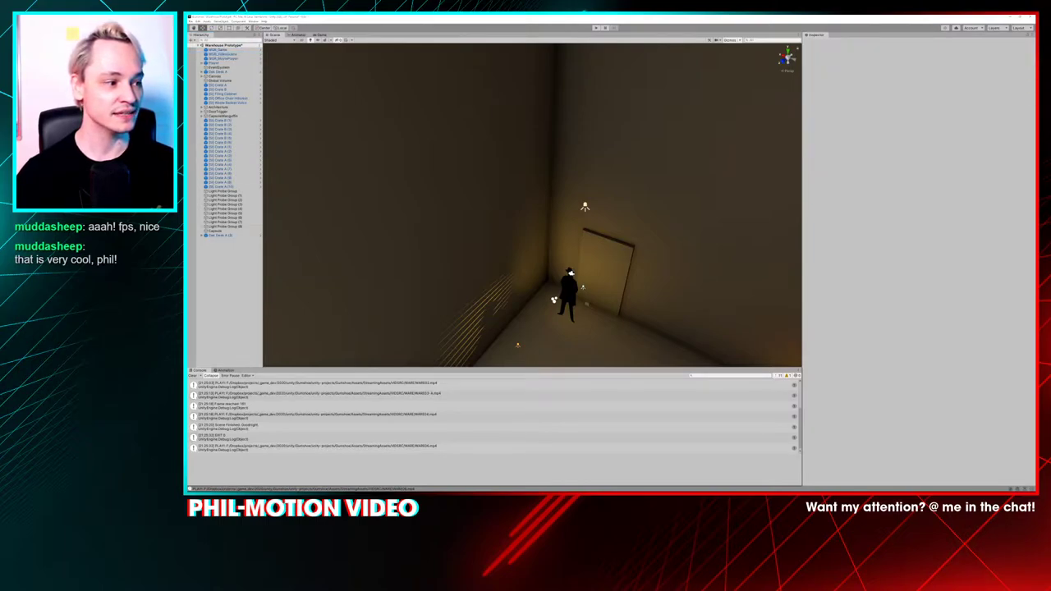
drag(188, 92, 541, 107)
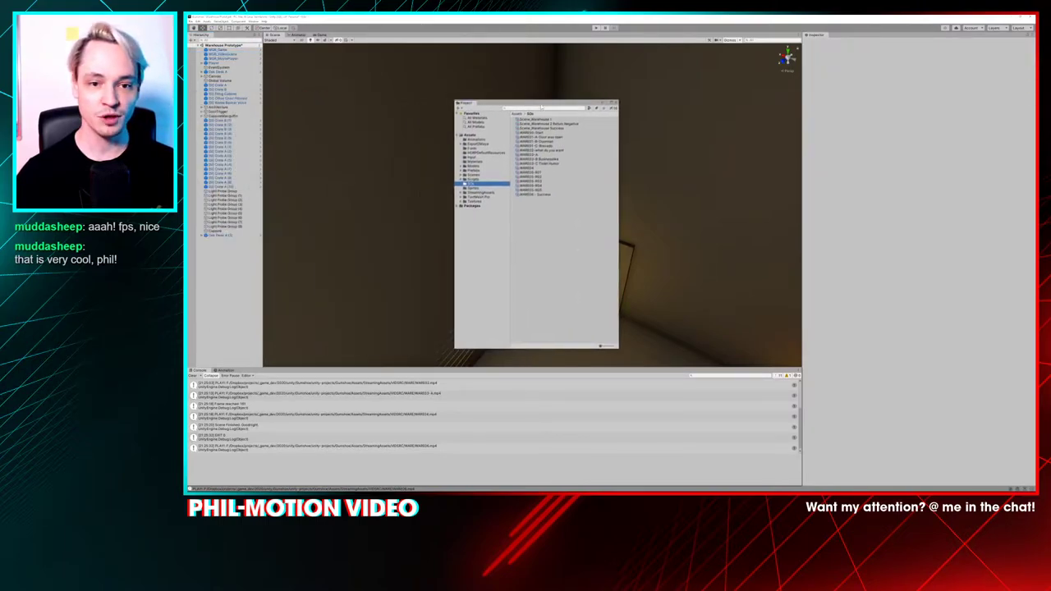
Inspect the Scene_Warehouse 1 asset and the dialogue clip assets in the SOs folder
click(542, 136)
click(542, 120)
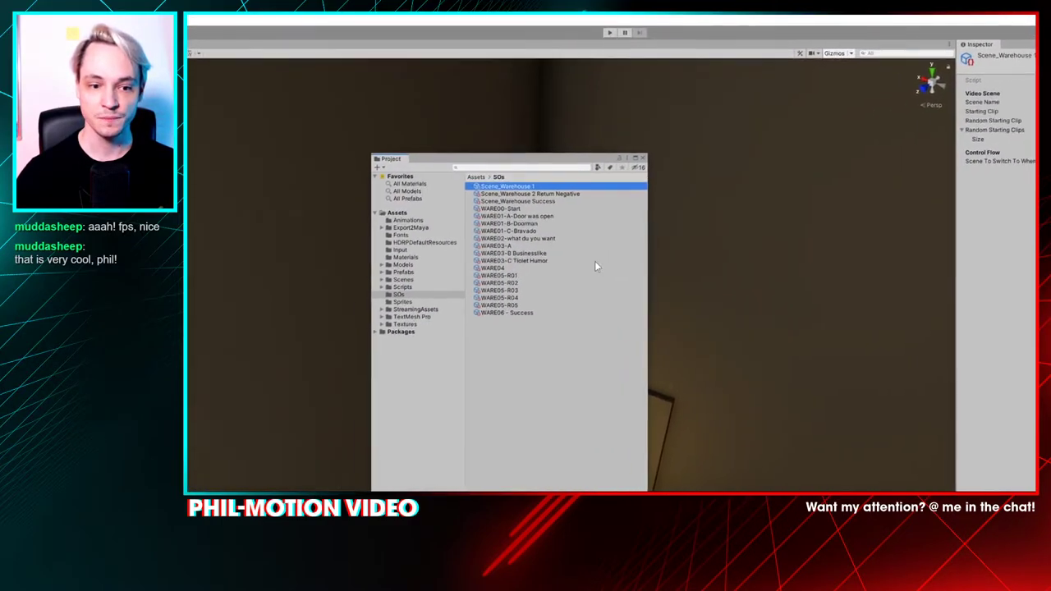
click(612, 214)
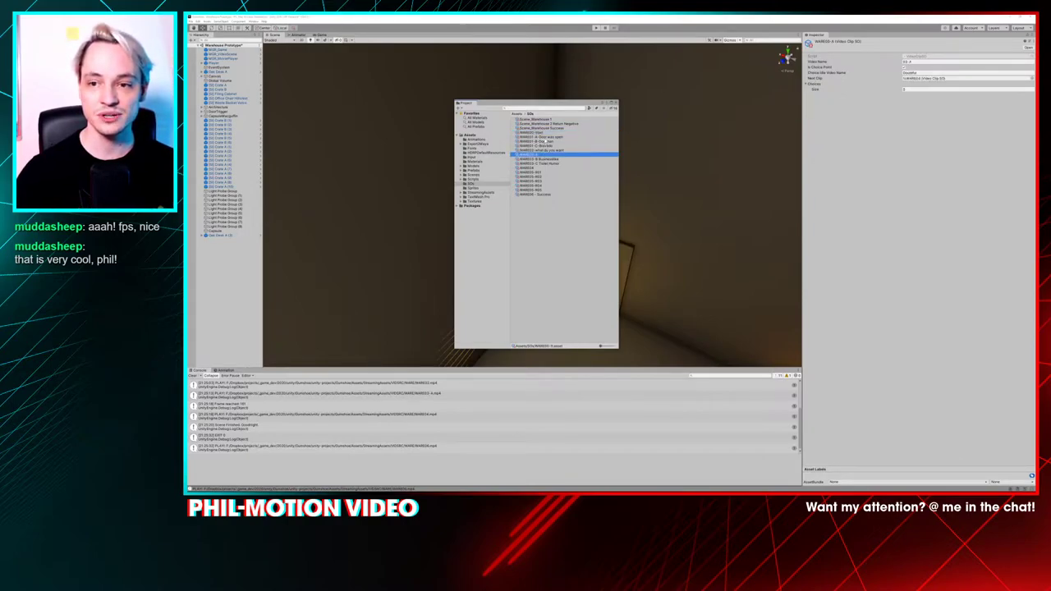
Inspect the Scene_Warehouse 2 Return Negative asset and compare its WARE05 return clips with the WARE01-C-Bravado clip
click(544, 123)
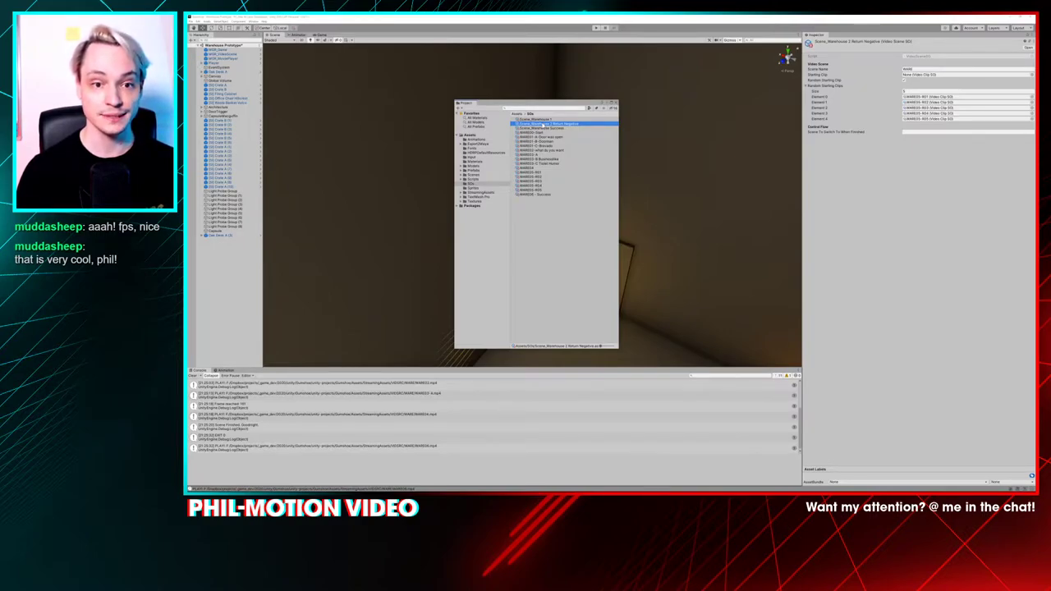
click(534, 176)
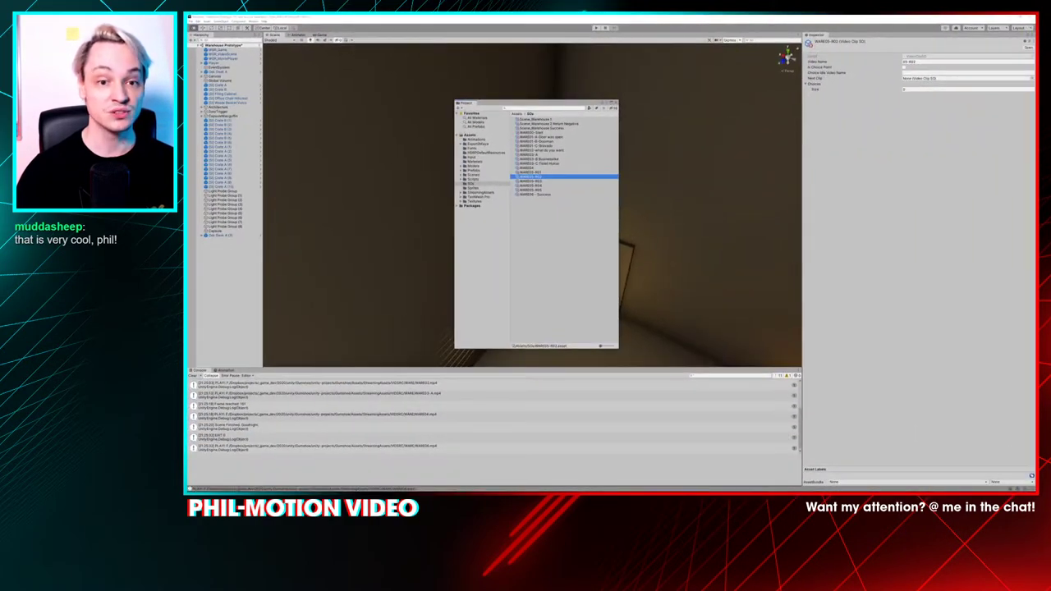
click(577, 146)
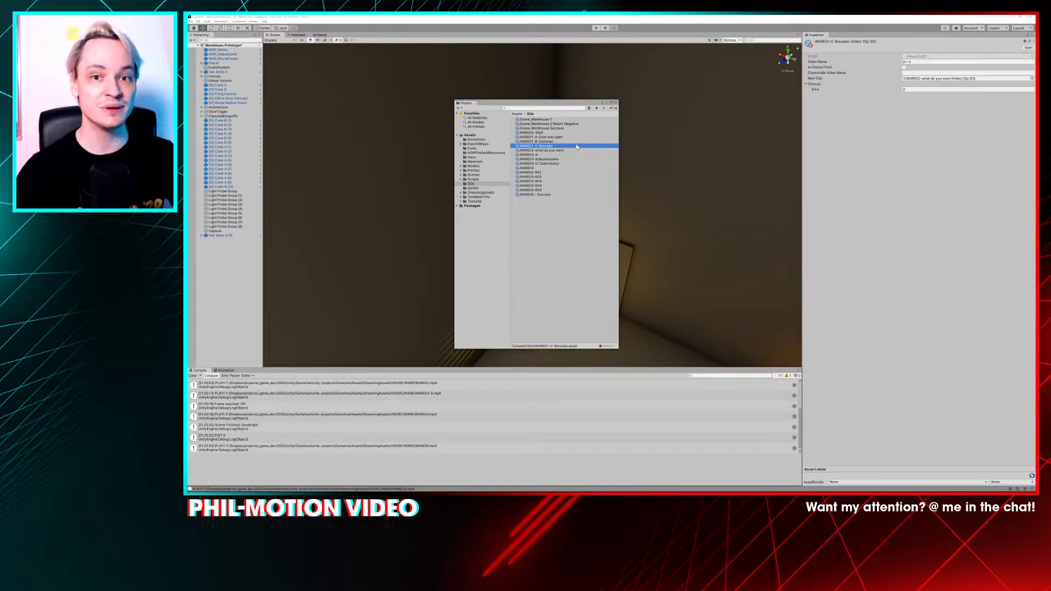
click(575, 178)
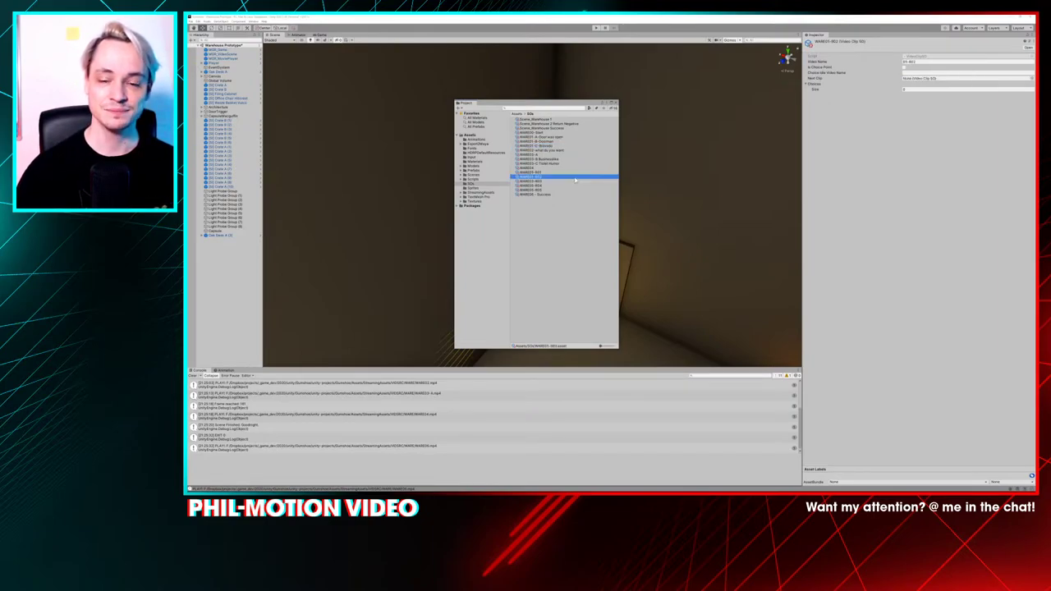
click(554, 190)
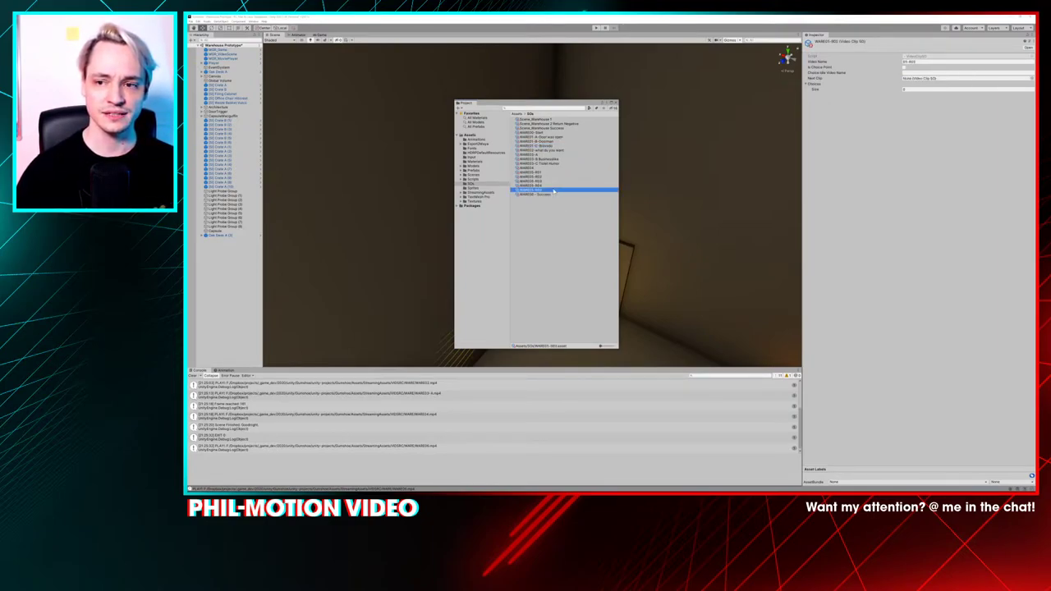
click(583, 177)
click(579, 186)
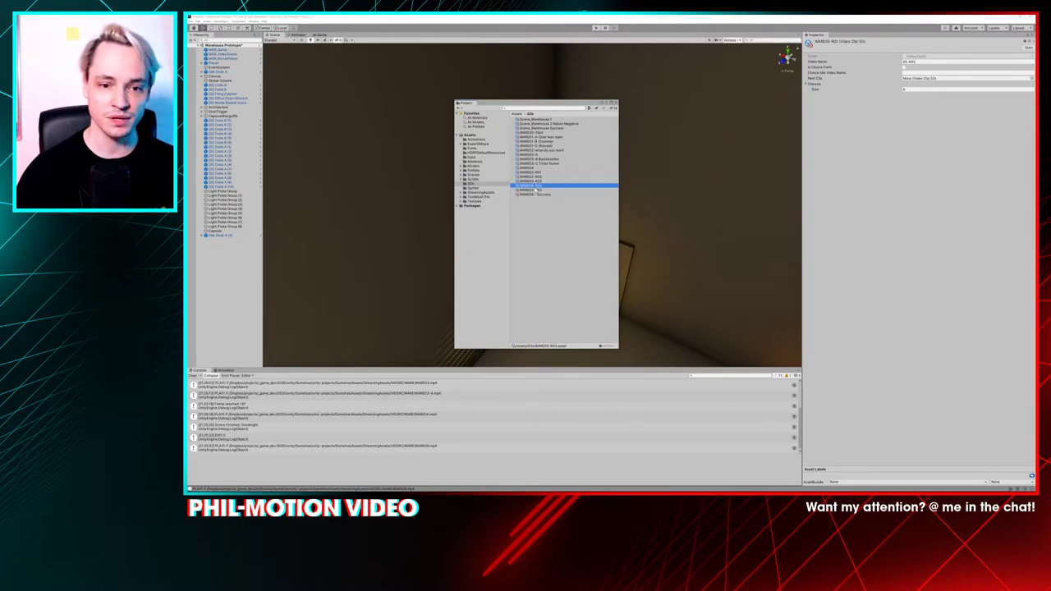
click(581, 176)
Show the Global Game Manager settings of the MGR_Game object and close the Project window
click(863, 158)
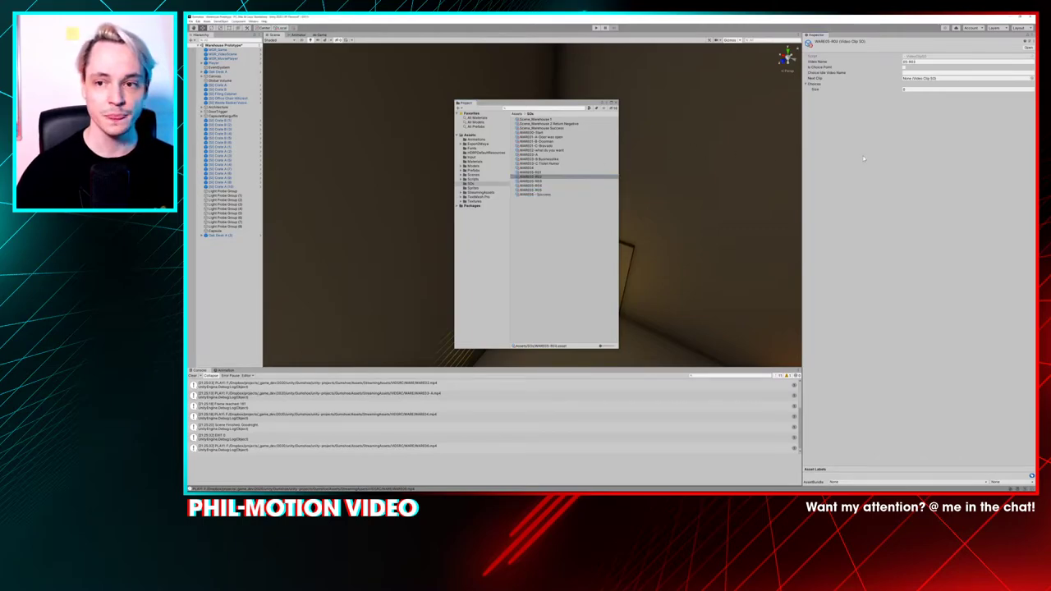
click(231, 49)
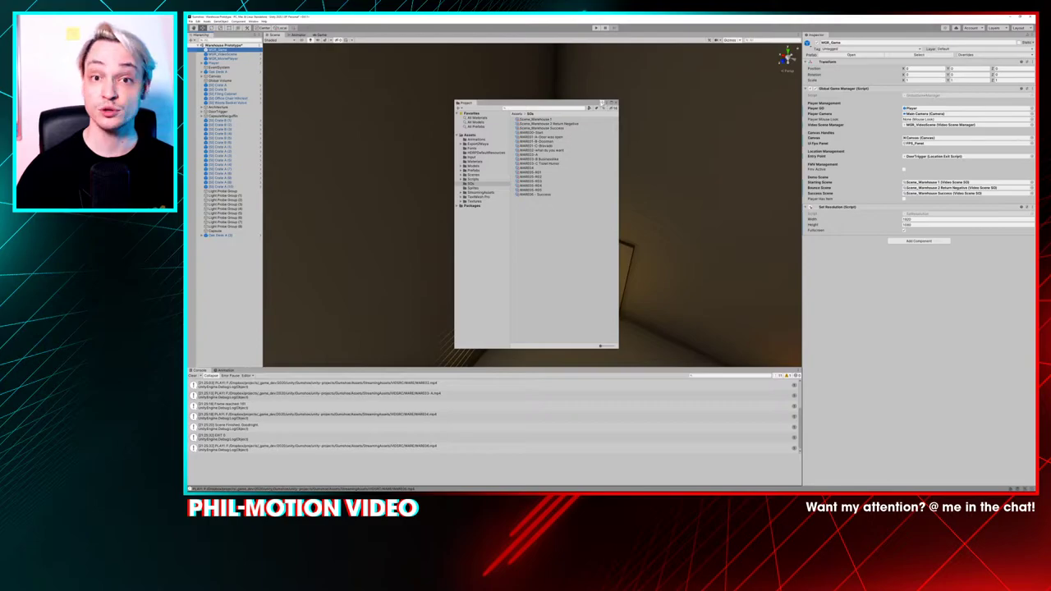
click(613, 104)
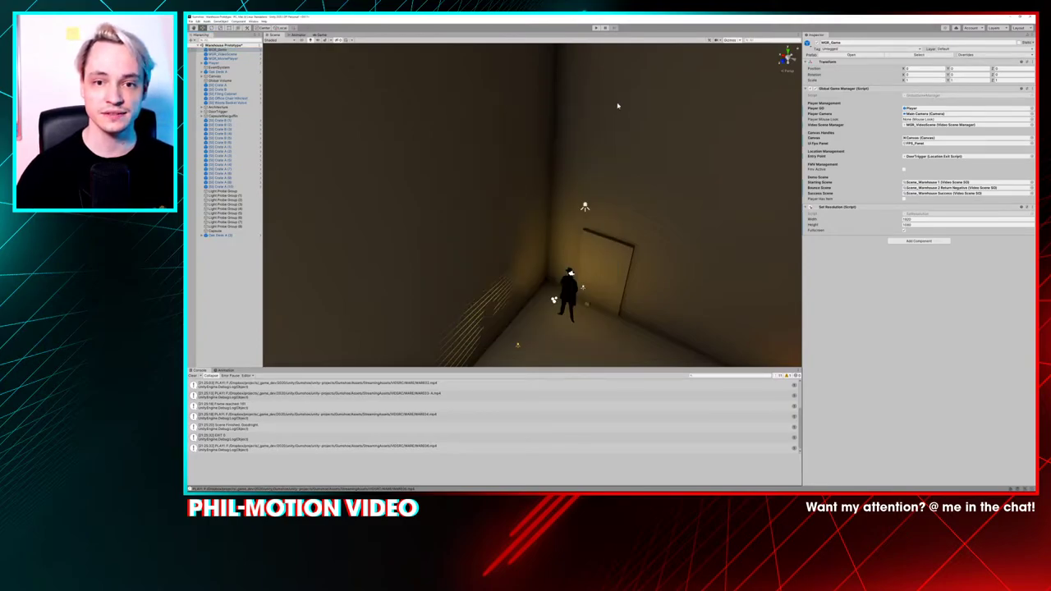
Examine the door corner with the dark figure and the length of the warehouse from above the orange-lit desk
mouse_move(639, 271)
right_down()
mouse_move(634, 300)
mouse_move(646, 275)
right_up()
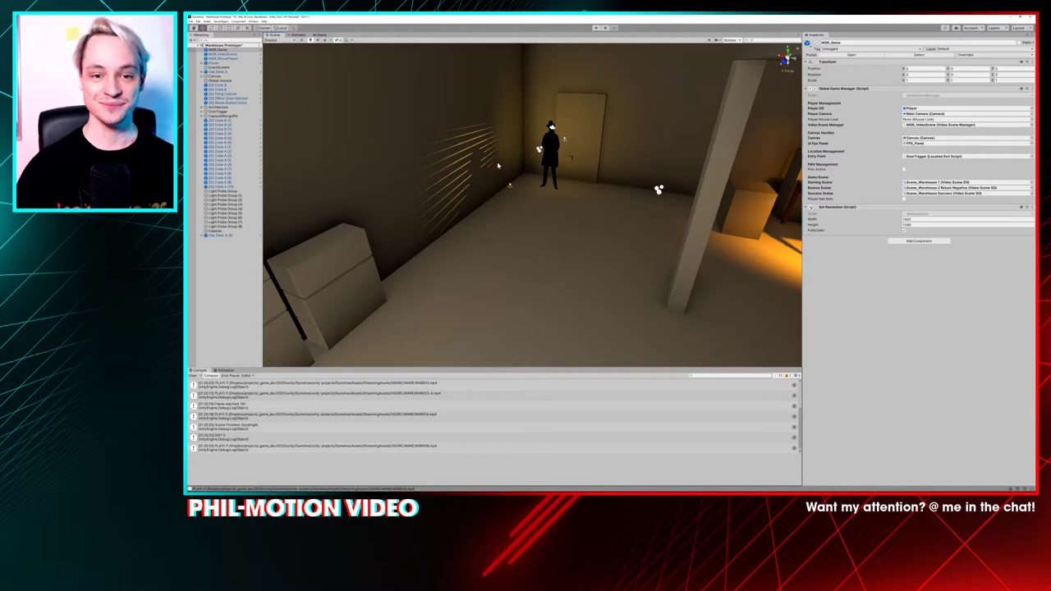
alt+drag(497, 166, 595, 179)
right_drag(532, 205, 697, 215)
right_drag(595, 205, 620, 206)
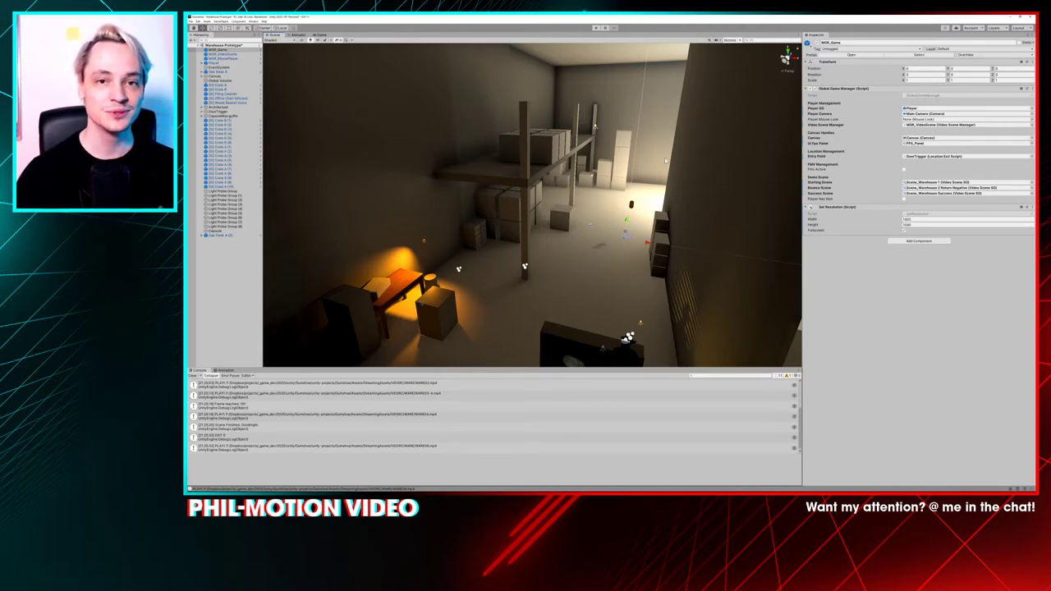
alt+drag(509, 209, 504, 209)
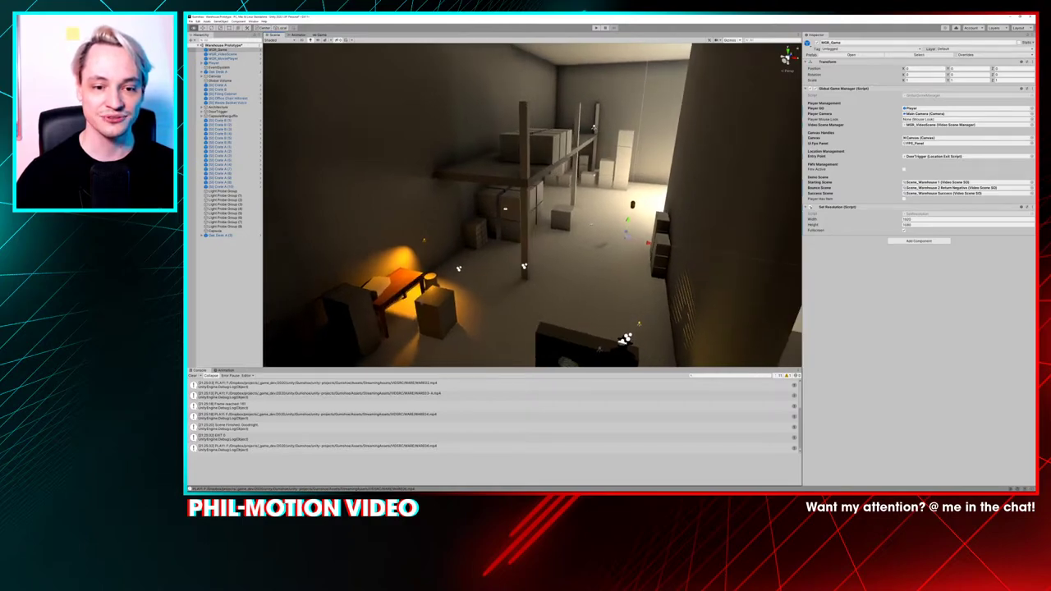
key(w)
right_drag(500, 207, 498, 207)
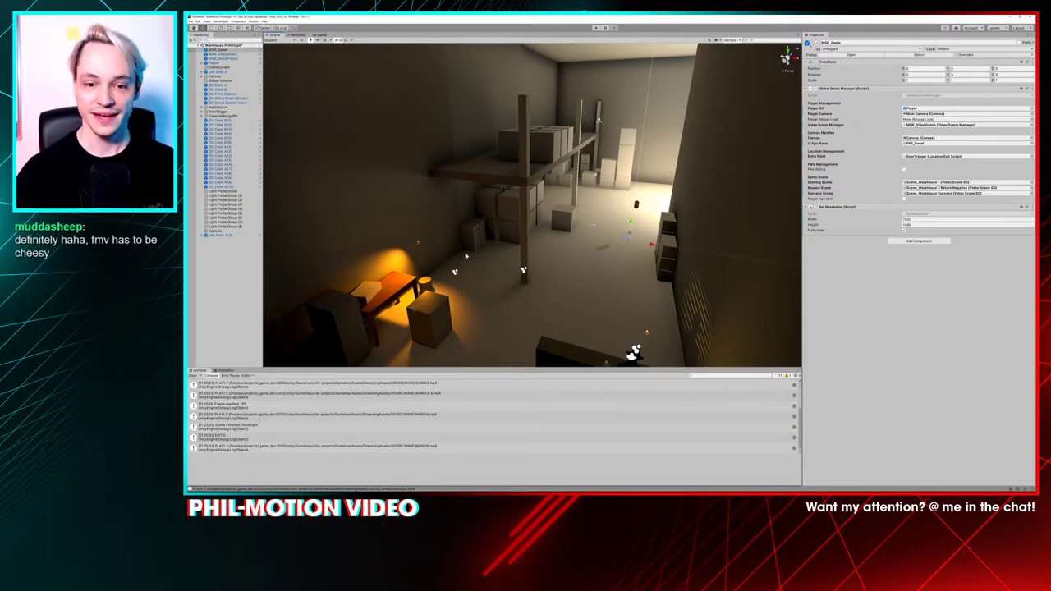
Examine the warehouse shelves and stacked crates from above, from floor level and from behind the desk corner
scroll(598, 121, down, 3)
alt+drag(581, 131, 600, 135)
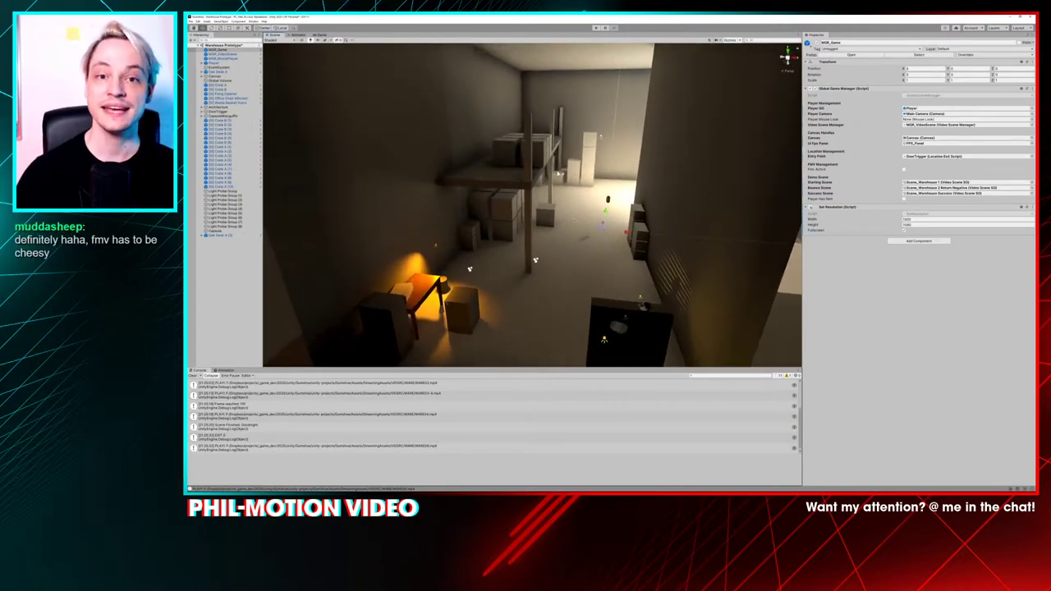
key(w)
right_drag(574, 219, 574, 192)
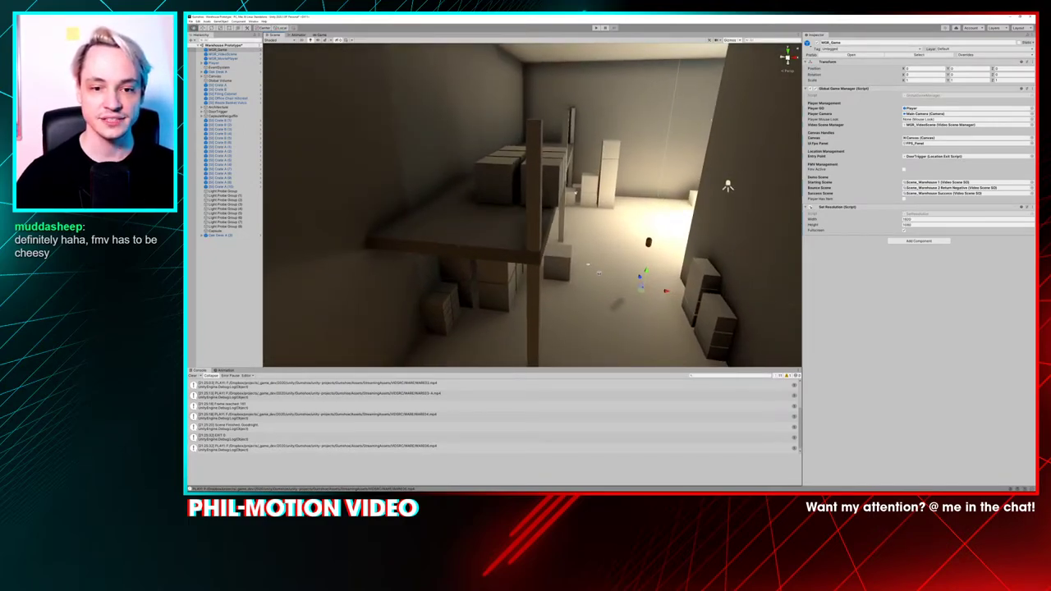
key(q)
right_drag(618, 269, 517, 170)
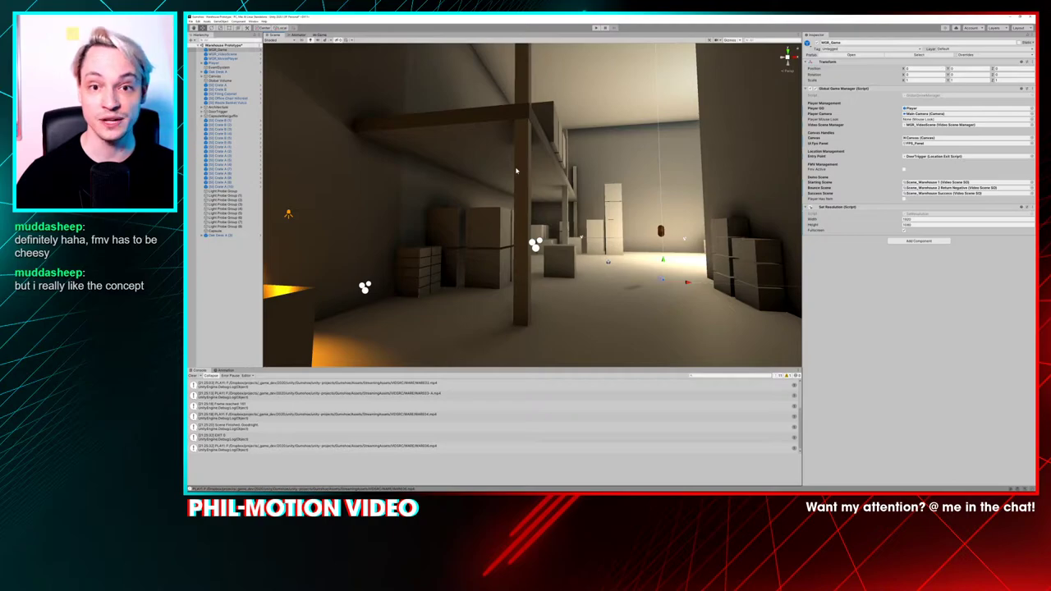
key(s)
right_drag(560, 197, 540, 197)
right_drag(476, 174, 492, 174)
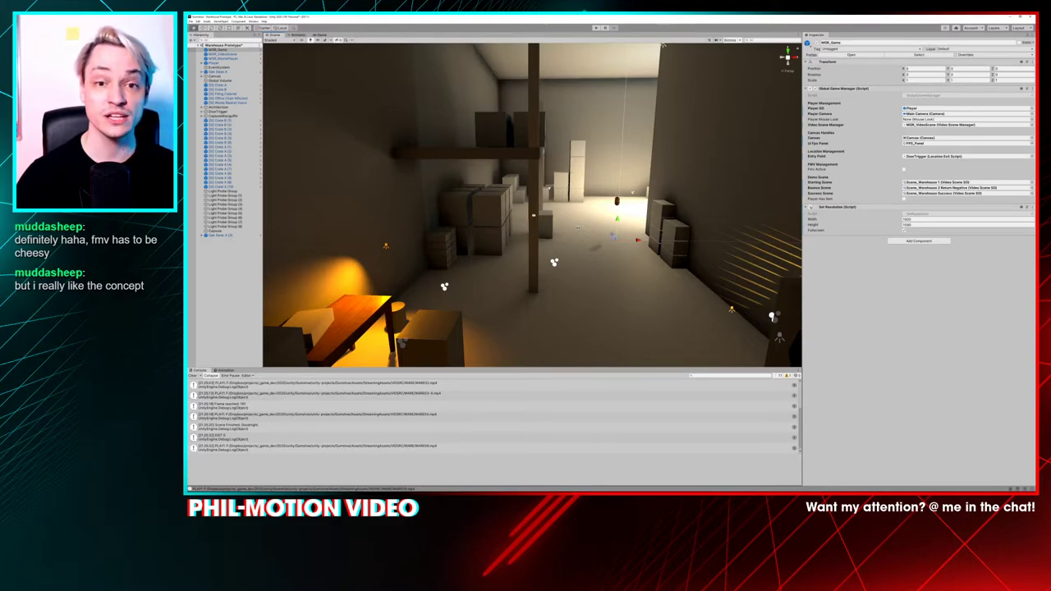
alt+drag(534, 215, 540, 224)
right_drag(679, 59, 648, 96)
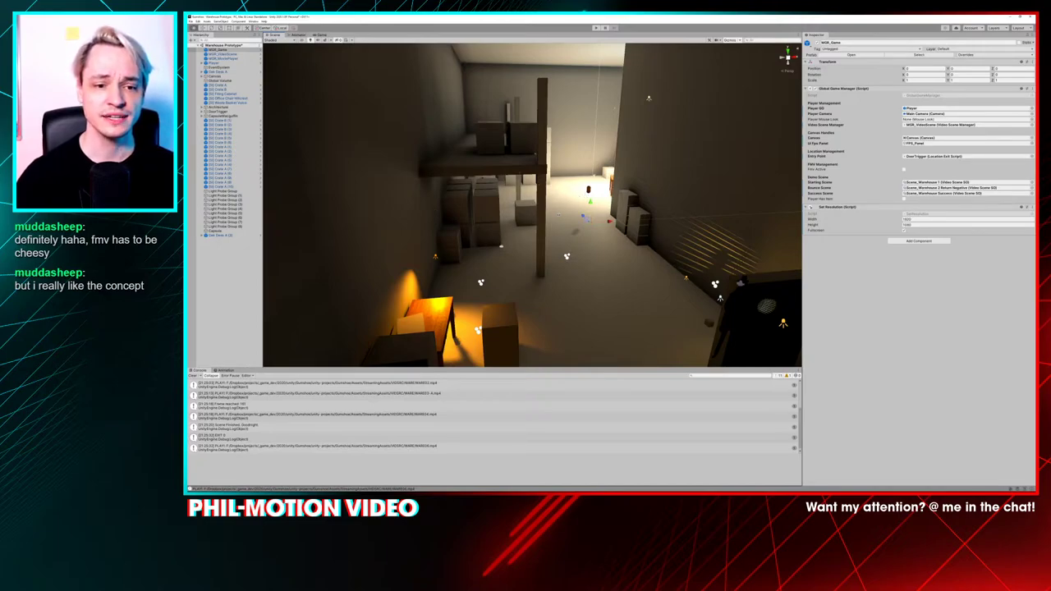
Select the orange-lit oak desk in the warehouse and examine it up close
alt+drag(476, 230, 472, 226)
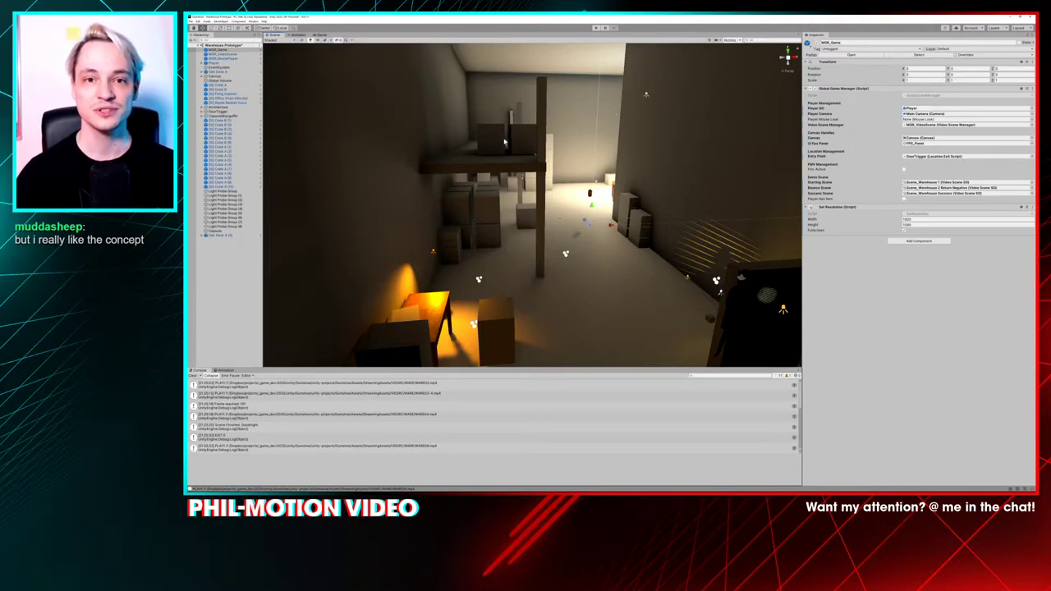
alt+drag(505, 142, 483, 167)
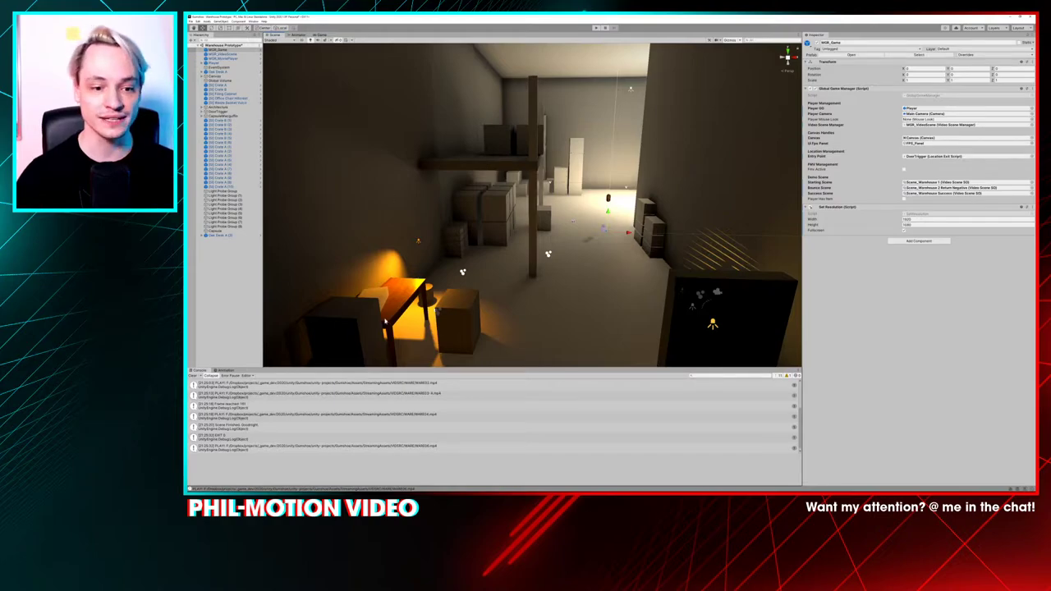
click(394, 301)
click(397, 299)
key(f)
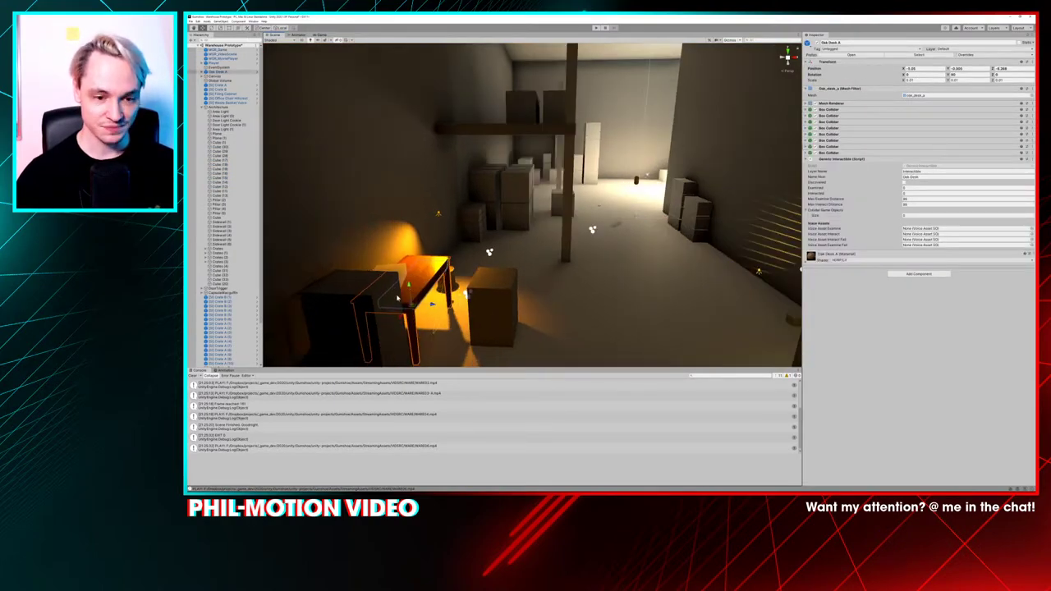
alt+drag(502, 213, 376, 199)
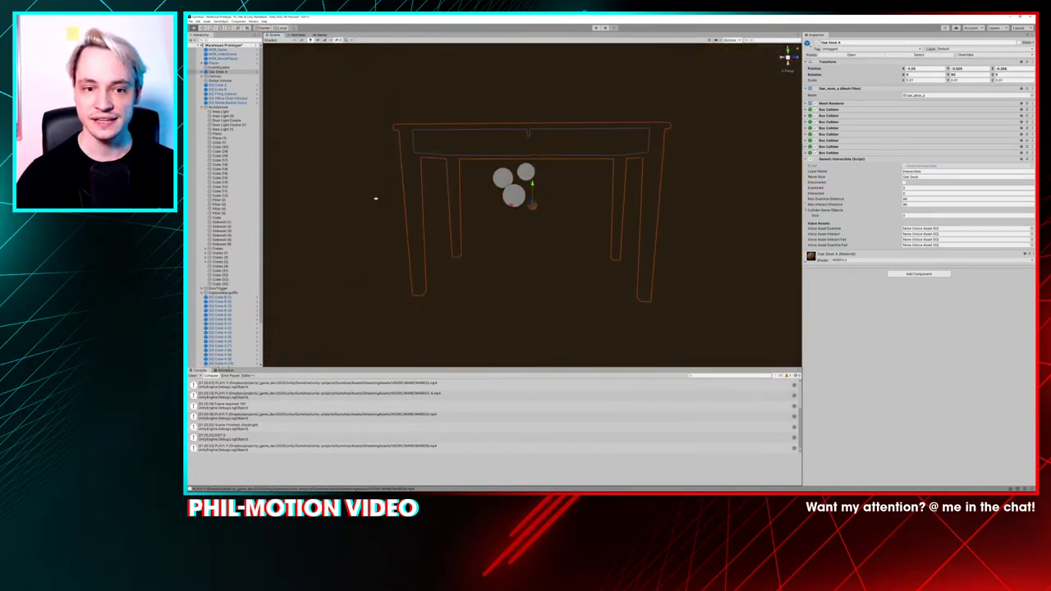
Examine the warehouse interior from a raised viewpoint behind the door corner and clear the object selection
right_drag(375, 198, 474, 266)
right_drag(632, 154, 591, 148)
right_drag(510, 145, 525, 181)
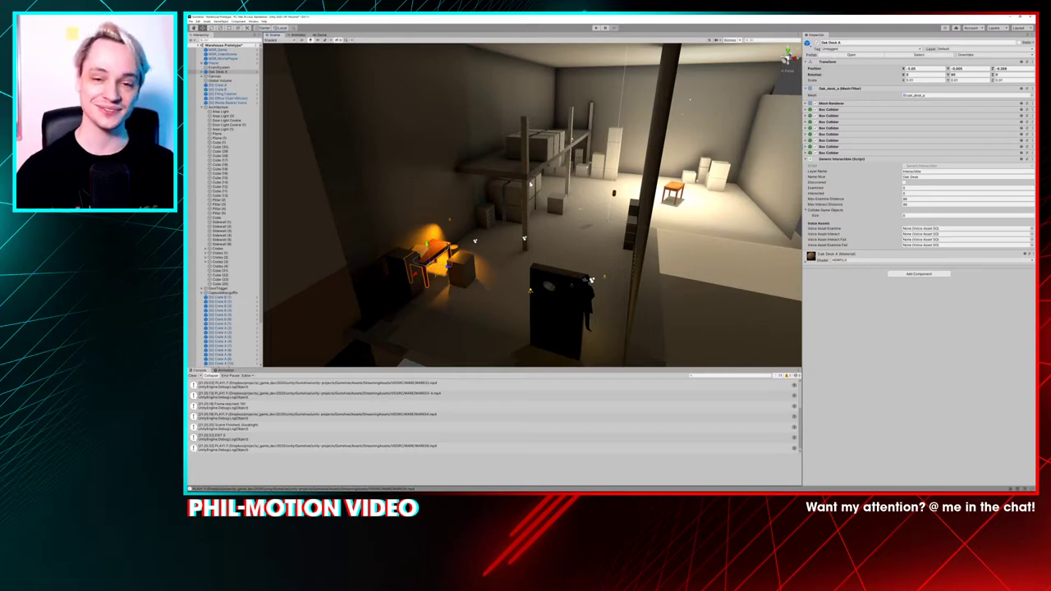
click(716, 273)
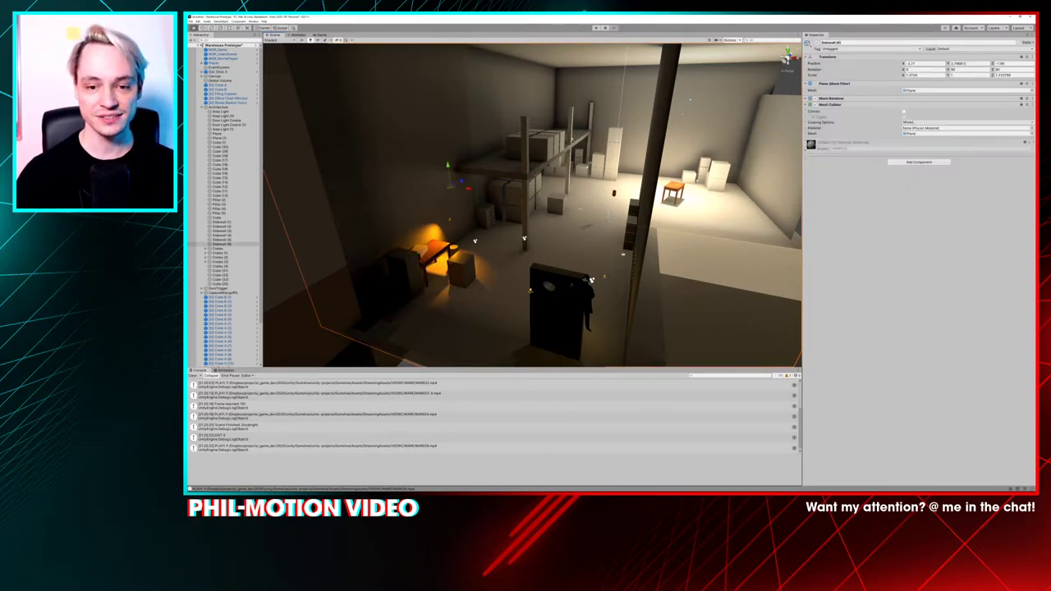
right_drag(717, 273, 726, 295)
click(422, 331)
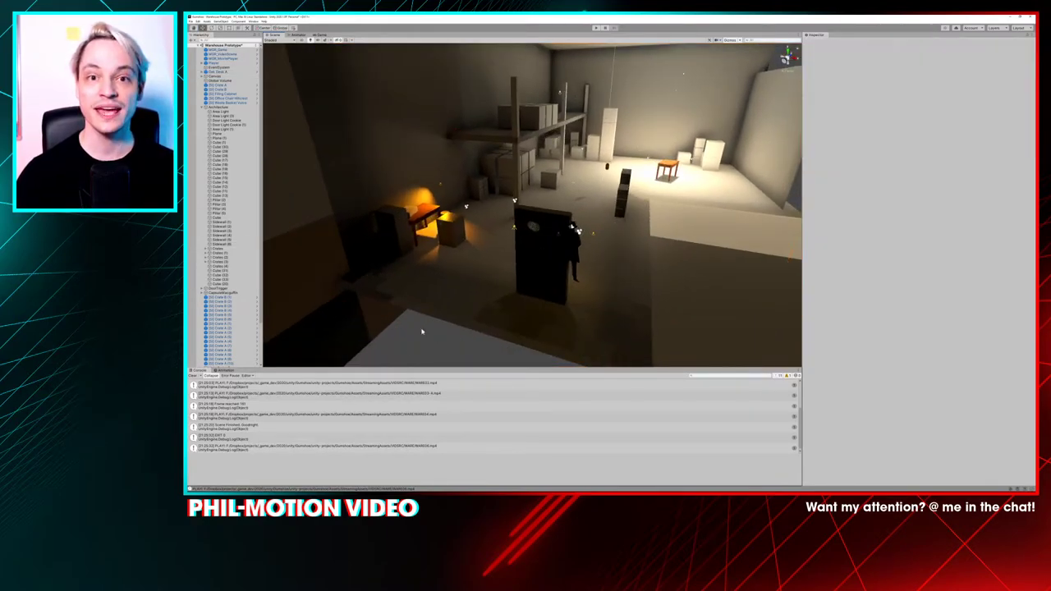
Examine the whole warehouse from outside its near wall, including the shelves, desks and side room
middle_drag(422, 331, 407, 371)
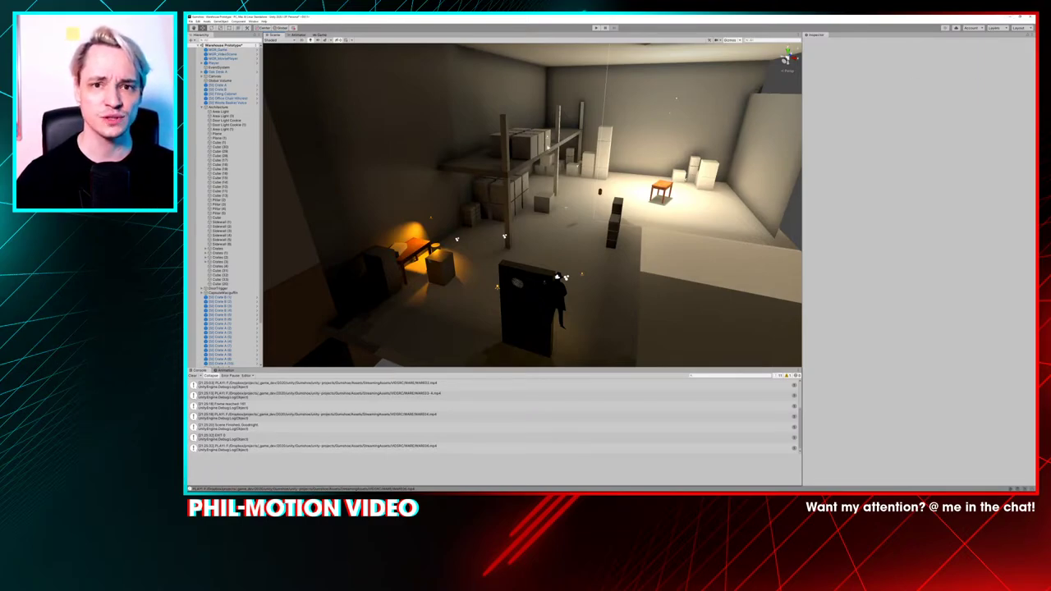
key(s)
right_drag(547, 148, 548, 148)
key(s)
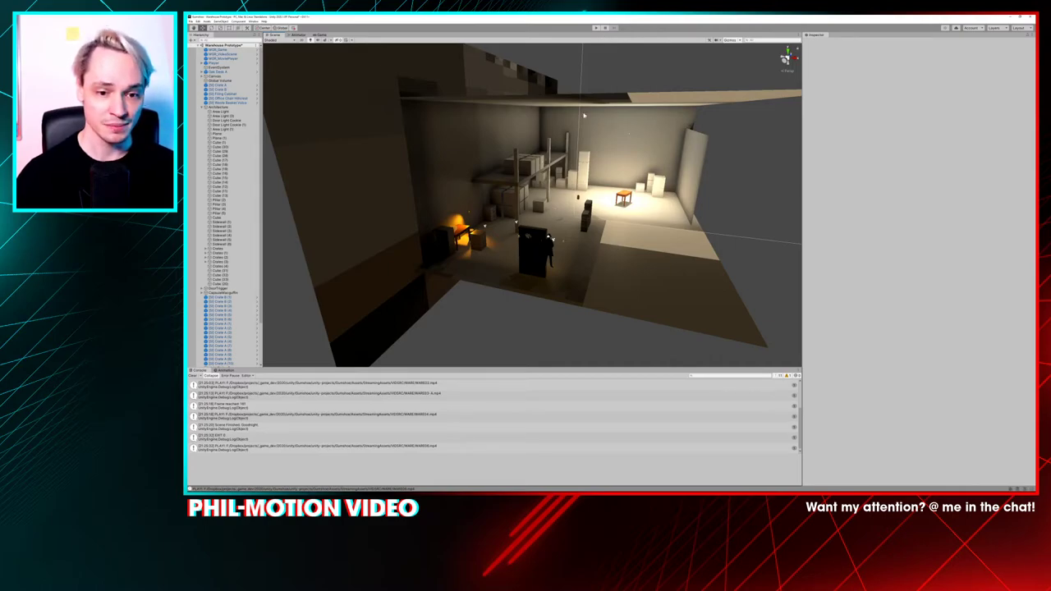
alt+drag(584, 115, 611, 136)
Switch to Autodesk Maya and open the recent warehouse scene without saving the untitled one
click(1009, 18)
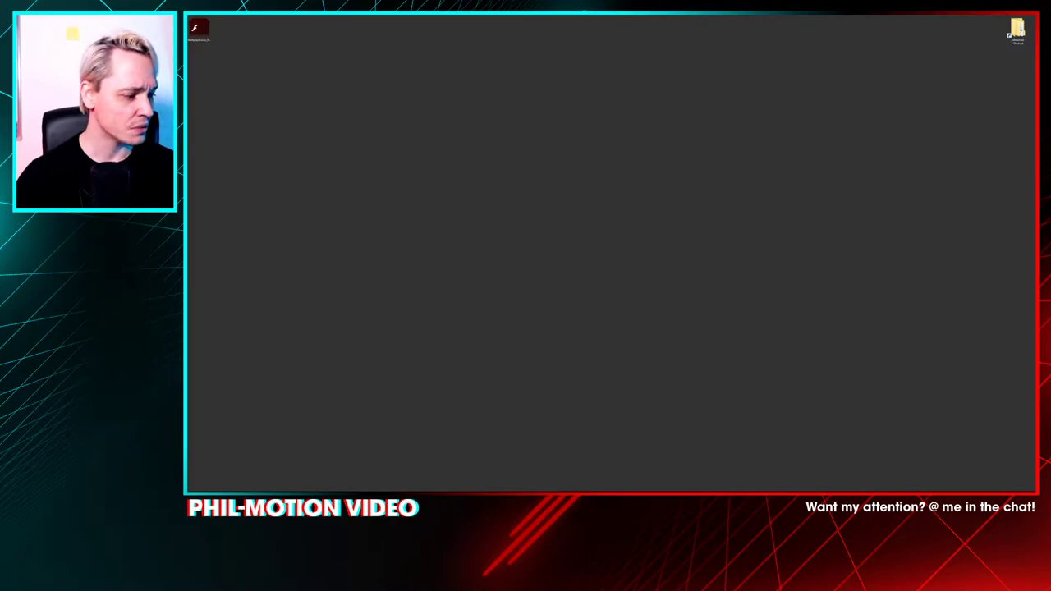
key(alt+Tab)
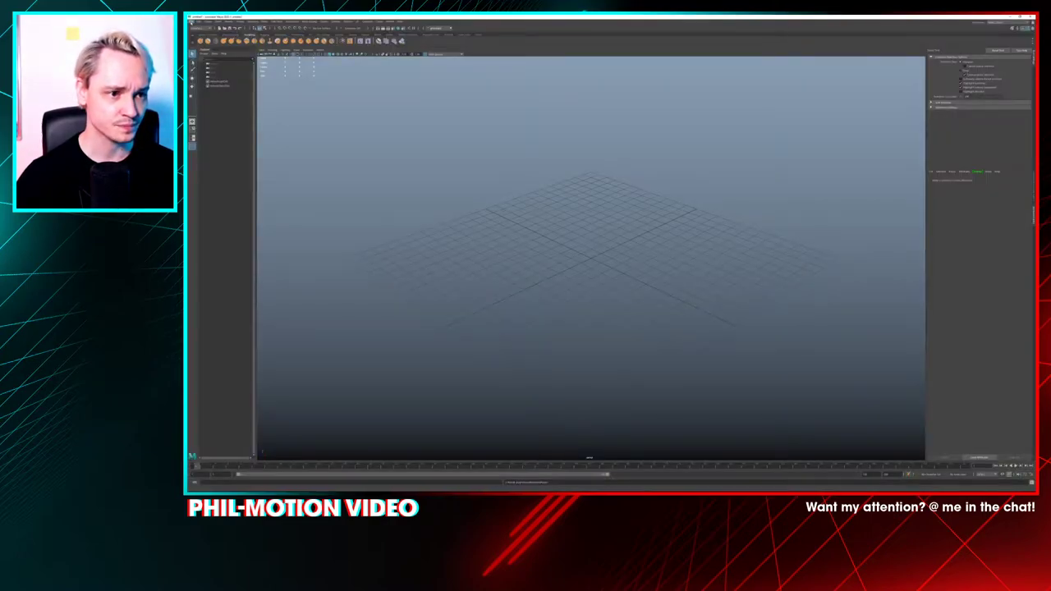
click(193, 21)
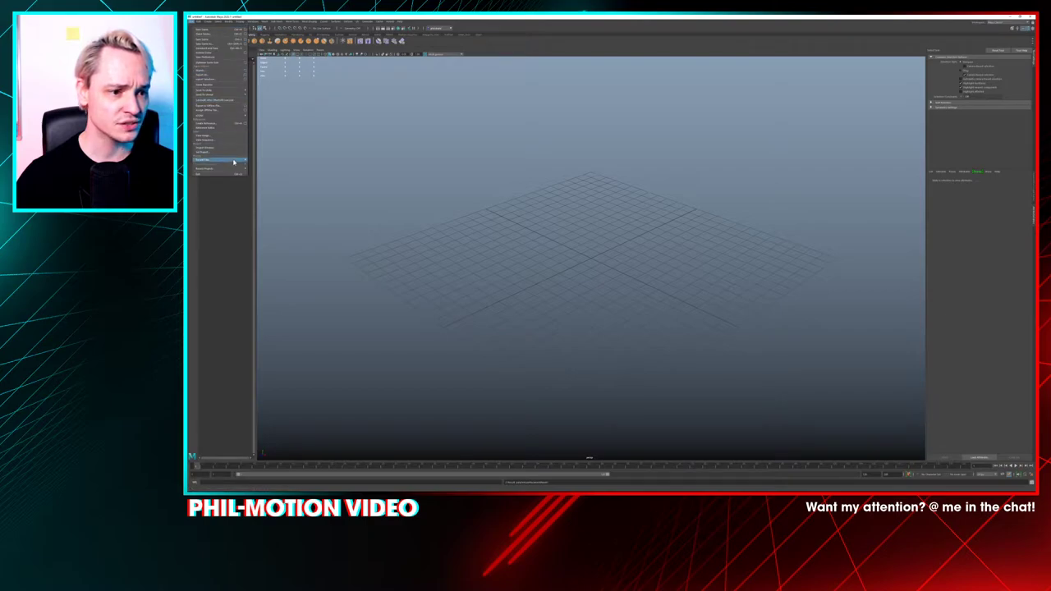
click(262, 159)
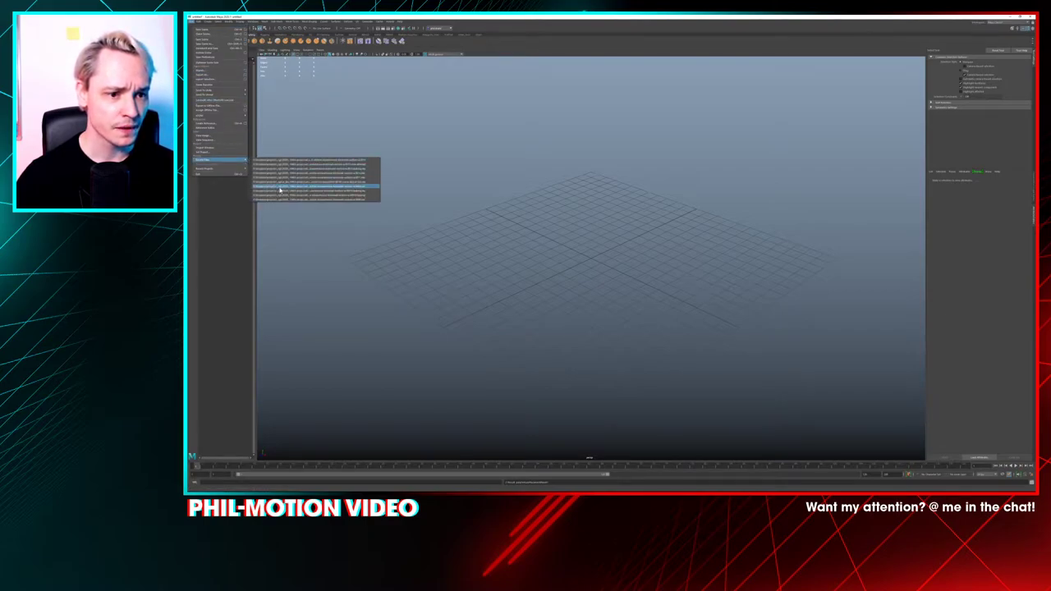
click(372, 184)
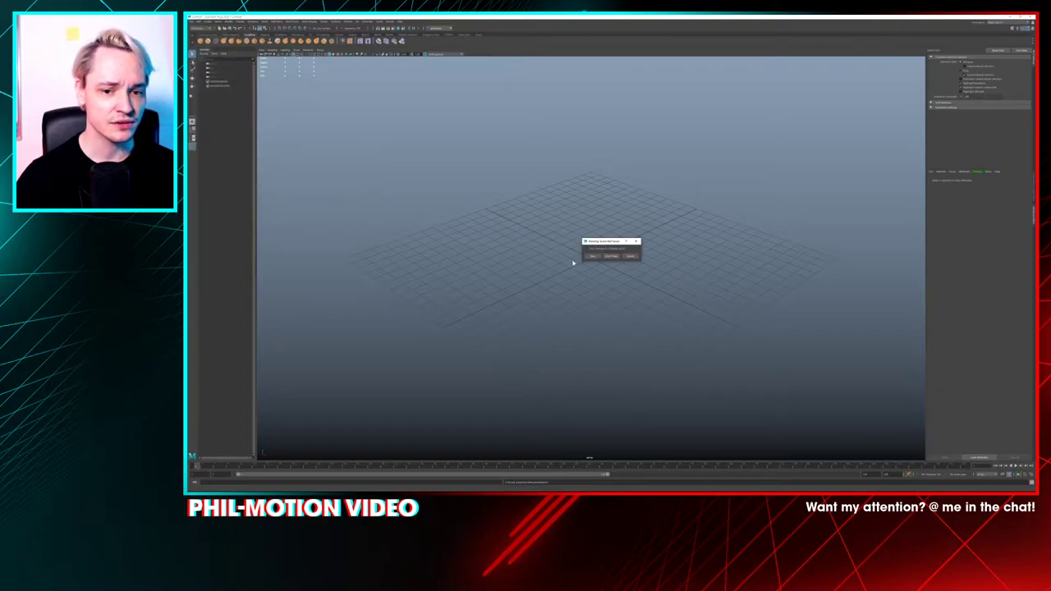
click(611, 257)
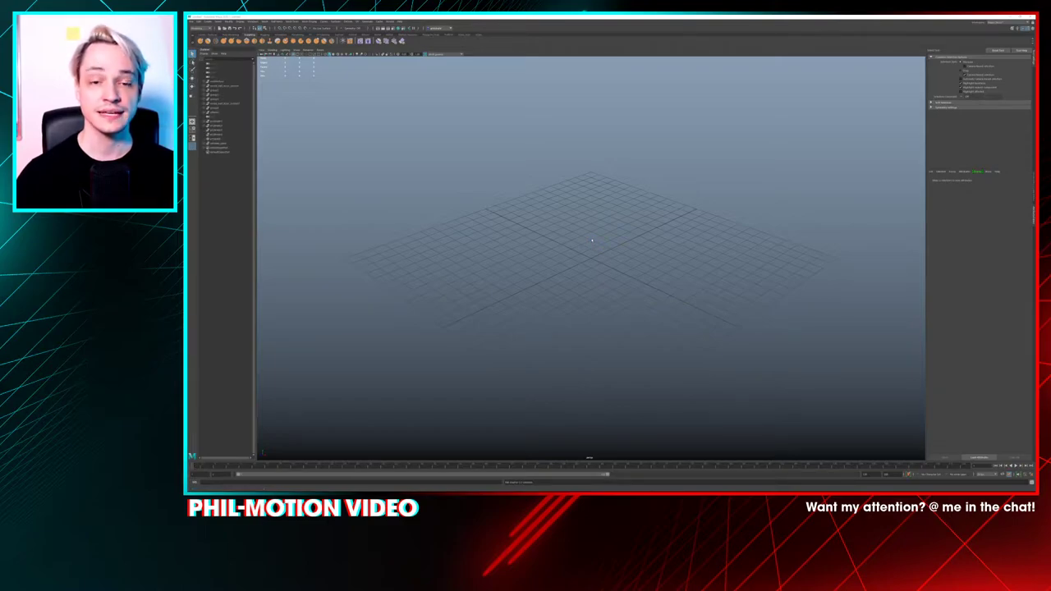
Examine the untextured warehouse model from above, covering the shelf, crates, fence and arched wall segment
alt+drag(591, 241, 542, 197)
scroll(539, 167, down, 5)
scroll(555, 180, down, 3)
scroll(555, 181, up, 2)
alt+middle_drag(554, 181, 587, 170)
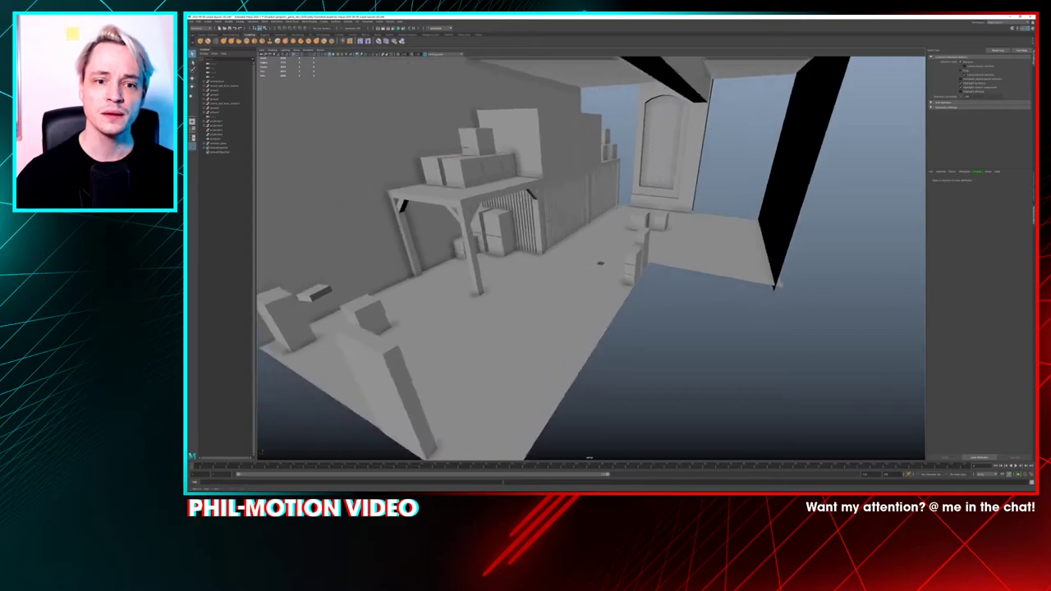
alt+drag(599, 127, 612, 126)
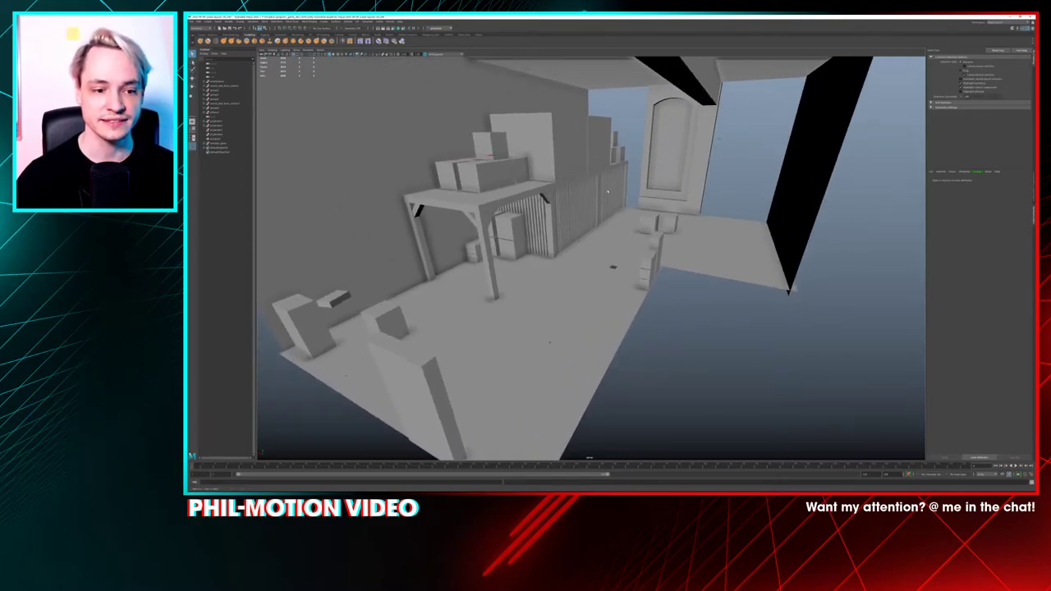
Select a slat of the fence below the shelf and examine the slatted enclosure up close
alt+drag(598, 189, 586, 251)
click(616, 239)
key(f)
alt+right_drag(607, 247, 574, 237)
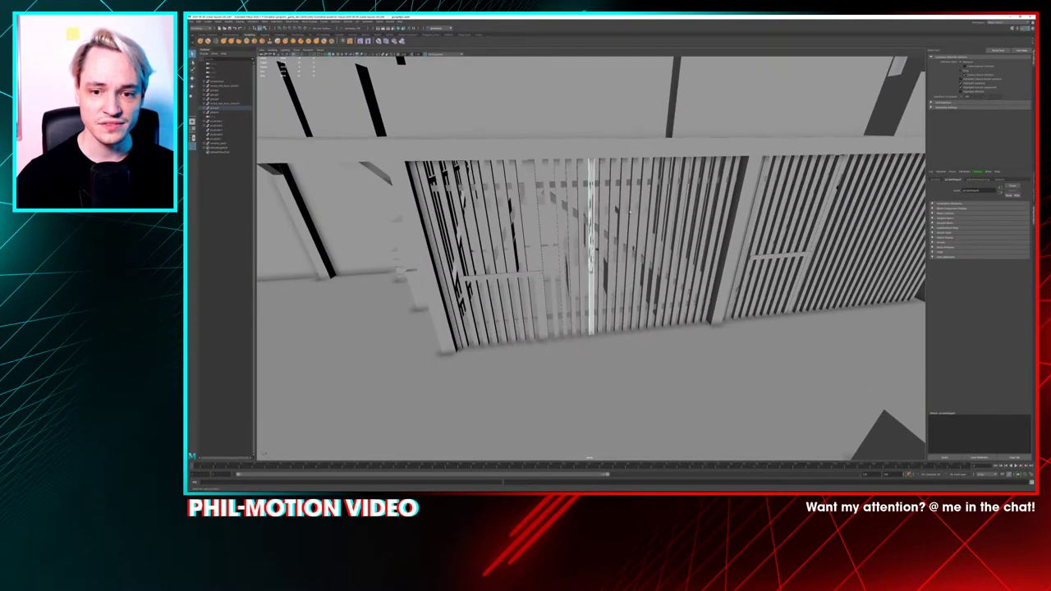
alt+middle_drag(640, 235, 532, 221)
alt+drag(531, 221, 450, 232)
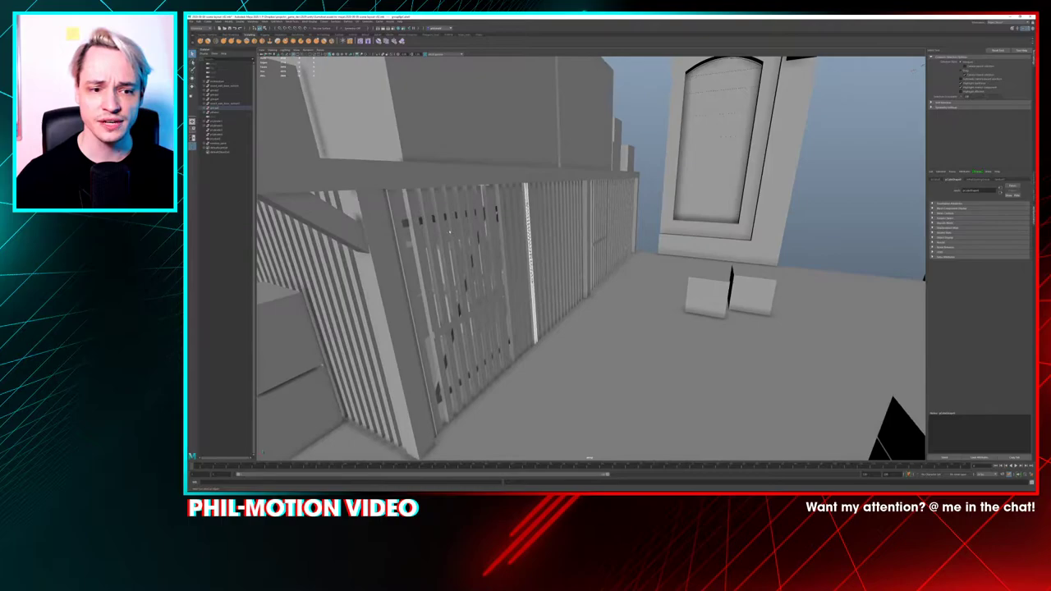
Select a slat in the near fence section and examine the far section's gate and diagonal braces
click(414, 247)
click(445, 245)
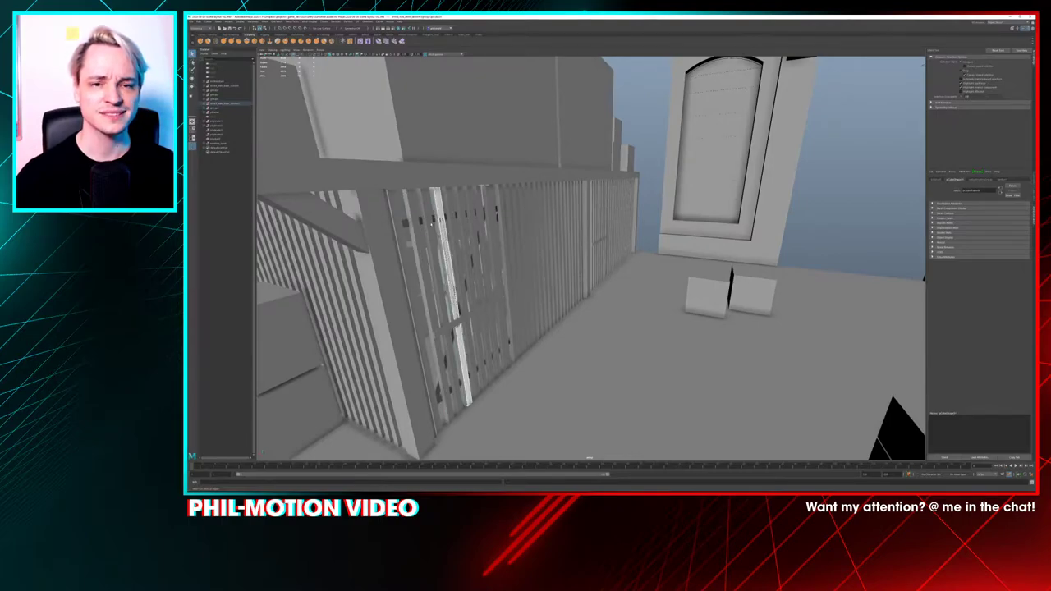
alt+drag(572, 219, 559, 203)
alt+right_drag(558, 205, 640, 233)
alt+middle_drag(640, 234, 516, 295)
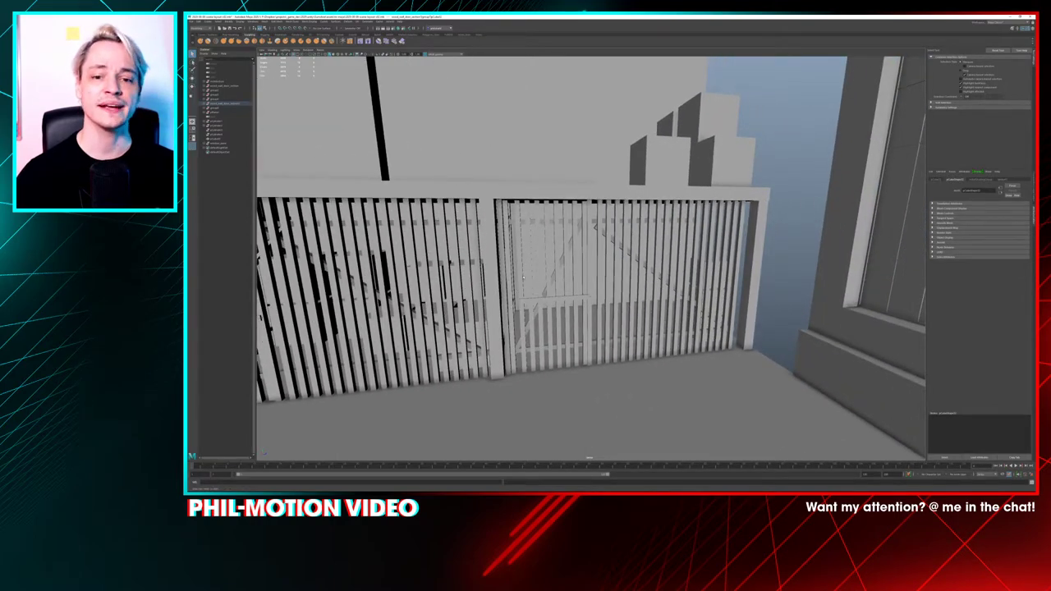
alt+drag(546, 286, 573, 309)
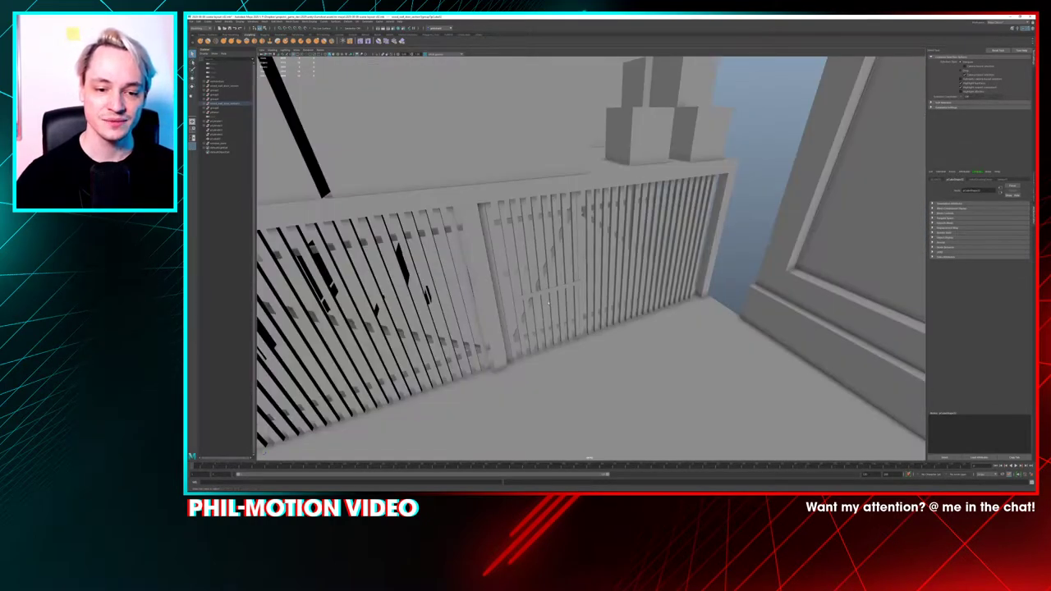
Select the whole slatted gate group, swing it open around its hinge and undo the rotation
click(598, 373)
click(560, 287)
key(Up)
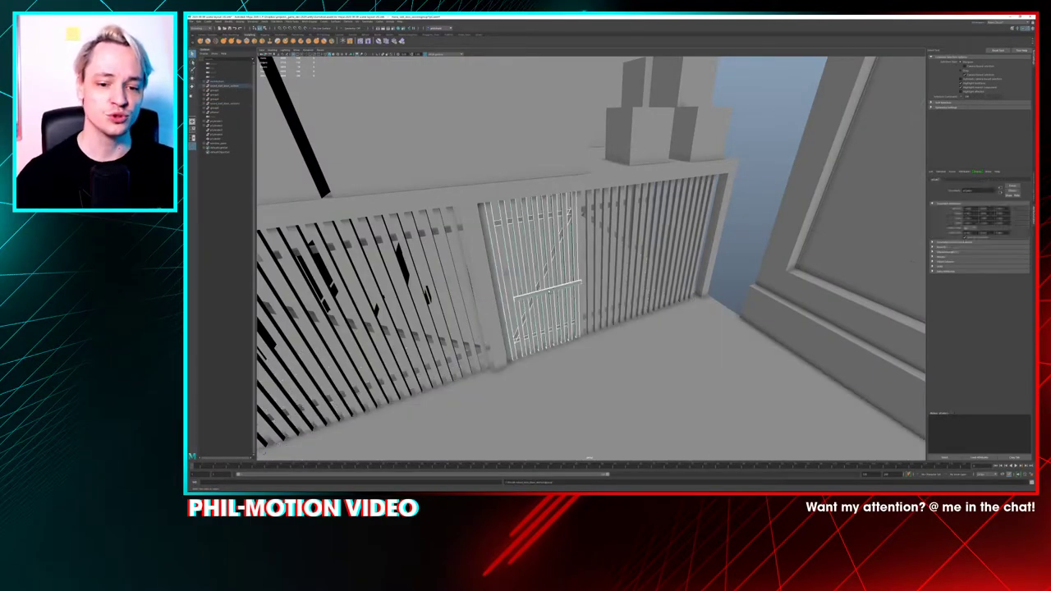
key(e)
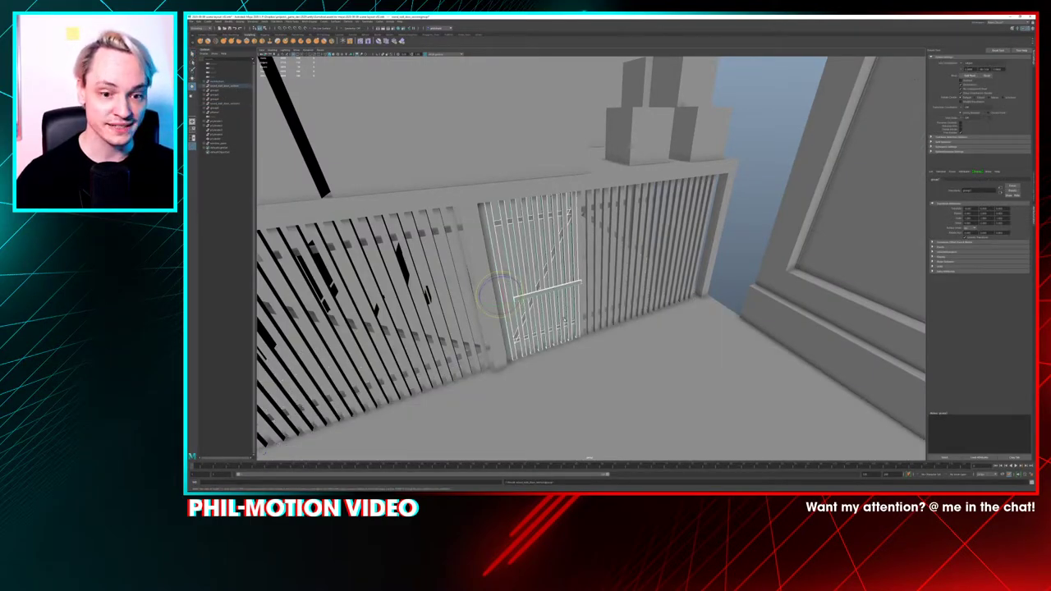
drag(510, 304, 534, 301)
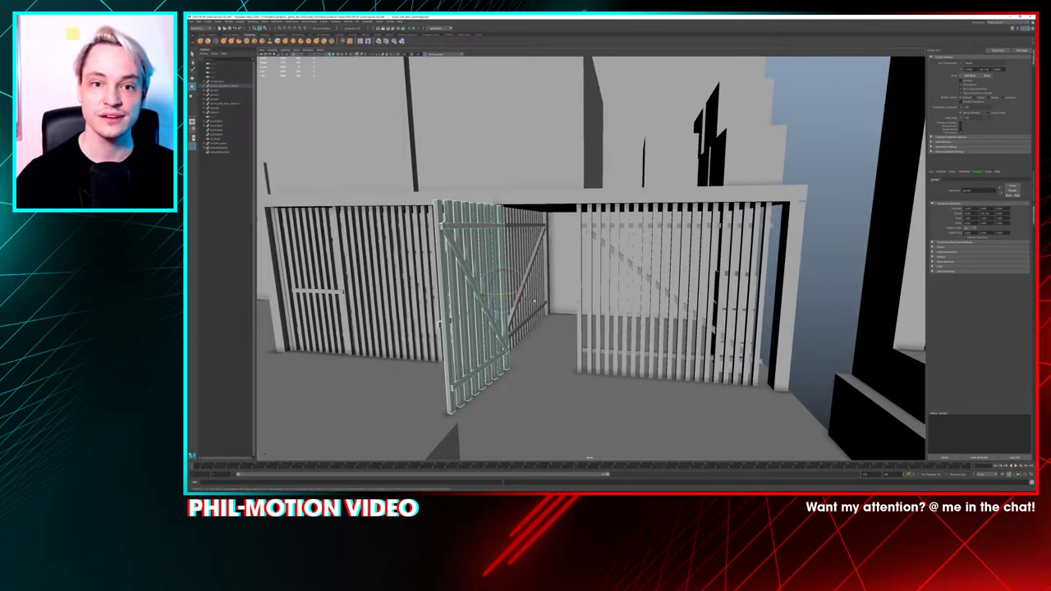
key(ctrl+z)
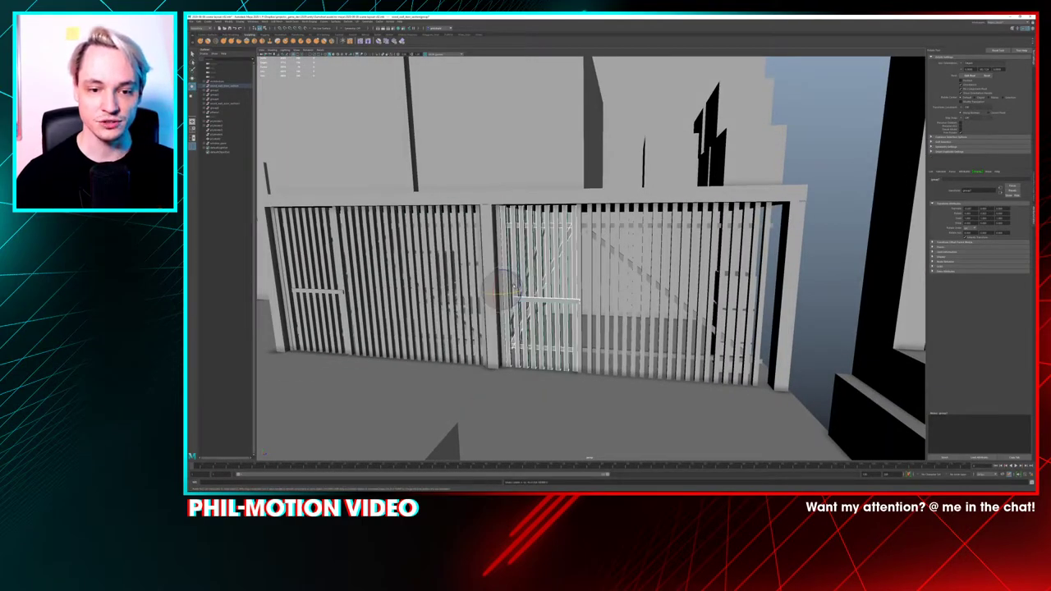
Examine the near fence section from an angle and select single slats beside its gate
alt+drag(361, 271, 491, 293)
alt+drag(316, 328, 328, 286)
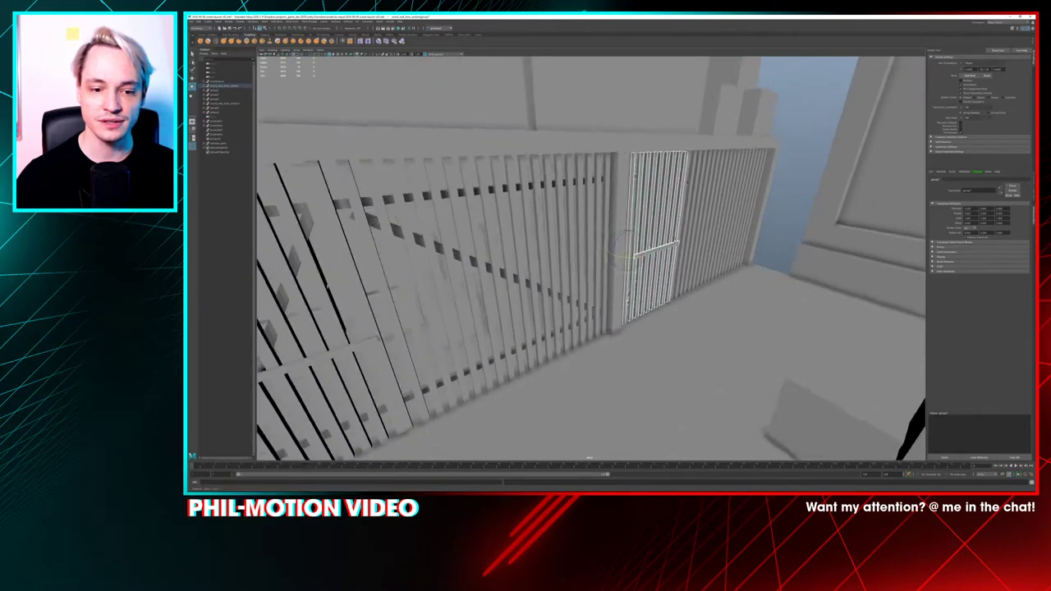
alt+drag(485, 271, 403, 244)
click(510, 247)
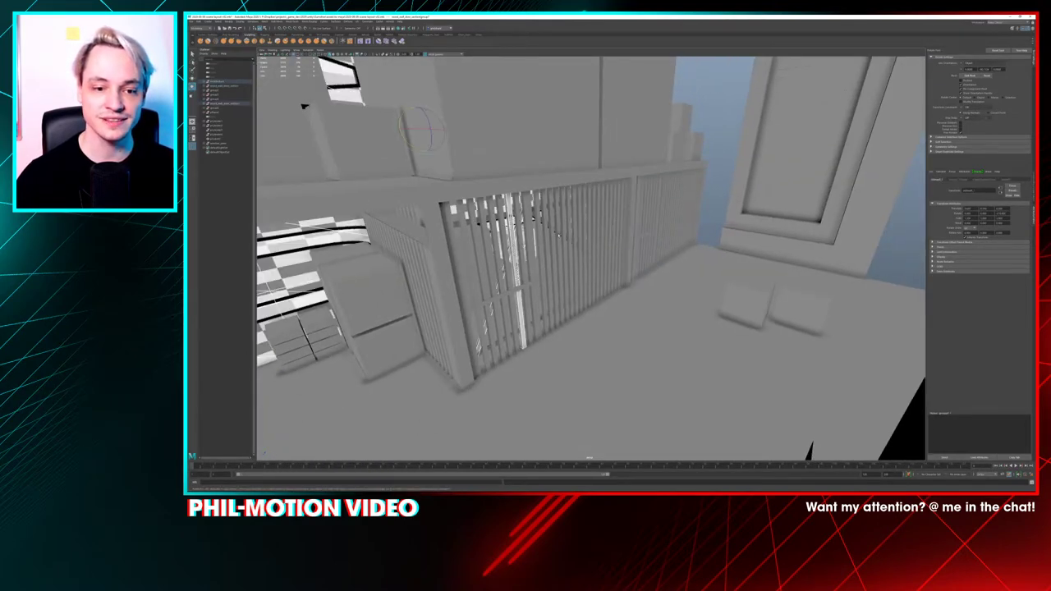
click(559, 235)
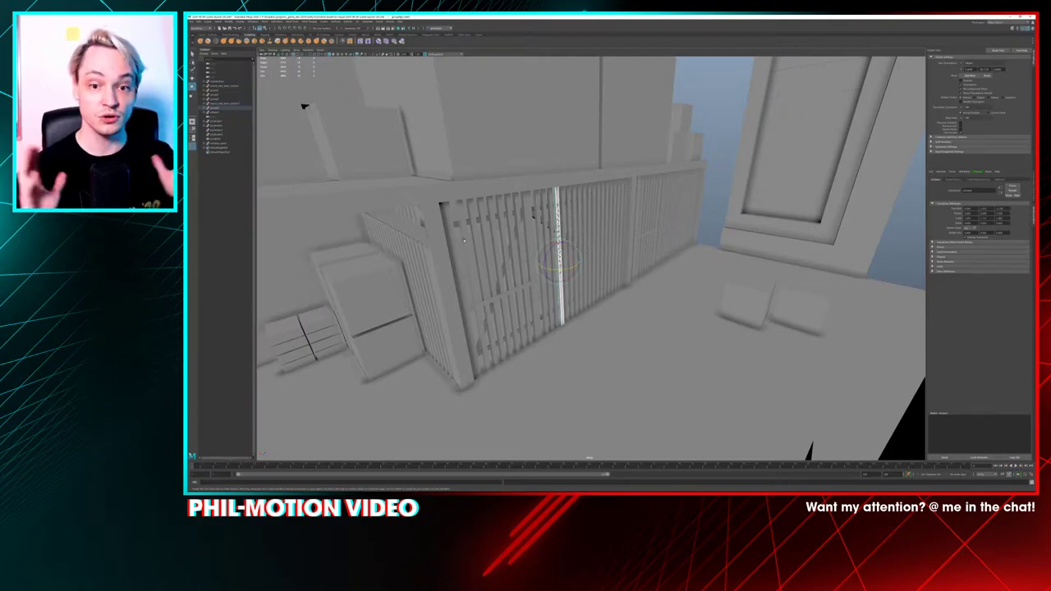
Examine the full slatted fence and the crates stacked above it from the front and from higher up
alt+drag(464, 239, 440, 259)
alt+middle_drag(525, 243, 579, 289)
alt+drag(579, 288, 599, 270)
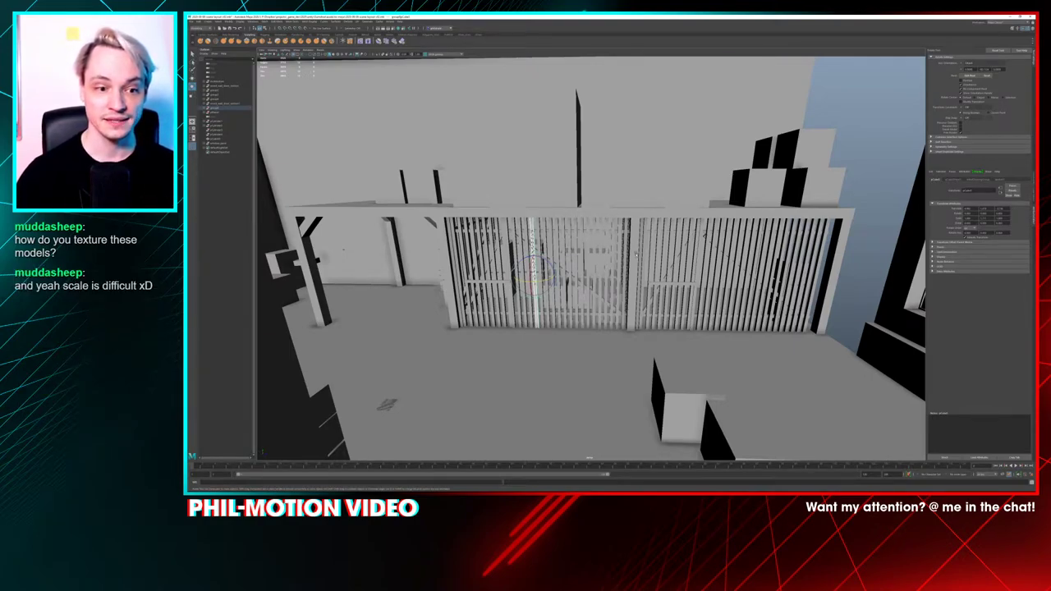
alt+drag(636, 254, 550, 271)
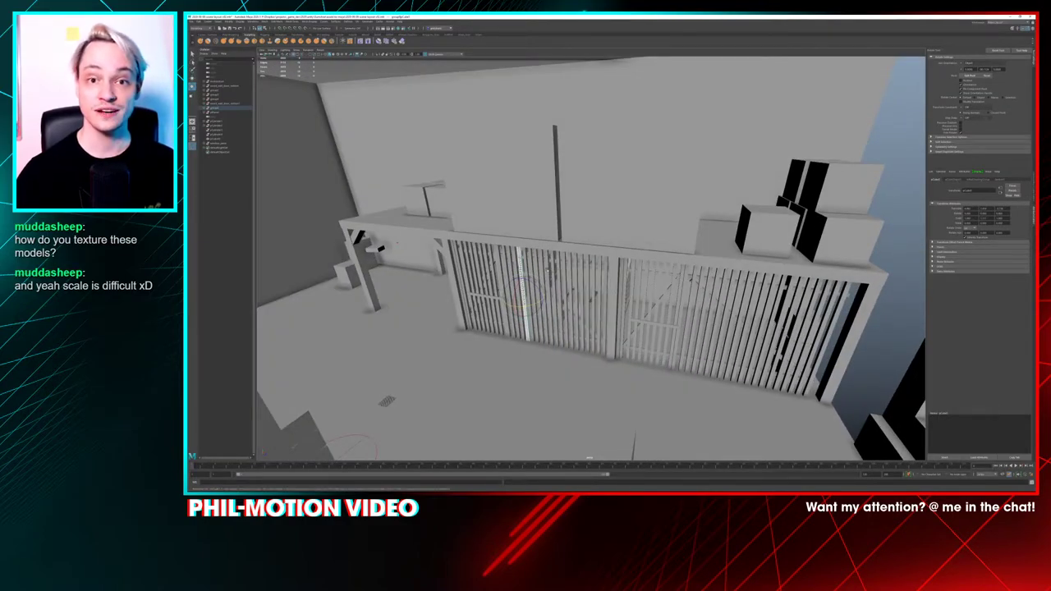
Select the arched wall segment at the end of the warehouse and examine its checker texture from the front
alt+drag(683, 263, 807, 252)
click(760, 224)
key(f)
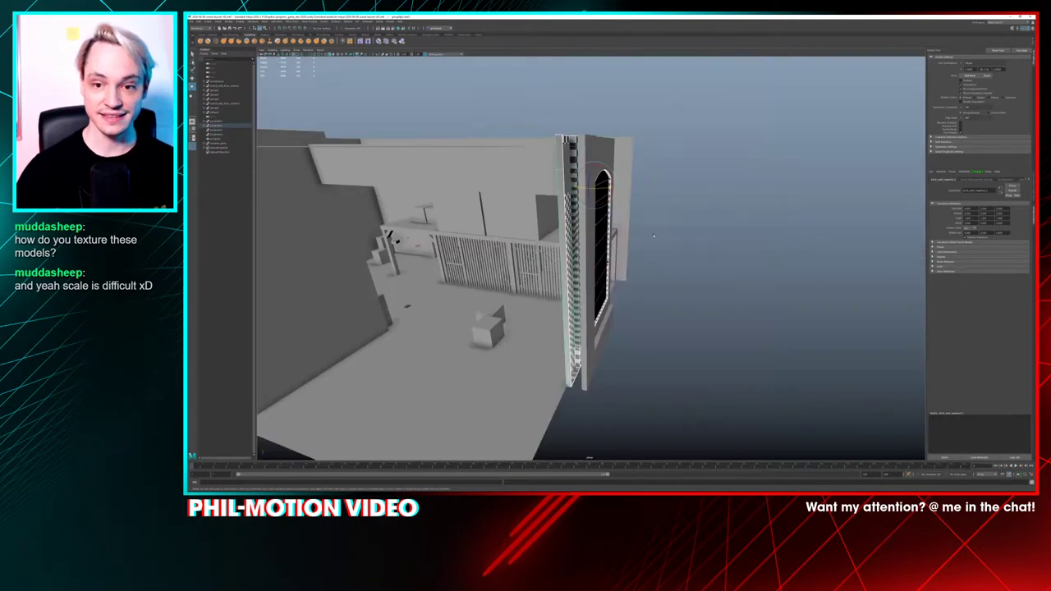
alt+drag(618, 223, 669, 226)
alt+right_drag(669, 226, 713, 243)
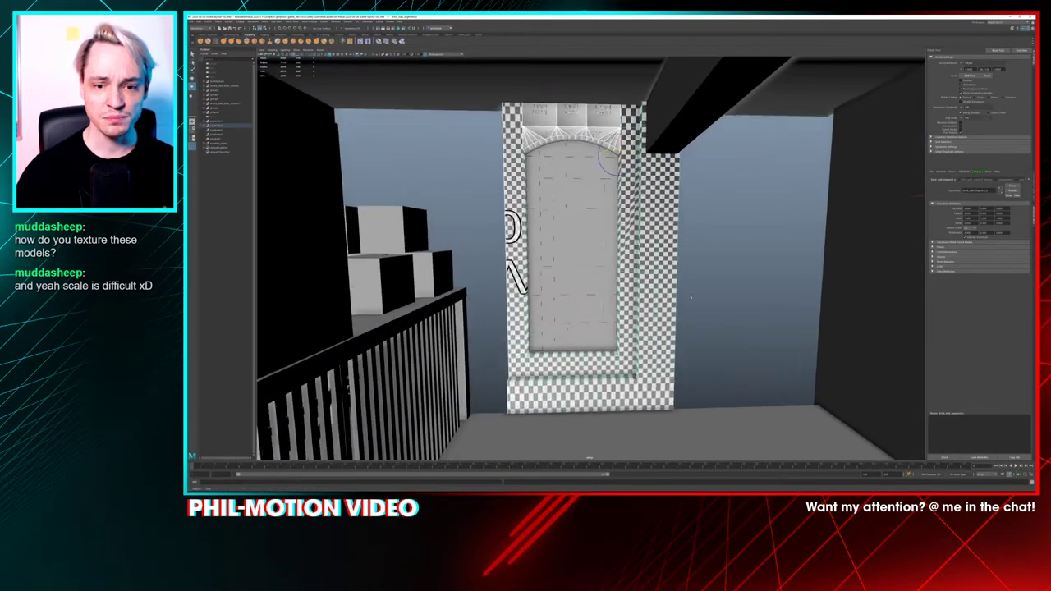
Duplicate the arched wall segment and place the copies beside it to fill the end wall of the warehouse
click(711, 250)
click(646, 277)
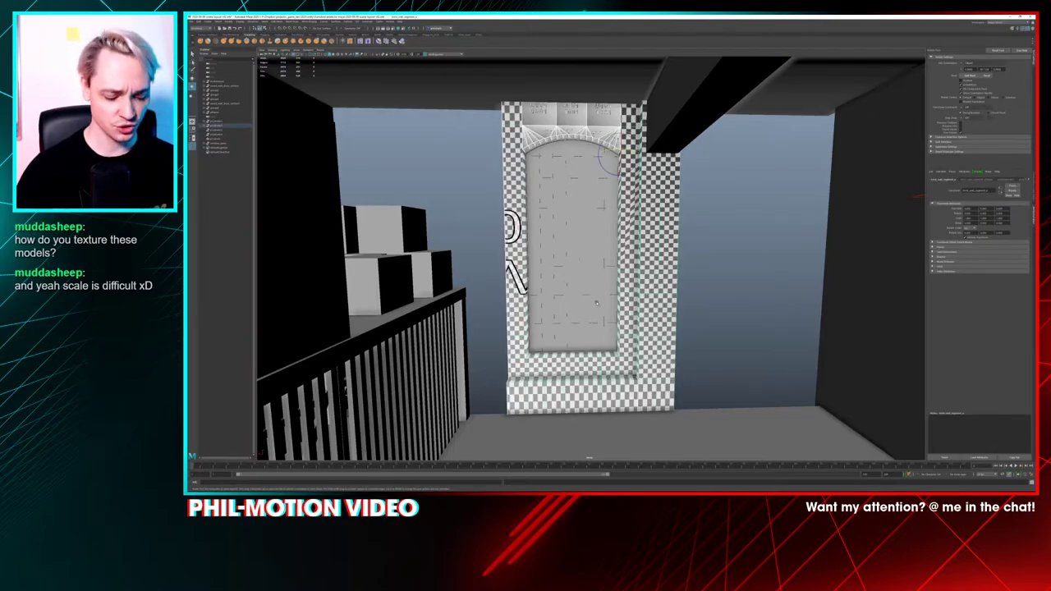
key(w)
key(w)
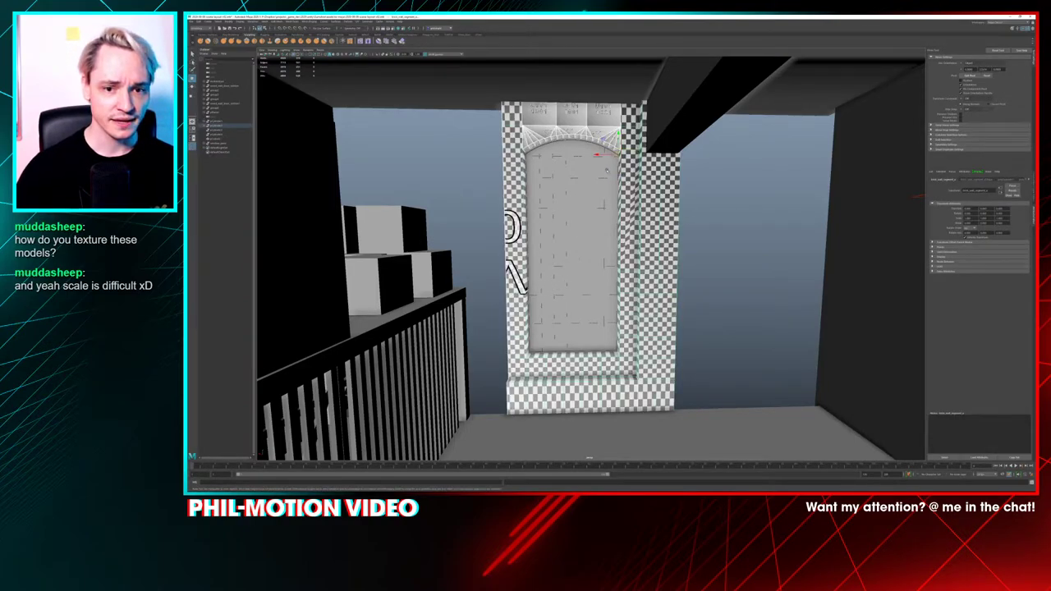
drag(599, 155, 411, 166)
key(5)
click(411, 165)
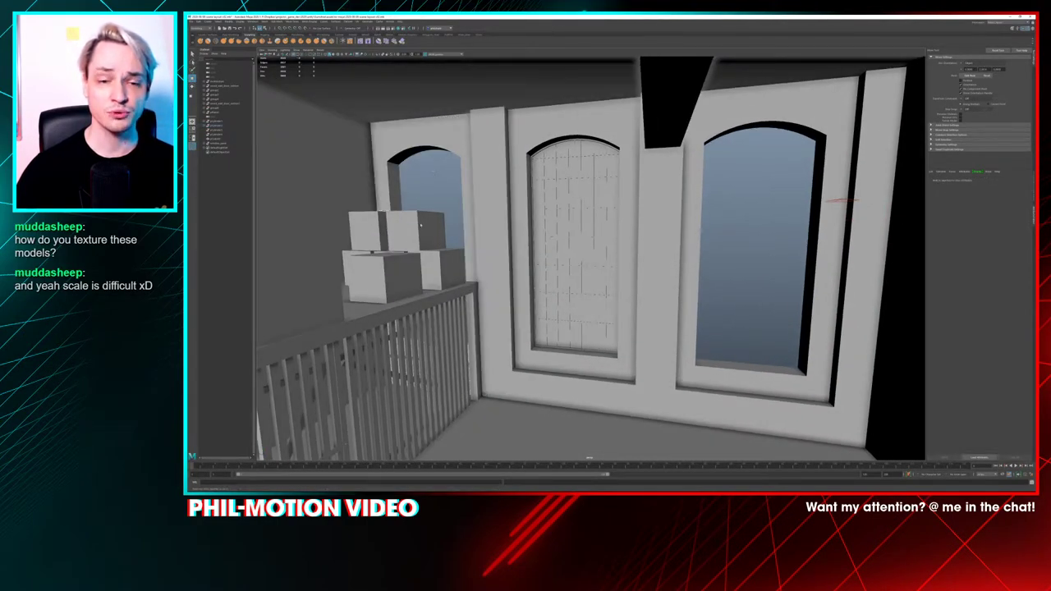
Examine both ends of the warehouse and select the middle arched wall segment
alt+drag(436, 243, 484, 245)
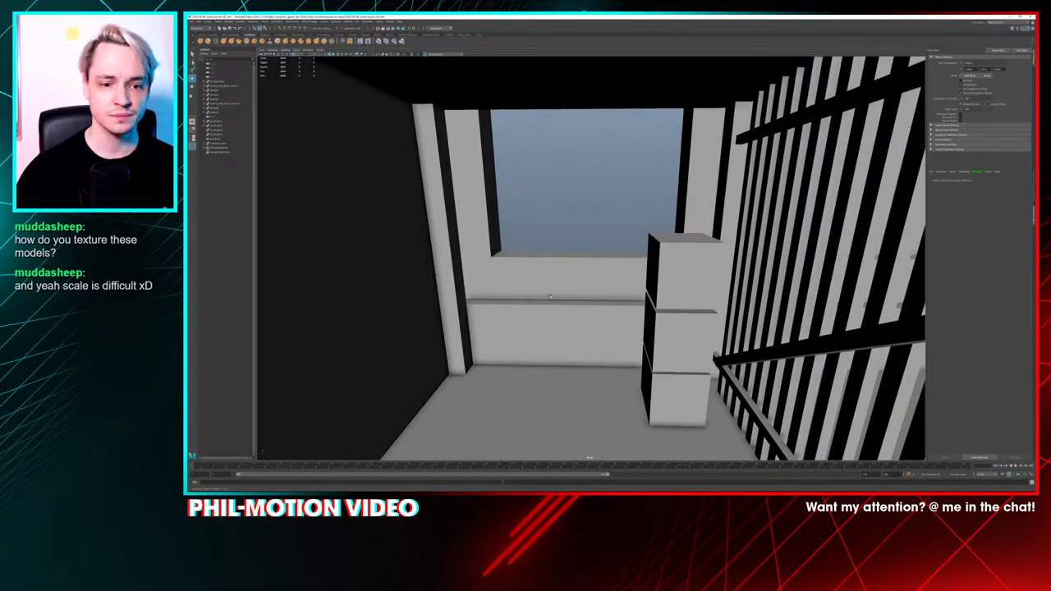
alt+drag(550, 297, 624, 251)
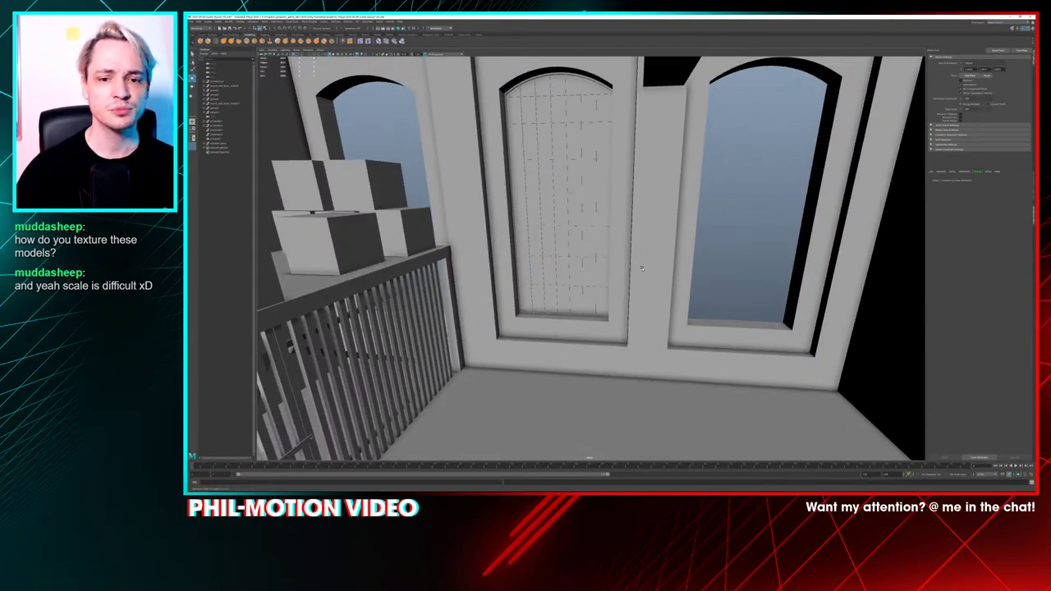
click(646, 288)
alt+drag(646, 287, 696, 260)
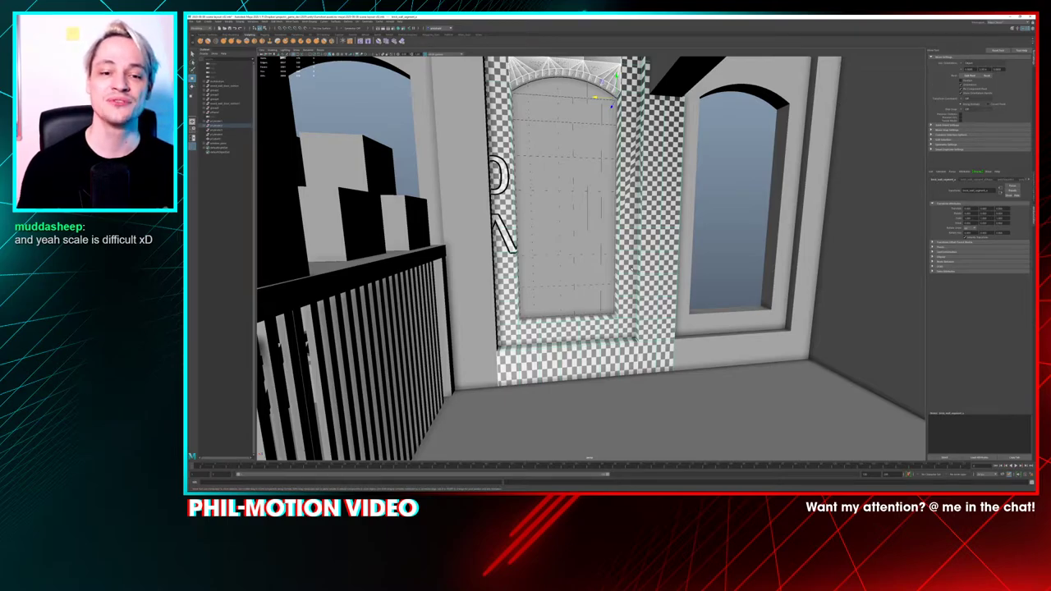
Examine the selected segment's checker texture against the neighbouring arched segments from farther back and different angles
scroll(631, 270, down, 2)
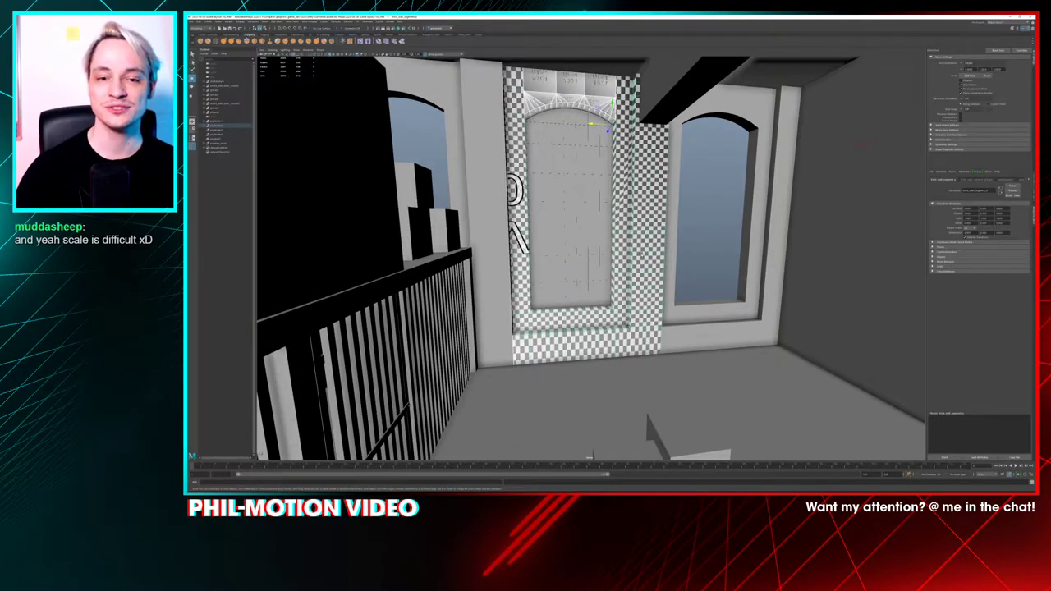
scroll(639, 256, down, 1)
alt+drag(639, 261, 582, 265)
alt+middle_drag(582, 265, 613, 271)
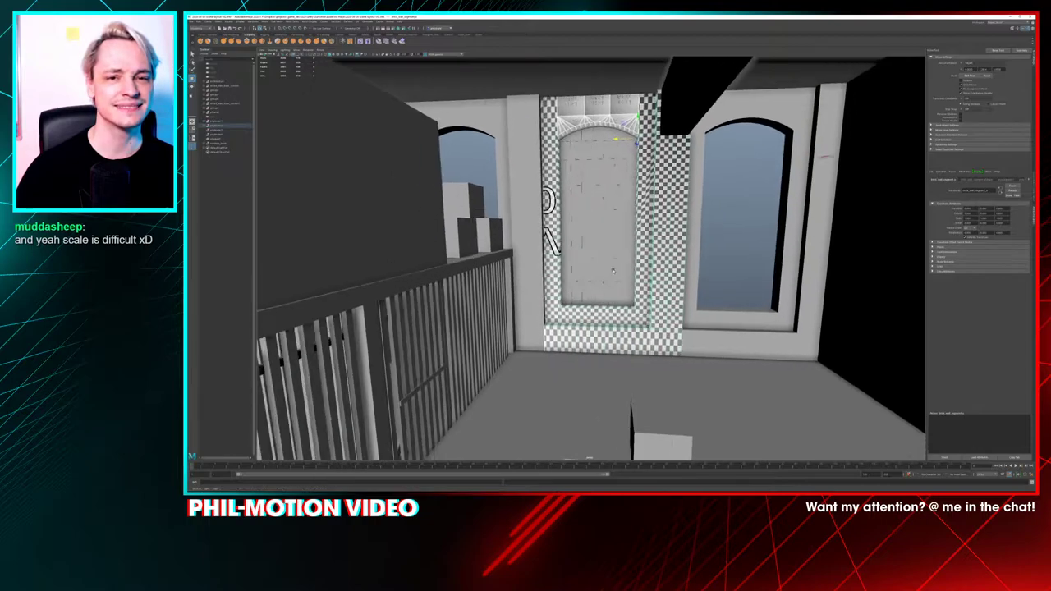
alt+drag(612, 271, 540, 244)
alt+right_drag(564, 242, 580, 252)
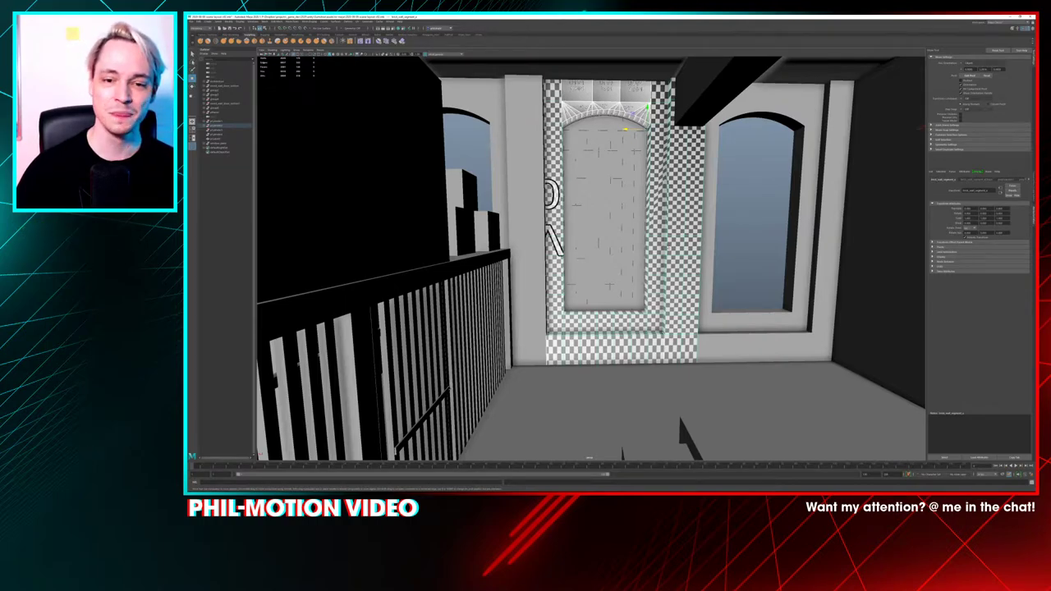
alt+drag(673, 243, 642, 261)
scroll(678, 242, down, 5)
Select the arched wall segment next to the slatted fence and undo the last wall segment edits
click(745, 280)
click(687, 273)
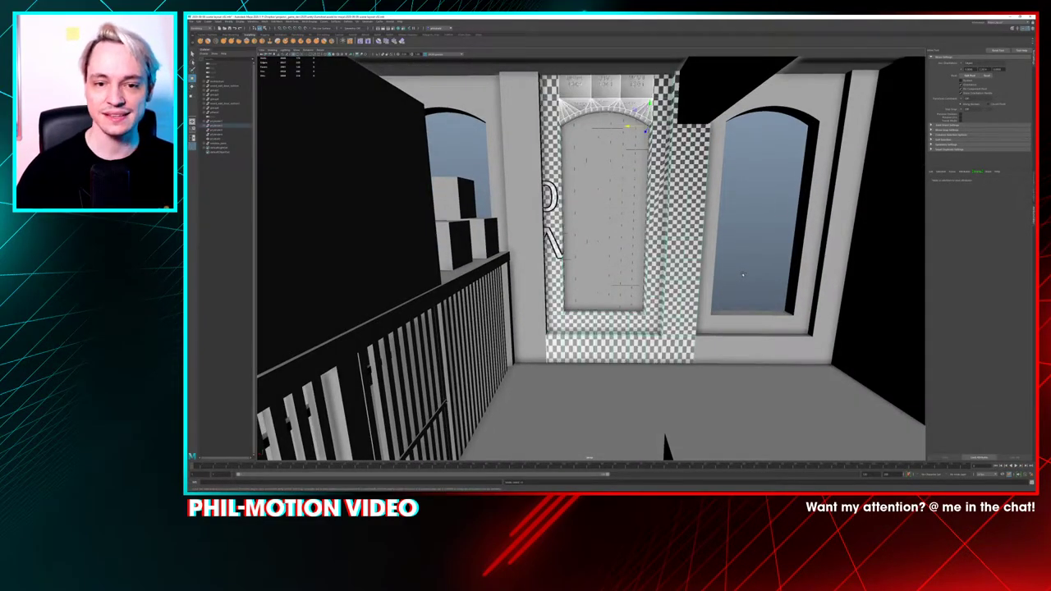
click(739, 267)
click(524, 226)
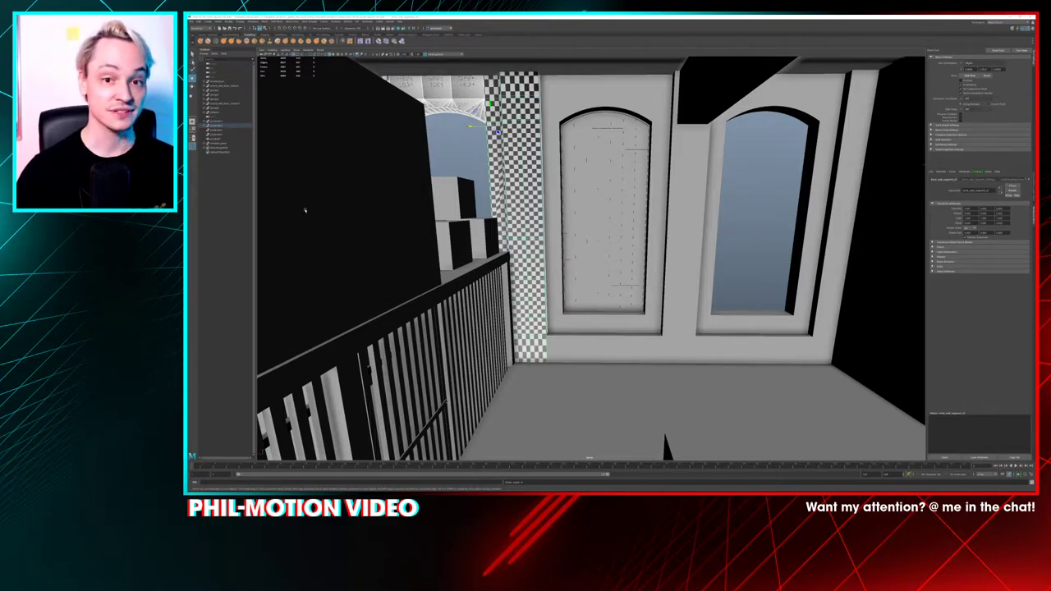
alt+drag(698, 263, 671, 244)
key(ctrl+z)
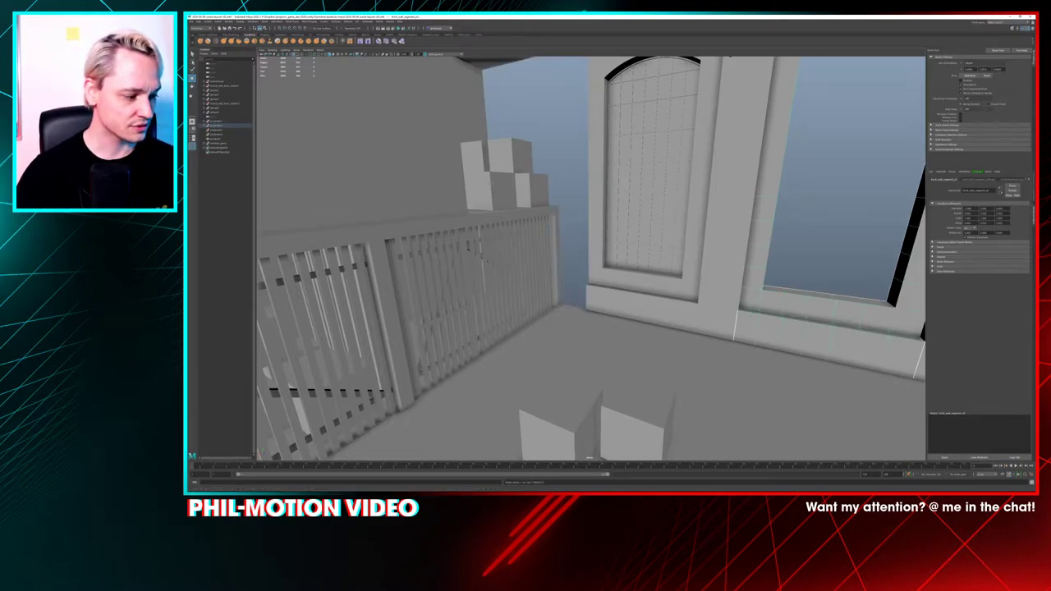
Switch to Unity, select the oak desk in the warehouse scene and examine it up close from above
key(alt+Tab)
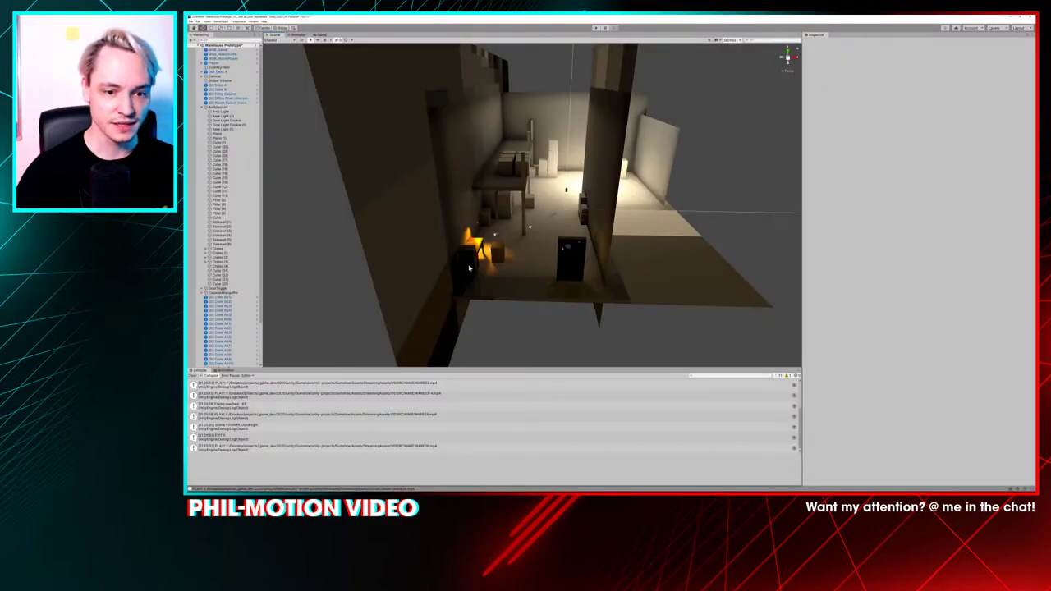
scroll(470, 268, up, 2)
click(463, 257)
click(463, 257)
scroll(465, 268, up, 3)
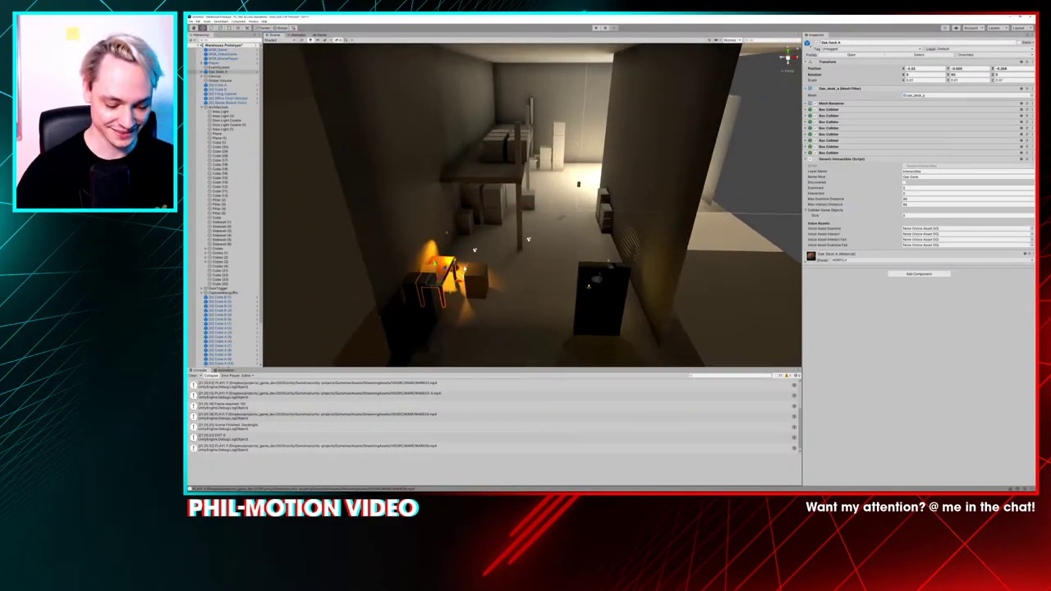
key(f)
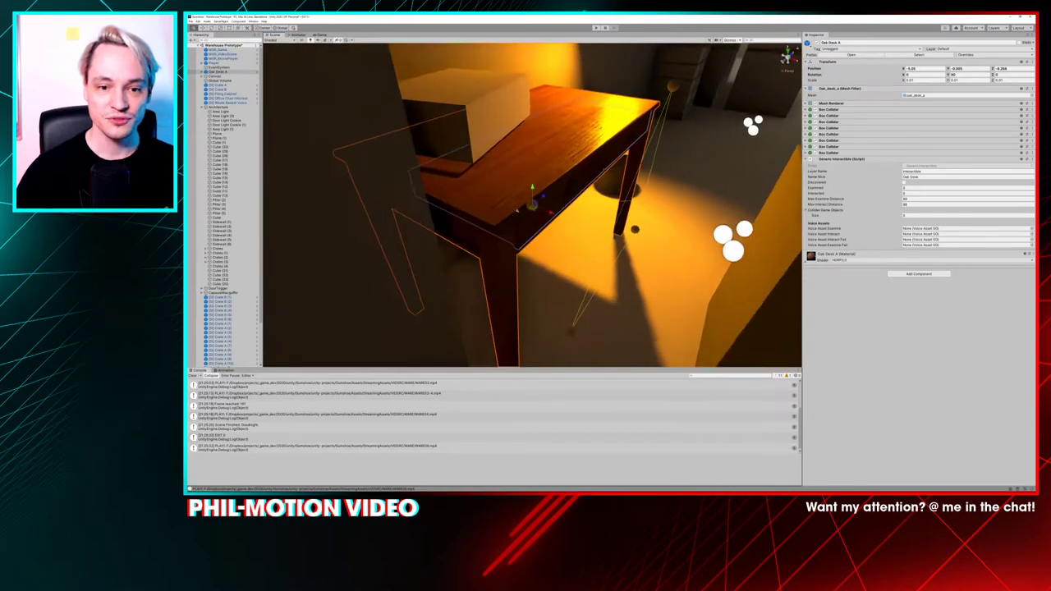
alt+drag(604, 156, 520, 195)
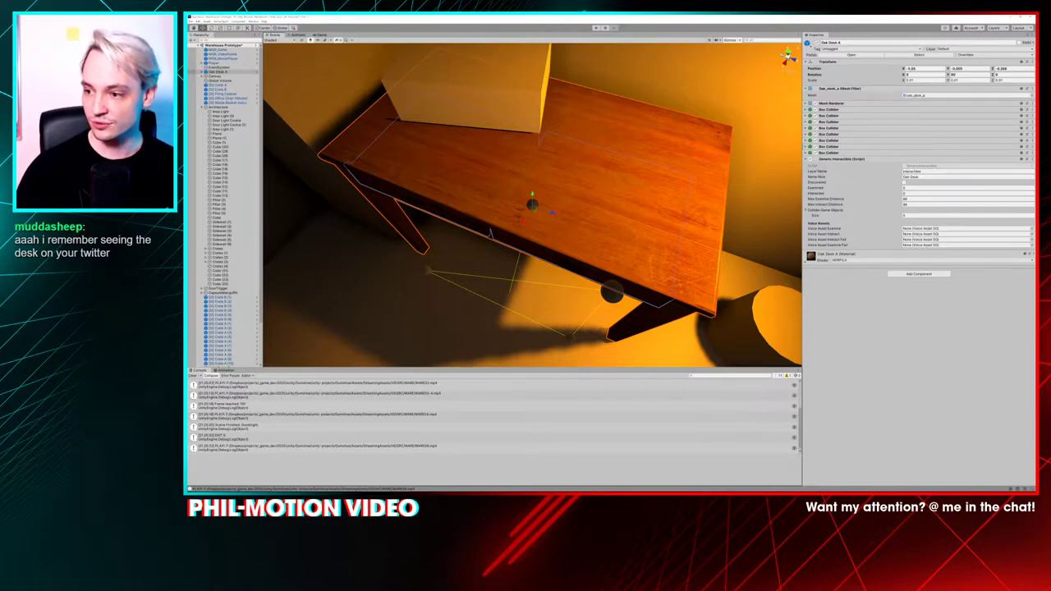
Bring up the texture source photo folder, enlarge its window and open a wooden tabletop photo in the image viewer
drag(1032, 97, 548, 77)
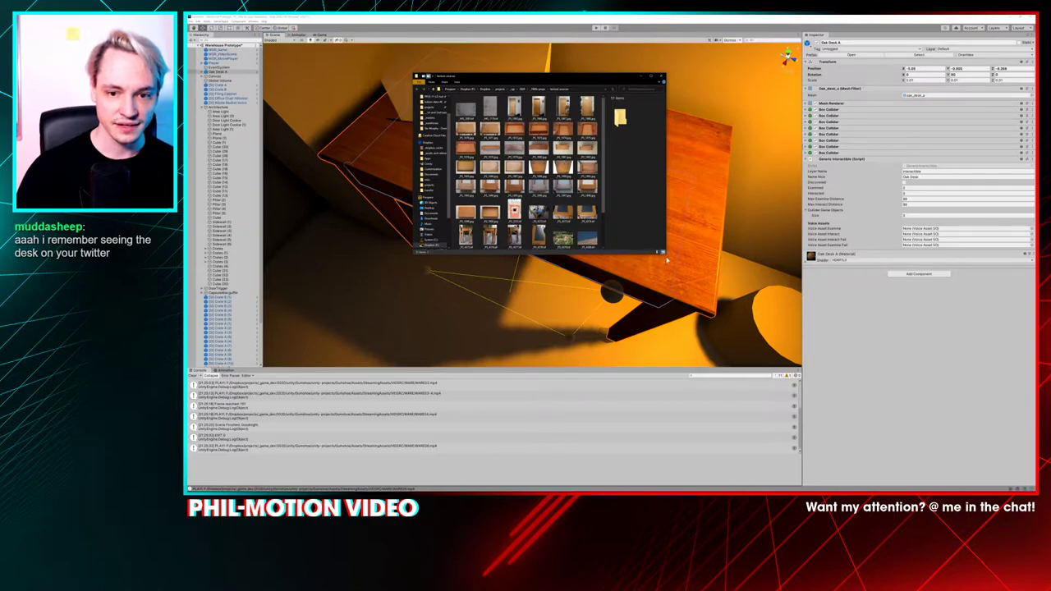
drag(663, 253, 735, 315)
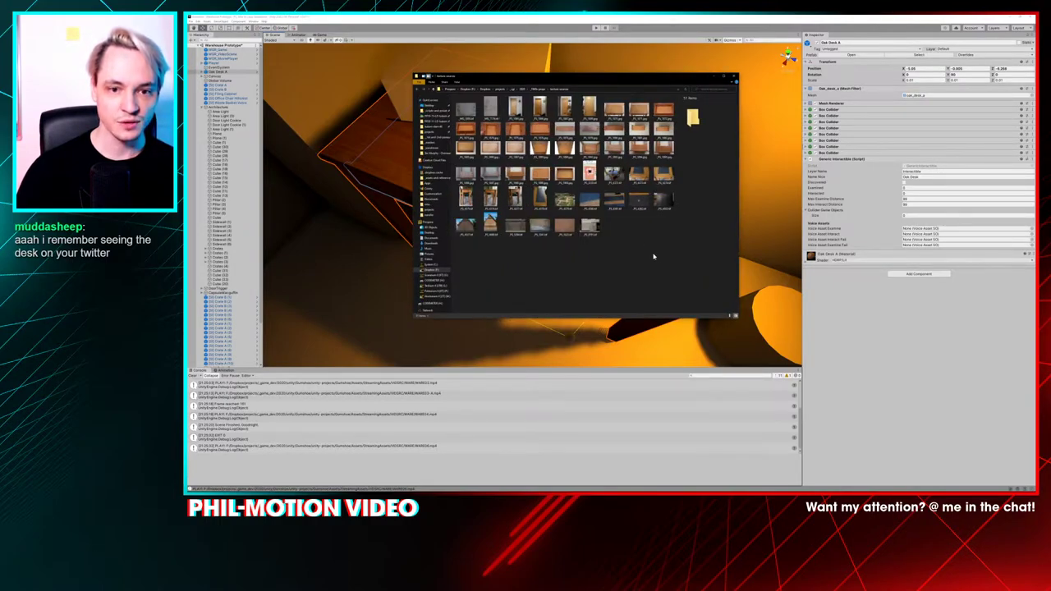
click(664, 108)
click(614, 109)
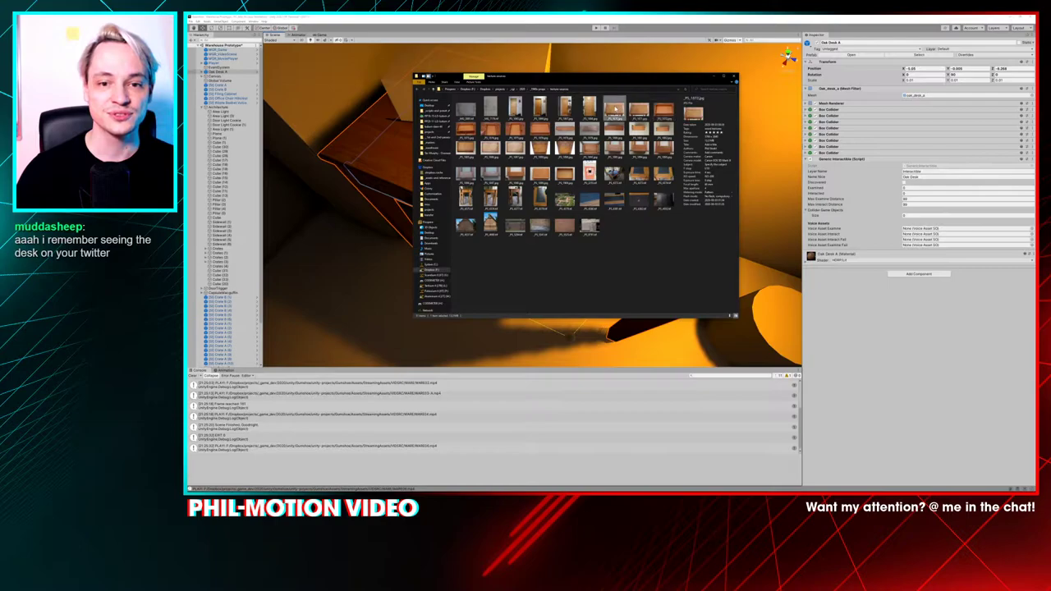
right_click(614, 107)
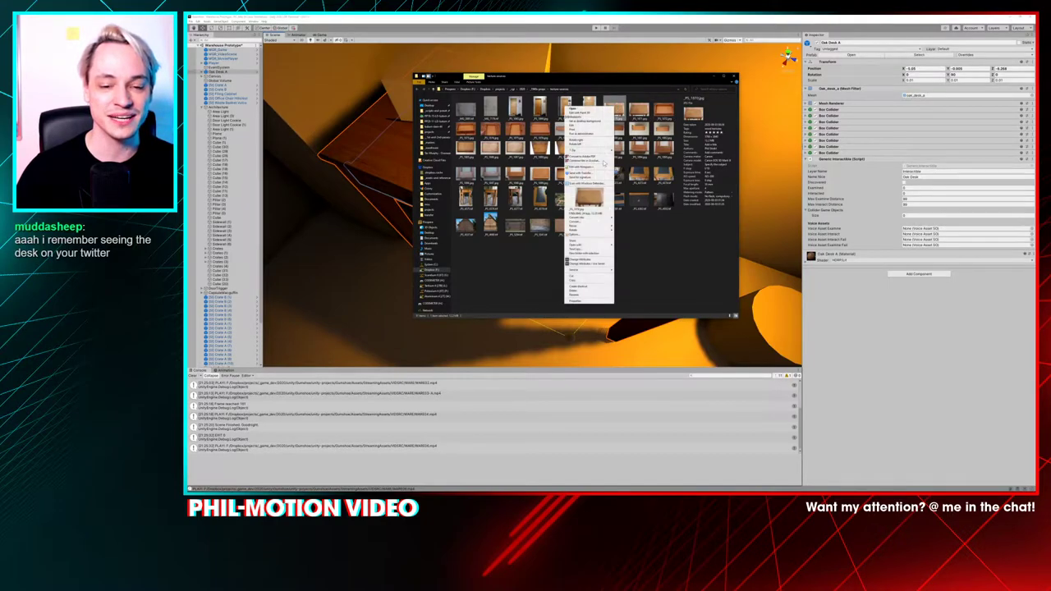
click(603, 193)
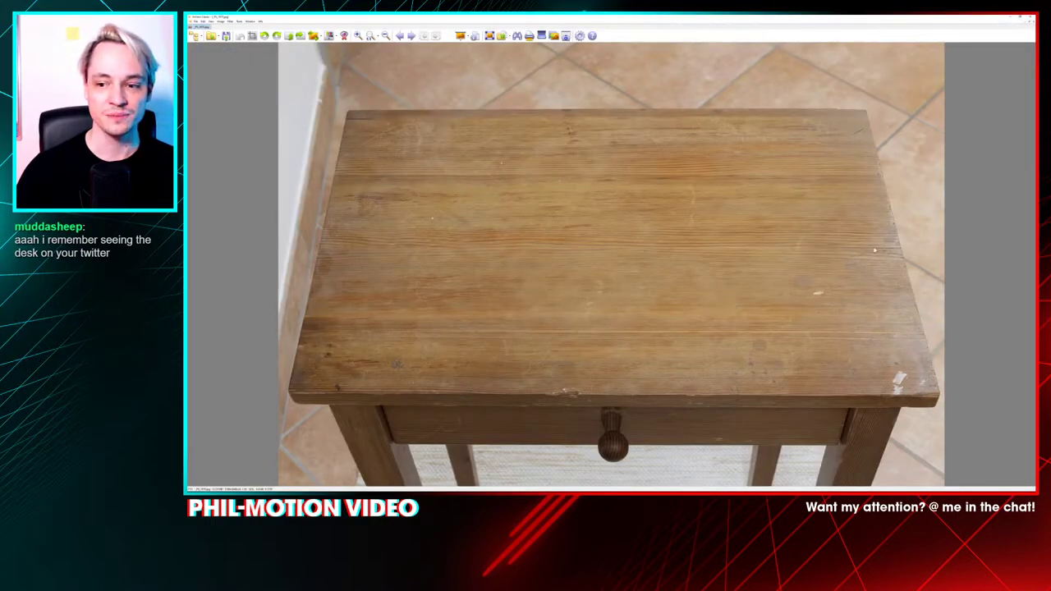
Browse the reference photos of the tabletop and of the drawer's inside, underside and back
scroll(821, 215, down, 1)
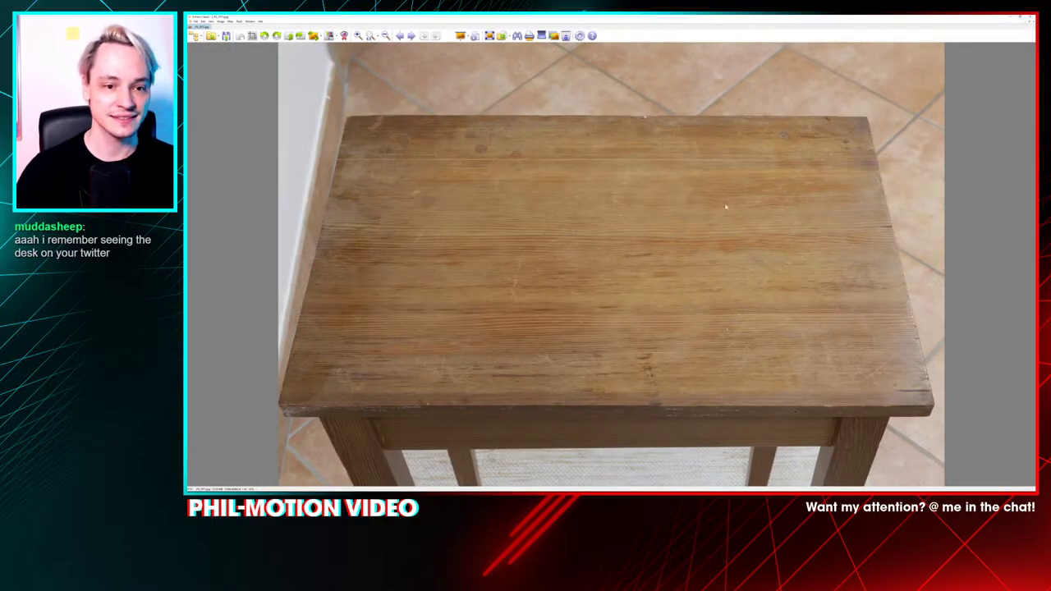
scroll(981, 214, down, 1)
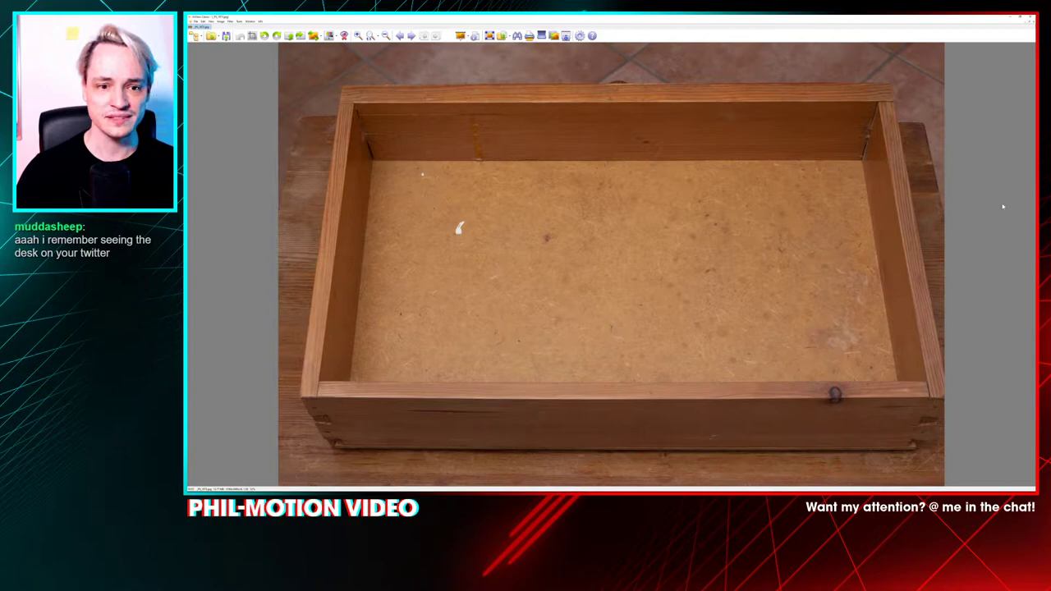
key(Right)
key(Right)
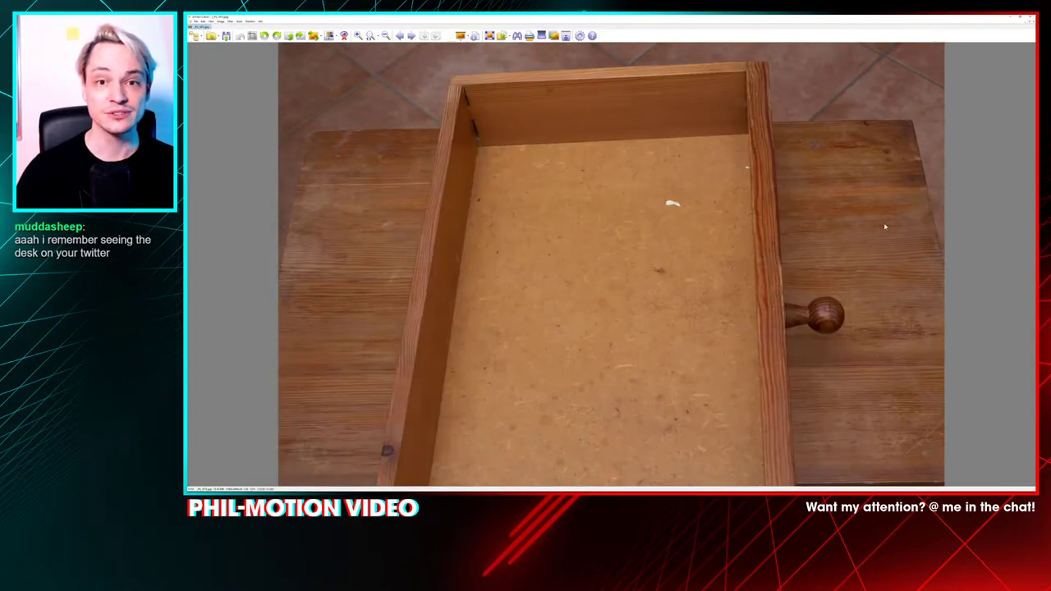
key(Right)
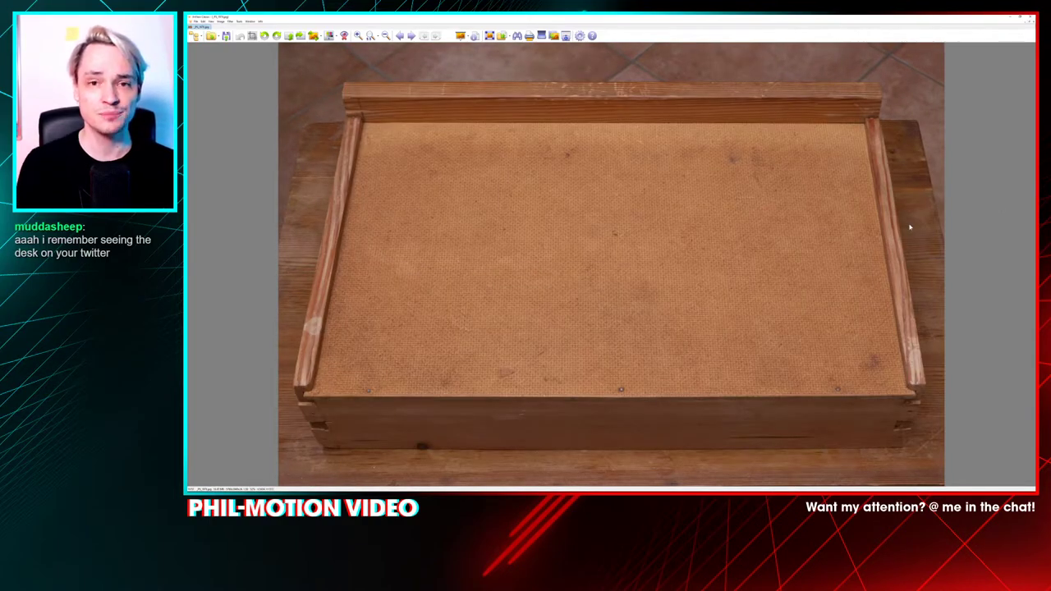
key(Right)
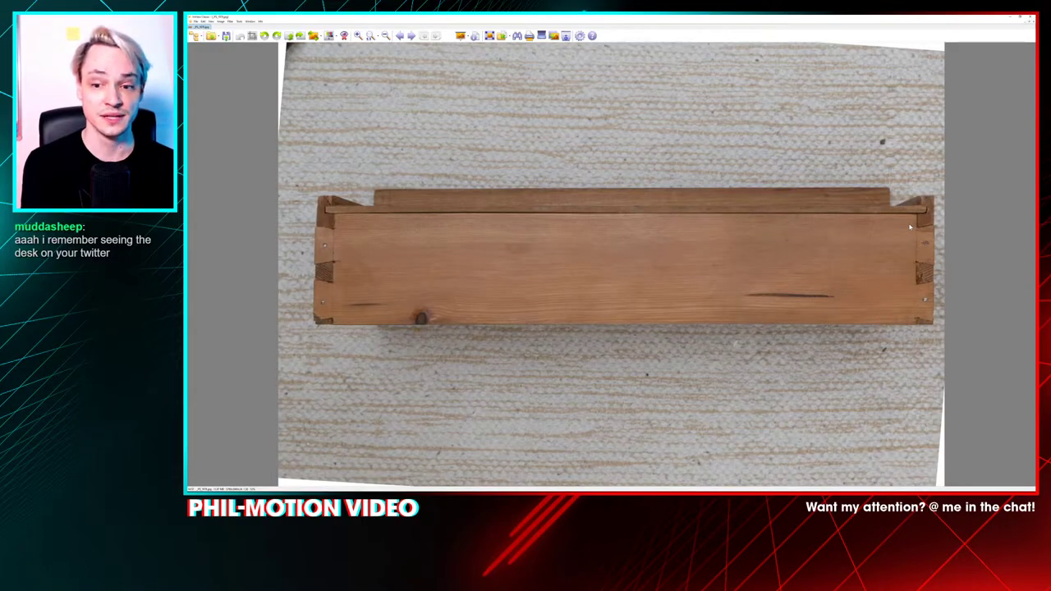
Browse on to the drawer front photos and compare the two differently lit shots of the front panel
key(Right)
key(Right)
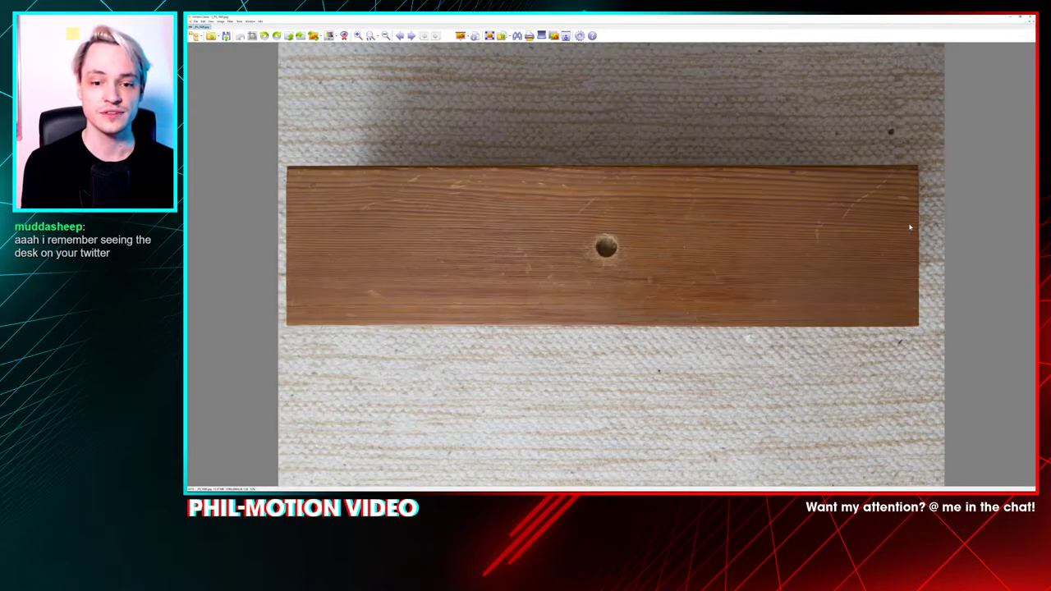
key(Right)
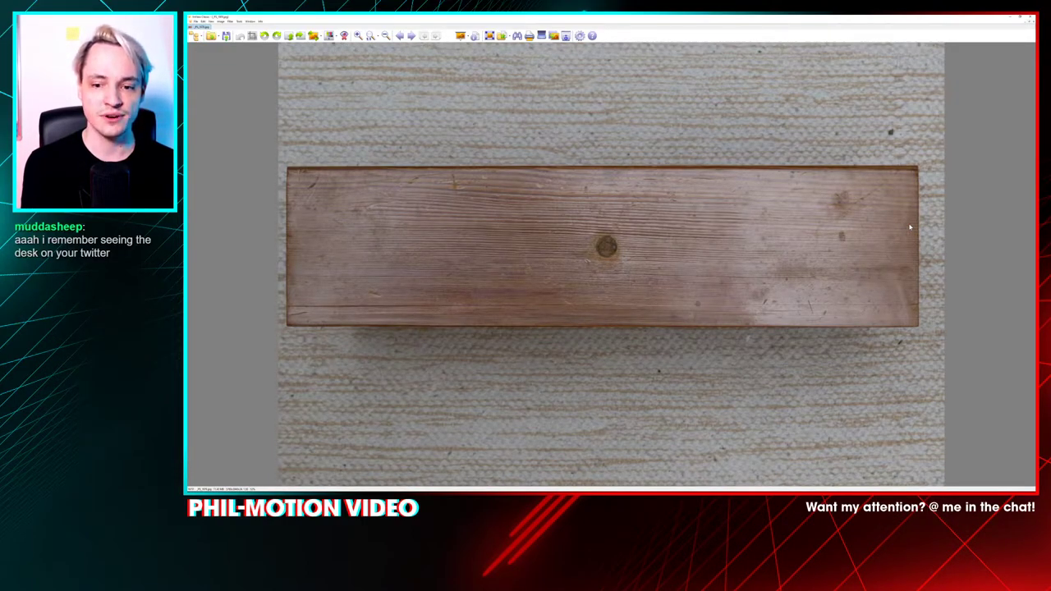
key(Left)
key(Right)
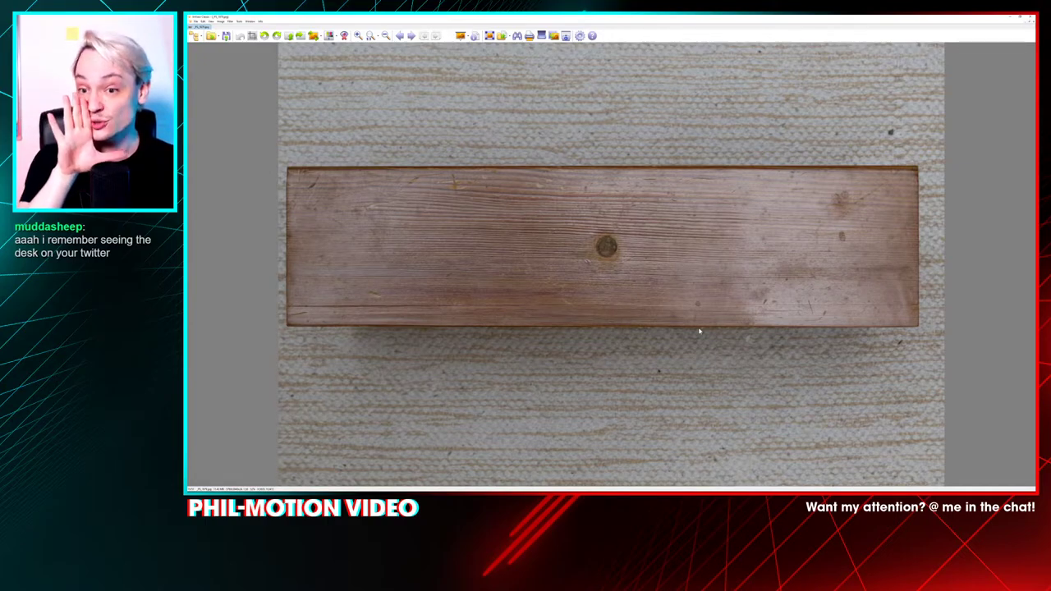
key(Left)
key(Right)
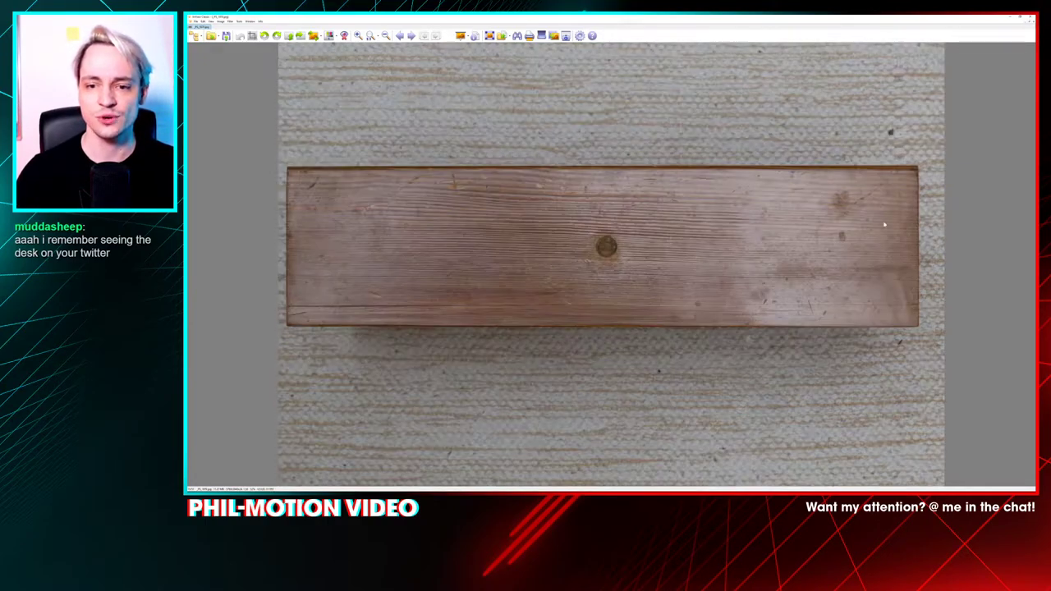
Go back through the drawer photos to the perspective-corrected shots of the tabletop
key(Left)
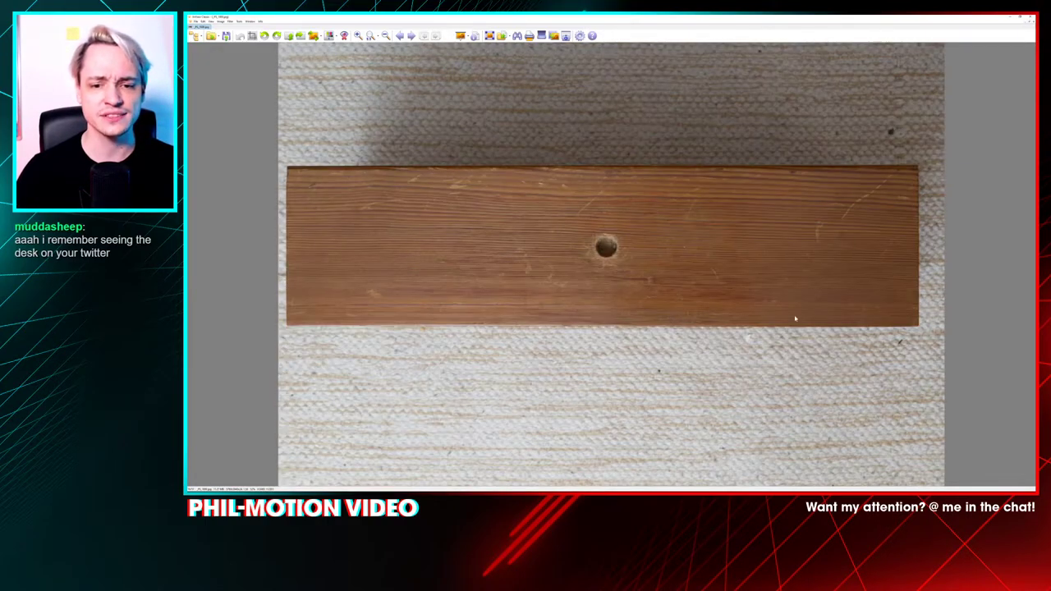
key(Left)
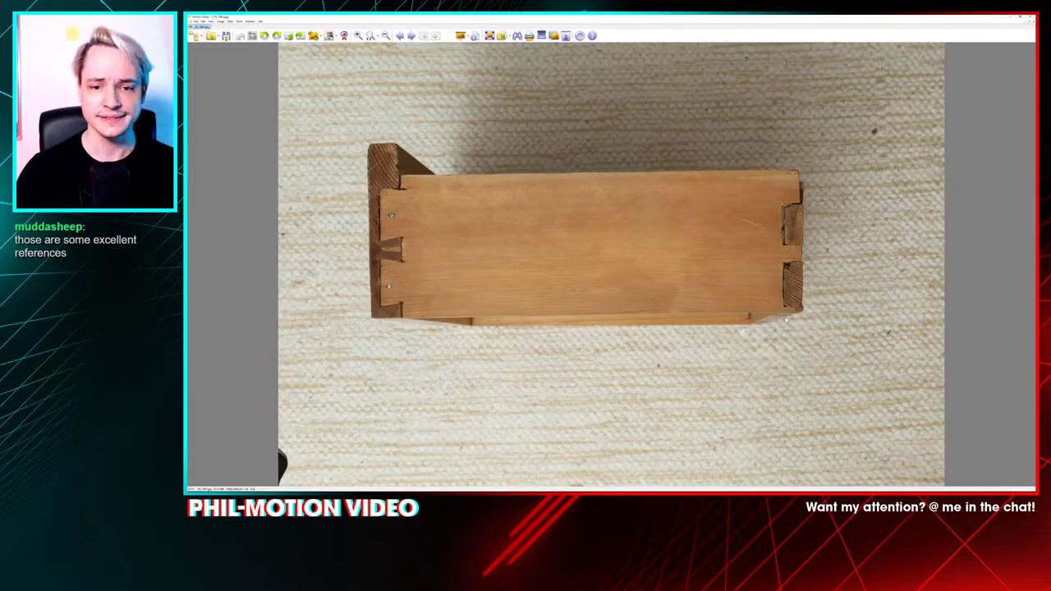
key(Left)
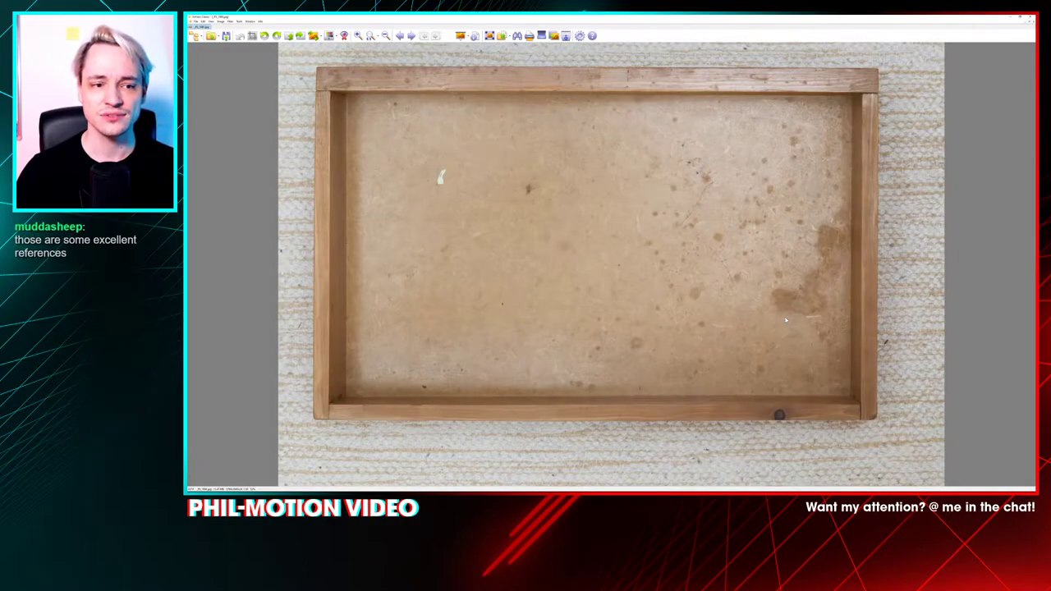
key(Left)
key(Left)
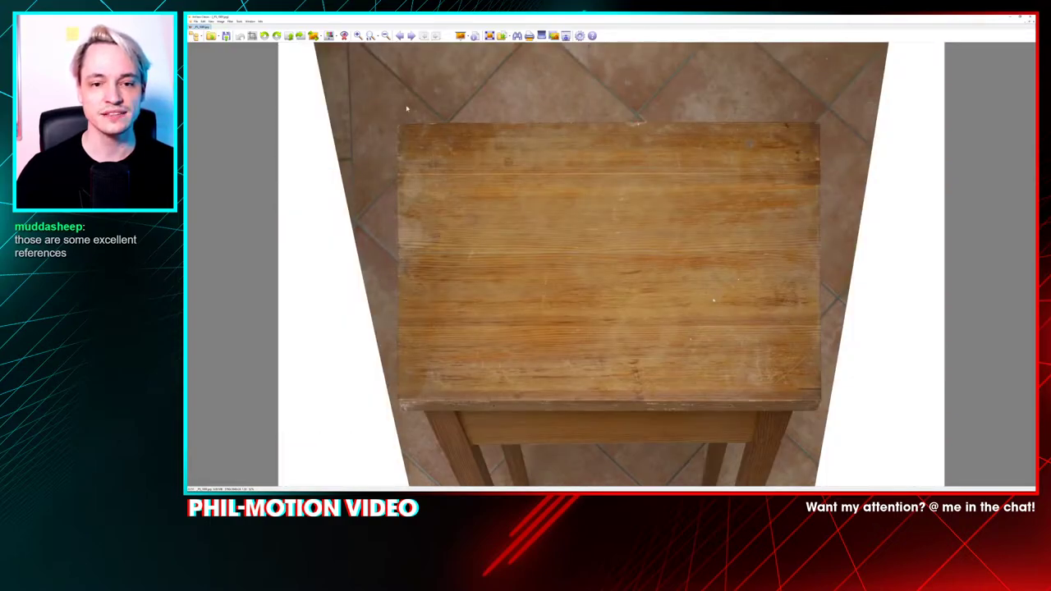
key(Left)
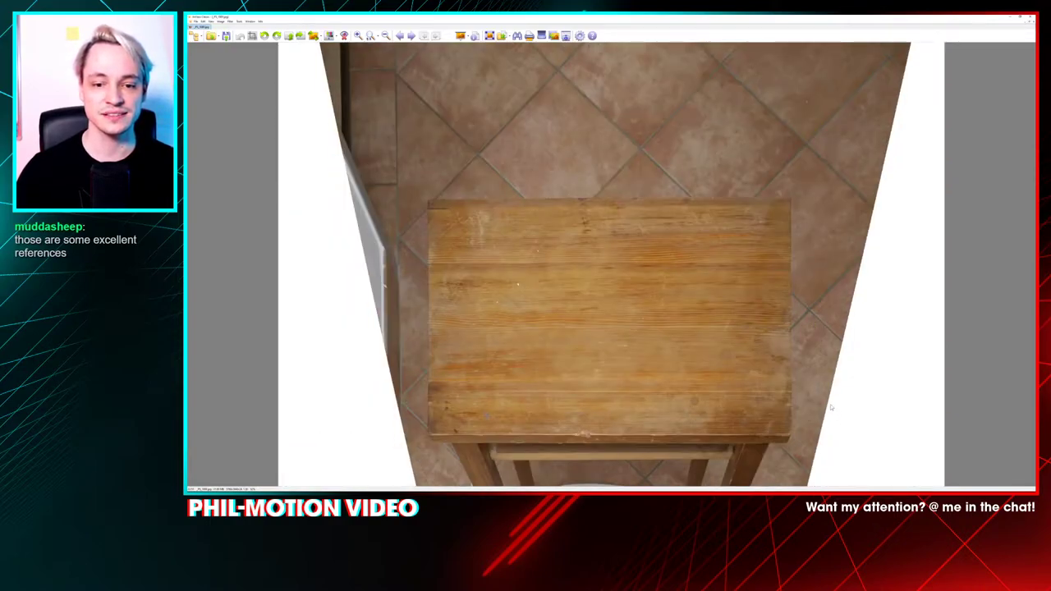
View the table underside photo, close the image viewer, and inspect the desk and its left drawer in the Unity scene
key(Left)
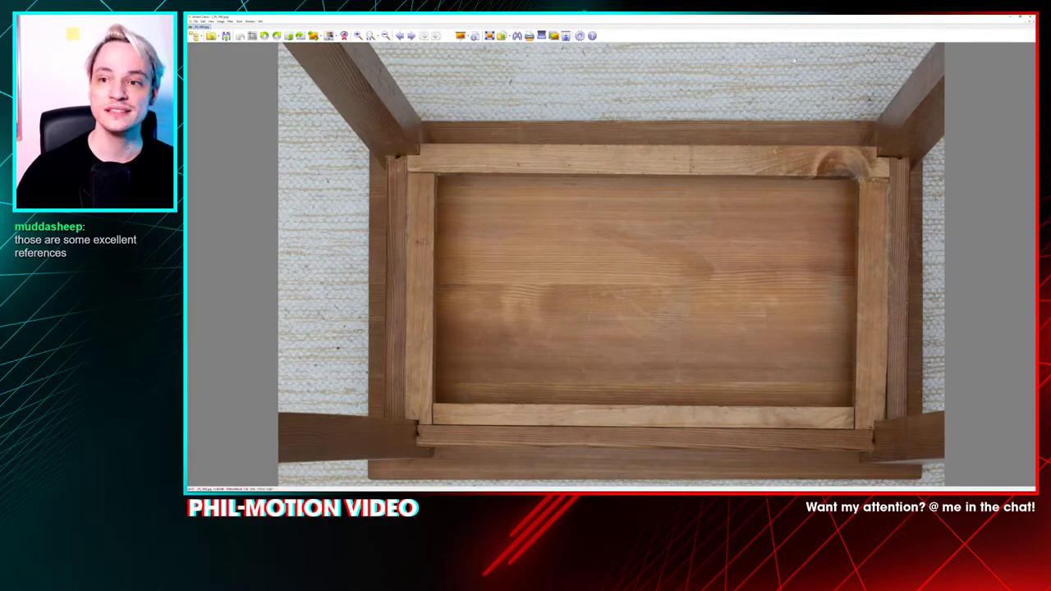
click(1026, 16)
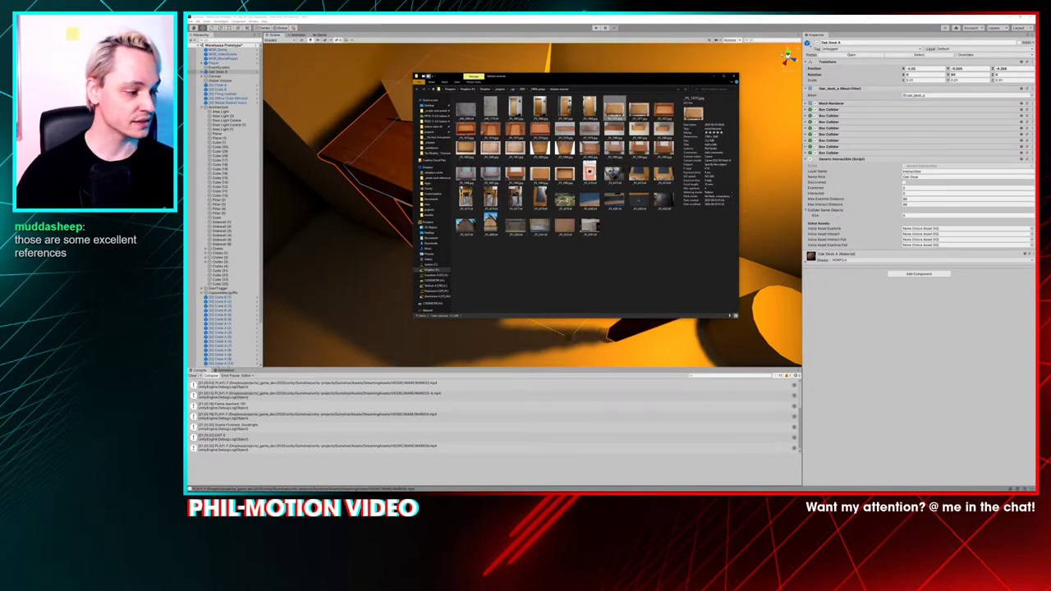
click(384, 189)
click(385, 189)
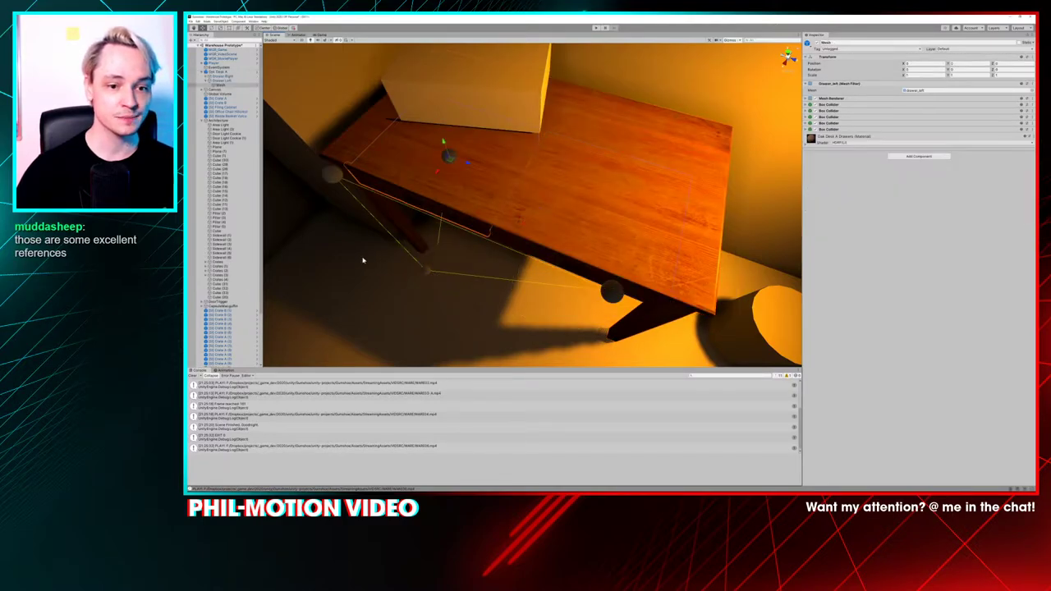
alt+drag(364, 260, 408, 232)
click(335, 211)
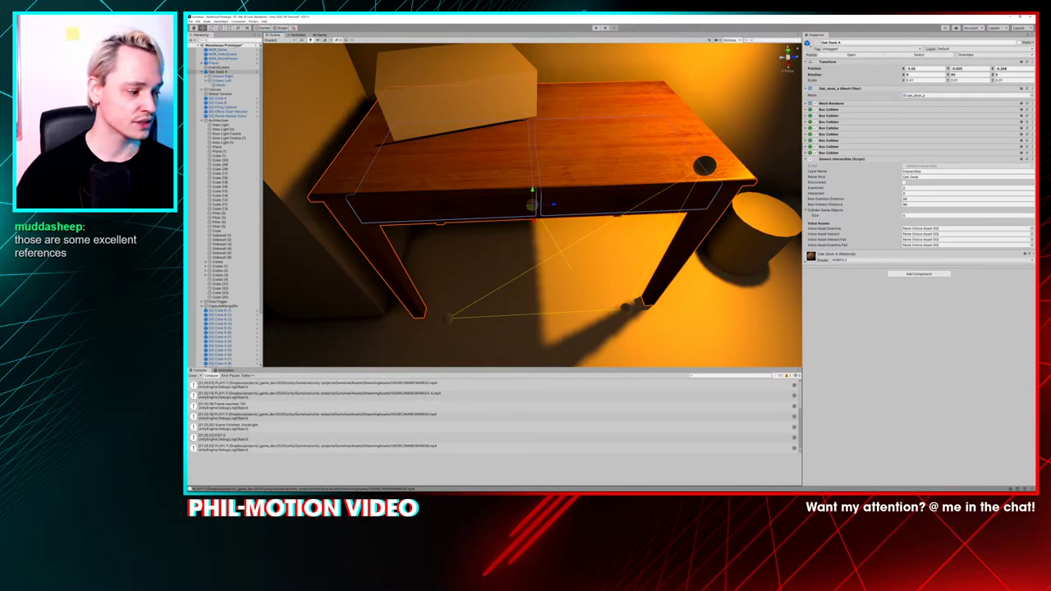
Switch to Maya, select one of the small boxes on the warehouse floor and show its UV layout in the UV Editor
key(alt+Tab)
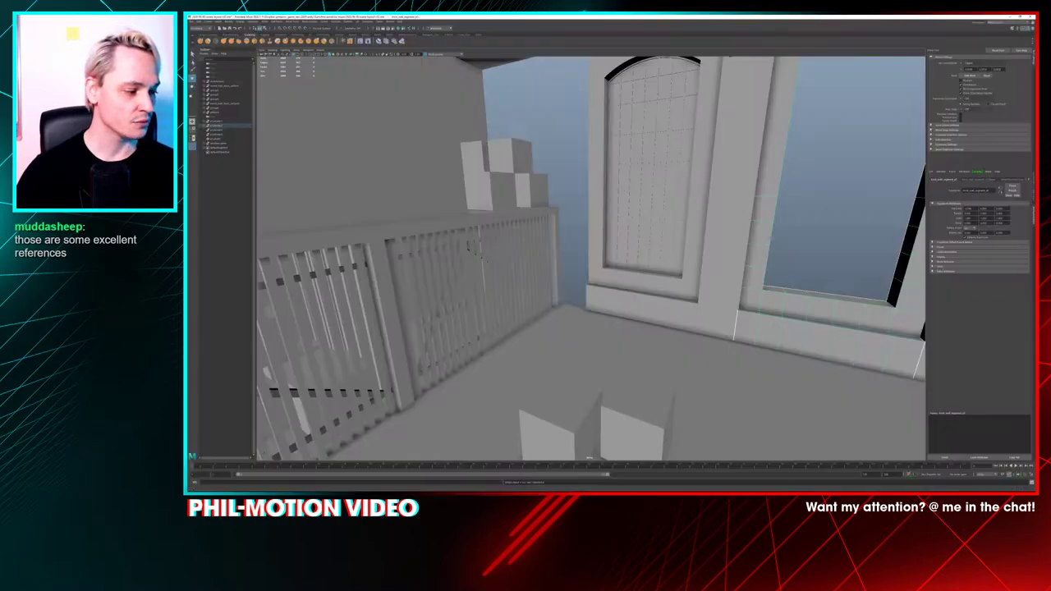
alt+drag(622, 320, 657, 297)
alt+right_drag(657, 297, 645, 297)
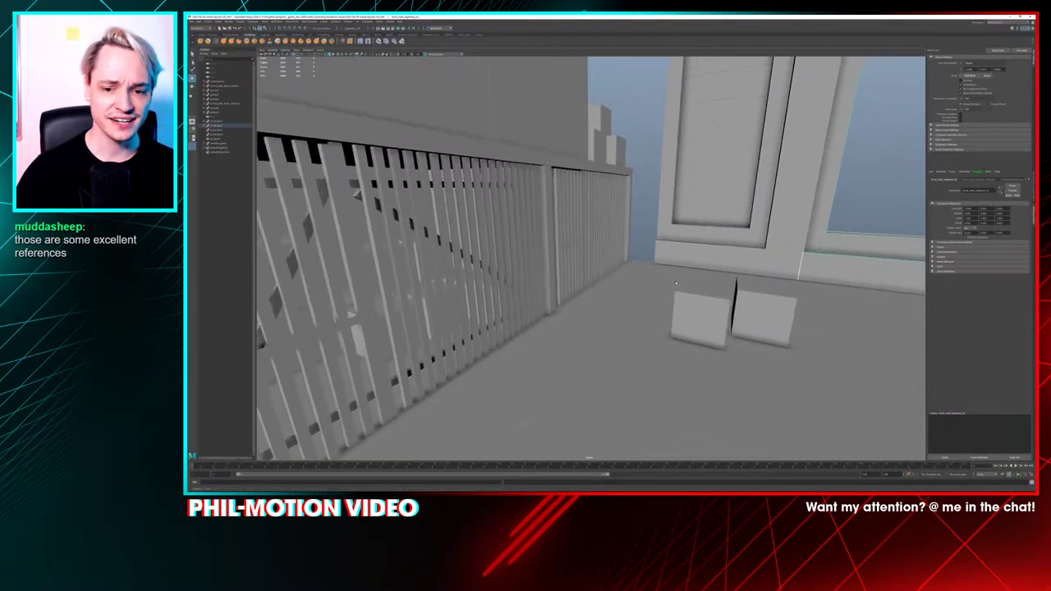
alt+drag(652, 287, 638, 312)
alt+right_drag(639, 311, 624, 310)
alt+middle_drag(624, 310, 595, 280)
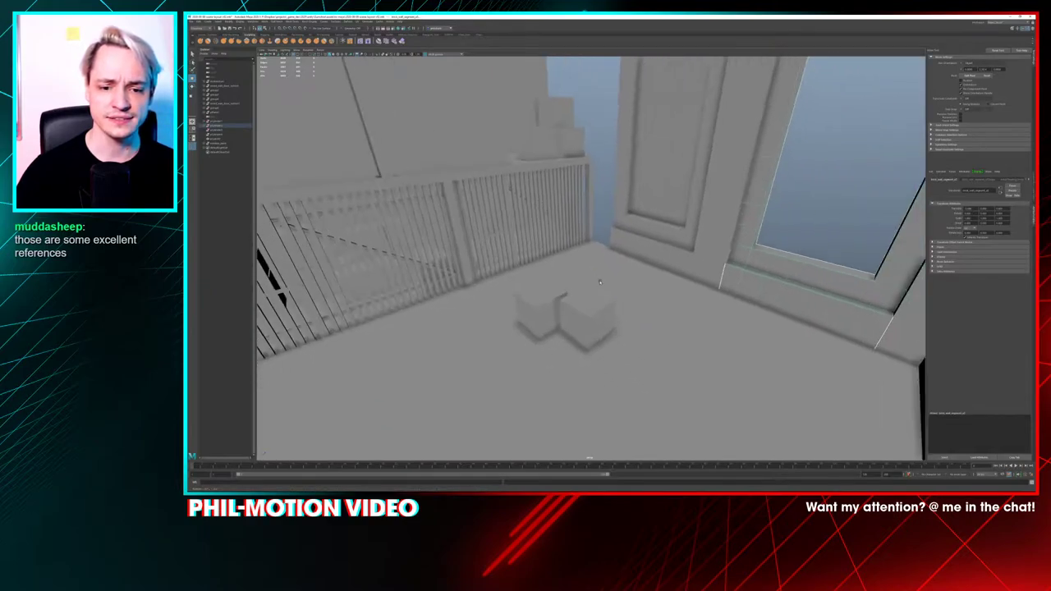
click(539, 306)
alt+right_drag(701, 228, 731, 238)
alt+drag(550, 275, 605, 179)
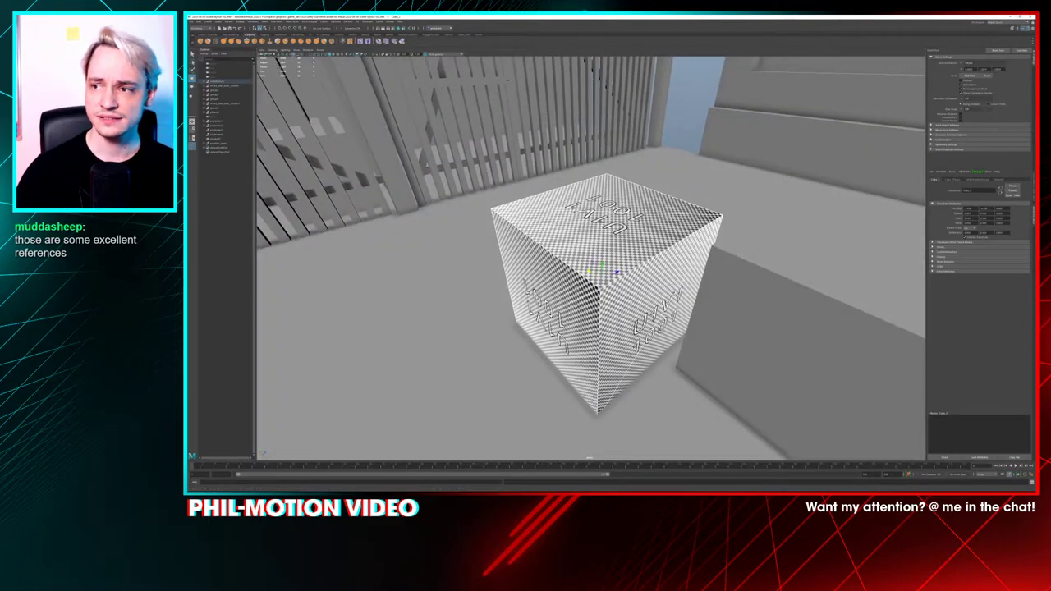
drag(1049, 77, 721, 67)
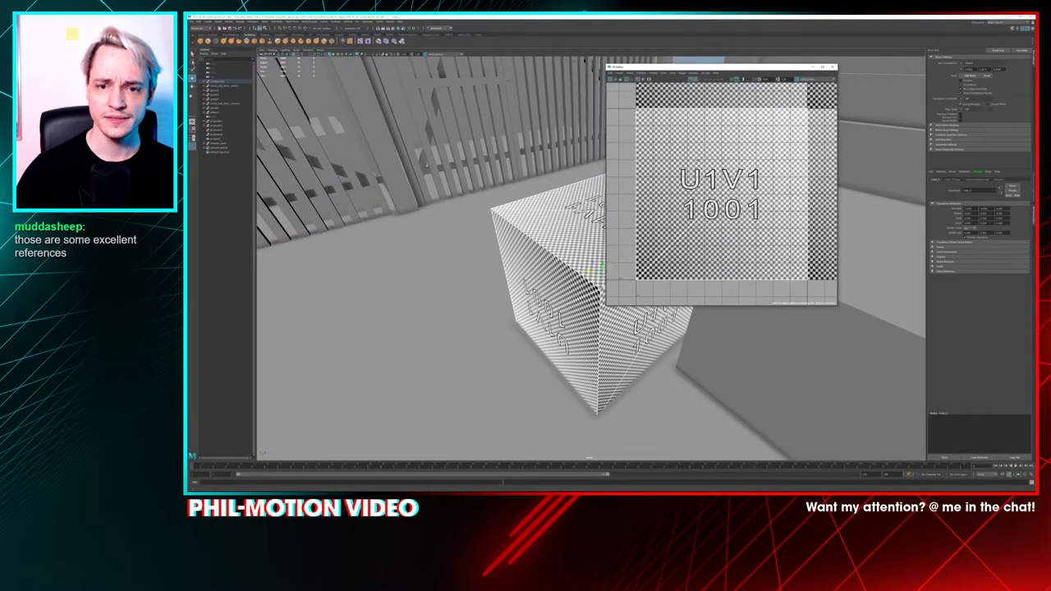
Select a single slat of the wooden fence and examine its UV layout with the checker texture hidden and shown again
alt+right_drag(468, 265, 353, 254)
alt+drag(550, 246, 426, 228)
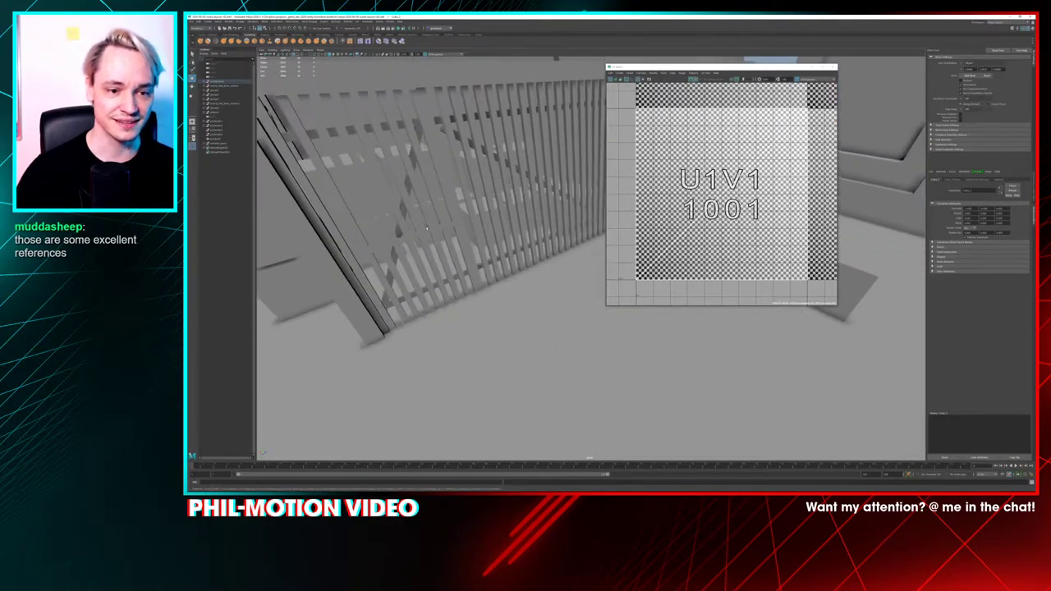
click(410, 215)
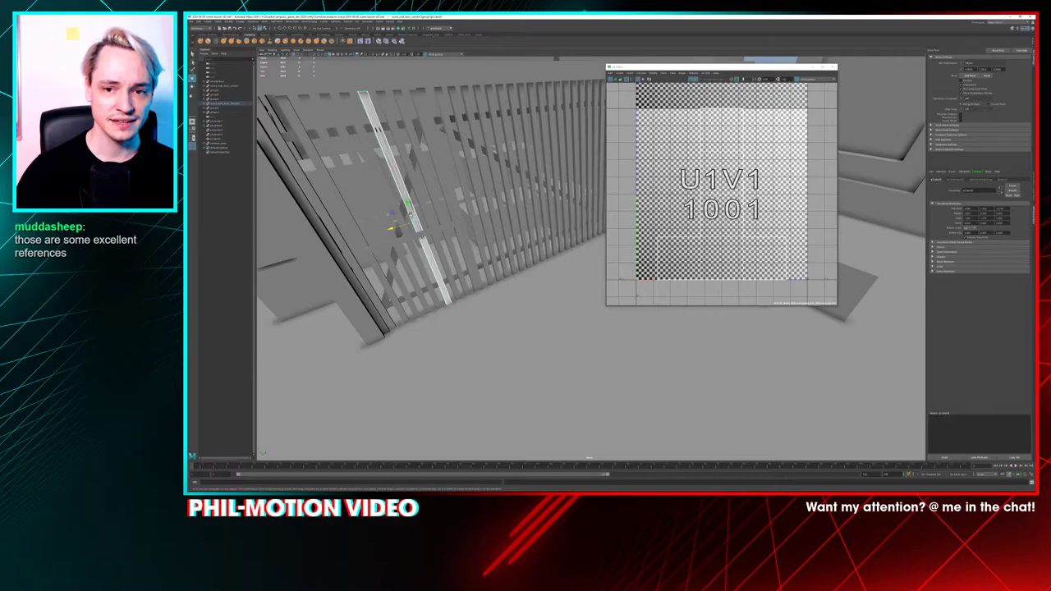
mouse_move(430, 218)
alt+mouse_down()
mouse_move(456, 255)
mouse_move(420, 207)
alt+mouse_up()
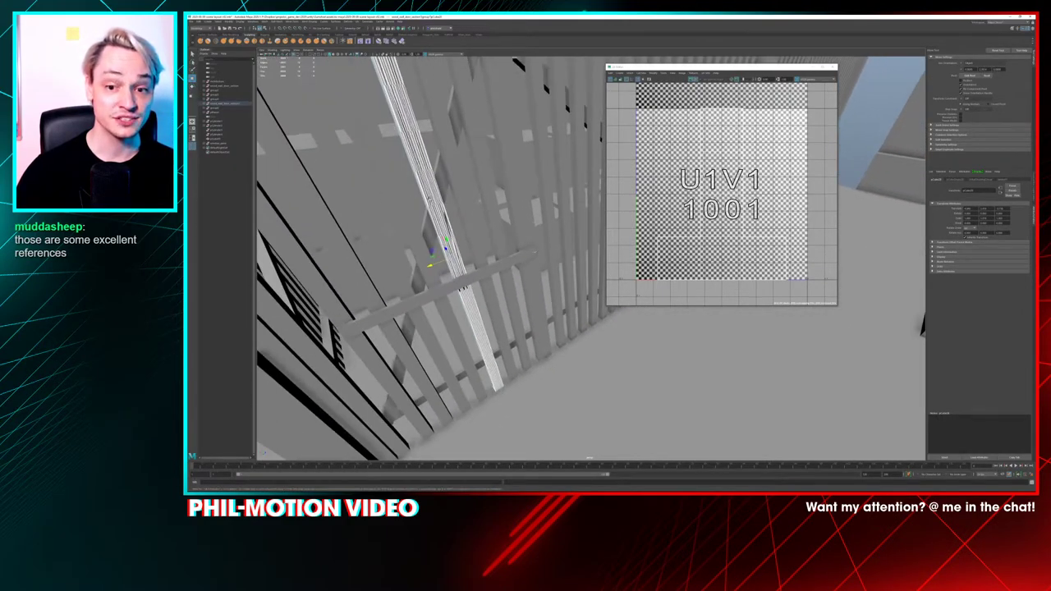
click(699, 76)
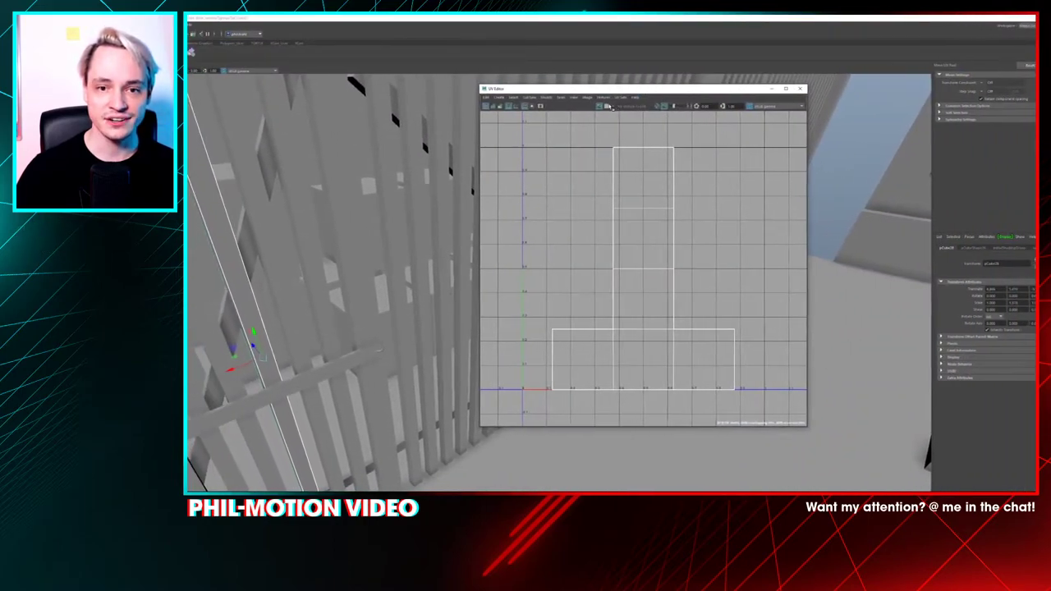
click(619, 106)
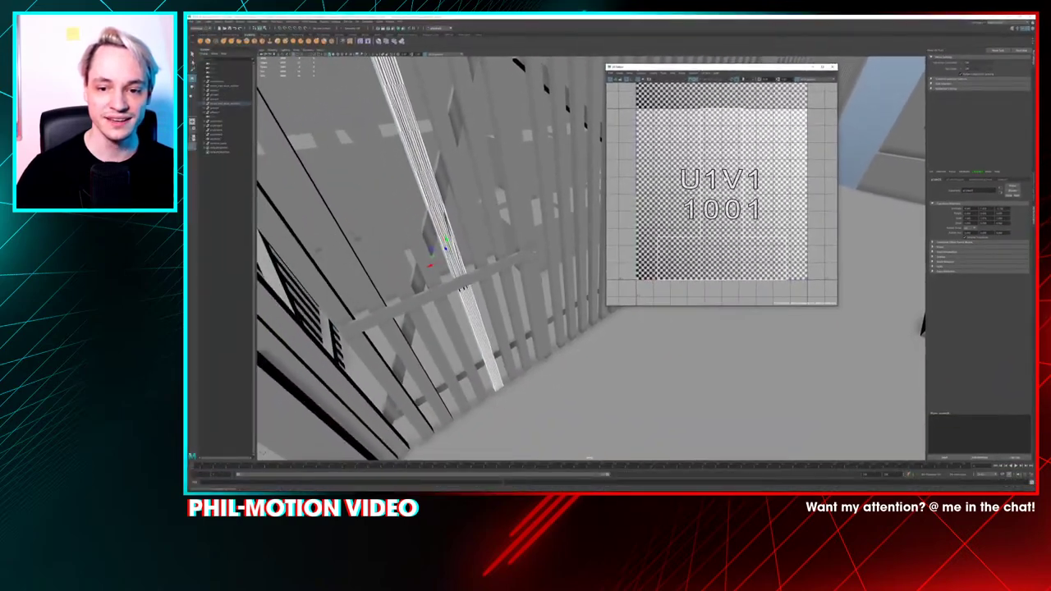
Try moving the slat's UVs downward over the checker texture, undo the move and deselect them
right_drag(605, 231, 578, 228)
right_drag(707, 174, 706, 171)
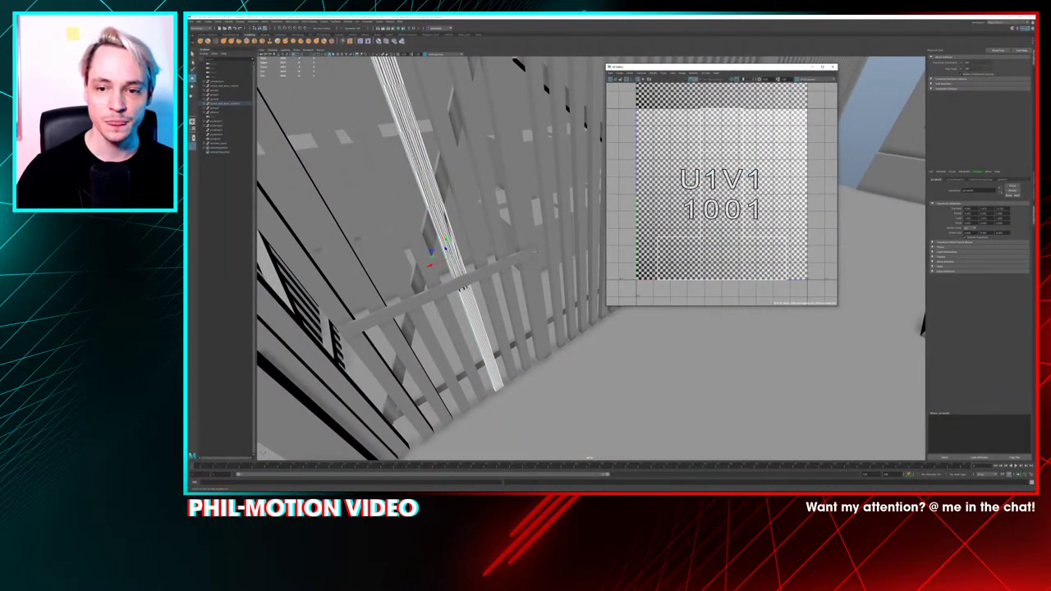
click(707, 174)
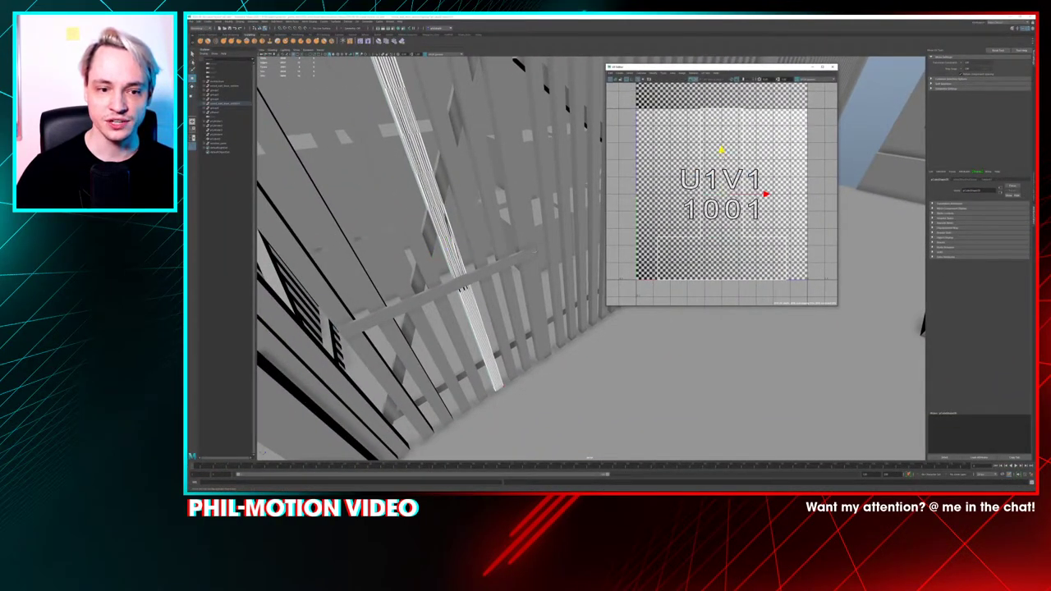
drag(722, 150, 712, 193)
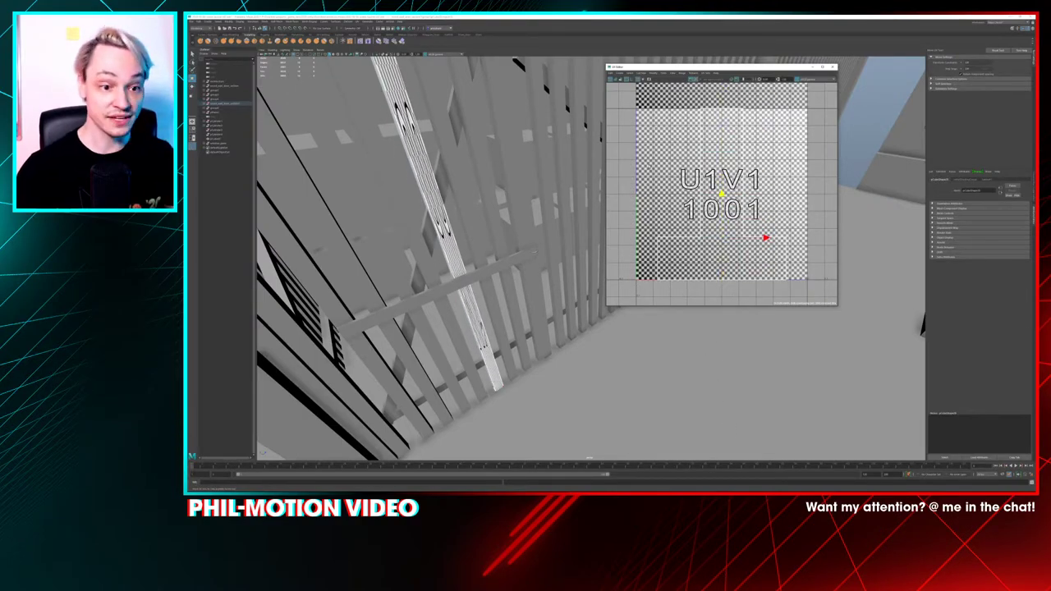
key(ctrl+z)
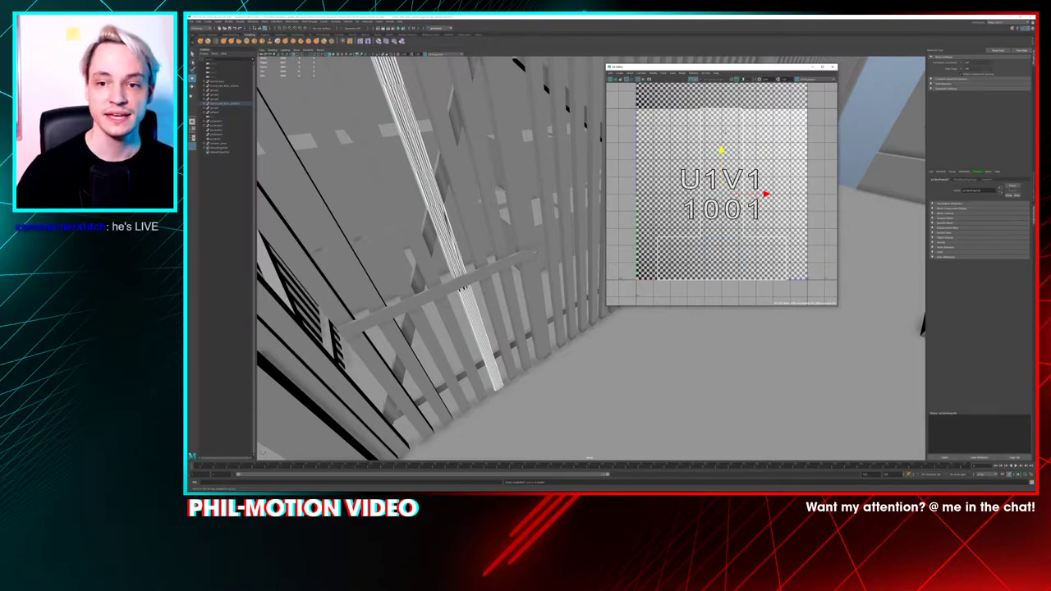
click(821, 139)
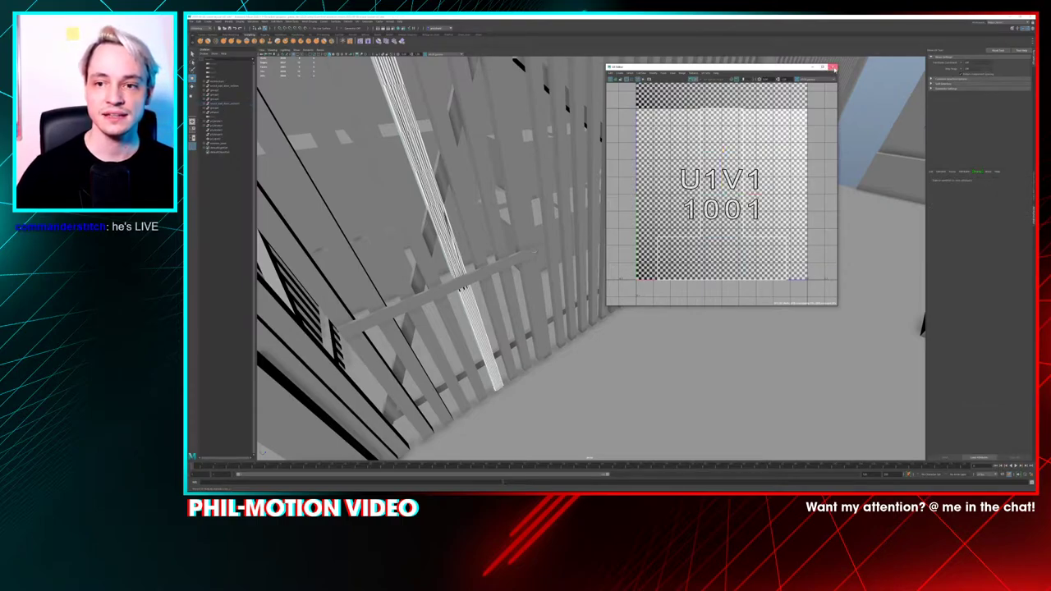
Close the UV Editor and look over the warehouse room with its slatted partition, stacked crates and arched windows
click(831, 67)
click(792, 75)
scroll(739, 123, down, 8)
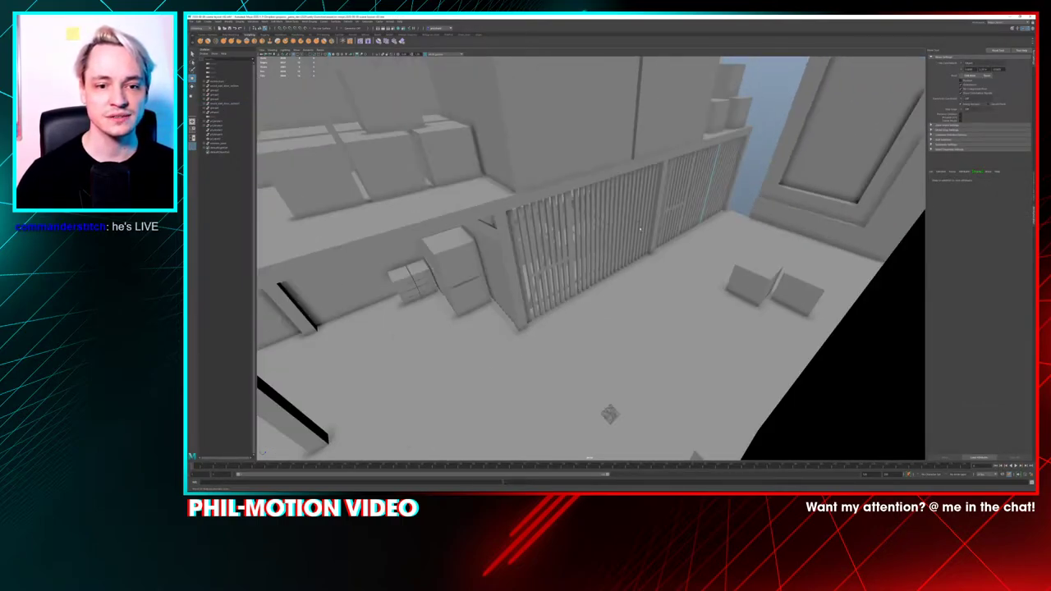
alt+drag(593, 283, 626, 236)
alt+middle_drag(632, 245, 711, 283)
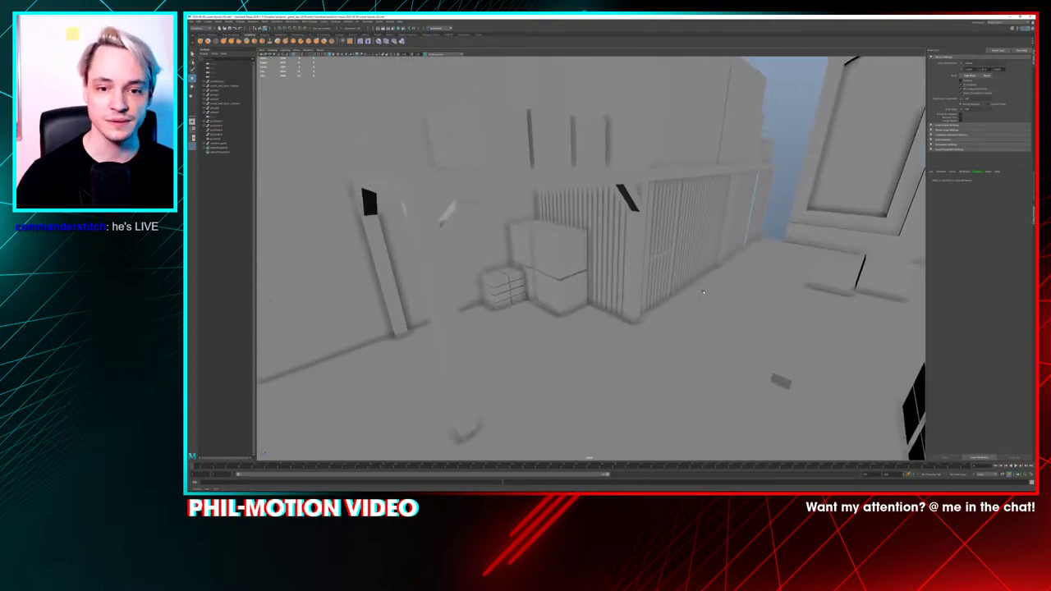
scroll(710, 283, down, 4)
alt+drag(711, 283, 608, 248)
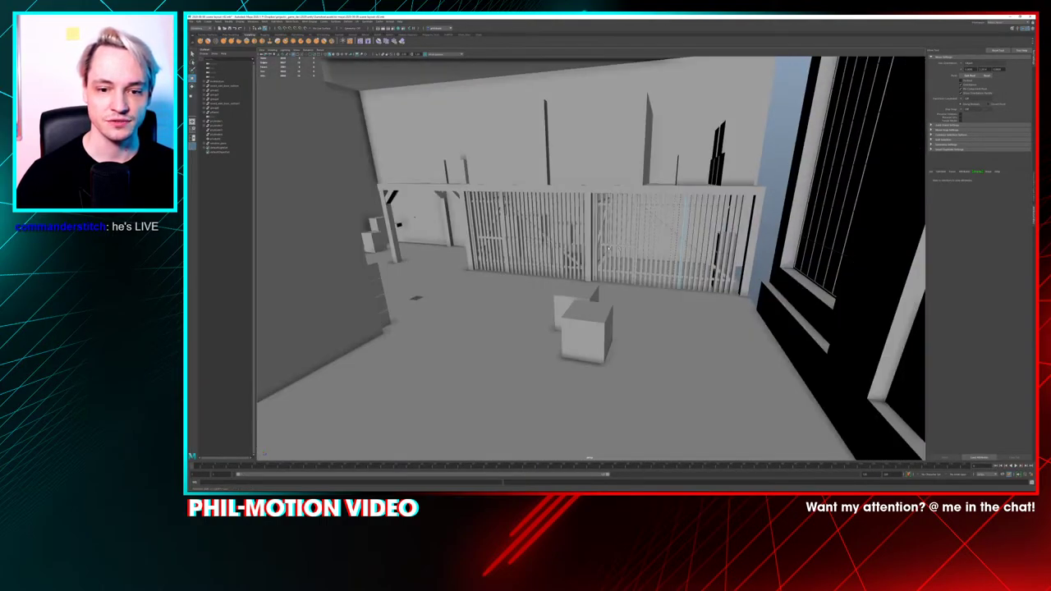
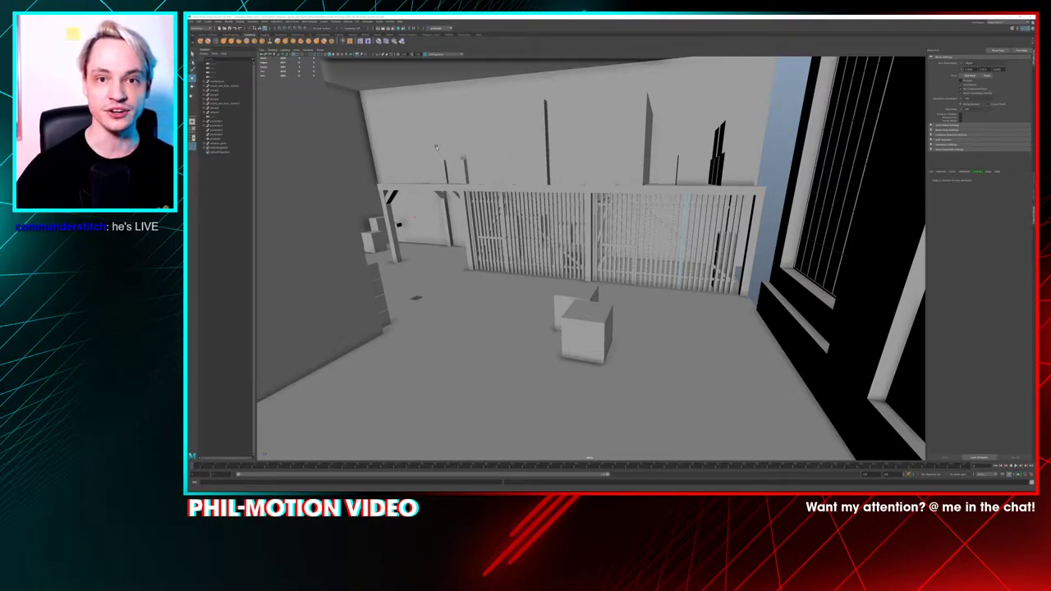
click(497, 177)
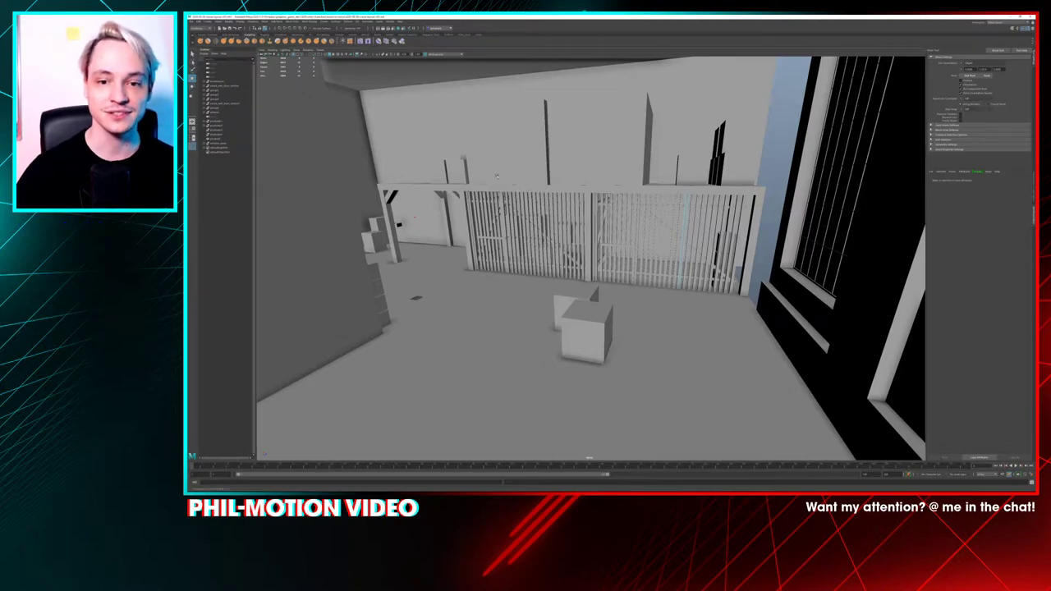
alt+drag(497, 176, 523, 174)
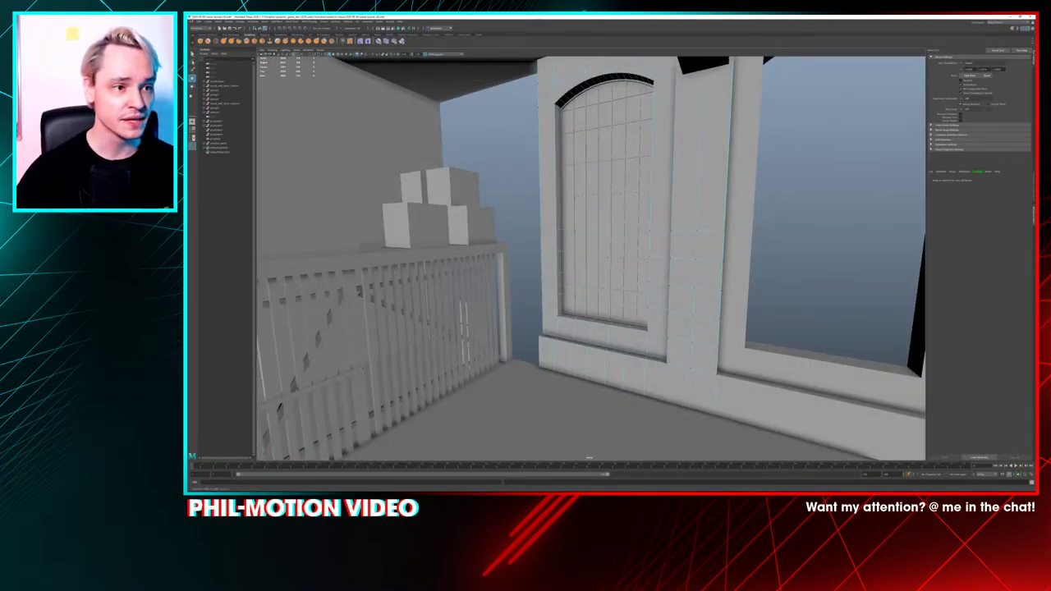
Open the detailed warehouse brick wall scene file without saving the changes to the current scene
click(193, 22)
click(201, 33)
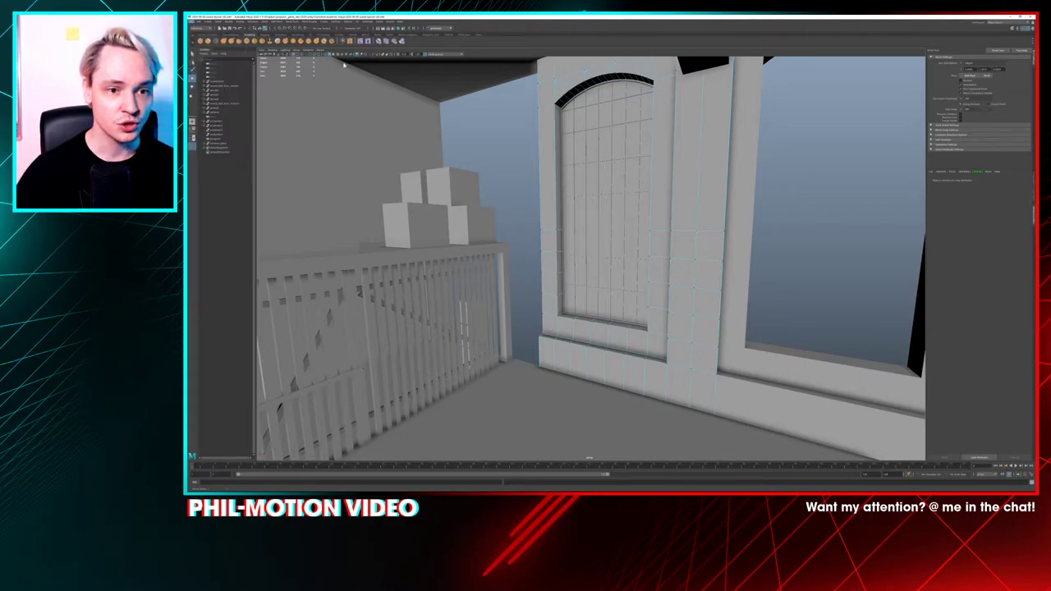
drag(671, 250, 539, 150)
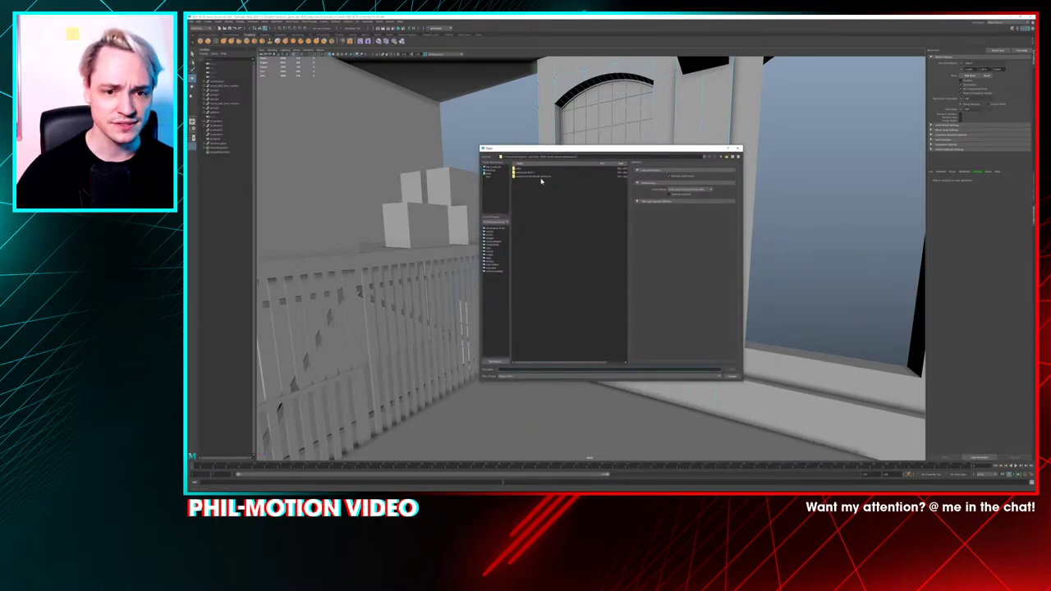
double_click(538, 176)
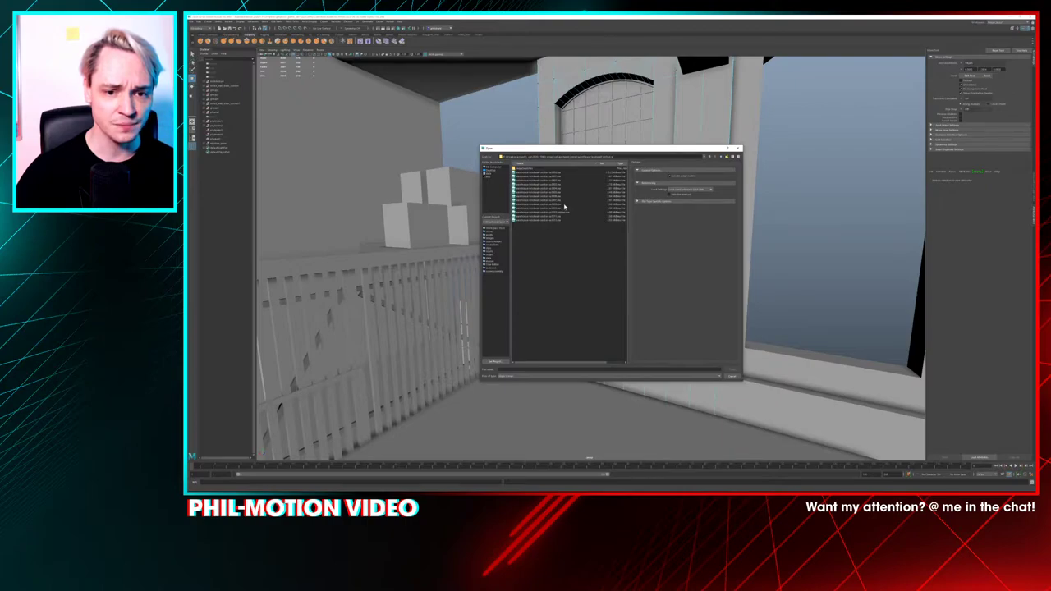
double_click(564, 207)
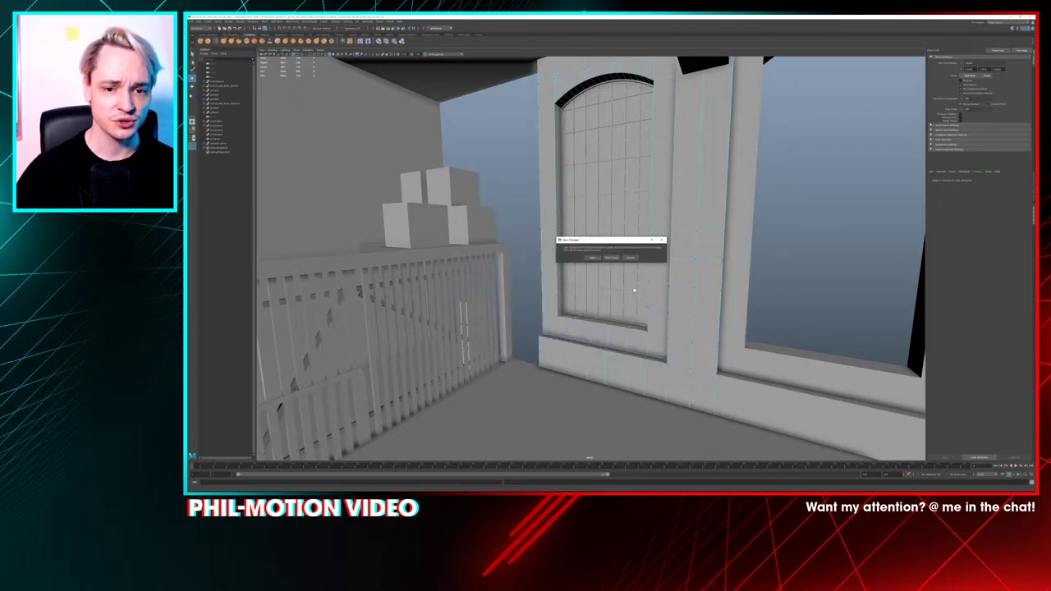
click(613, 257)
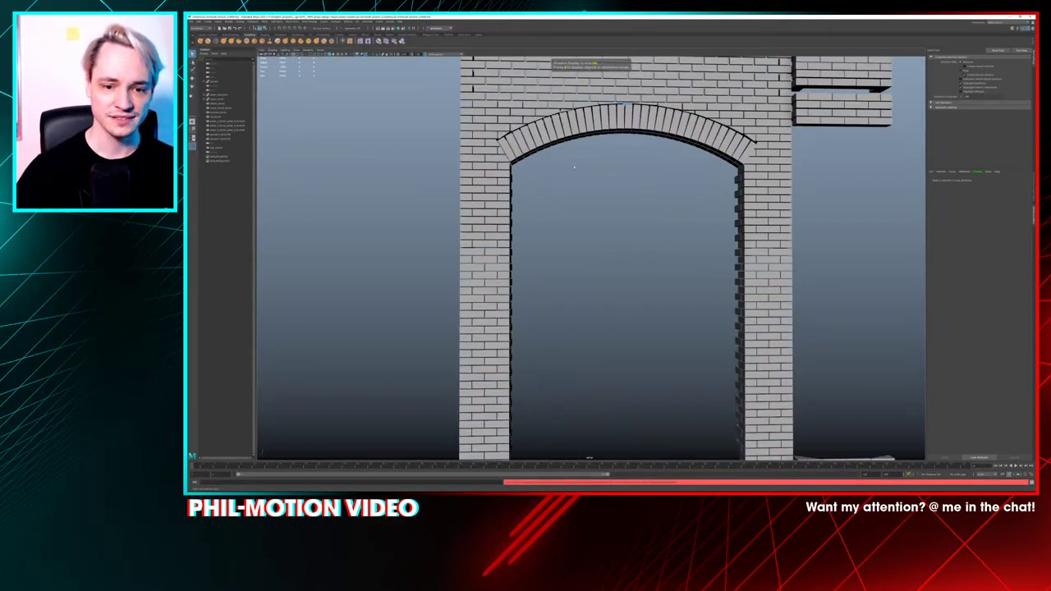
Examine the modeled brickwork around the arched window and select the brick course forming the lower ledge
alt+middle_drag(639, 287, 631, 156)
alt+right_drag(630, 156, 575, 172)
alt+drag(575, 173, 572, 316)
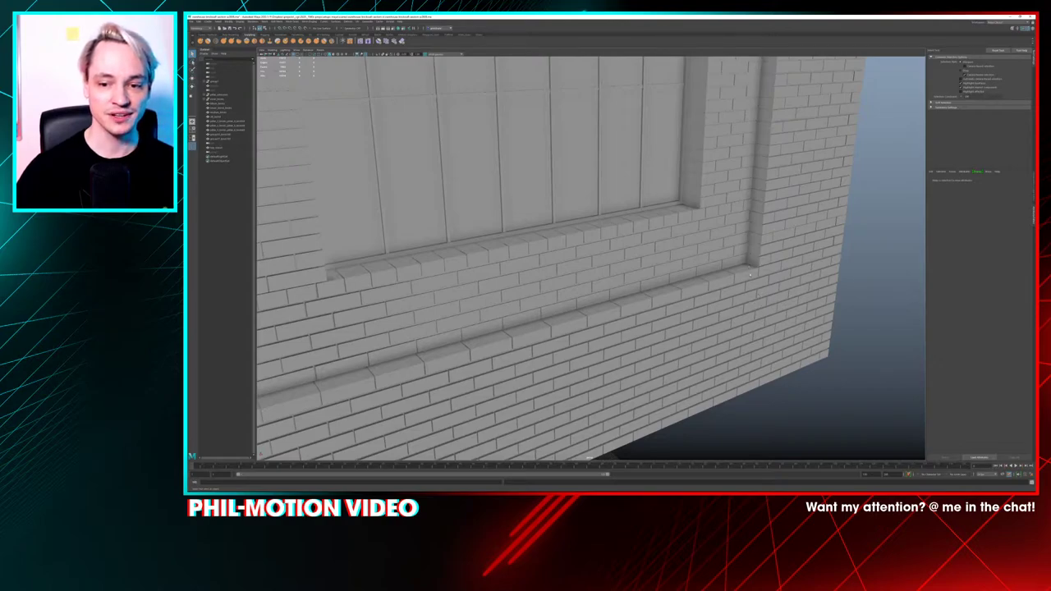
click(745, 280)
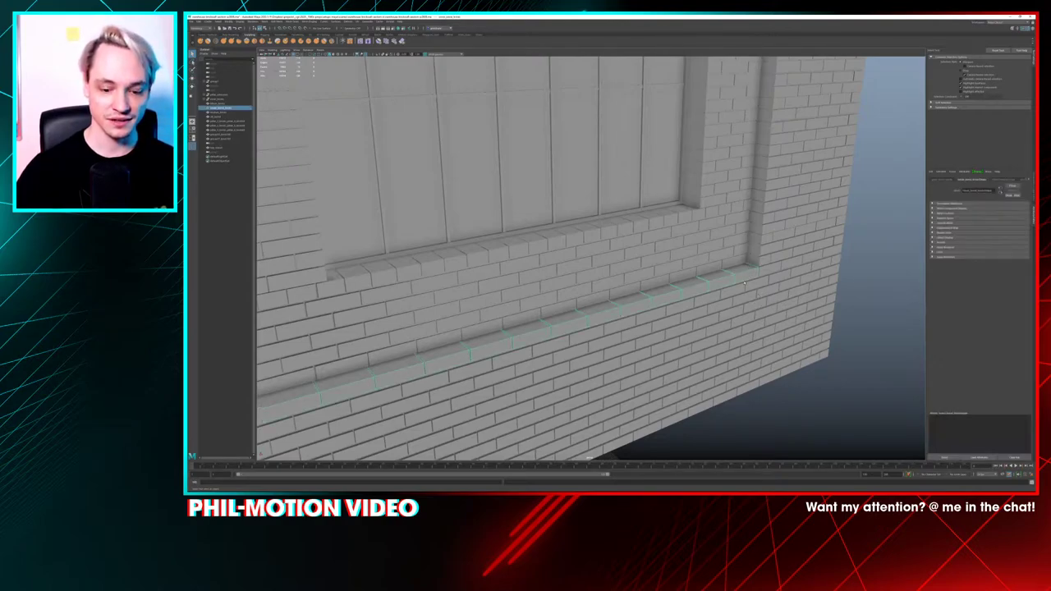
alt+drag(738, 280, 723, 282)
scroll(712, 223, up, 3)
alt+middle_drag(722, 282, 320, 259)
scroll(315, 254, up, 3)
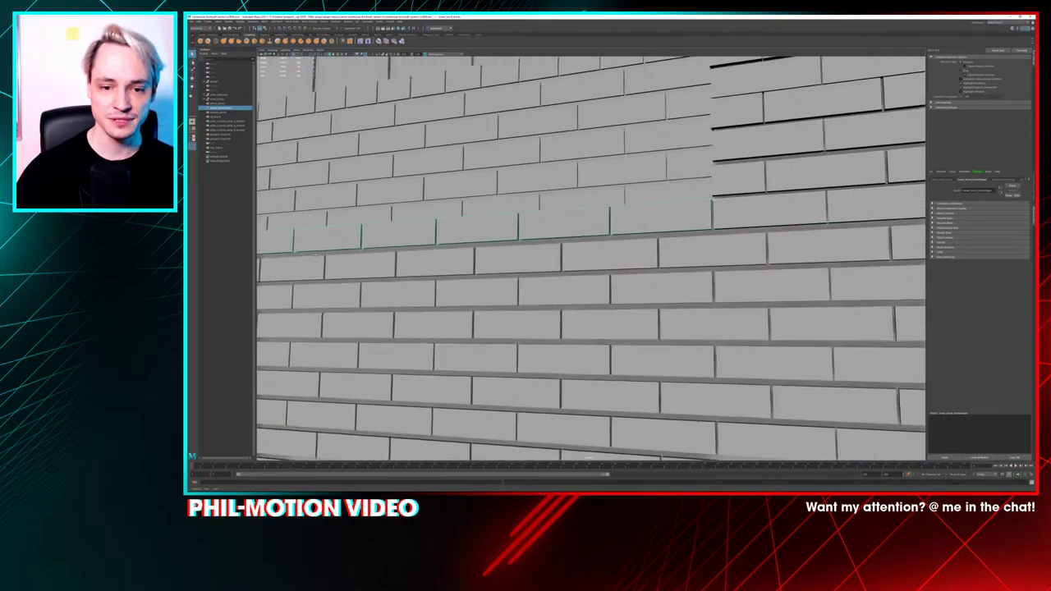
Select the brick panel beside the window recess and examine its courses and the stepped corner next to the ledge
alt+drag(315, 255, 494, 264)
click(503, 270)
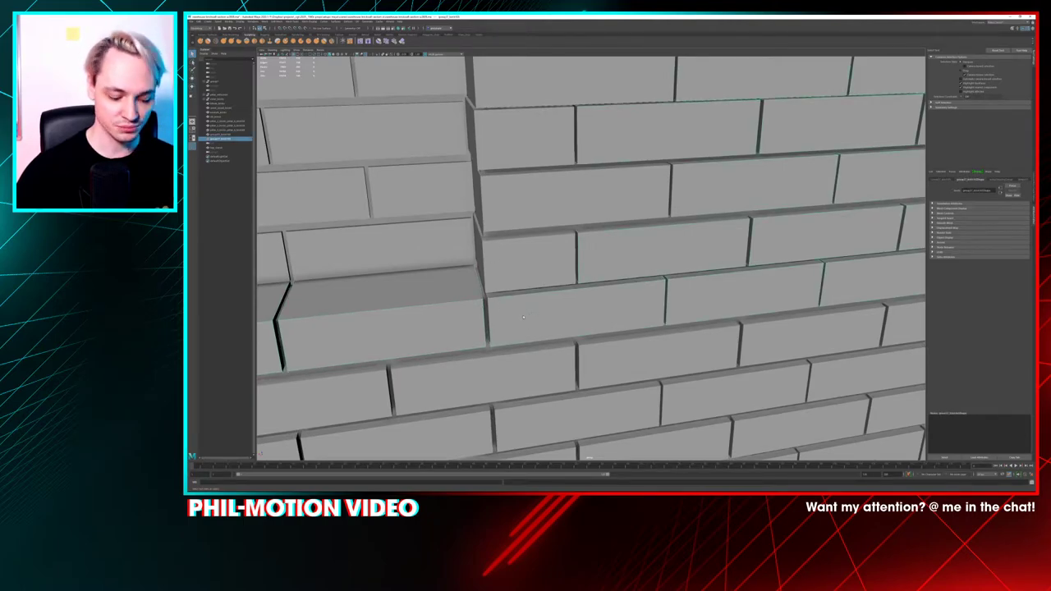
key(w)
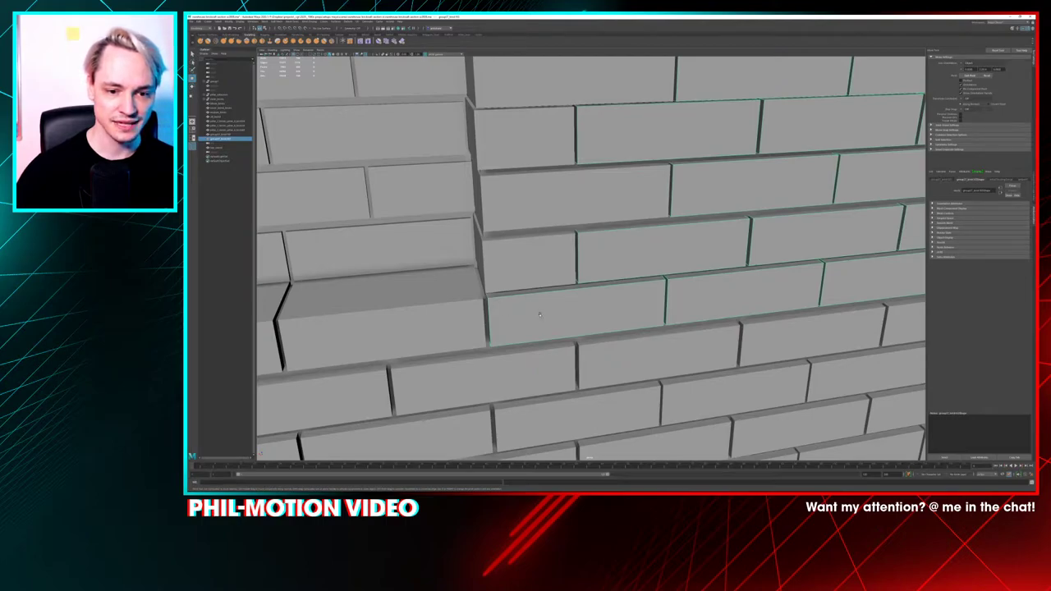
right_drag(539, 314, 548, 309)
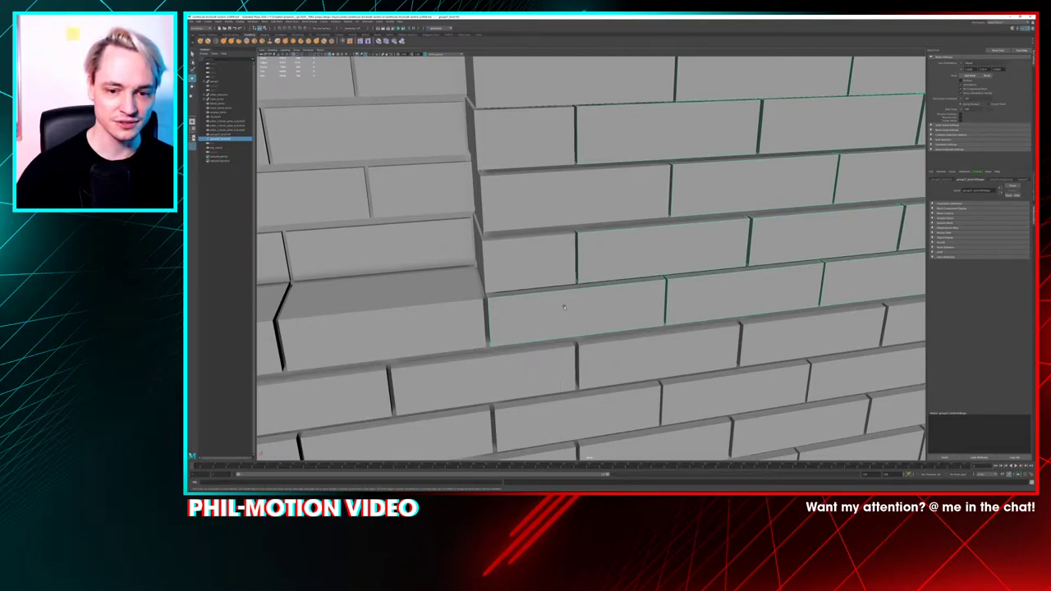
scroll(564, 307, down, 5)
scroll(530, 292, up, 4)
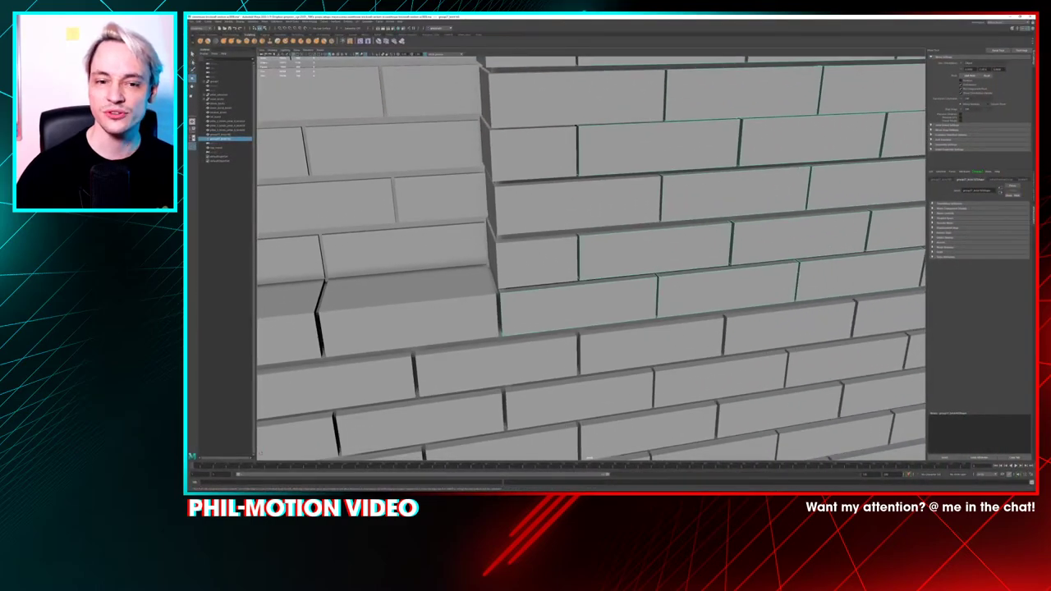
Examine the brickwork around the window arch in wireframe, selecting and deselecting a few wall pieces to check their construction
alt+right_drag(495, 306, 397, 175)
alt+drag(397, 176, 564, 318)
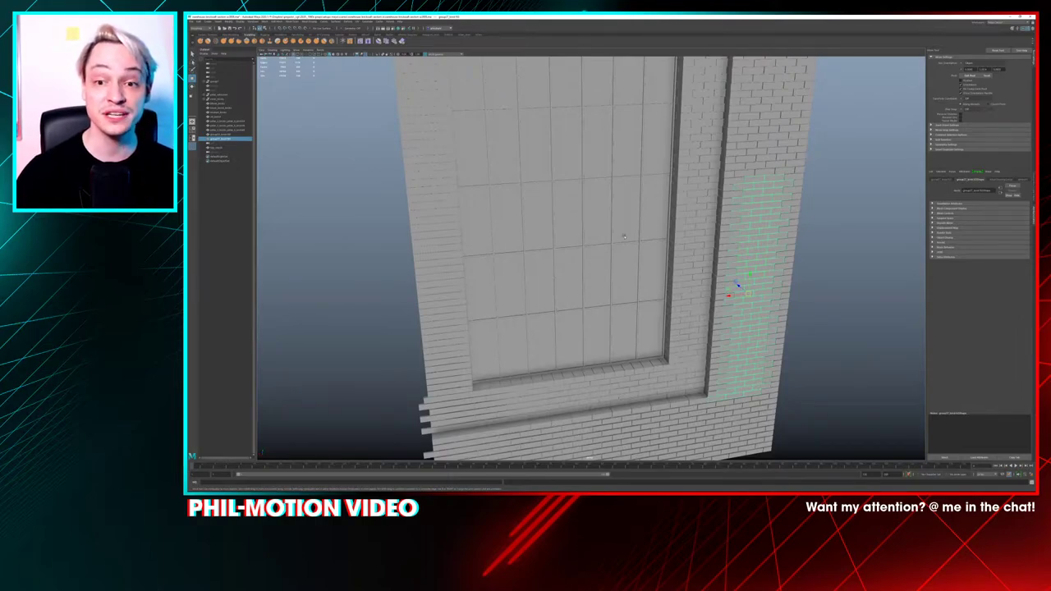
alt+drag(624, 237, 605, 436)
alt+drag(545, 256, 608, 209)
key(4)
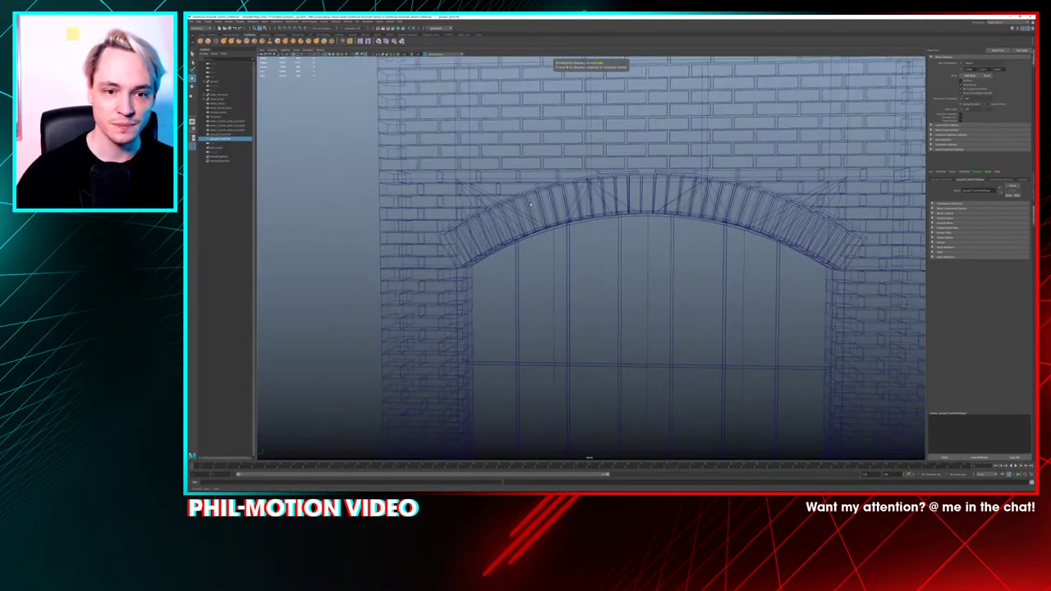
click(567, 113)
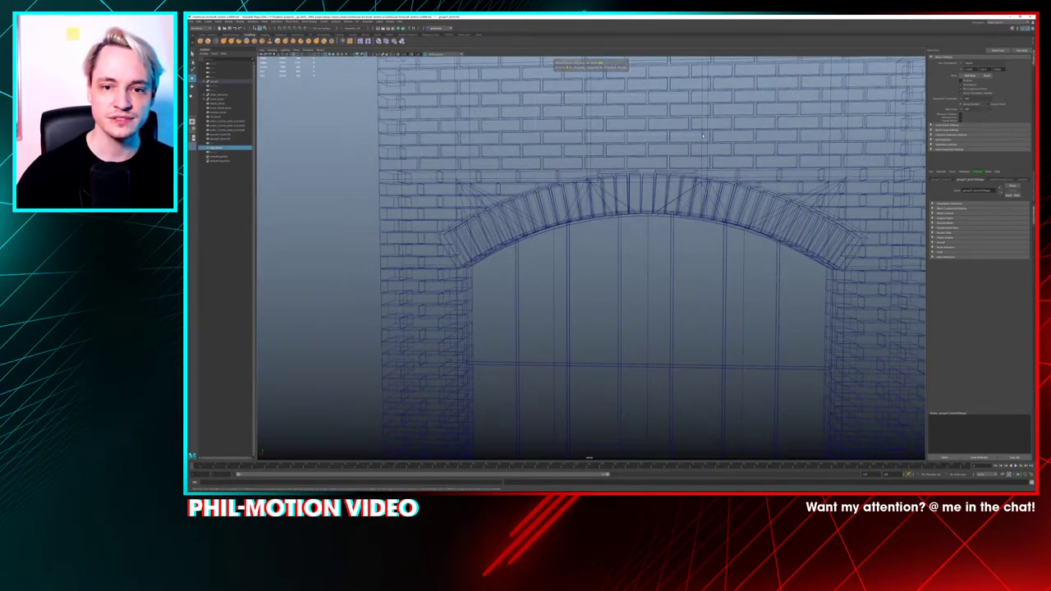
click(400, 204)
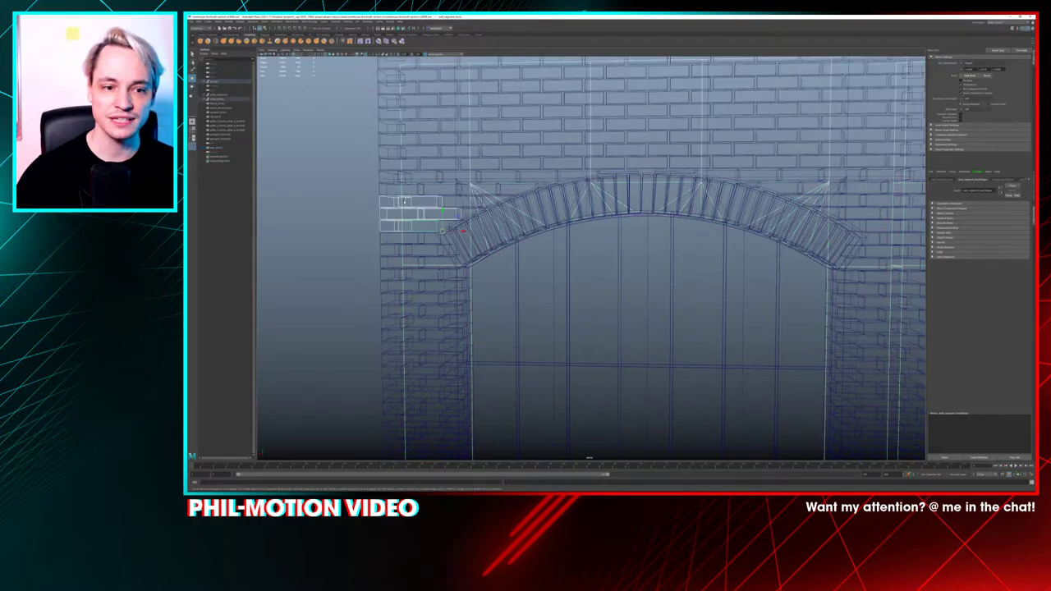
click(649, 167)
scroll(650, 167, up, 4)
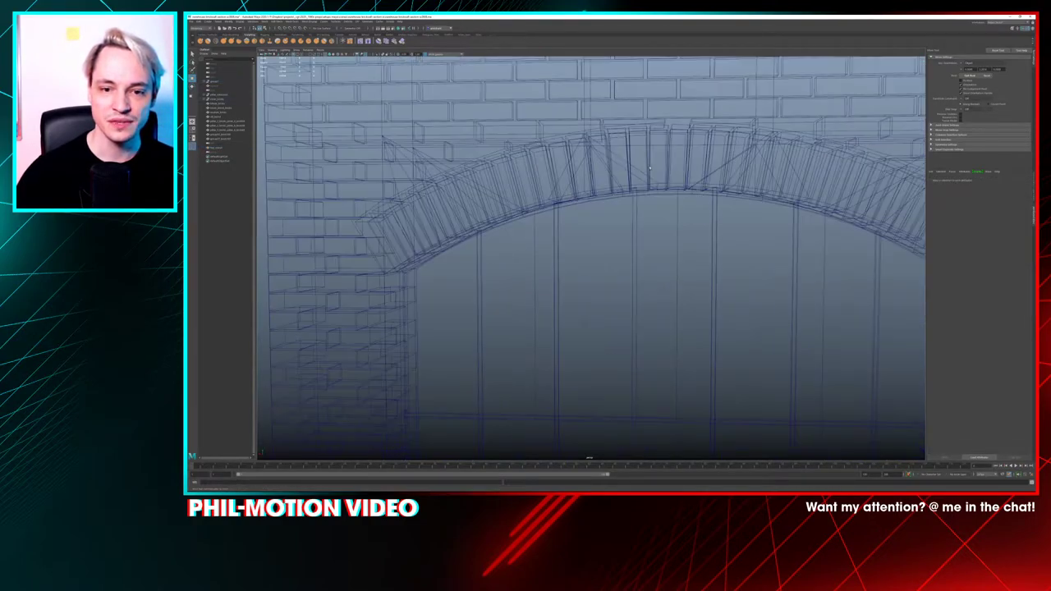
alt+drag(637, 122, 623, 140)
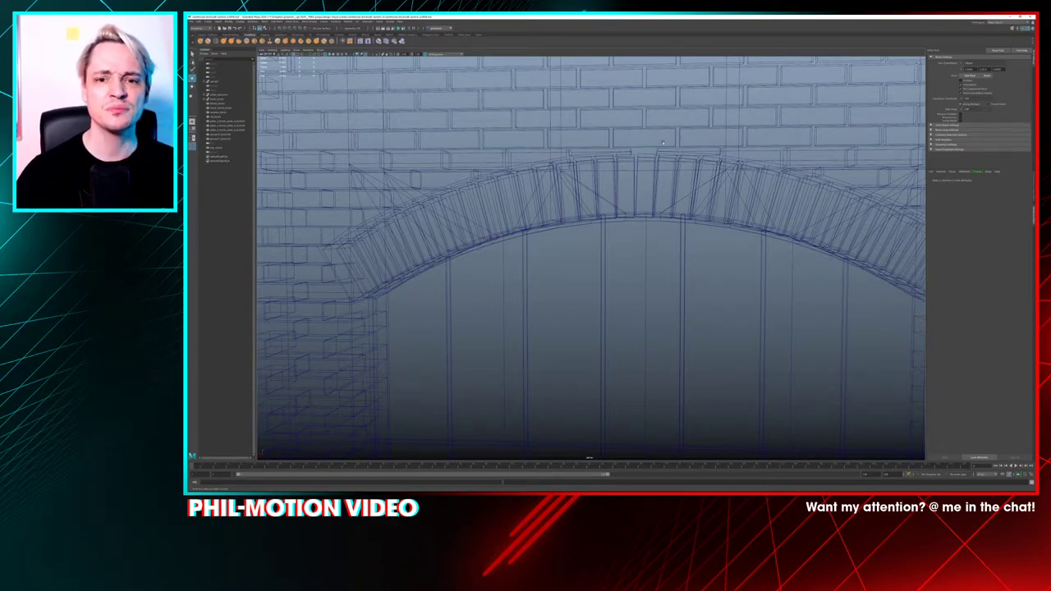
scroll(663, 143, down, 10)
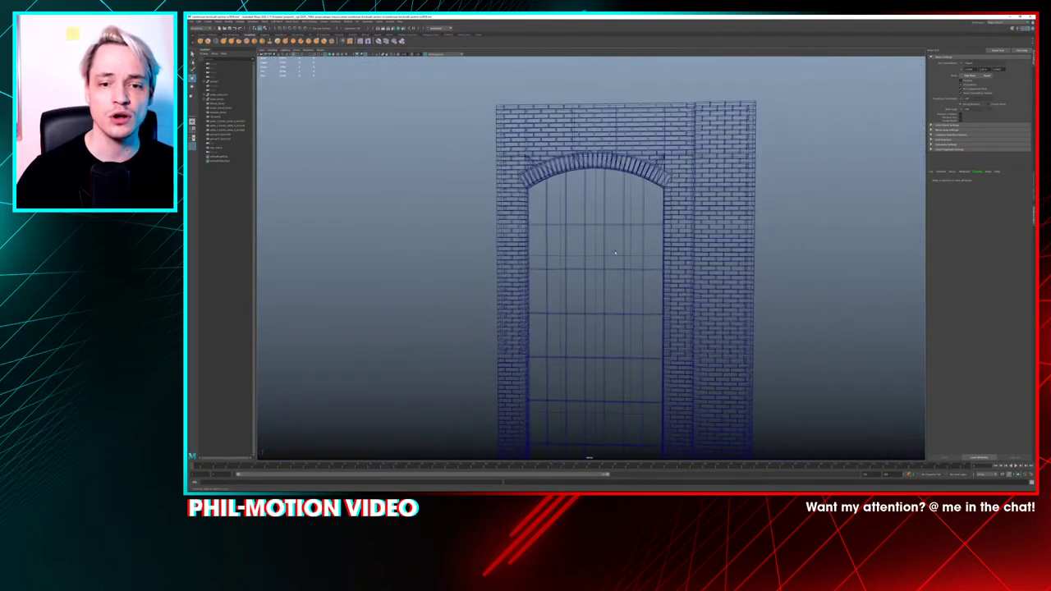
alt+drag(615, 252, 658, 220)
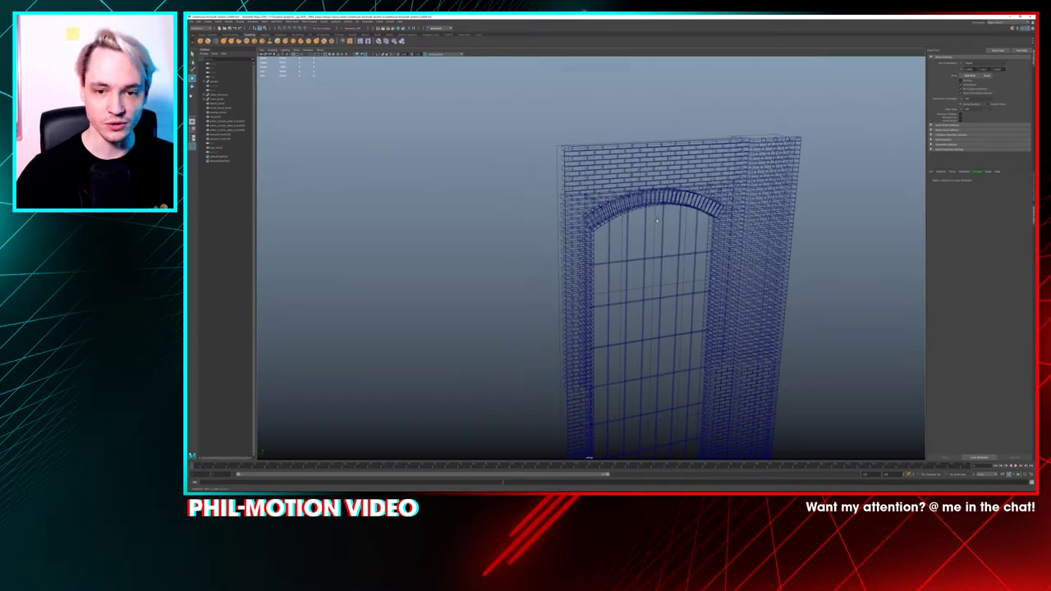
Return to shaded display, select the lower ledge, side pillar and upper brick pieces in turn, deselect them and inspect the whole wall section
key(5)
alt+drag(711, 285, 635, 209)
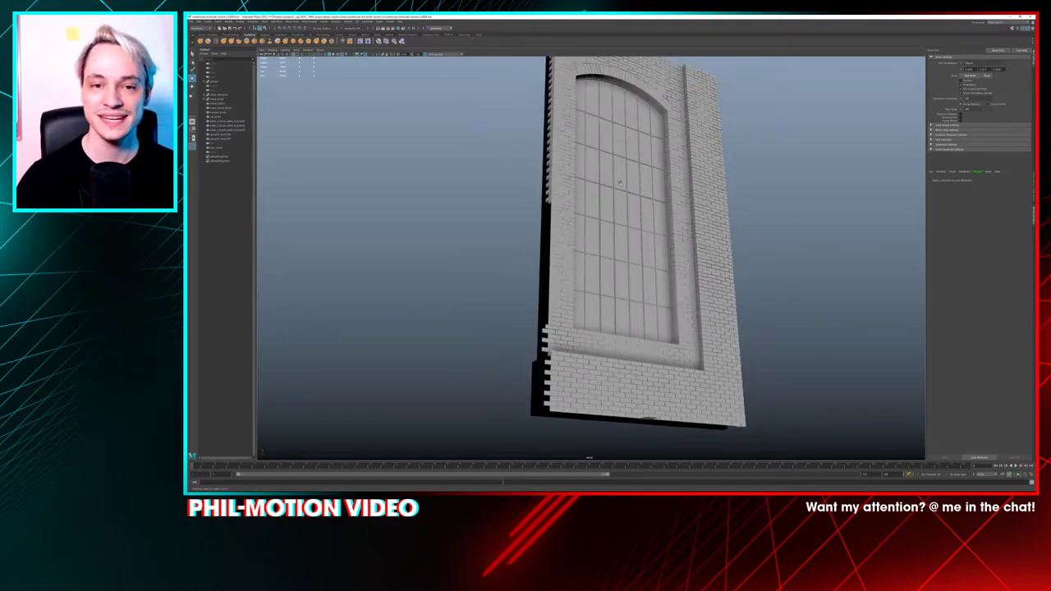
alt+drag(626, 182, 553, 243)
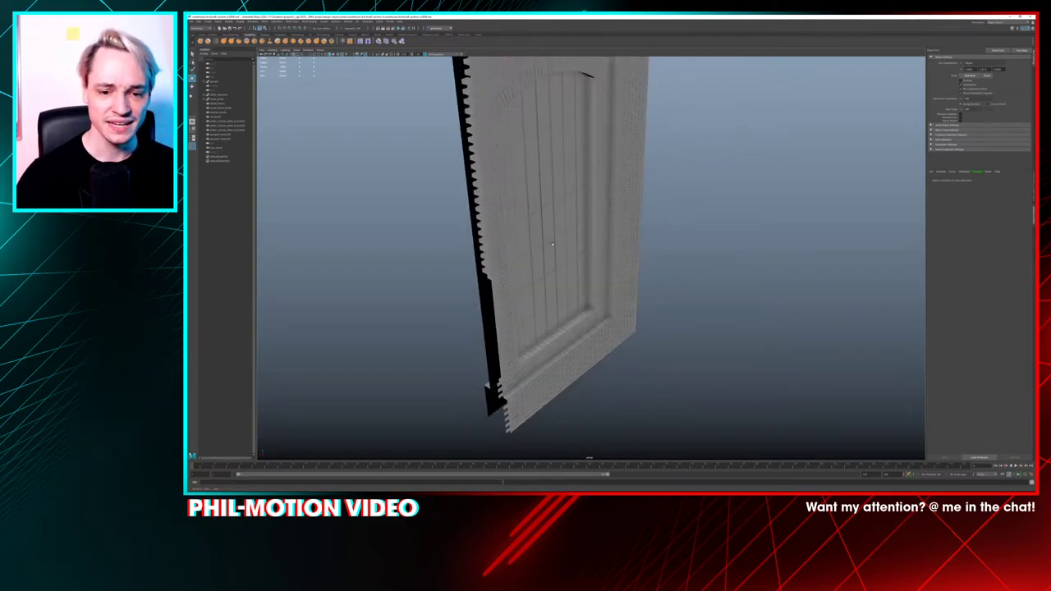
click(579, 327)
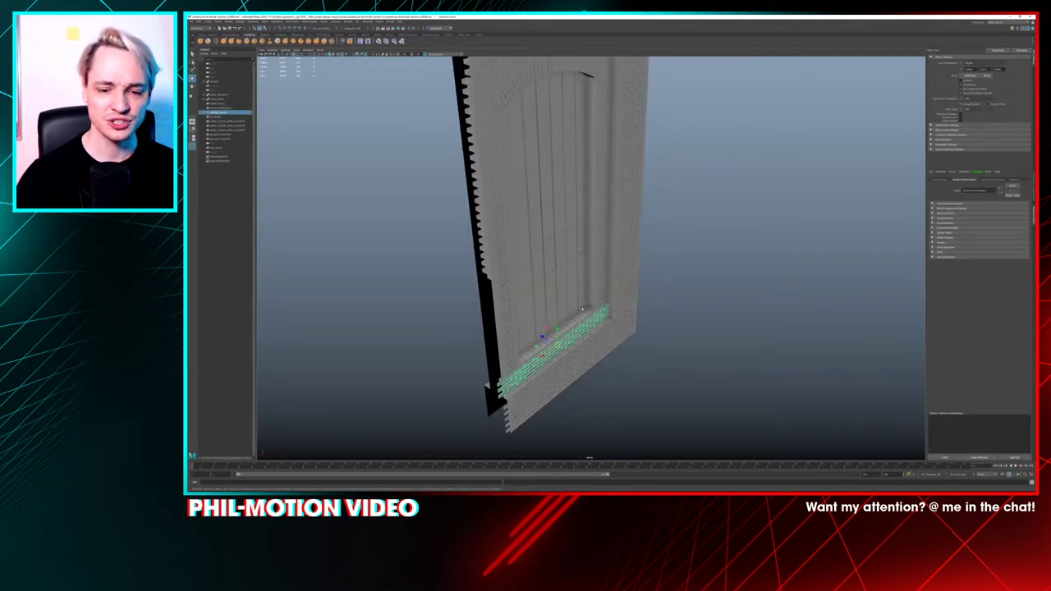
click(600, 247)
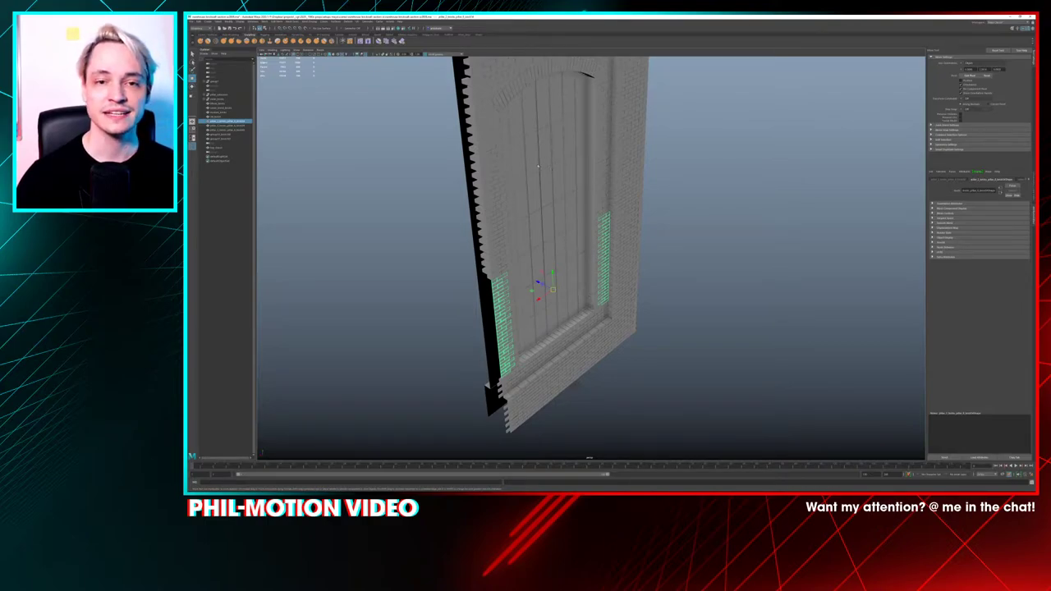
click(468, 123)
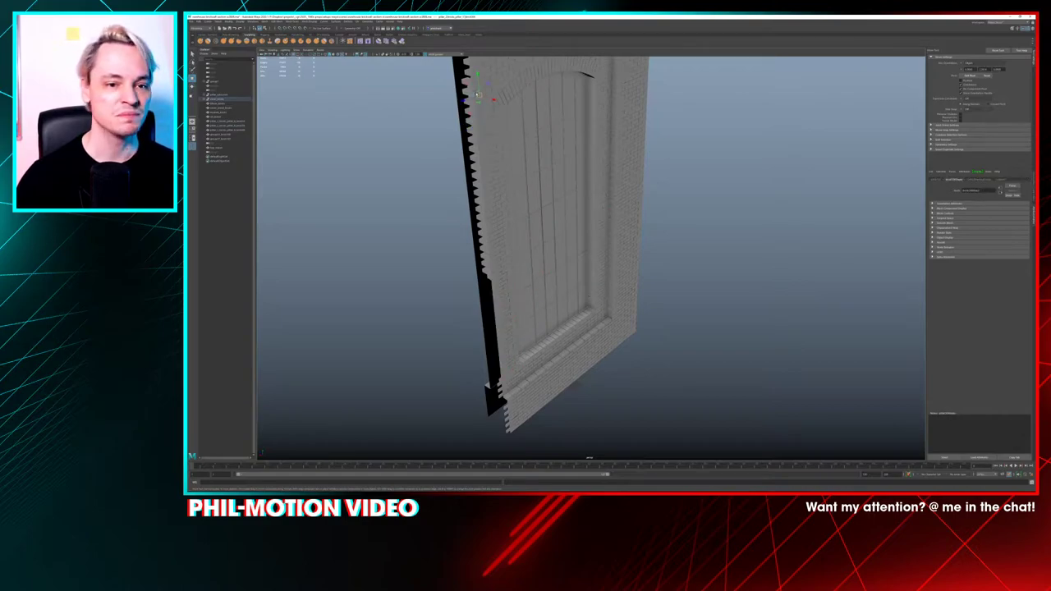
click(517, 78)
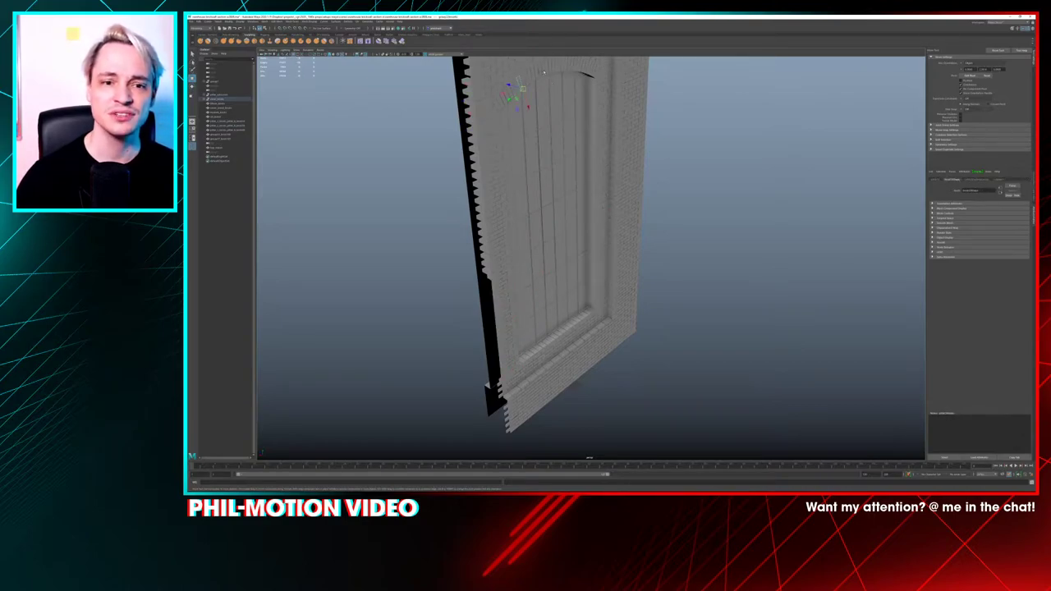
click(439, 142)
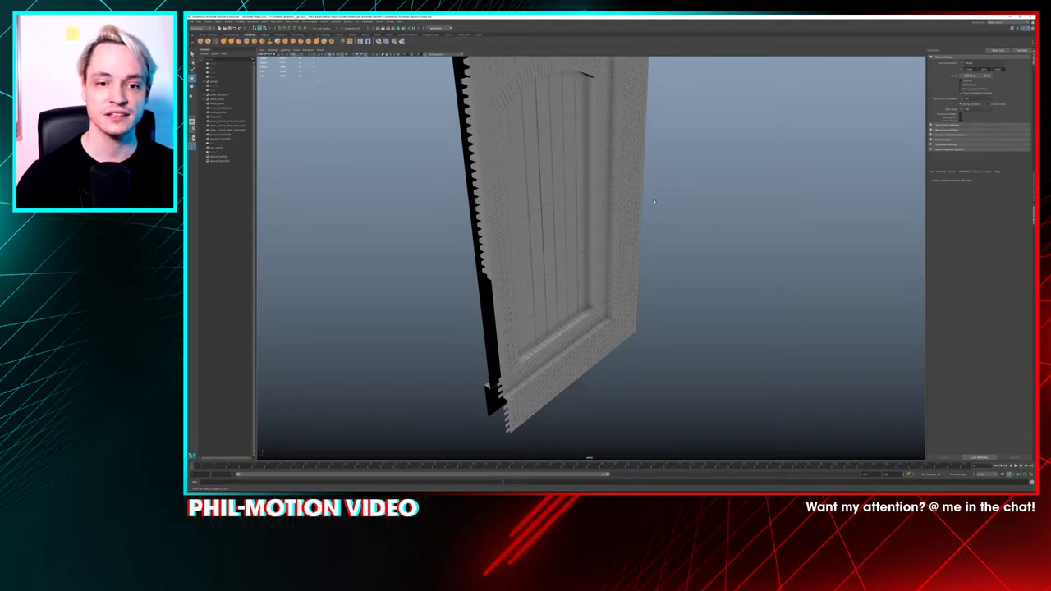
alt+drag(654, 200, 697, 138)
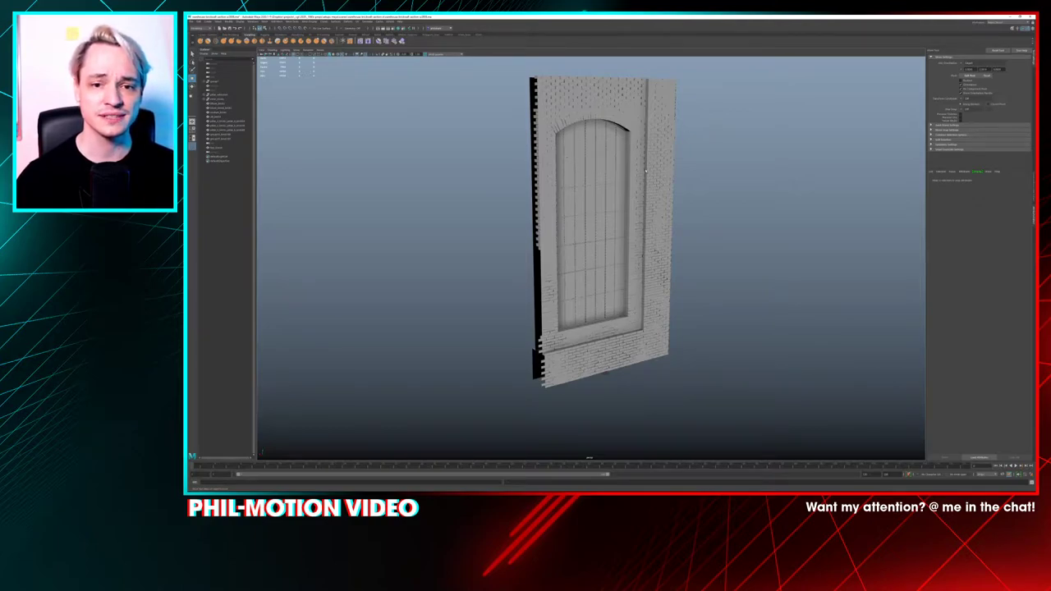
scroll(649, 174, up, 2)
alt+middle_drag(615, 217, 610, 173)
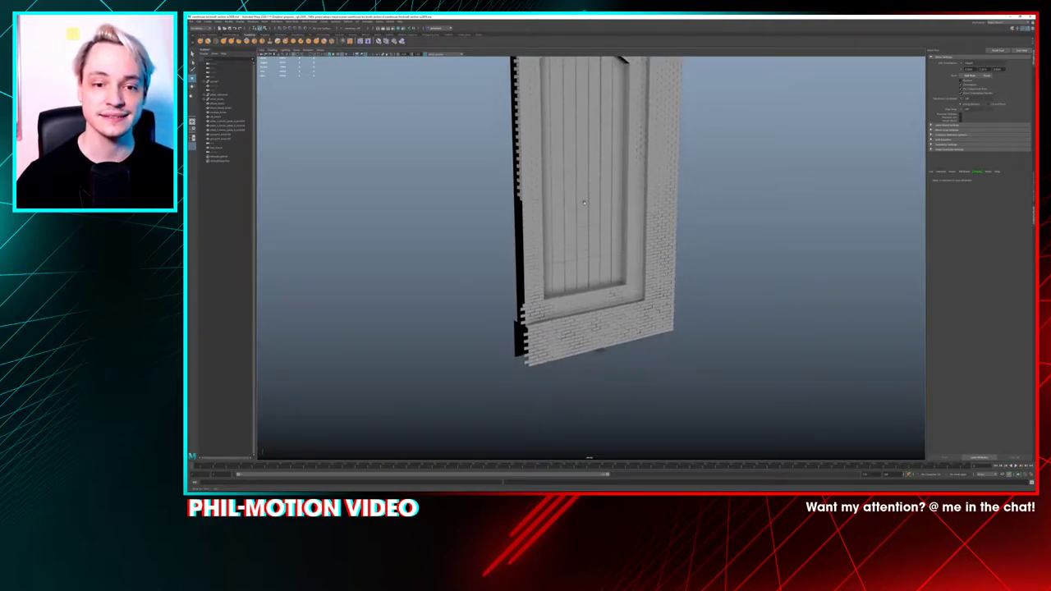
scroll(522, 228, up, 2)
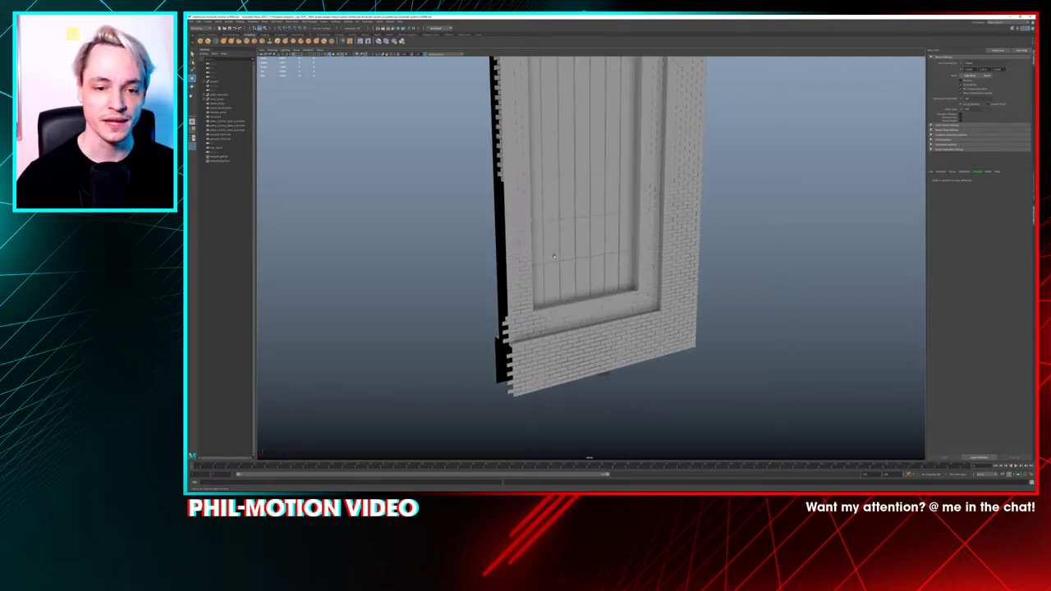
alt+drag(534, 240, 550, 248)
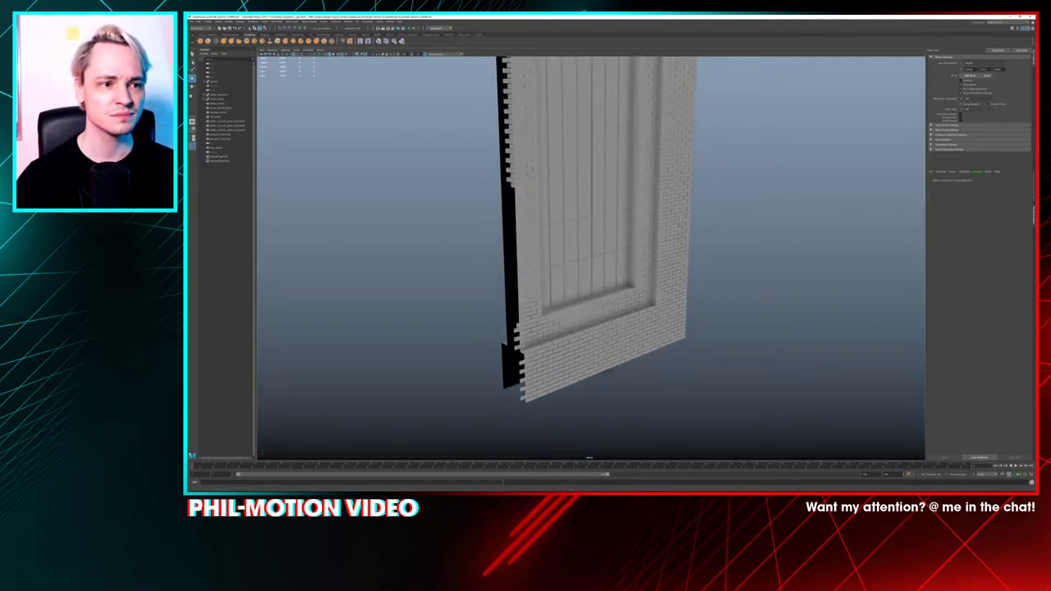
Open the baking version of the warehouse brick wall scene file without saving changes to the current scene
click(224, 29)
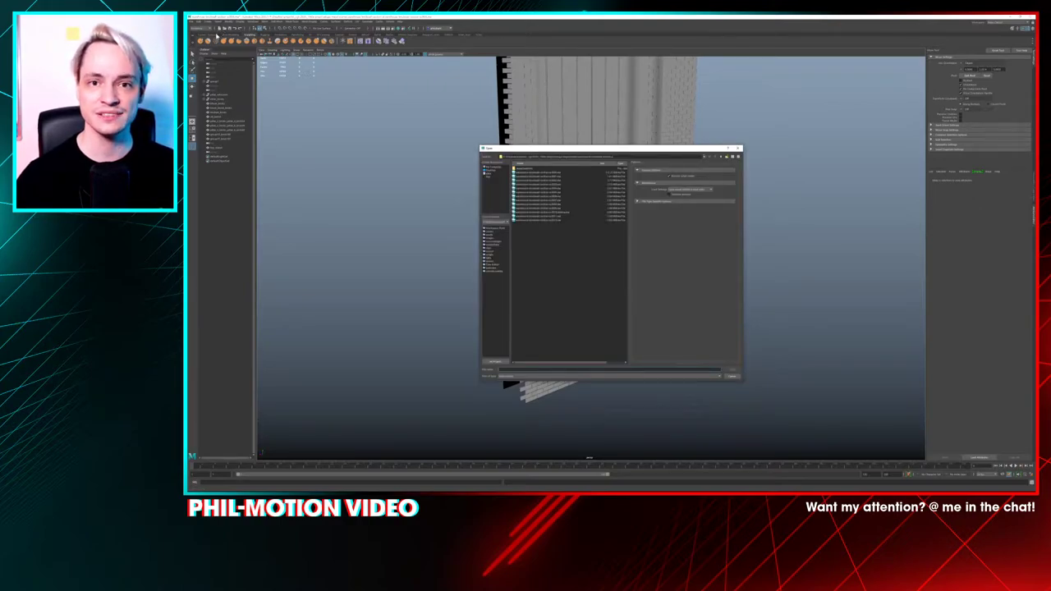
double_click(572, 218)
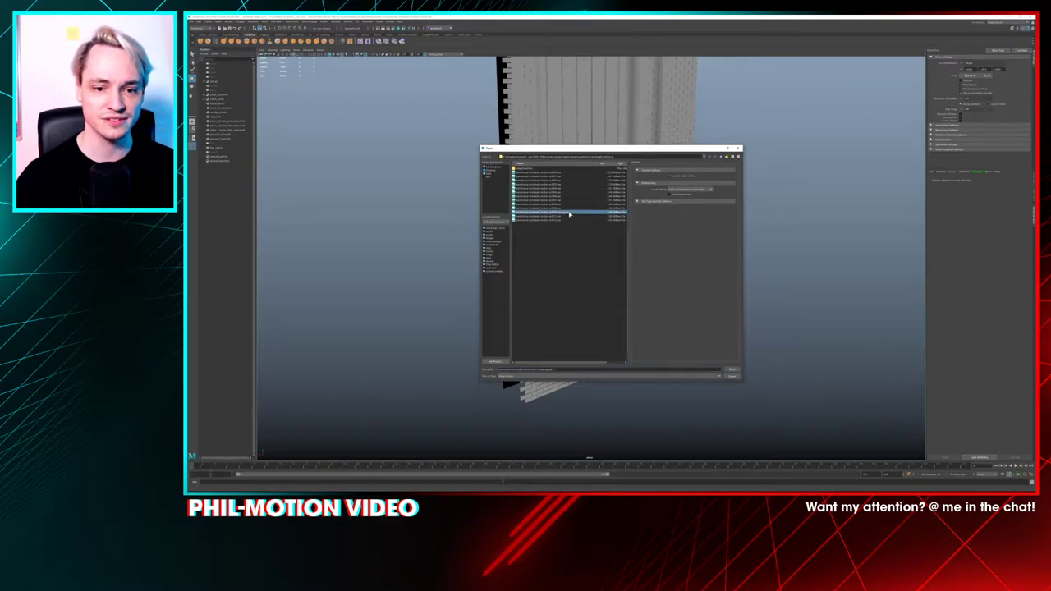
click(612, 259)
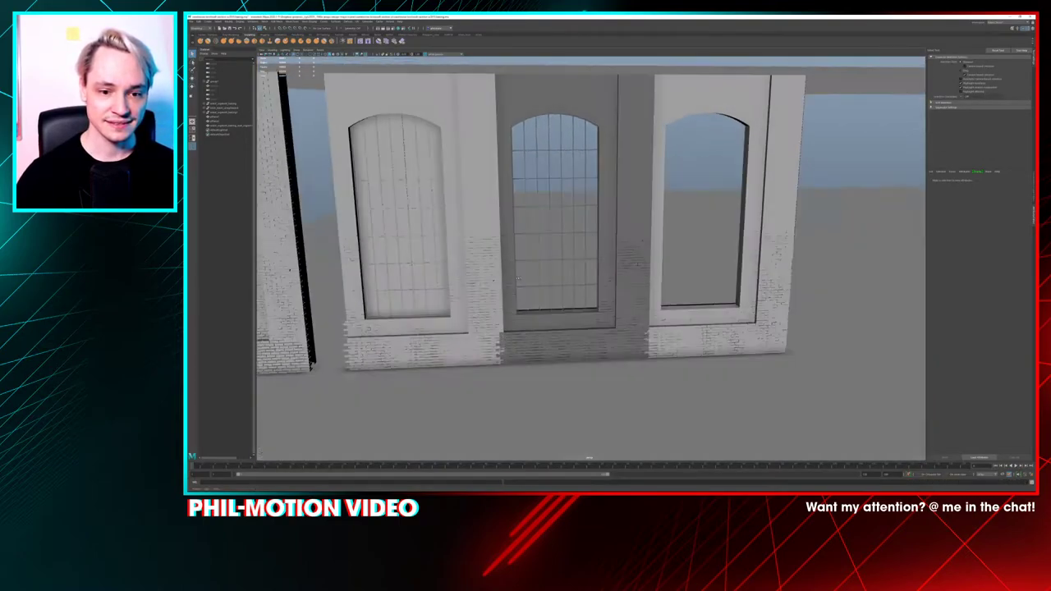
Select the middle window wall segment and examine the modeled brickwork on its lower part beside the neighbouring segments
alt+drag(518, 279, 507, 271)
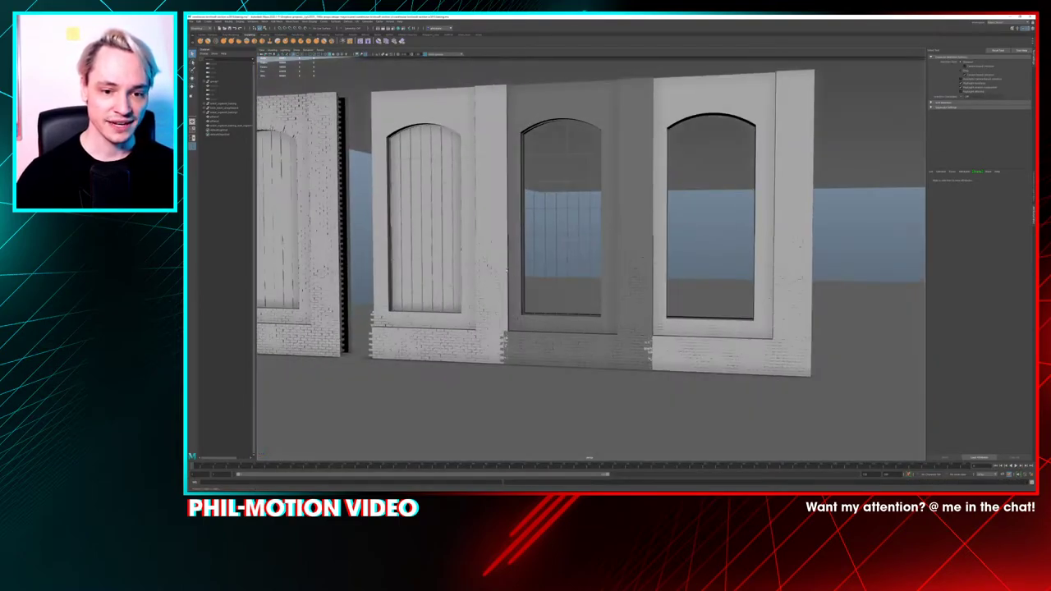
scroll(559, 367, up, 6)
click(476, 245)
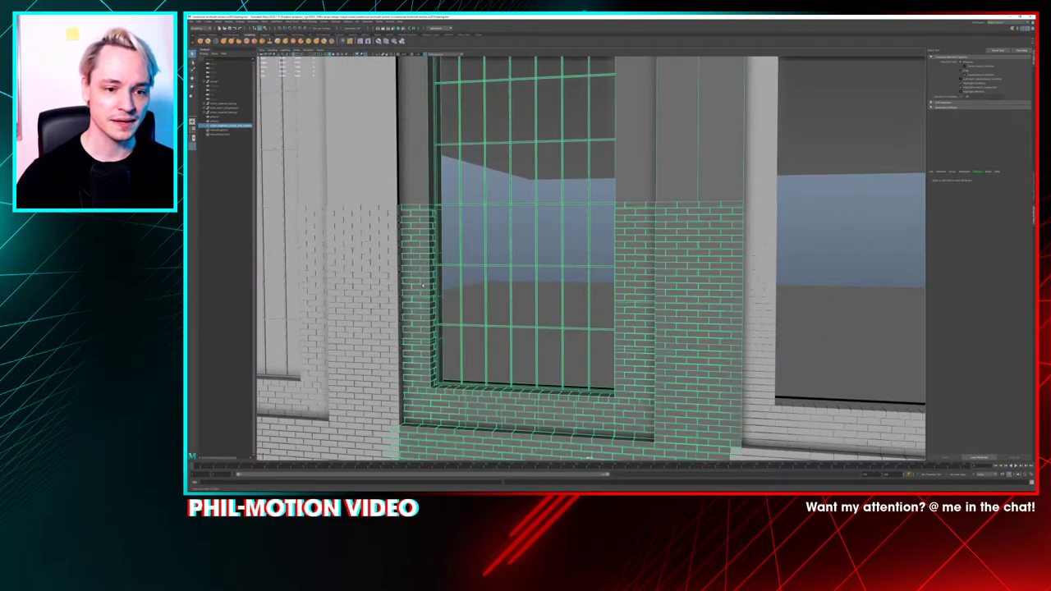
alt+middle_drag(476, 246, 522, 172)
scroll(501, 205, down, 2)
alt+drag(485, 220, 509, 226)
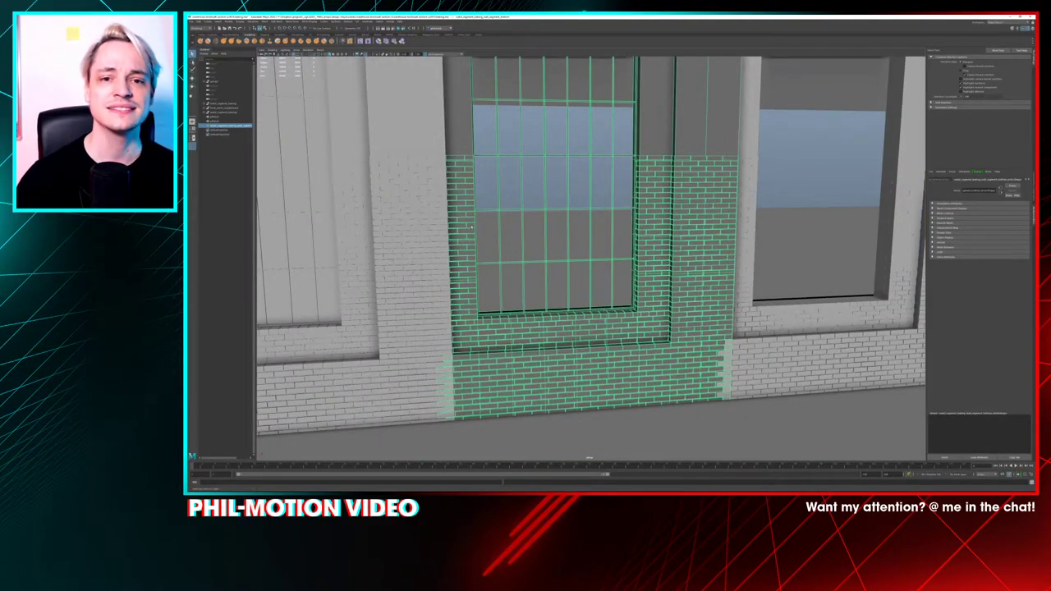
Examine the selected segment's smooth upper arch and the bricks around its lower ledge, corners and joint with the adjacent segment
alt+middle_drag(517, 167, 488, 412)
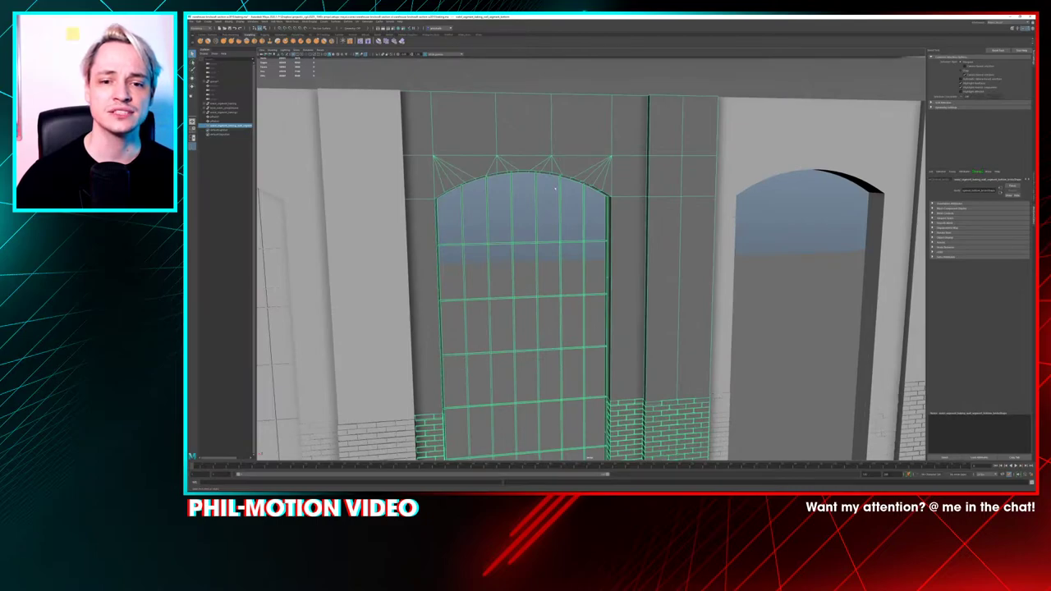
alt+drag(505, 281, 539, 273)
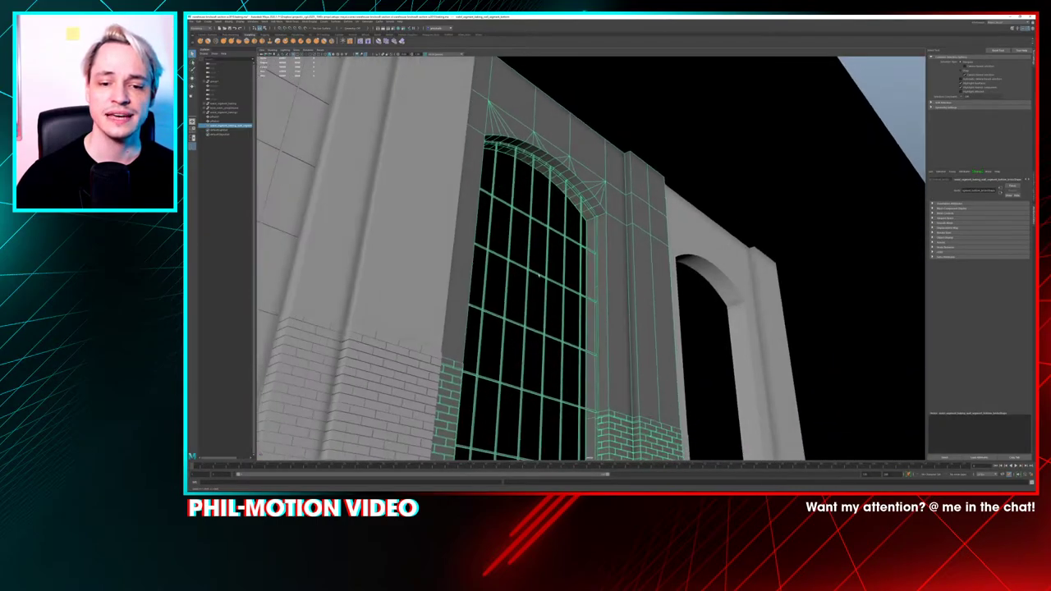
alt+middle_drag(596, 329, 594, 265)
alt+drag(594, 264, 527, 235)
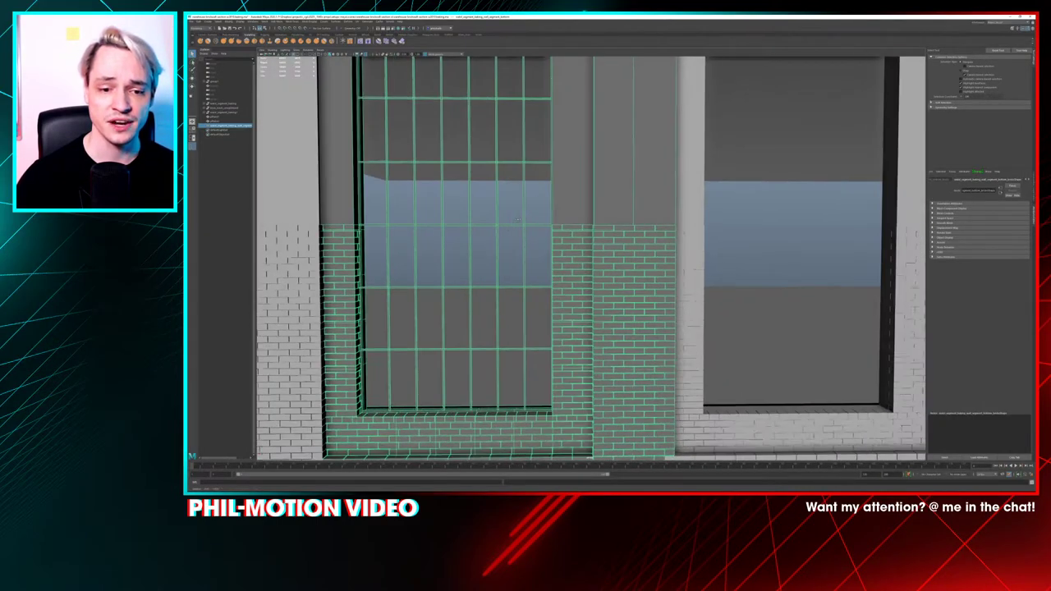
alt+middle_drag(527, 236, 594, 157)
alt+drag(594, 158, 535, 236)
alt+middle_drag(564, 336, 642, 202)
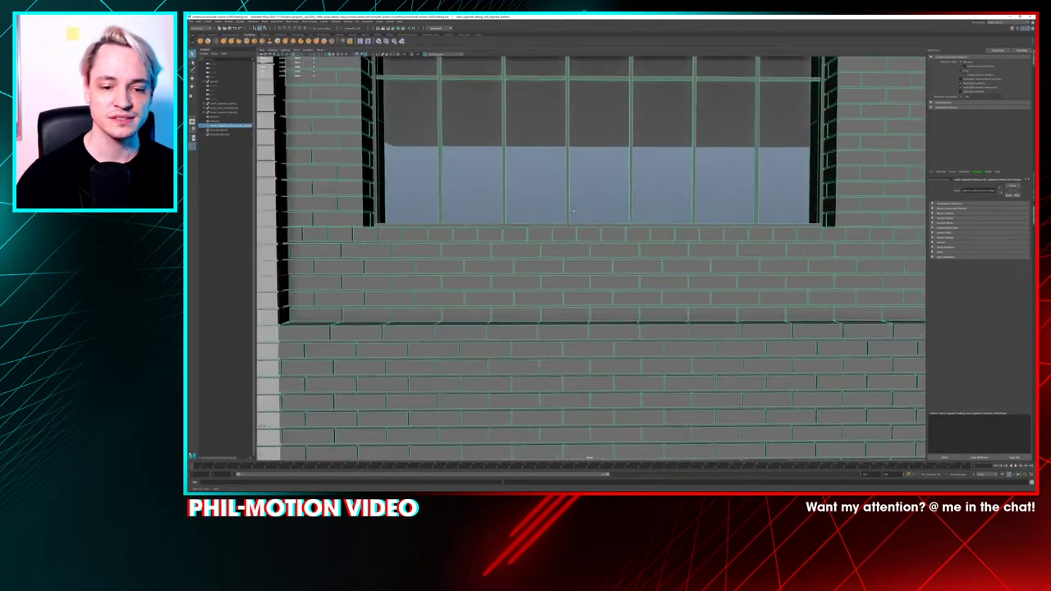
alt+drag(555, 264, 608, 287)
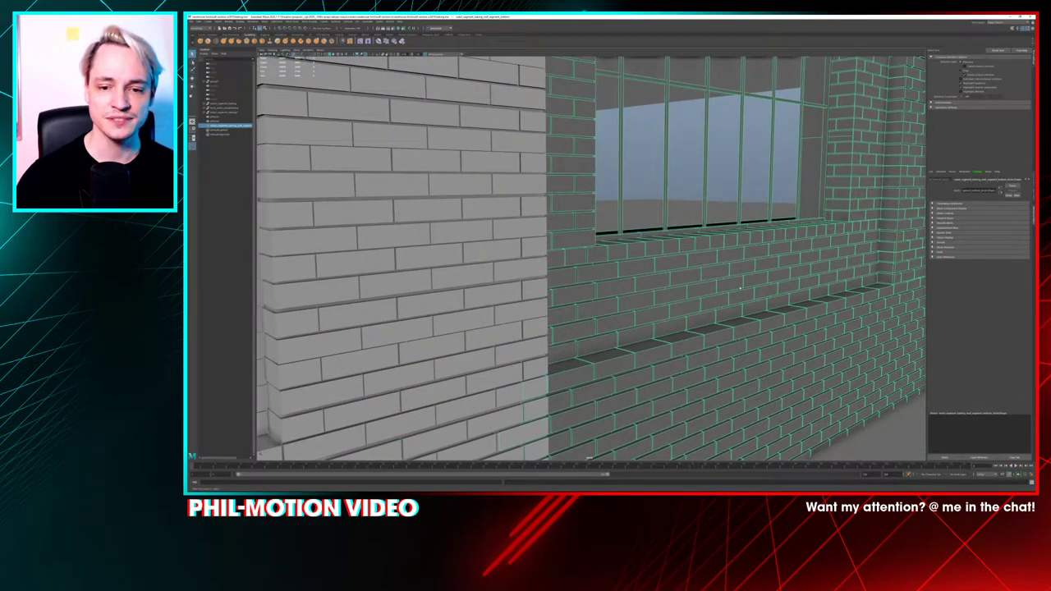
alt+drag(740, 288, 562, 129)
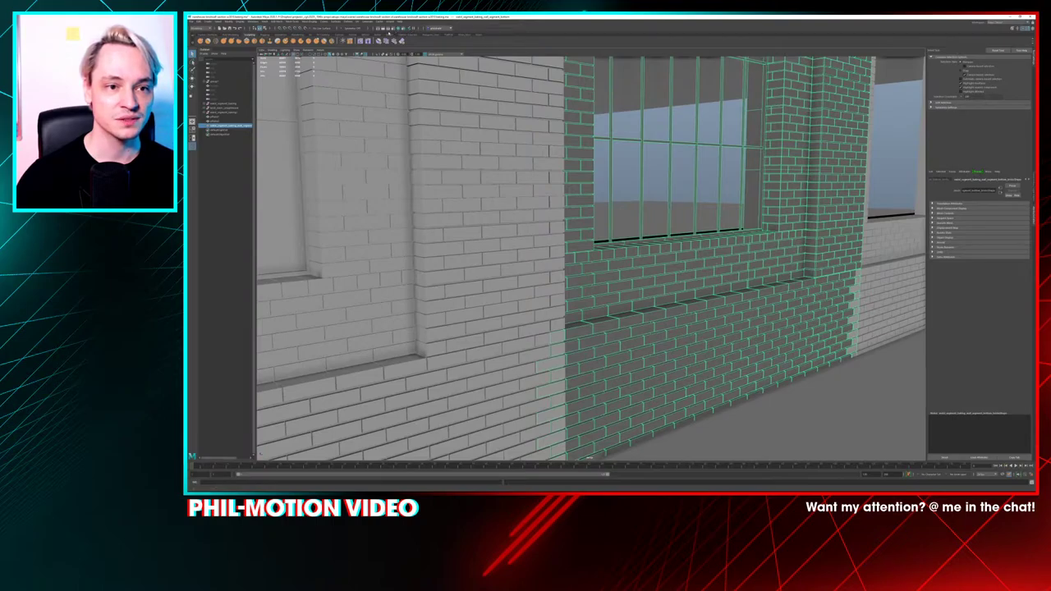
Inspect the selected wall segment's UV layout in the UV Editor, turn off the checker map display and close the editor
click(358, 21)
click(367, 33)
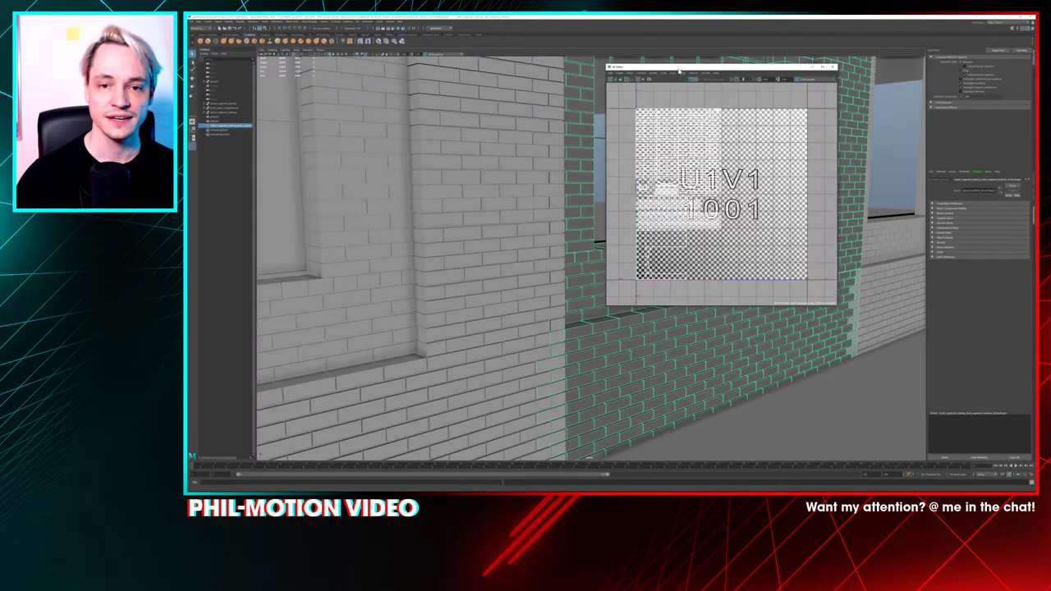
drag(681, 73, 514, 92)
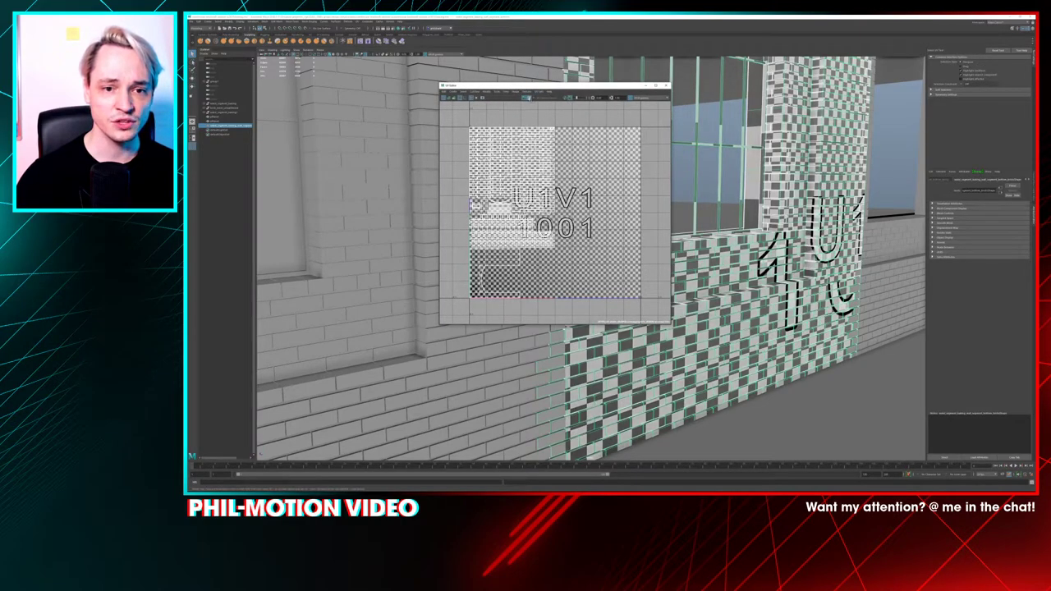
click(567, 99)
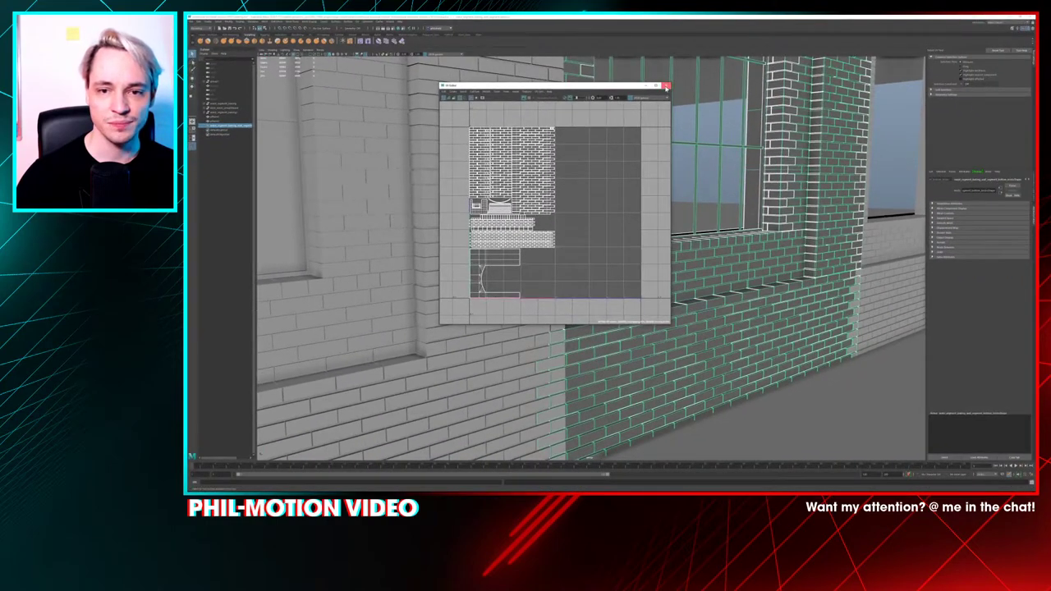
click(666, 86)
scroll(574, 197, down, 2)
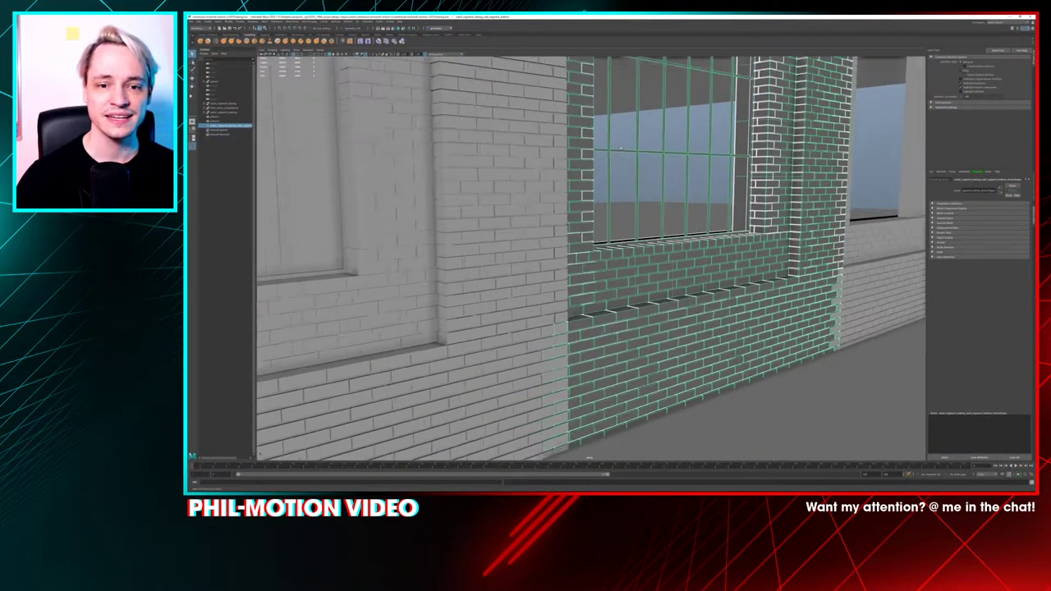
Open the partly textured brick wall section scene and bring the brickwork beside its arched window into view
click(227, 29)
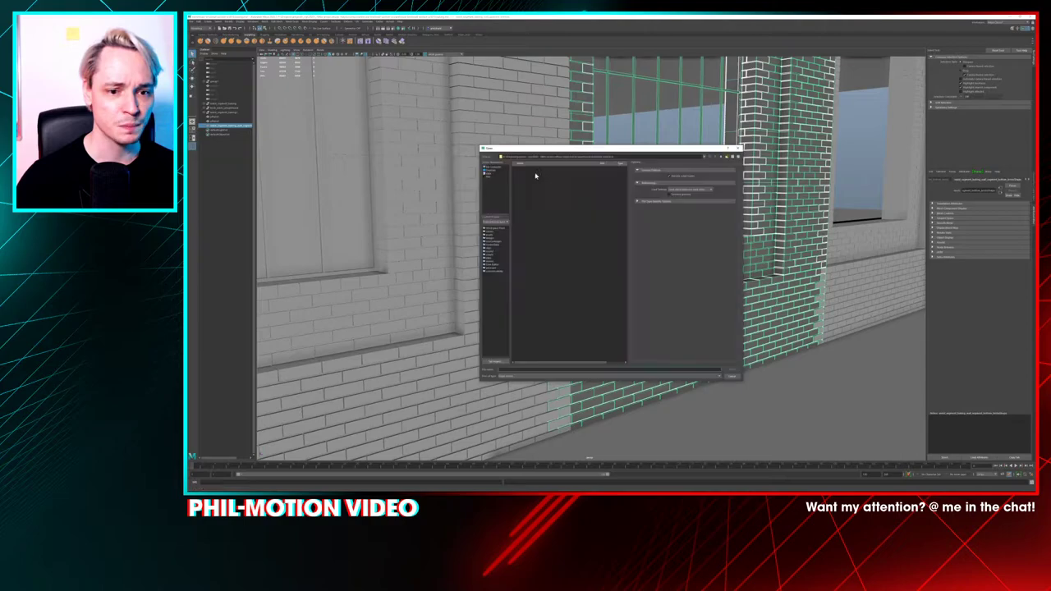
double_click(563, 218)
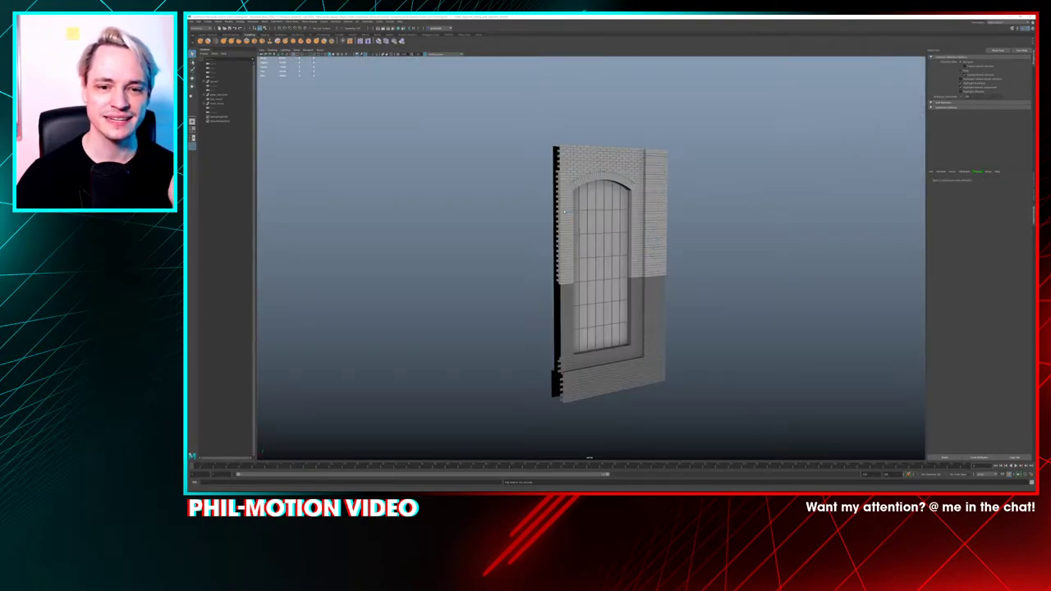
scroll(605, 364, up, 12)
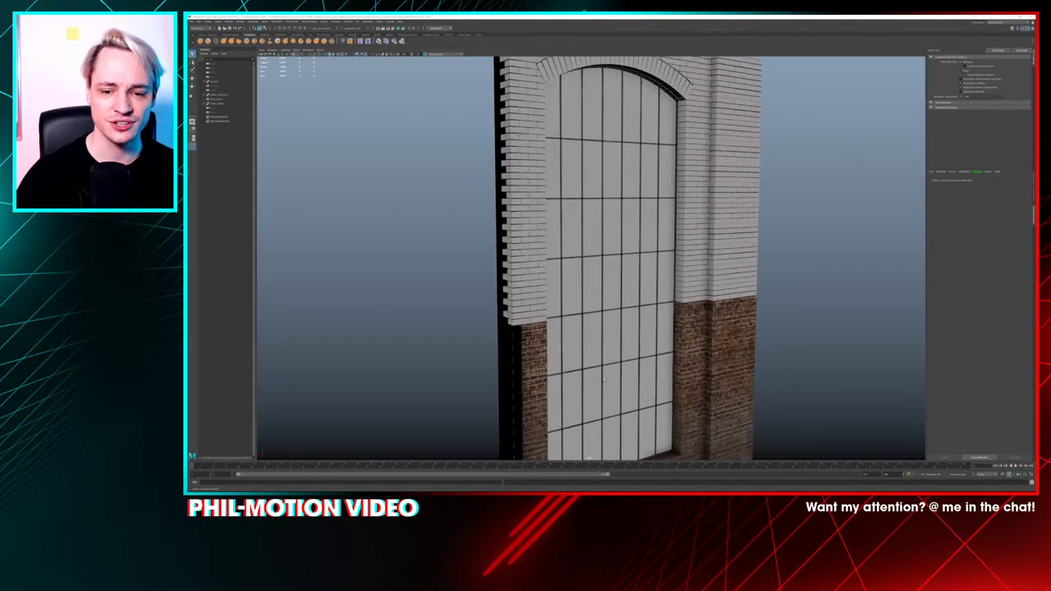
alt+middle_drag(513, 359, 573, 228)
Examine the photo-textured bricks and mortar on the narrow wall strip beside the window up close
scroll(507, 257, up, 10)
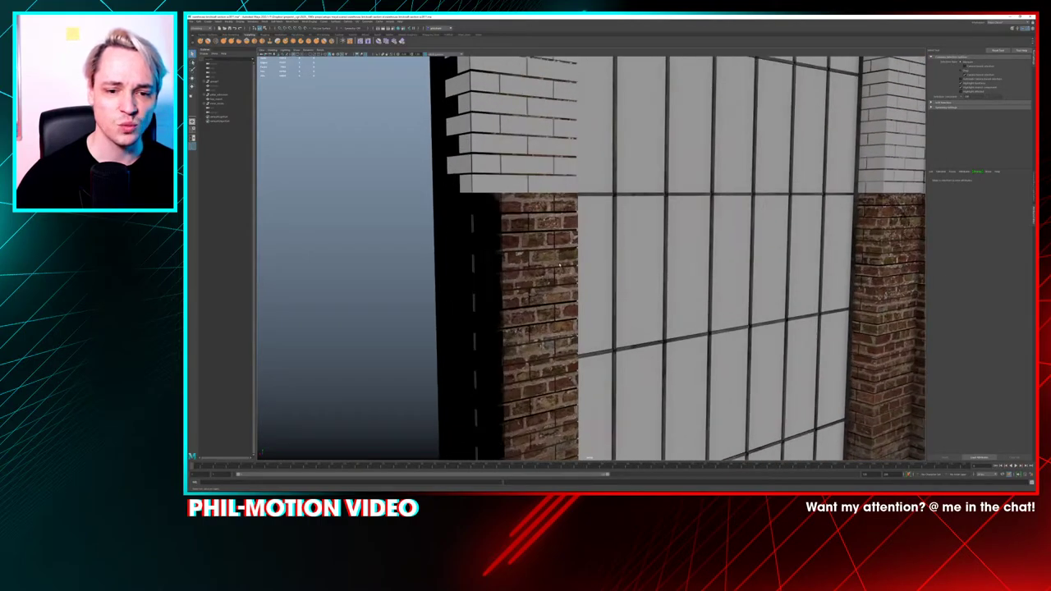
scroll(507, 257, up, 4)
alt+middle_drag(420, 247, 510, 255)
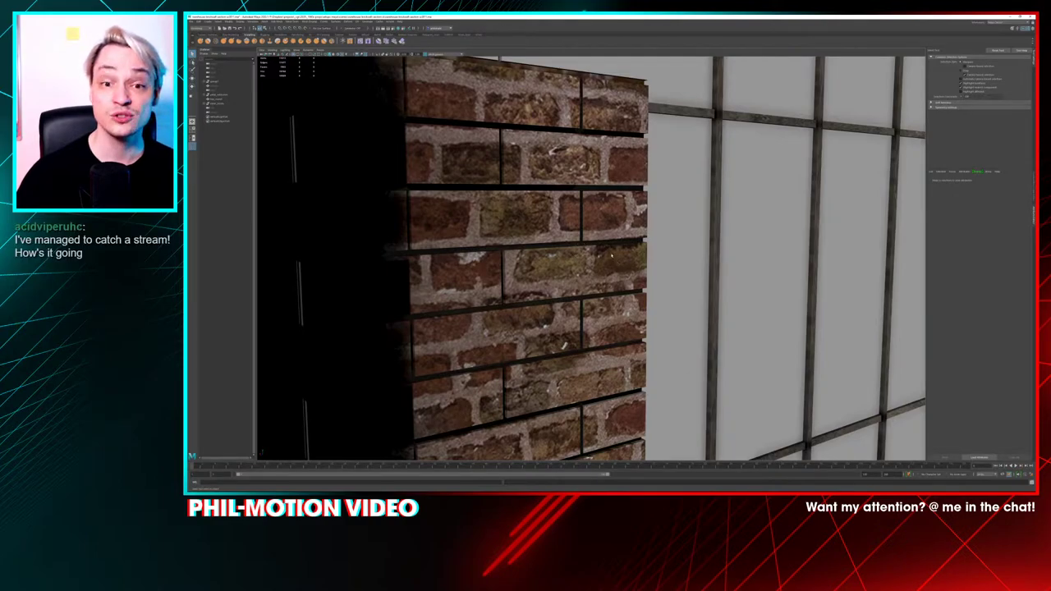
scroll(610, 255, down, 5)
scroll(466, 226, up, 6)
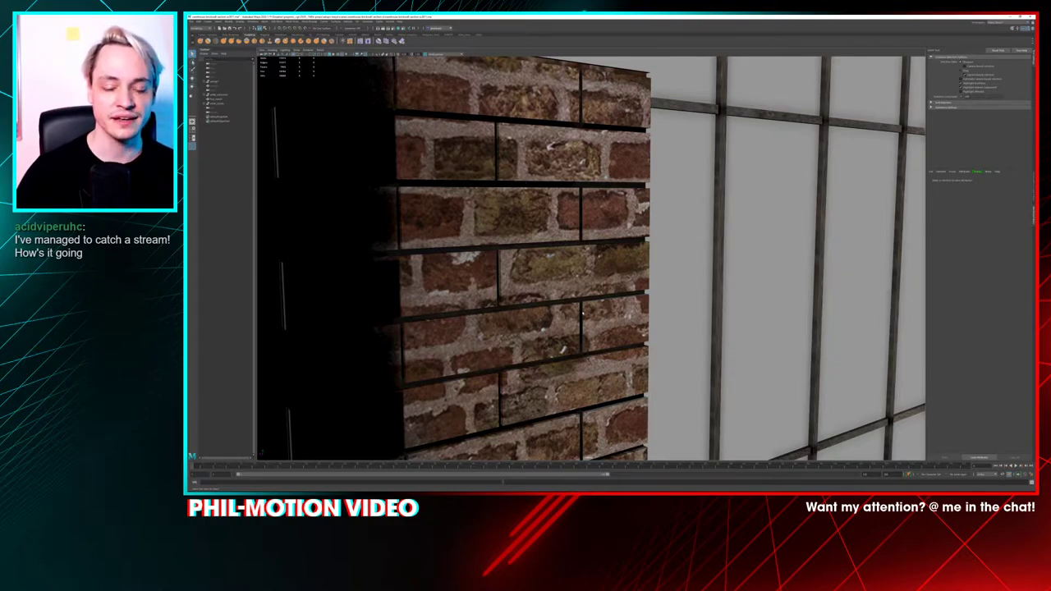
alt+middle_drag(623, 447, 657, 331)
scroll(657, 332, down, 3)
alt+drag(595, 208, 607, 283)
scroll(596, 317, up, 6)
scroll(562, 270, down, 4)
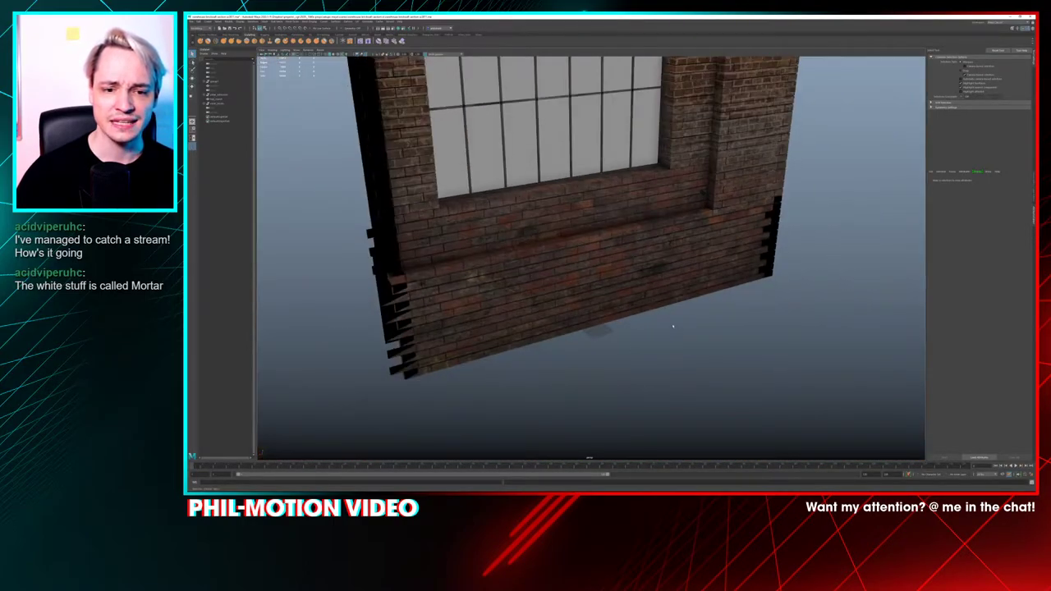
Examine the textured lower wall from the front and side, including the interlocking brick ends at the segment's edge
alt+drag(673, 326, 654, 316)
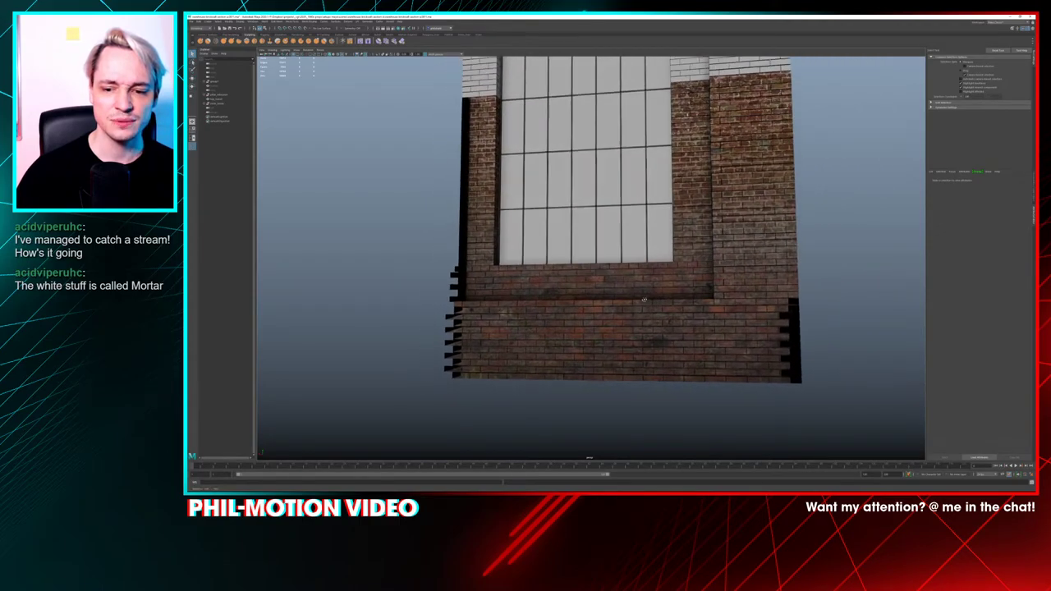
alt+drag(617, 303, 588, 284)
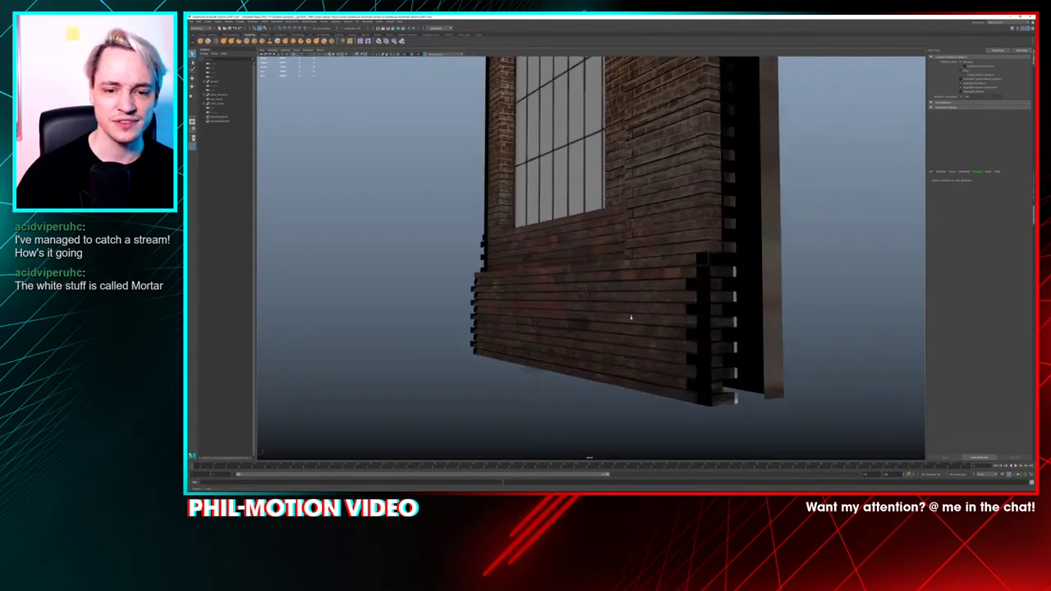
alt+drag(630, 317, 563, 312)
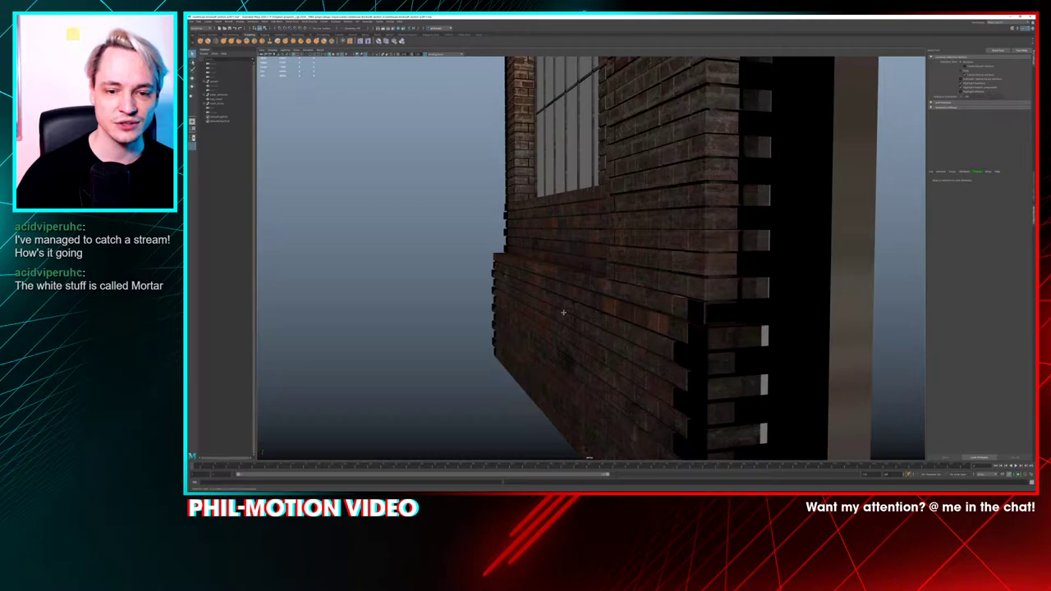
alt+middle_drag(563, 312, 583, 262)
alt+right_drag(583, 263, 637, 193)
alt+middle_drag(638, 192, 605, 224)
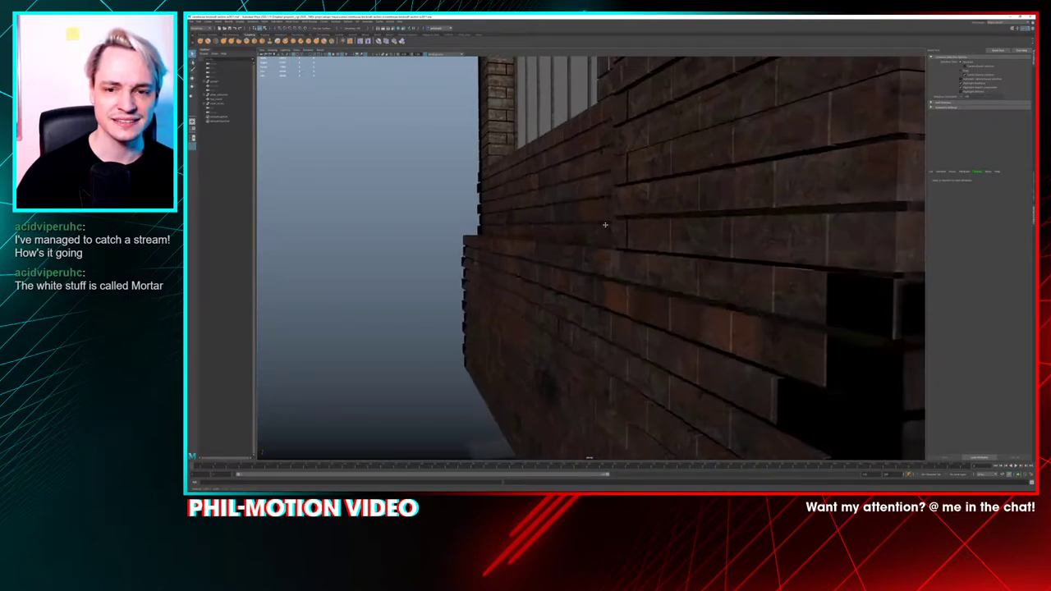
alt+drag(605, 224, 588, 250)
Select the window ledge bricks, replace that selection with the inner pillar bricks, and examine how the texture wraps around their corners
click(588, 251)
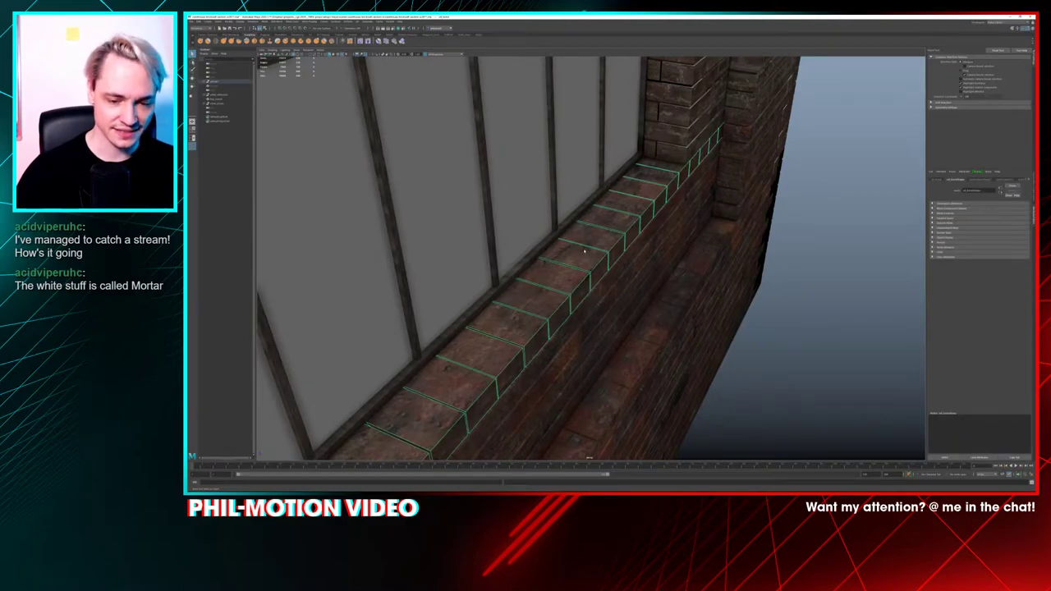
alt+right_drag(583, 238, 666, 309)
alt+drag(667, 310, 577, 240)
click(599, 219)
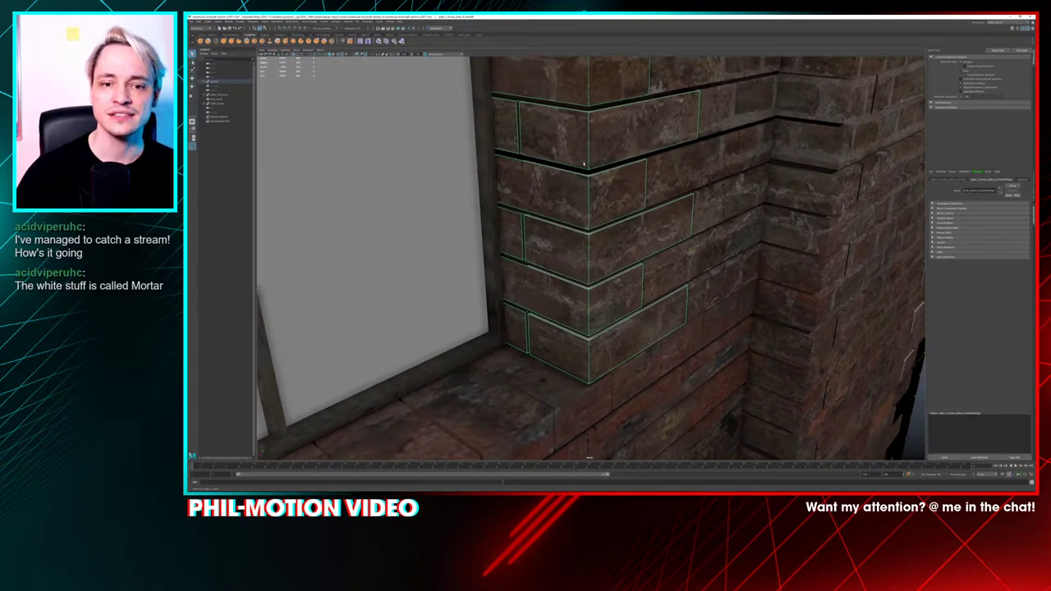
alt+right_drag(575, 123, 615, 205)
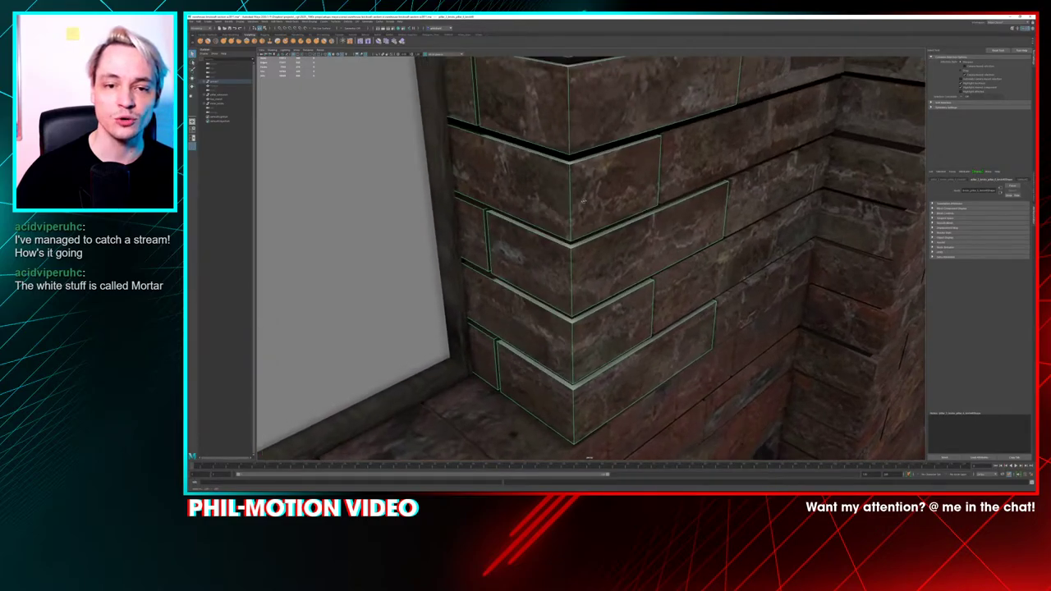
alt+drag(616, 205, 583, 198)
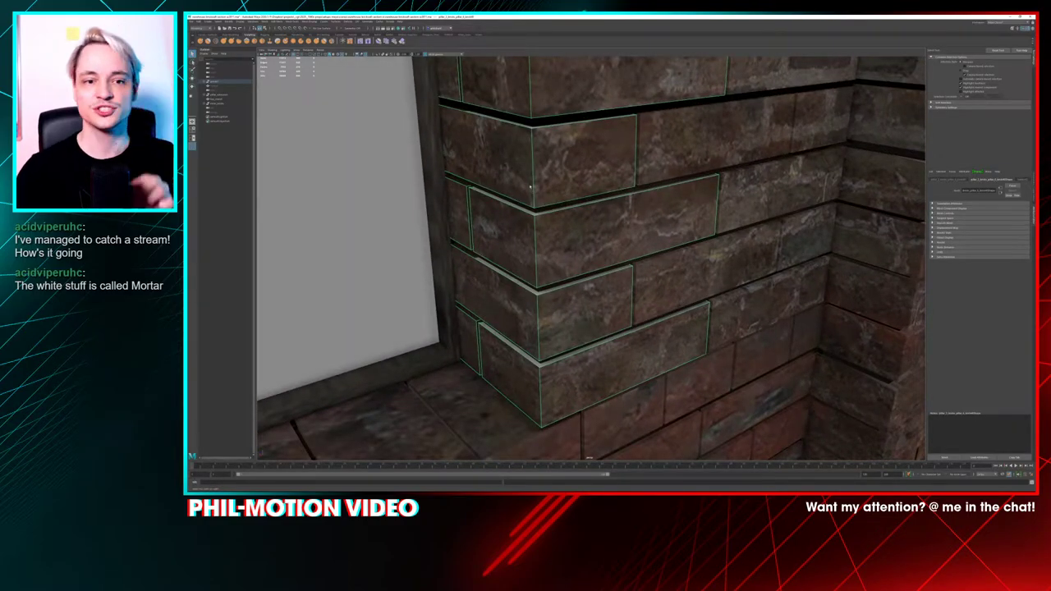
scroll(543, 205, down, 3)
scroll(485, 312, down, 1)
scroll(485, 313, down, 3)
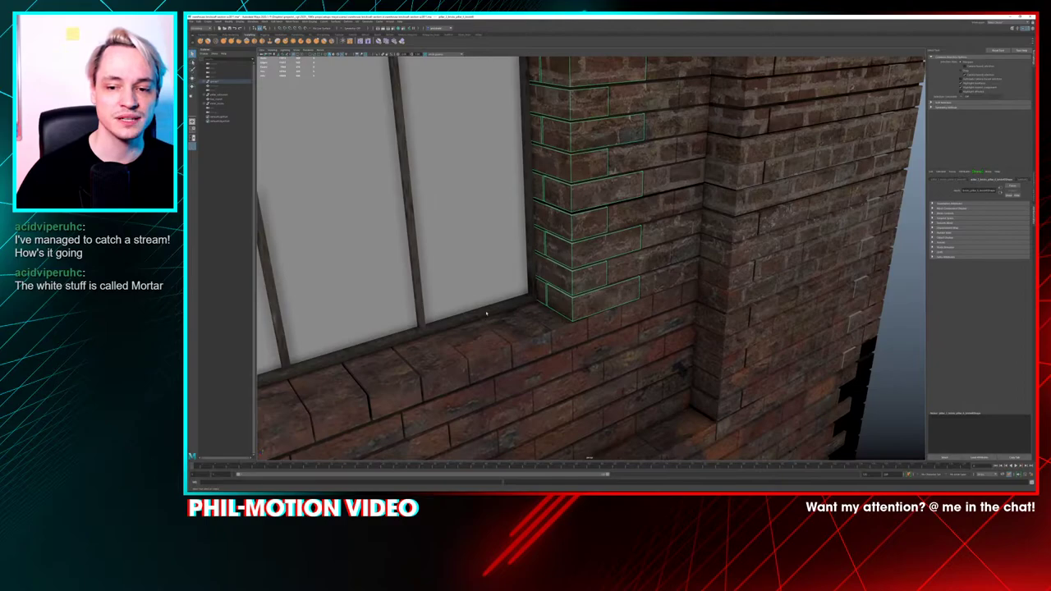
scroll(592, 281, down, 3)
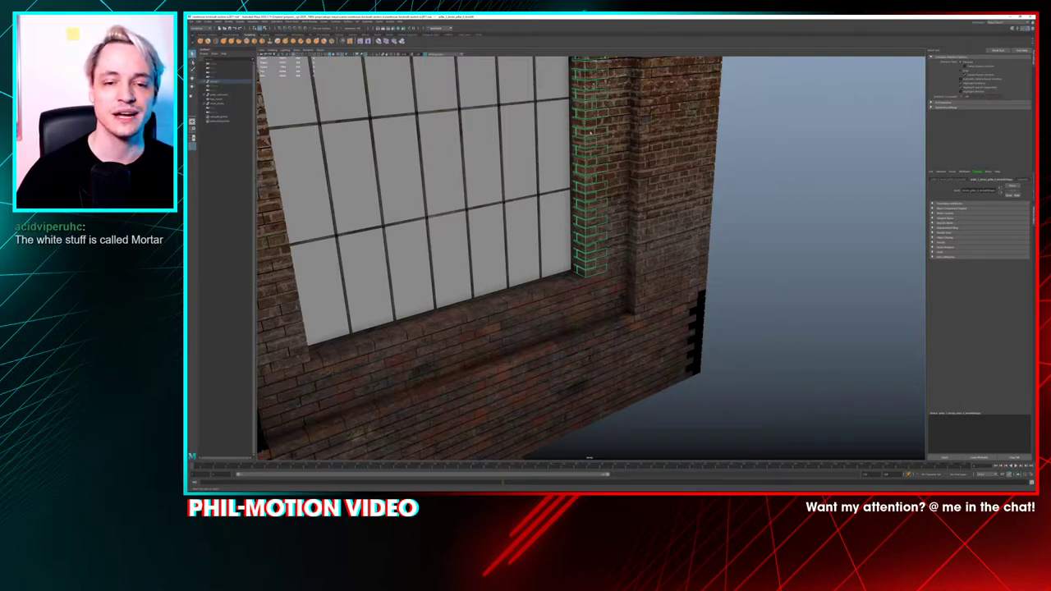
alt+drag(596, 130, 416, 168)
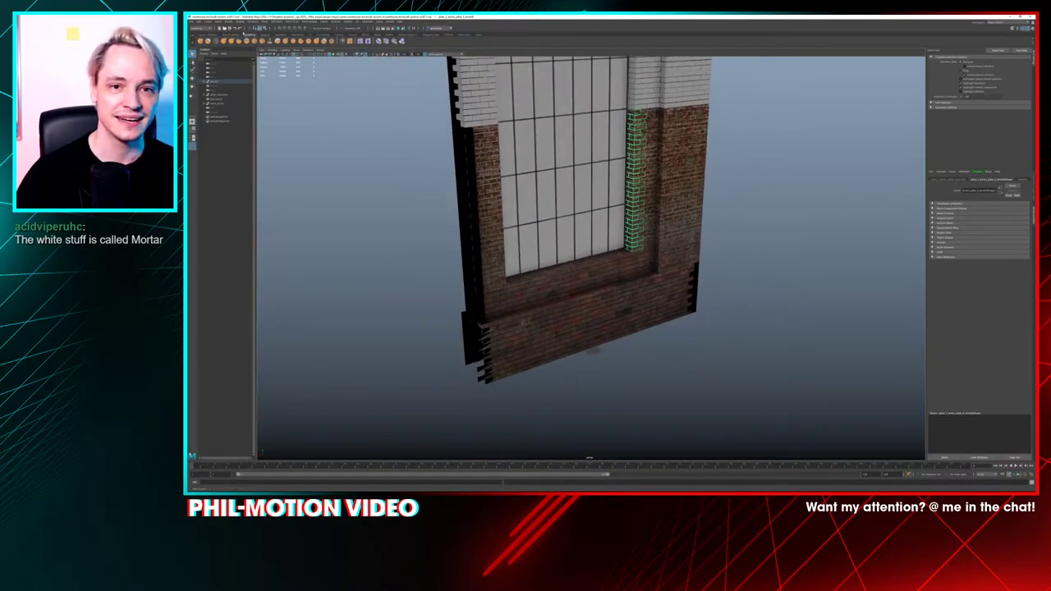
Open another version of the textured wall section scene without saving changes, and select its window ledge bricks
click(224, 29)
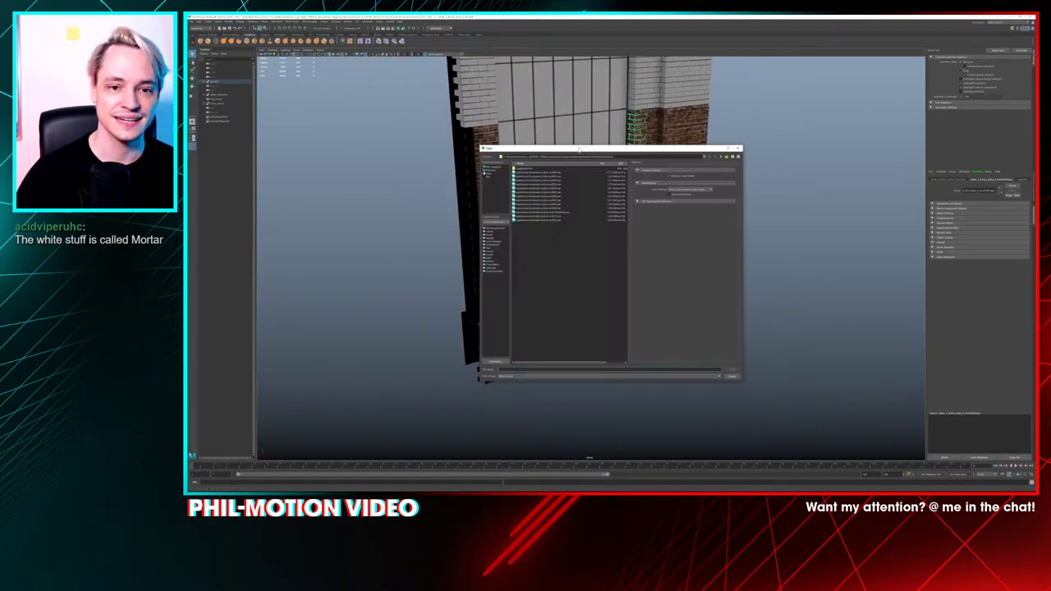
double_click(557, 220)
click(611, 259)
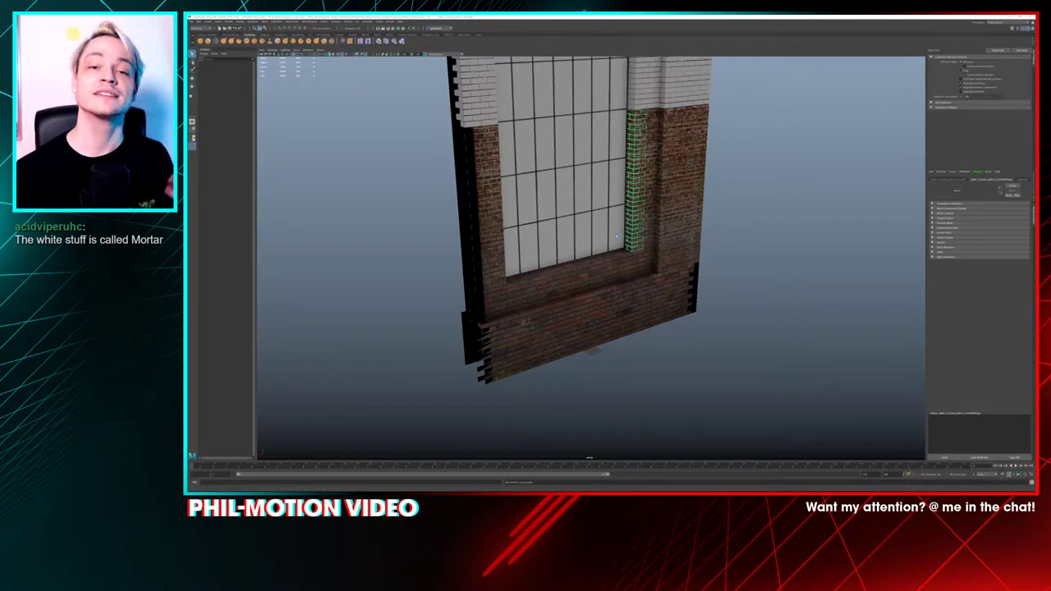
key(ctrl+z)
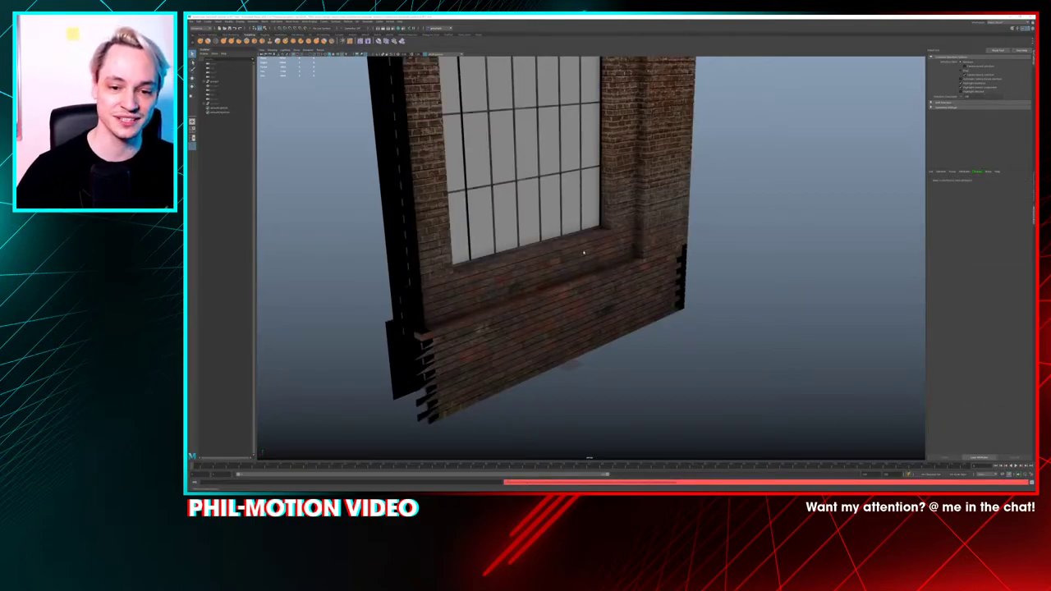
scroll(584, 253, up, 2)
click(587, 248)
click(525, 252)
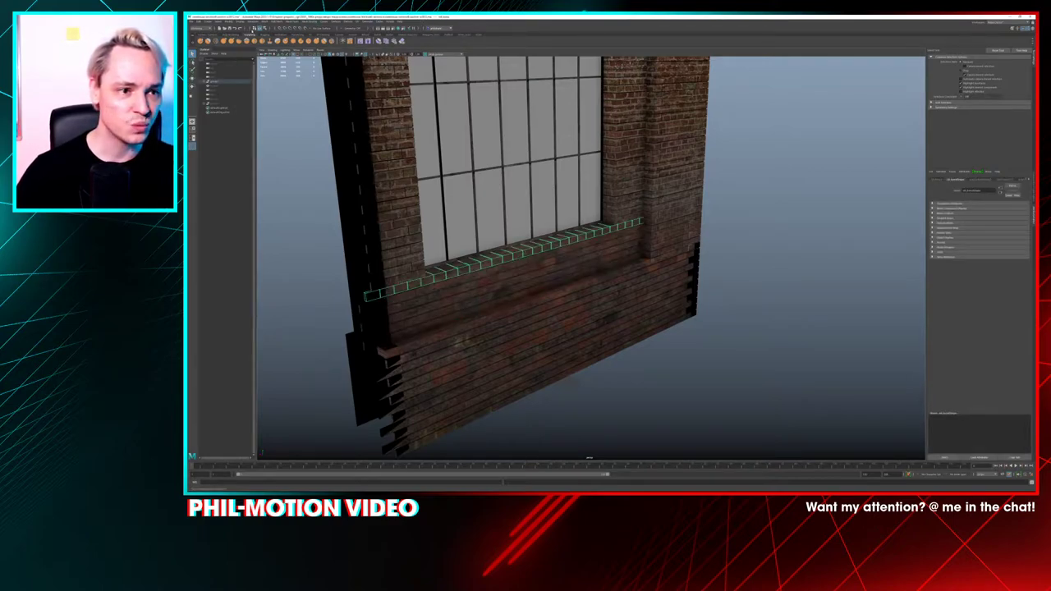
Check the scene folder in File Explorer and open the wall section version without modeled bricks, discarding changes to the current scene
click(224, 29)
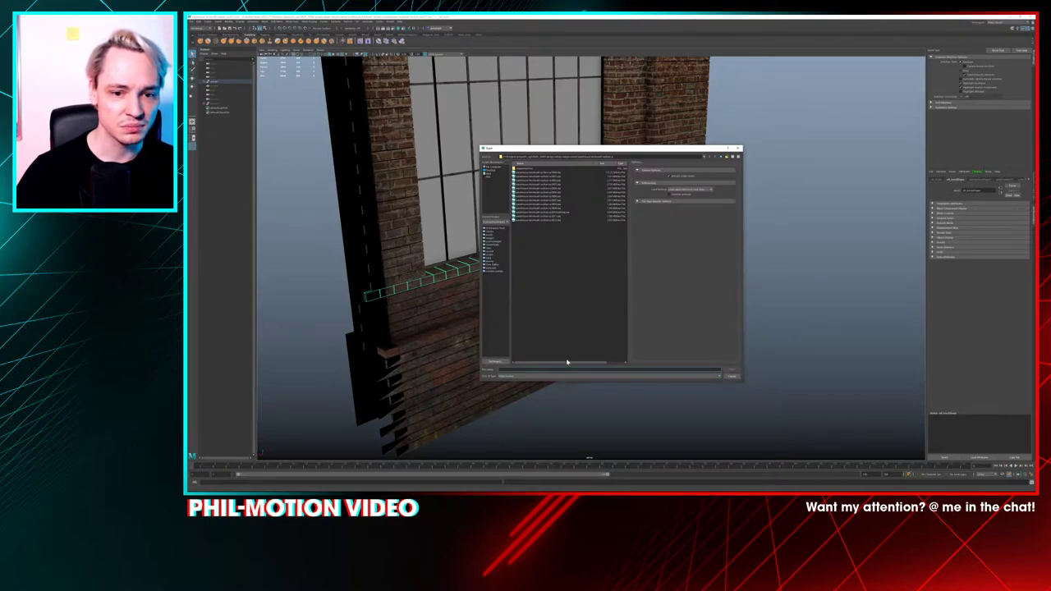
key(Return)
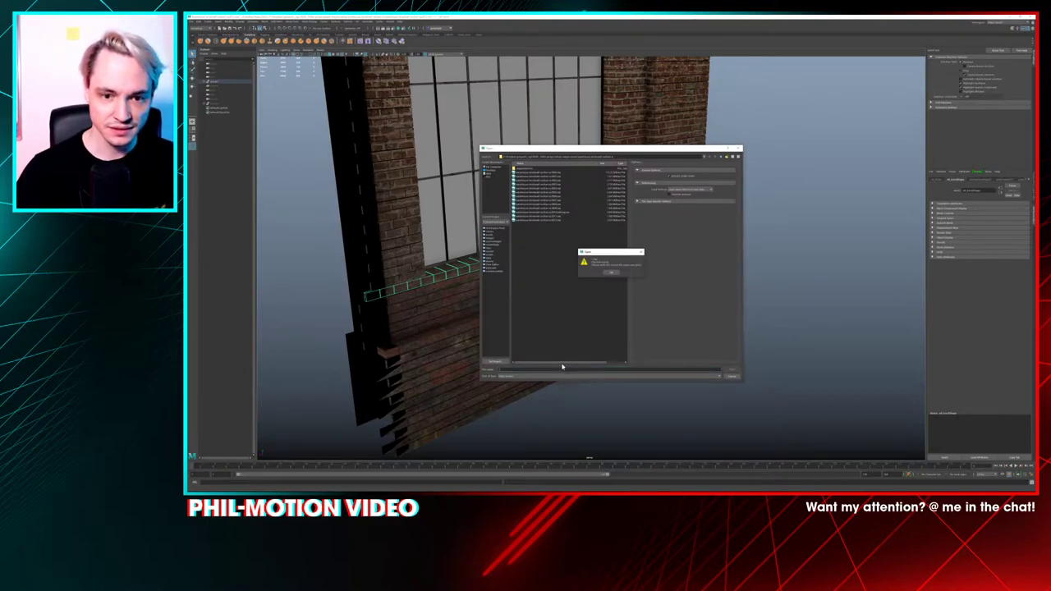
key(Return)
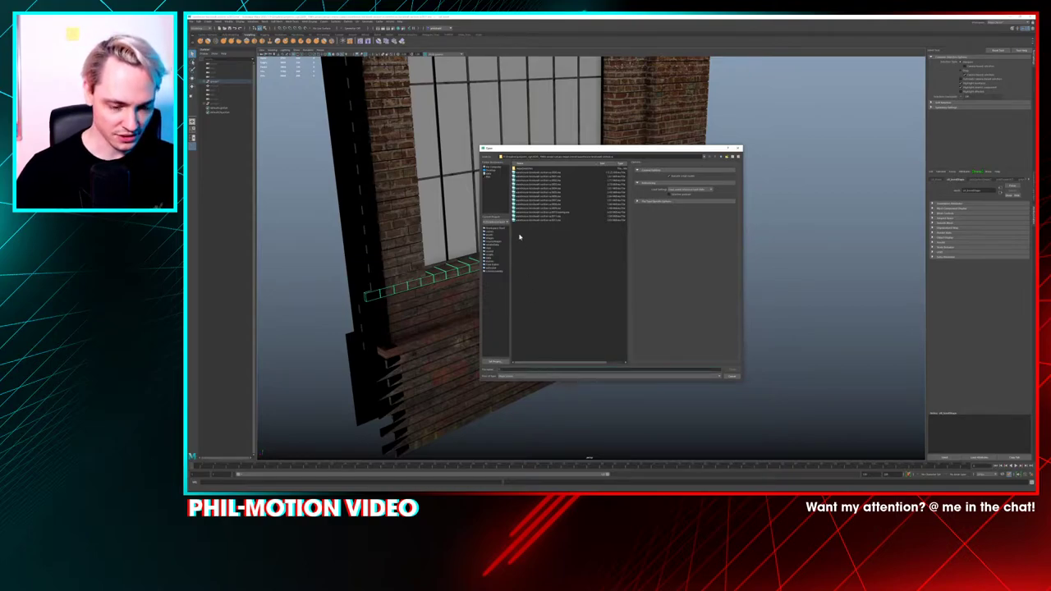
click(621, 157)
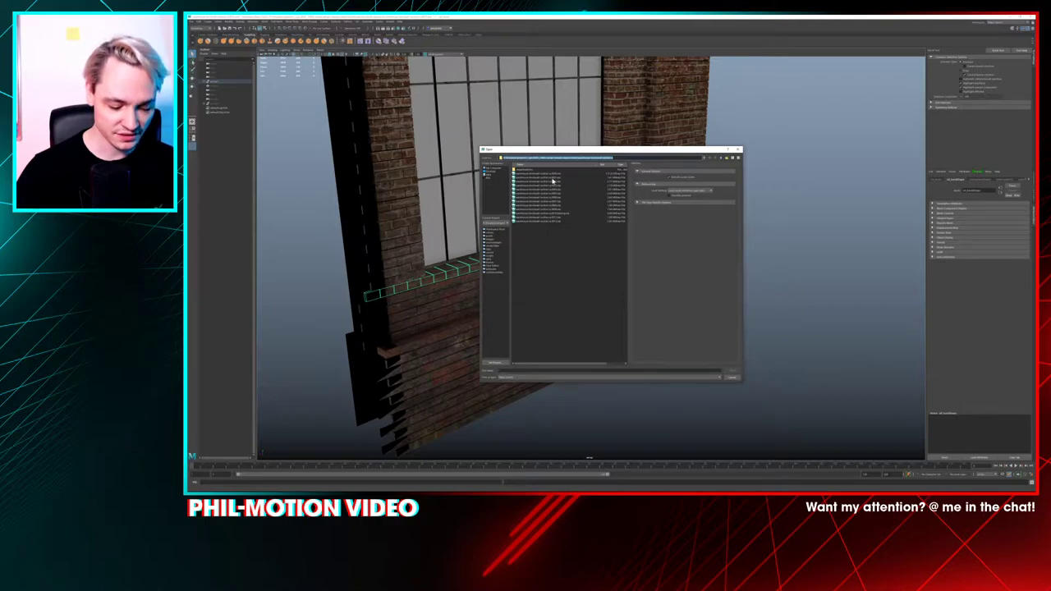
key(super+e)
drag(582, 87, 1036, 128)
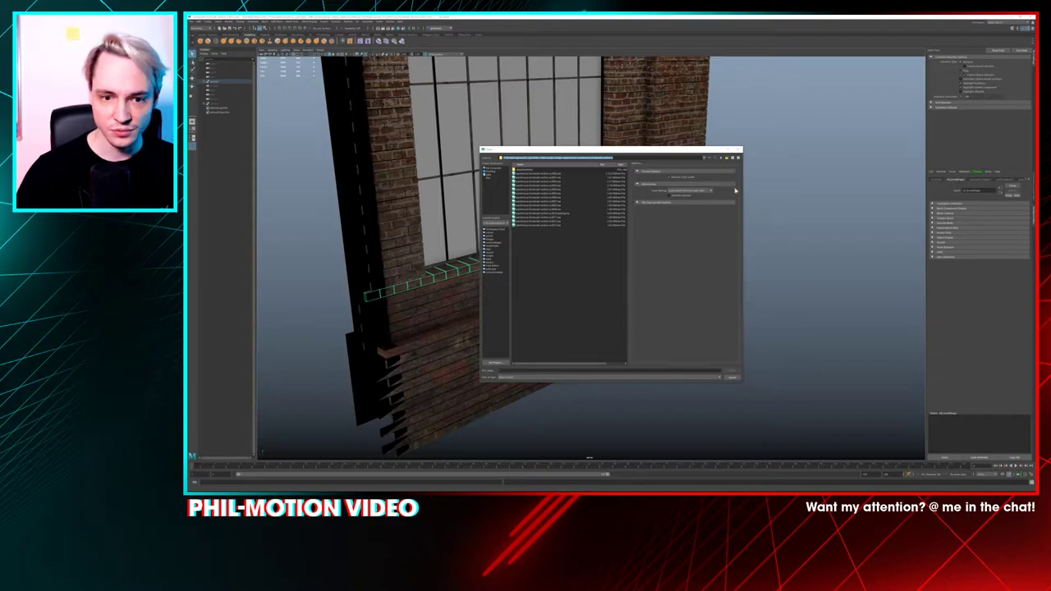
double_click(540, 229)
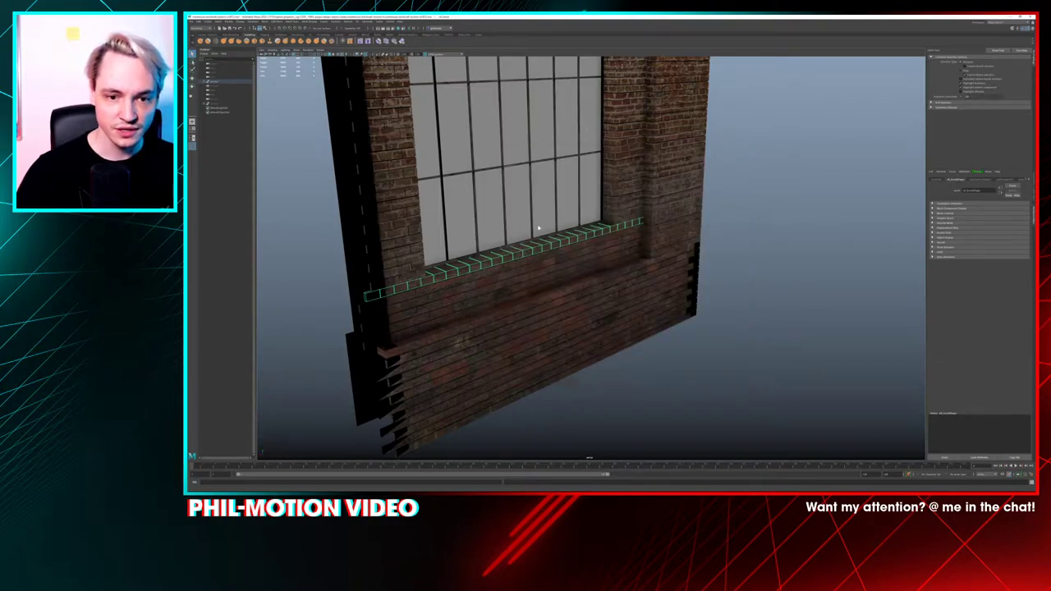
click(611, 258)
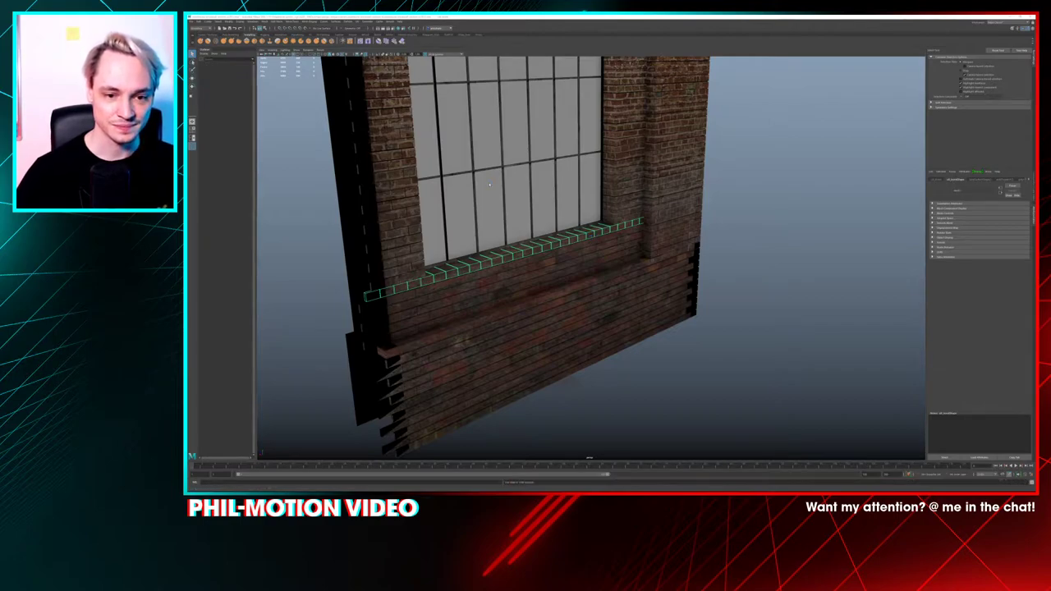
Examine the untextured wall section's smooth surfaces, recessed window panel and base from an angle
scroll(656, 236, up, 2)
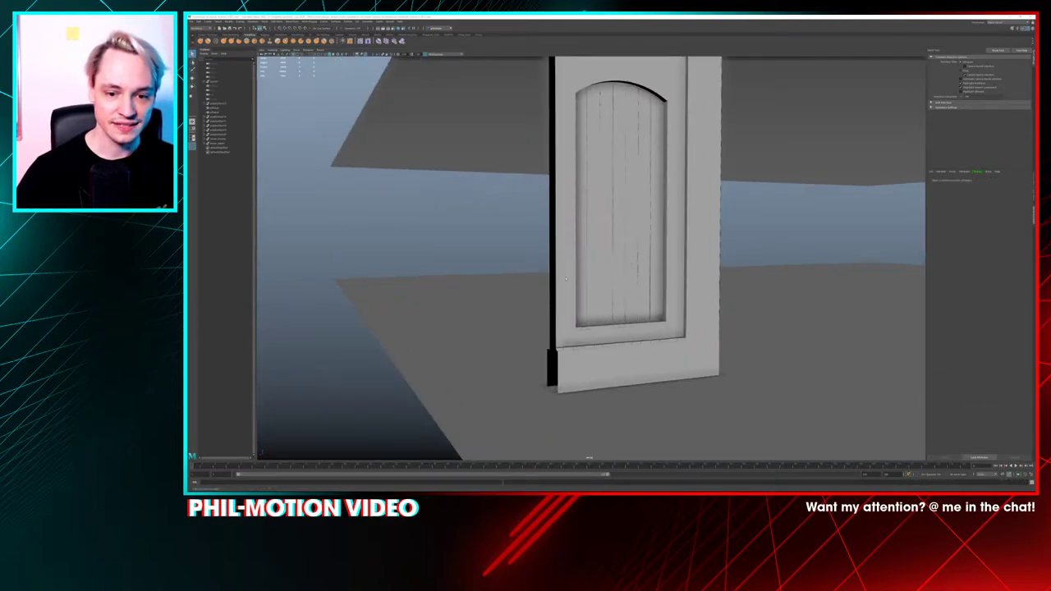
scroll(566, 279, up, 3)
alt+drag(565, 279, 623, 285)
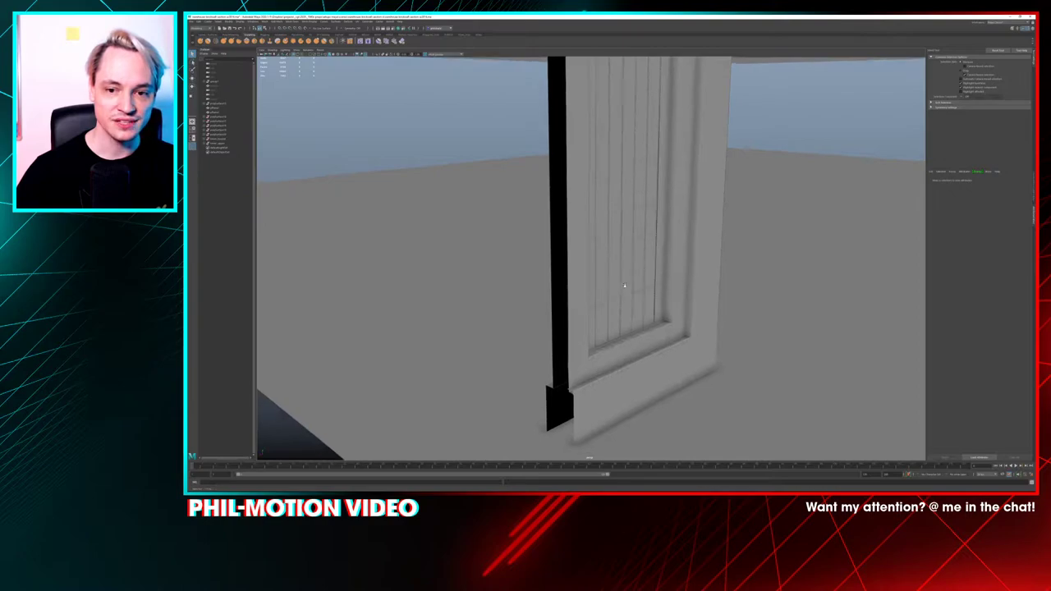
Select the wall section mesh and examine both brick ledges close up in wireframe display
scroll(624, 286, down, 2)
click(685, 238)
scroll(685, 238, down, 2)
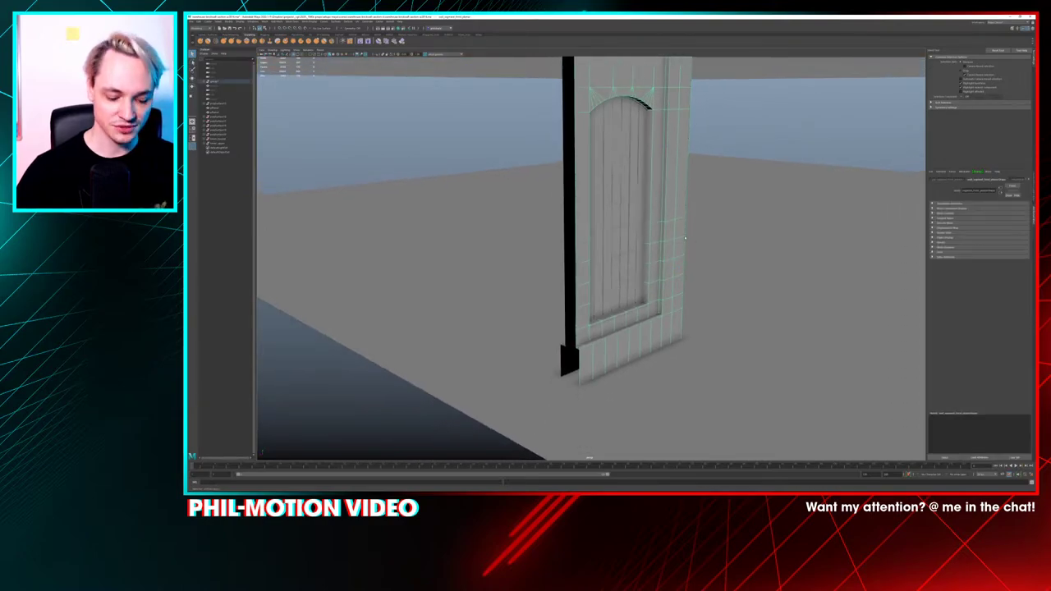
key(4)
alt+drag(684, 238, 633, 275)
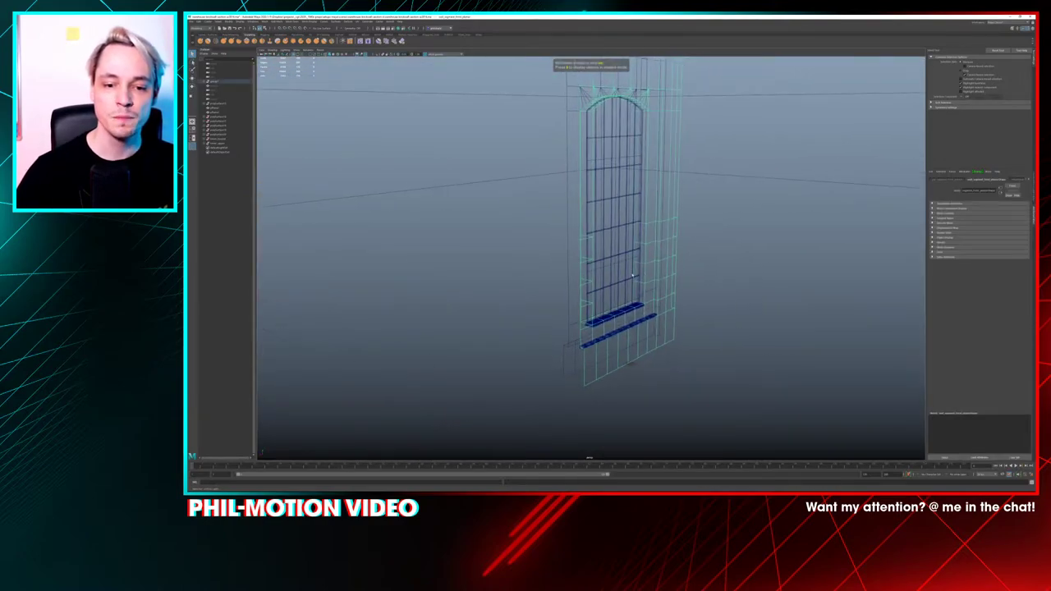
alt+right_drag(632, 275, 671, 343)
alt+middle_drag(671, 343, 615, 242)
alt+right_drag(615, 242, 714, 421)
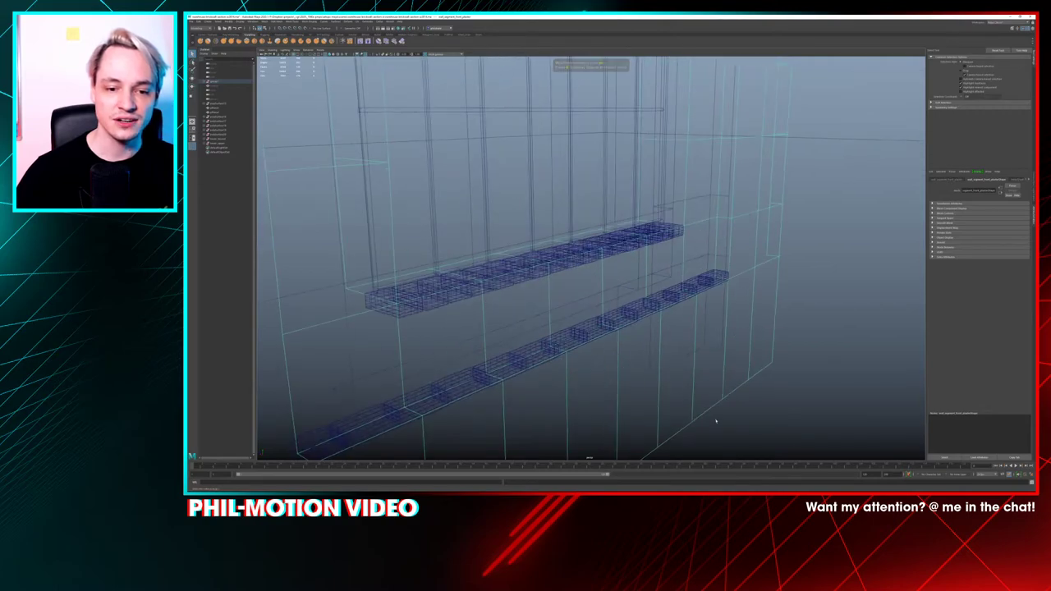
Select a window ledge brick, return to shaded display, and examine how both brick rows protrude from the wall
click(520, 288)
click(513, 282)
key(5)
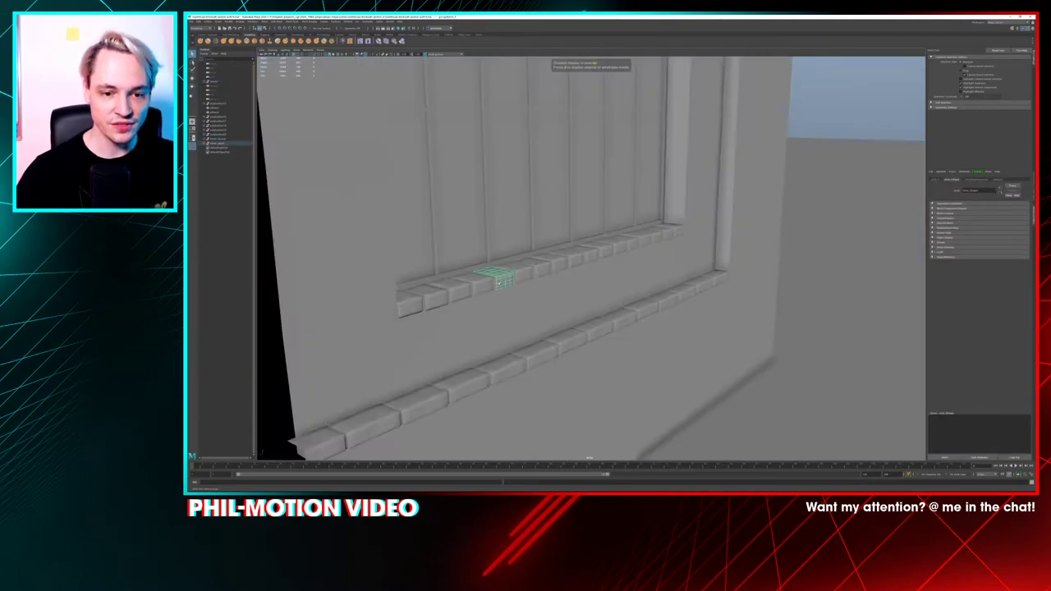
mouse_move(514, 282)
alt+mouse_down()
mouse_move(501, 302)
mouse_move(481, 294)
mouse_move(637, 277)
mouse_move(589, 251)
mouse_move(514, 254)
alt+mouse_up()
alt+drag(406, 319, 478, 240)
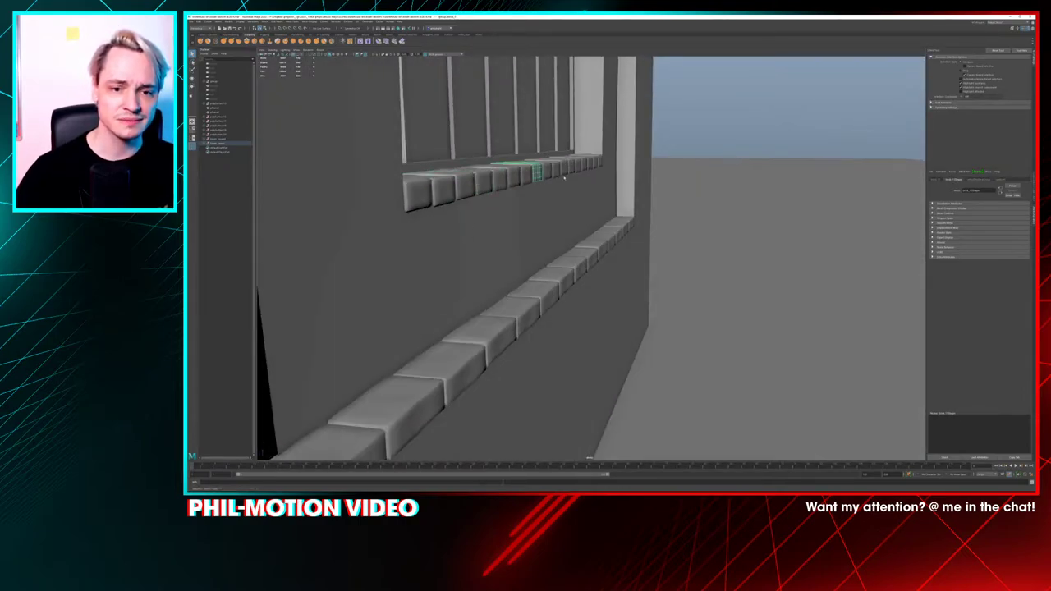
alt+drag(521, 238, 526, 237)
Examine the ledges from the opposite side and select a single brick in the middle of the lower ledge
click(603, 252)
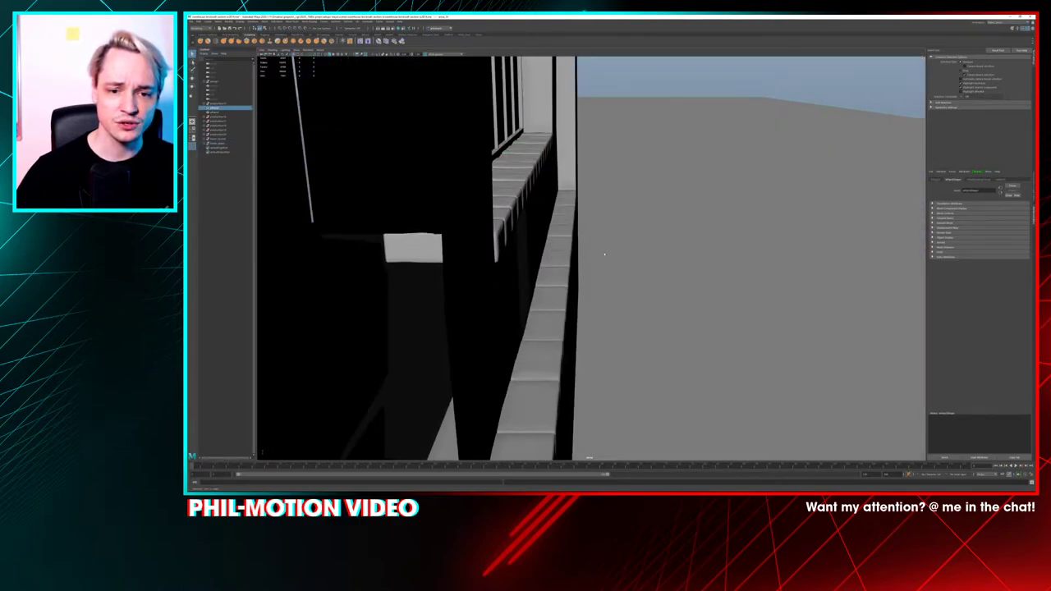
alt+drag(603, 251, 597, 253)
alt+drag(552, 207, 474, 190)
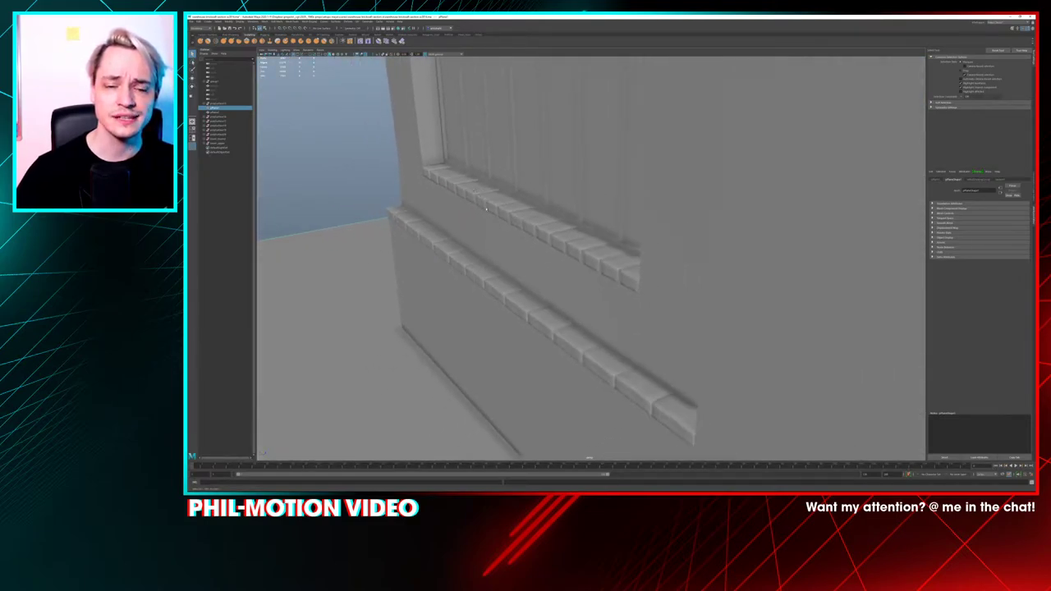
alt+drag(490, 230, 470, 231)
click(593, 352)
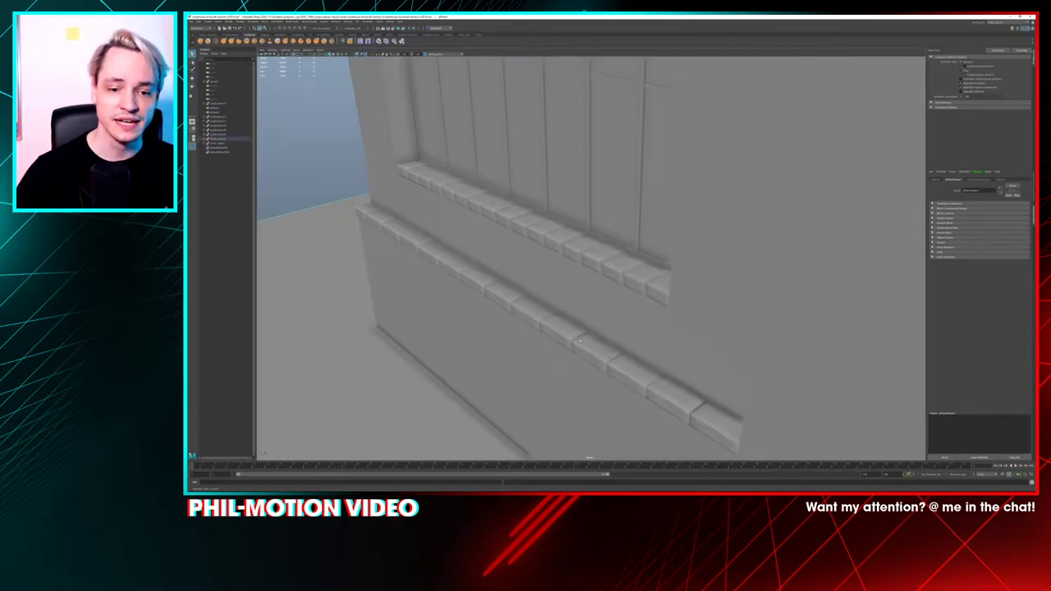
click(515, 309)
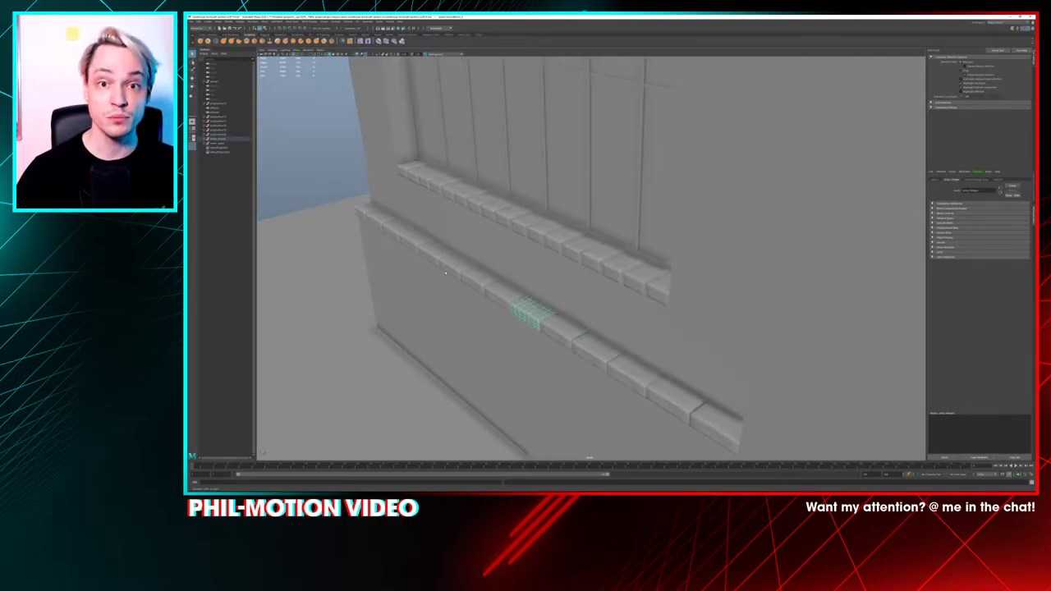
Compare the beveled shapes of the lower and upper ledge bricks up close from both sides
alt+drag(445, 272, 430, 252)
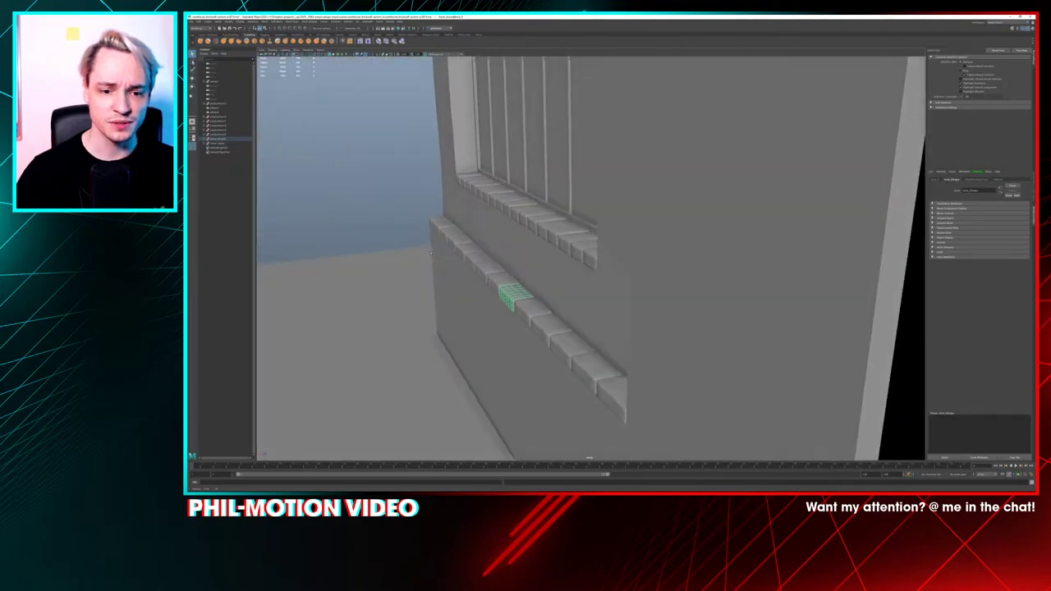
alt+right_drag(440, 258, 542, 339)
alt+drag(490, 277, 505, 294)
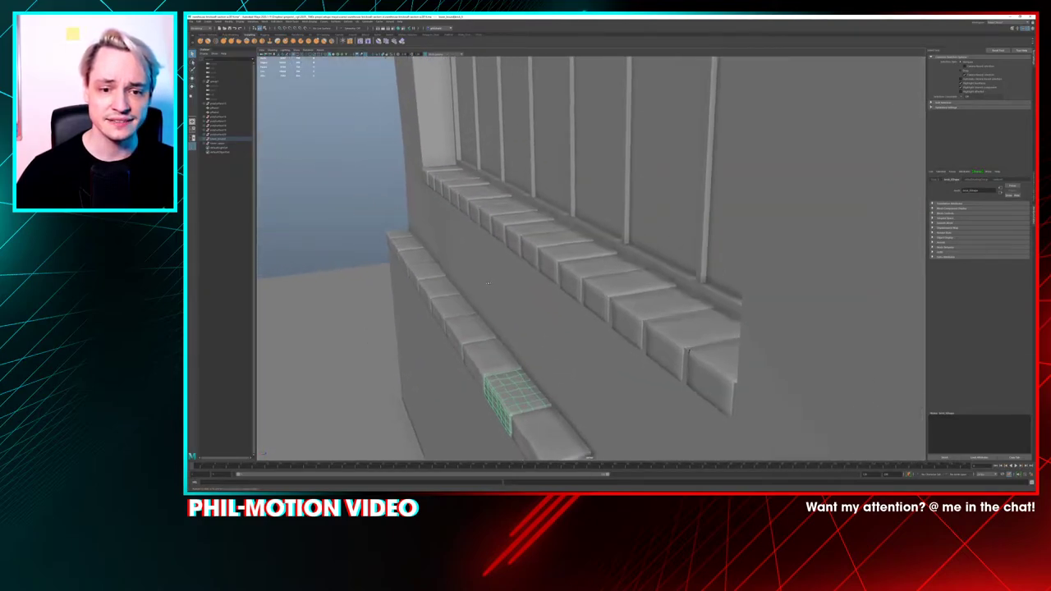
alt+right_drag(444, 270, 488, 286)
alt+drag(487, 285, 578, 249)
alt+drag(489, 237, 628, 260)
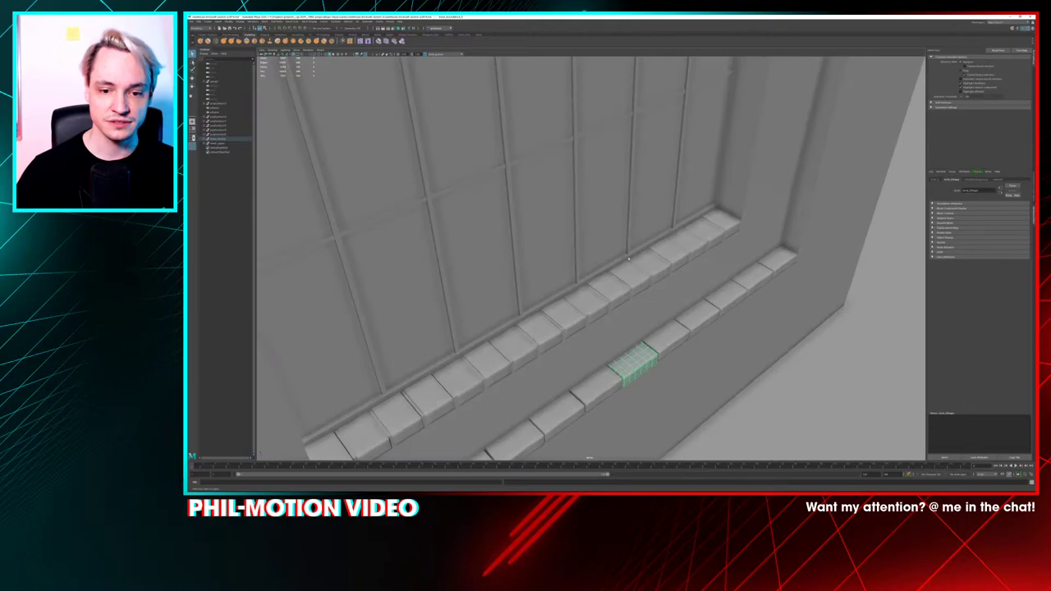
Select individual ledge bricks one after another to compare them, finishing with the end brick of the lower ledge
click(721, 220)
click(715, 233)
click(730, 259)
click(751, 279)
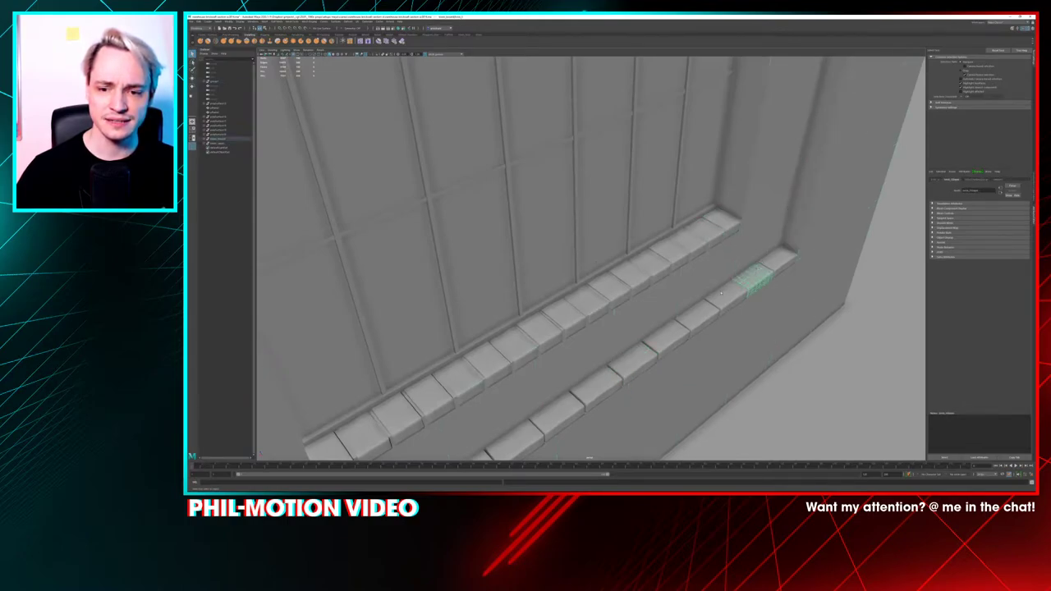
click(723, 293)
click(696, 314)
click(667, 335)
click(633, 360)
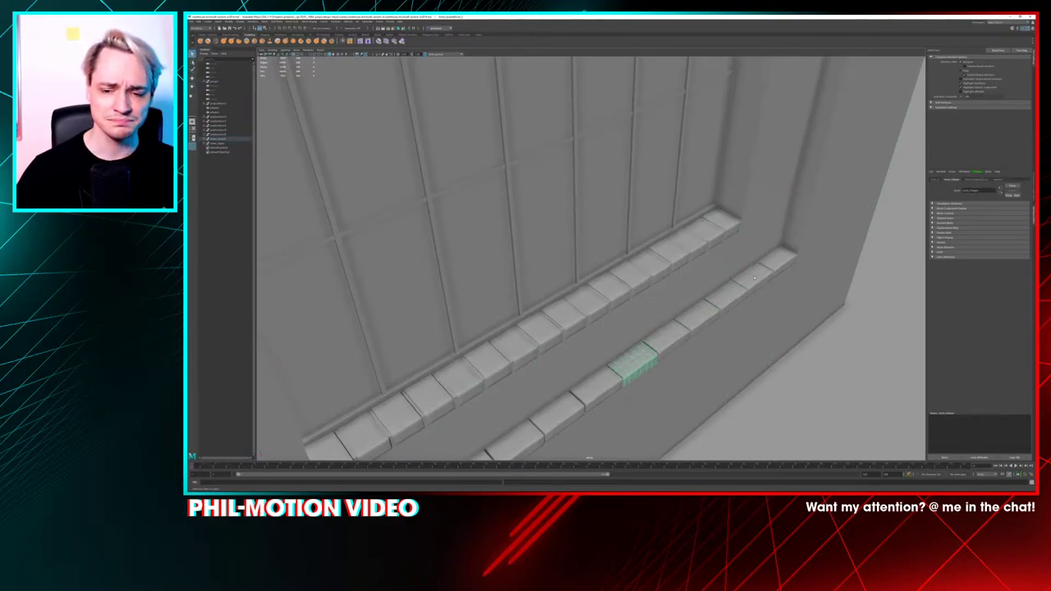
click(780, 261)
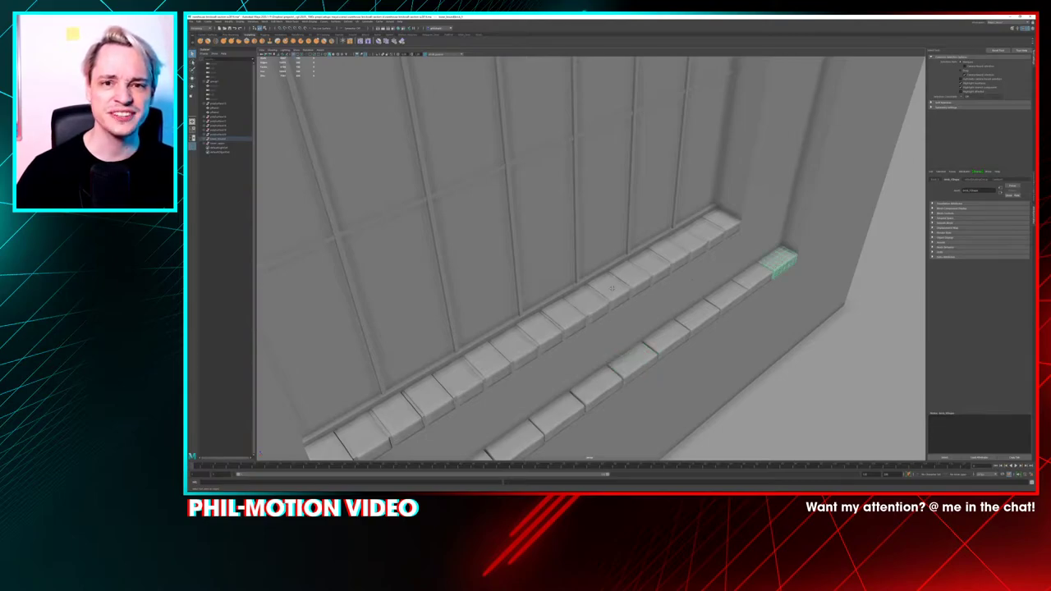
Clear the brick selection and review how both ledges sit within the whole wall section
alt+drag(706, 283, 644, 258)
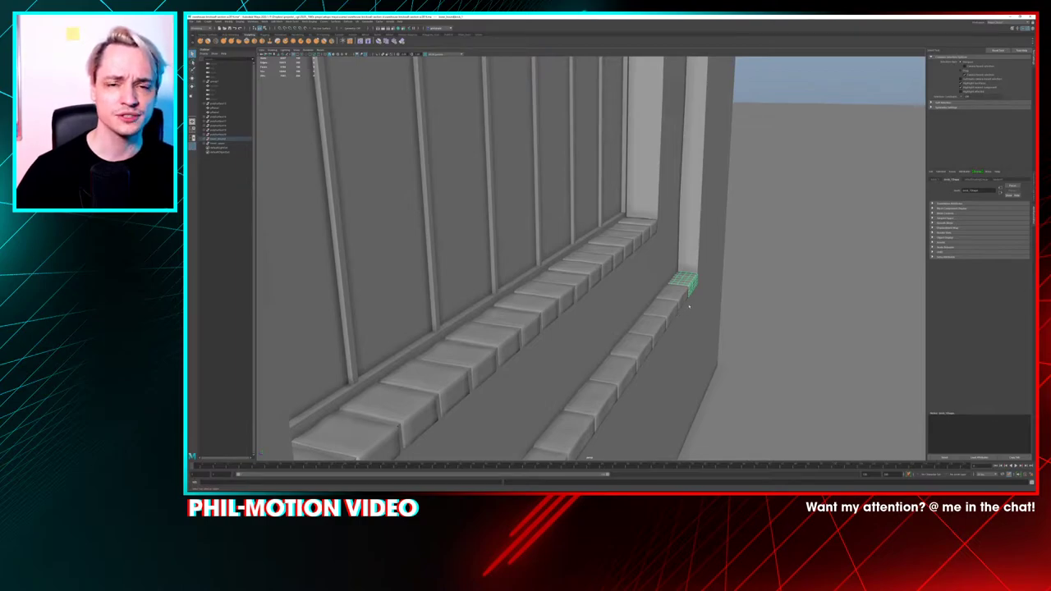
alt+drag(685, 306, 442, 195)
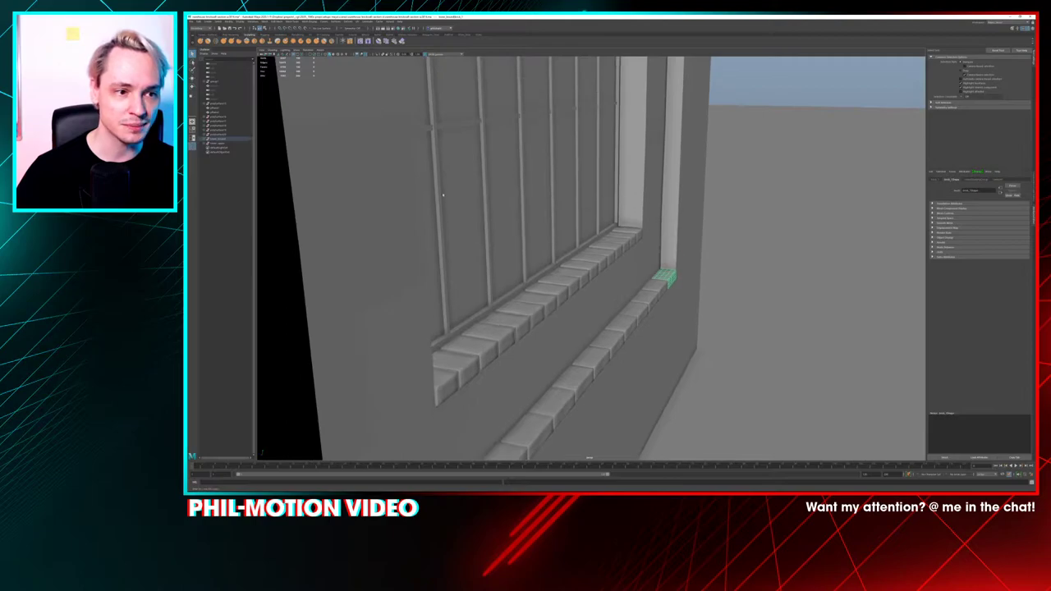
click(726, 99)
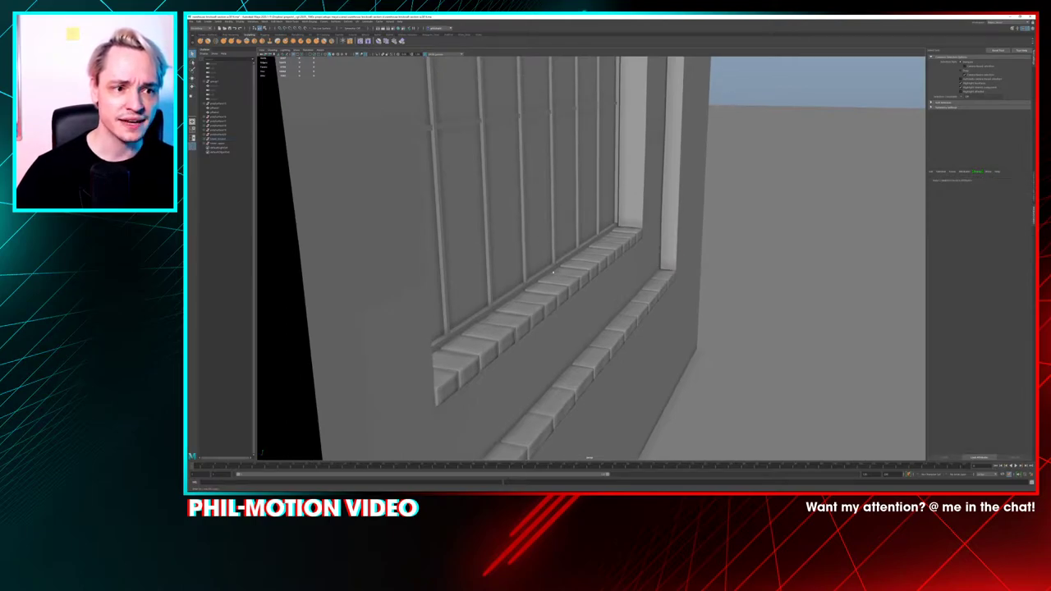
alt+drag(576, 266, 543, 252)
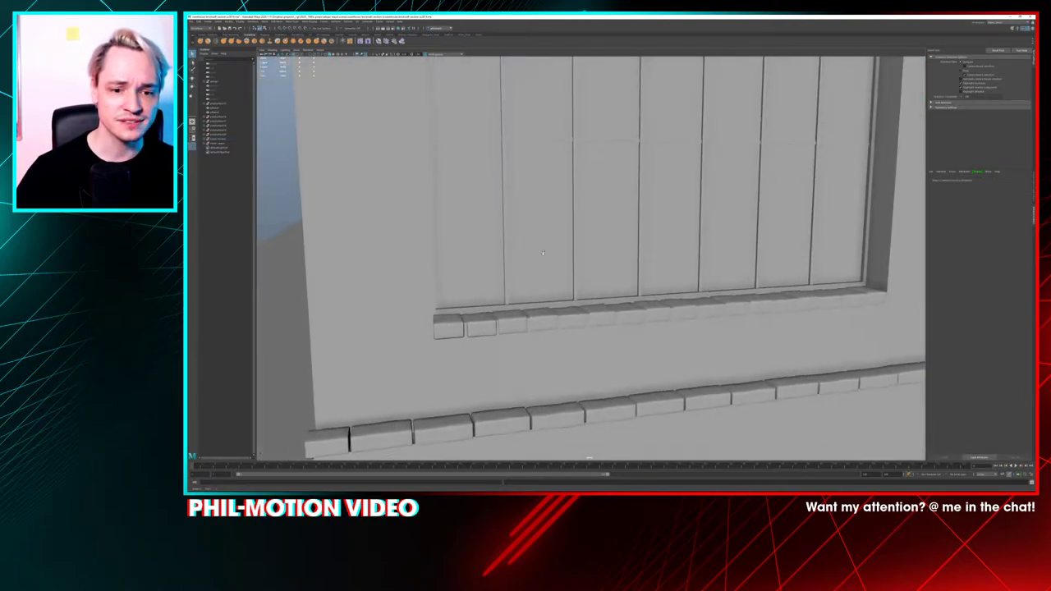
scroll(542, 253, down, 10)
alt+middle_drag(510, 117, 463, 144)
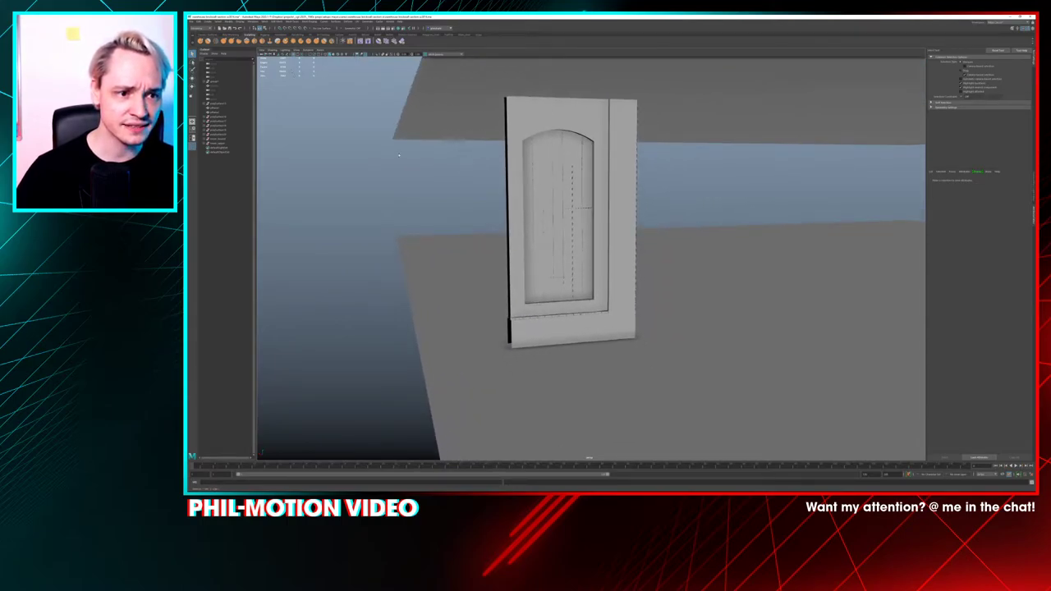
Select the upper ledge brick group, replace it with a selection of all wall section parts, and examine their mesh
click(220, 143)
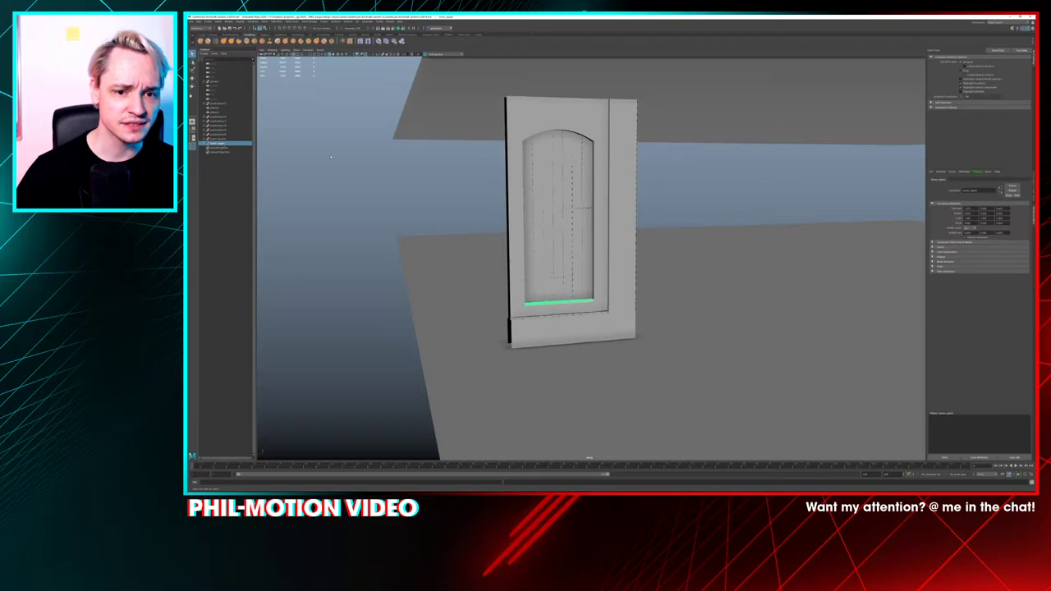
click(665, 227)
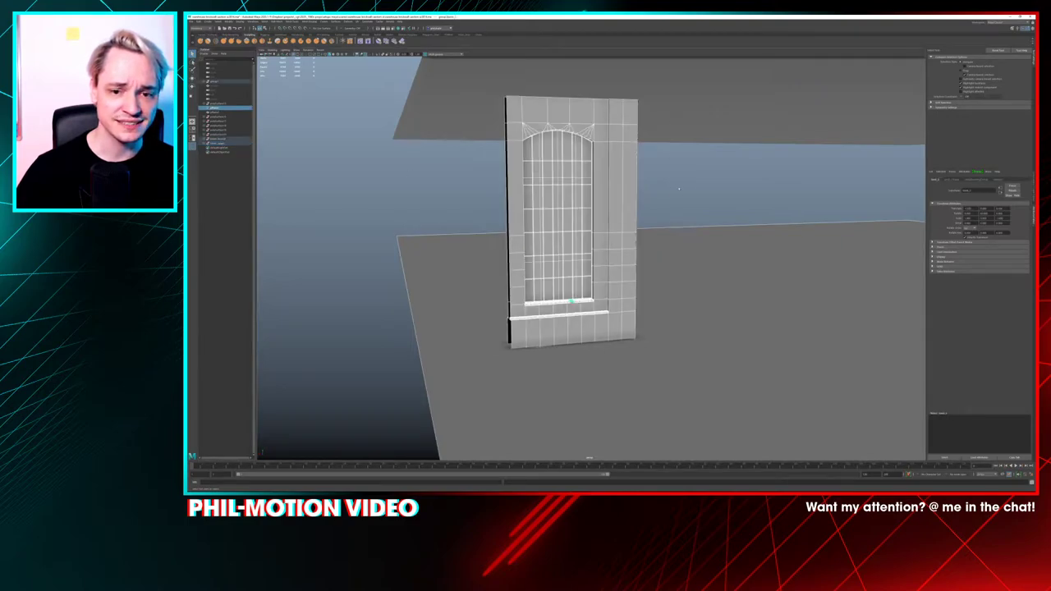
ctrl+click(731, 324)
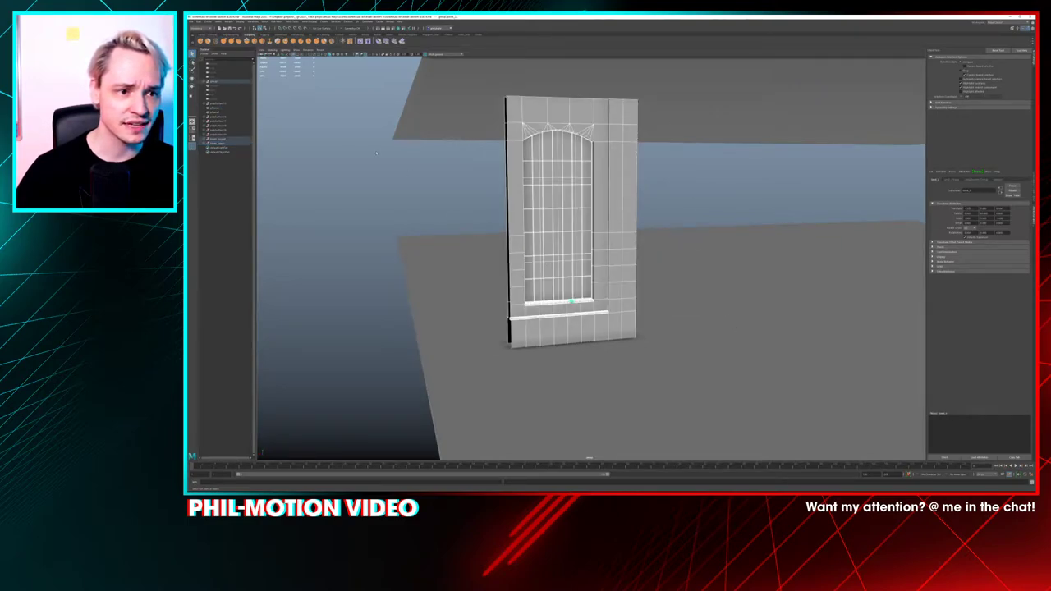
alt+right_drag(487, 215, 540, 275)
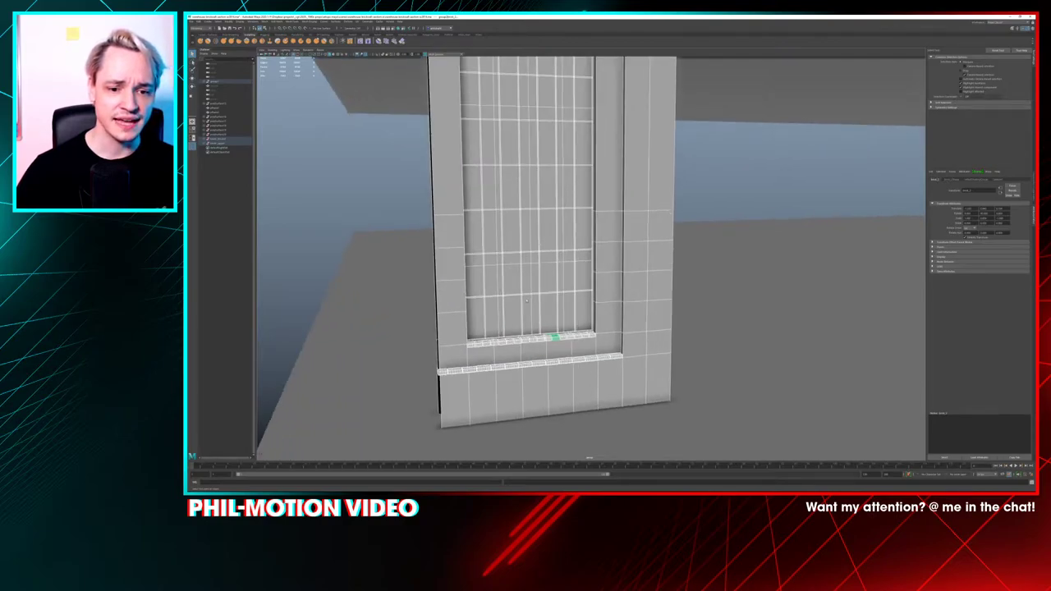
alt+middle_drag(540, 275, 584, 145)
alt+right_drag(584, 144, 565, 211)
alt+drag(565, 213, 434, 285)
alt+middle_drag(433, 285, 484, 320)
Select only one lower ledge brick and examine the full wall section from the front
click(608, 307)
click(462, 250)
alt+drag(462, 250, 502, 254)
alt+right_drag(502, 256, 538, 180)
alt+middle_drag(538, 180, 528, 272)
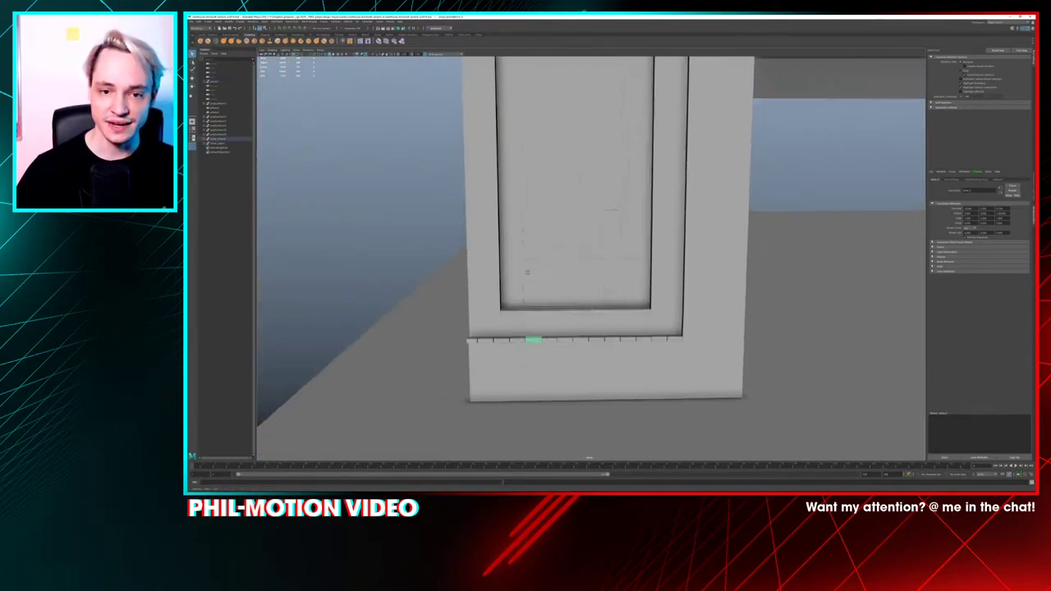
alt+right_drag(528, 272, 530, 200)
alt+drag(530, 201, 535, 209)
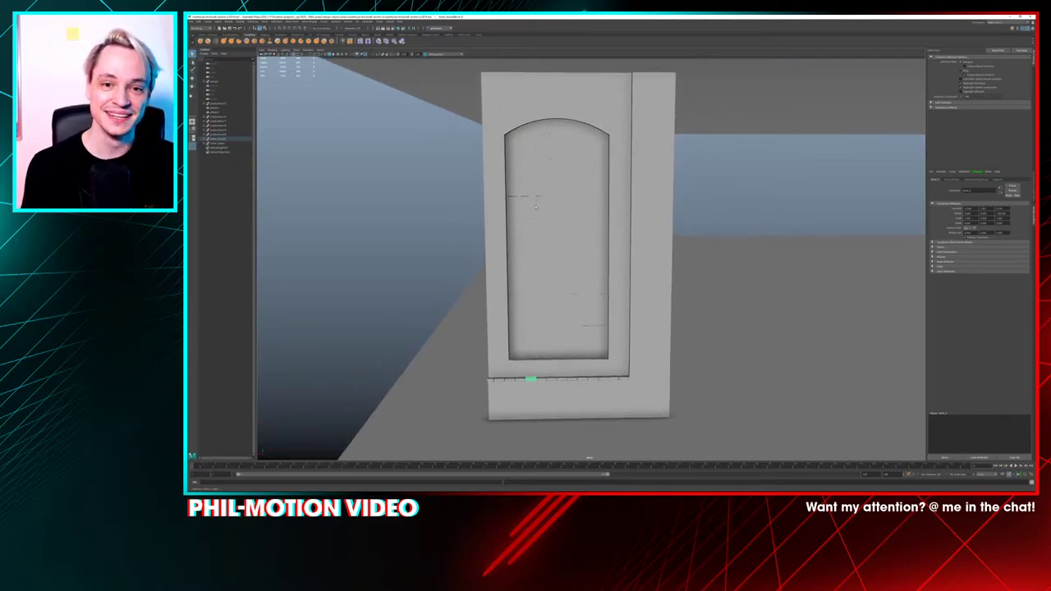
Select the main wall section mesh and examine its topology from an angle
alt+drag(535, 206, 544, 205)
click(612, 124)
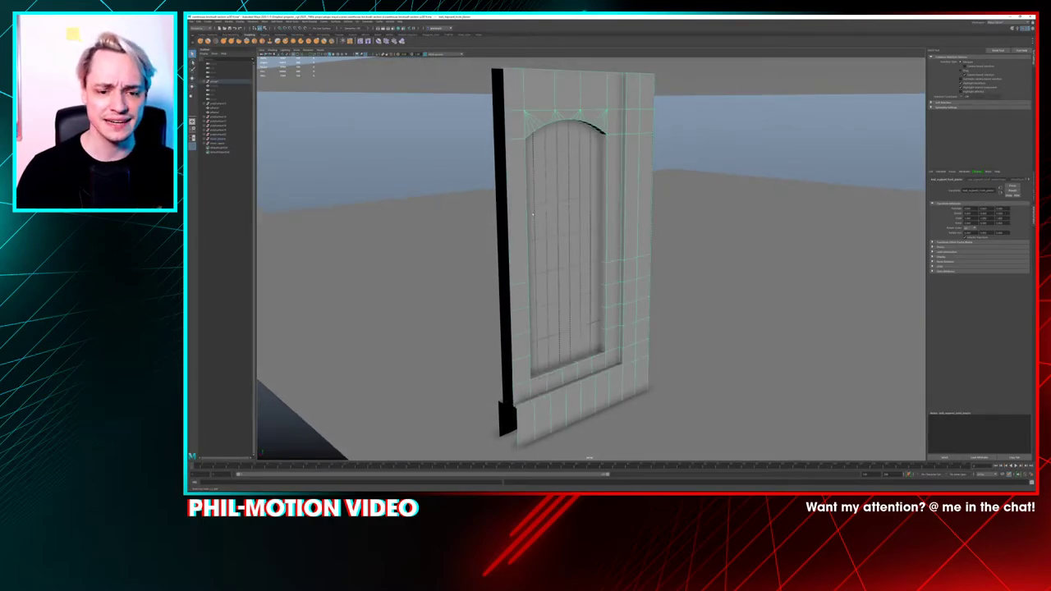
alt+drag(521, 203, 496, 226)
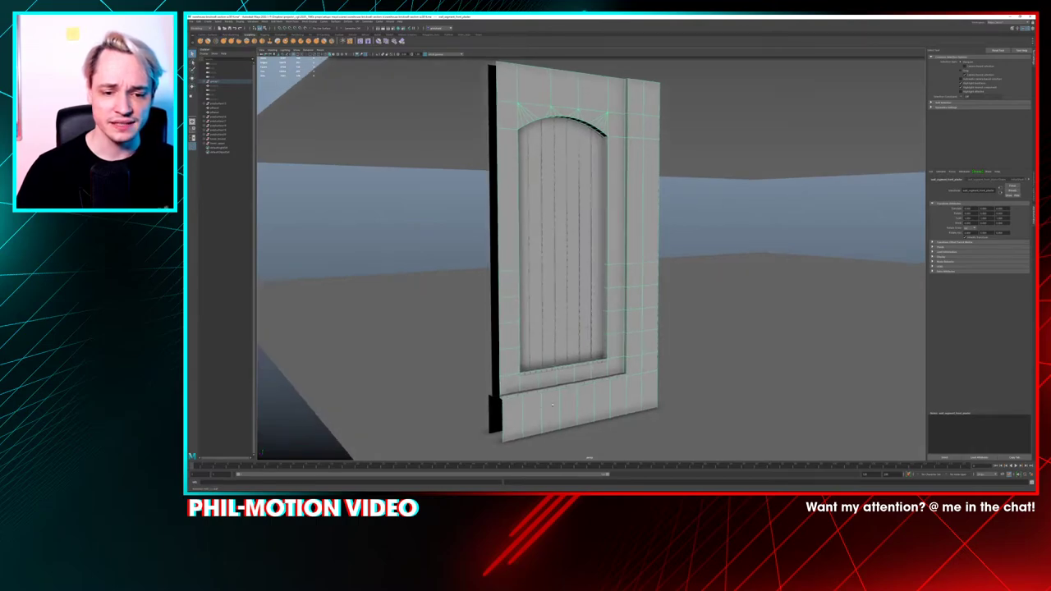
Select four adjacent bricks in the middle of the window ledge and view them against the whole wall section
click(553, 370)
key(f)
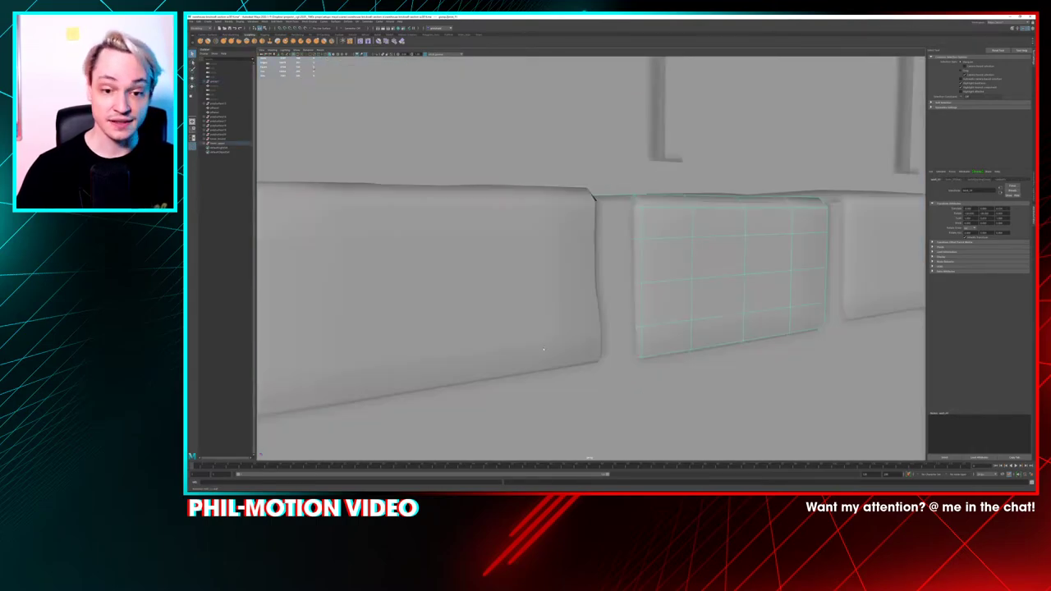
scroll(553, 375, down, 8)
alt+drag(525, 246, 565, 281)
shift+click(566, 280)
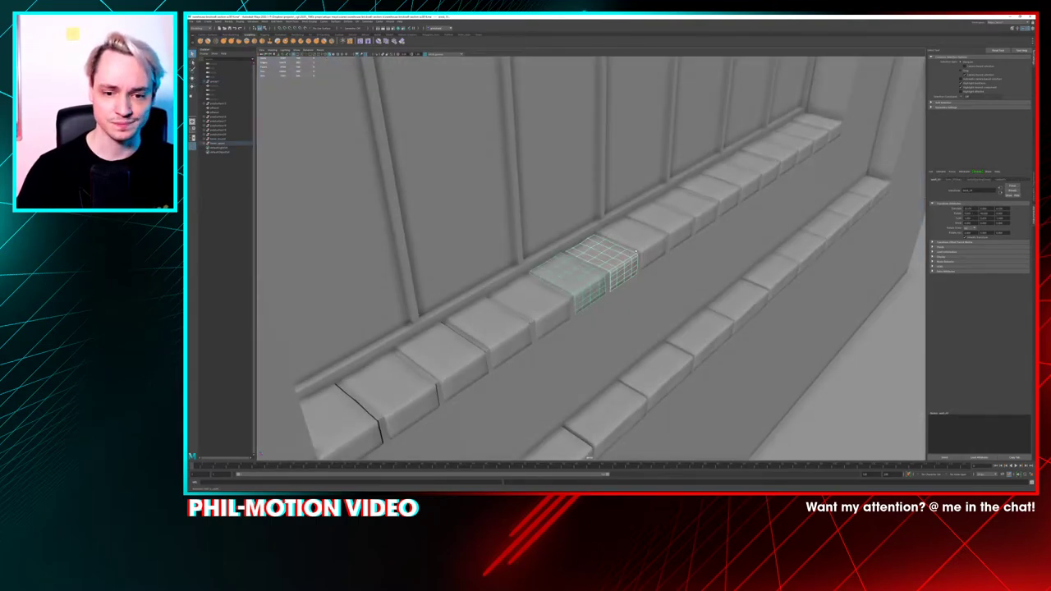
shift+click(633, 235)
shift+click(661, 217)
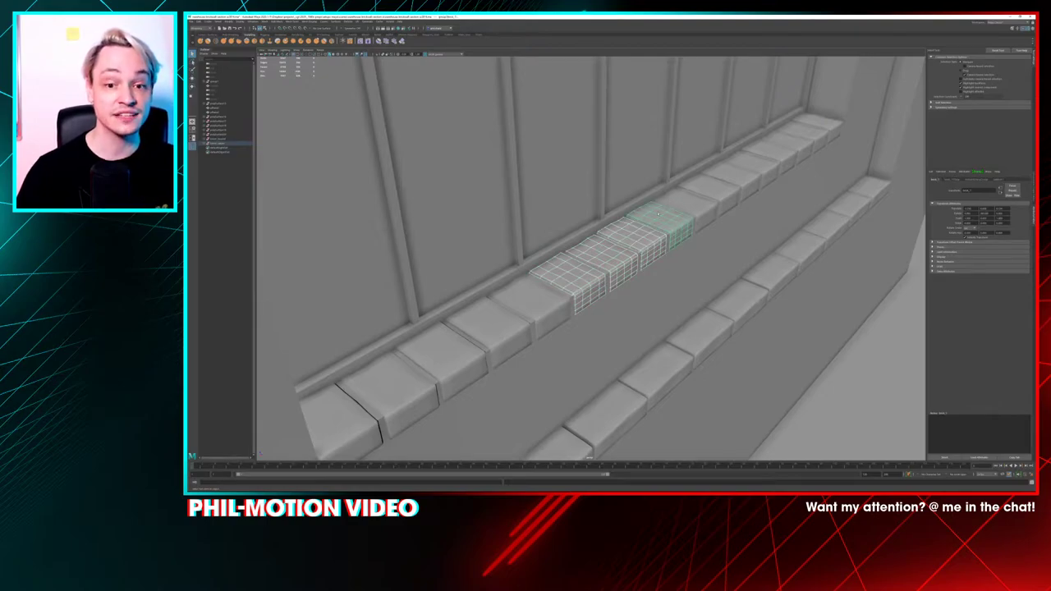
scroll(658, 214, down, 12)
alt+drag(642, 242, 541, 256)
Switch to the Unity warehouse prototype, select a sidewall plane, and look around the storage hall
key(alt+Tab)
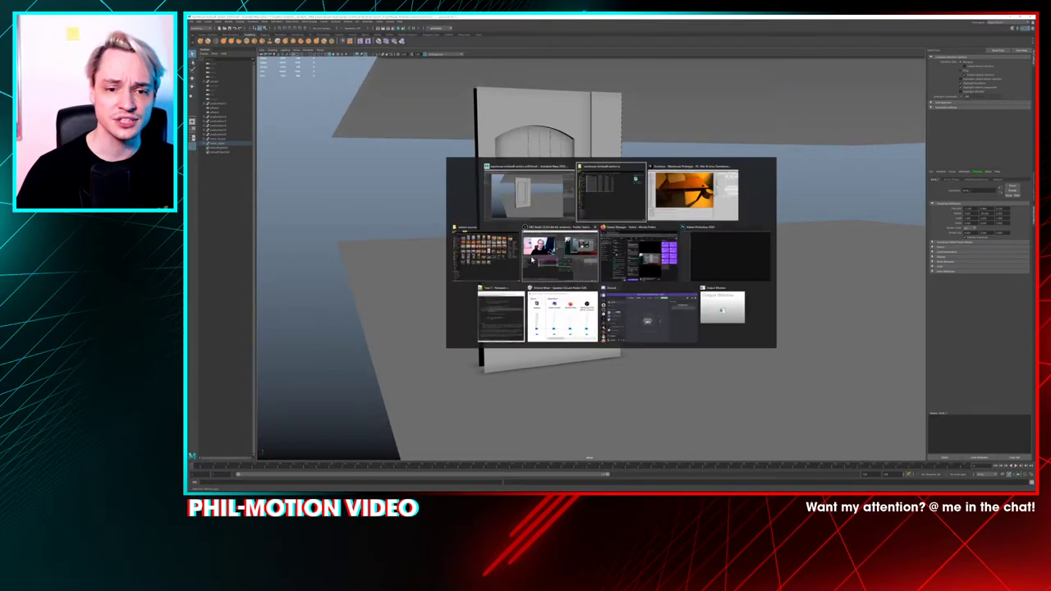
click(690, 196)
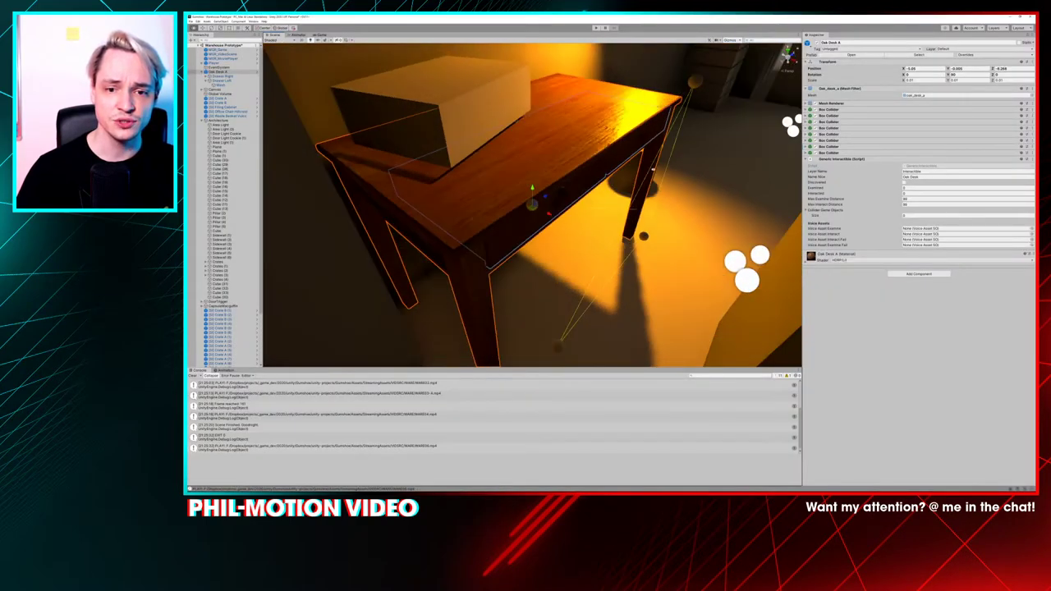
middle_drag(654, 170, 279, 281)
right_drag(594, 154, 733, 89)
click(664, 164)
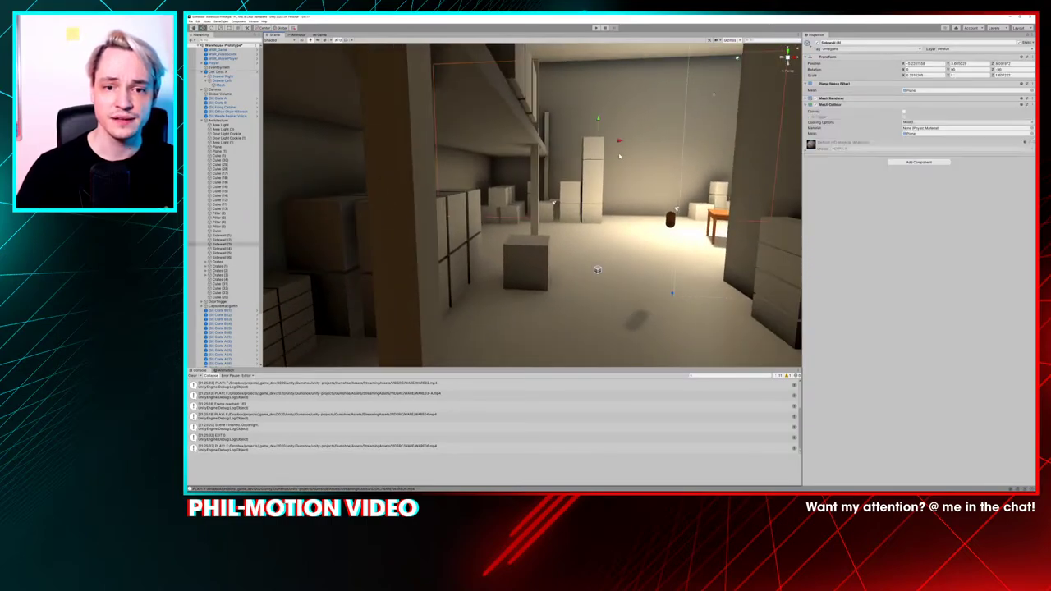
right_drag(664, 165, 729, 165)
right_drag(579, 151, 415, 187)
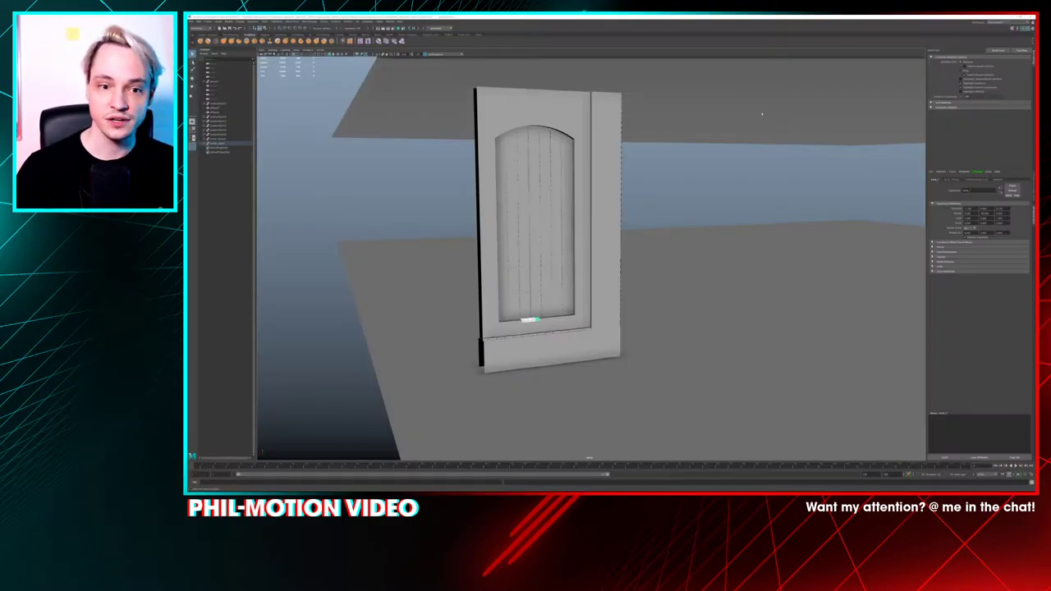
Clear the brick selection, select the front wall mesh, and view its topology around the two brick ledges
click(654, 264)
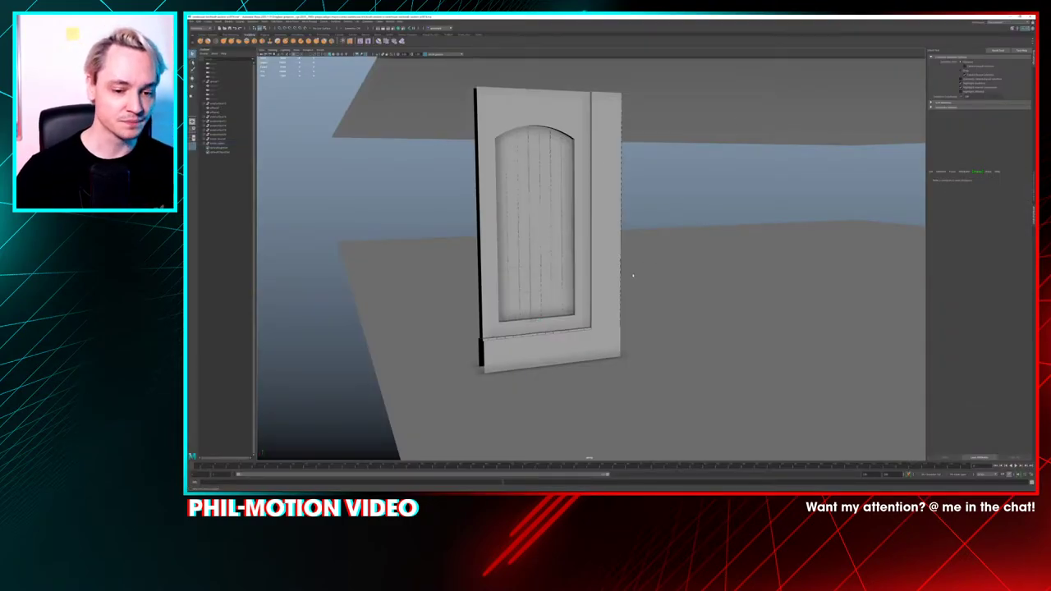
alt+drag(588, 313, 561, 319)
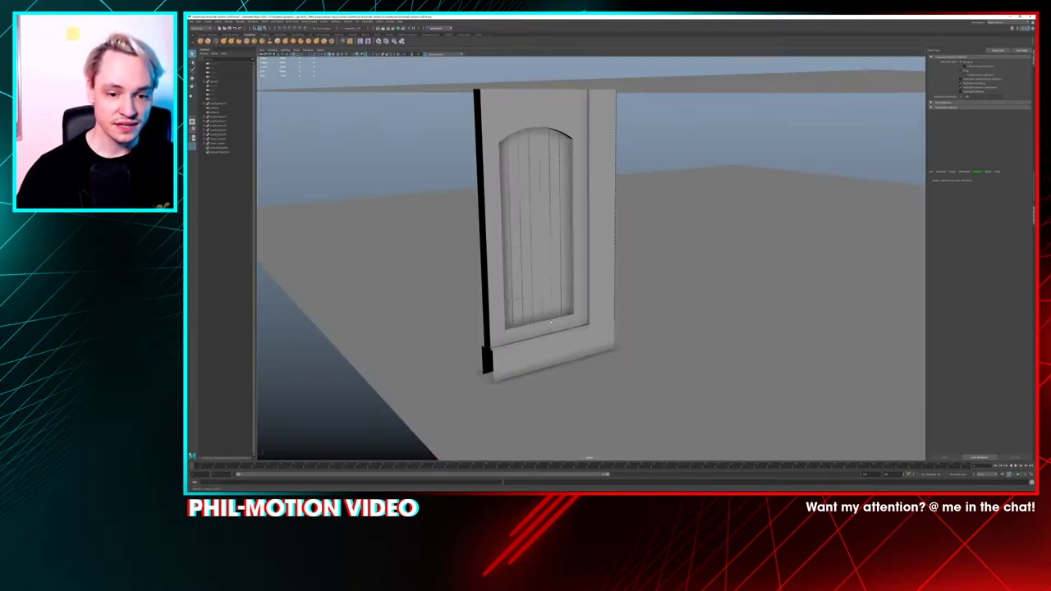
scroll(558, 322, up, 5)
alt+middle_drag(547, 337, 591, 252)
alt+right_drag(591, 252, 663, 412)
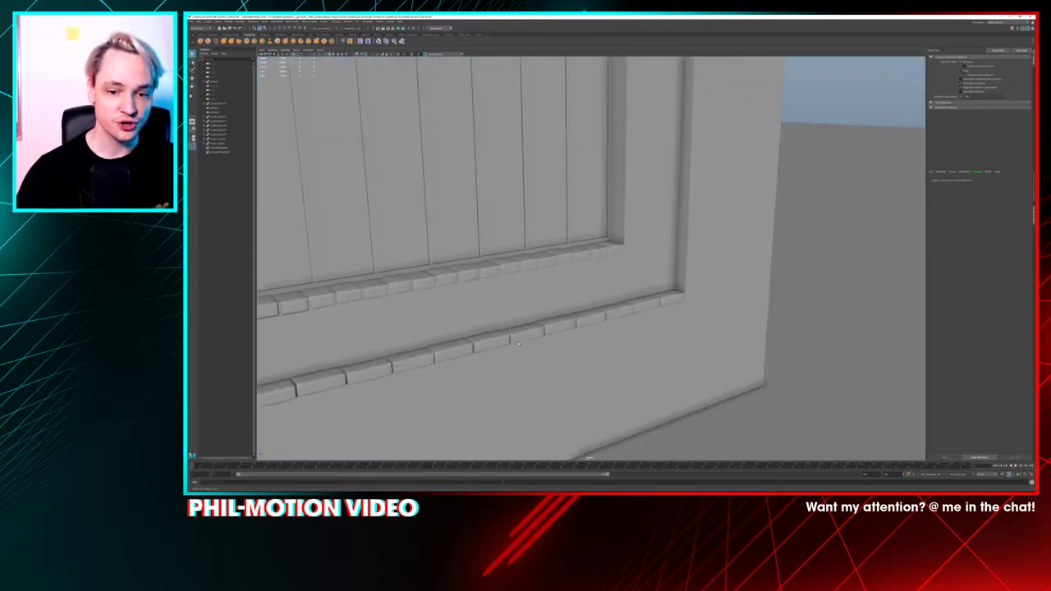
click(550, 374)
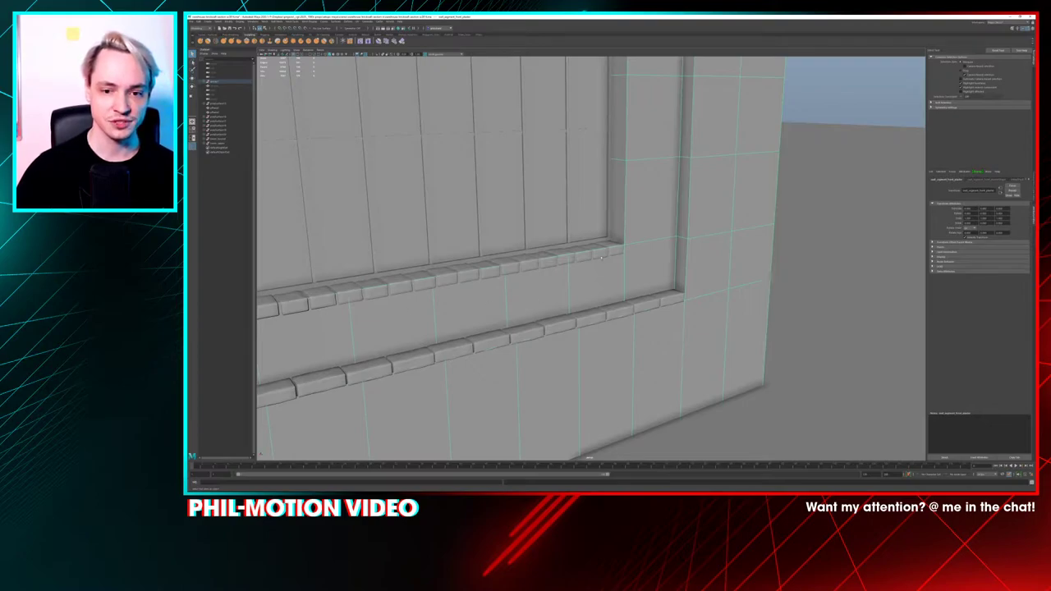
alt+drag(601, 256, 517, 232)
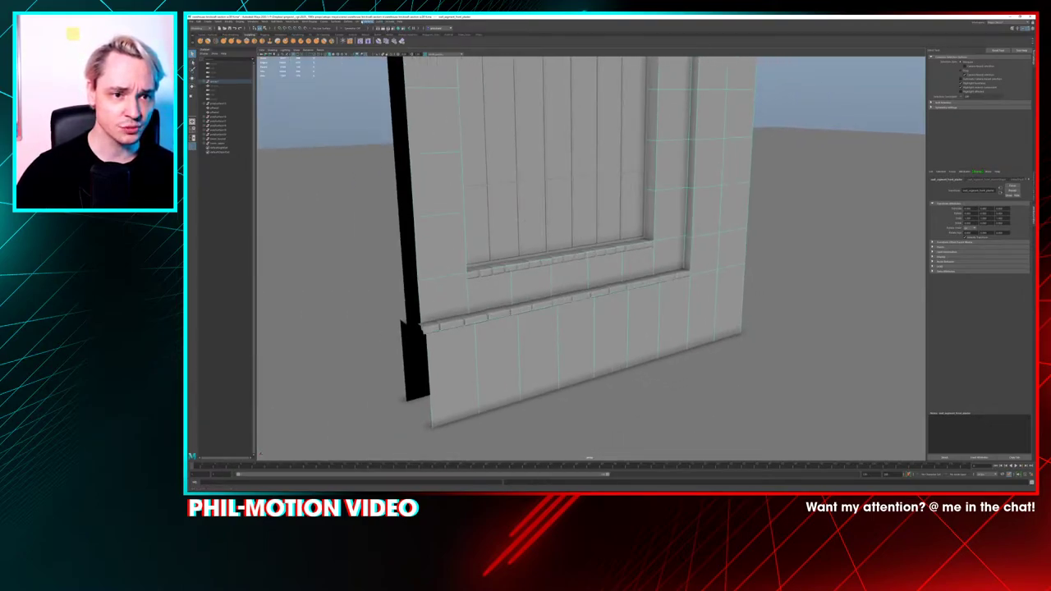
Open the UV Editor for the front wall mesh and examine how its shells are laid out
click(359, 23)
click(359, 22)
click(363, 23)
click(357, 32)
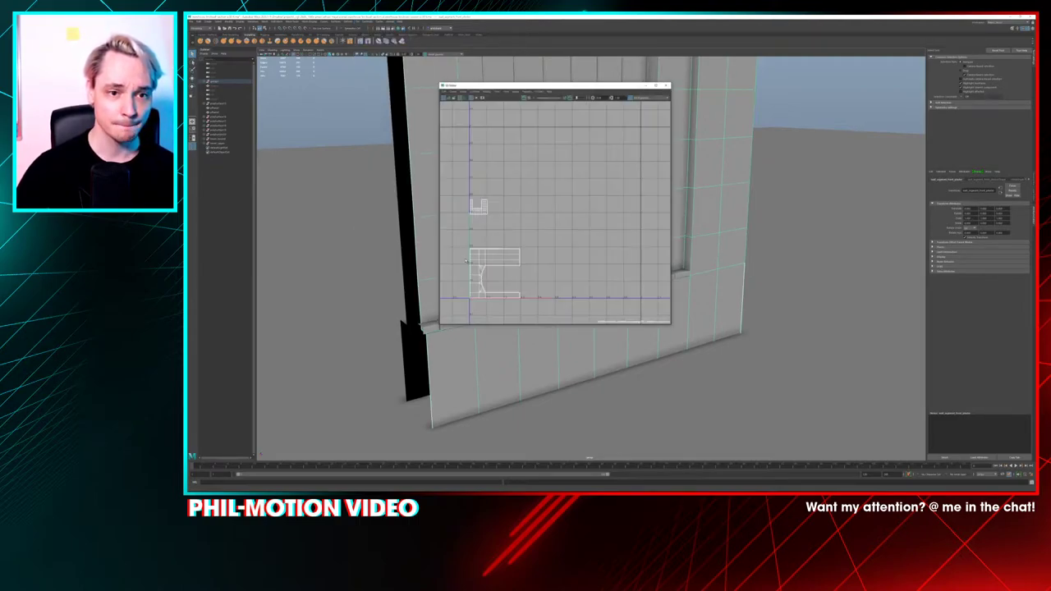
scroll(511, 194, down, 1)
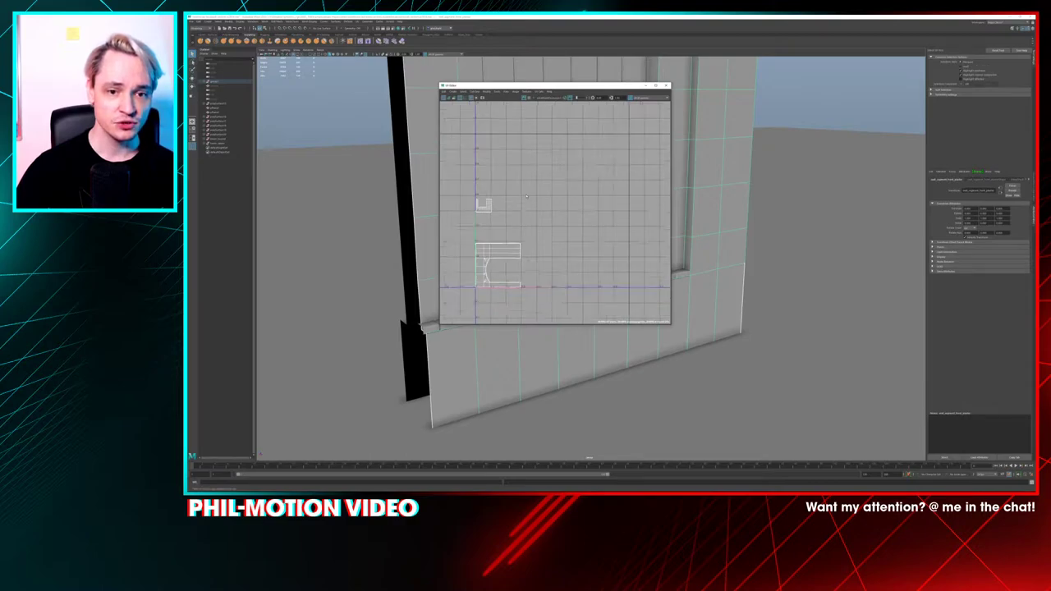
scroll(512, 190, up, 1)
scroll(526, 128, up, 1)
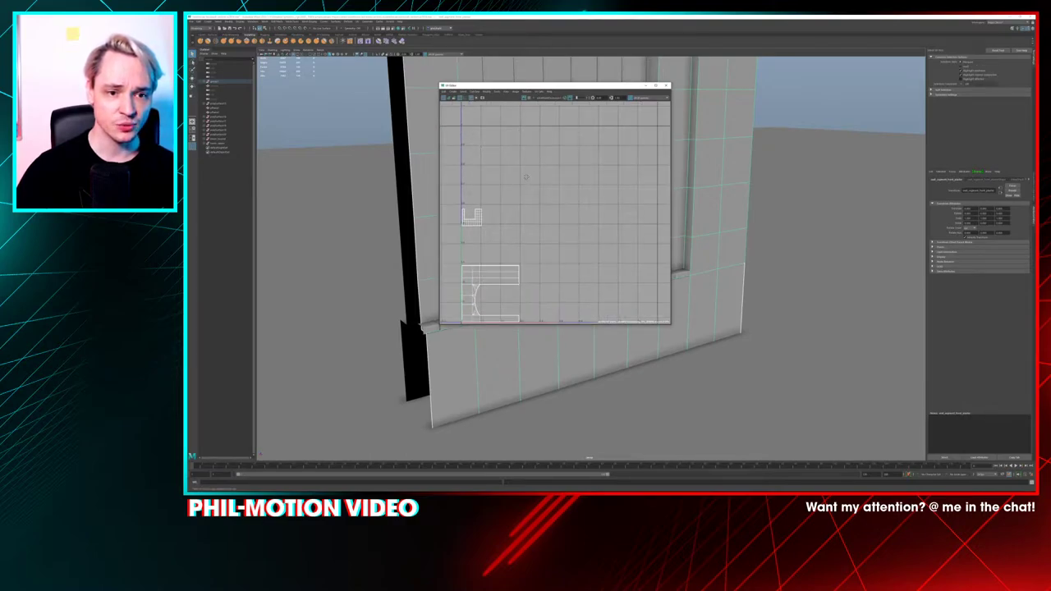
alt+middle_drag(526, 176, 519, 165)
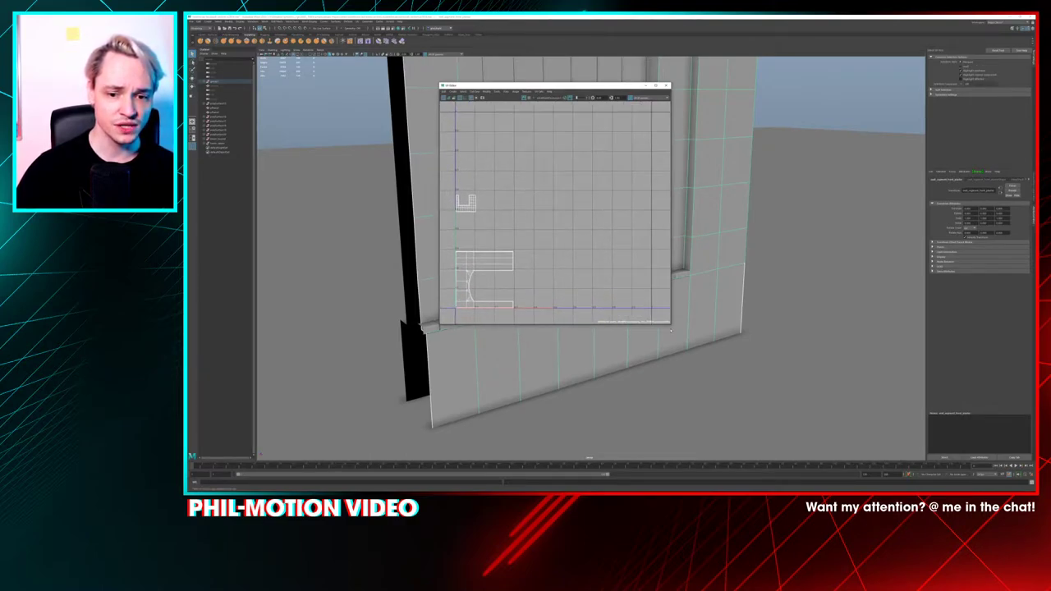
mouse_move(670, 325)
mouse_down()
mouse_move(657, 305)
mouse_move(661, 314)
mouse_up()
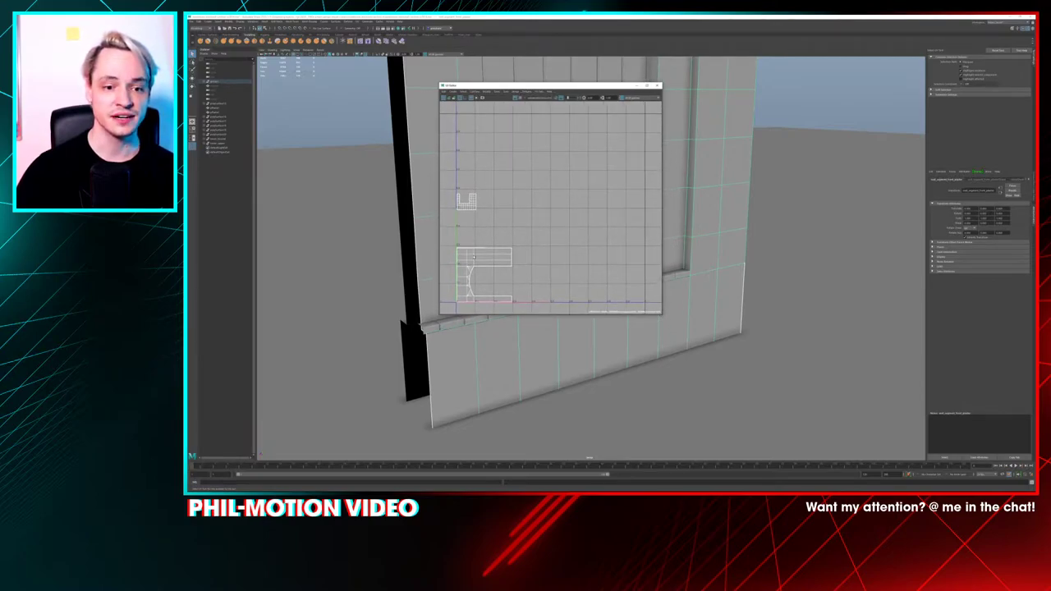
scroll(466, 280, up, 1)
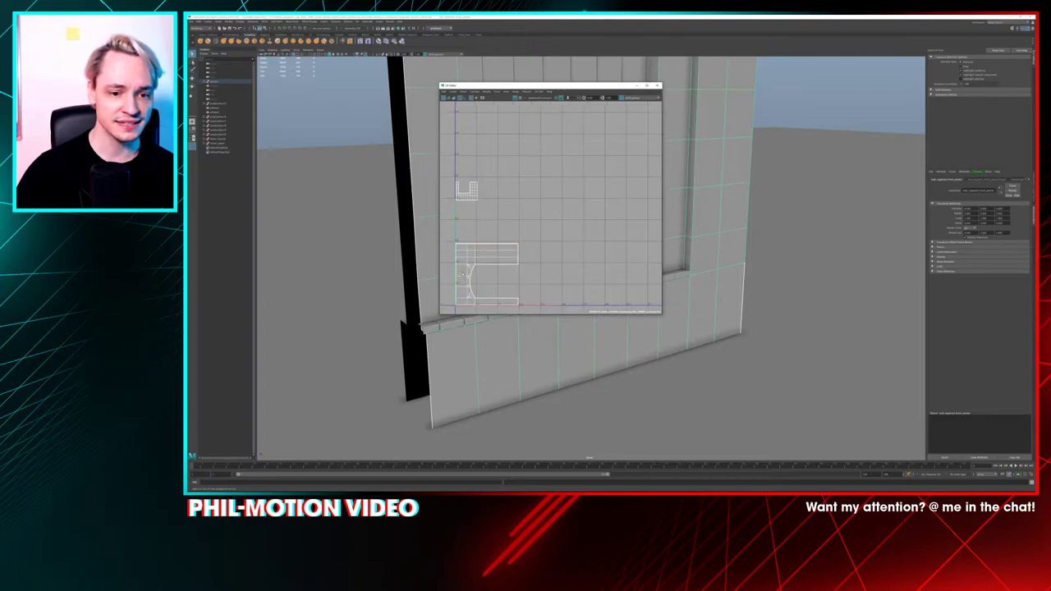
scroll(463, 274, up, 1)
scroll(510, 270, down, 2)
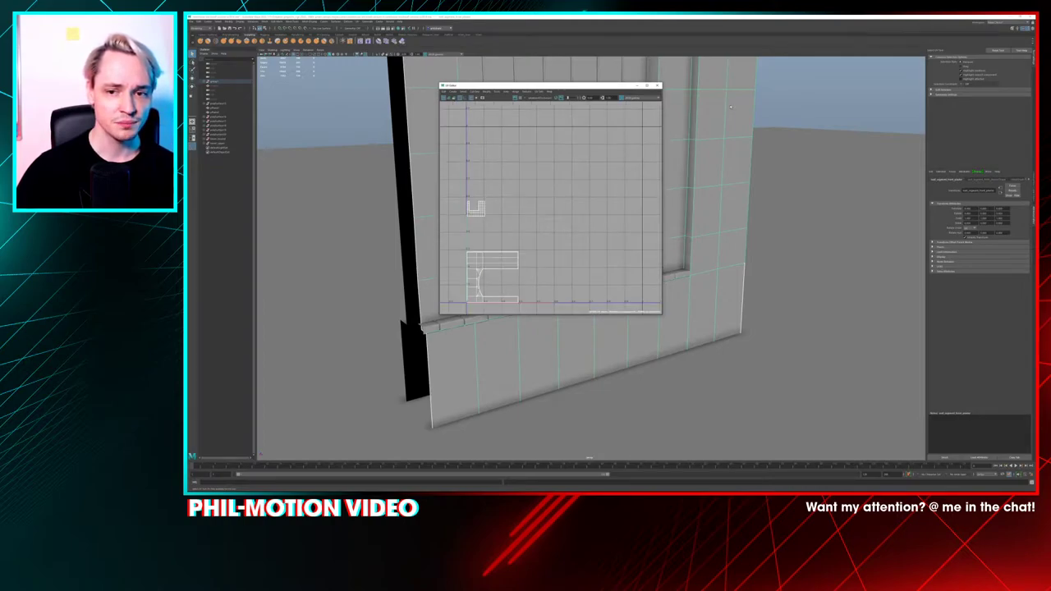
Select the wall section's meshes together in object mode and move the UV Editor clear of the model
right_drag(734, 106, 752, 100)
drag(720, 105, 709, 83)
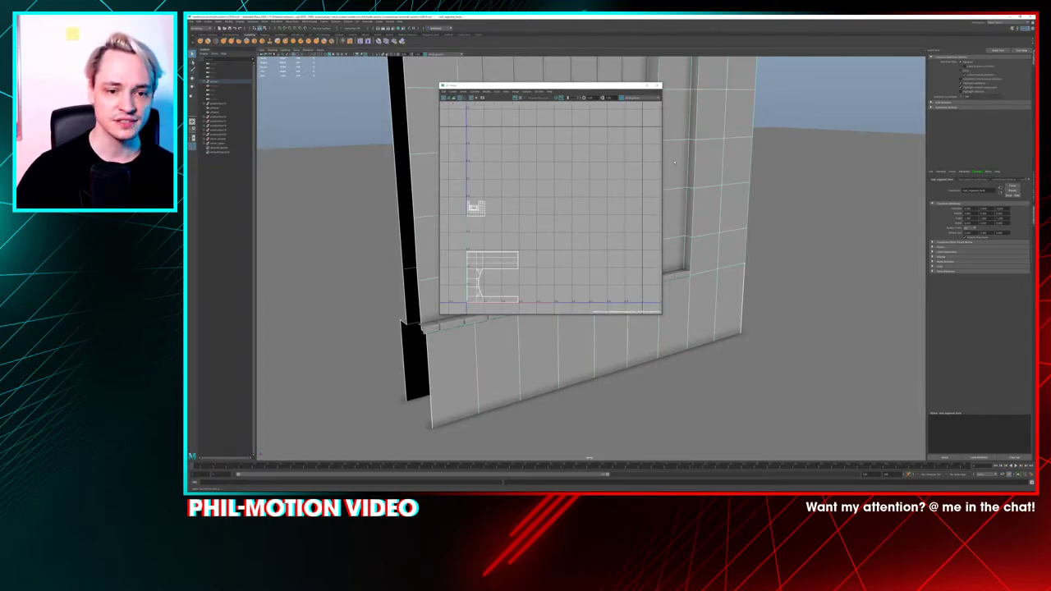
alt+drag(673, 162, 639, 260)
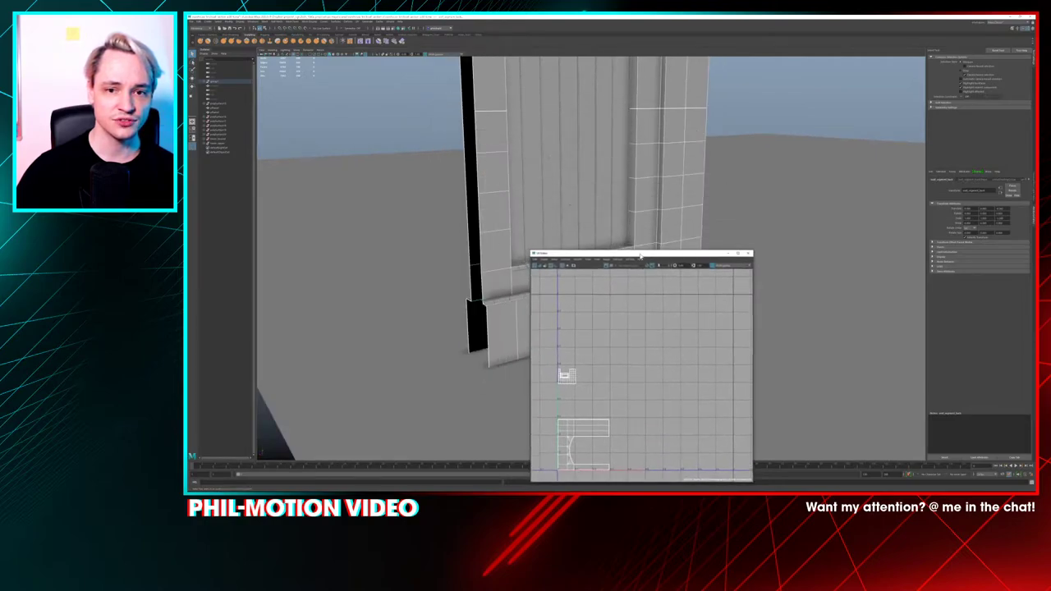
alt+drag(624, 205, 416, 195)
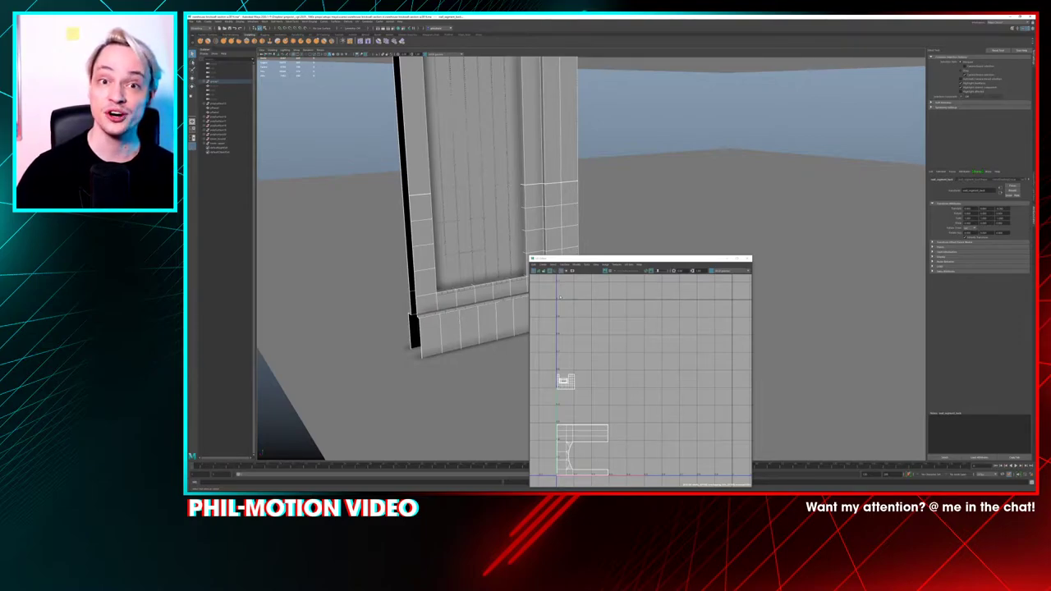
Examine the combined UV shells of the wall meshes beside the model, including the wall section's rear side
scroll(550, 412, up, 1)
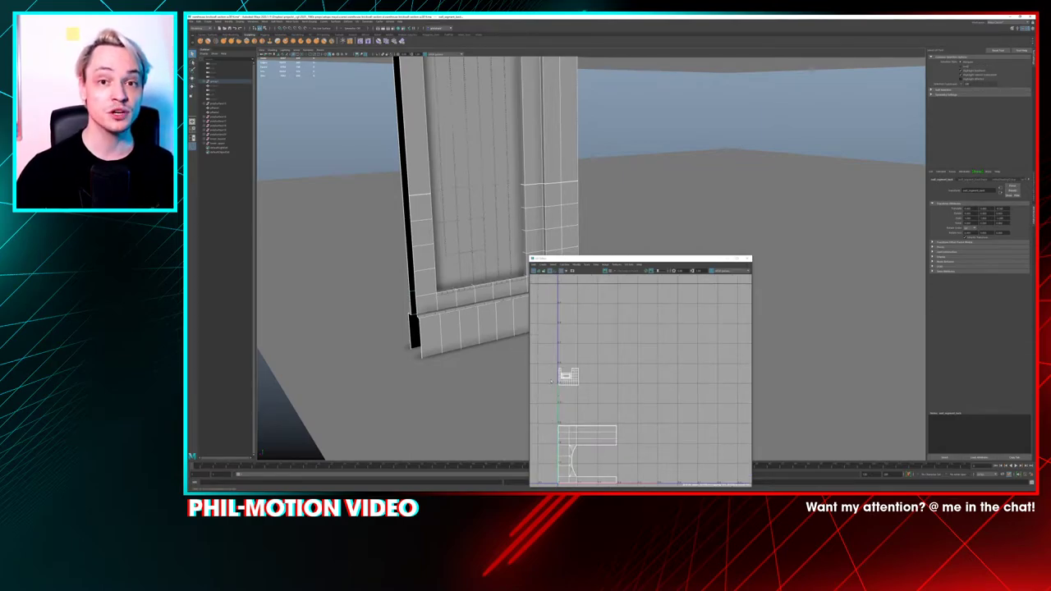
scroll(578, 390, up, 8)
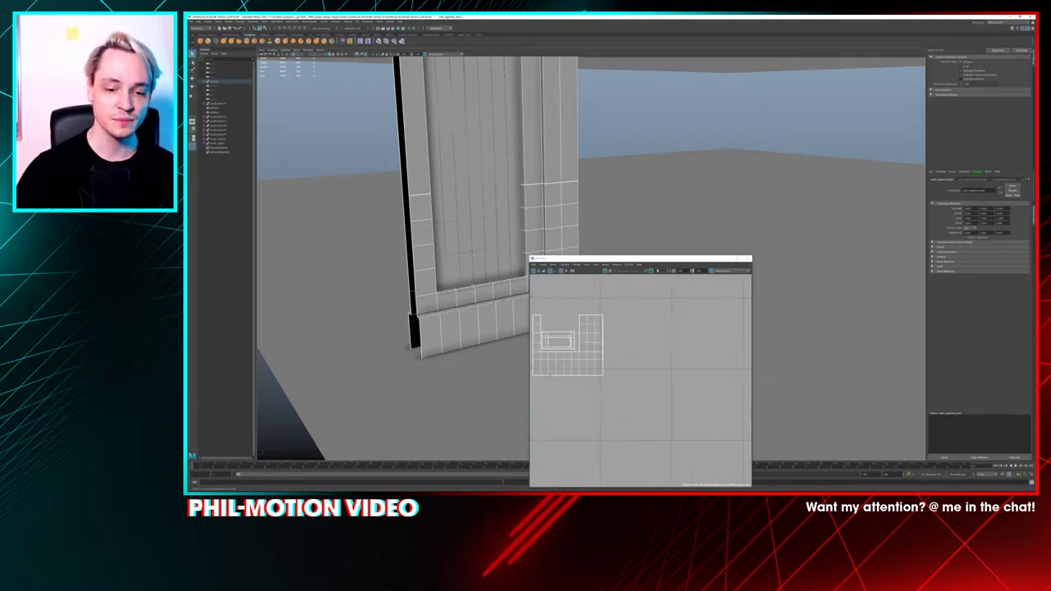
alt+middle_drag(572, 327, 597, 363)
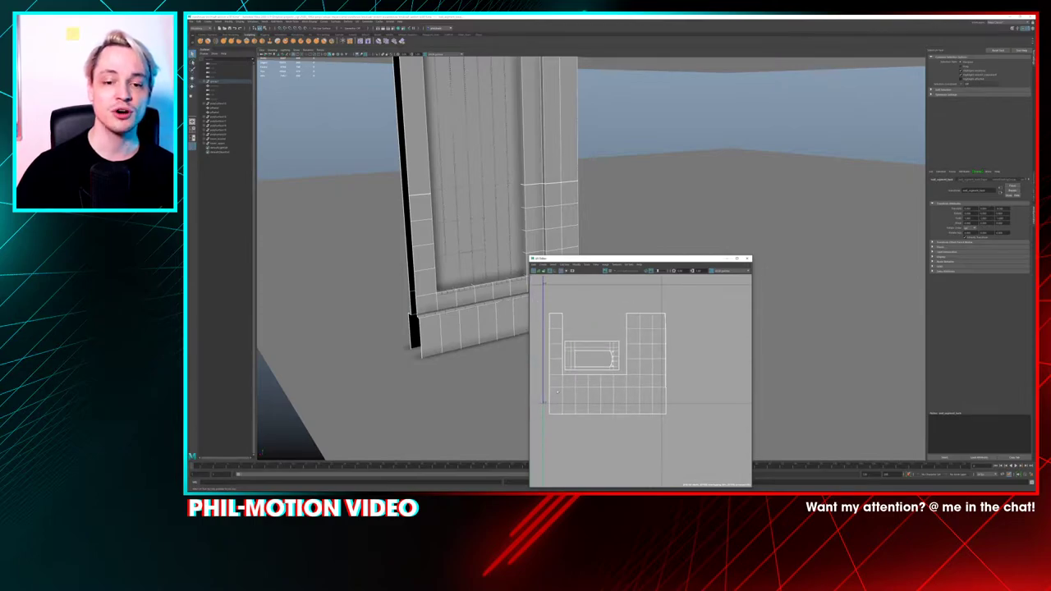
scroll(611, 357, down, 6)
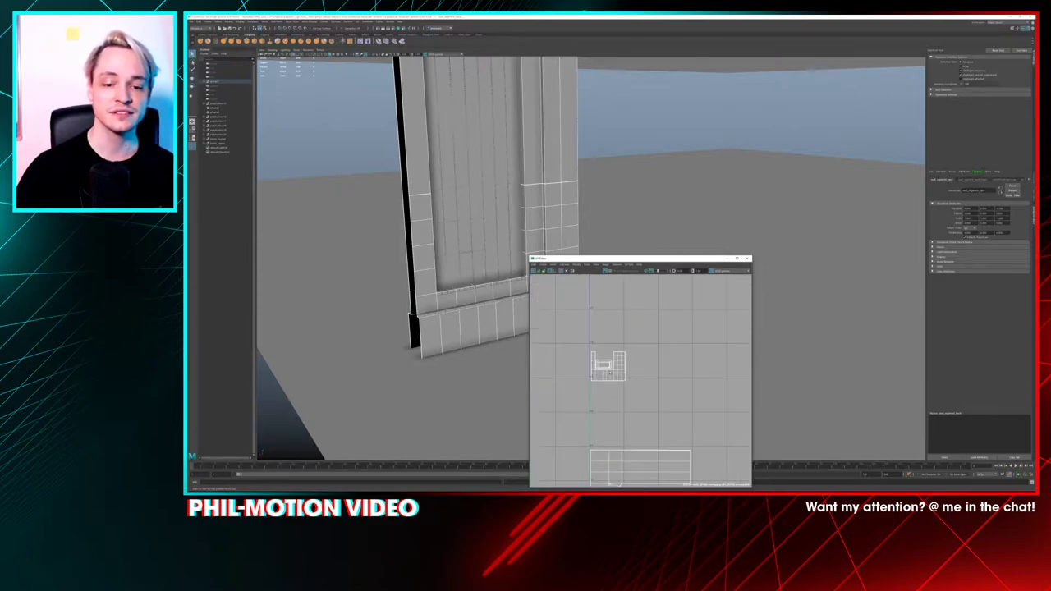
scroll(567, 369, down, 3)
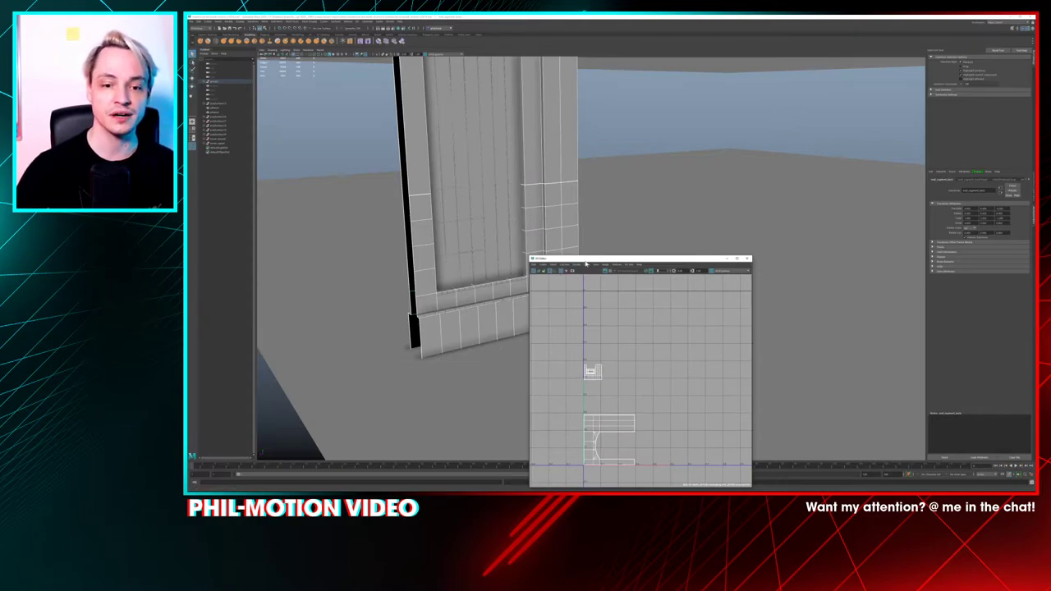
drag(589, 263, 671, 180)
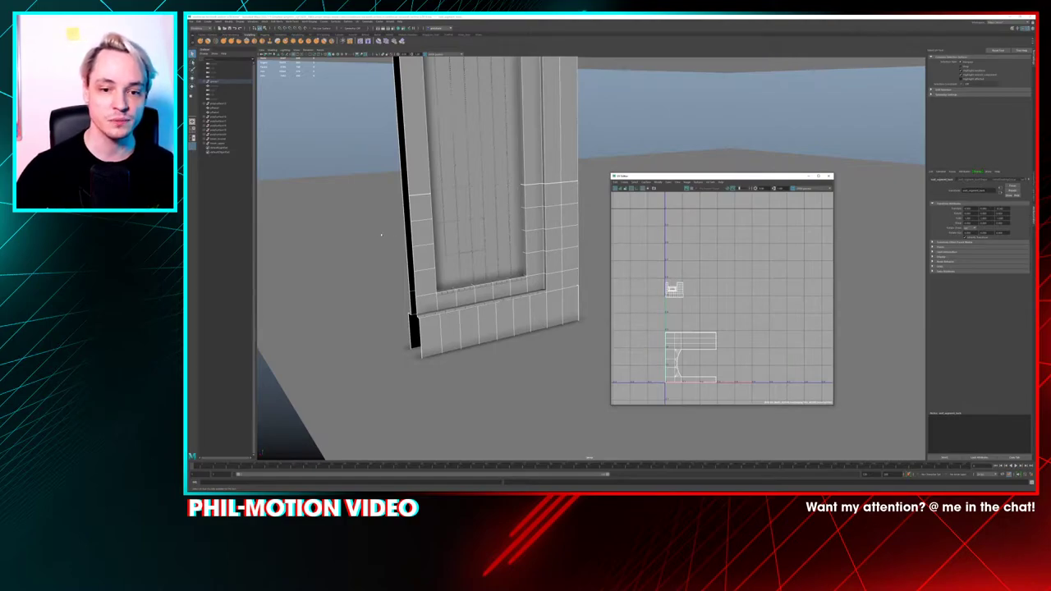
scroll(645, 301, up, 5)
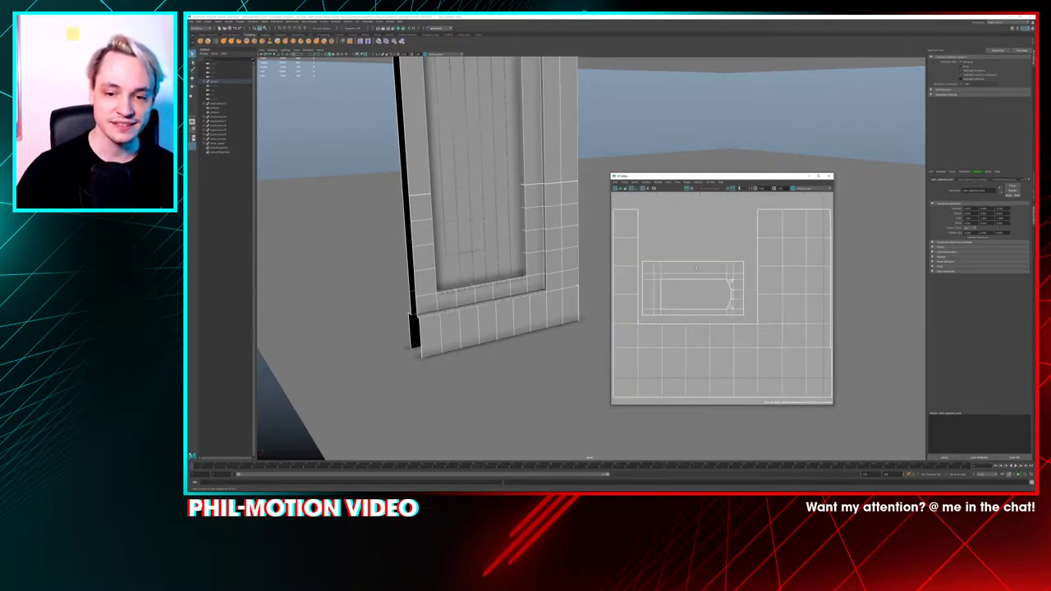
scroll(645, 258, down, 8)
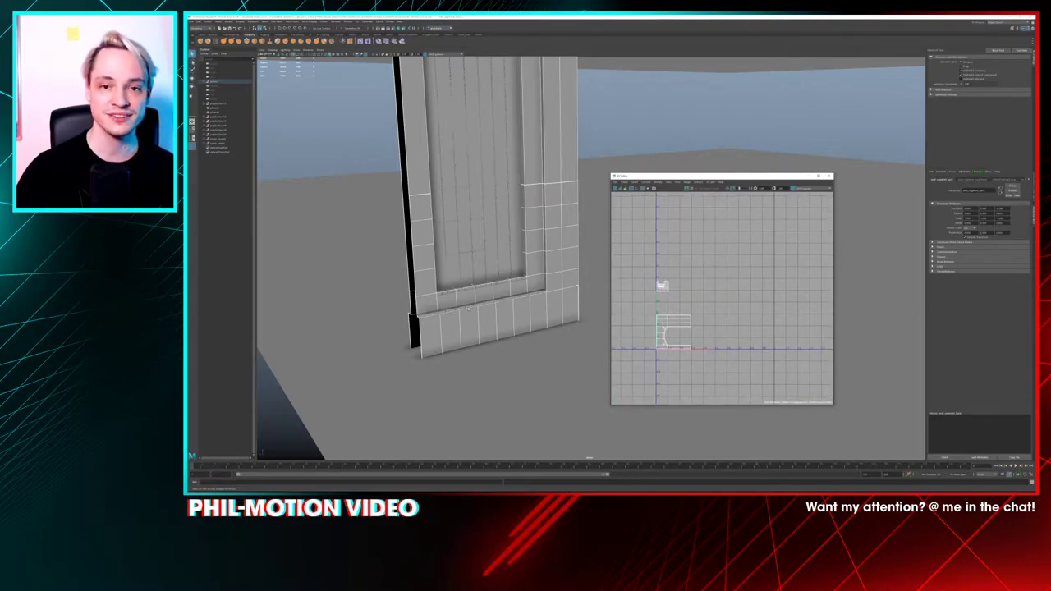
alt+drag(265, 250, 500, 118)
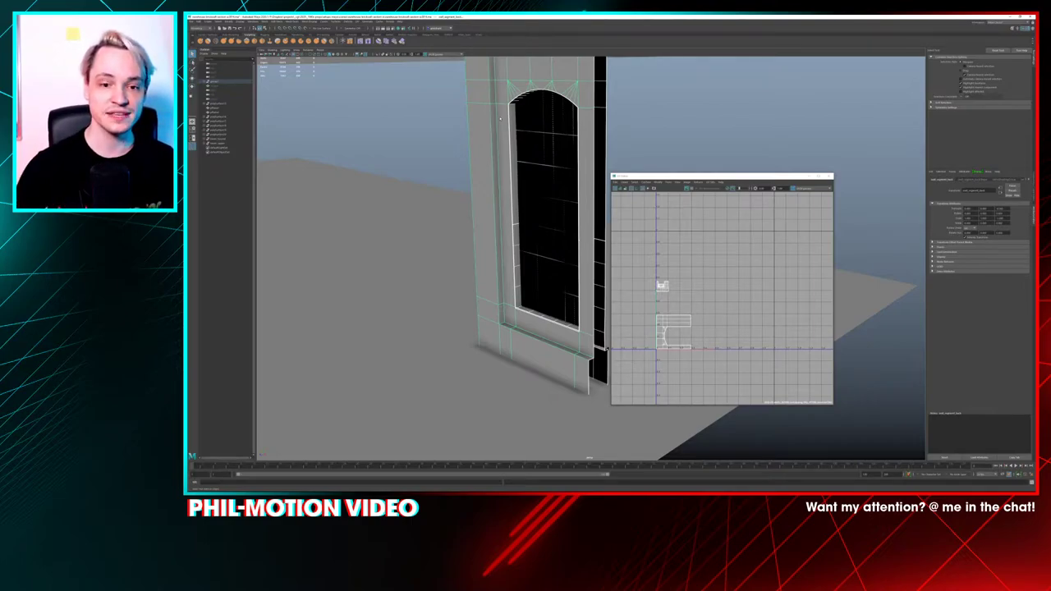
alt+drag(500, 117, 454, 169)
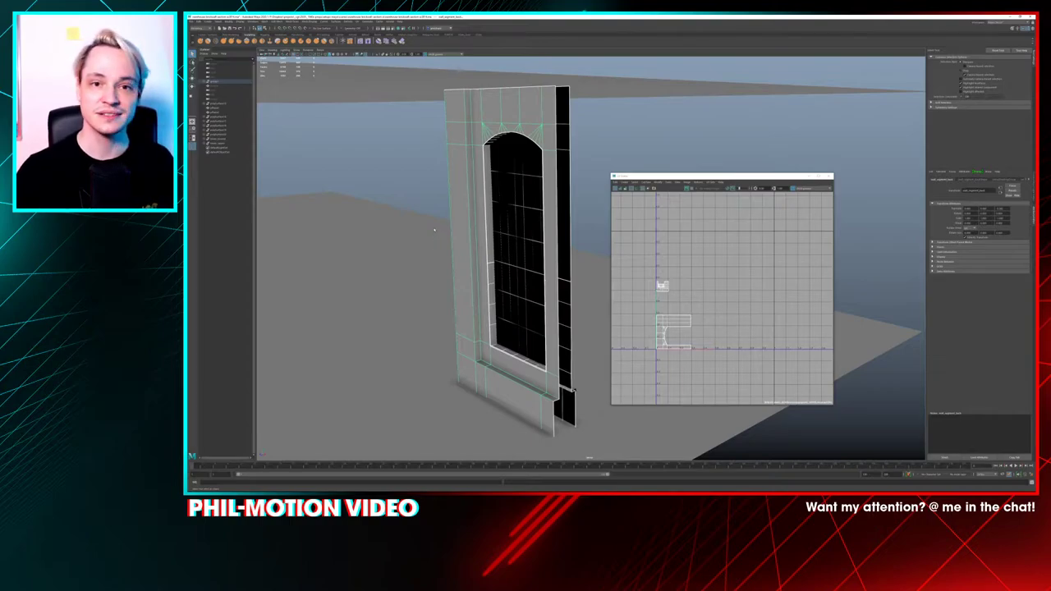
Delete the large ceiling plane above the wall section
alt+drag(456, 245, 558, 187)
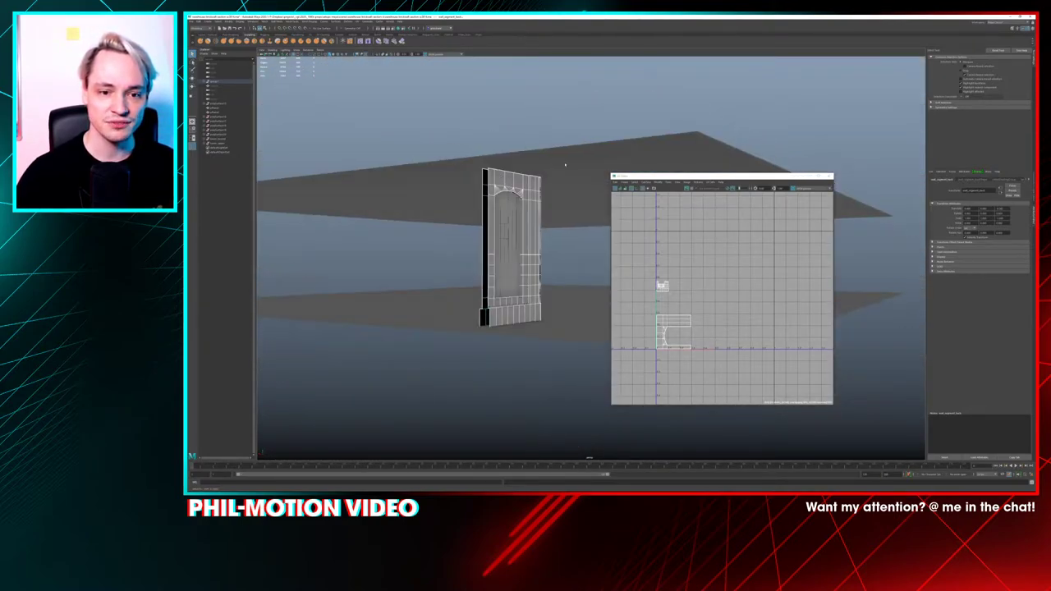
click(568, 189)
alt+drag(569, 302, 570, 306)
click(571, 304)
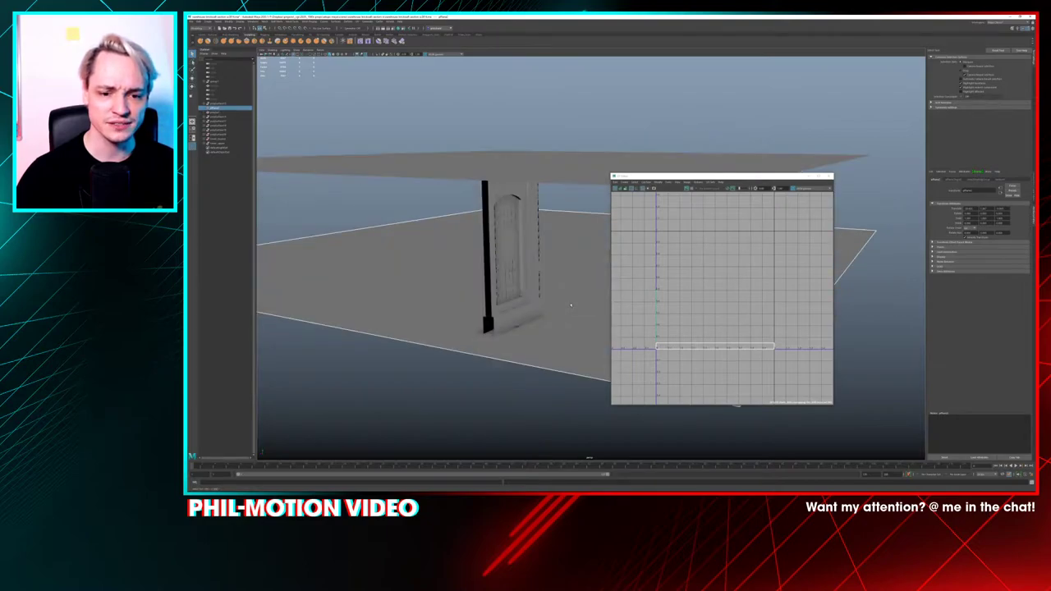
click(572, 174)
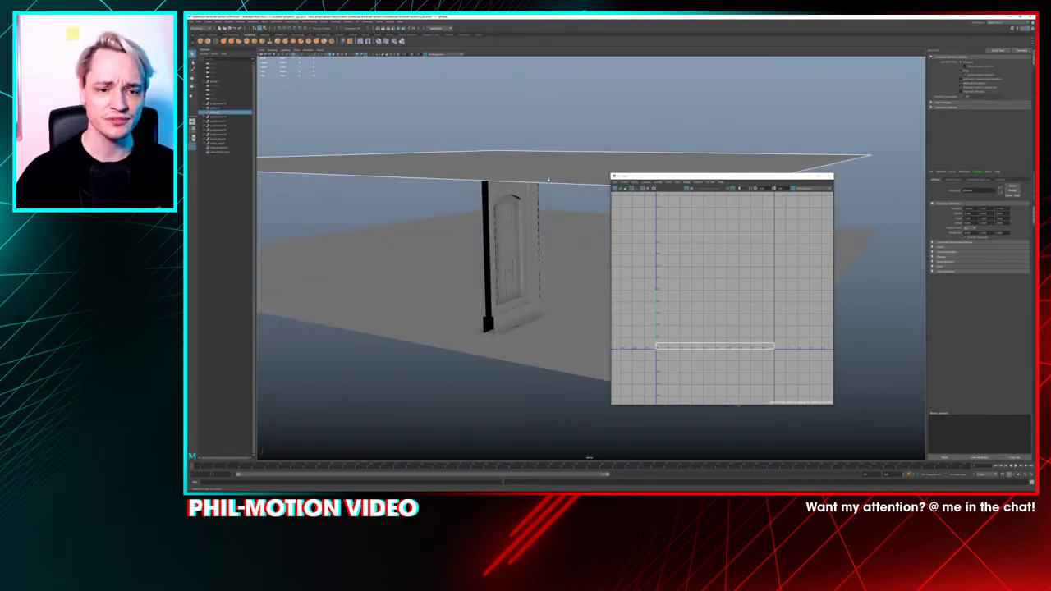
alt+drag(548, 179, 518, 272)
key(Delete)
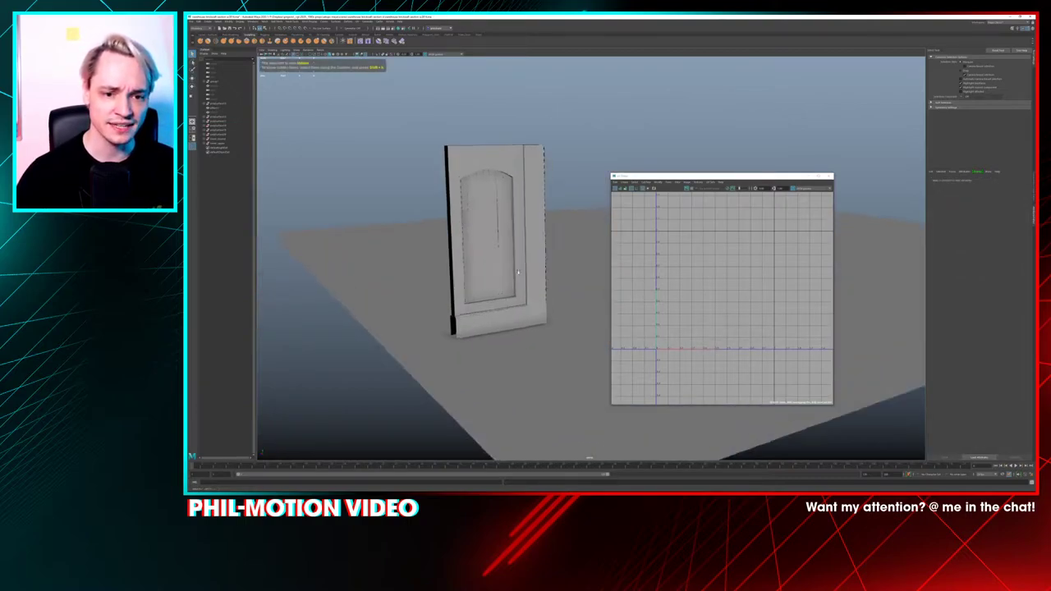
Select a brick near the inner end of the window ledge and frame its UV shell in the UV Editor
scroll(518, 272, up, 4)
click(382, 306)
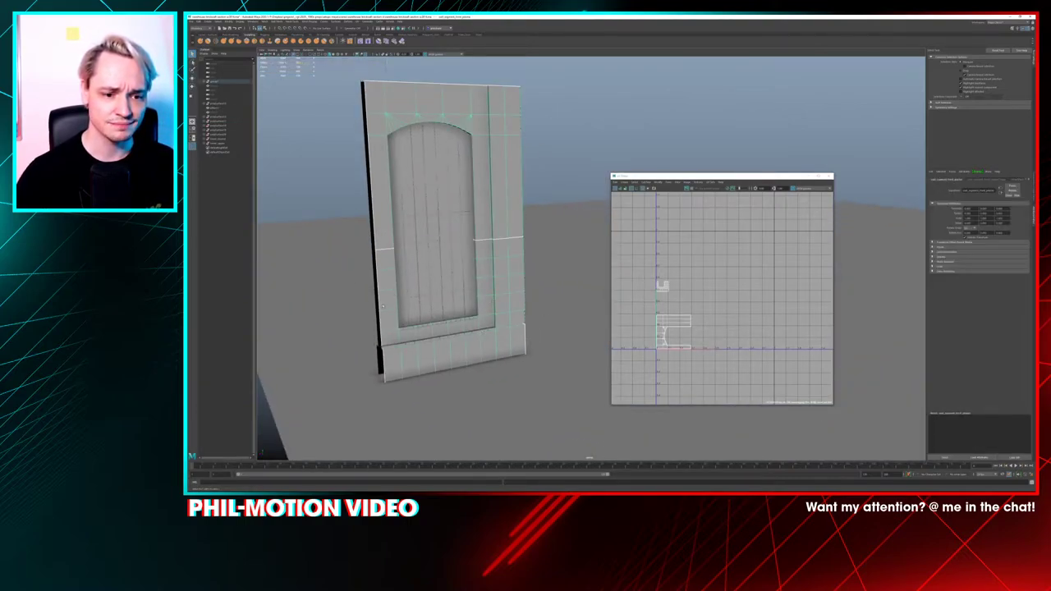
alt+right_drag(383, 306, 394, 340)
alt+middle_drag(394, 341, 485, 284)
click(489, 296)
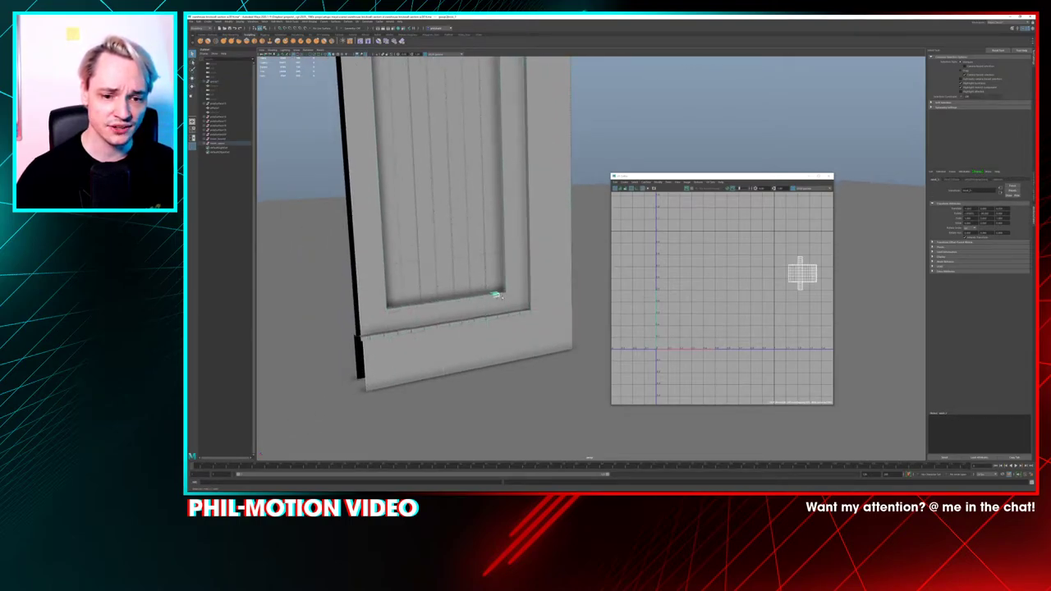
alt+right_drag(446, 320, 468, 330)
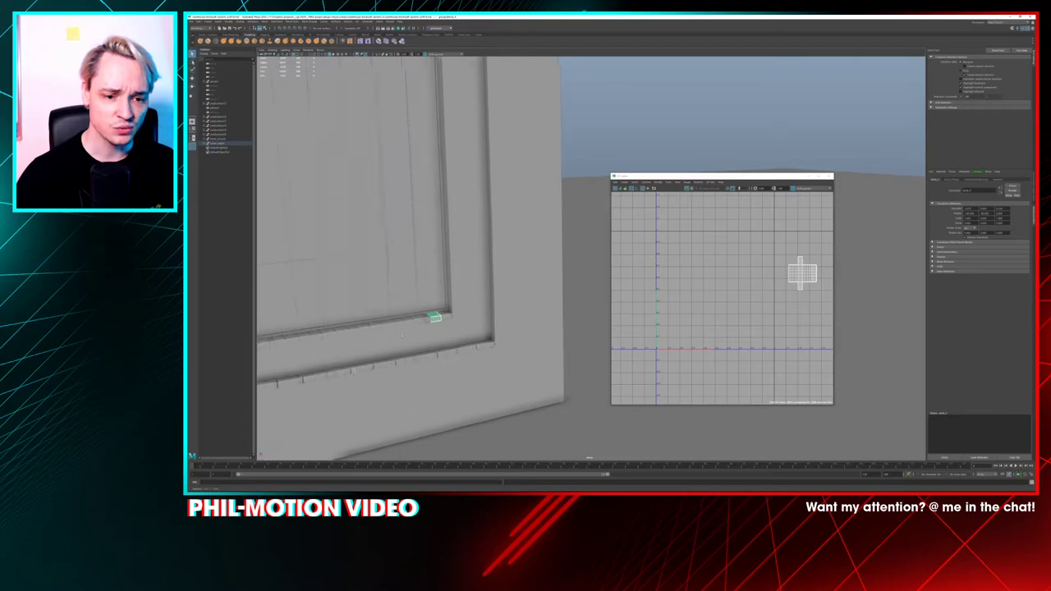
alt+middle_drag(467, 330, 513, 302)
alt+right_drag(785, 279, 797, 276)
key(f)
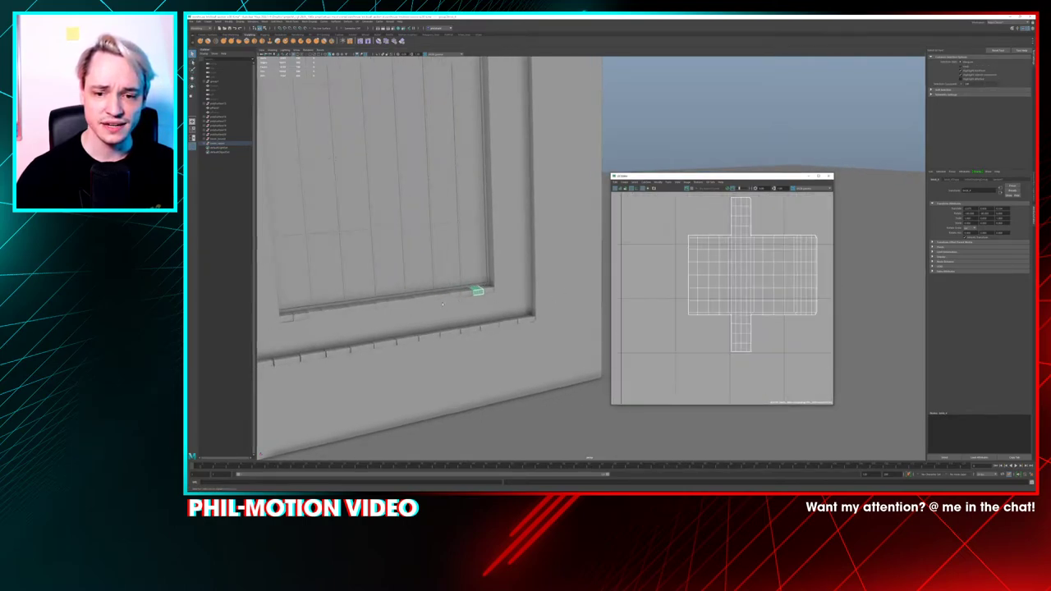
Select further window ledge bricks one at a time, compare their UV shells, and view both ledges from above
click(459, 298)
click(455, 295)
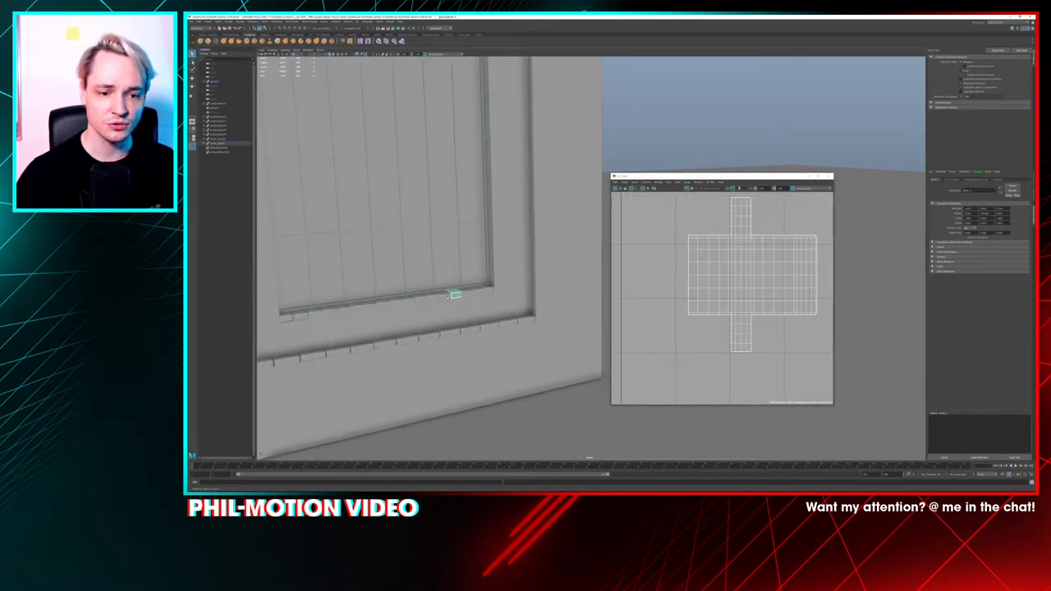
click(440, 298)
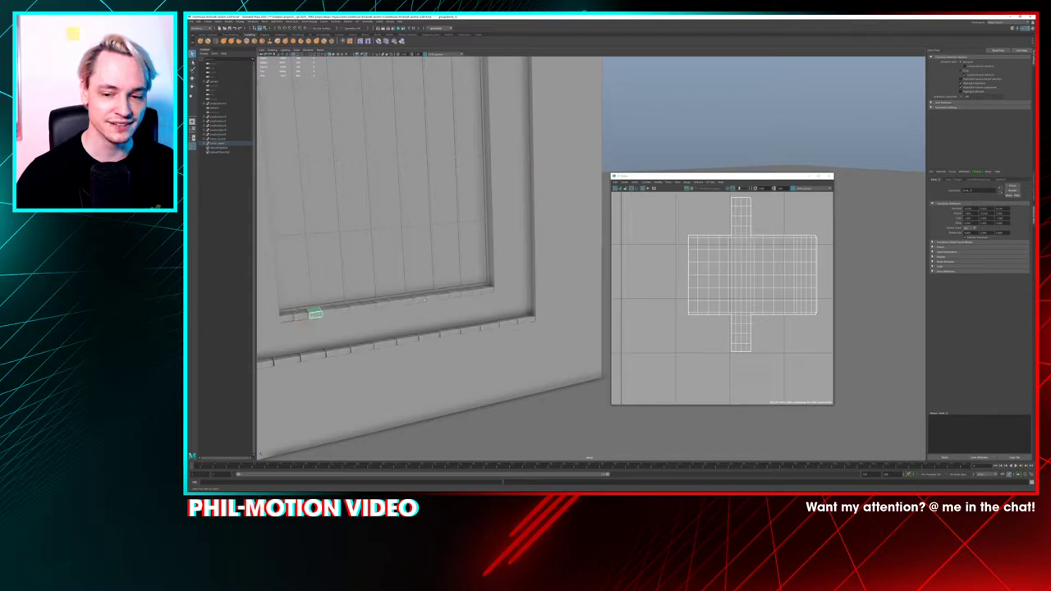
click(316, 315)
scroll(702, 286, down, 6)
scroll(699, 287, down, 3)
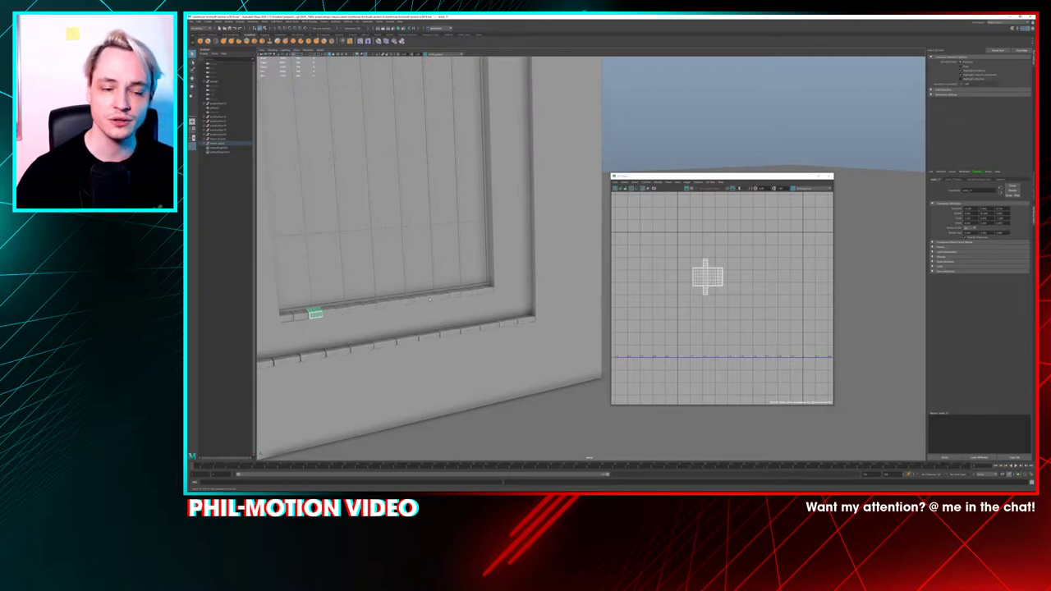
mouse_move(429, 300)
alt+mouse_down()
mouse_move(415, 306)
mouse_move(457, 241)
mouse_move(474, 301)
mouse_move(436, 312)
alt+mouse_up()
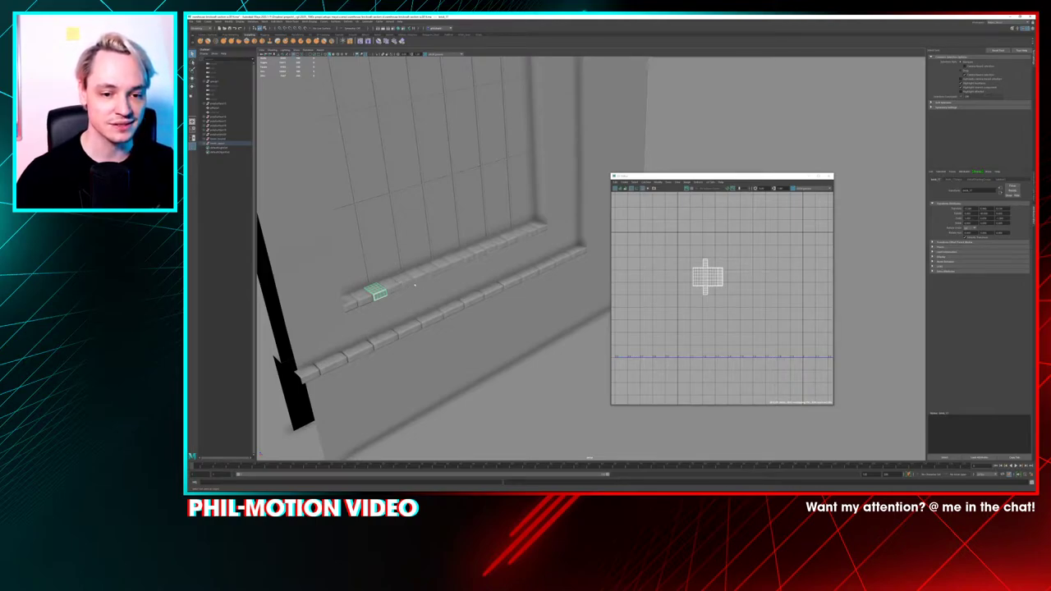
alt+drag(416, 289, 412, 236)
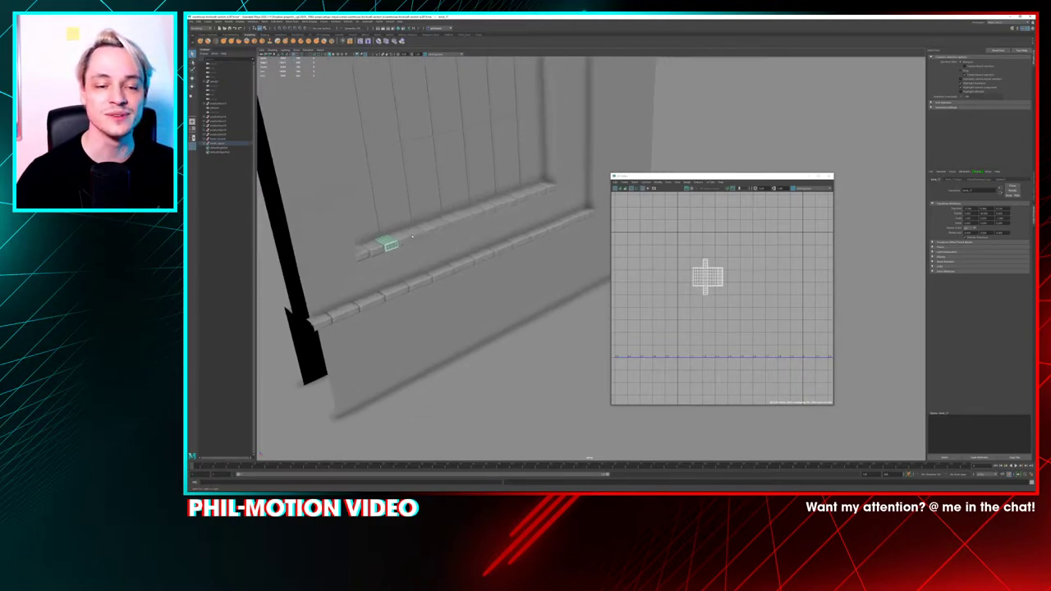
Move the UV Editor clear of the wall in the viewport and switch the front wall mesh to face selection
drag(682, 175, 769, 66)
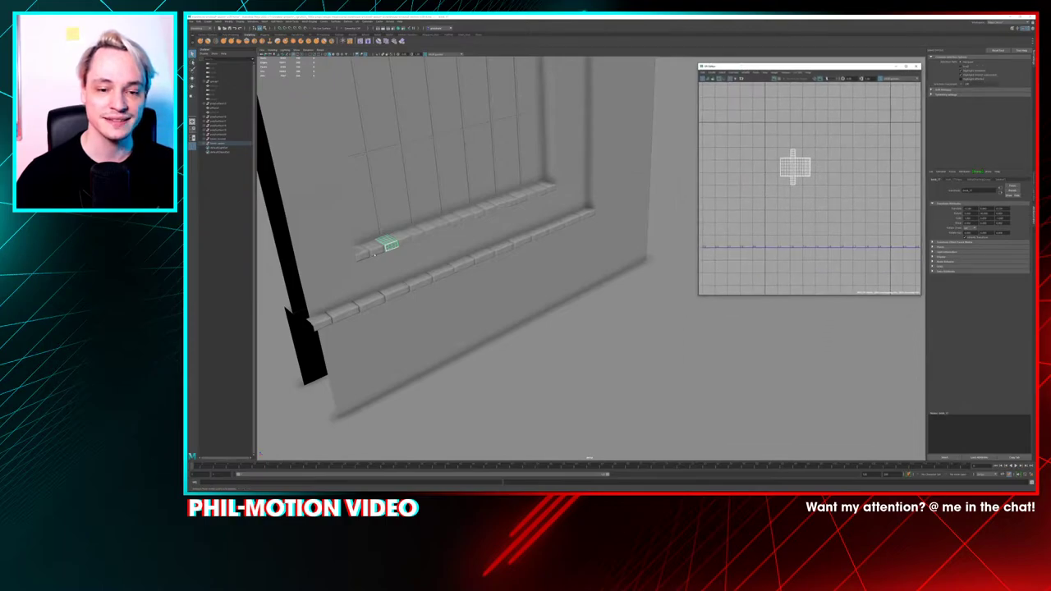
alt+drag(400, 294, 468, 299)
click(334, 360)
right_drag(433, 293, 434, 301)
scroll(434, 299, up, 3)
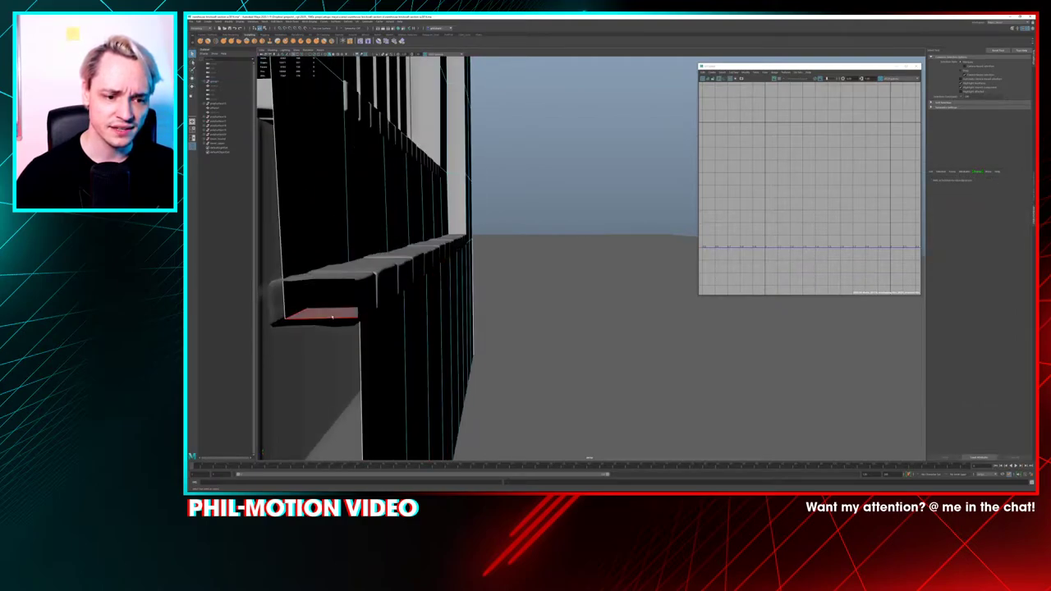
Try raising the wall's narrow ledge face beneath the lower brick row
click(340, 312)
key(w)
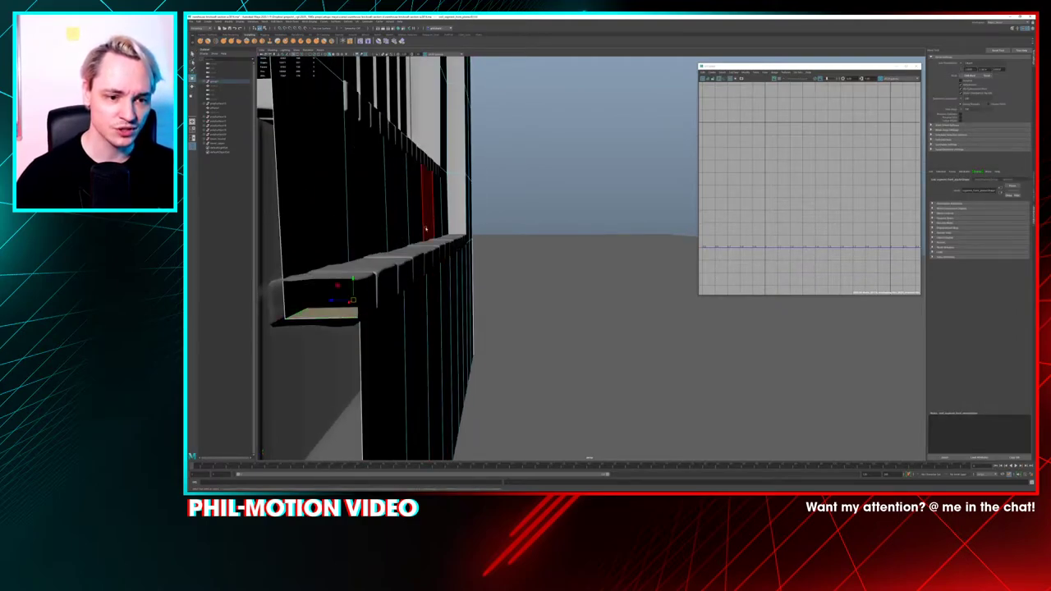
drag(353, 285, 352, 261)
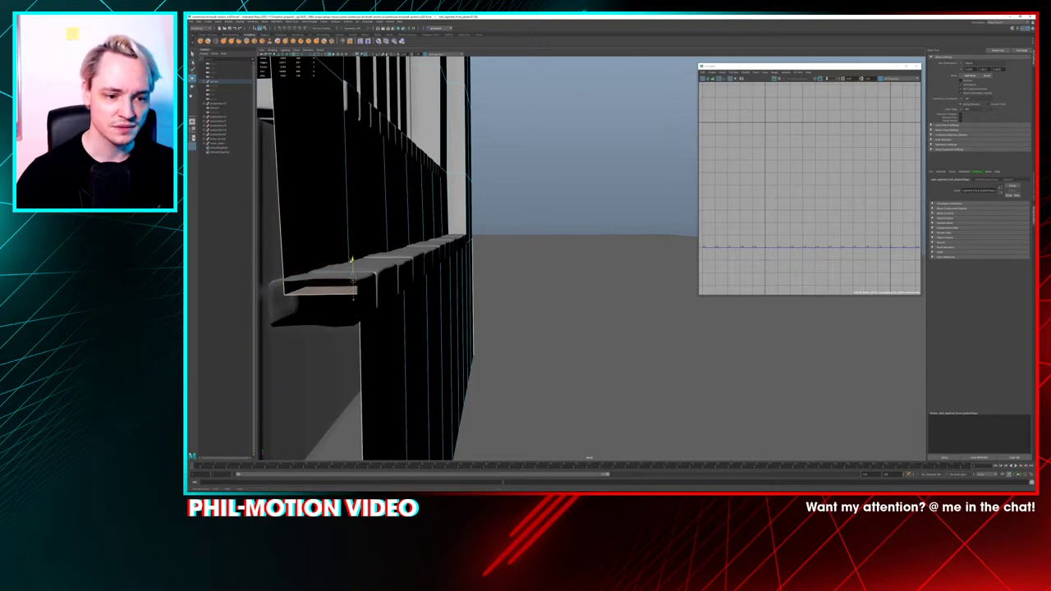
key(ctrl+z)
Examine a lower-row brick up close and how the row sits on the wall's ledge
click(366, 334)
alt+drag(365, 334, 432, 231)
click(431, 231)
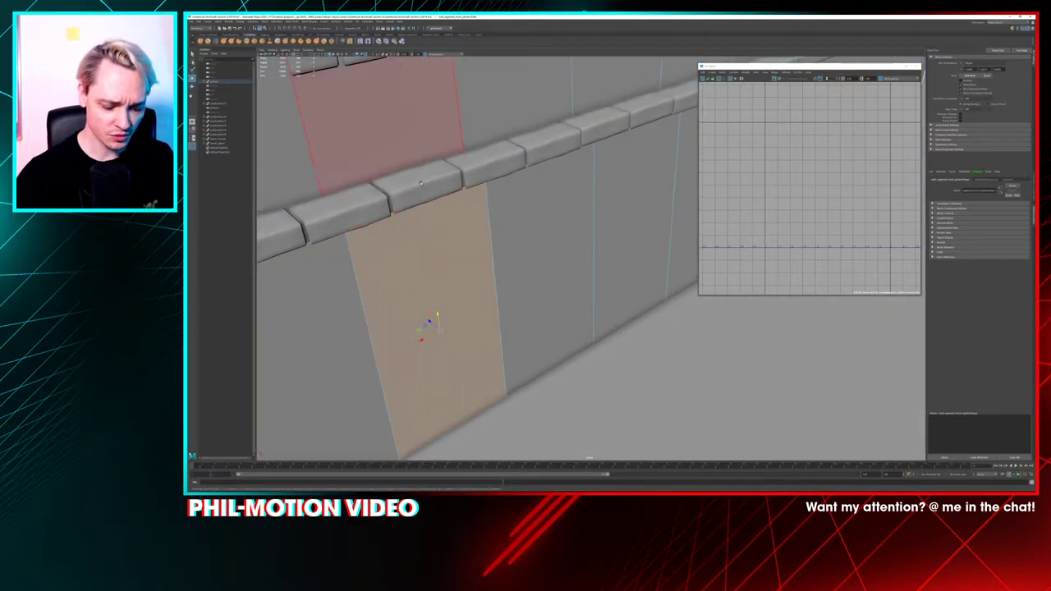
click(416, 149)
click(428, 195)
right_drag(428, 194, 447, 186)
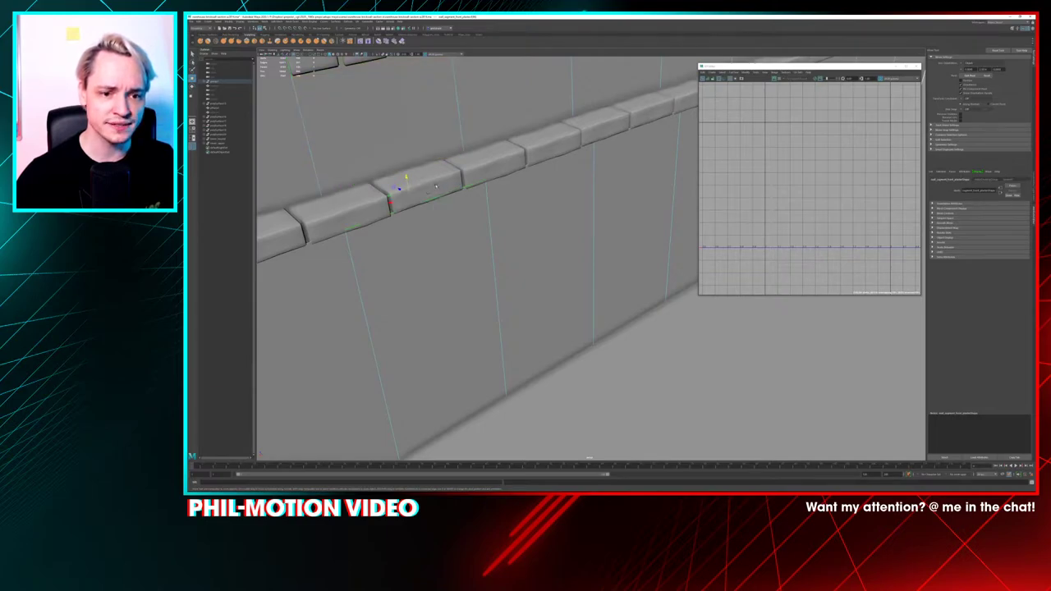
click(402, 187)
key(f)
alt+drag(441, 258, 413, 250)
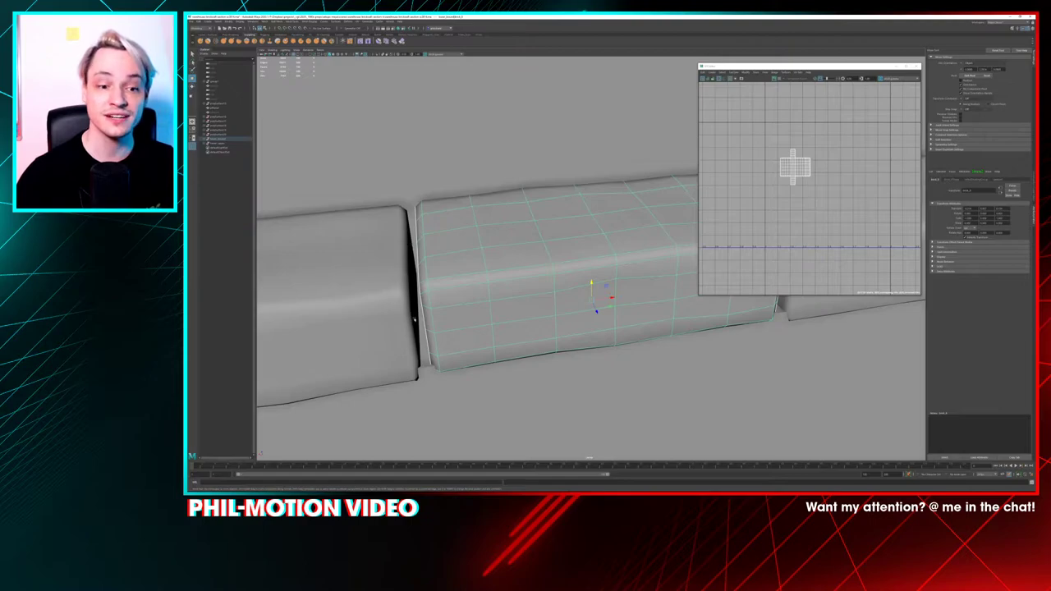
alt+middle_drag(619, 333, 594, 298)
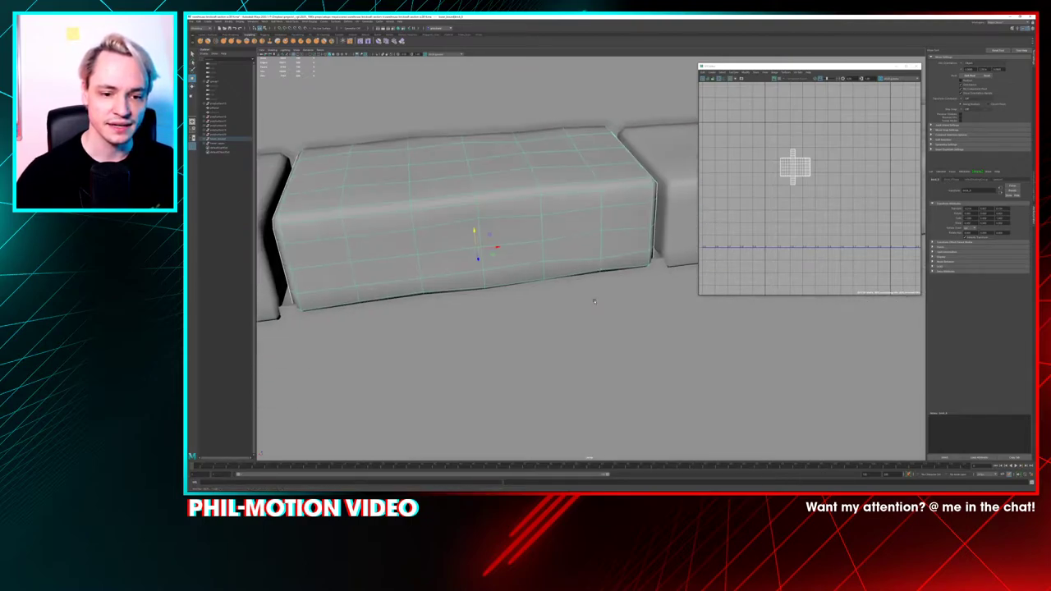
alt+right_drag(593, 298, 296, 306)
alt+drag(295, 306, 396, 317)
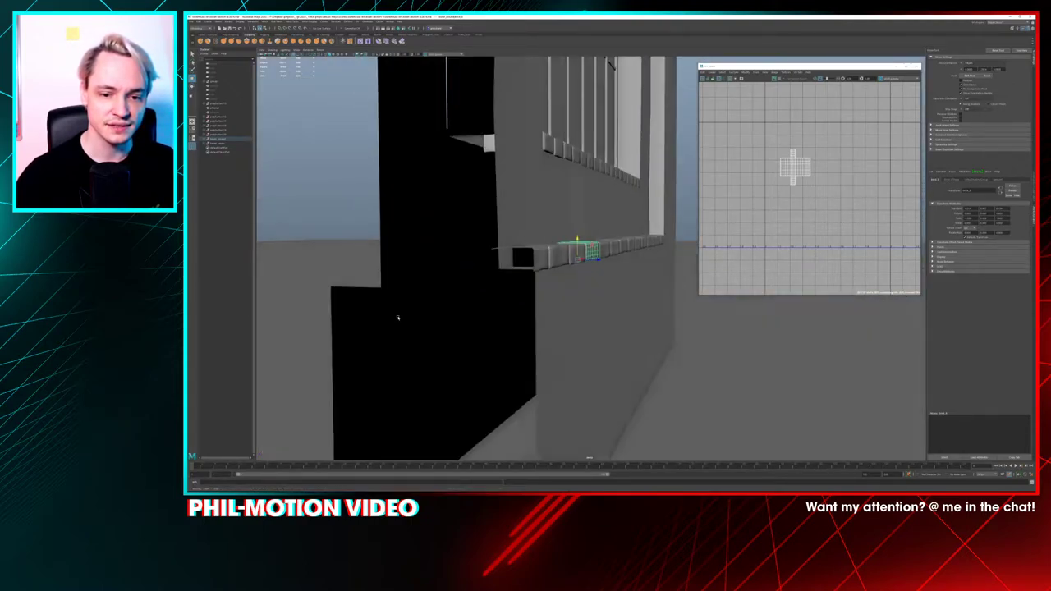
alt+right_drag(396, 316, 575, 312)
Select the wall's ledge edges running beneath the lower brick row and raise them slightly
click(551, 320)
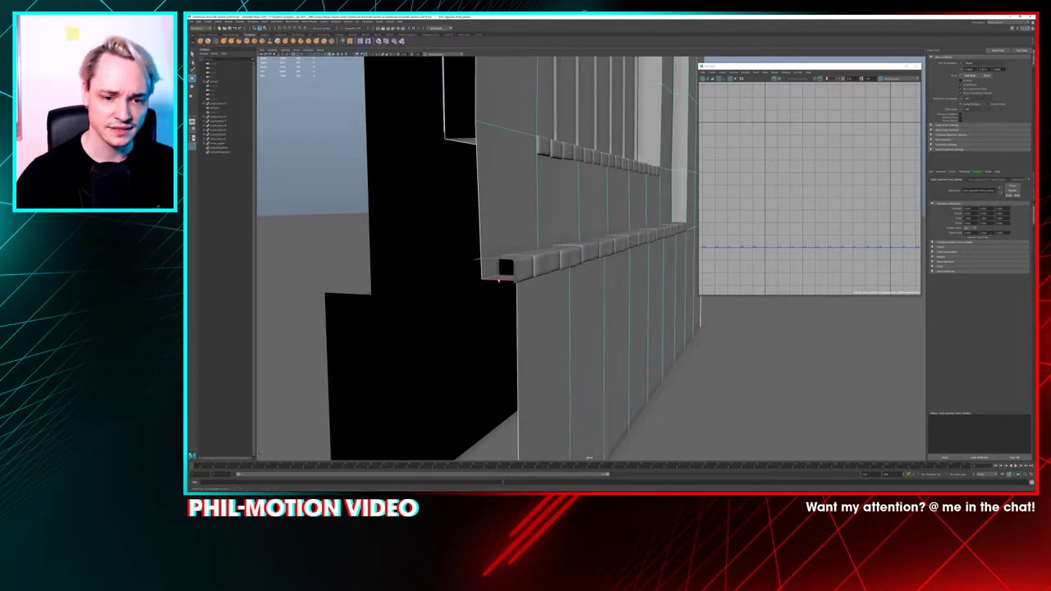
key(4)
click(533, 279)
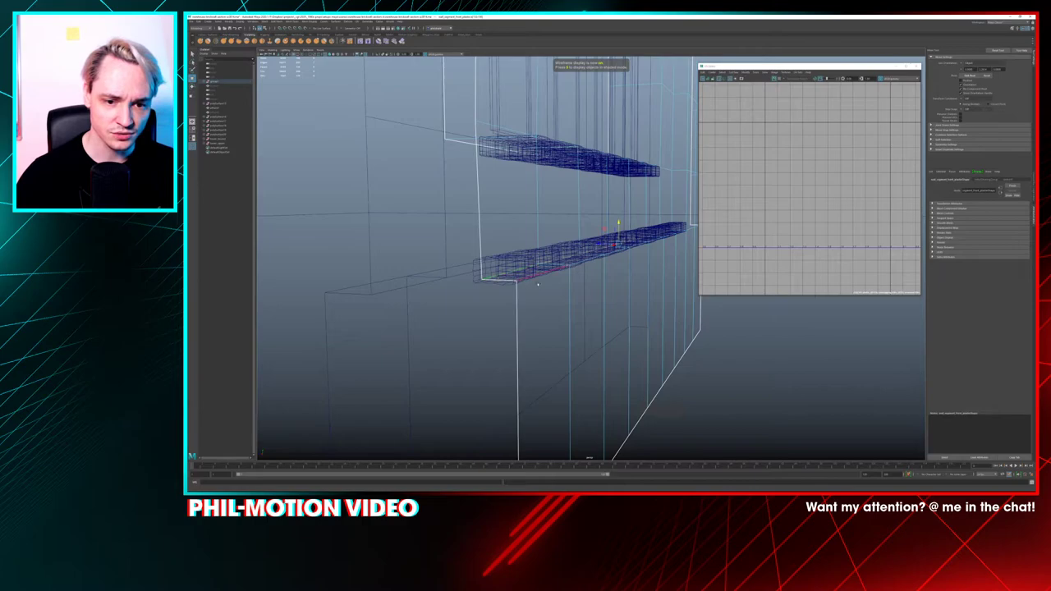
alt+drag(533, 279, 443, 303)
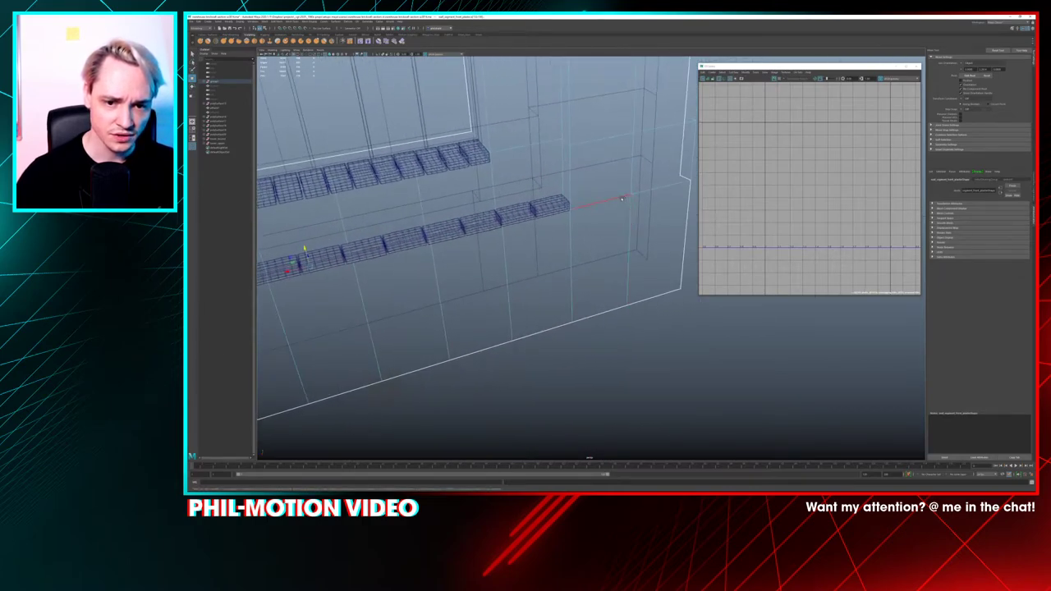
shift+click(582, 211)
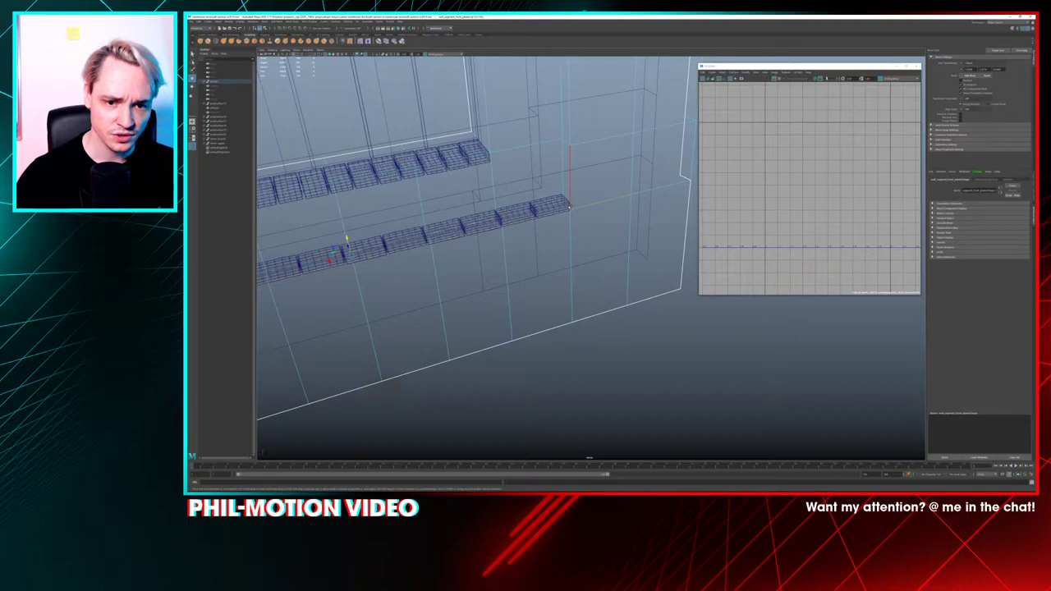
click(655, 187)
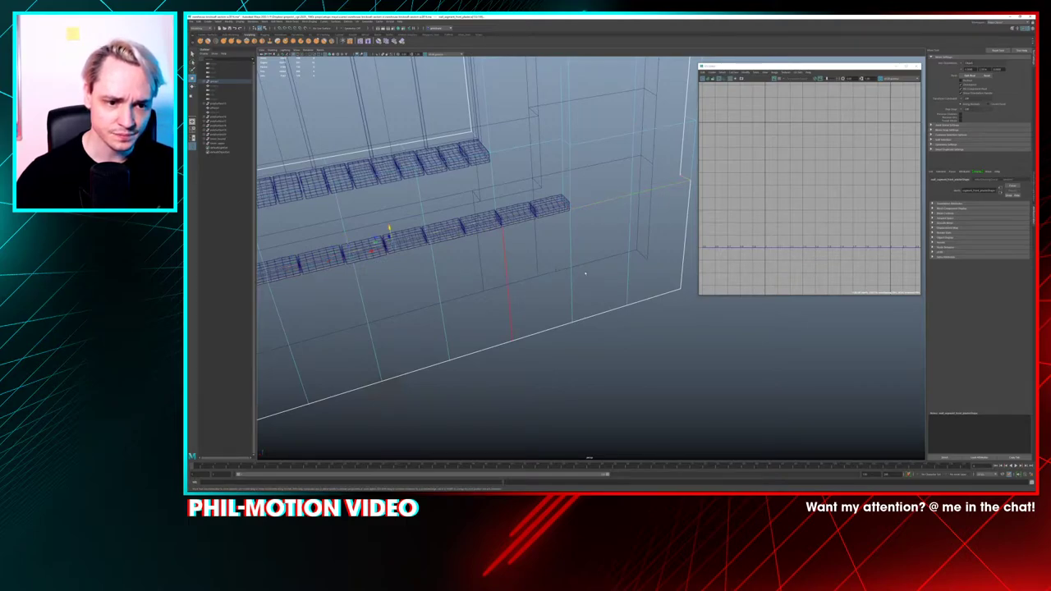
alt+middle_drag(503, 247, 548, 244)
key(5)
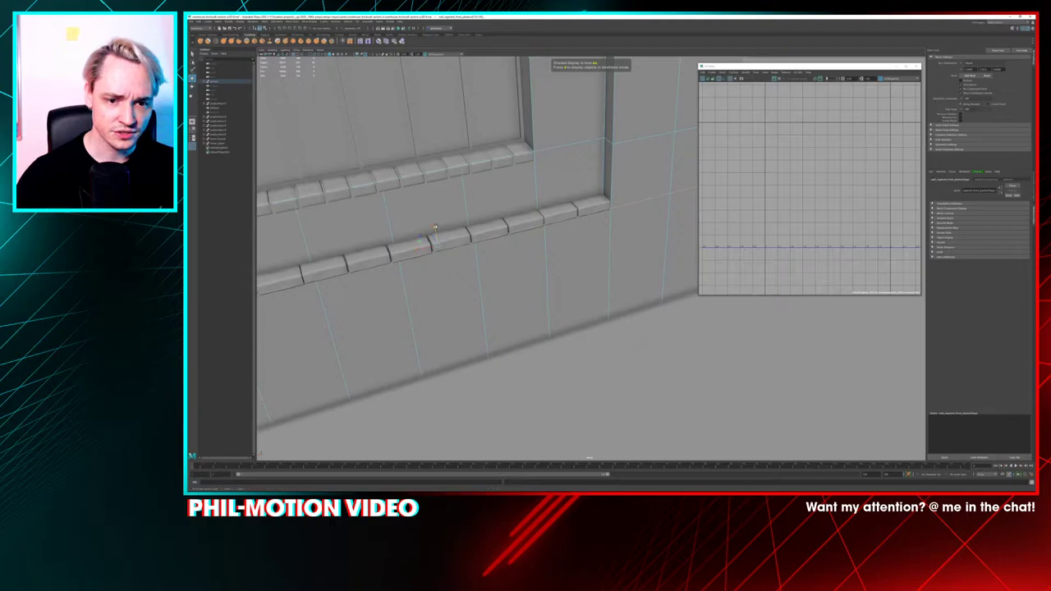
mouse_move(435, 227)
mouse_down()
mouse_move(437, 192)
mouse_move(447, 220)
mouse_up()
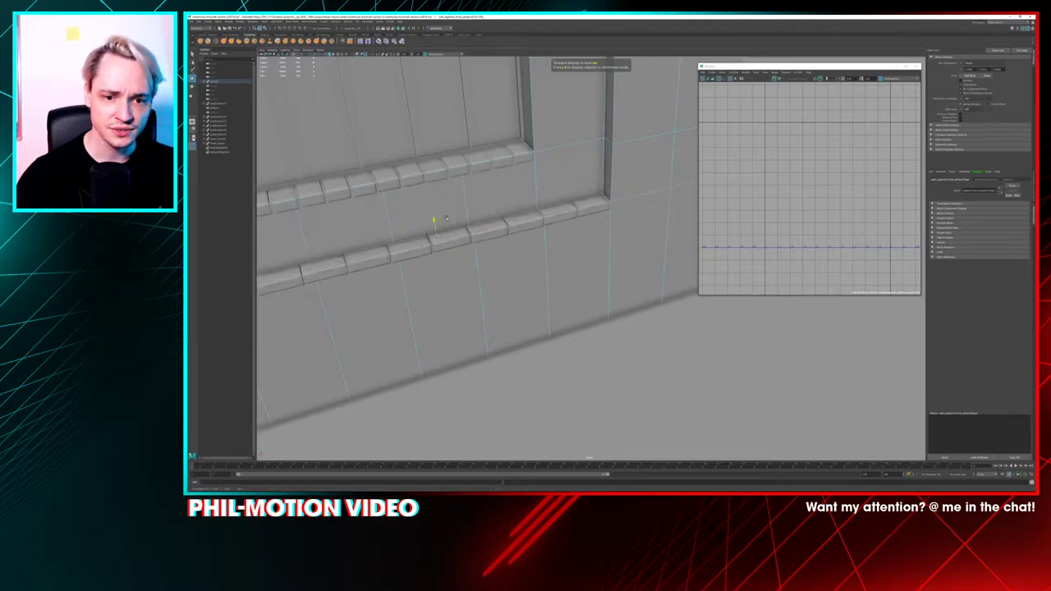
Fine-tune the height of the selected ledge edges against the underside of the bricks
scroll(480, 194, up, 5)
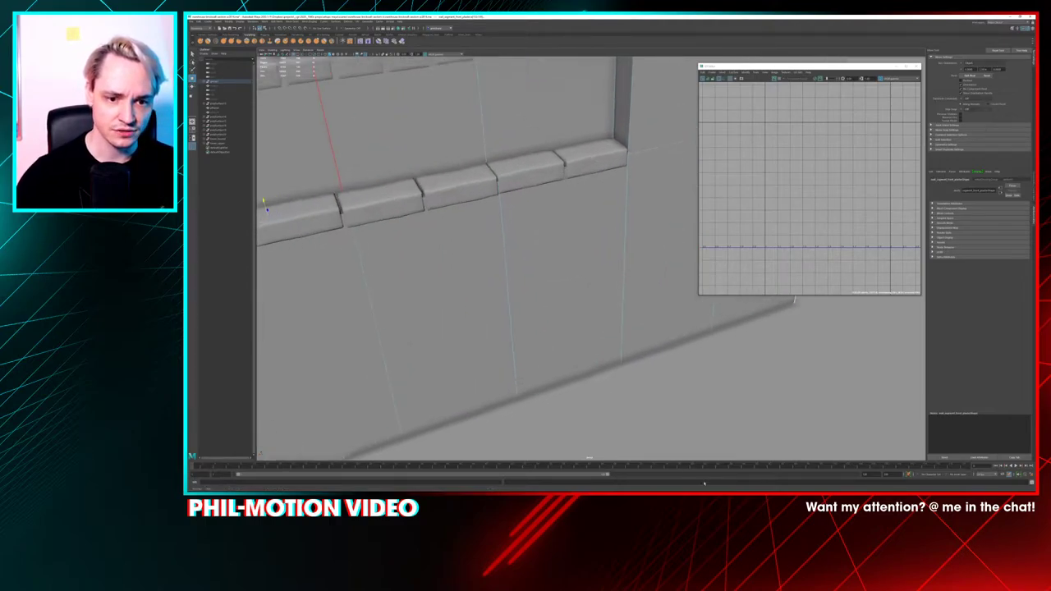
key(f)
alt+right_drag(476, 223, 549, 296)
mouse_move(589, 243)
mouse_down()
mouse_move(588, 215)
mouse_move(589, 236)
mouse_up()
scroll(589, 234, down, 6)
scroll(590, 233, up, 4)
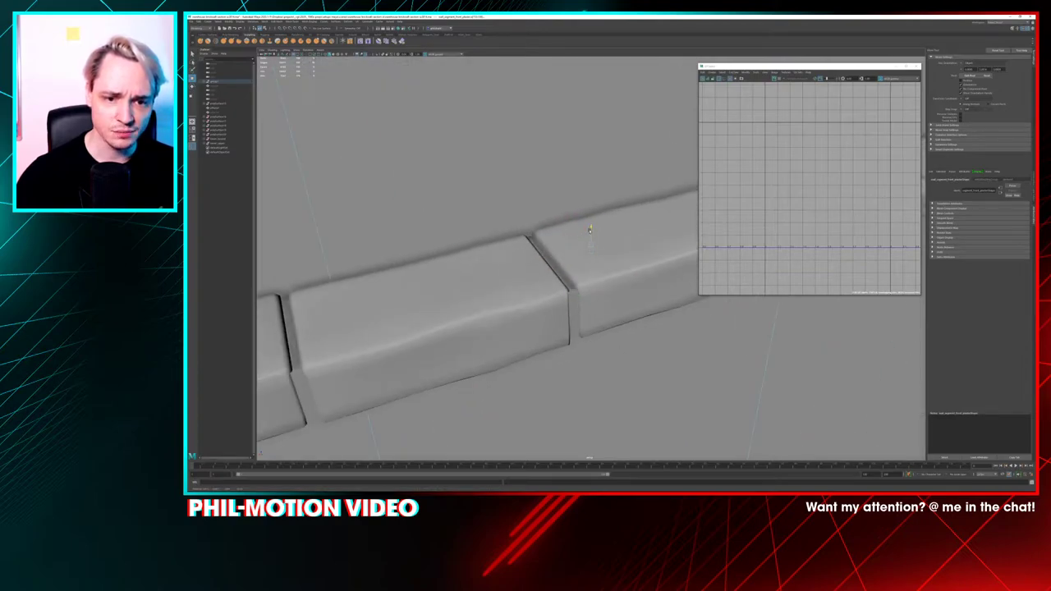
alt+right_drag(589, 235, 460, 226)
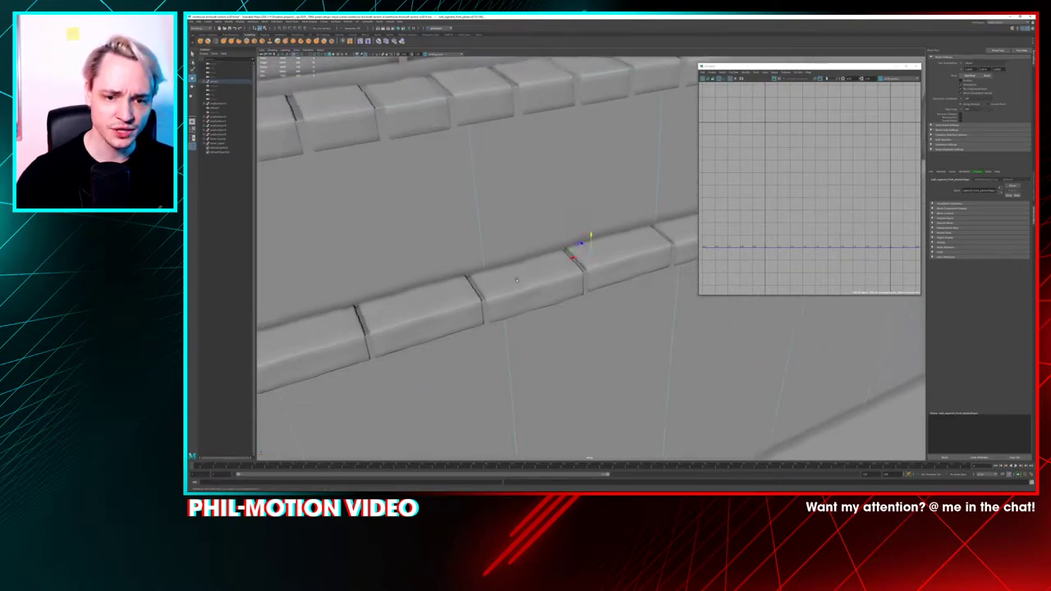
Select the whole lower brick row group and nudge it slightly along the wall's depth
alt+drag(459, 226, 534, 236)
alt+right_drag(533, 236, 500, 238)
alt+drag(501, 238, 549, 249)
scroll(549, 248, down, 3)
alt+middle_drag(549, 249, 525, 210)
scroll(625, 192, down, 1)
right_drag(627, 191, 648, 187)
click(647, 187)
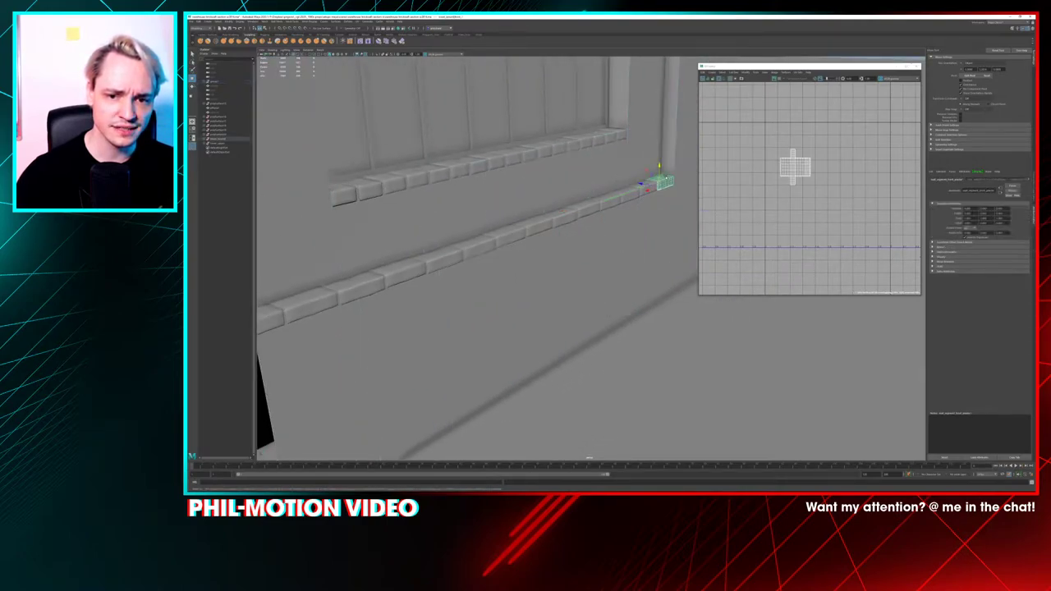
click(227, 142)
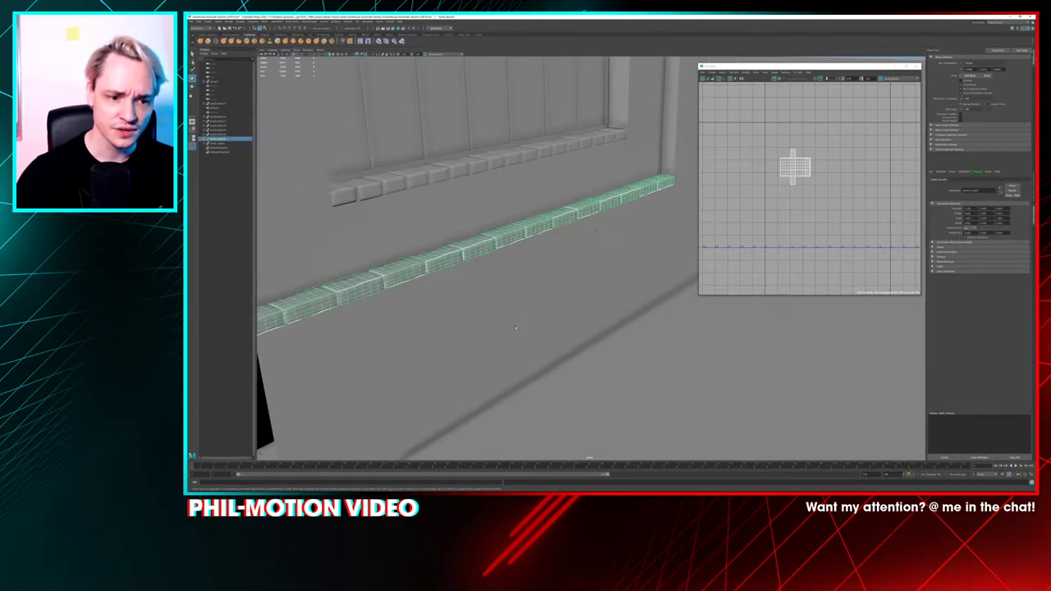
scroll(515, 328, down, 2)
alt+middle_drag(394, 449, 417, 403)
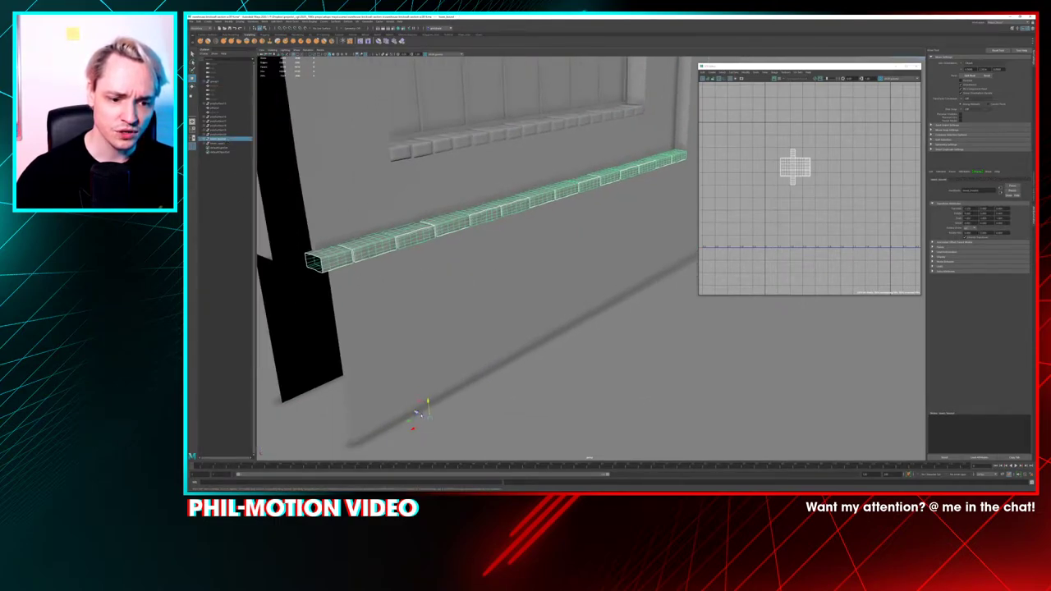
drag(420, 414, 418, 413)
Inspect the front and underside of the lower-row bricks where they meet the wall
click(453, 326)
alt+drag(453, 327, 504, 342)
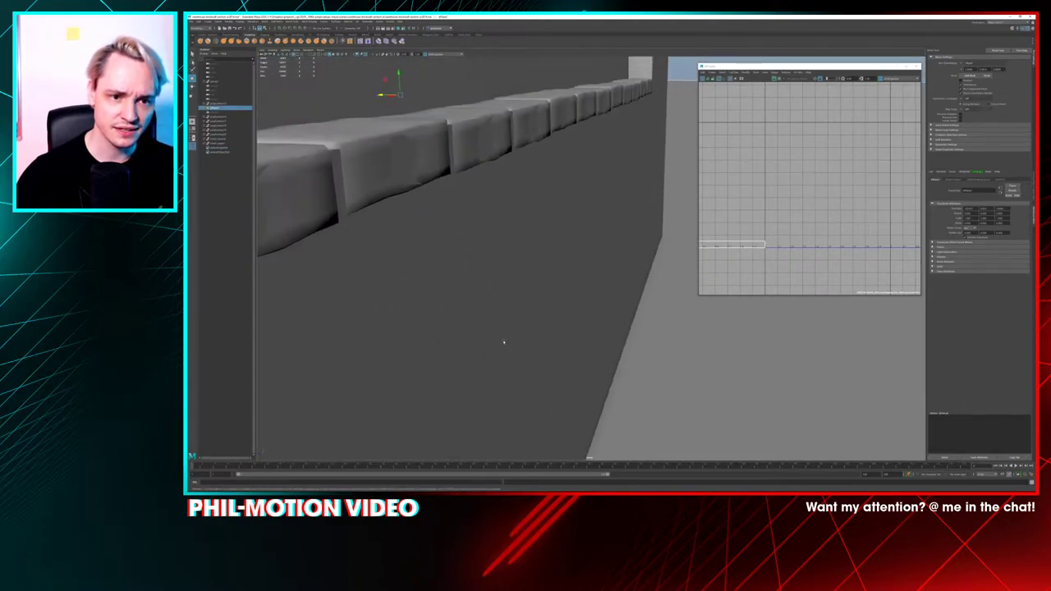
alt+drag(423, 188, 422, 217)
click(409, 175)
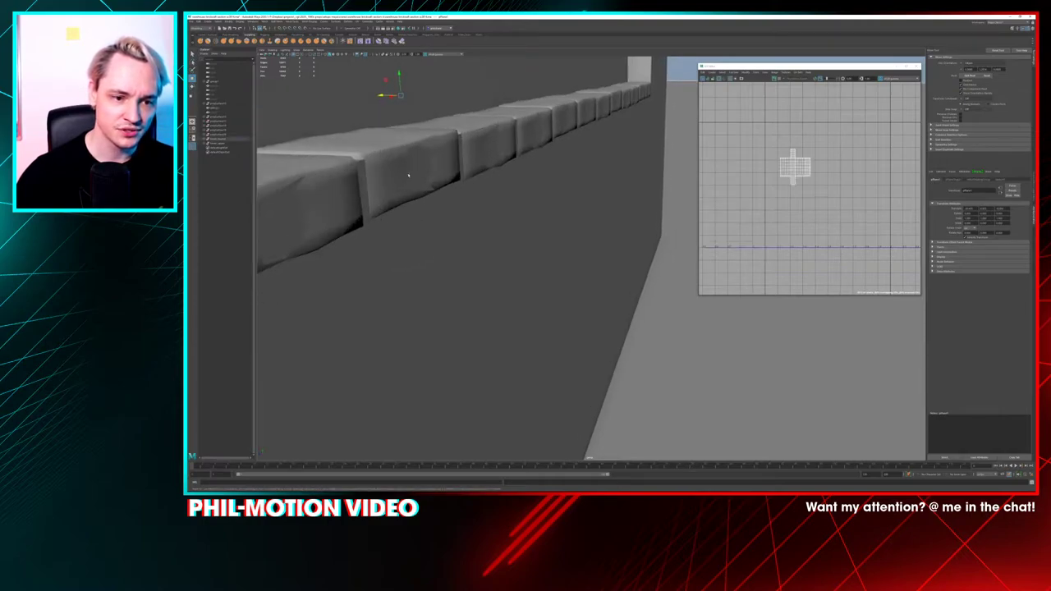
click(408, 174)
alt+drag(520, 254, 337, 238)
alt+middle_drag(337, 304, 532, 233)
alt+drag(532, 235, 567, 195)
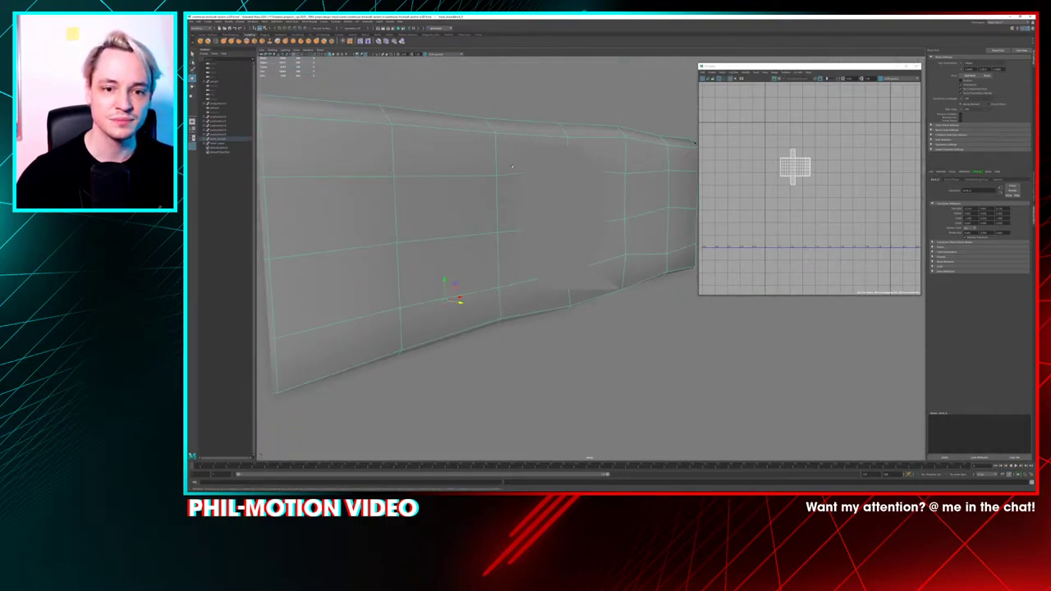
alt+right_drag(603, 317, 302, 113)
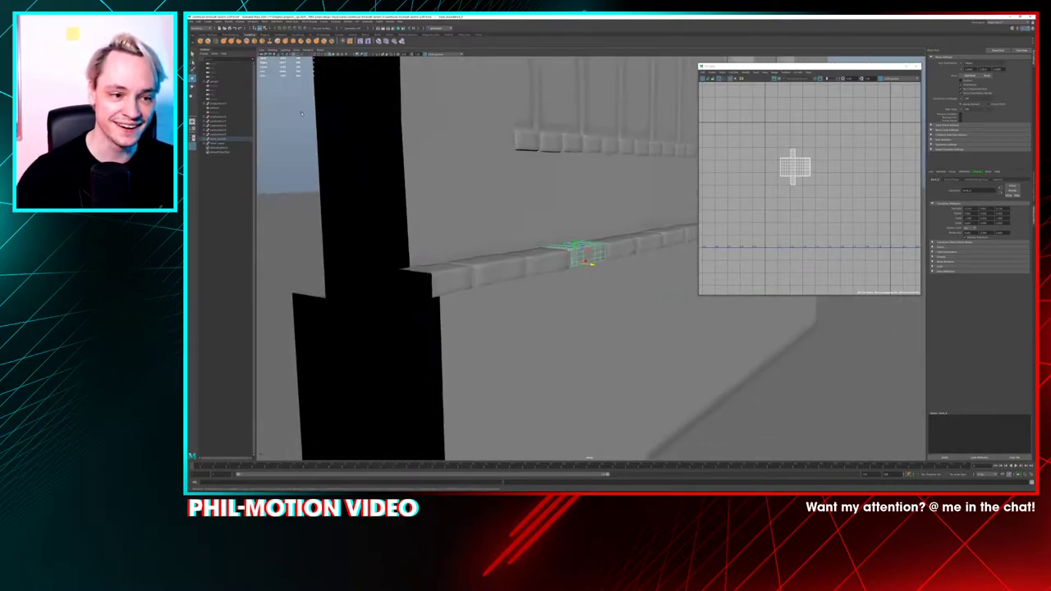
Reselect the lower brick row group and readjust its depth against the wall by a tiny amount
click(225, 140)
alt+middle_drag(665, 402, 566, 316)
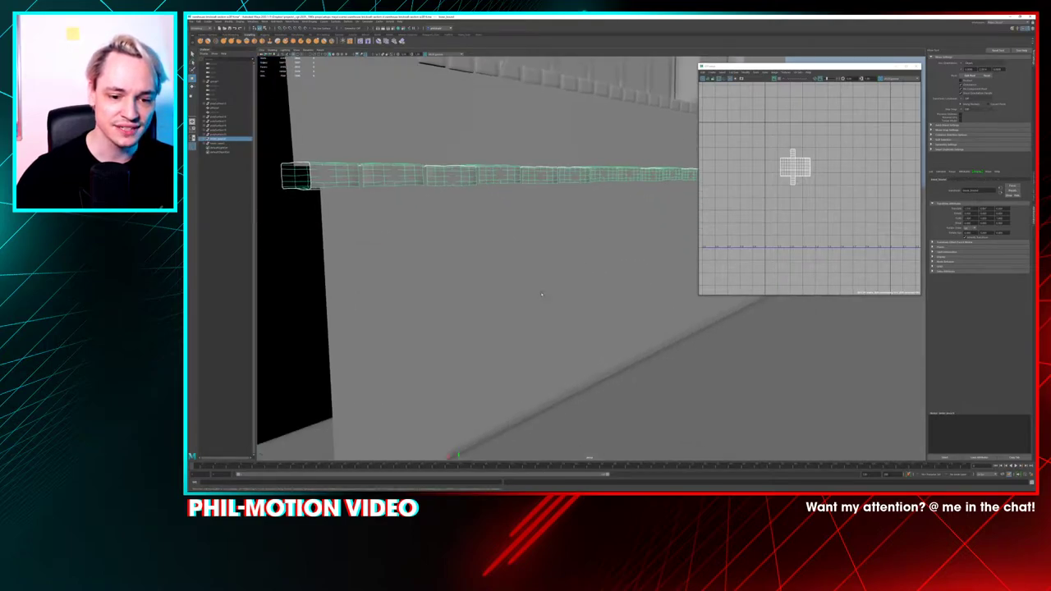
alt+right_drag(566, 316, 516, 283)
drag(475, 424, 476, 424)
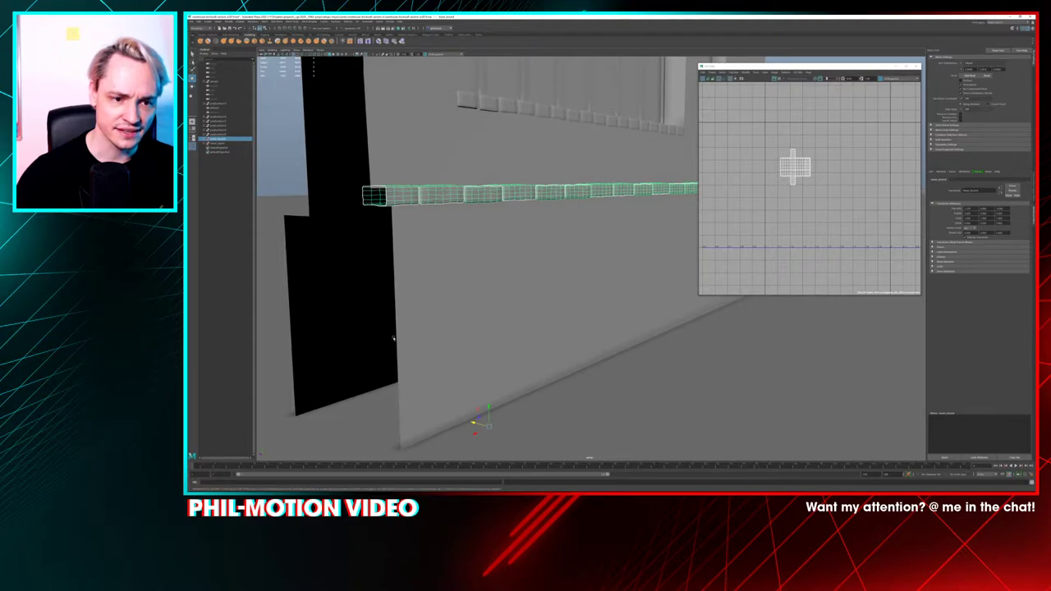
click(393, 338)
Select the whole upper brick row group beneath the recessed panel
alt+drag(493, 222, 535, 322)
alt+middle_drag(534, 271, 312, 362)
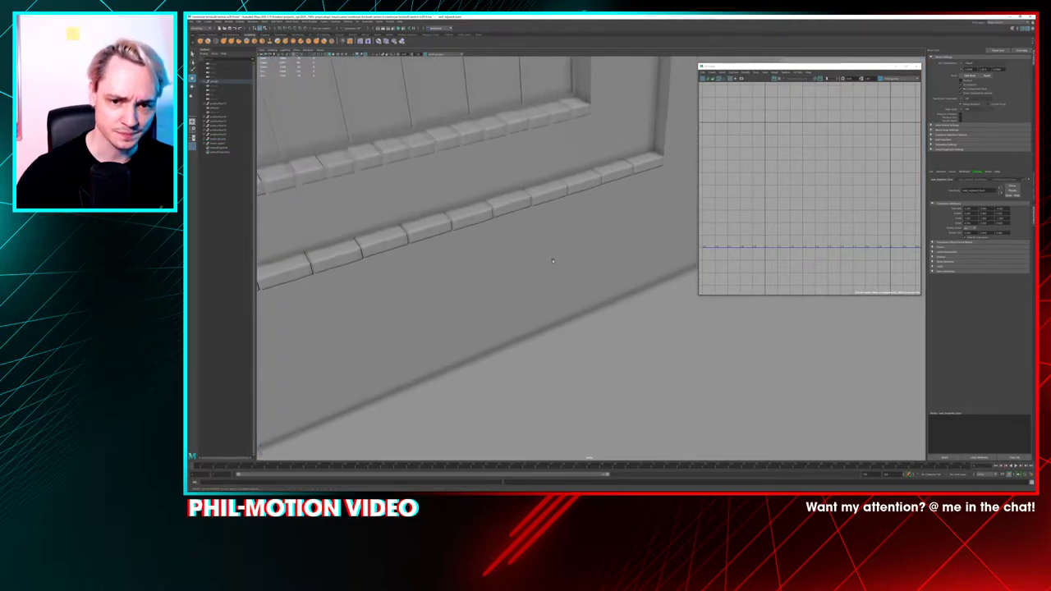
alt+drag(552, 261, 427, 261)
click(391, 264)
alt+right_drag(391, 273, 525, 297)
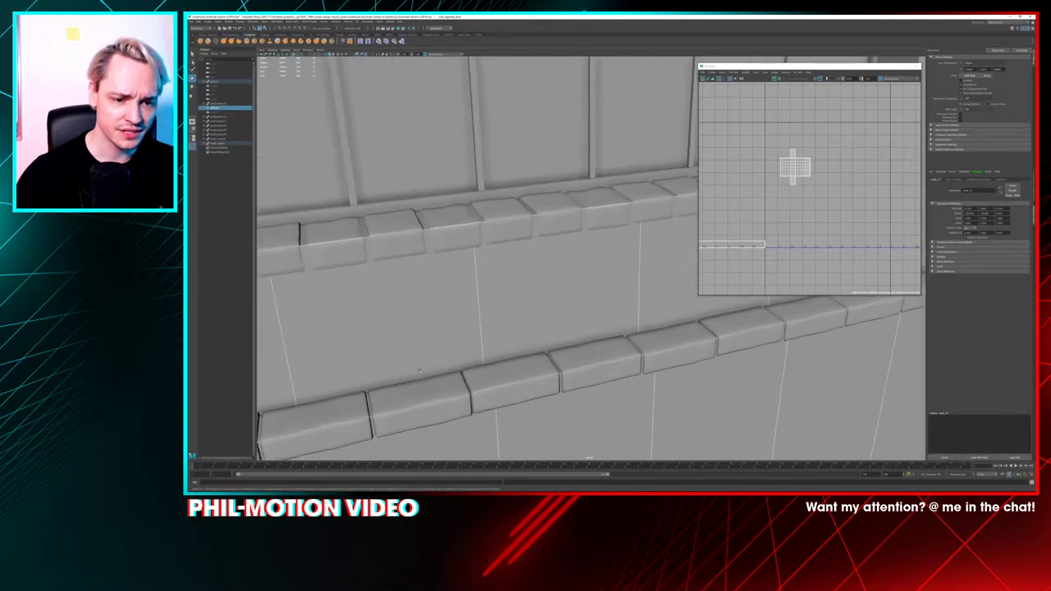
alt+drag(526, 297, 391, 257)
click(384, 273)
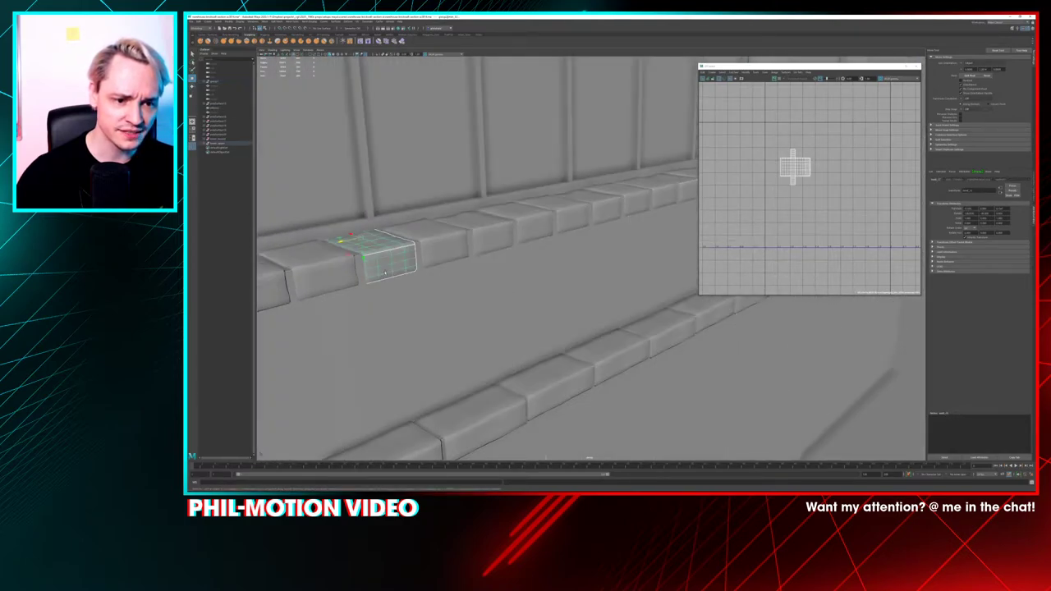
click(221, 141)
click(222, 147)
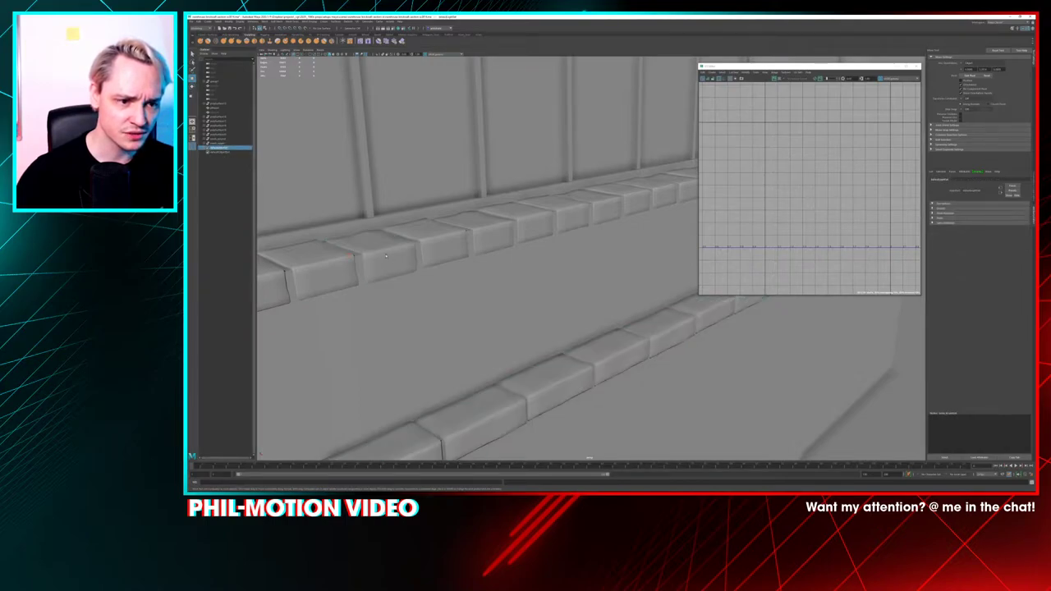
click(233, 144)
Move the upper brick row's pivot to the lower corner of its first brick
alt+right_drag(656, 148, 555, 111)
alt+drag(539, 187, 401, 264)
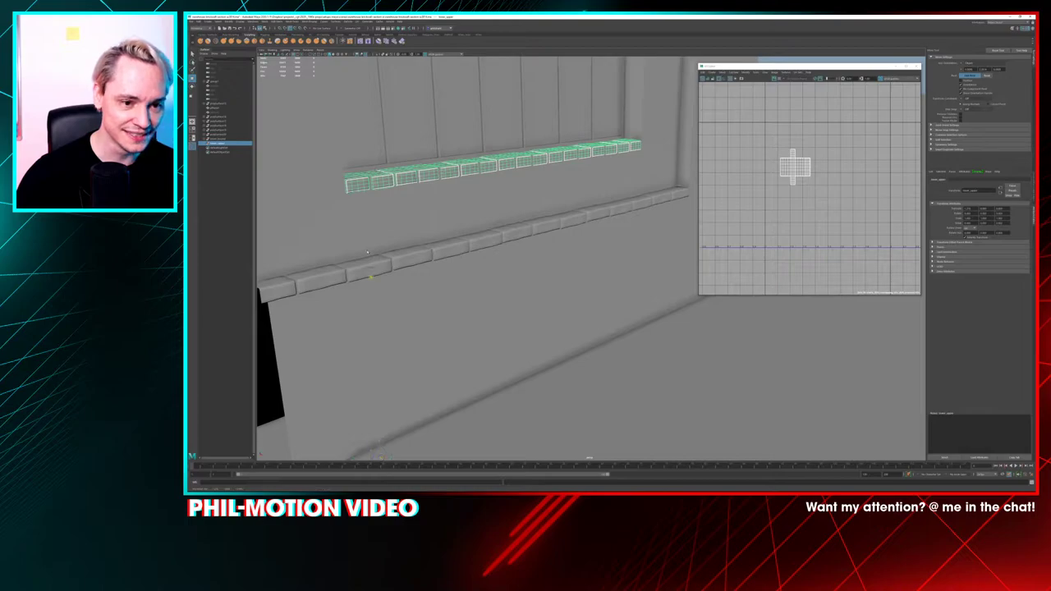
key(Insert)
key(f)
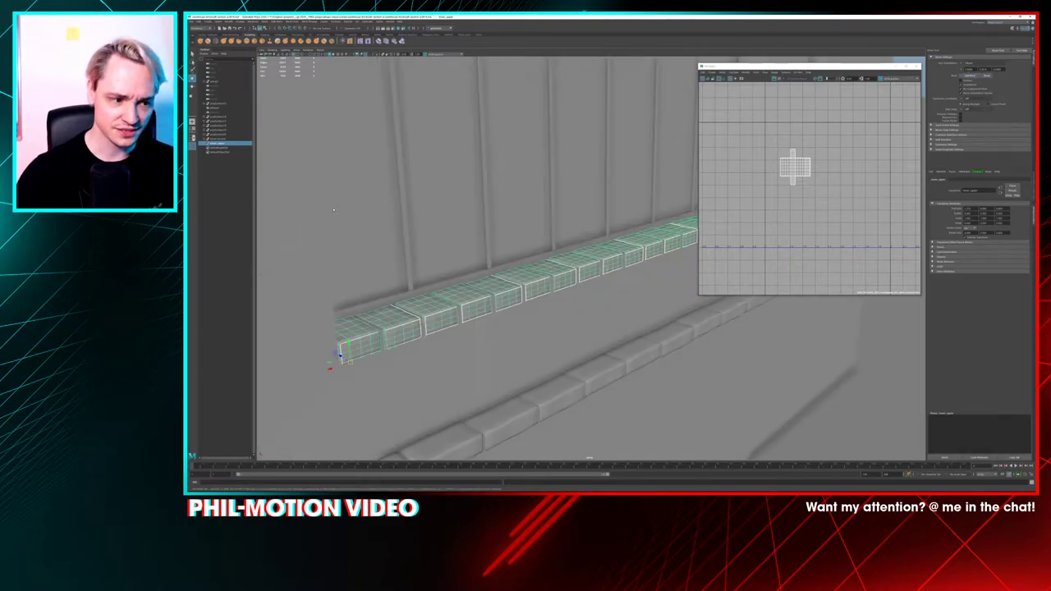
alt+right_drag(365, 216, 470, 214)
alt+drag(470, 214, 317, 258)
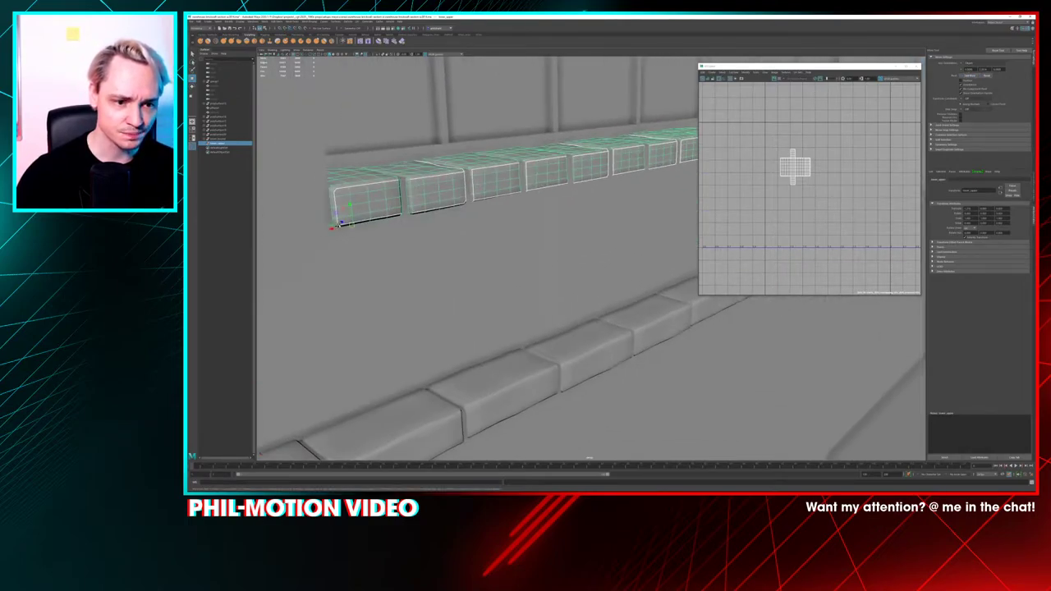
Nudge the upper brick row group slightly in depth and height against the wall, and check its fit
drag(341, 223, 344, 223)
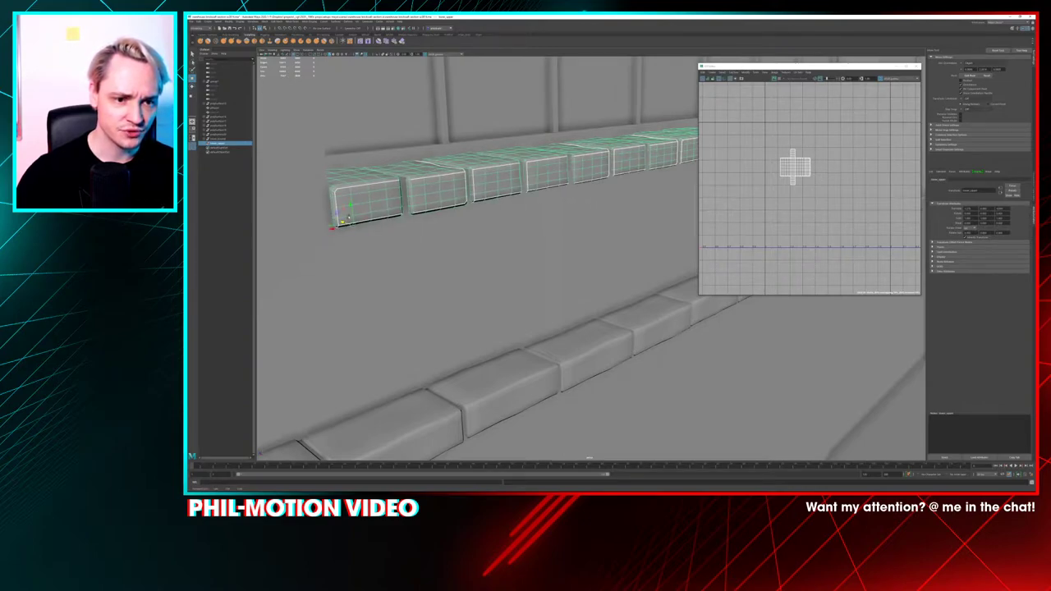
drag(352, 214, 352, 212)
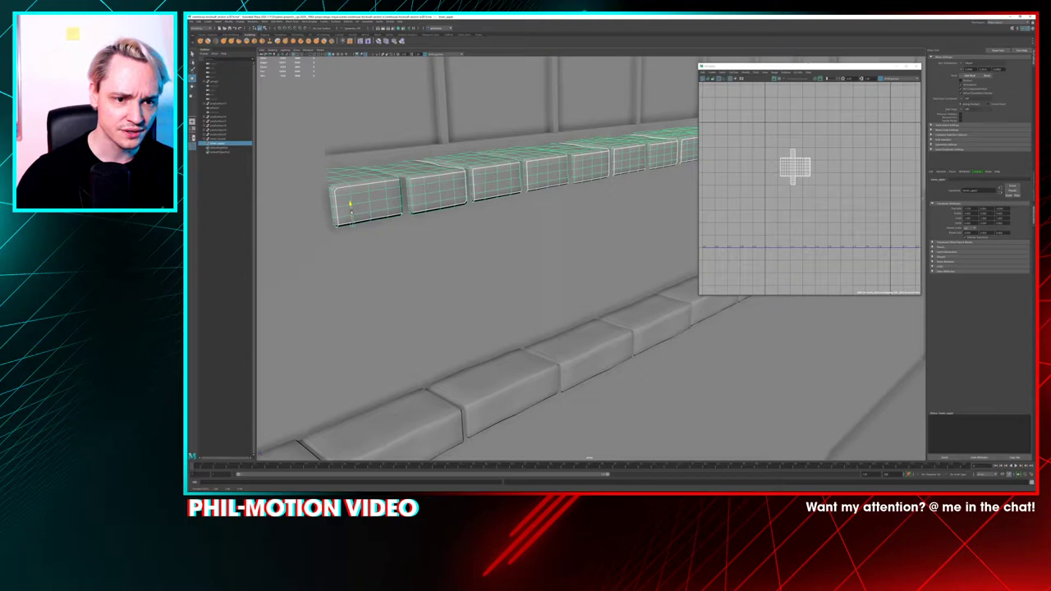
alt+drag(463, 210, 448, 211)
click(443, 236)
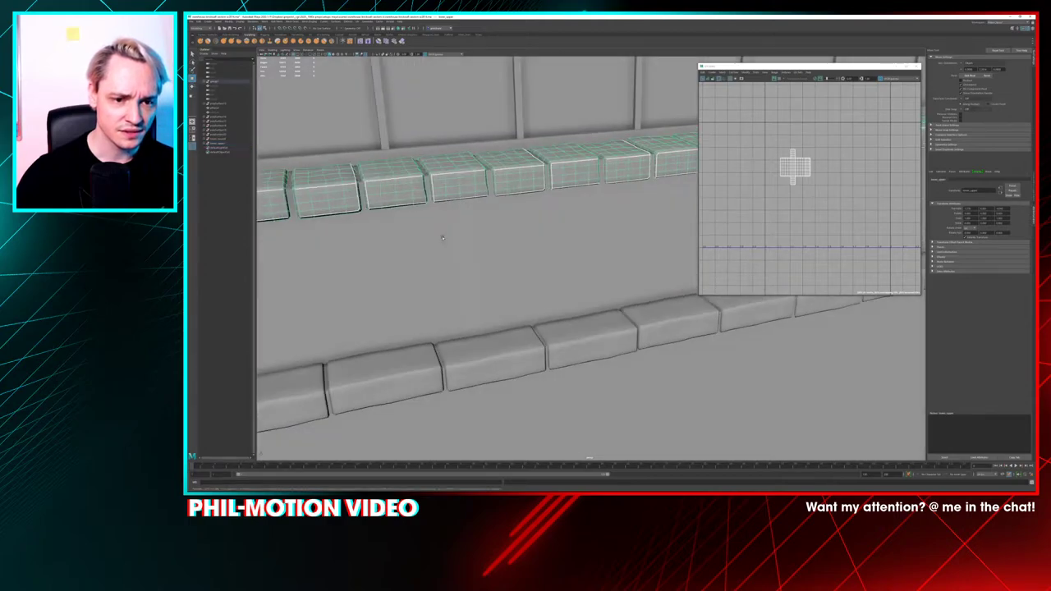
alt+right_drag(580, 235, 304, 284)
alt+drag(303, 284, 552, 210)
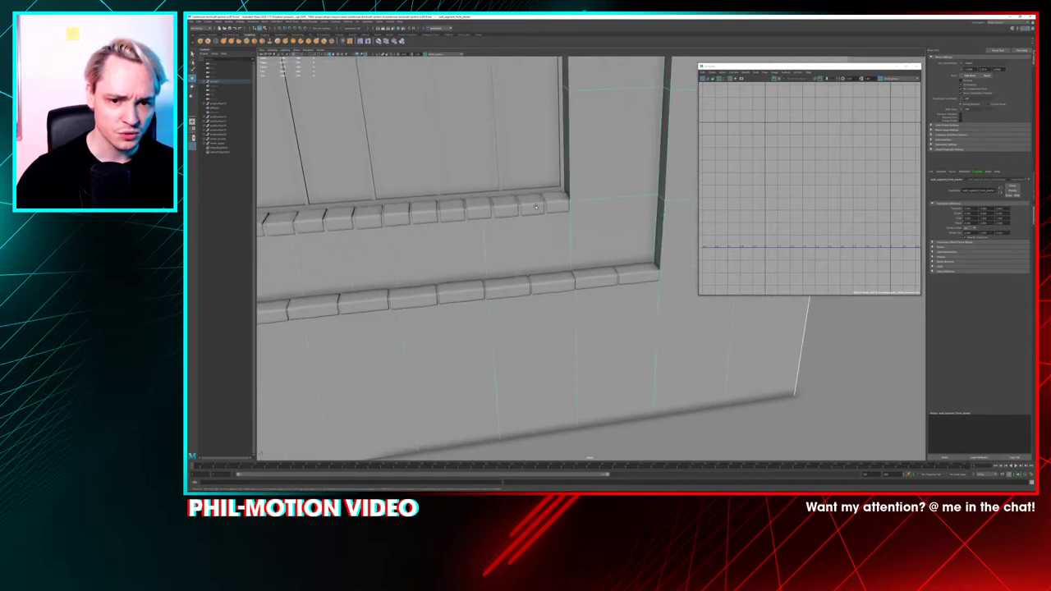
Expand the upper brick row's group and select all the individual bricks inside it
click(557, 206)
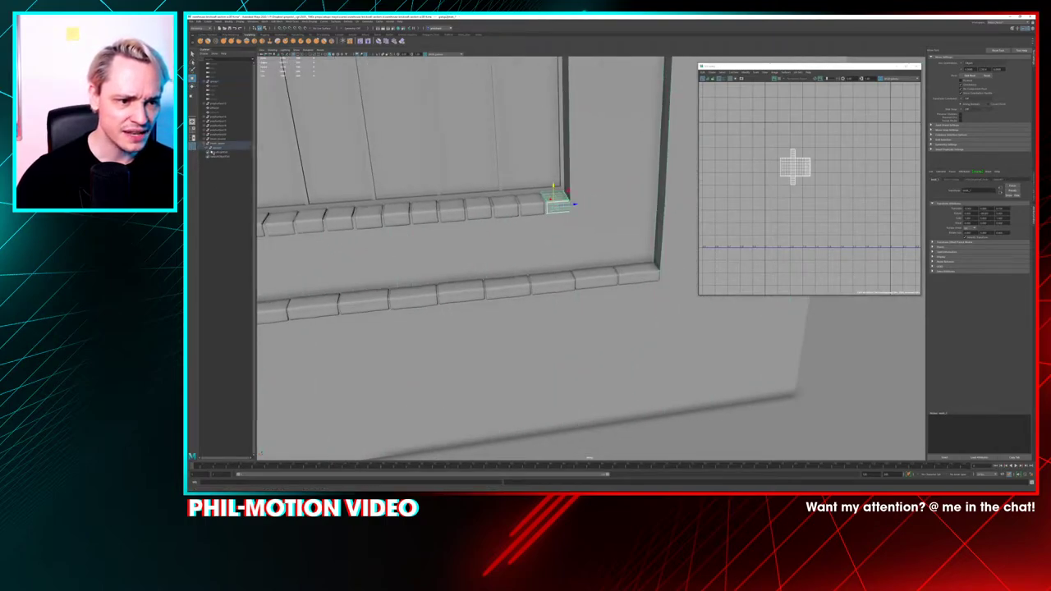
click(215, 153)
click(206, 148)
click(228, 156)
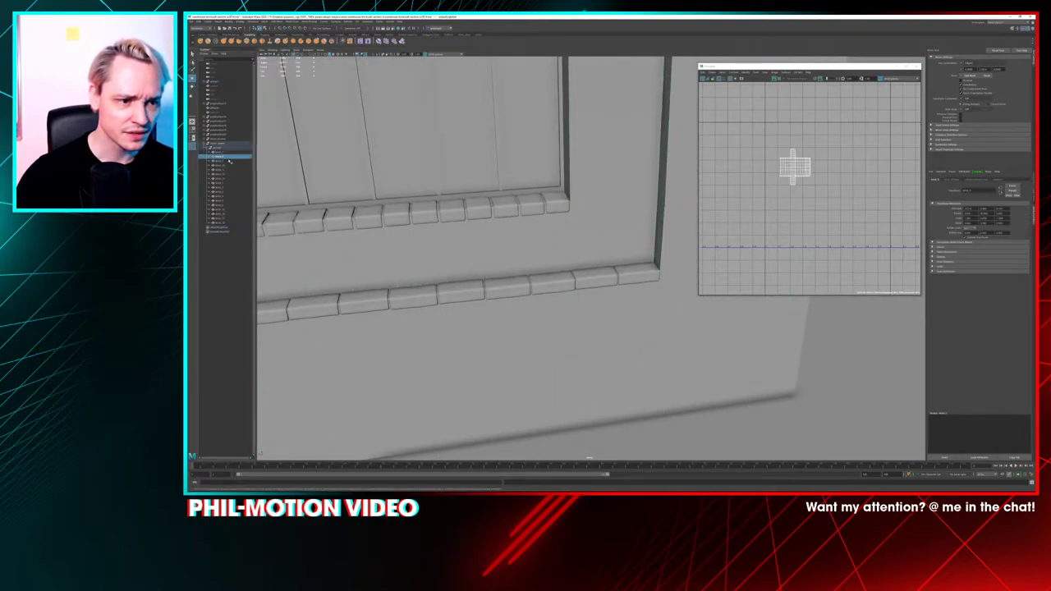
shift+click(235, 223)
alt+middle_drag(362, 251, 469, 237)
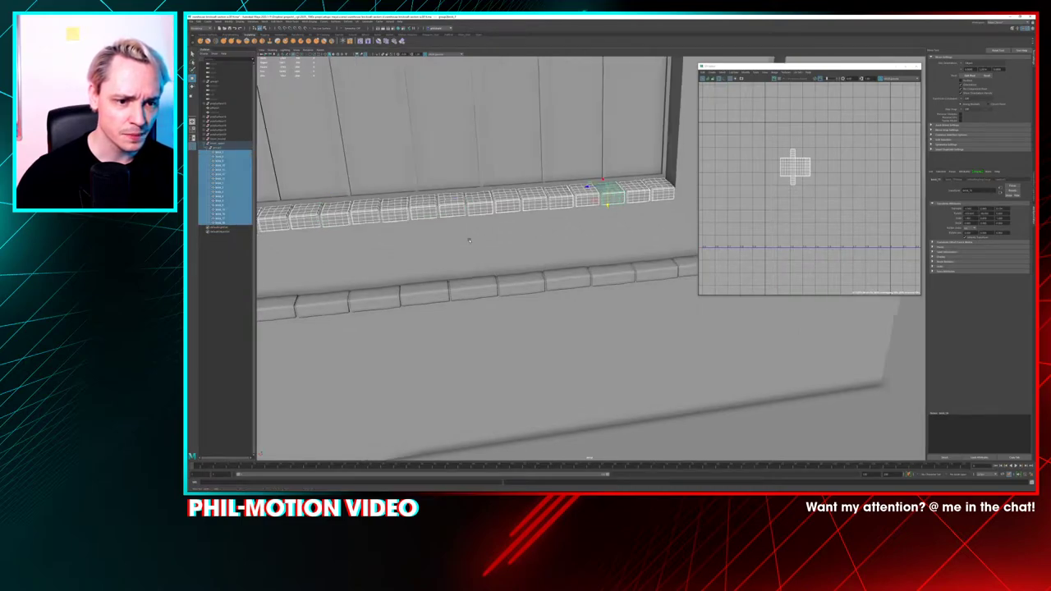
Scale the selected upper-row bricks slightly along the row's length to narrow the gaps between them
alt+right_drag(468, 237, 567, 394)
alt+middle_drag(499, 266, 462, 307)
alt+drag(462, 307, 512, 284)
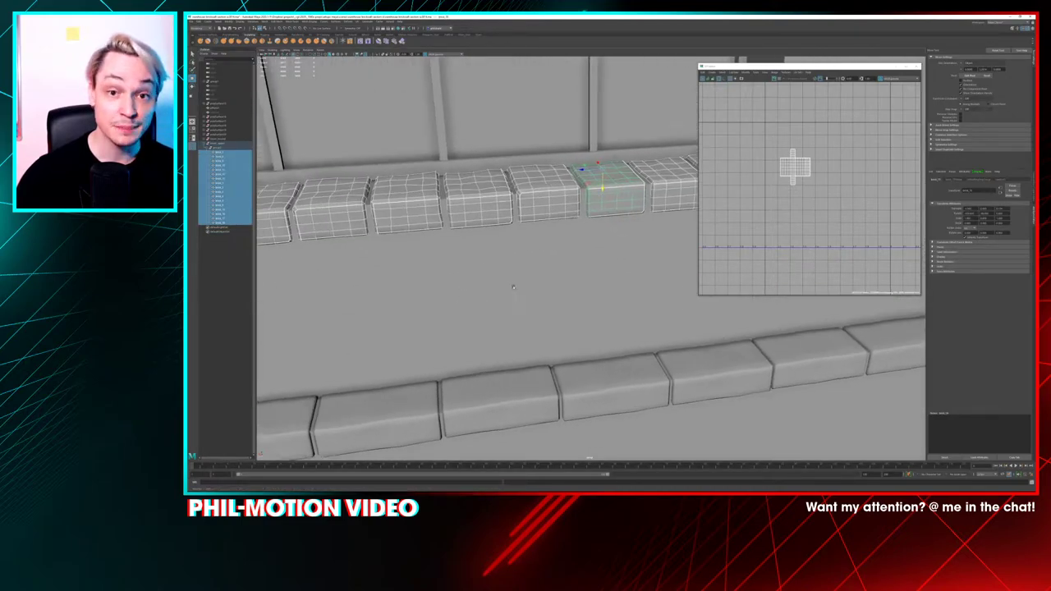
alt+right_drag(511, 284, 525, 290)
alt+middle_drag(567, 180, 539, 211)
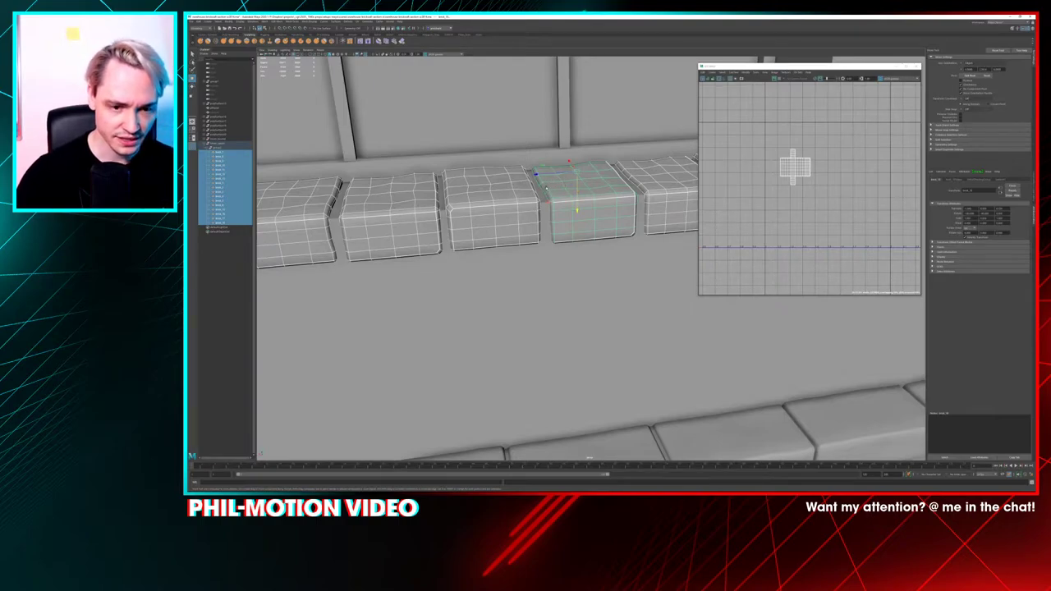
key(r)
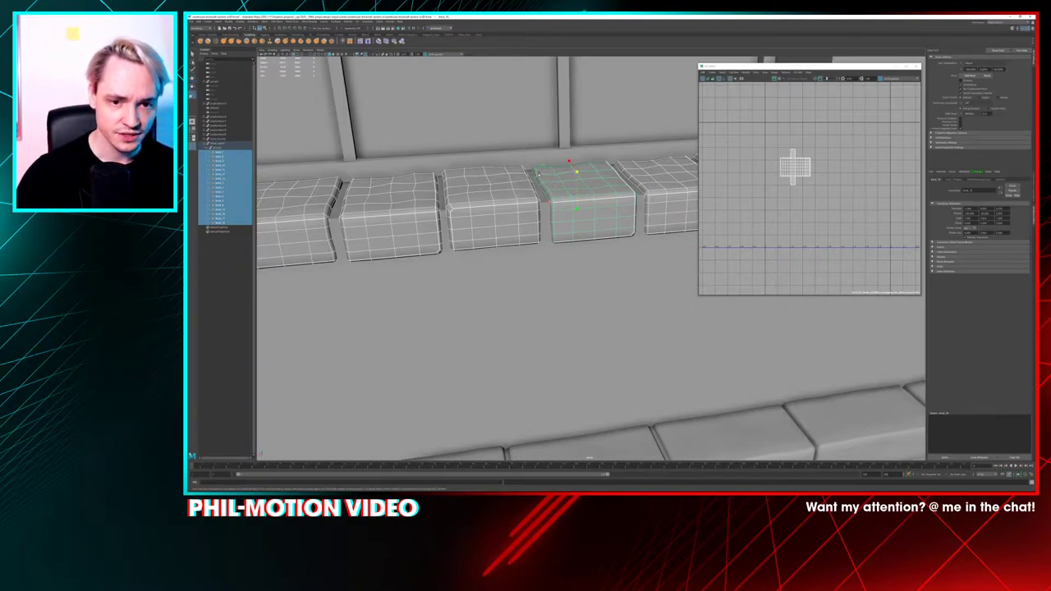
drag(537, 174, 533, 175)
key(ctrl+z)
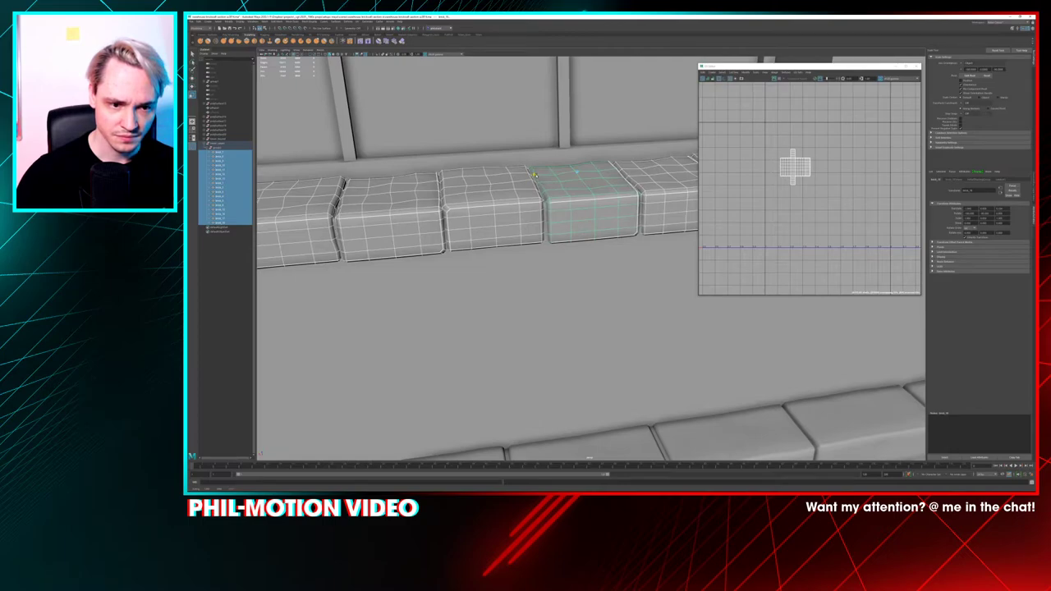
Pick single bricks along the upper row one after another and examine their spacing and alignment
click(527, 237)
scroll(490, 271, down, 6)
alt+drag(490, 272, 410, 250)
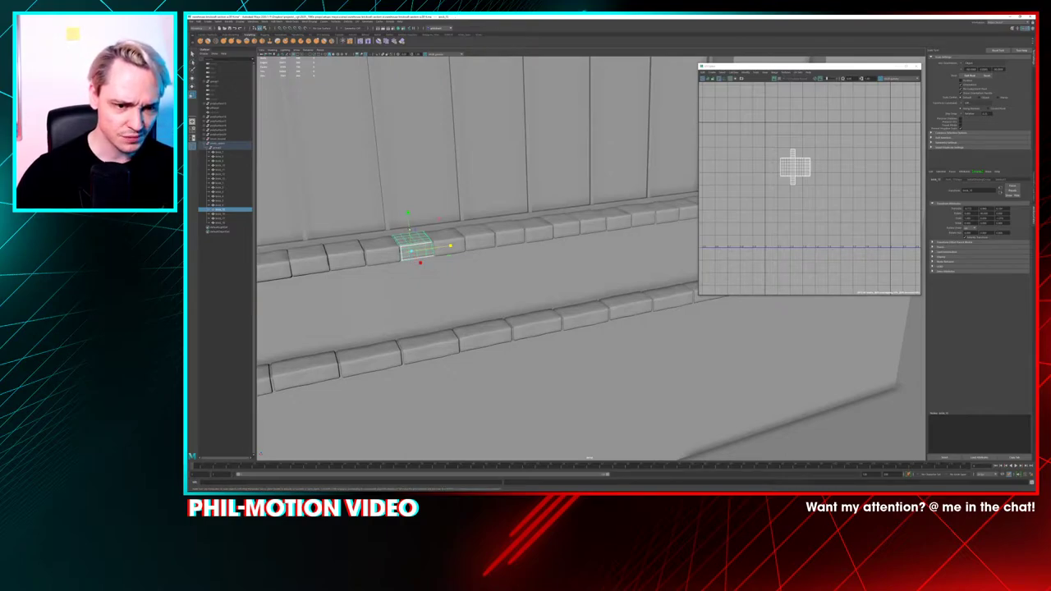
key(w)
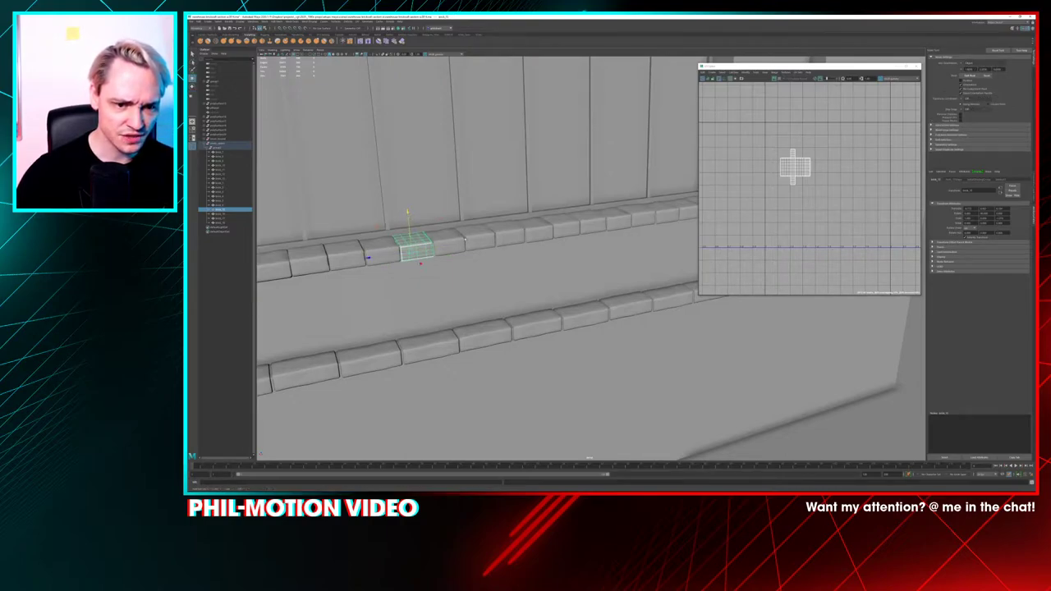
click(491, 234)
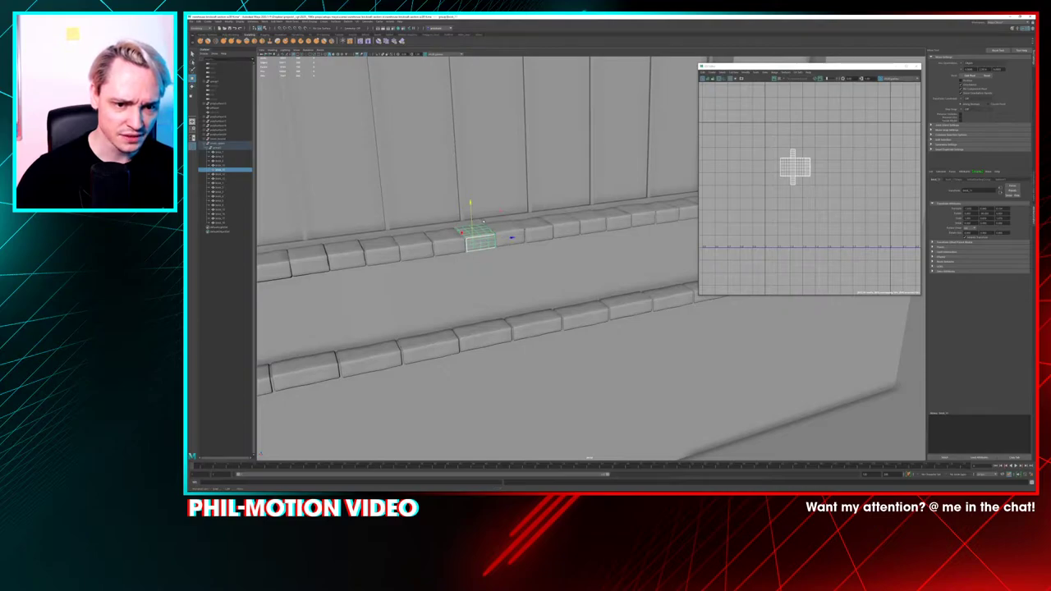
click(510, 231)
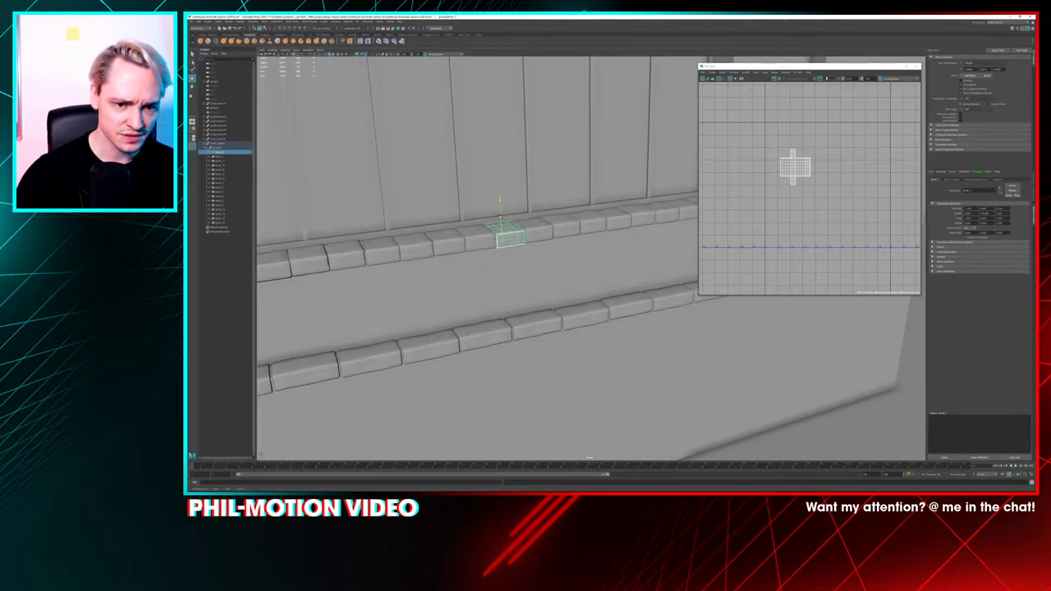
click(627, 215)
click(635, 205)
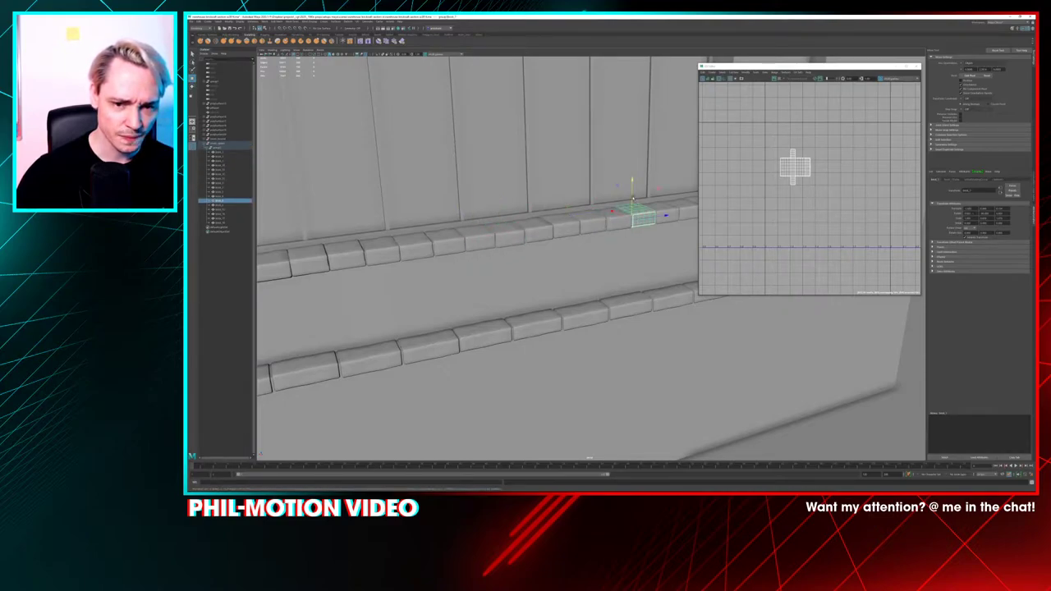
alt+drag(668, 200, 417, 227)
alt+right_drag(468, 292, 603, 328)
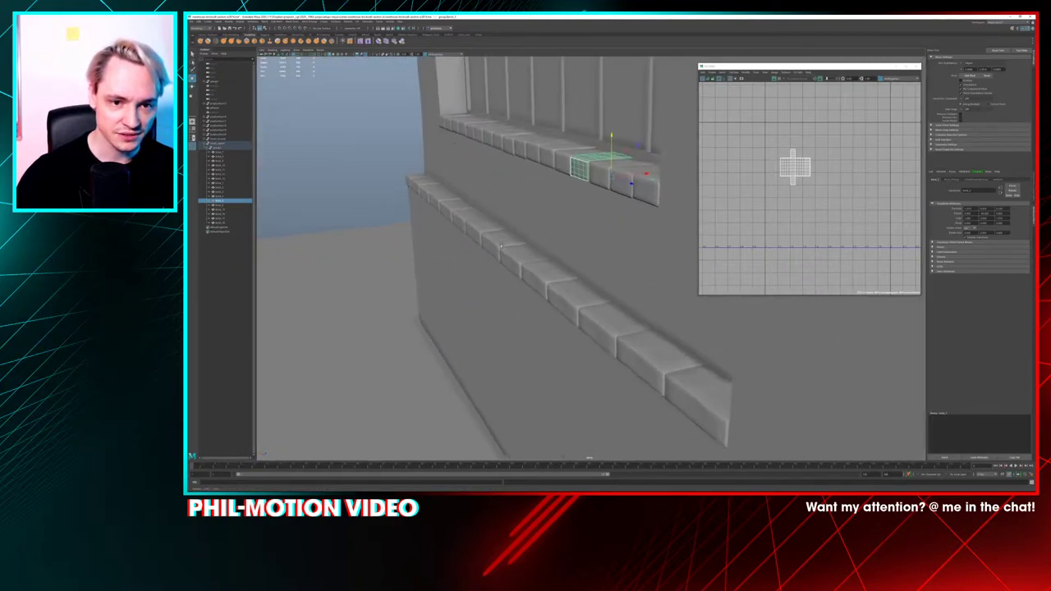
alt+middle_drag(575, 238, 574, 257)
Examine the upper brick row from the front, at its end and from underneath where it meets the wall
click(501, 162)
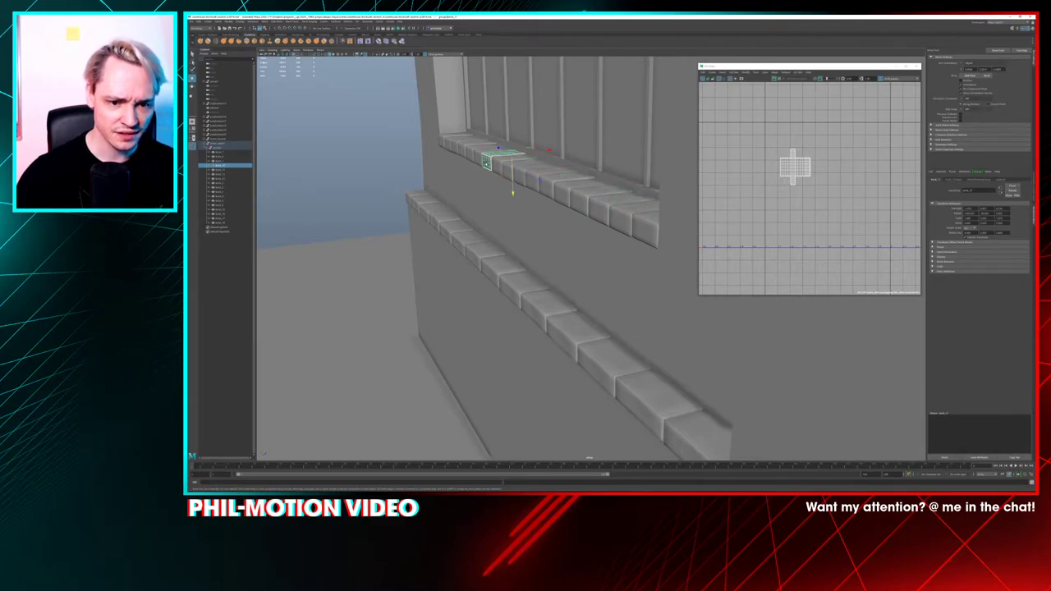
key(f)
alt+drag(446, 276, 453, 213)
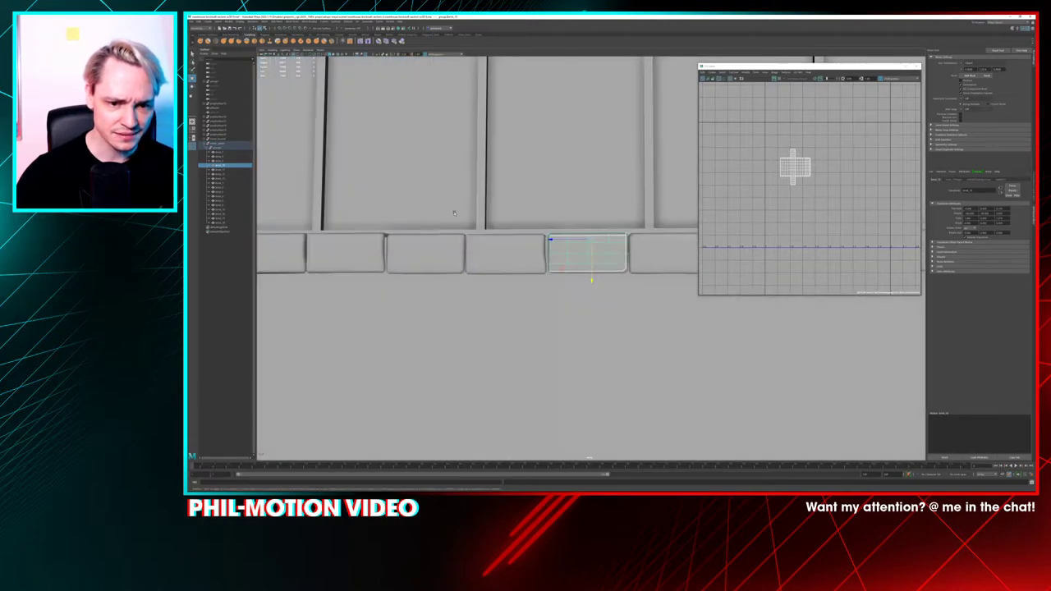
alt+drag(430, 265, 395, 280)
alt+drag(536, 237, 461, 261)
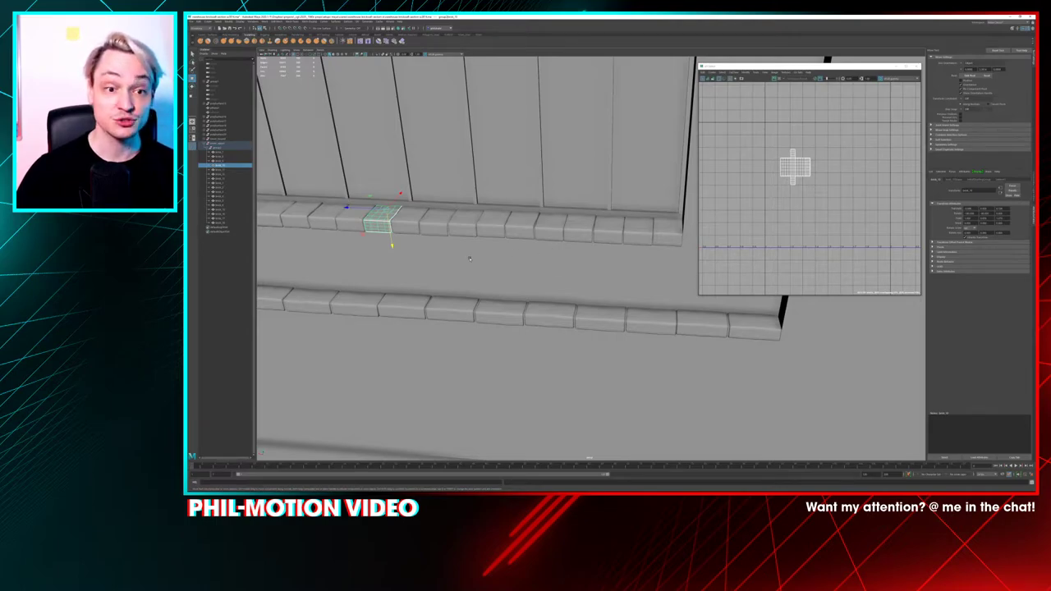
alt+drag(536, 260, 668, 232)
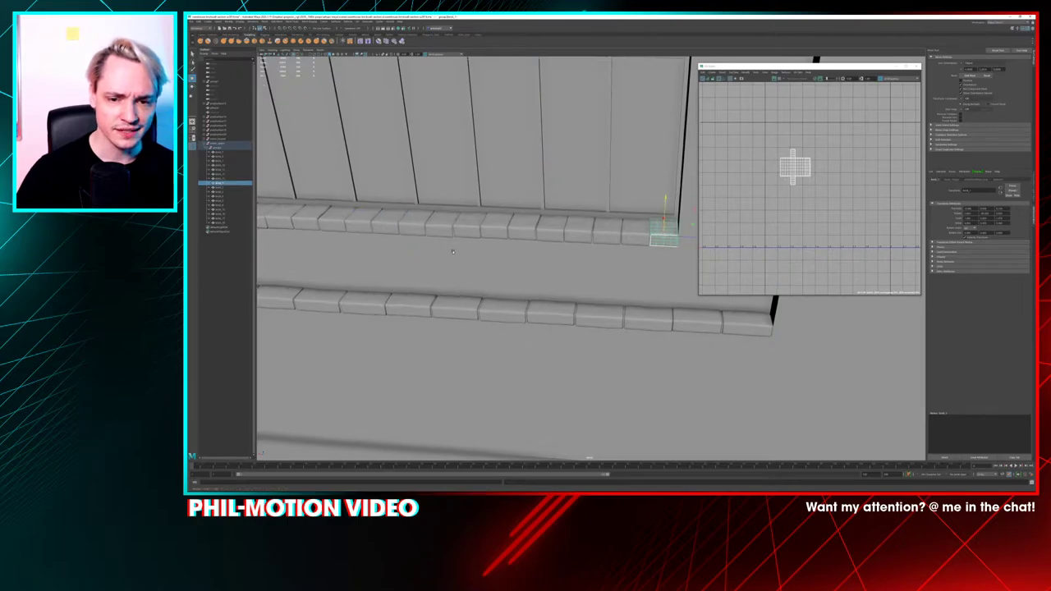
mouse_move(486, 248)
alt+mouse_down()
mouse_move(544, 265)
mouse_move(380, 354)
mouse_move(426, 298)
mouse_move(444, 290)
mouse_move(495, 316)
mouse_move(519, 293)
mouse_move(511, 301)
mouse_move(495, 275)
mouse_move(511, 264)
mouse_move(488, 250)
mouse_move(498, 243)
alt+mouse_up()
key(f)
scroll(453, 284, up, 2)
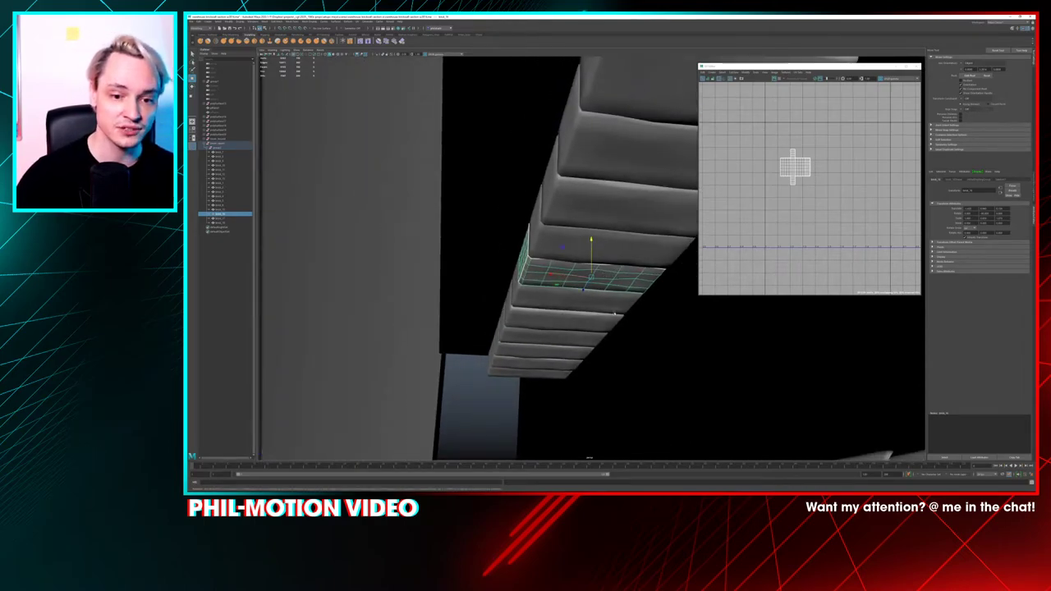
scroll(566, 246, up, 6)
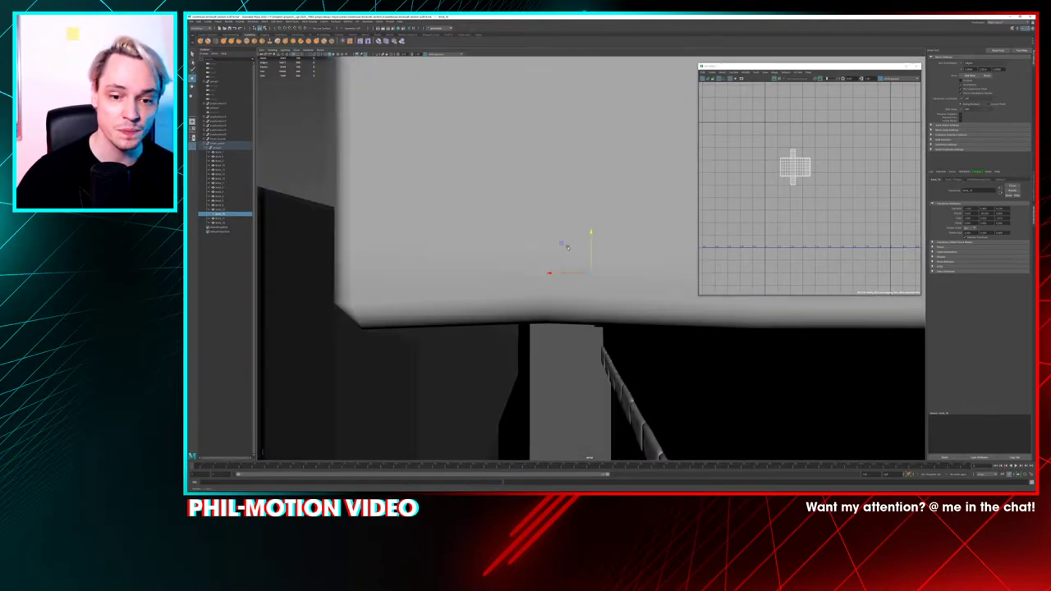
scroll(566, 247, down, 5)
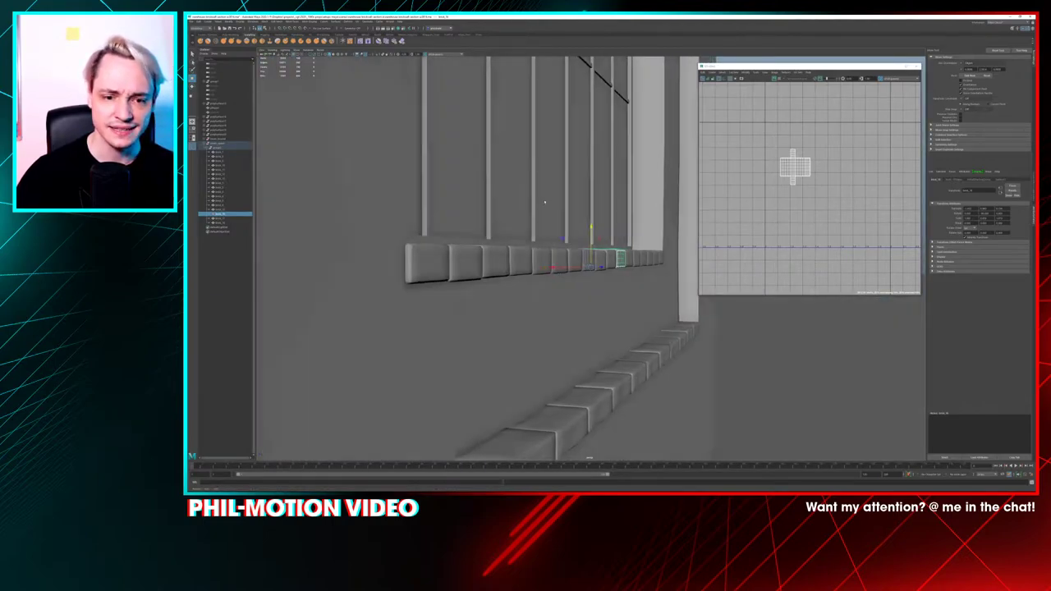
alt+drag(544, 201, 563, 276)
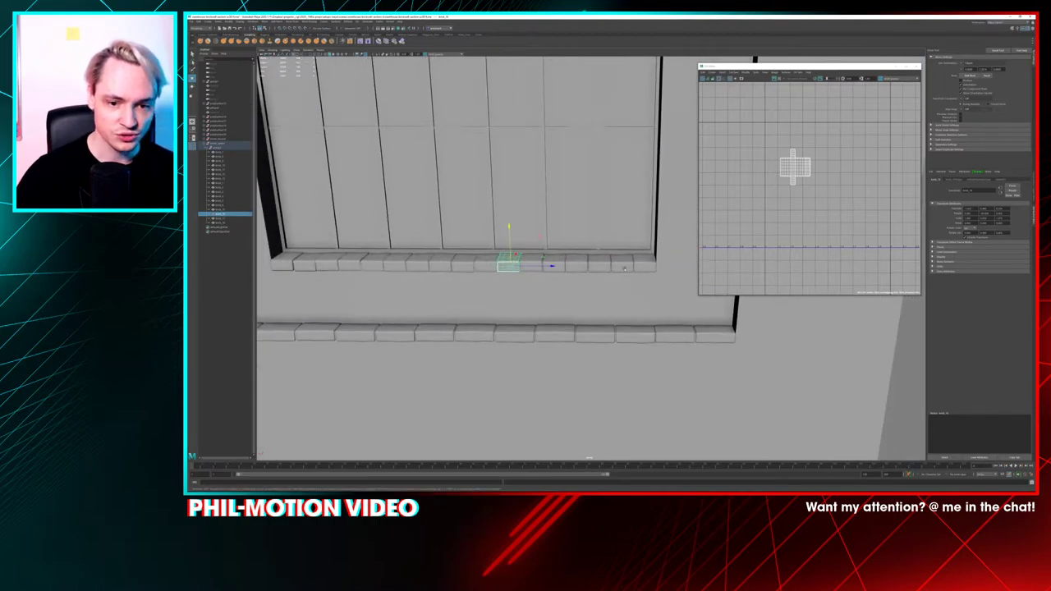
Select every brick of the upper row directly in the scene
click(645, 264)
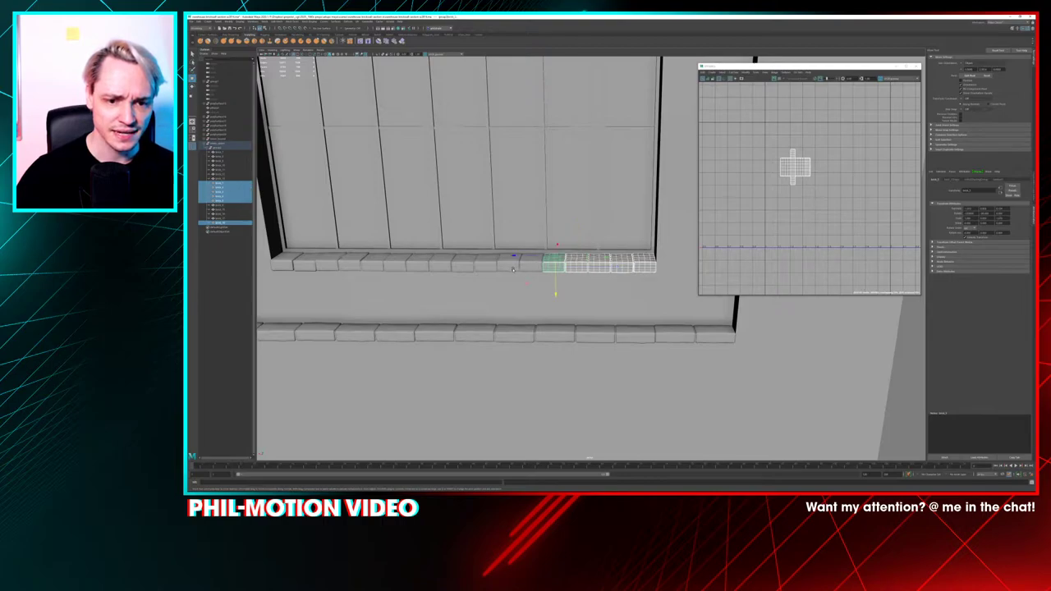
shift+click(314, 267)
shift+click(357, 268)
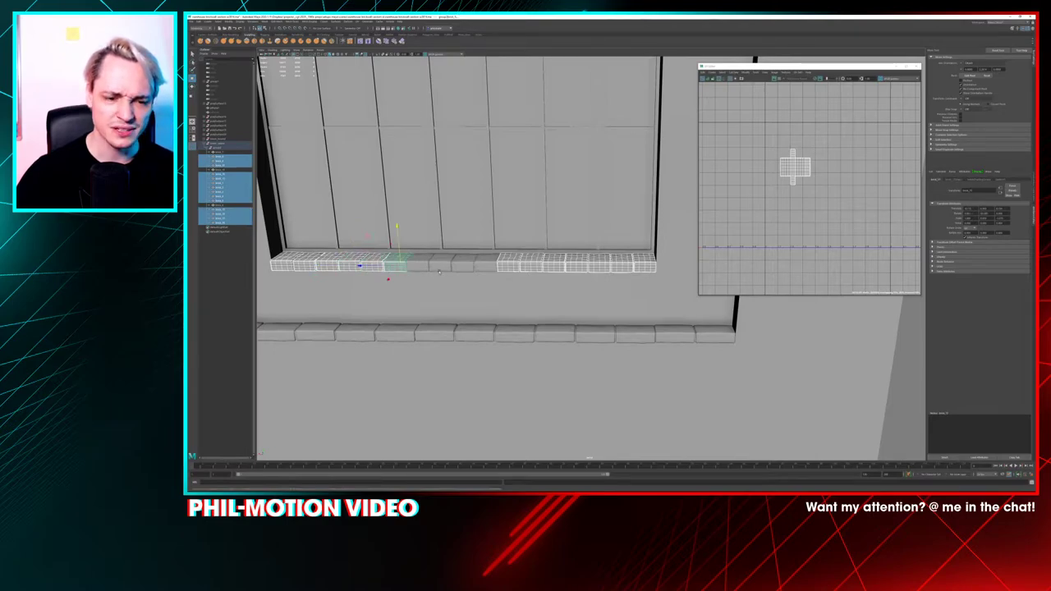
shift+click(475, 265)
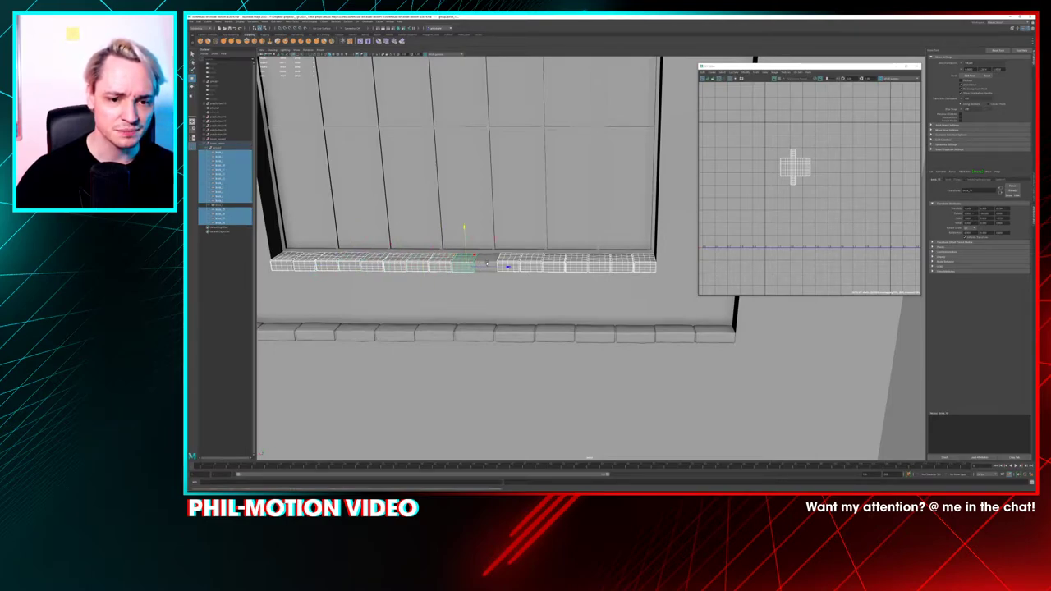
Turn on the checker texture display for the selected bricks' UVs and view it along the row
drag(839, 68, 845, 69)
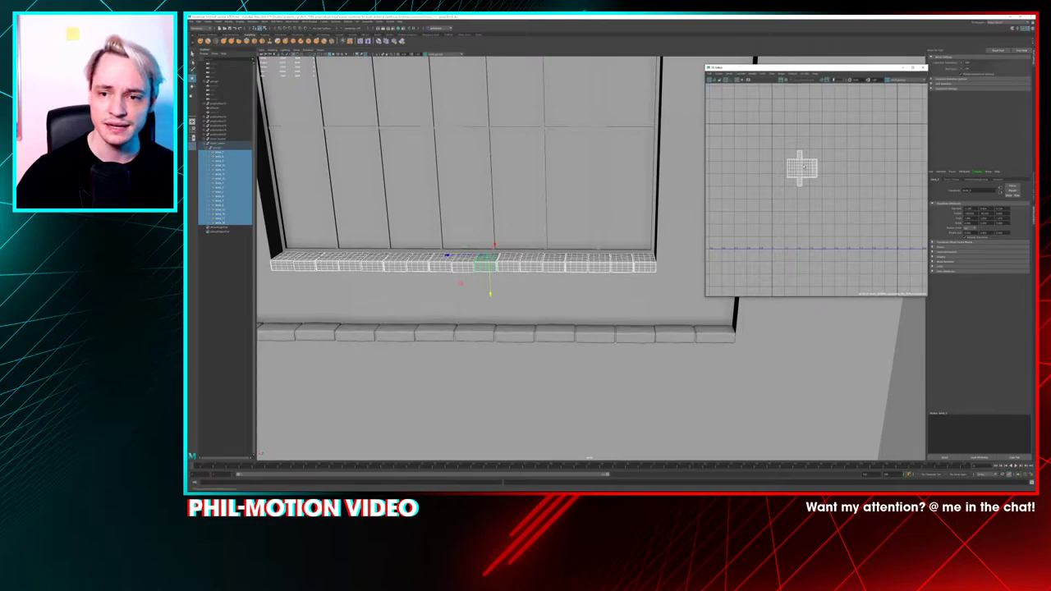
scroll(801, 169, up, 8)
scroll(793, 186, down, 12)
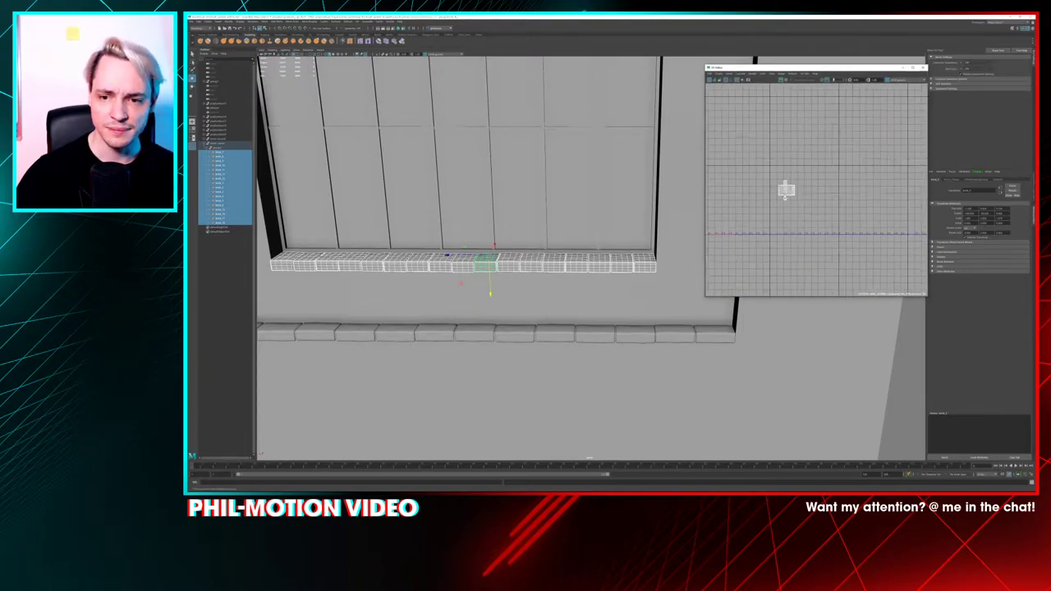
scroll(796, 114, up, 5)
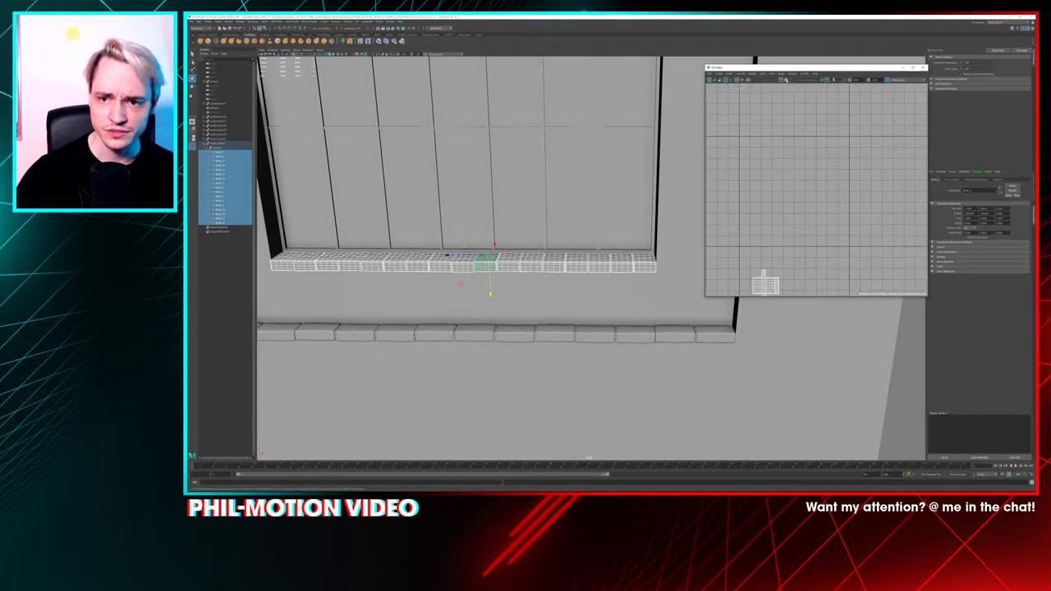
click(785, 80)
alt+drag(493, 271, 575, 260)
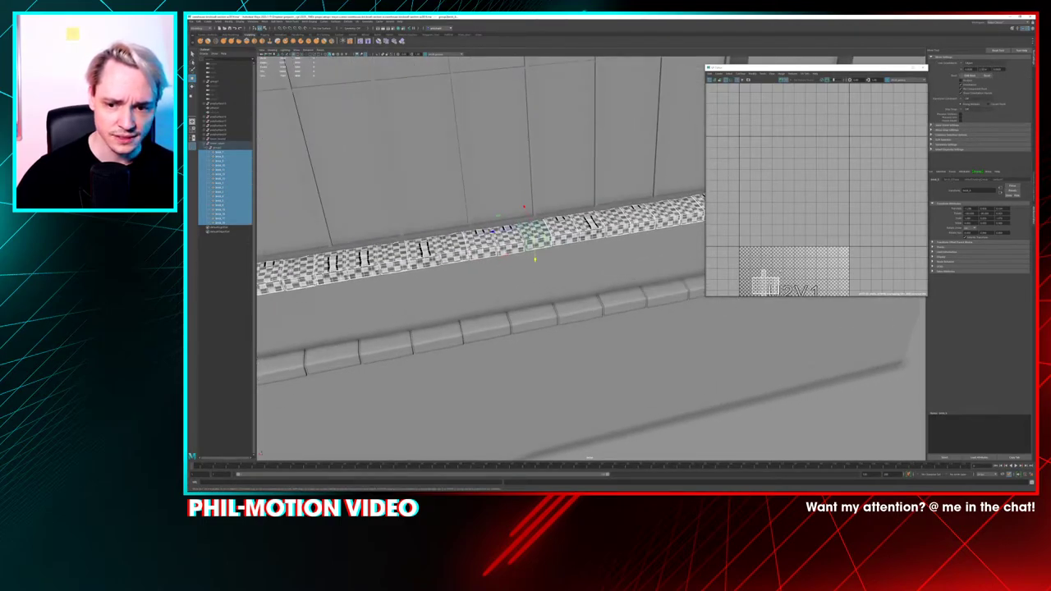
Switch to UV shell selection, select the bricks' stacked shells and shift them slightly sideways within UV tile 1002
alt+middle_drag(768, 278, 799, 198)
right_click(800, 198)
click(778, 192)
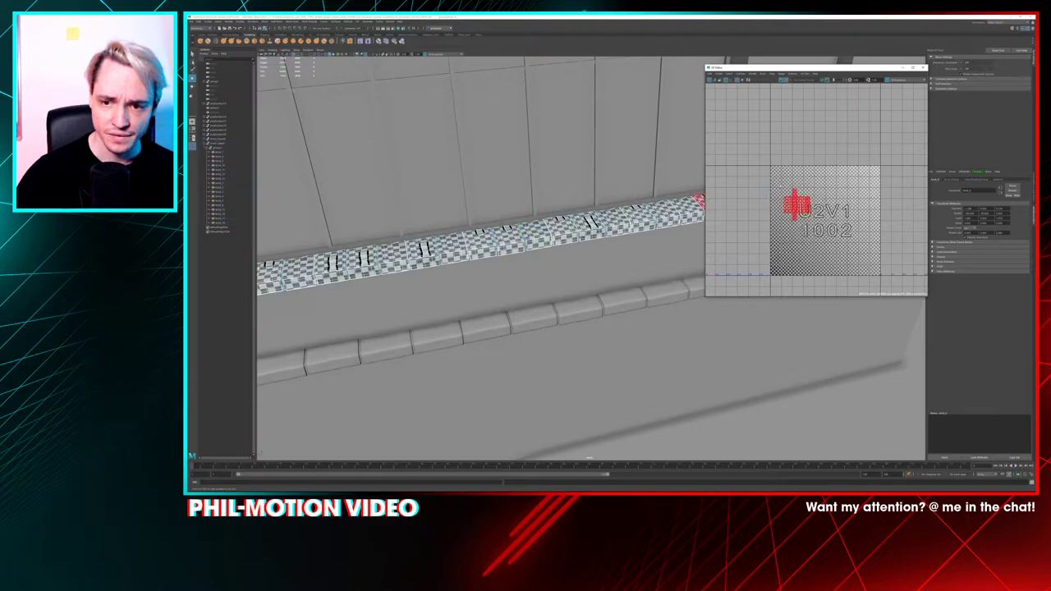
drag(778, 189, 803, 204)
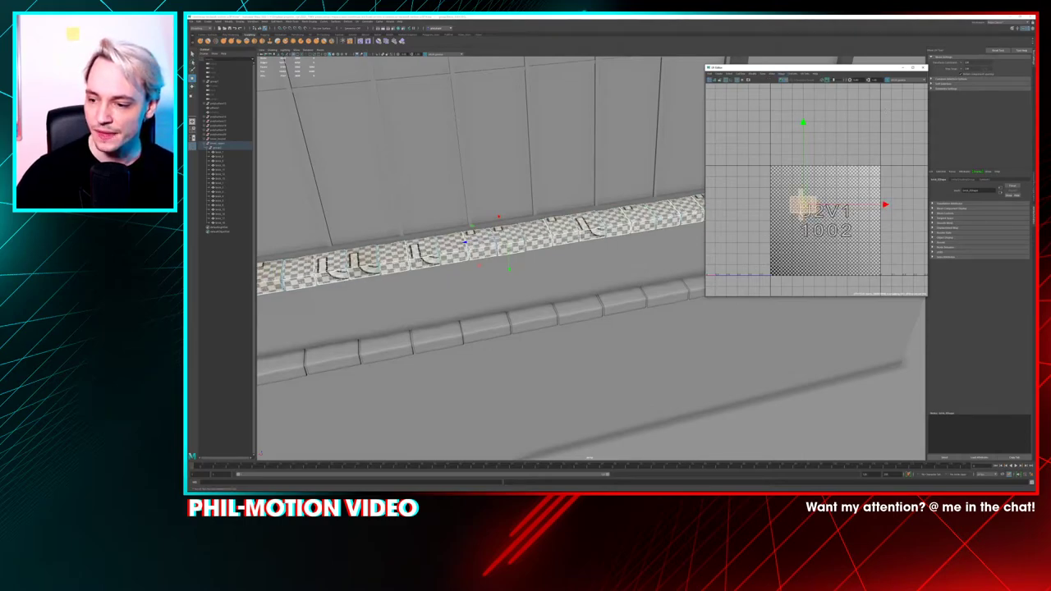
drag(837, 67, 780, 57)
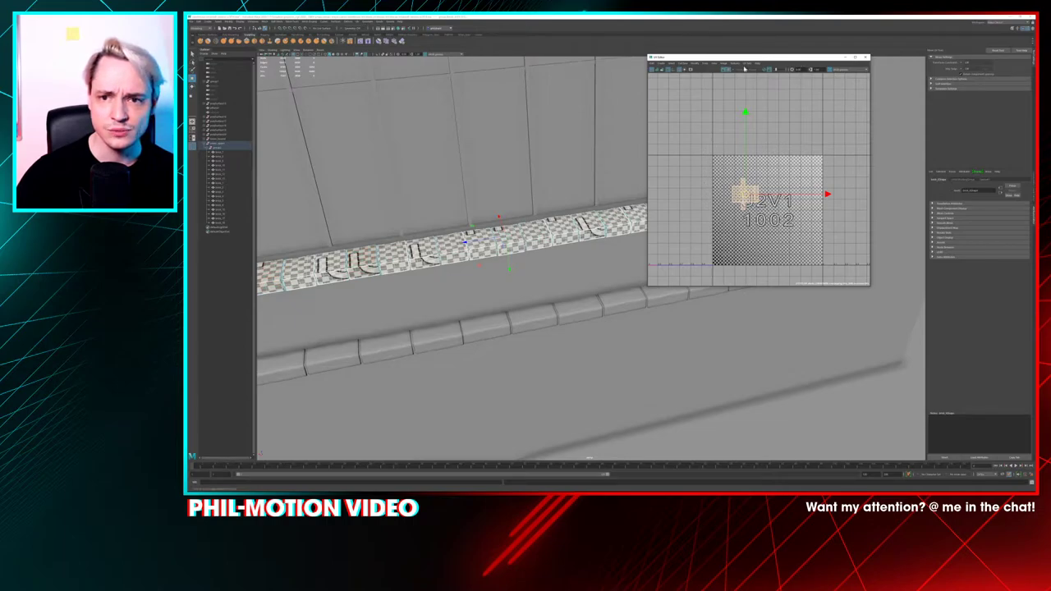
Show the UV Toolkit and arrange it beside the UV Editor, clear of the upper brick row
click(704, 63)
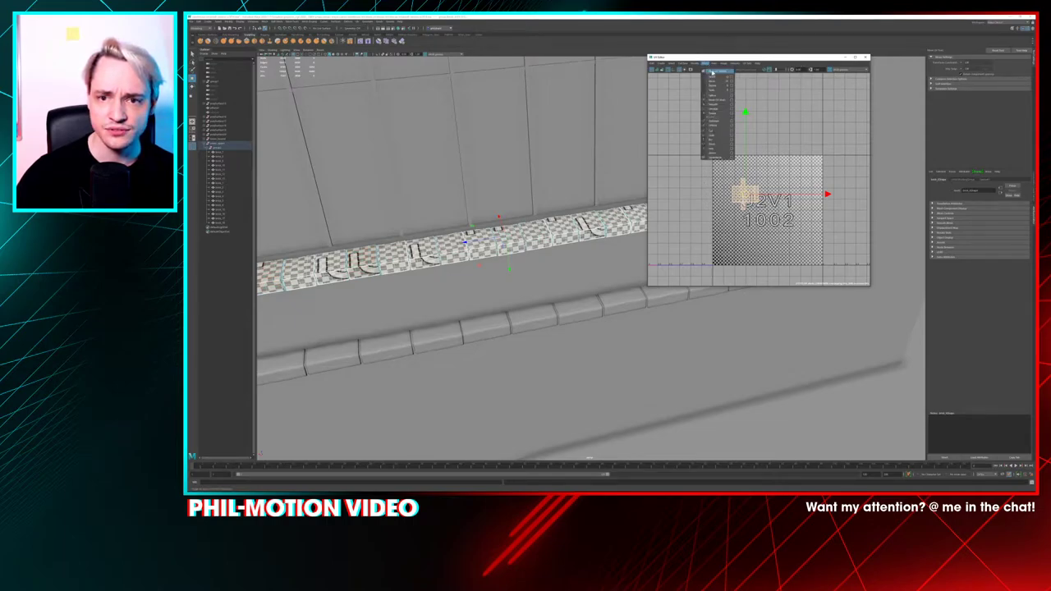
click(711, 72)
click(705, 64)
click(711, 72)
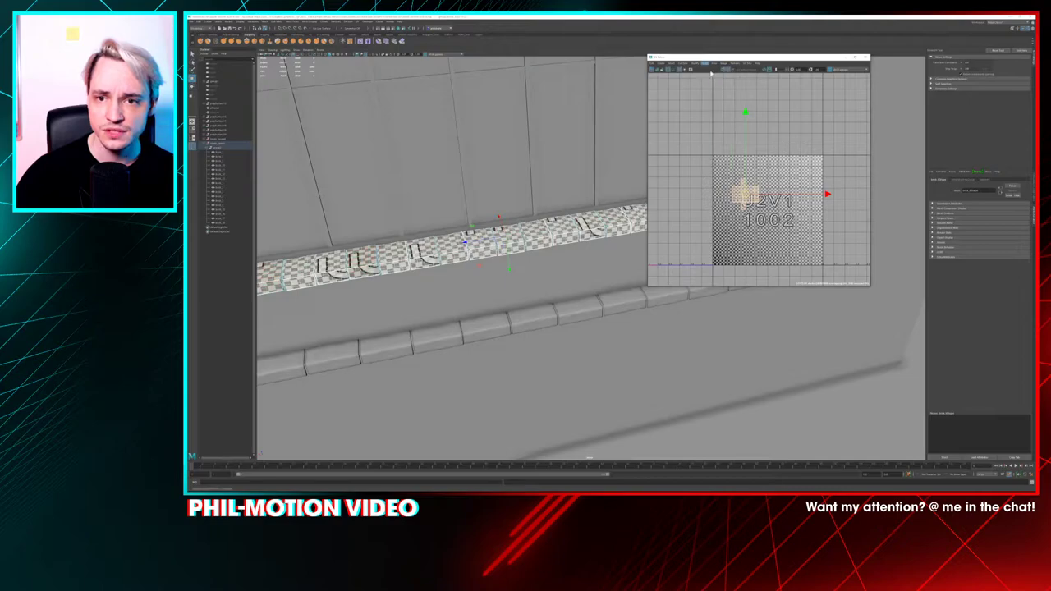
drag(884, 77, 966, 47)
drag(808, 61, 820, 50)
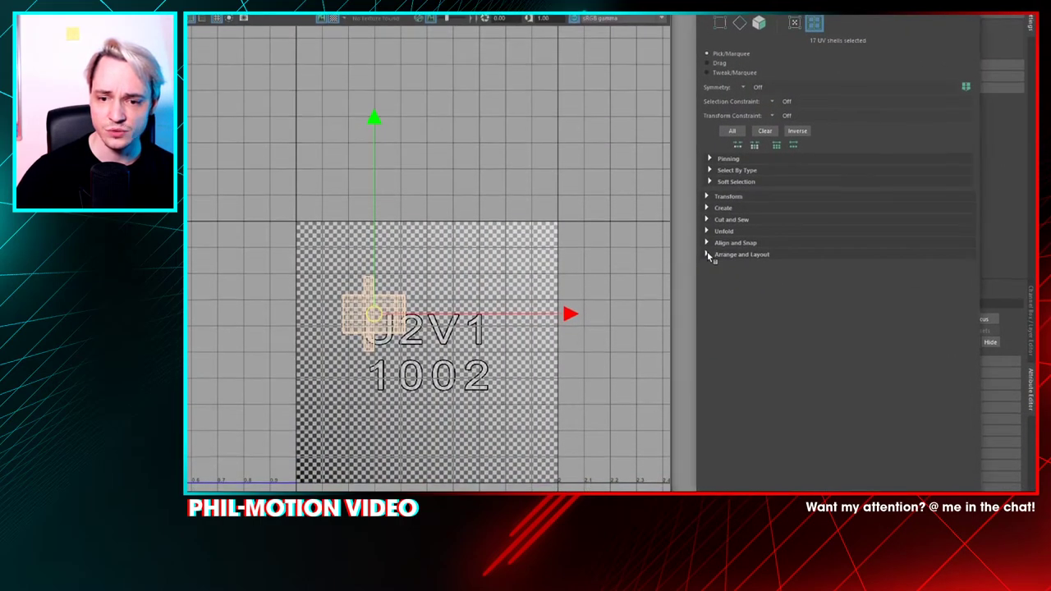
Apply Randomize Shells to the selected brick shells and move the scattered cluster into UV tile 1002
click(708, 259)
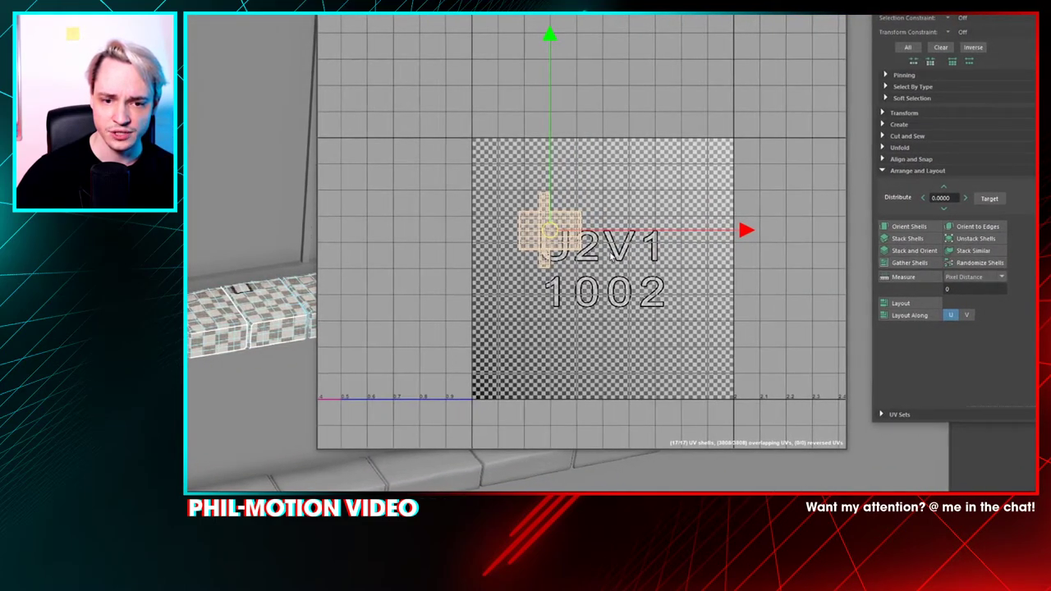
scroll(611, 256, down, 2)
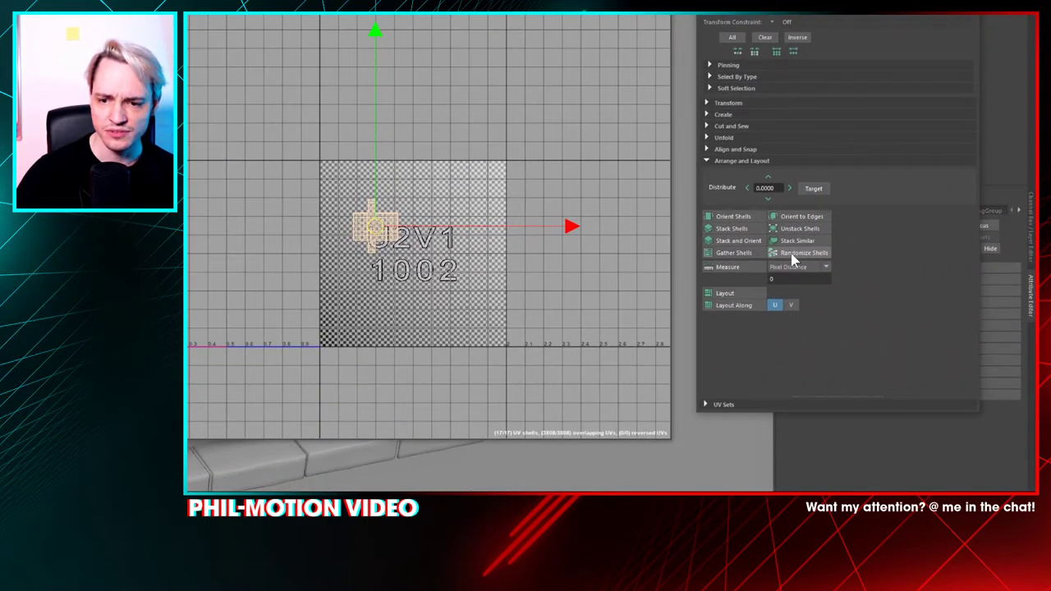
click(792, 260)
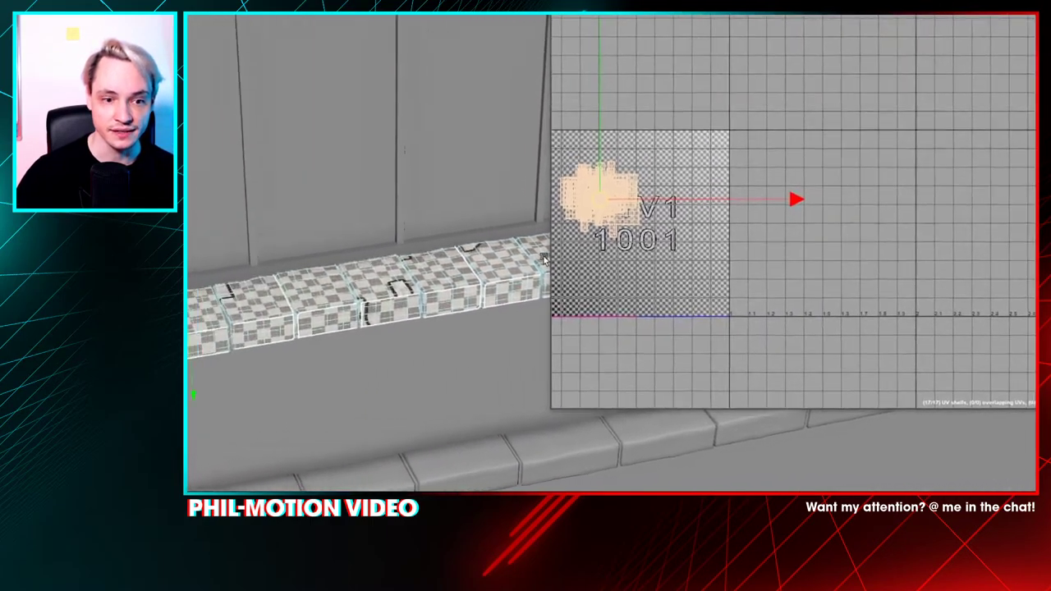
middle_drag(632, 255, 699, 239)
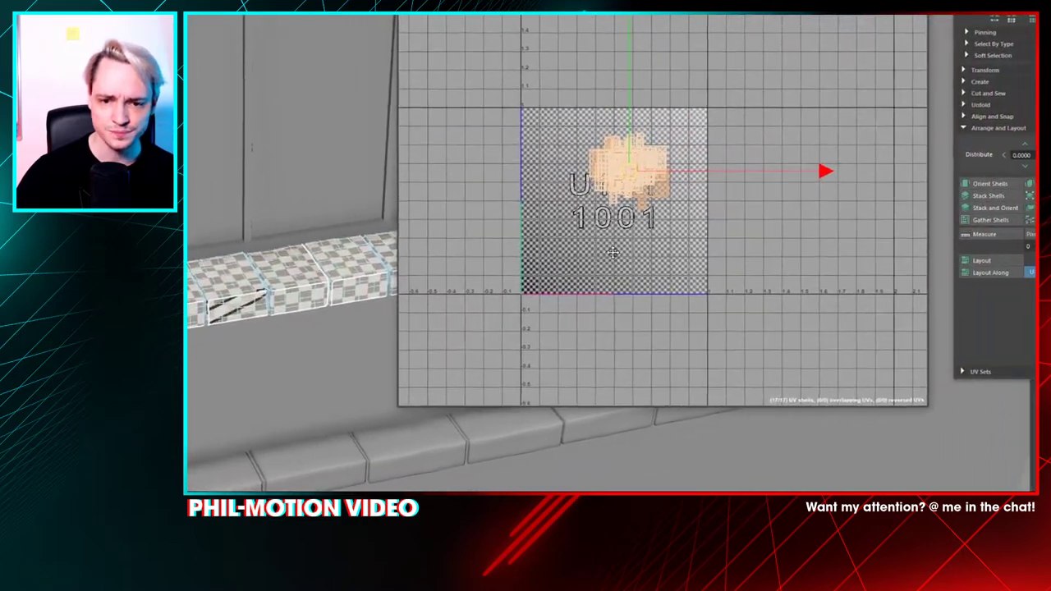
alt+middle_drag(607, 260, 657, 257)
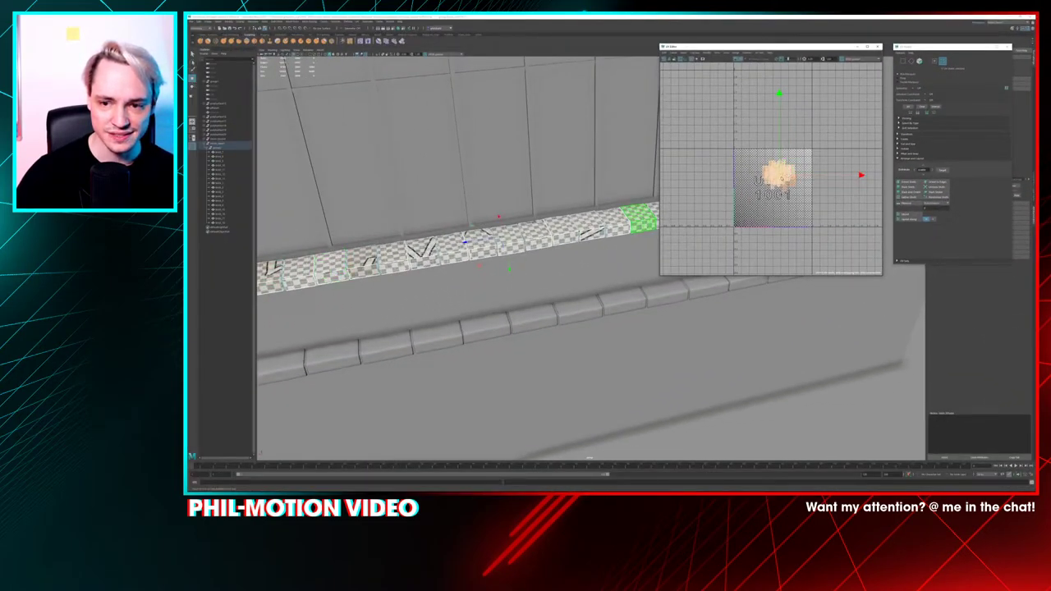
drag(782, 179, 835, 174)
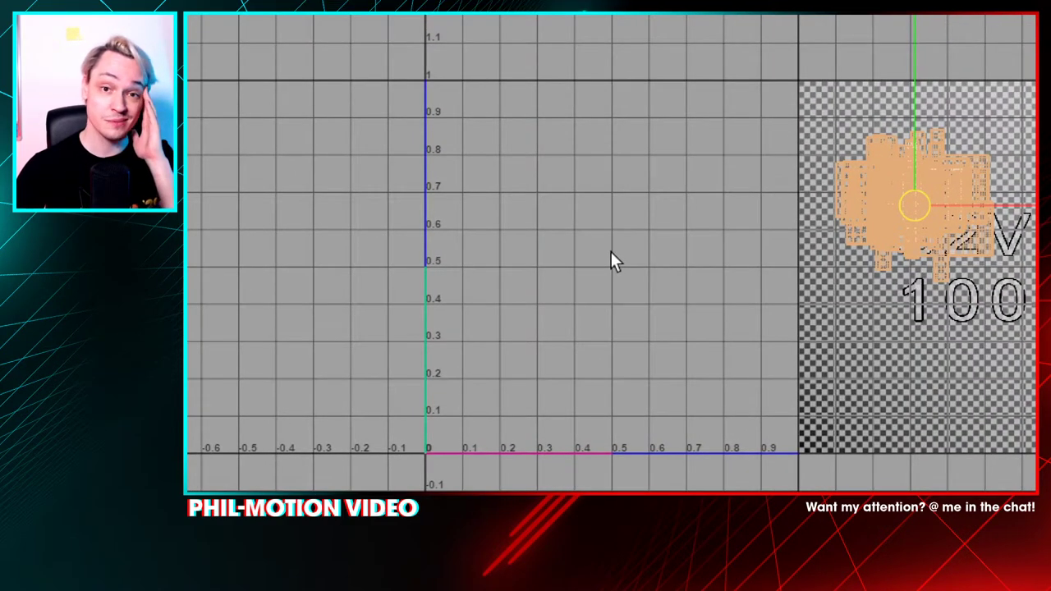
Examine how the scattered shells sit within tile 1002 relative to the neighbouring UV tile
scroll(611, 252, down, 5)
scroll(633, 271, right, 5)
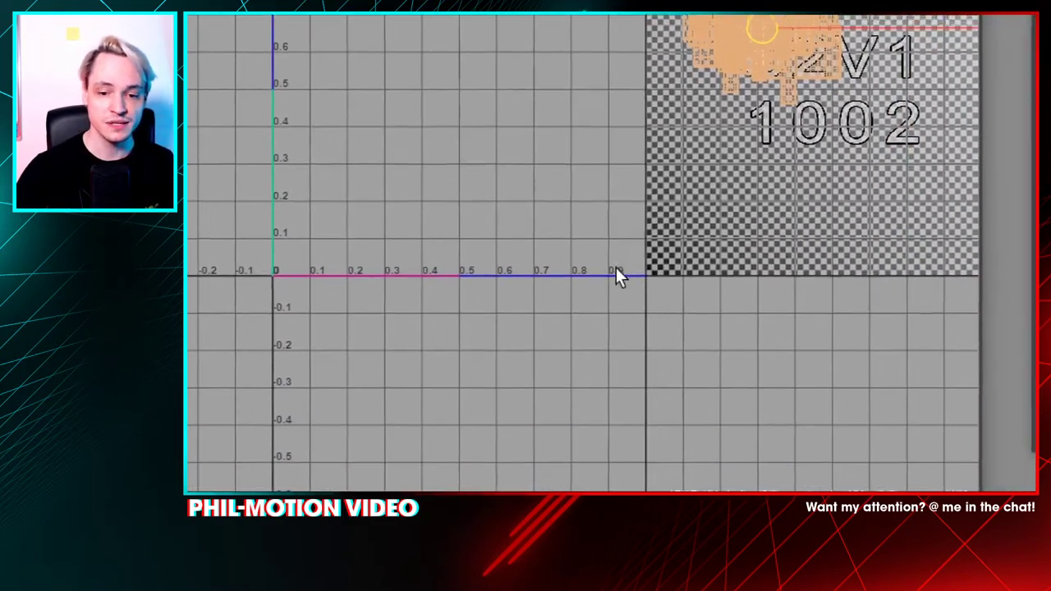
scroll(615, 271, up, 5)
scroll(615, 271, left, 3)
scroll(606, 252, left, 5)
scroll(608, 252, down, 2)
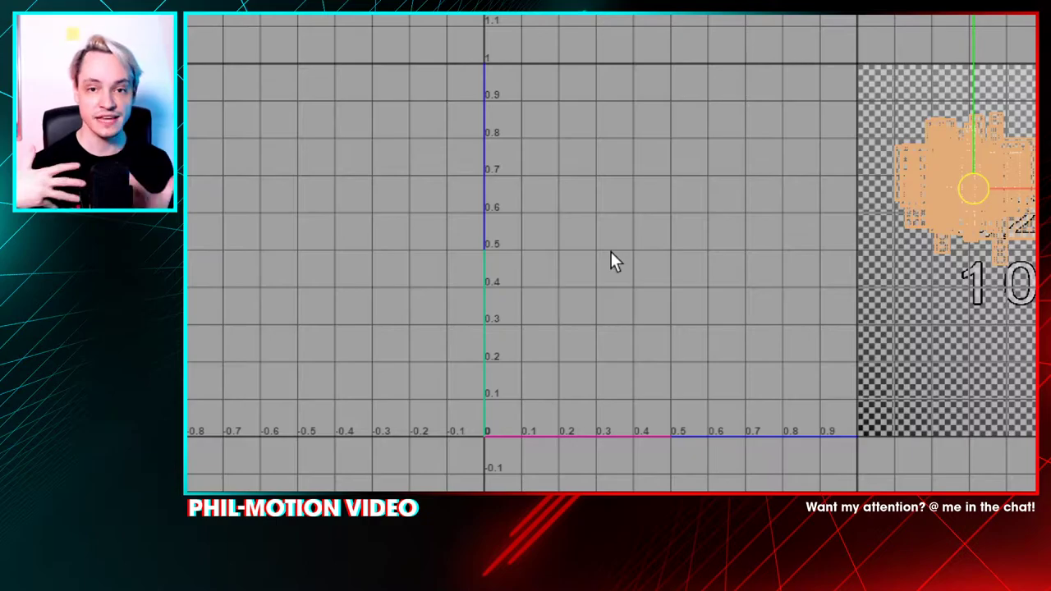
scroll(611, 251, right, 10)
scroll(649, 253, up, 3)
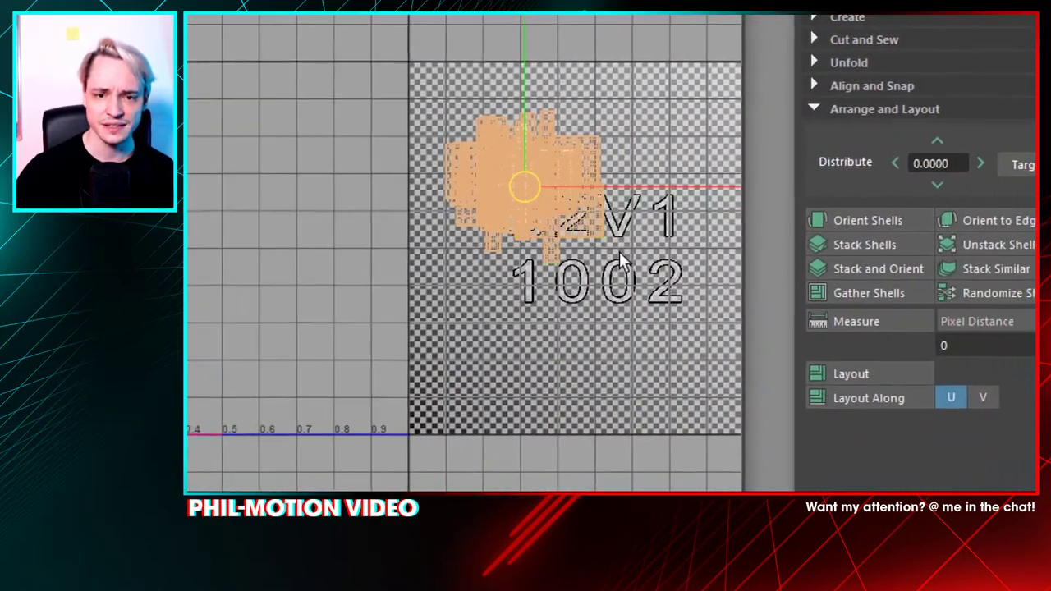
Pick a single shell out of the overlapping cluster and place the UV Editor clear of the upper row's end
click(684, 225)
click(643, 185)
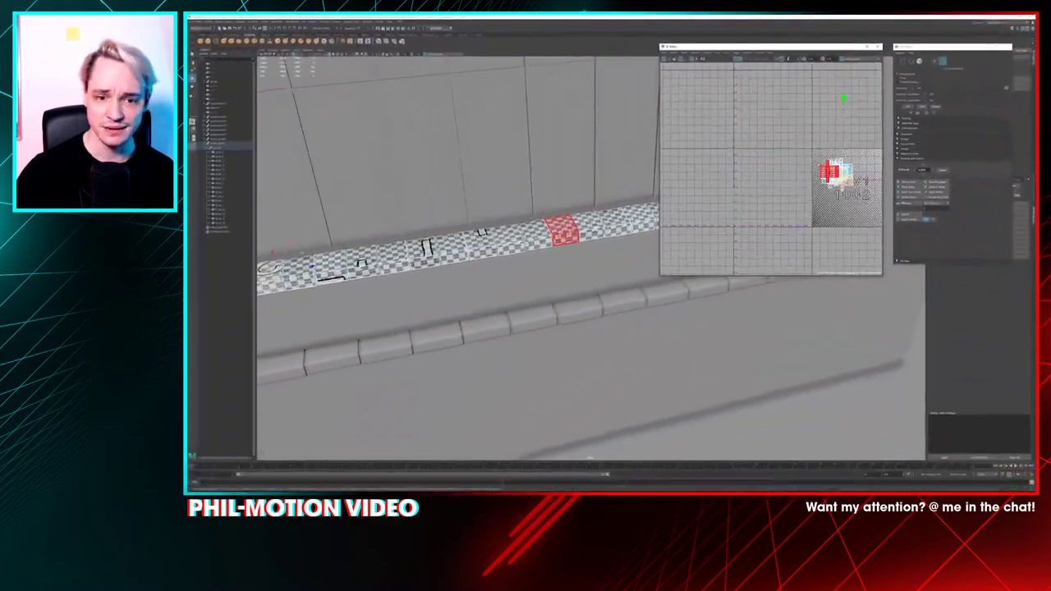
click(741, 184)
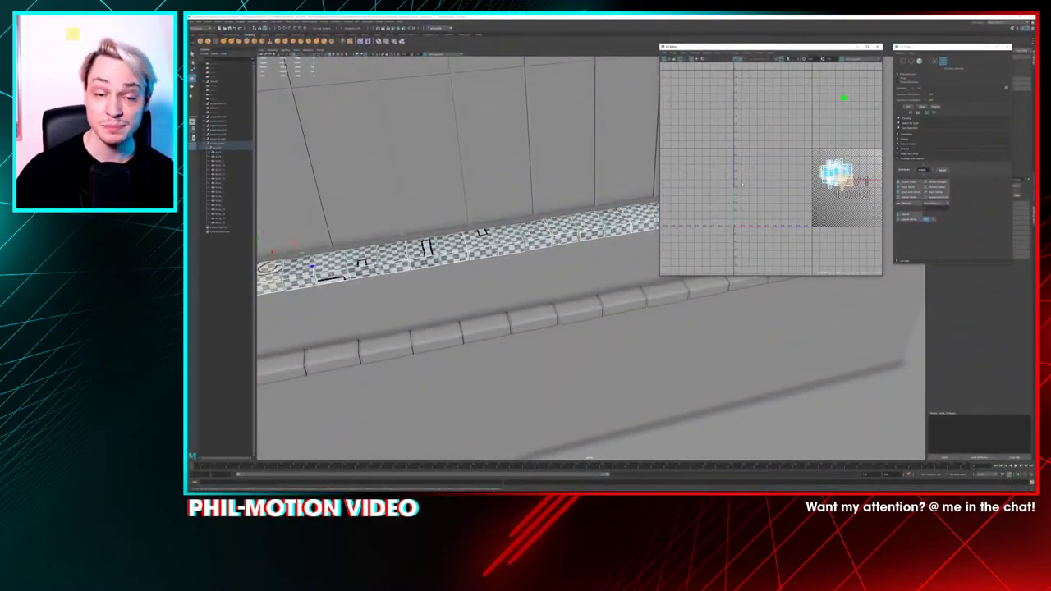
drag(713, 50, 800, 82)
alt+drag(707, 161, 647, 161)
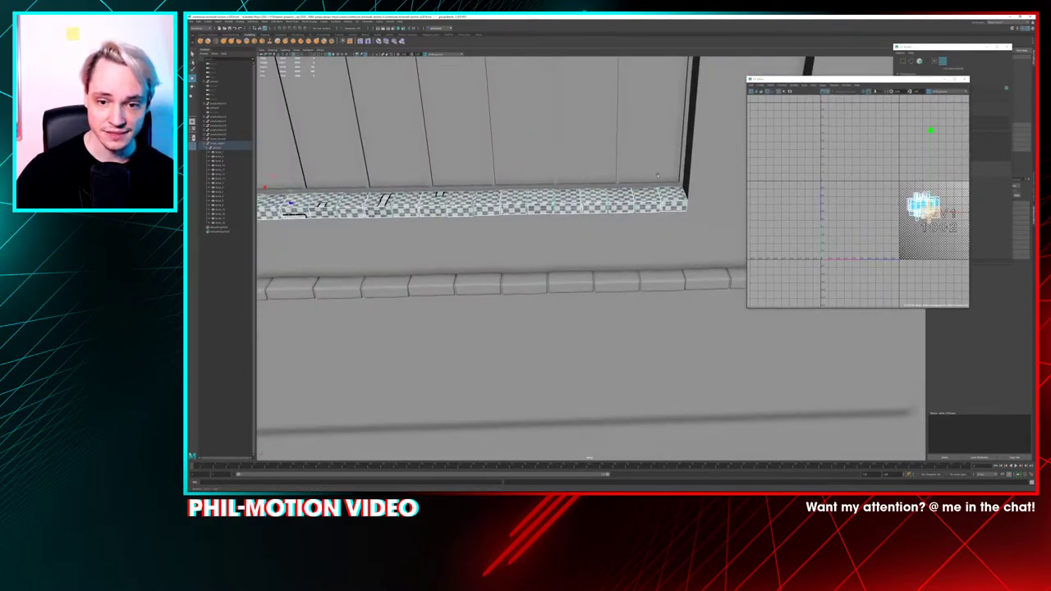
alt+middle_drag(648, 160, 570, 155)
drag(822, 87, 777, 74)
Select only the end brick of the upper row and move its UV shell to the upper right corner of tile 1002
right_drag(599, 189, 618, 179)
click(592, 194)
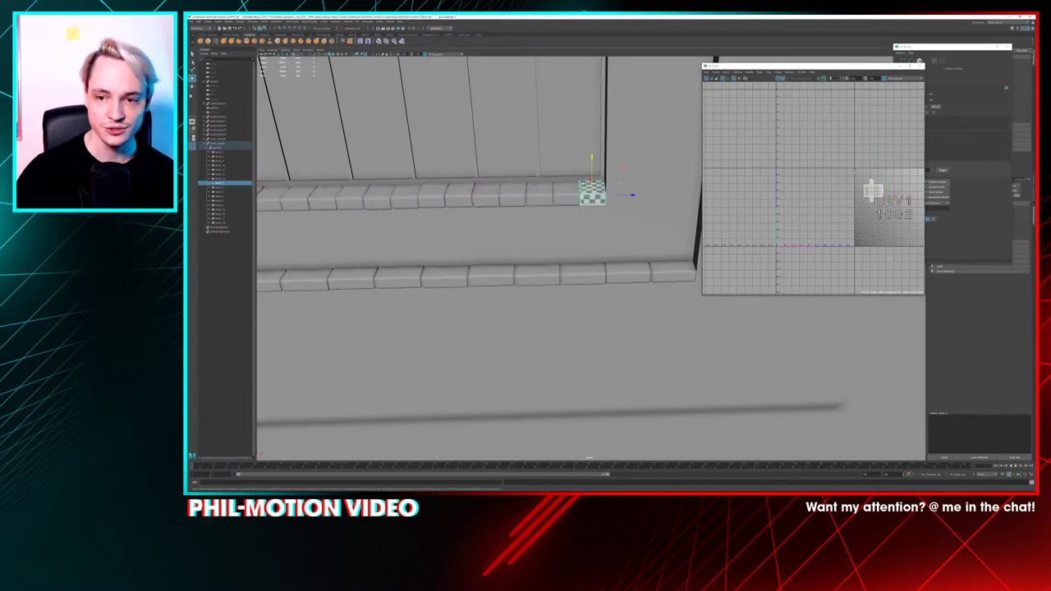
alt+middle_drag(854, 173, 797, 163)
right_drag(815, 180, 795, 174)
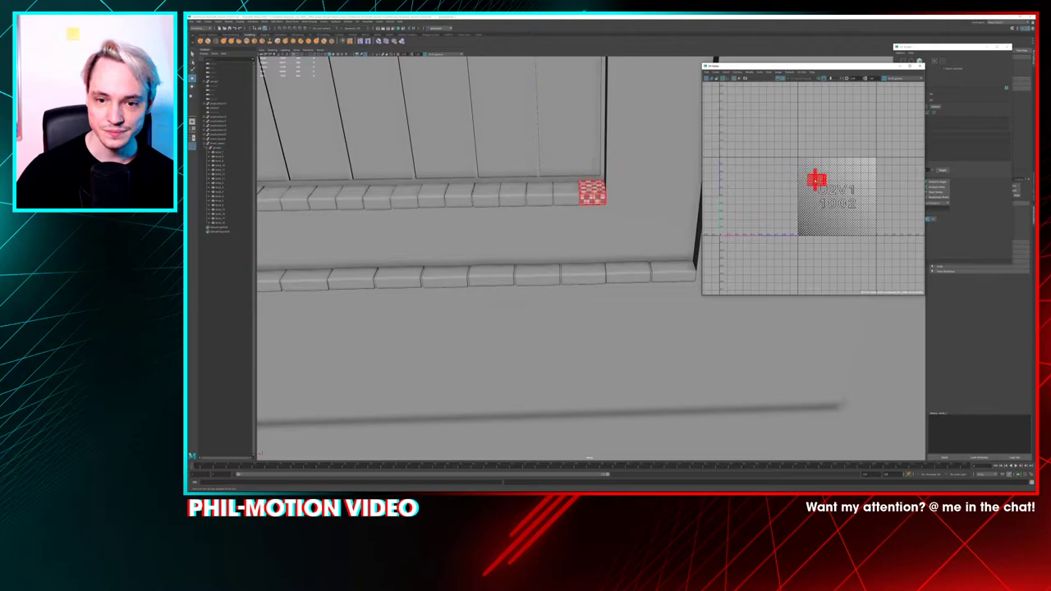
click(815, 180)
drag(816, 180, 866, 171)
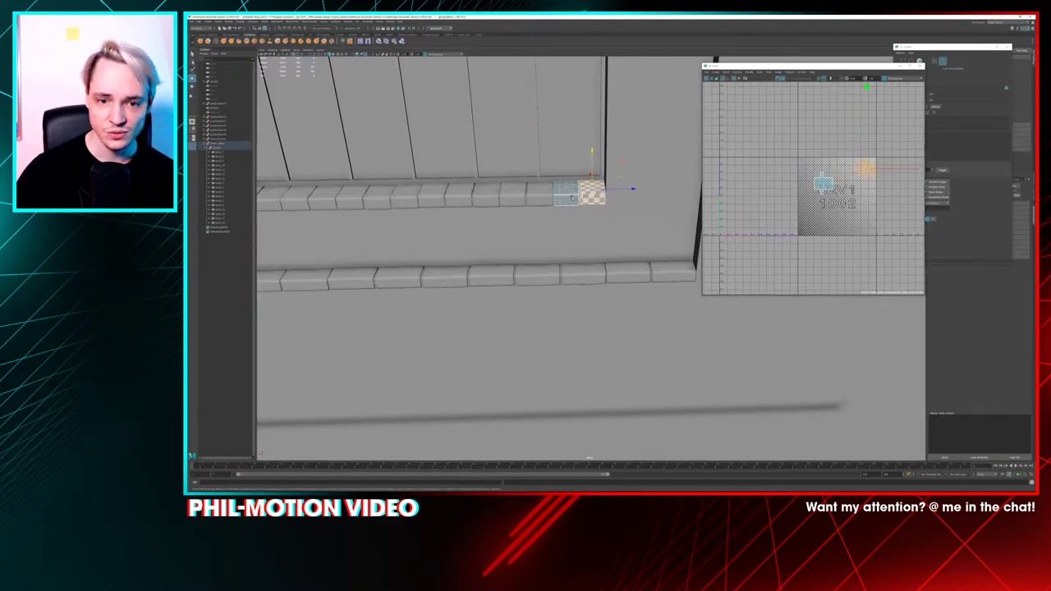
Place the second and third bricks' UV shells successively along the upper edge of tile 1002, beside the end brick's shell
click(823, 182)
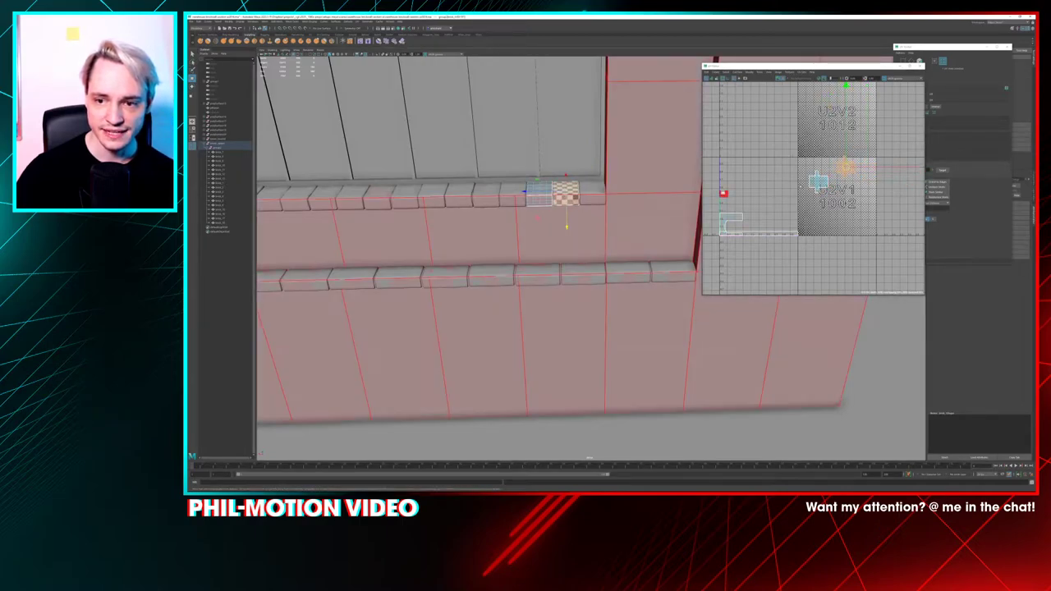
click(547, 200)
drag(818, 181, 819, 170)
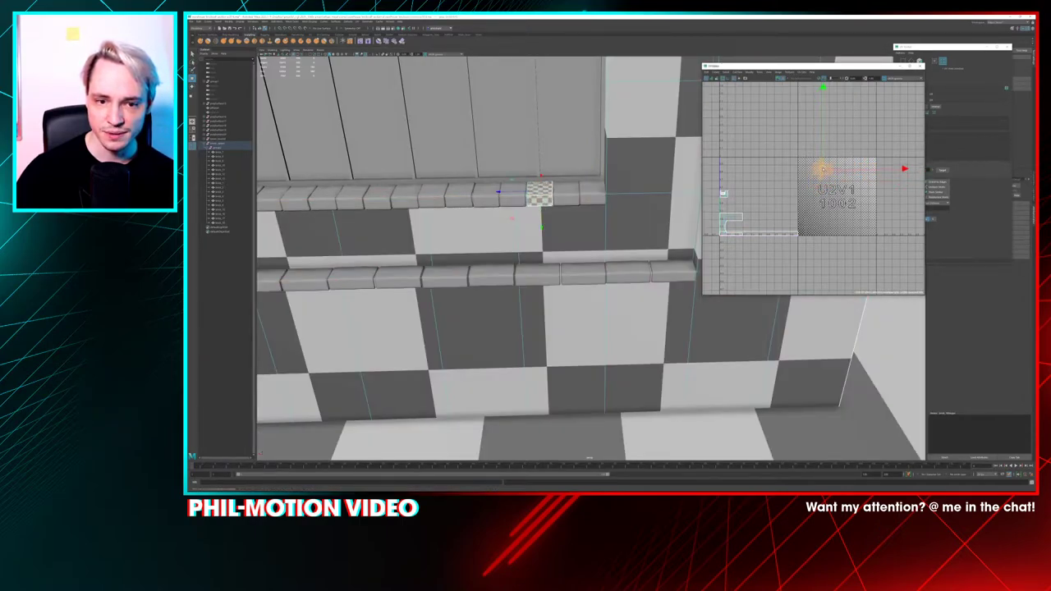
click(523, 201)
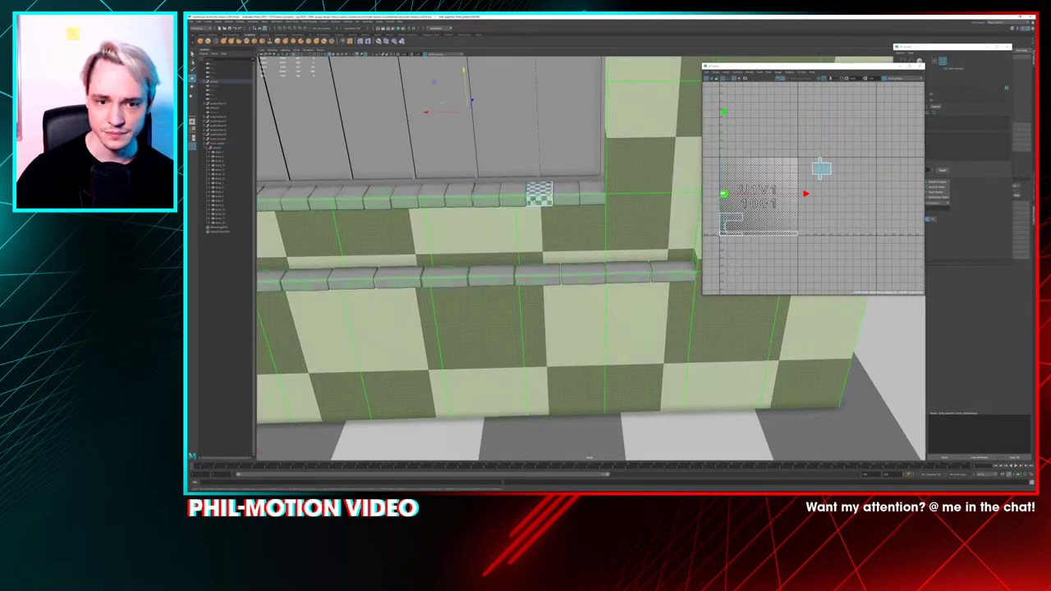
Select the fourth brick from the end and move its UV shell to the upper border between tiles 1001 and 1002
right_drag(509, 189, 527, 191)
click(510, 190)
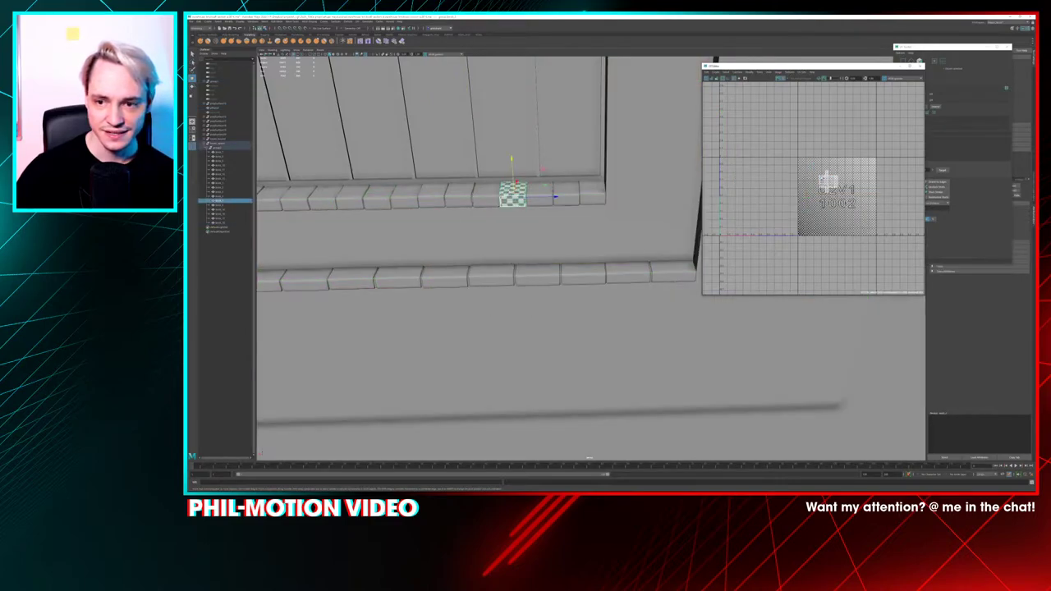
right_drag(820, 175, 806, 171)
click(829, 182)
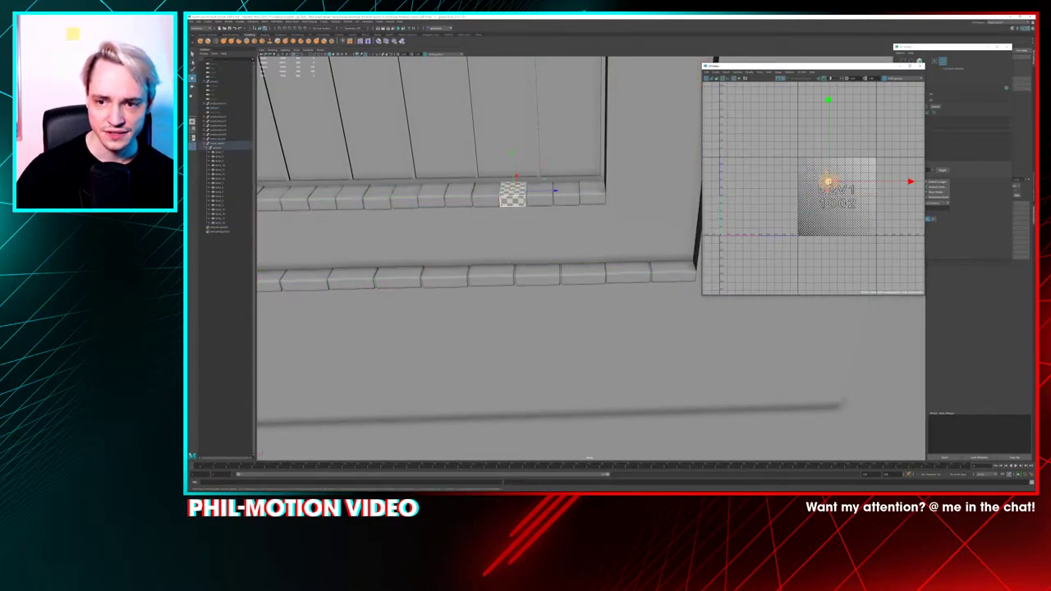
drag(828, 181, 795, 169)
Move the fifth and sixth bricks' UV shells side by side along the upper edge of tile 1001
right_drag(488, 195, 502, 196)
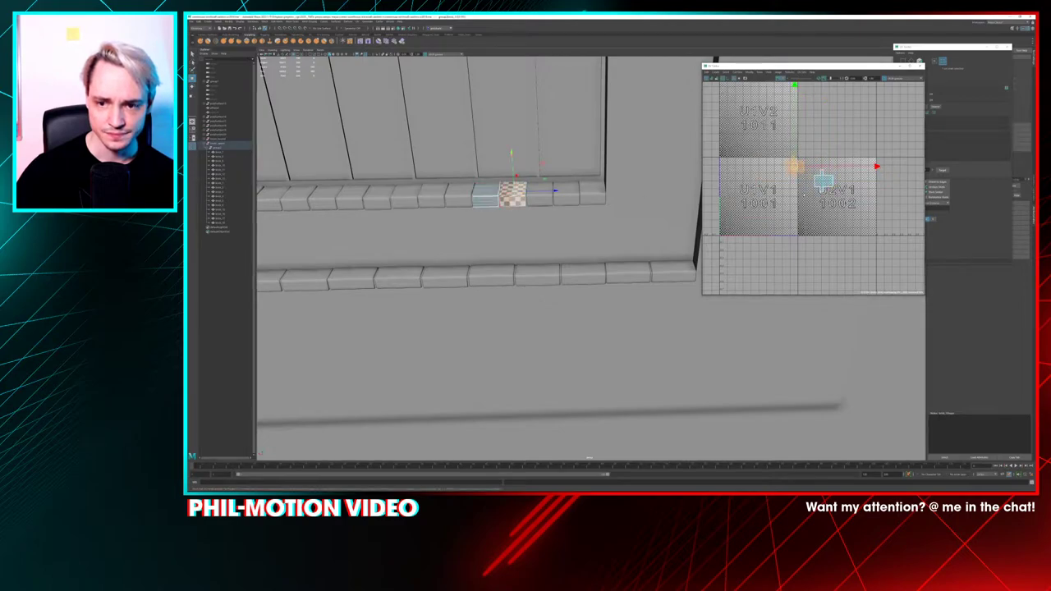
click(824, 181)
drag(823, 181, 762, 165)
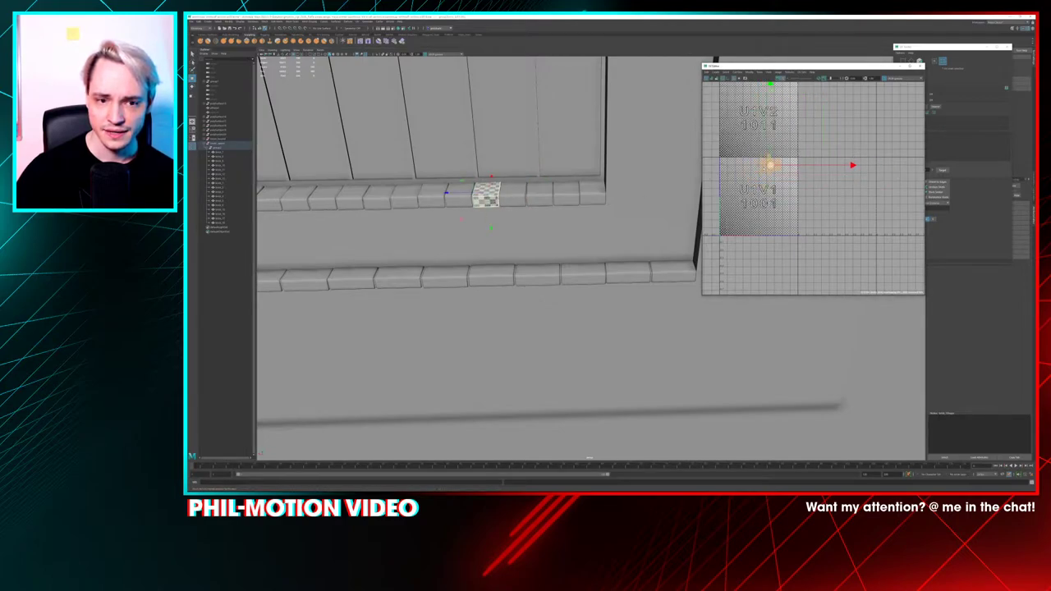
click(468, 201)
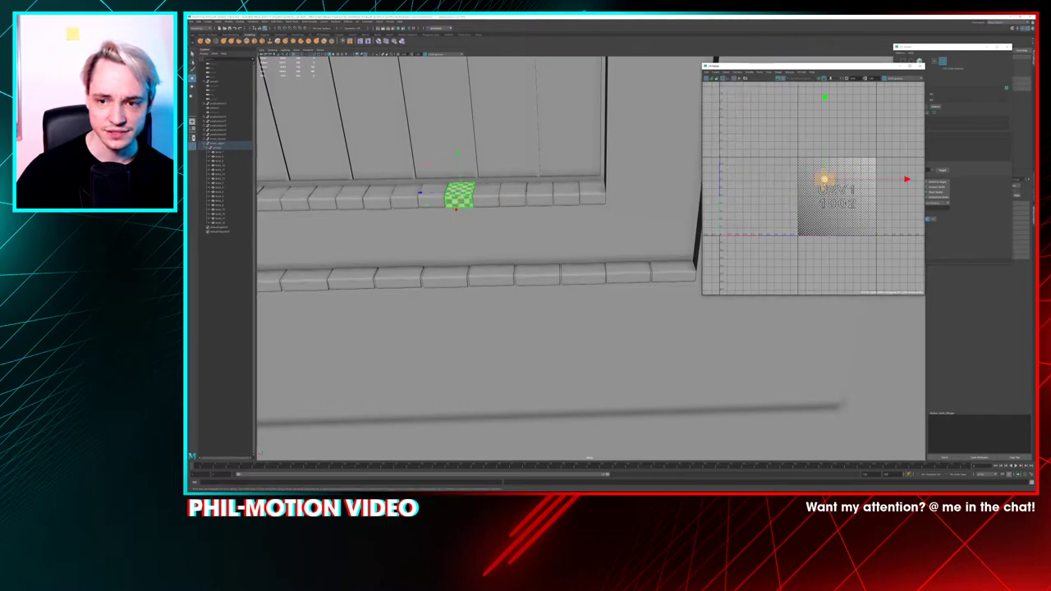
drag(822, 179, 751, 167)
Select the six end bricks together to compare their shells, and adjust the spacing of the sixth brick's shell
shift+click(487, 197)
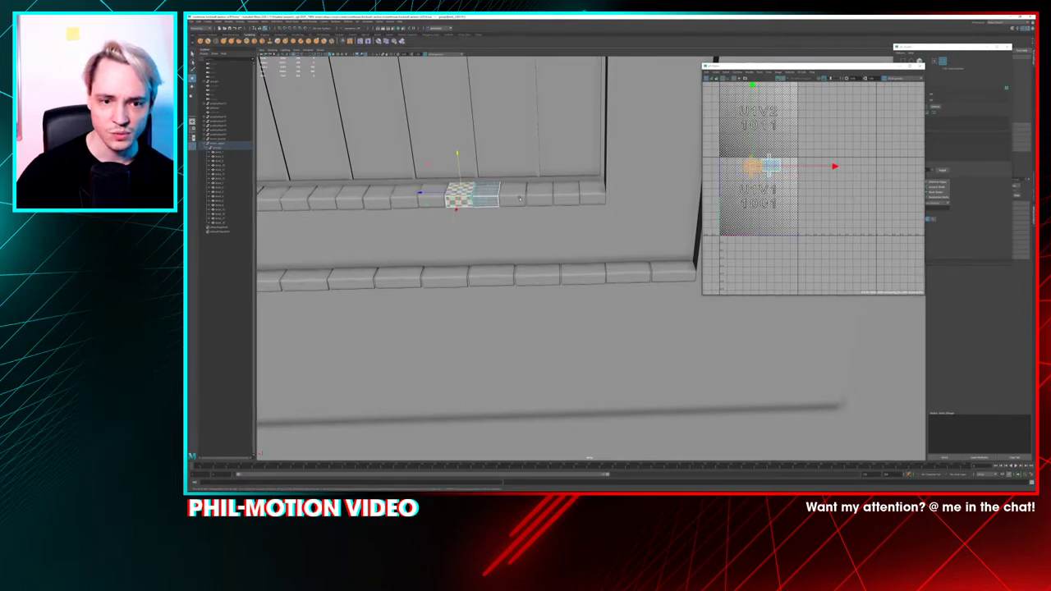
shift+click(512, 196)
shift+click(539, 195)
shift+click(567, 195)
shift+click(596, 194)
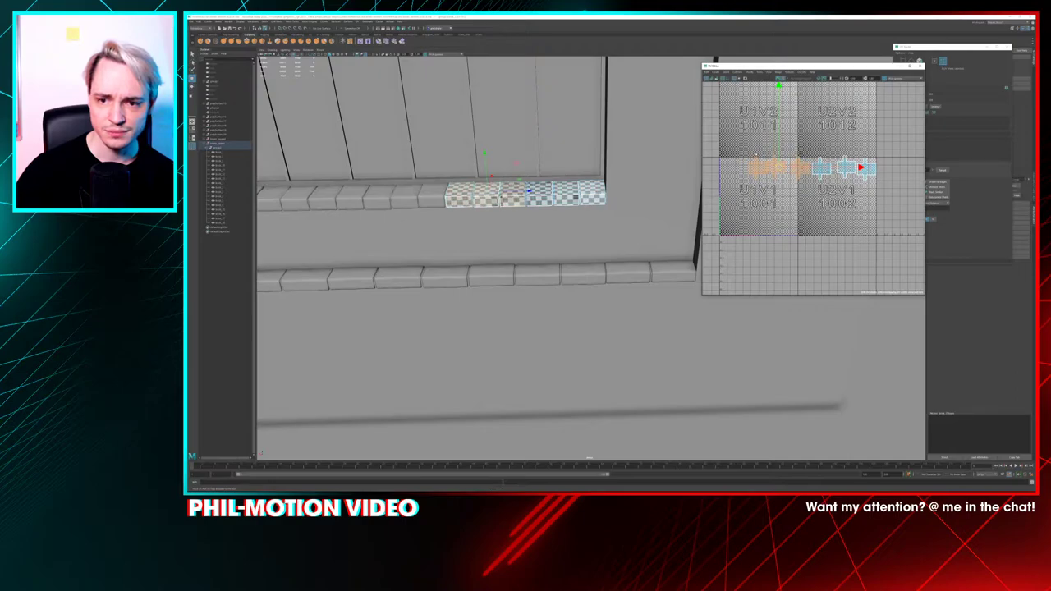
click(757, 168)
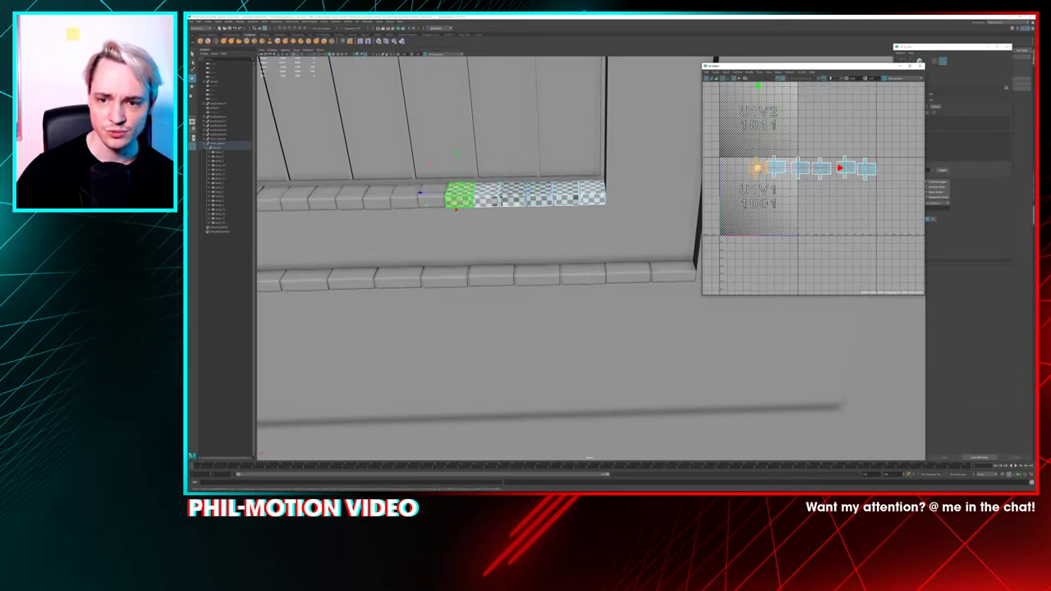
Select the seventh brick from the end and move its UV shell to the upper left corner of tile 1001
click(409, 200)
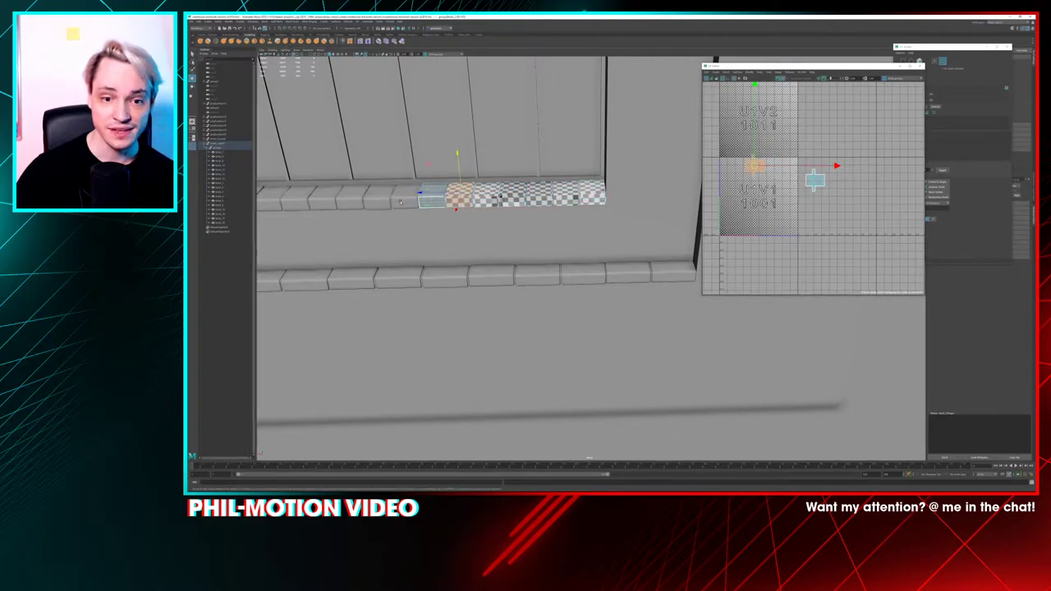
click(454, 199)
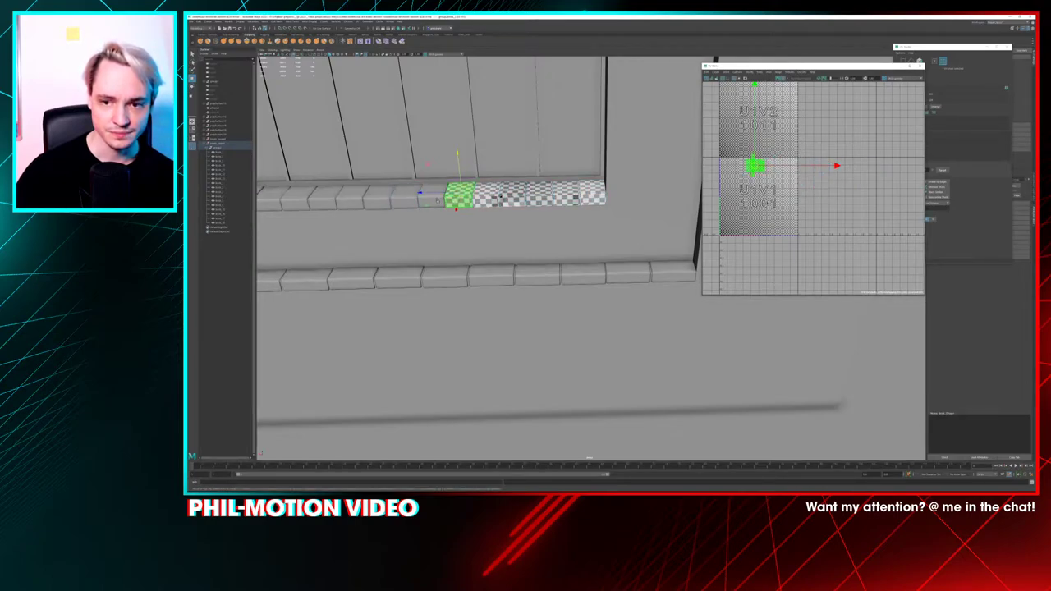
click(431, 197)
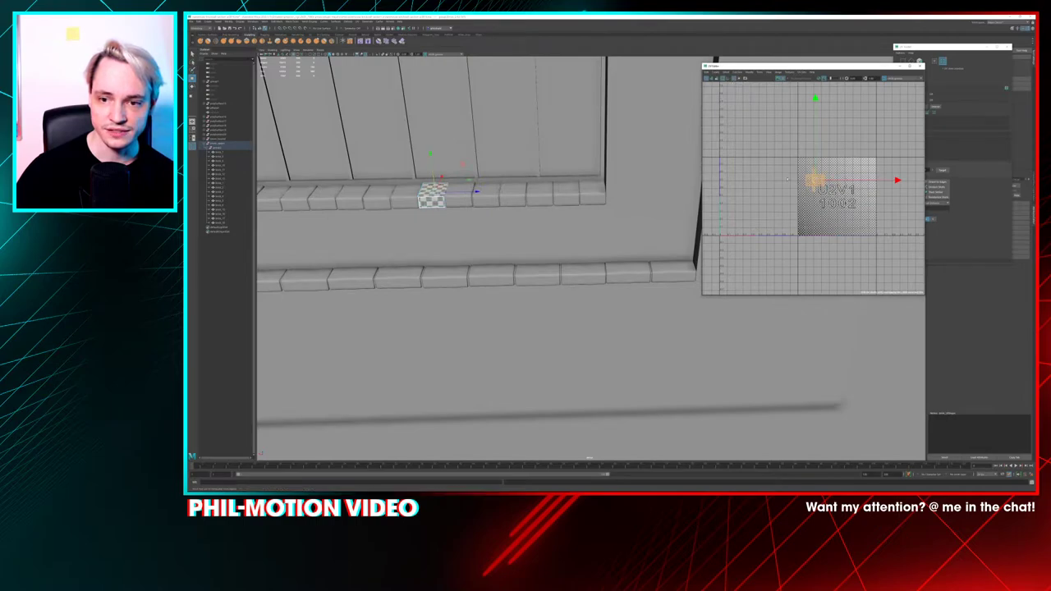
drag(814, 180, 728, 165)
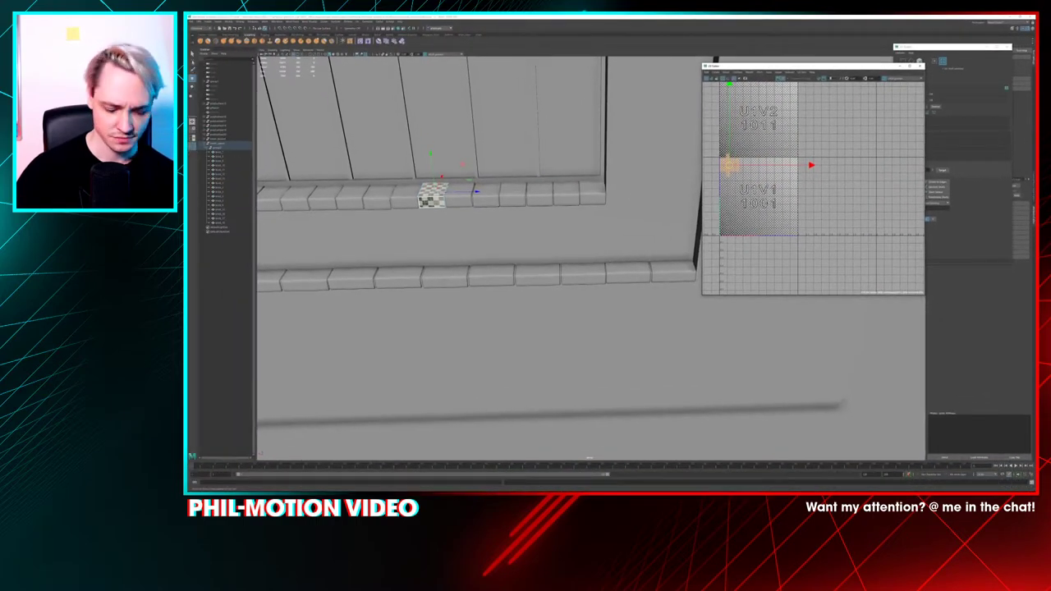
scroll(834, 189, down, 3)
alt+middle_drag(421, 202, 521, 206)
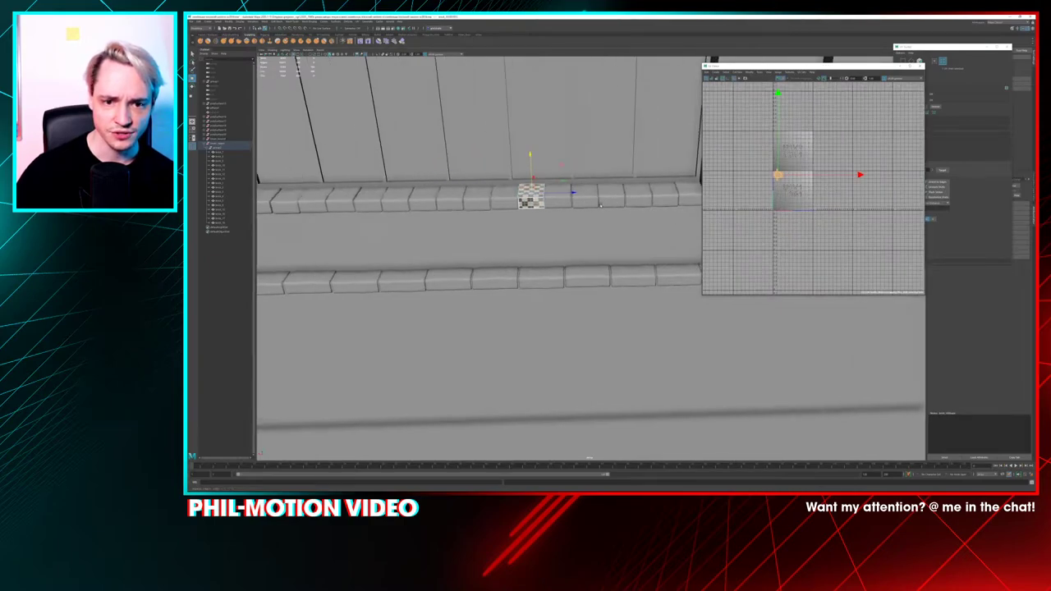
scroll(520, 206, down, 3)
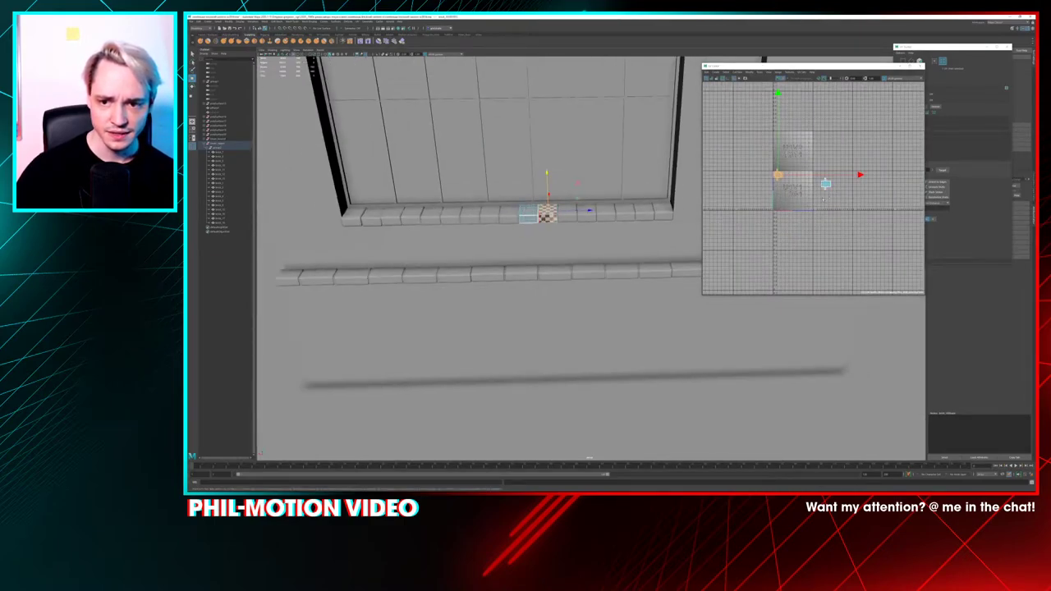
Move the UV shells of the eighth, ninth and tenth bricks from the end one beside another into the tile before 1001, along its upper edge
click(529, 214)
drag(827, 184, 764, 177)
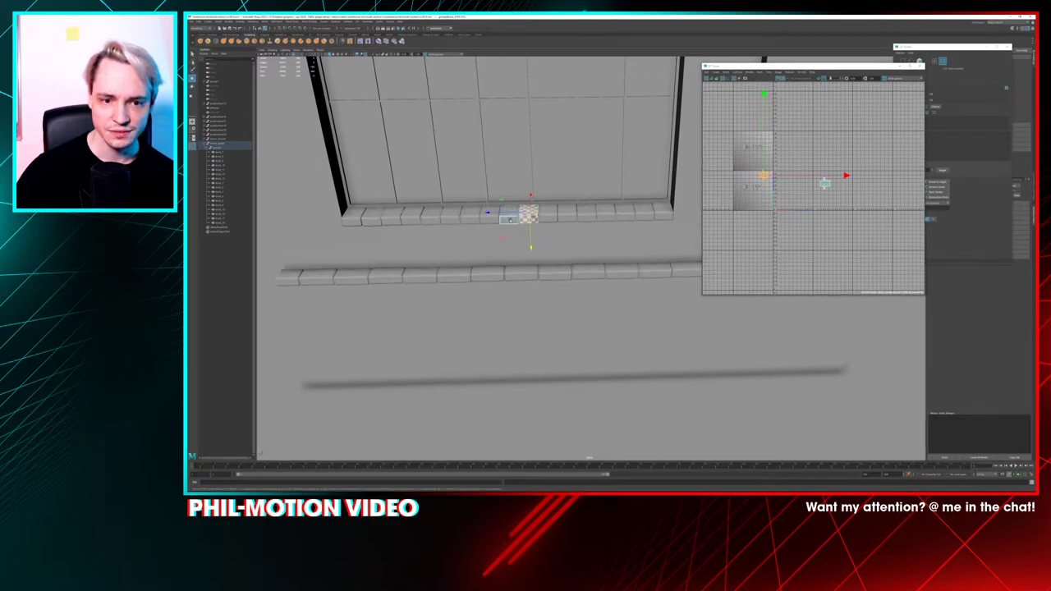
click(509, 215)
drag(826, 183, 763, 180)
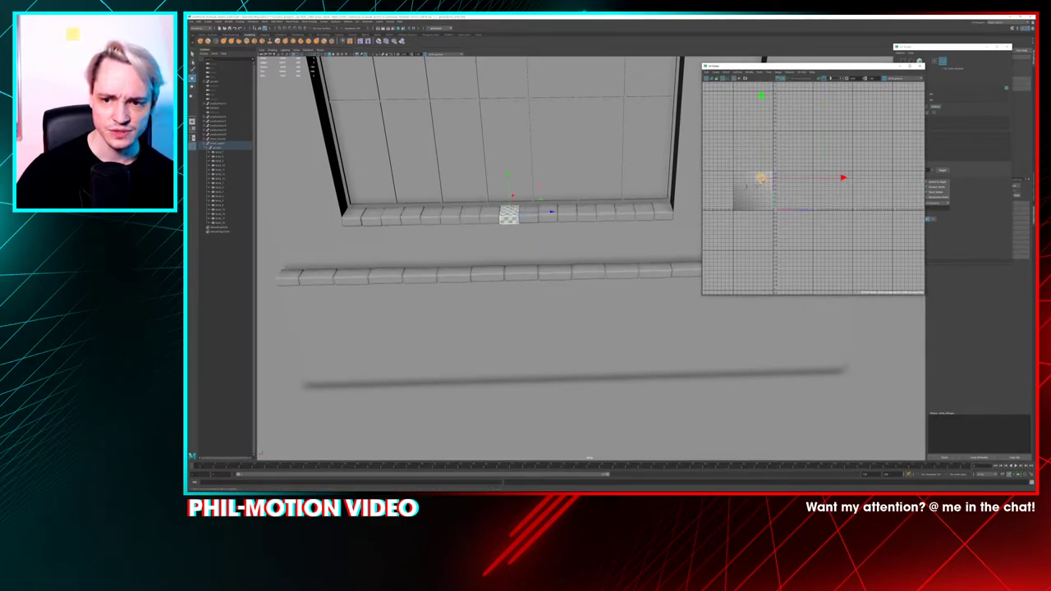
click(490, 215)
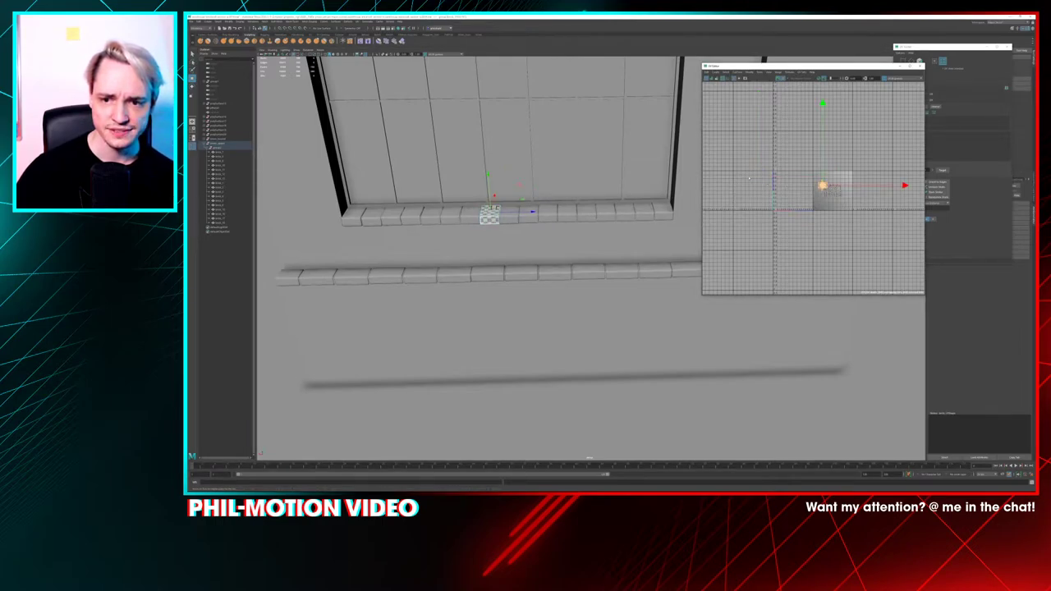
drag(822, 185, 748, 175)
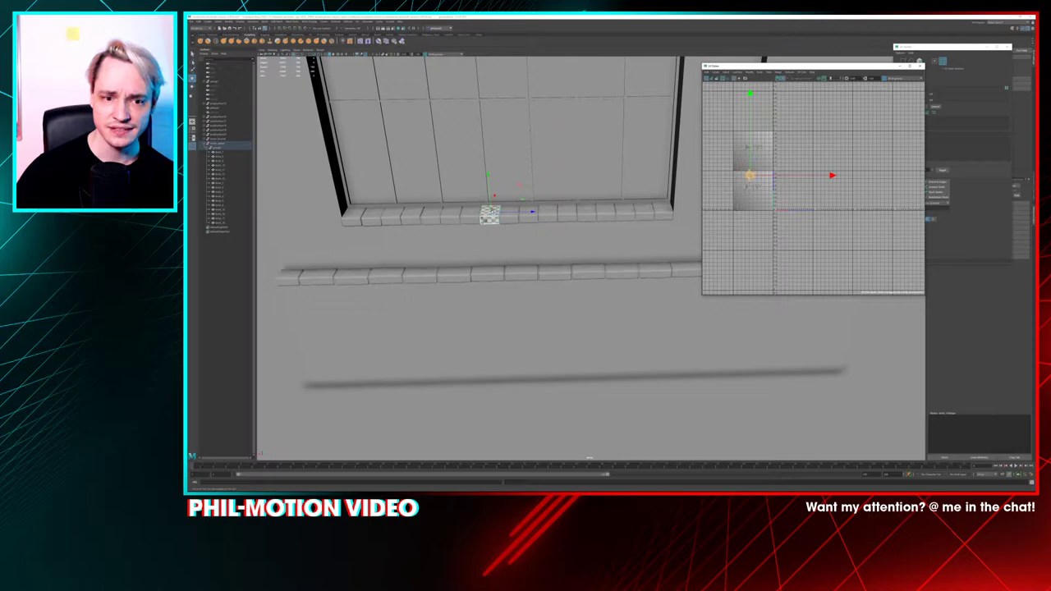
Continue the shell row with the eleventh and twelfth bricks, placing the twelfth brick's shell on the next tile border
click(808, 186)
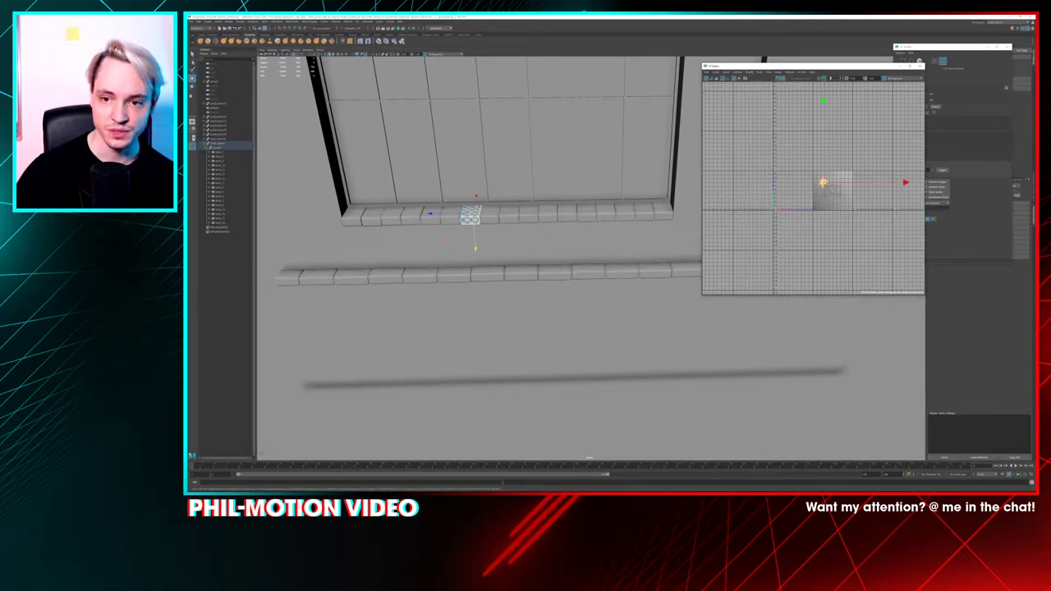
drag(808, 186, 725, 182)
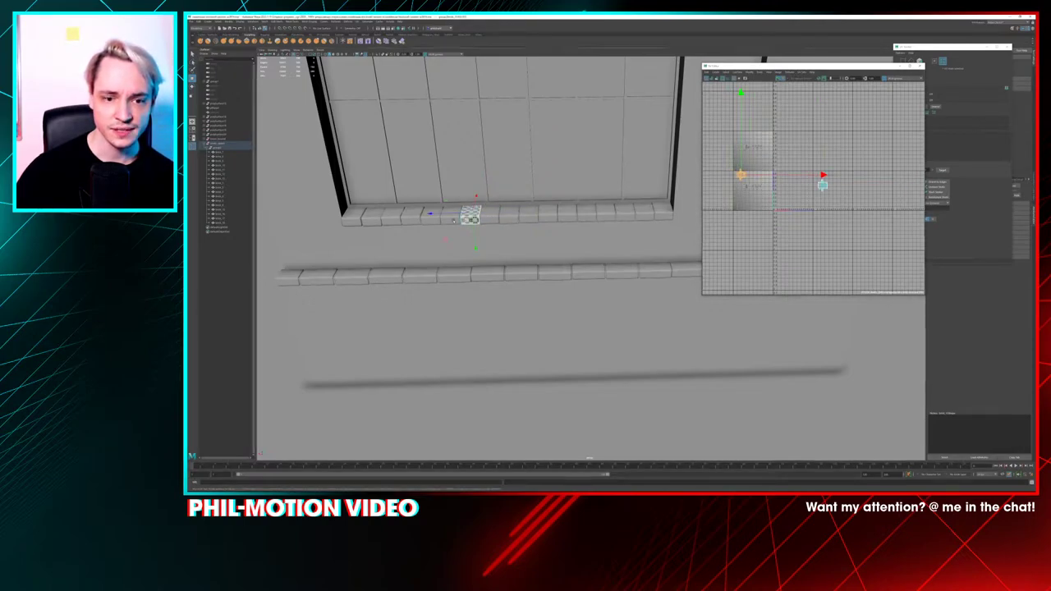
click(821, 184)
click(823, 186)
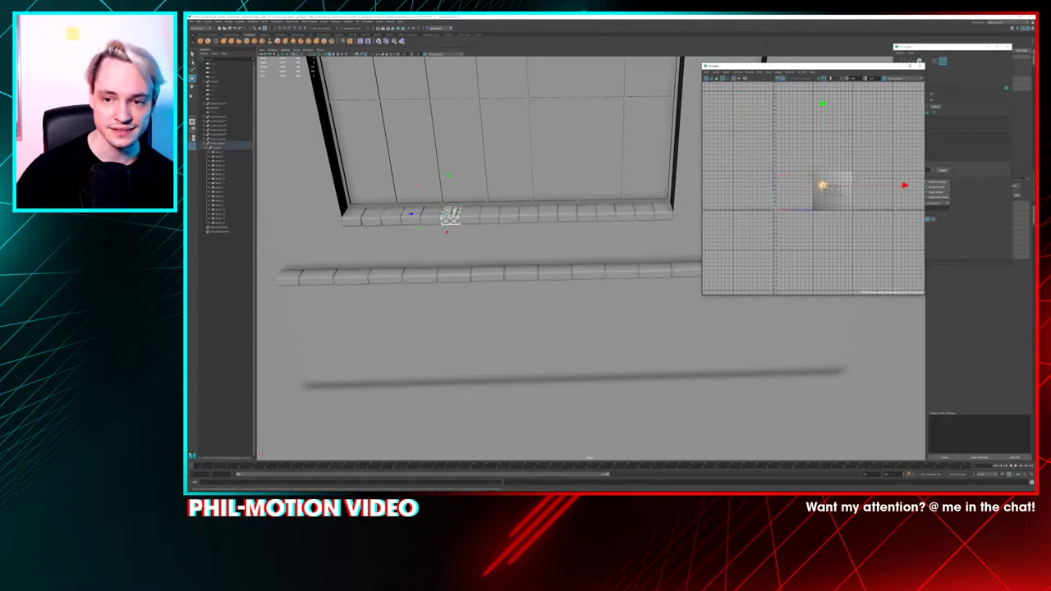
drag(821, 183, 734, 176)
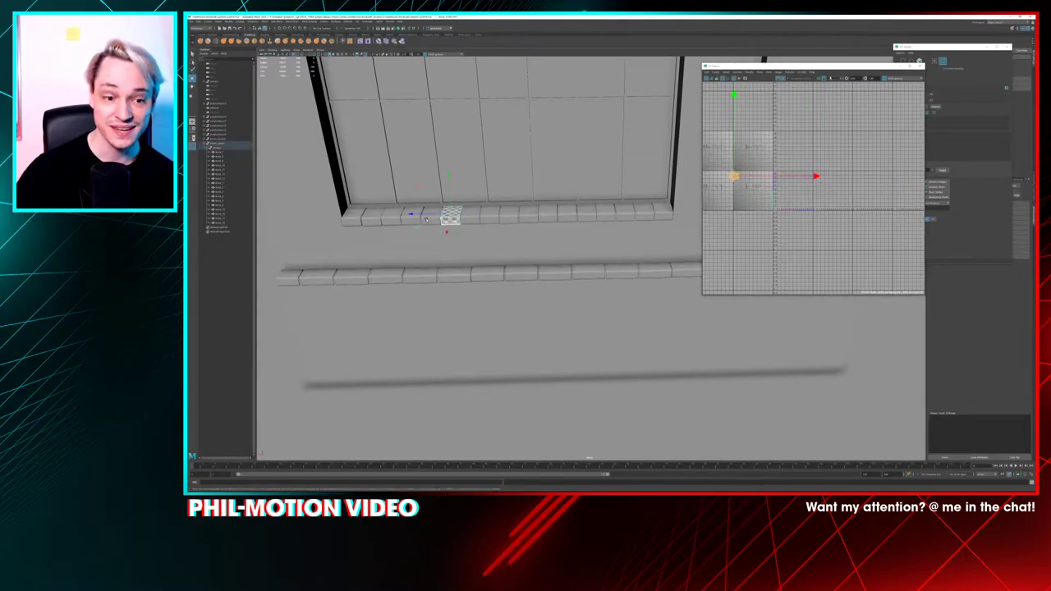
Move the thirteenth and fourteenth bricks' UV shells into the second tile before 1001, spaced along its upper edge
click(822, 184)
drag(824, 185, 712, 175)
scroll(772, 203, down, 4)
scroll(774, 204, up, 1)
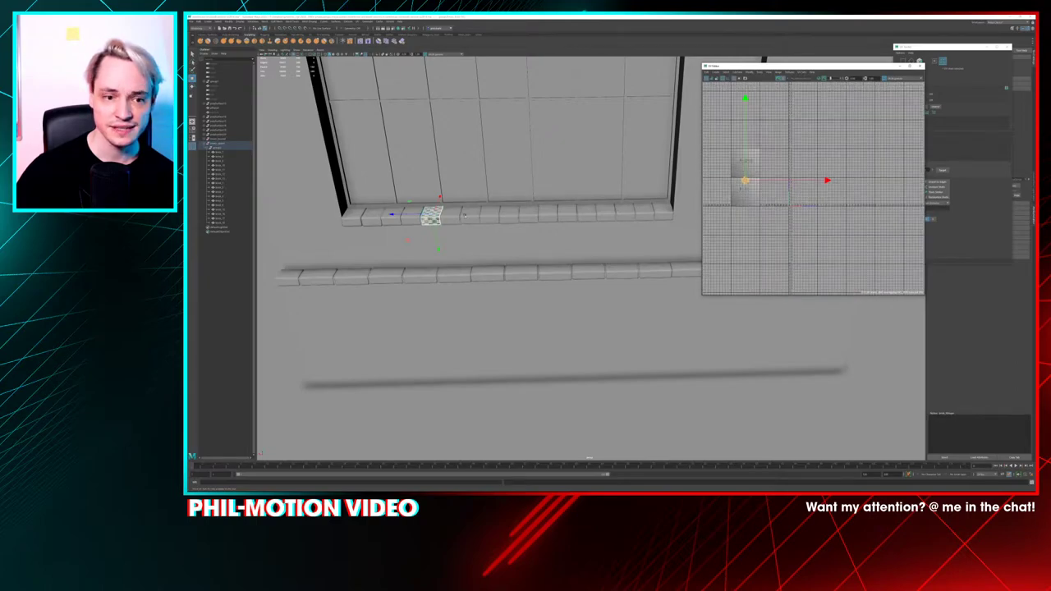
click(824, 186)
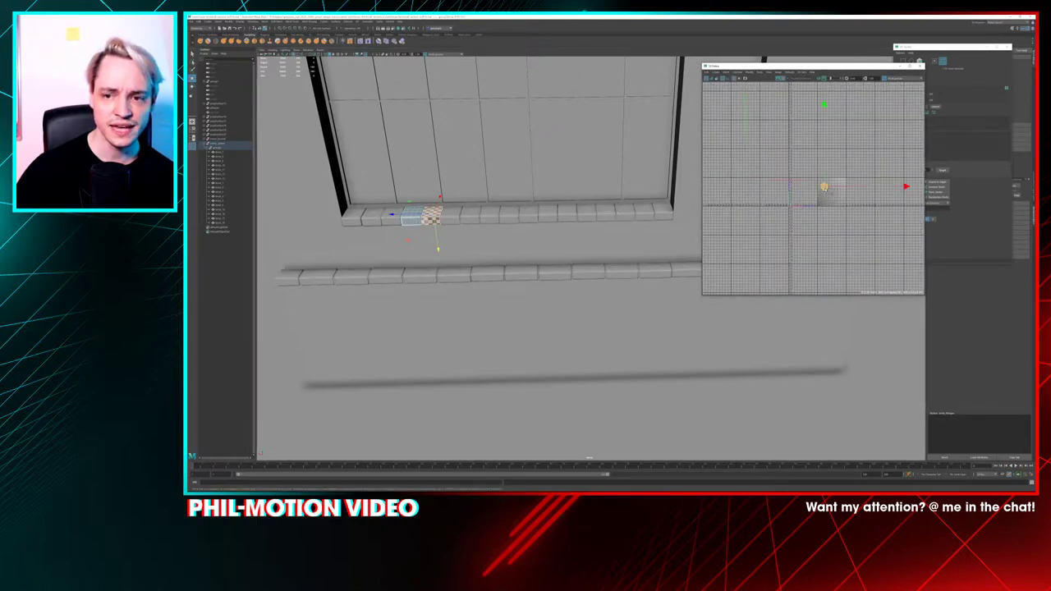
drag(824, 186, 730, 186)
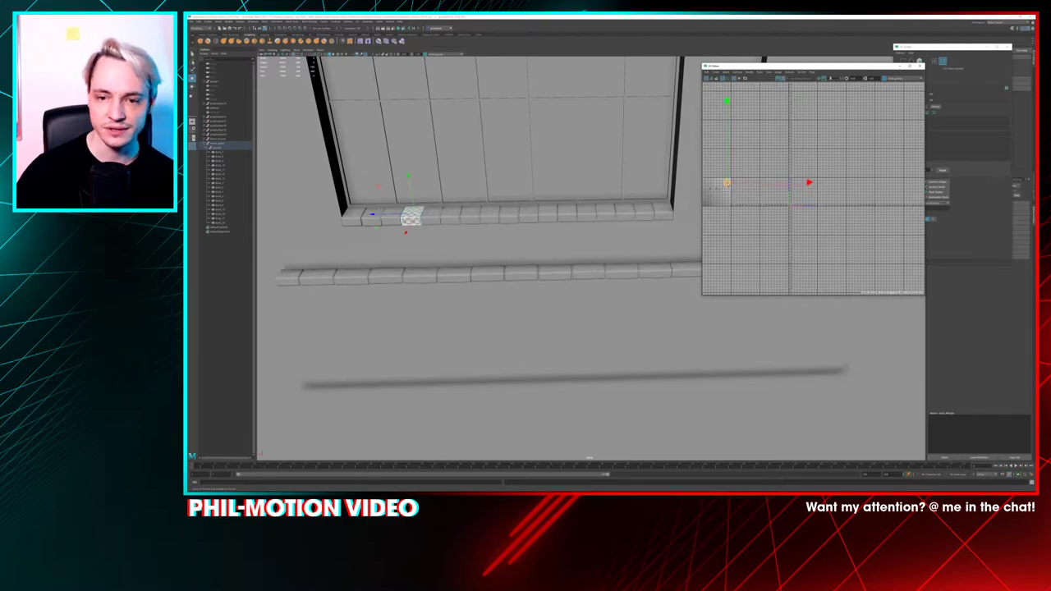
Extend the row of UV shells with the fifteenth and sixteenth bricks, up to the border of the third tile before 1001
right_drag(396, 223, 423, 222)
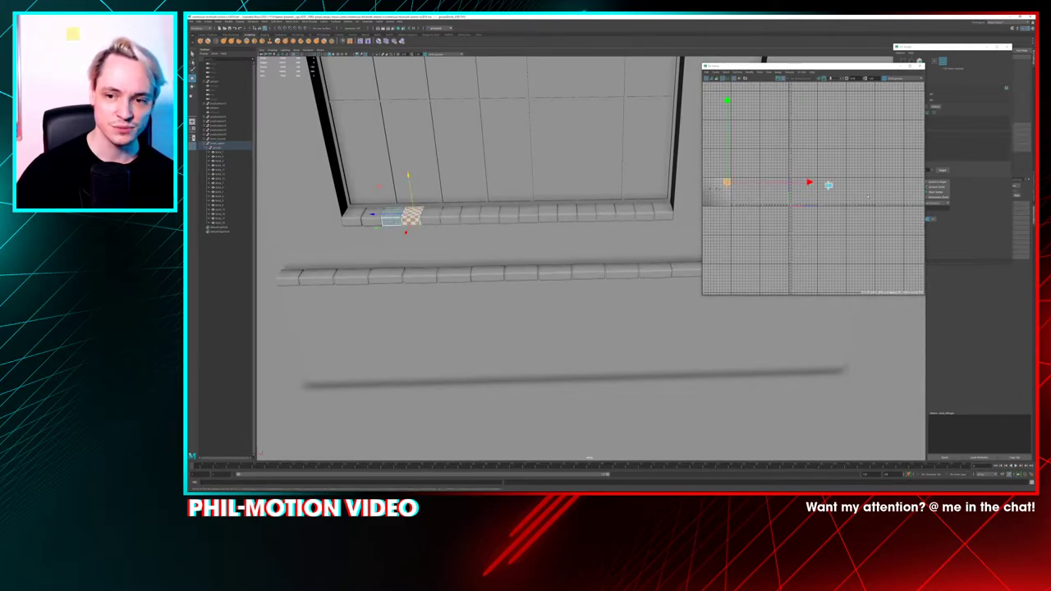
key(Left)
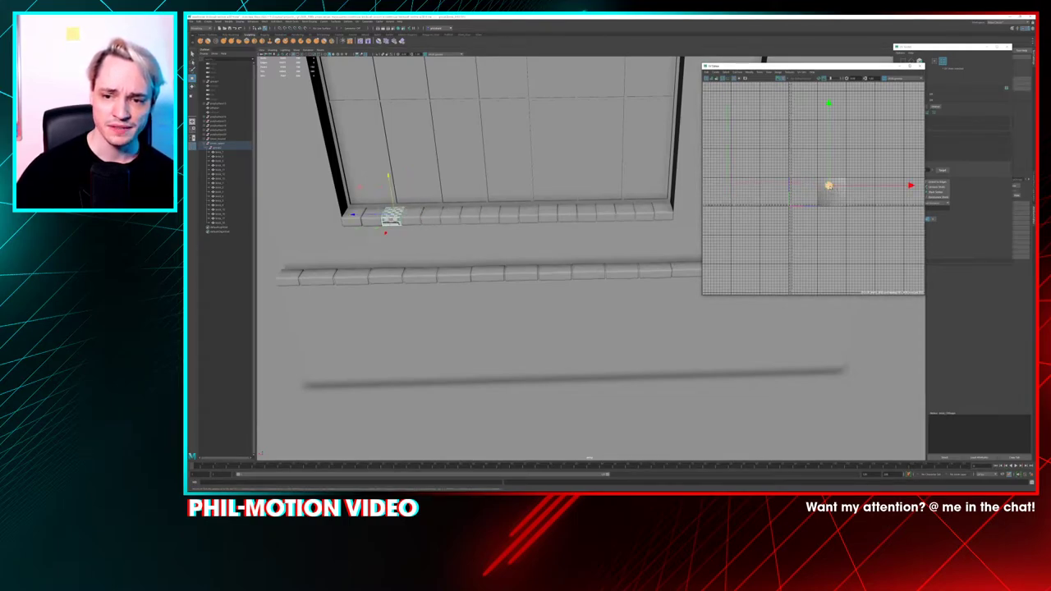
right_drag(378, 221, 404, 221)
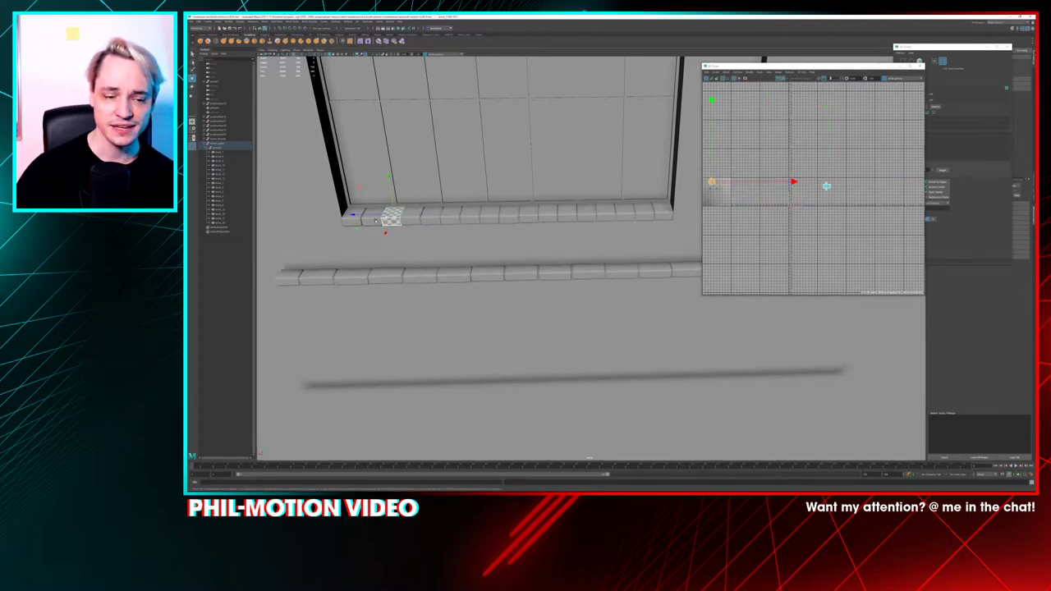
scroll(836, 185, down, 2)
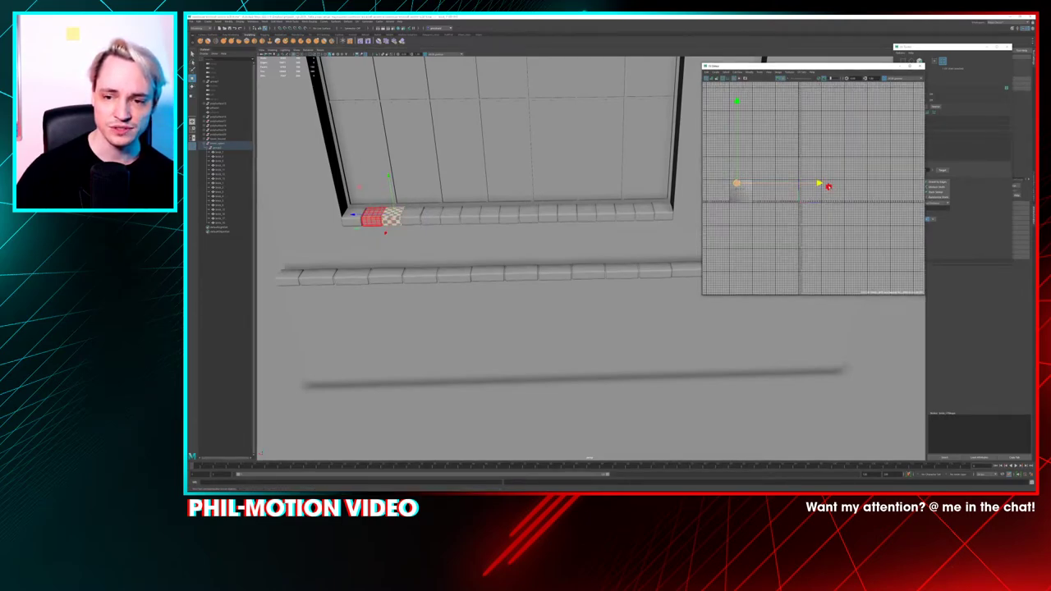
click(828, 187)
drag(828, 188, 729, 185)
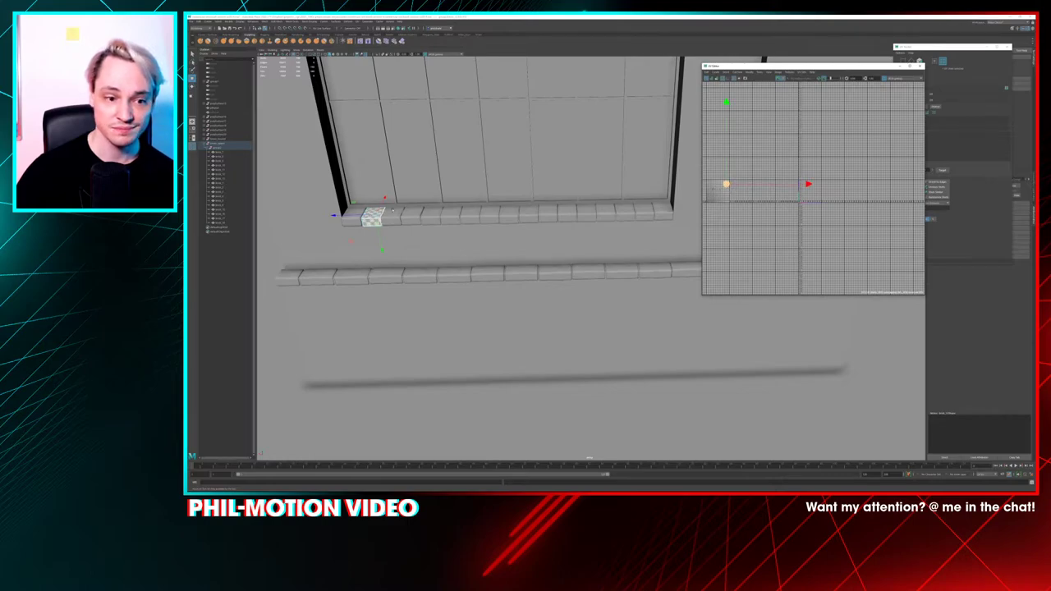
Select the last brick of the upper row and move its UV shell to the far end of the shell row
right_drag(349, 224, 378, 224)
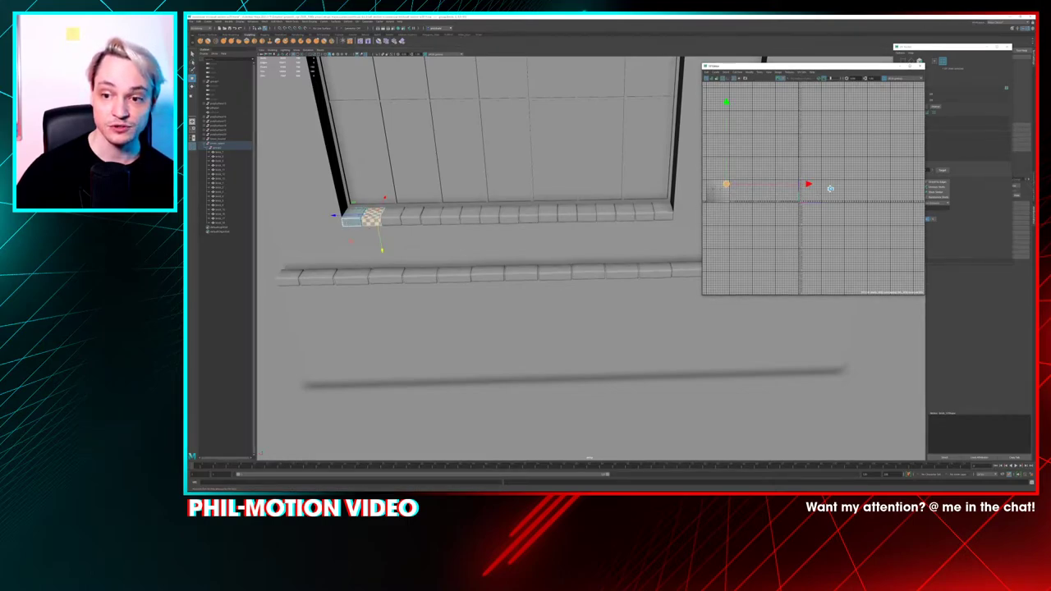
click(829, 188)
drag(829, 188, 711, 183)
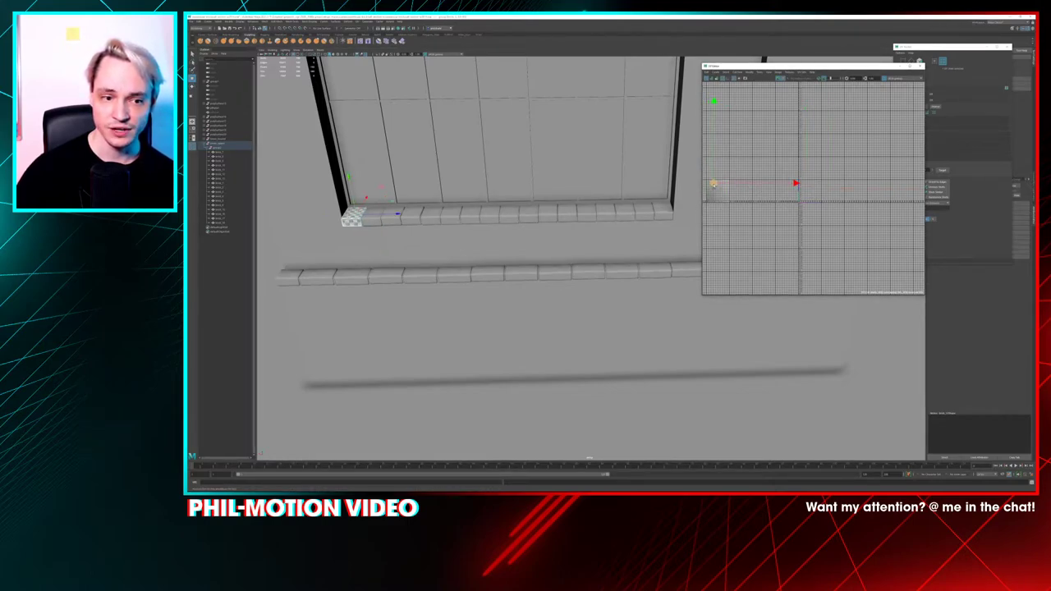
shift+click(376, 220)
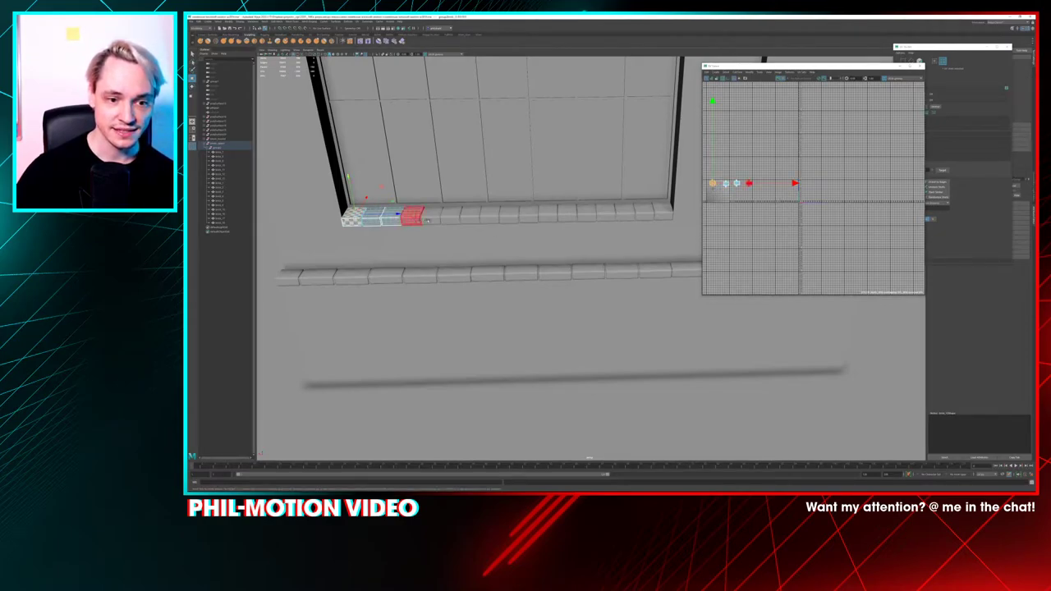
shift+click(470, 219)
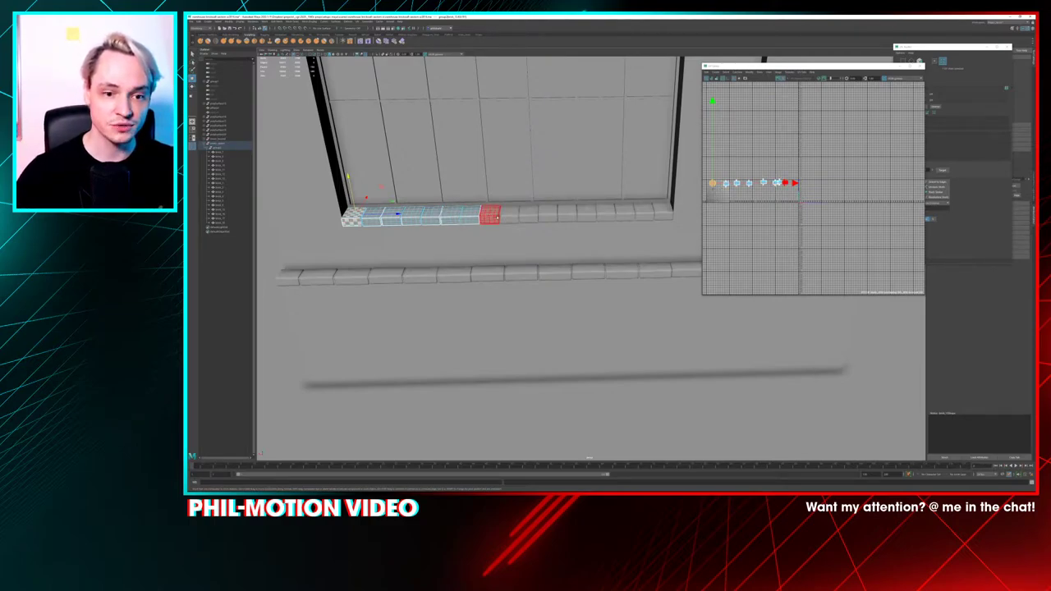
shift+click(509, 216)
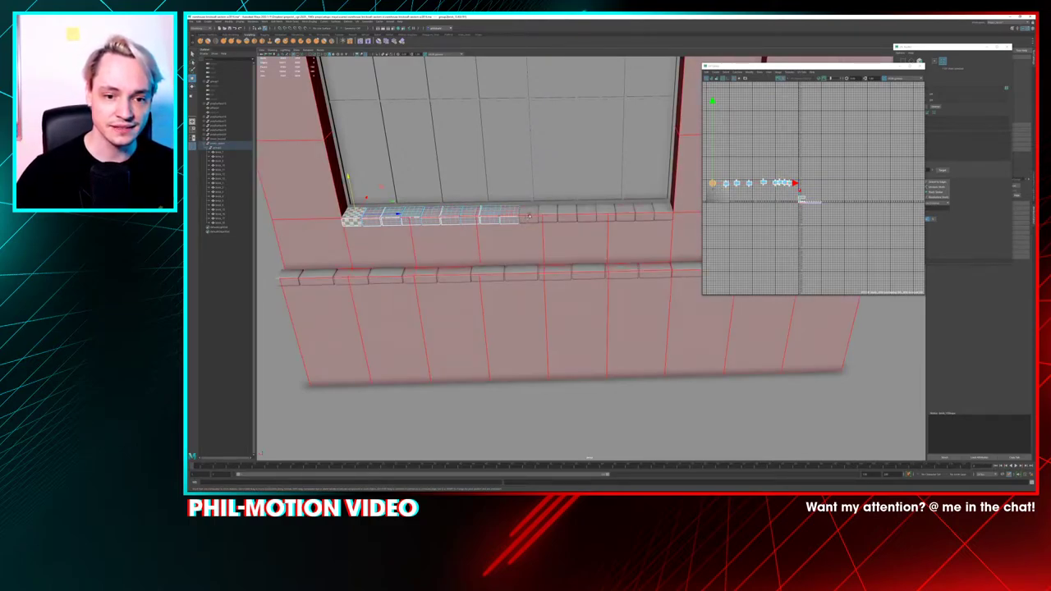
shift+click(529, 220)
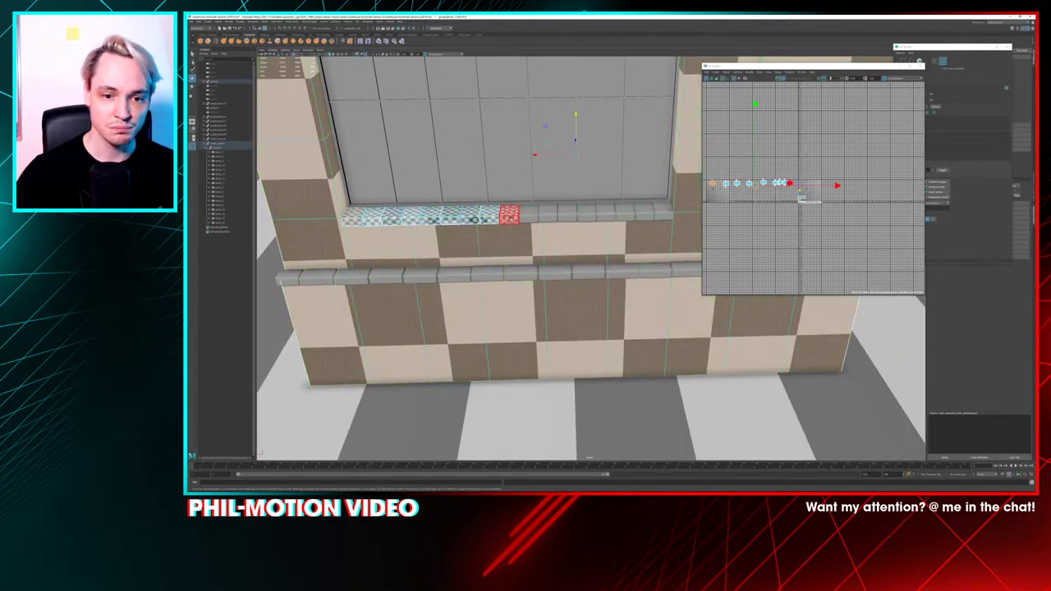
right_drag(510, 217, 530, 216)
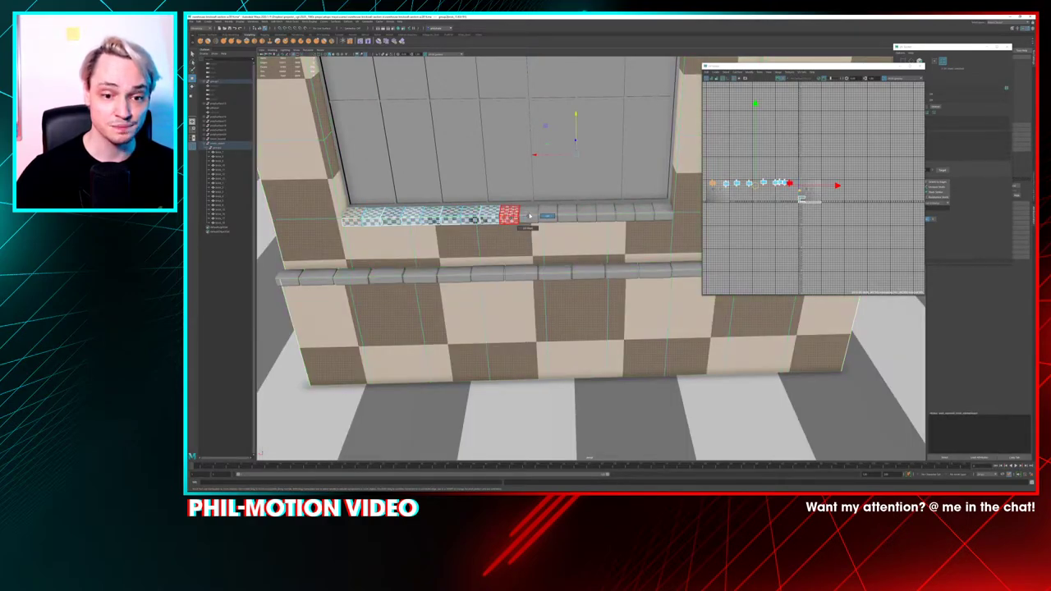
Select all 17 bricks of the upper row together from the brick group's hierarchy
click(218, 148)
click(205, 148)
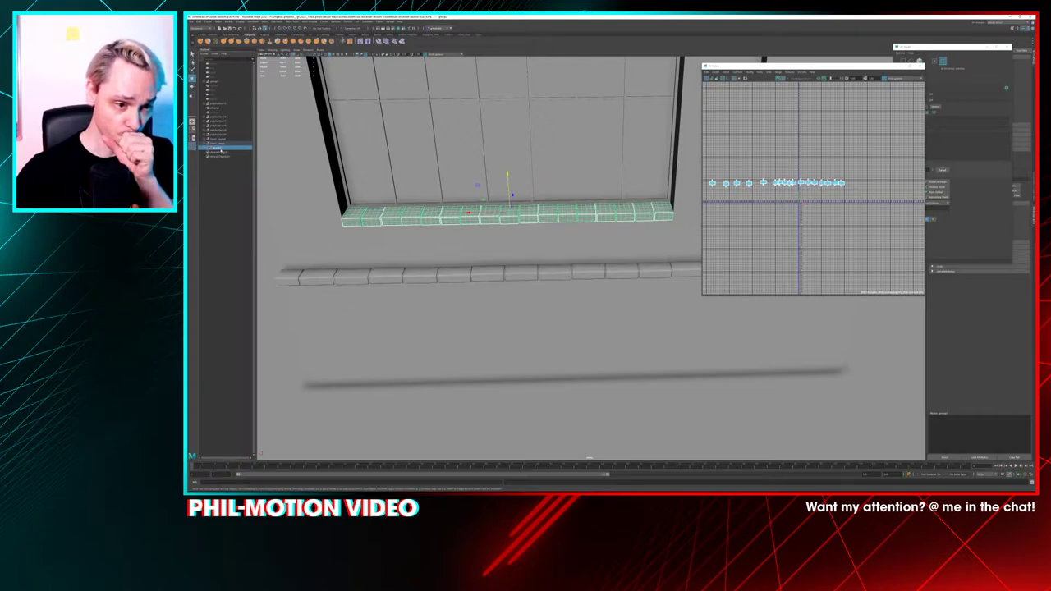
click(207, 149)
click(220, 152)
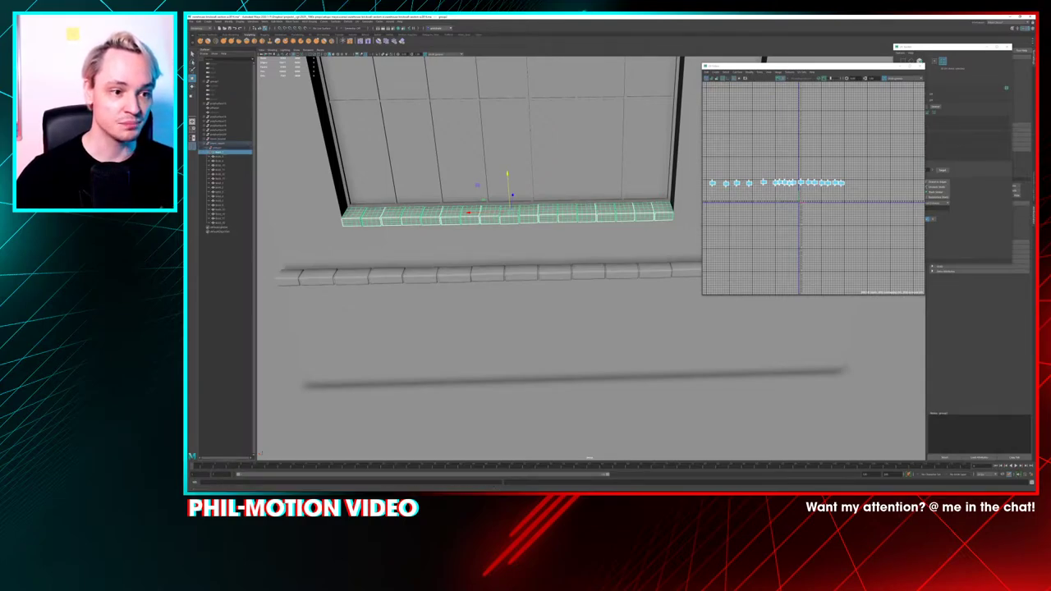
shift+click(227, 223)
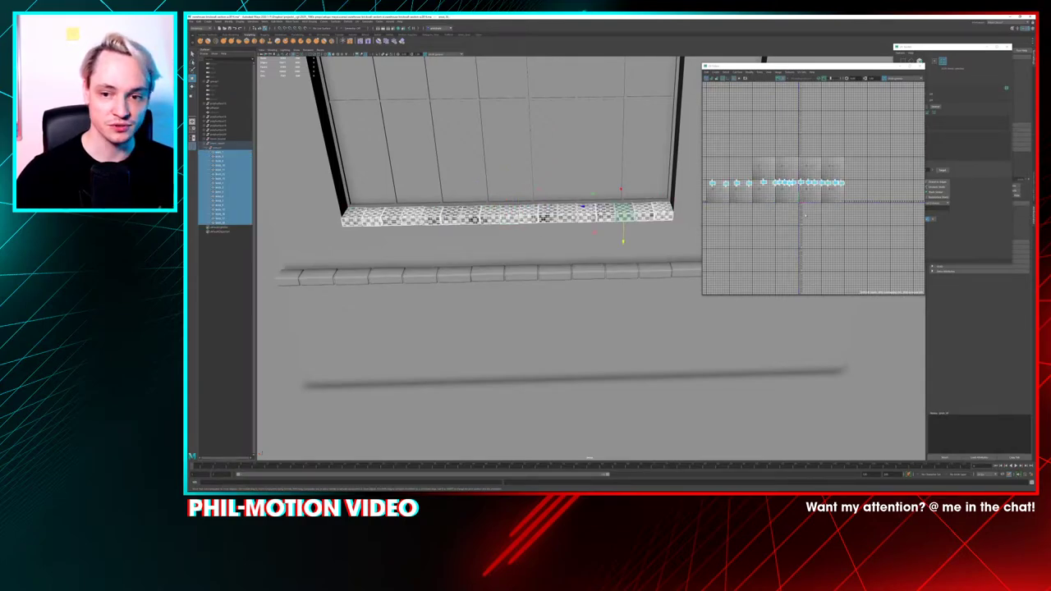
Move the UV Editor clear of the UV Toolkit and select the UV shells of all the upper-row bricks
drag(796, 72, 699, 25)
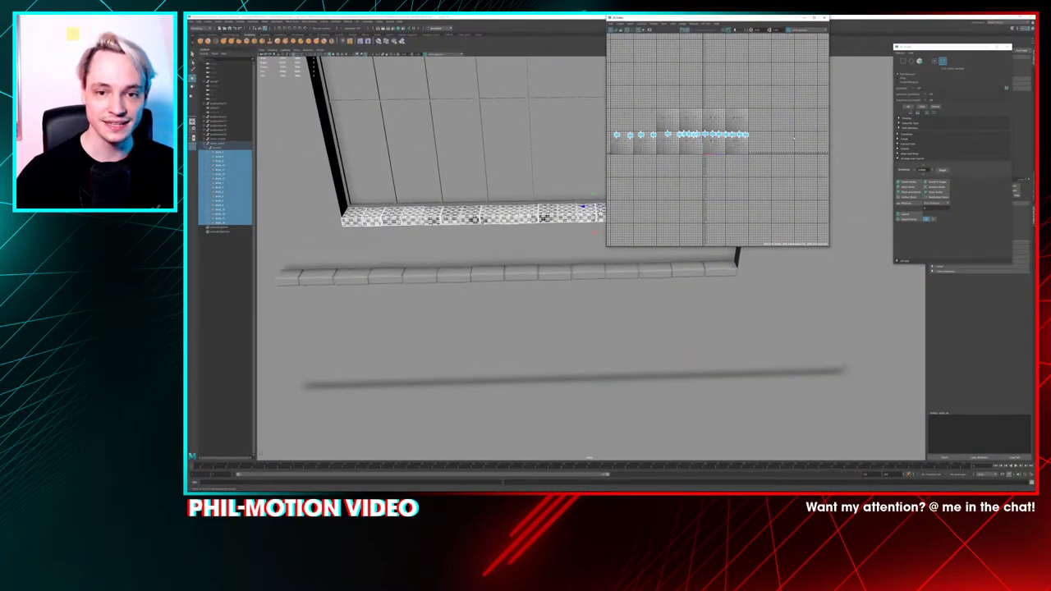
right_click(710, 110)
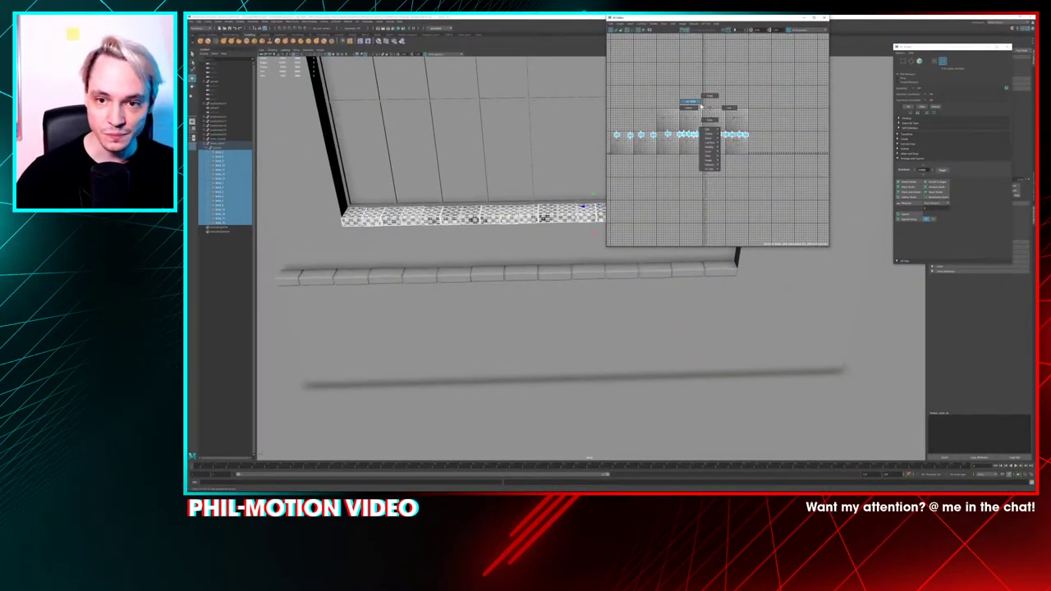
click(689, 144)
drag(609, 150, 609, 151)
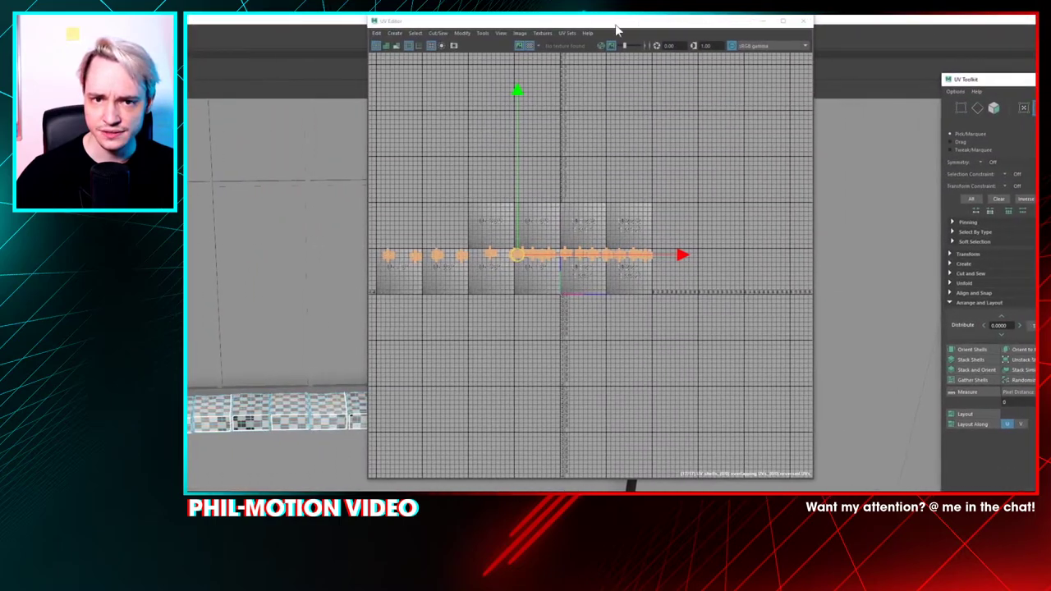
Align all the selected brick UV shells along their upper edges using the UV Toolkit's Align and Snap options
drag(615, 25, 732, 100)
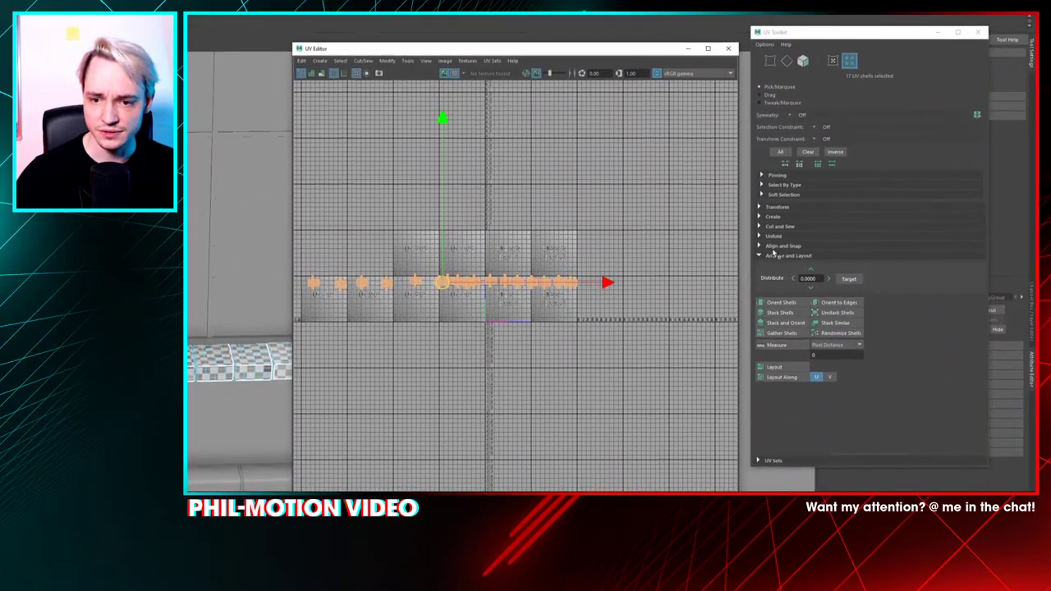
click(760, 292)
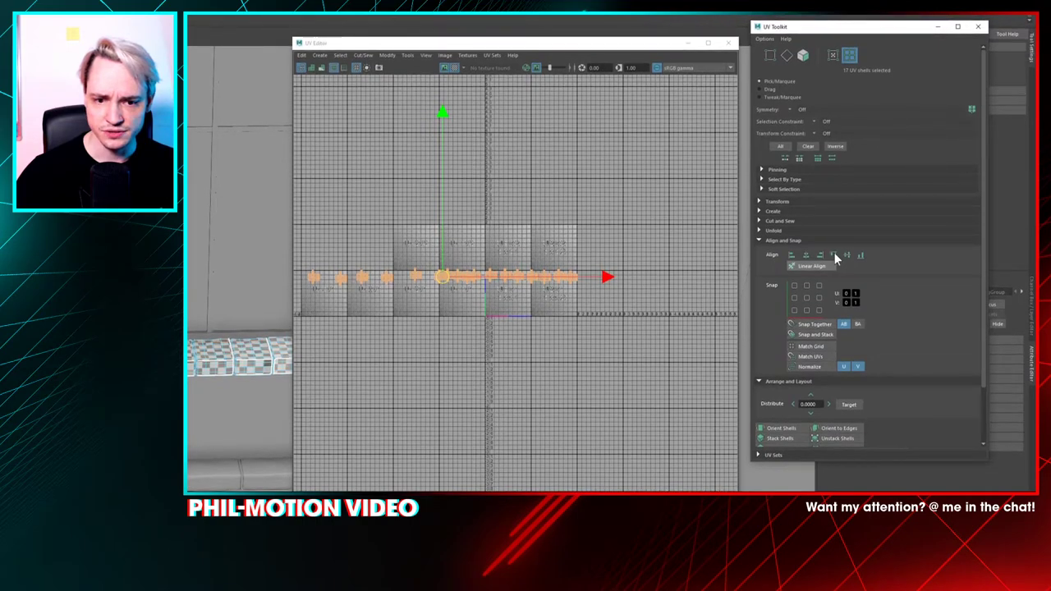
click(833, 254)
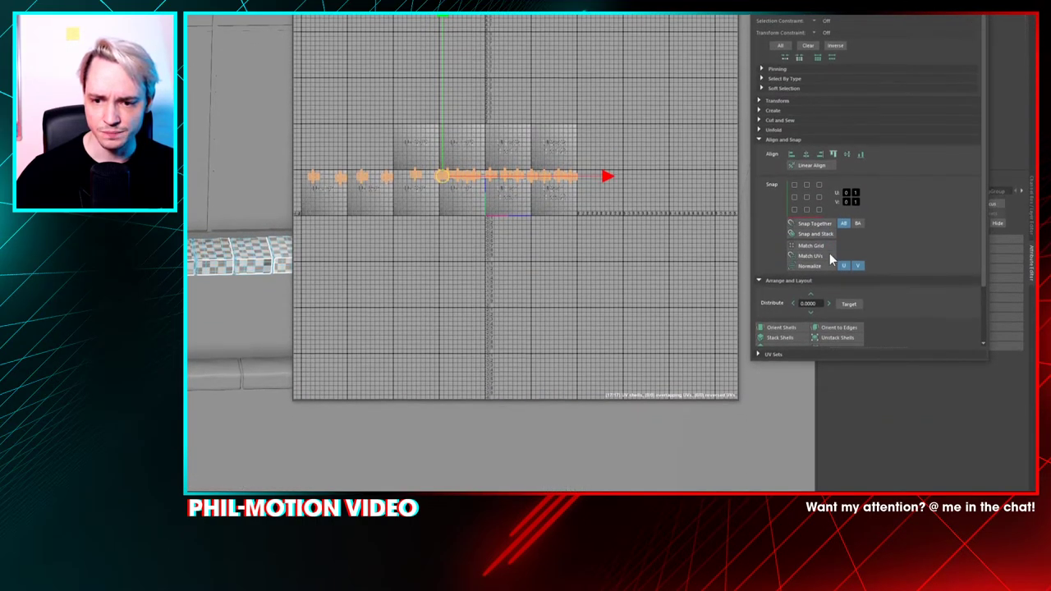
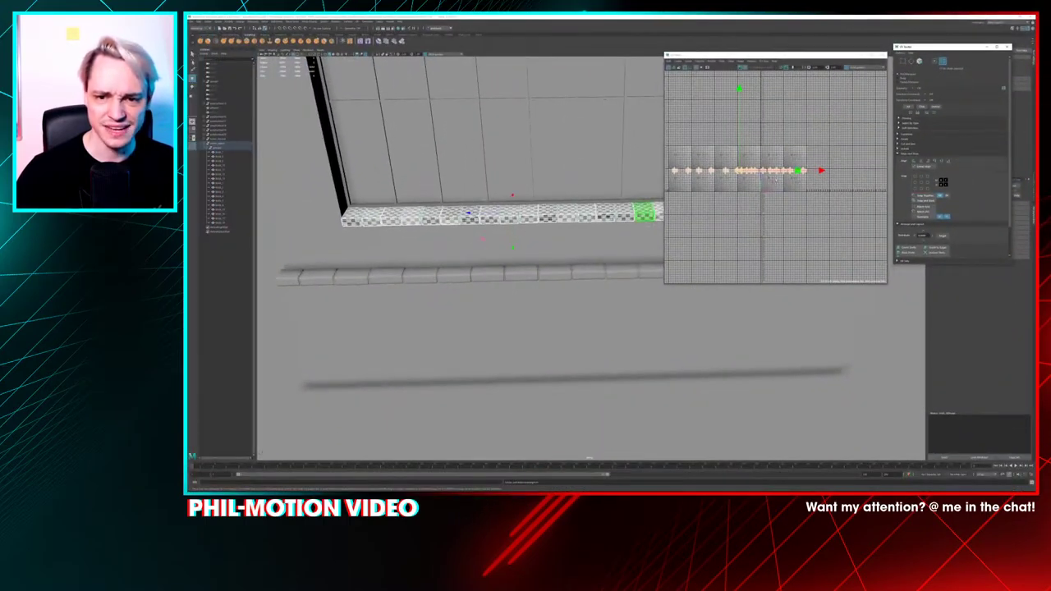
Select the five leftmost UV shells of the brick row and move them as a group closer to the remaining shells
click(728, 155)
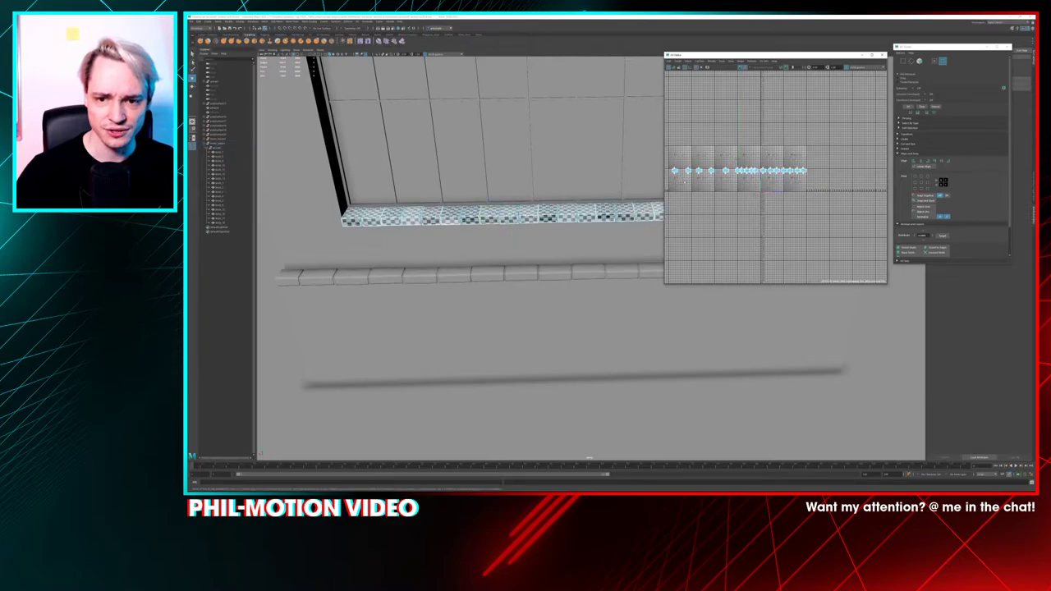
drag(670, 159, 728, 184)
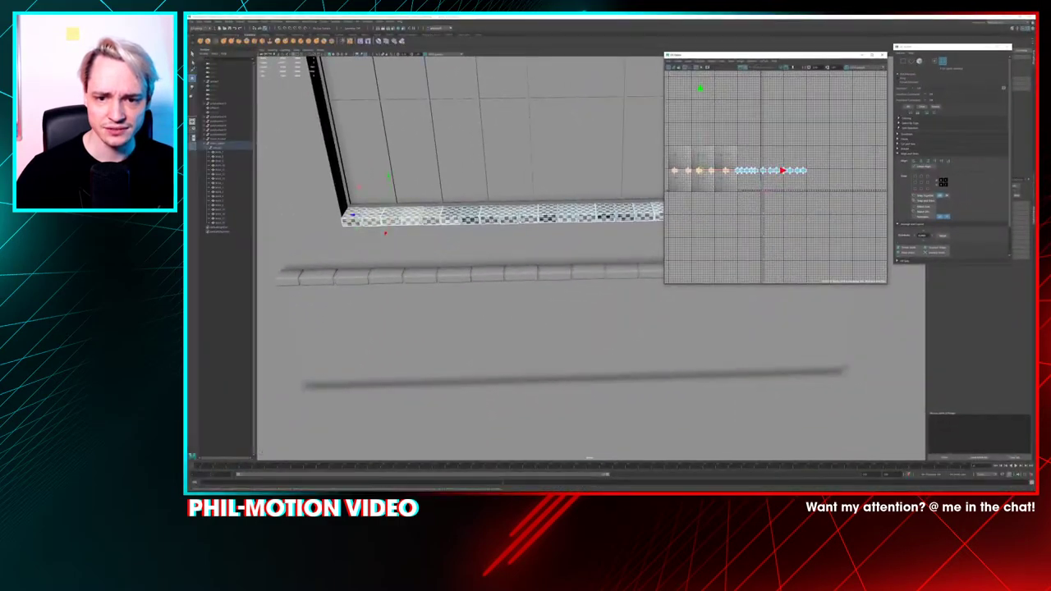
scroll(691, 190, up, 7)
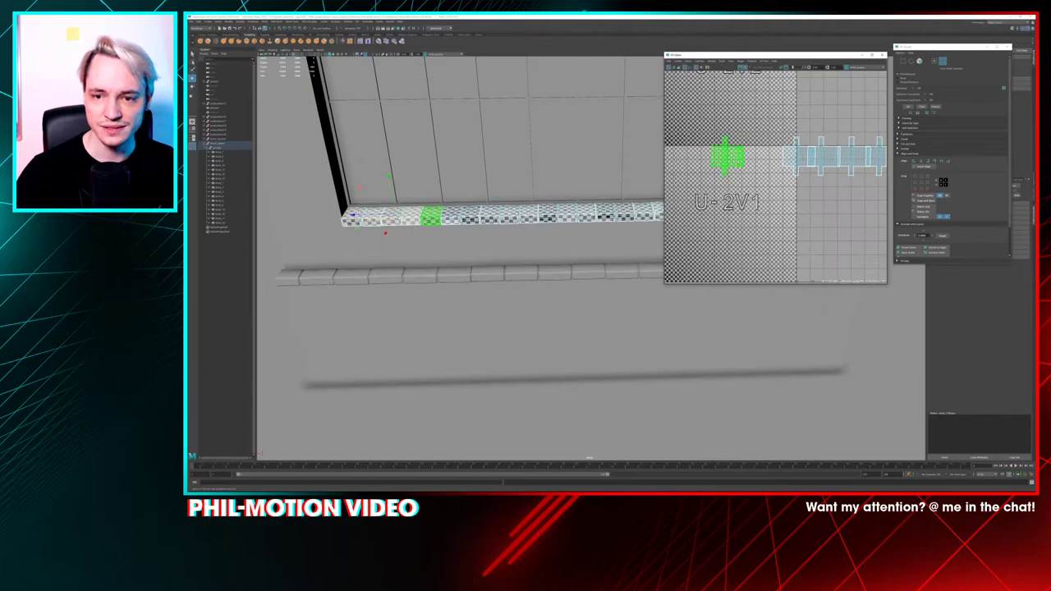
click(739, 164)
scroll(739, 165, down, 6)
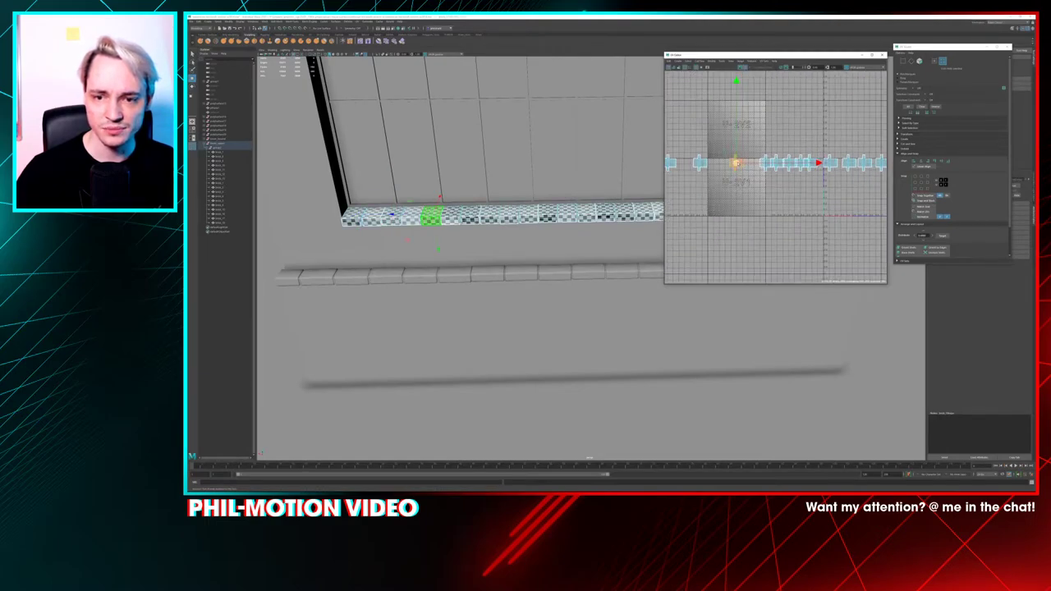
scroll(736, 163, down, 3)
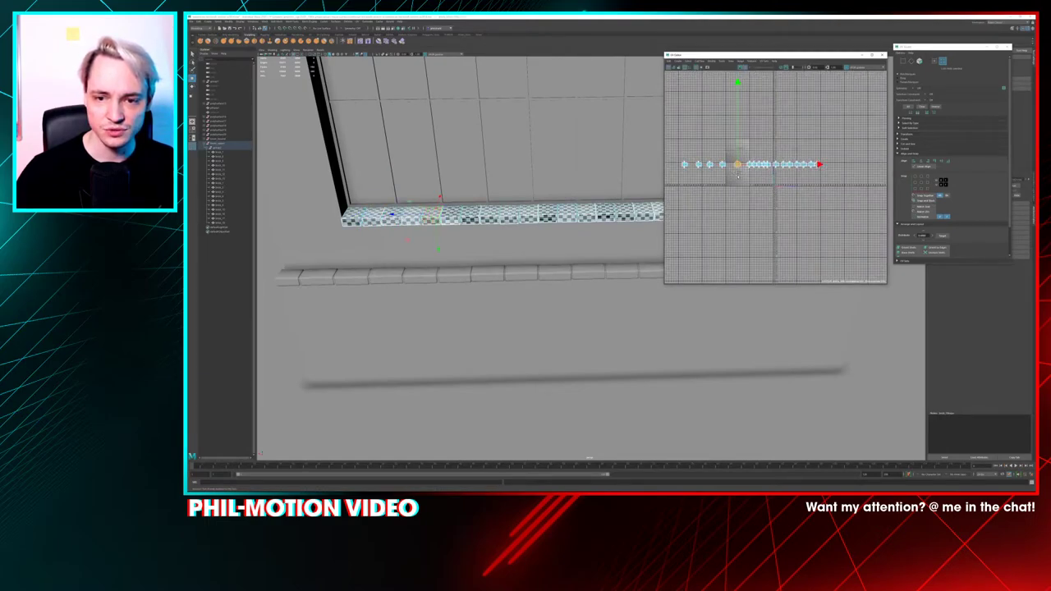
key(ctrl+z)
drag(792, 164, 798, 164)
Close the gaps between the leftmost shells by deselecting one before each move, then shift the right-hand group of shells slightly toward them
ctrl+click(742, 168)
ctrl+click(736, 167)
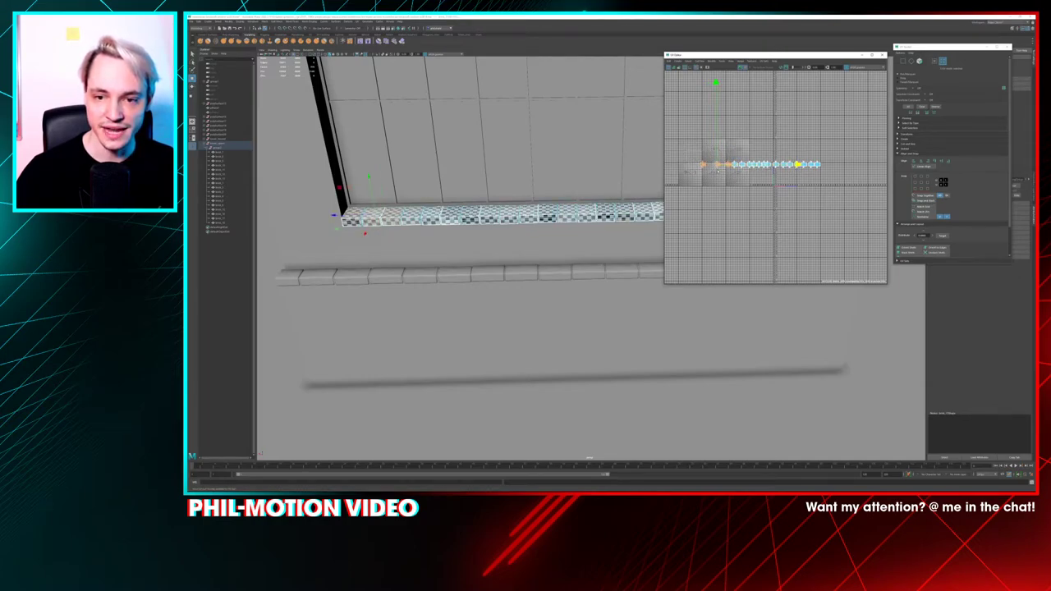
ctrl+click(728, 167)
drag(792, 164, 796, 165)
click(789, 165)
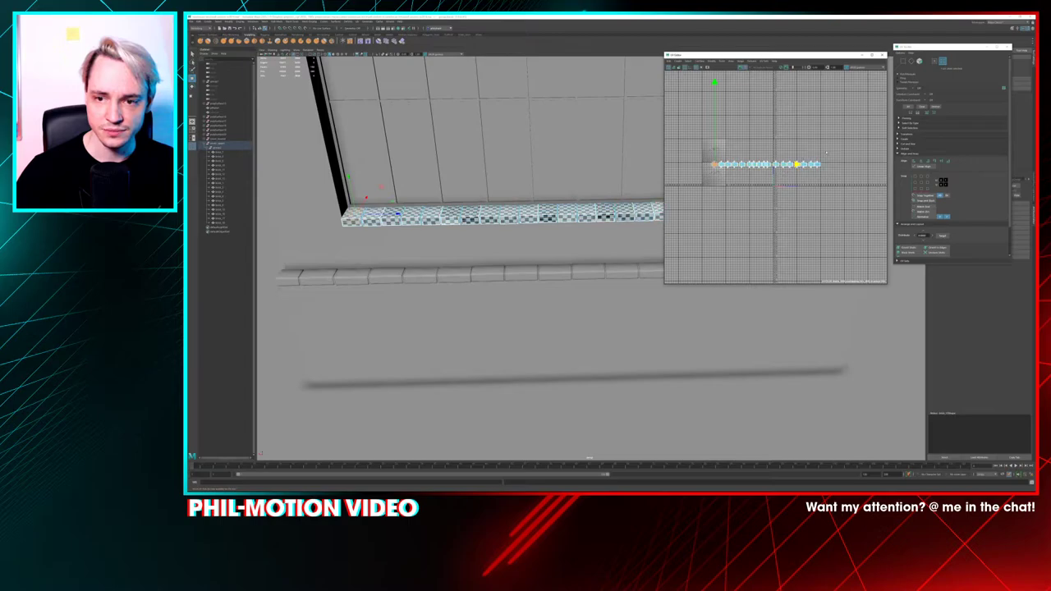
click(804, 165)
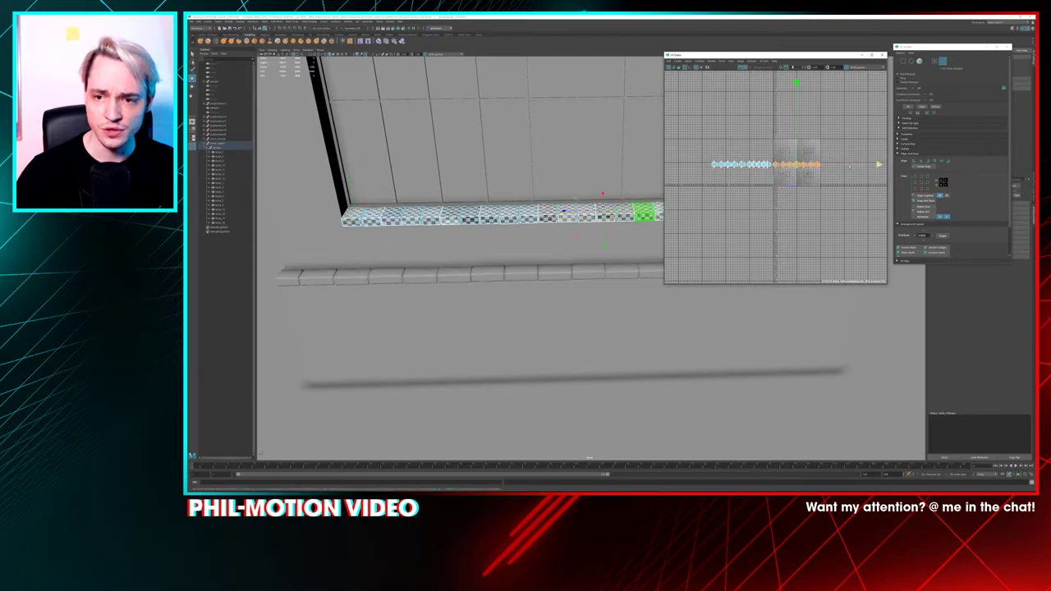
drag(878, 165, 877, 165)
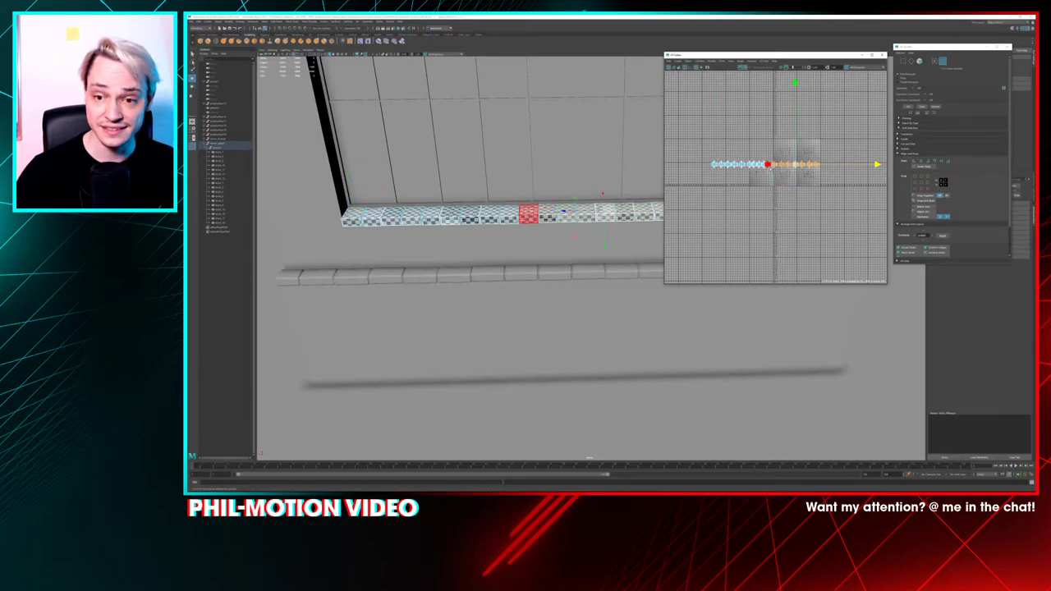
Hide the checker map and move the fifth to eighth brick shells individually so they sit side by side with even gaps
scroll(753, 170, up, 2)
scroll(752, 170, up, 5)
click(718, 152)
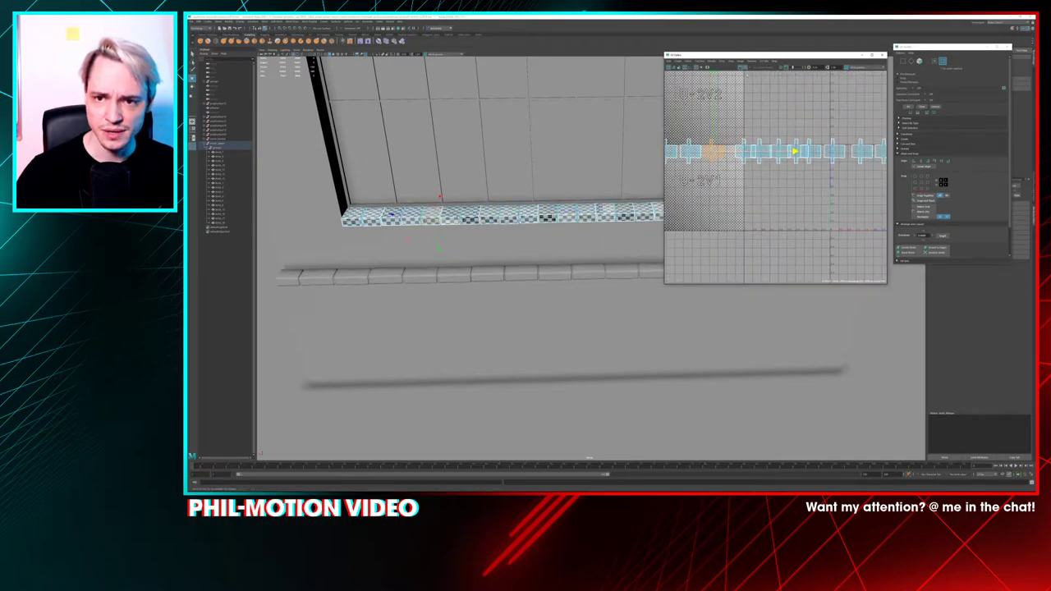
click(745, 68)
click(746, 152)
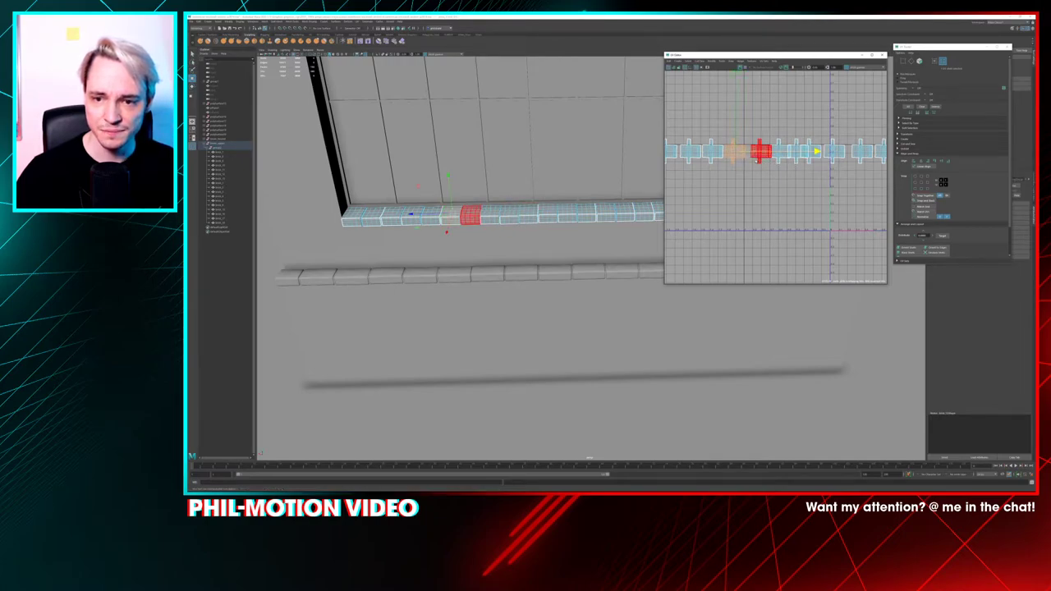
click(760, 151)
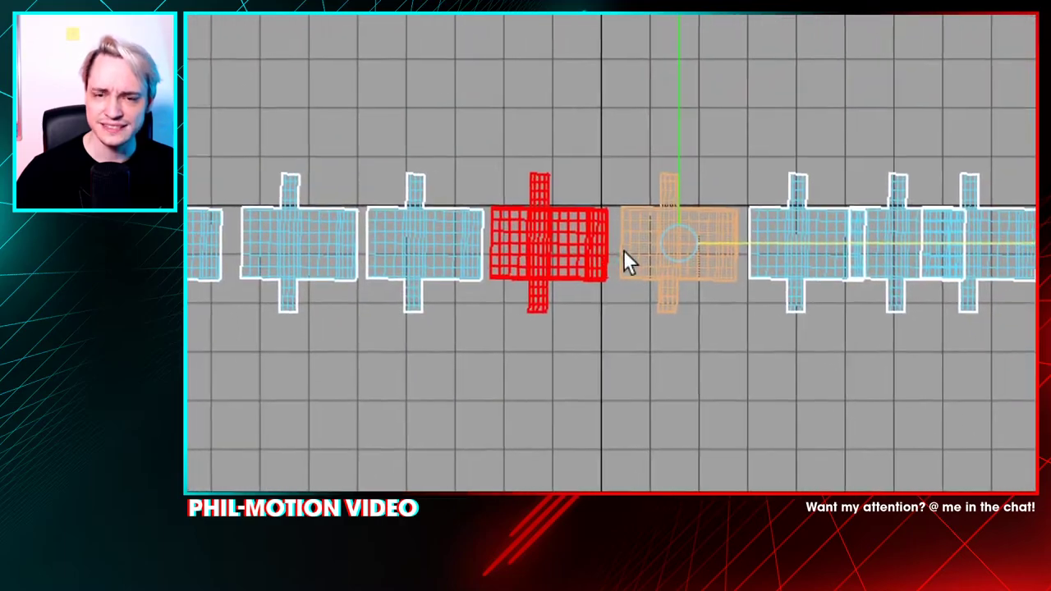
click(697, 187)
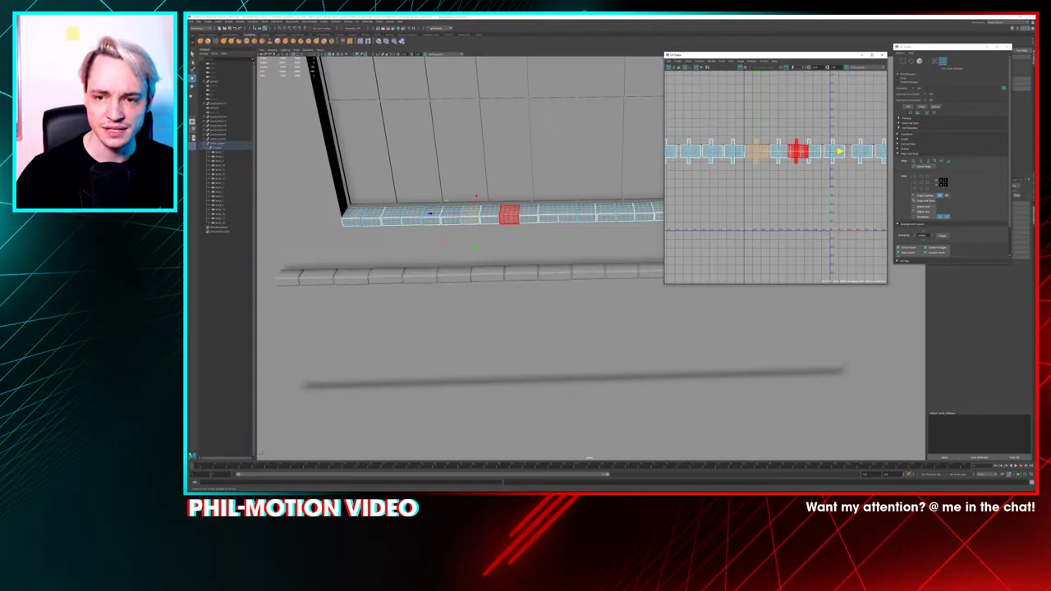
click(780, 151)
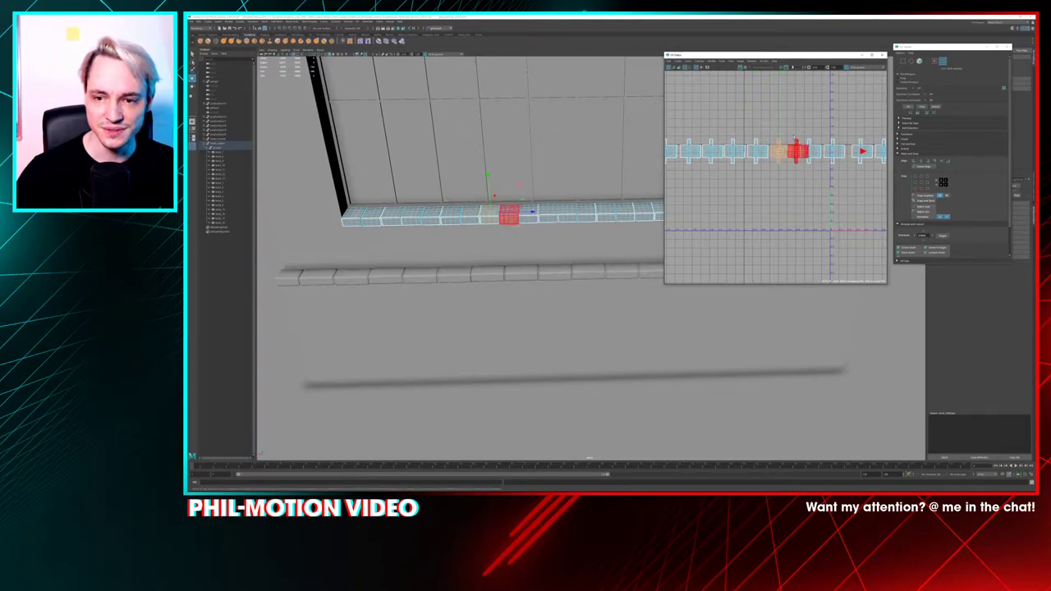
Select the already spaced left-hand shells and move them along the row, adding the next shell to the selection before each move
scroll(785, 129, down, 3)
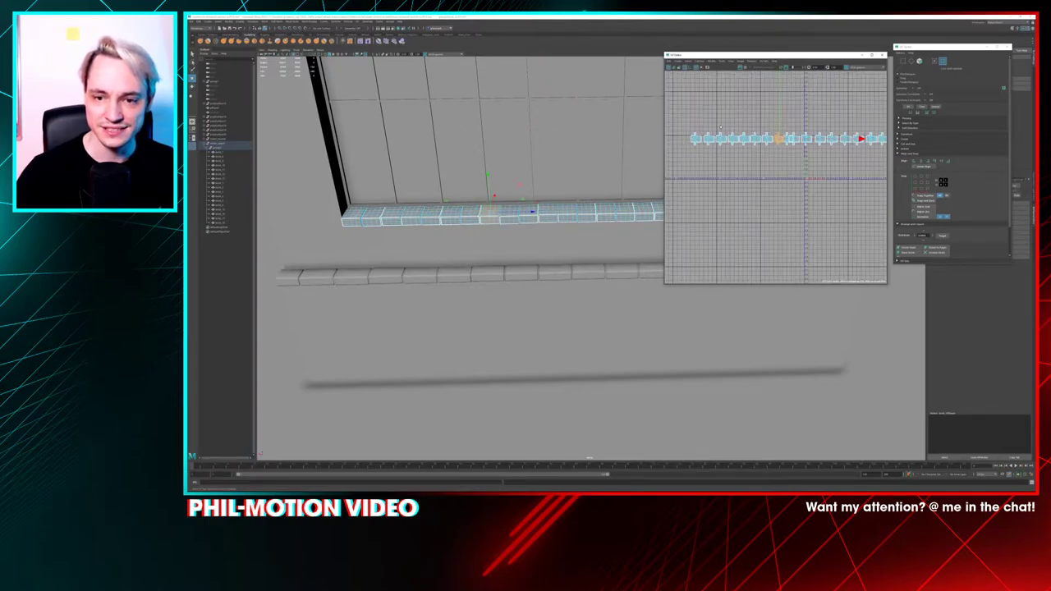
drag(772, 158, 685, 128)
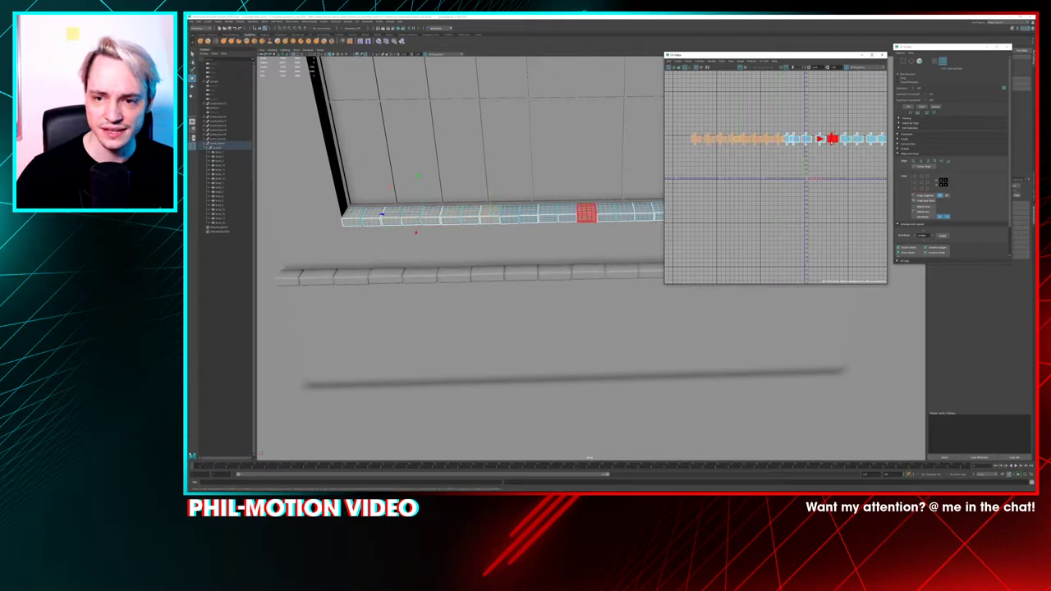
drag(818, 139, 816, 140)
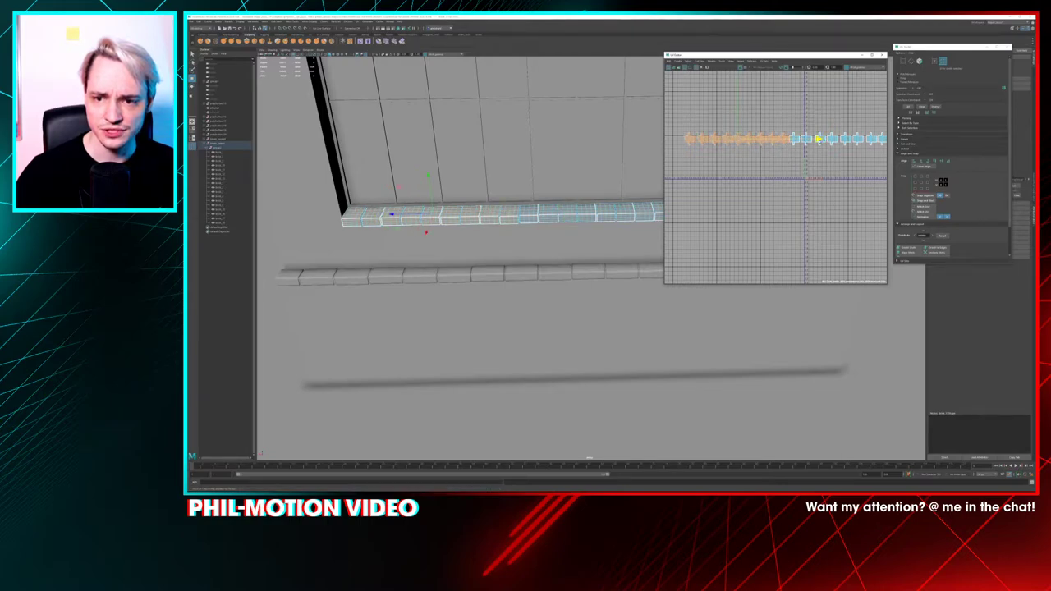
shift+click(795, 139)
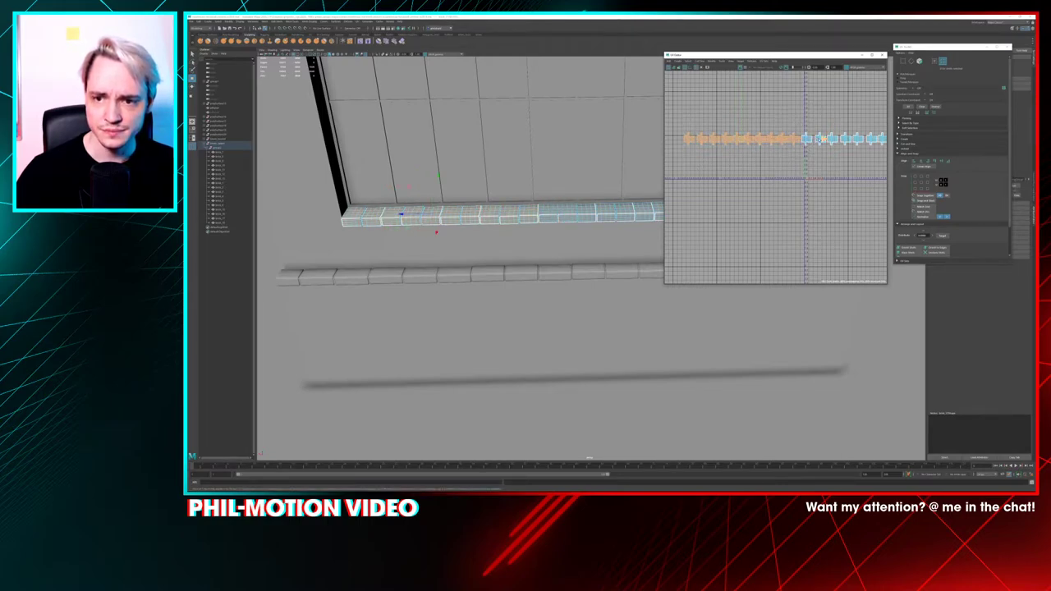
shift+click(816, 138)
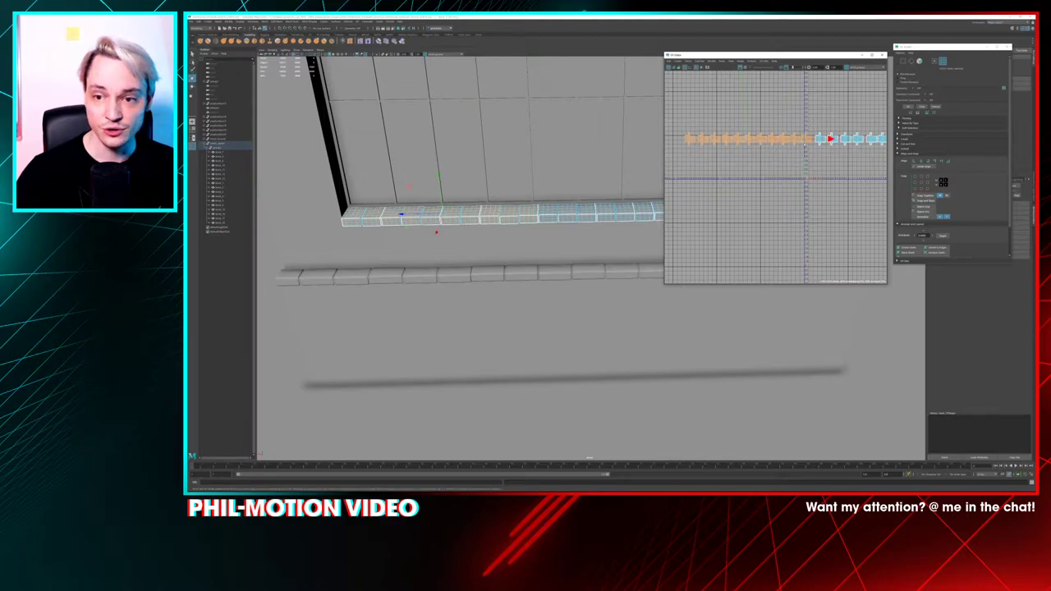
shift+click(831, 139)
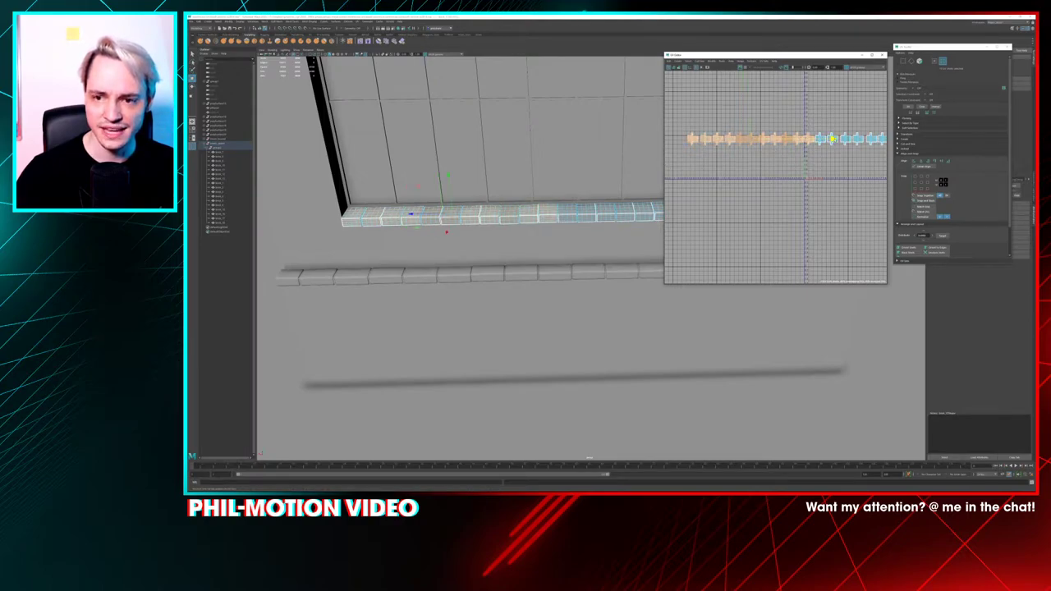
Extend the shell selection toward the right end of the row, moving the growing group to even out the remaining gaps, then deselect everything
click(693, 139)
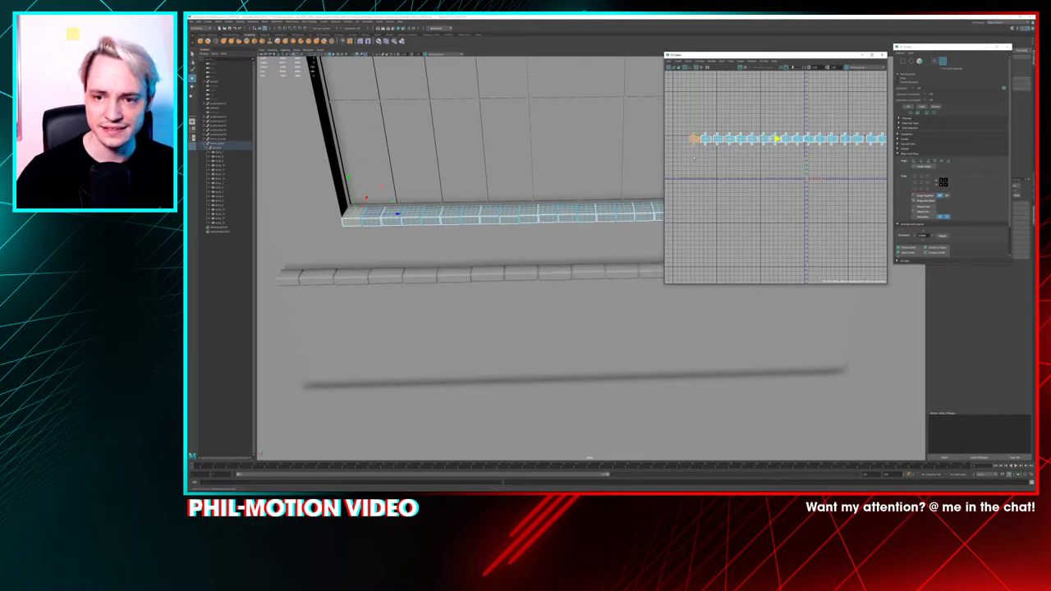
key(ctrl+z)
shift+click(706, 139)
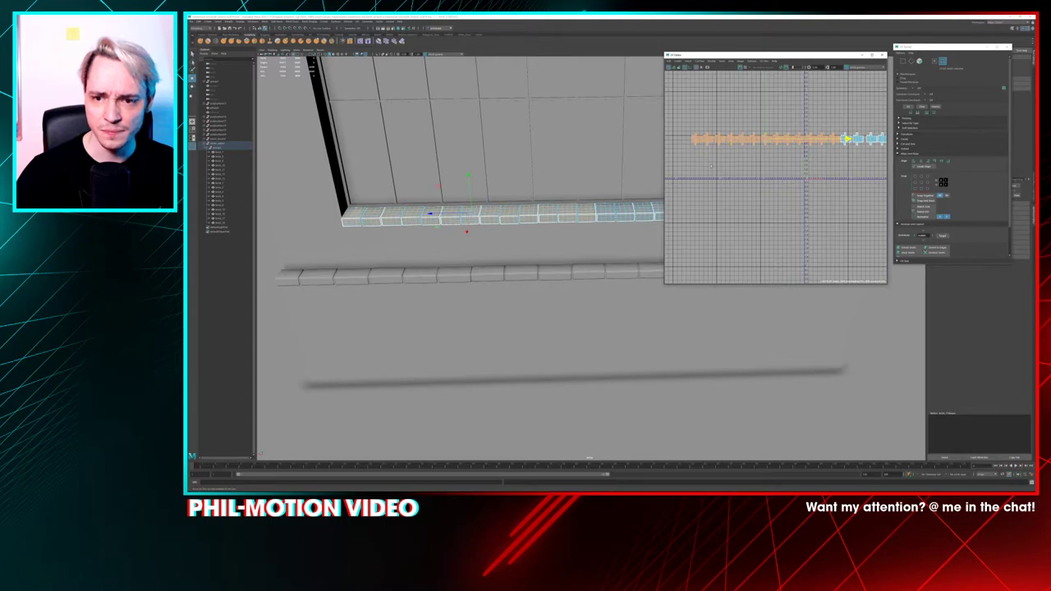
shift+click(847, 138)
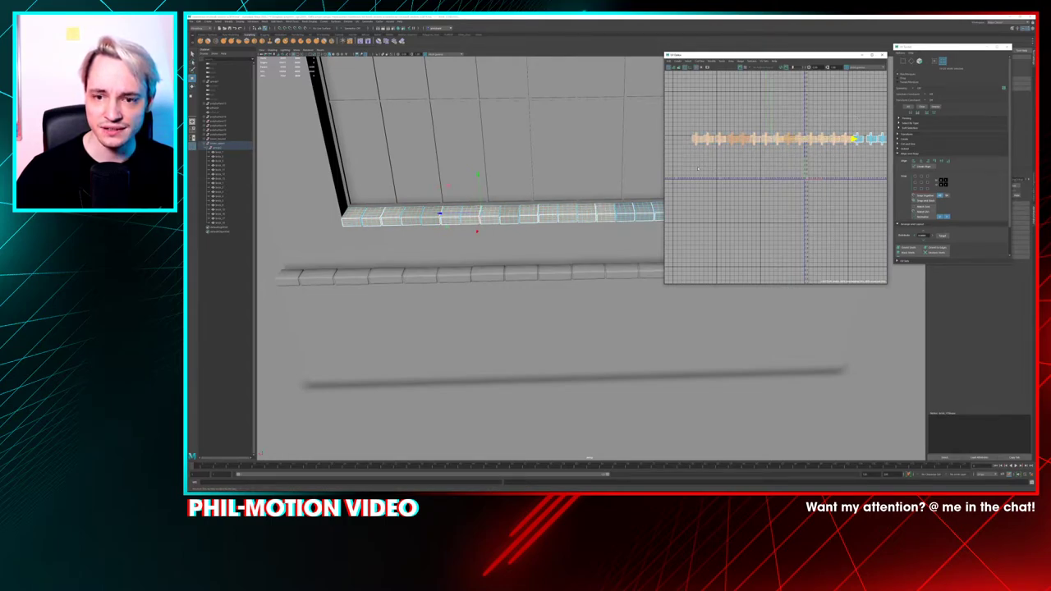
shift+click(859, 139)
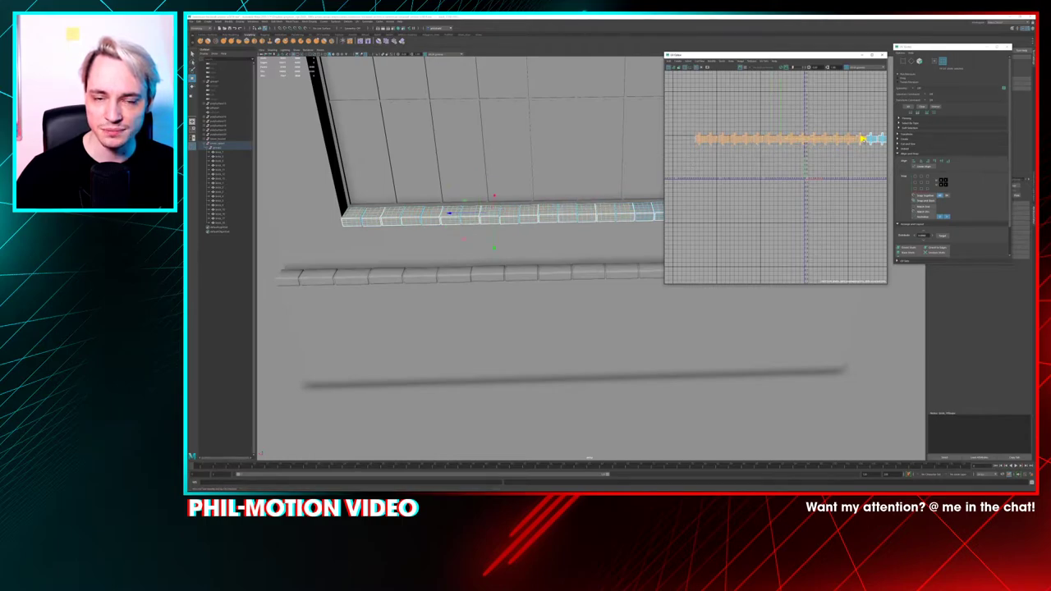
shift+click(870, 139)
scroll(736, 123, down, 1)
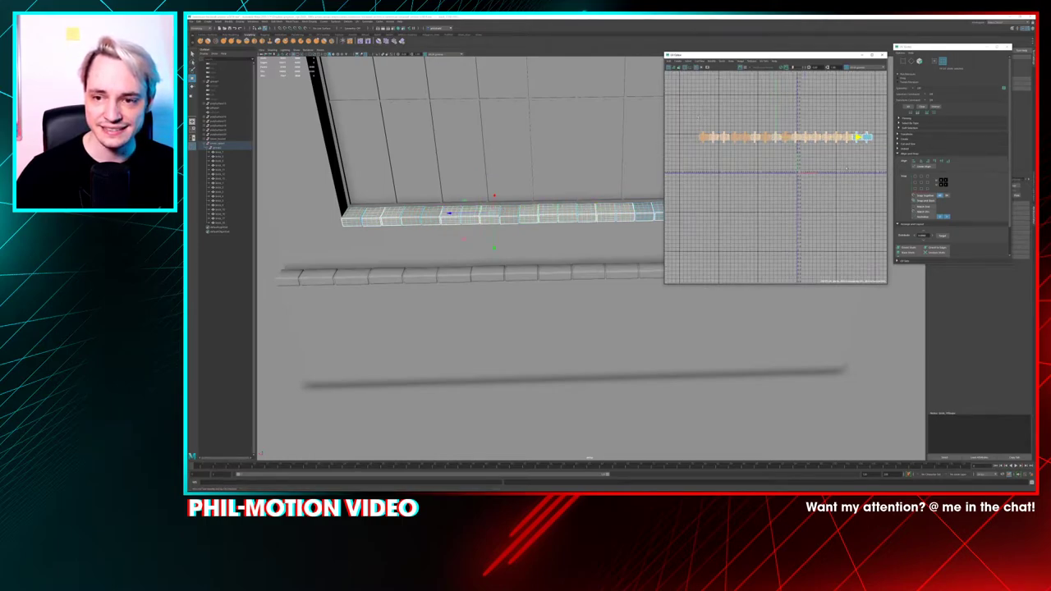
shift+click(866, 138)
click(883, 101)
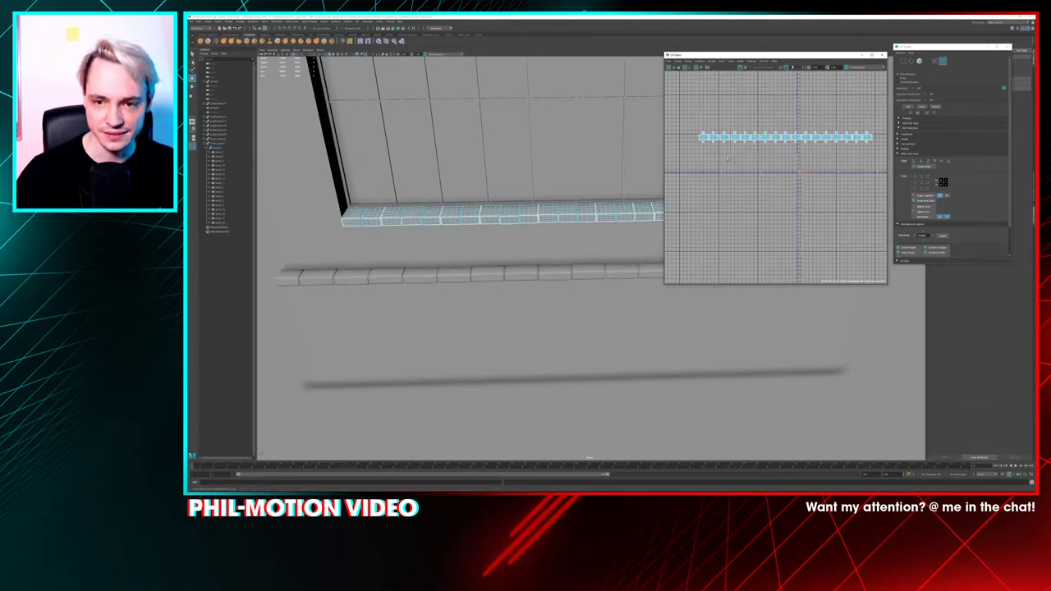
Select all the upper-row UV shells and scale them down uniformly until the row spans the width of one UV tile
drag(726, 159, 695, 126)
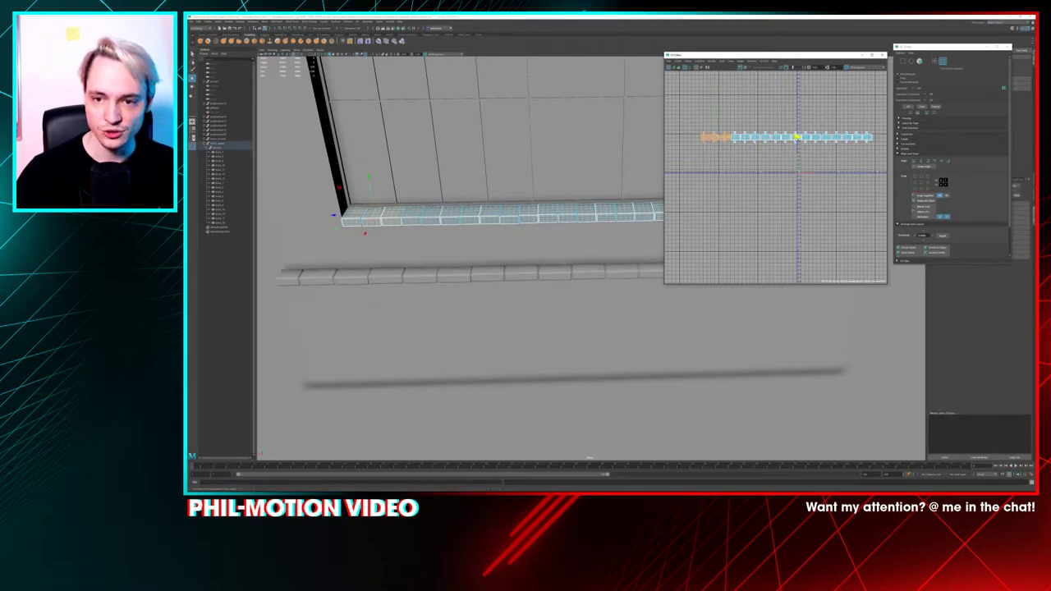
click(742, 158)
drag(728, 156, 695, 127)
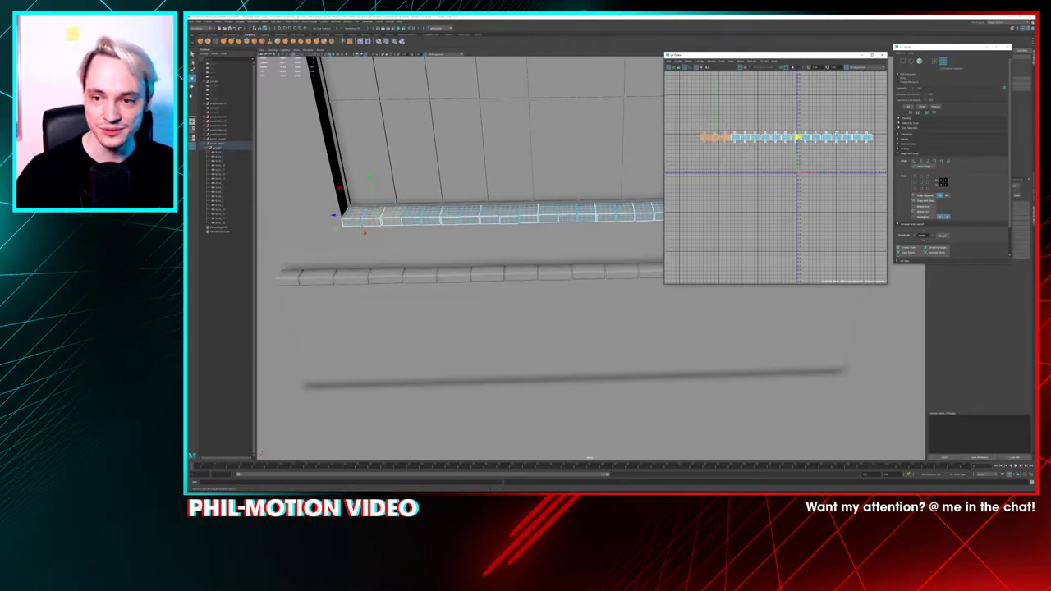
drag(696, 159, 878, 123)
key(r)
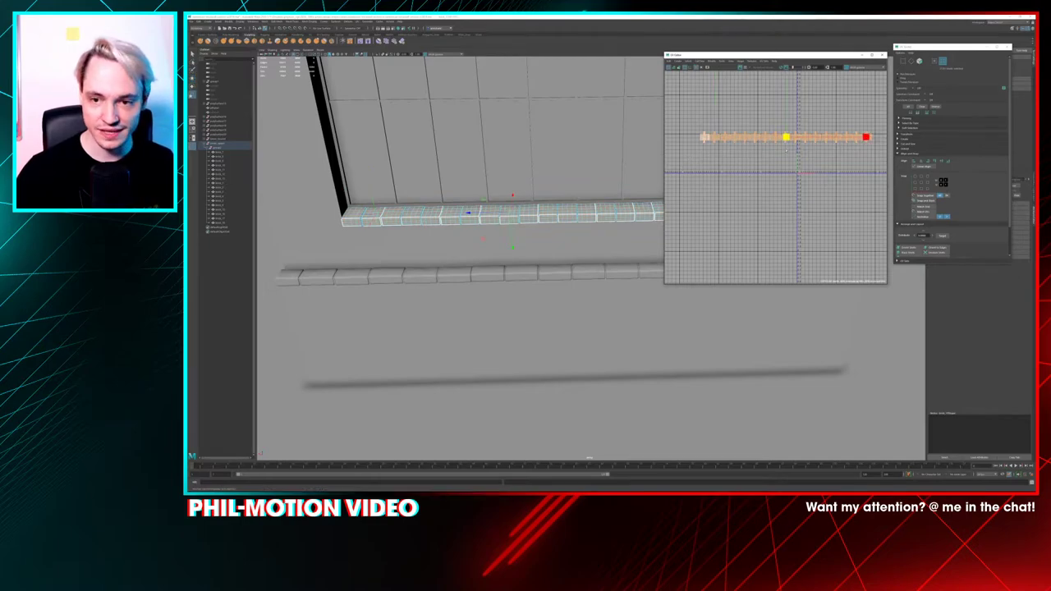
drag(779, 146, 725, 169)
key(f)
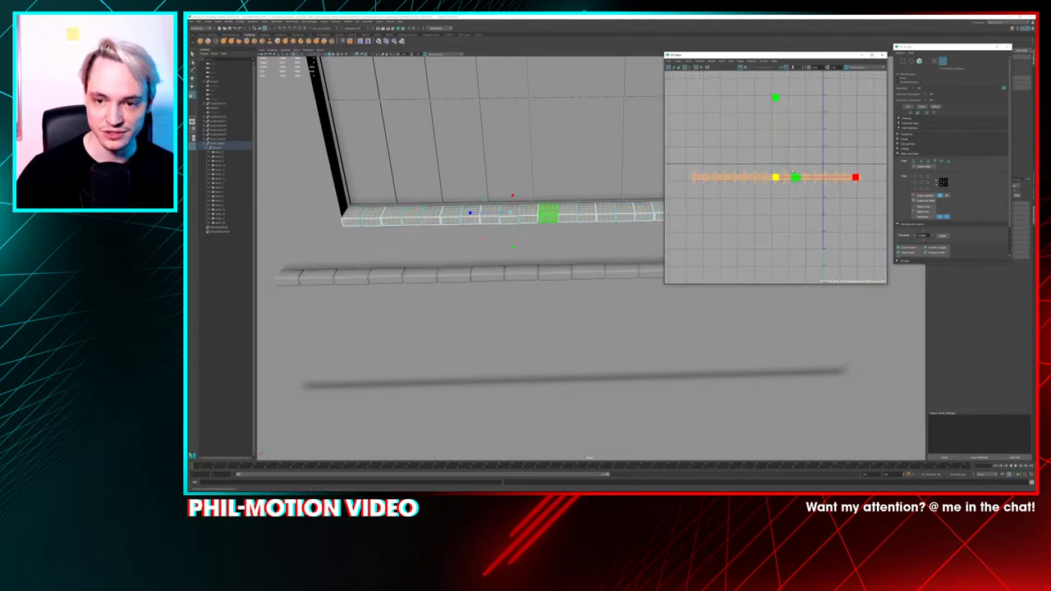
scroll(797, 201, down, 3)
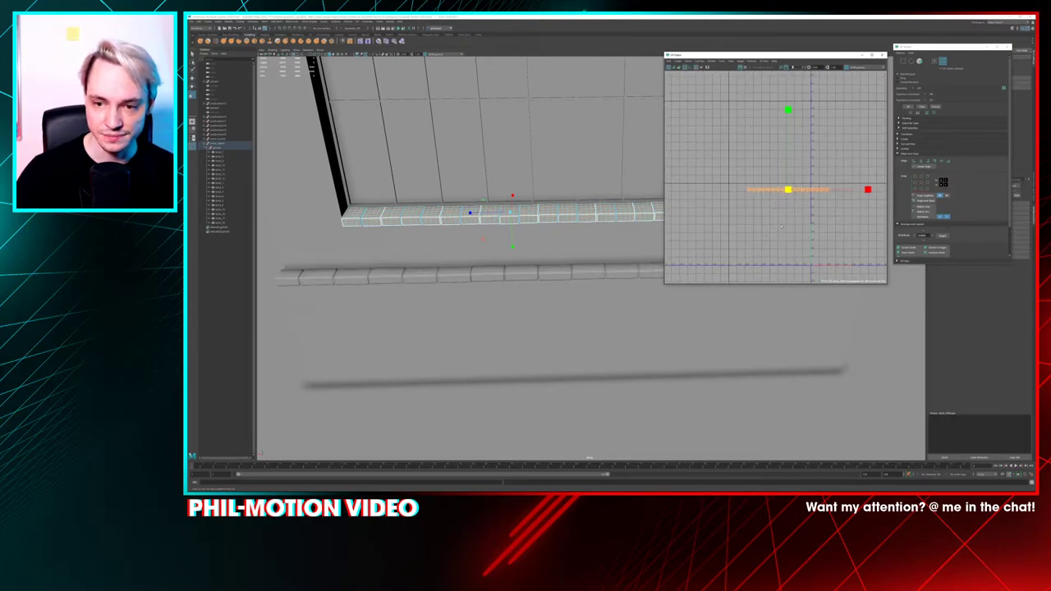
Move the scaled shell row to the upper edge of UV tile 1001 and show the checker map to inspect the bricks
alt+middle_drag(781, 227, 707, 213)
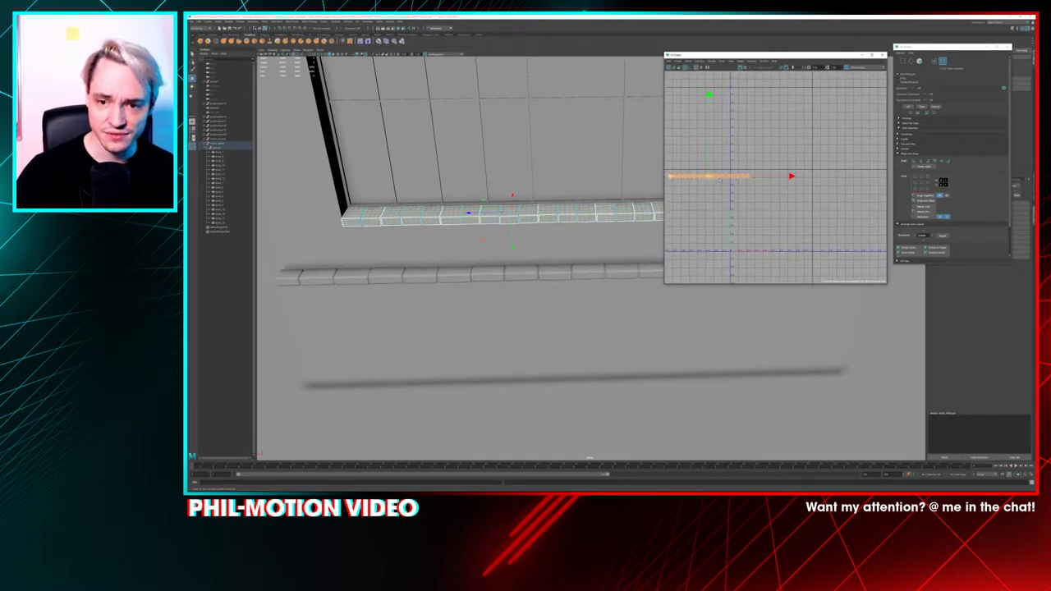
drag(719, 179, 770, 176)
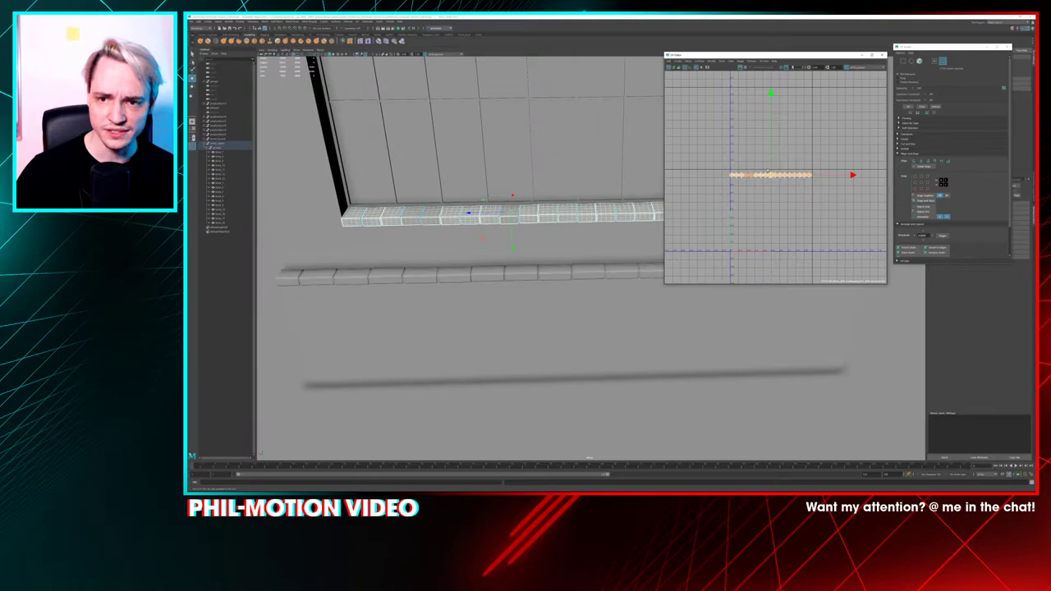
click(745, 68)
scroll(525, 184, up, 8)
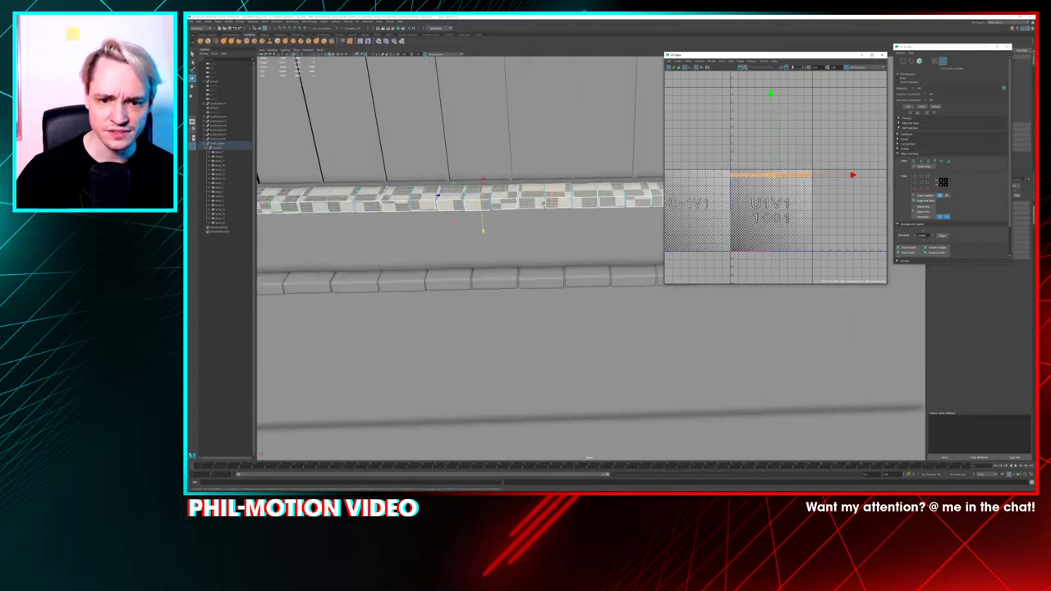
alt+drag(480, 156, 513, 232)
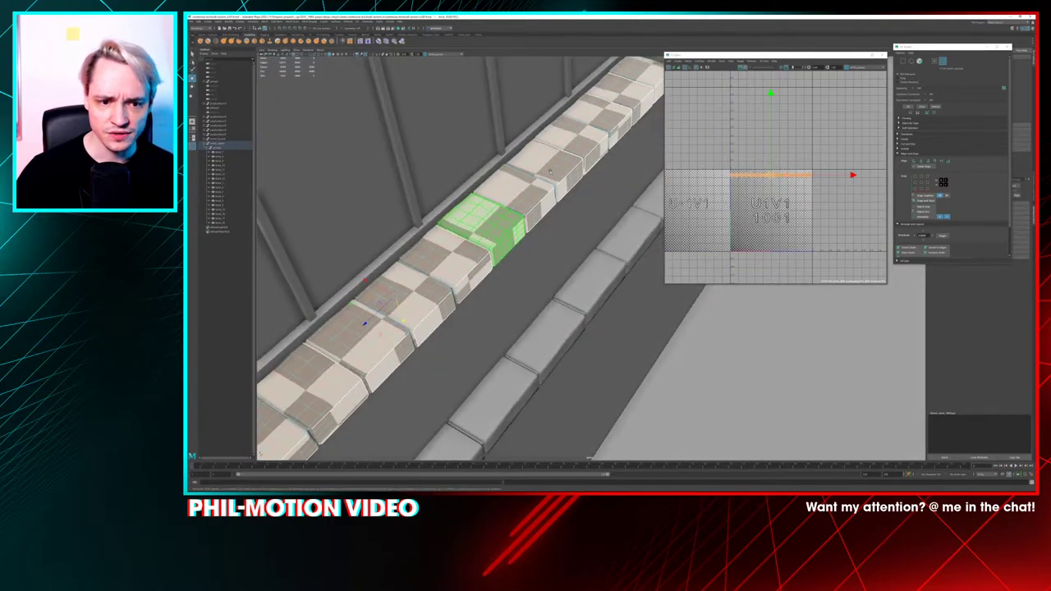
Nudge the selected shell row upward, closer to the upper edge of UV tile 1001, and hide the checker map
scroll(753, 176, up, 8)
scroll(763, 178, up, 3)
scroll(812, 171, down, 5)
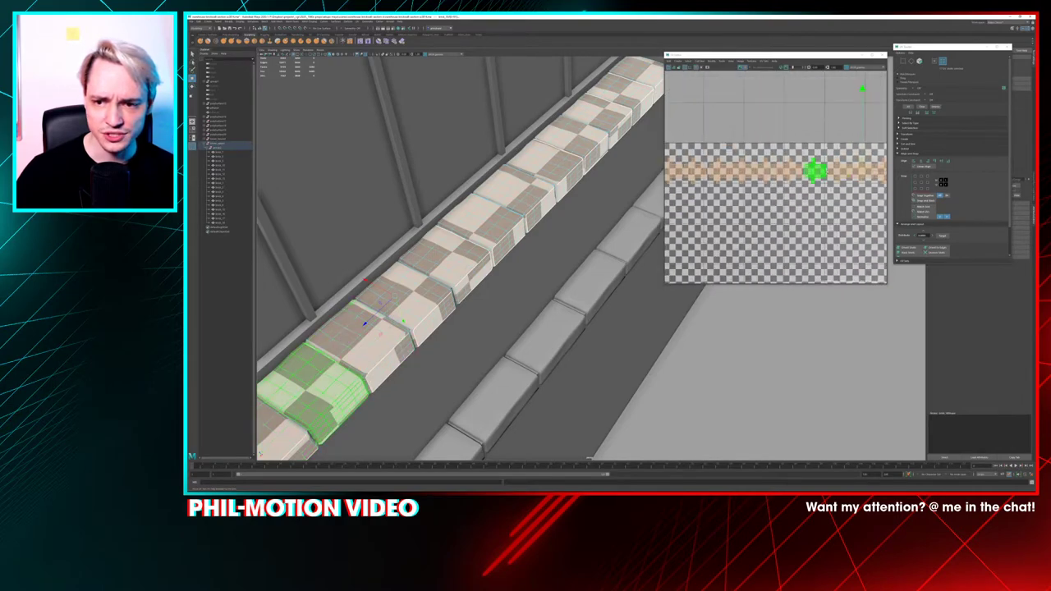
drag(852, 89, 852, 81)
alt+middle_drag(843, 95, 778, 101)
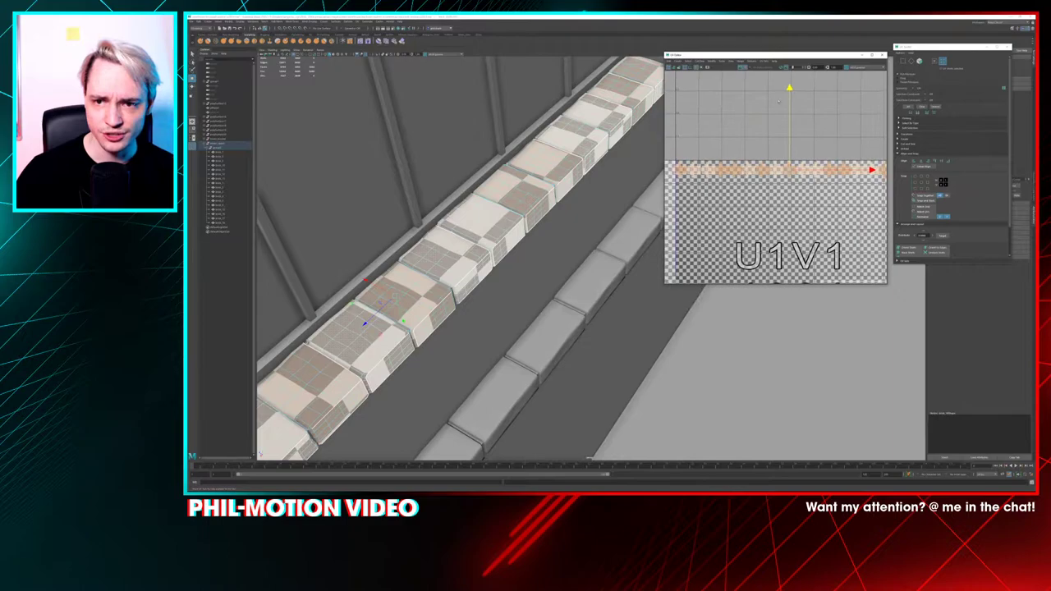
click(745, 67)
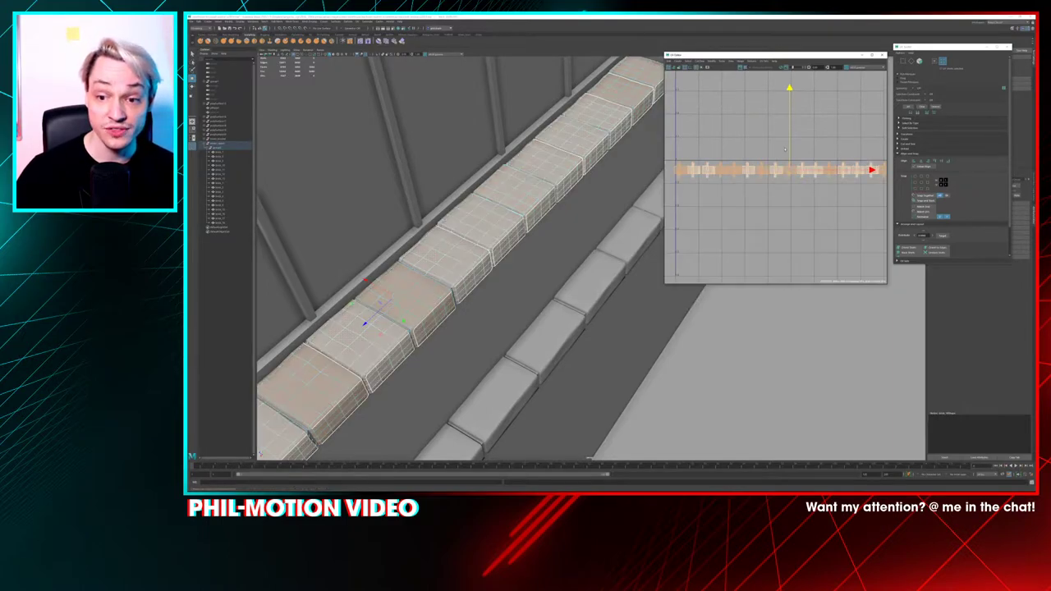
Scale the whole shell row down slightly and uniformly so both ends stay inside the borders of UV tile 1001
drag(791, 172, 794, 171)
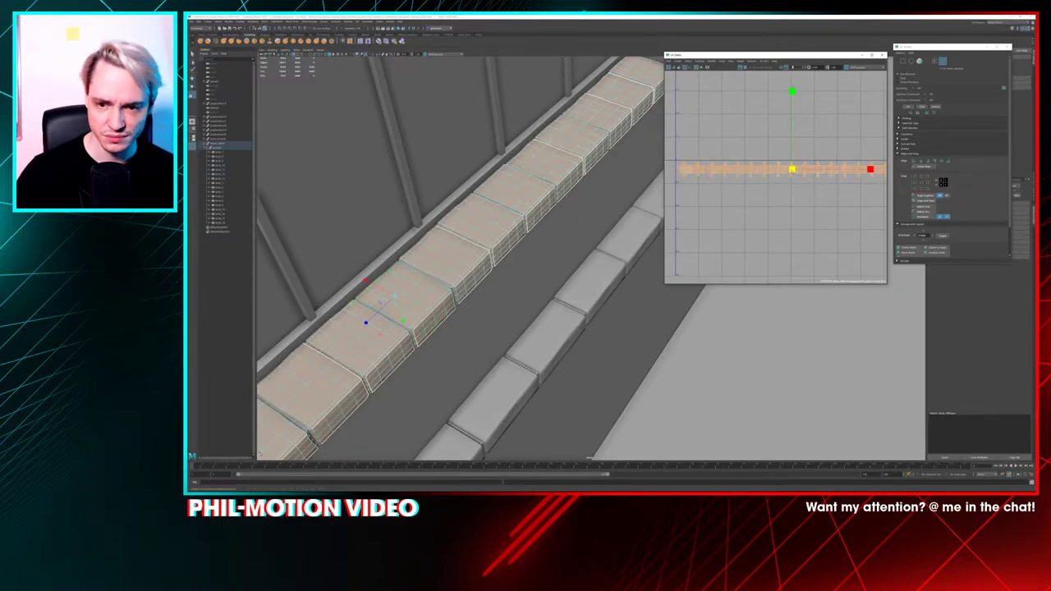
alt+middle_drag(792, 201, 751, 203)
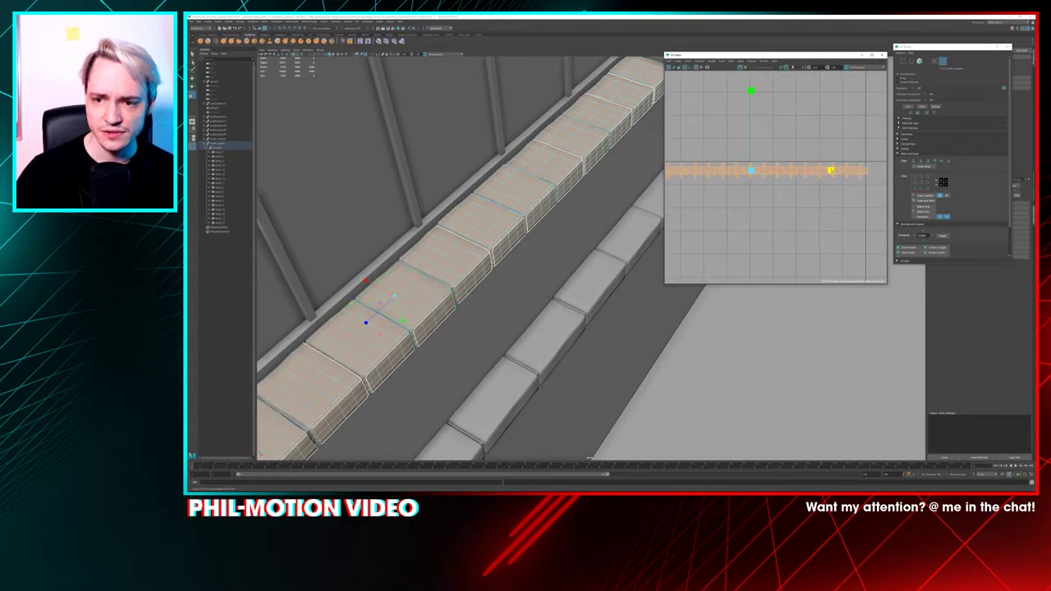
click(752, 170)
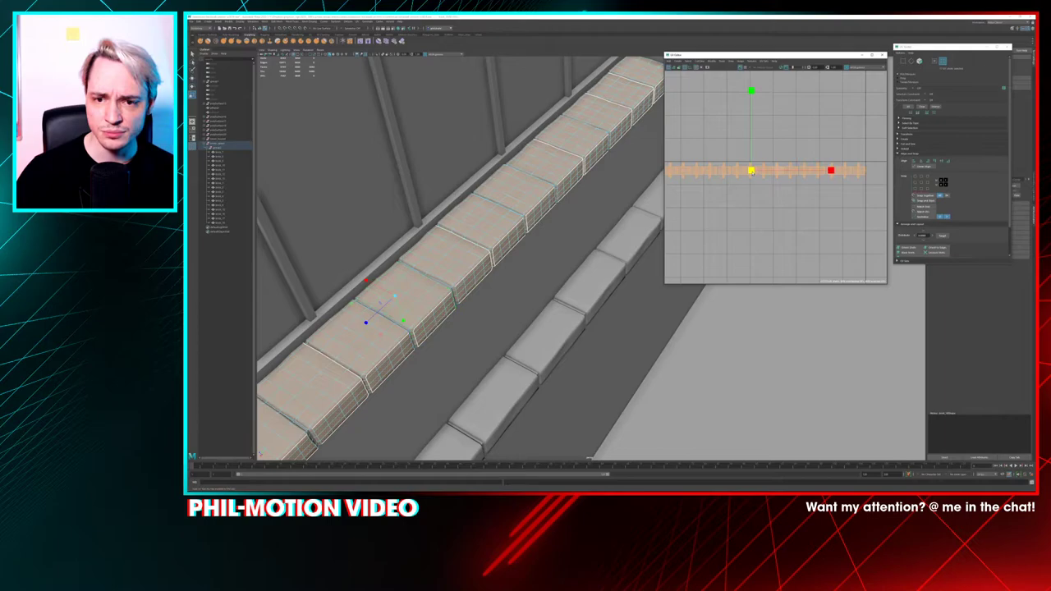
alt+middle_drag(751, 171, 787, 161)
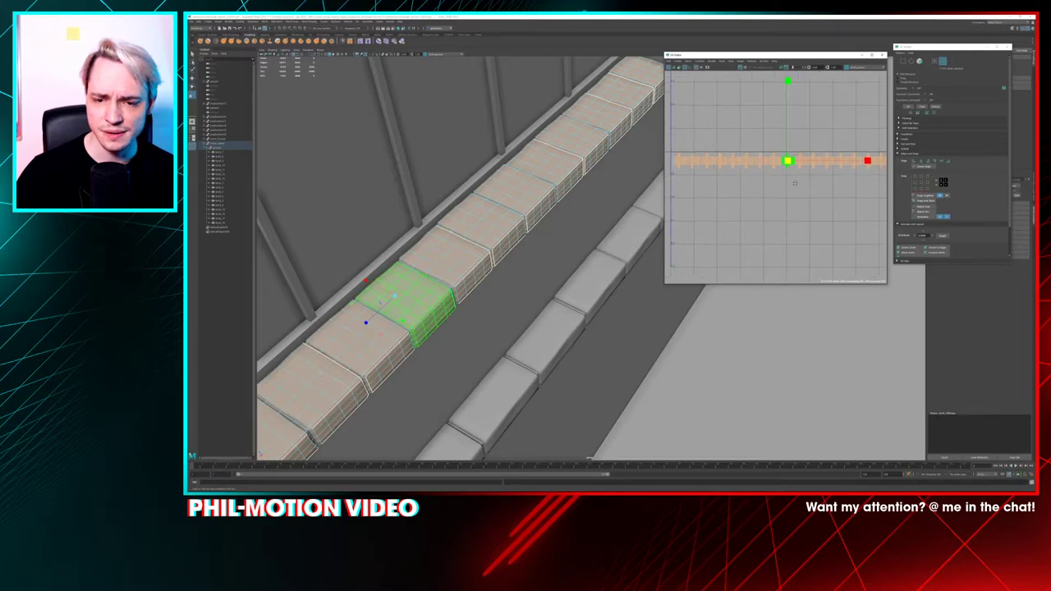
Deselect the shells, preview the UV distortion display, and switch the UV Editor to shaded shell display
click(744, 185)
key(w)
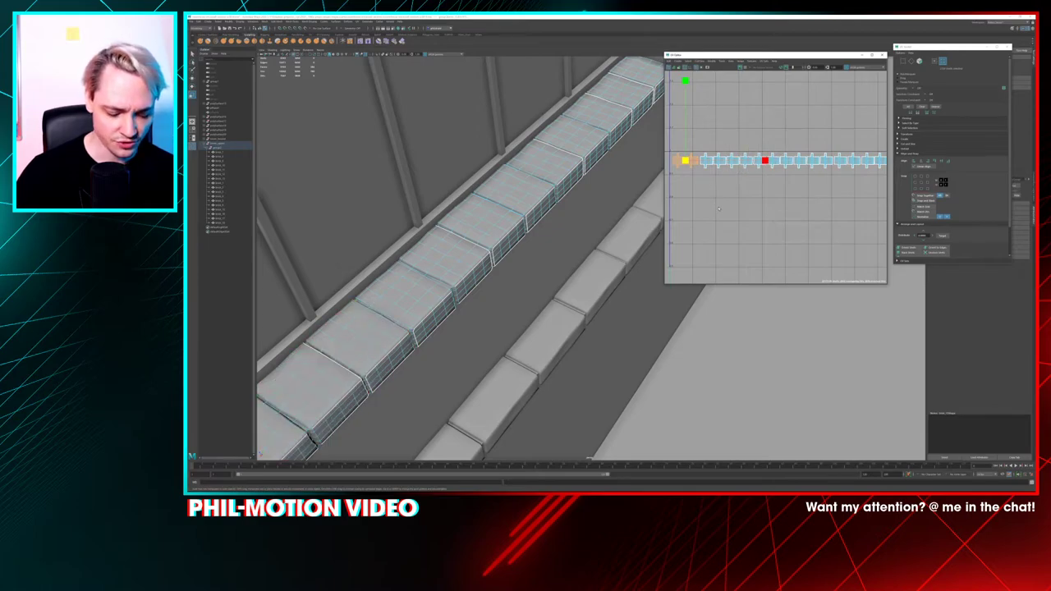
click(733, 188)
click(678, 67)
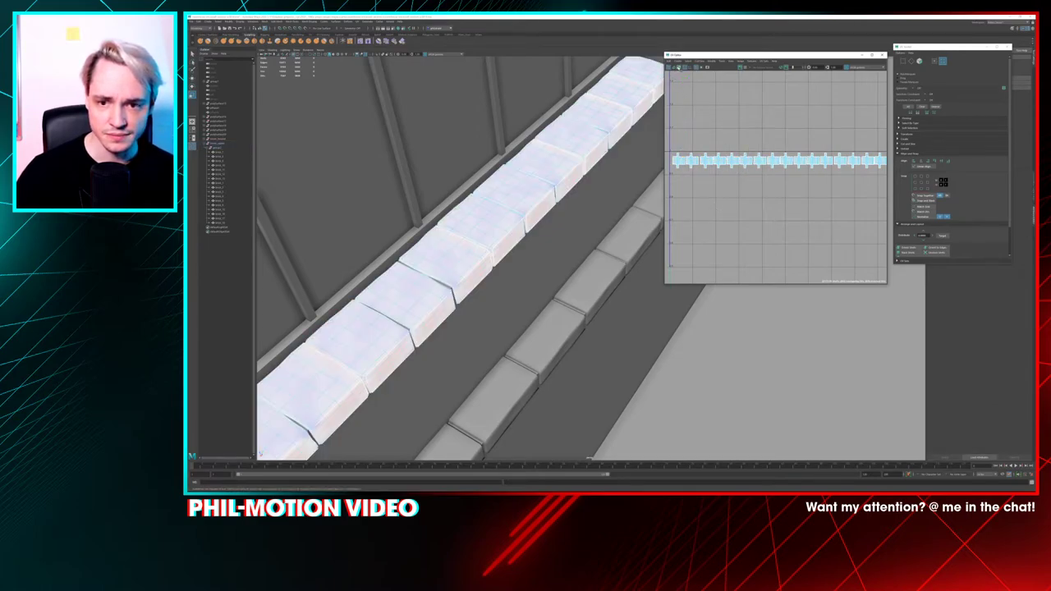
click(678, 67)
click(674, 67)
scroll(718, 154, up, 6)
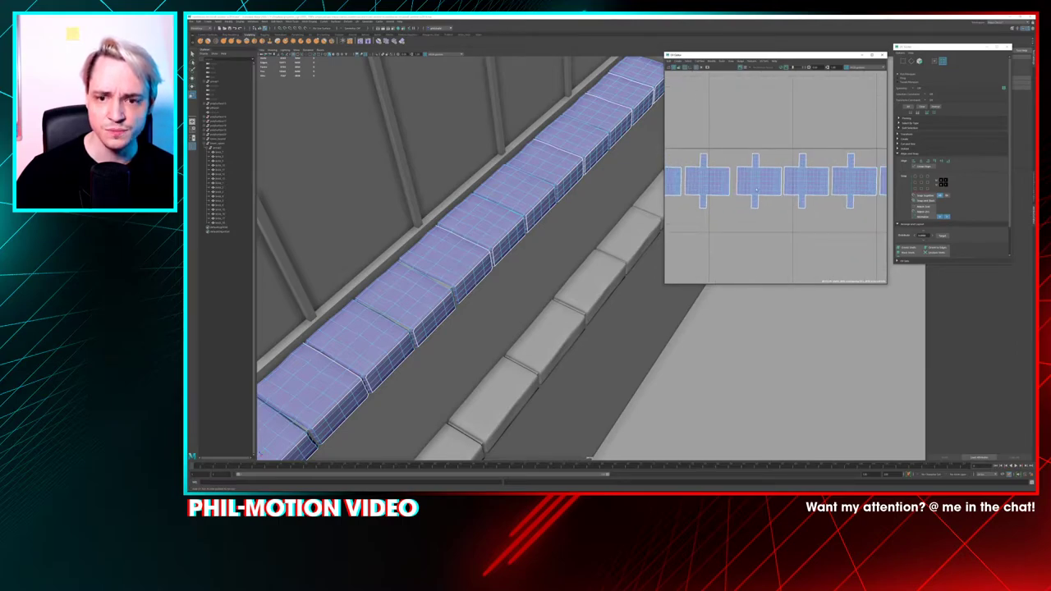
Move one shell over its neighbour to demonstrate the overlap shading, and put it back into its gap
click(760, 190)
key(w)
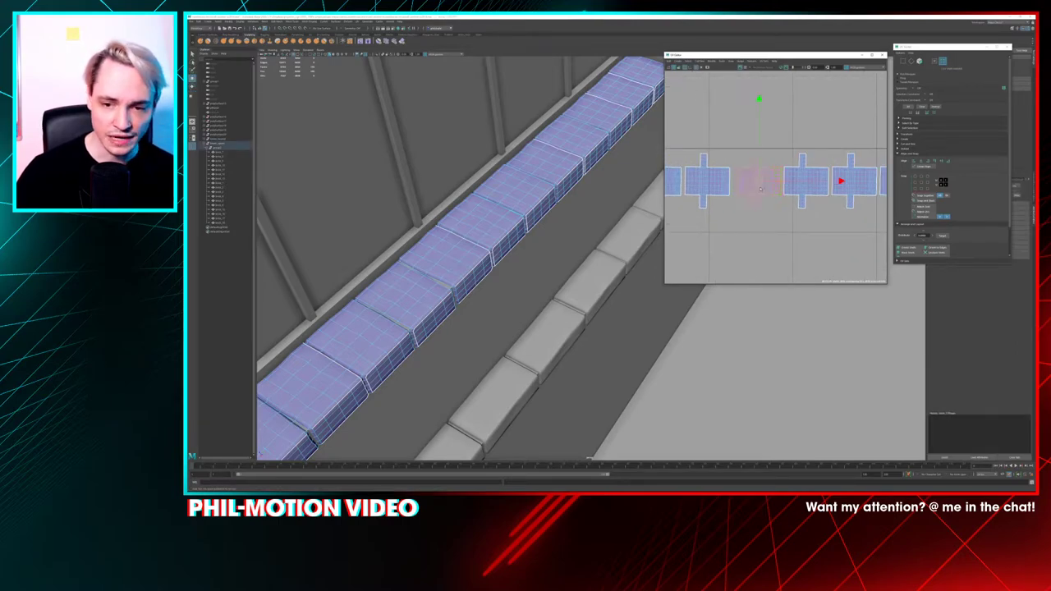
click(756, 186)
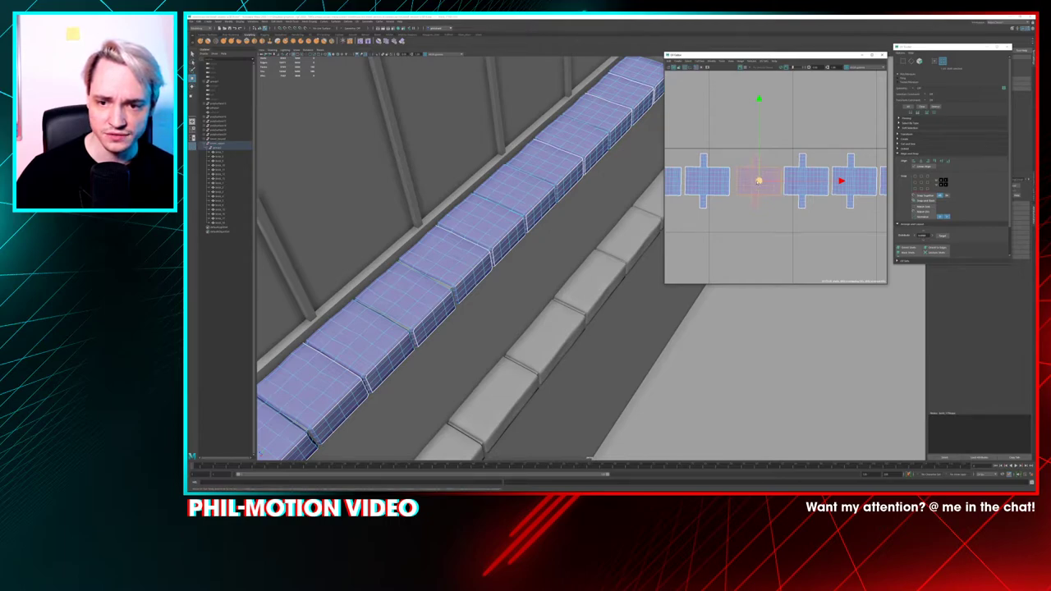
click(740, 225)
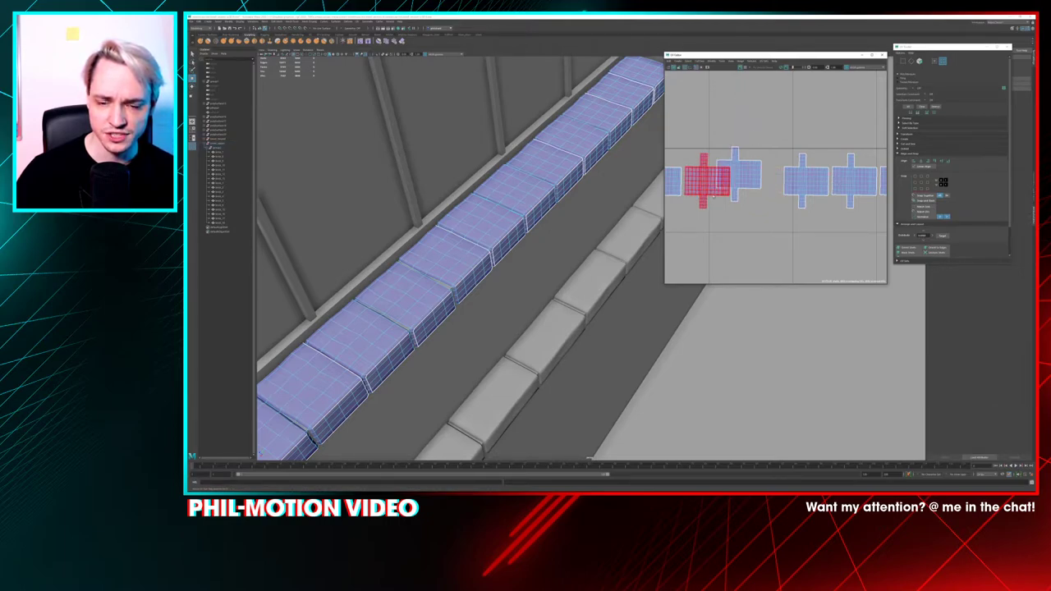
scroll(708, 184, up, 3)
click(758, 172)
click(693, 180)
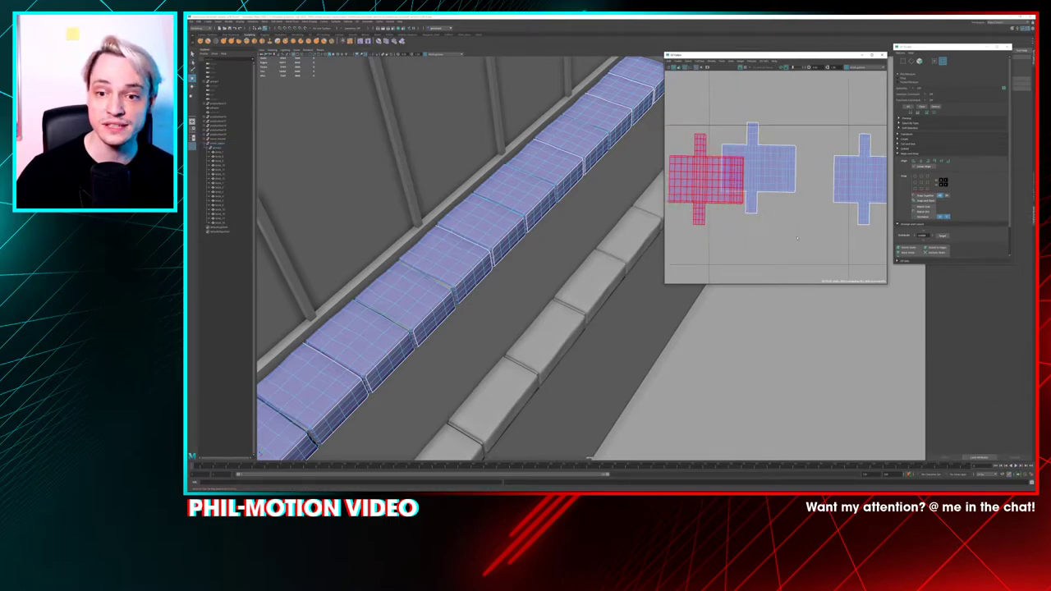
click(752, 243)
click(784, 191)
key(w)
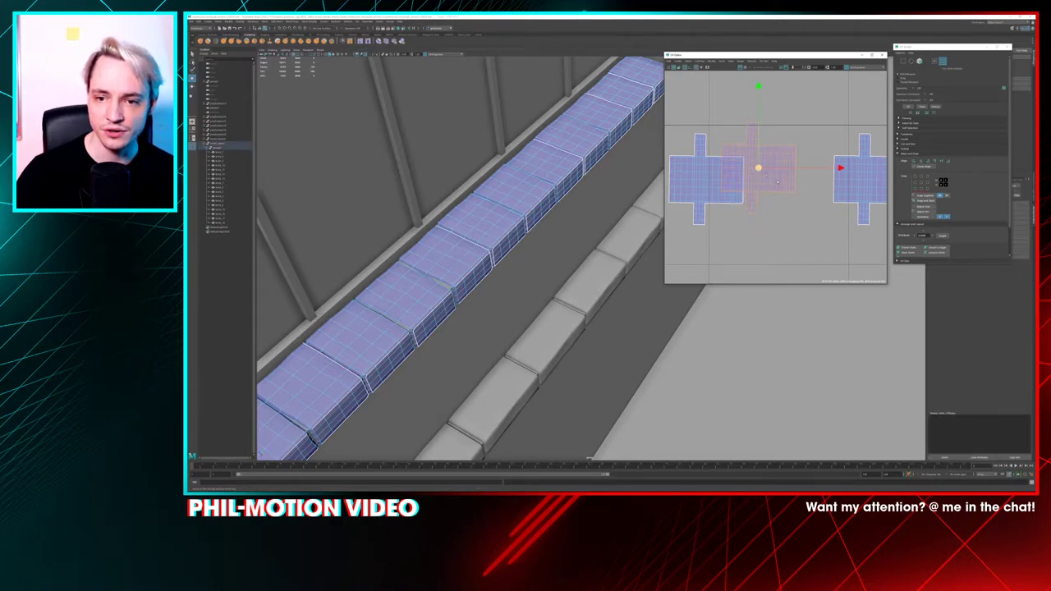
drag(790, 182, 786, 181)
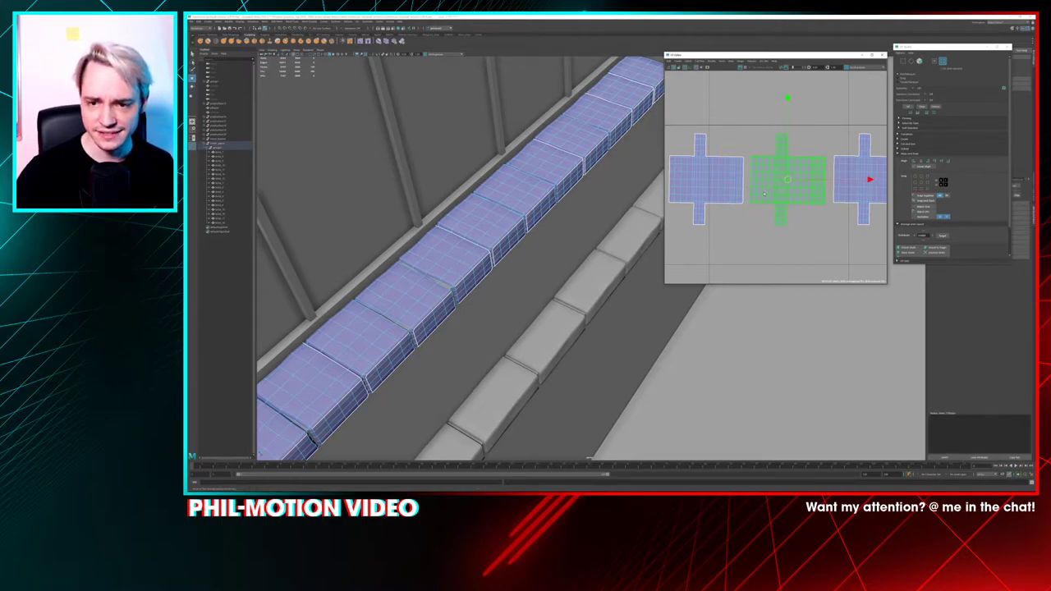
Enlarge the UV Editor and look over the position and spacing of the whole shell row
double_click(730, 56)
scroll(620, 173, down, 10)
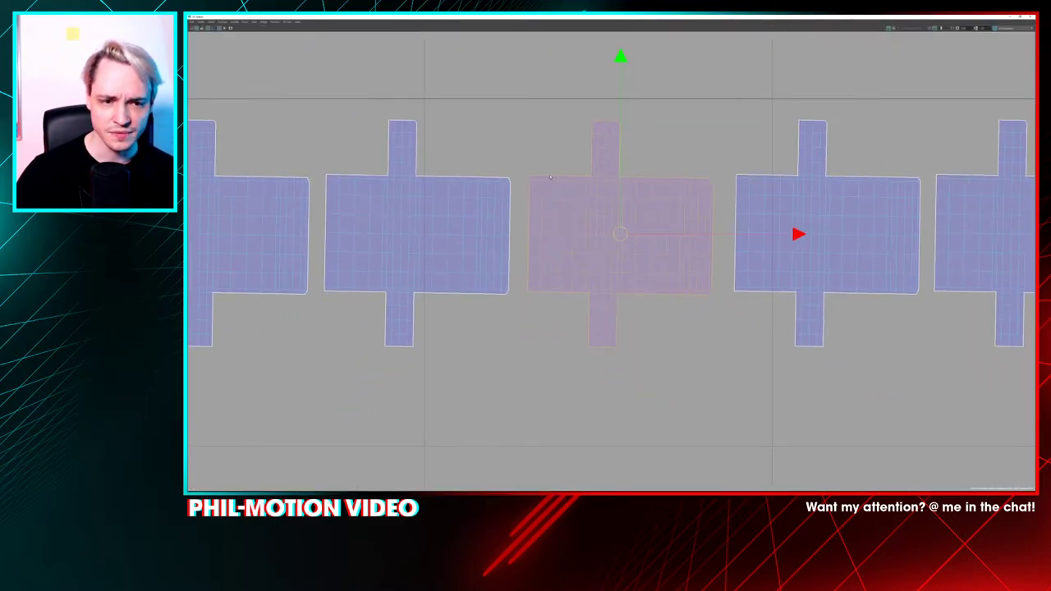
scroll(543, 189, down, 10)
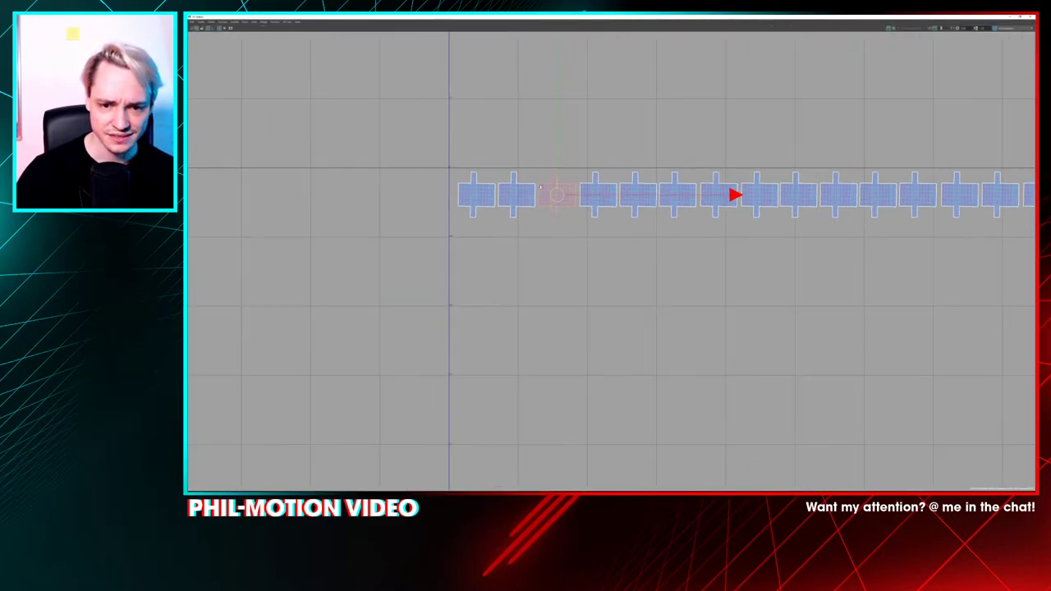
alt+middle_drag(784, 101, 716, 98)
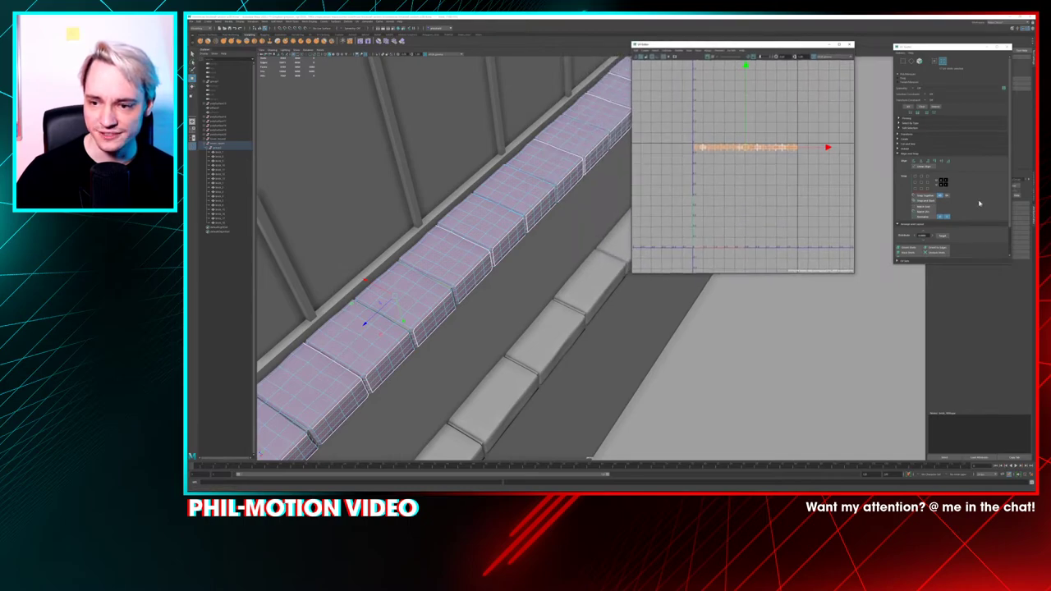
Look through the UV Toolkit's Arrange and Layout, UV Sets and Unfold options
scroll(956, 215, down, 2)
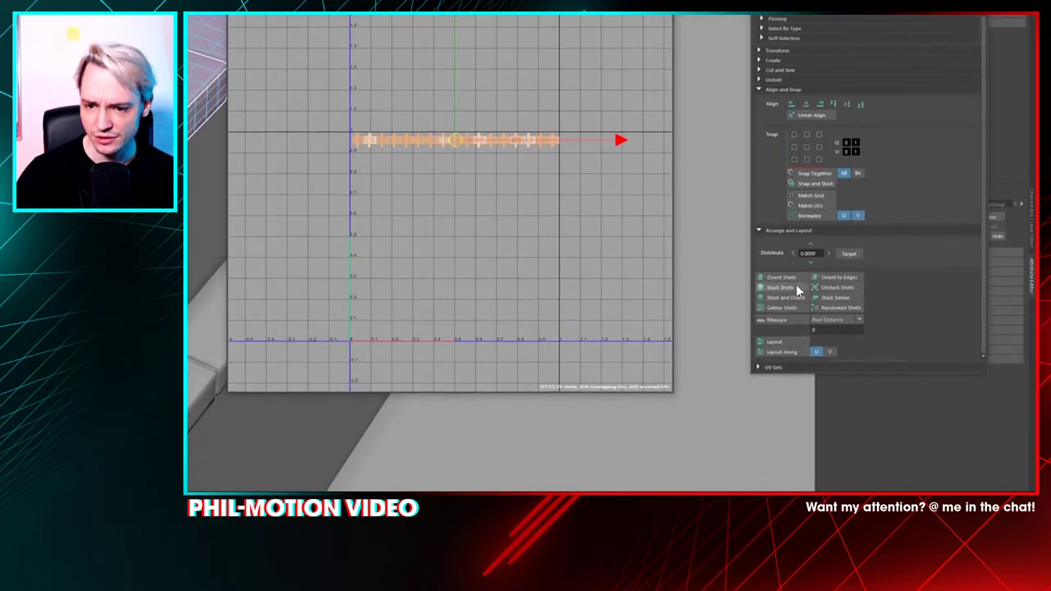
click(773, 415)
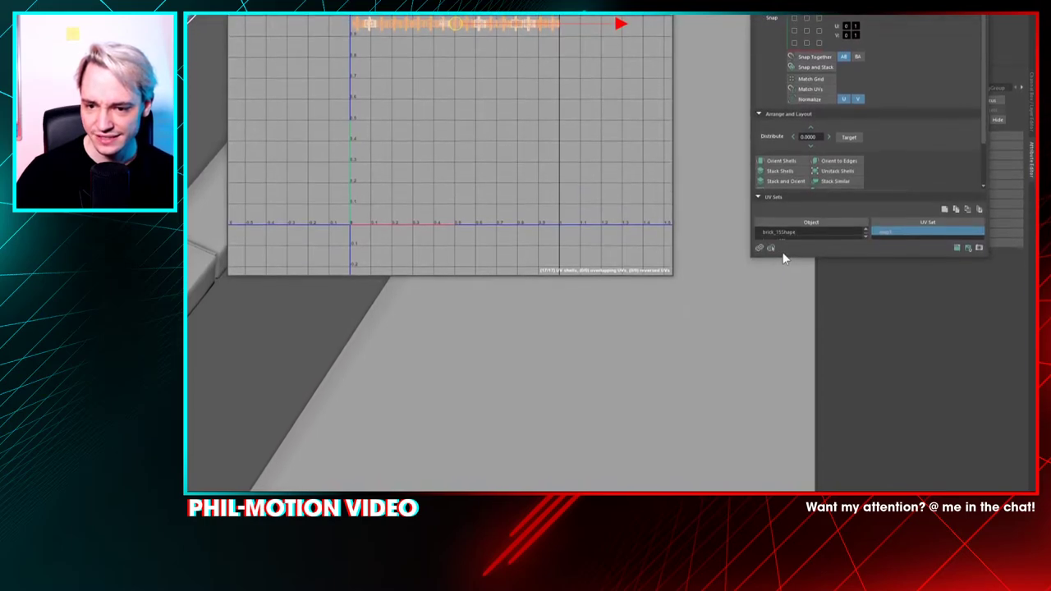
click(774, 200)
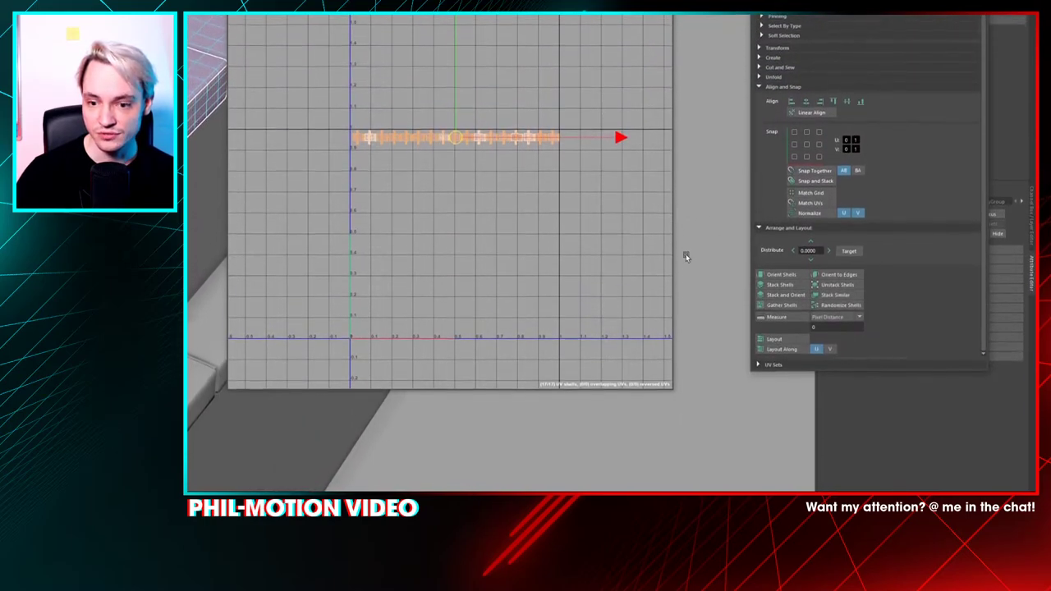
scroll(770, 219, up, 2)
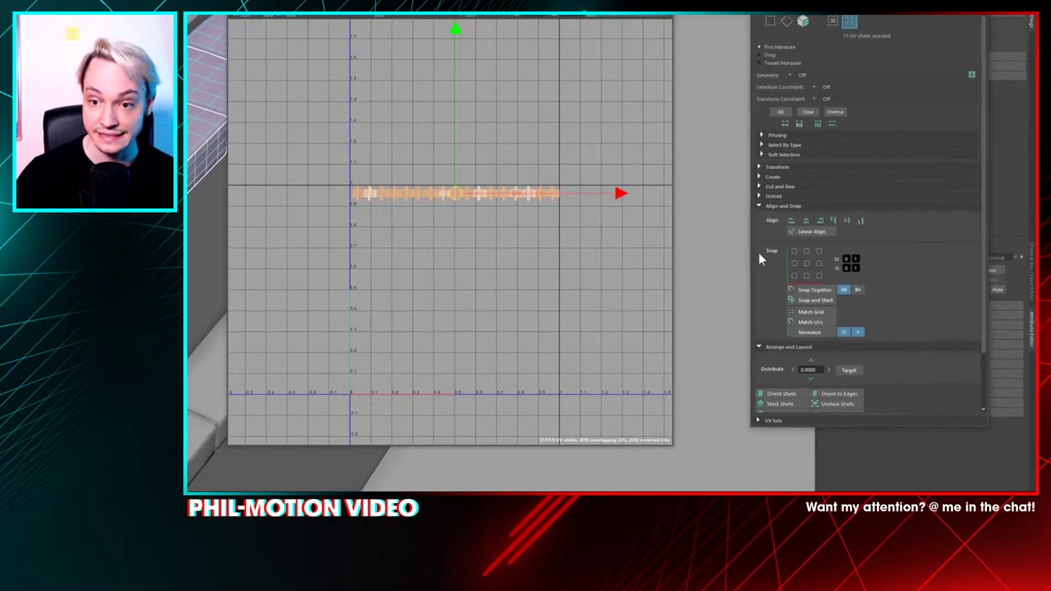
click(759, 187)
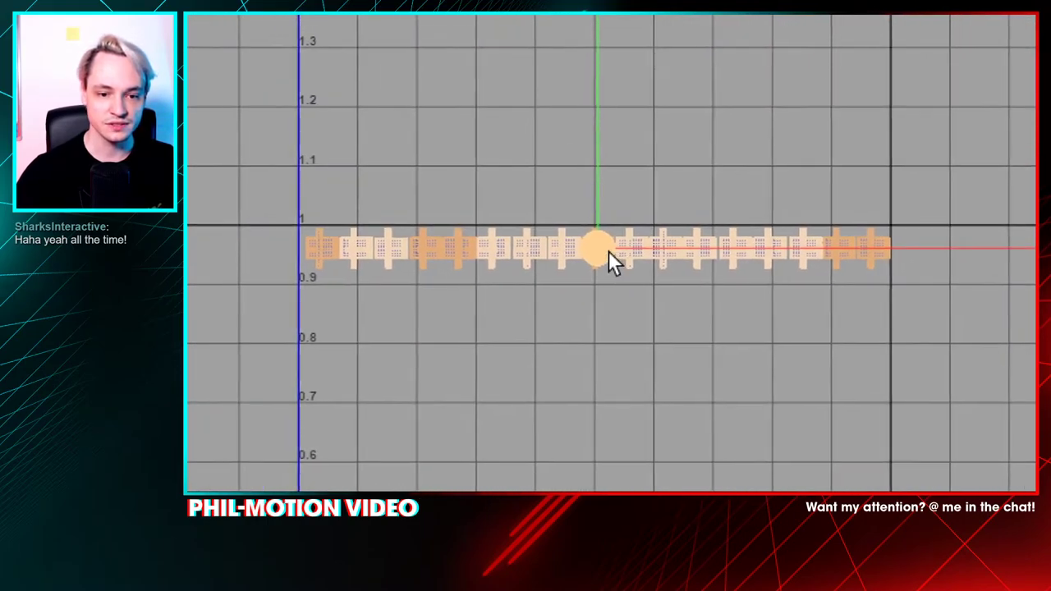
Examine the gaps between the shells along the row up to the tile's far border, and clear the selection
scroll(821, 258, up, 3)
scroll(609, 250, up, 6)
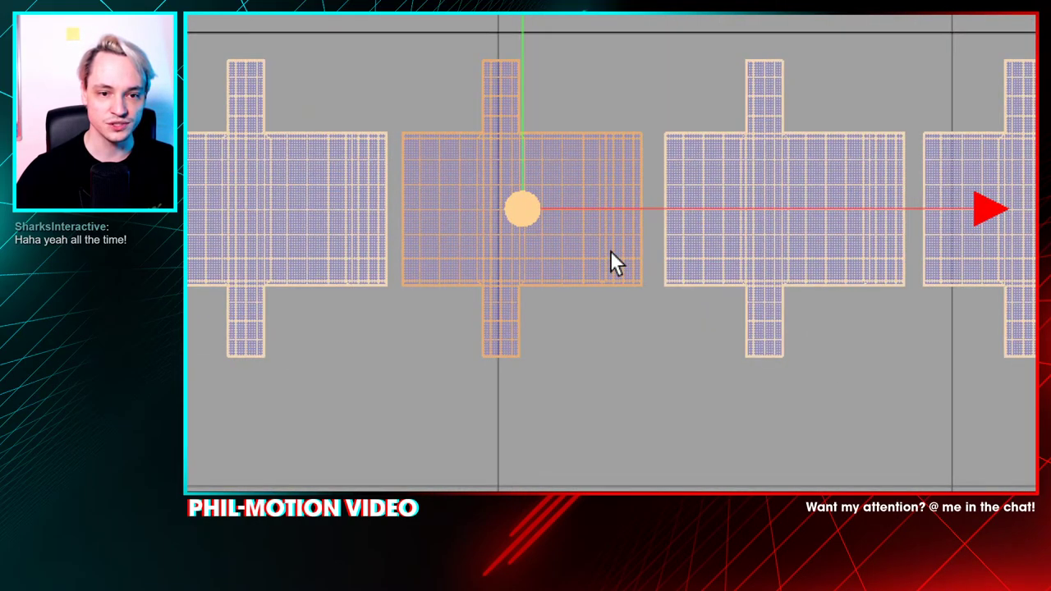
click(610, 251)
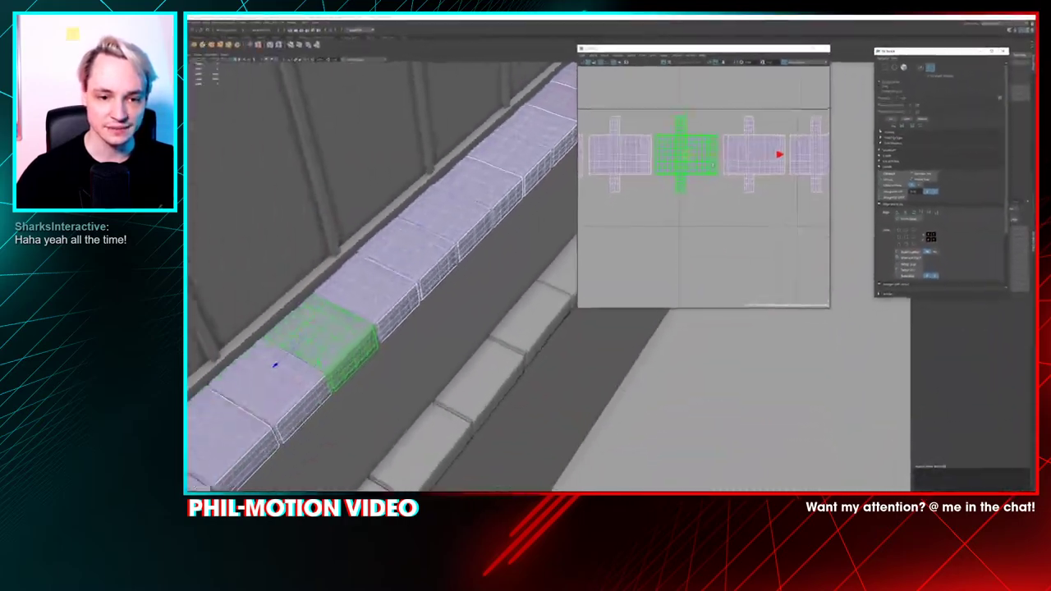
alt+middle_drag(685, 183, 556, 160)
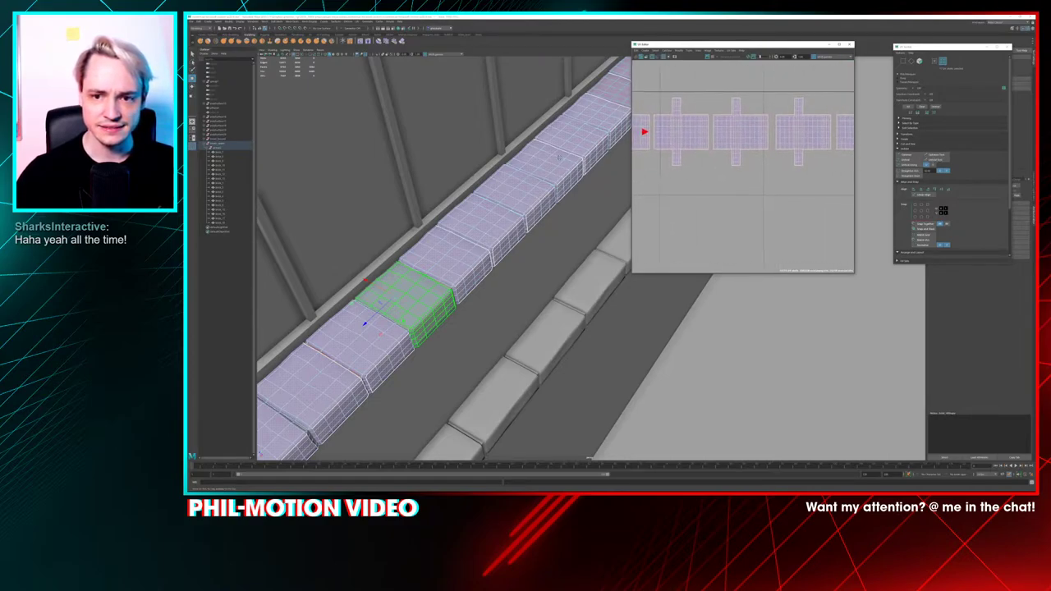
alt+middle_drag(729, 145, 532, 156)
alt+middle_drag(724, 151, 539, 154)
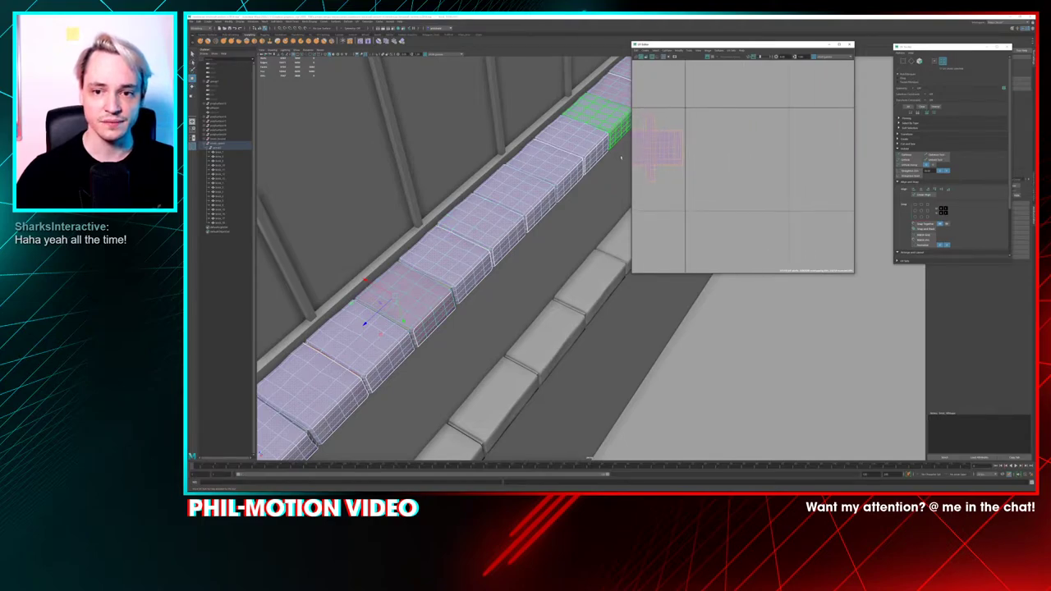
click(723, 151)
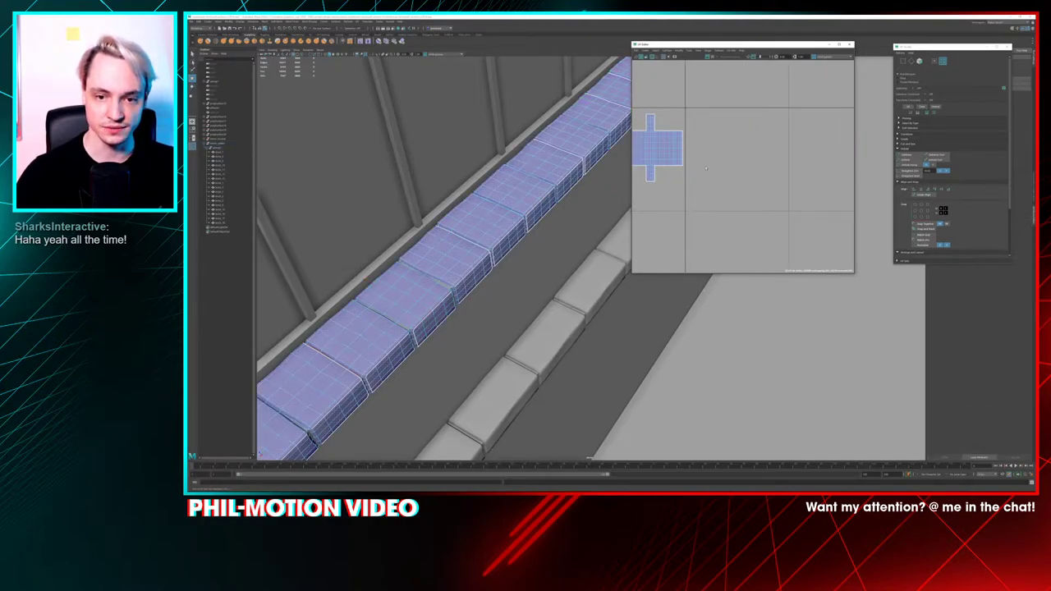
scroll(704, 178, down, 7)
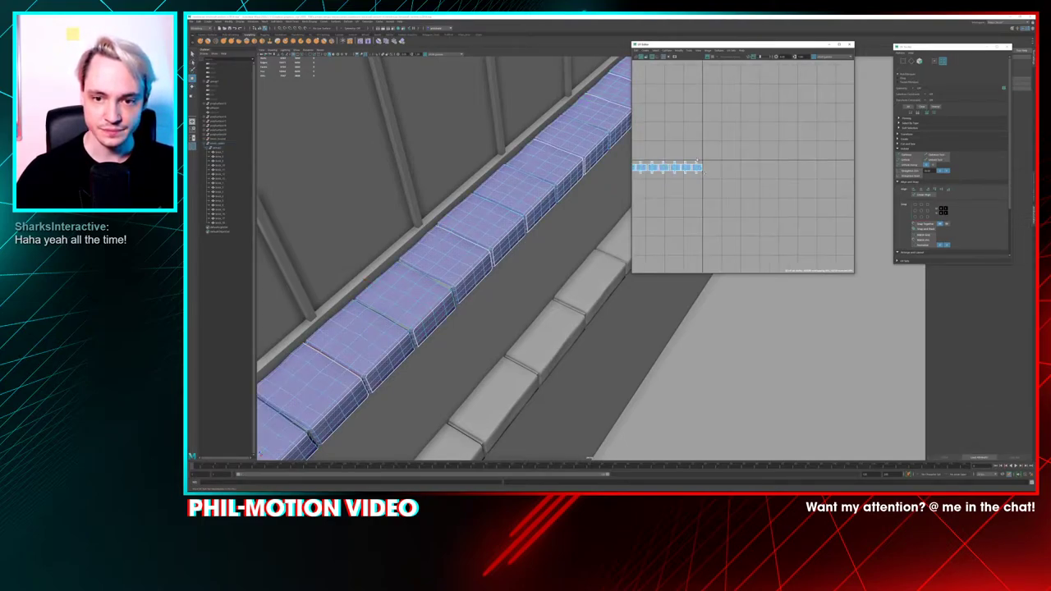
alt+middle_drag(670, 163, 811, 146)
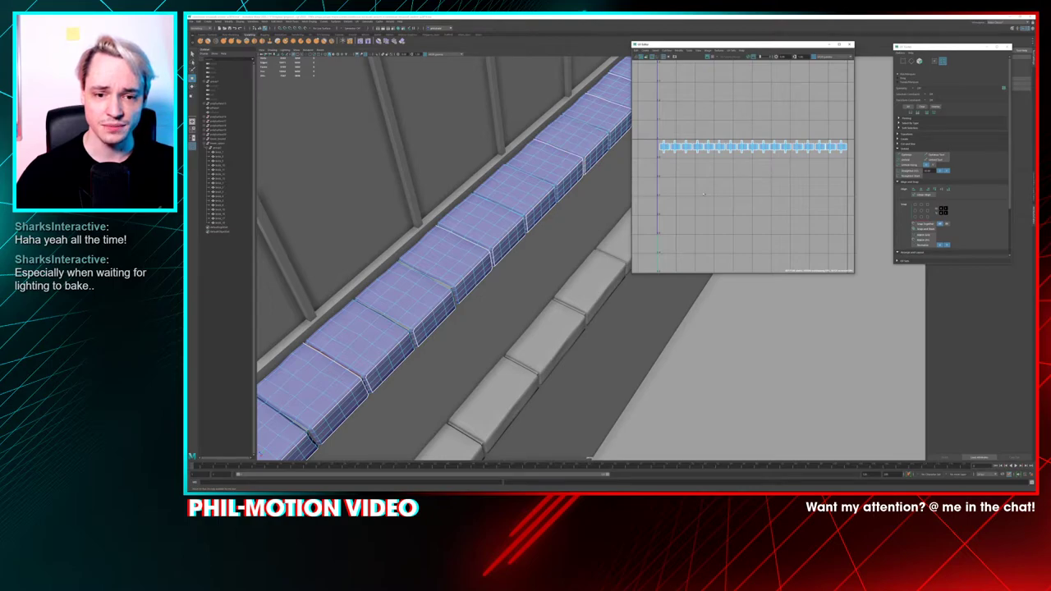
Locate the bricks on the lower ledge in the scene and delete the group containing that entire row
scroll(570, 210, down, 5)
alt+middle_drag(570, 210, 495, 141)
alt+drag(496, 138, 553, 147)
click(603, 133)
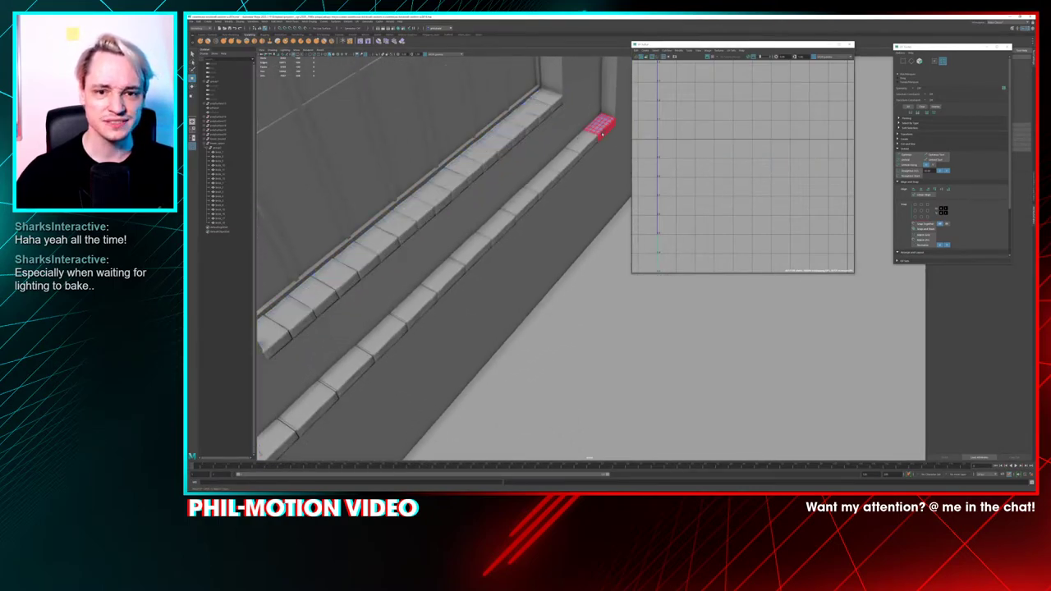
click(582, 145)
alt+right_drag(660, 161, 603, 146)
click(591, 147)
click(586, 145)
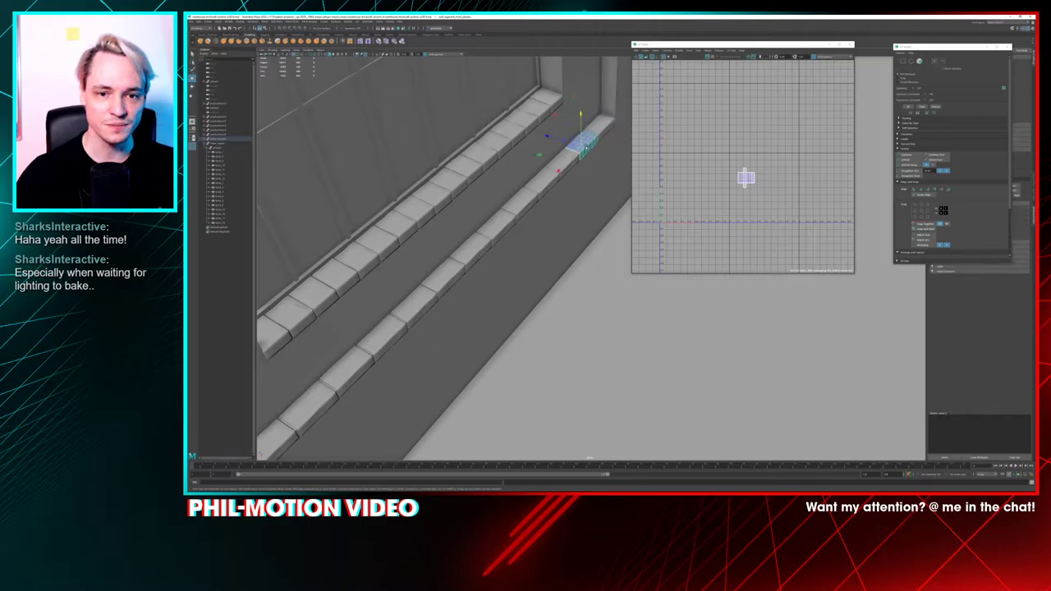
drag(572, 153, 508, 168)
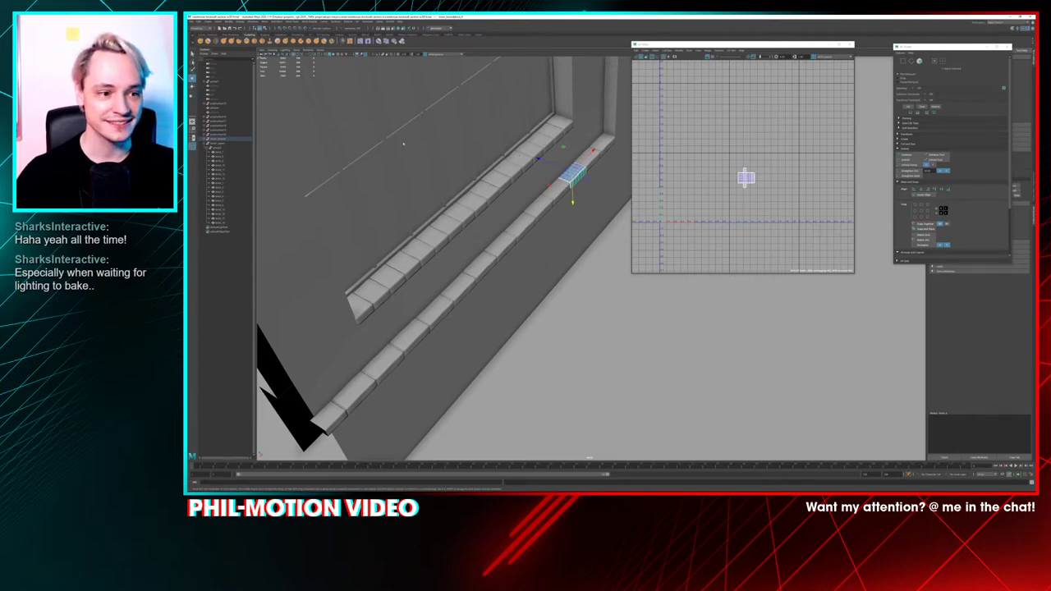
click(239, 141)
key(Delete)
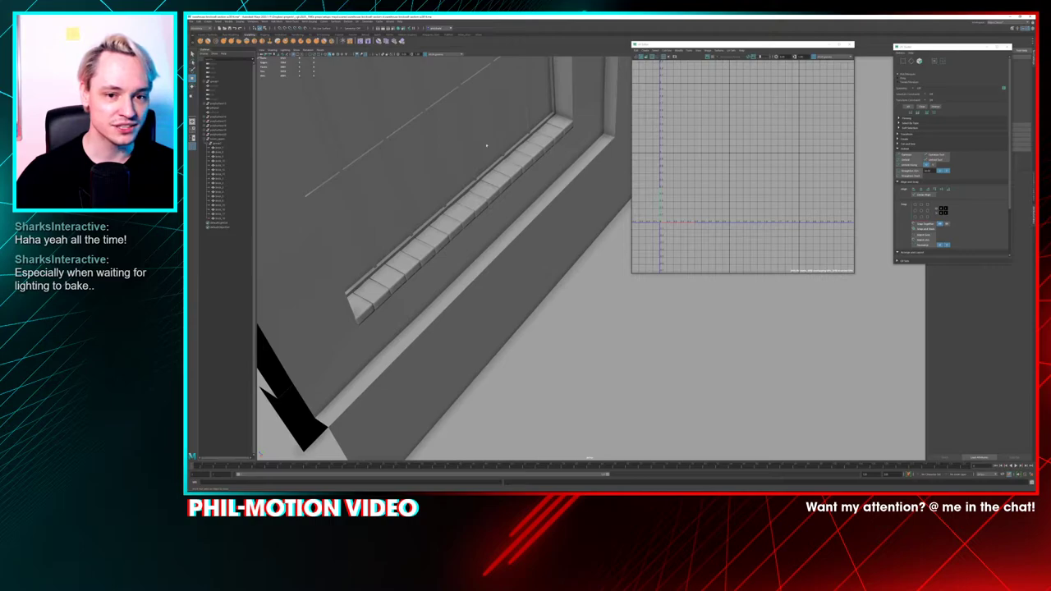
Move all the bricks out of the nested group into the upper trim group and delete the emptied group
click(567, 125)
click(555, 136)
click(540, 148)
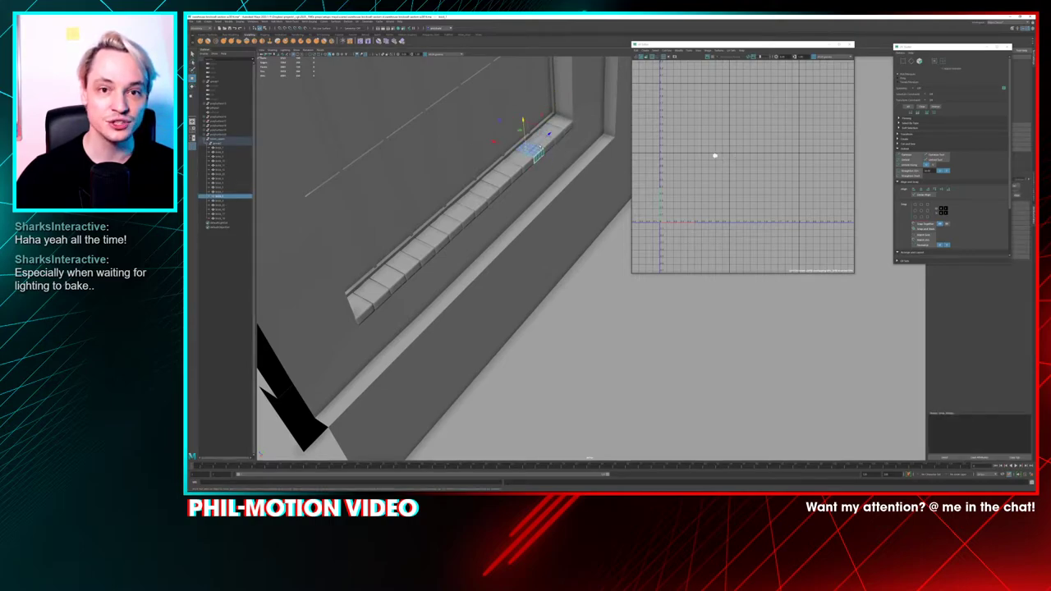
click(219, 144)
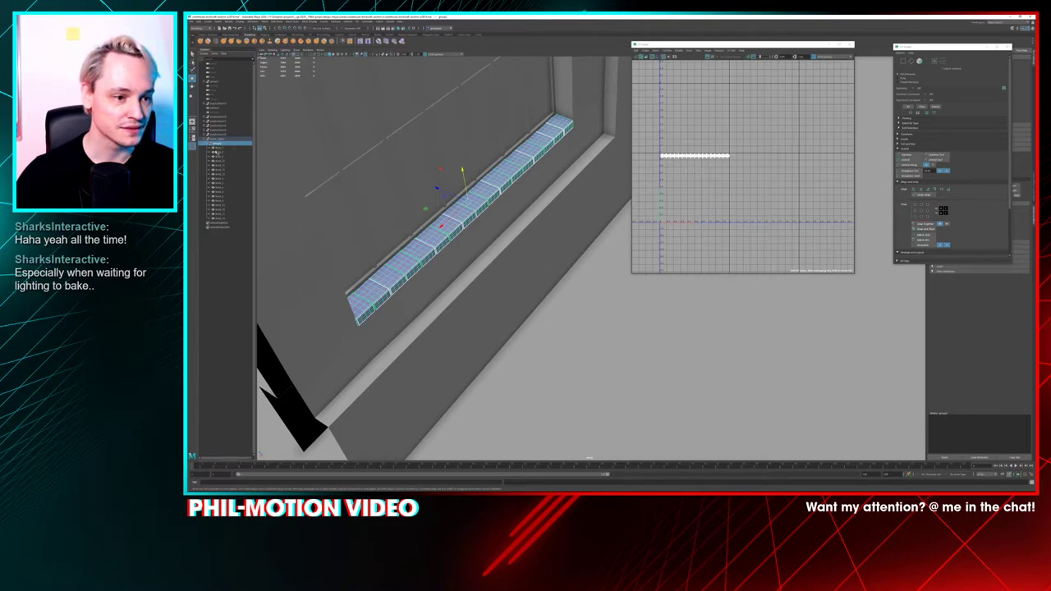
click(218, 152)
click(218, 142)
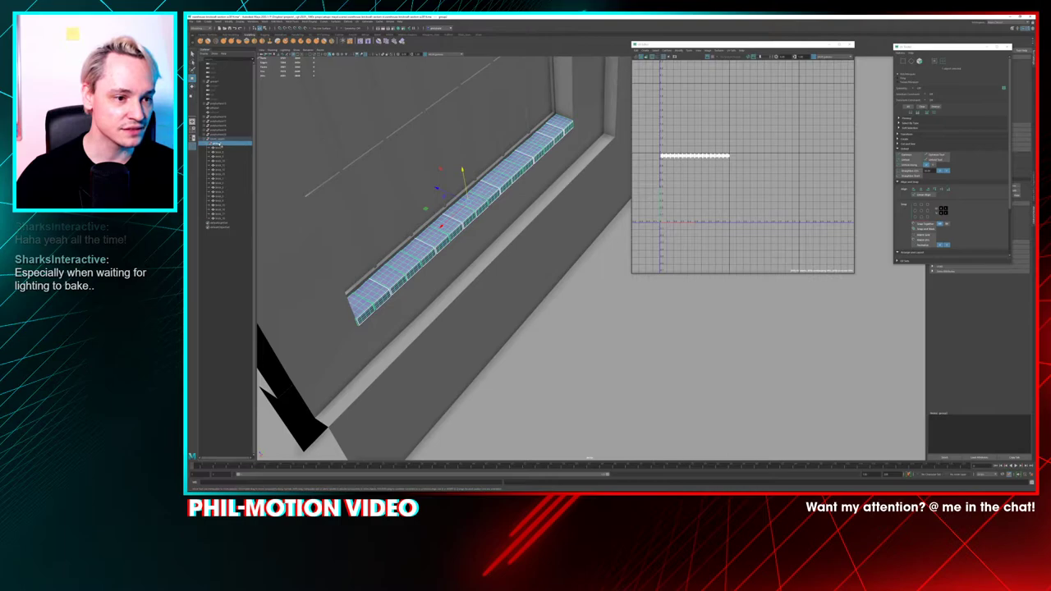
click(219, 148)
shift+click(221, 218)
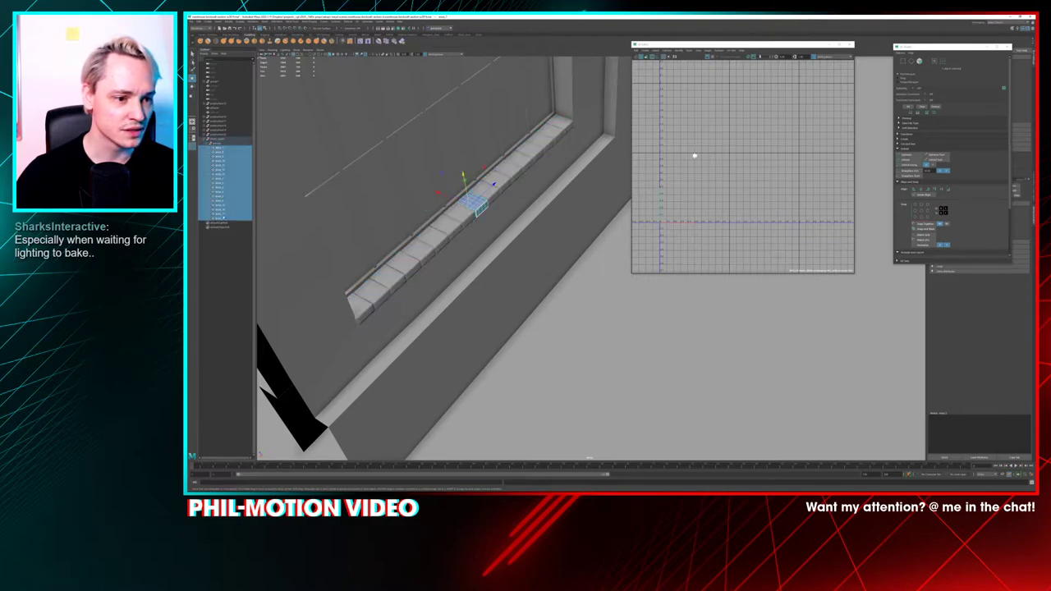
click(220, 143)
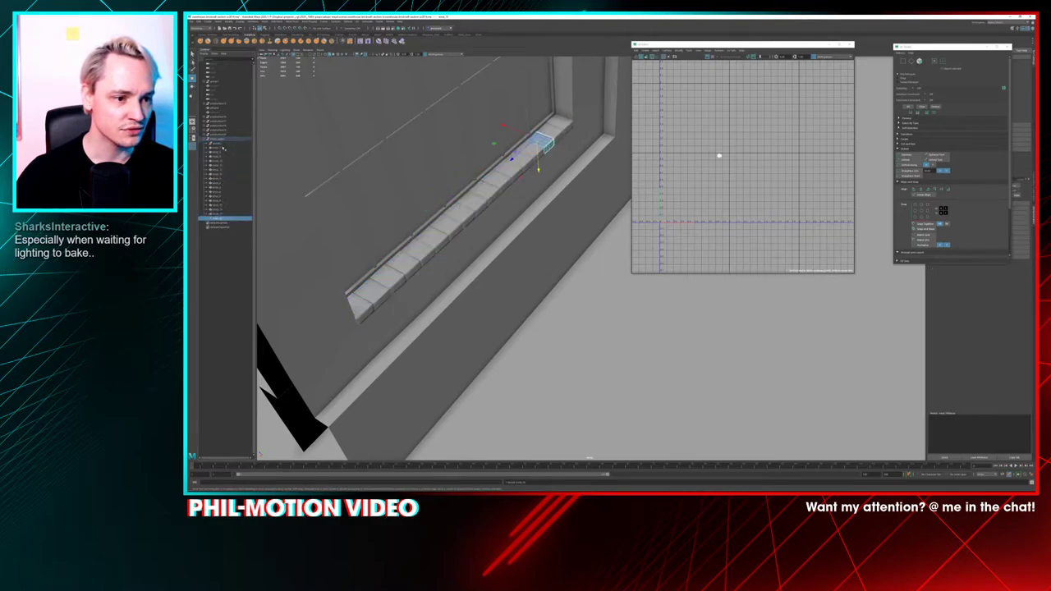
key(ctrl+z)
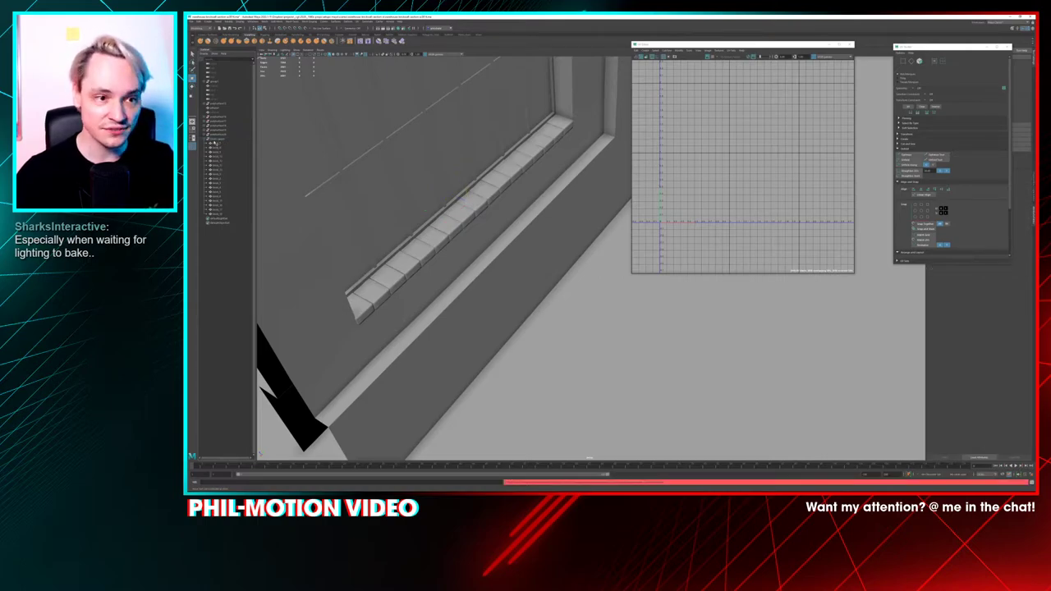
Save the scene, check which bricks the upper trim group contains, and clear the selection
key(ctrl+s)
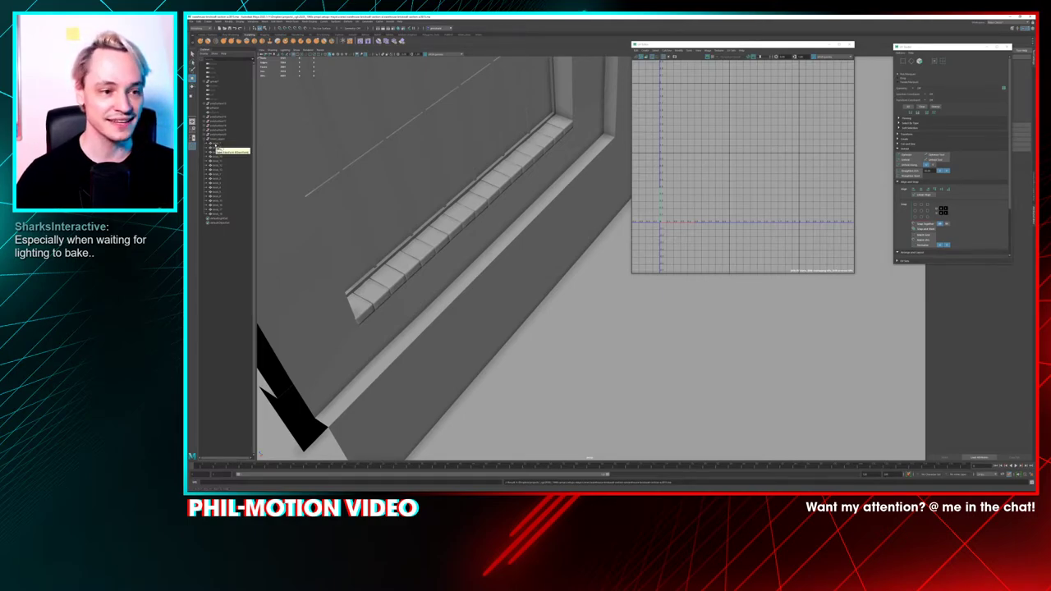
click(215, 139)
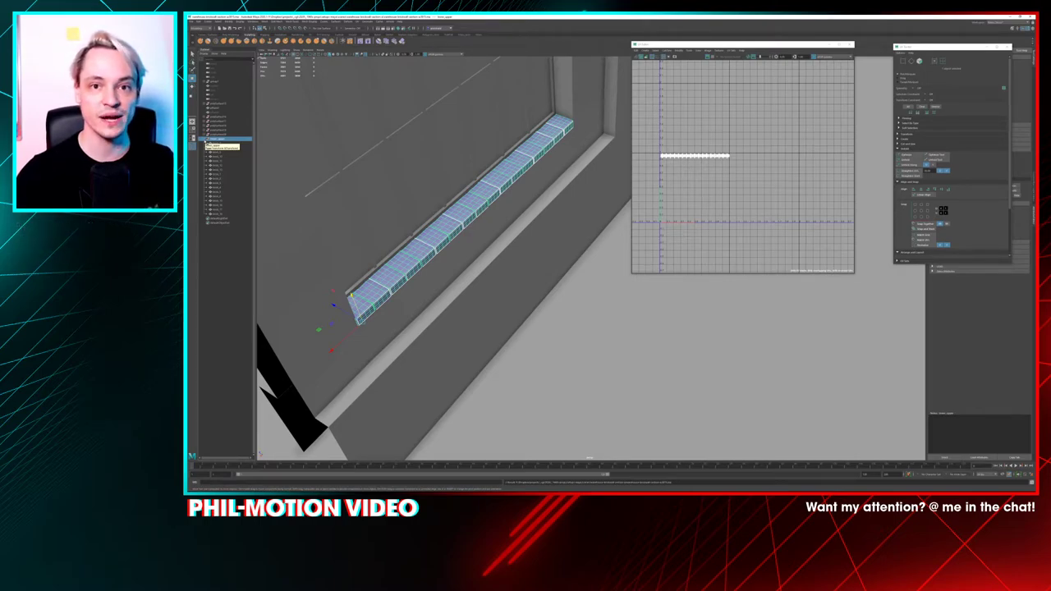
click(225, 254)
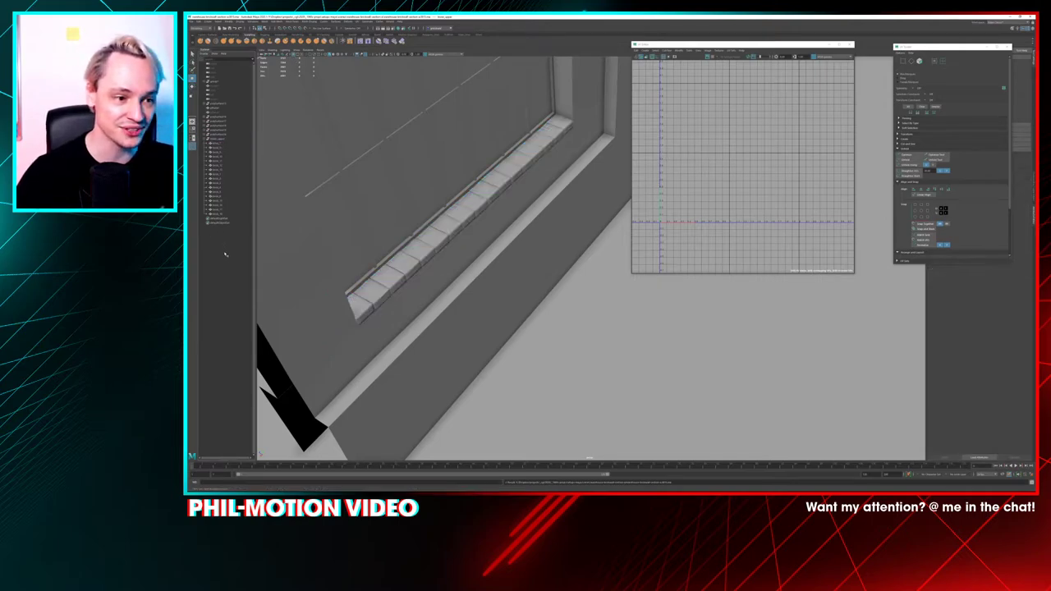
Duplicate the upper trim group, collapse the original in the hierarchy and expand the copy
click(214, 139)
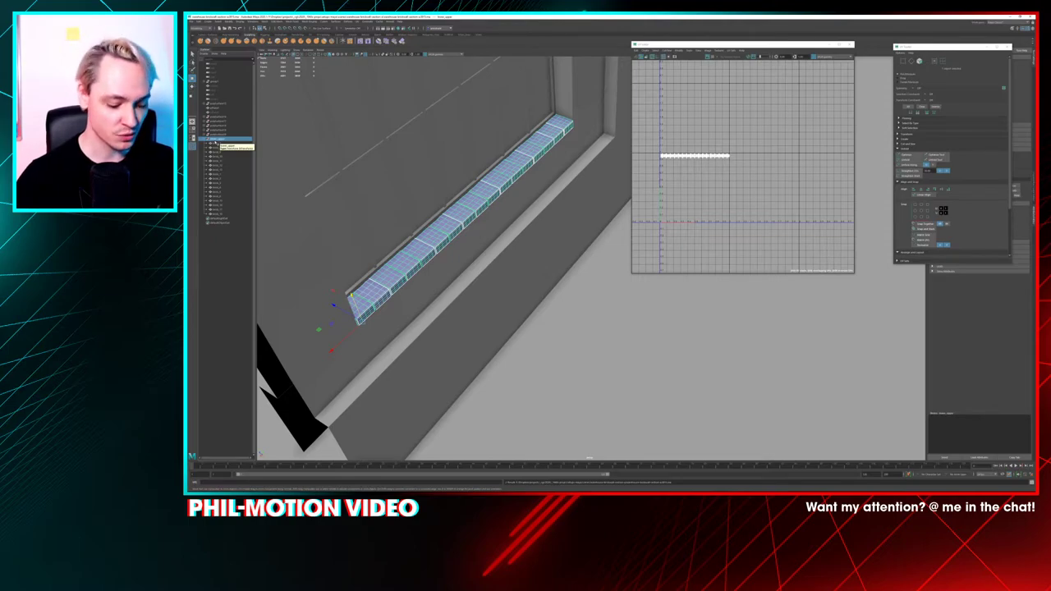
key(ctrl+d)
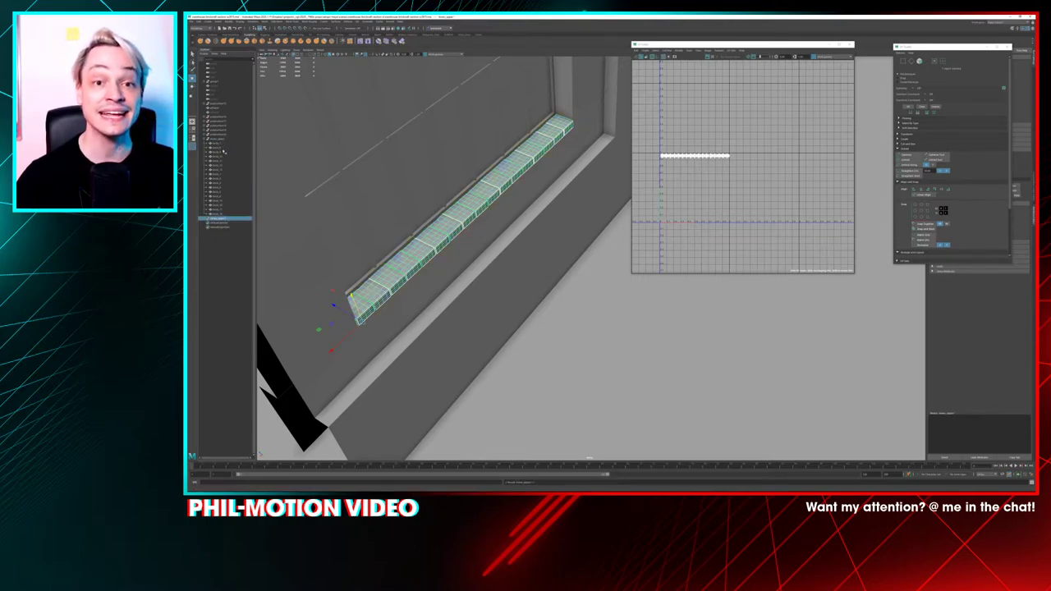
click(203, 139)
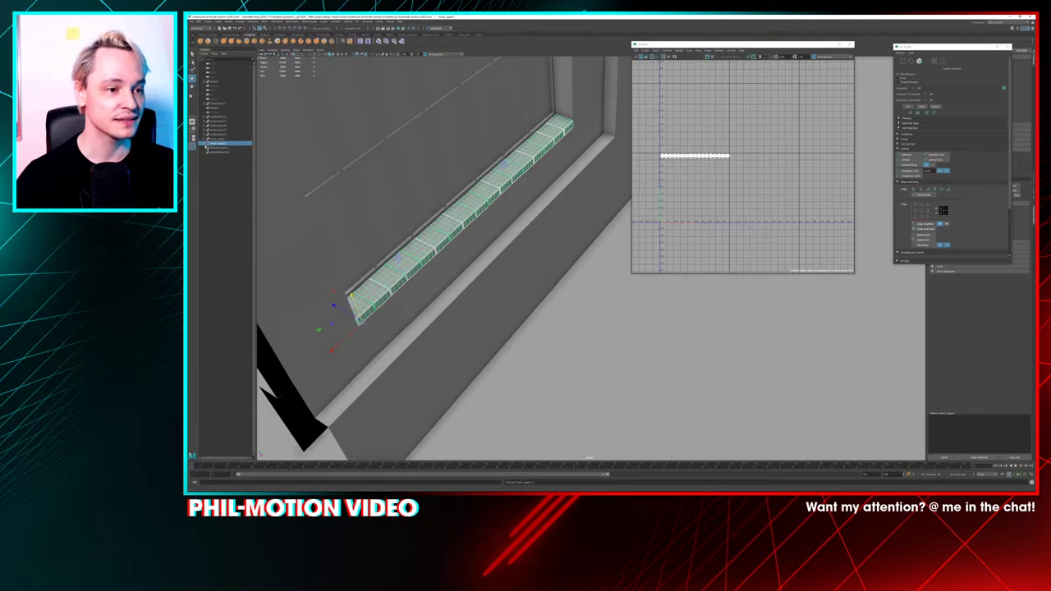
click(204, 144)
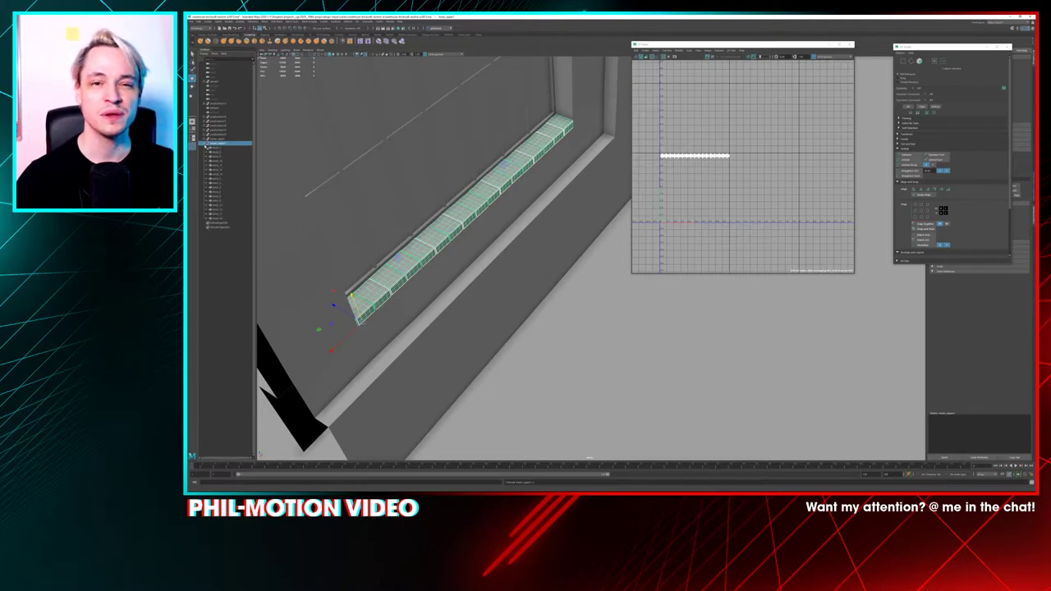
double_click(215, 145)
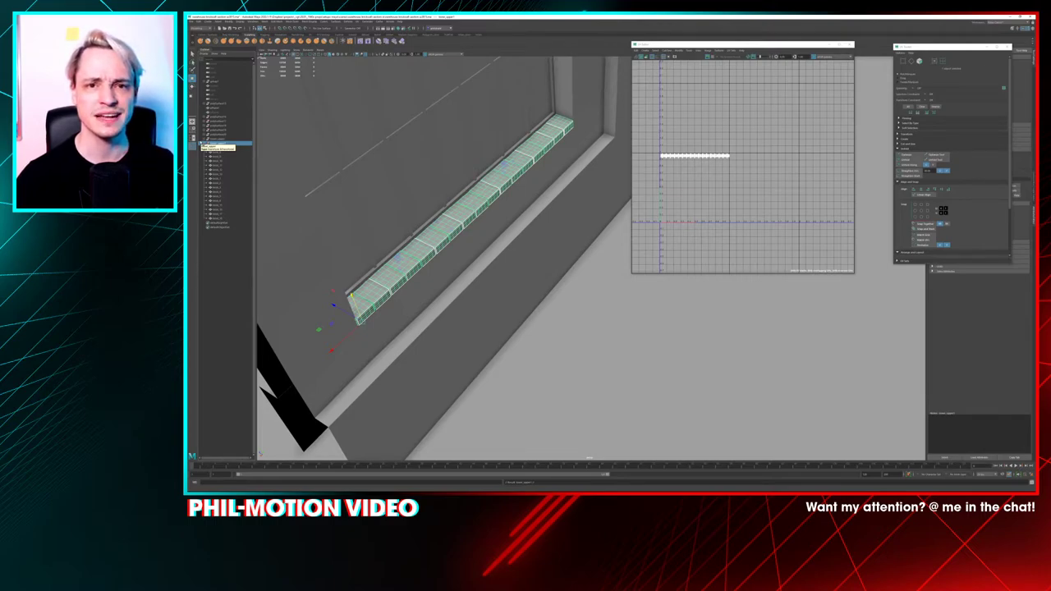
double_click(212, 143)
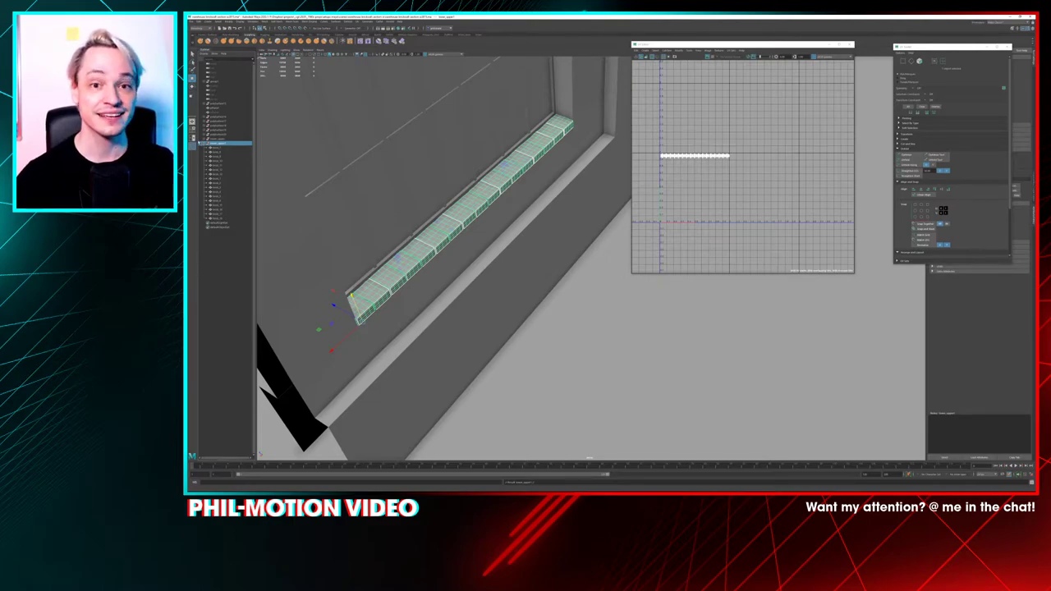
Check the duplicated group's contents by selecting its individual bricks and the full set, and clear the selection
click(231, 149)
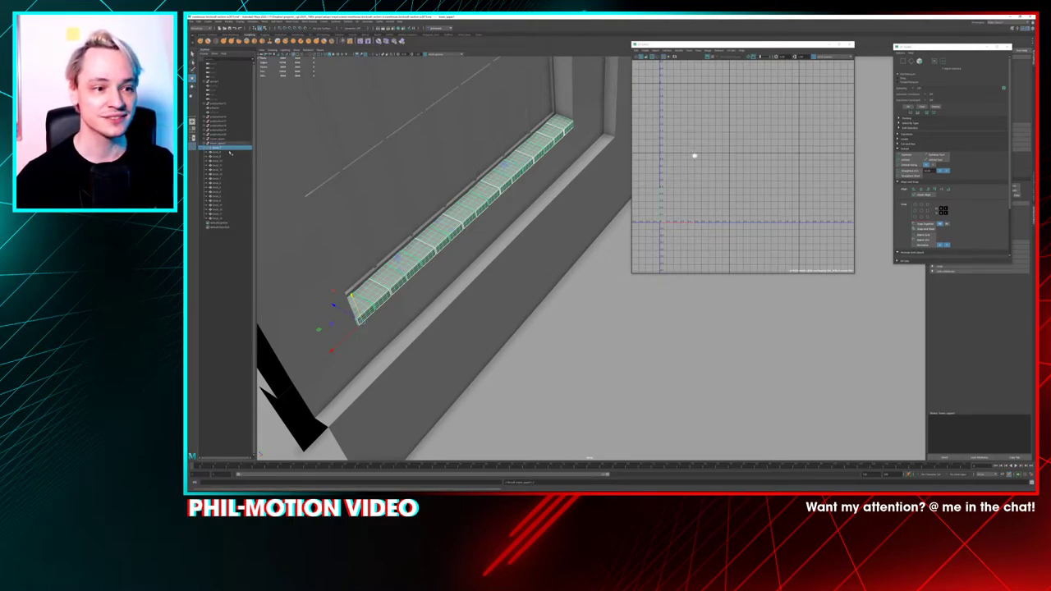
ctrl+click(224, 219)
click(219, 157)
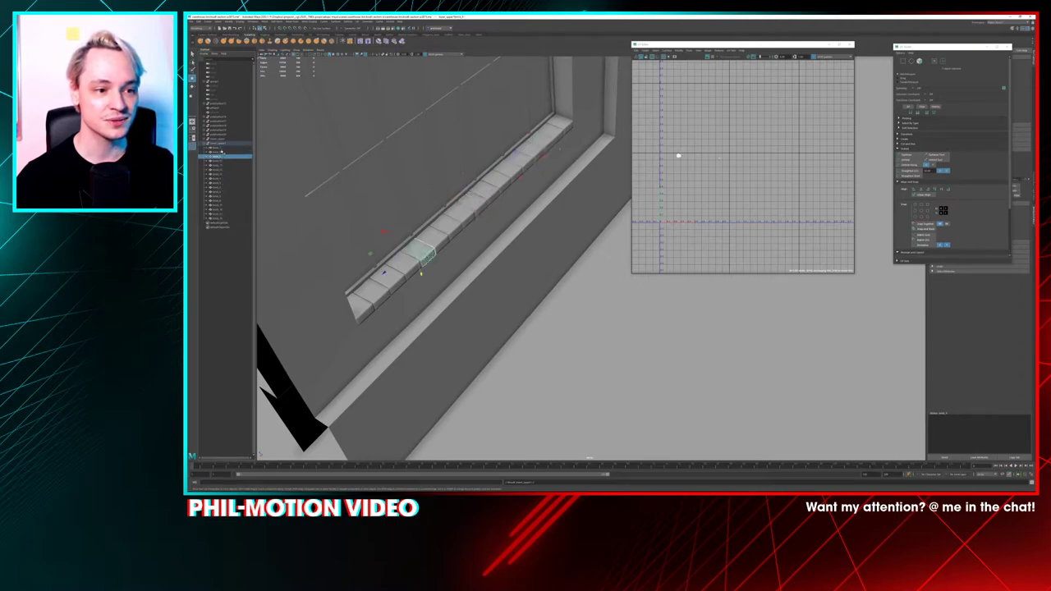
click(219, 153)
click(220, 148)
shift+click(229, 220)
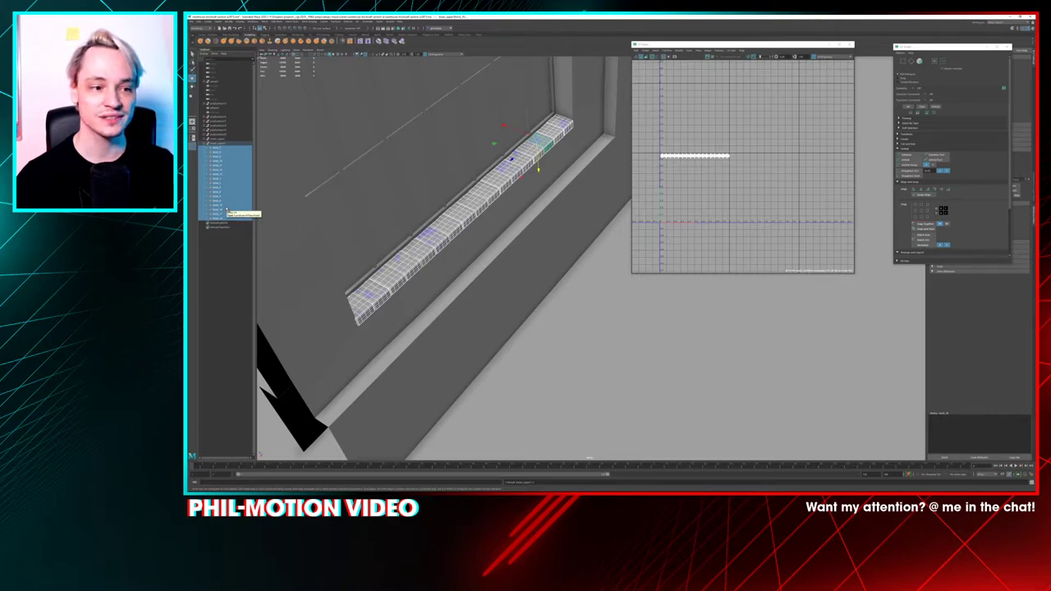
click(197, 239)
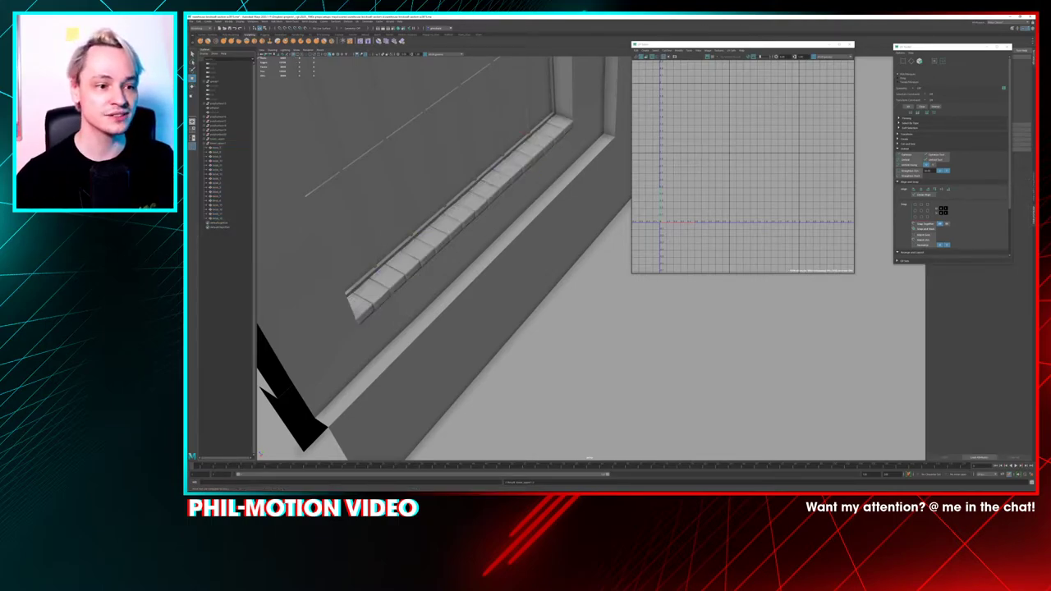
Move the duplicated brick row down to the lower ledge and rotate all its bricks together about the row's lengthwise direction
click(220, 143)
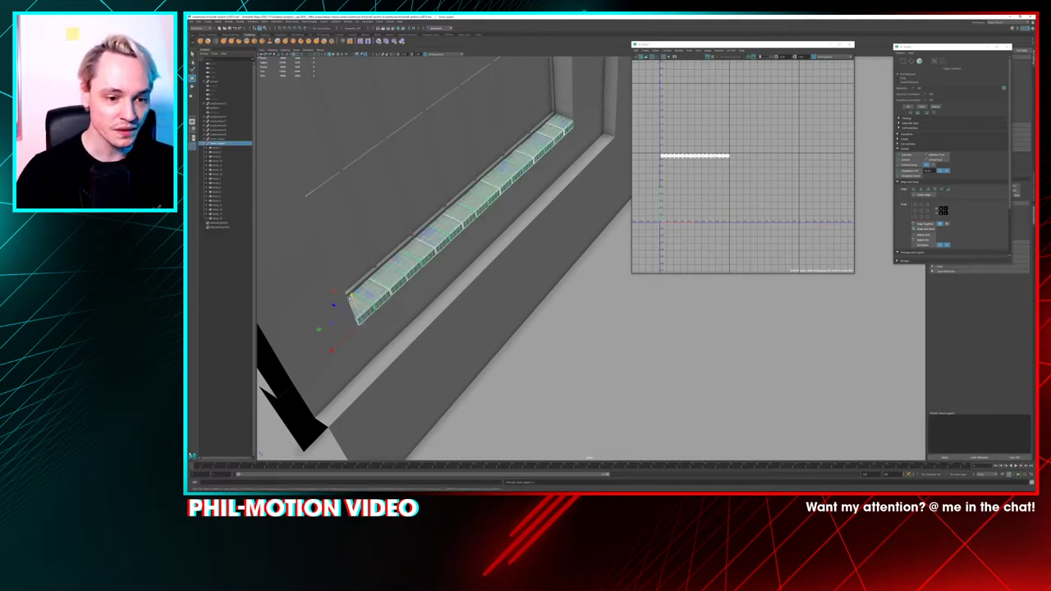
drag(351, 297, 371, 353)
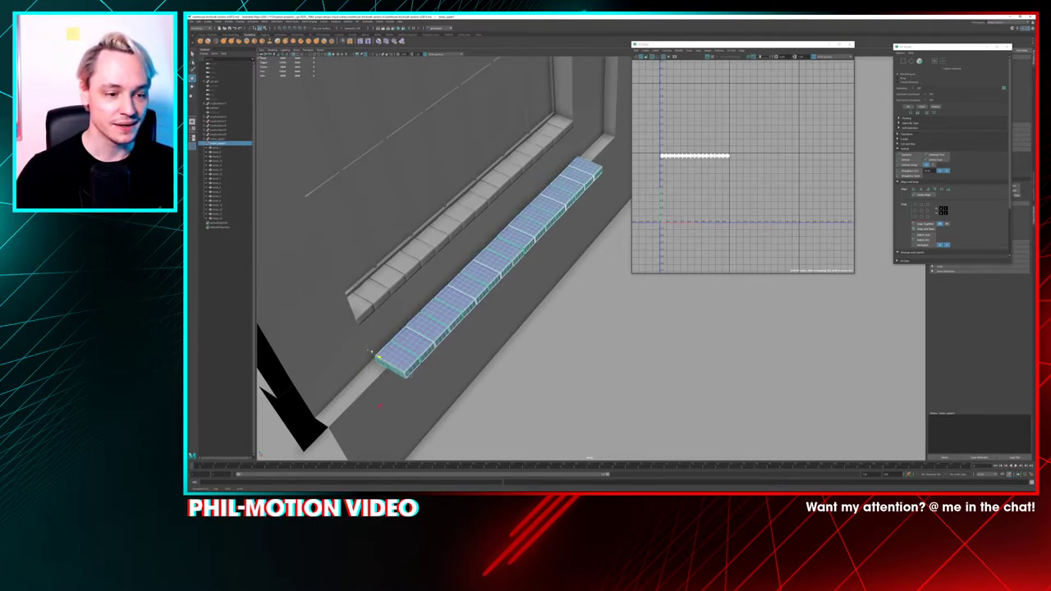
click(230, 217)
shift+click(227, 153)
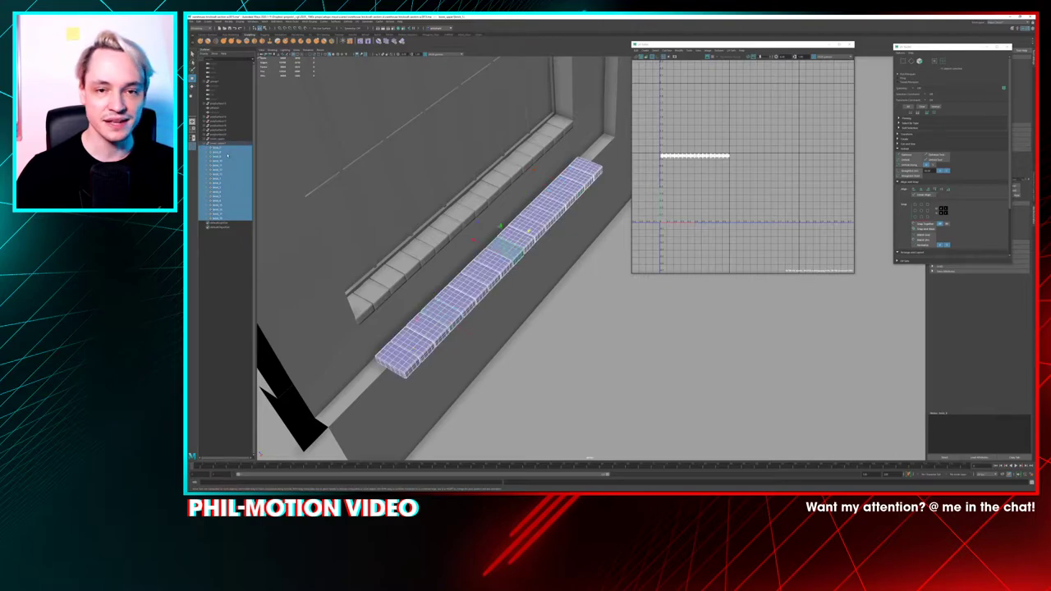
click(221, 149)
shift+click(229, 218)
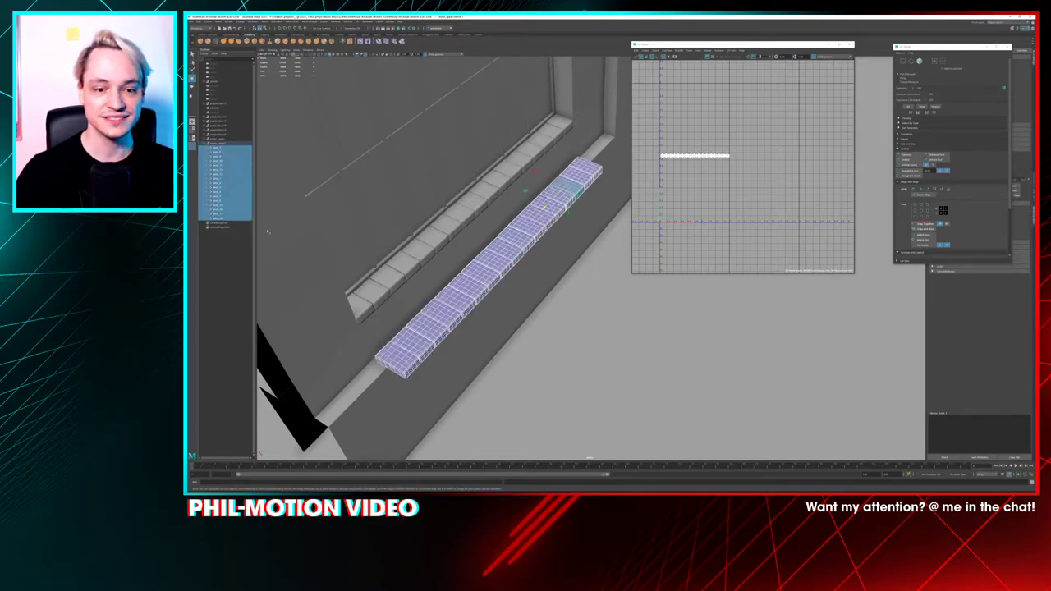
key(e)
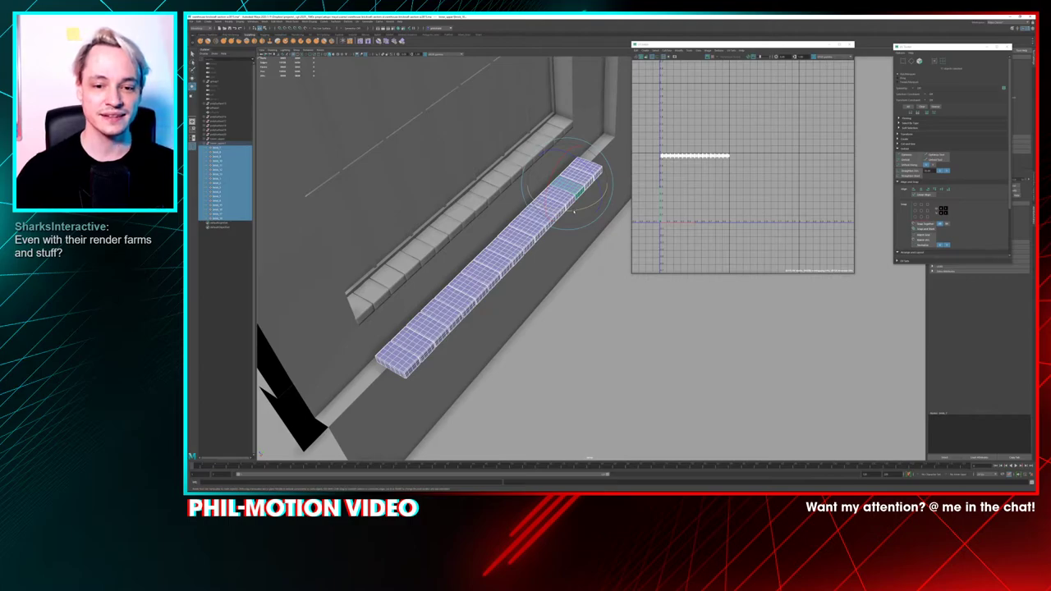
mouse_move(573, 212)
mouse_down()
mouse_move(610, 143)
mouse_move(610, 168)
mouse_move(576, 202)
mouse_up()
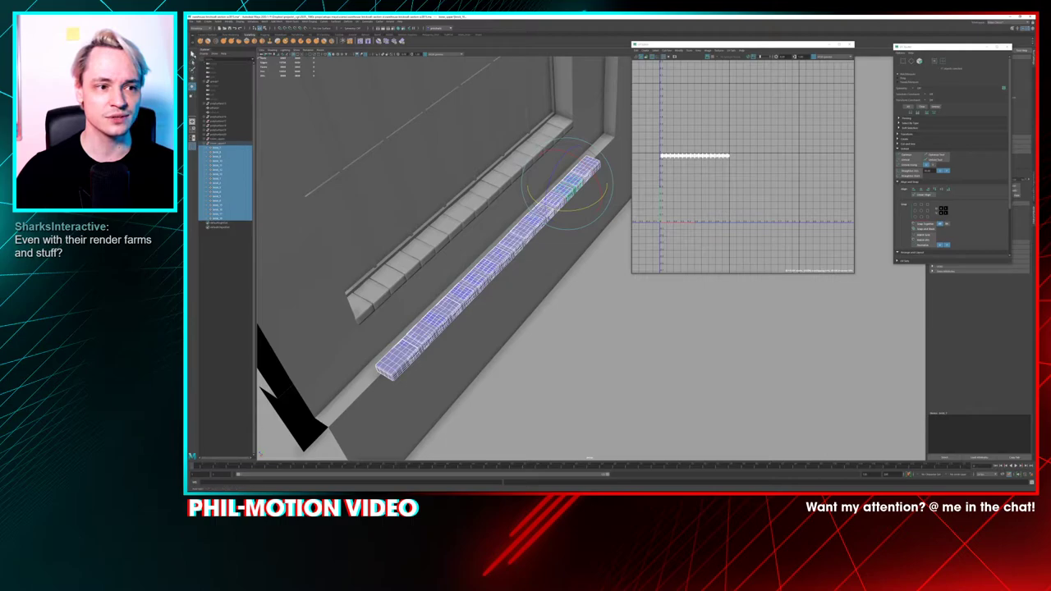
Move the UV Editor window aside to free more of the scene around the lower ledge
key(q)
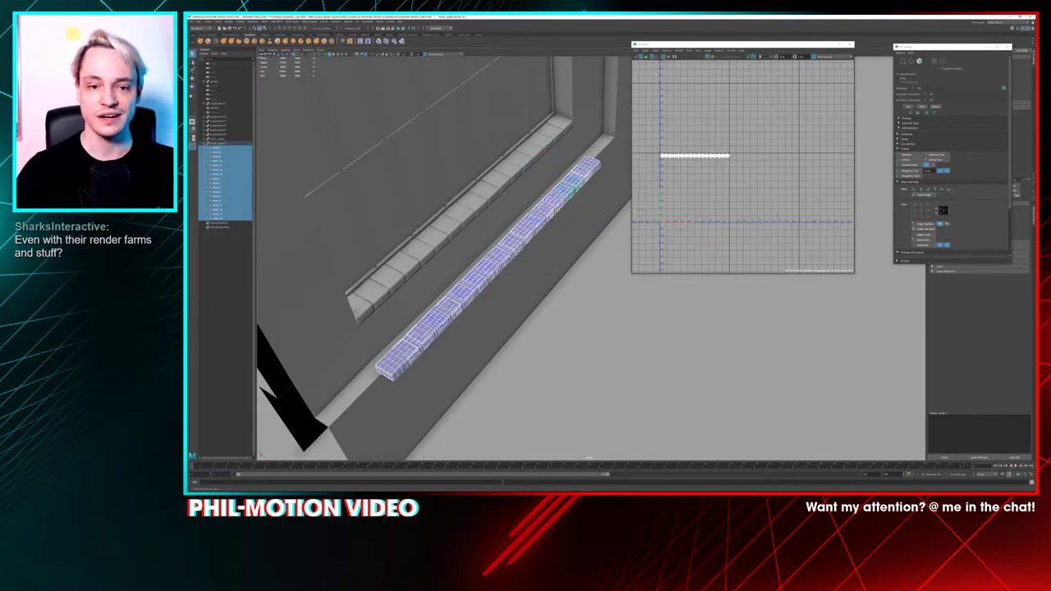
alt+drag(606, 210, 584, 210)
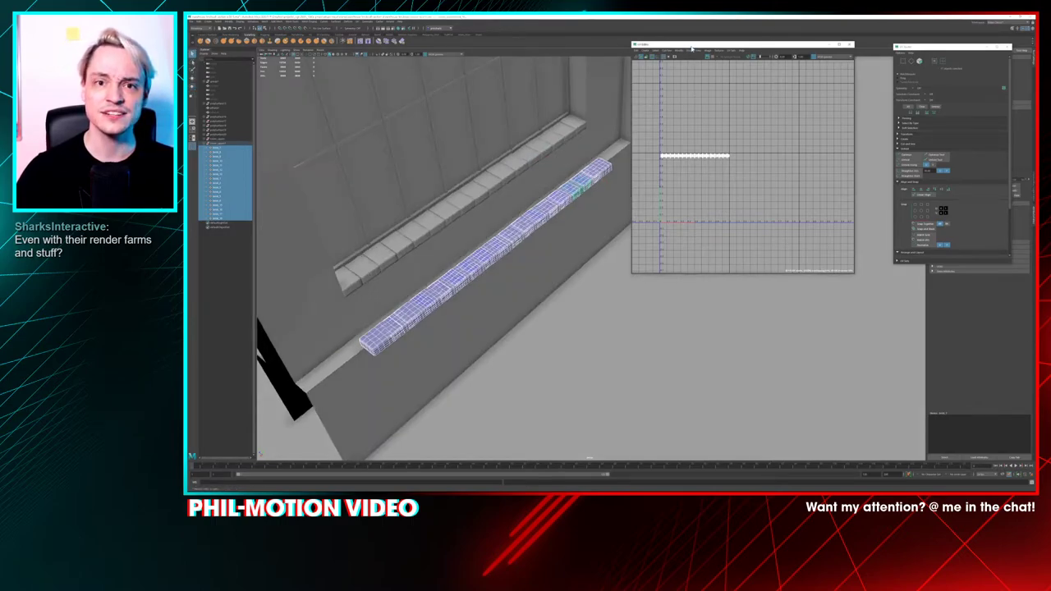
drag(689, 46, 747, 47)
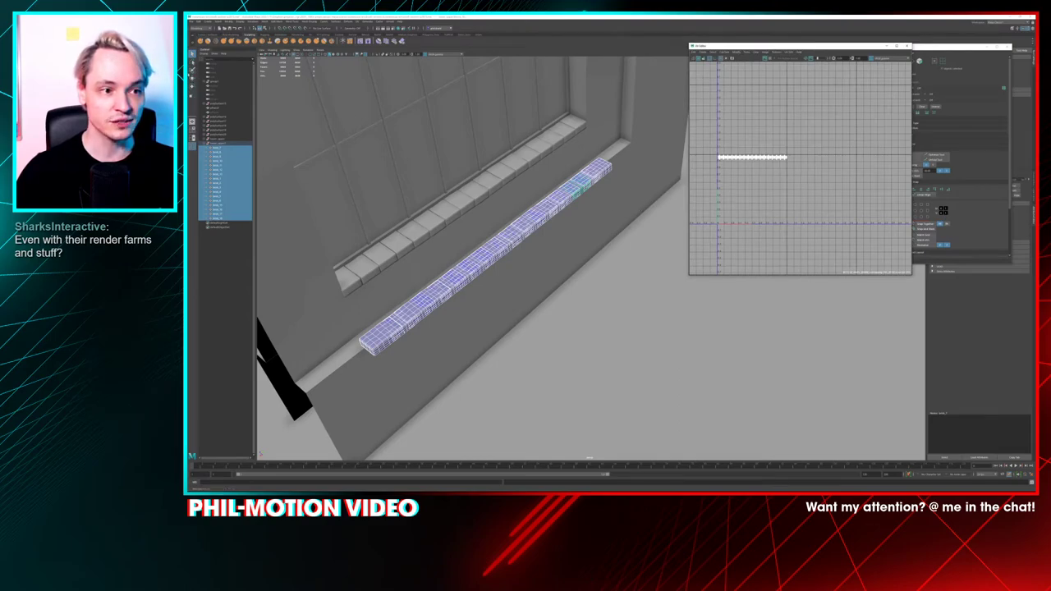
Try shifting the end brick and the whole set of lower-row bricks along their local axis, and undo it
click(603, 167)
click(601, 168)
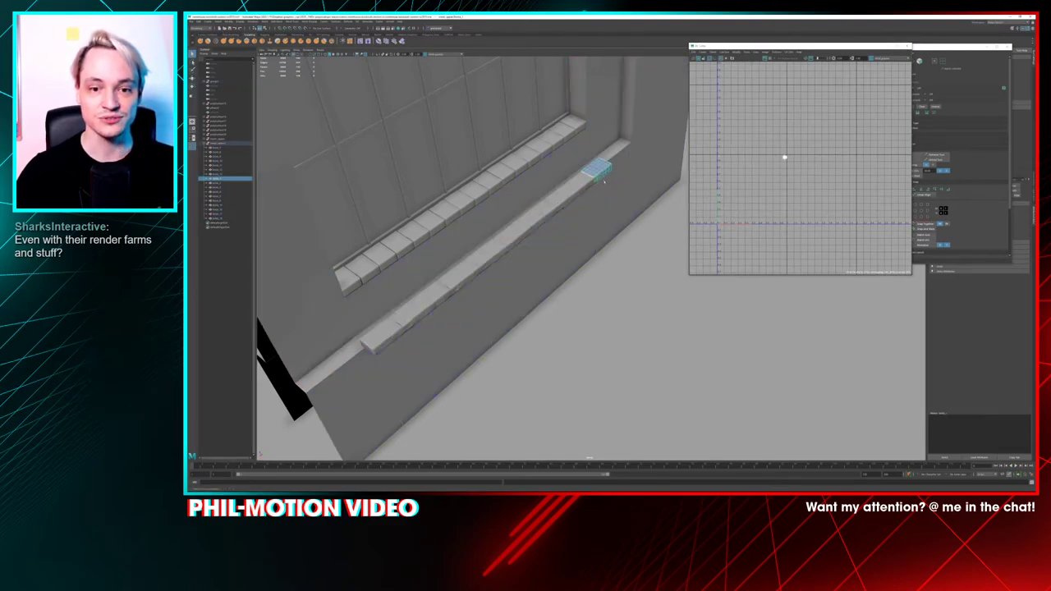
drag(609, 181, 601, 176)
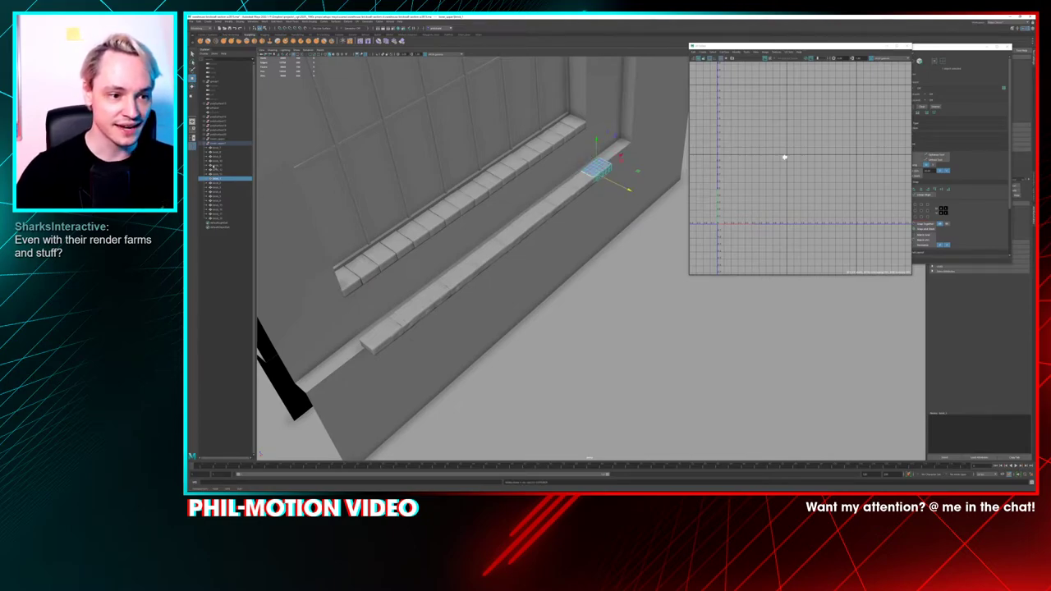
click(215, 149)
shift+click(230, 220)
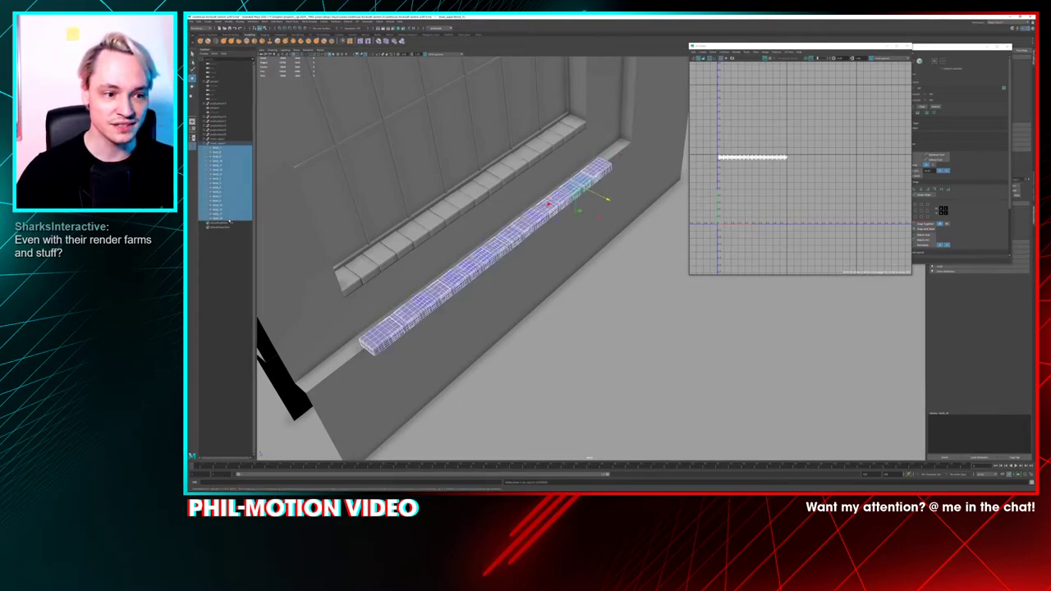
drag(608, 201, 599, 195)
alt+drag(575, 238, 549, 232)
key(ctrl+z)
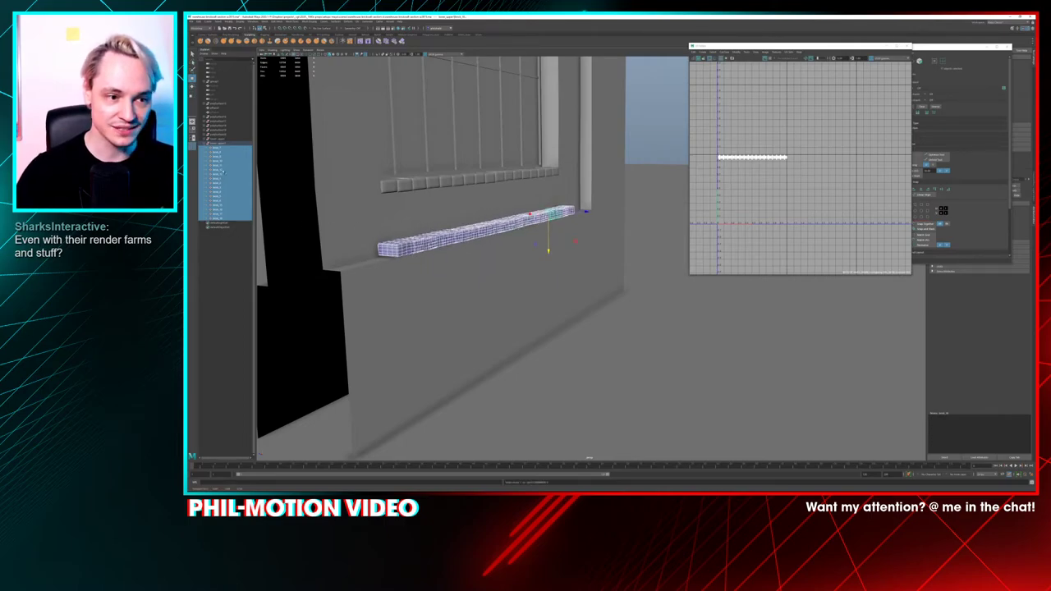
Lower the duplicated row's whole group slightly so the bricks sit down over the lower ledge's edge
click(218, 144)
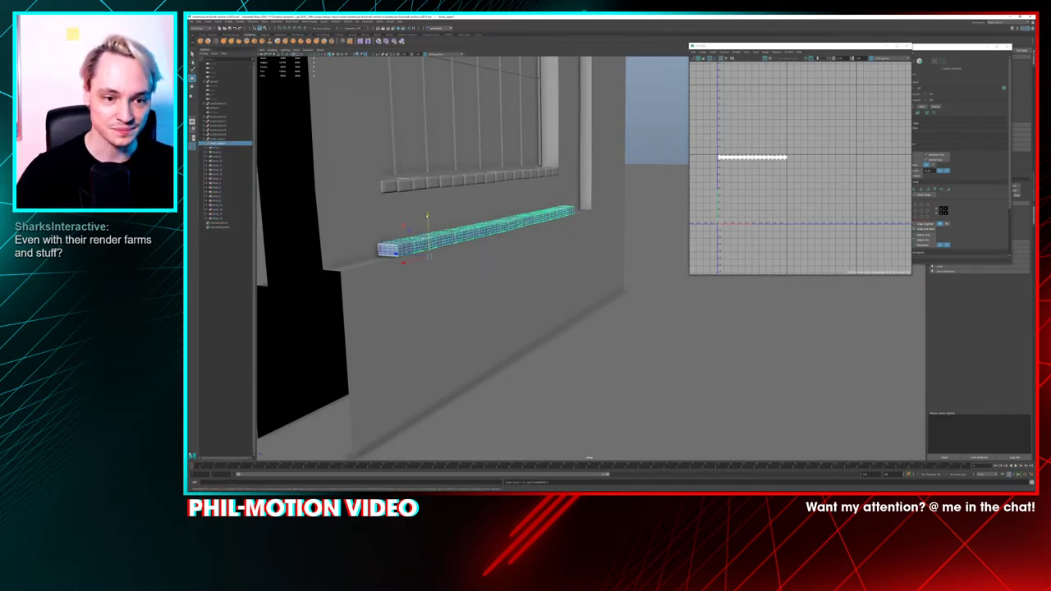
drag(427, 217, 427, 224)
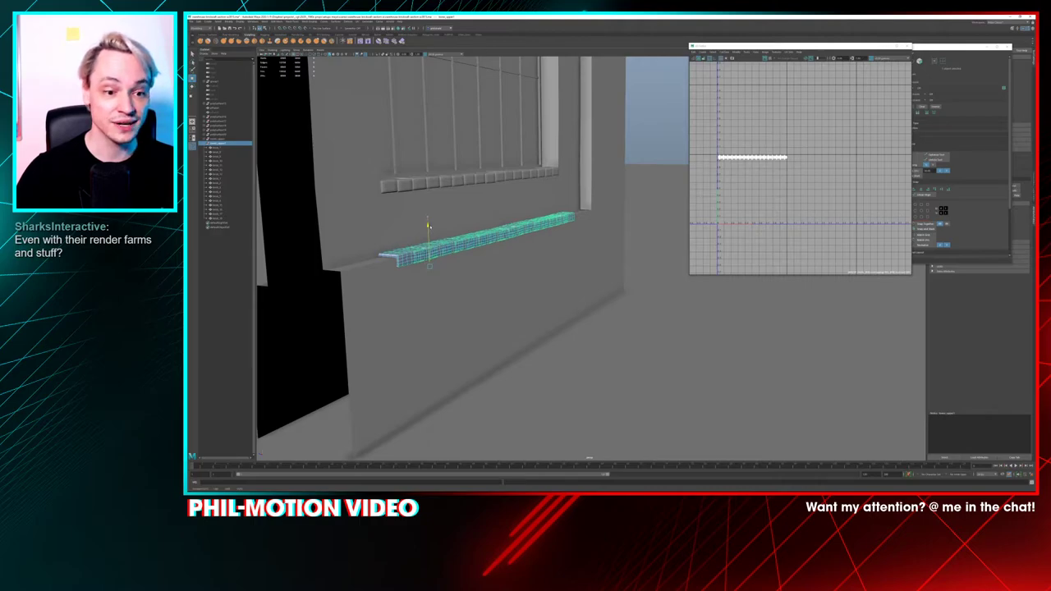
key(f)
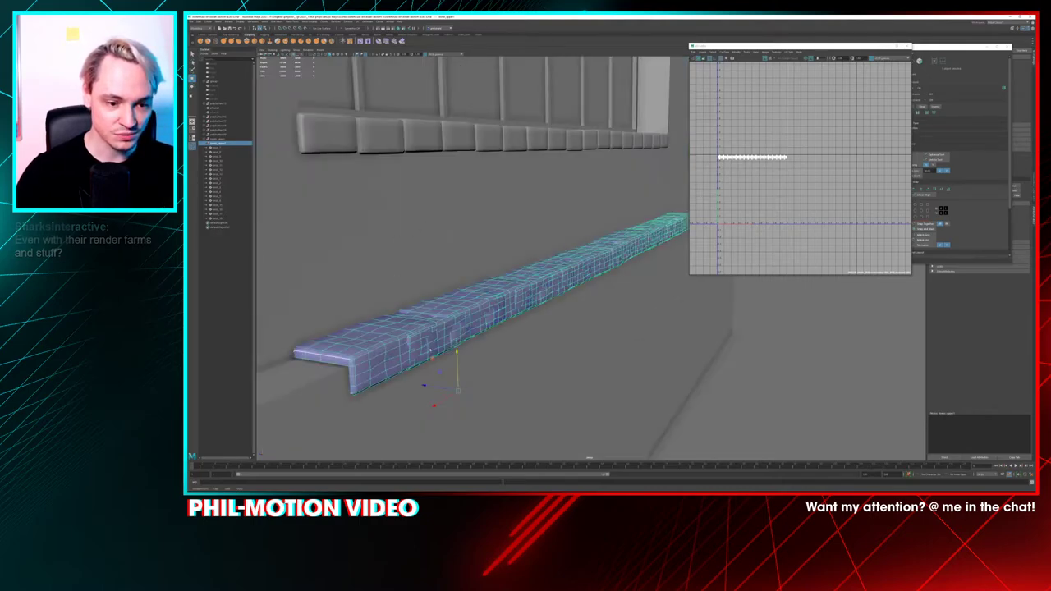
Lower the brick row's group onto the ledge's edge and slide it lengthwise to the ledge's end beside the black post
drag(457, 353, 457, 360)
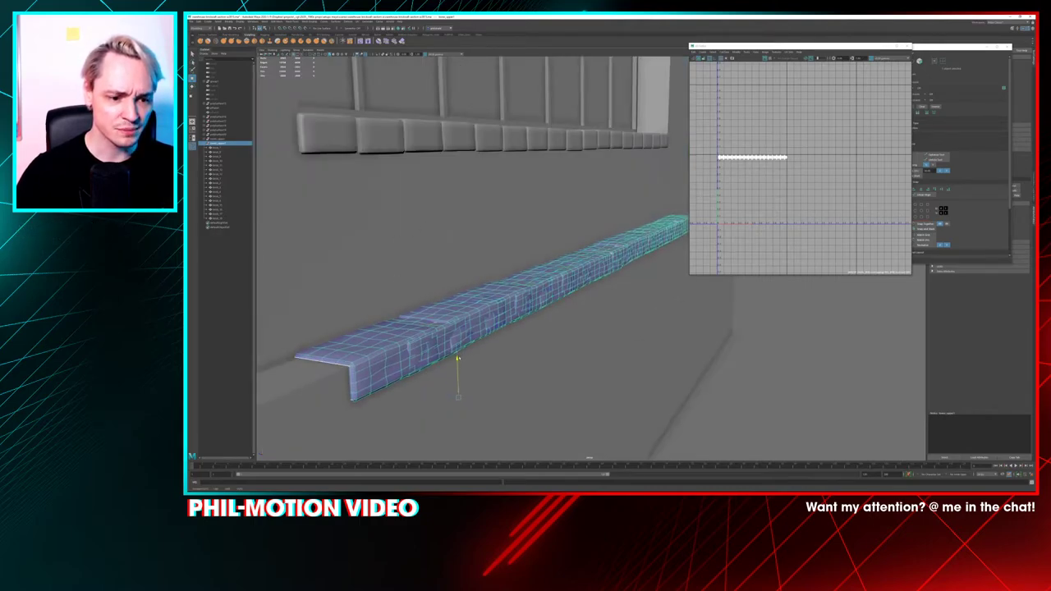
drag(441, 396, 441, 397)
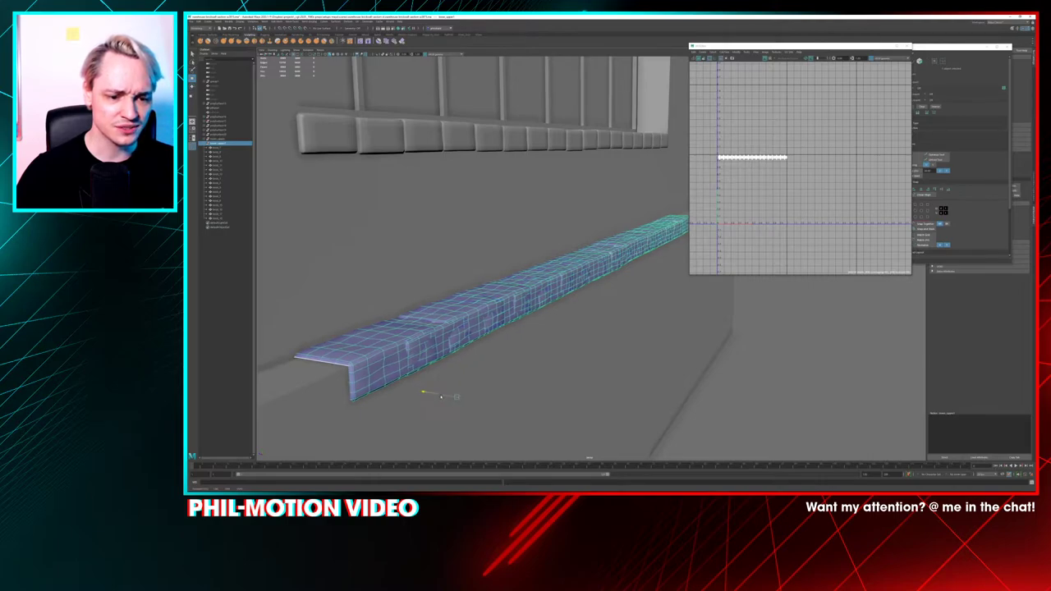
alt+drag(509, 337, 502, 288)
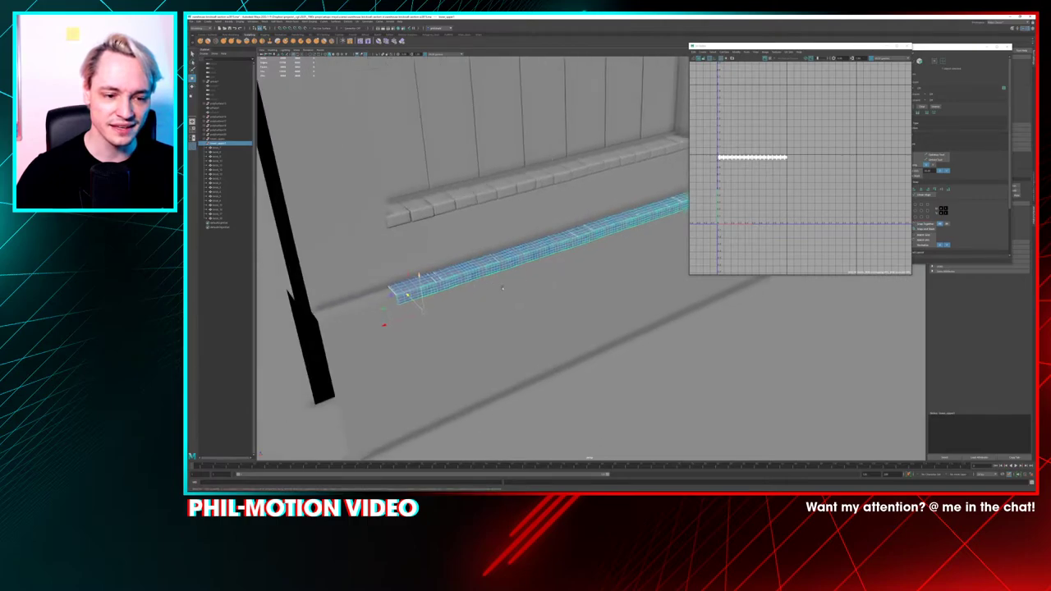
drag(408, 317, 330, 343)
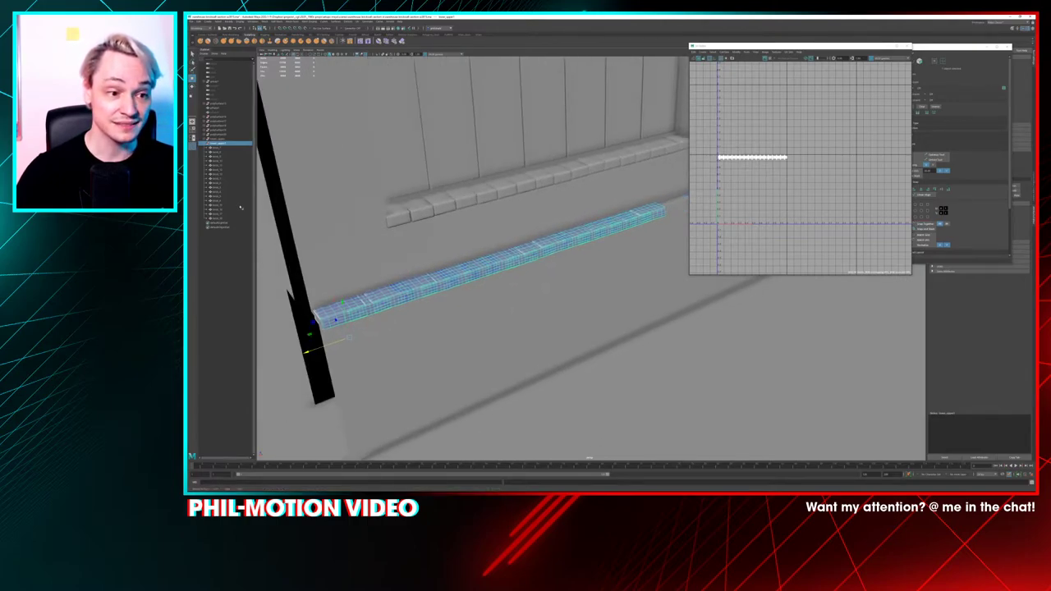
Select the end brick of the lower row and slide it along the ledge into the far corner
click(218, 149)
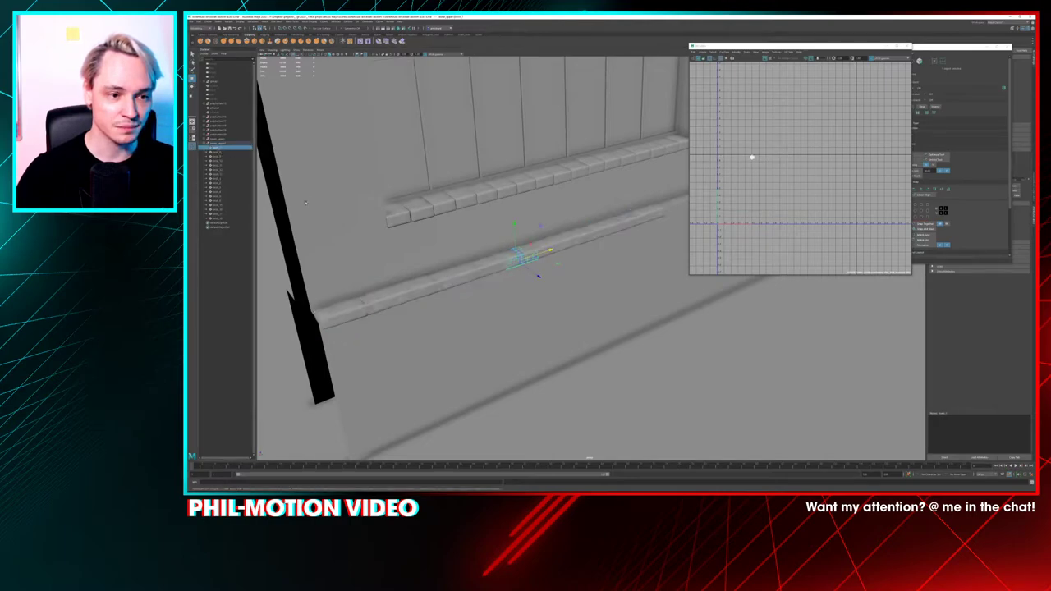
click(214, 218)
alt+middle_drag(632, 220, 487, 263)
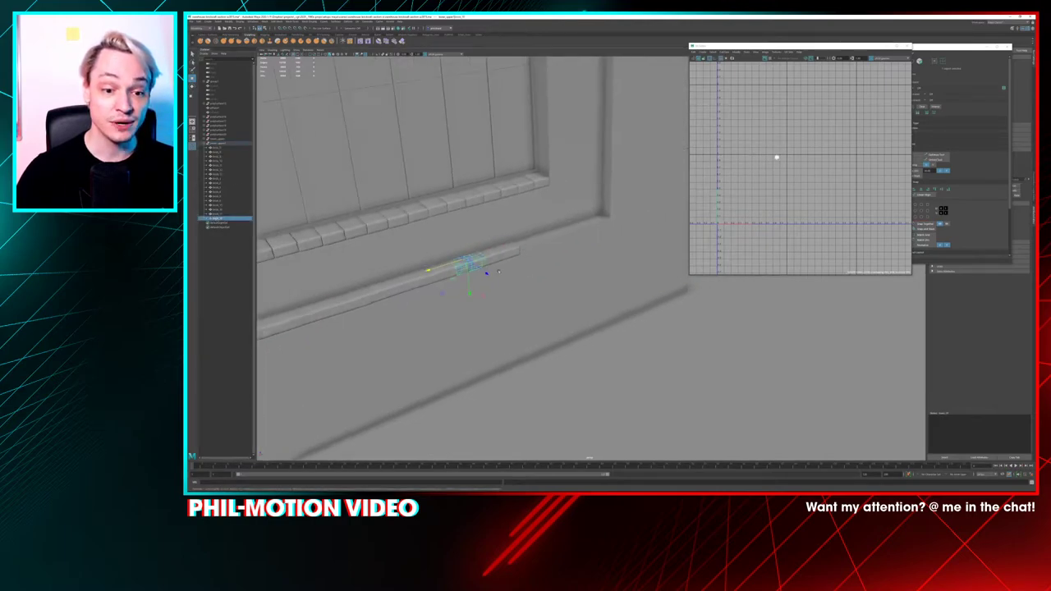
click(506, 254)
drag(529, 250, 619, 231)
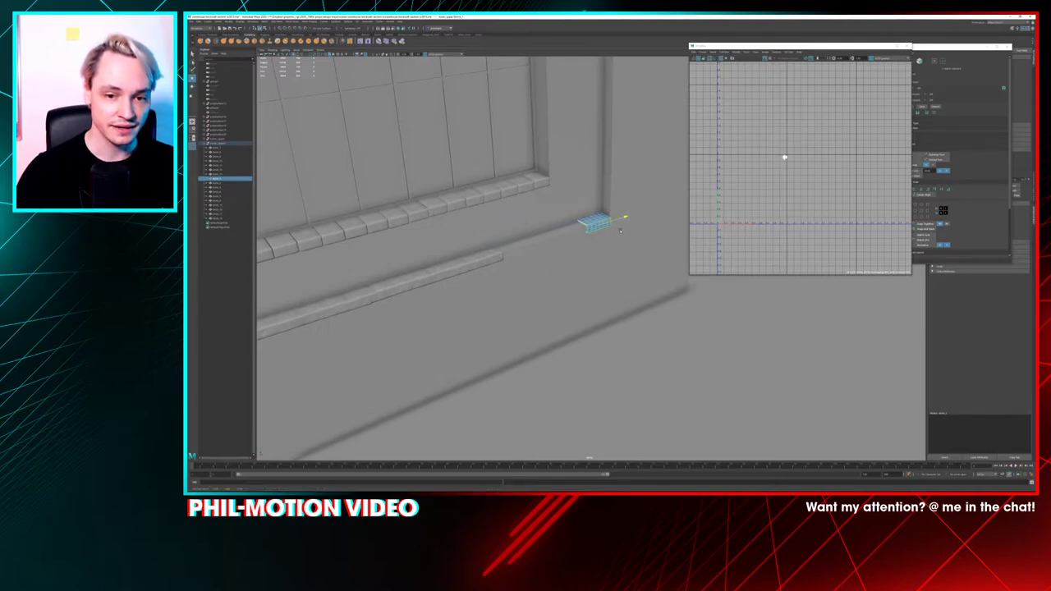
Move the second brick along the ledge against the corner brick and nudge it slightly outward from the wall
click(495, 258)
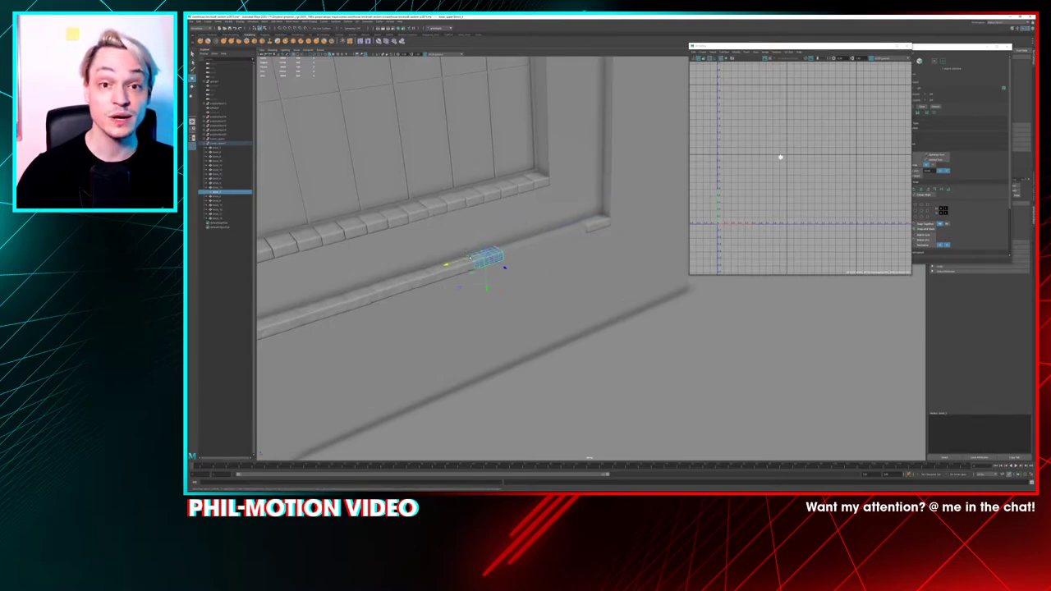
drag(504, 267, 637, 184)
key(f)
scroll(528, 259, down, 4)
alt+drag(505, 274, 481, 278)
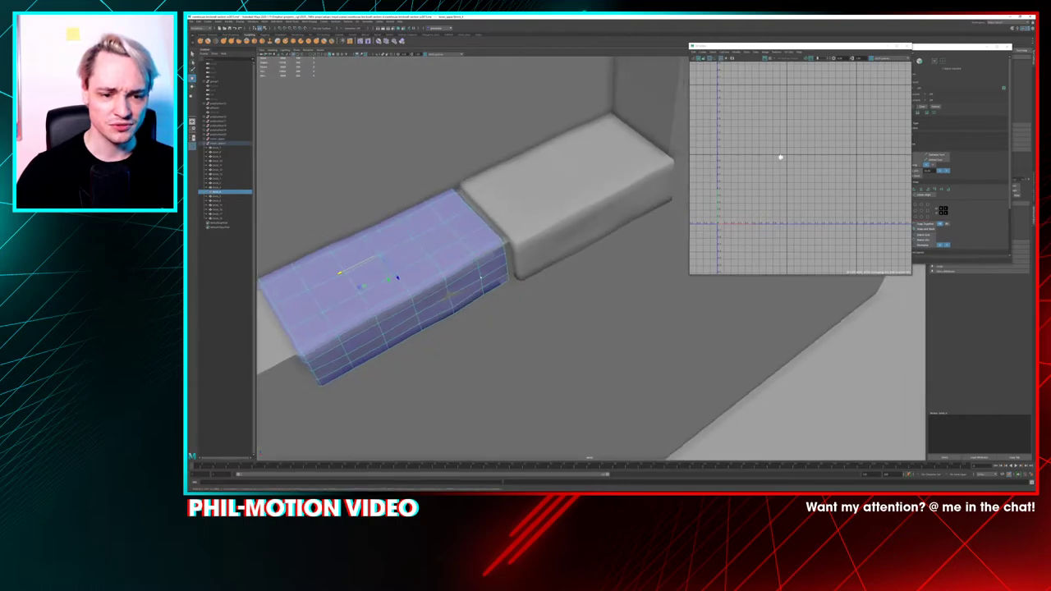
mouse_move(397, 277)
mouse_down()
mouse_move(370, 263)
mouse_move(403, 277)
mouse_up()
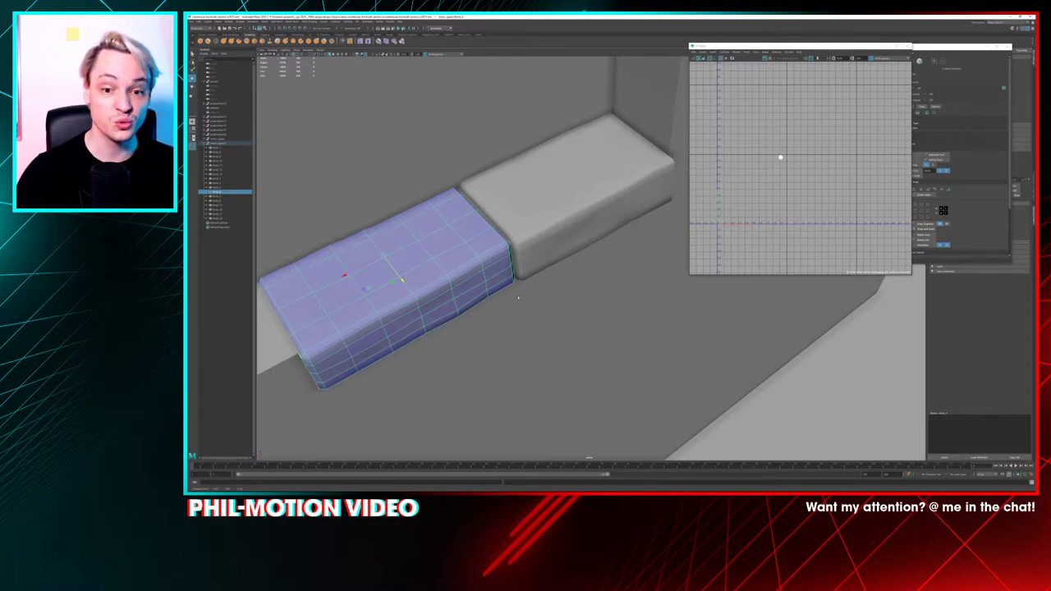
Slide the third brick out of the remaining row and butt it against the second brick on the ledge
scroll(518, 297, down, 2)
alt+drag(525, 299, 546, 307)
scroll(517, 285, down, 3)
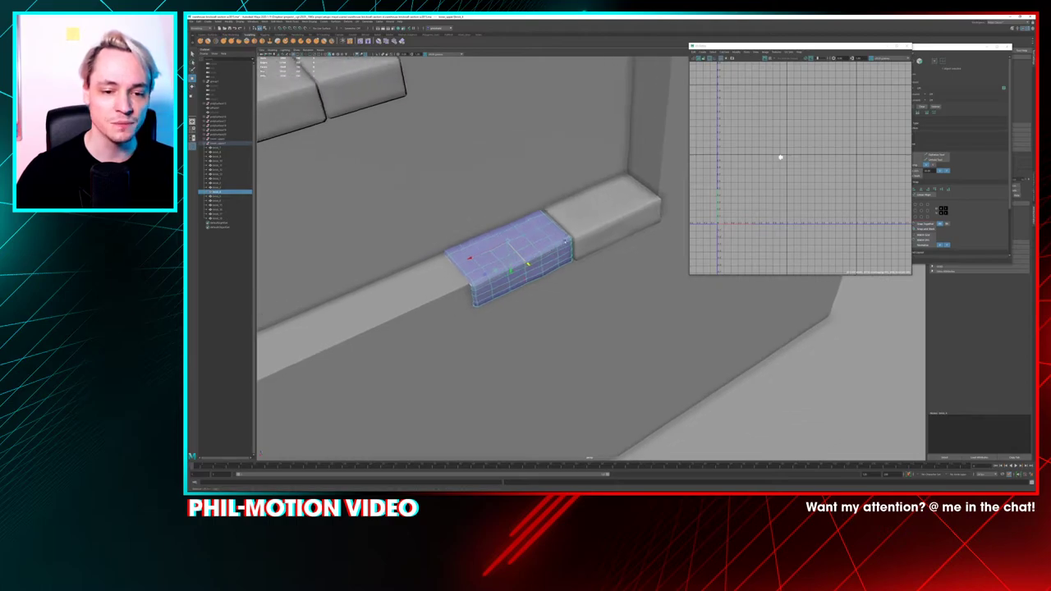
alt+middle_drag(541, 305, 651, 242)
scroll(609, 267, down, 3)
click(311, 345)
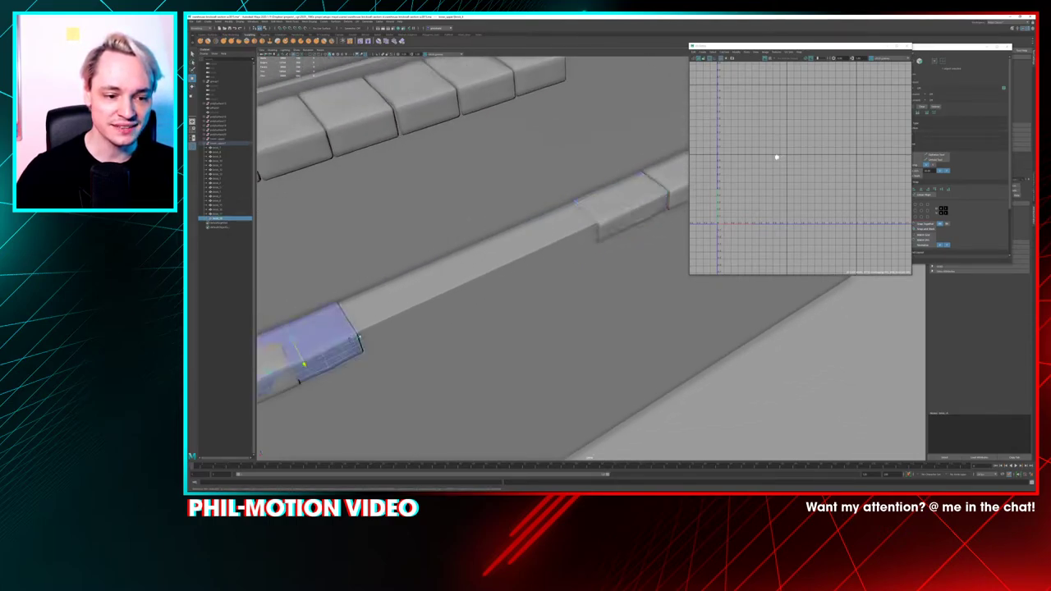
drag(278, 347, 465, 262)
key(shift+d)
shift+click(482, 249)
click(488, 279)
click(443, 250)
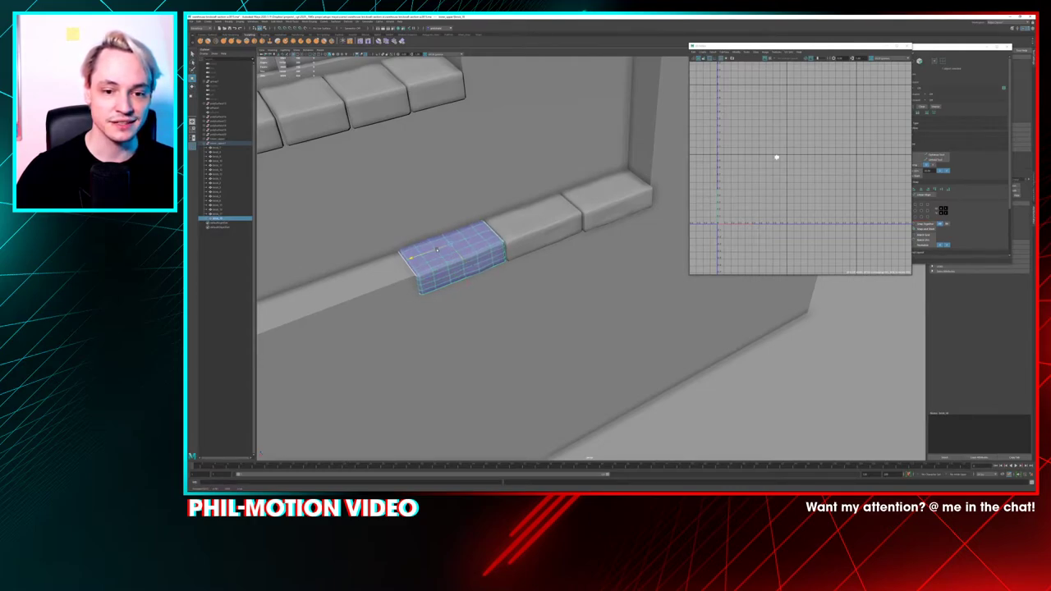
Slide the fourth brick along the ledge until it meets the third brick
click(607, 210)
alt+drag(607, 211, 500, 277)
alt+middle_drag(500, 277, 661, 265)
click(377, 260)
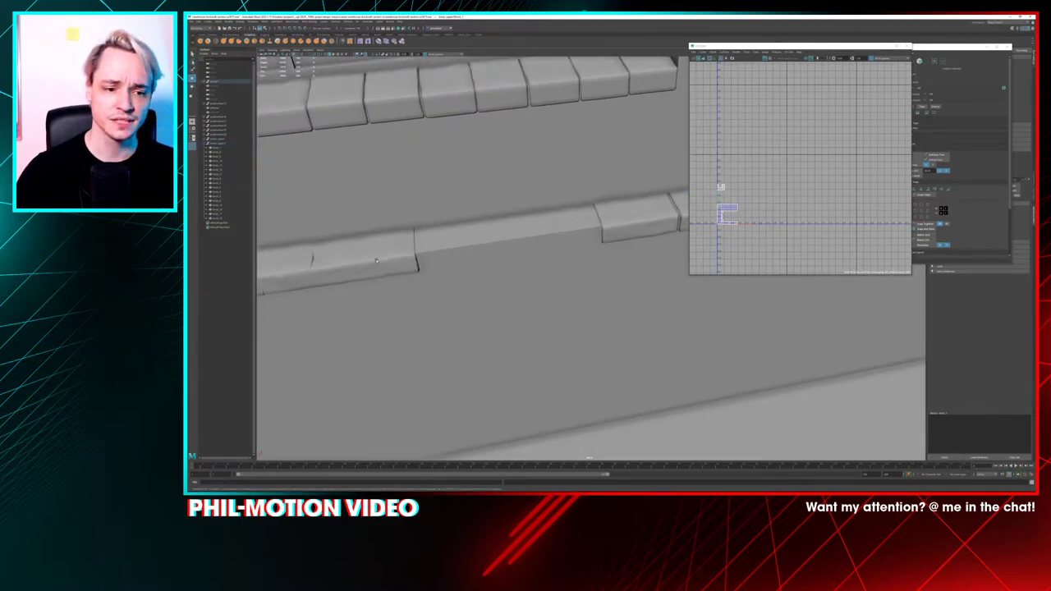
click(394, 261)
drag(403, 259, 583, 252)
key(f)
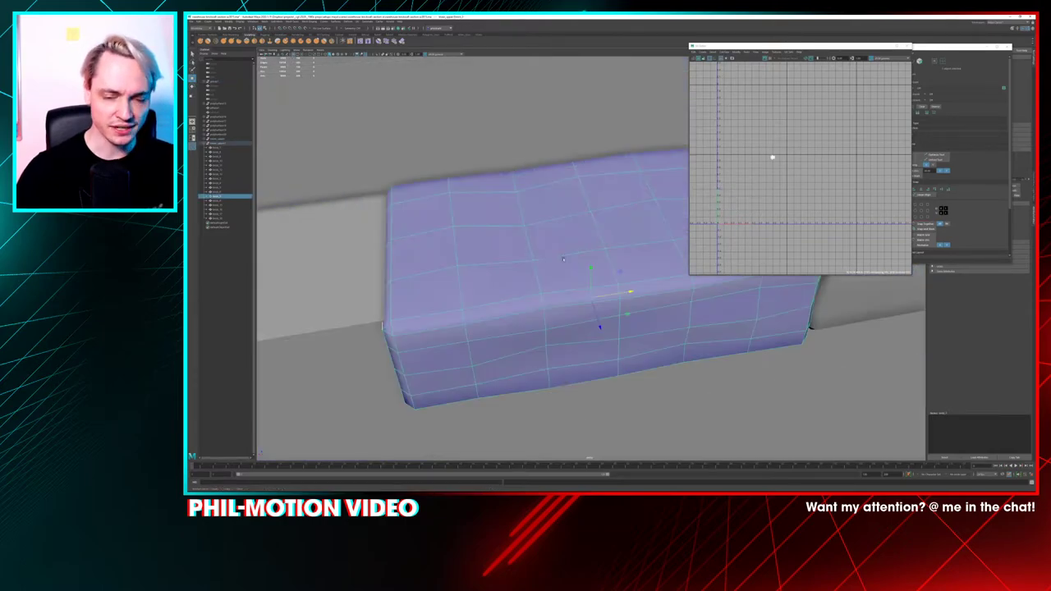
Select the next brick at the end of the remaining row and slide it against the fourth placed brick
scroll(600, 325, down, 5)
alt+drag(600, 302, 484, 220)
alt+middle_drag(521, 228, 412, 260)
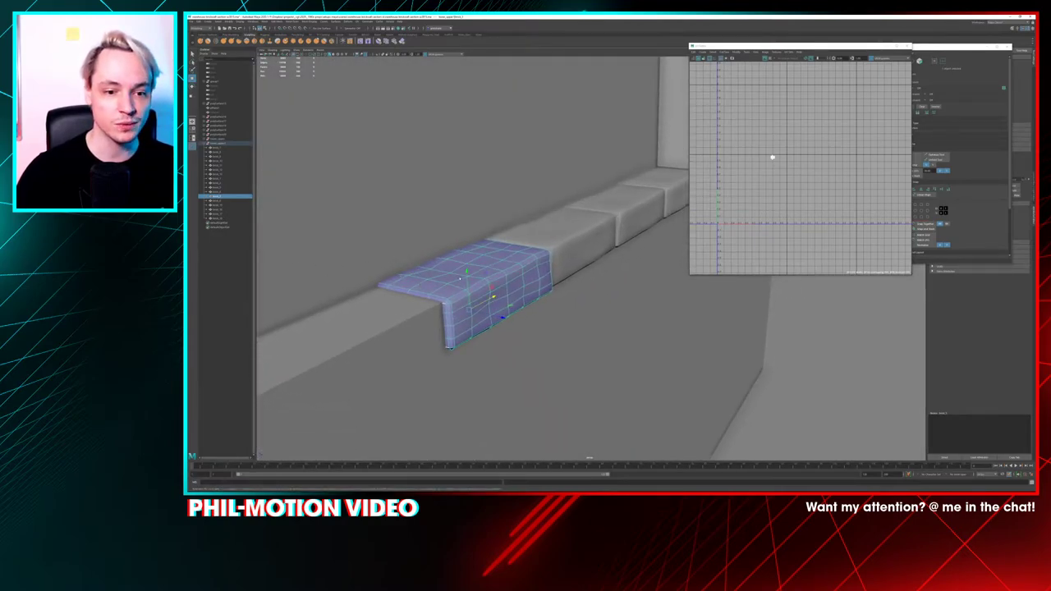
mouse_move(494, 298)
alt+mouse_down()
mouse_move(485, 305)
mouse_move(488, 289)
alt+mouse_up()
scroll(568, 322, down, 5)
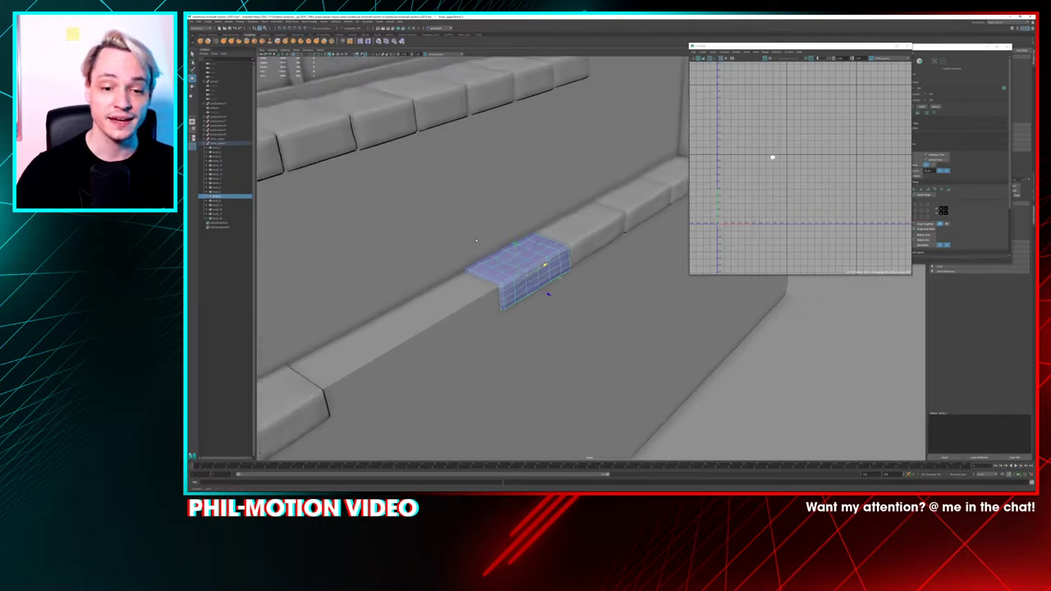
click(370, 361)
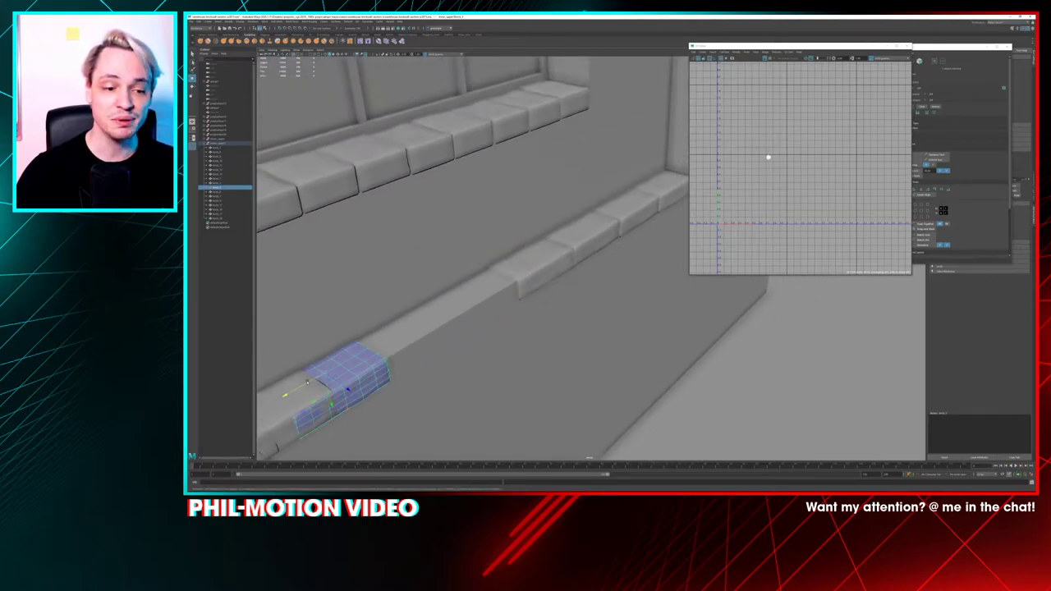
drag(306, 382, 468, 317)
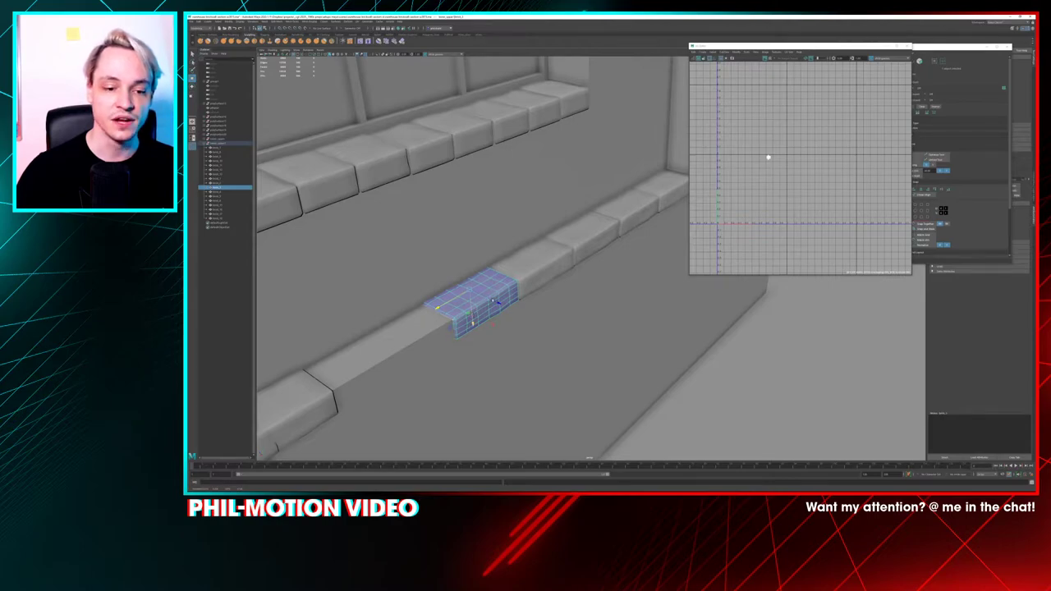
Slide the sixth brick along the ledge up to the fifth, keeping it seated over the edge
alt+drag(493, 302, 452, 312)
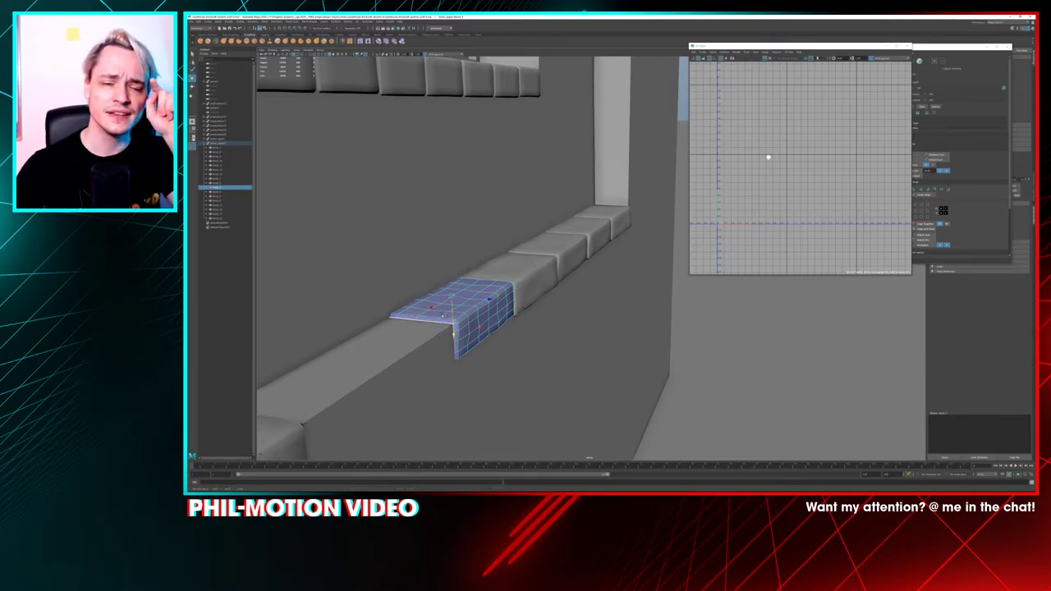
alt+drag(553, 358, 509, 345)
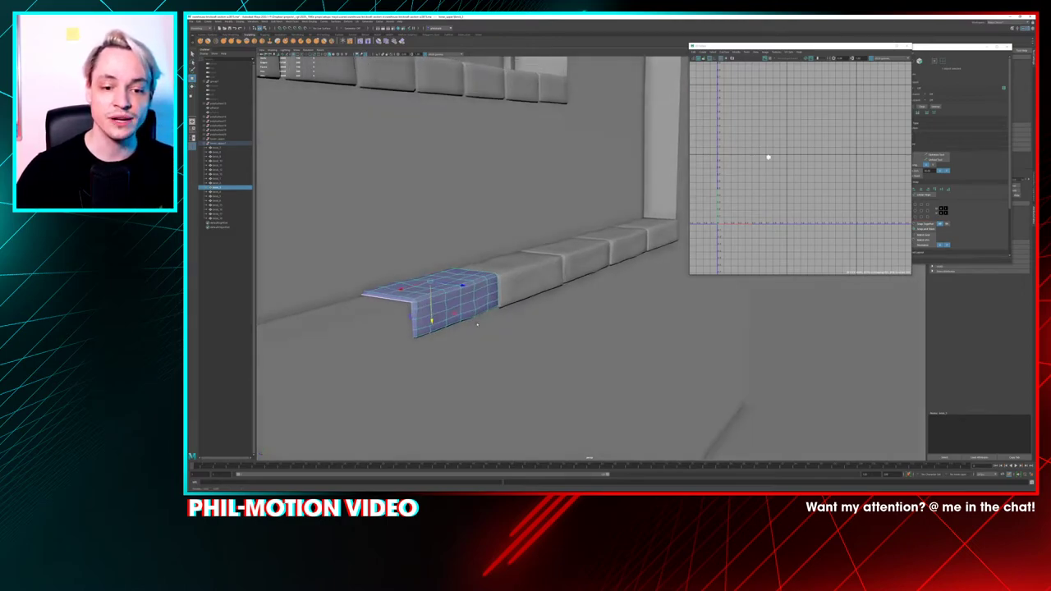
alt+right_drag(509, 345, 445, 280)
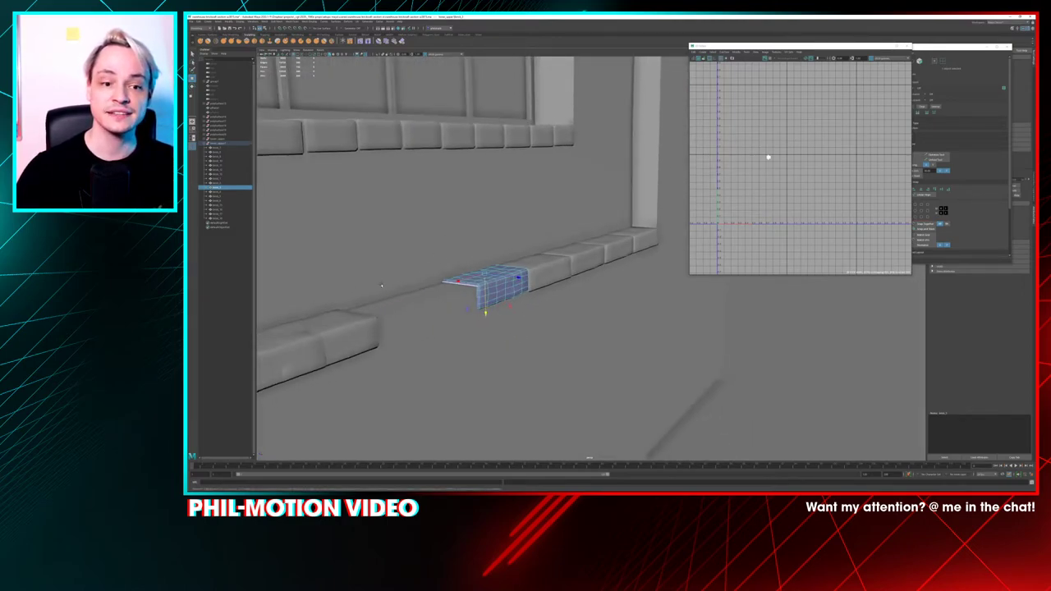
alt+drag(381, 285, 391, 313)
click(379, 343)
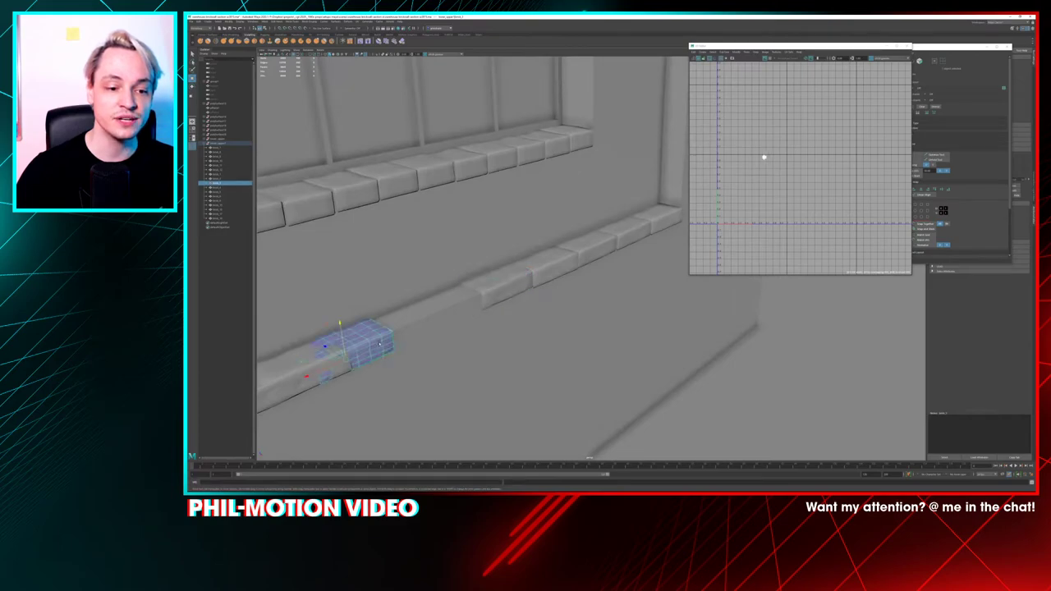
drag(322, 375, 419, 343)
key(f)
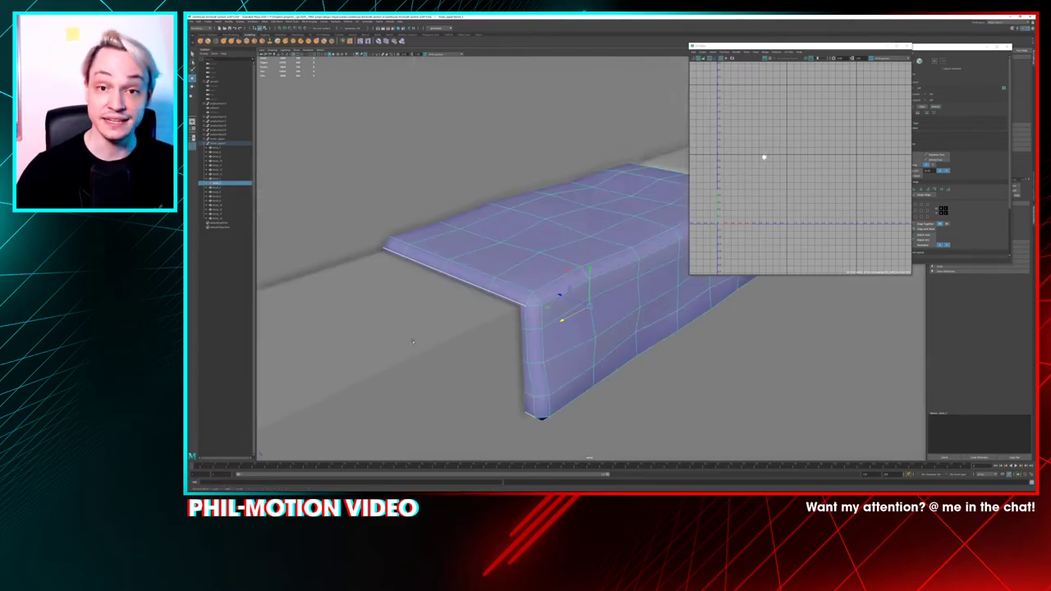
Move the seventh brick along the ledge to close up against the sixth brick
scroll(484, 302, down, 3)
alt+drag(483, 302, 445, 274)
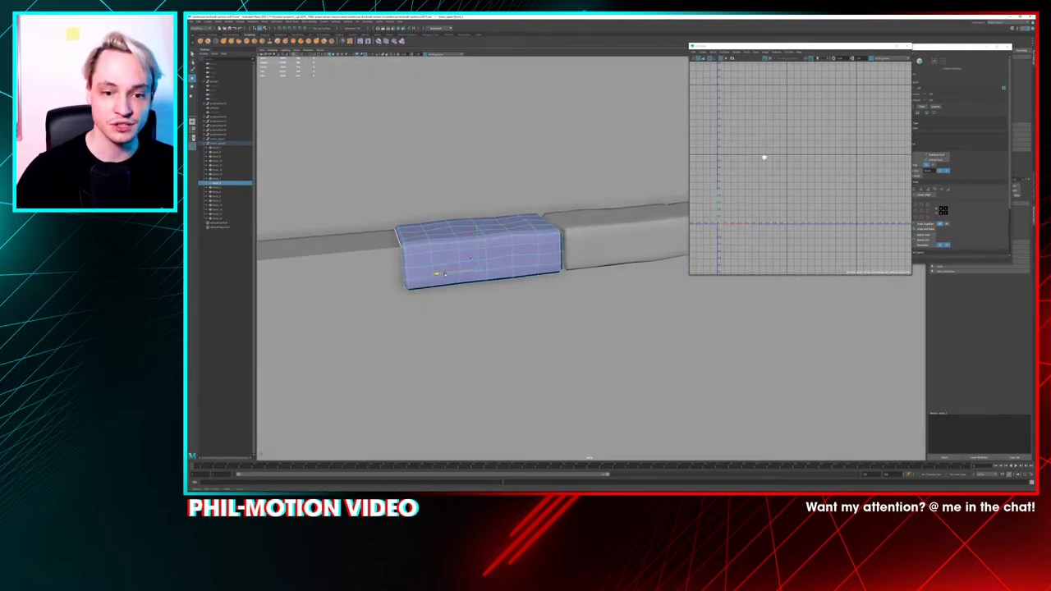
scroll(452, 289, down, 4)
alt+drag(410, 232, 424, 246)
click(357, 295)
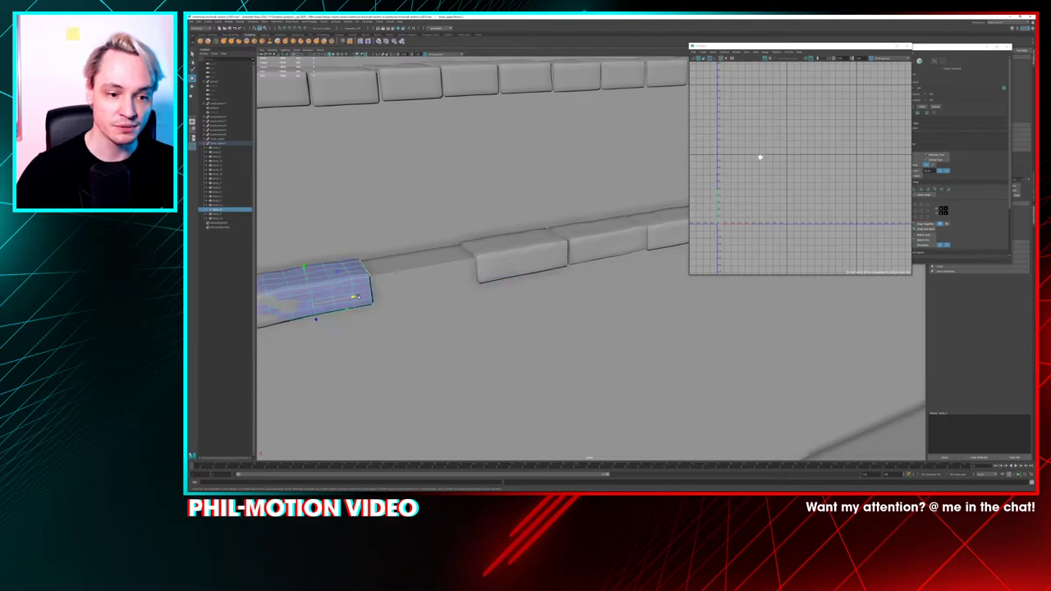
drag(349, 297, 362, 326)
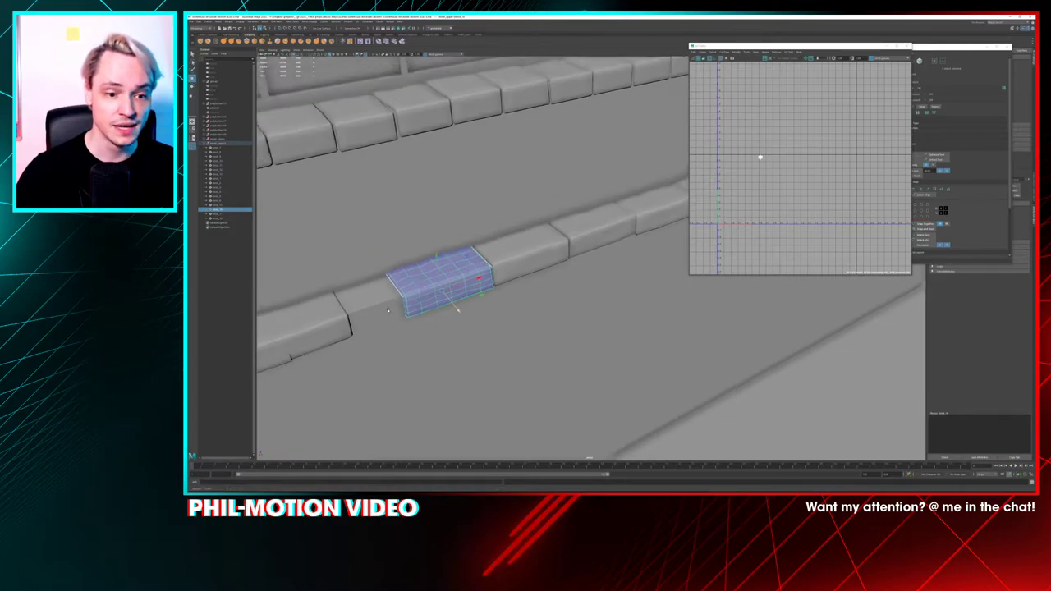
Slide the eighth brick along the ledge to sit against the seventh brick
click(344, 326)
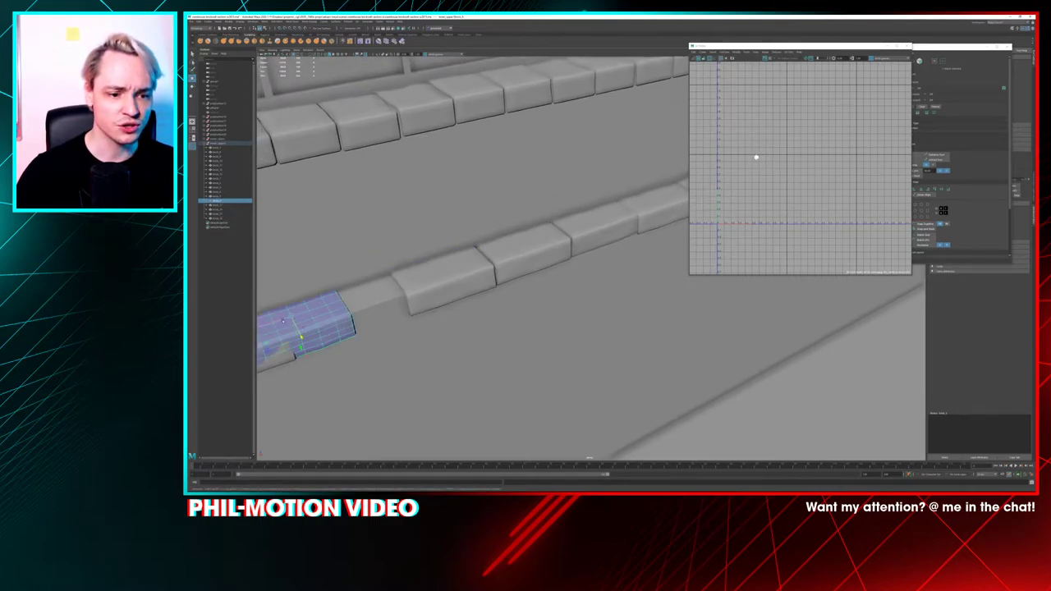
drag(283, 320, 420, 283)
click(420, 282)
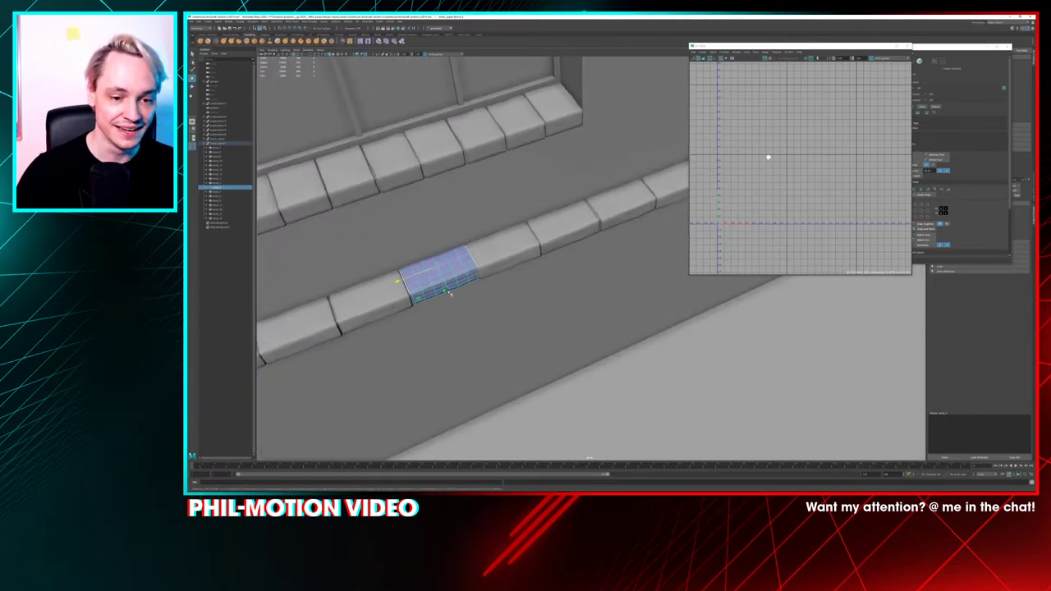
Select the next overlapping brick in the remaining row and shift it slightly along the ledge against its already placed neighbour
key(F10)
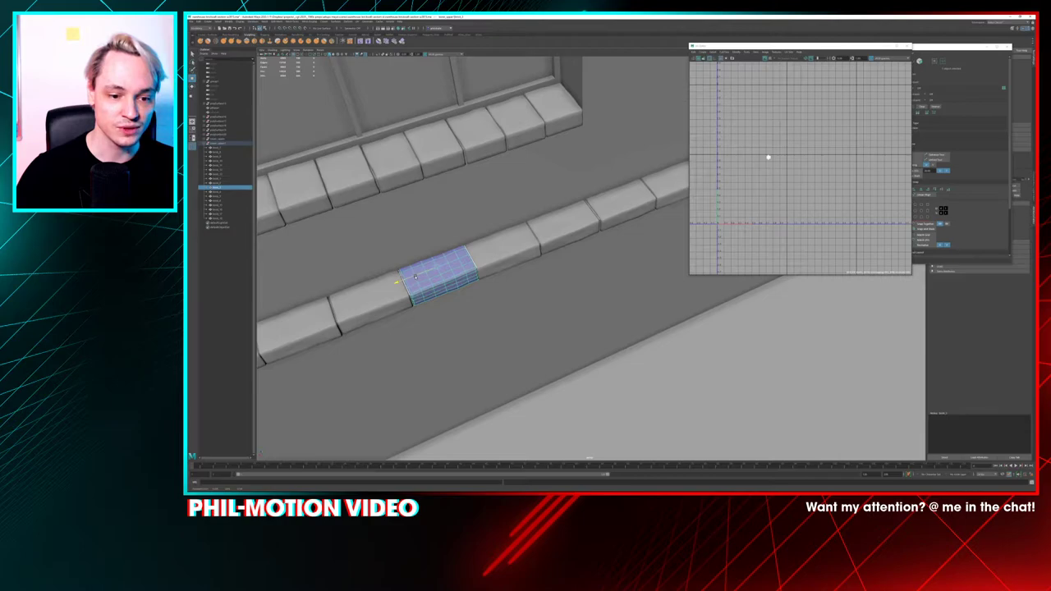
scroll(469, 314, down, 3)
alt+middle_drag(470, 313, 644, 252)
click(458, 305)
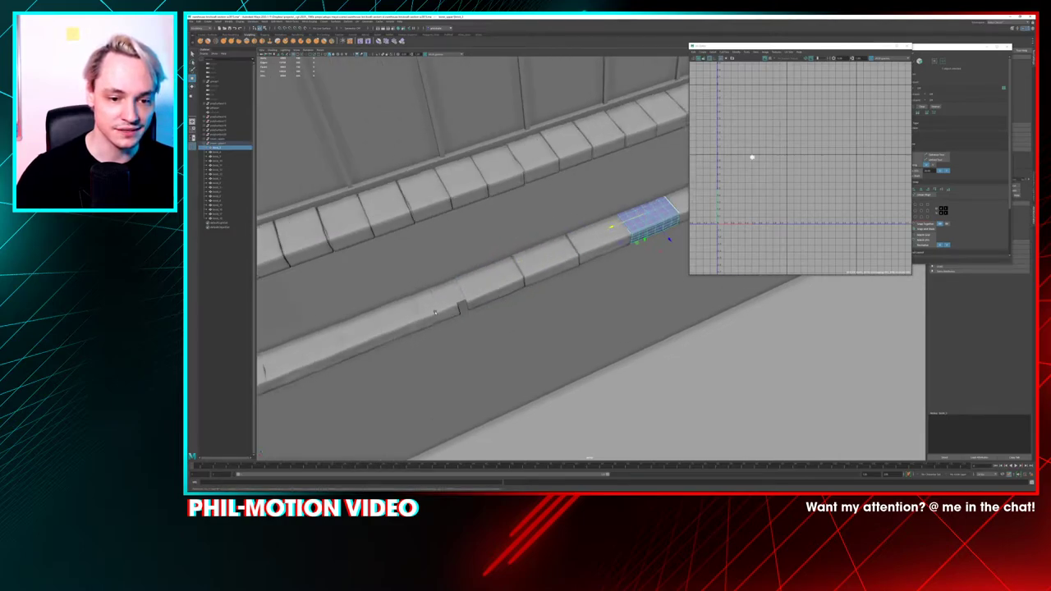
drag(464, 299, 472, 298)
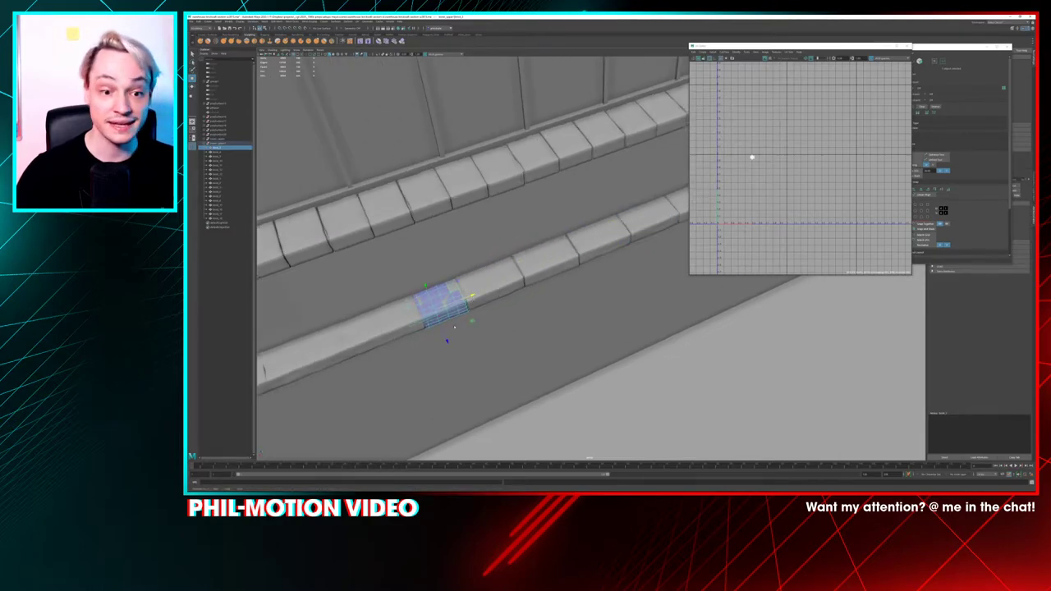
key(f)
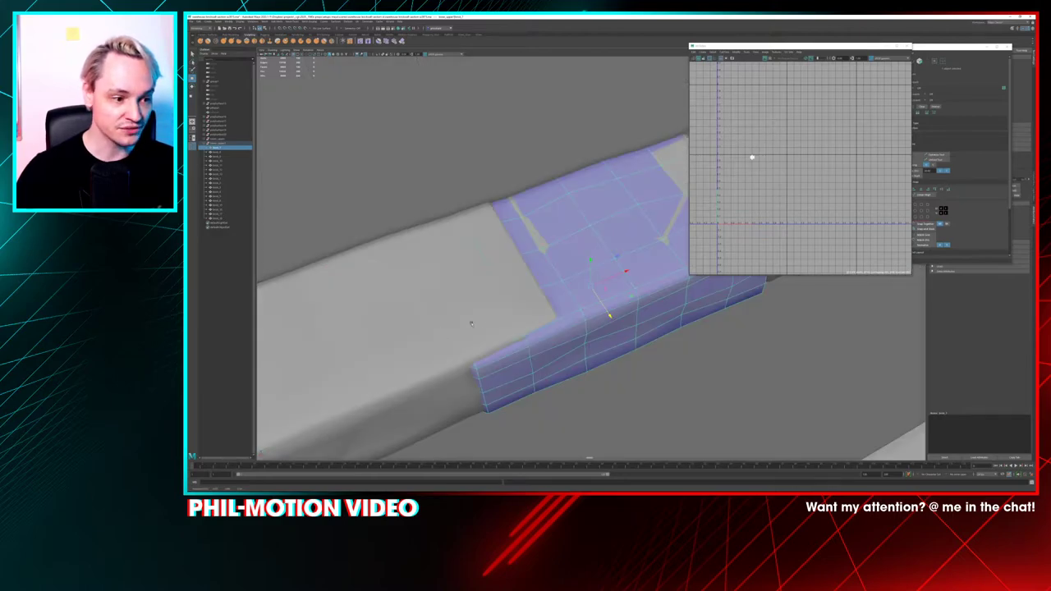
scroll(469, 312, down, 3)
mouse_move(469, 303)
alt+mouse_down()
mouse_move(481, 299)
mouse_move(466, 306)
alt+mouse_up()
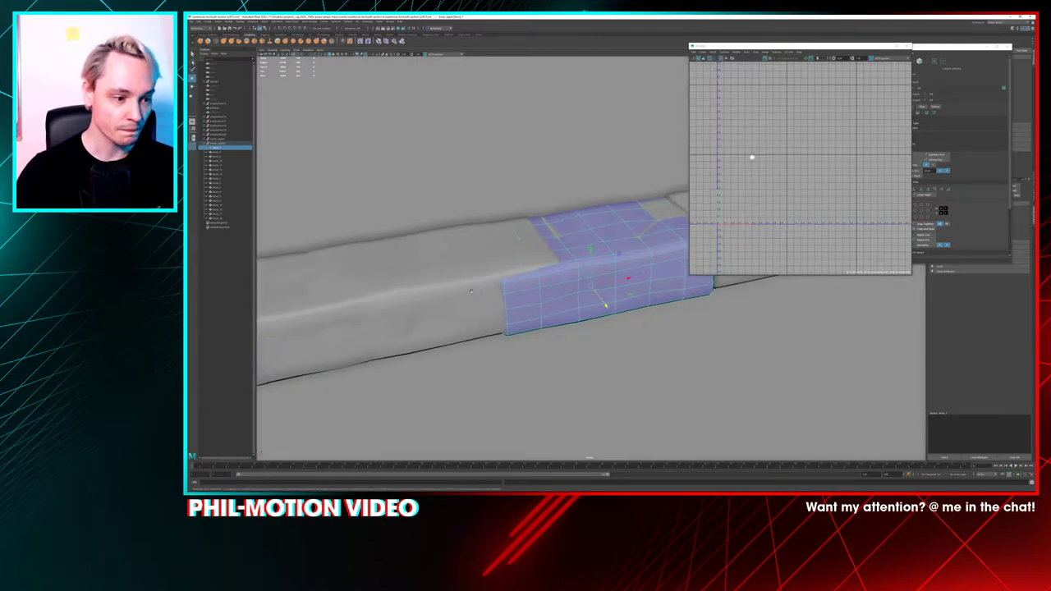
alt+middle_drag(470, 291, 413, 293)
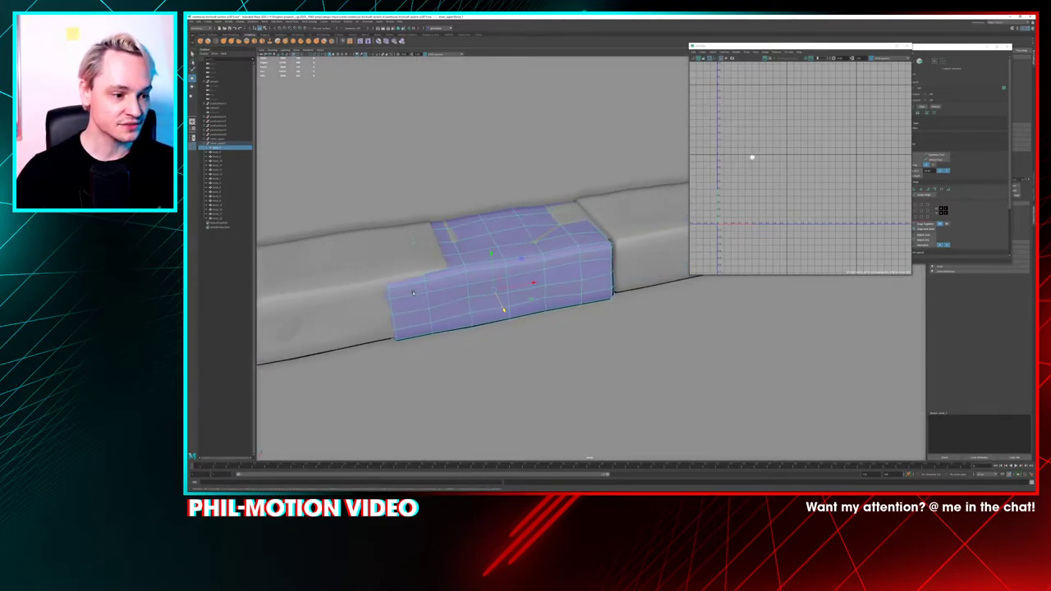
Select all the unplaced, overlapping bricks from the last spaced brick to the ledge's outer end and group them
scroll(449, 304, down, 3)
alt+drag(449, 303, 527, 251)
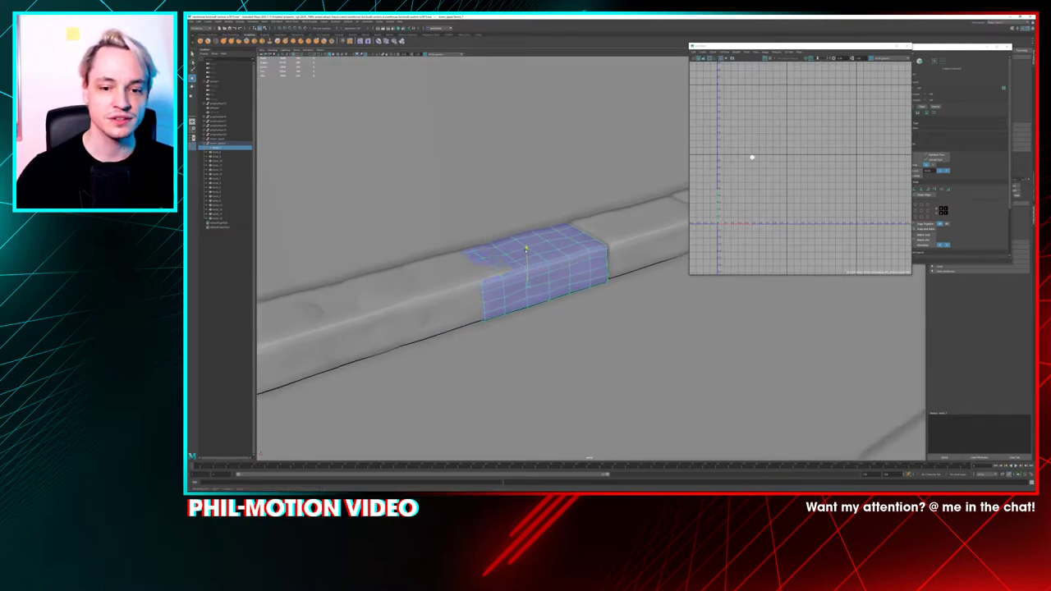
scroll(536, 300, down, 2)
alt+drag(536, 300, 492, 319)
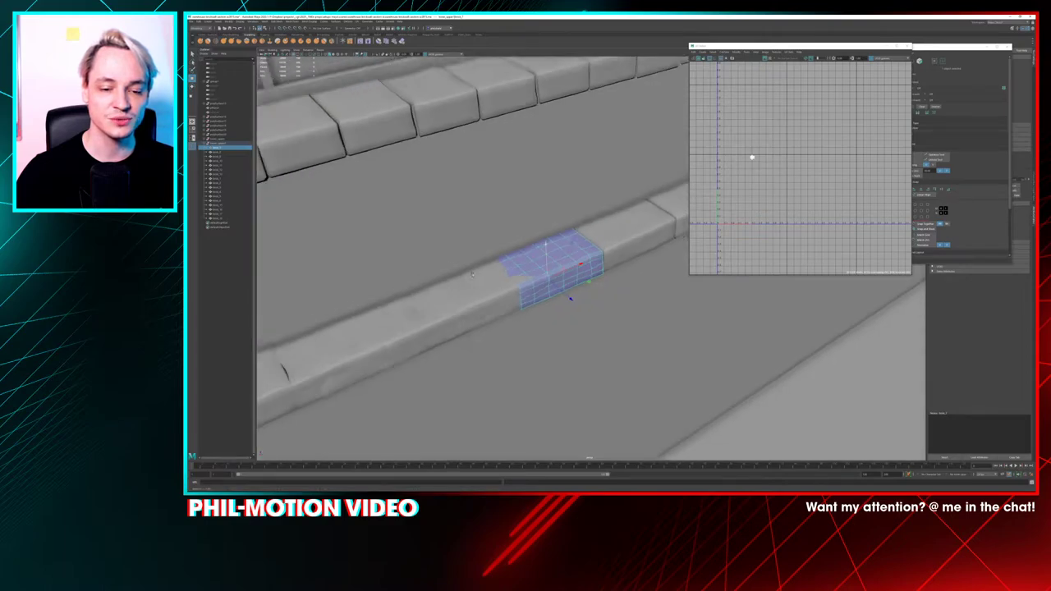
scroll(492, 320, down, 2)
alt+middle_drag(491, 320, 558, 269)
alt+drag(558, 269, 565, 239)
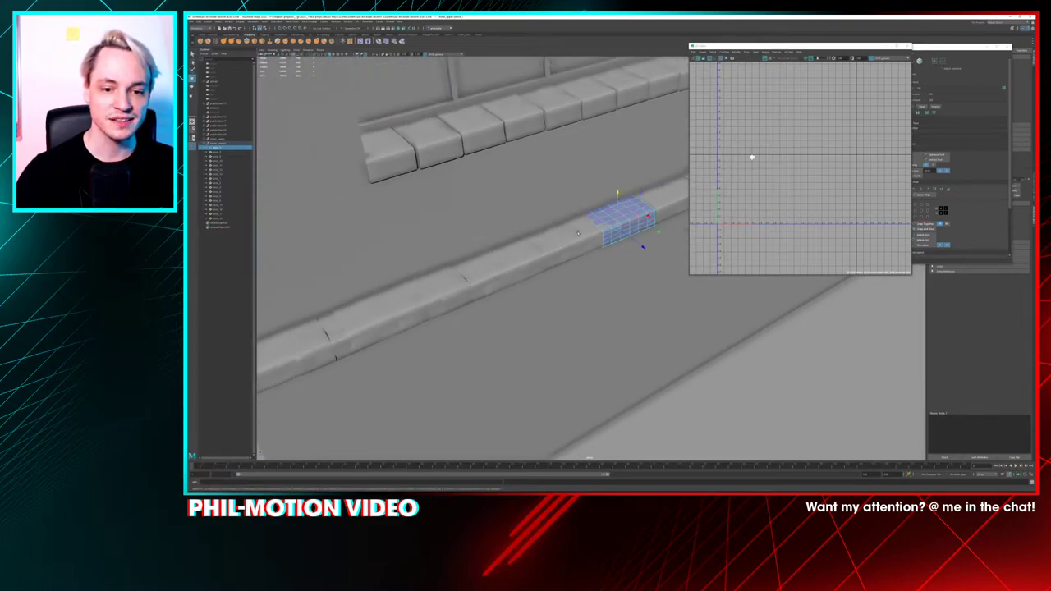
click(562, 244)
click(588, 231)
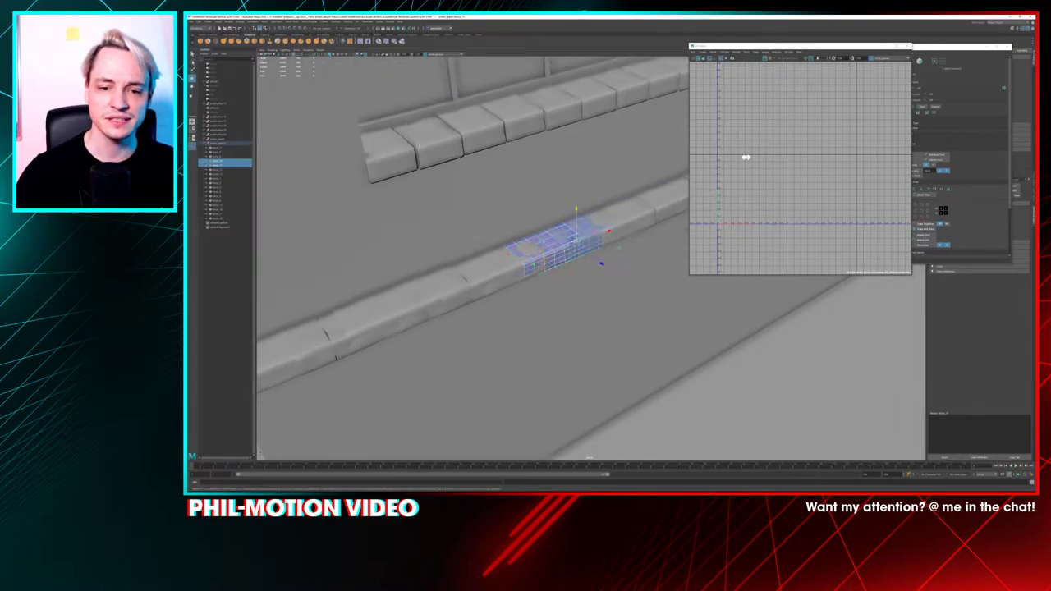
shift+click(500, 275)
shift+click(491, 261)
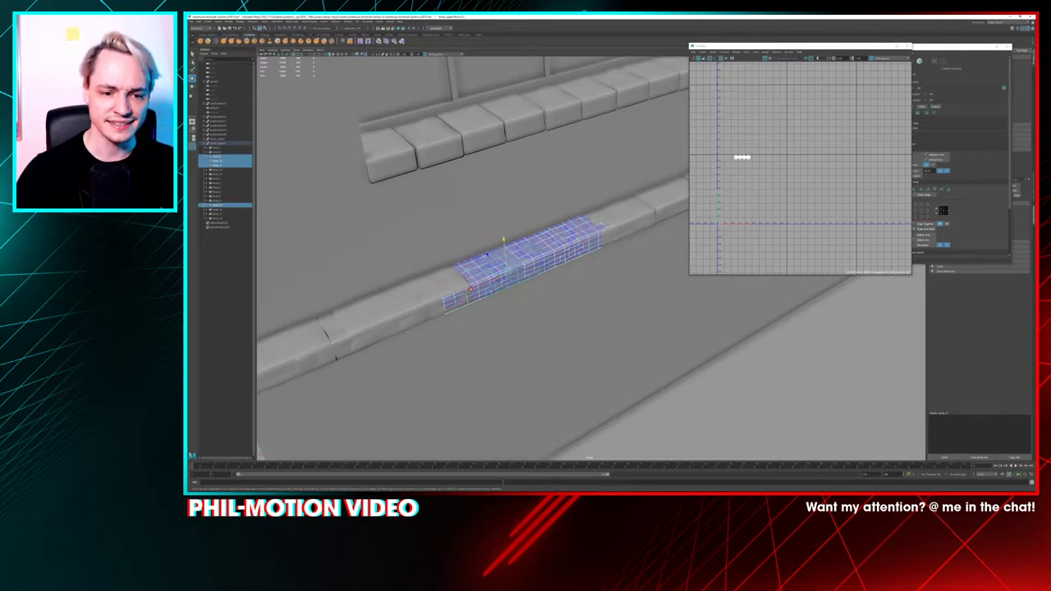
shift+click(430, 305)
shift+click(394, 324)
shift+click(315, 355)
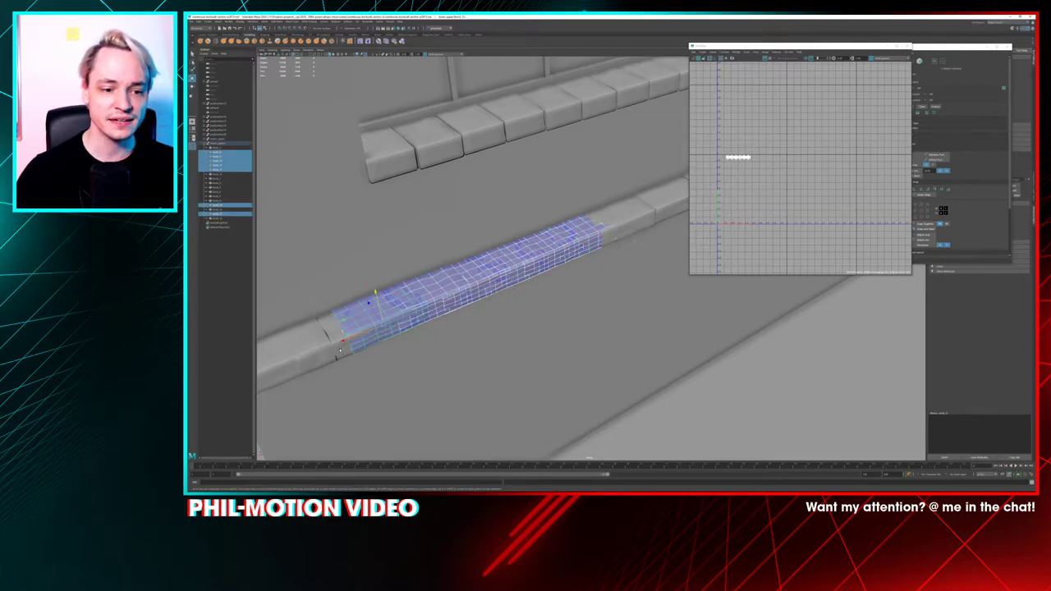
alt+drag(312, 345, 419, 346)
drag(439, 310, 421, 316)
key(ctrl+z)
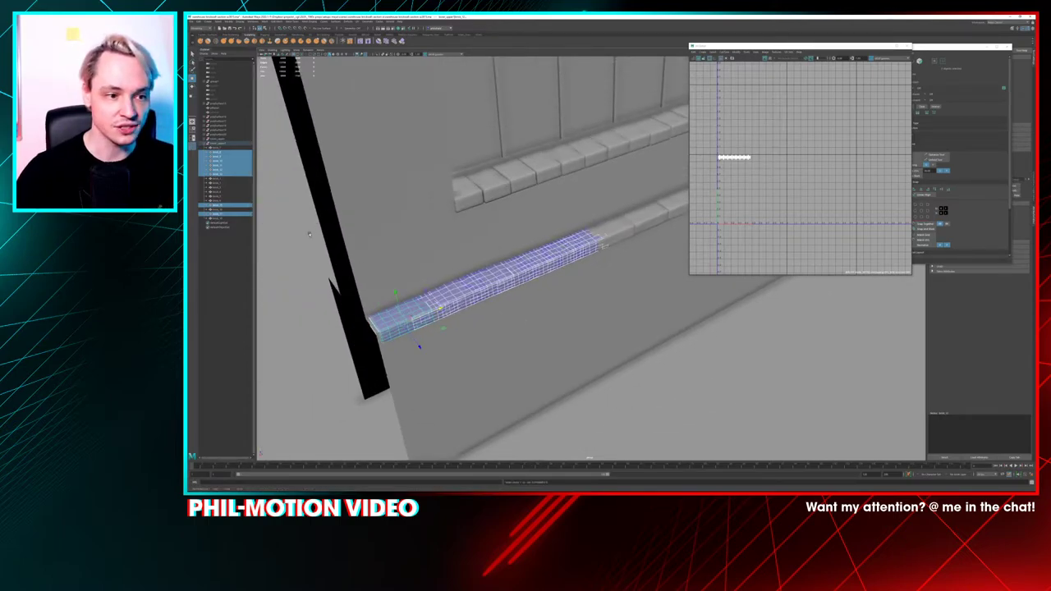
key(ctrl+g)
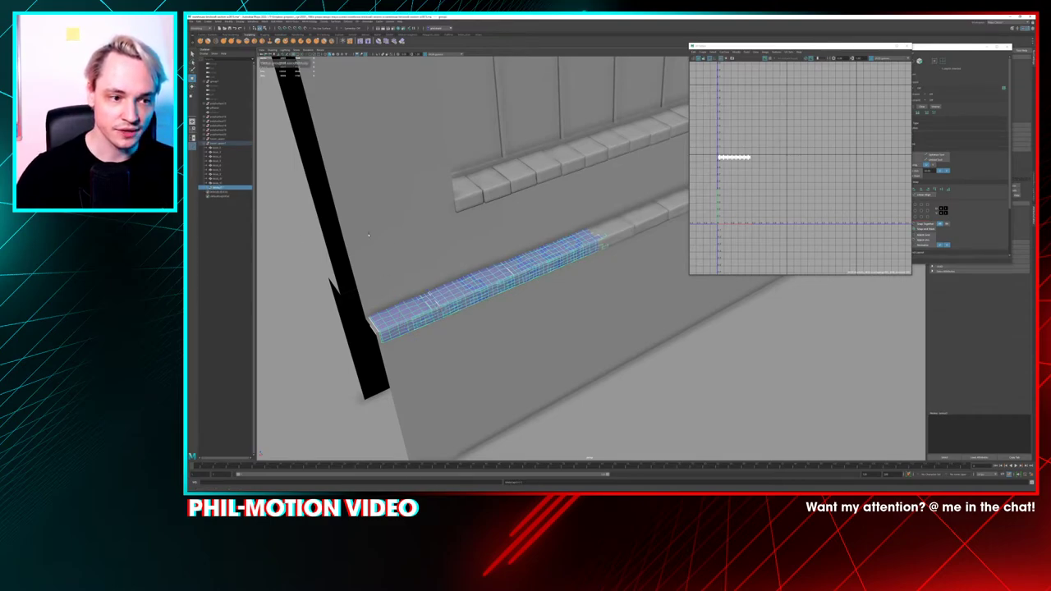
Move the brick group outward along the ledge beyond the wall corner, opening a gap beside the placed bricks
scroll(369, 236, down, 5)
alt+middle_drag(510, 397, 426, 352)
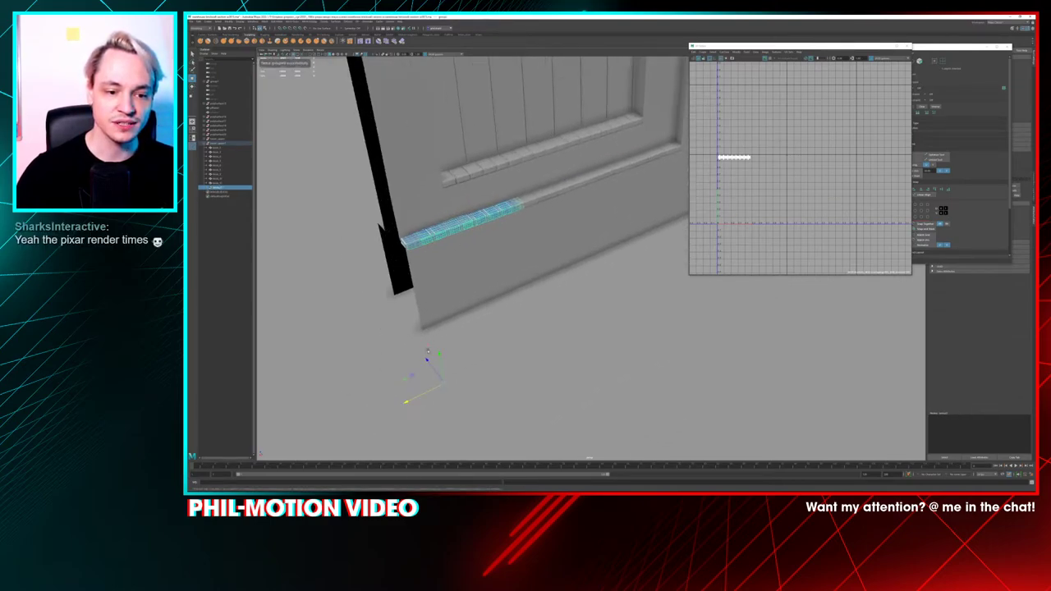
drag(410, 399, 377, 407)
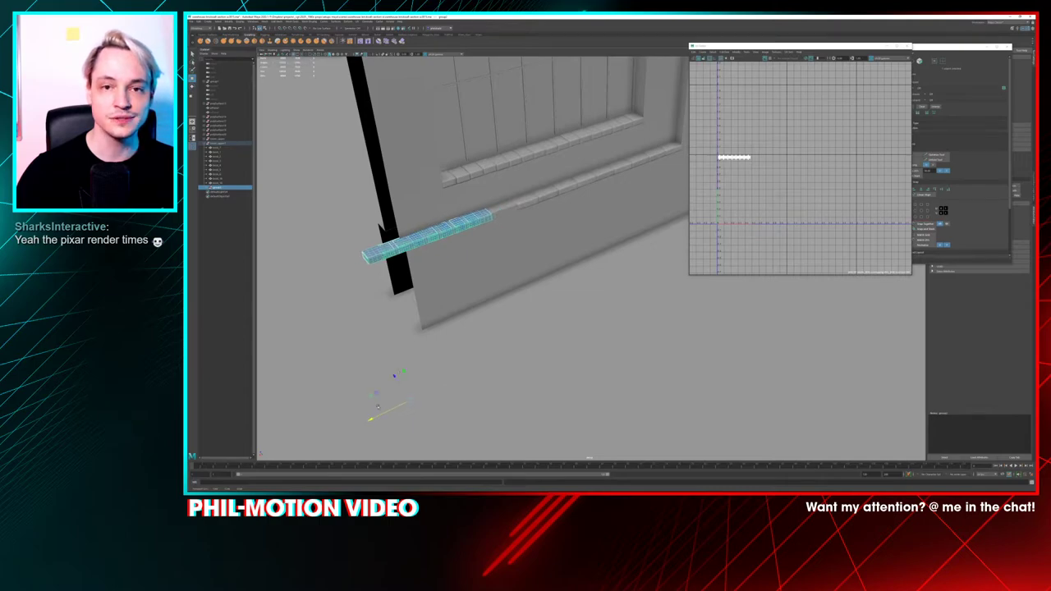
scroll(340, 235, up, 5)
alt+middle_drag(338, 176, 379, 219)
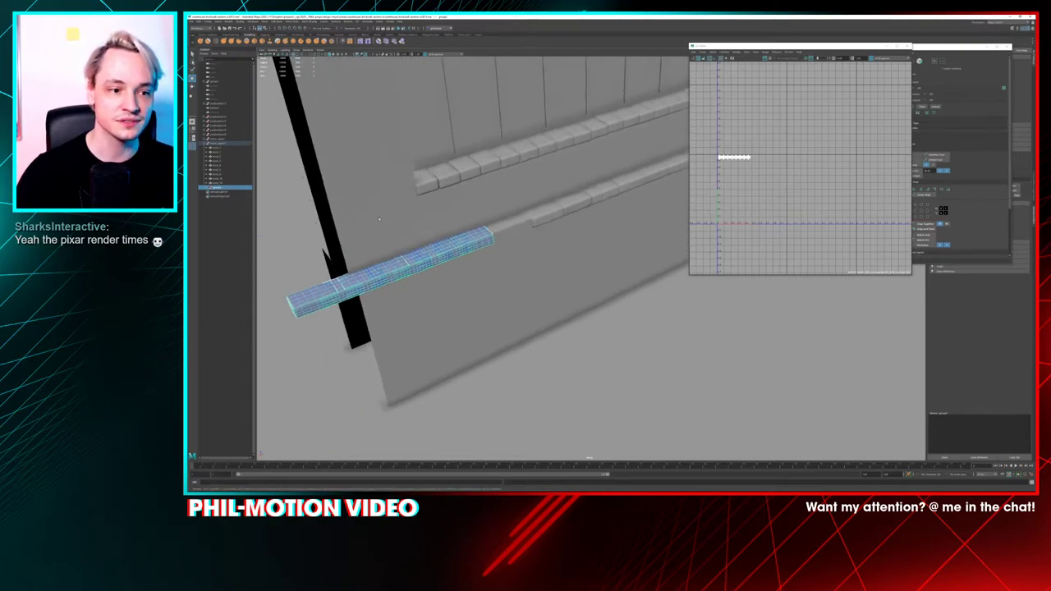
Expand the new group and slide its nearest brick back along the ledge to sit against the last placed brick
click(242, 217)
click(219, 188)
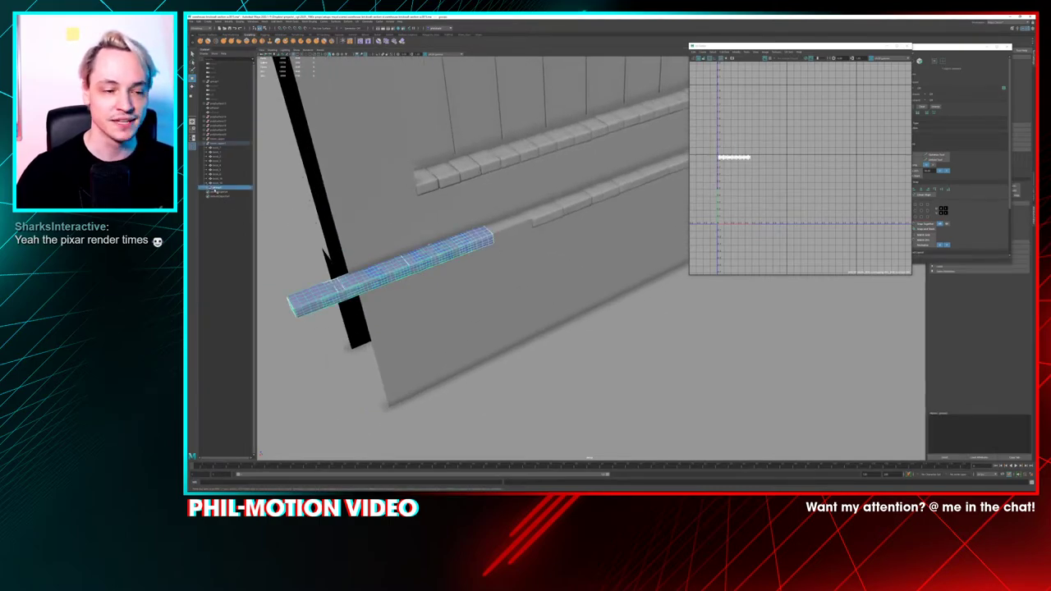
click(206, 189)
click(220, 192)
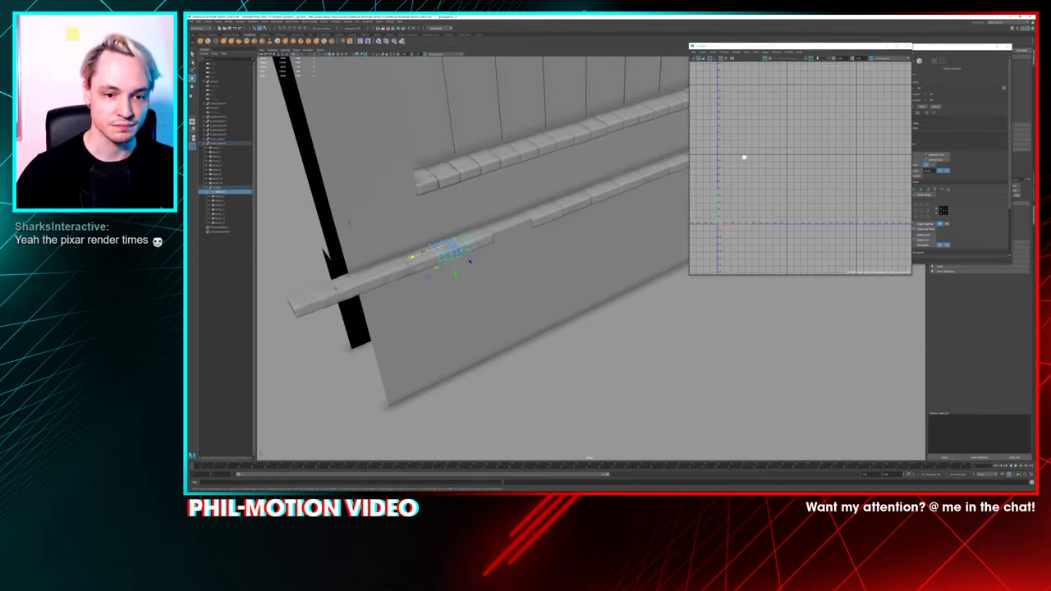
click(470, 244)
scroll(527, 247, up, 3)
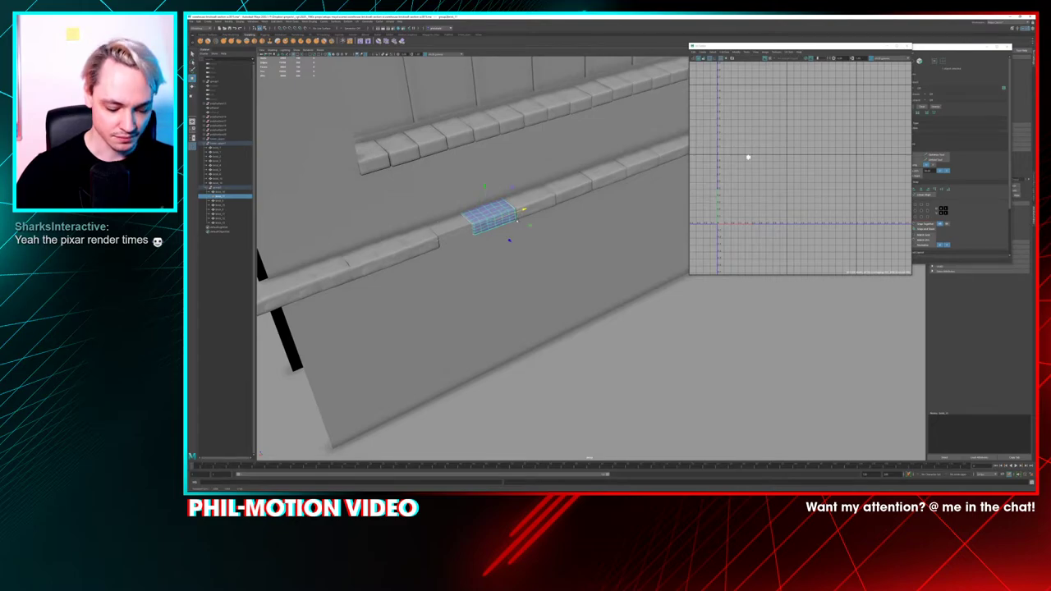
key(f)
alt+middle_drag(635, 252, 454, 238)
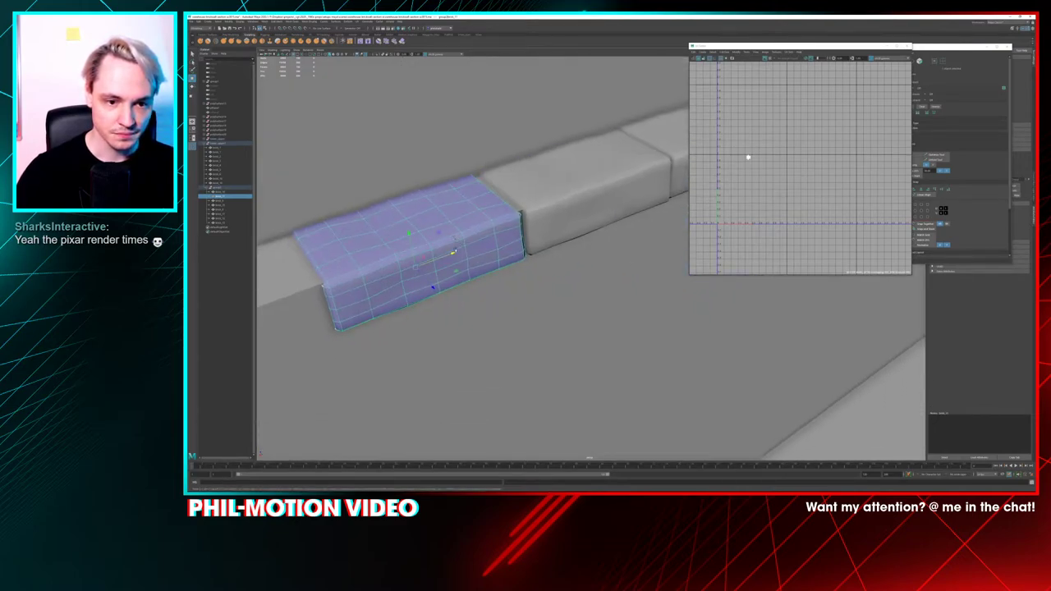
drag(453, 252, 456, 253)
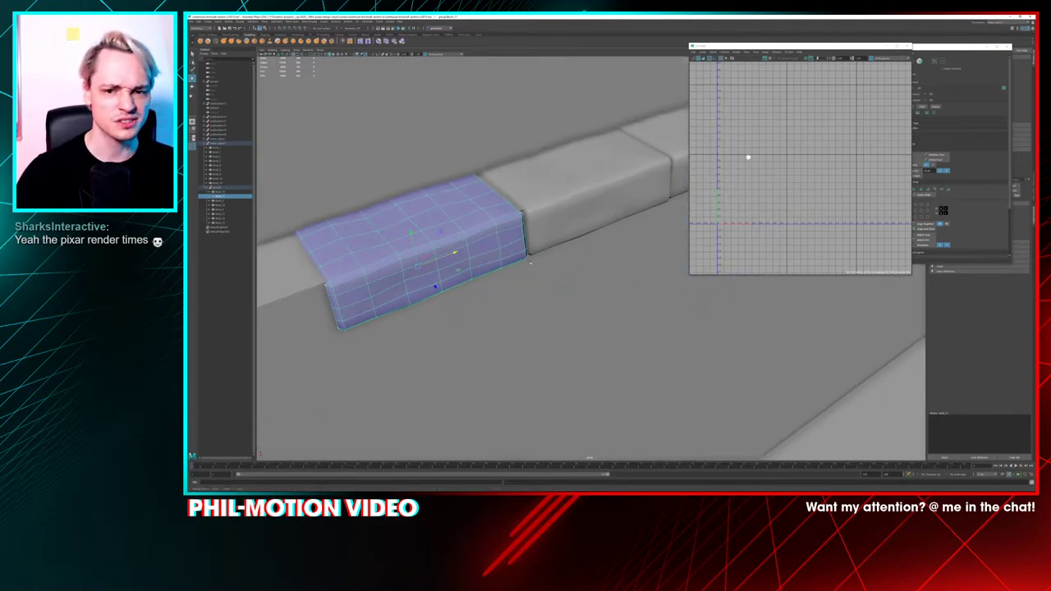
scroll(531, 262, down, 6)
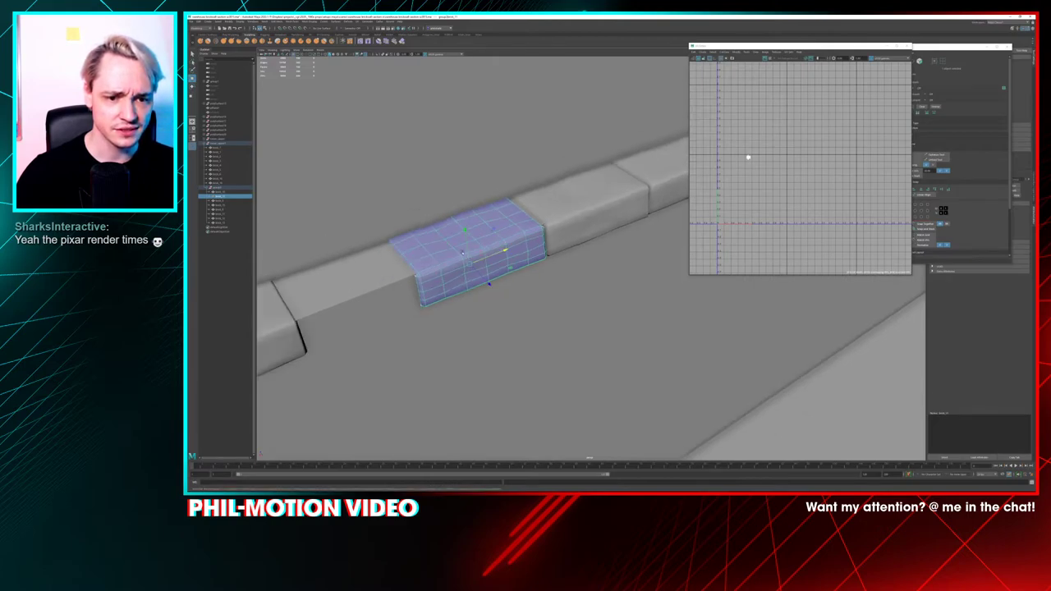
drag(467, 247, 467, 244)
click(567, 208)
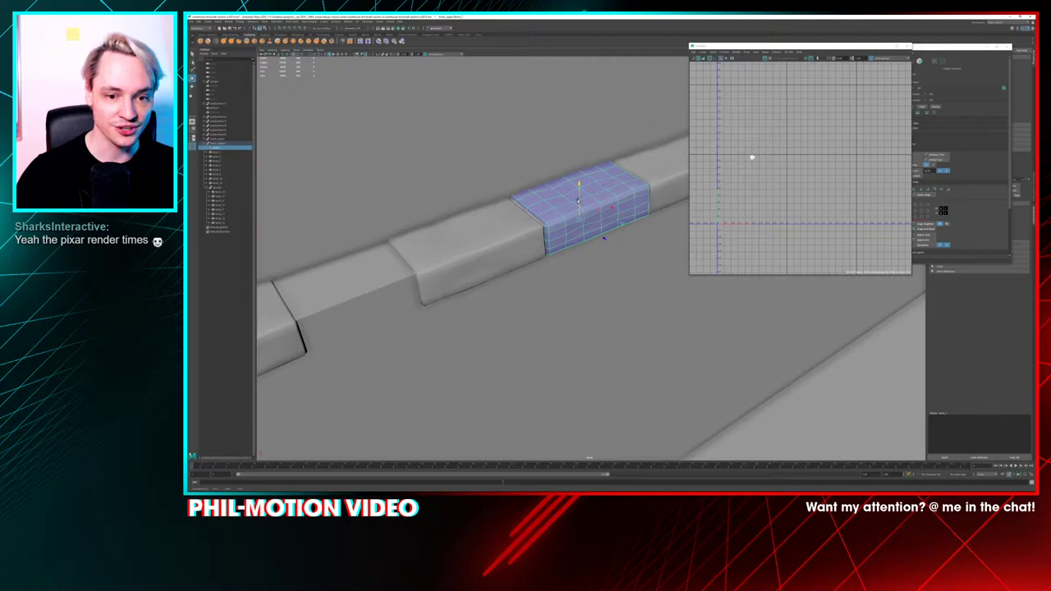
alt+middle_drag(419, 289, 463, 271)
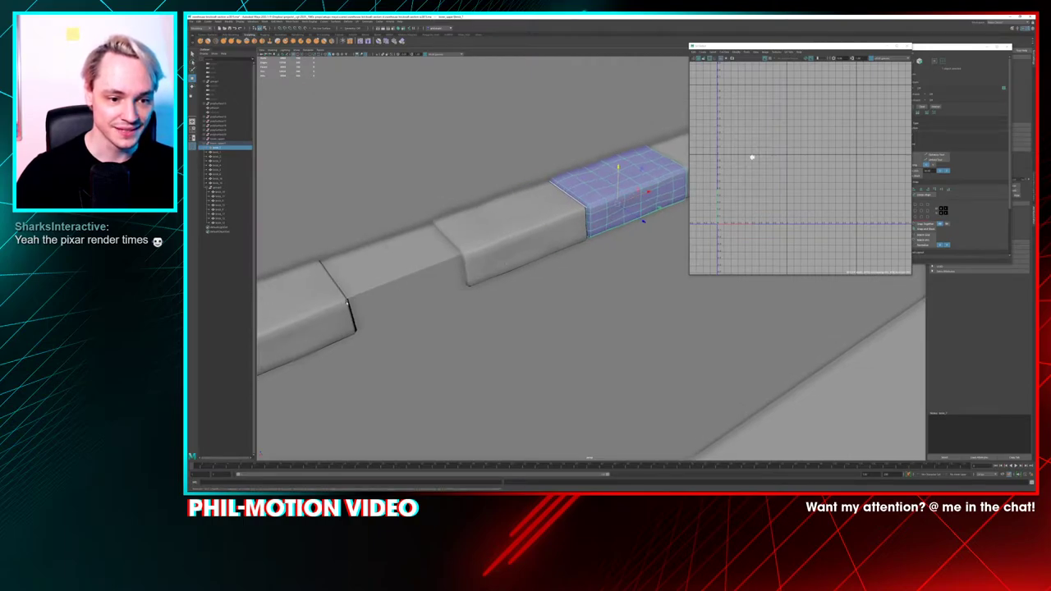
Slide the second grouped brick along the ledge until it meets the first one
click(344, 304)
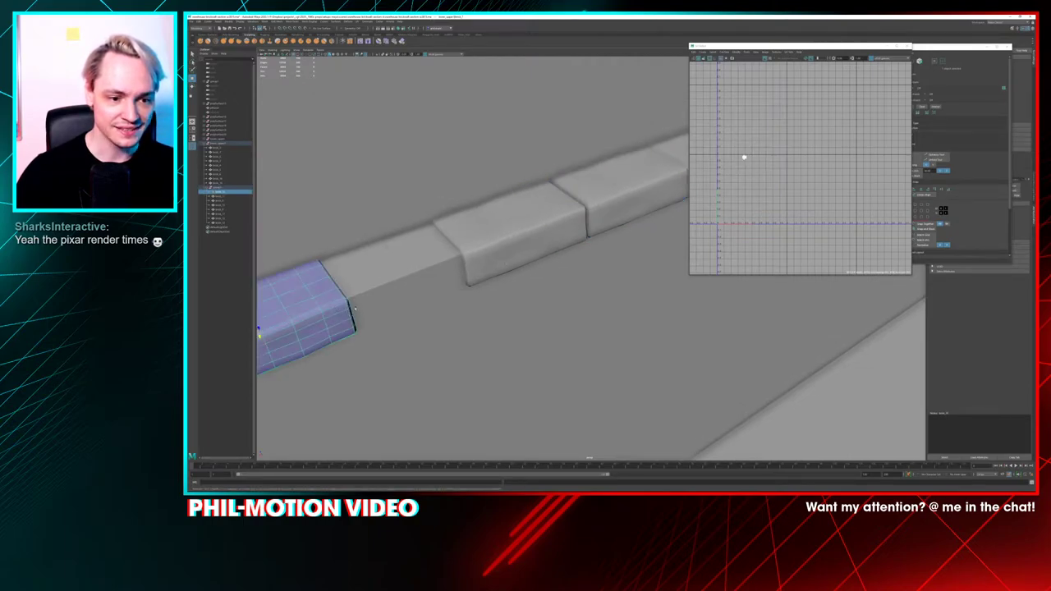
alt+right_drag(345, 307, 339, 319)
alt+middle_drag(339, 319, 422, 274)
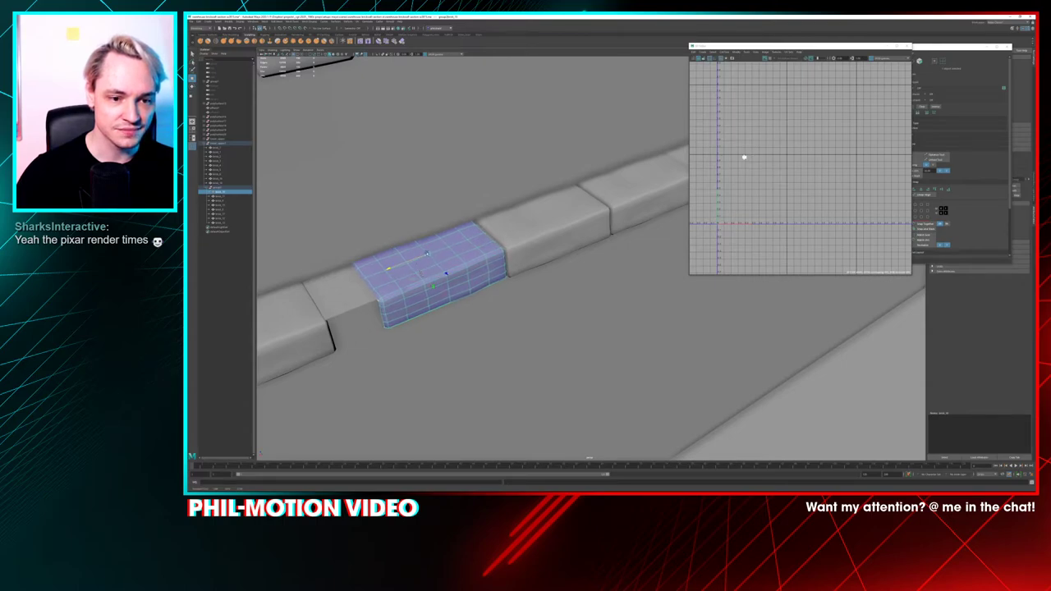
drag(428, 265, 474, 262)
Move the third grouped brick along the ledge to close up against the second
click(351, 321)
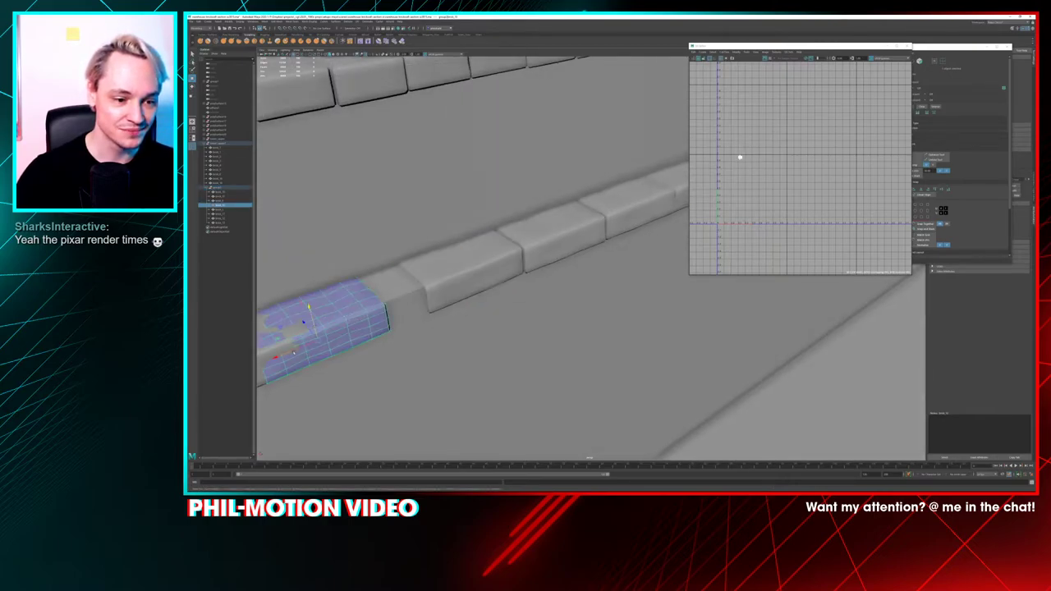
drag(293, 351, 337, 340)
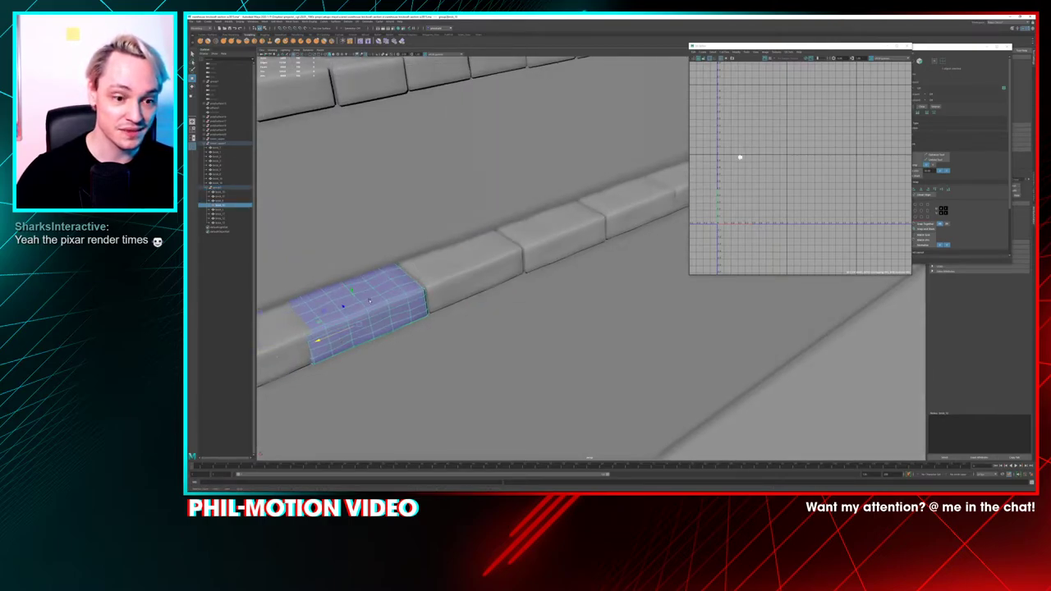
alt+drag(353, 297, 622, 195)
scroll(740, 157, up, 2)
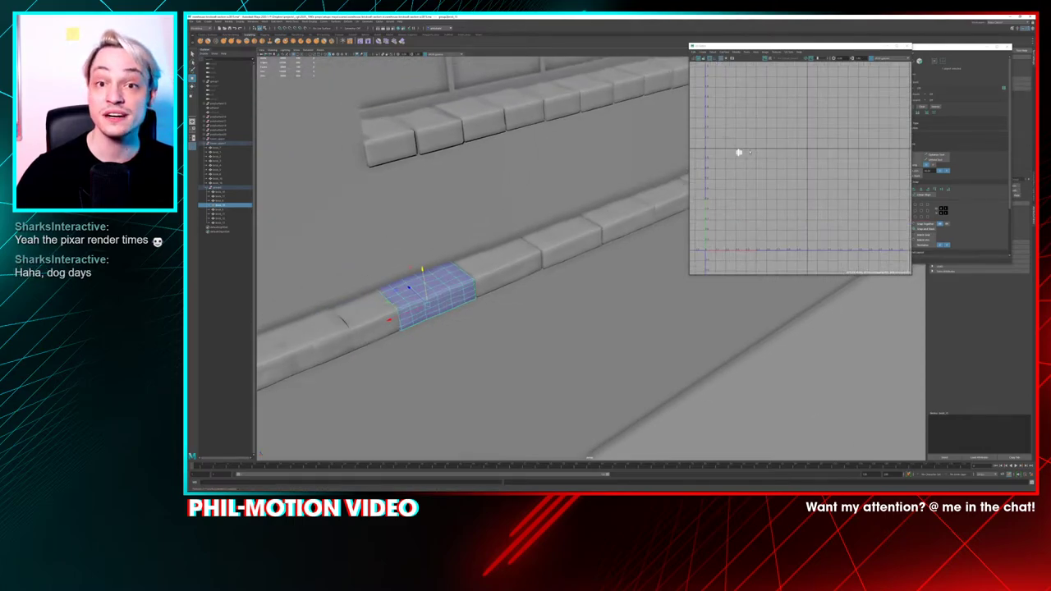
scroll(500, 320, down, 1)
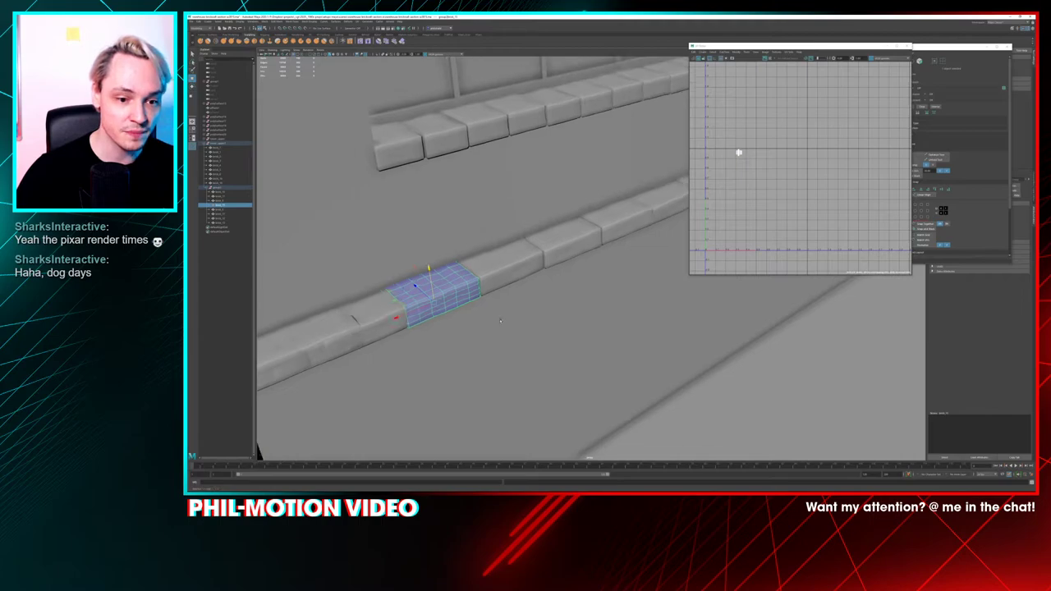
alt+drag(499, 320, 464, 292)
Select the fourth grouped brick and fit it along the ledge tightly against the third
click(358, 329)
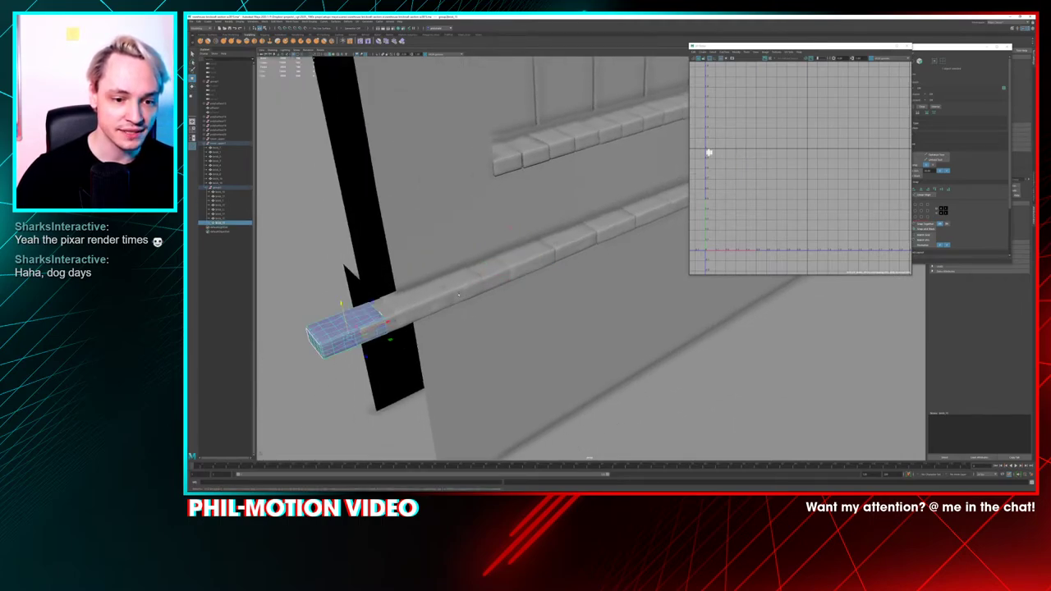
click(450, 294)
click(486, 282)
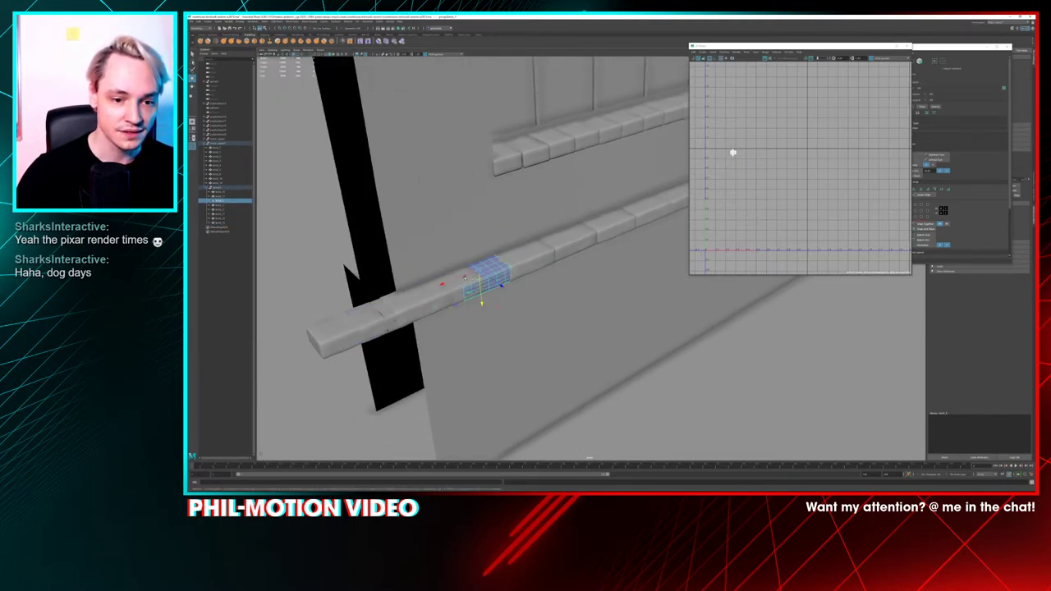
drag(465, 278, 461, 281)
key(f)
alt+right_drag(465, 297, 423, 281)
alt+middle_drag(644, 251, 534, 247)
drag(474, 241, 480, 246)
alt+right_drag(558, 288, 481, 285)
alt+middle_drag(480, 285, 501, 265)
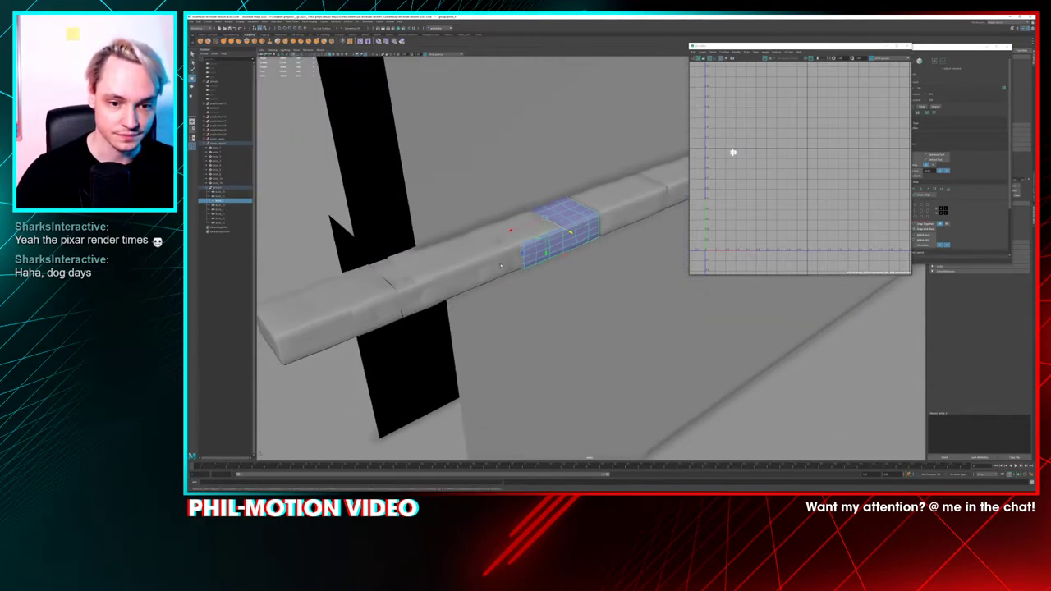
Delete the surplus bricks that overhang the wall corner at the outer end of the ledge
click(499, 265)
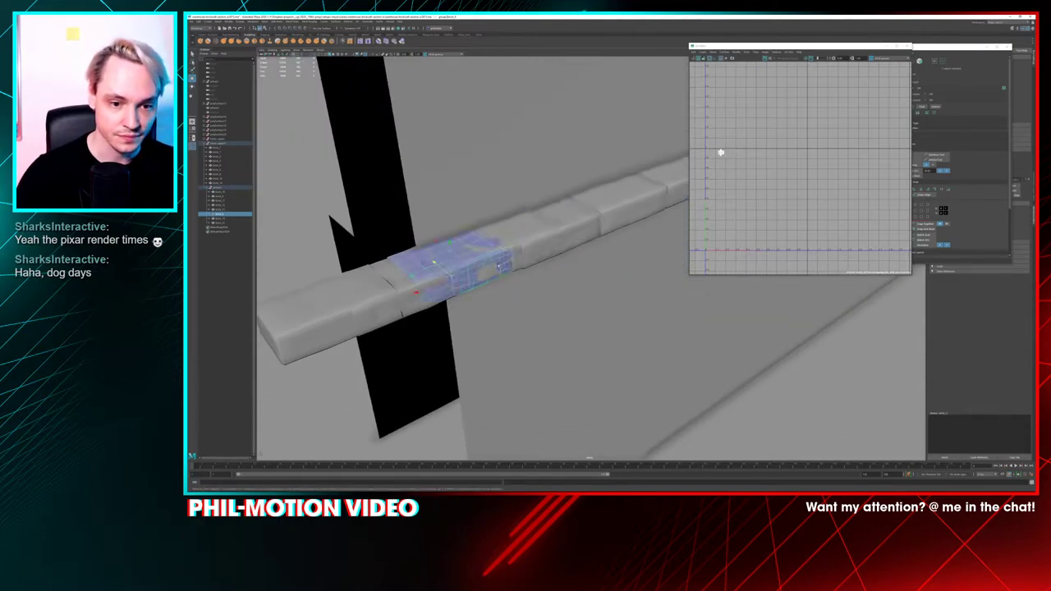
click(382, 298)
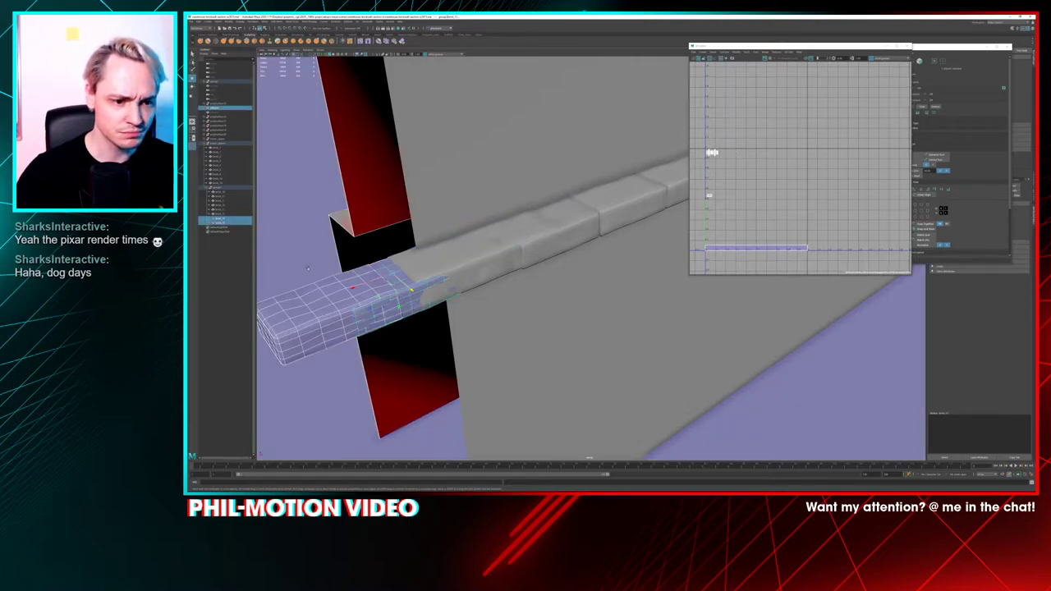
click(351, 317)
click(351, 317)
key(Delete)
click(406, 294)
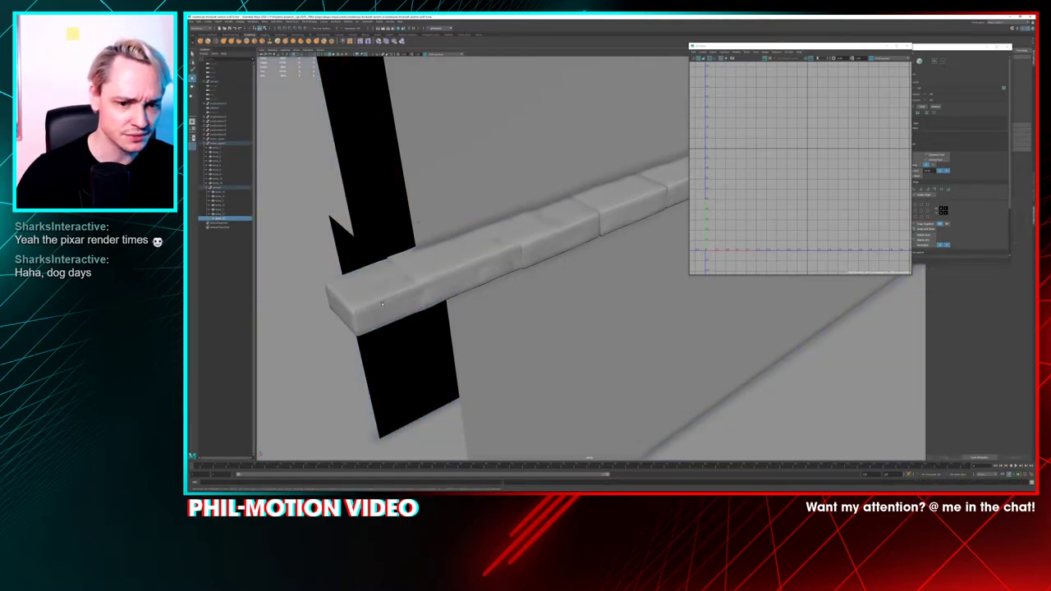
key(Delete)
click(448, 280)
key(Delete)
Slide the last remaining overlapping brick outward to fill the ledge's end at the wall corner
click(473, 275)
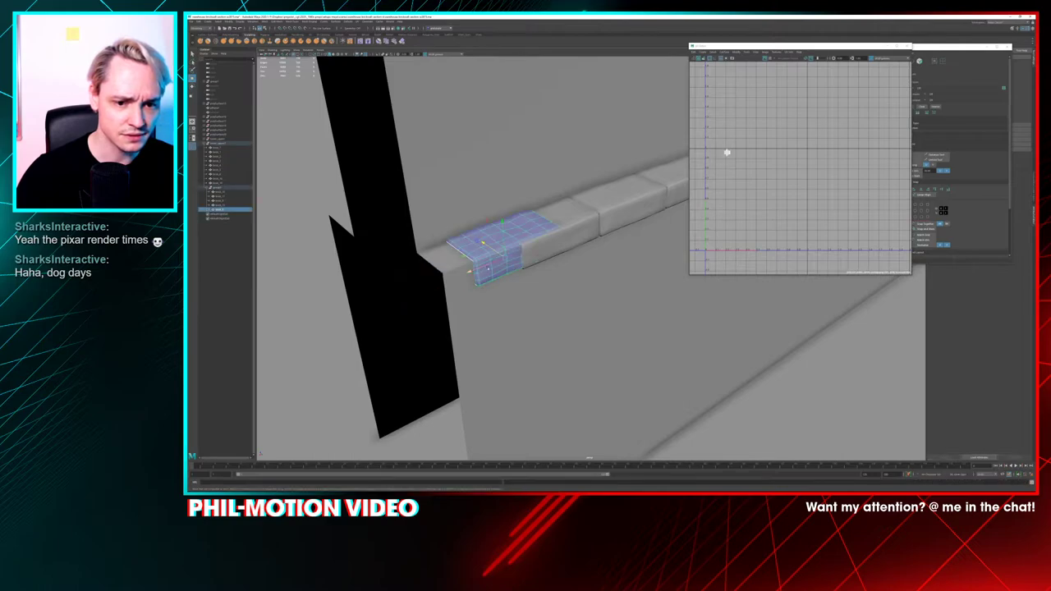
drag(484, 265, 448, 281)
drag(435, 283, 583, 337)
Inspect the upper and lower brick rows along the wall and from the front, checking spacing and ends
click(583, 337)
alt+drag(651, 285, 647, 290)
alt+right_drag(648, 290, 714, 380)
alt+drag(714, 380, 537, 393)
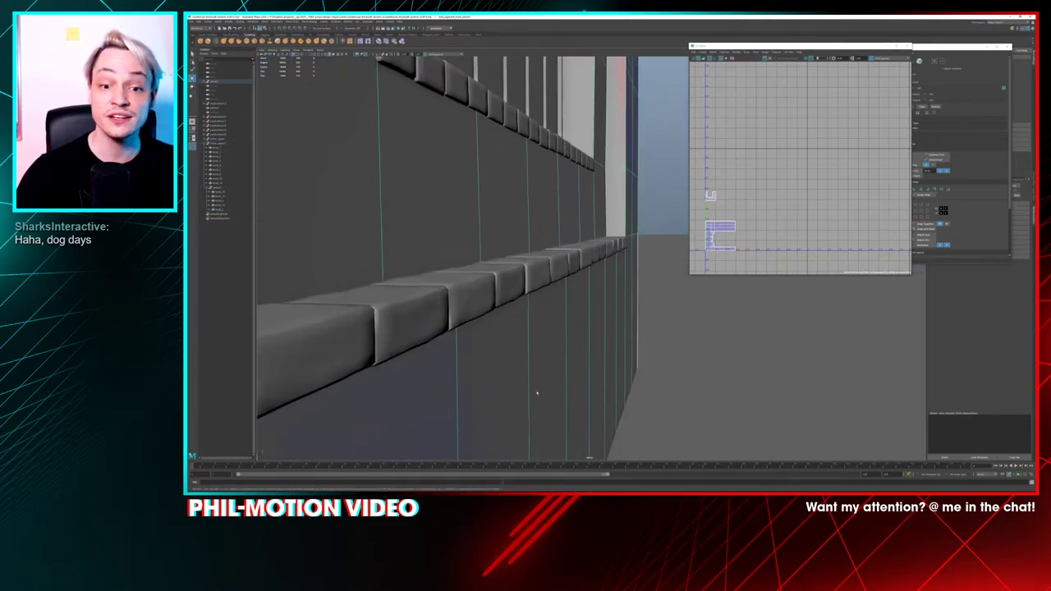
alt+drag(525, 247, 461, 274)
click(446, 234)
alt+drag(519, 131, 482, 320)
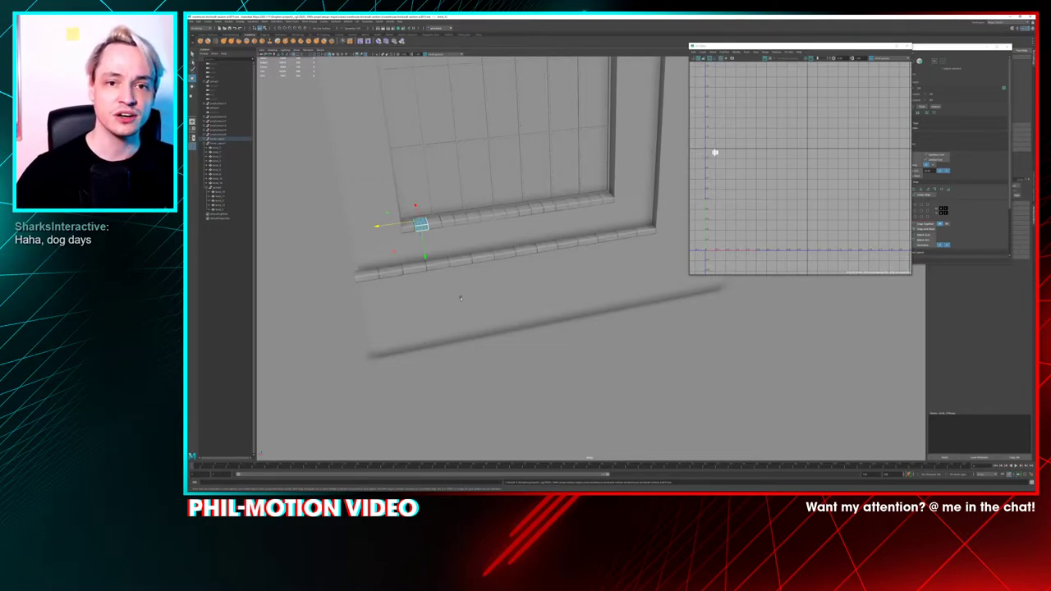
alt+drag(460, 298, 407, 301)
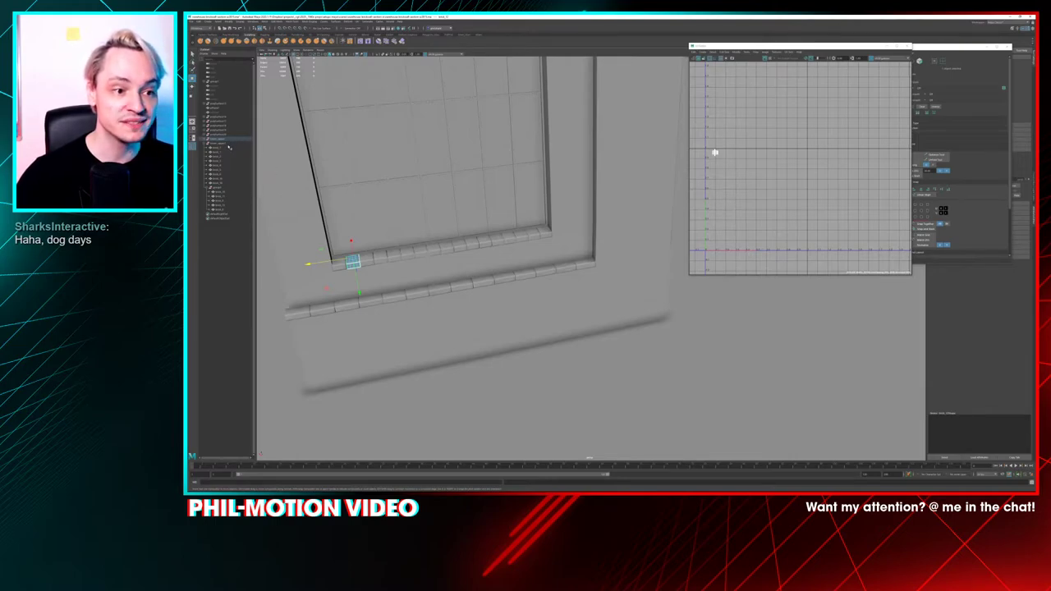
Rename the duplicated lower ledge's brick group, labelling it "lower" in place of the upper designation
click(236, 144)
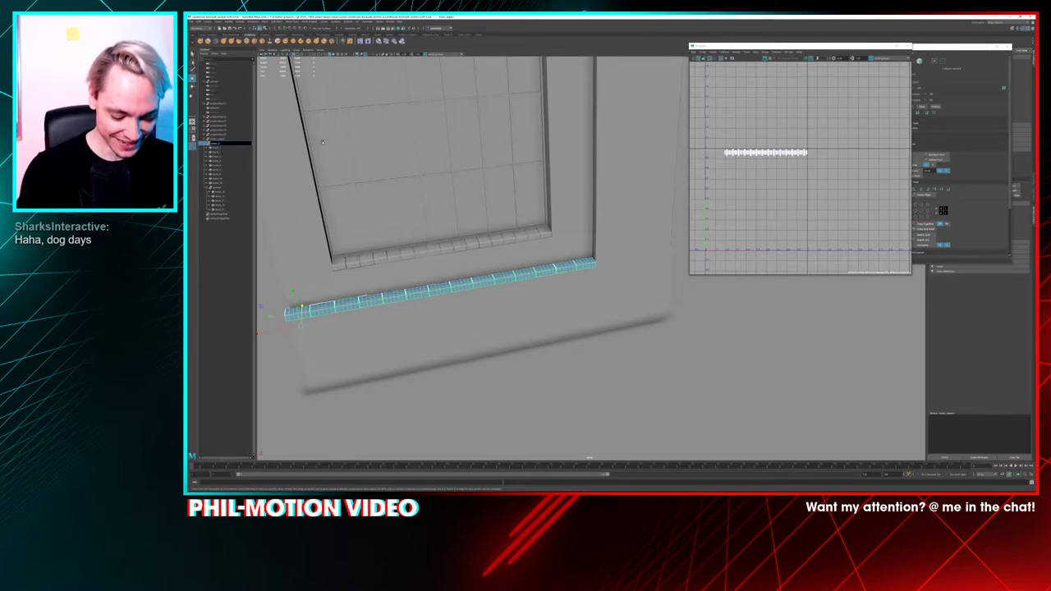
text(lower)
key(Return)
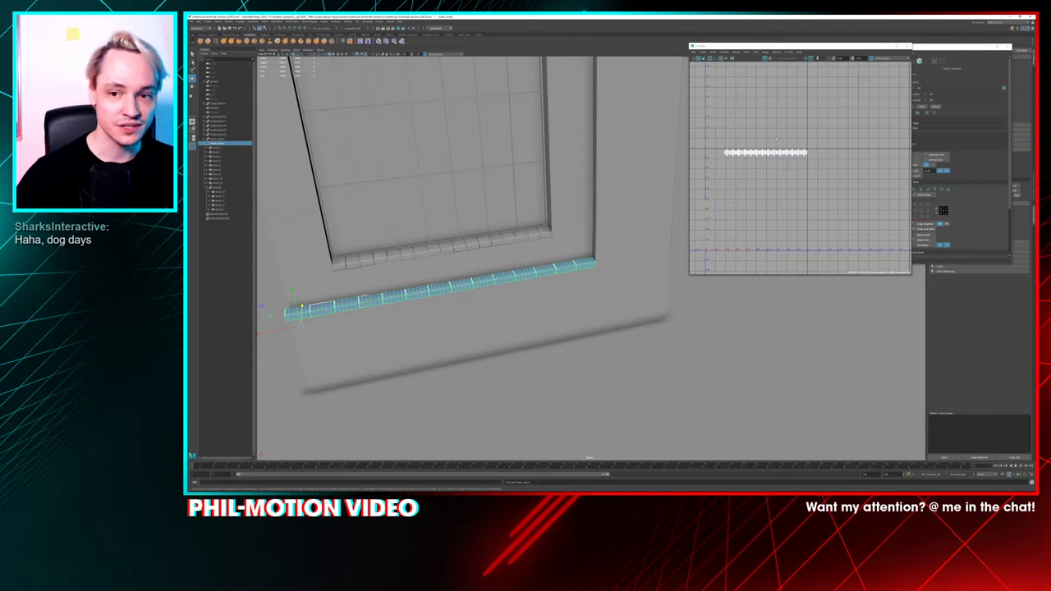
Select all UV shells of the lower brick row and move them down, clear of the upper row's UV space
right_drag(745, 145, 795, 139)
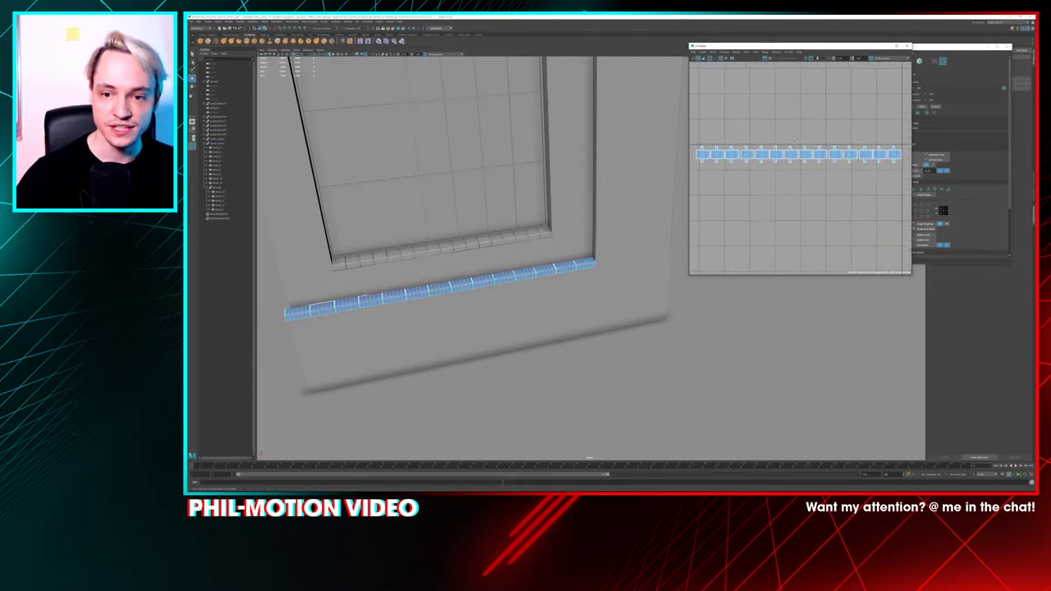
scroll(792, 139, down, 2)
drag(887, 174, 710, 135)
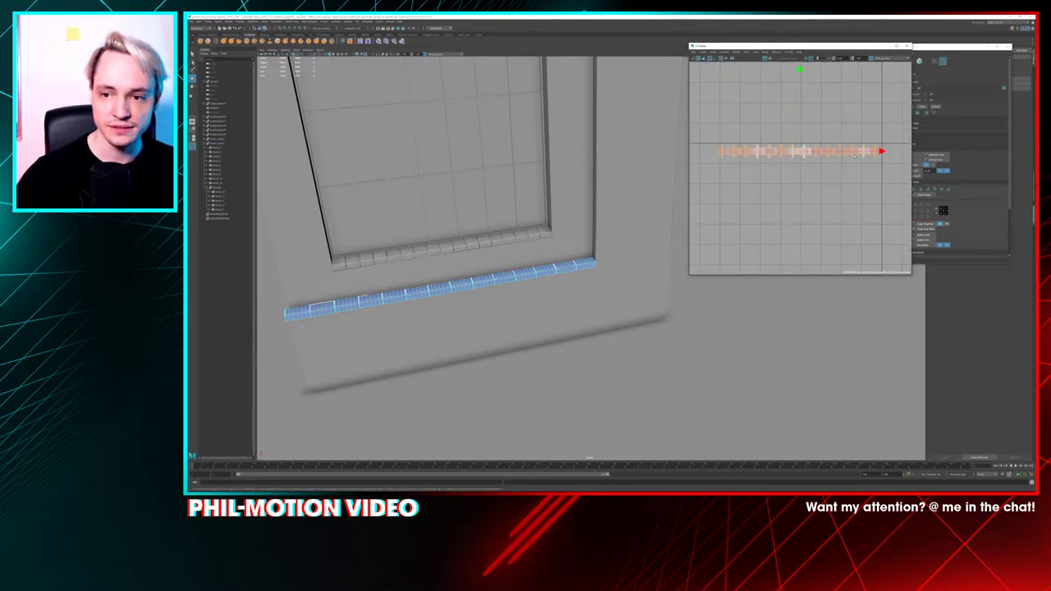
drag(800, 72, 800, 90)
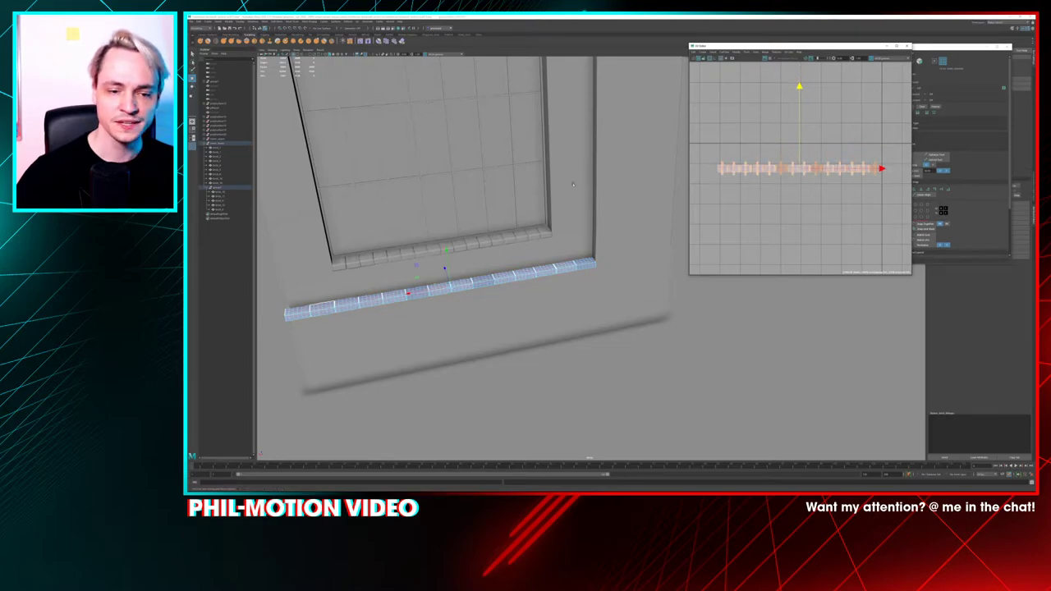
Display both brick rows' UVs together and nest the lower row's shells up close beneath the upper row's shells
click(218, 144)
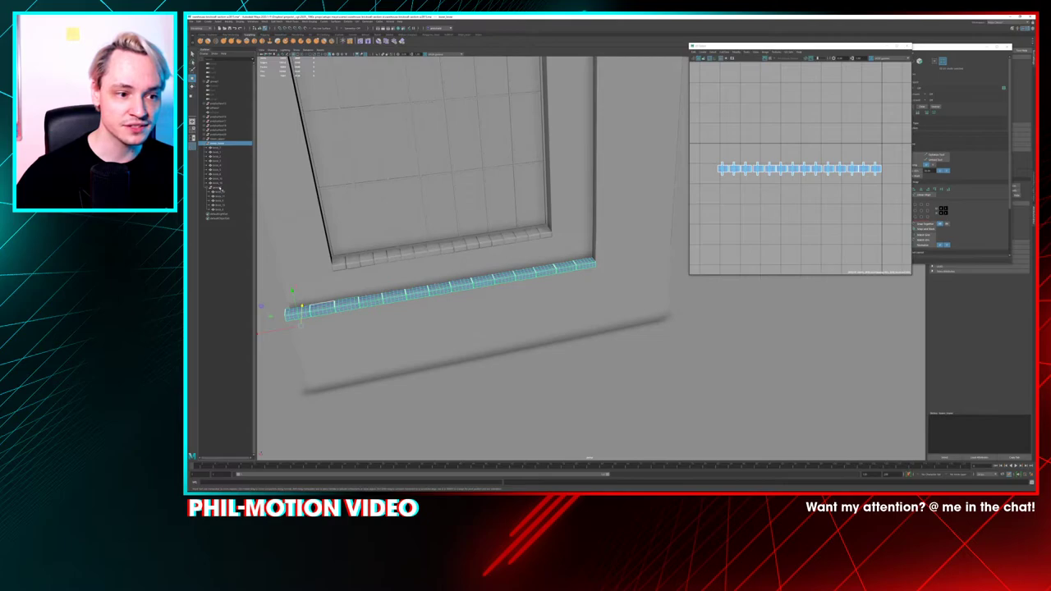
ctrl+click(219, 188)
click(218, 141)
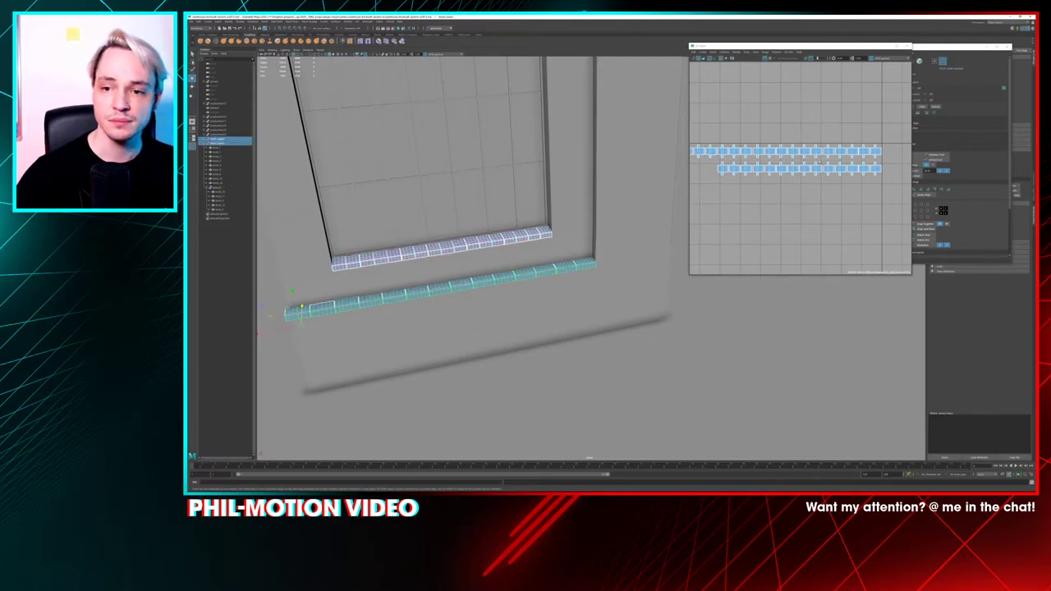
mouse_move(818, 162)
alt+right_down()
mouse_move(864, 171)
mouse_move(839, 180)
mouse_move(819, 172)
alt+right_up()
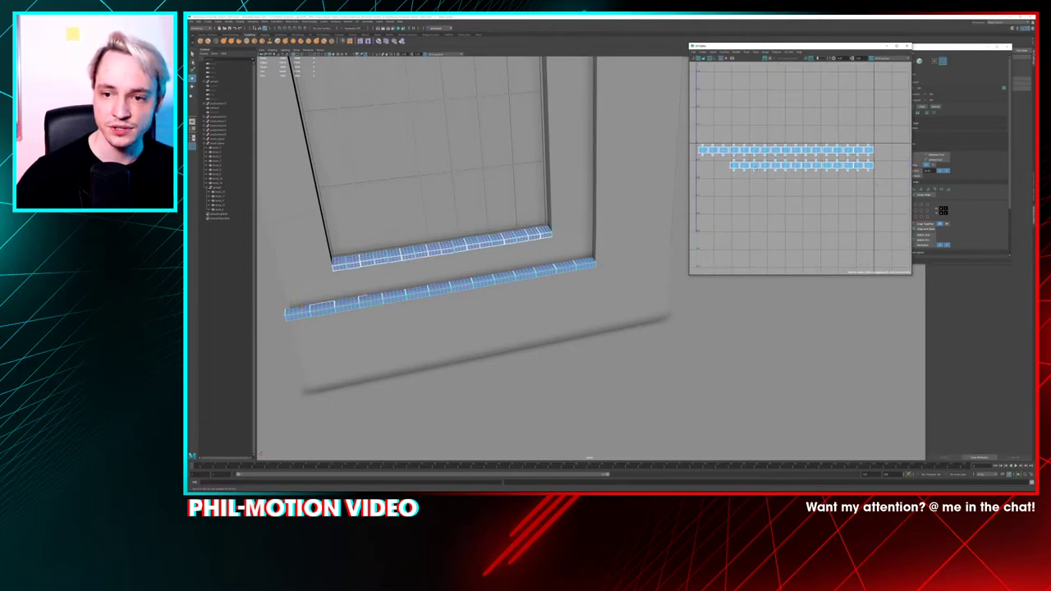
click(730, 165)
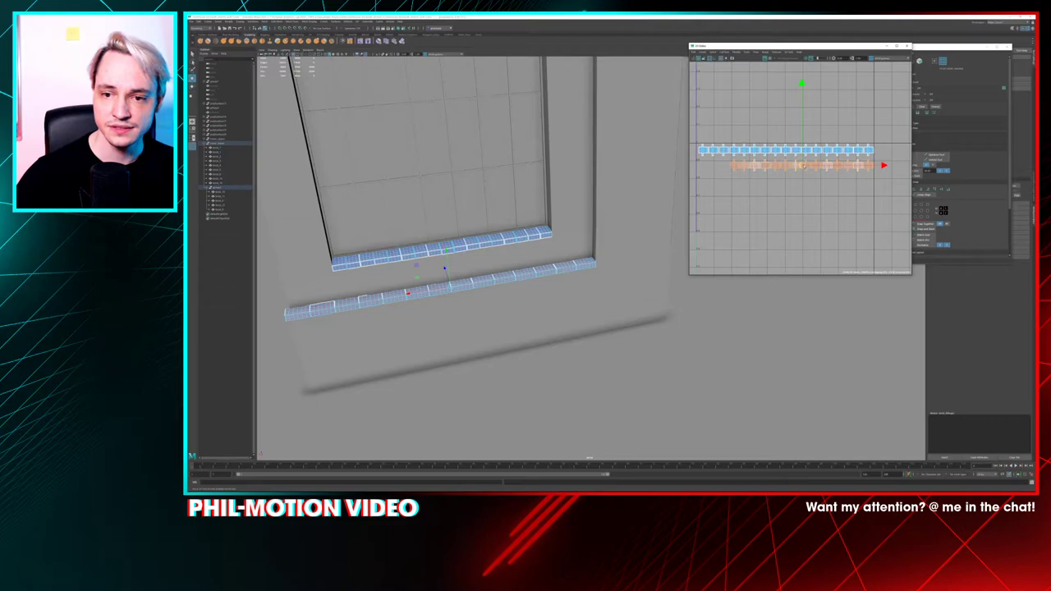
drag(805, 165, 805, 162)
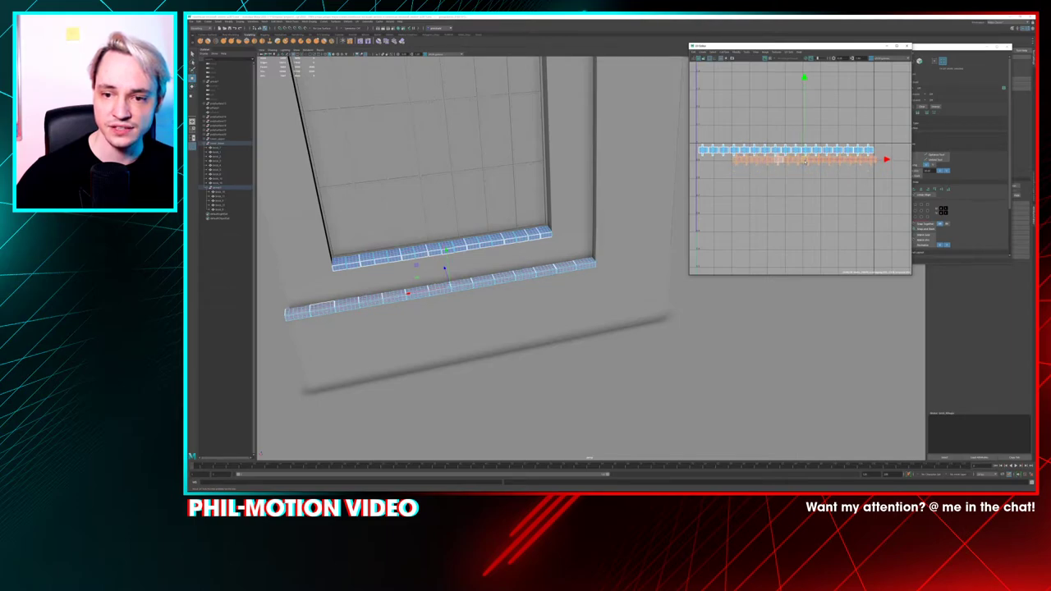
Enlarge the UV Editor and shift both rows' shells together slightly to fit inside the UV tile
alt+right_drag(771, 148, 773, 149)
scroll(774, 156, up, 8)
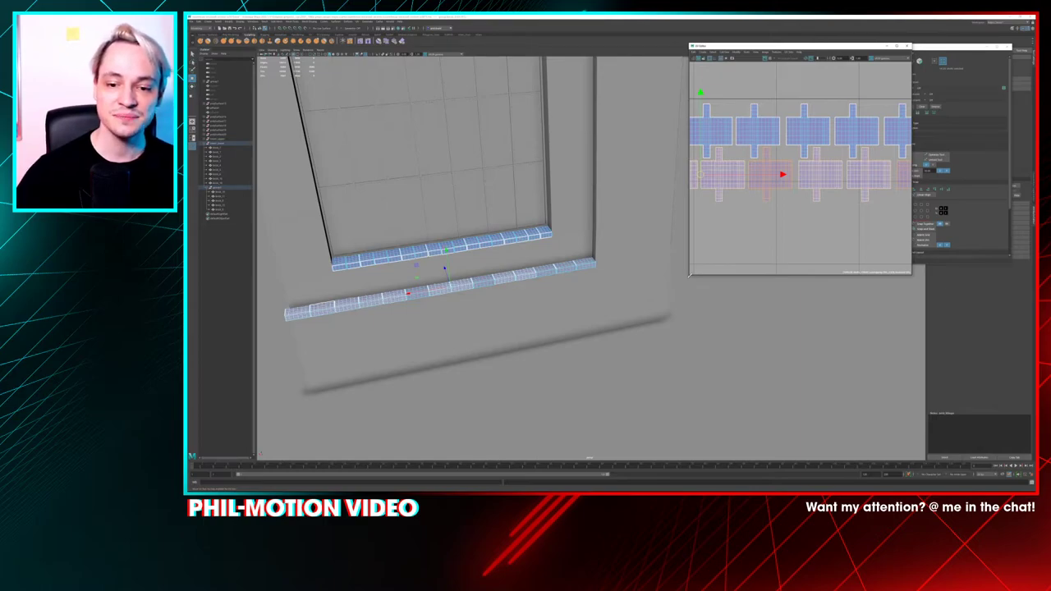
drag(688, 273, 485, 367)
scroll(637, 270, down, 4)
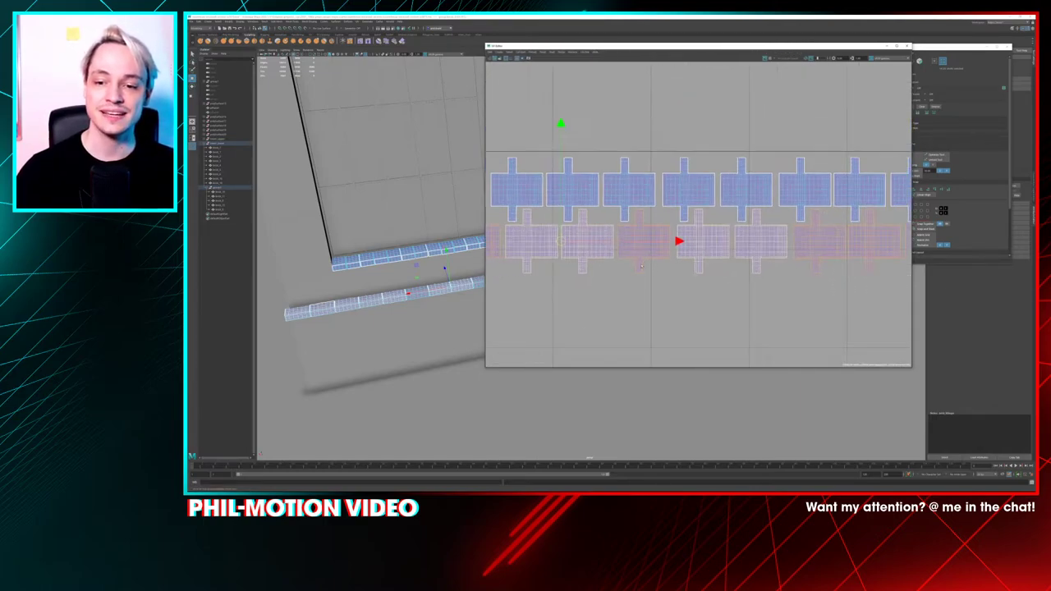
scroll(637, 272, down, 2)
scroll(632, 271, down, 1)
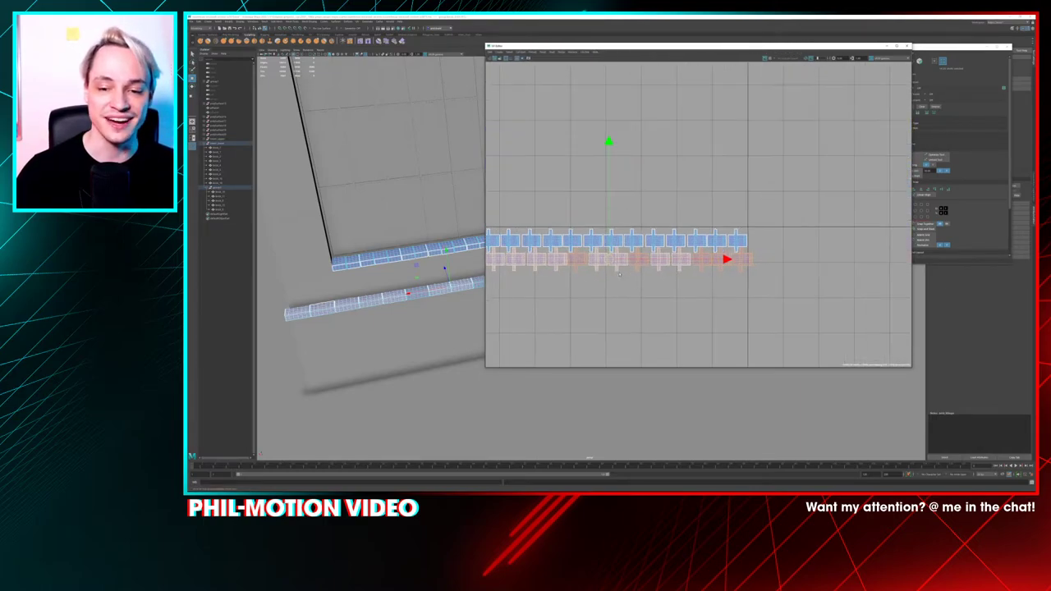
alt+middle_drag(632, 271, 764, 221)
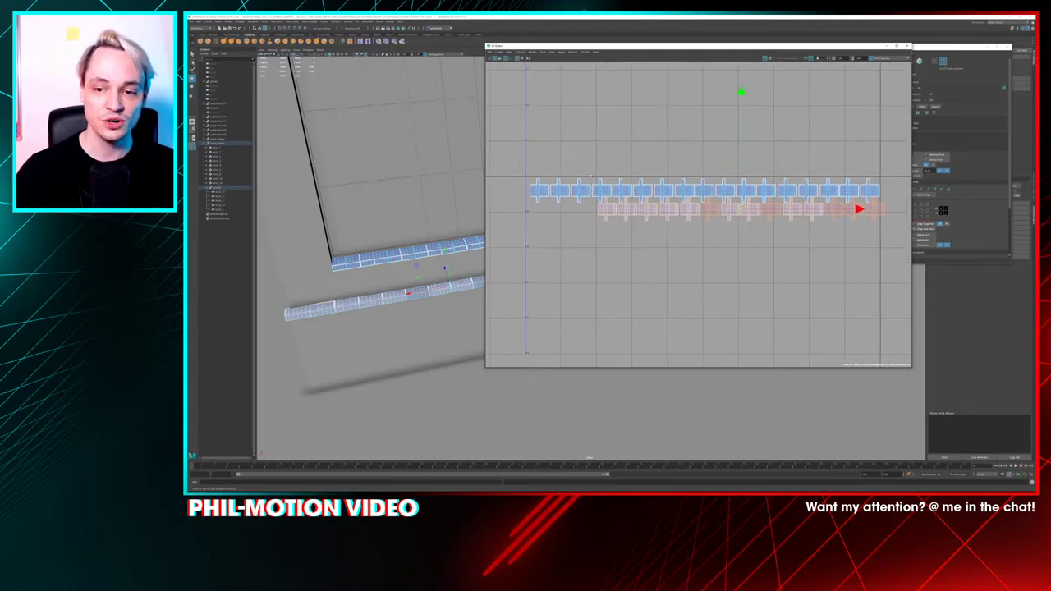
drag(515, 159, 896, 239)
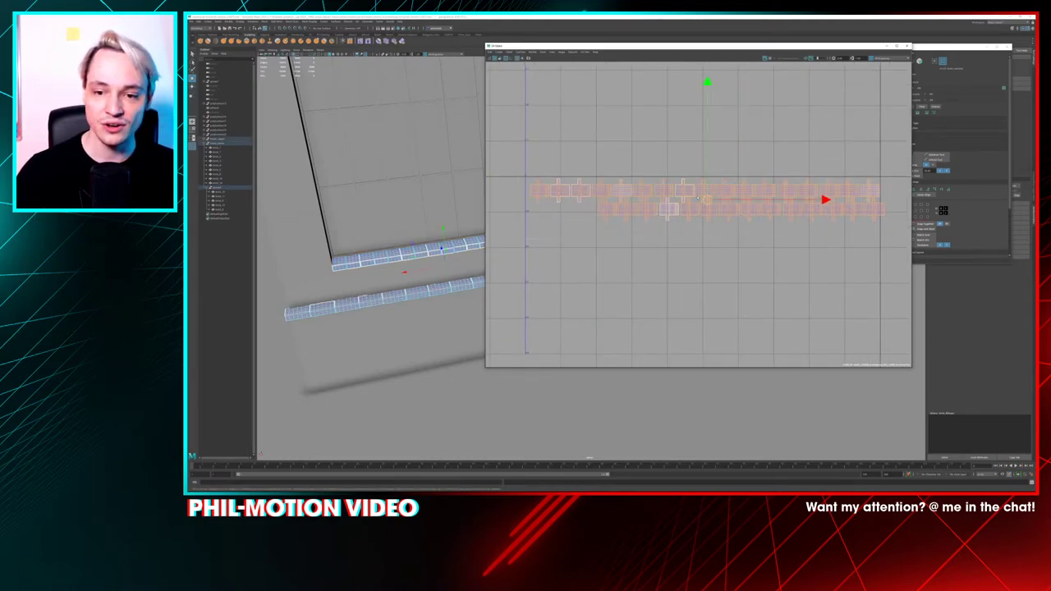
drag(705, 200, 702, 200)
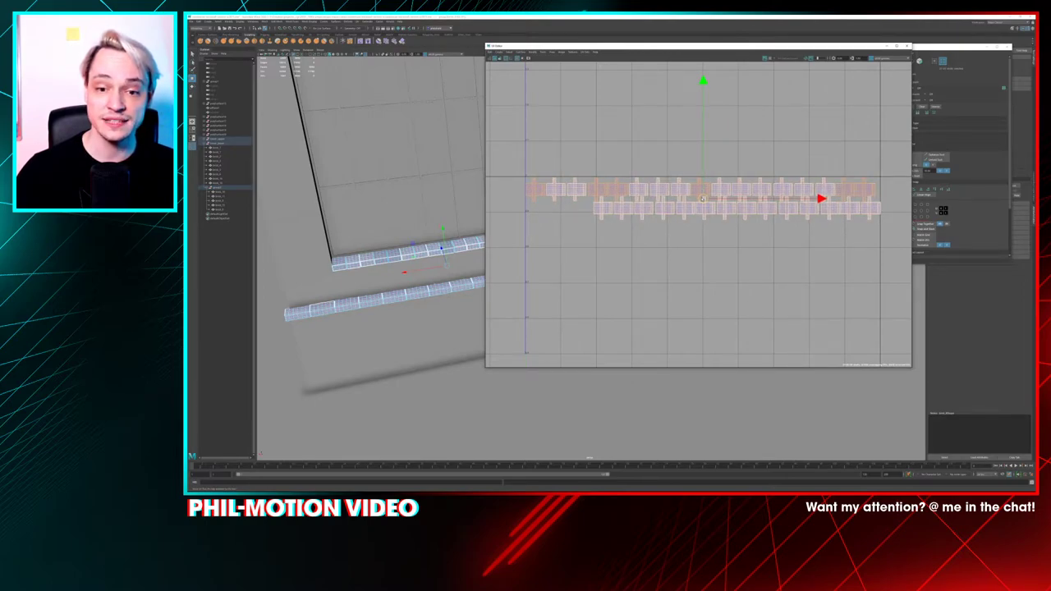
Nudge the lower row's UV shells slightly inward from the tile's outer edge
scroll(816, 228, up, 5)
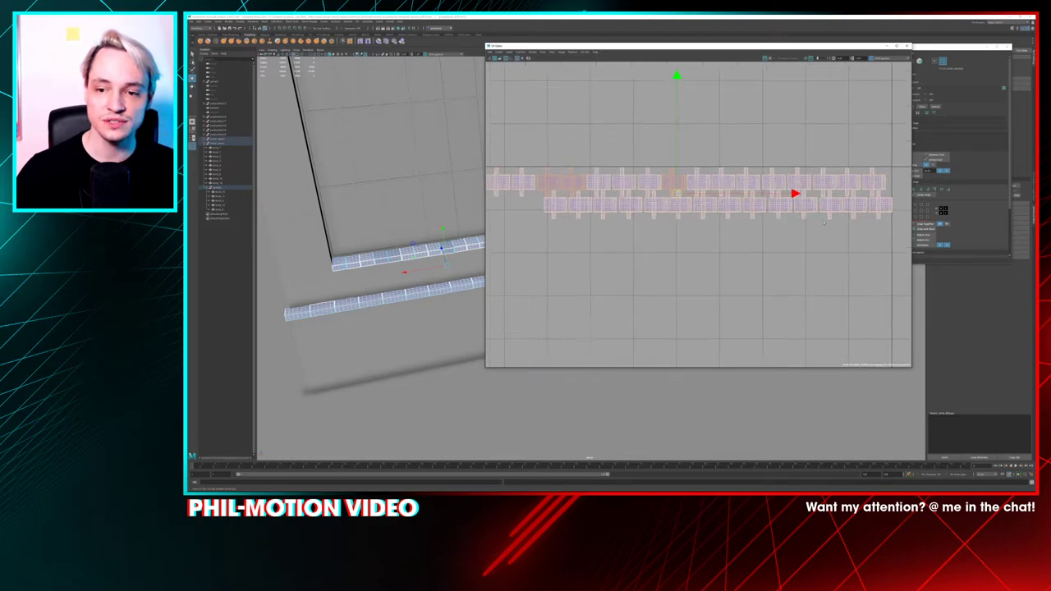
alt+middle_drag(795, 207, 608, 217)
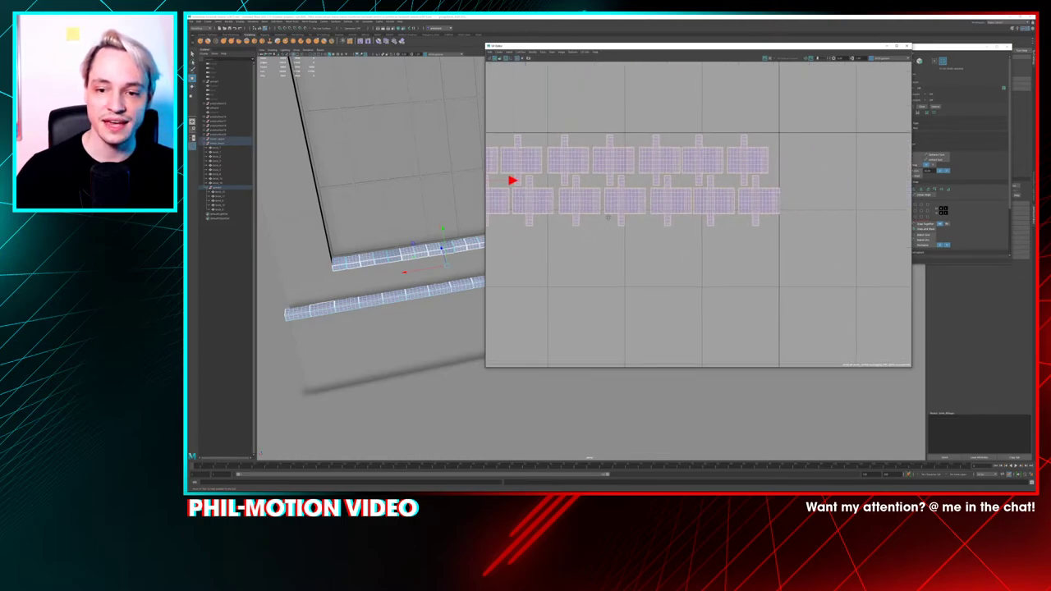
drag(598, 215, 784, 201)
click(755, 247)
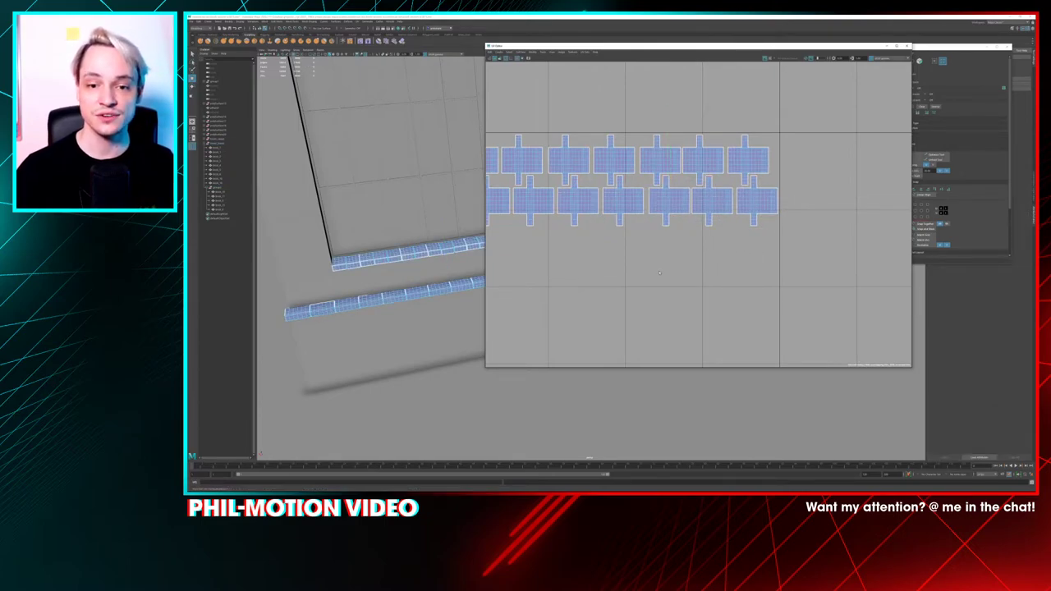
Select the shells before the last three bricks in both rows and slide them together against those three
scroll(659, 272, down, 4)
scroll(659, 272, up, 1)
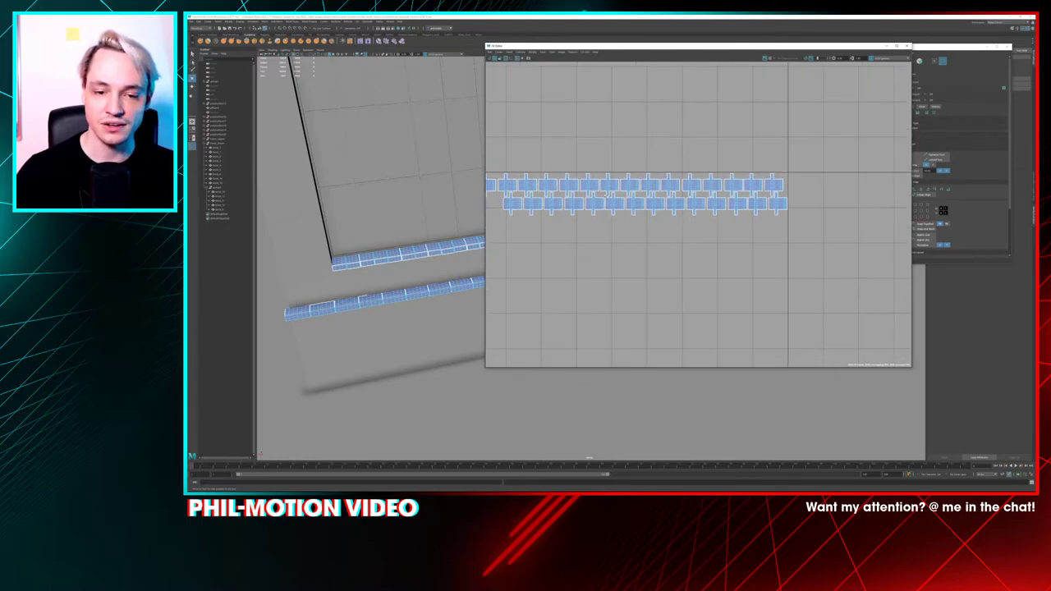
scroll(604, 193, down, 1)
alt+middle_drag(547, 179, 613, 170)
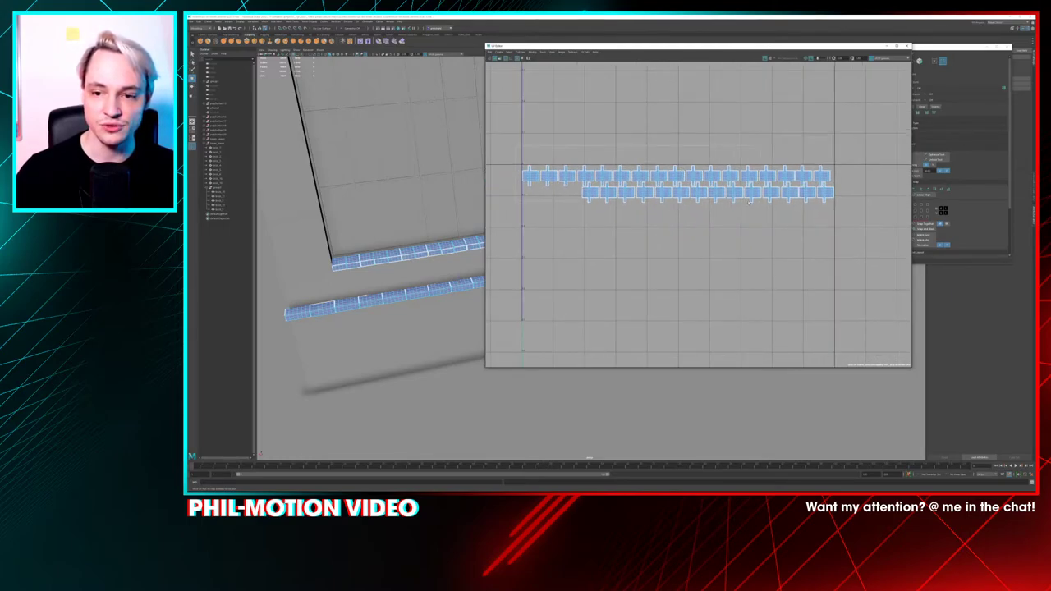
drag(771, 207, 772, 206)
scroll(788, 190, up, 5)
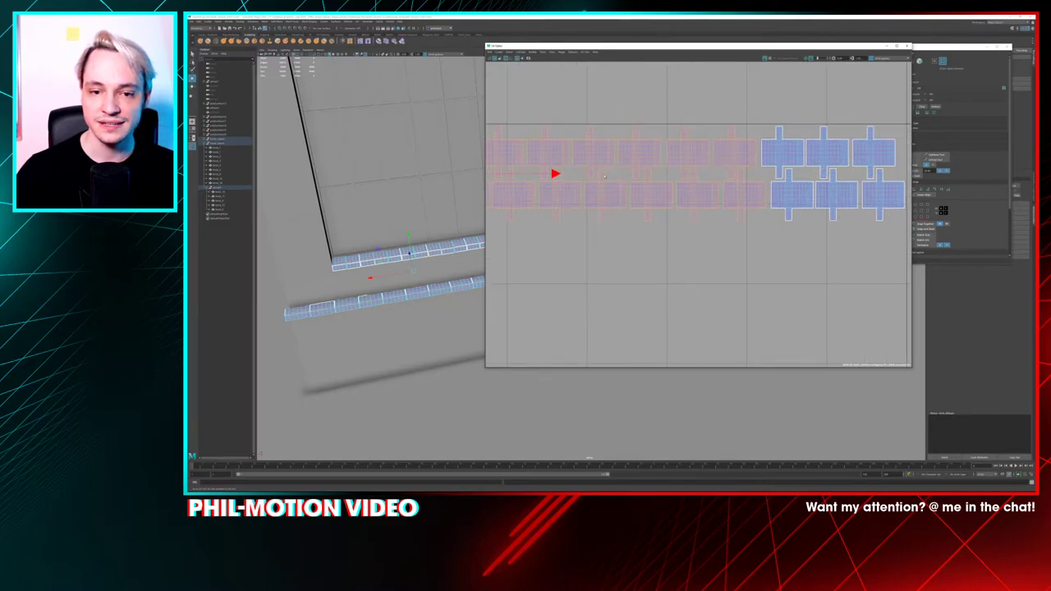
drag(553, 174, 558, 176)
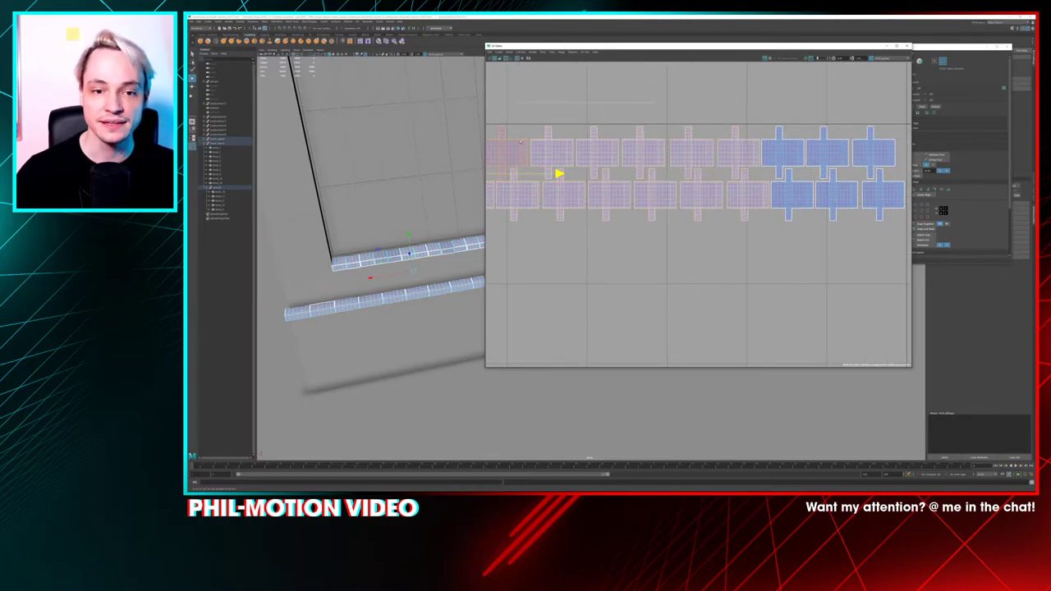
Slide the middle groups of shells in both rows toward the tile's outer edge to close the gaps between bricks
drag(520, 142, 535, 150)
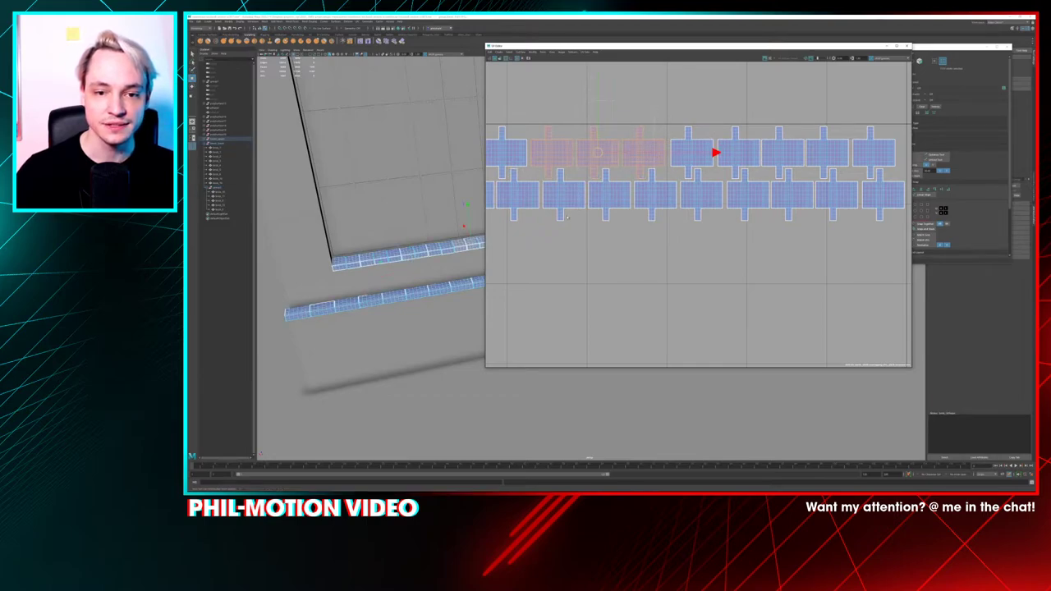
shift+drag(566, 217, 649, 199)
drag(721, 173, 726, 174)
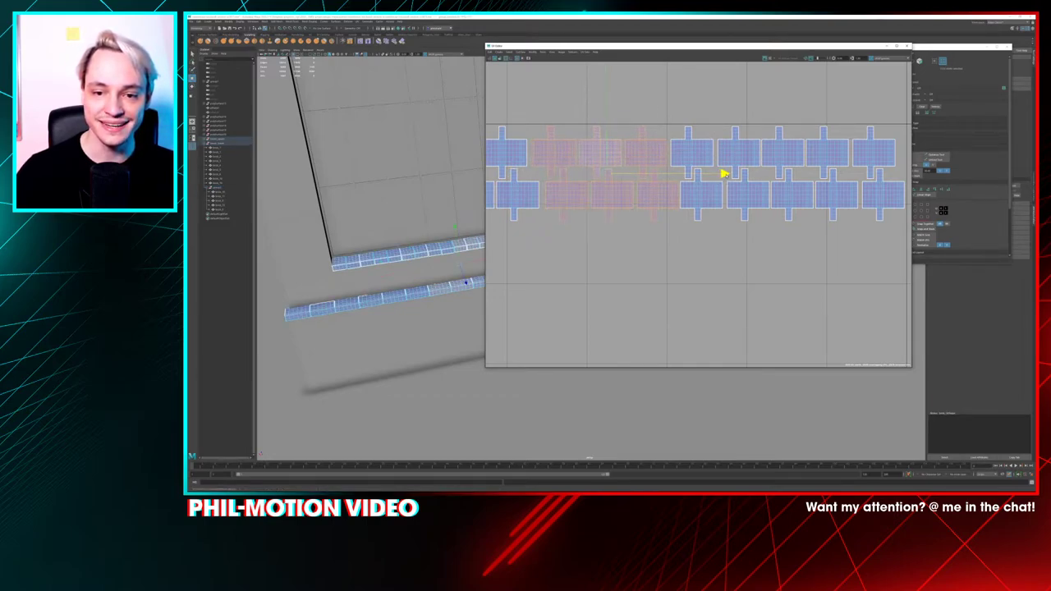
drag(557, 223, 555, 222)
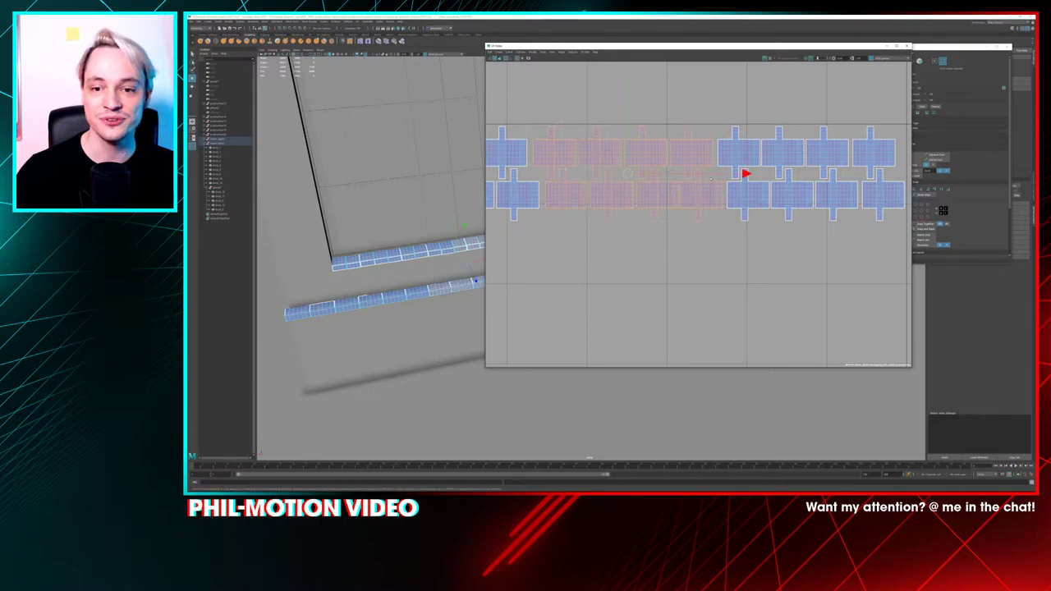
drag(746, 173, 749, 174)
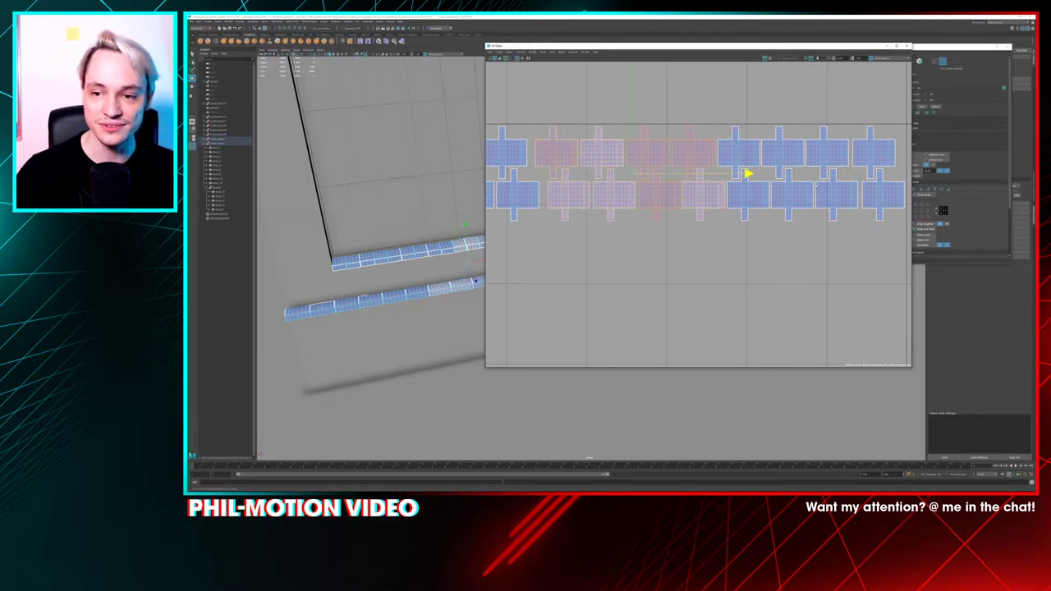
Slide the outermost shell of both rows inward until it sits tightly against its neighbour
drag(890, 122, 881, 212)
alt+middle_drag(887, 197, 807, 197)
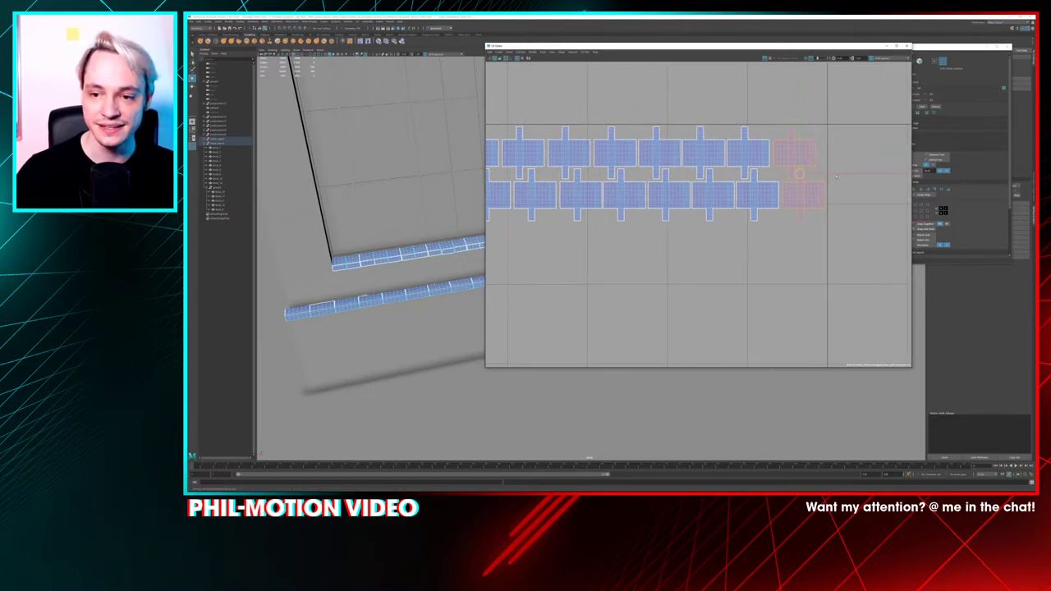
drag(838, 174, 839, 175)
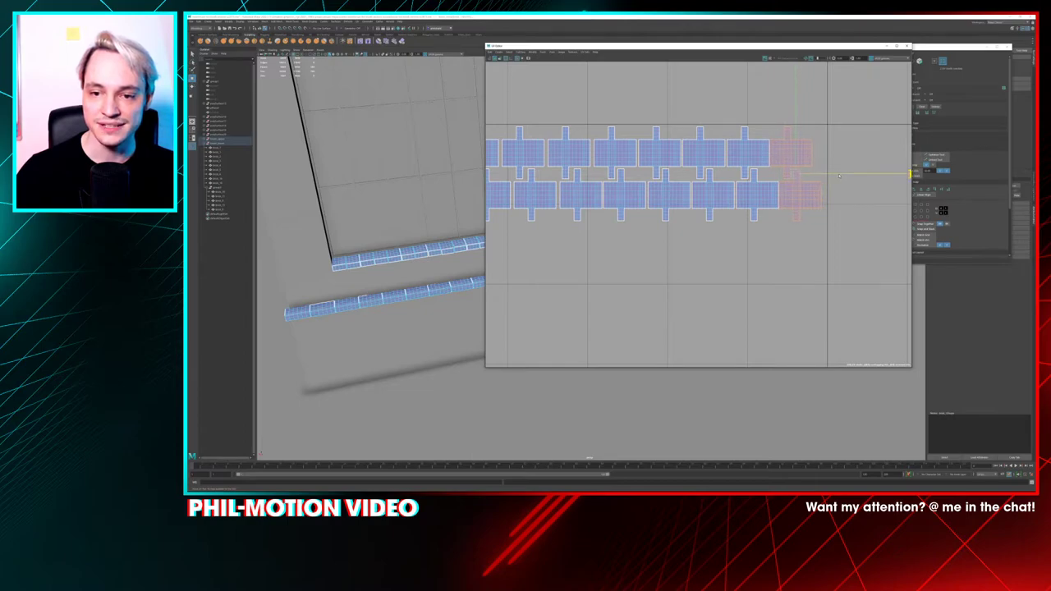
click(778, 255)
Slide two spaced shells in the upper row individually against their neighbours to close the gaps
alt+middle_drag(772, 250, 861, 249)
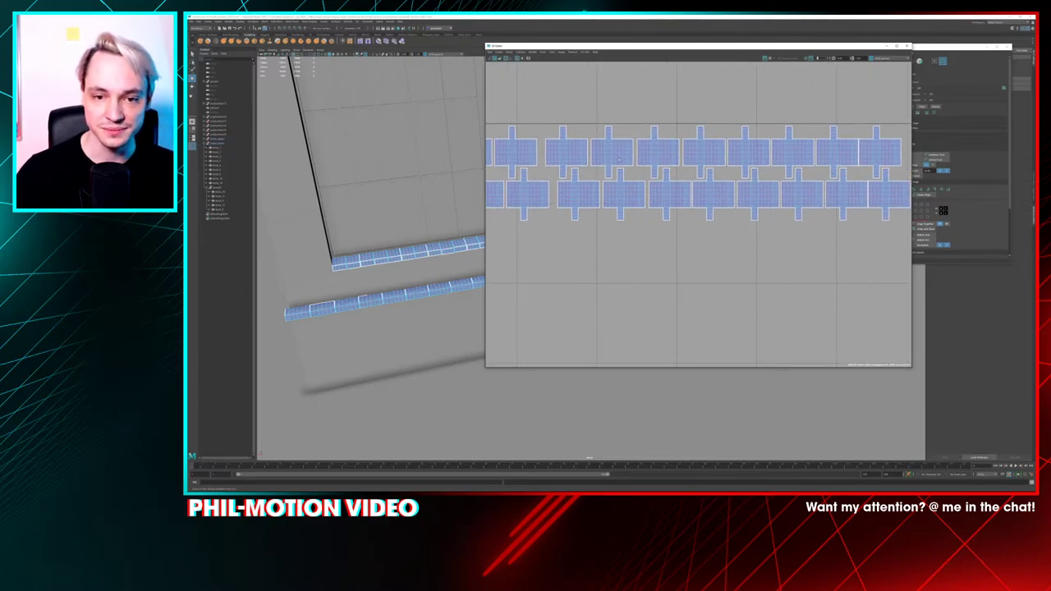
click(612, 154)
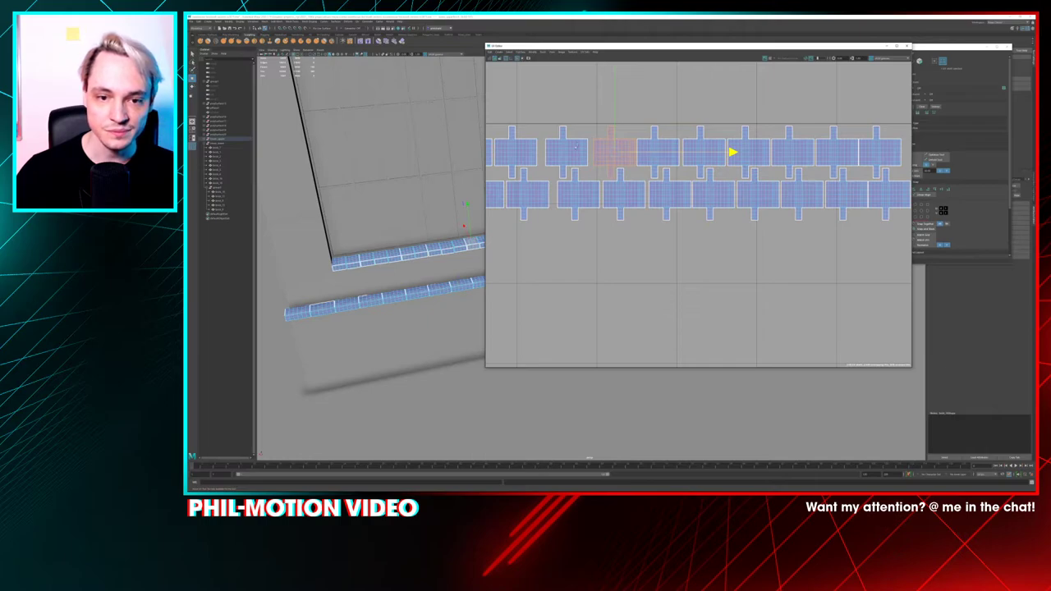
drag(726, 151, 679, 152)
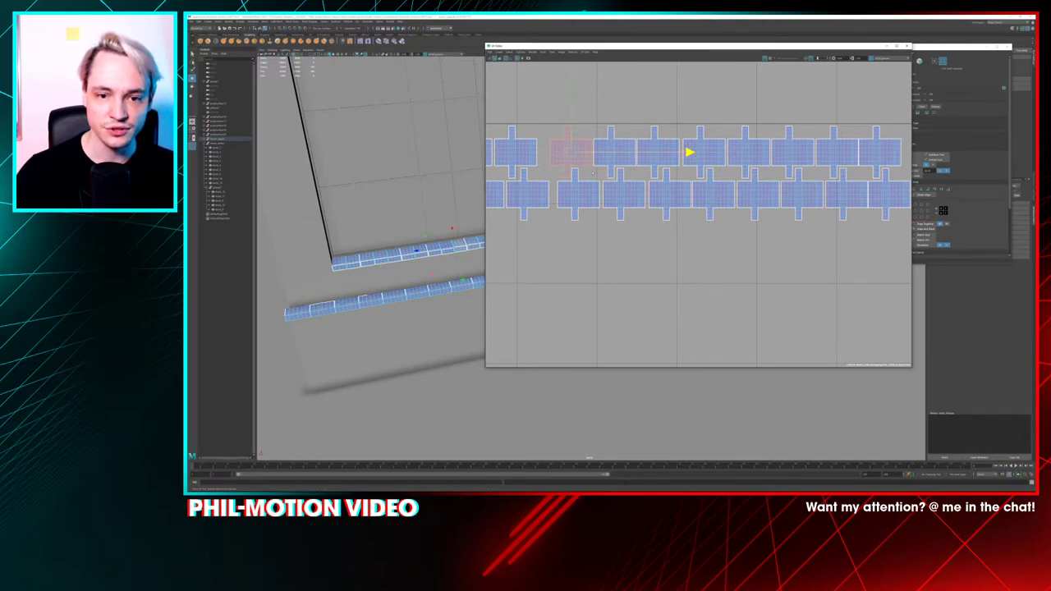
Slide the spaced shells of the lower row along to close the gaps up to the neighbouring bricks
drag(690, 153, 694, 192)
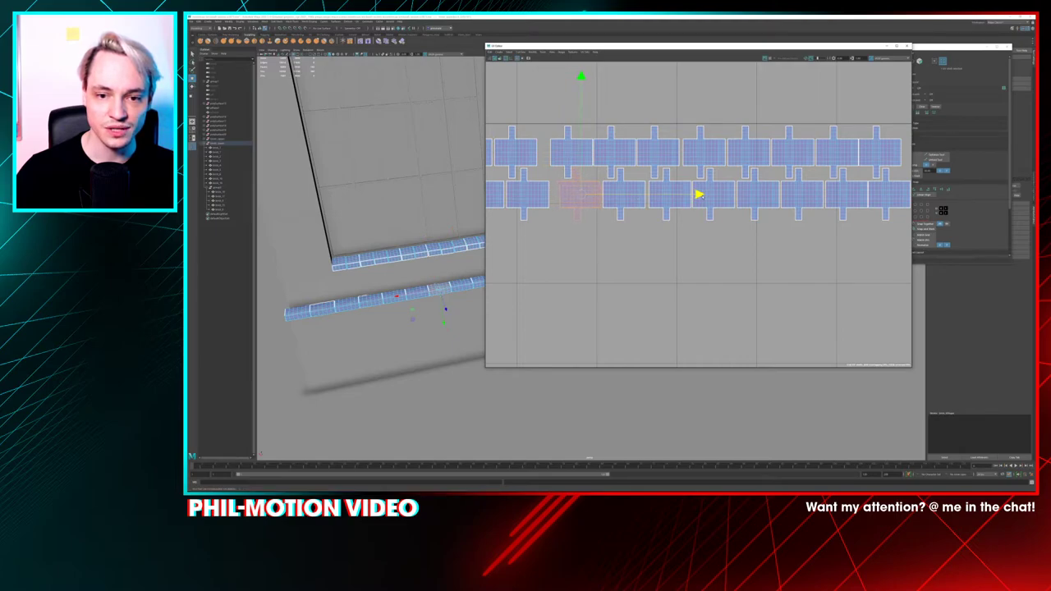
drag(696, 195, 719, 194)
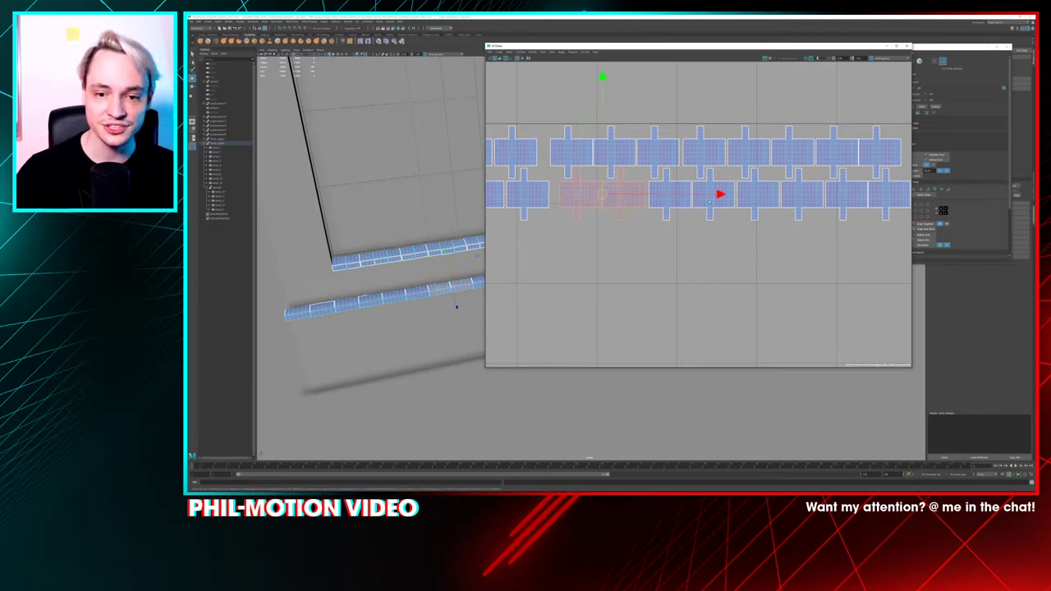
click(725, 198)
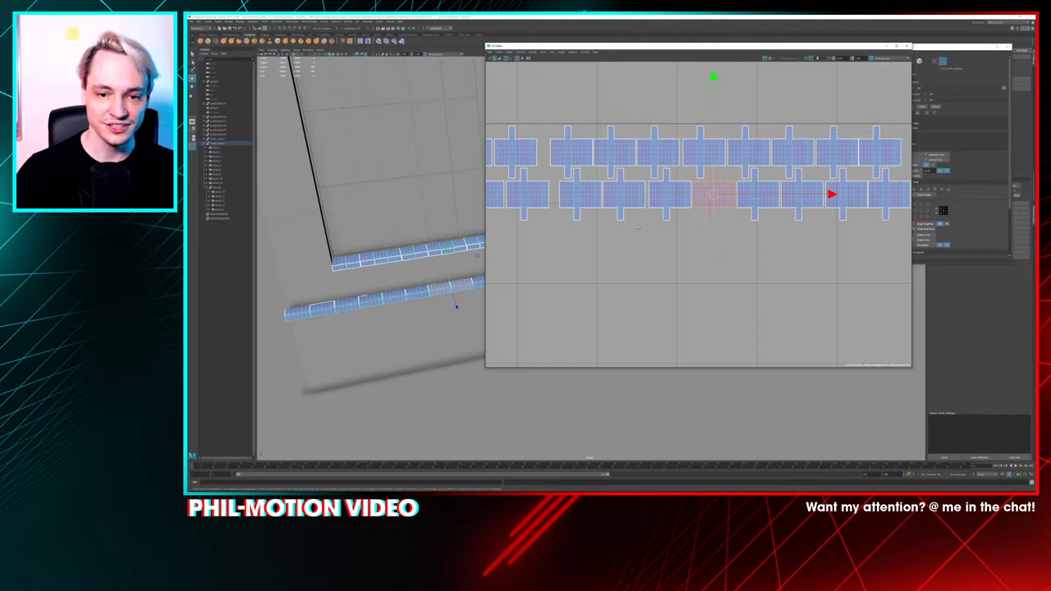
key(ctrl+z)
drag(721, 195, 678, 200)
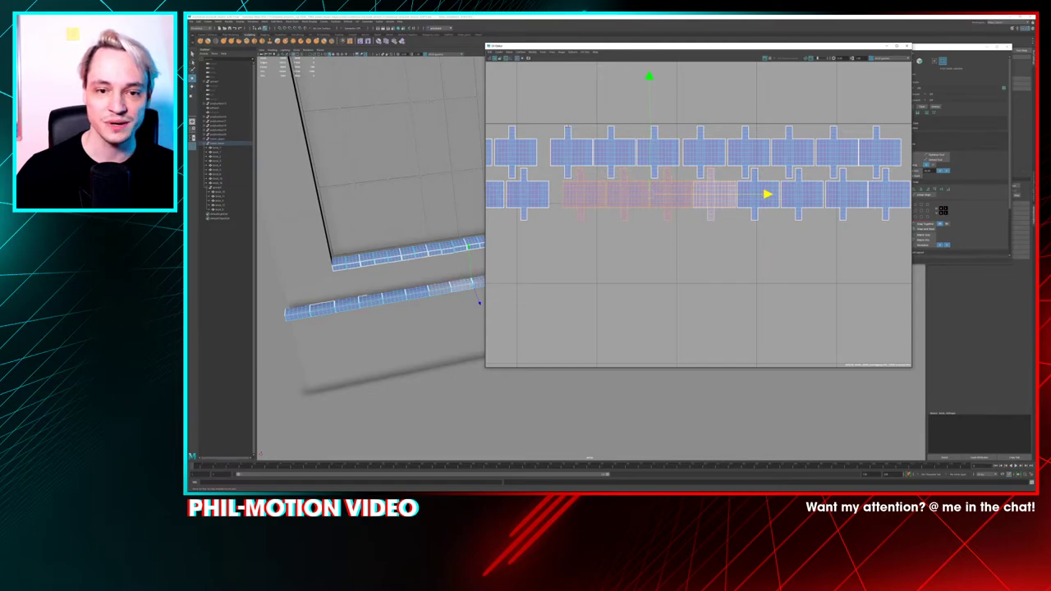
Slide the upper row's detached four-shell block and the next two shells rightward against their neighbours in the UV layout
drag(679, 166, 757, 152)
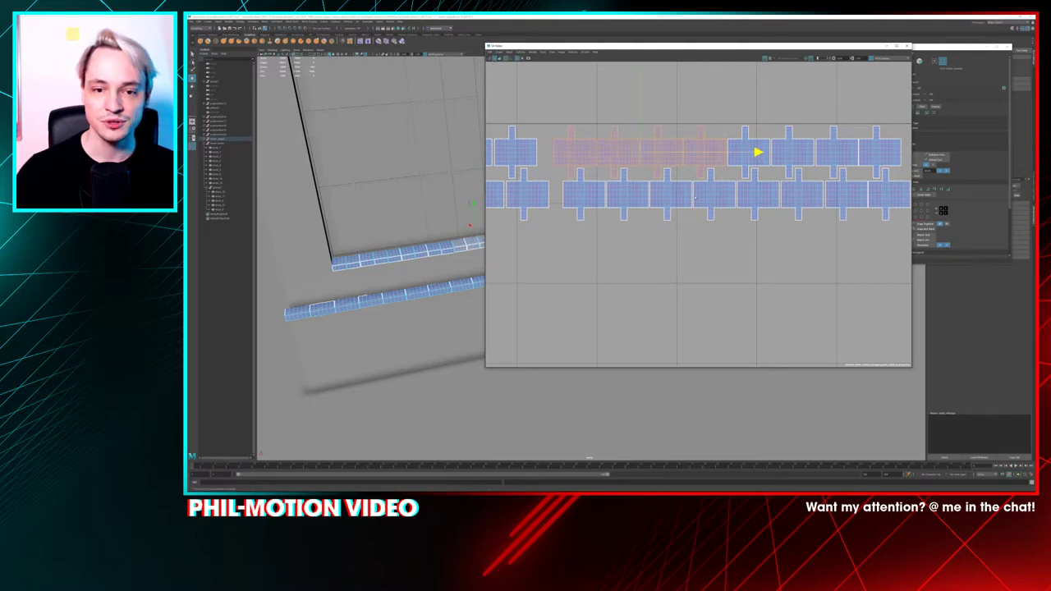
scroll(638, 210, down, 2)
alt+middle_drag(639, 209, 754, 209)
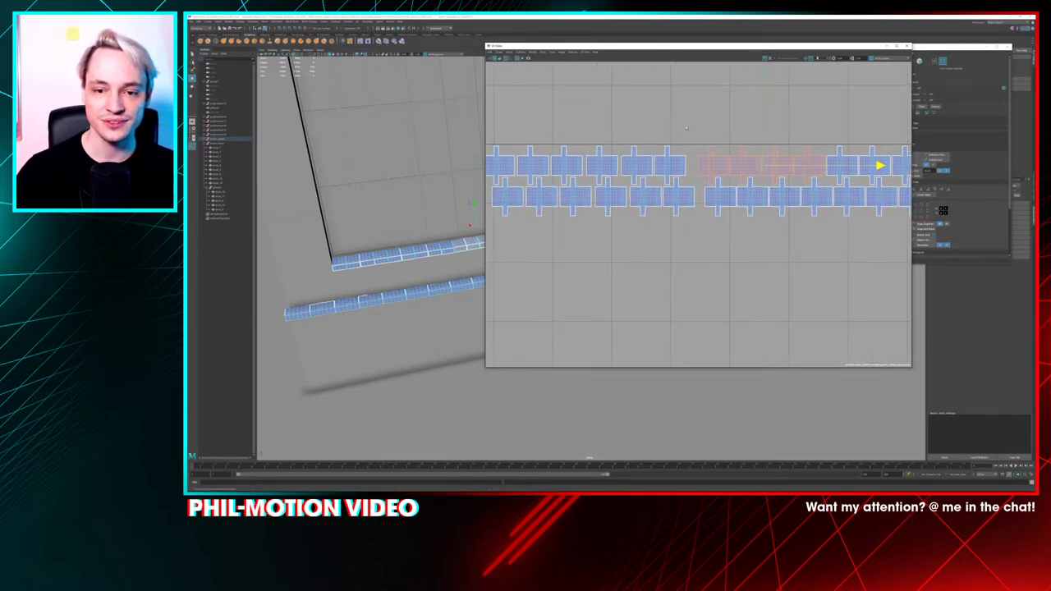
drag(639, 153, 670, 167)
drag(772, 167, 785, 167)
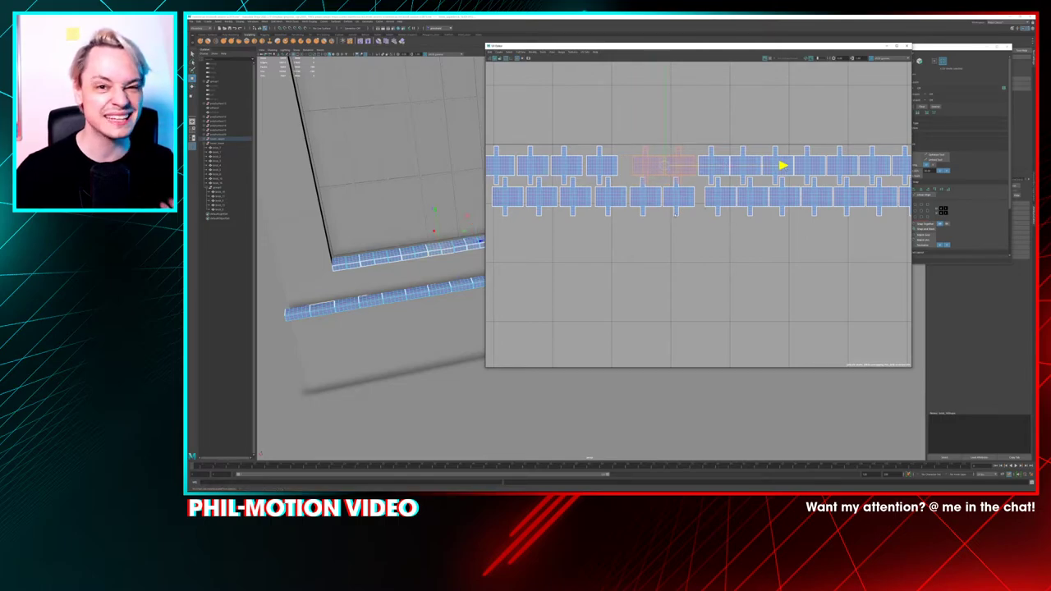
Close the gaps beside the lower row's next two shells, then beside the following single shell in each row
scroll(680, 226, up, 1)
click(656, 194)
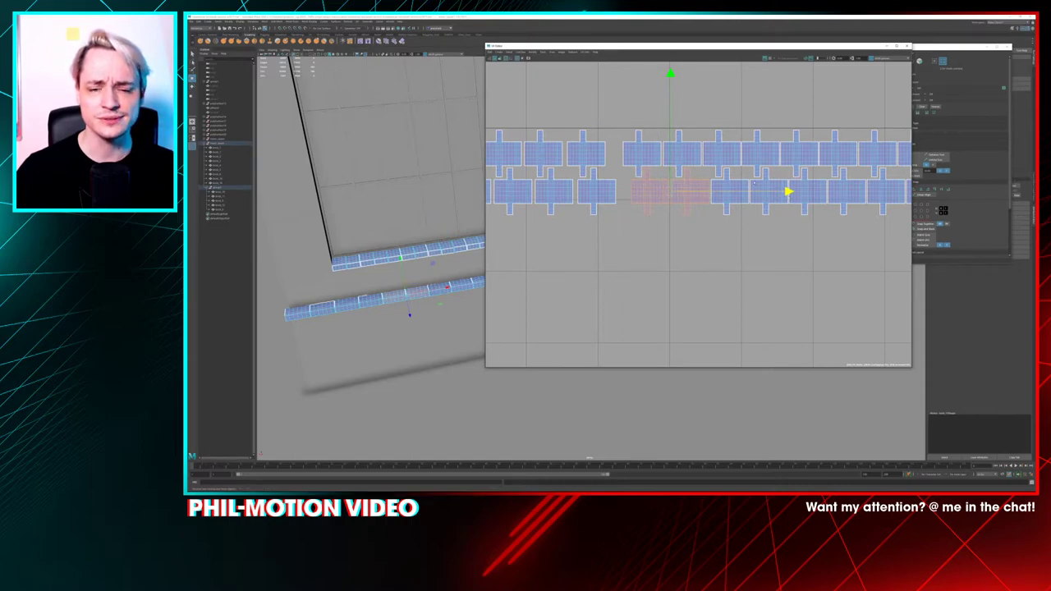
scroll(637, 128, up, 1)
click(646, 146)
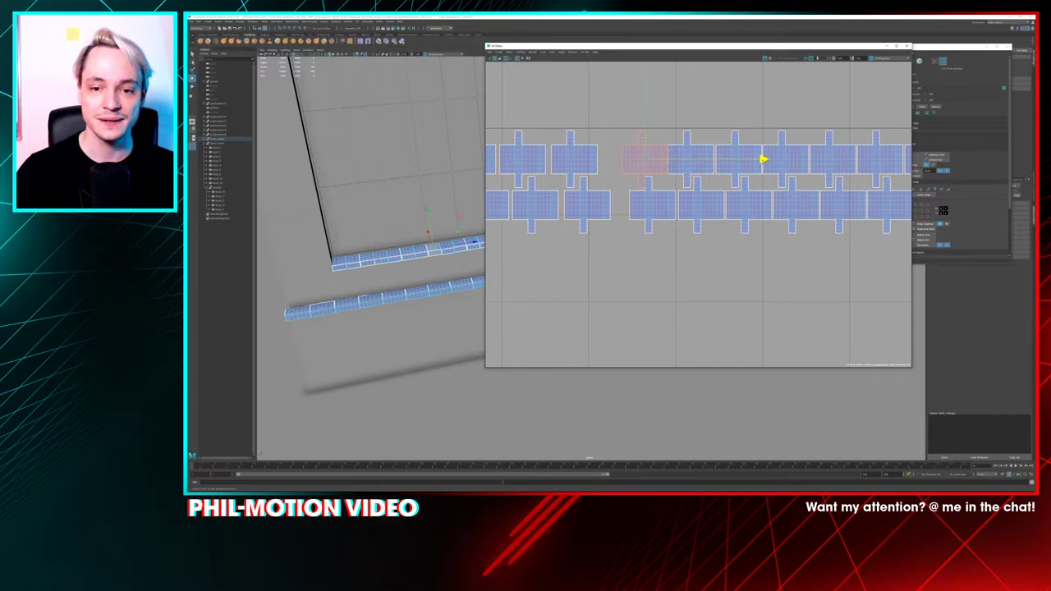
click(678, 204)
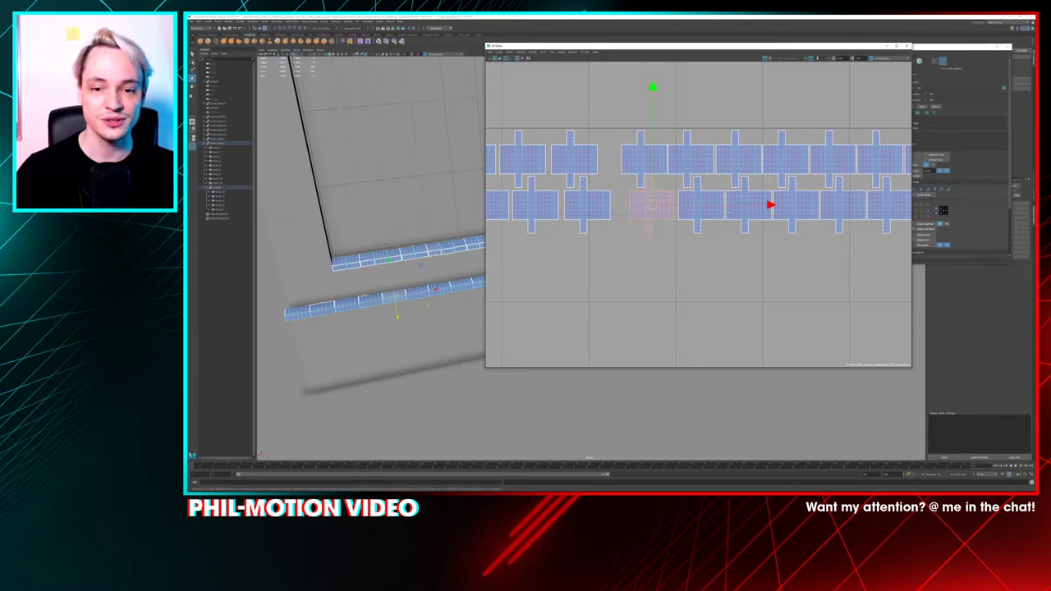
drag(769, 204, 771, 205)
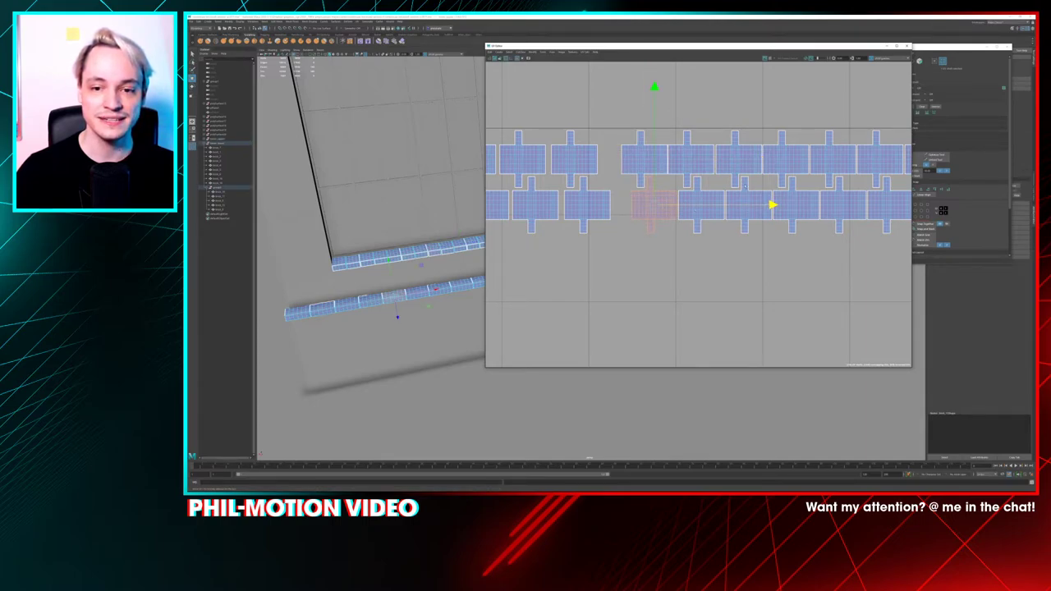
Move the next two separate shells of both UV rows rightward so each sits flush against its packed row
click(701, 161)
drag(809, 160, 718, 161)
click(610, 155)
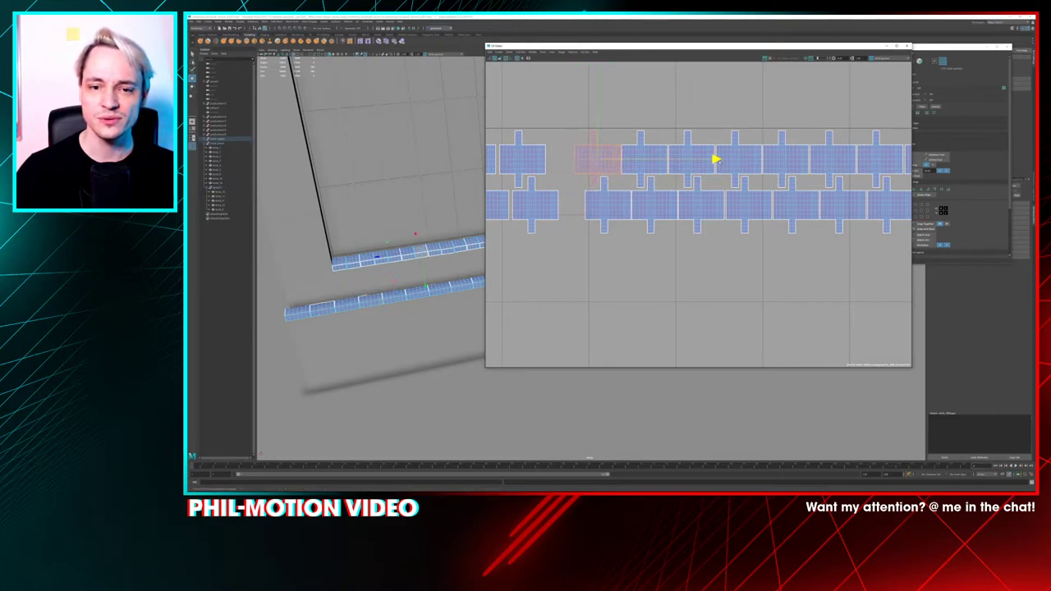
alt+middle_drag(717, 160, 816, 167)
click(648, 207)
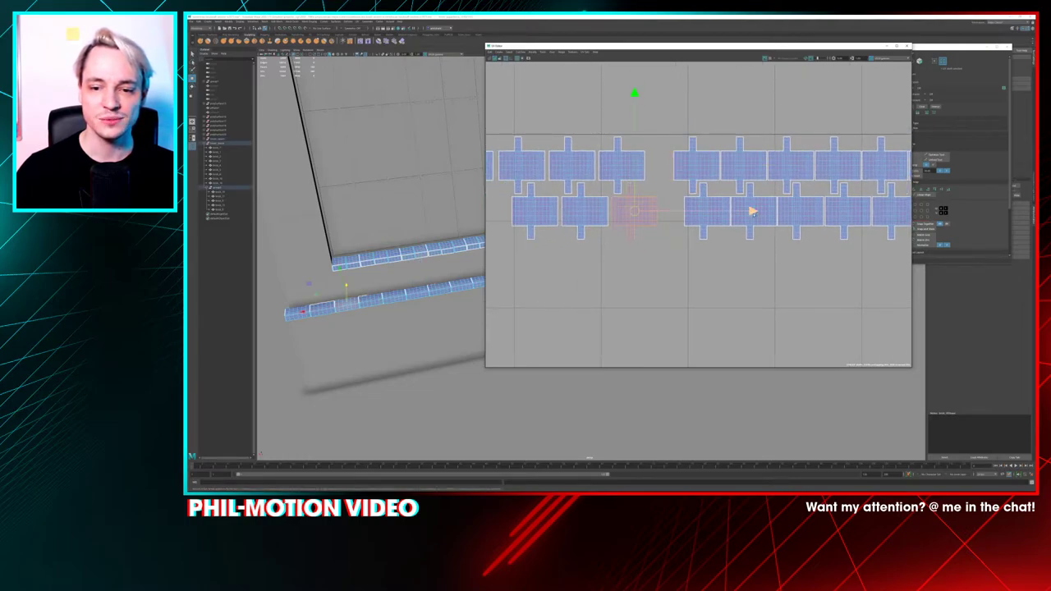
drag(752, 211, 780, 212)
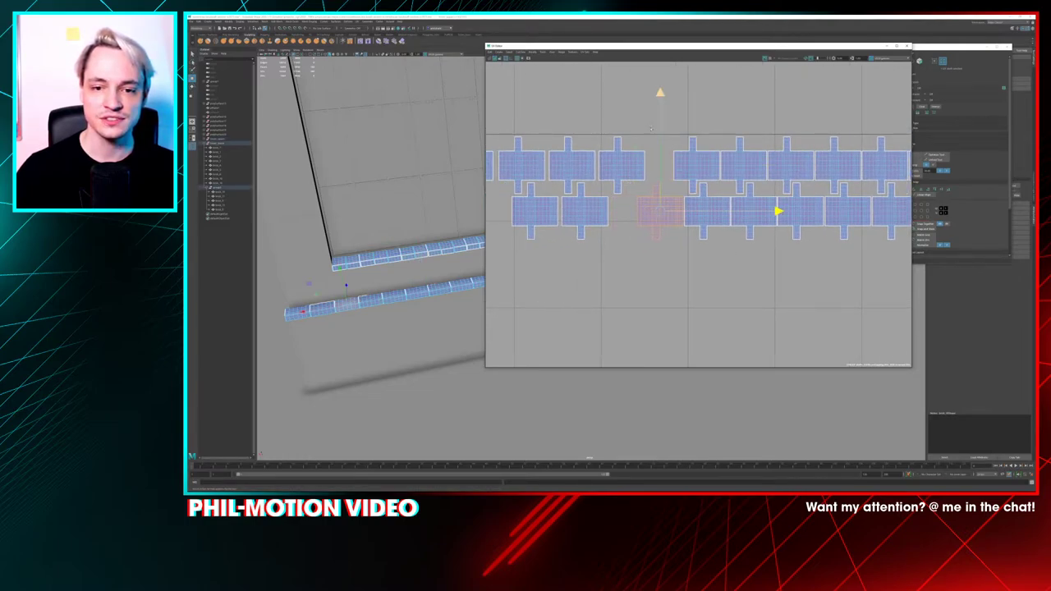
click(621, 164)
drag(739, 165, 763, 166)
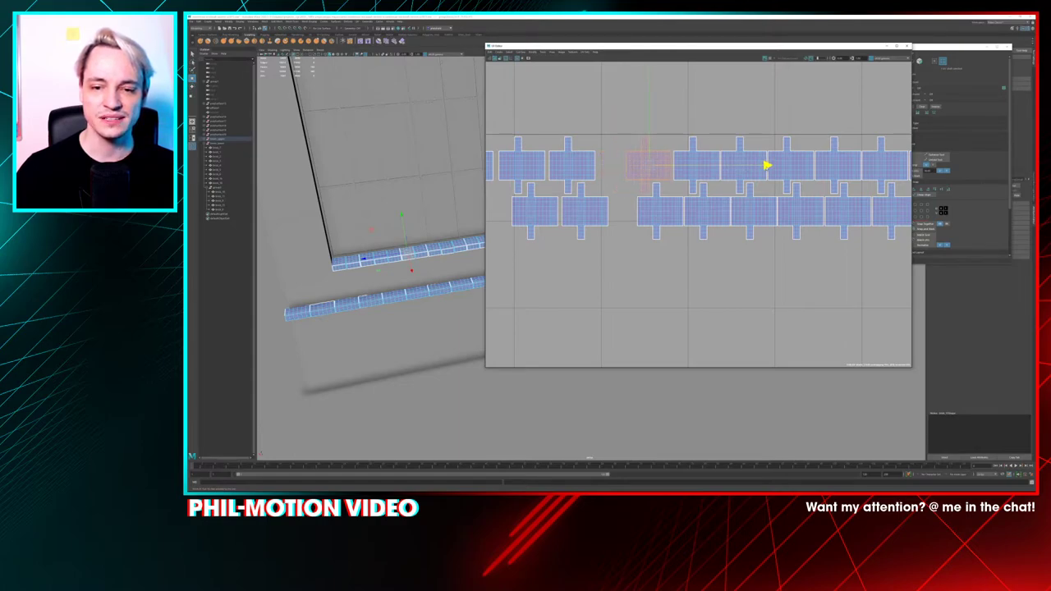
Butt the lower row's last two loose shells and the next two upper-row shells against their packed rows
click(584, 210)
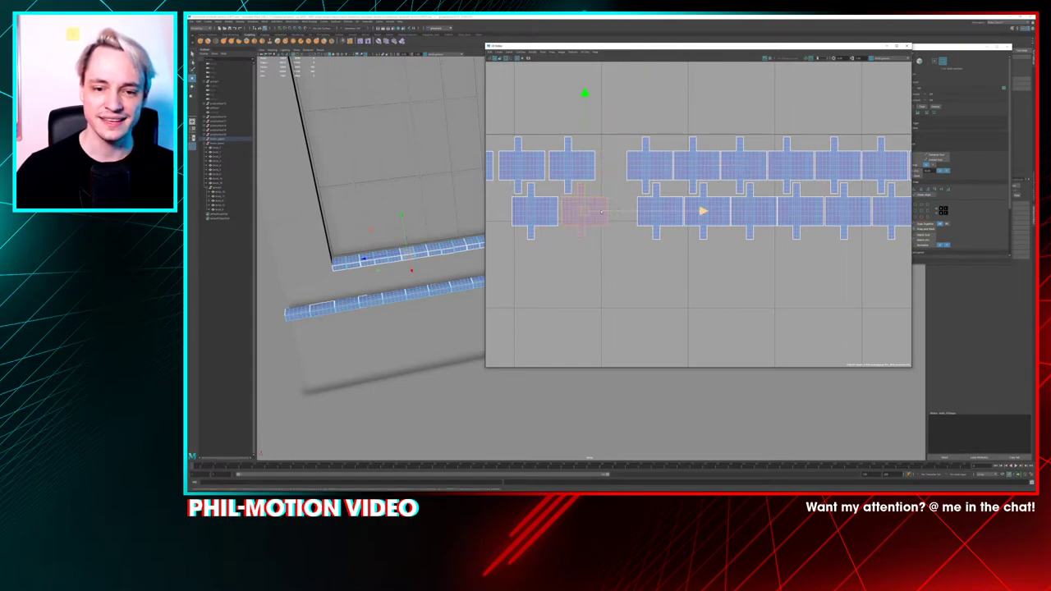
drag(705, 212, 733, 212)
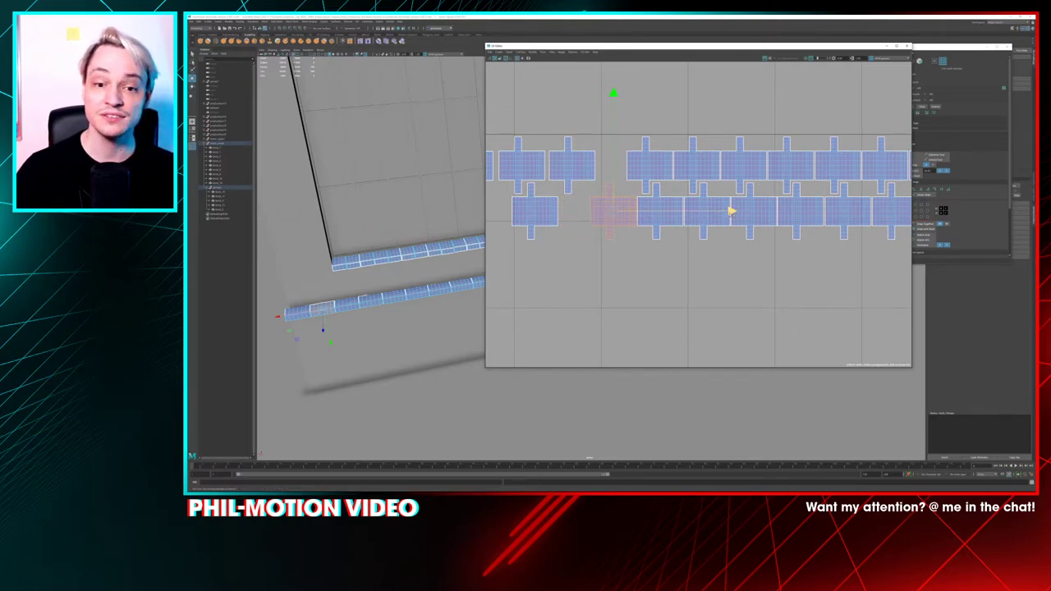
click(585, 158)
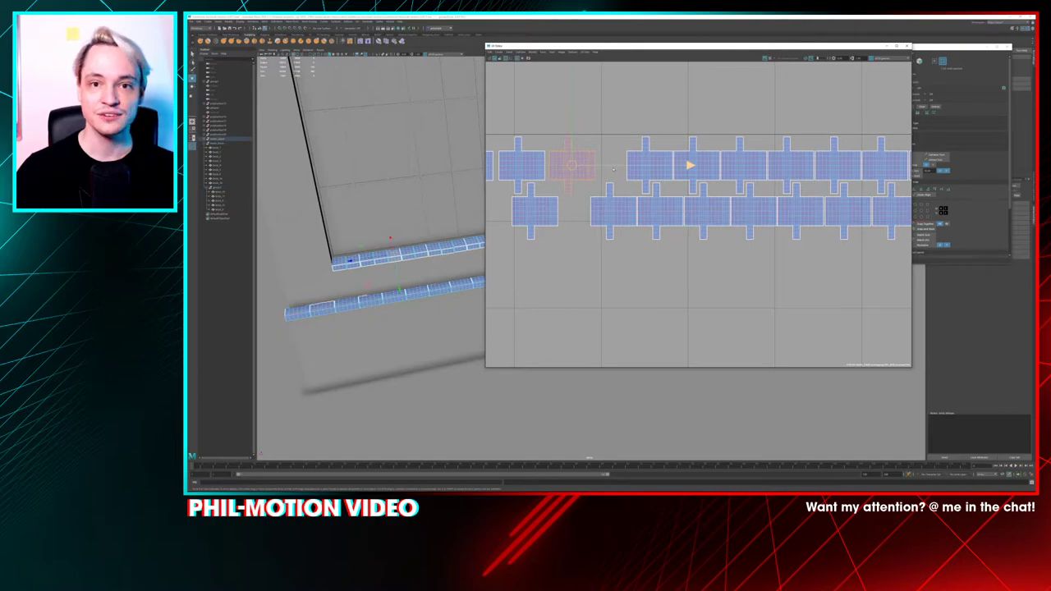
drag(689, 165, 720, 165)
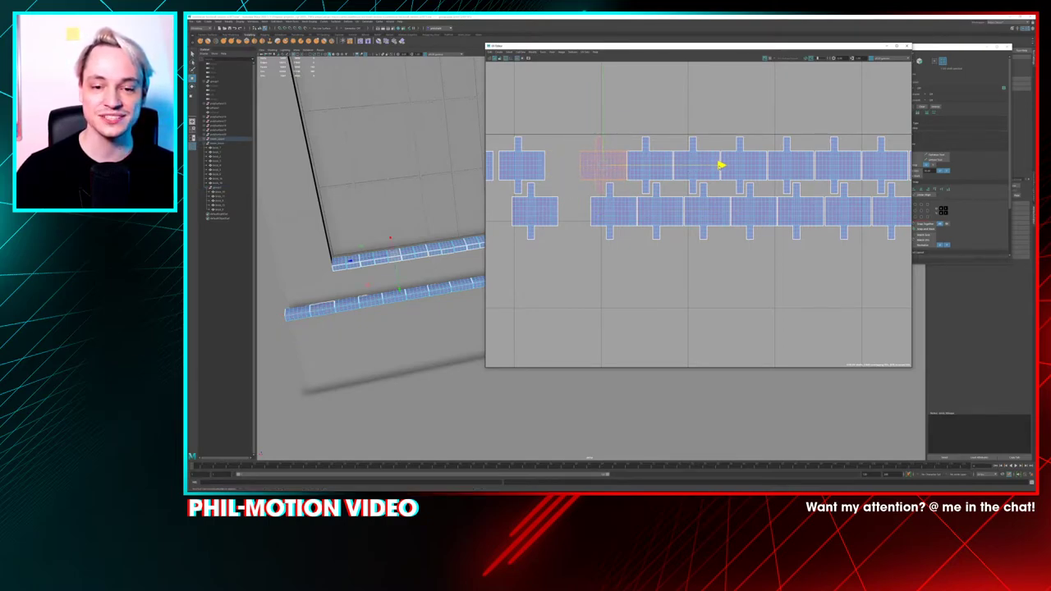
alt+middle_drag(719, 165, 846, 195)
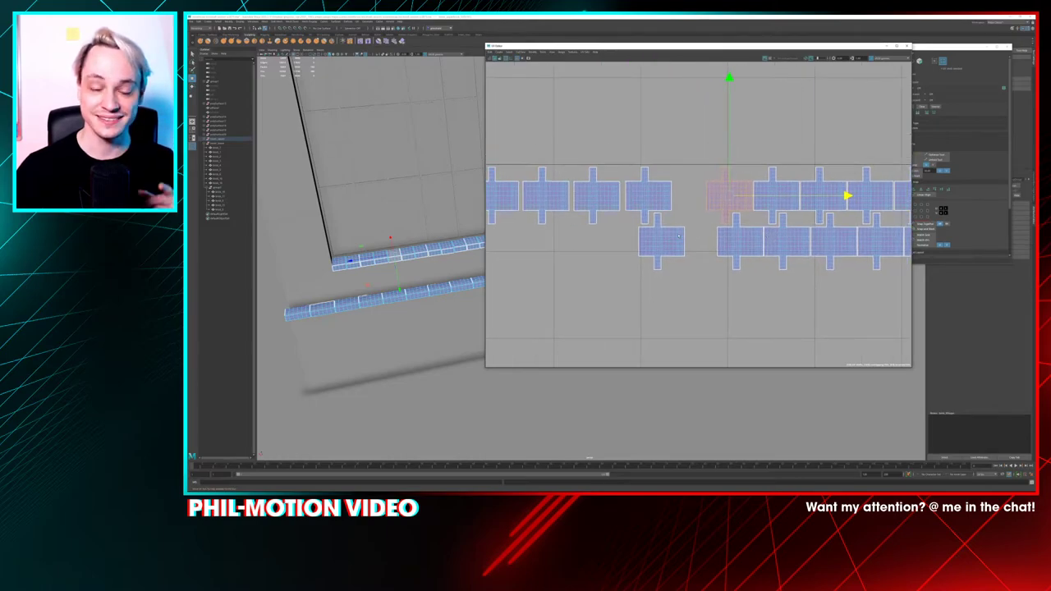
click(661, 241)
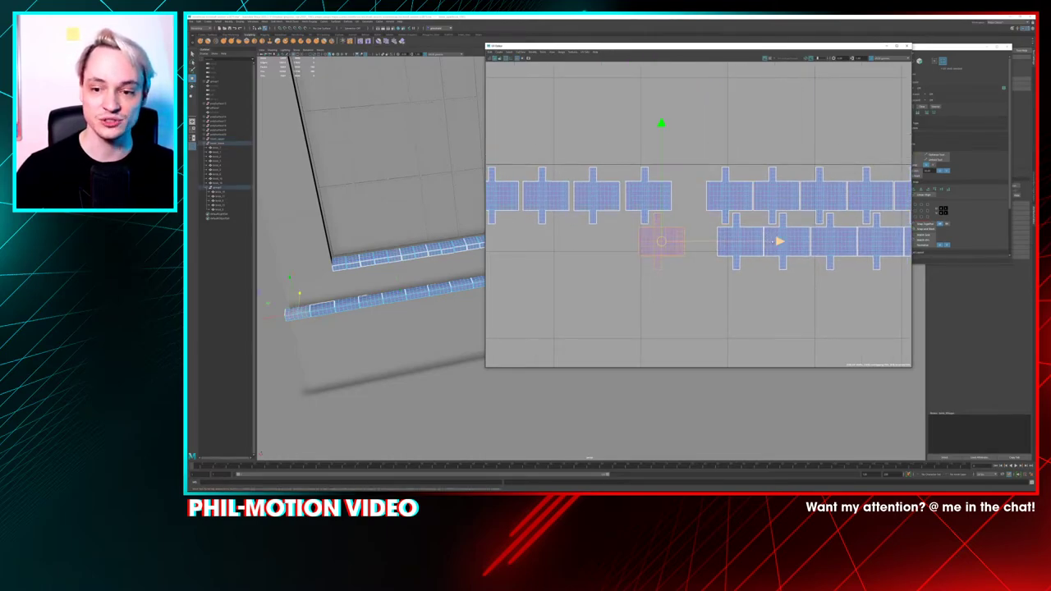
drag(779, 241, 813, 241)
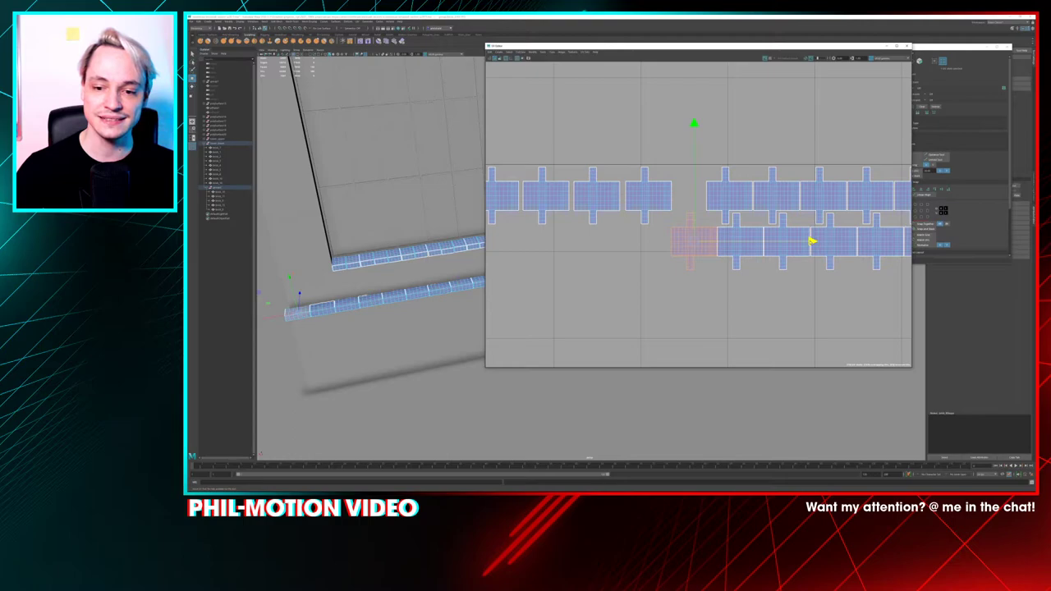
click(649, 195)
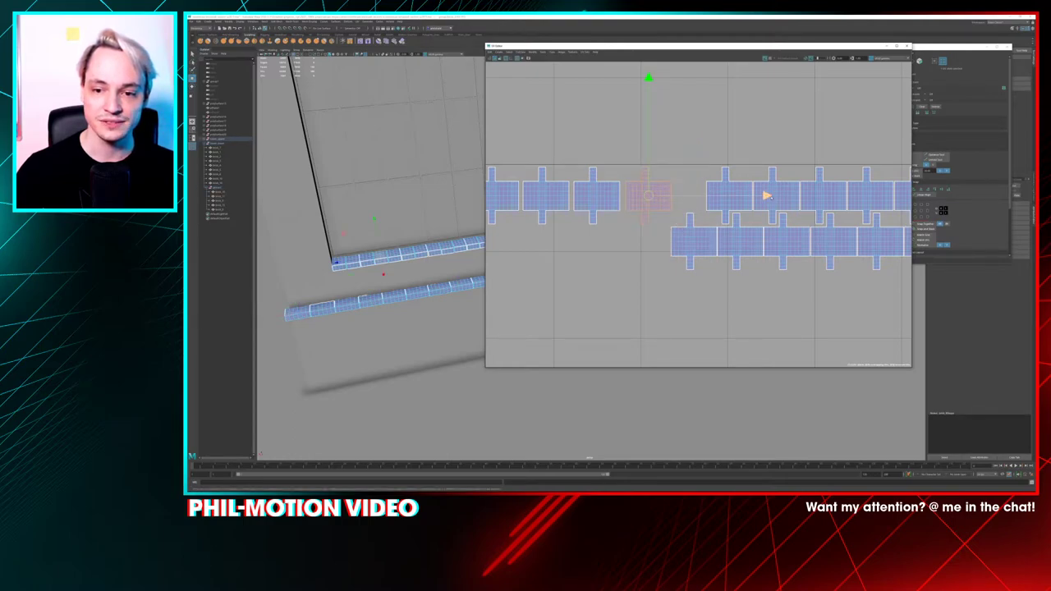
drag(766, 195, 800, 196)
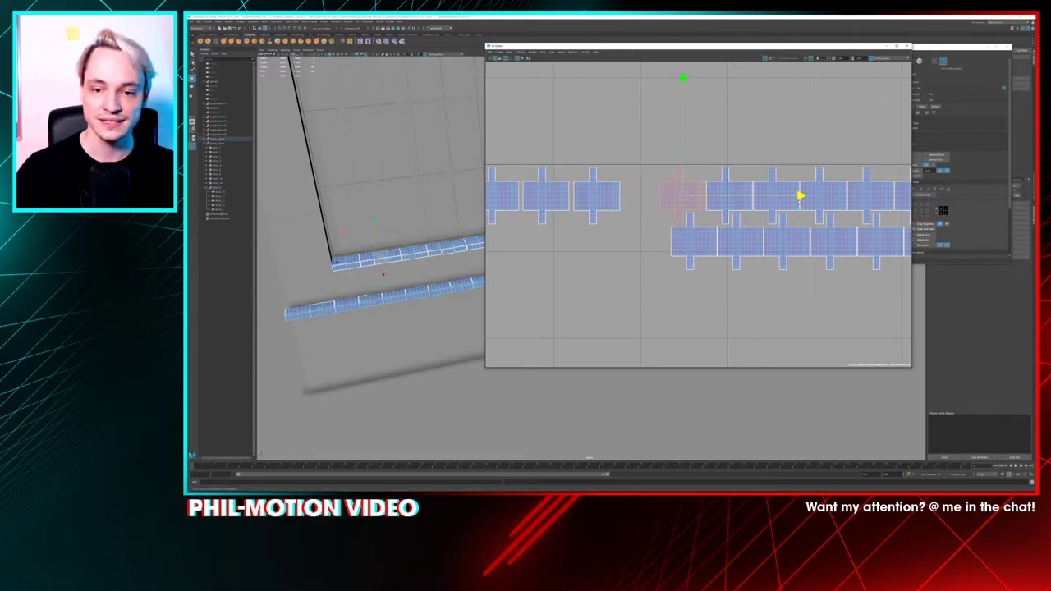
Pack the last three loose shells of the upper row tightly against the rest of that row
click(603, 198)
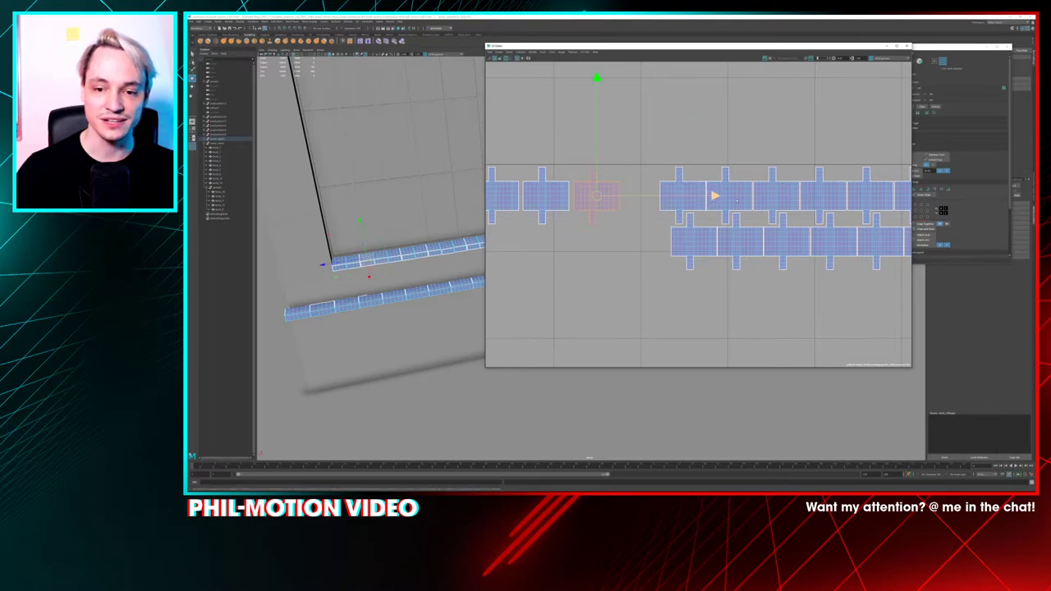
drag(715, 195, 761, 196)
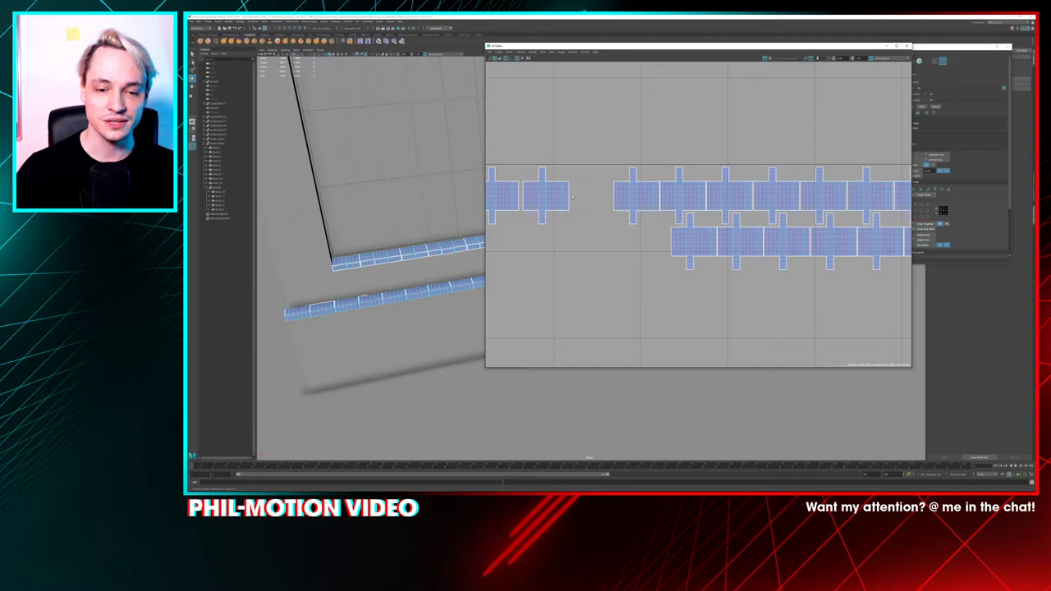
alt+middle_drag(588, 215, 675, 227)
click(643, 211)
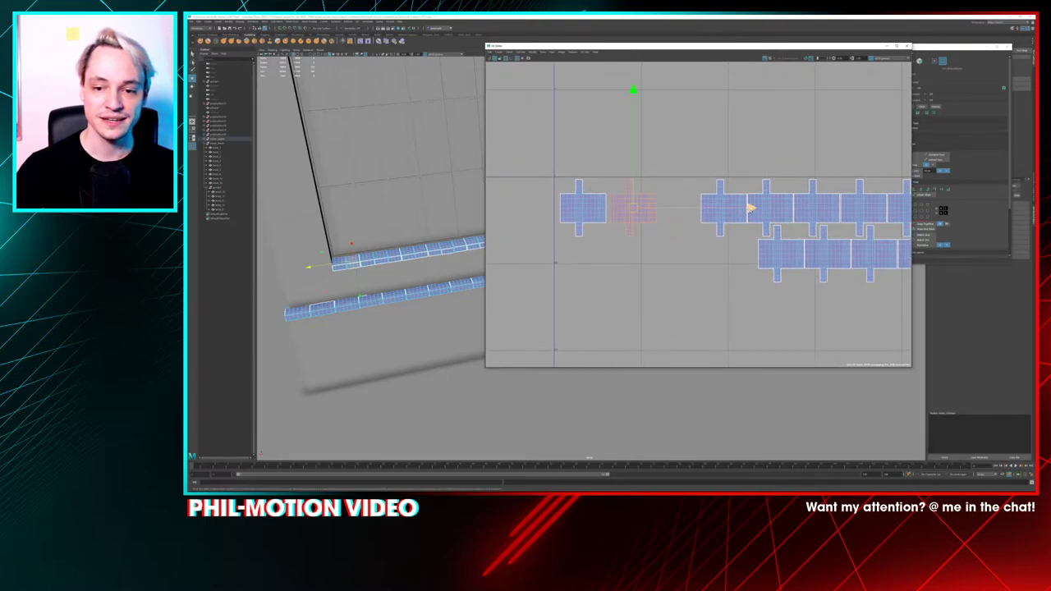
mouse_move(749, 208)
middle_down()
mouse_move(782, 208)
mouse_move(700, 208)
mouse_move(745, 207)
middle_up()
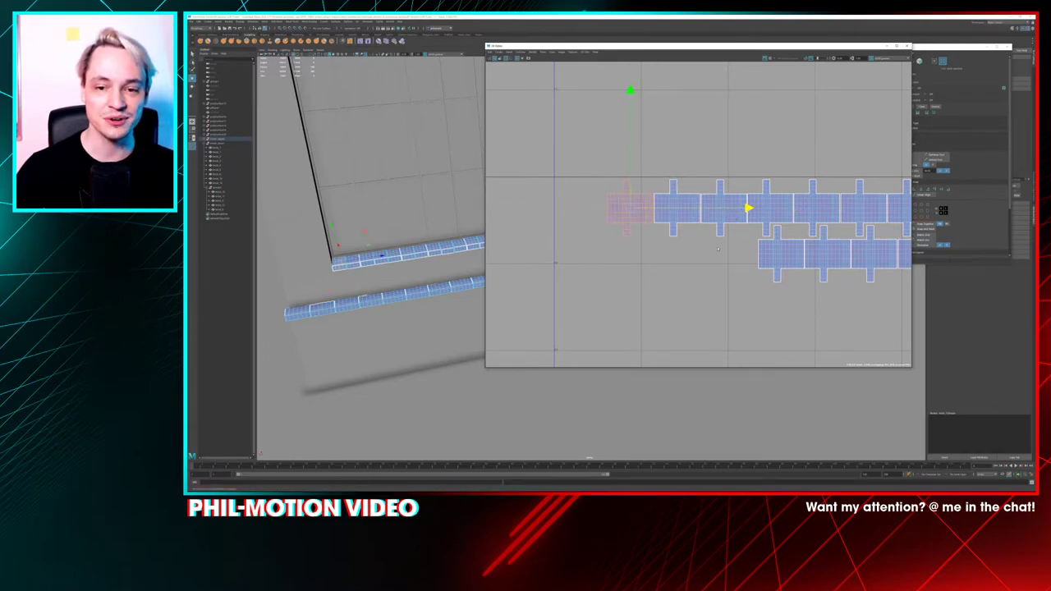
Select all shells in both rows, scale them up uniformly, and shift them left toward the UV tile's left edge
scroll(719, 250, down, 7)
alt+middle_drag(721, 212, 625, 187)
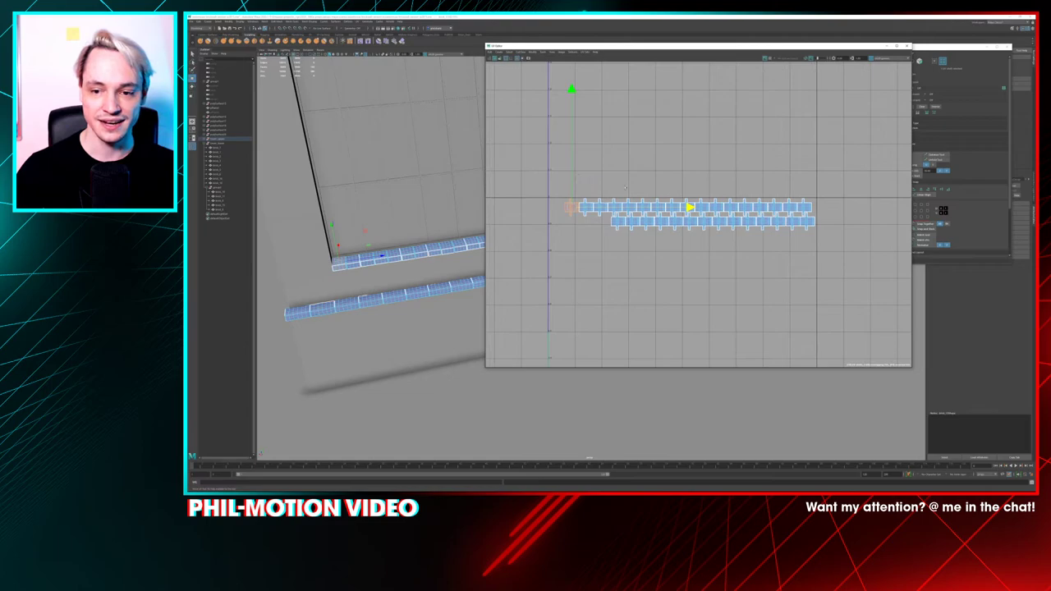
click(615, 220)
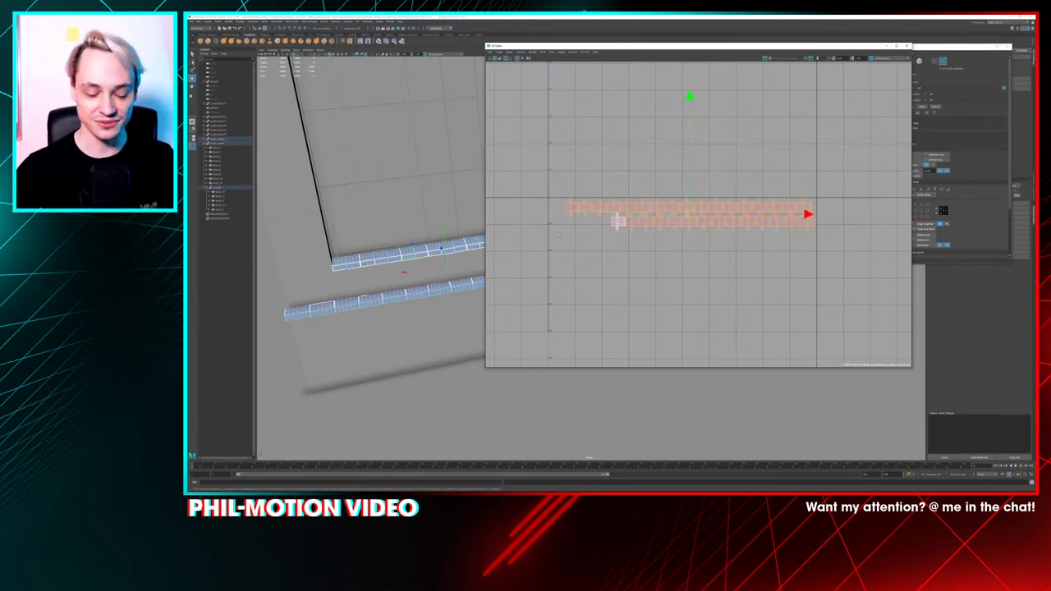
key(r)
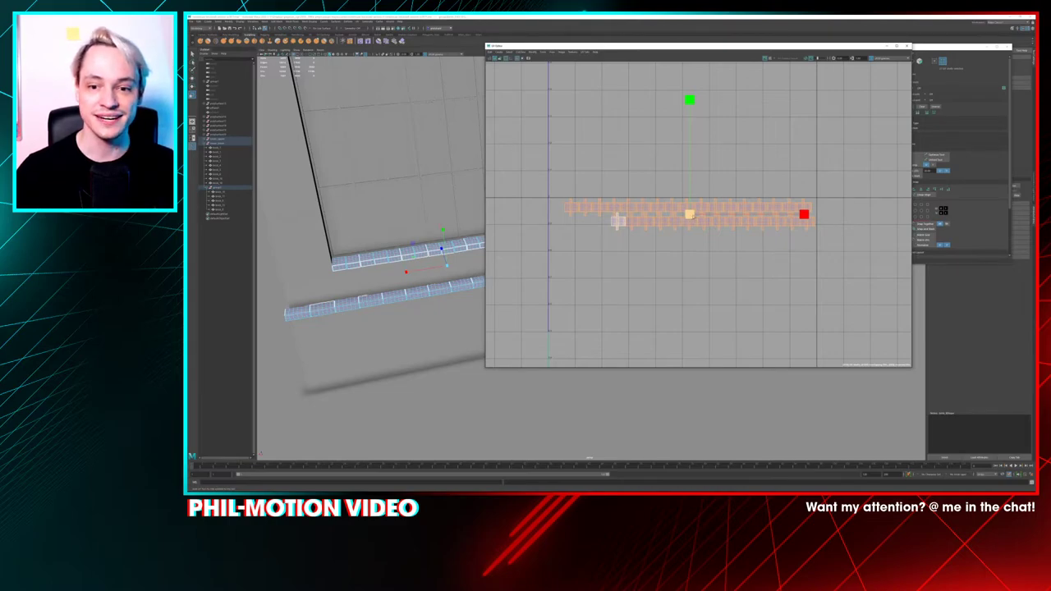
drag(690, 215, 701, 214)
key(w)
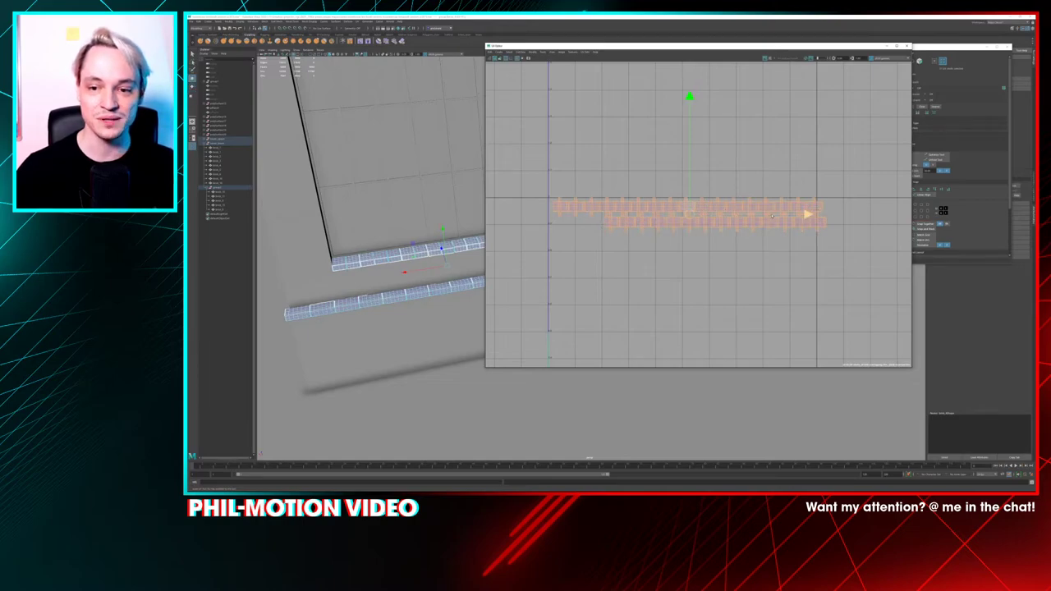
drag(798, 215, 791, 214)
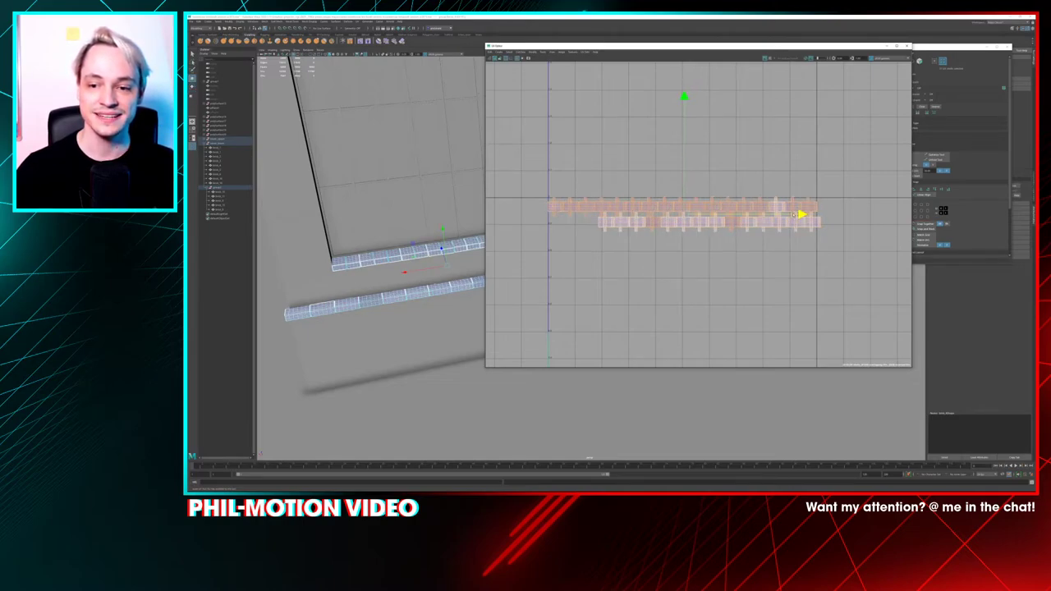
Scale both rows of shells down slightly and nudge them left so they fit inside the 0–1 UV tile
click(687, 101)
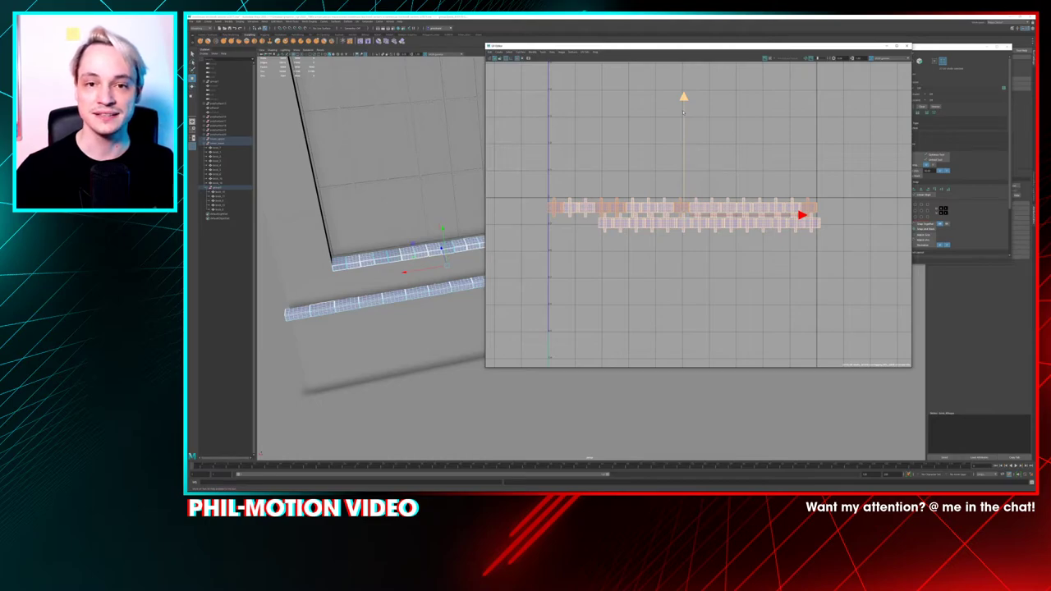
key(r)
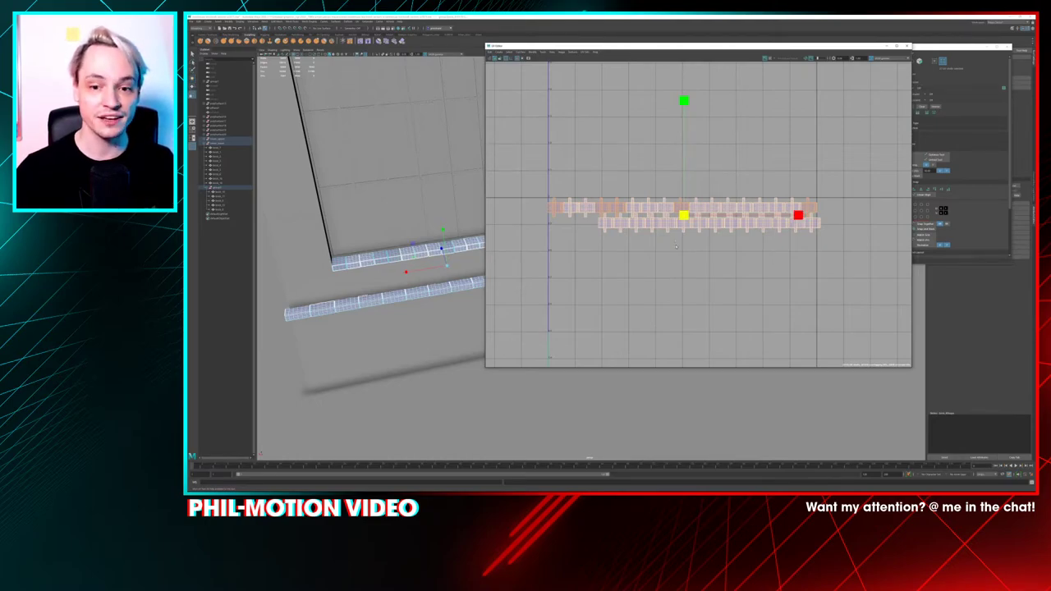
drag(684, 220, 682, 219)
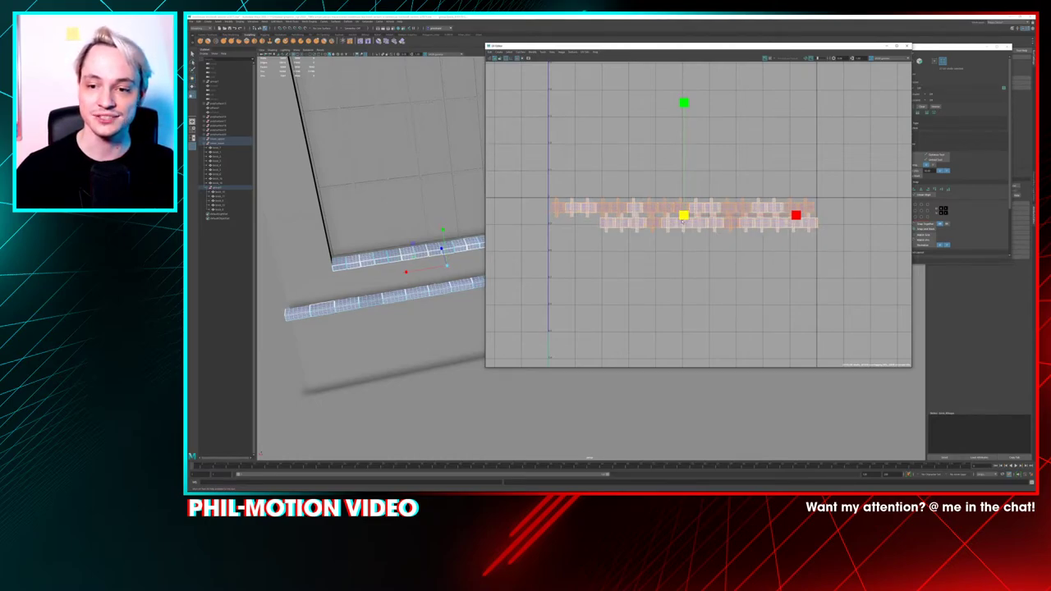
key(w)
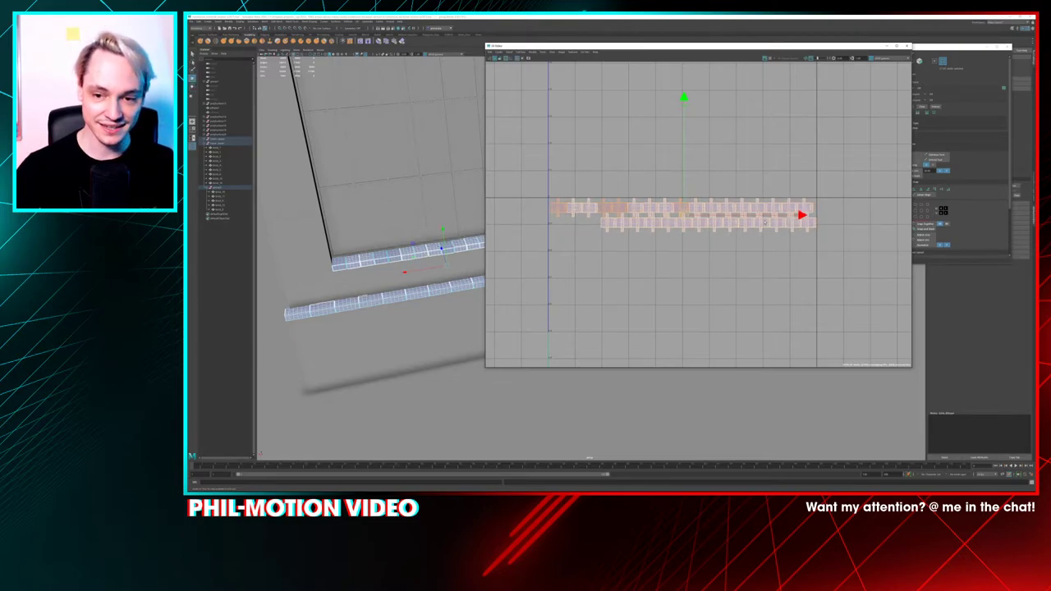
drag(801, 216, 798, 216)
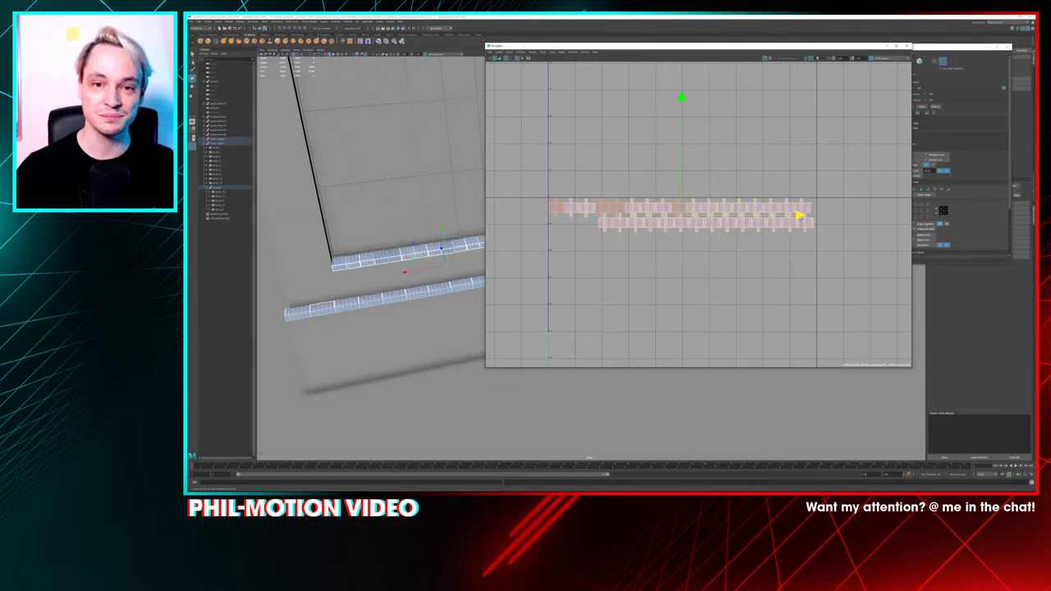
scroll(681, 222, up, 3)
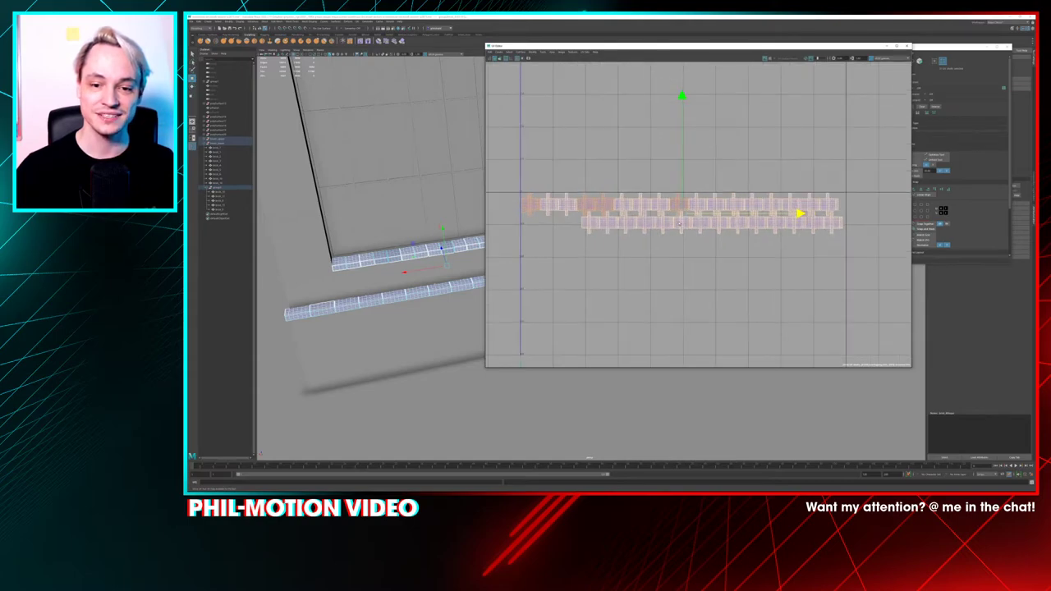
Reselect all shells in both rows and fine-tune their uniform scale and horizontal position to span the 0–1 tile's width
click(690, 267)
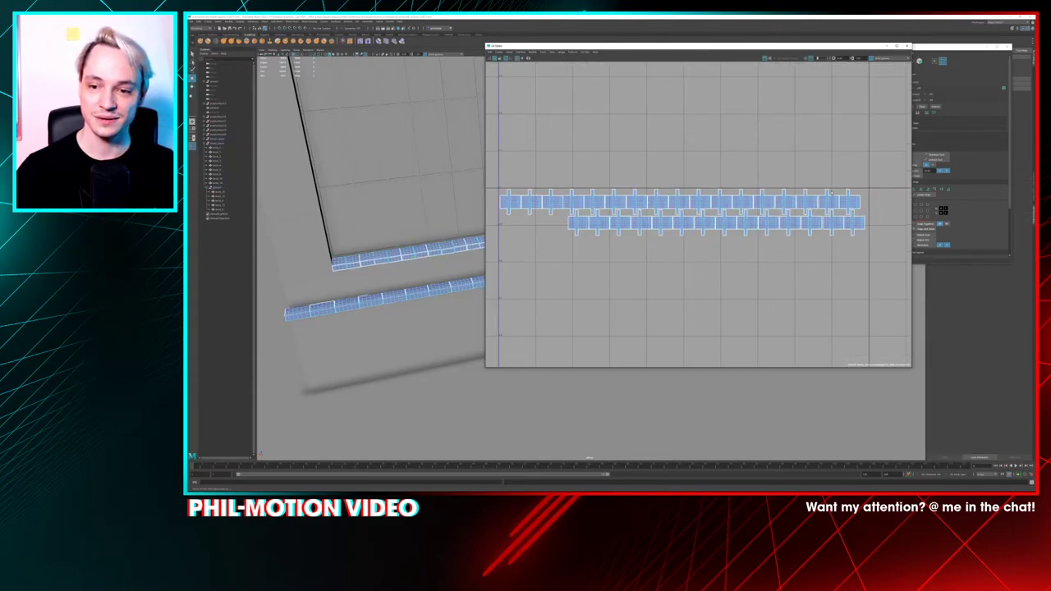
drag(852, 202, 830, 227)
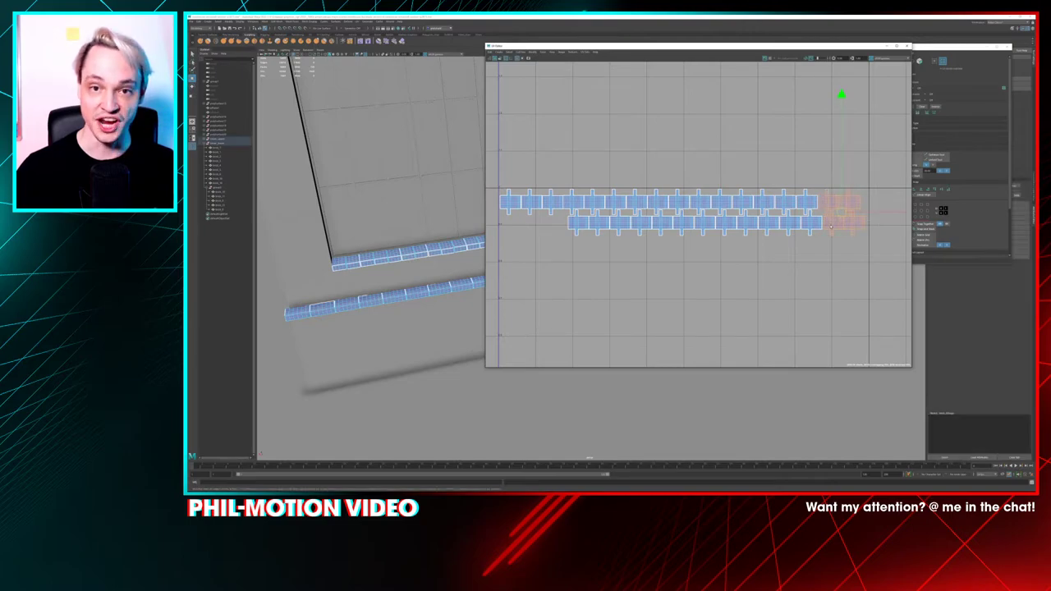
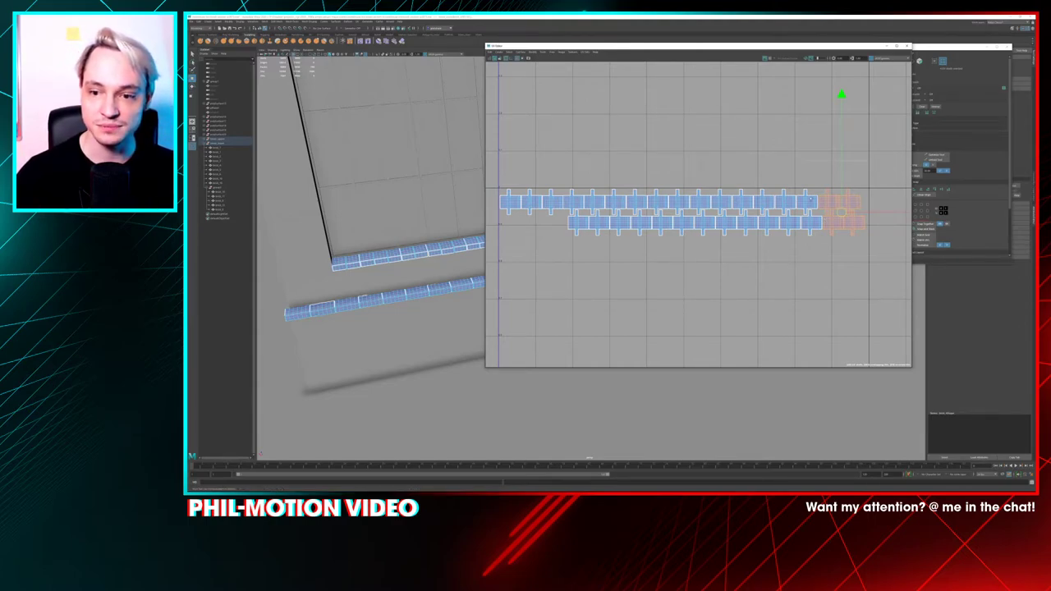
drag(546, 262, 877, 177)
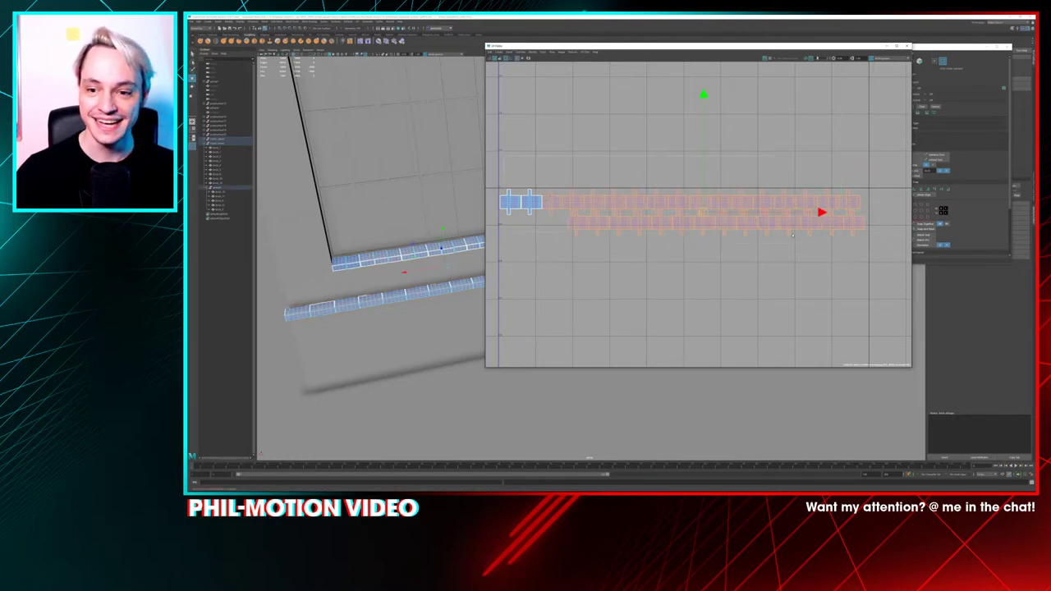
drag(833, 244, 496, 182)
key(r)
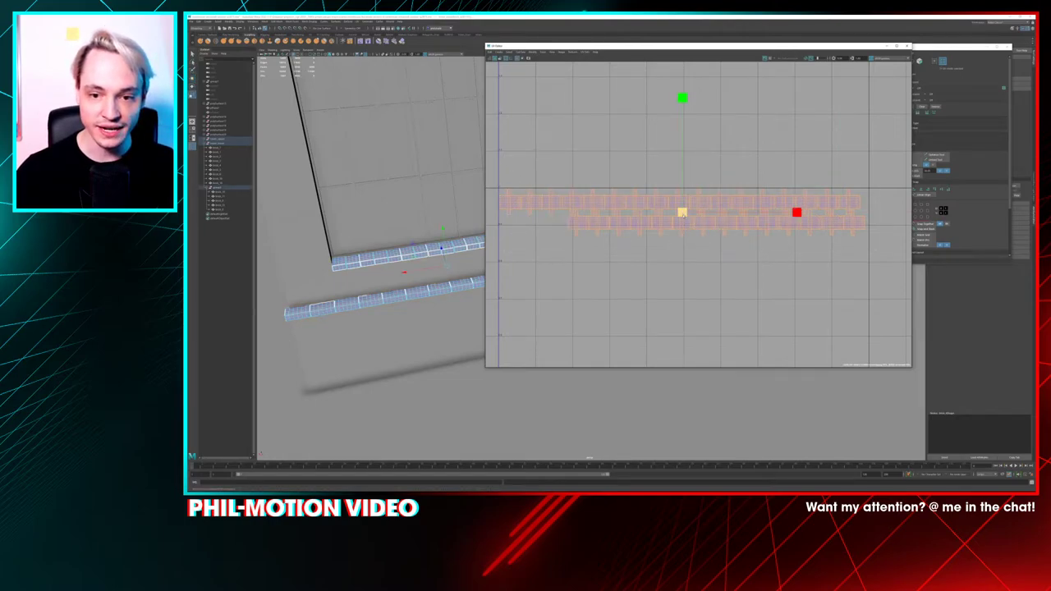
drag(683, 212, 683, 214)
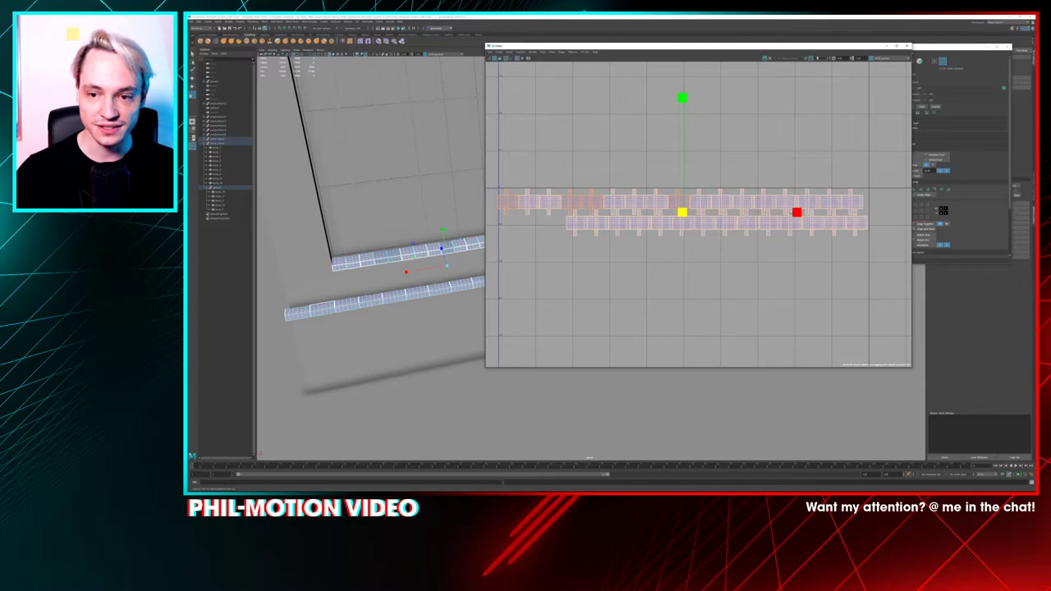
key(w)
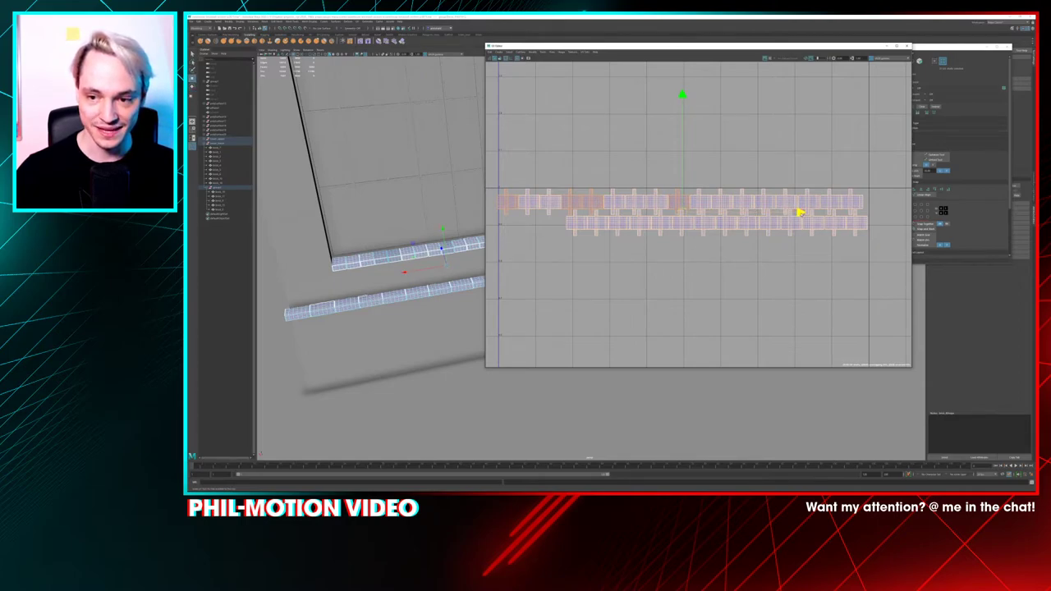
drag(801, 213, 802, 213)
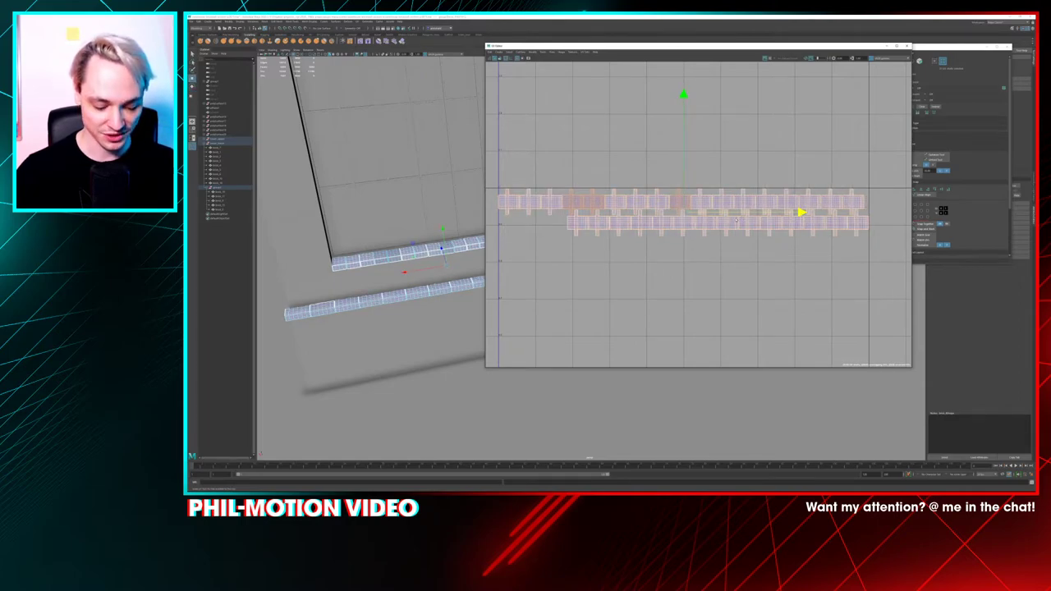
key(r)
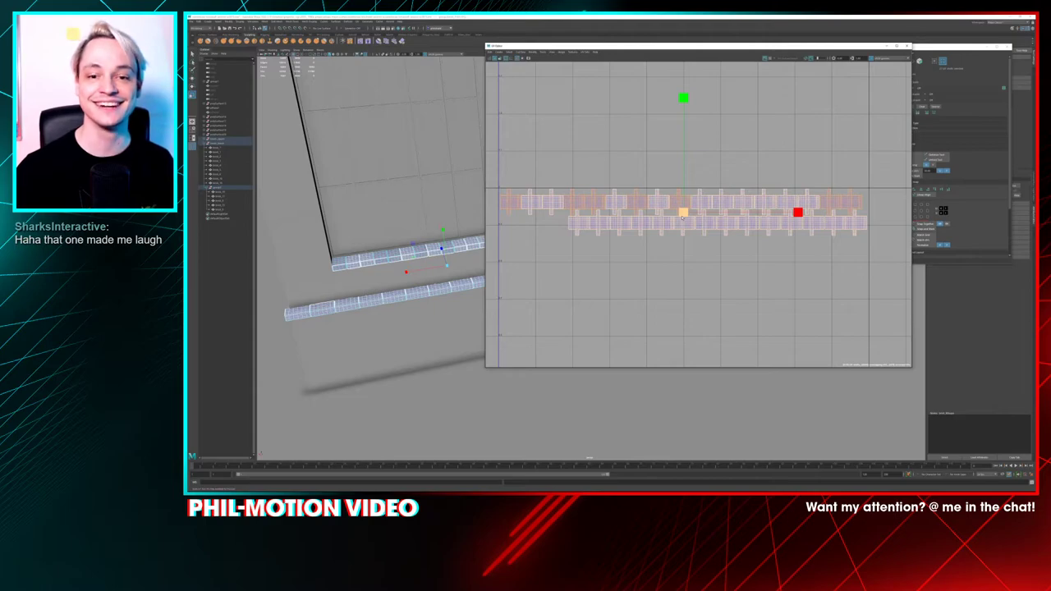
key(w)
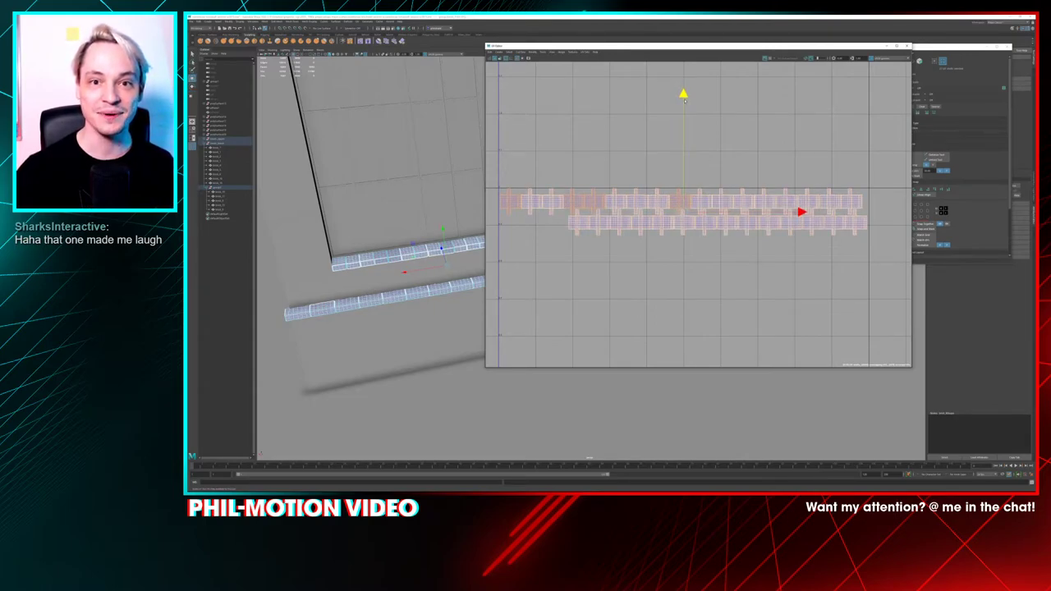
Examine the spacing between the packed shells and how the two rows sit within the whole 0–1 UV tile
click(658, 259)
scroll(657, 260, up, 5)
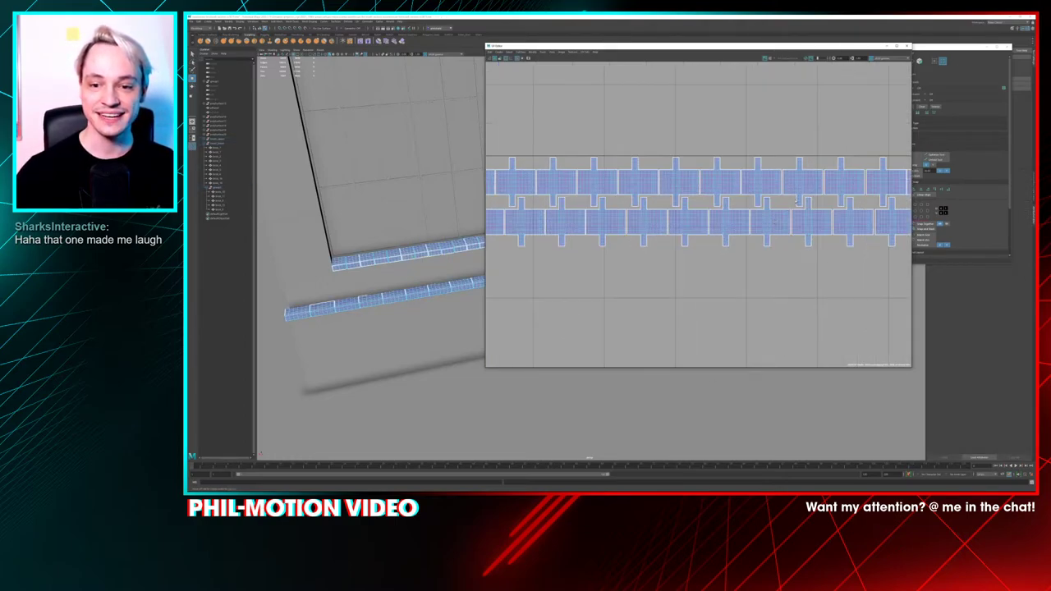
scroll(723, 184, up, 4)
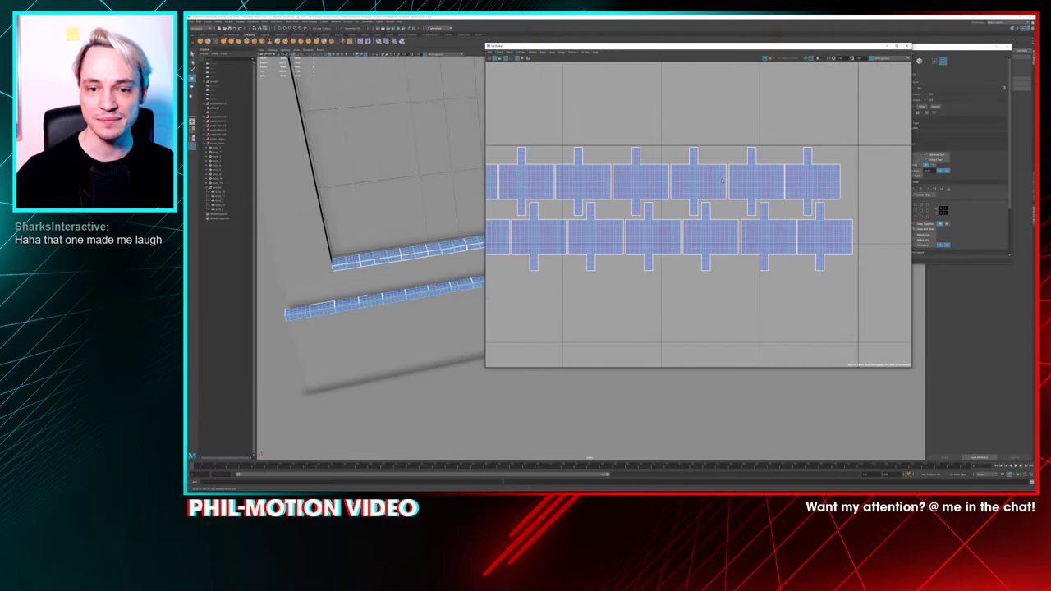
scroll(728, 190, down, 2)
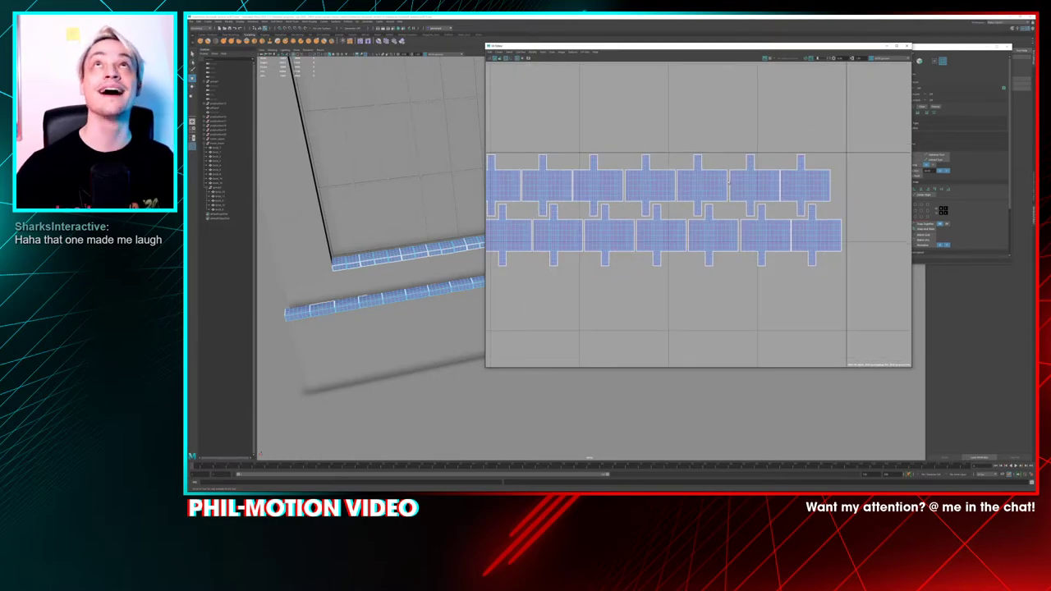
scroll(728, 182, down, 5)
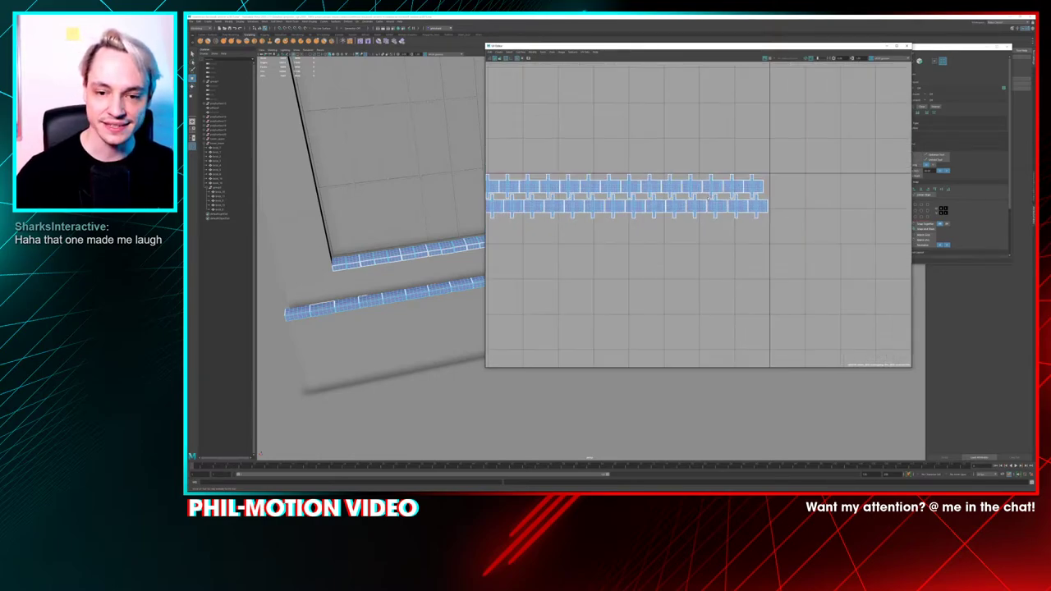
alt+middle_drag(624, 237, 667, 163)
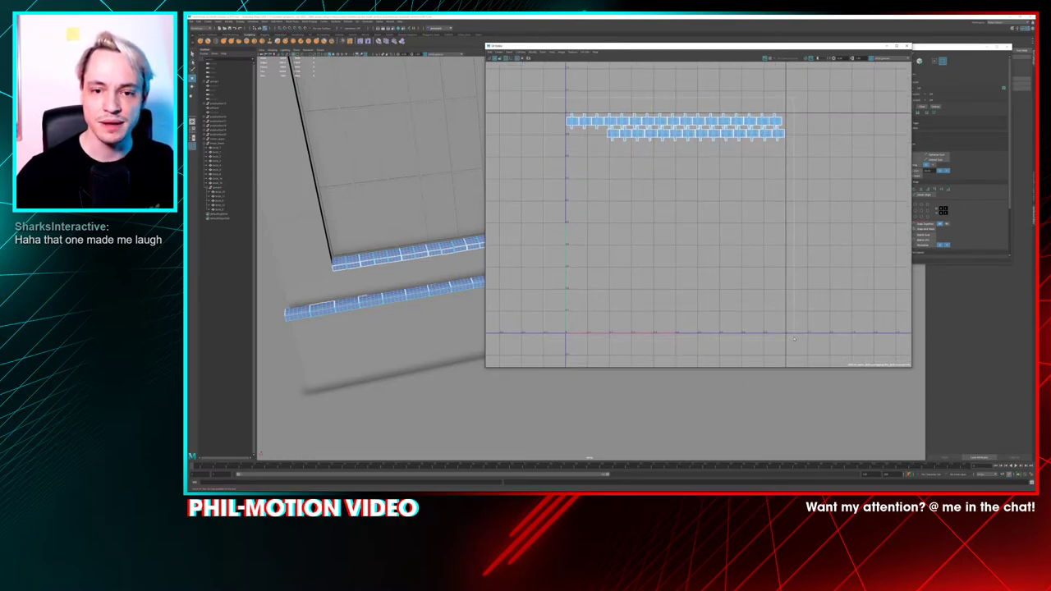
drag(794, 338, 794, 339)
alt+middle_drag(750, 298, 766, 279)
scroll(696, 242, up, 1)
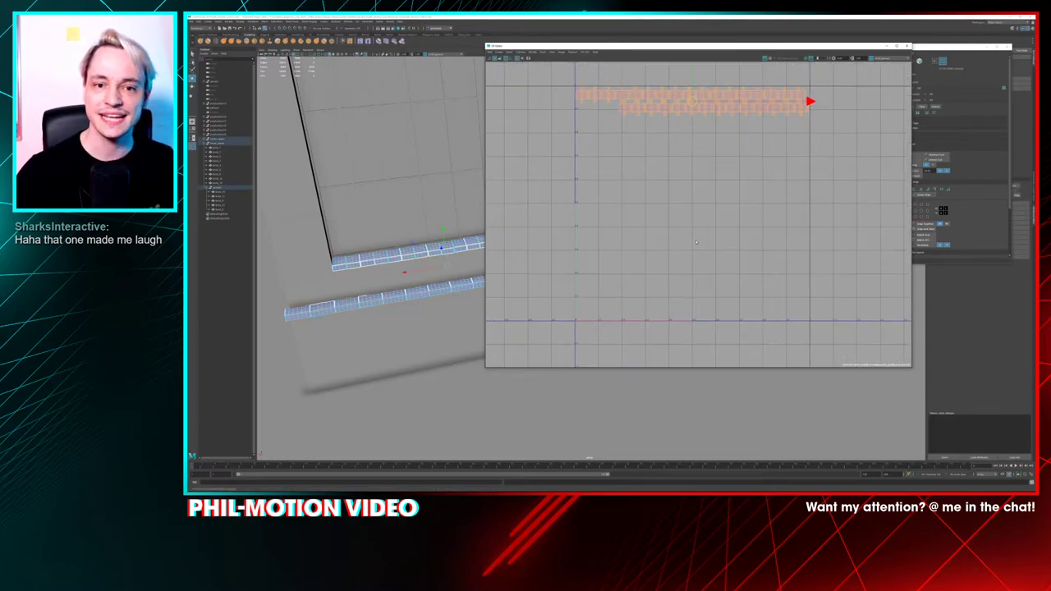
scroll(685, 239, down, 1)
Leave UV editing for object mode and examine from the side how the brick sills pass through the wall
click(395, 297)
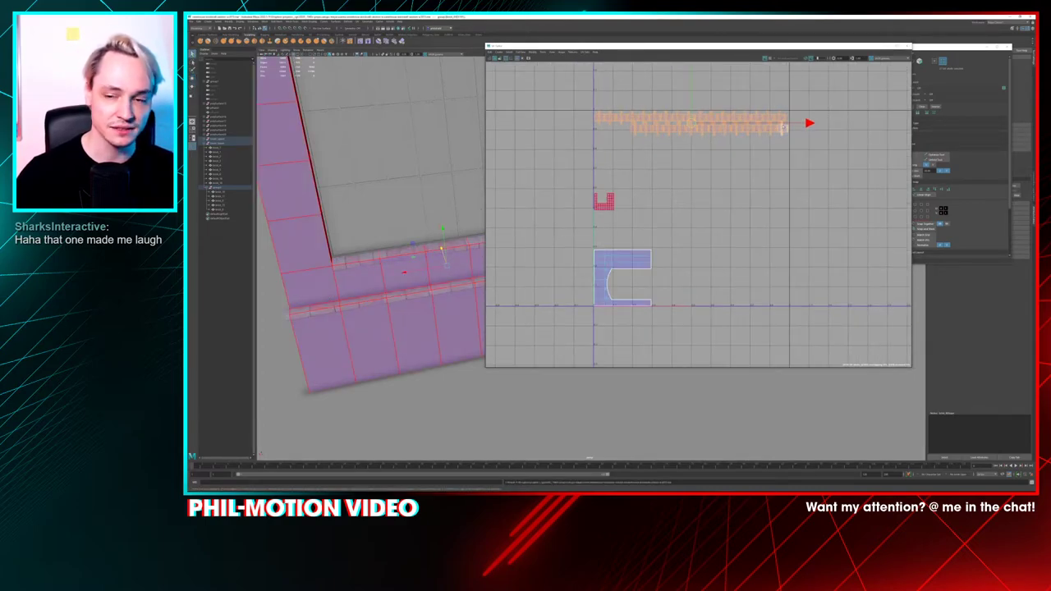
key(w)
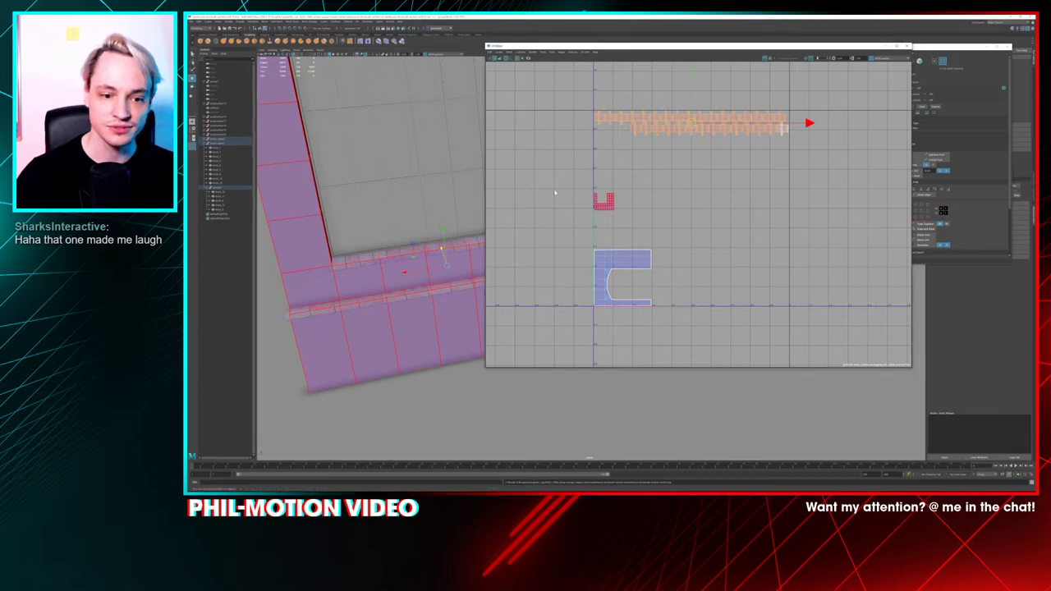
right_drag(471, 237, 488, 233)
click(500, 247)
alt+middle_drag(519, 261, 600, 227)
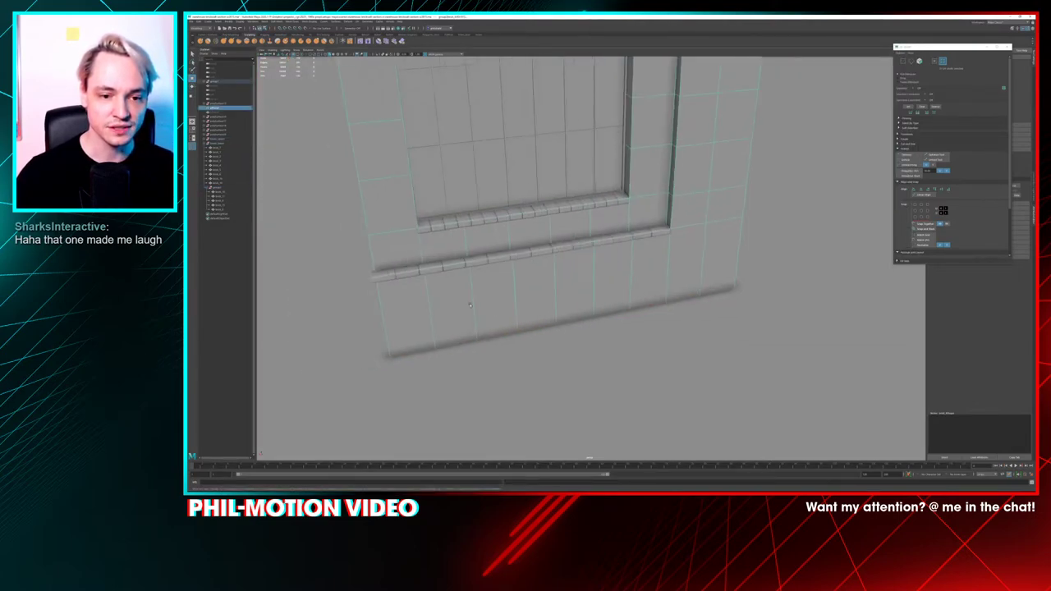
click(438, 372)
alt+drag(438, 372, 665, 181)
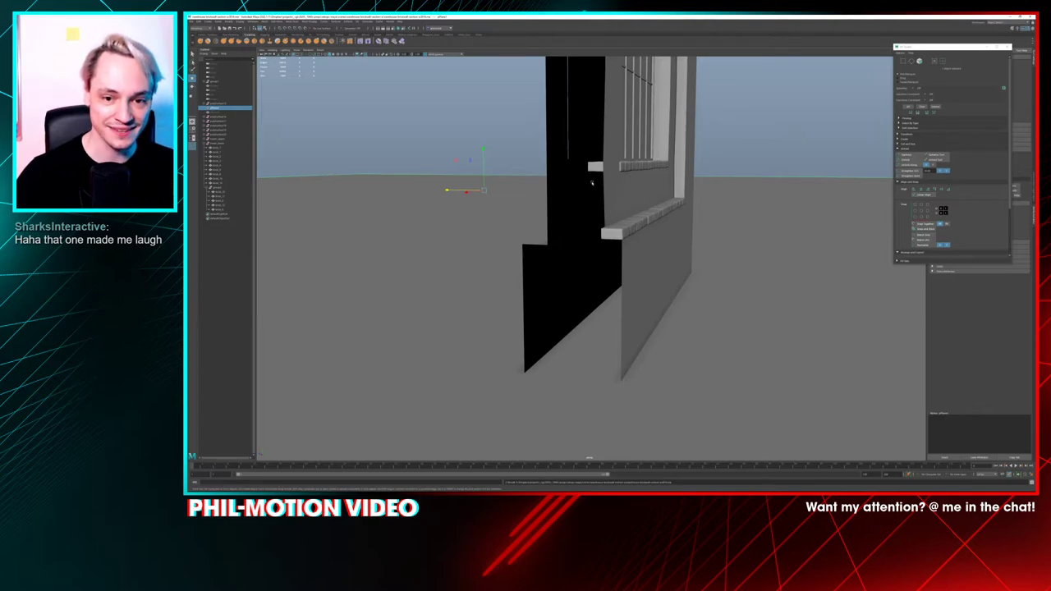
alt+drag(646, 192, 551, 192)
Isolate the end brick of the upper sill and compare it with the full scene to see which parts the wall hides
click(554, 192)
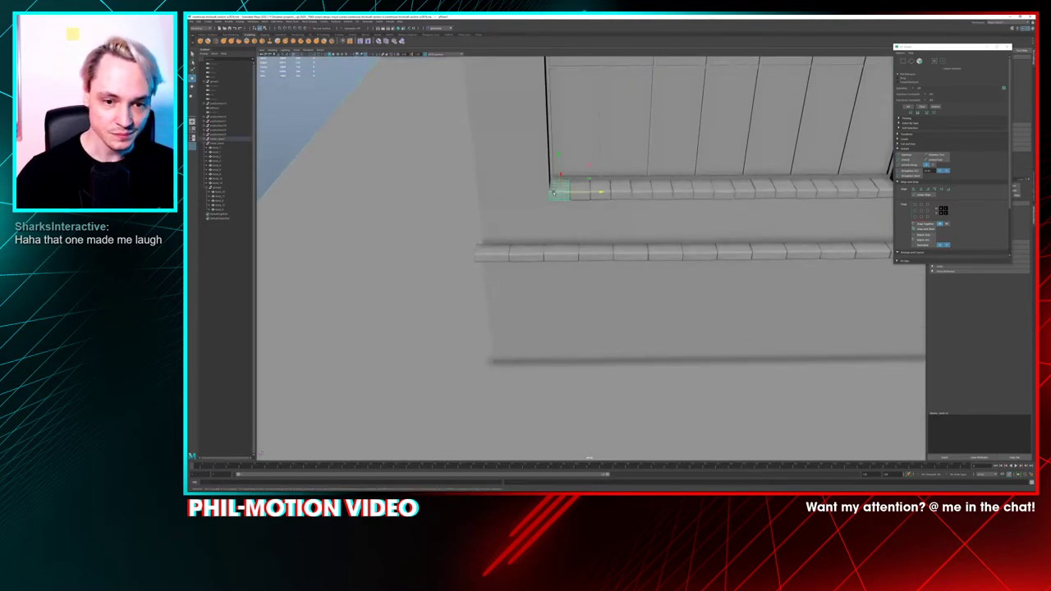
key(ctrl+1)
scroll(589, 272, up, 3)
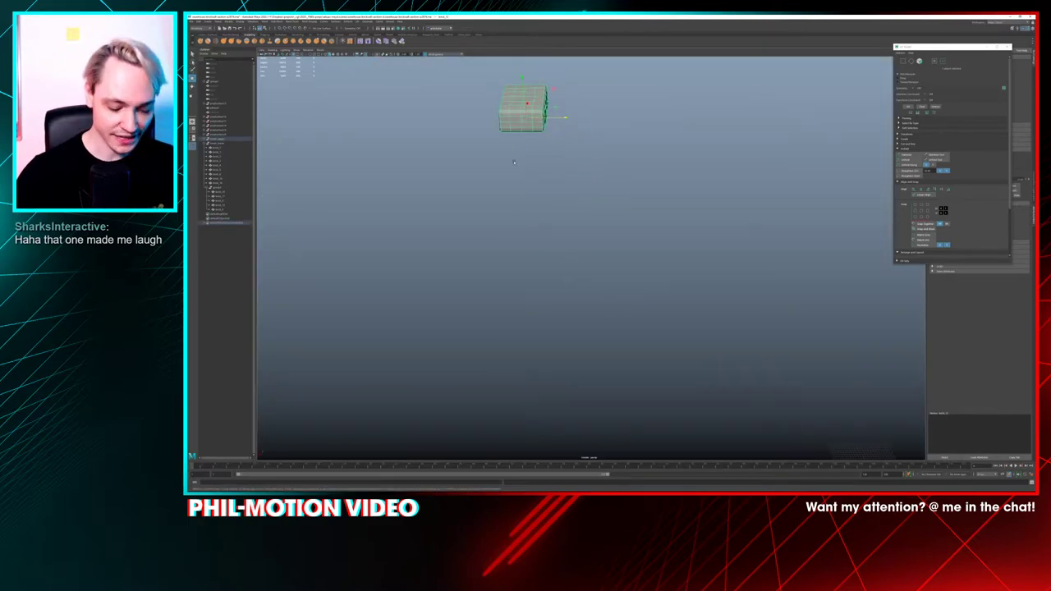
key(f)
alt+drag(514, 161, 553, 194)
key(ctrl+1)
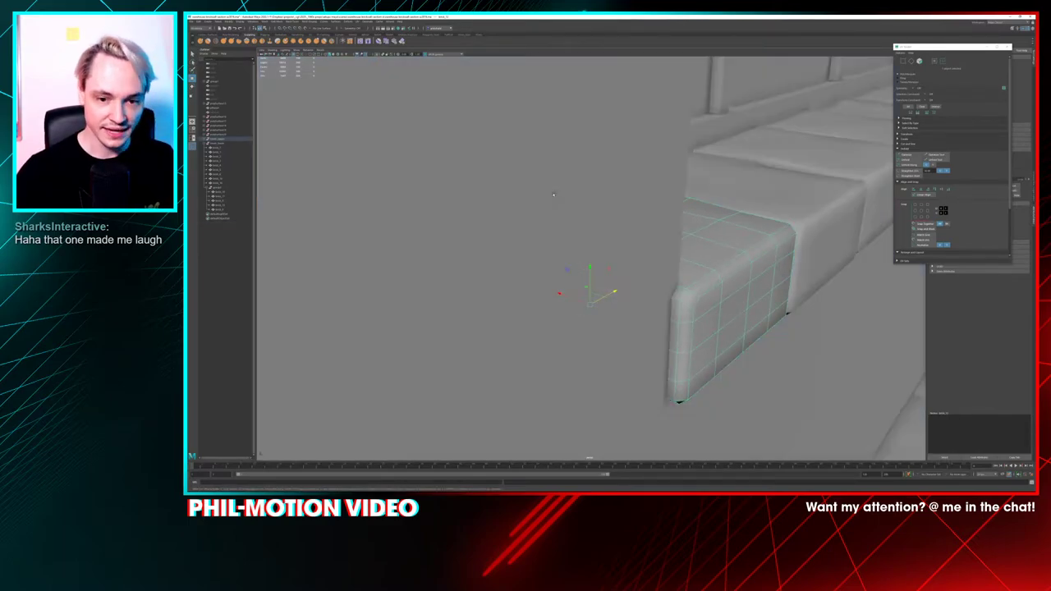
key(ctrl+1)
key(ctrl+1)
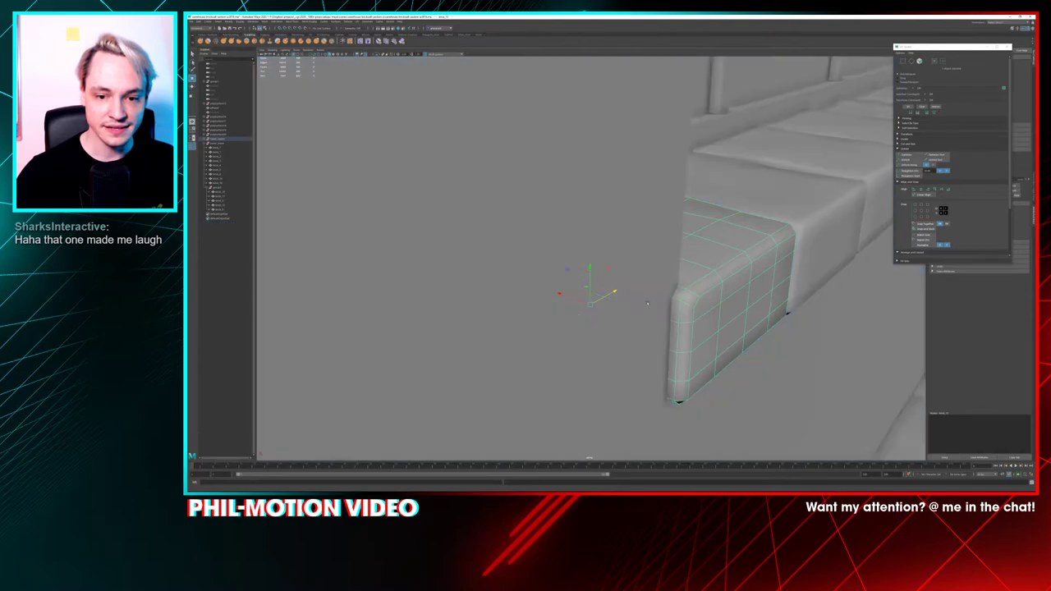
key(ctrl+1)
Select the faces on the isolated brick's long outer side that lie behind the wall, leaving the exposed end column unselected
right_drag(609, 299, 610, 315)
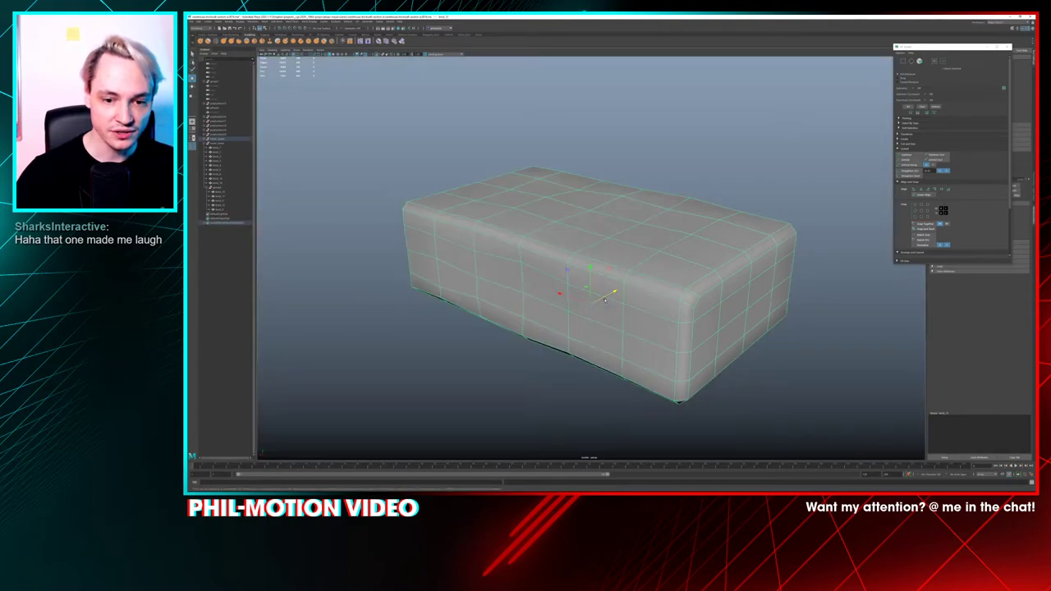
click(596, 283)
shift+double_click(419, 223)
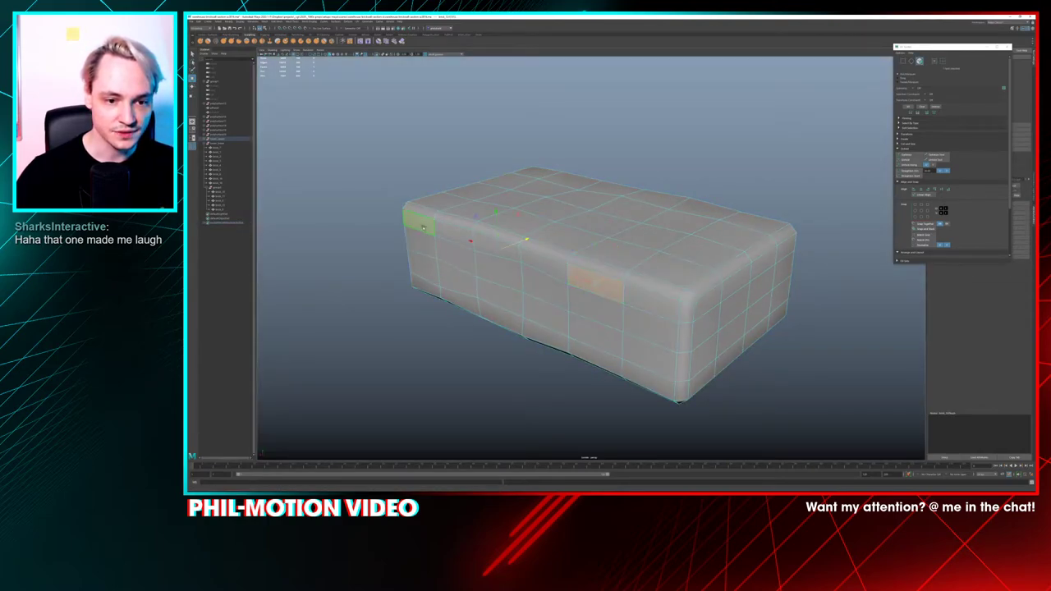
click(419, 241)
shift+double_click(594, 307)
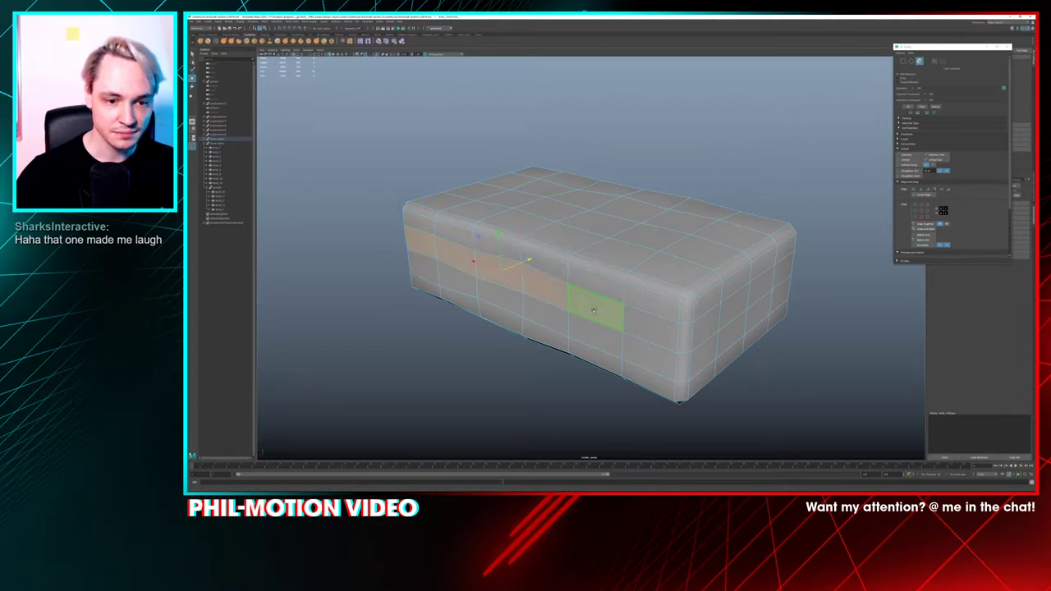
shift+click(596, 284)
shift+double_click(419, 222)
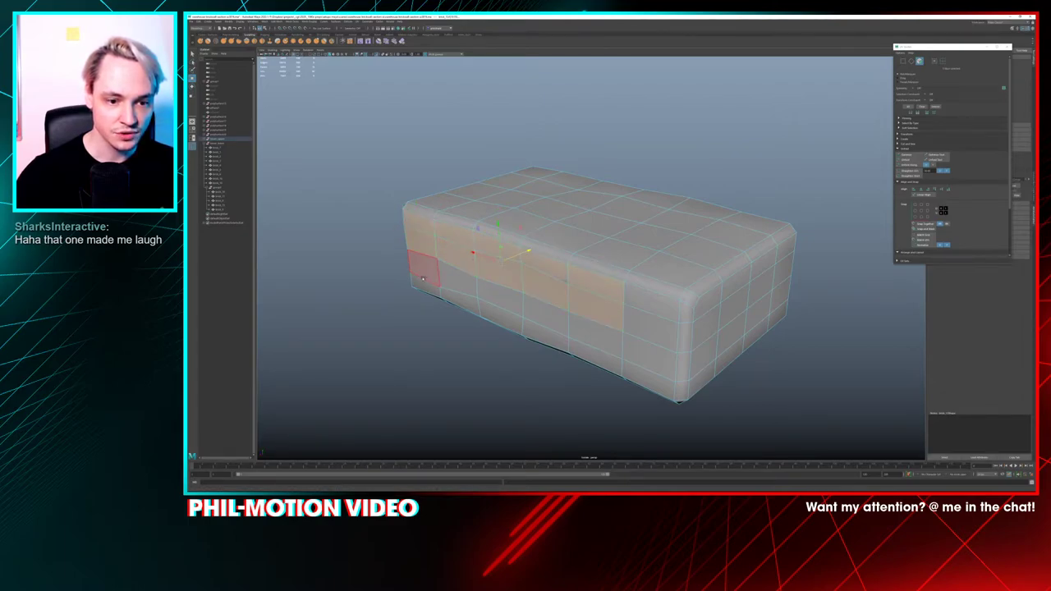
shift+click(424, 270)
shift+double_click(593, 338)
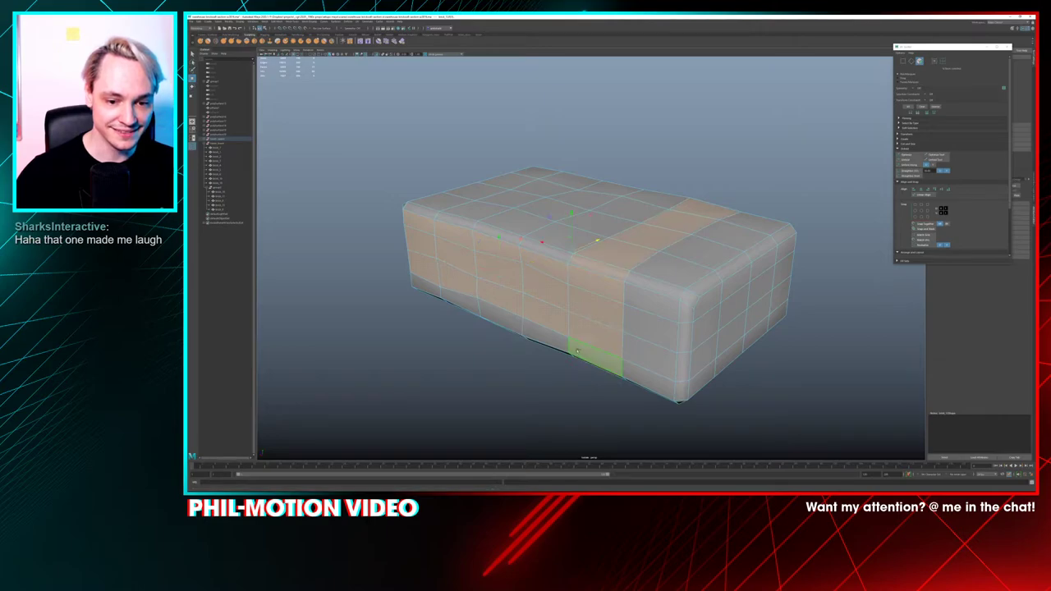
shift+double_click(424, 288)
alt+drag(432, 321, 435, 318)
alt+drag(643, 257, 663, 226)
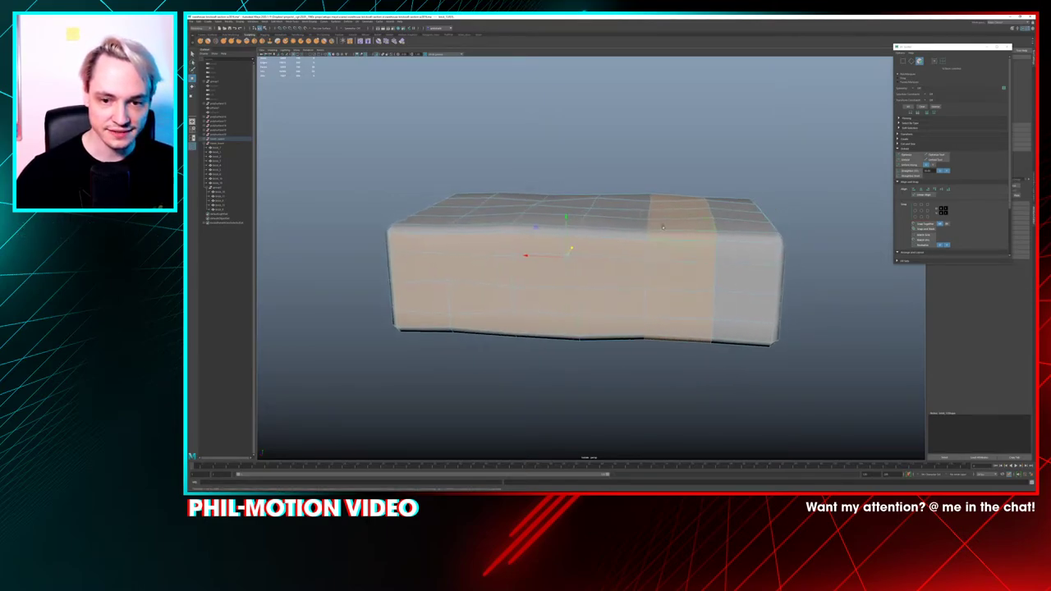
Extend the face selection in wireframe to the brick's other wall-hidden faces, check it against the surrounding scene, and delete those faces
key(4)
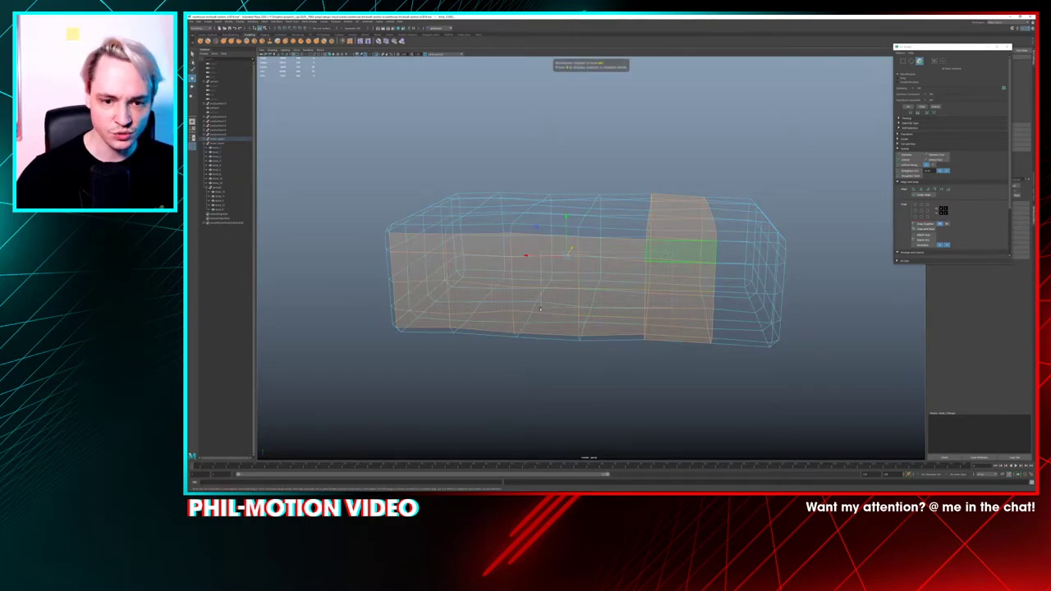
drag(372, 371, 613, 278)
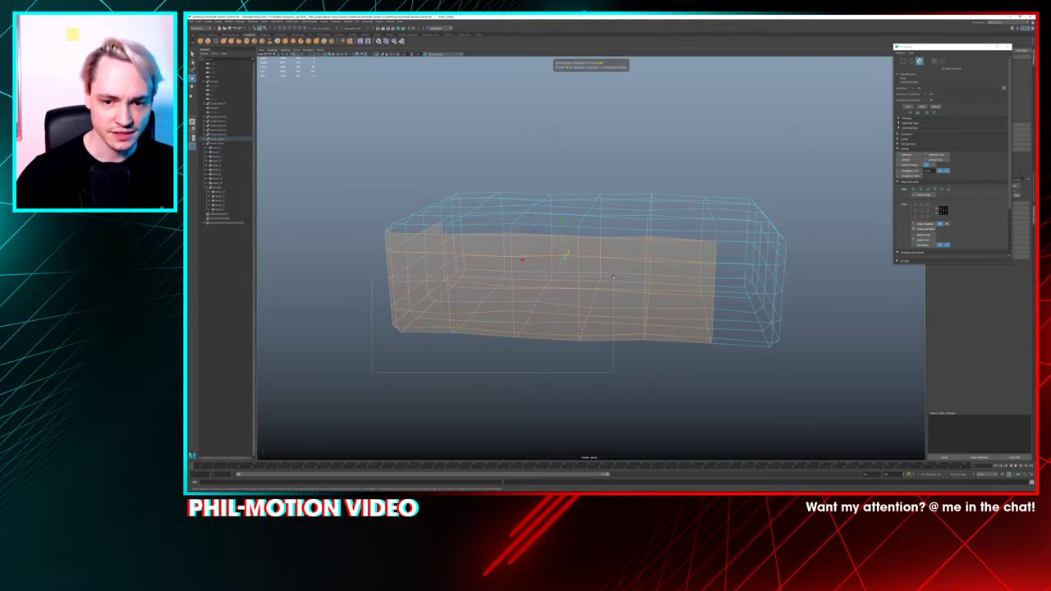
mouse_move(671, 255)
mouse_down()
mouse_move(680, 251)
mouse_move(642, 270)
mouse_move(639, 261)
mouse_move(648, 276)
mouse_move(617, 283)
mouse_move(580, 276)
mouse_move(571, 258)
mouse_up()
click(662, 263)
key(5)
key(ctrl+1)
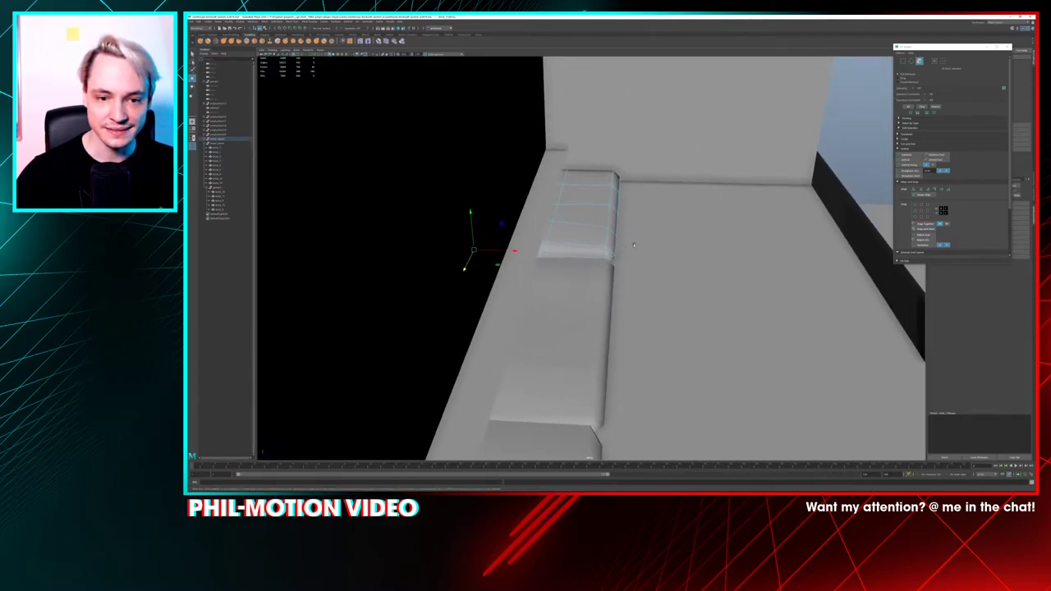
key(4)
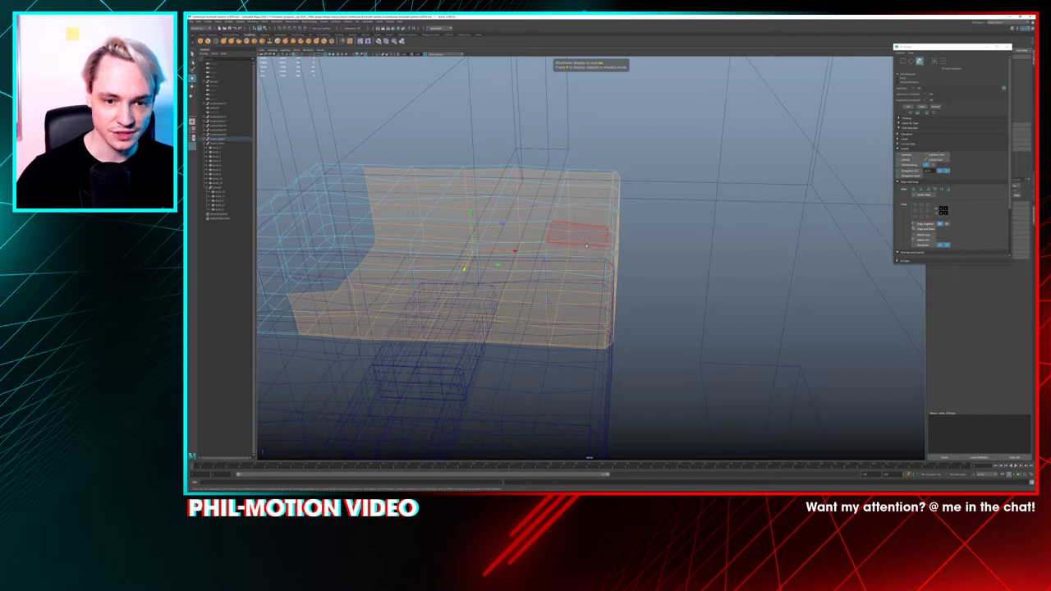
alt+drag(571, 219, 577, 213)
key(Delete)
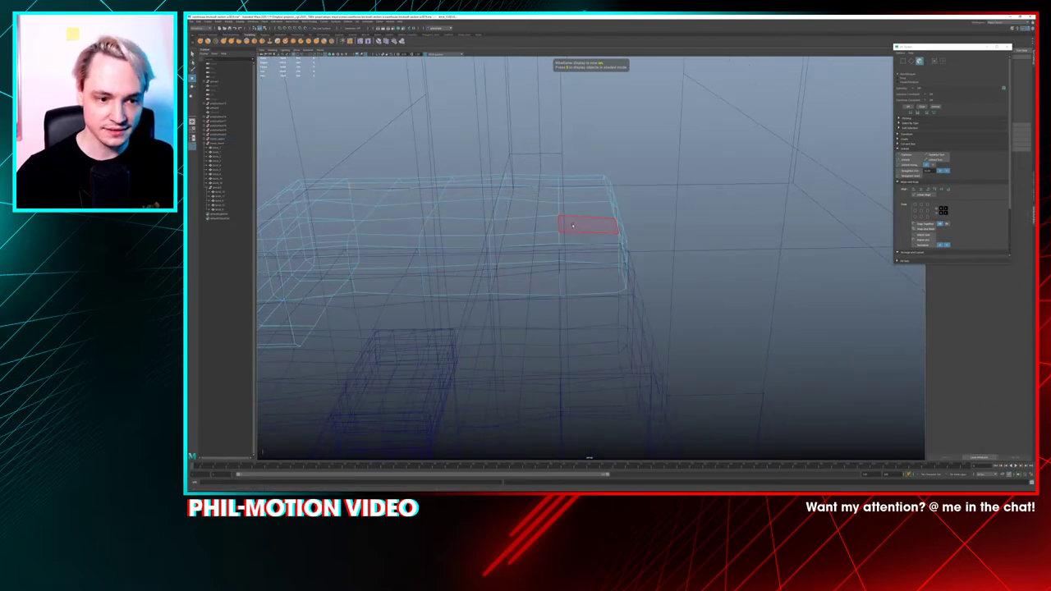
Isolate the selected strip of faces on the end brick and examine it against the full shaded scene
click(574, 294)
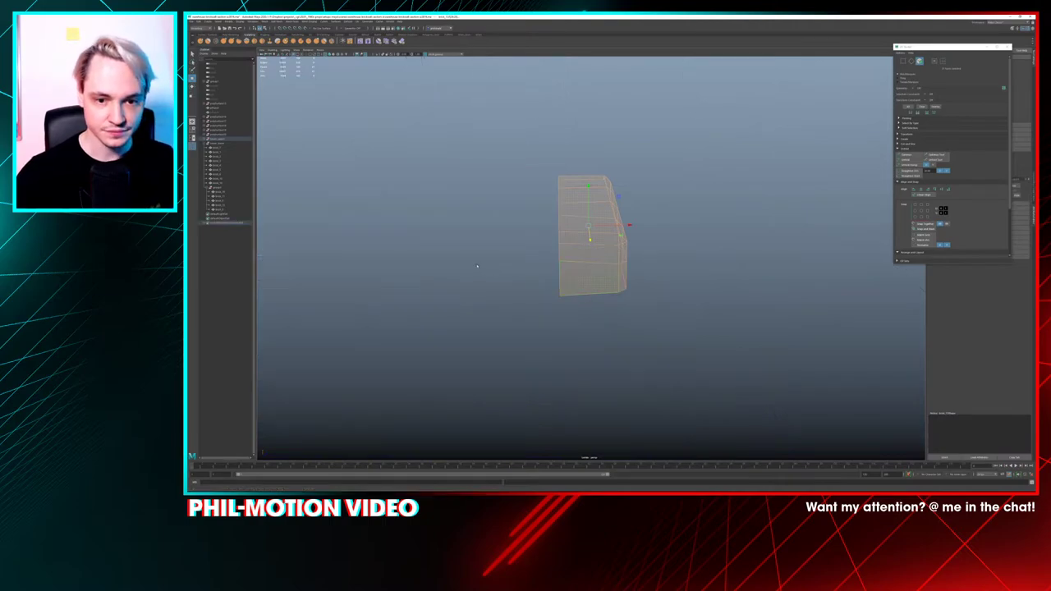
alt+drag(567, 285, 481, 264)
key(ctrl+1)
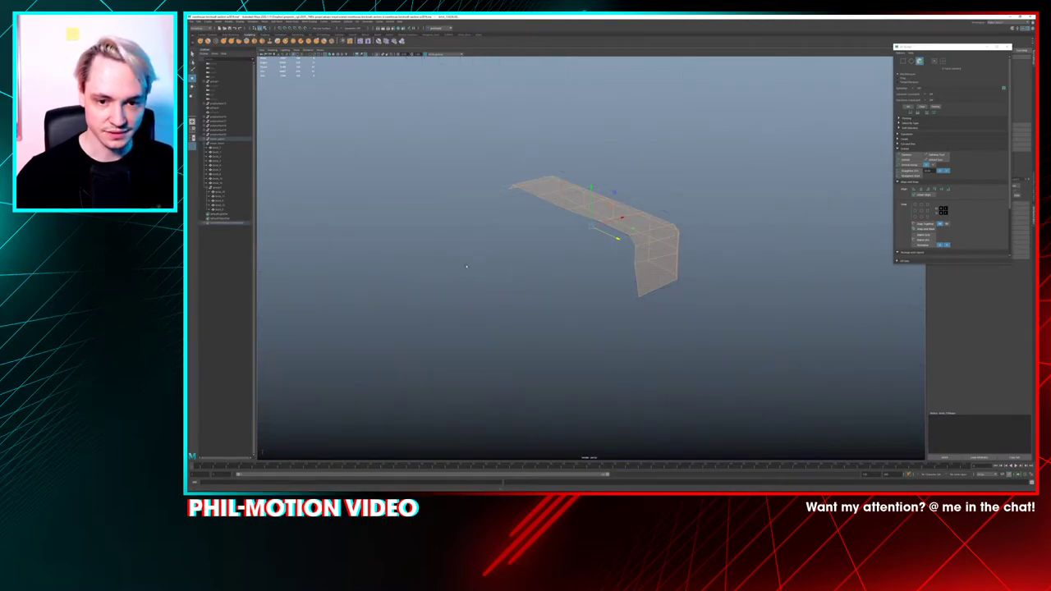
key(ctrl+1)
key(5)
mouse_move(465, 266)
alt+mouse_down()
mouse_move(472, 275)
mouse_move(448, 269)
mouse_move(533, 216)
mouse_move(539, 225)
mouse_move(528, 215)
mouse_move(547, 224)
mouse_move(513, 221)
alt+mouse_up()
scroll(528, 215, up, 5)
scroll(529, 215, down, 6)
alt+drag(616, 211, 624, 236)
right_drag(624, 235, 634, 247)
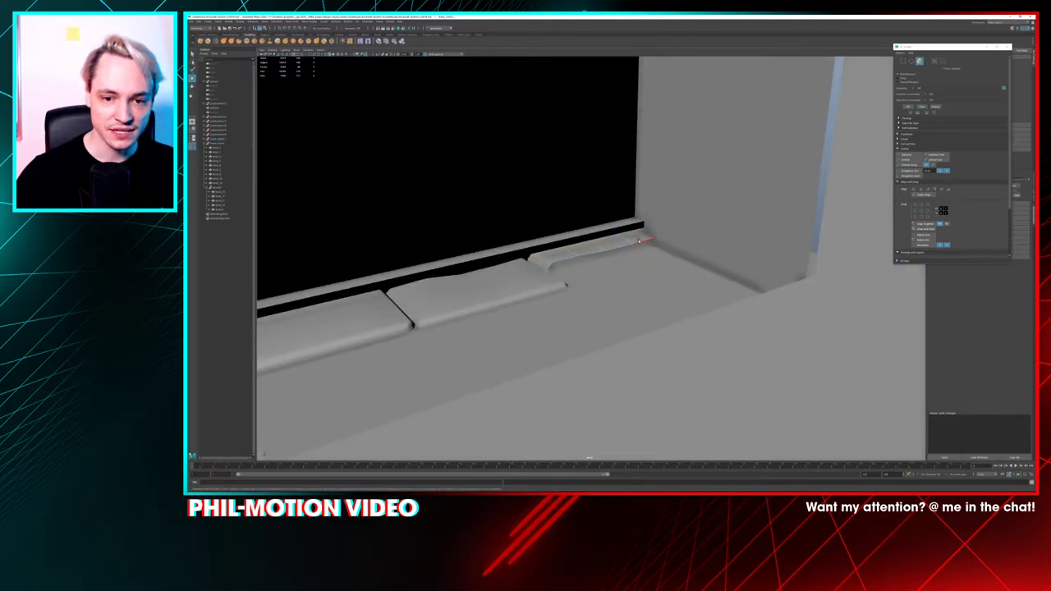
Try to shift an edge on the end brick's upper surface towards the window frame, check it from both sides, and undo the edge edits
mouse_move(581, 269)
mouse_down()
mouse_move(486, 258)
mouse_move(582, 256)
mouse_move(576, 269)
mouse_move(589, 268)
mouse_up()
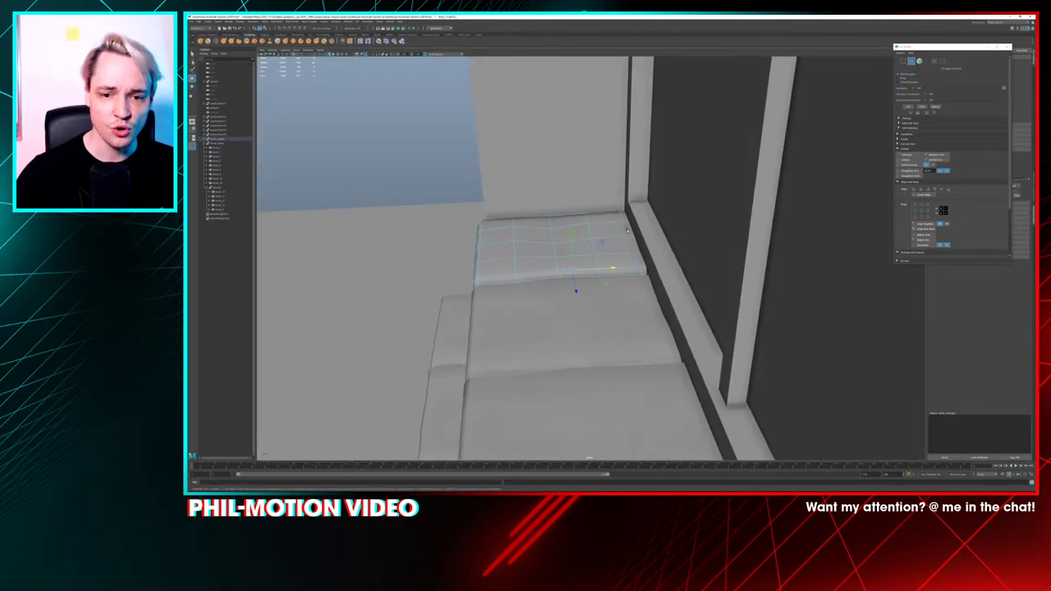
click(620, 251)
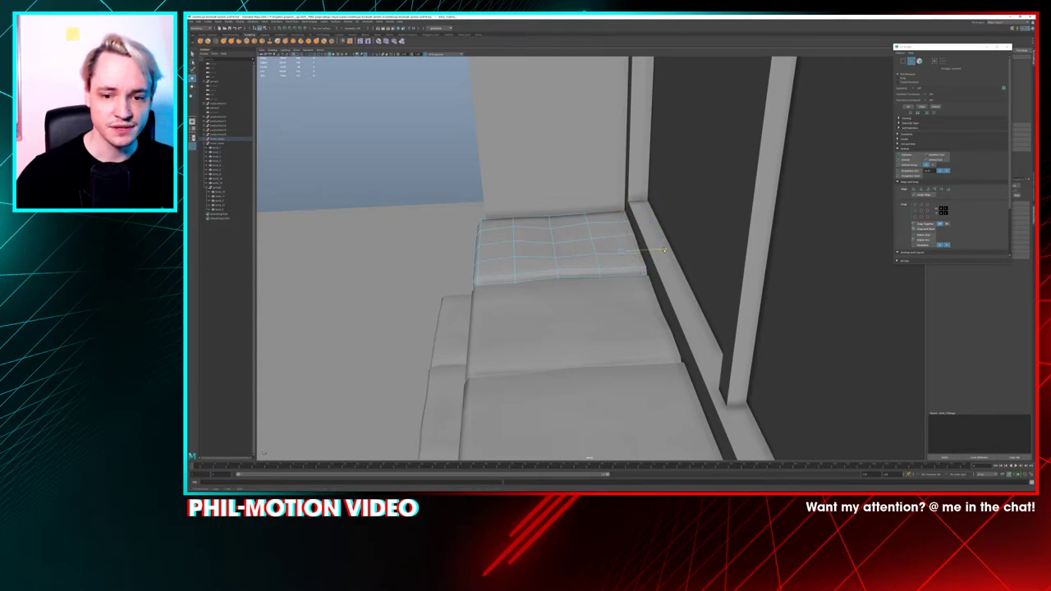
drag(666, 249, 666, 249)
scroll(649, 267, up, 5)
scroll(645, 279, down, 4)
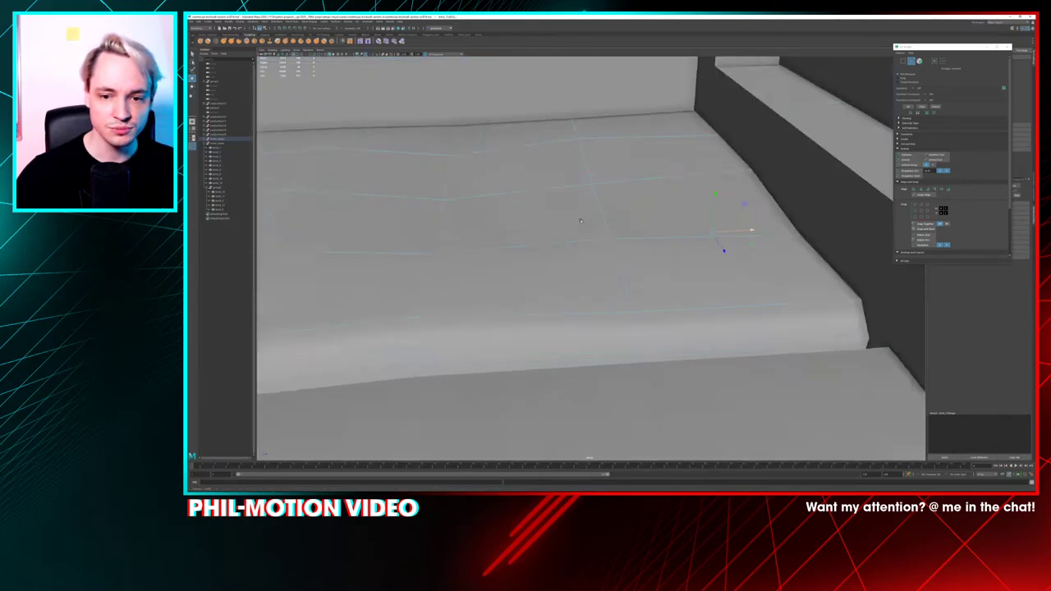
scroll(676, 244, up, 5)
scroll(680, 238, down, 4)
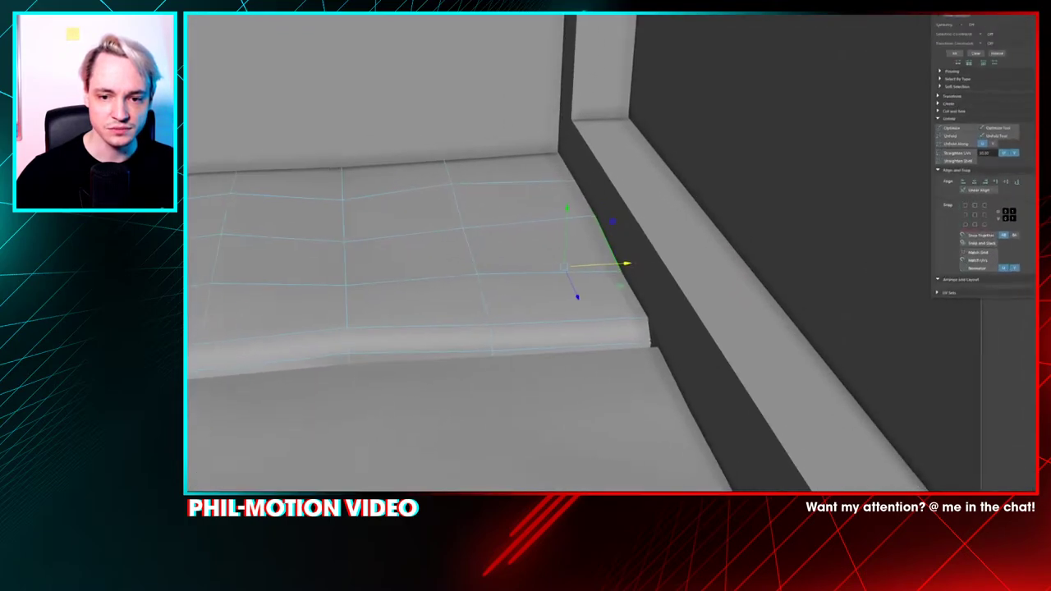
mouse_move(628, 263)
mouse_down()
mouse_move(608, 264)
mouse_move(652, 252)
mouse_move(618, 252)
mouse_up()
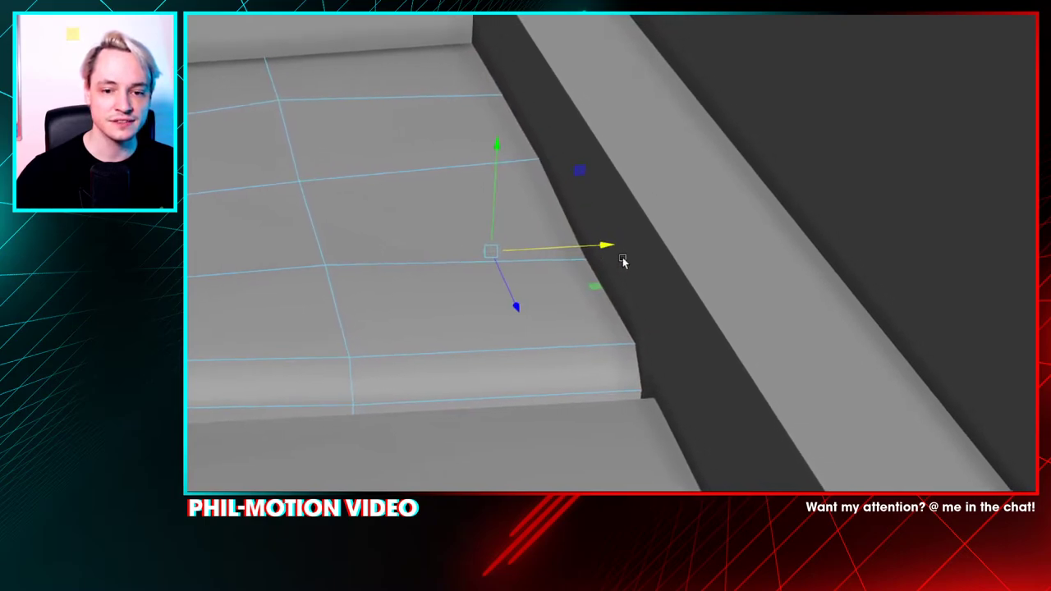
alt+middle_drag(636, 260, 504, 253)
scroll(604, 255, up, 6)
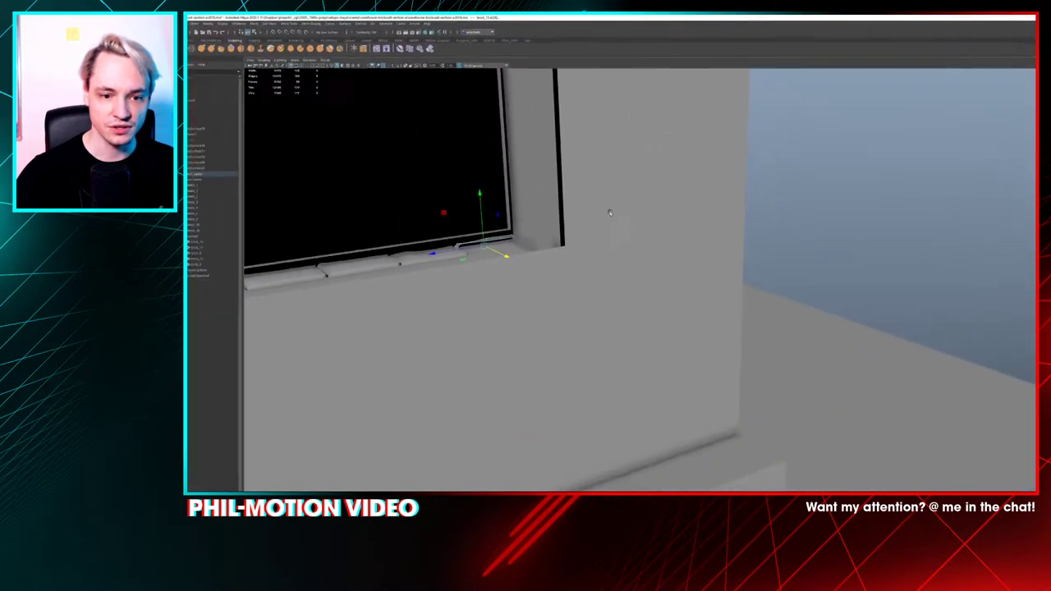
key(f)
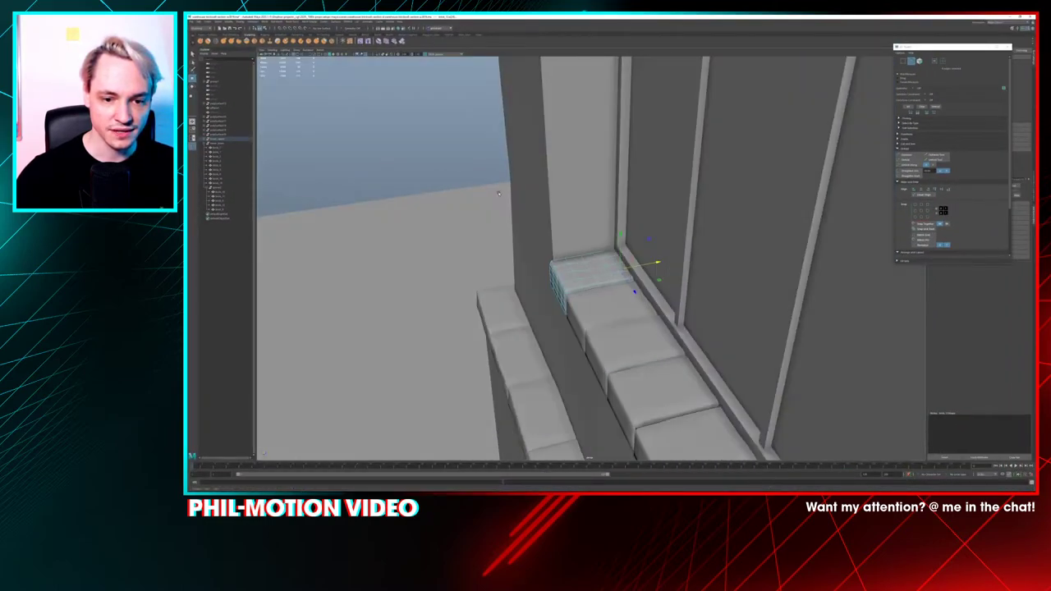
key(ctrl+z)
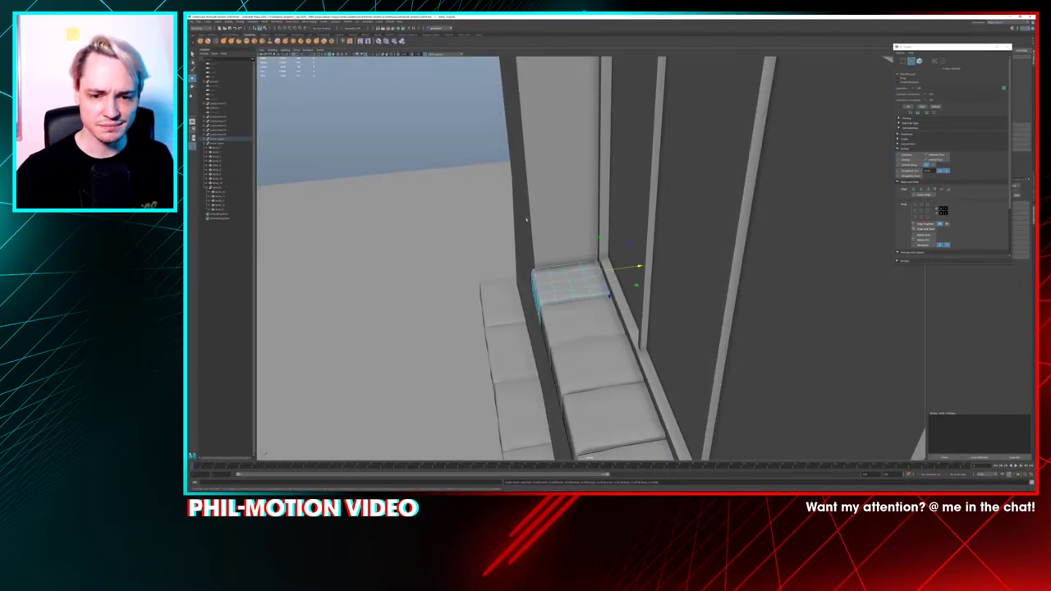
key(ctrl+z)
Leave component editing and isolate the end brick of the upper sill as an object
alt+drag(576, 275, 554, 278)
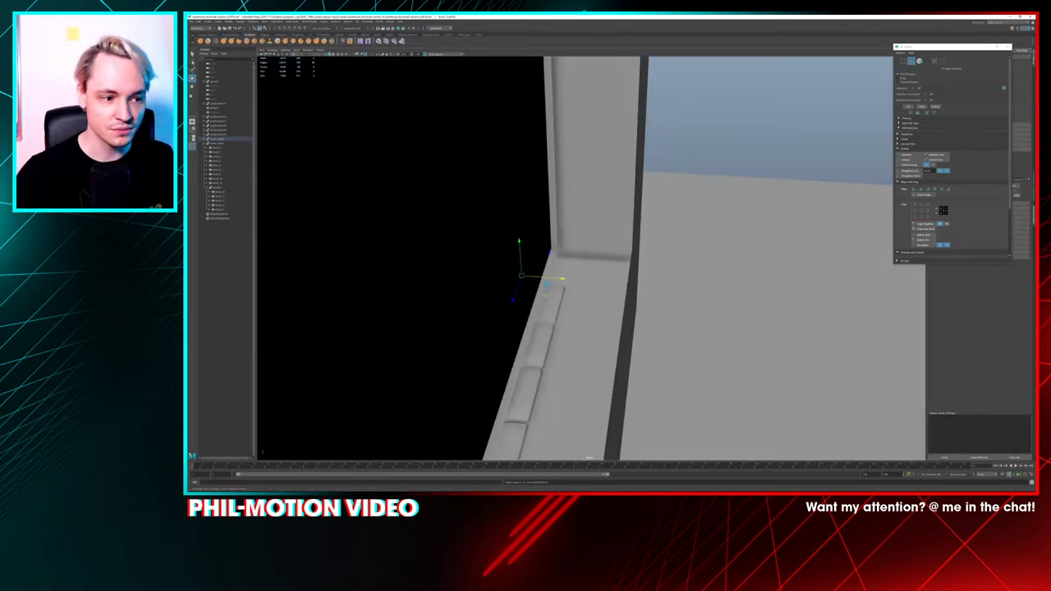
click(545, 285)
alt+drag(519, 284, 614, 302)
click(628, 263)
key(f)
mouse_move(614, 302)
alt+right_down()
mouse_move(556, 273)
mouse_move(549, 289)
alt+right_up()
key(5)
key(F8)
key(ctrl+1)
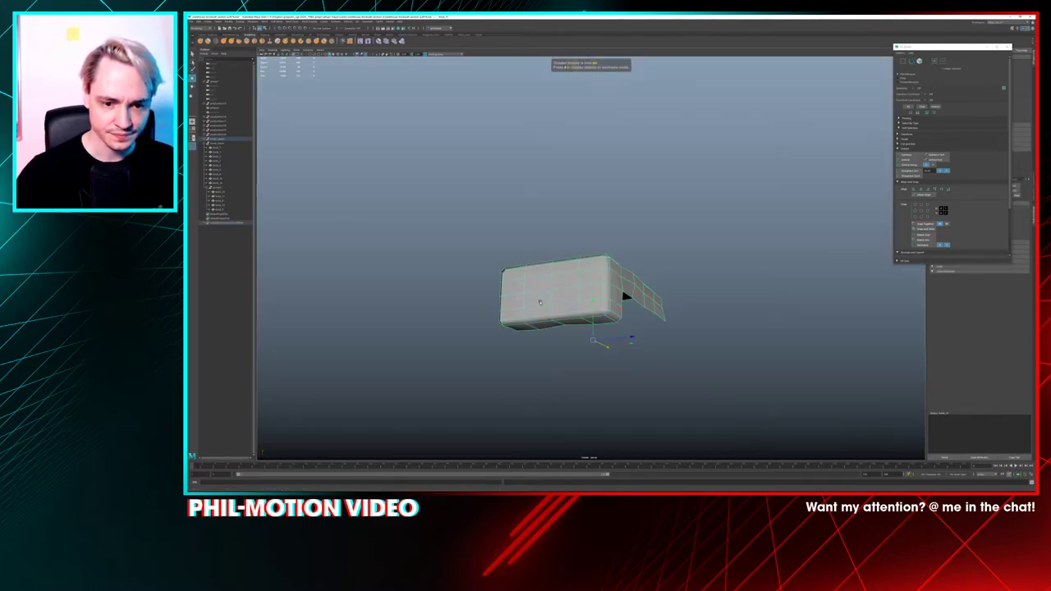
Try removing the row of faces along the isolated brick's underside, check it from below in the full scene, and undo the last change
alt+drag(541, 301, 545, 301)
right_drag(534, 305, 534, 325)
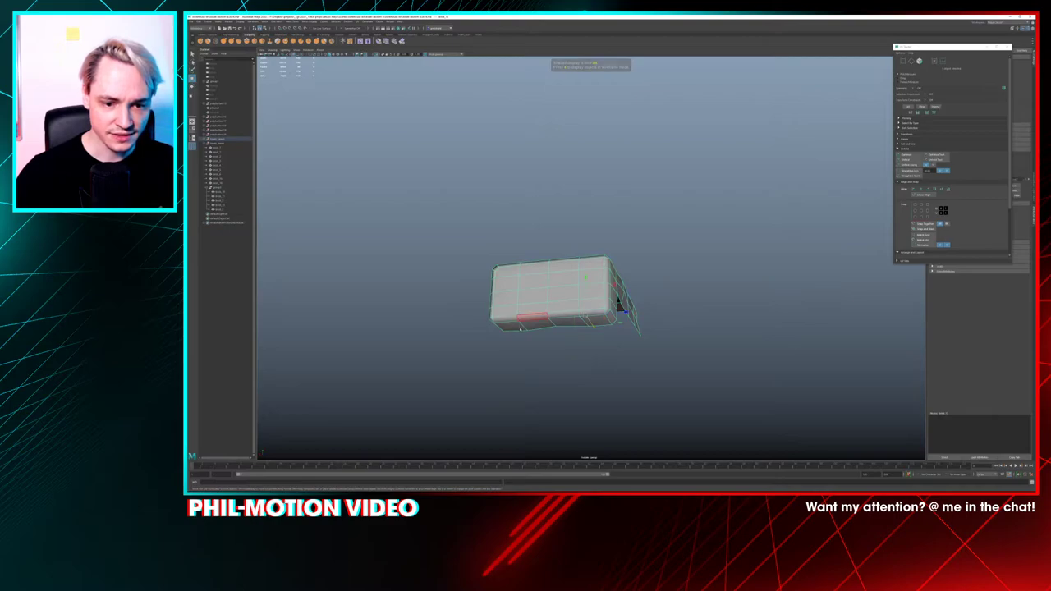
click(511, 326)
double_click(595, 321)
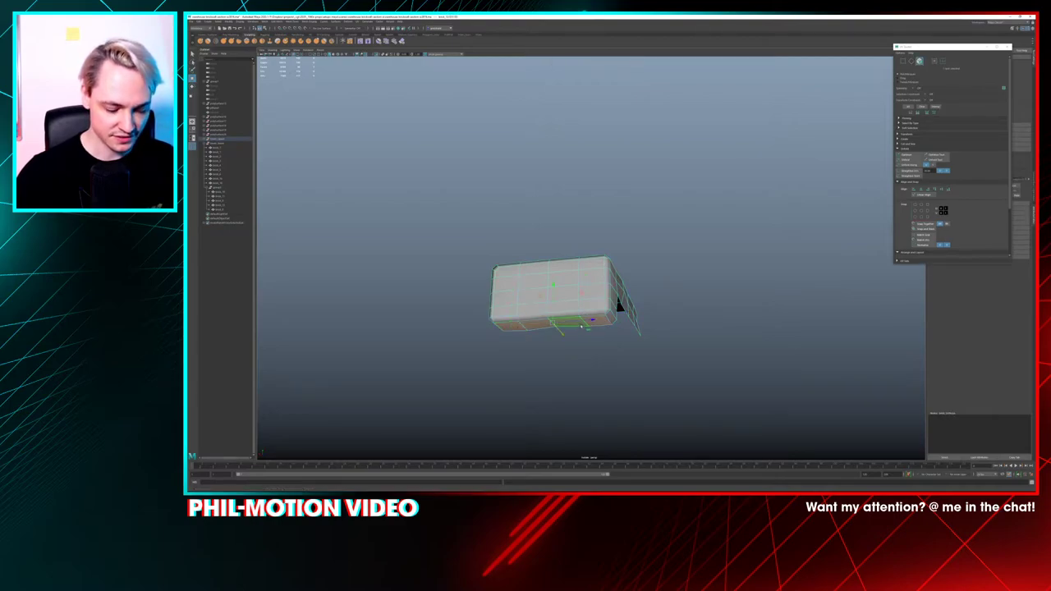
key(ctrl+1)
alt+drag(581, 326, 504, 401)
scroll(723, 408, up, 8)
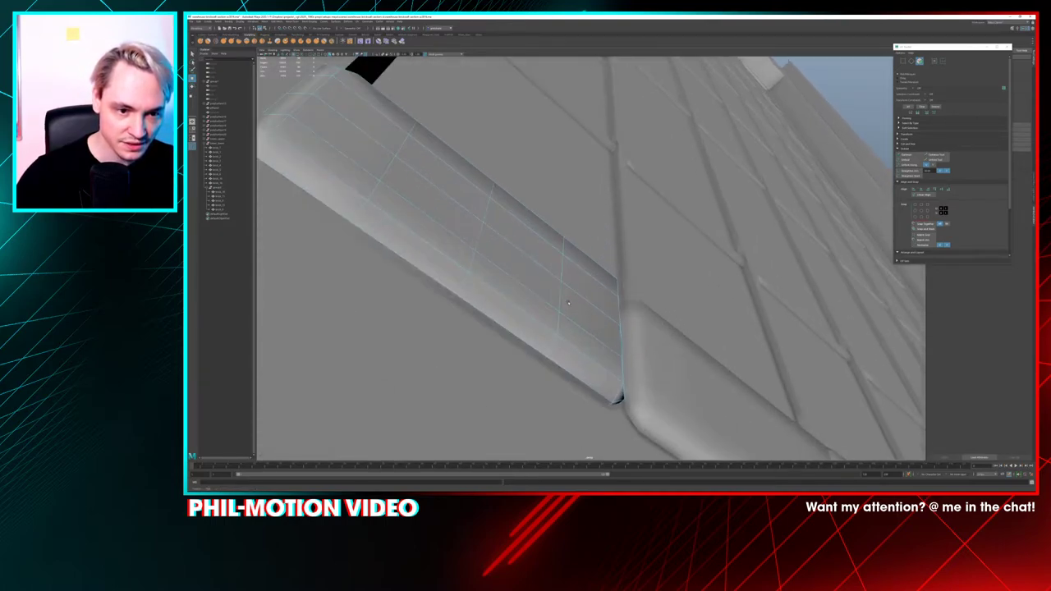
alt+drag(567, 303, 572, 289)
key(ctrl+z)
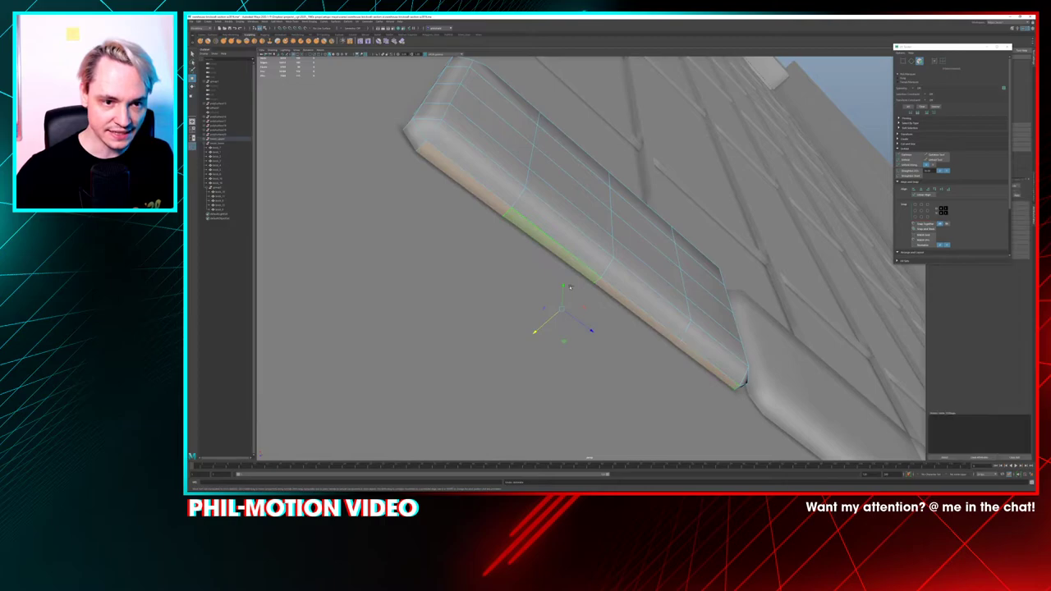
Examine in wireframe and shaded display how the end brick's underside and lower corner meet the wall and the neighbouring brick
alt+drag(561, 287, 493, 283)
key(4)
alt+drag(447, 247, 496, 283)
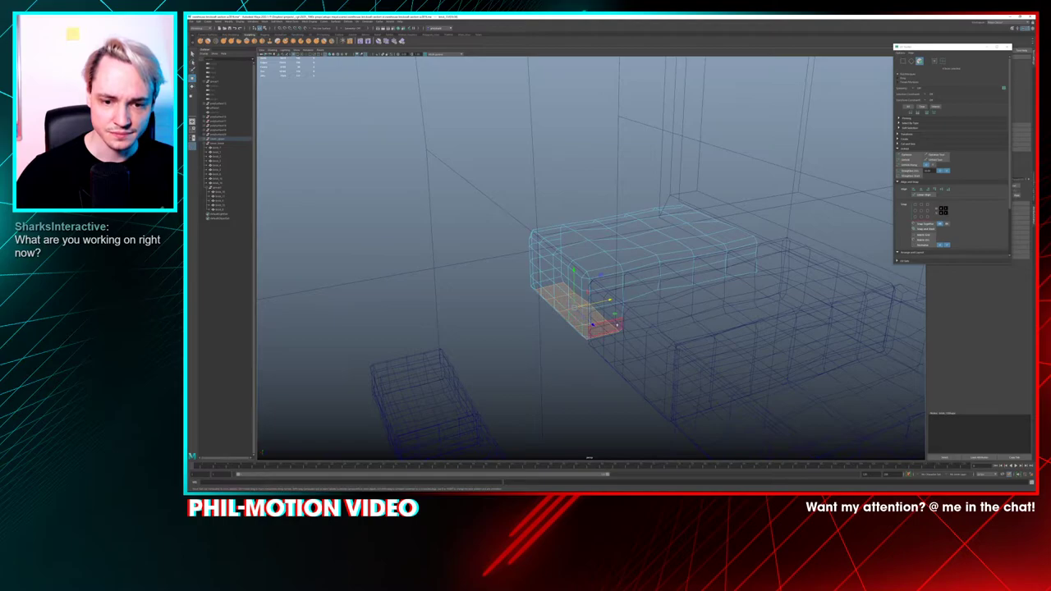
click(616, 325)
key(f)
key(5)
key(3)
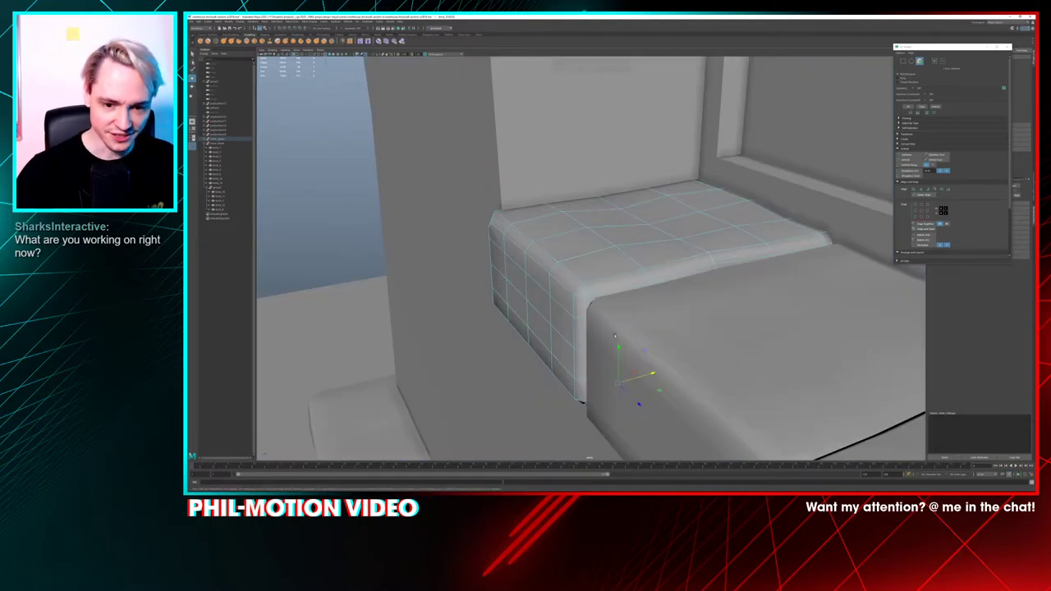
alt+drag(580, 306, 603, 290)
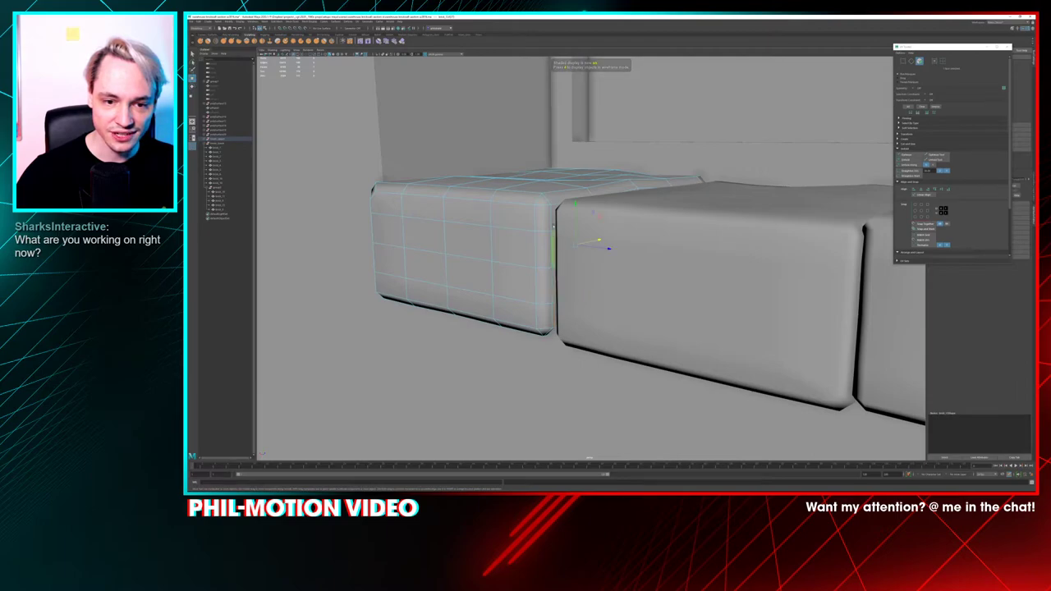
alt+drag(526, 263, 575, 233)
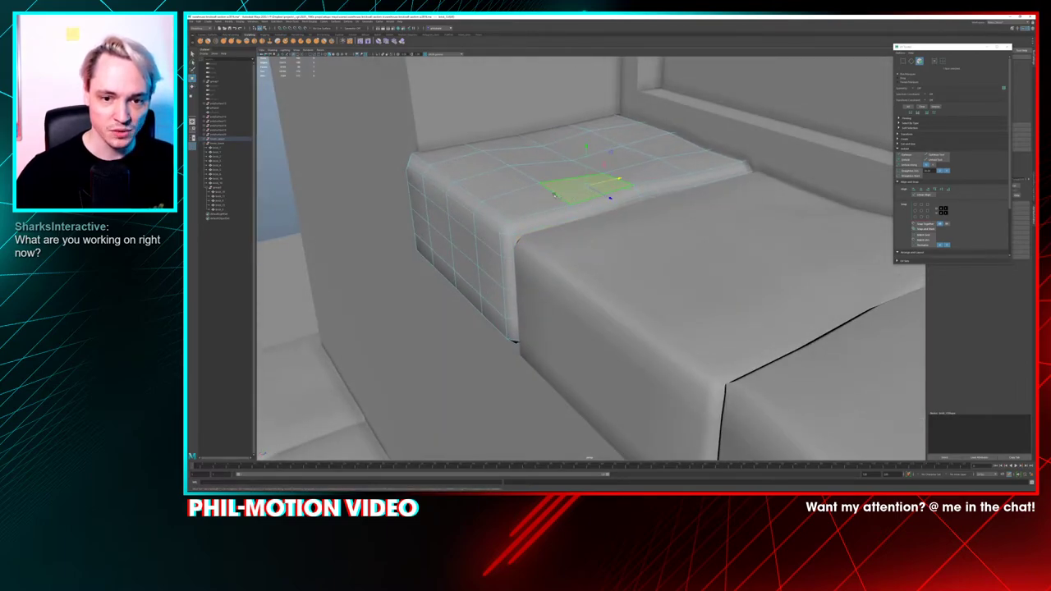
Isolate the end brick, select the hidden faces along its side towards the neighbouring brick, and bring back the full scene
drag(487, 186, 536, 224)
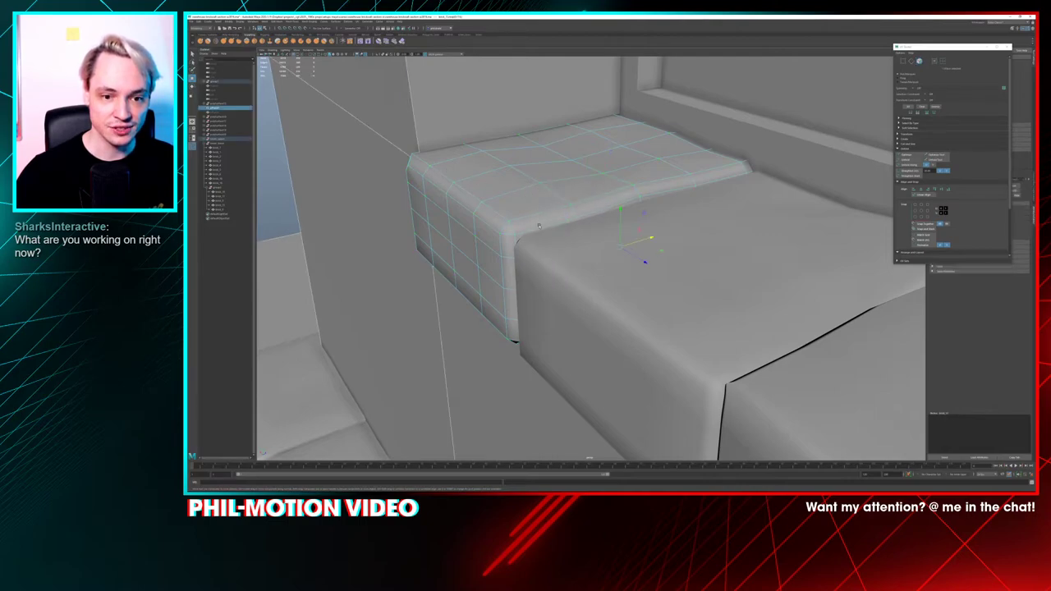
key(ctrl+1)
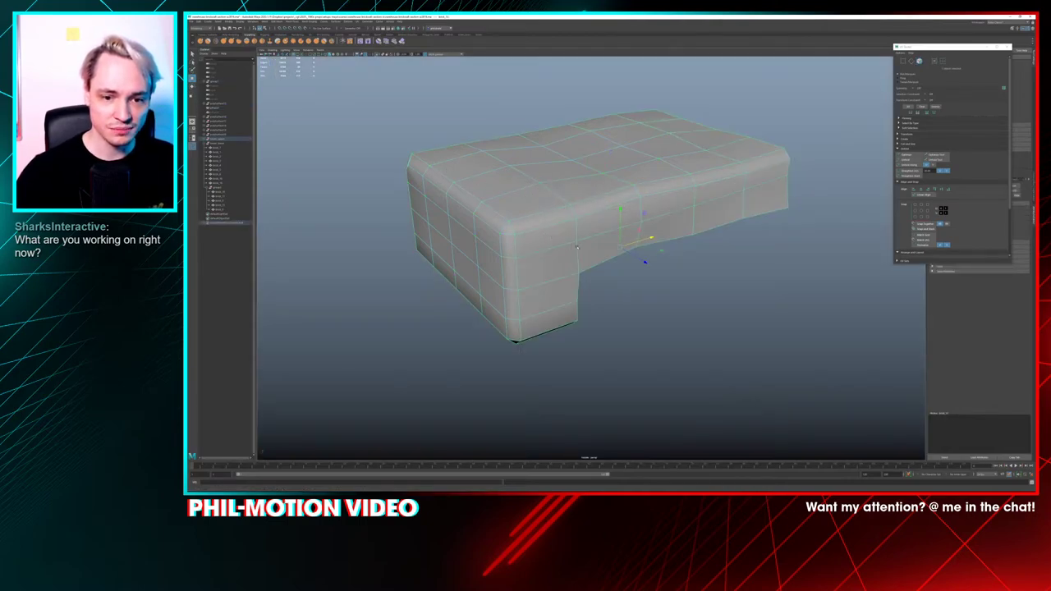
right_drag(582, 244, 583, 257)
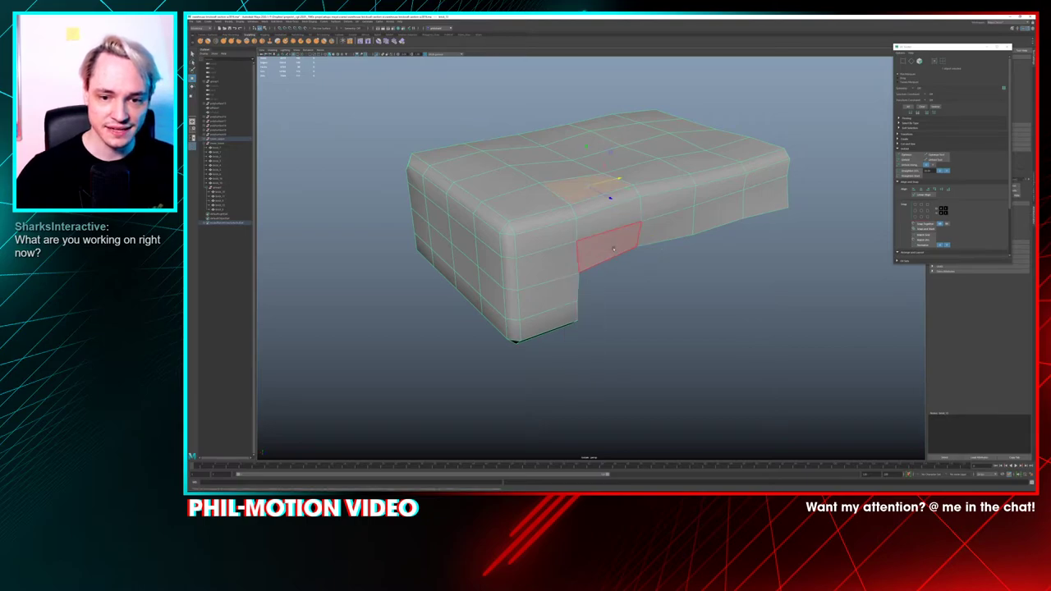
click(612, 244)
shift+click(667, 227)
alt+drag(724, 221, 446, 257)
key(ctrl+1)
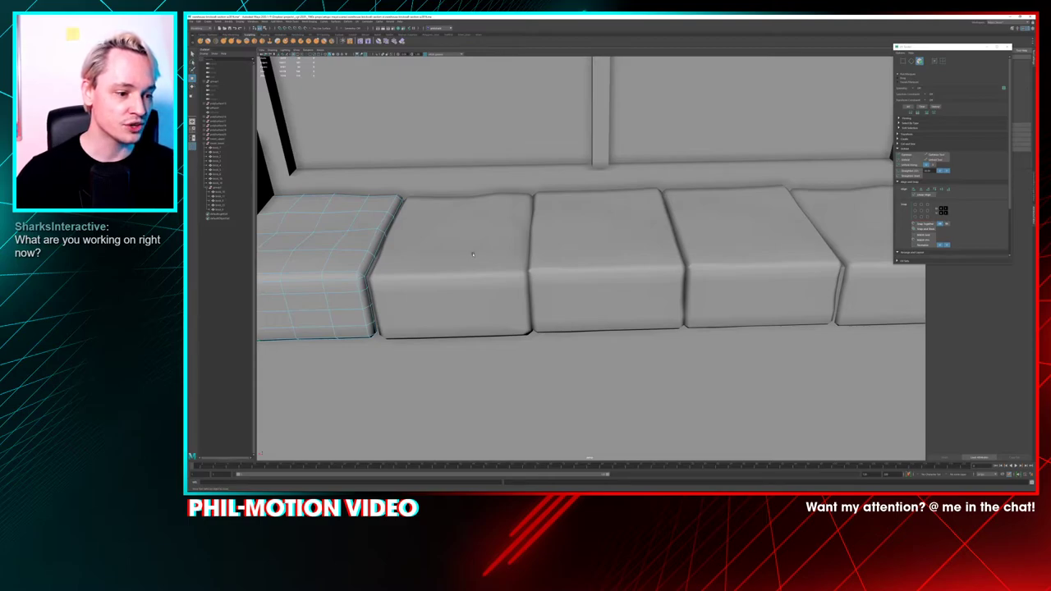
View the whole door and wall section, and switch to Unity to examine the warehouse prototype room
scroll(475, 254, down, 15)
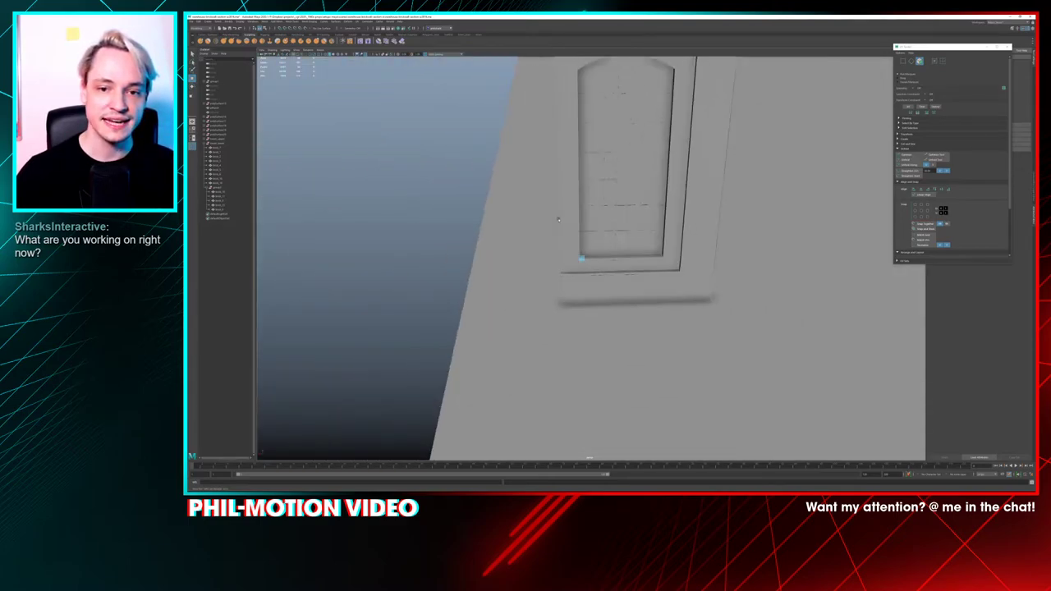
alt+drag(559, 220, 581, 222)
key(alt+Tab)
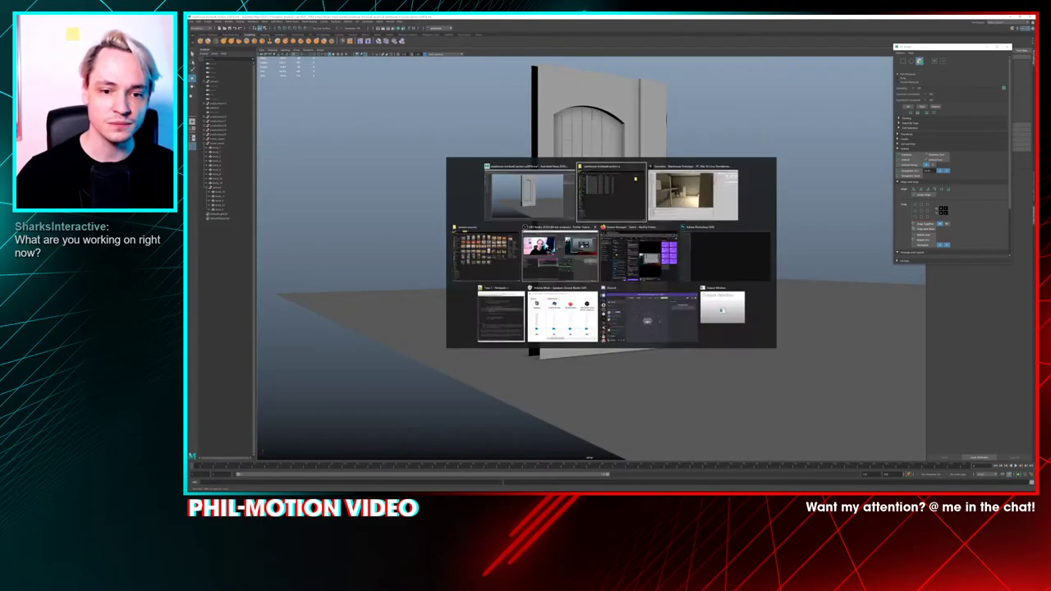
key(alt+Tab)
scroll(508, 210, down, 8)
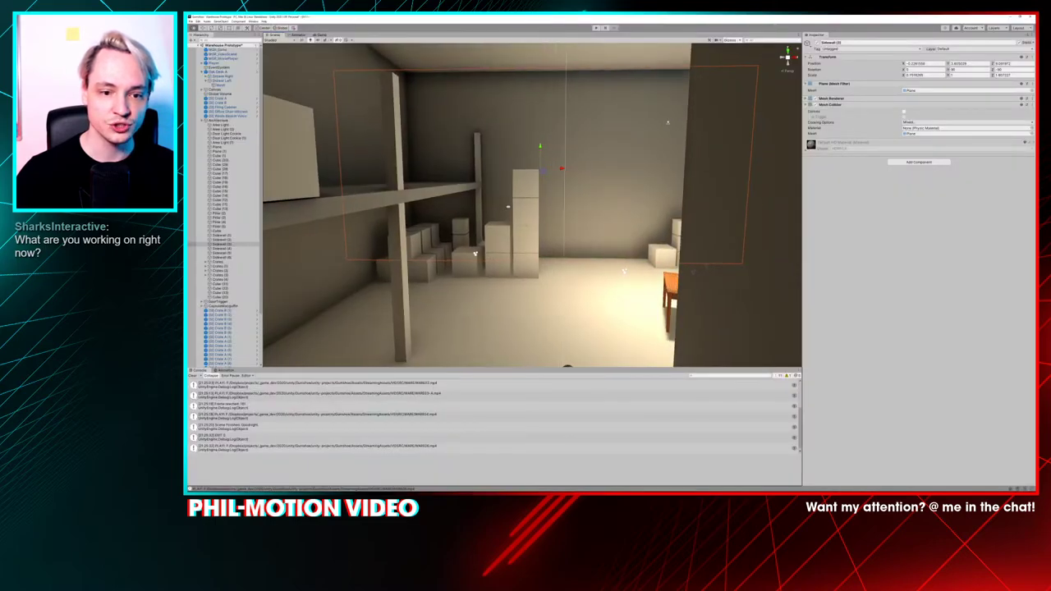
scroll(529, 222, up, 1)
scroll(530, 223, up, 6)
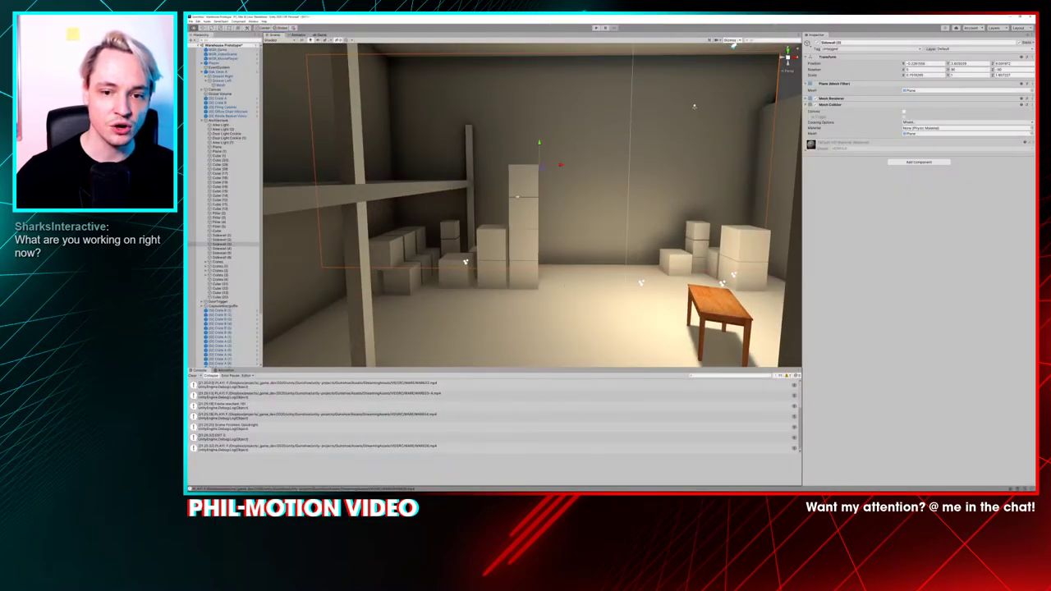
middle_drag(510, 189, 505, 236)
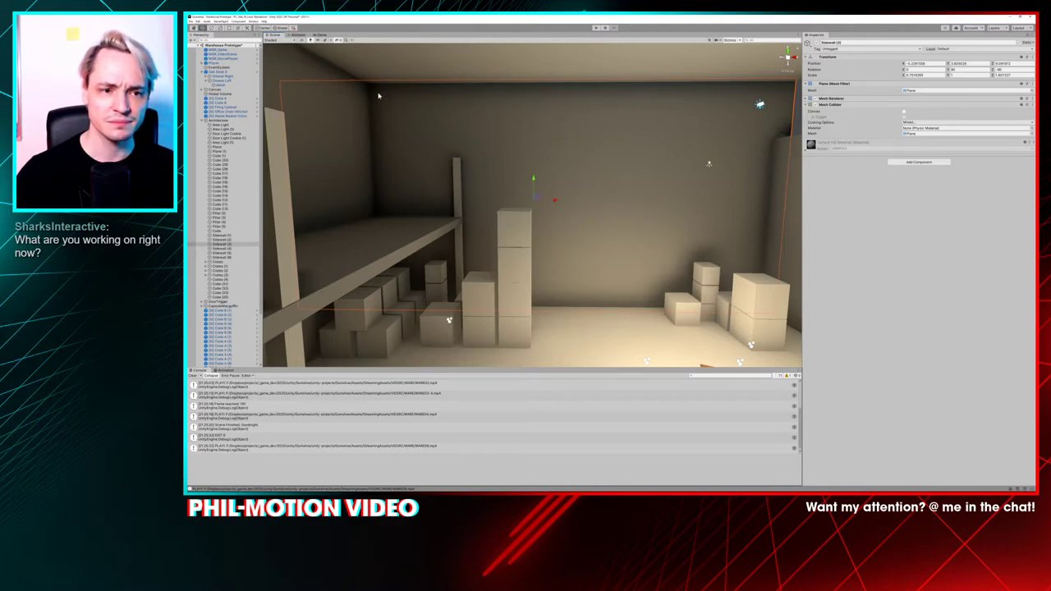
Switch back to Maya and select the second brick of the upper sill, framing it closely in shaded display
key(alt+Tab)
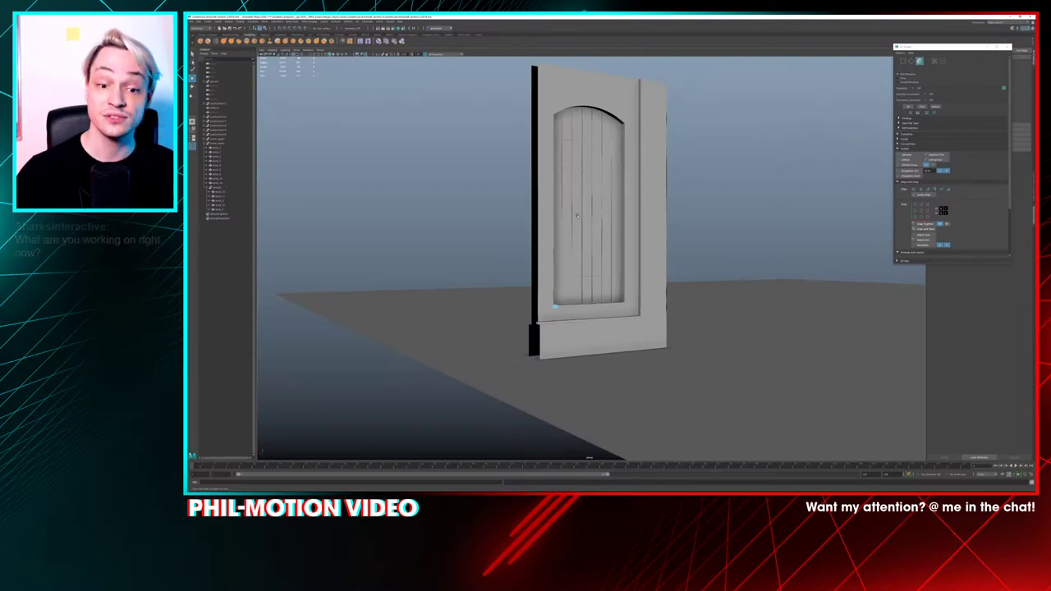
scroll(621, 356, up, 5)
alt+drag(566, 246, 602, 287)
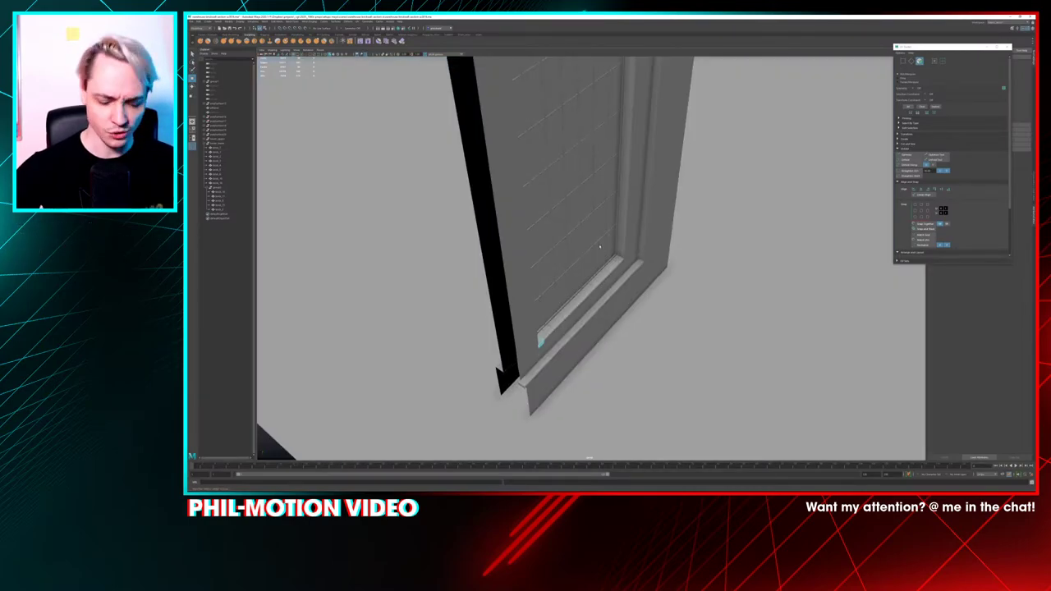
key(f)
mouse_move(595, 335)
alt+middle_down()
mouse_move(602, 201)
mouse_move(583, 335)
alt+middle_up()
scroll(596, 200, up, 9)
scroll(565, 294, up, 6)
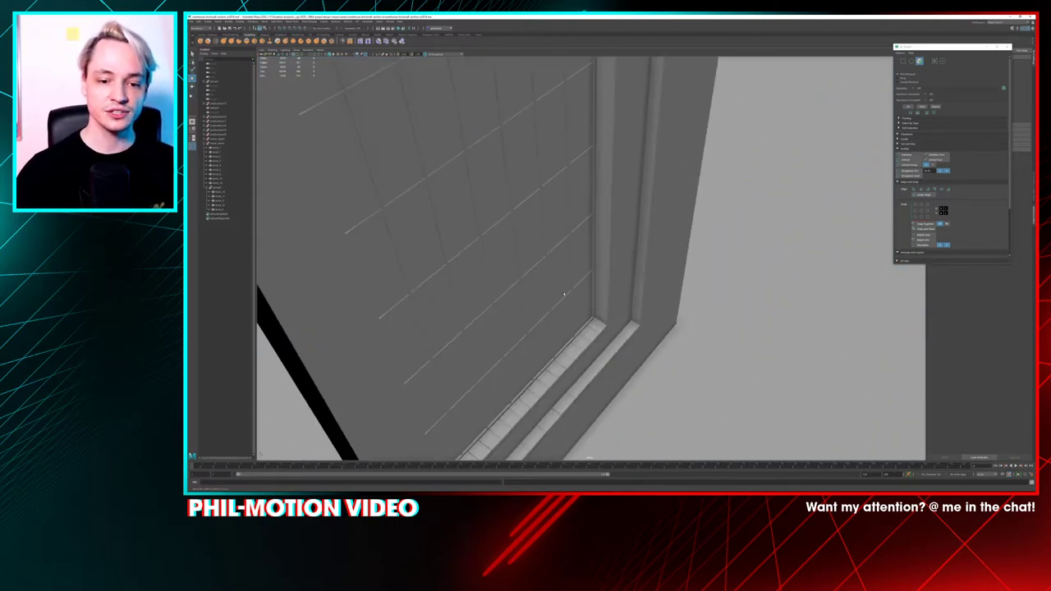
alt+middle_drag(563, 293, 581, 191)
click(548, 93)
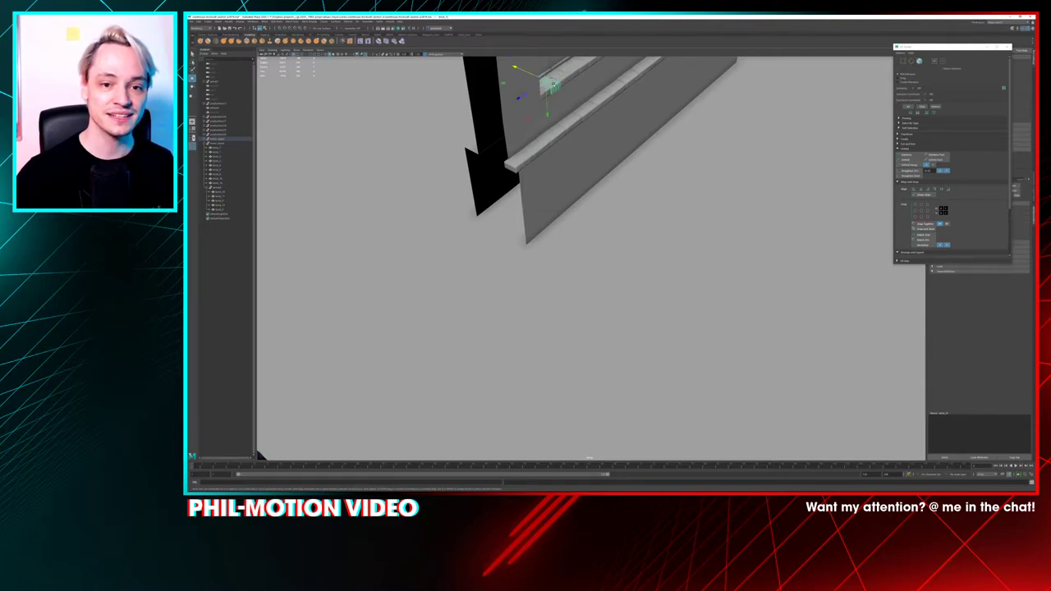
key(f)
alt+drag(621, 209, 578, 191)
key(6)
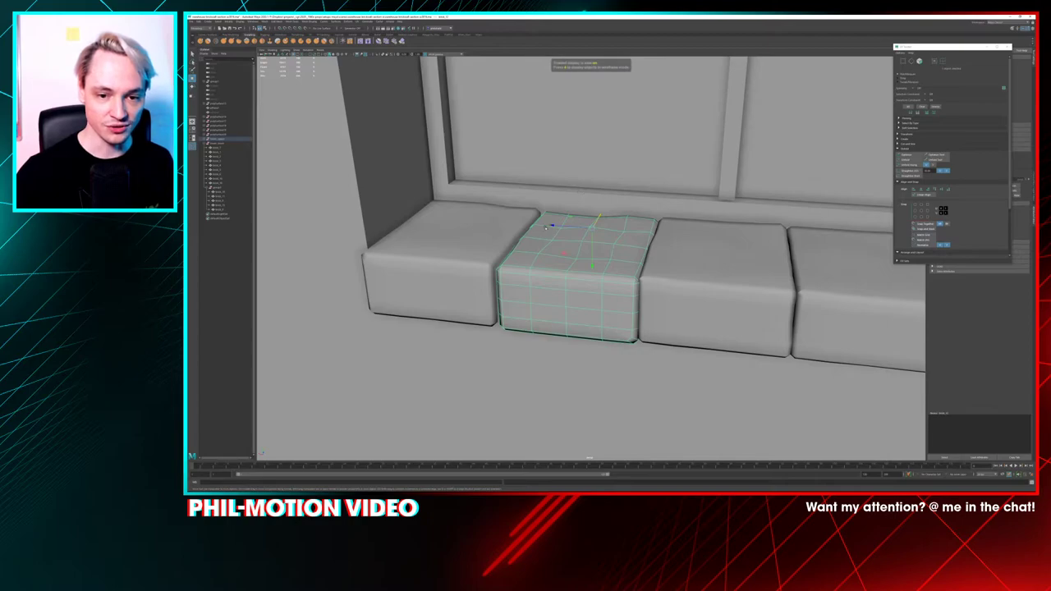
Isolate the second upper-sill brick, select its hidden faces in wireframe from the side, and return to the full shaded scene
key(ctrl+1)
alt+drag(539, 222, 581, 243)
alt+drag(515, 255, 523, 257)
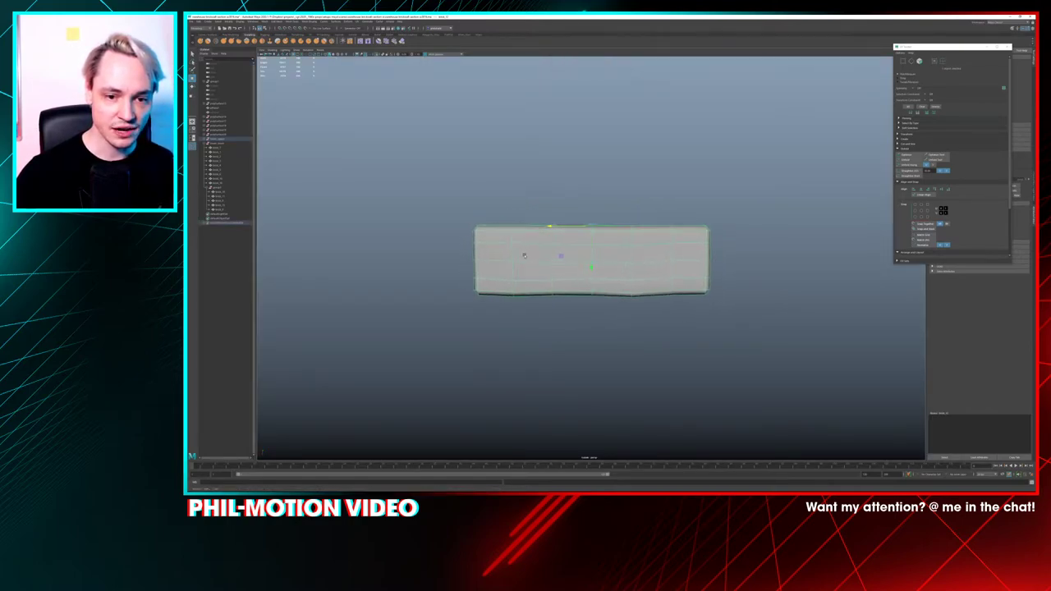
key(4)
right_click(503, 261)
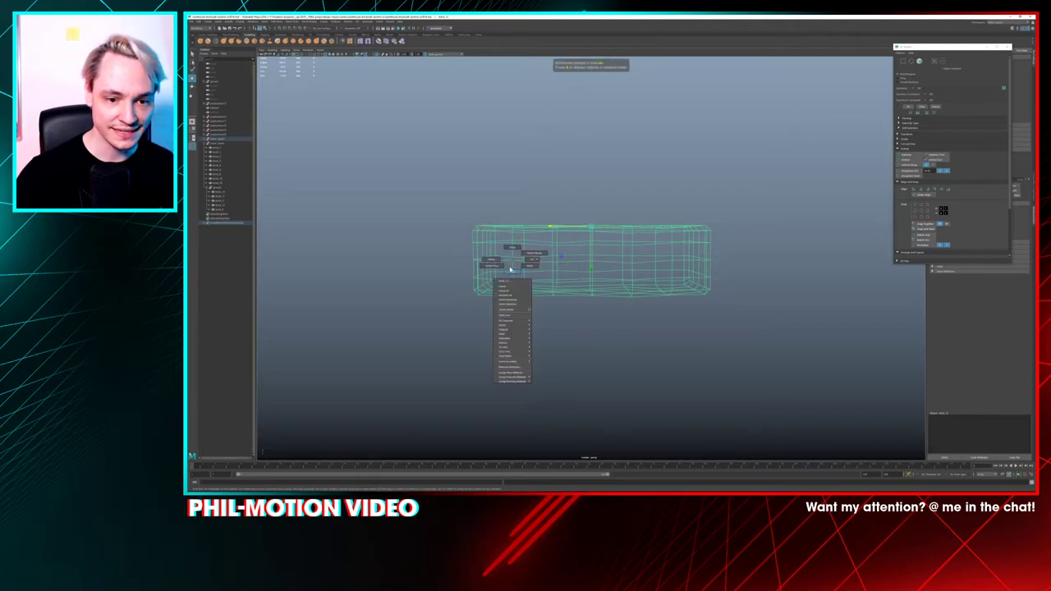
click(461, 248)
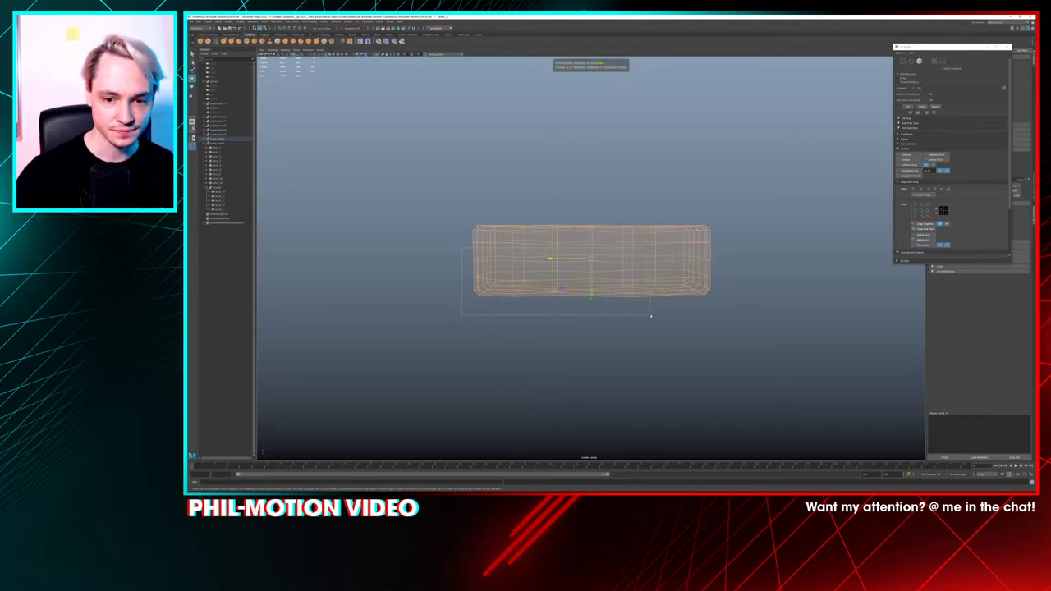
drag(651, 315, 649, 305)
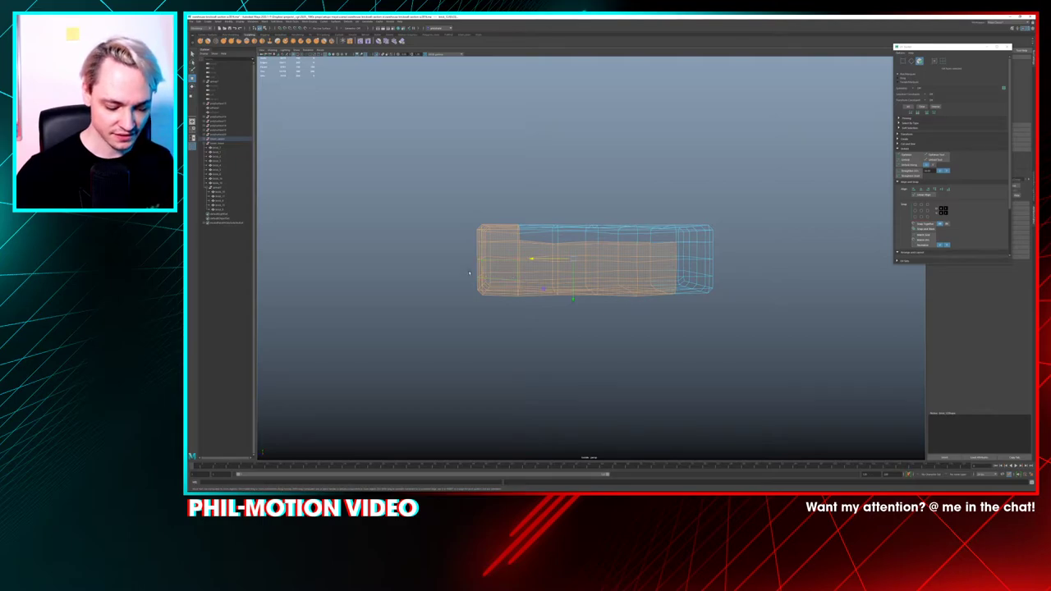
key(ctrl+1)
key(5)
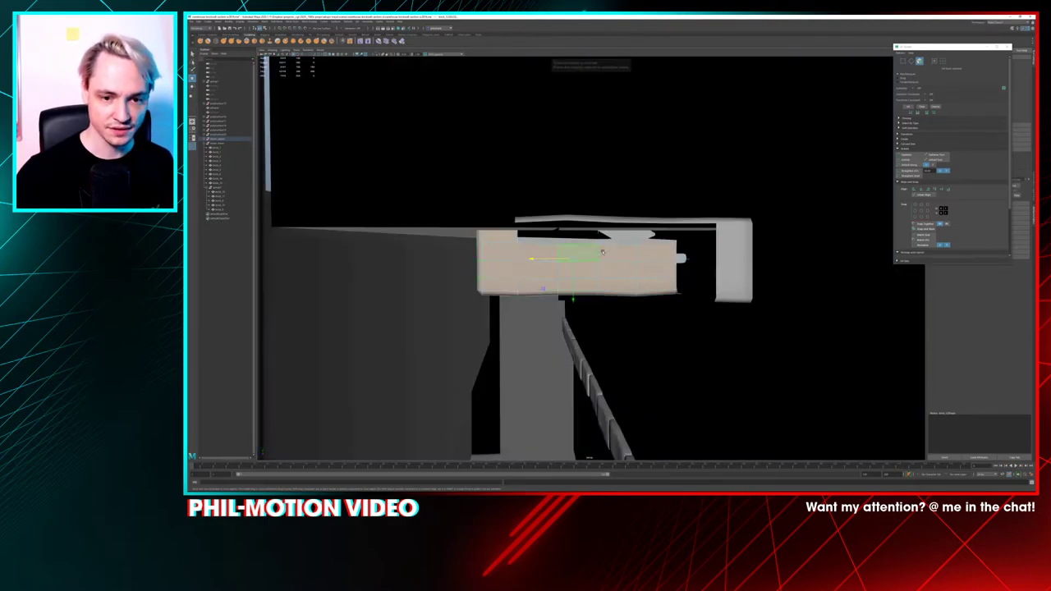
mouse_move(604, 246)
alt+mouse_down()
mouse_move(557, 261)
mouse_move(412, 239)
mouse_move(445, 271)
mouse_move(389, 225)
mouse_move(401, 228)
alt+mouse_up()
scroll(413, 240, down, 3)
click(417, 268)
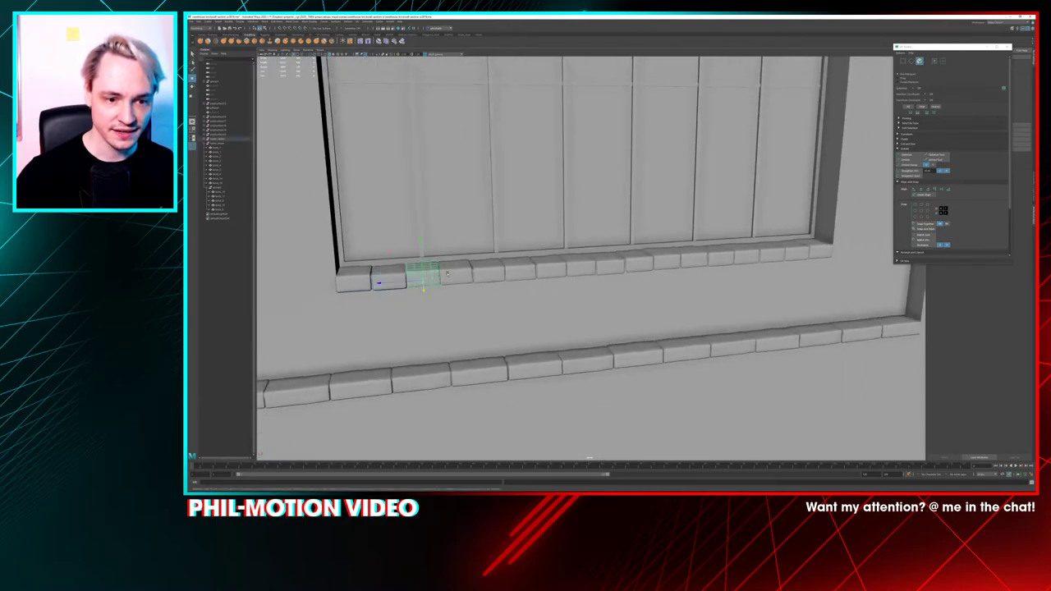
shift+click(453, 275)
shift+click(483, 275)
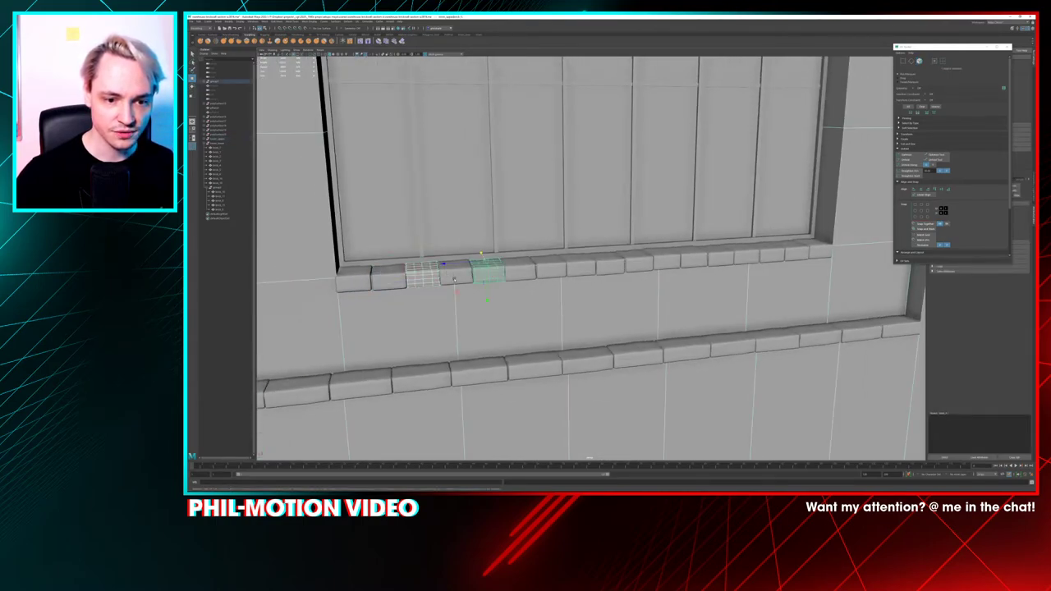
click(454, 279)
click(790, 252)
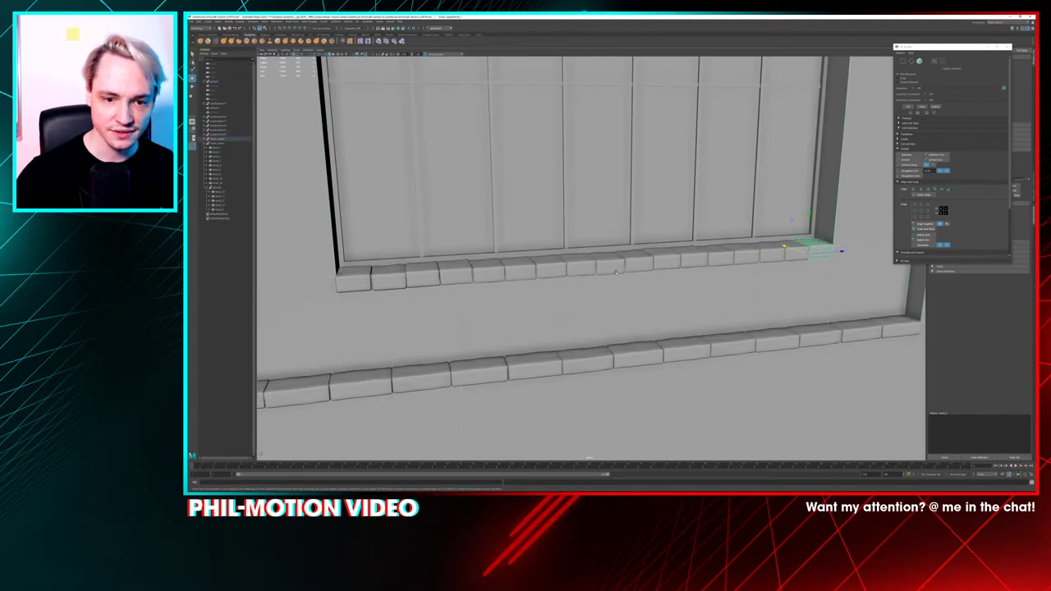
Expand the upper sill's group and reorder its first two bricks to the start of the group's object list
click(206, 140)
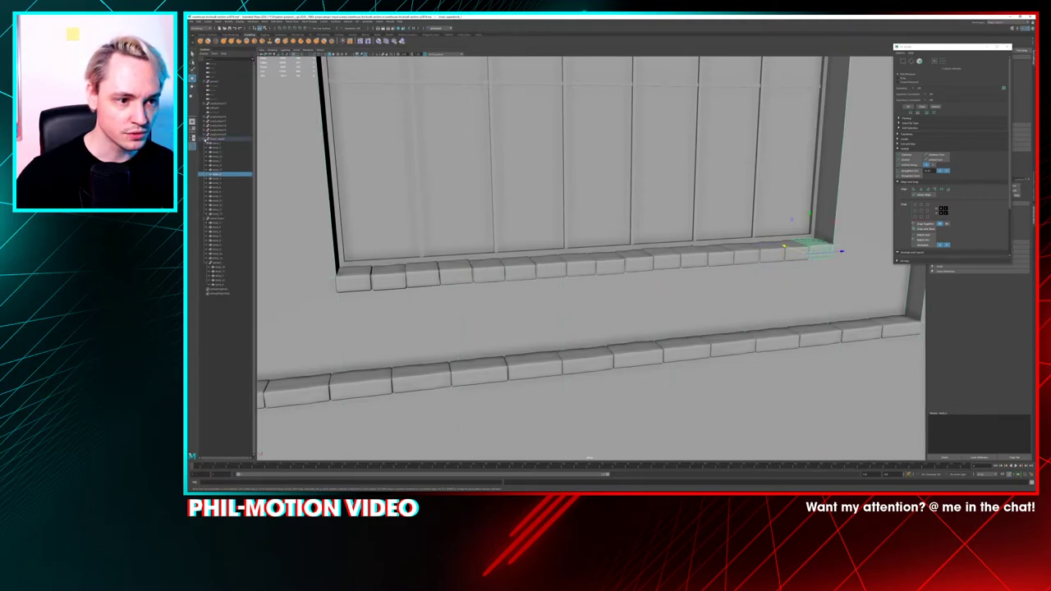
click(346, 282)
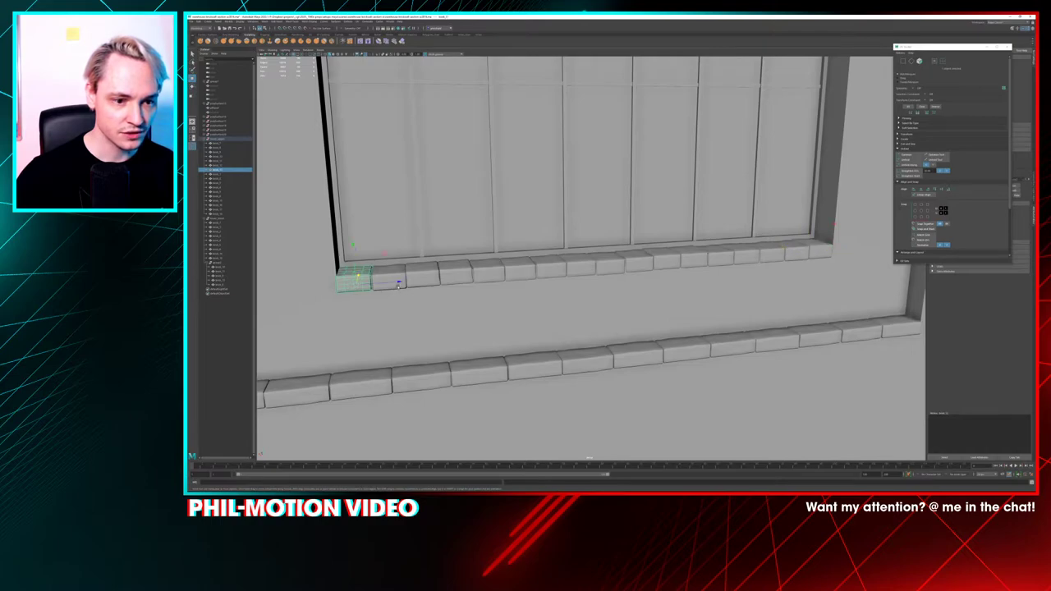
click(229, 144)
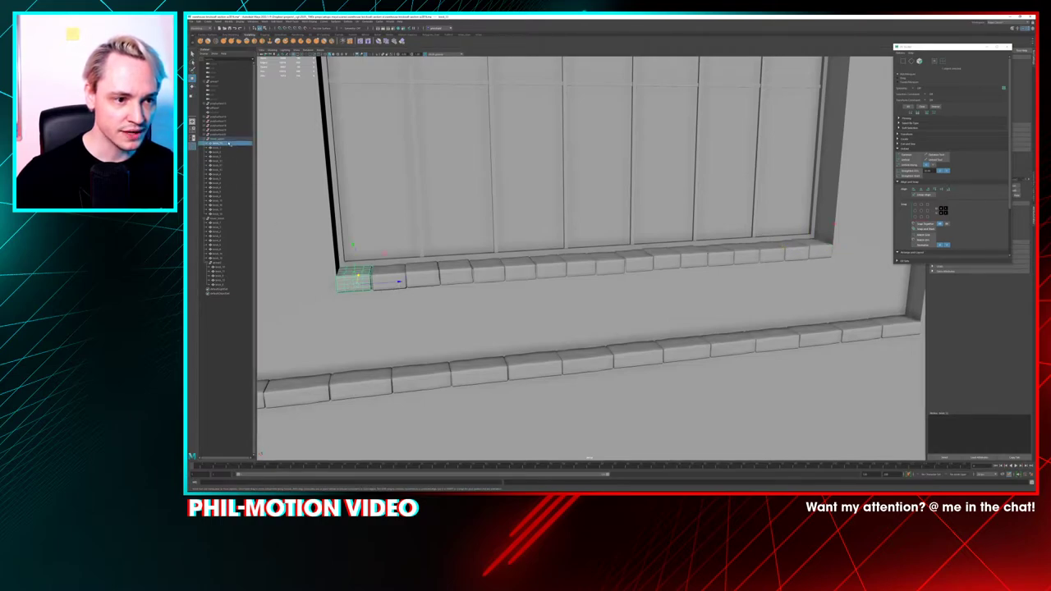
click(388, 278)
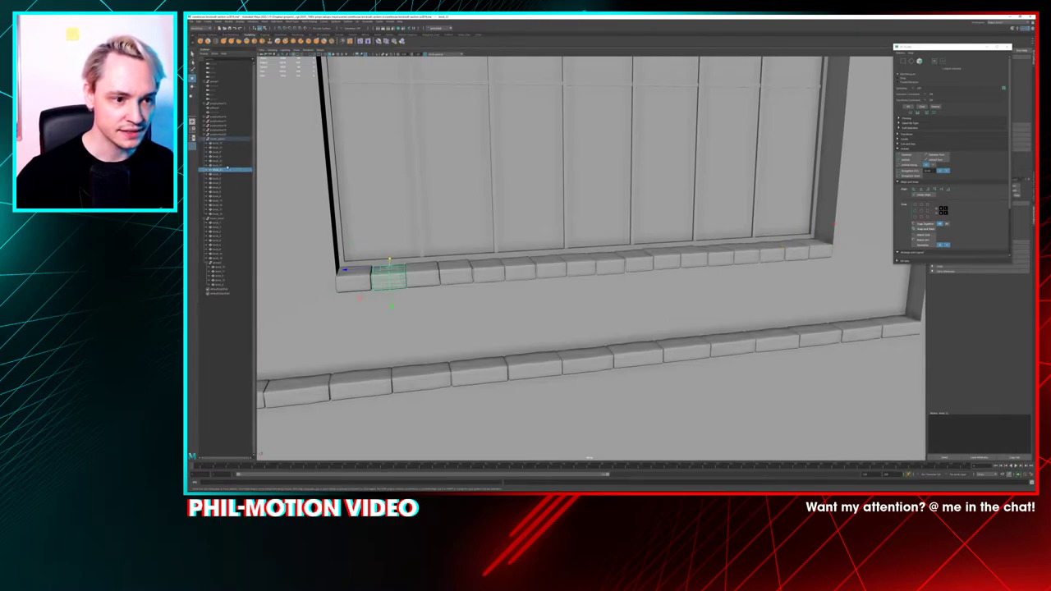
click(226, 151)
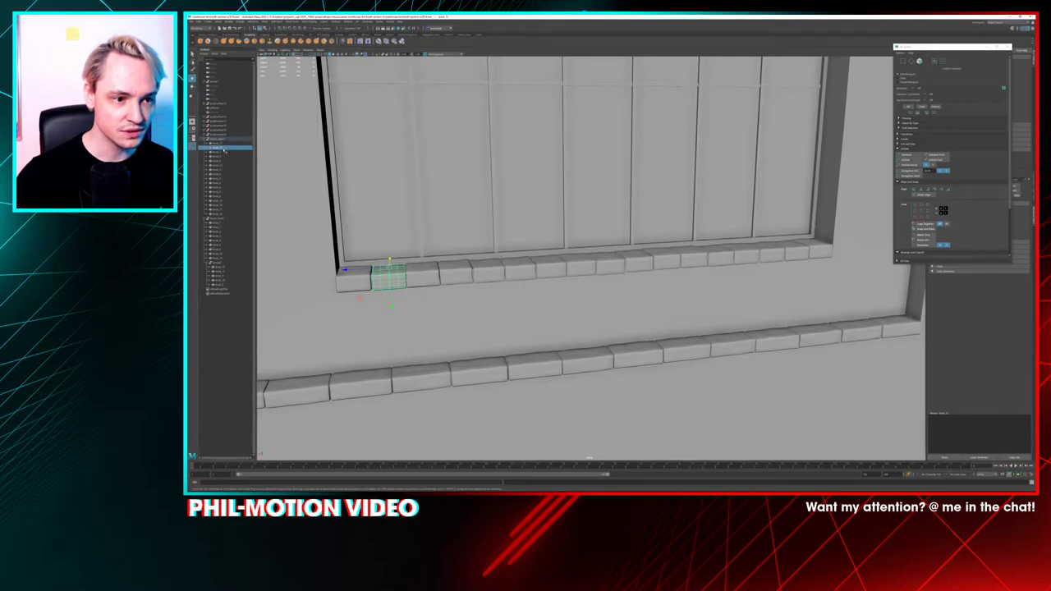
Isolate all upper-sill bricks except the first two and frame their end in an orthographic side view
shift+click(223, 212)
key(ctrl+1)
key(f)
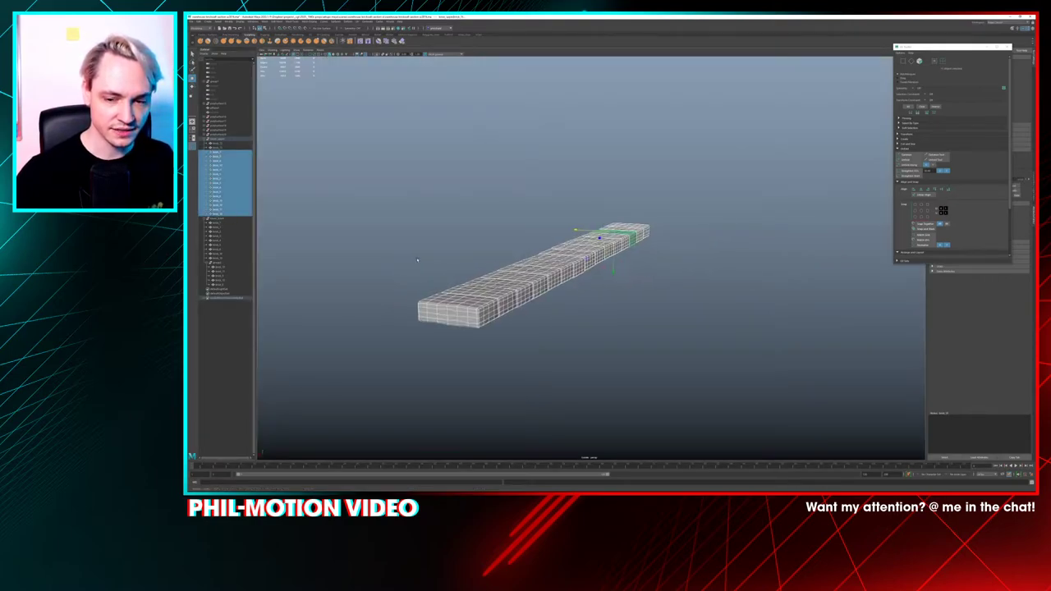
alt+drag(417, 259, 449, 241)
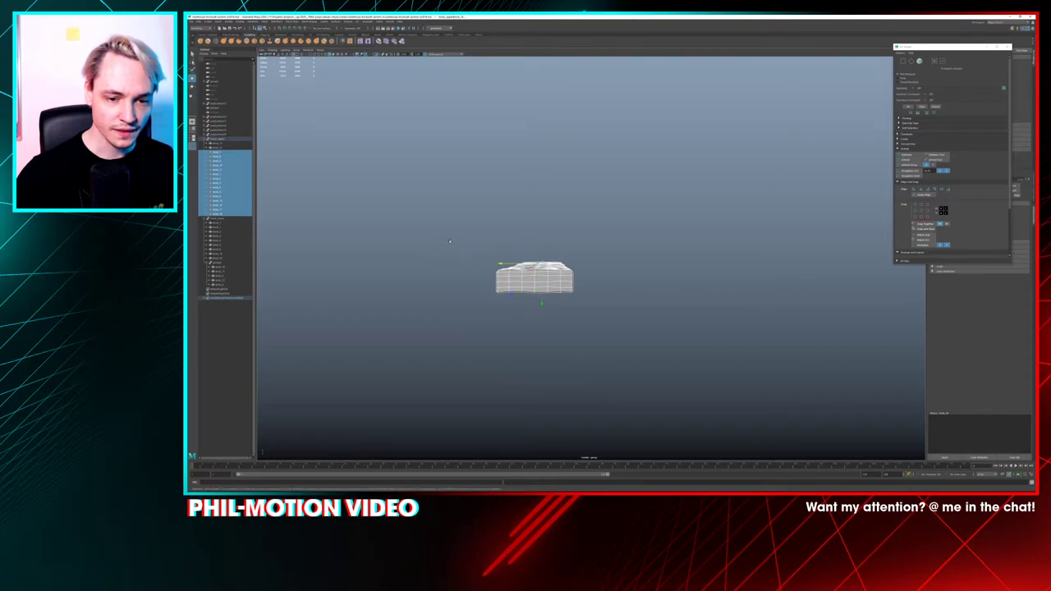
key(space)
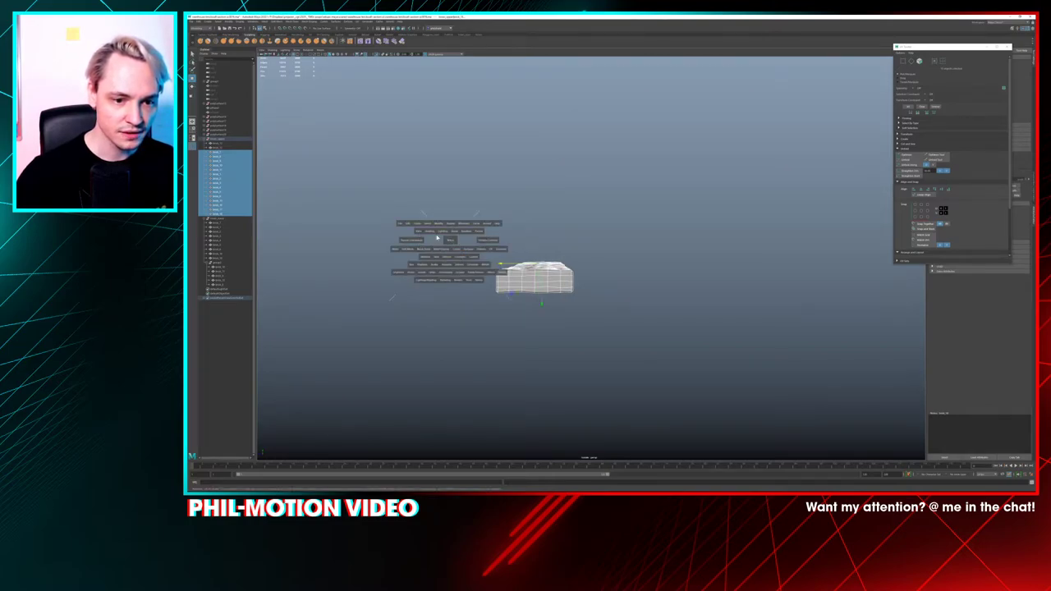
click(438, 240)
scroll(501, 318, up, 1)
alt+middle_drag(502, 317, 527, 252)
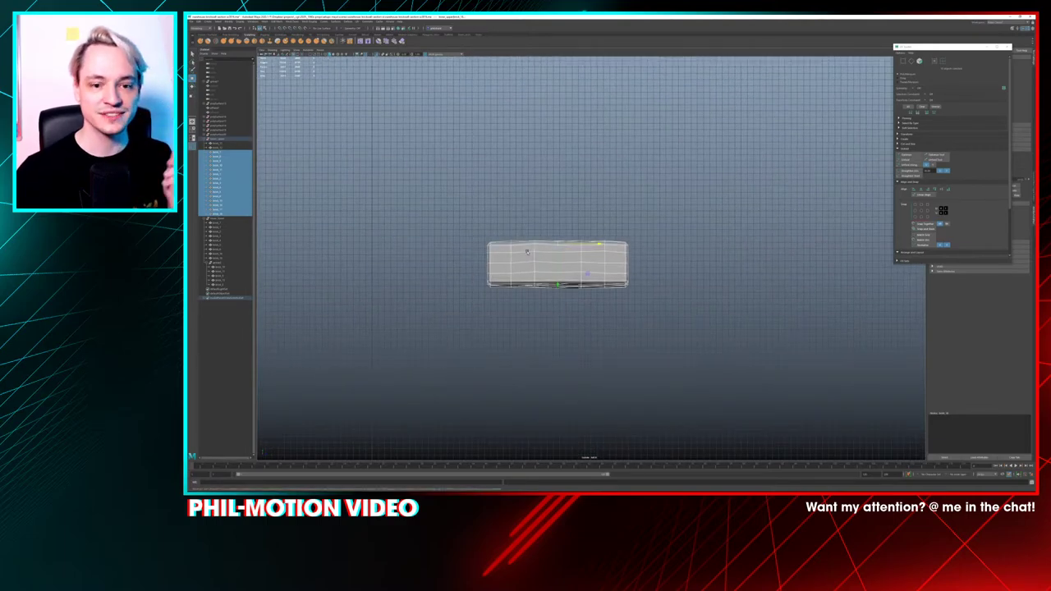
Try to box-select the hidden faces of all isolated bricks in wireframe, and check the selection in the perspective view
right_click(526, 251)
click(526, 261)
click(522, 240)
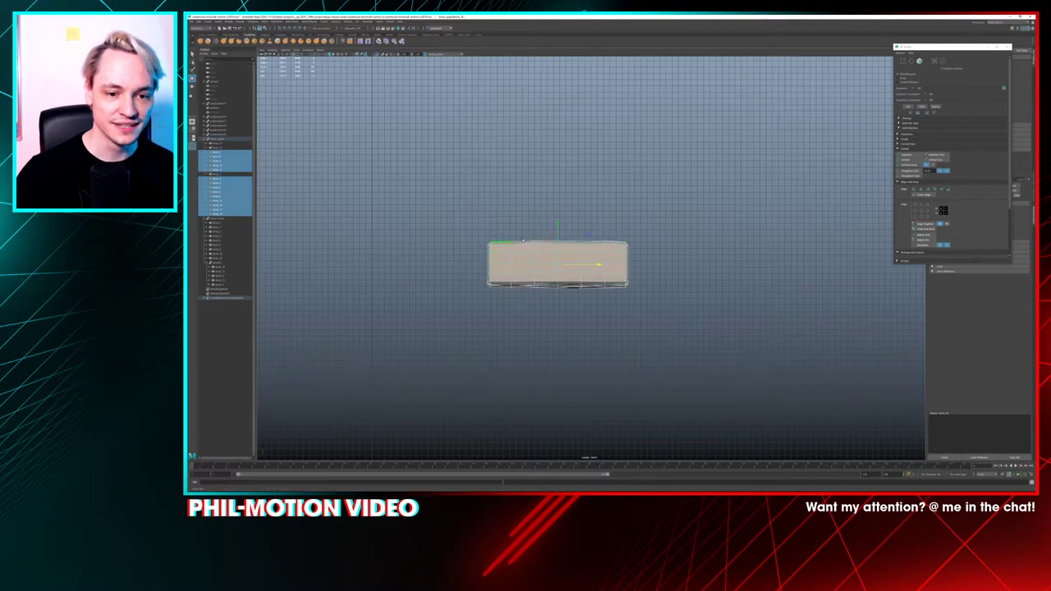
drag(532, 246, 559, 252)
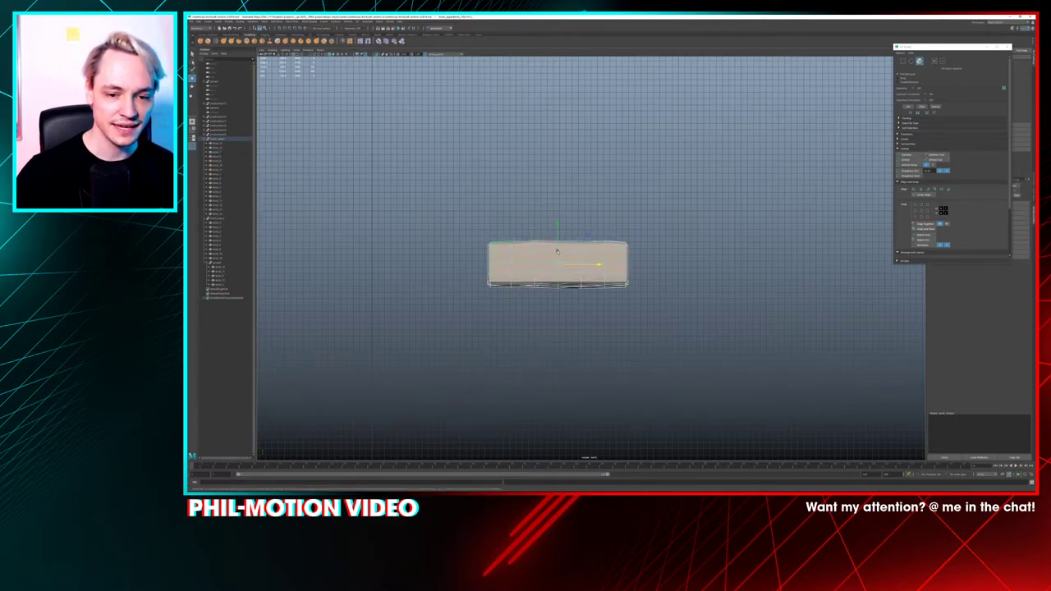
key(4)
drag(629, 306, 514, 251)
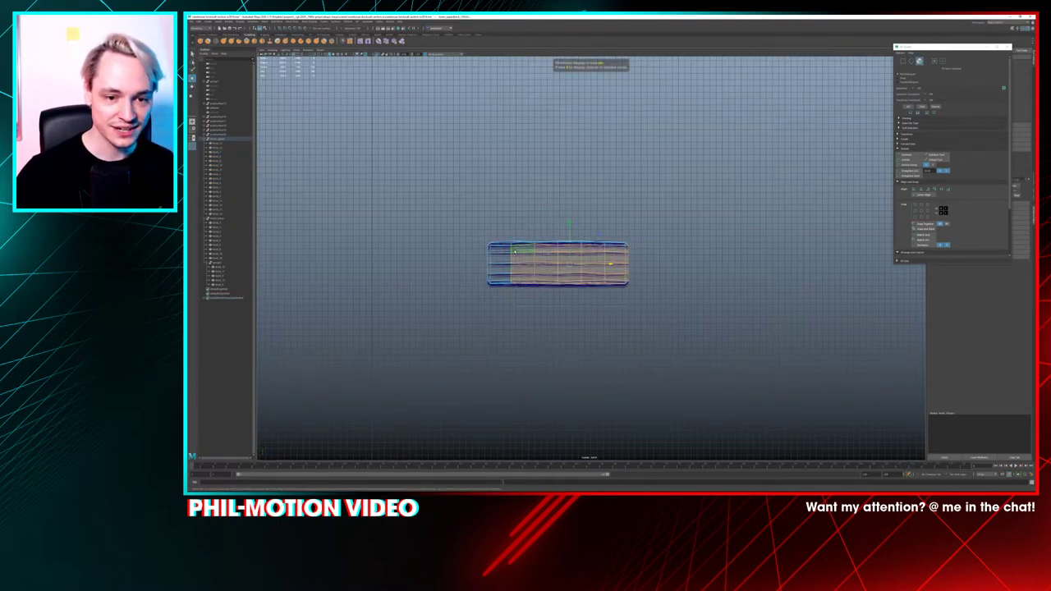
key(space)
drag(521, 296, 469, 276)
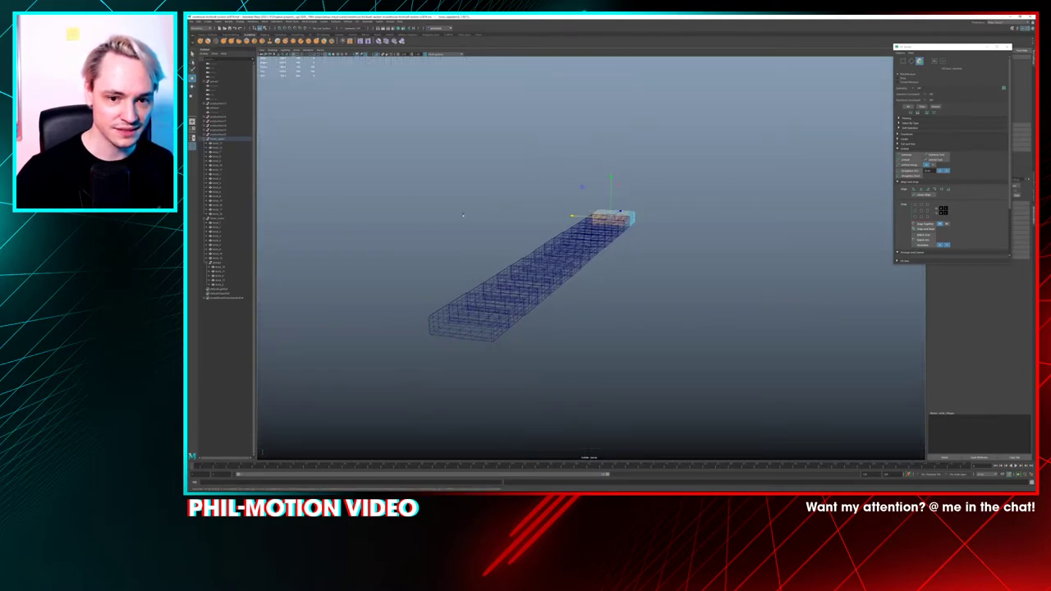
alt+drag(539, 240, 512, 226)
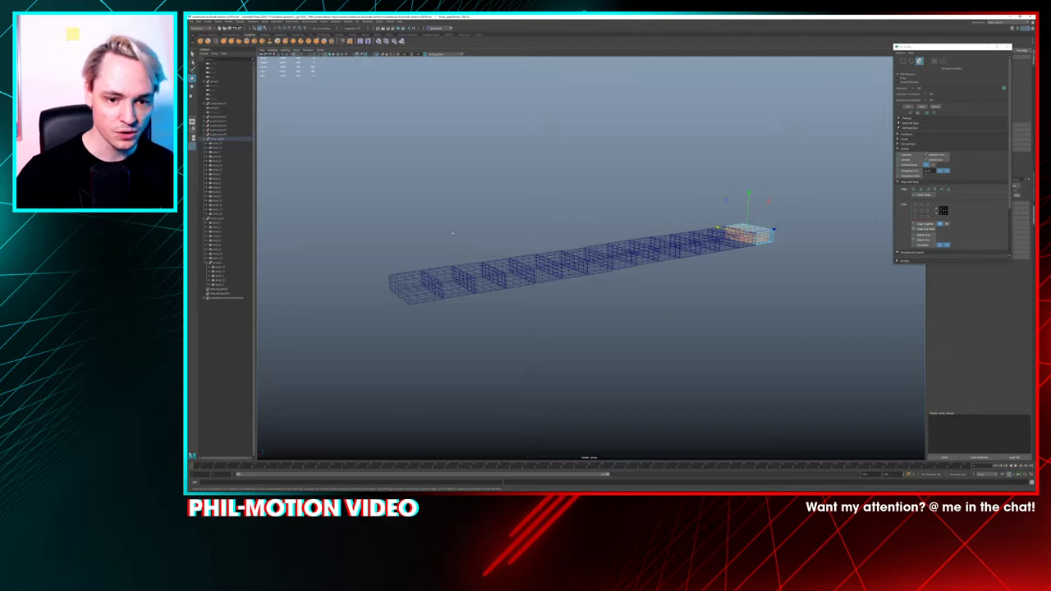
Identify individual upper-sill bricks through the object list, select the isolated row's nearest end brick, and bring back the full scene
click(237, 166)
click(243, 170)
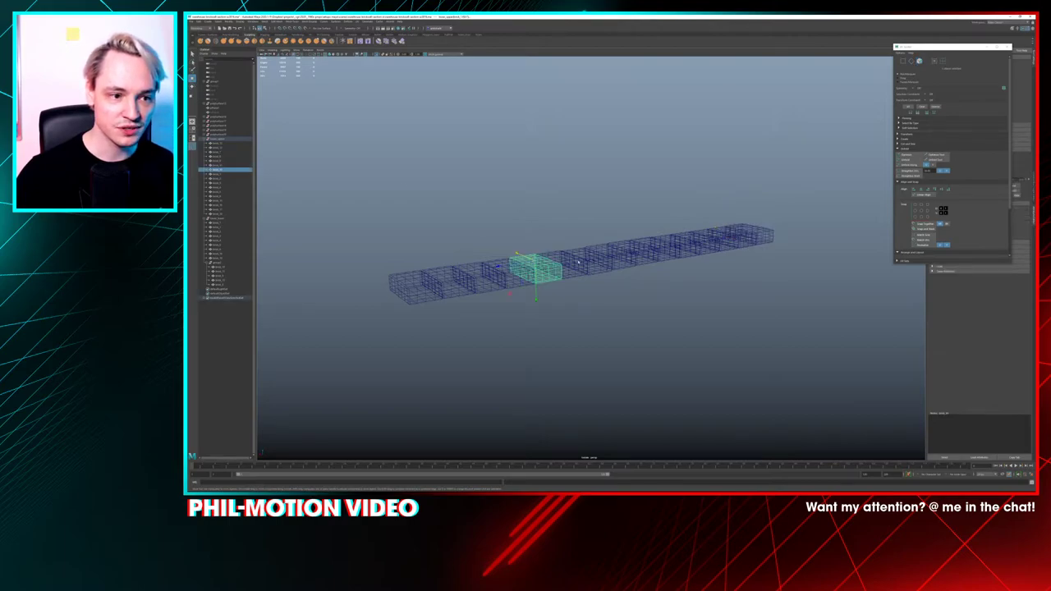
click(227, 148)
click(230, 209)
click(236, 213)
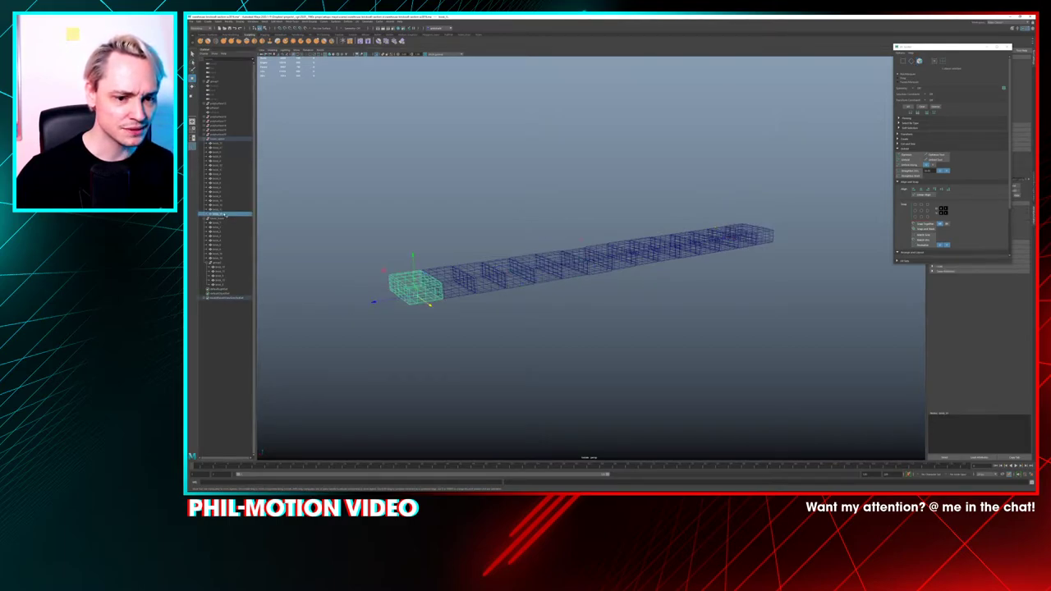
click(442, 290)
key(ctrl+1)
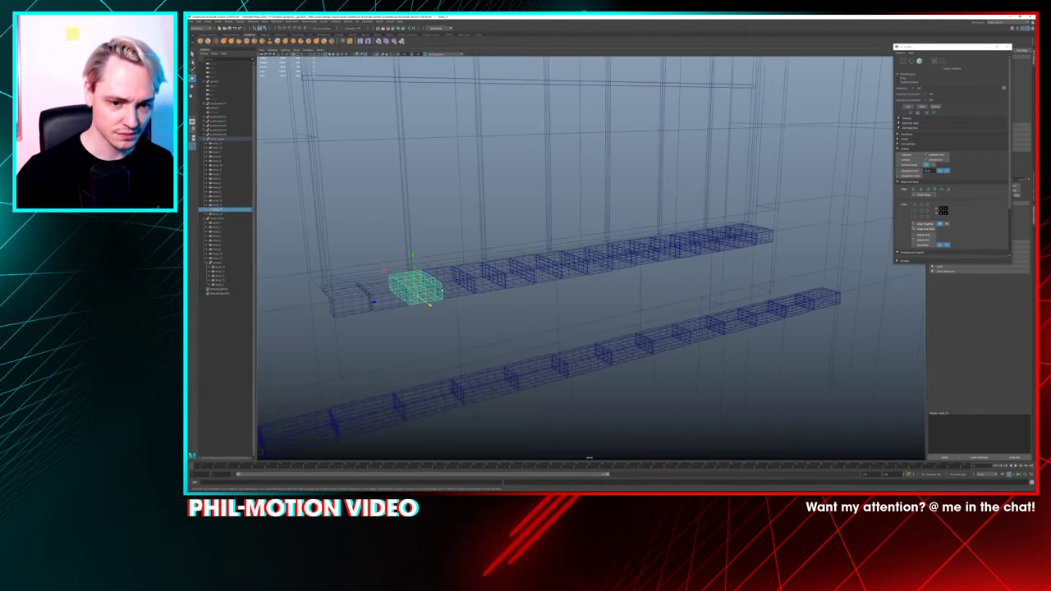
mouse_move(405, 280)
alt+mouse_down()
mouse_move(416, 287)
mouse_move(403, 281)
alt+mouse_up()
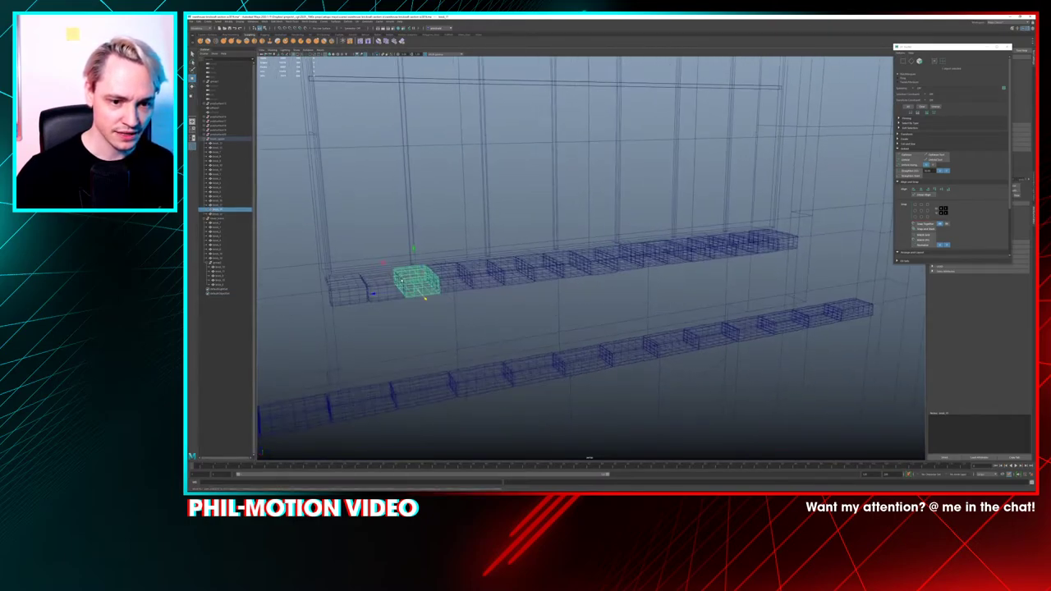
Try to select the connected faces around a middle brick of the upper sill in face selection mode
click(632, 259)
right_drag(655, 258, 655, 269)
shift+double_click(654, 259)
click(636, 267)
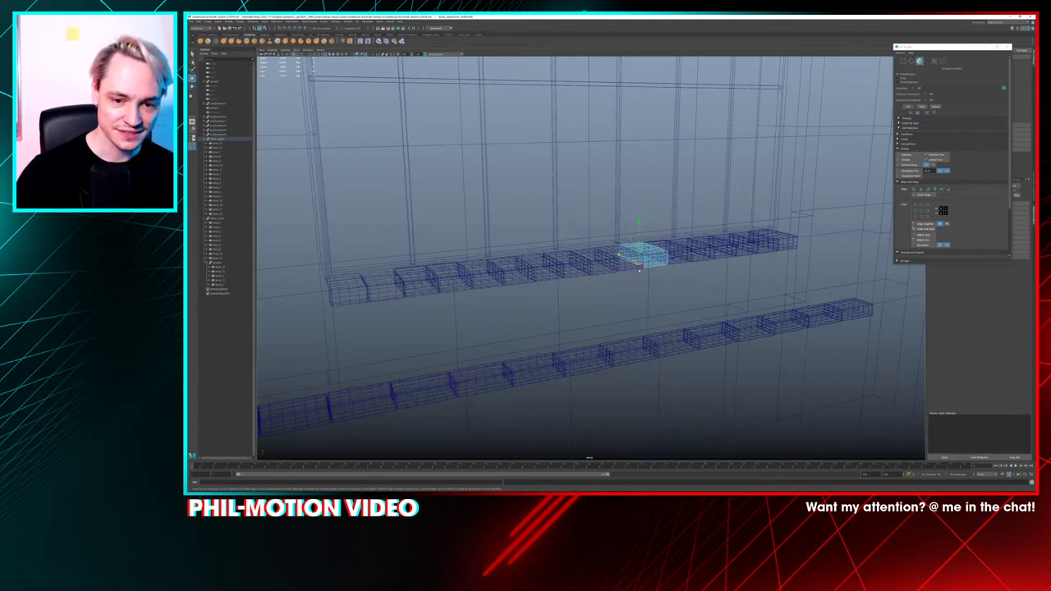
drag(663, 263, 663, 265)
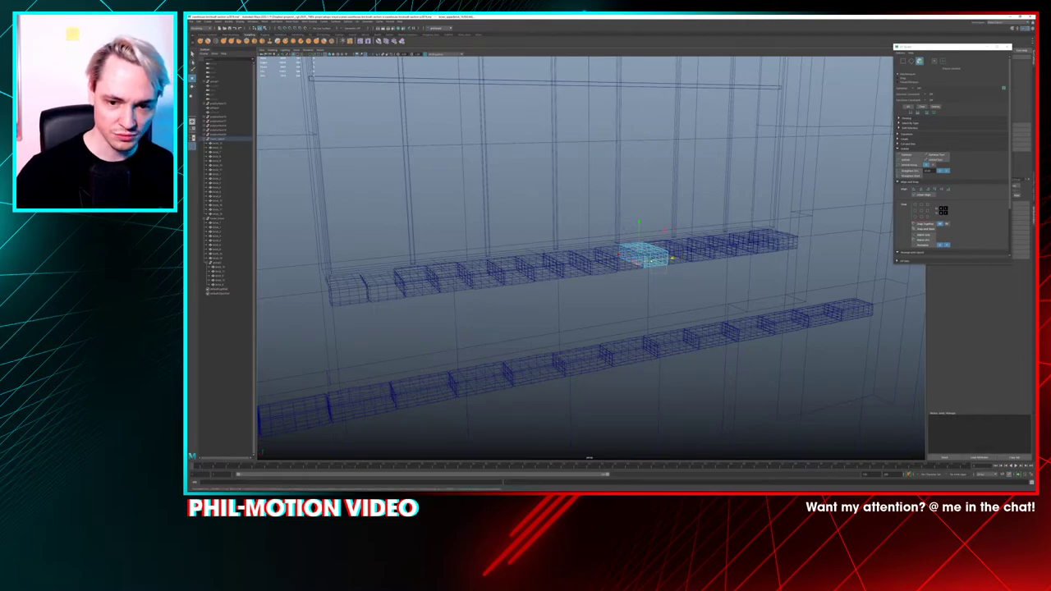
Show the orthographic side view, select all upper-sill bricks after the second, and try to box-select their hidden faces together
right_click(653, 272)
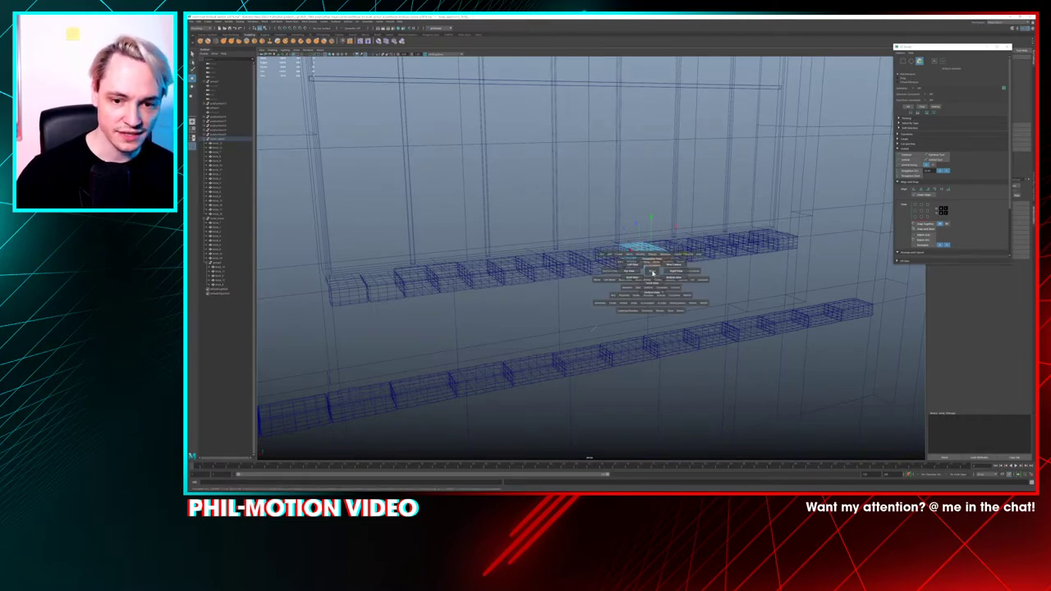
click(640, 266)
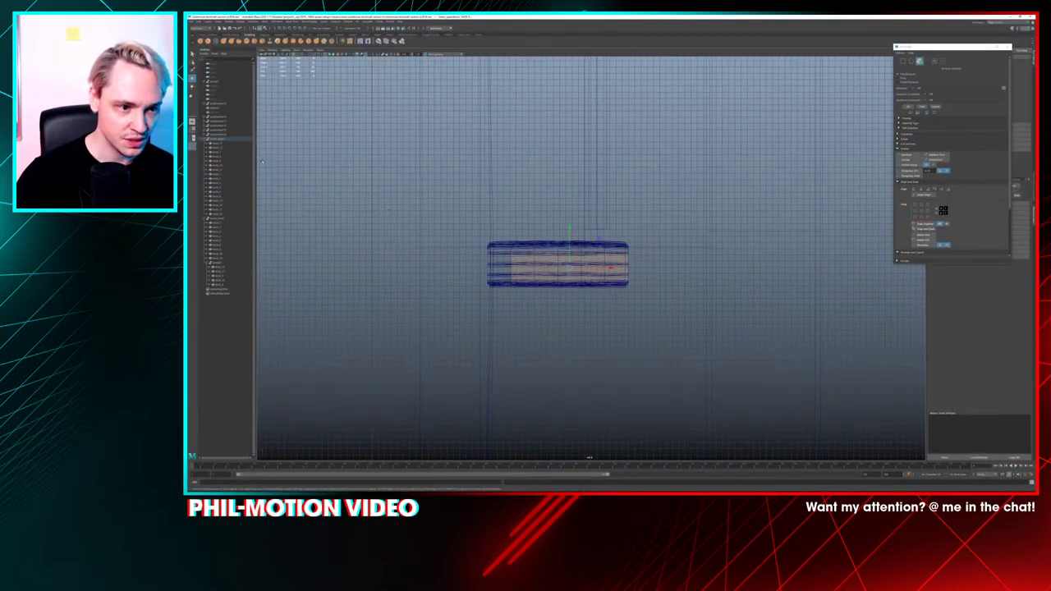
click(228, 152)
shift+click(229, 214)
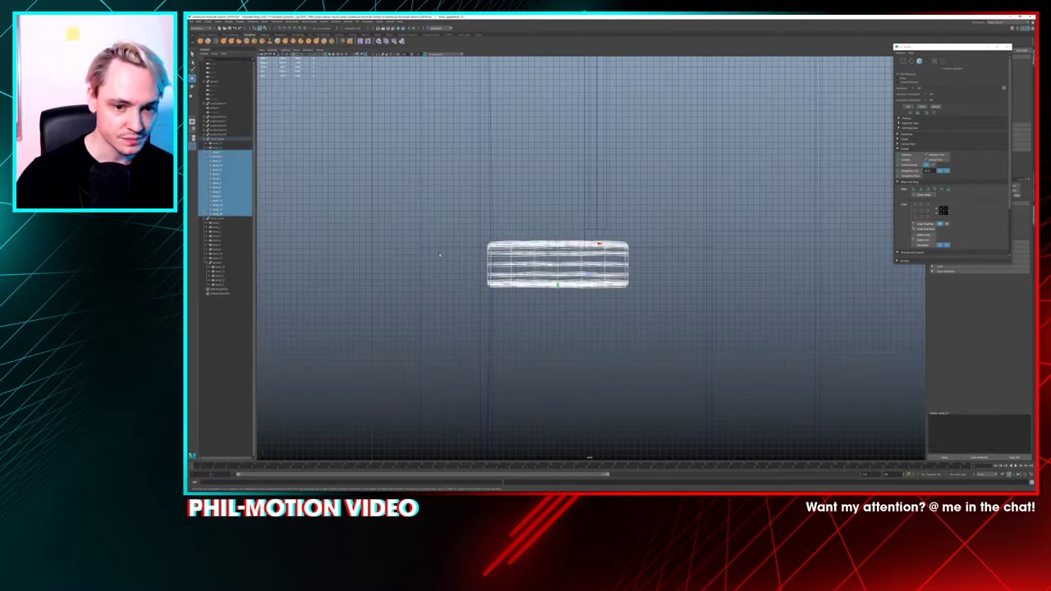
right_drag(565, 265, 564, 278)
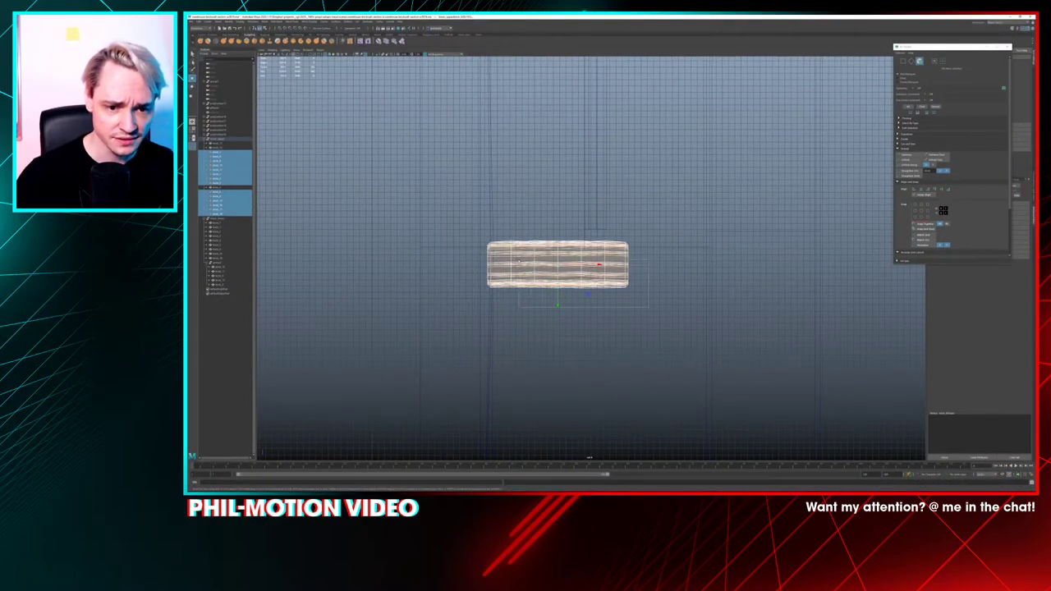
click(518, 259)
Return to the perspective view, leave face selection, and select a single upper-sill brick from the object list
key(space)
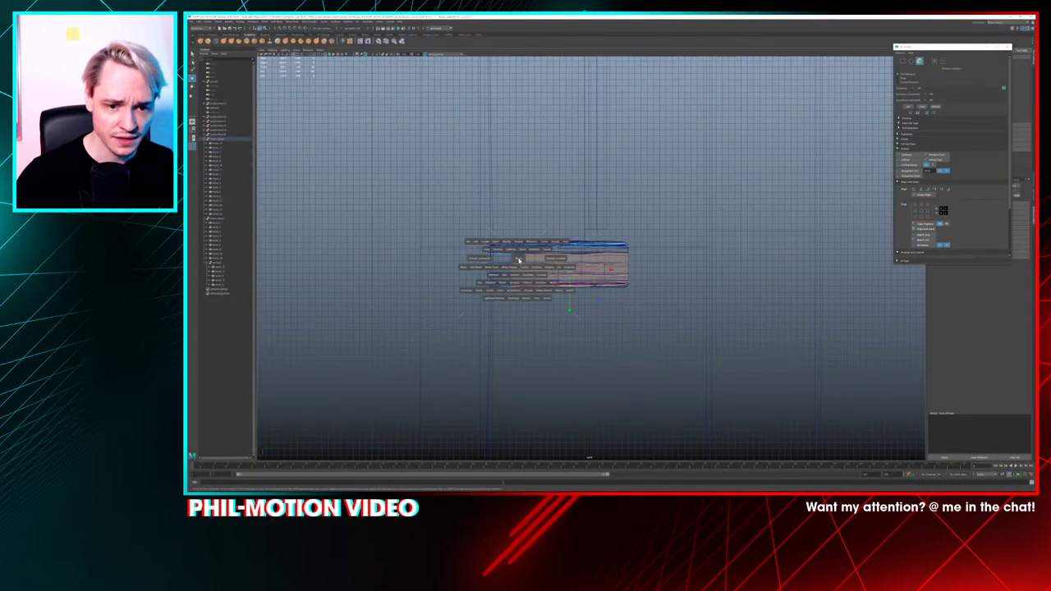
drag(520, 258, 516, 253)
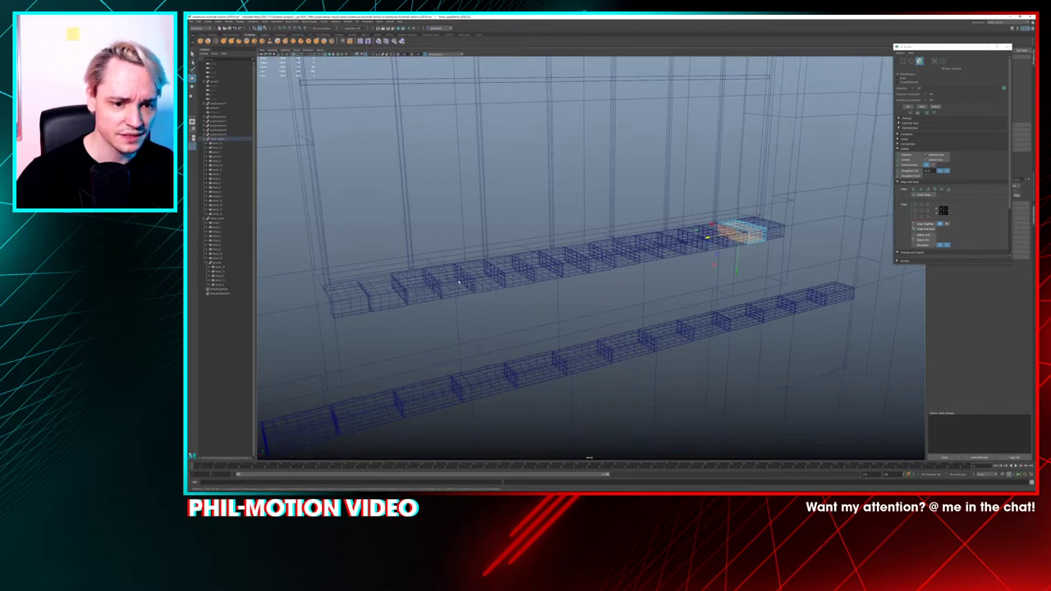
right_drag(459, 280, 471, 272)
click(222, 210)
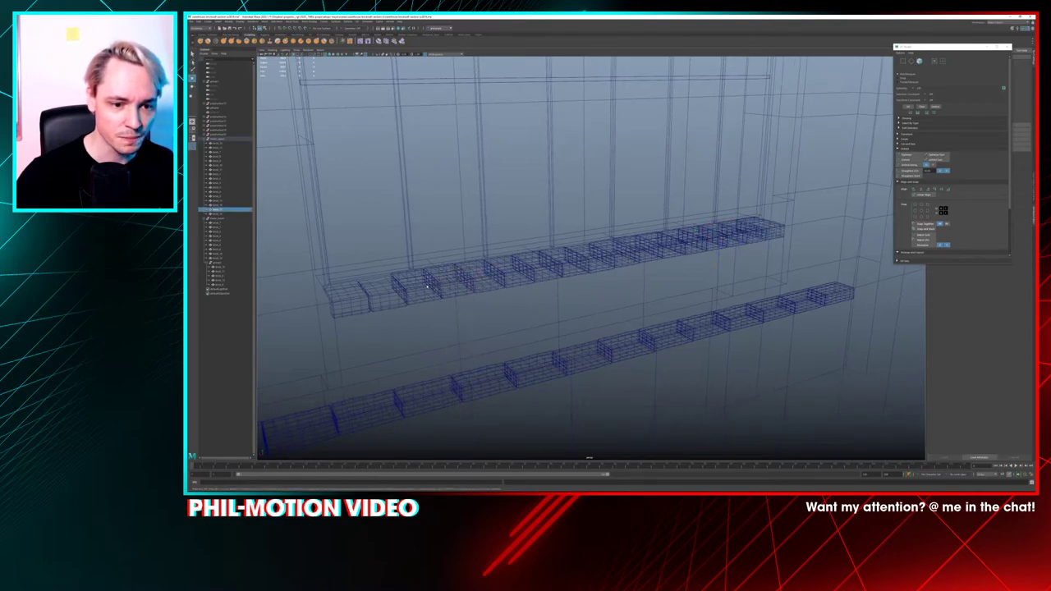
Select every upper-sill brick after the first two and combine them into a single mesh
click(226, 153)
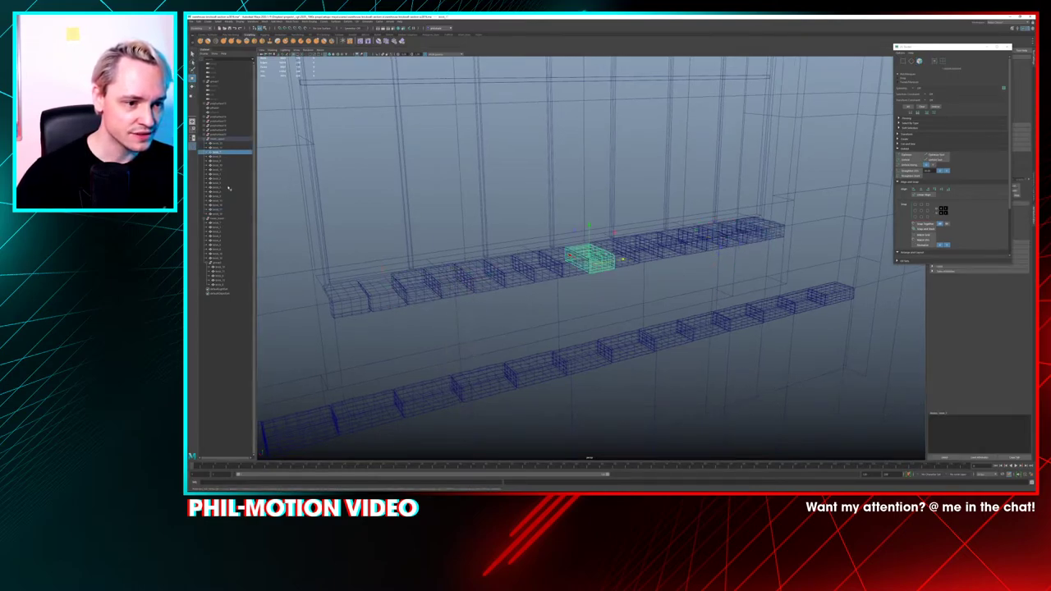
shift+click(224, 204)
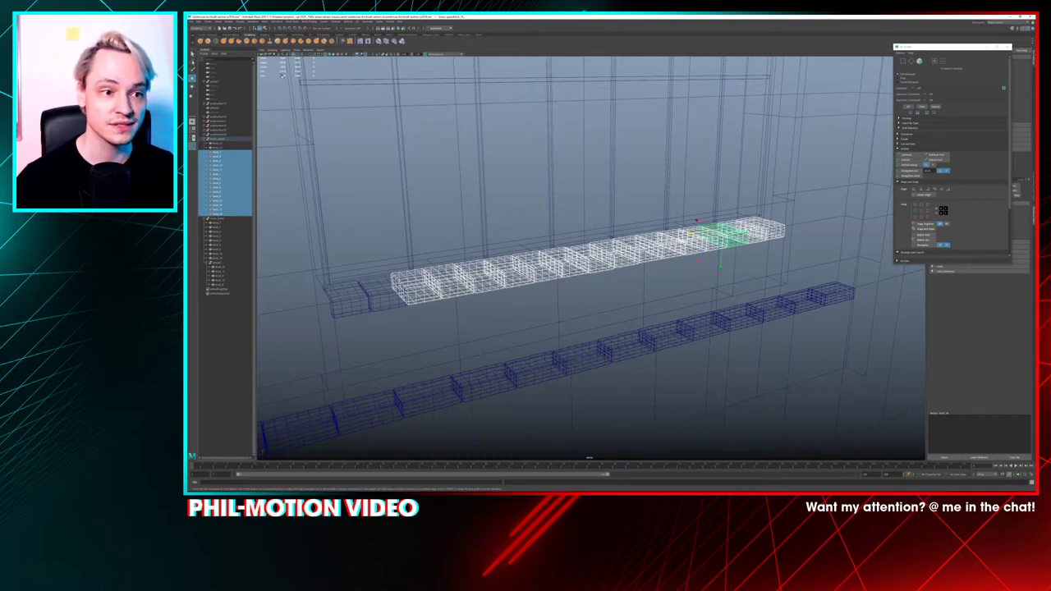
alt+drag(282, 74, 412, 170)
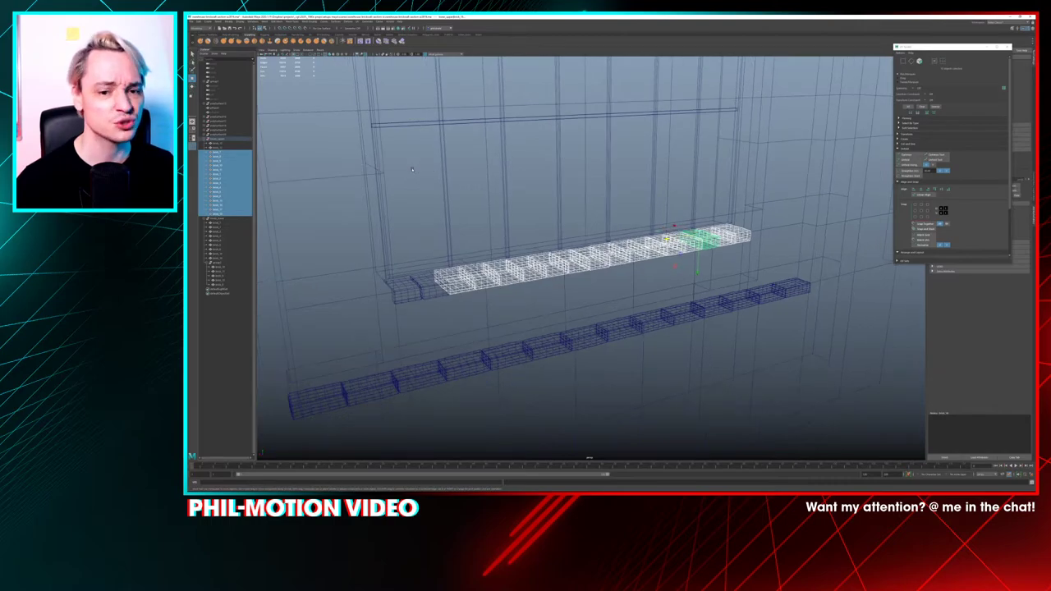
scroll(295, 85, up, 6)
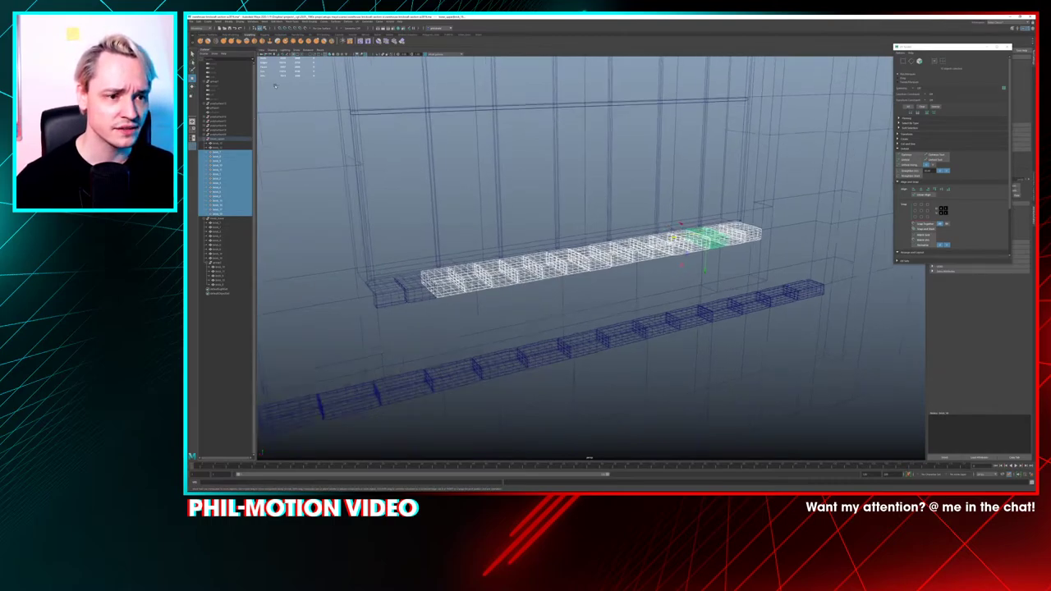
scroll(295, 84, down, 7)
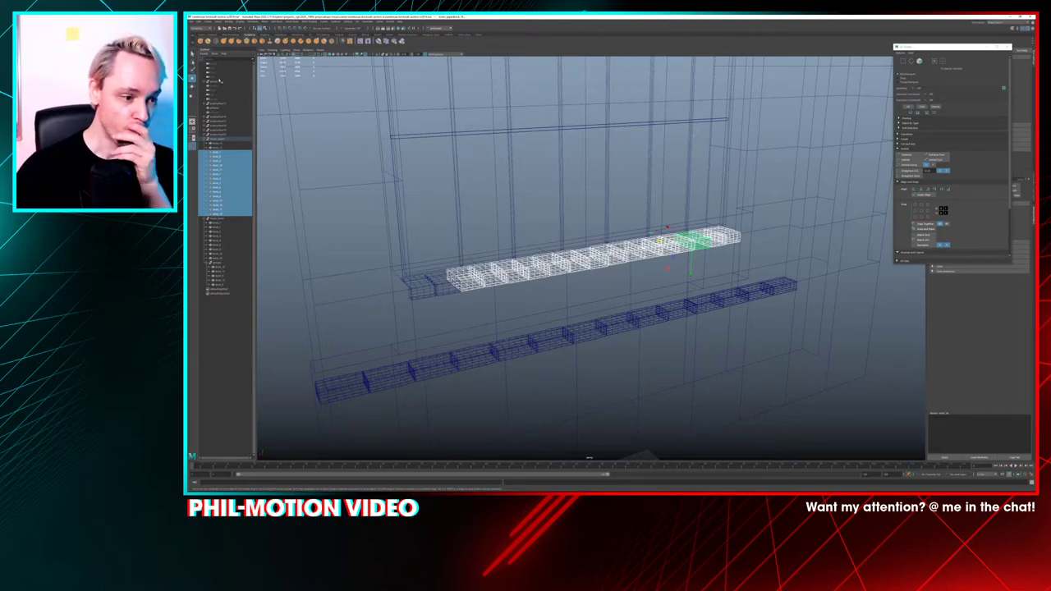
key(space)
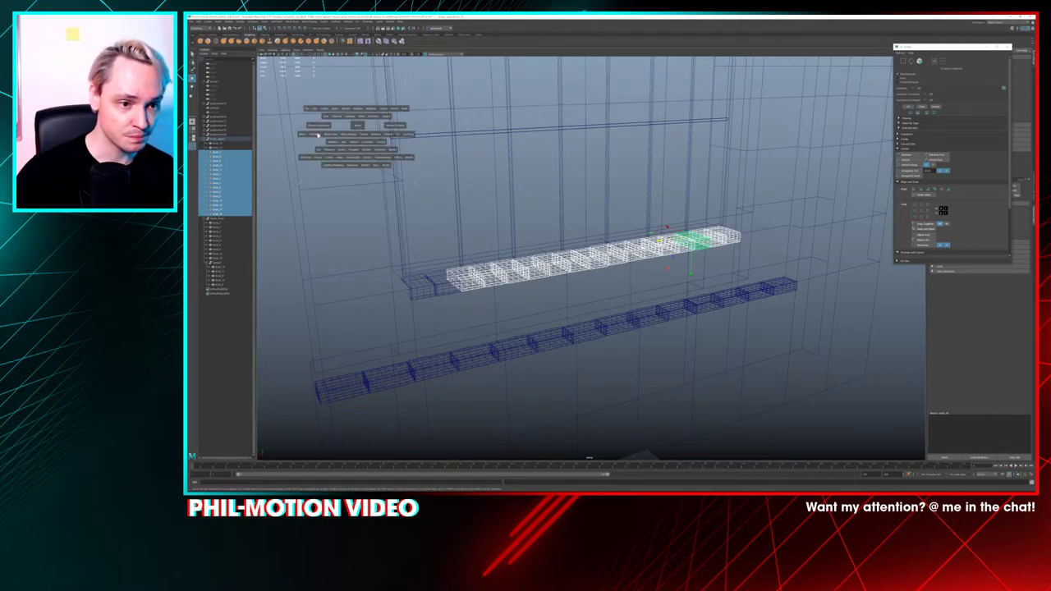
click(318, 134)
click(316, 136)
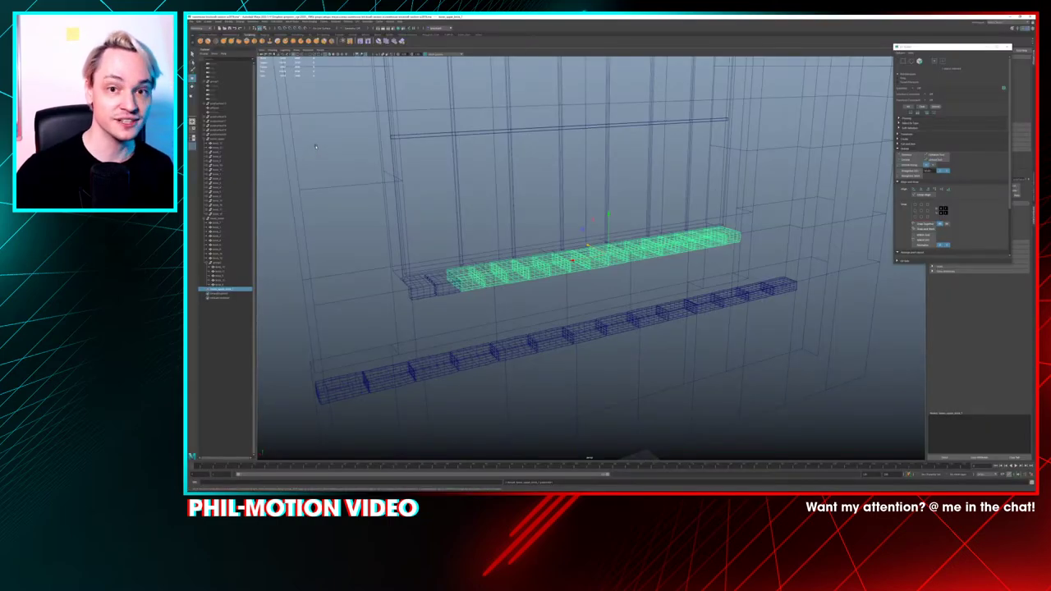
click(236, 307)
click(236, 290)
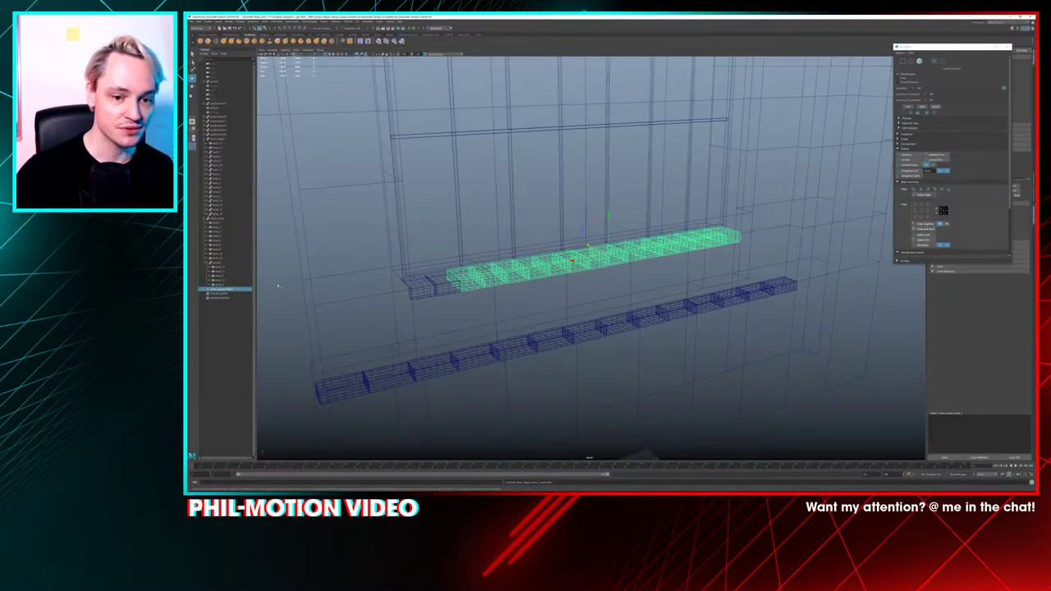
right_drag(567, 280, 567, 292)
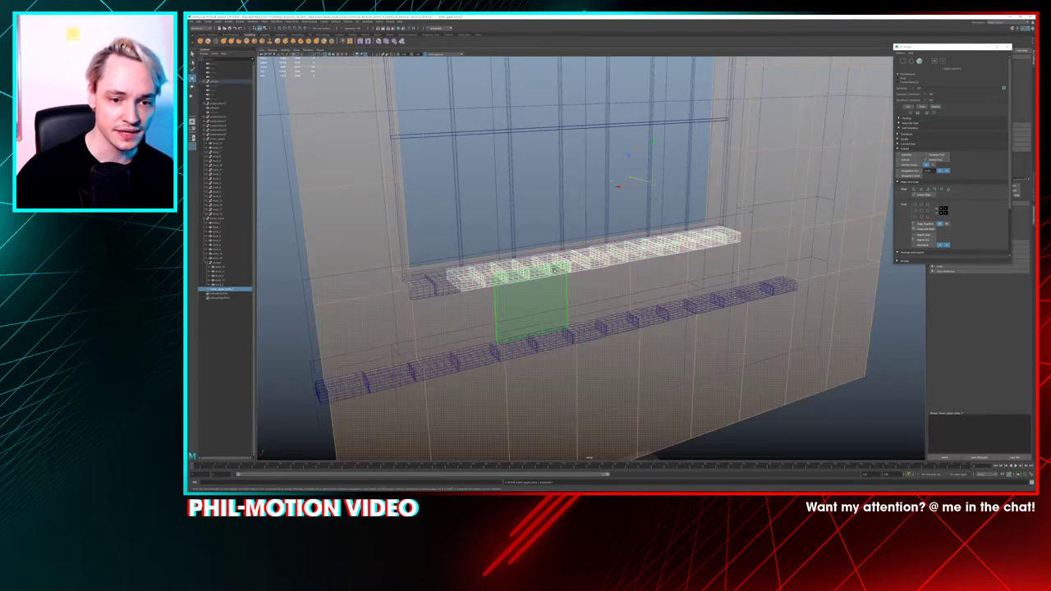
click(544, 257)
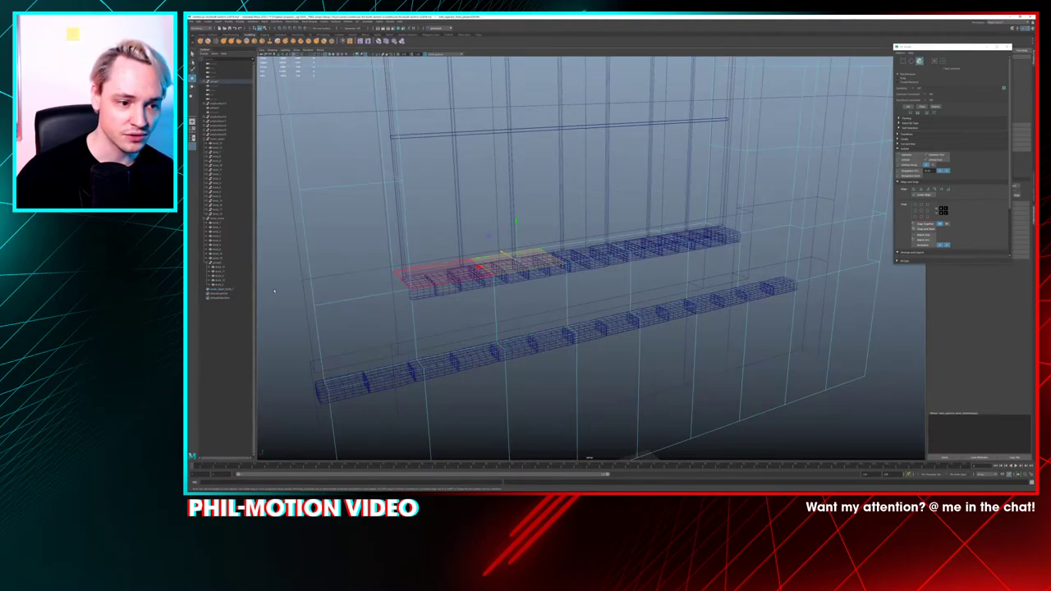
click(223, 259)
click(223, 249)
Isolate the combined upper-sill mesh in the orthographic side view and box-select its hidden faces, leaving out the top and front faces
click(223, 289)
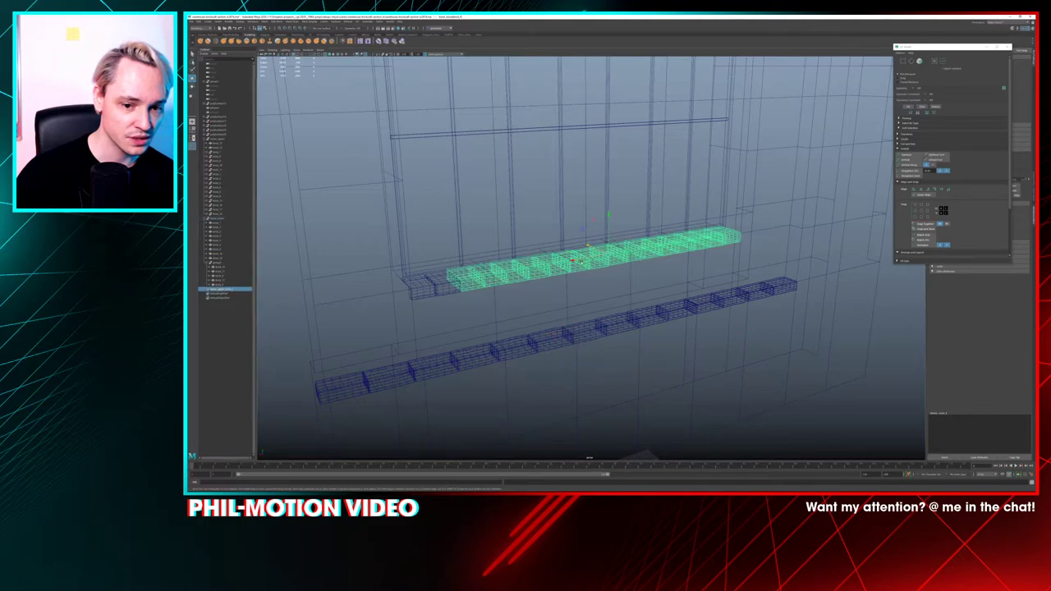
key(space)
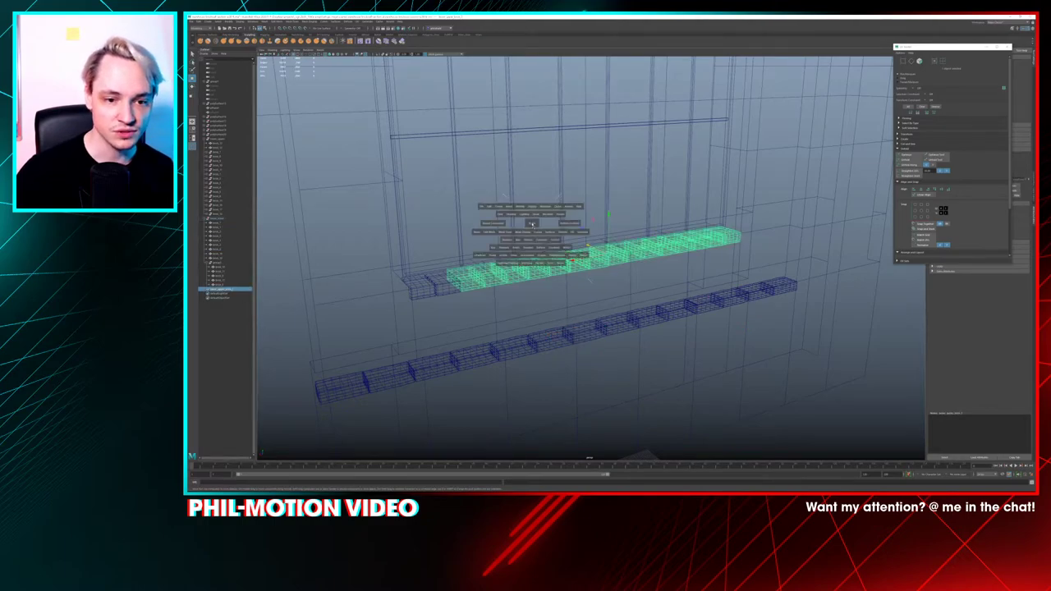
drag(532, 225, 516, 220)
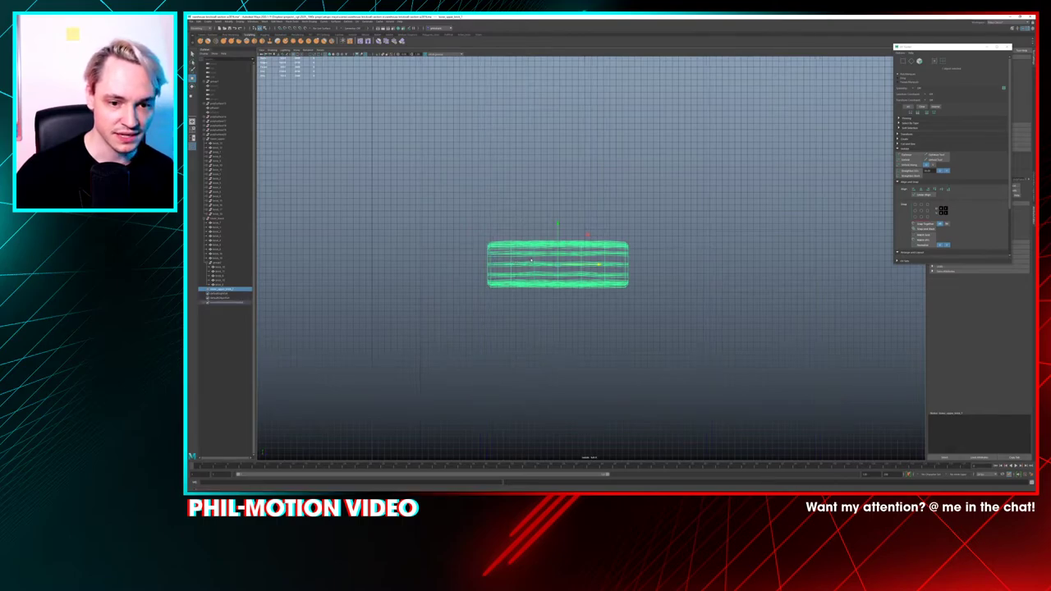
right_drag(516, 262, 527, 258)
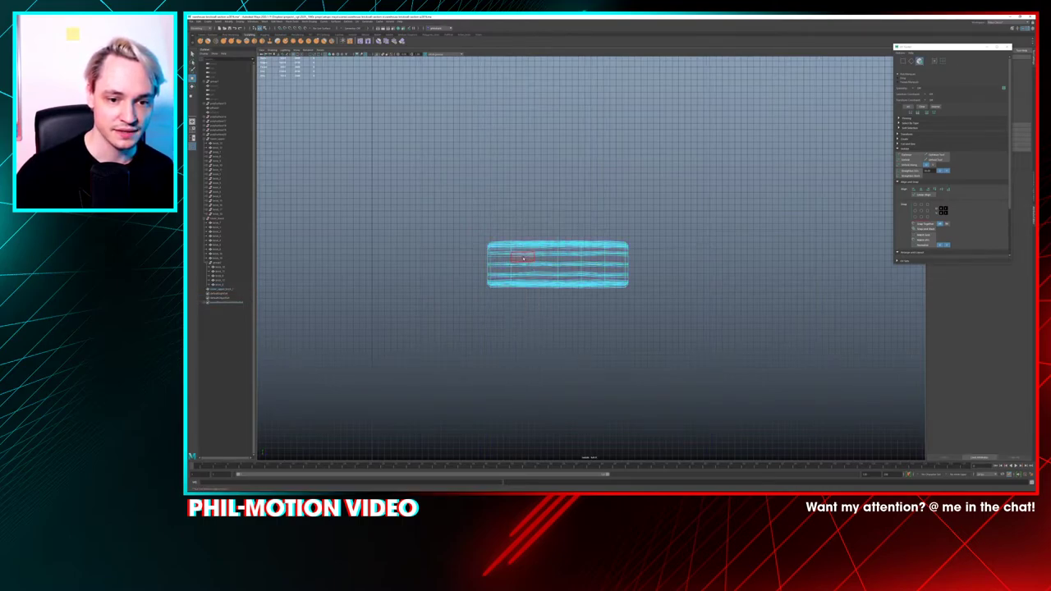
drag(600, 300, 636, 301)
drag(635, 300, 572, 284)
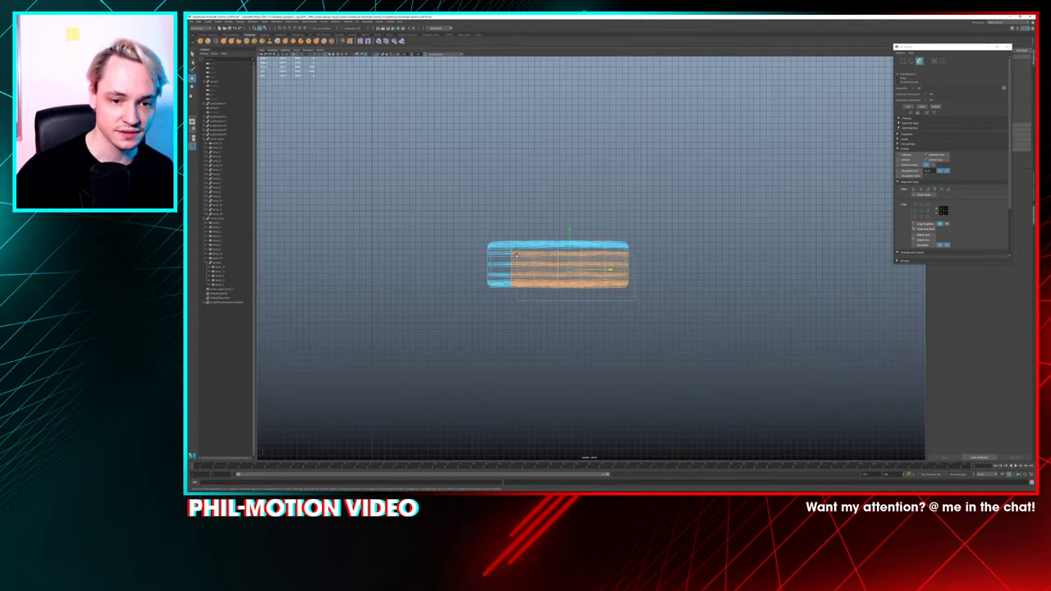
drag(516, 254, 516, 256)
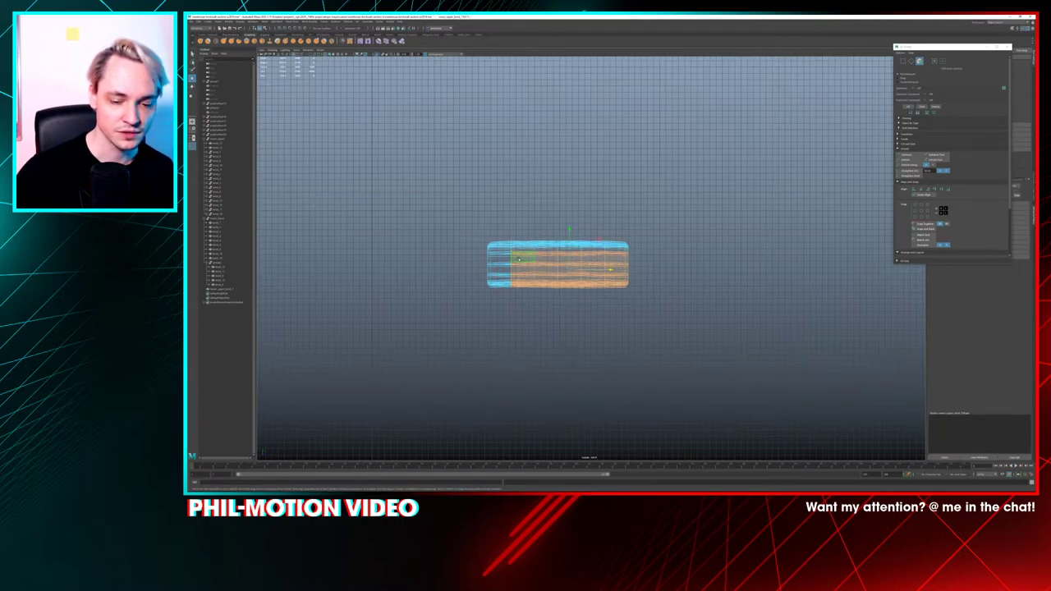
Return to the perspective view with the box-selected hidden faces kept selected, and bring back the full scene
key(space)
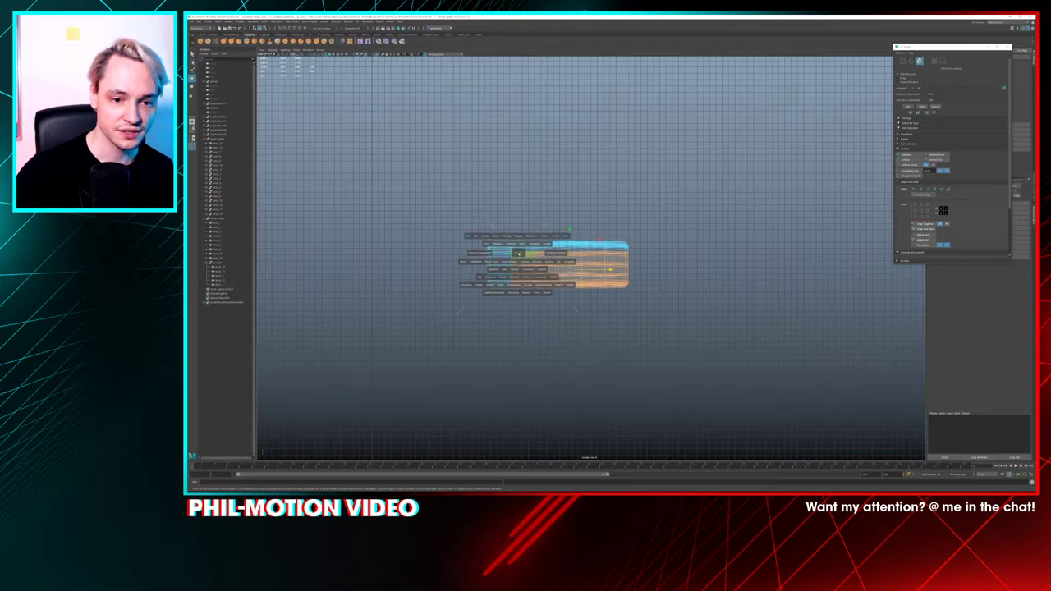
click(518, 254)
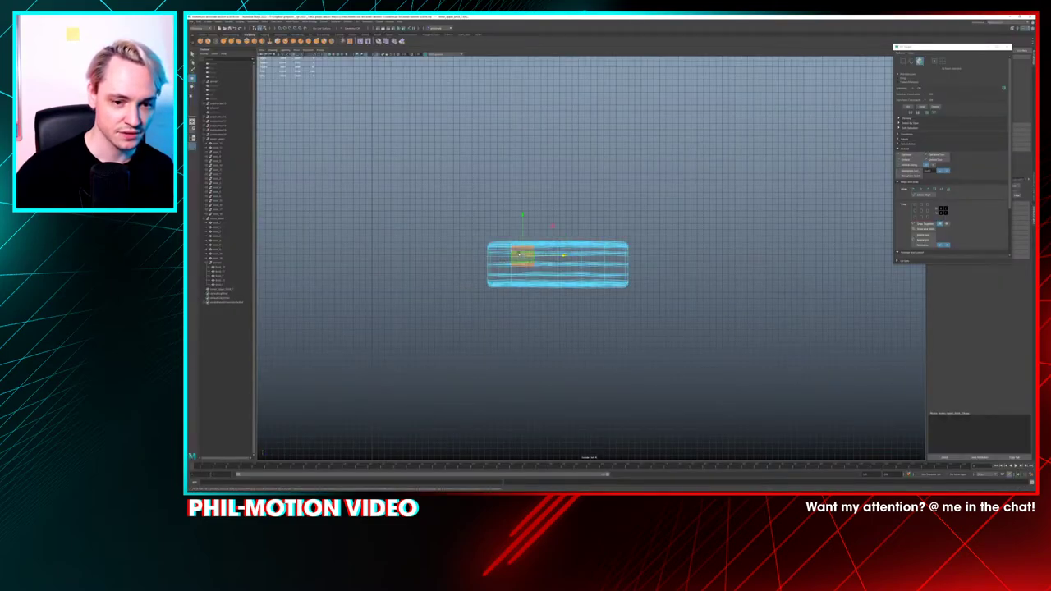
key(space)
key(space)
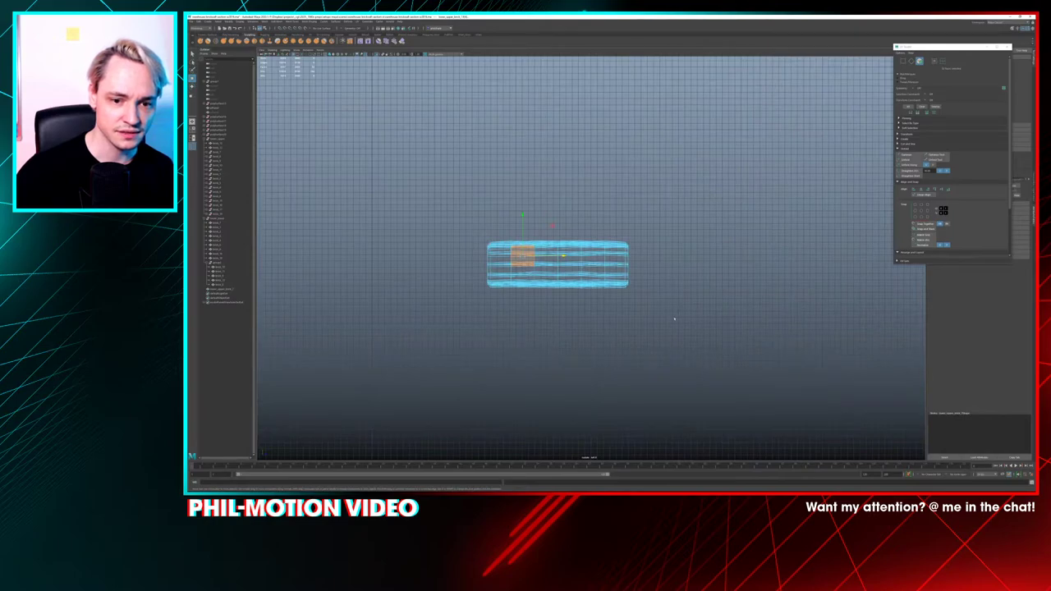
key(space)
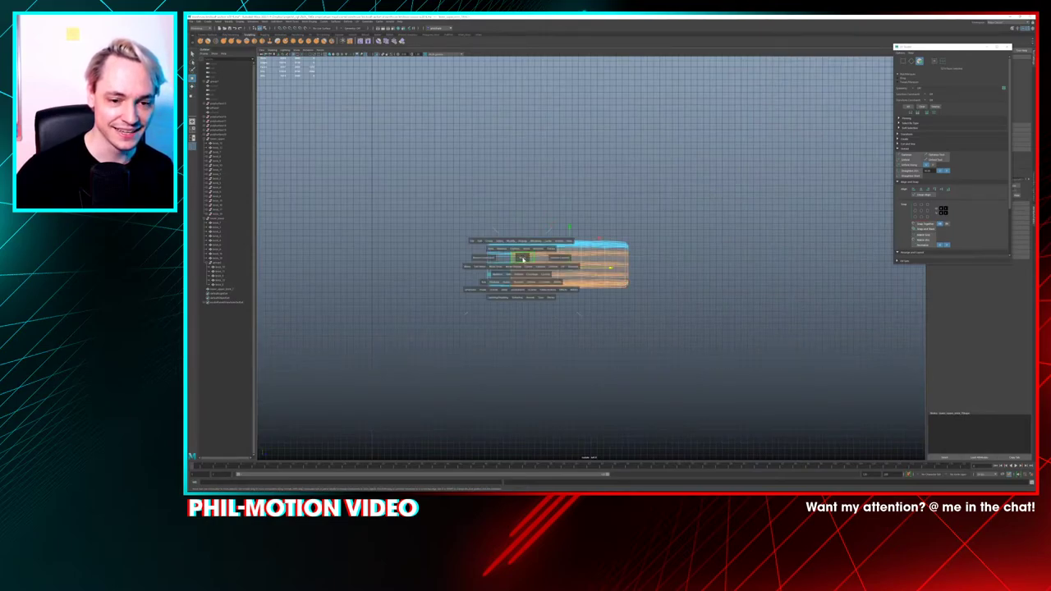
click(522, 260)
drag(518, 251, 518, 250)
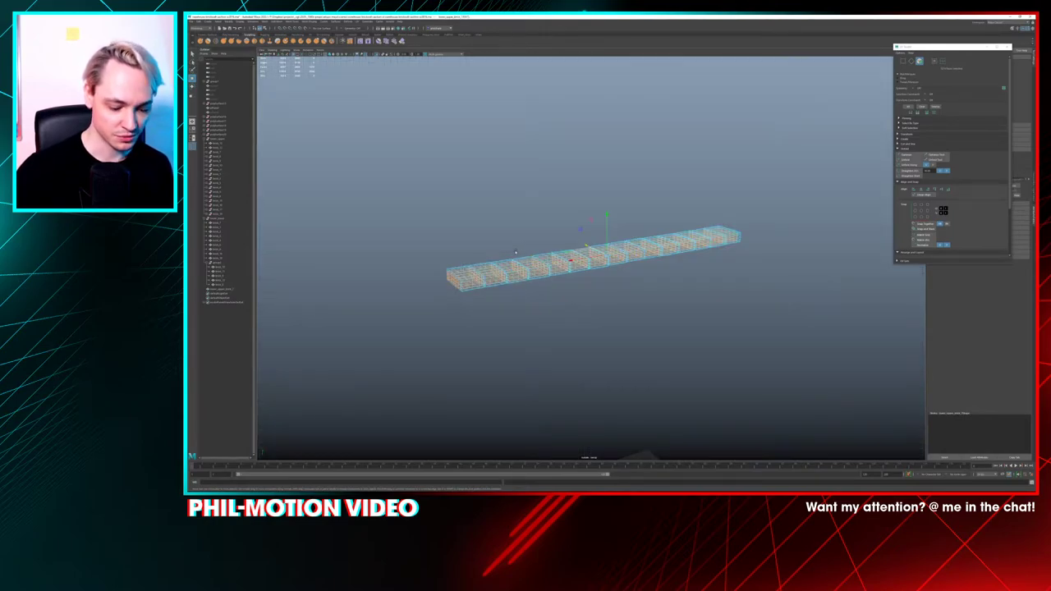
key(ctrl+1)
alt+right_drag(515, 253, 522, 300)
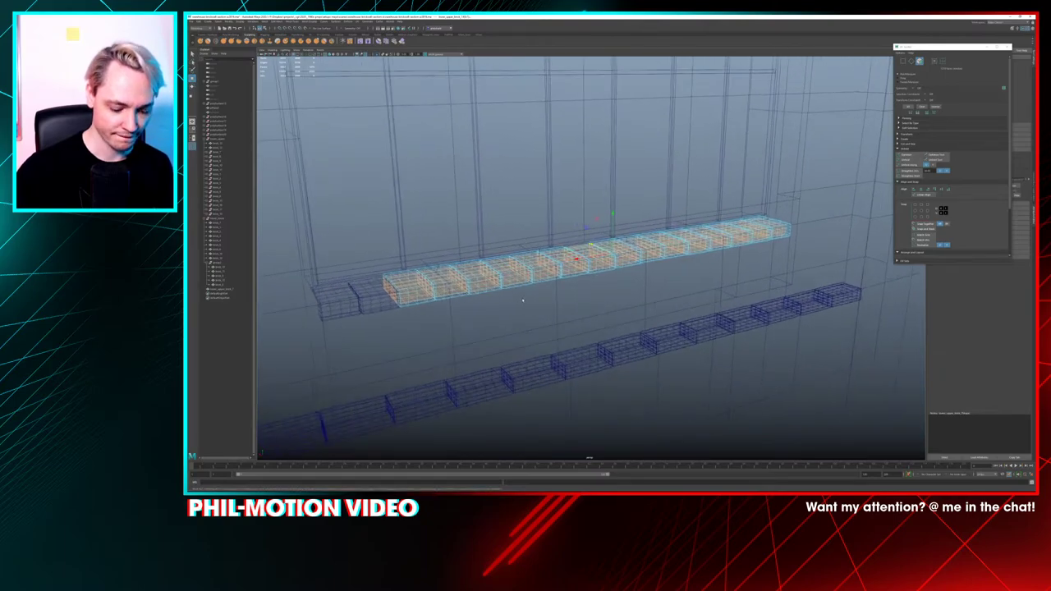
Switch to shaded display, check the combined upper-sill bricks from both ends, and clear the face selection
key(5)
scroll(574, 271, up, 5)
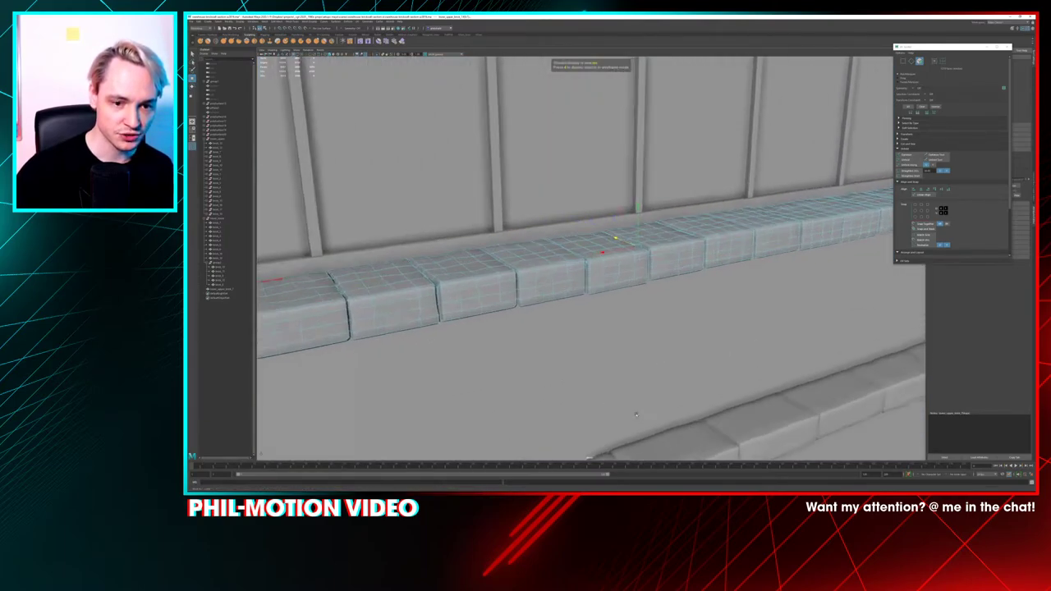
alt+drag(582, 269, 314, 86)
scroll(536, 204, down, 3)
click(537, 215)
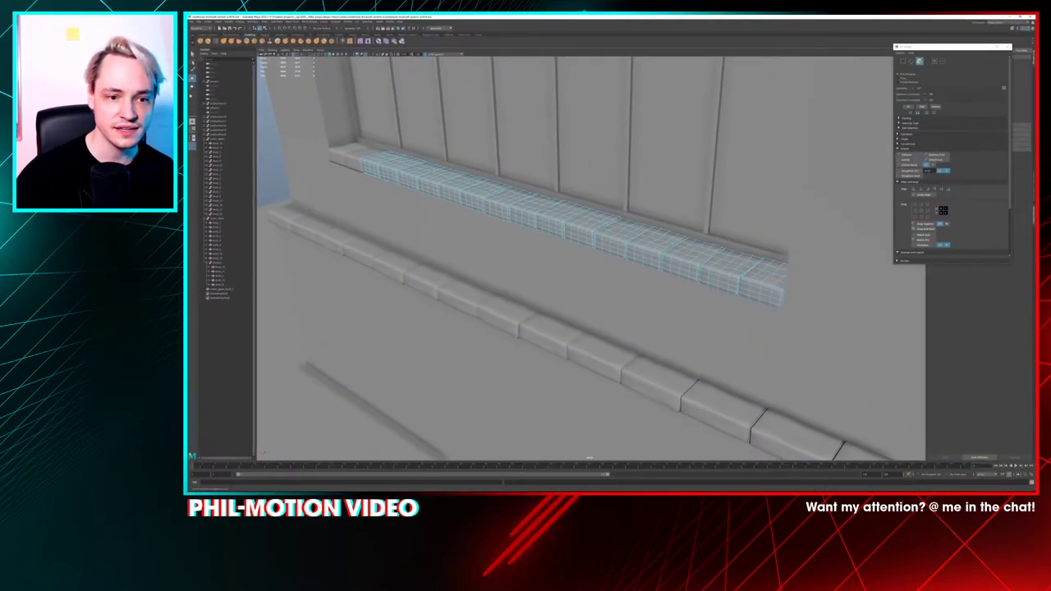
alt+drag(316, 176, 433, 211)
alt+middle_drag(433, 211, 526, 135)
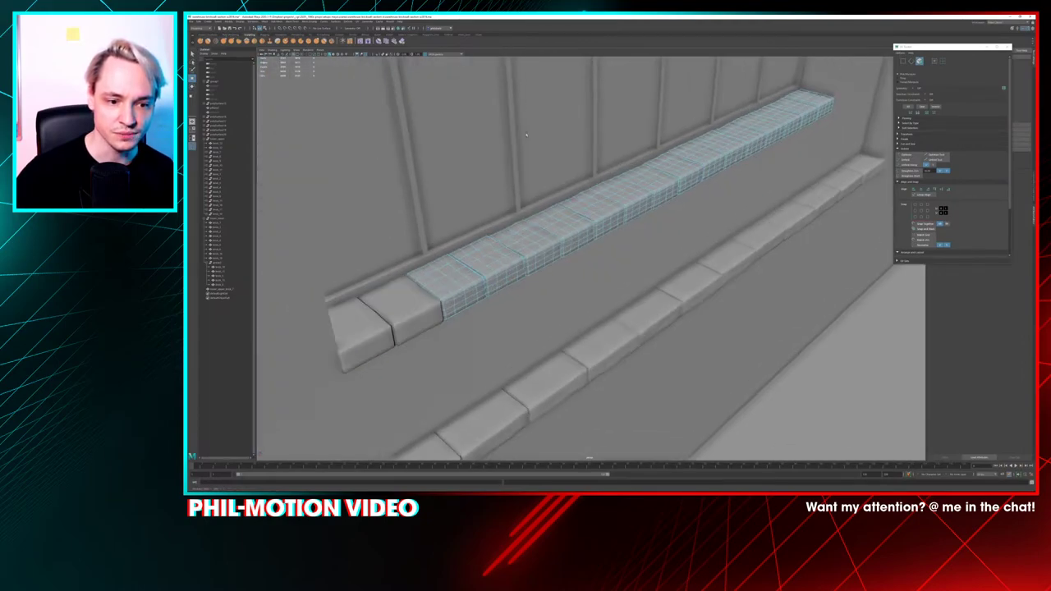
alt+drag(526, 134, 484, 238)
Combine the upper-sill mesh with the two remaining separate end bricks into one object
click(481, 251)
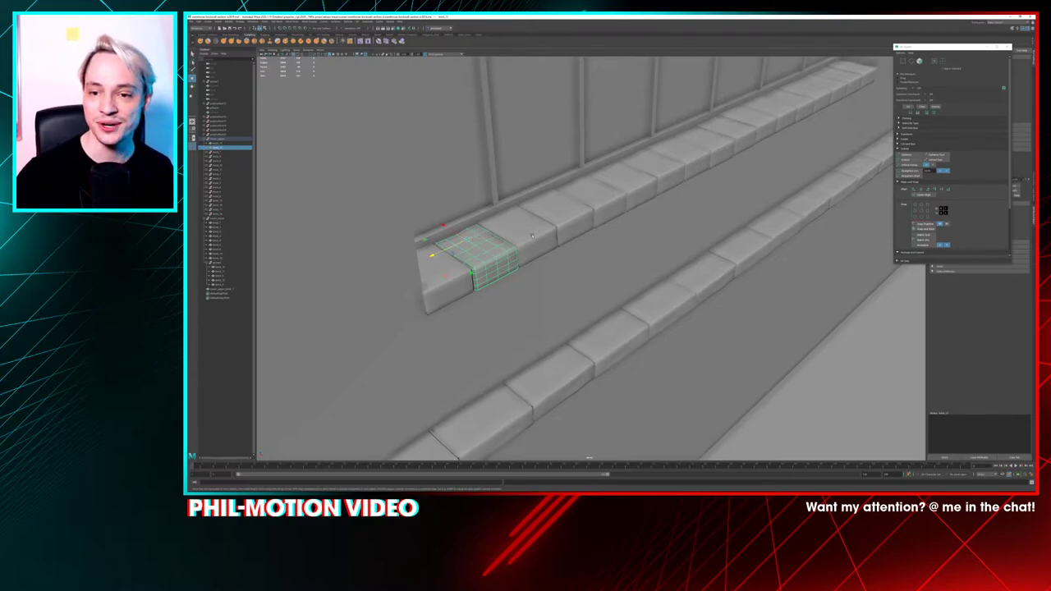
click(530, 235)
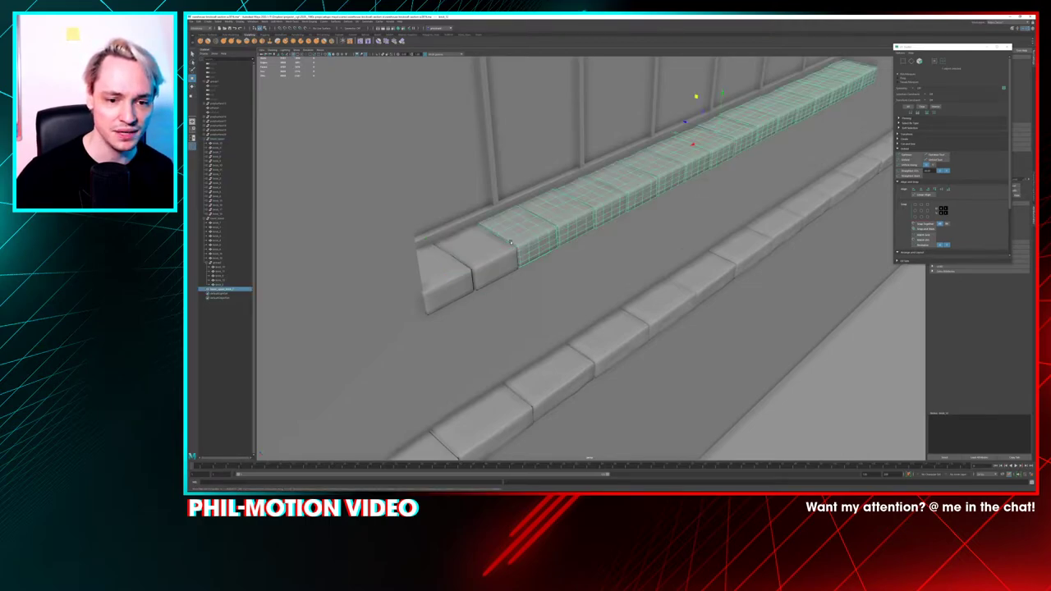
shift+click(444, 277)
shift+click(493, 253)
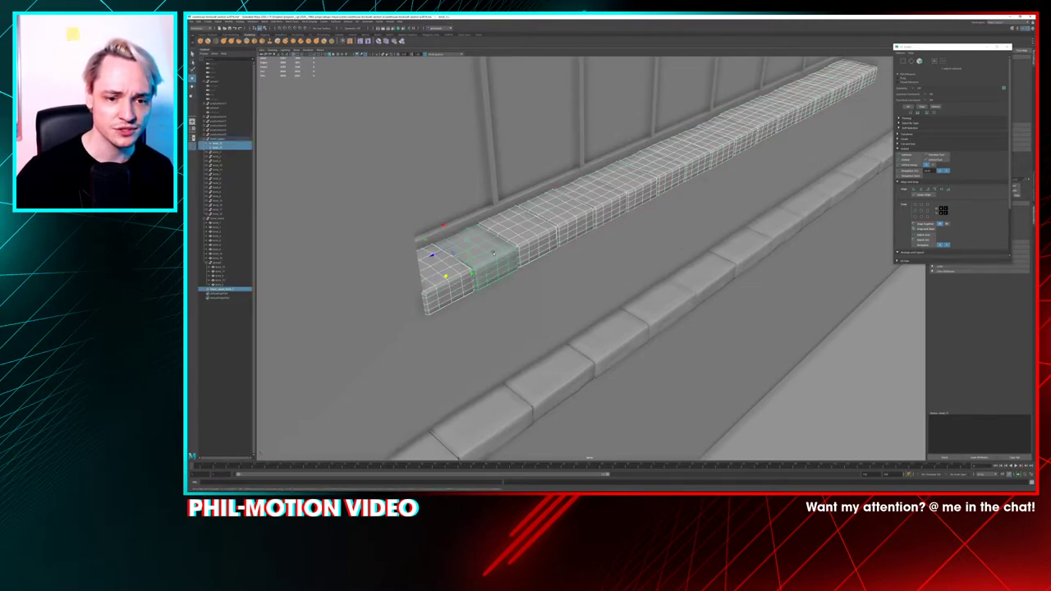
key(space)
click(317, 187)
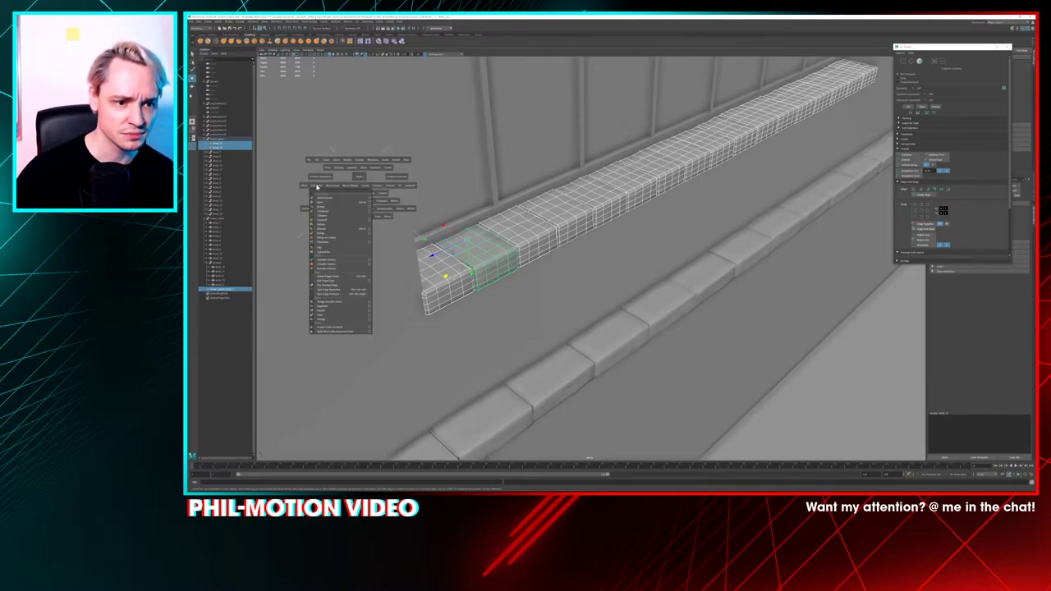
click(317, 187)
click(307, 187)
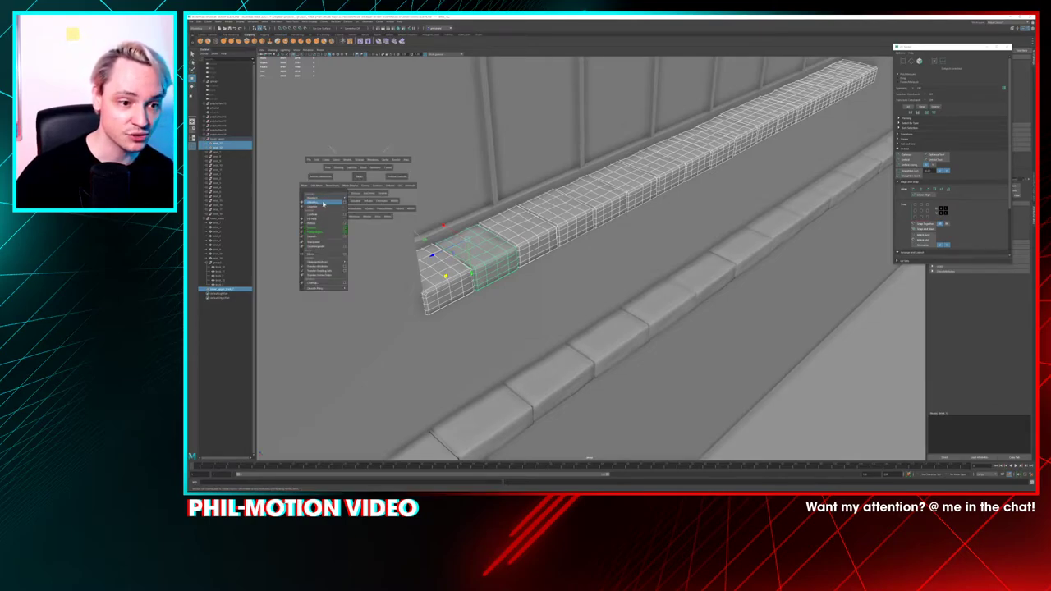
key(alt+Tab)
key(alt+Tab)
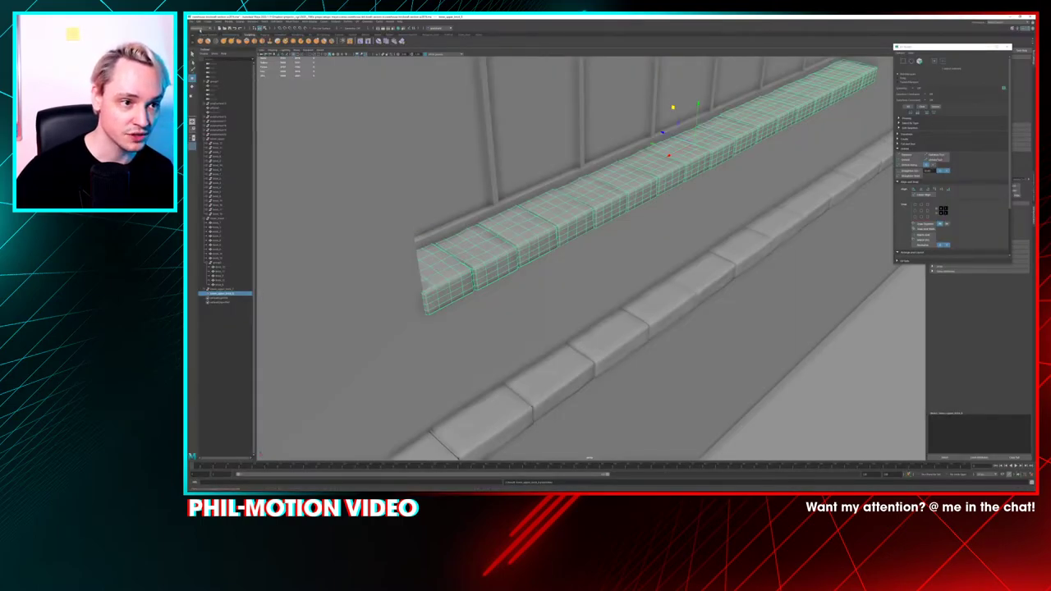
Delete the combined upper sill's construction history, deselect it, and review both sills on the wall
click(201, 23)
mouse_move(232, 79)
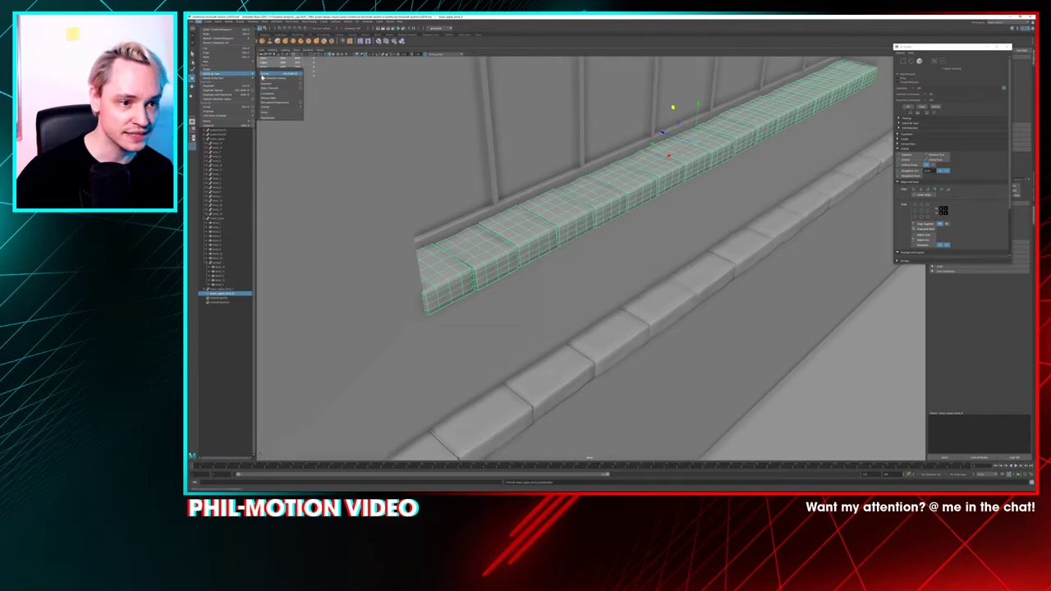
click(267, 81)
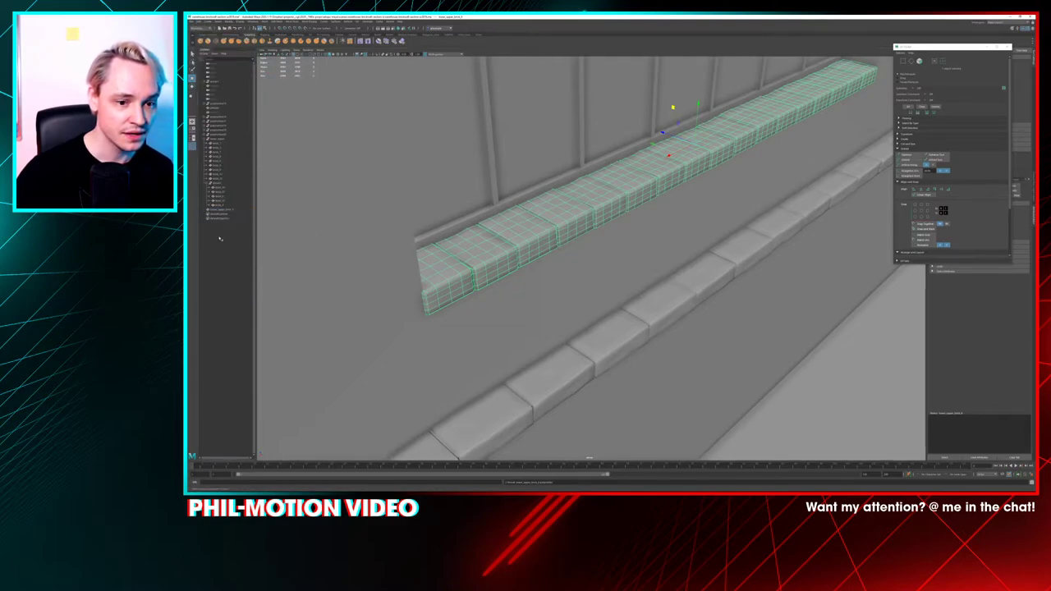
click(220, 237)
scroll(560, 245, down, 5)
drag(623, 208, 644, 223)
key(ctrl+z)
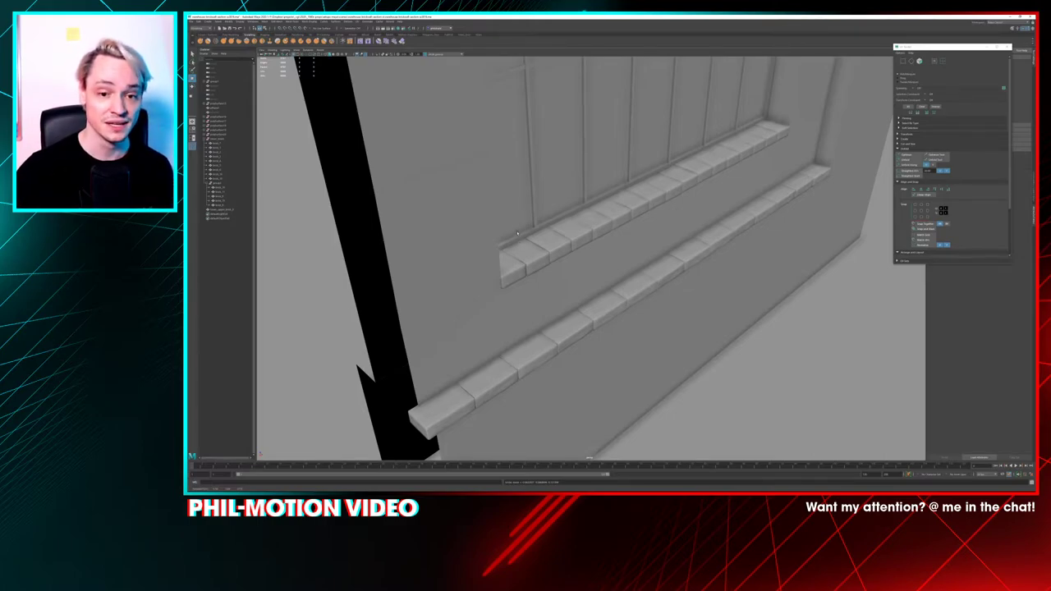
alt+drag(602, 255, 530, 251)
alt+drag(510, 251, 524, 253)
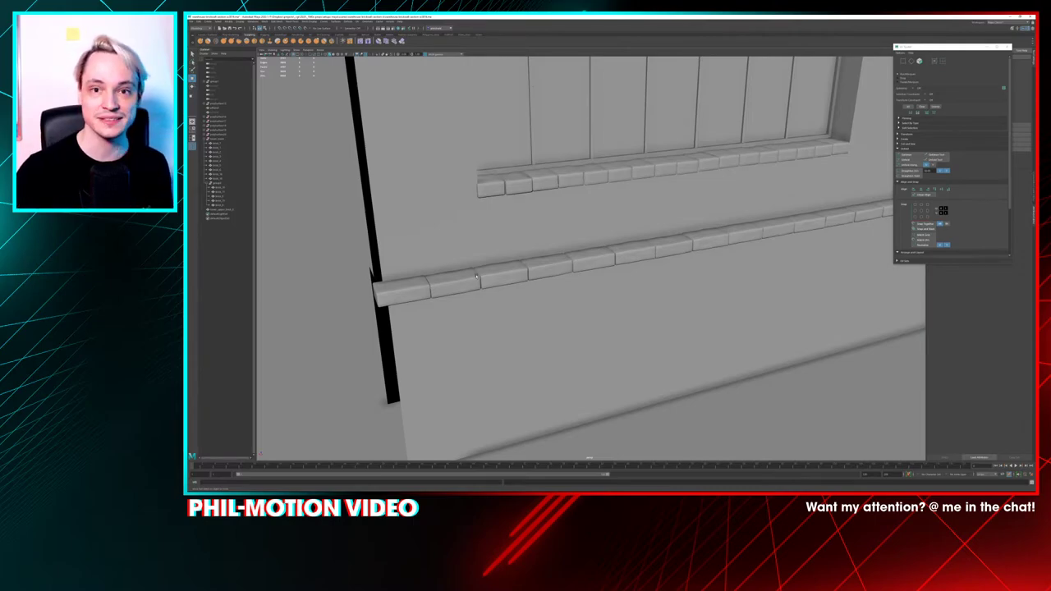
Select the lower sill's brick group and combine its bricks into one mesh
alt+drag(505, 232, 556, 241)
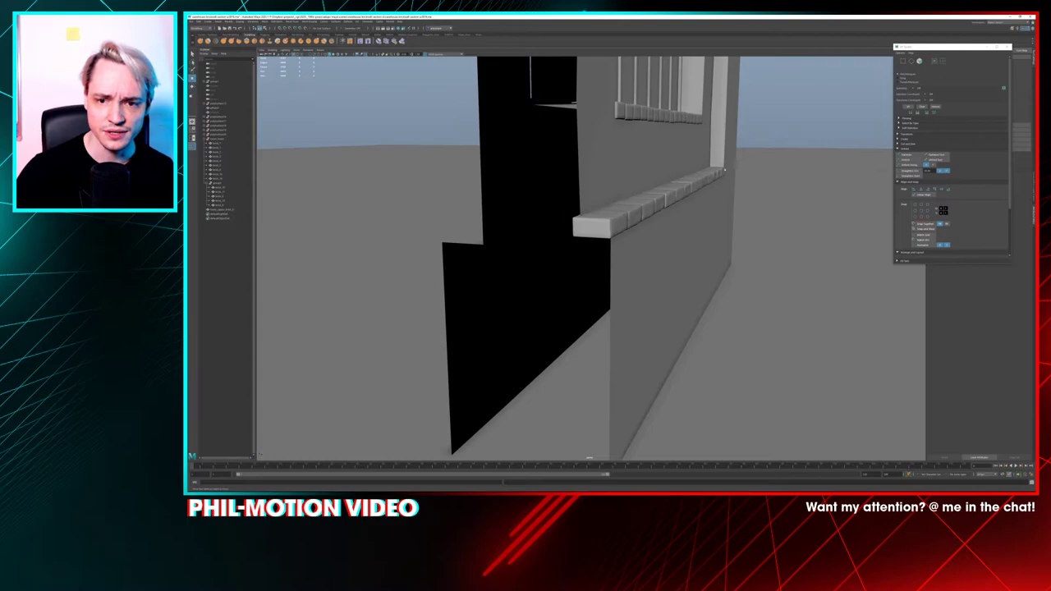
click(719, 172)
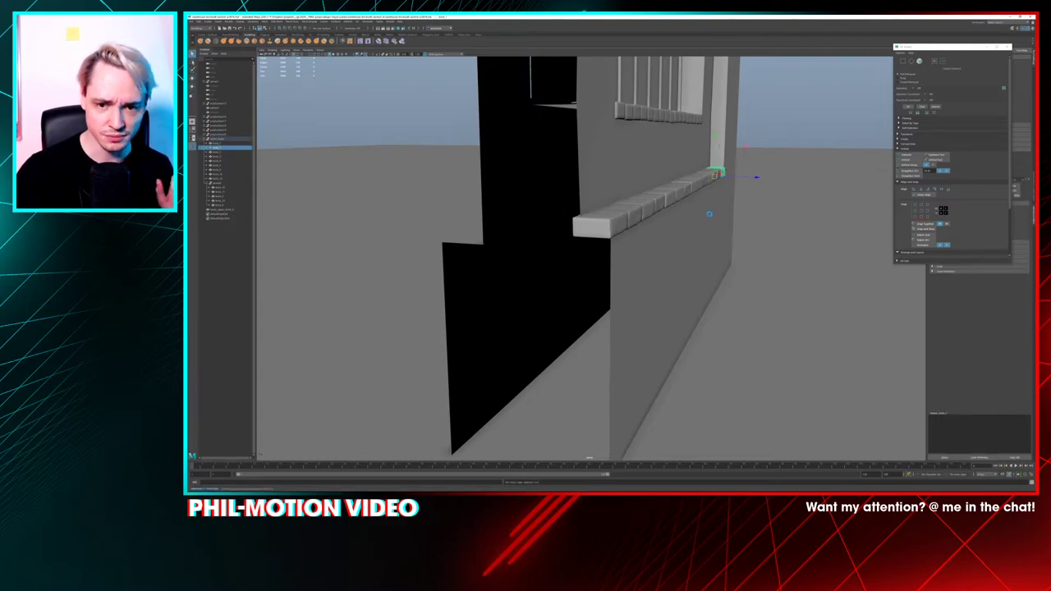
click(223, 143)
click(220, 138)
mouse_move(566, 223)
alt+mouse_down()
mouse_move(526, 221)
mouse_move(549, 219)
alt+mouse_up()
alt+right_drag(549, 218, 620, 248)
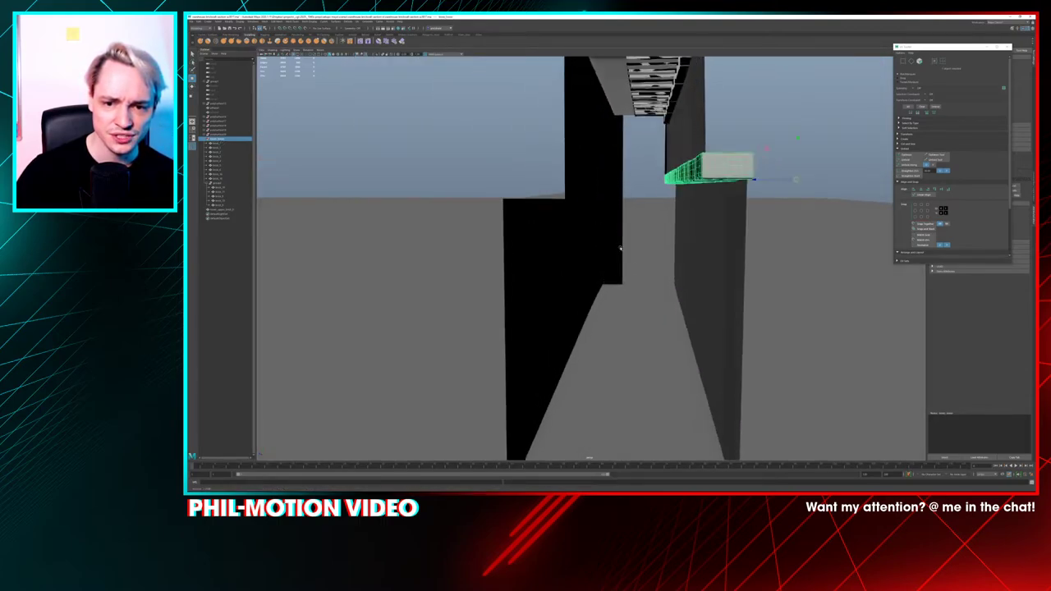
alt+drag(619, 248, 609, 241)
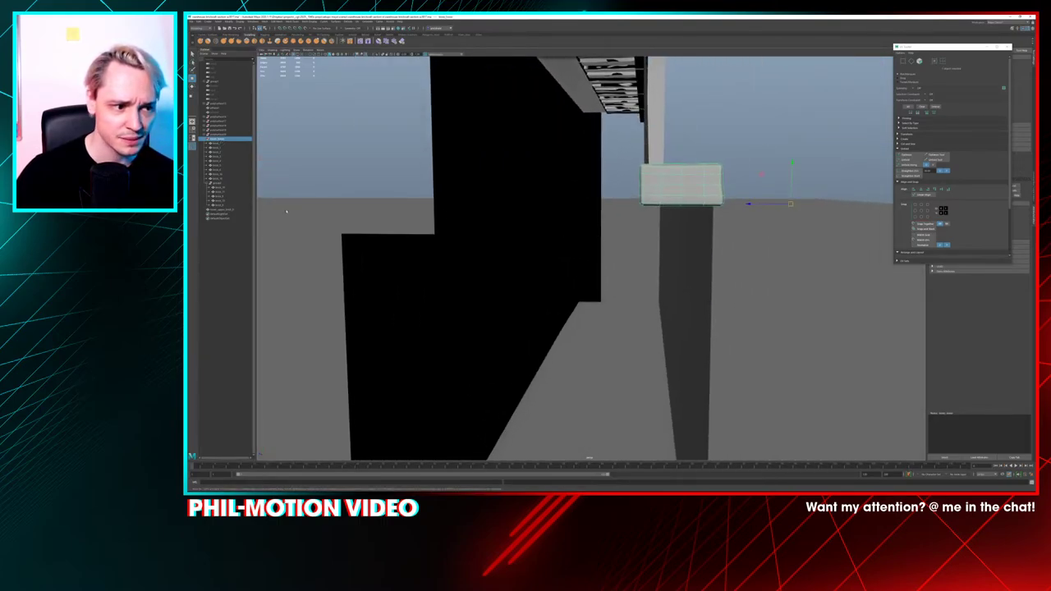
key(space)
click(338, 215)
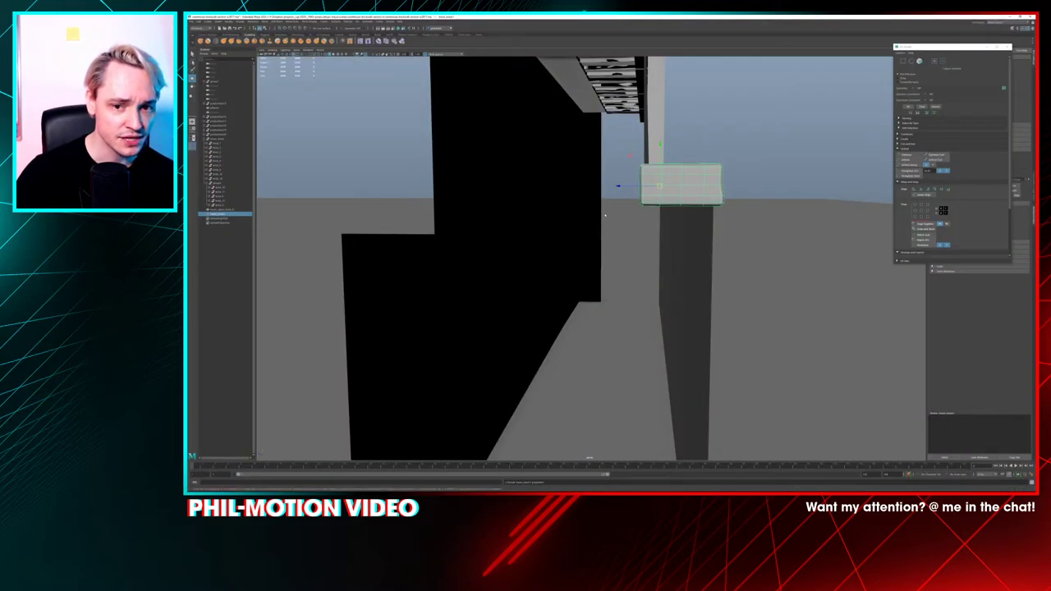
In a wireframe side view, box-select the combined lower sill's faces hidden inside the wall, and return to the perspective view
key(f)
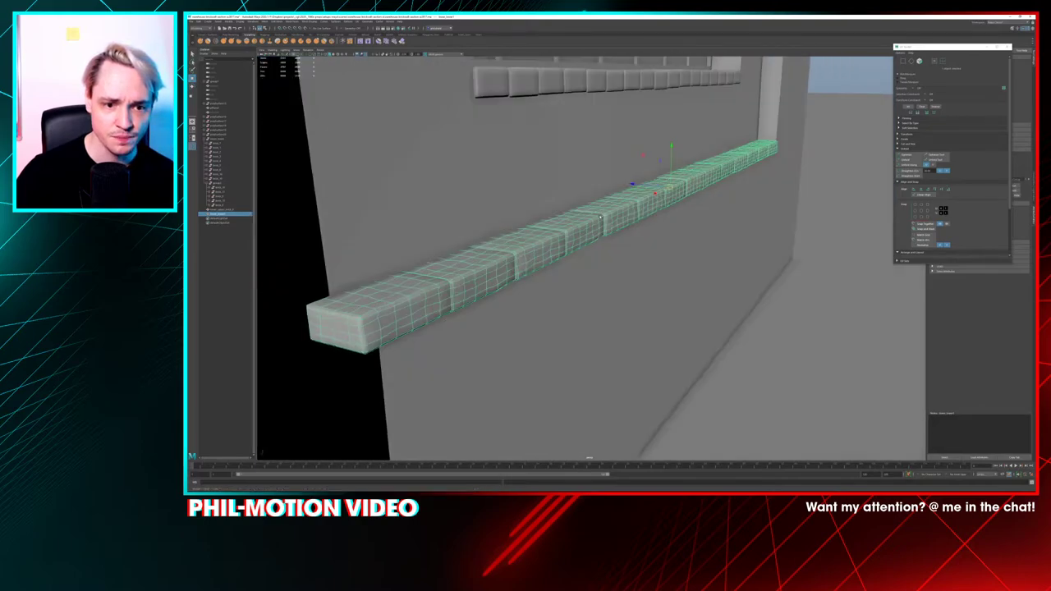
key(space)
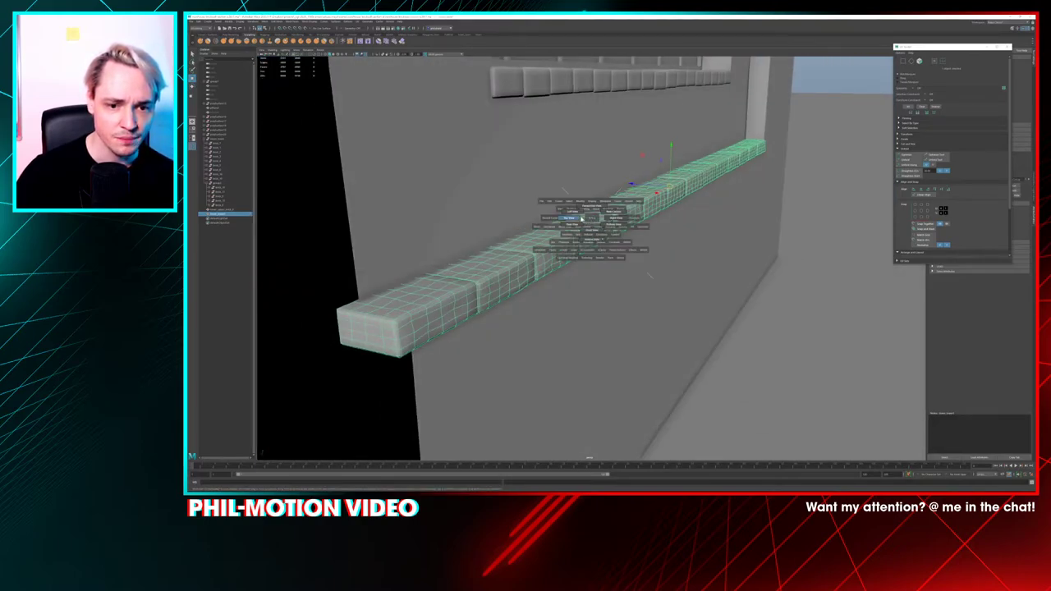
click(580, 218)
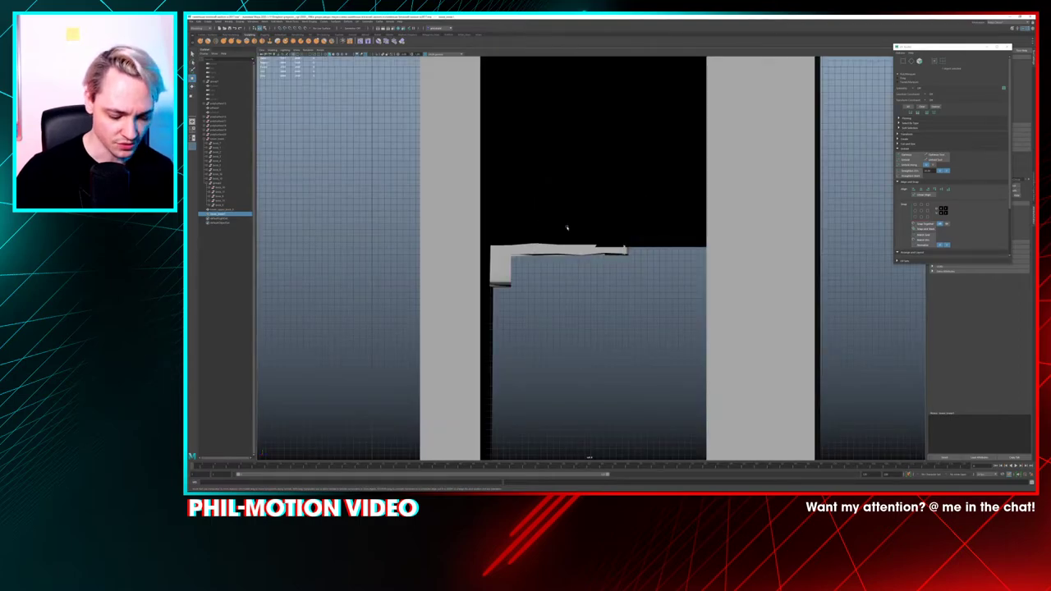
key(4)
alt+middle_drag(517, 316, 623, 67)
alt+right_drag(608, 254, 602, 361)
right_click(543, 259)
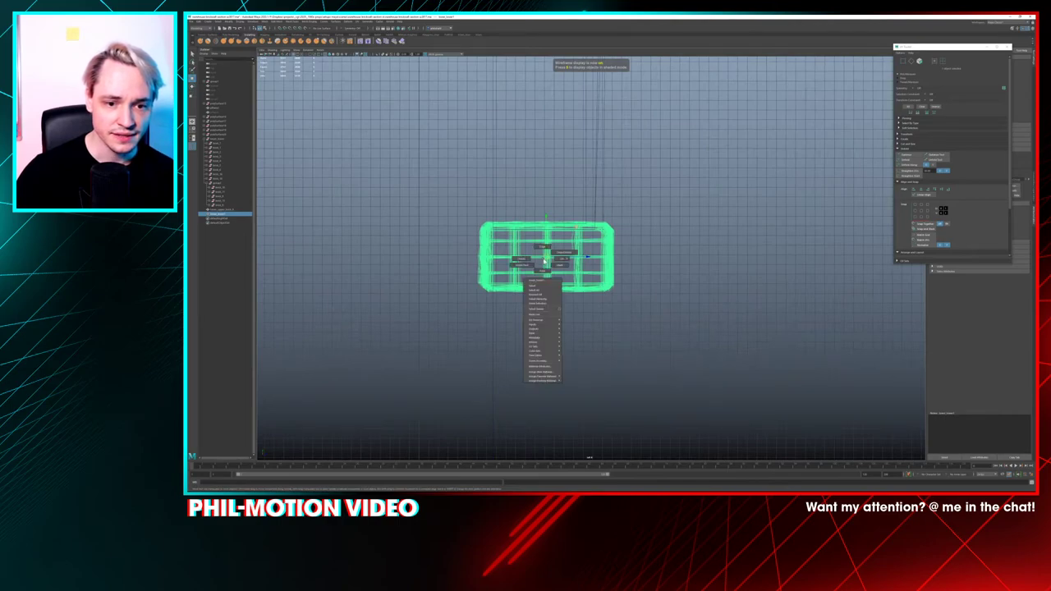
click(543, 271)
drag(598, 296, 627, 293)
key(space)
click(628, 291)
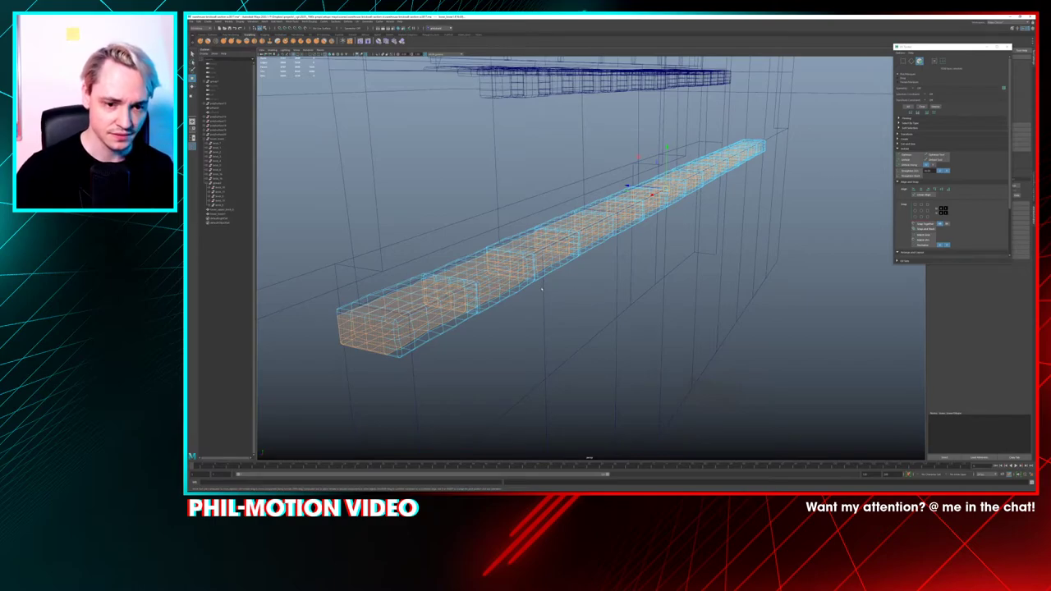
Check the selected lower-sill faces in shaded display along the visible front, and delete the hidden ones
key(5)
scroll(526, 321, up, 4)
mouse_move(525, 321)
alt+mouse_down()
mouse_move(572, 246)
mouse_move(604, 328)
mouse_move(600, 275)
mouse_move(507, 239)
alt+mouse_up()
scroll(603, 328, up, 4)
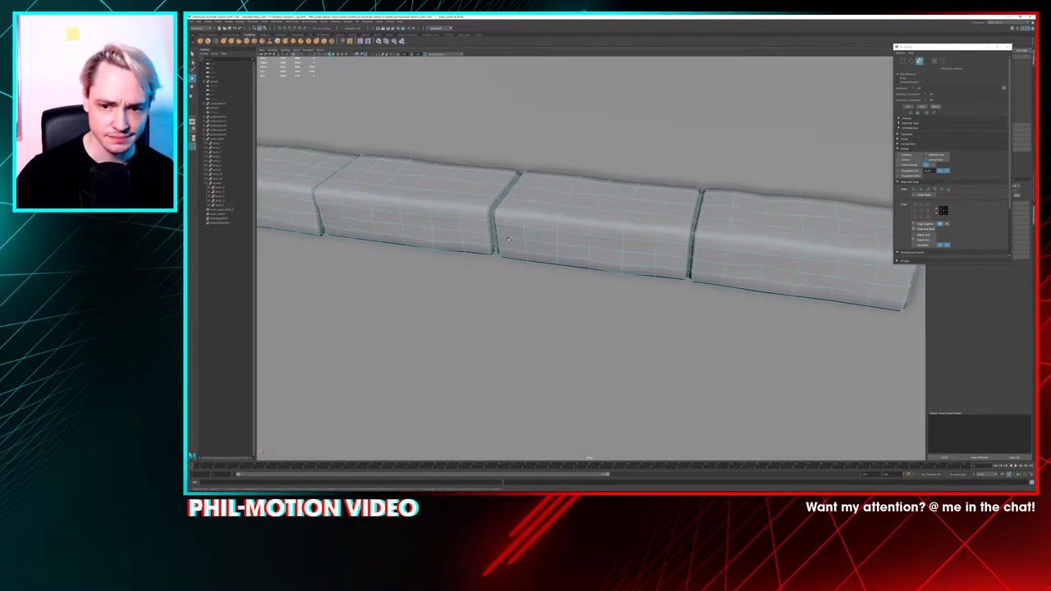
alt+middle_drag(508, 239, 640, 246)
alt+right_drag(640, 246, 402, 257)
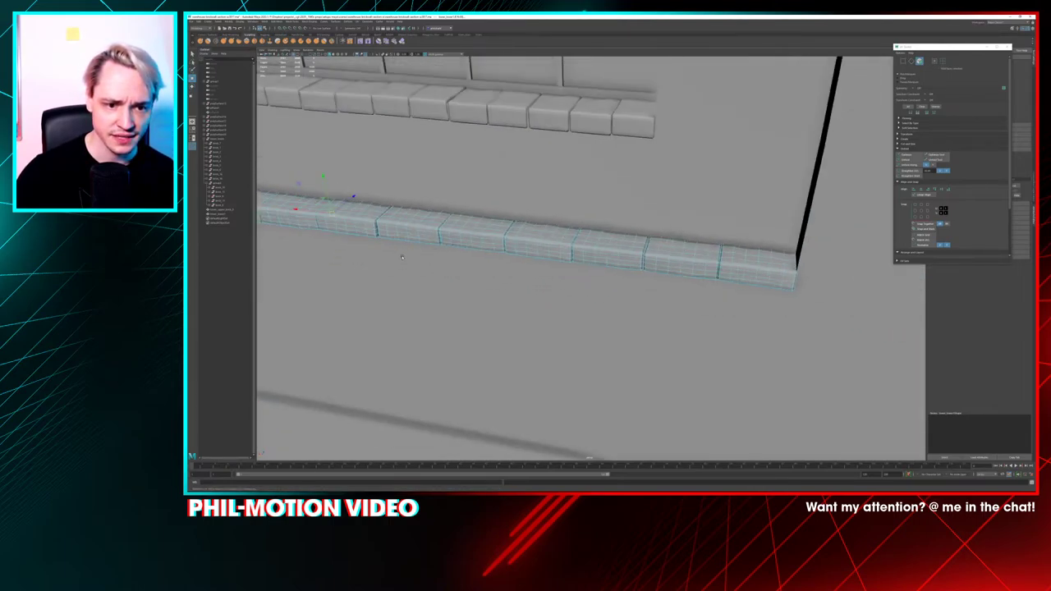
alt+drag(402, 258, 435, 261)
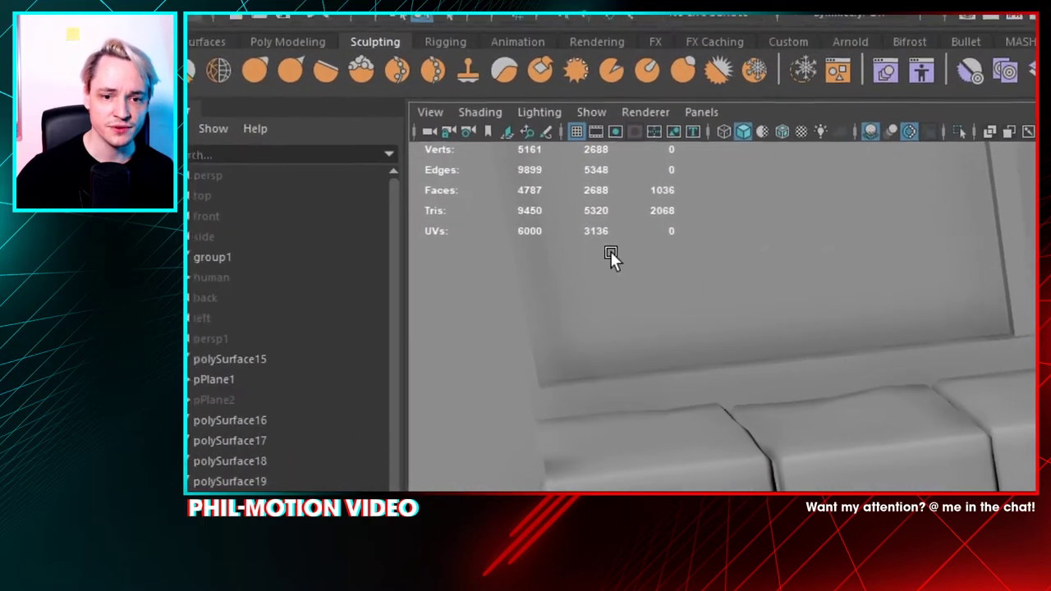
key(Delete)
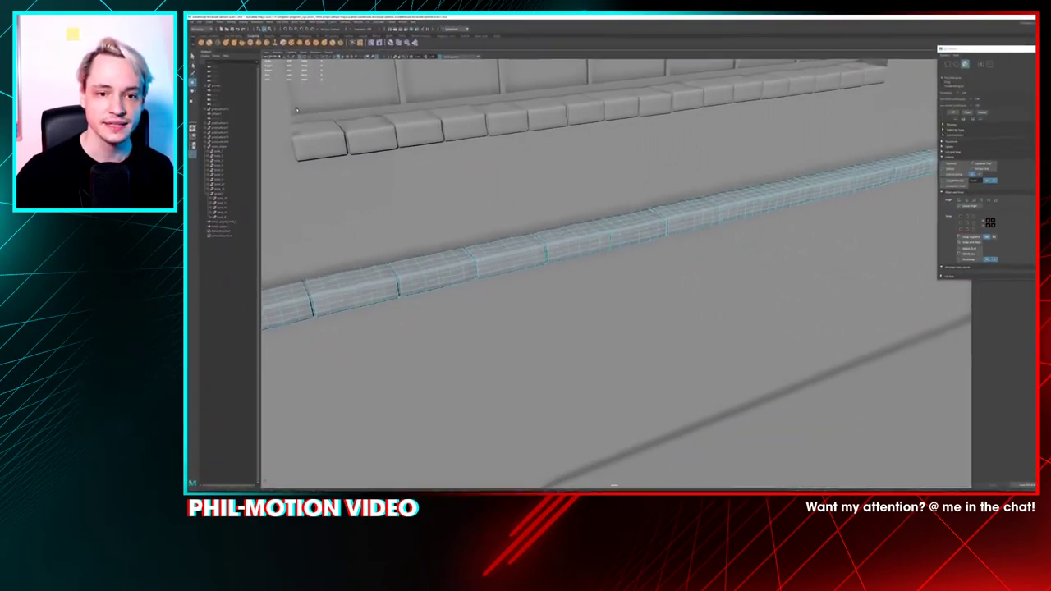
Select the lower sill's remaining back faces behind the wall in wireframe, delete them, and return to shaded display
scroll(431, 128, down, 6)
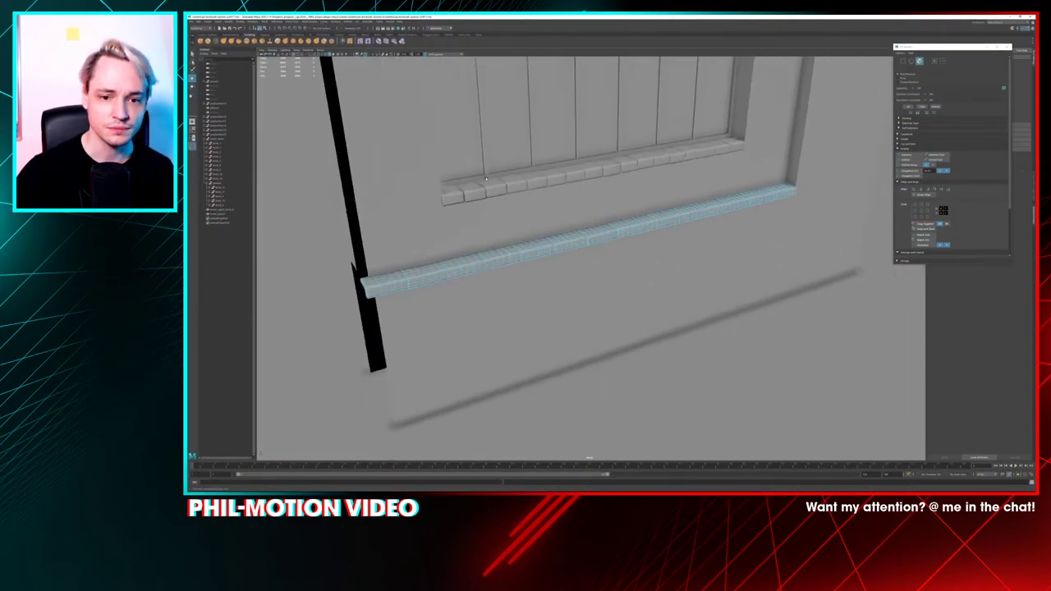
alt+drag(433, 186, 549, 233)
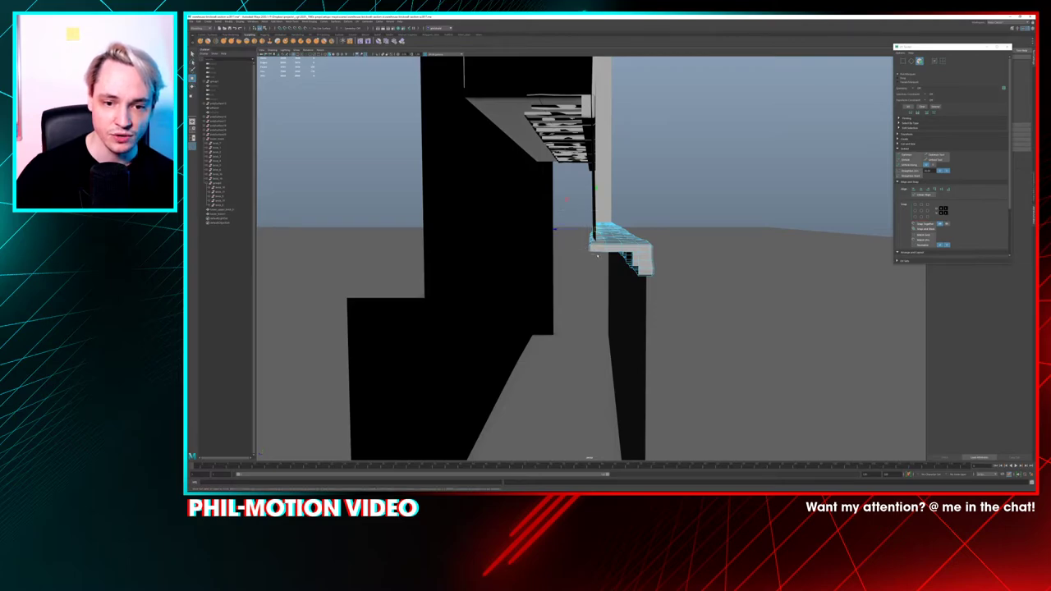
alt+drag(597, 256, 591, 227)
key(4)
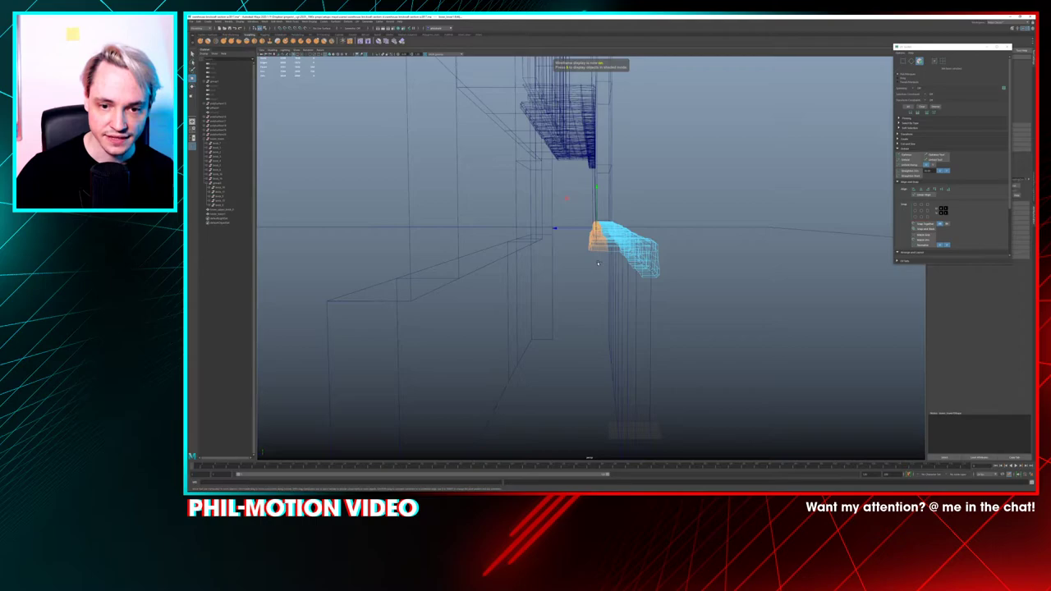
mouse_move(597, 263)
alt+mouse_down()
mouse_move(603, 252)
mouse_move(656, 265)
mouse_move(593, 252)
alt+mouse_up()
key(5)
key(Delete)
Examine the lower sill's underside, brick joints and overhanging end for faces that must stay or could still be removed
alt+right_drag(593, 252, 625, 251)
scroll(625, 251, down, 6)
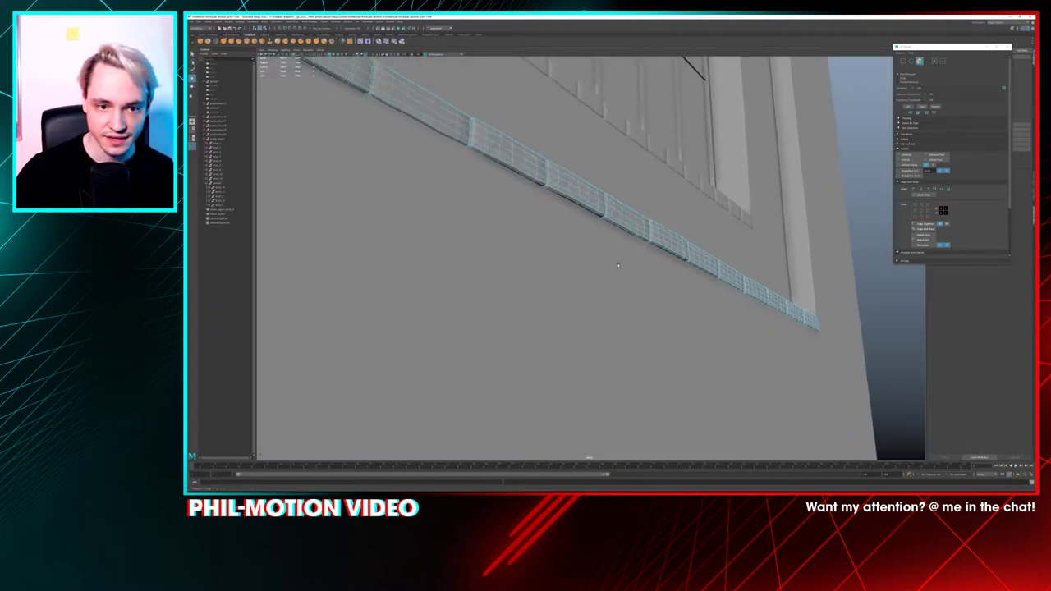
alt+drag(611, 223, 521, 243)
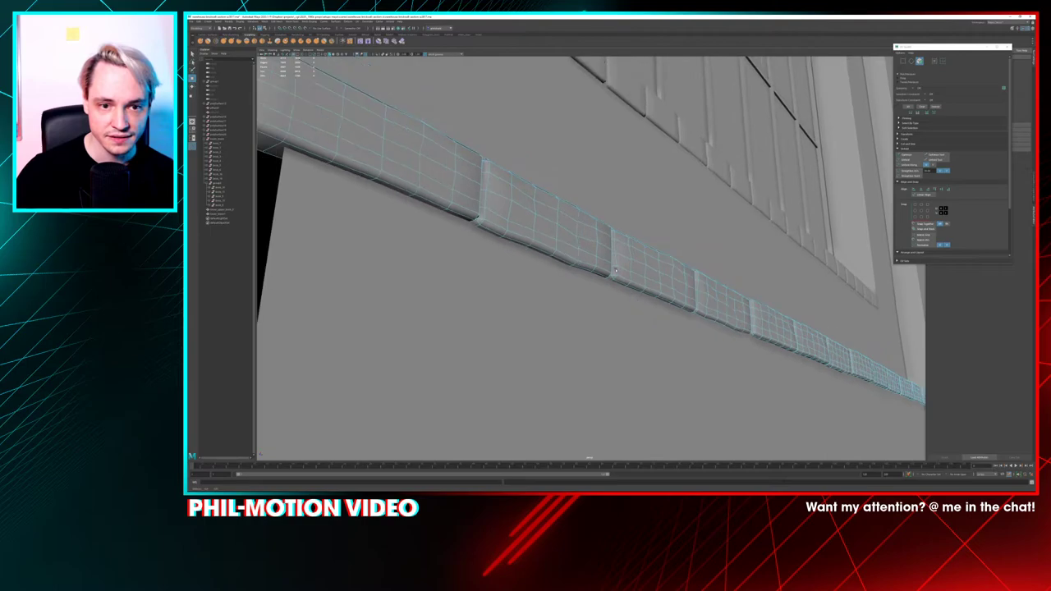
alt+right_drag(522, 243, 548, 258)
alt+drag(547, 259, 588, 279)
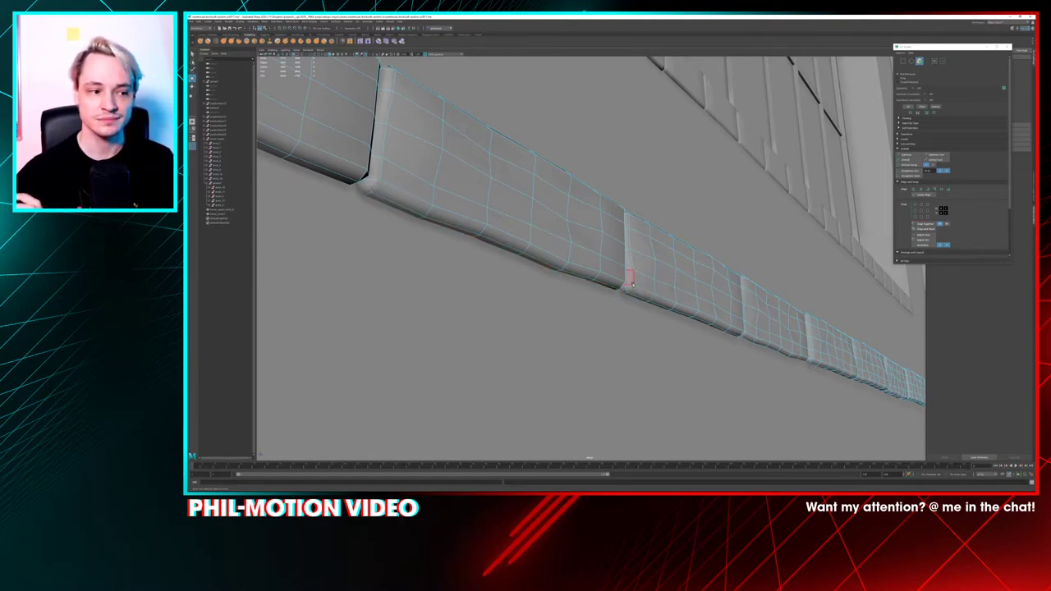
scroll(637, 287, down, 3)
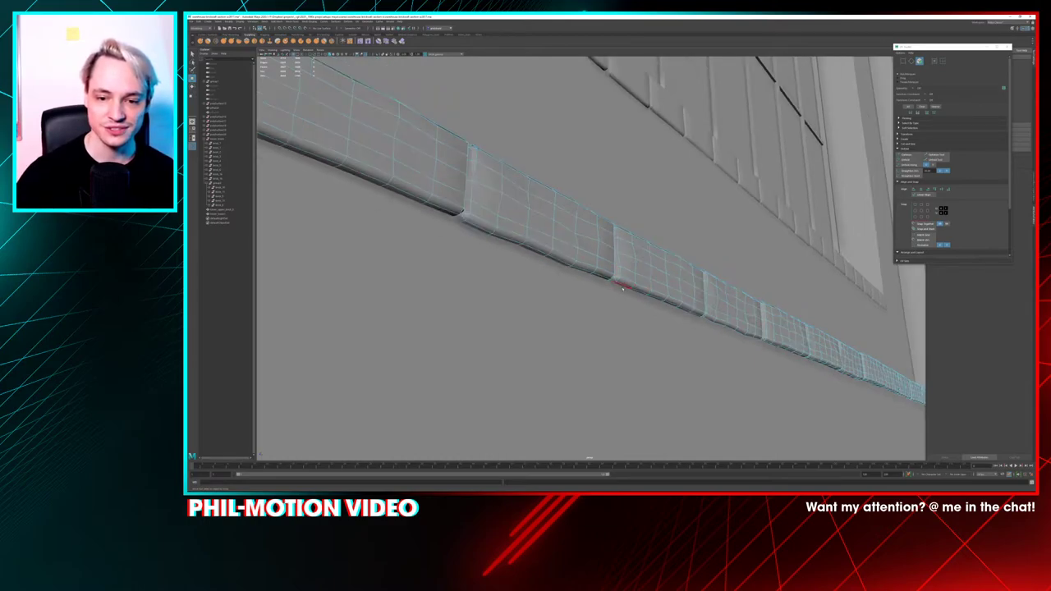
alt+drag(622, 288, 578, 274)
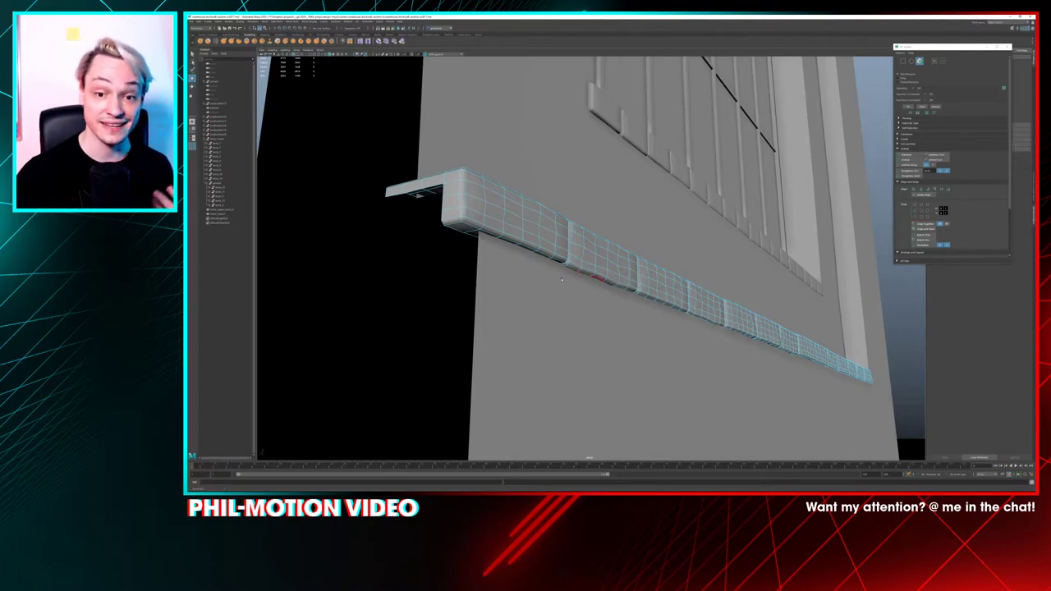
alt+drag(445, 232, 394, 227)
Select the faces at the lower sill's overhanging end, compare both ends against the wall, and clear the face selection
drag(414, 301, 420, 303)
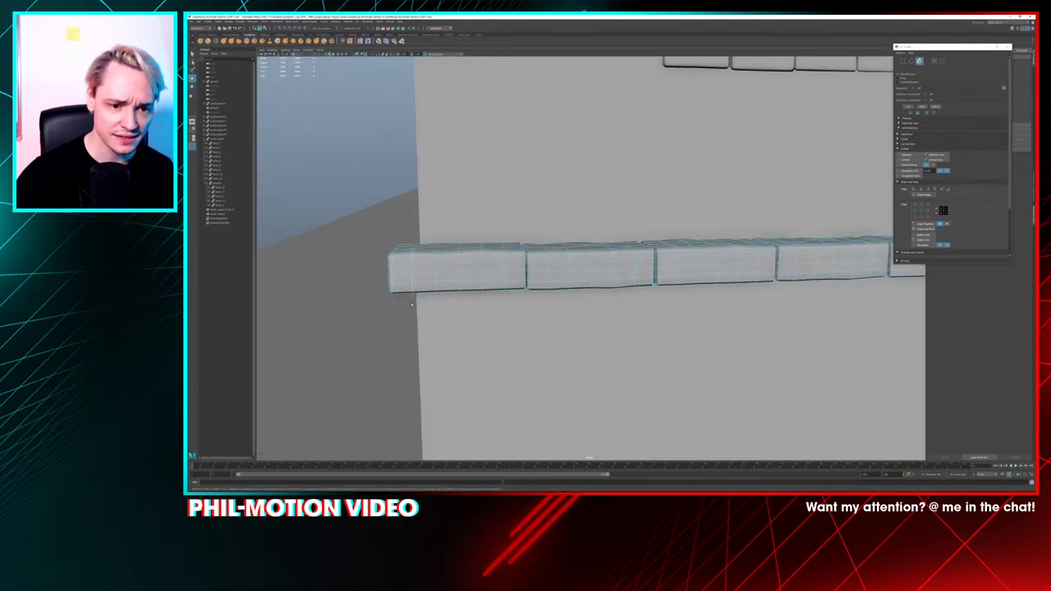
alt+right_drag(545, 321, 446, 216)
alt+drag(446, 215, 465, 227)
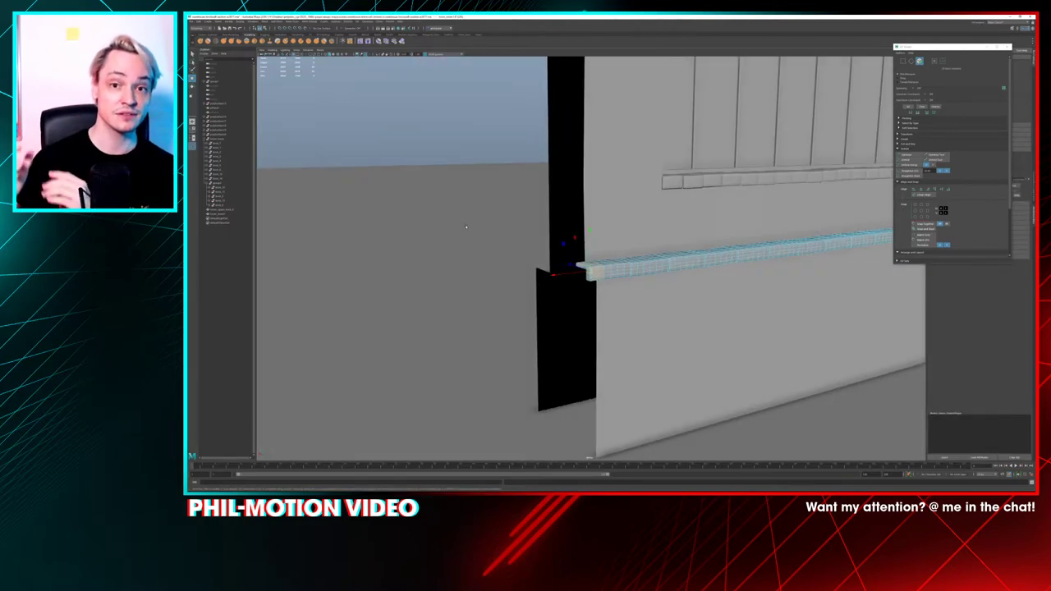
alt+drag(466, 227, 608, 245)
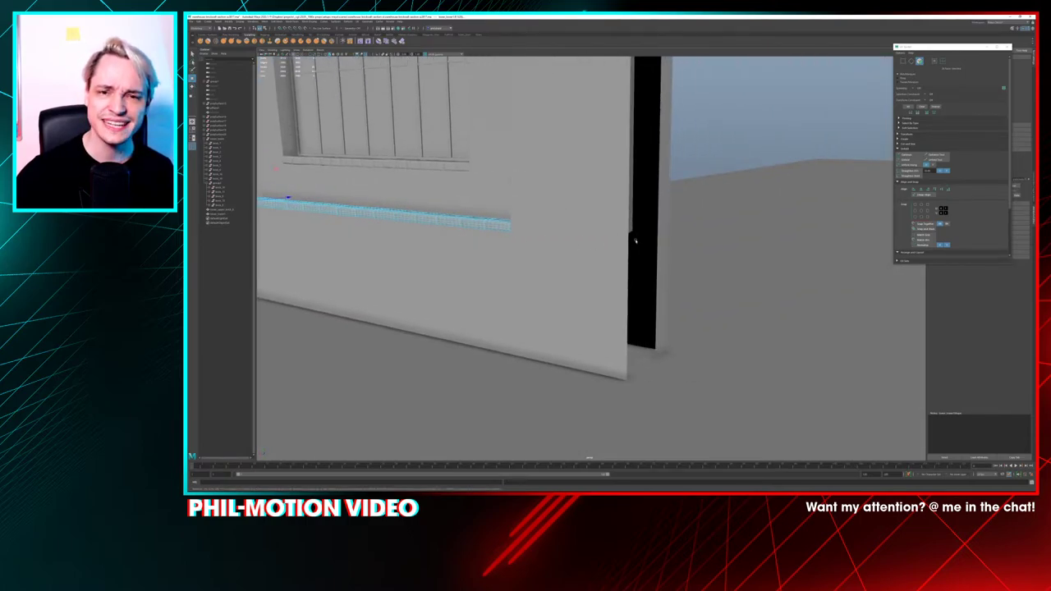
alt+drag(651, 252, 484, 270)
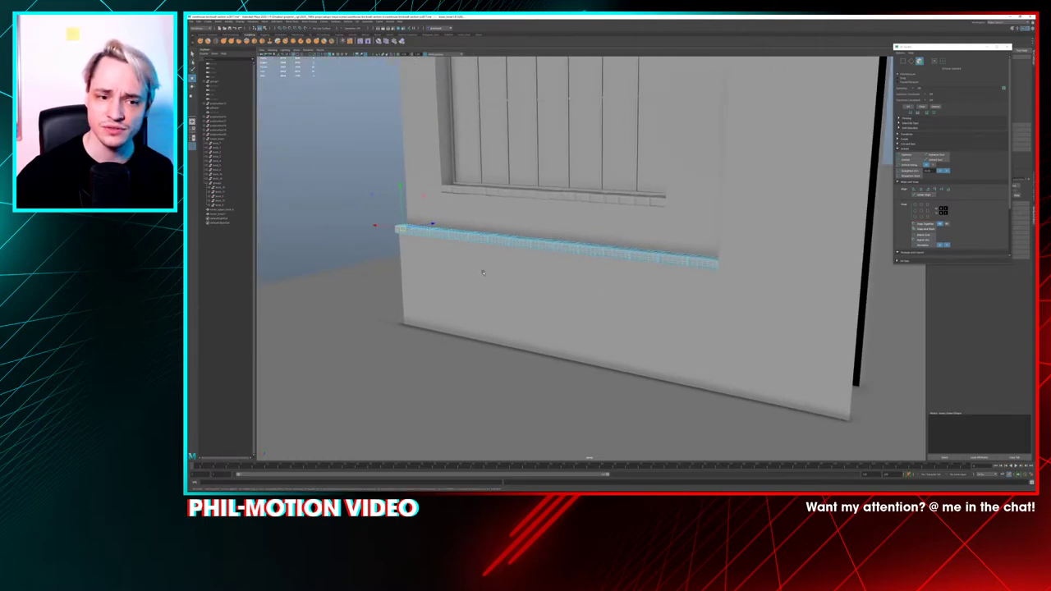
key(bracketleft)
key(bracketleft)
key(bracketleft)
alt+right_drag(452, 263, 386, 213)
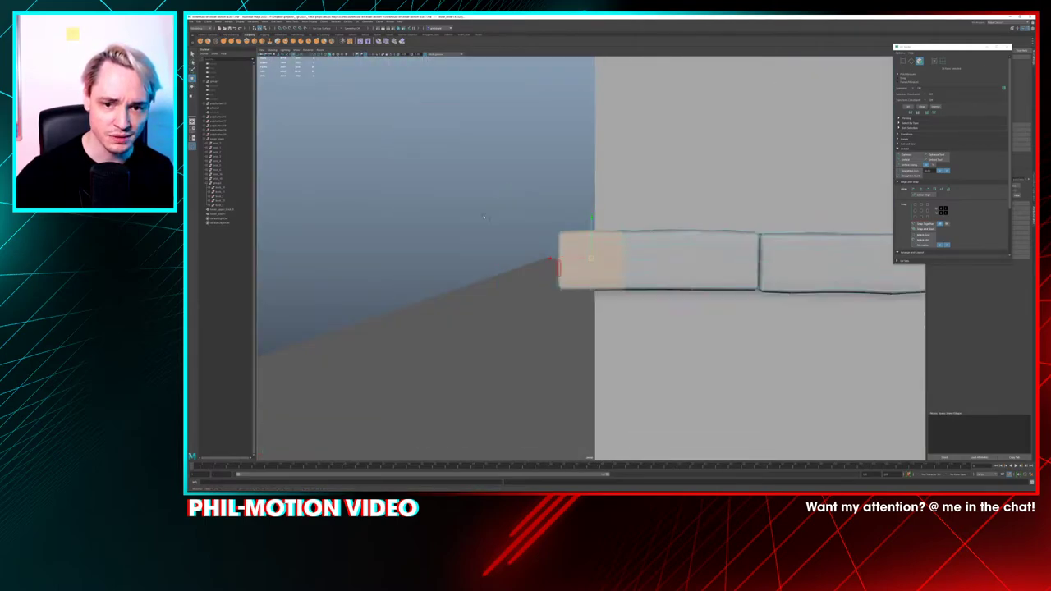
alt+drag(444, 180, 491, 221)
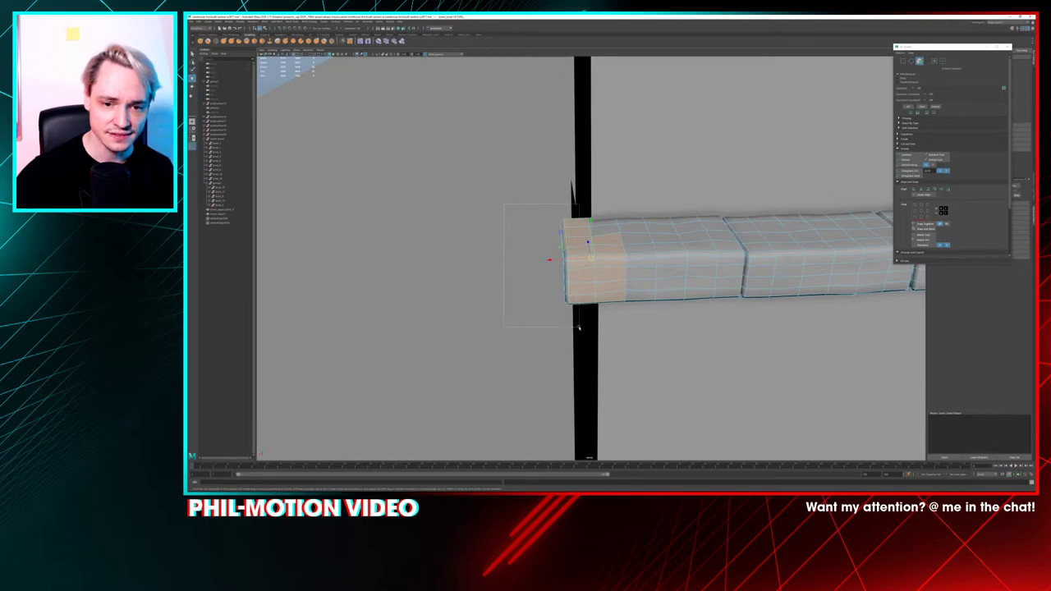
drag(578, 327, 522, 244)
click(510, 248)
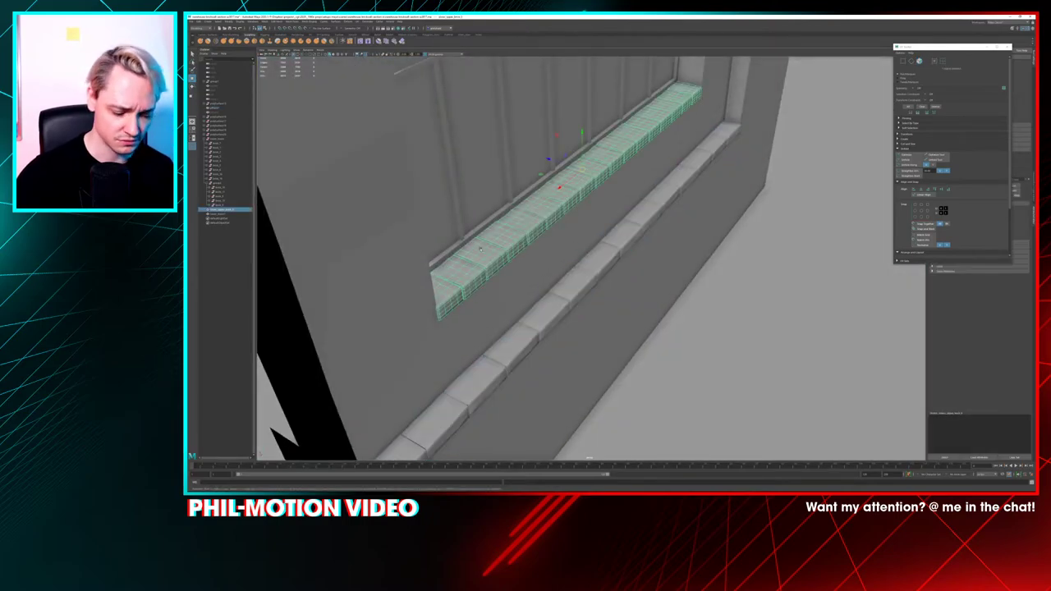
Select the upper sill's back faces hidden behind the wall in wireframe face mode and delete them
alt+drag(438, 239, 536, 213)
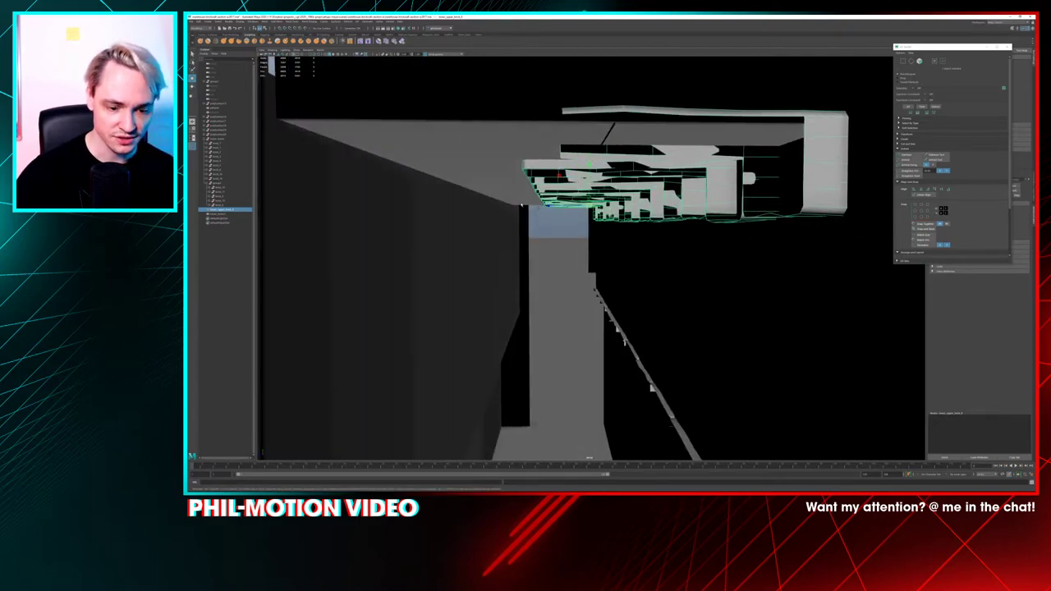
key(4)
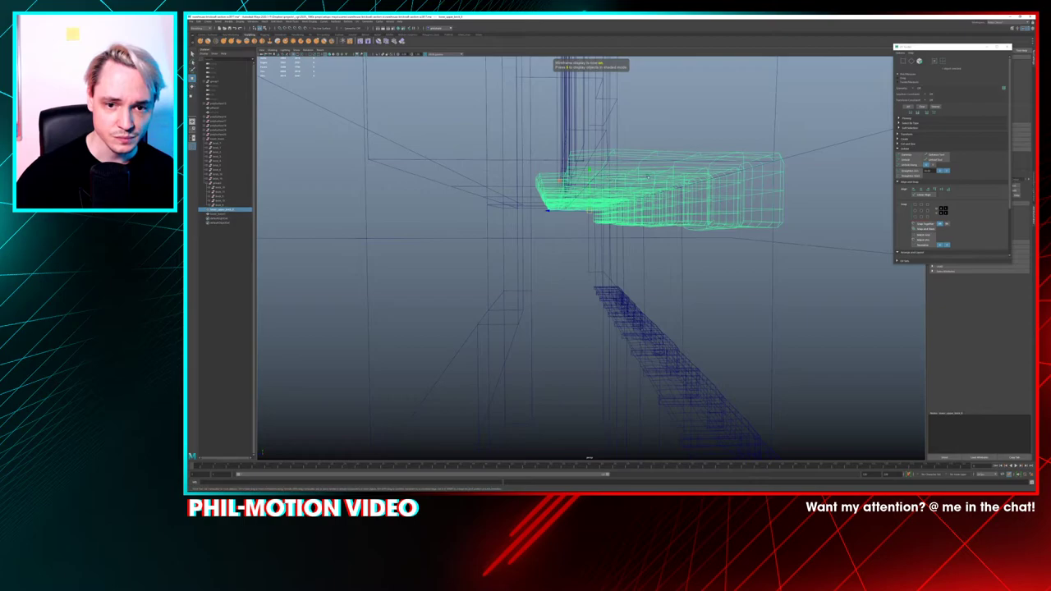
right_click(655, 162)
right_drag(655, 169, 654, 171)
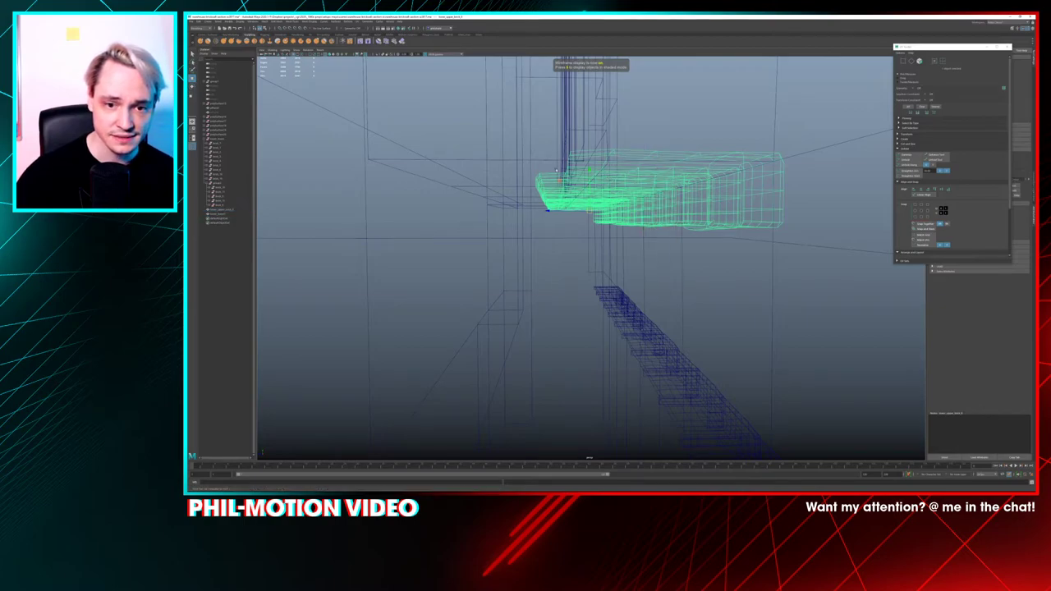
drag(519, 148, 559, 193)
key(Delete)
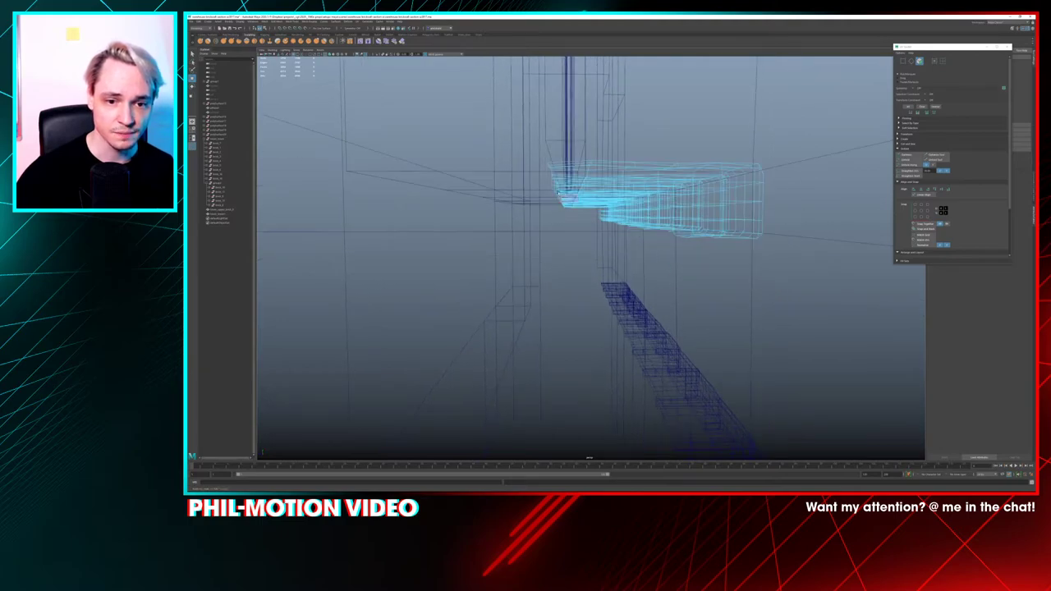
click(566, 190)
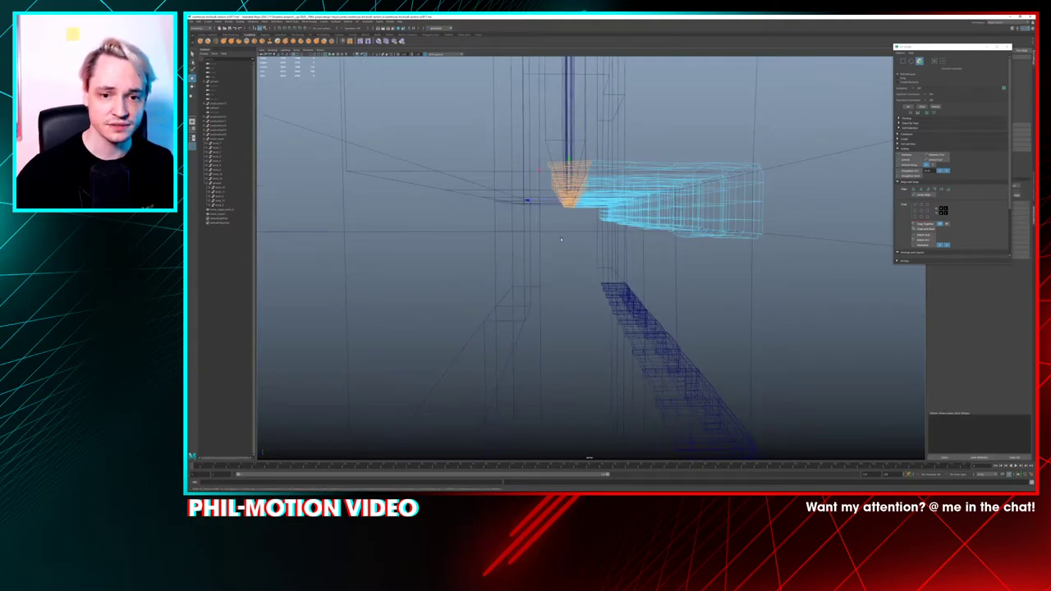
key(Delete)
alt+drag(587, 162, 579, 166)
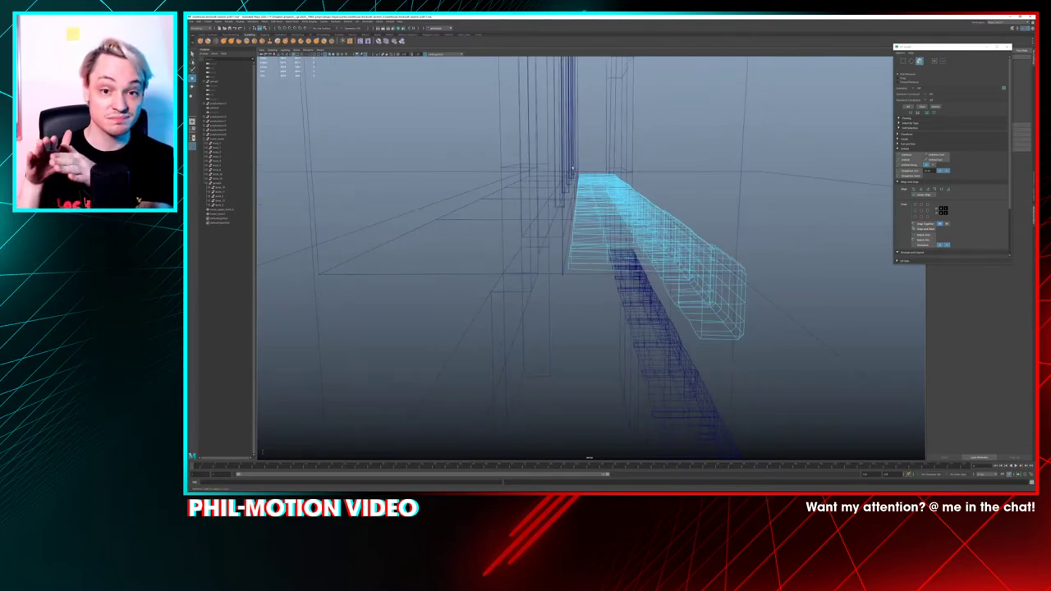
Select the upper sill's faces along the window frame, check their extent in shaded display, and return to object mode
click(596, 256)
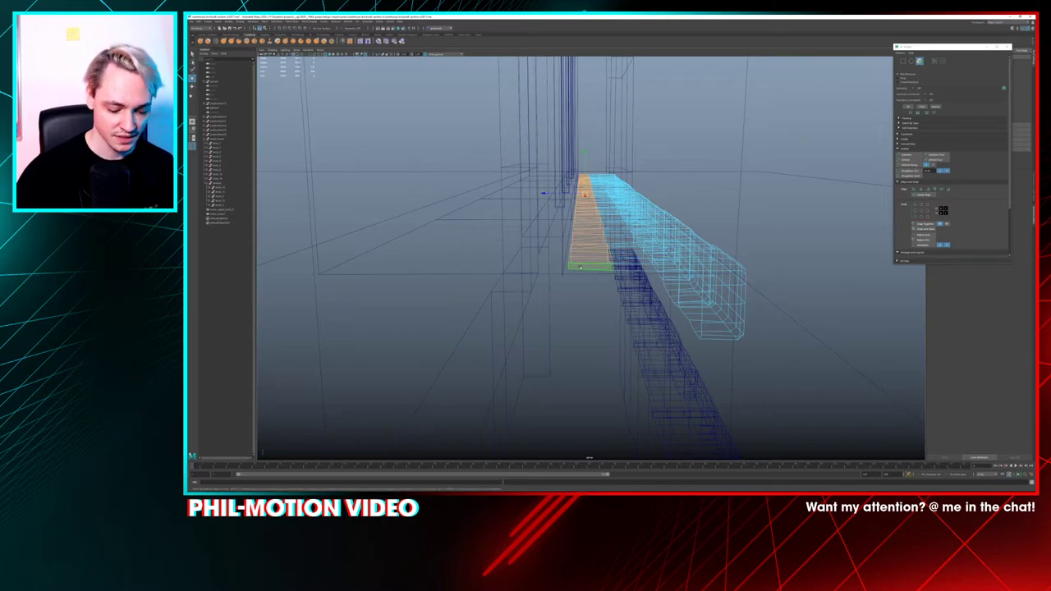
key(5)
mouse_move(596, 255)
alt+mouse_down()
mouse_move(581, 279)
mouse_move(553, 239)
mouse_move(568, 279)
mouse_move(565, 236)
mouse_move(577, 239)
alt+mouse_up()
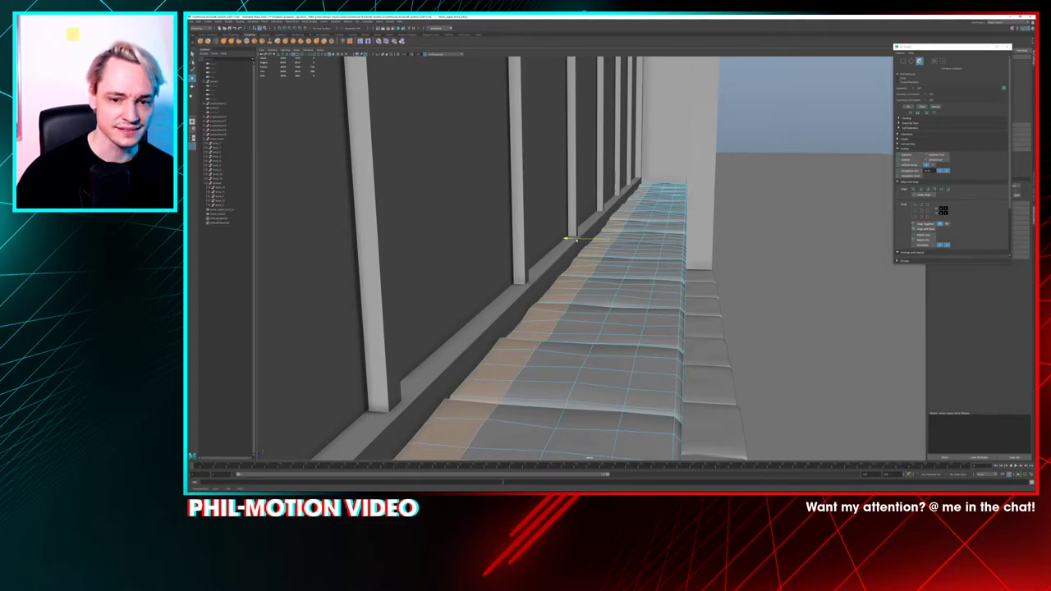
alt+drag(558, 274, 523, 284)
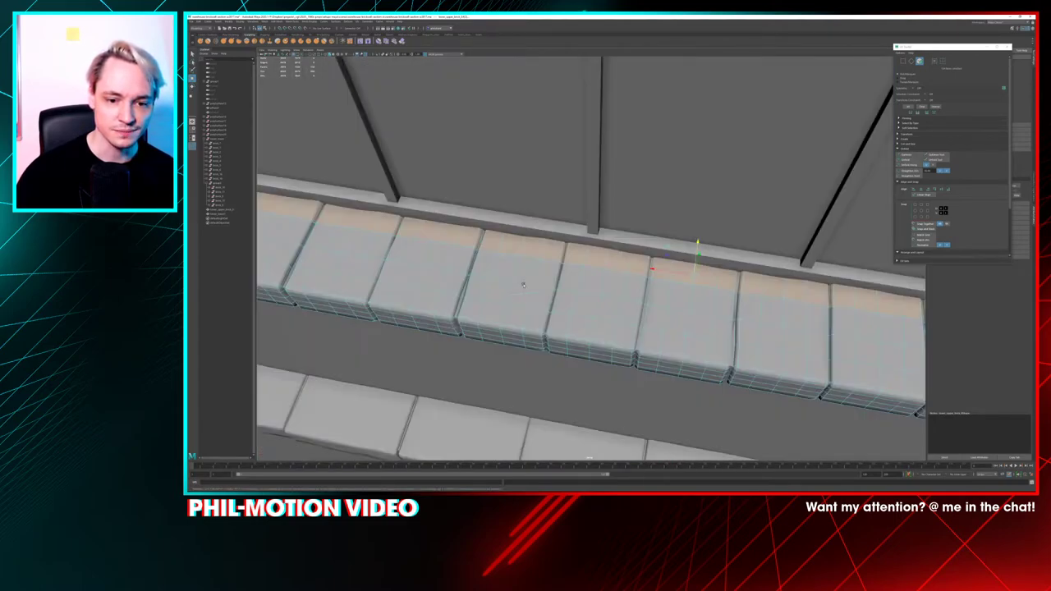
scroll(522, 283, up, 3)
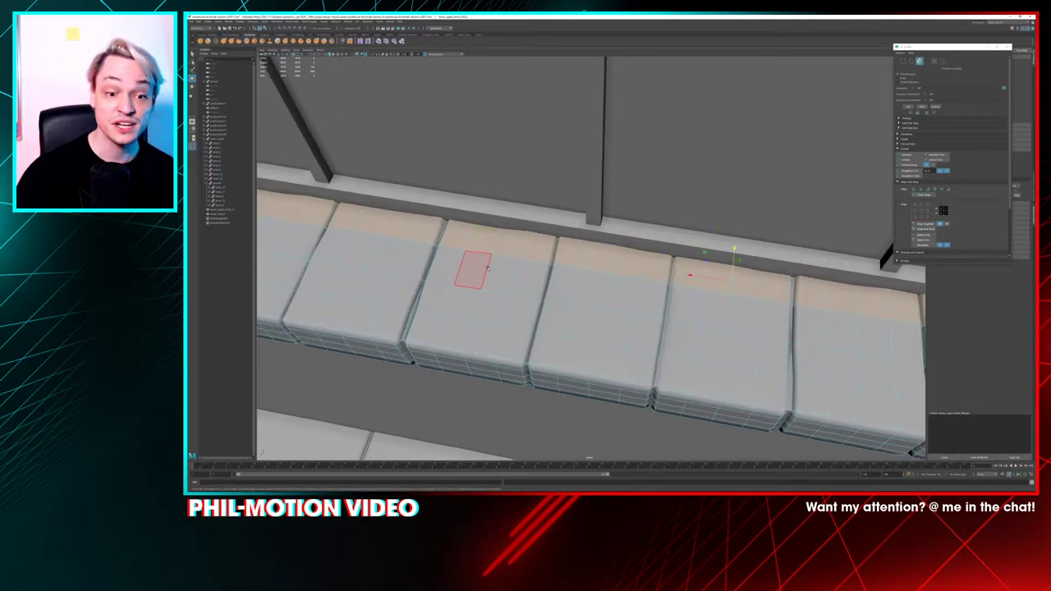
scroll(715, 309, down, 7)
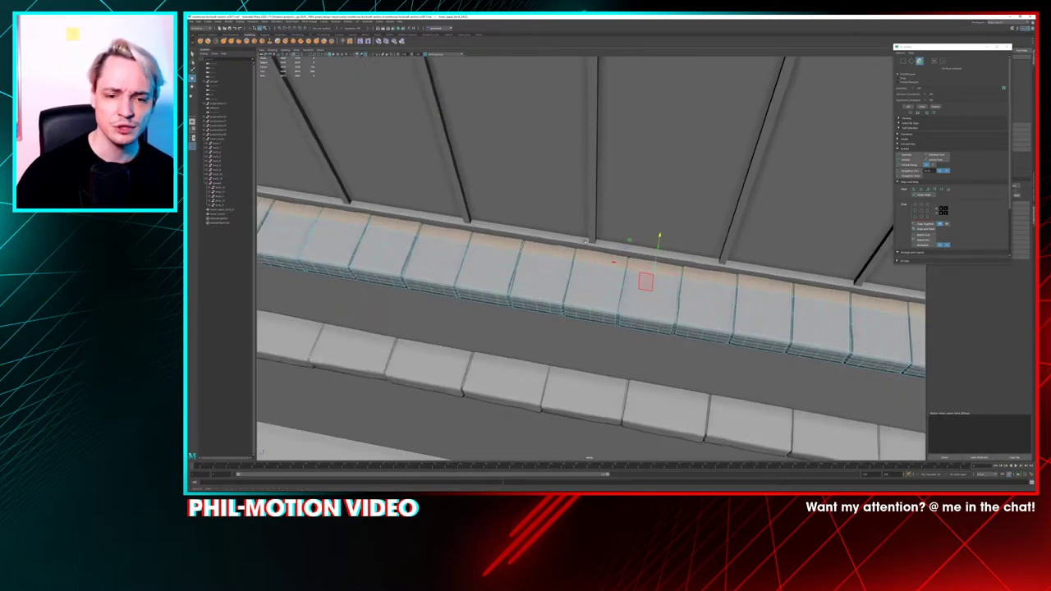
alt+drag(715, 310, 607, 271)
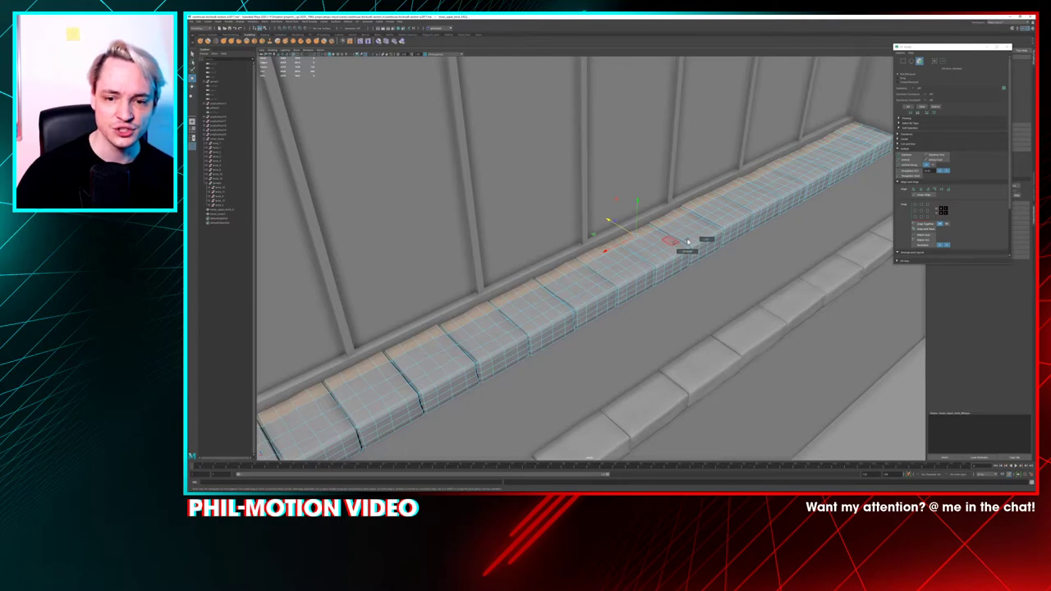
right_drag(680, 241, 605, 220)
Select the front wall mesh and examine the wall section with both sills from several angles
click(639, 306)
scroll(638, 306, down, 7)
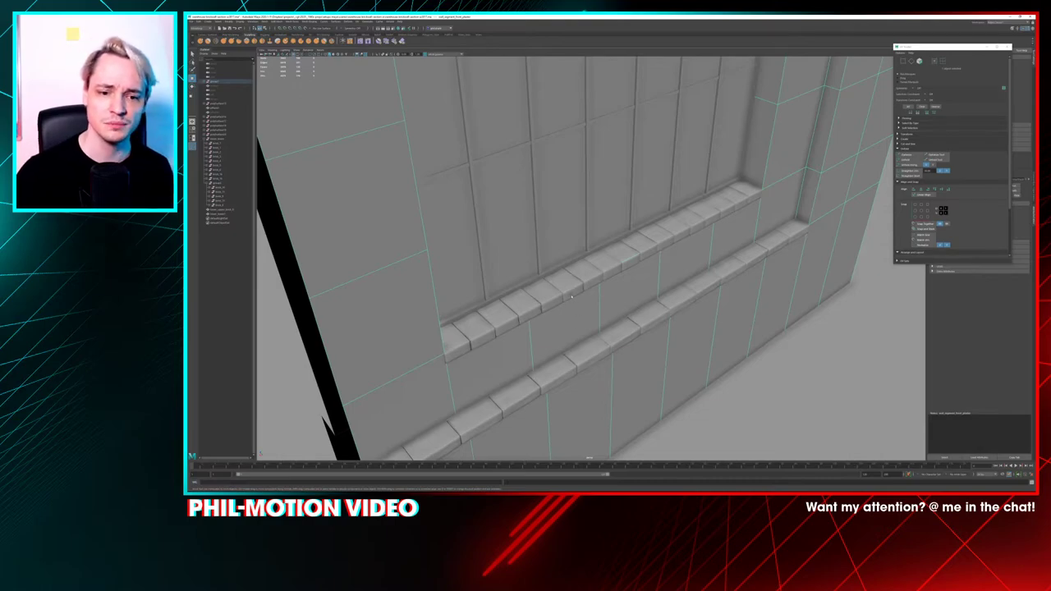
alt+drag(638, 306, 534, 279)
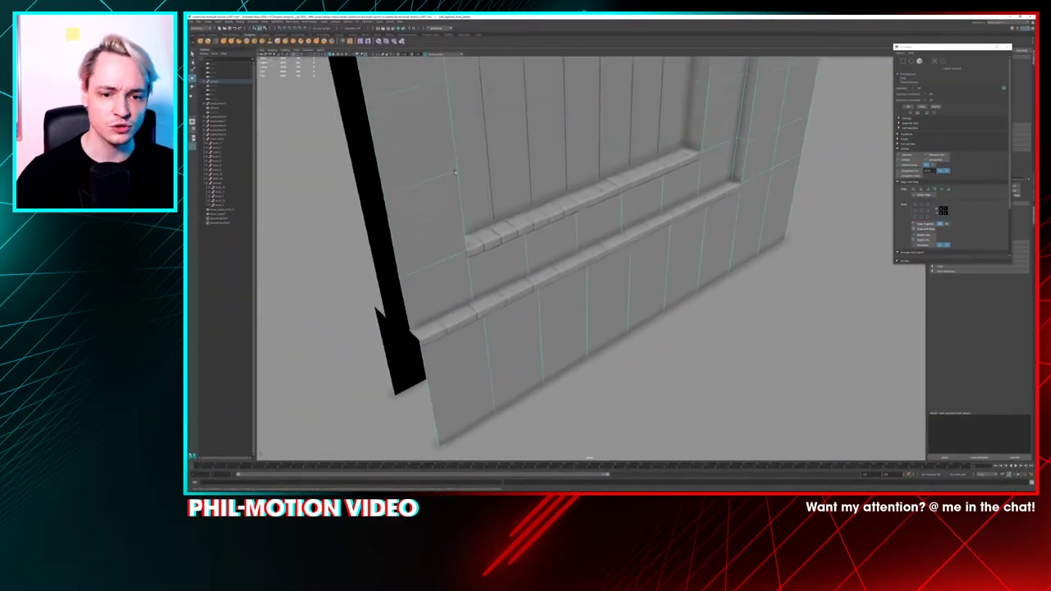
scroll(455, 172, down, 5)
alt+drag(567, 174, 506, 178)
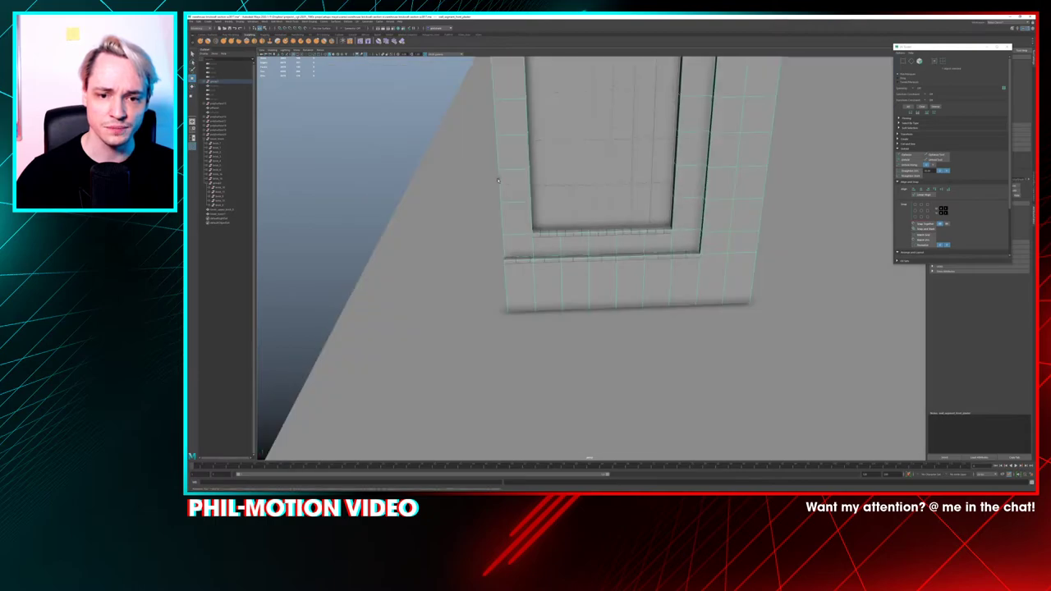
alt+middle_drag(507, 178, 529, 239)
alt+drag(529, 239, 541, 187)
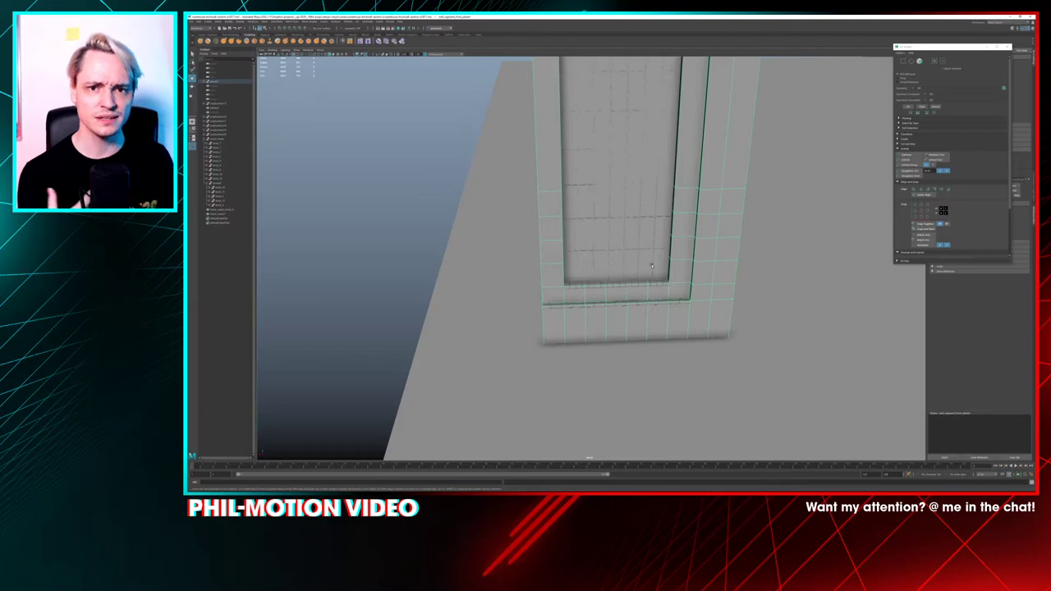
scroll(706, 277, up, 2)
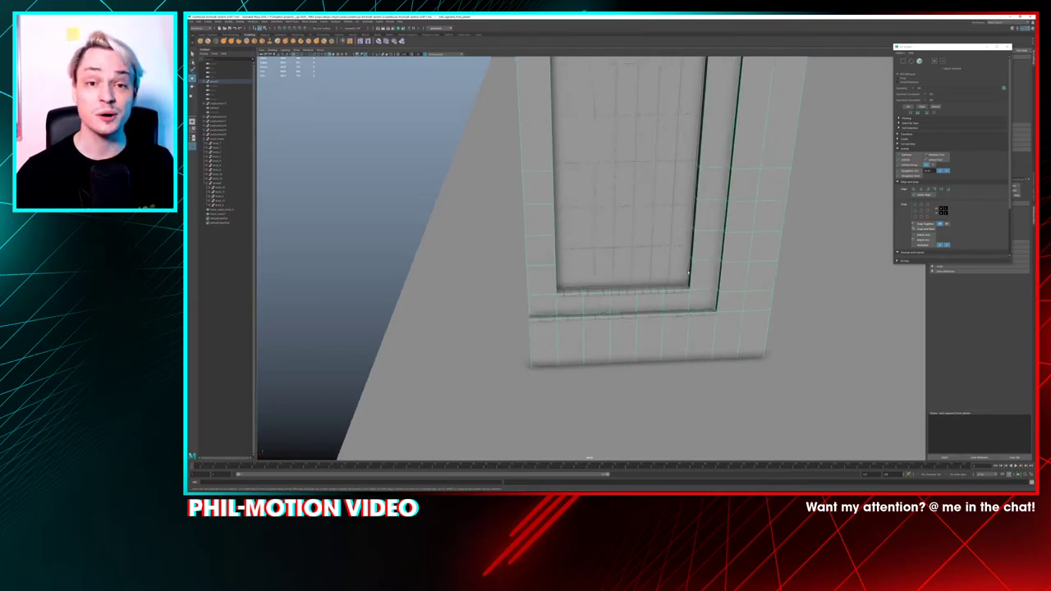
alt+drag(619, 299, 531, 274)
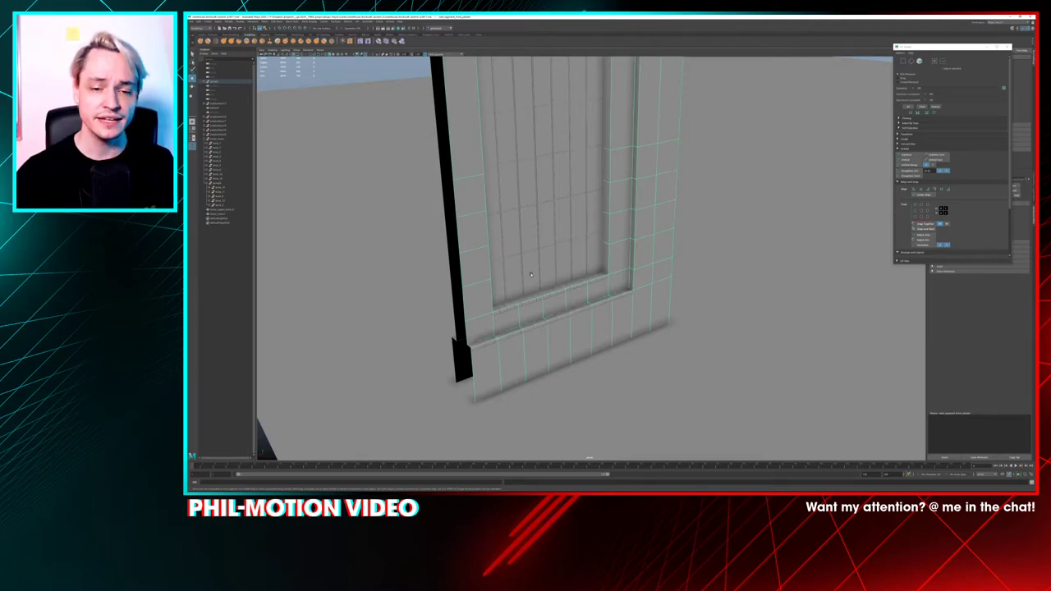
alt+middle_drag(504, 234, 492, 201)
scroll(492, 204, up, 5)
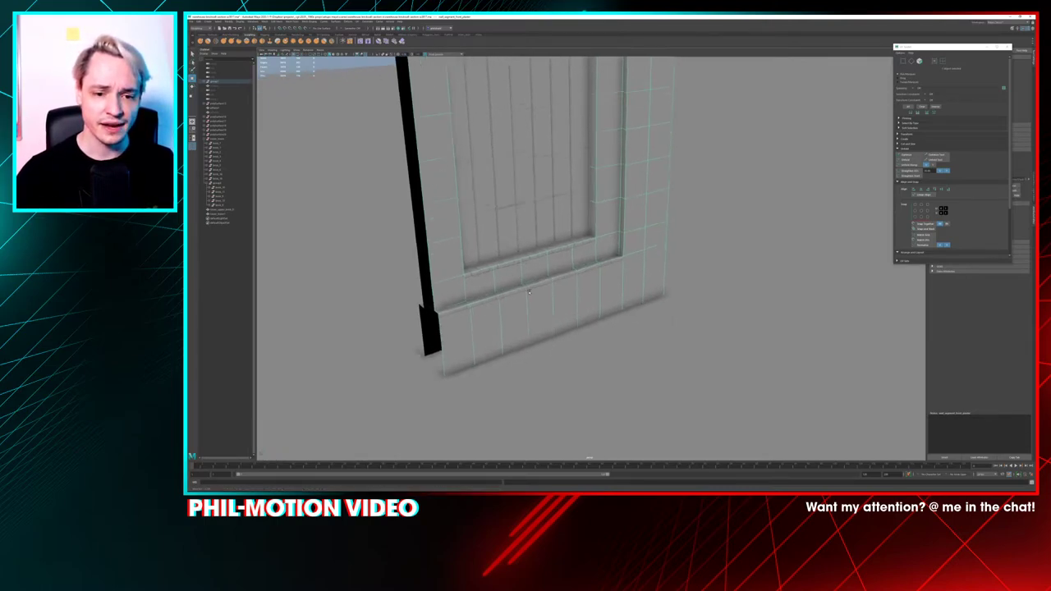
alt+drag(492, 256, 554, 307)
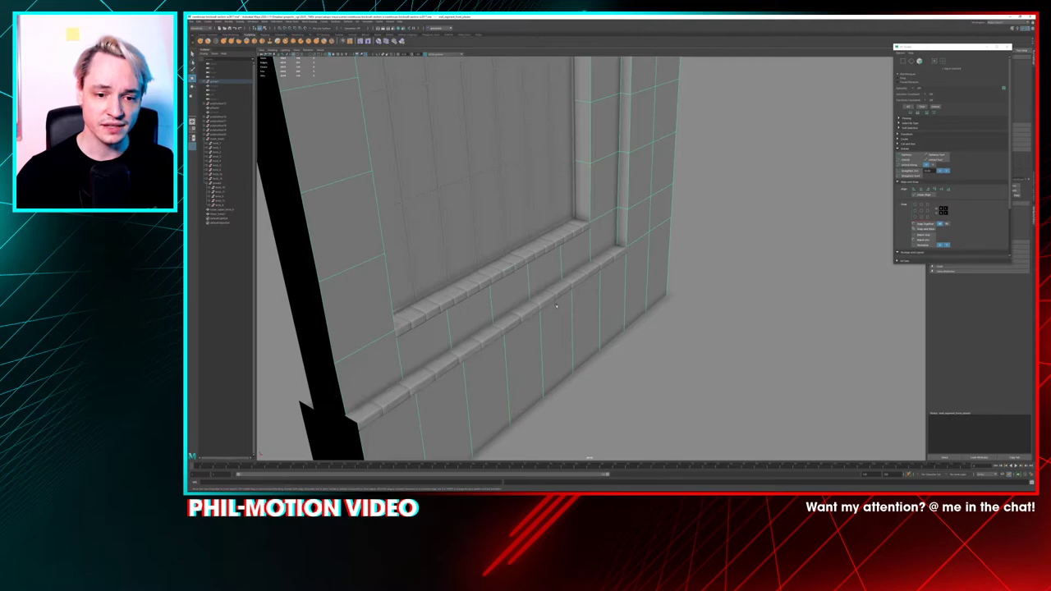
Select the upper sill, lower sill and wall in turn to inspect their density and how the sill ends meet the wall
click(497, 276)
key(f)
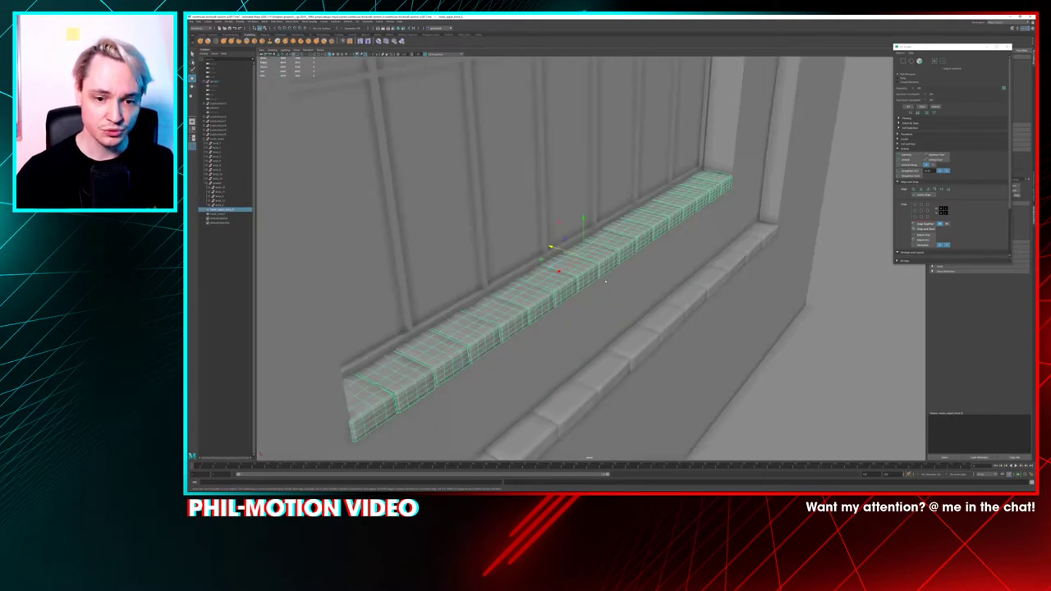
click(605, 282)
click(669, 314)
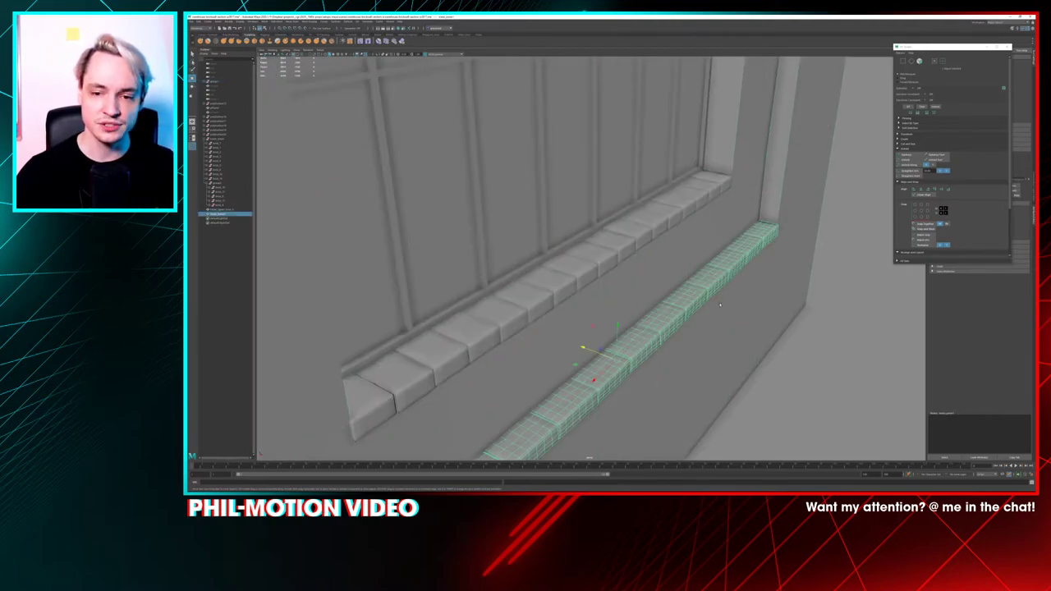
alt+drag(720, 305, 622, 254)
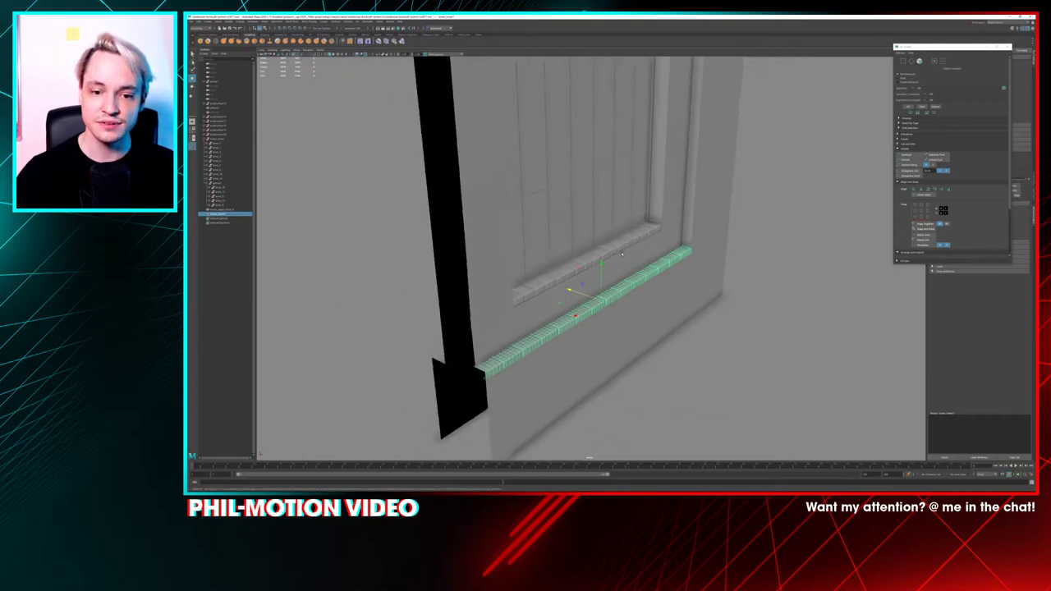
click(741, 302)
alt+drag(742, 302, 526, 310)
click(530, 328)
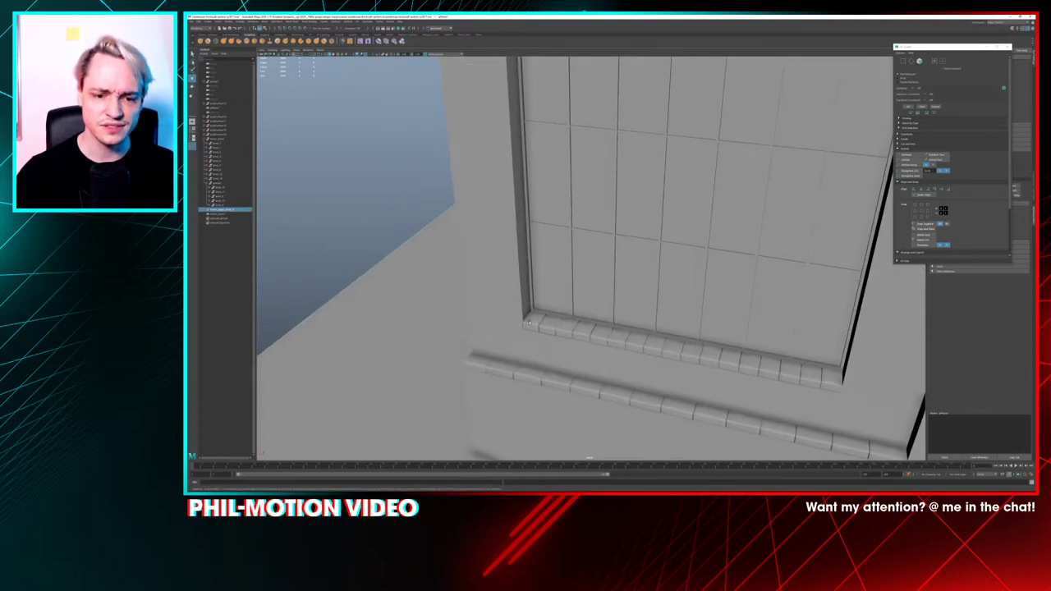
click(521, 264)
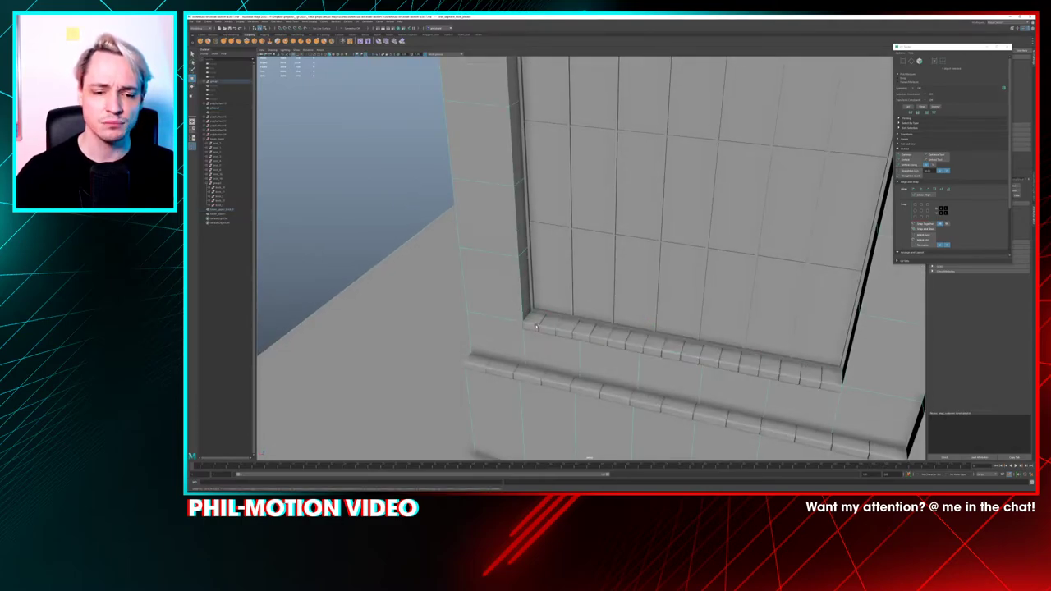
click(535, 326)
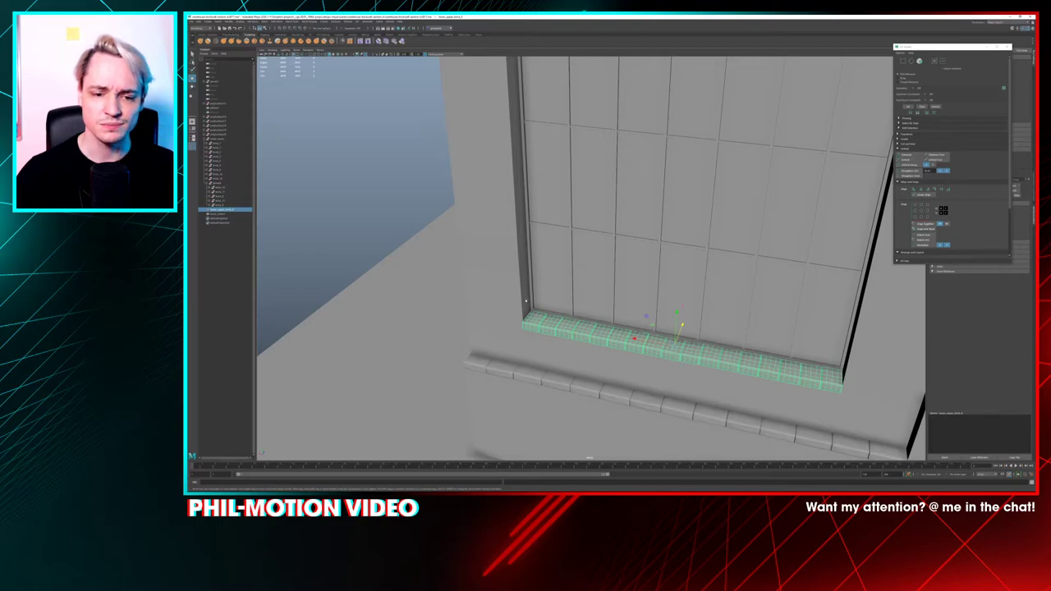
click(527, 300)
Clear the selection and delete the construction history of all objects in the scene
click(435, 197)
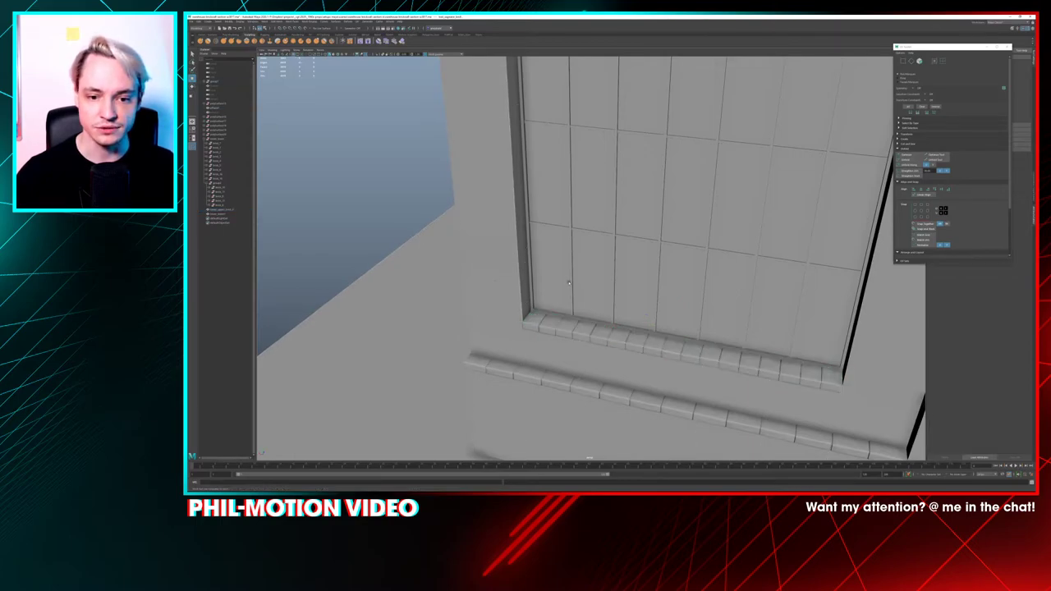
scroll(552, 257, down, 3)
alt+drag(554, 259, 570, 272)
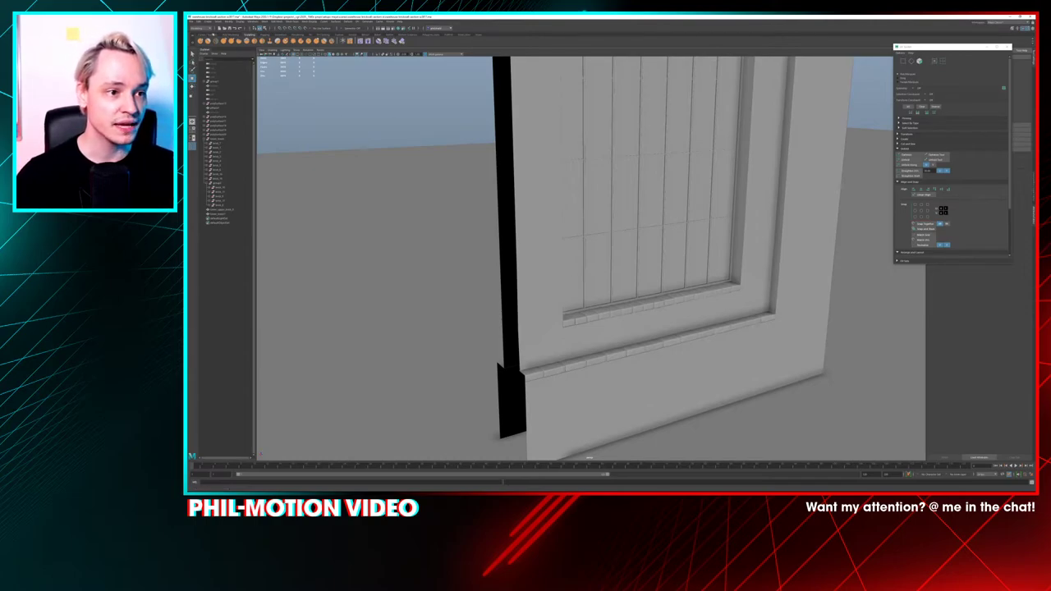
click(203, 22)
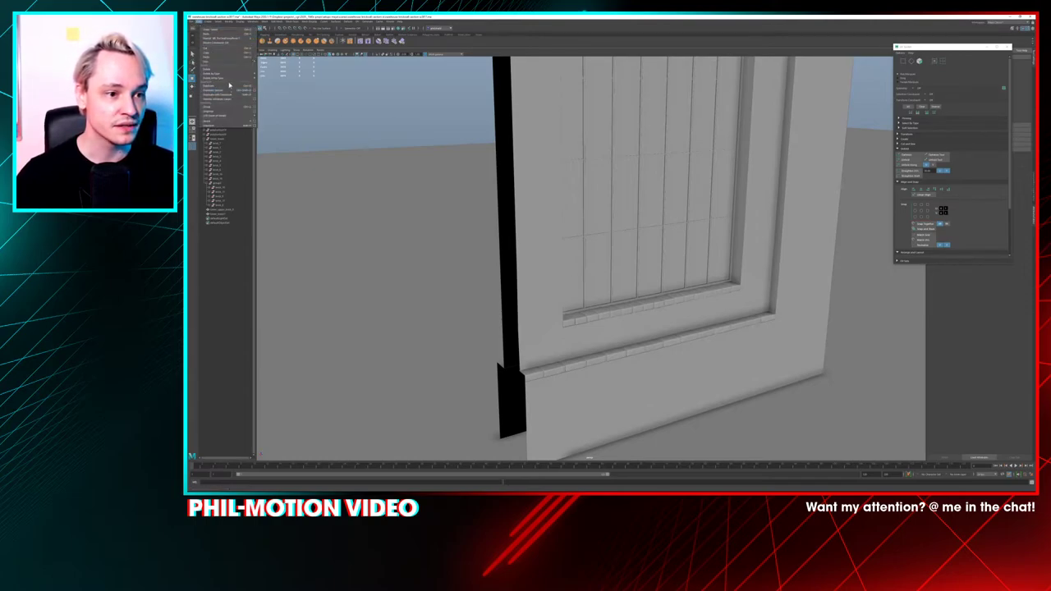
mouse_move(232, 79)
click(266, 80)
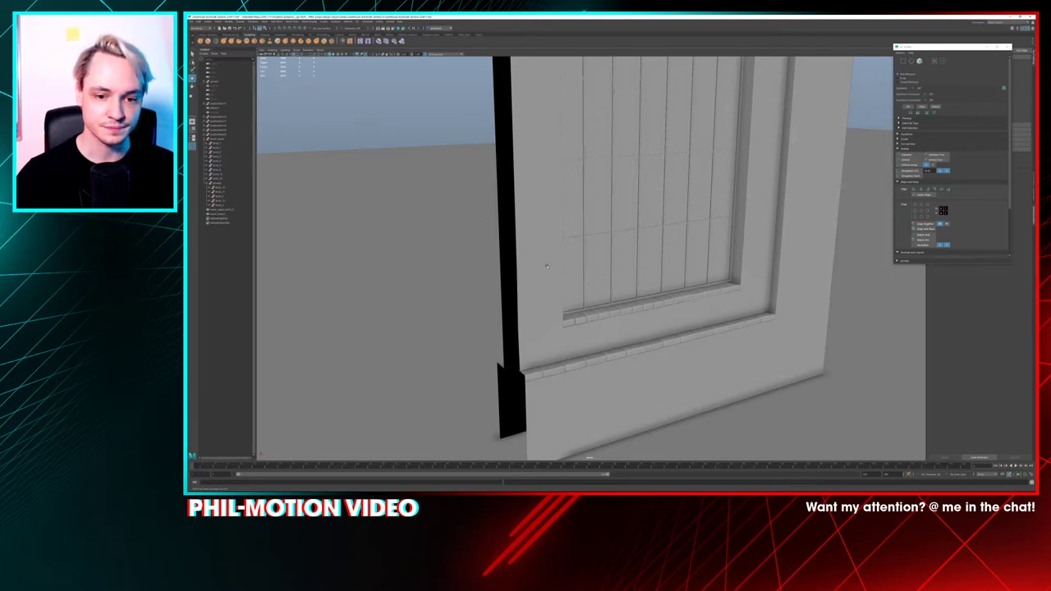
Select the upper sill mesh and open the options of the mesh Reduce command, arranged clear of the sill
click(589, 318)
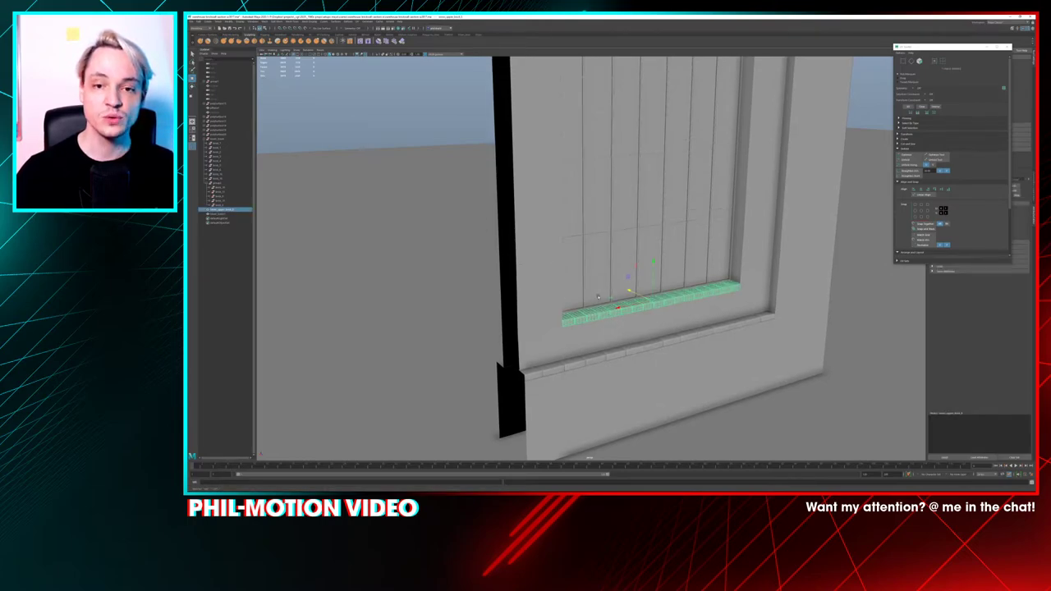
key(f)
alt+drag(673, 368, 548, 244)
scroll(548, 245, up, 1)
key(space)
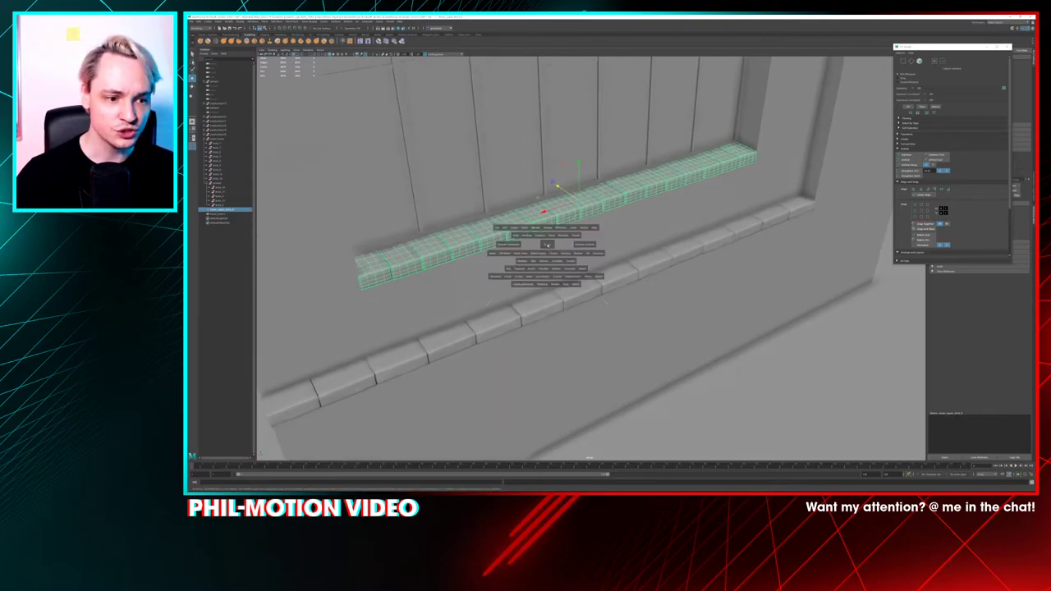
click(507, 254)
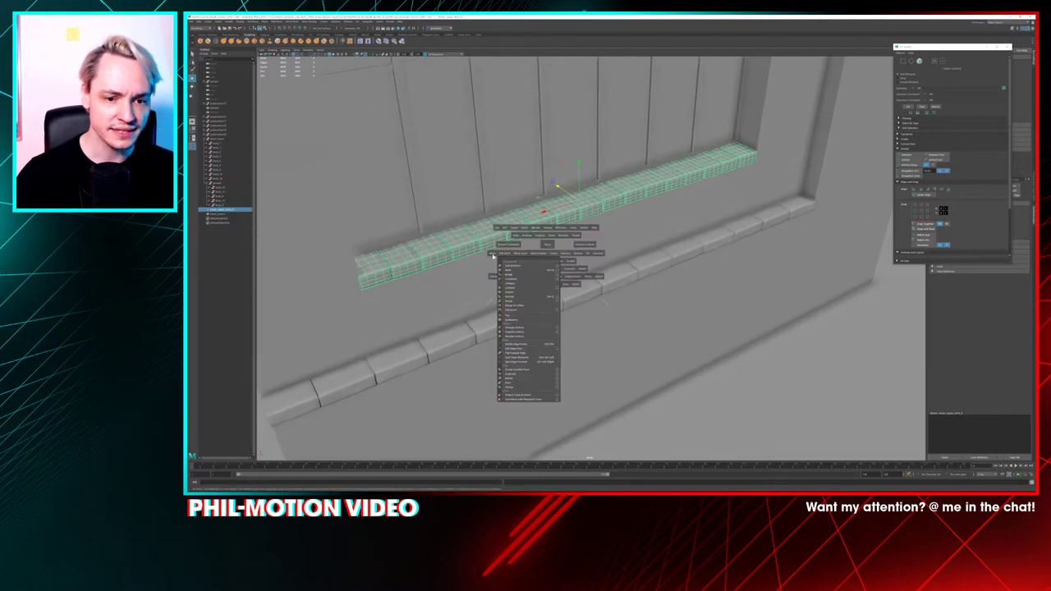
click(492, 256)
click(494, 259)
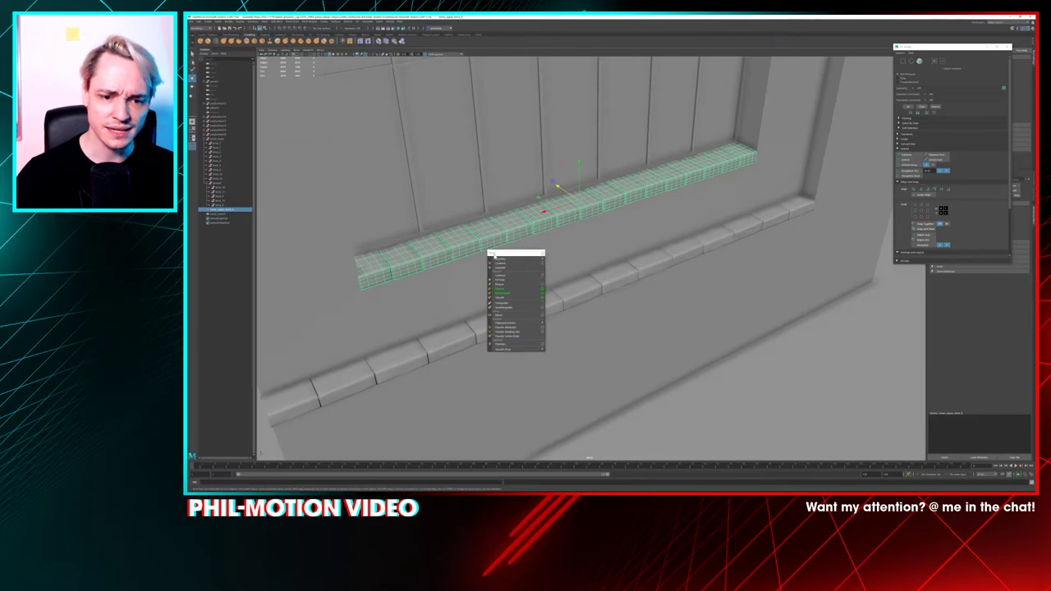
drag(495, 255, 375, 91)
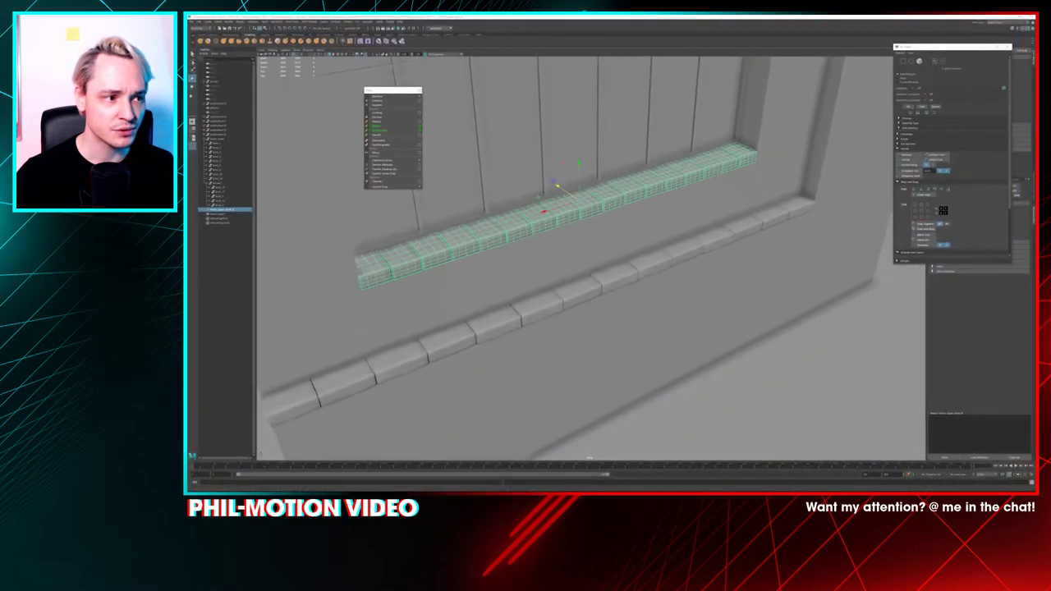
drag(187, 104, 487, 58)
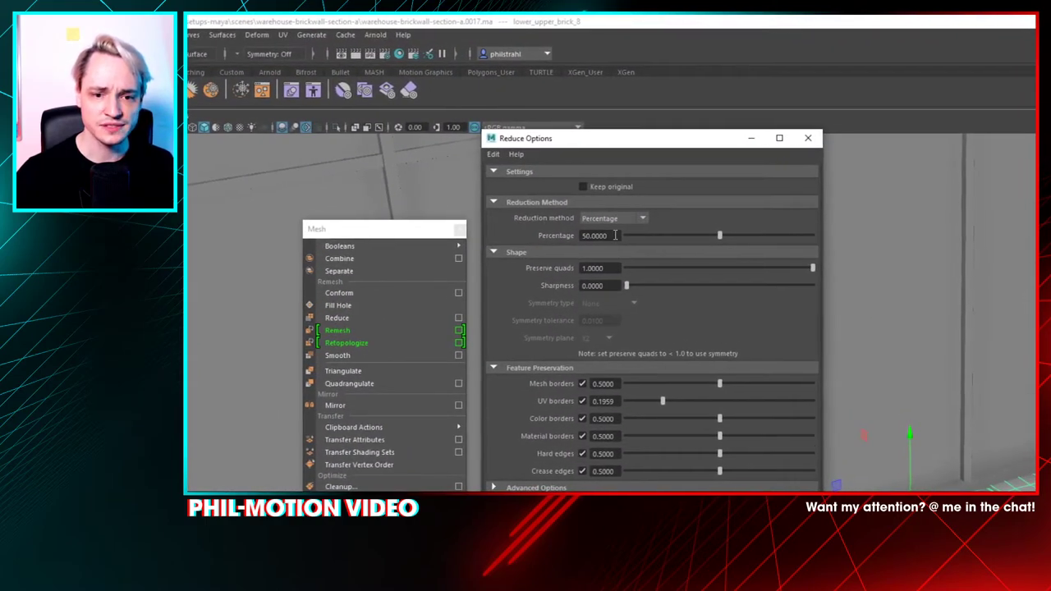
Set the UV borders preservation of the Reduce command to 0.5 and check its advanced options
double_click(615, 235)
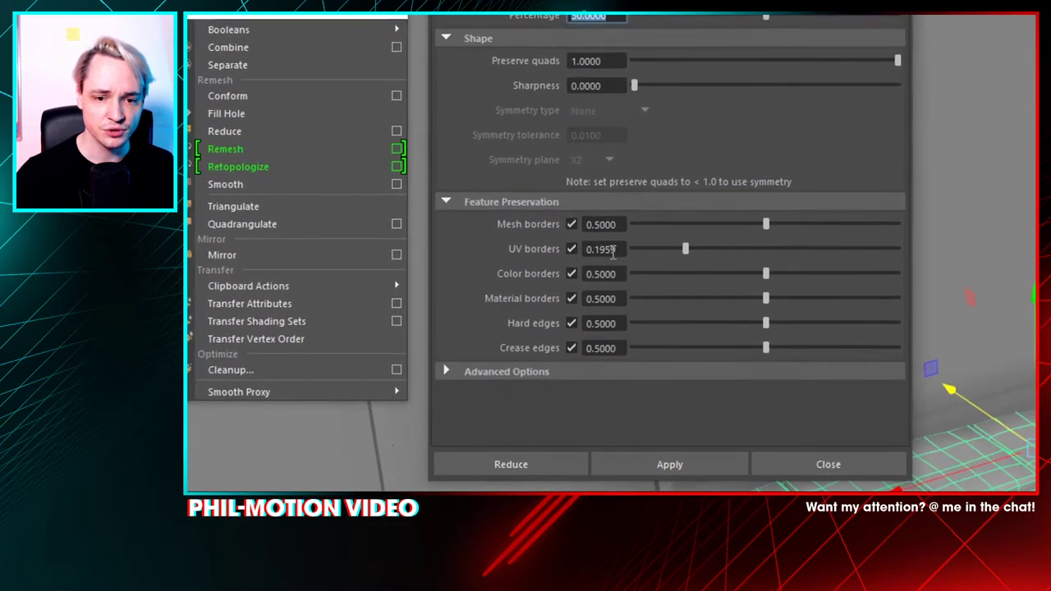
double_click(583, 229)
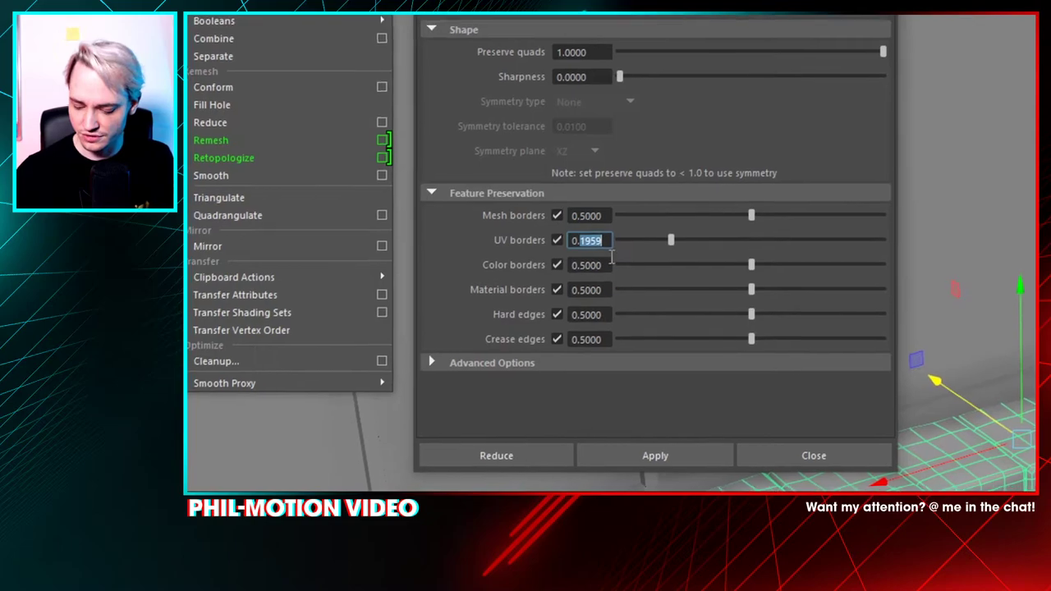
text(5)
key(Tab)
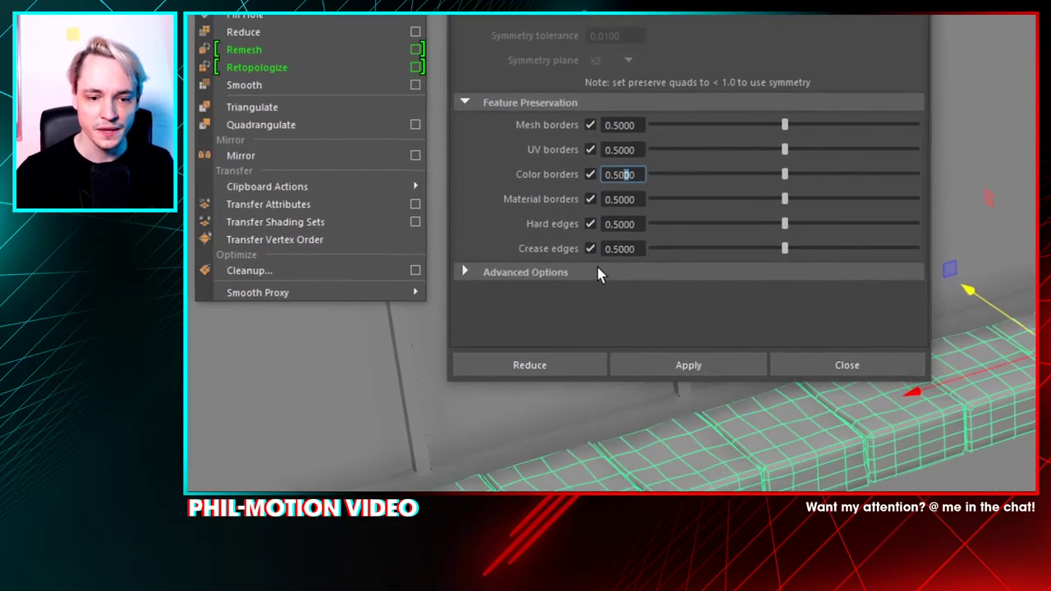
click(575, 356)
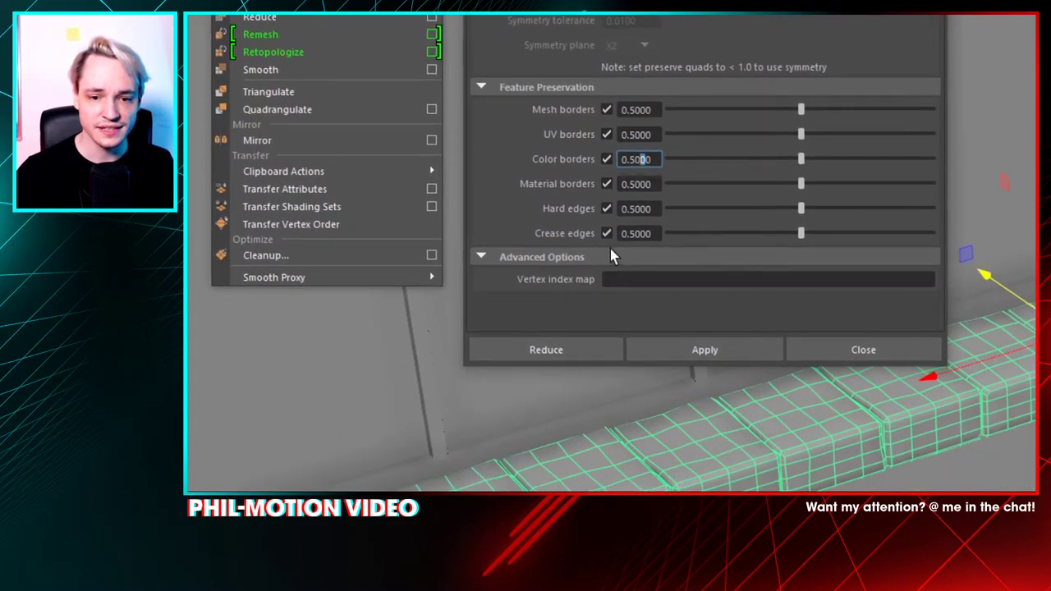
click(611, 256)
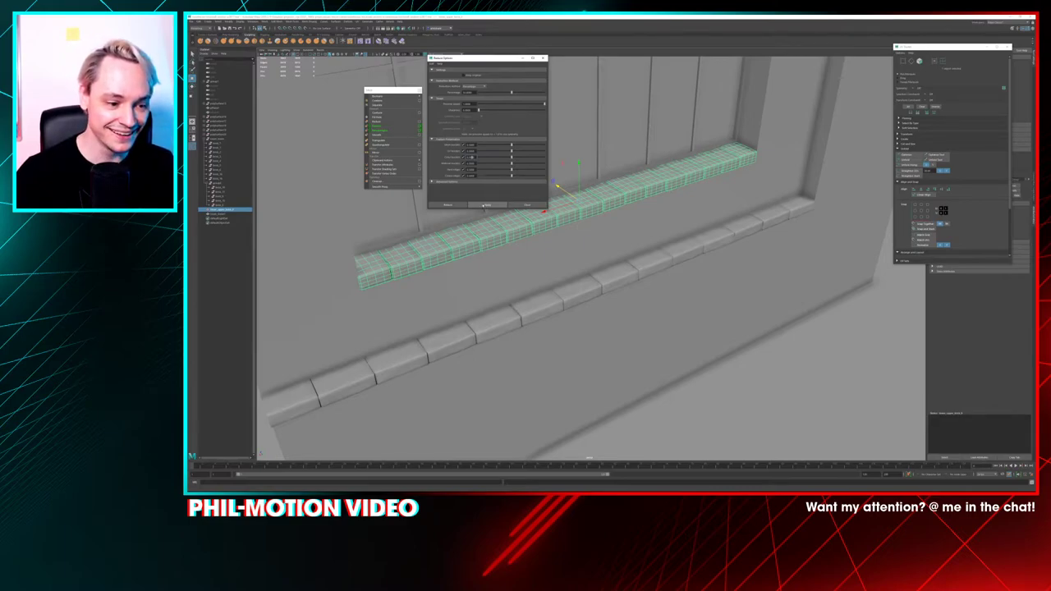
Try reducing the upper sill mesh by 50 percent, adjust the reduction percentage interactively and inspect the brick edges
click(486, 205)
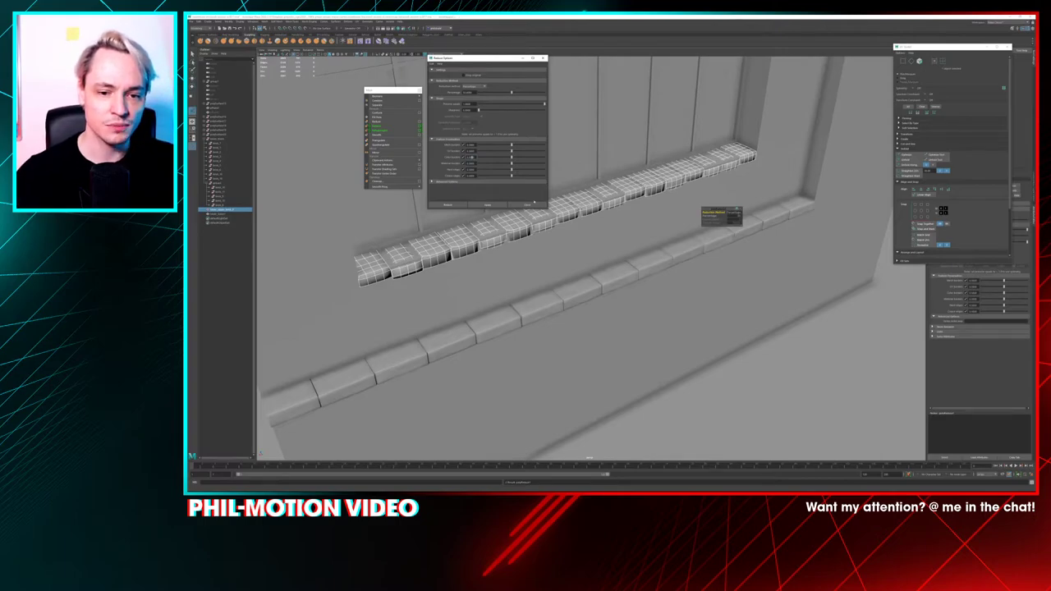
scroll(489, 249, up, 3)
alt+drag(463, 242, 469, 253)
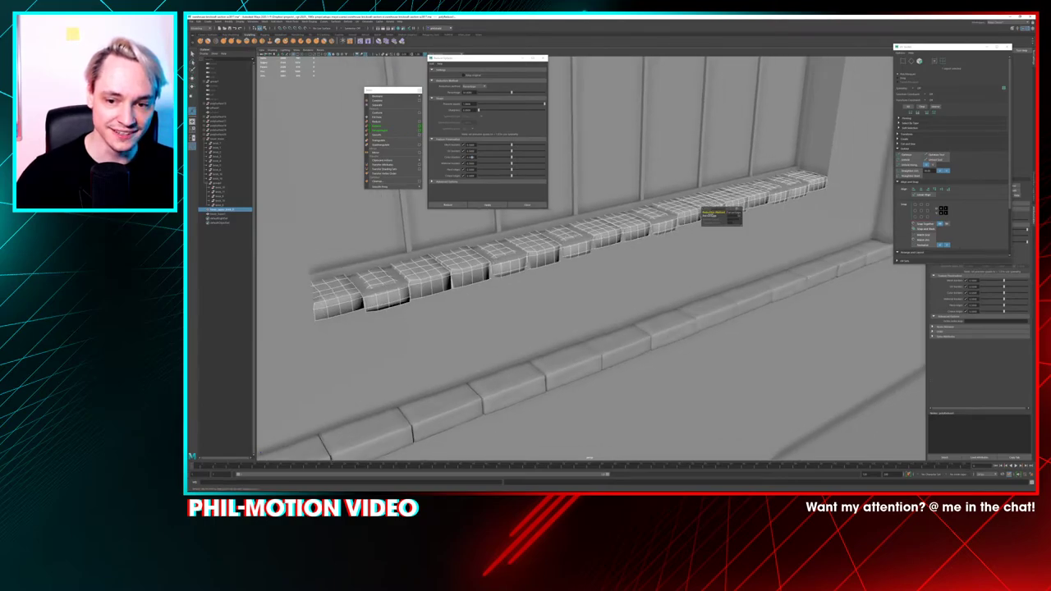
drag(719, 218, 613, 219)
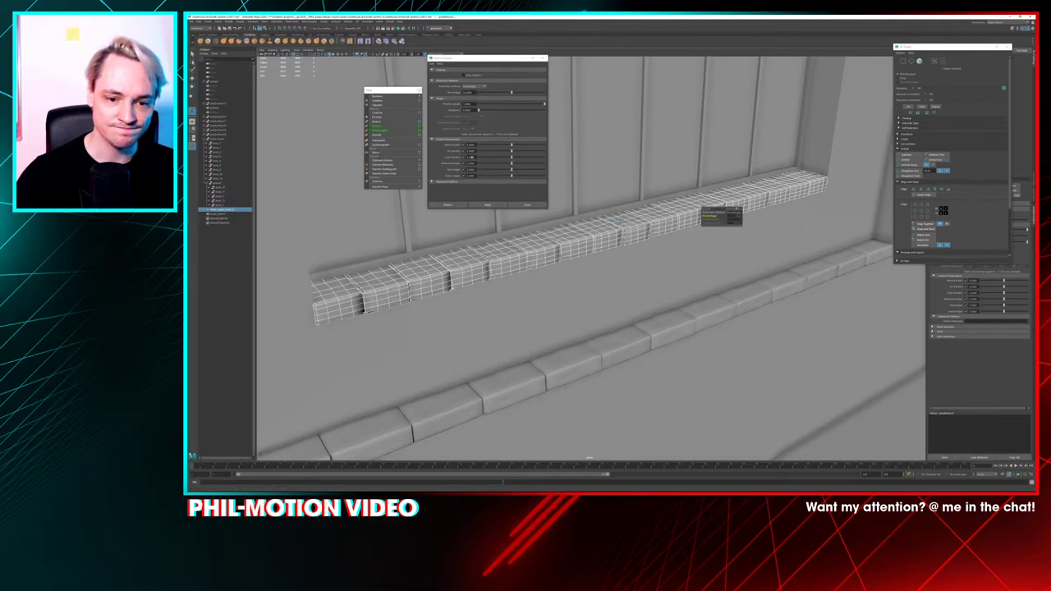
drag(630, 222, 637, 221)
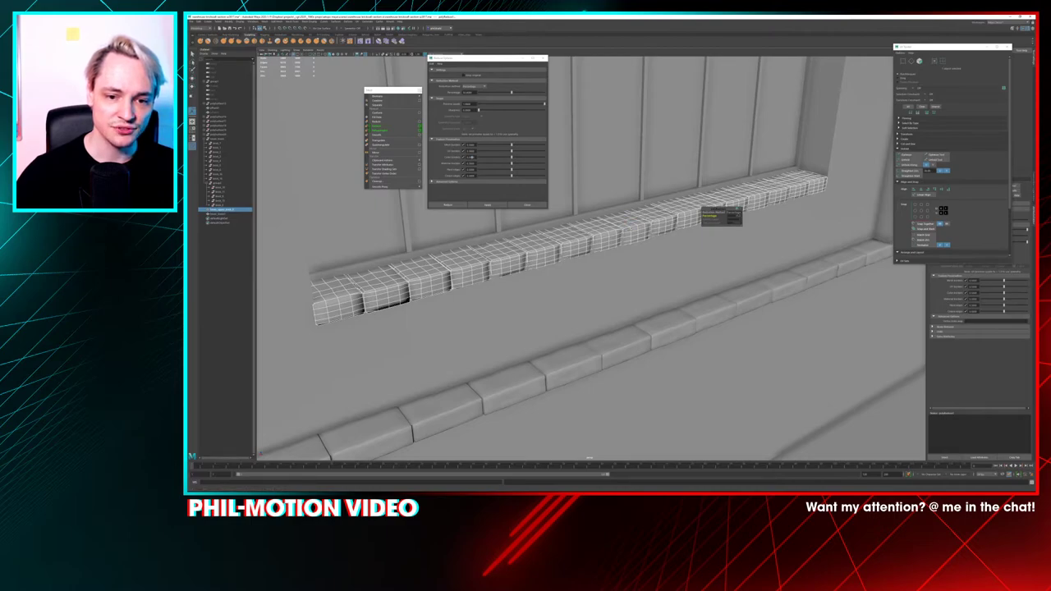
scroll(518, 263, up, 6)
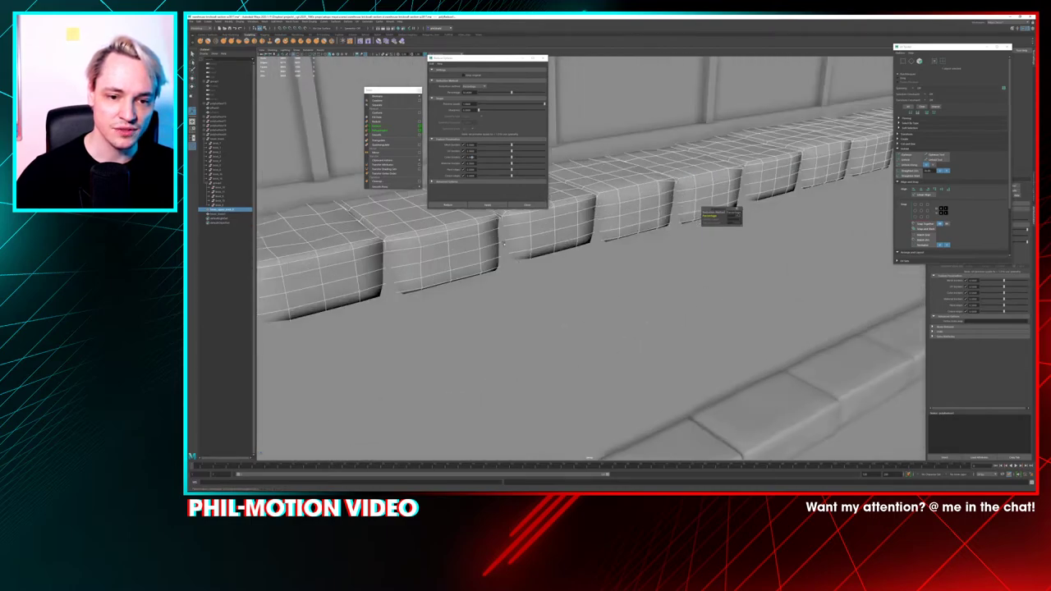
scroll(501, 244, down, 3)
scroll(504, 243, down, 2)
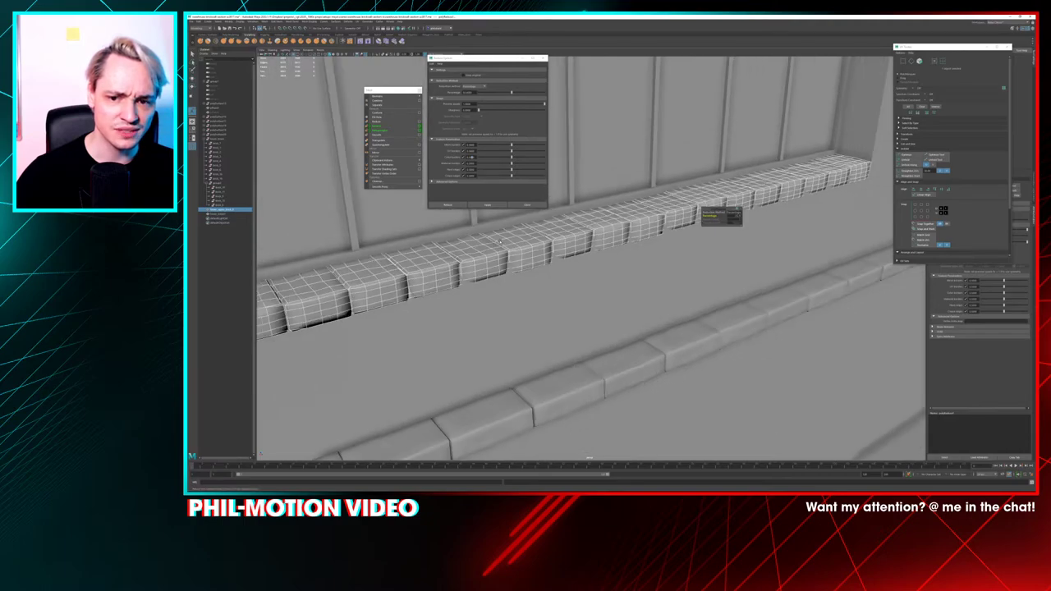
scroll(500, 205, down, 2)
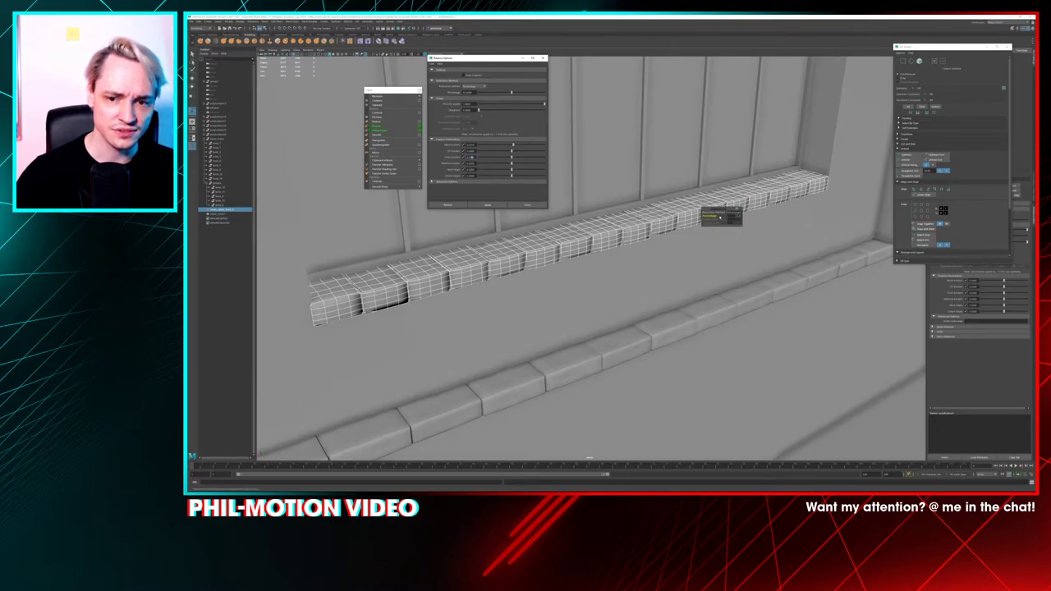
Undo the reduction of the upper sill mesh and restore its selection
click(719, 217)
click(736, 211)
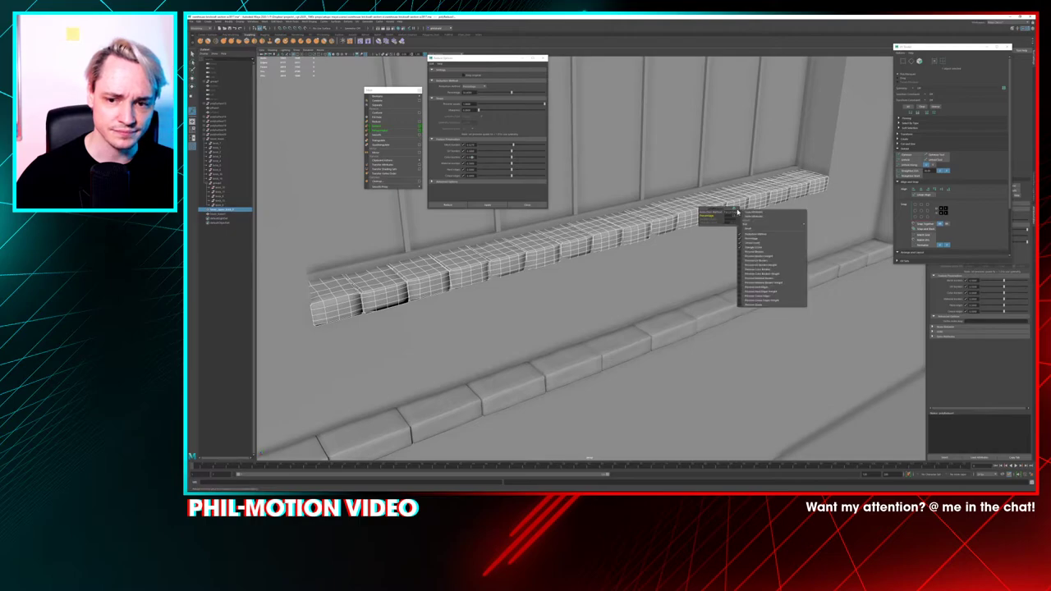
click(749, 232)
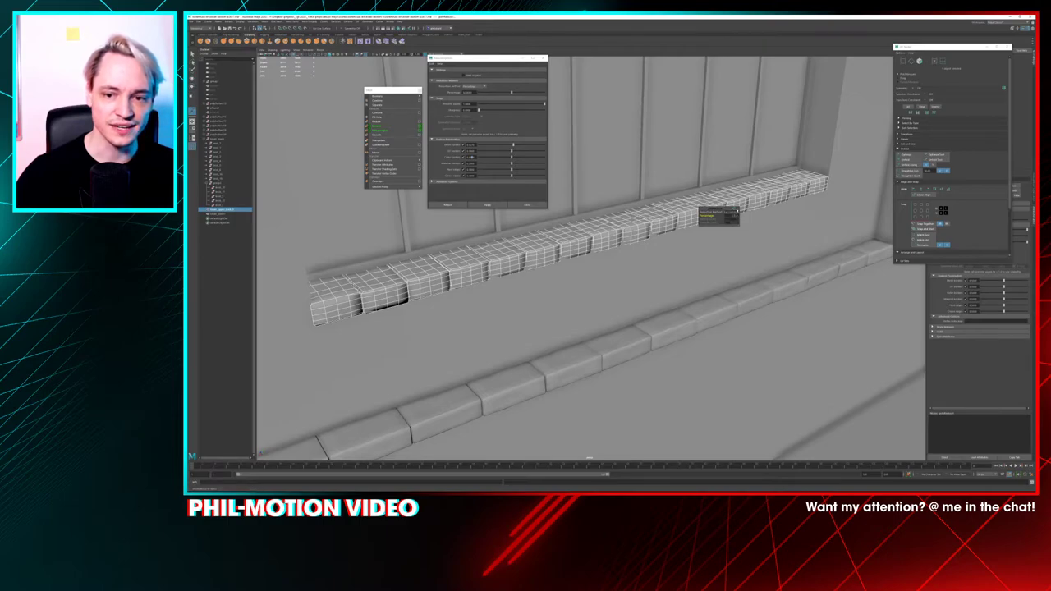
click(686, 258)
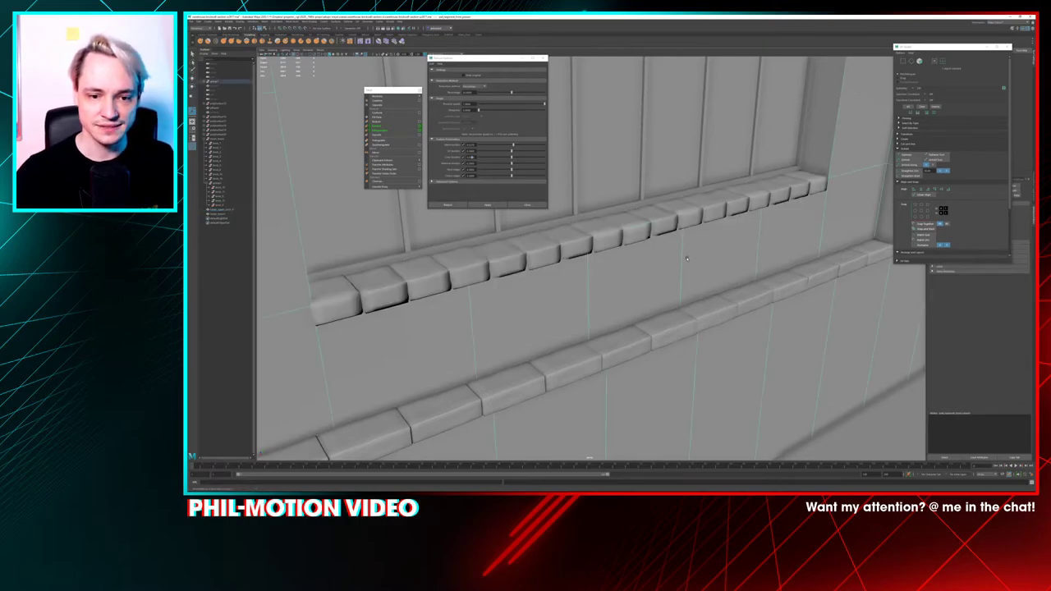
key(ctrl+z)
key(ctrl+z)
key(ctrl+z)
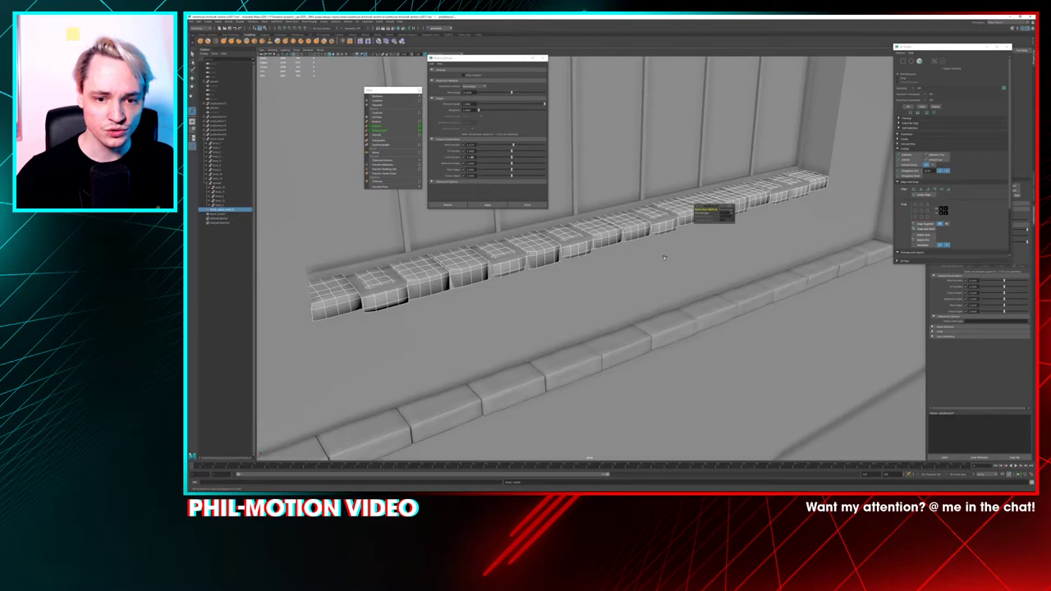
key(ctrl+z)
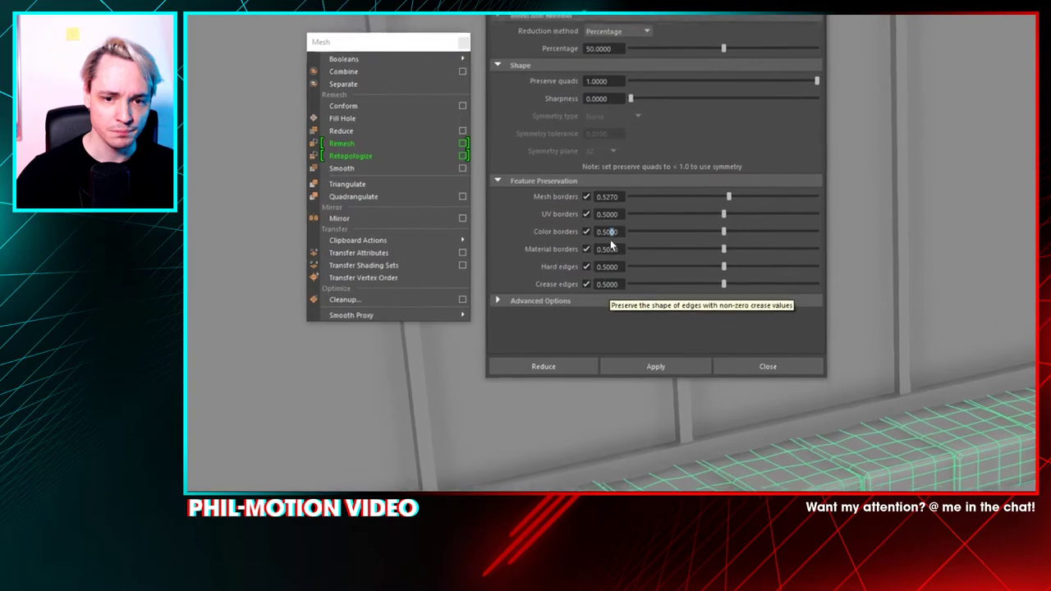
Raise the mesh borders preservation, reapply Reduce to the upper sill and lower its reduction percentage
drag(617, 257, 650, 257)
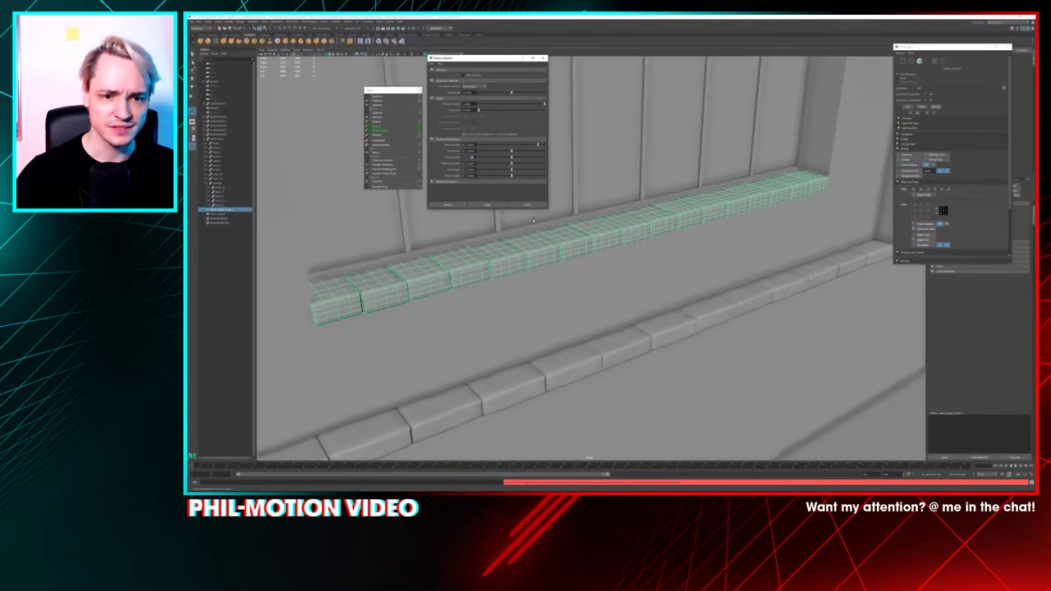
click(487, 204)
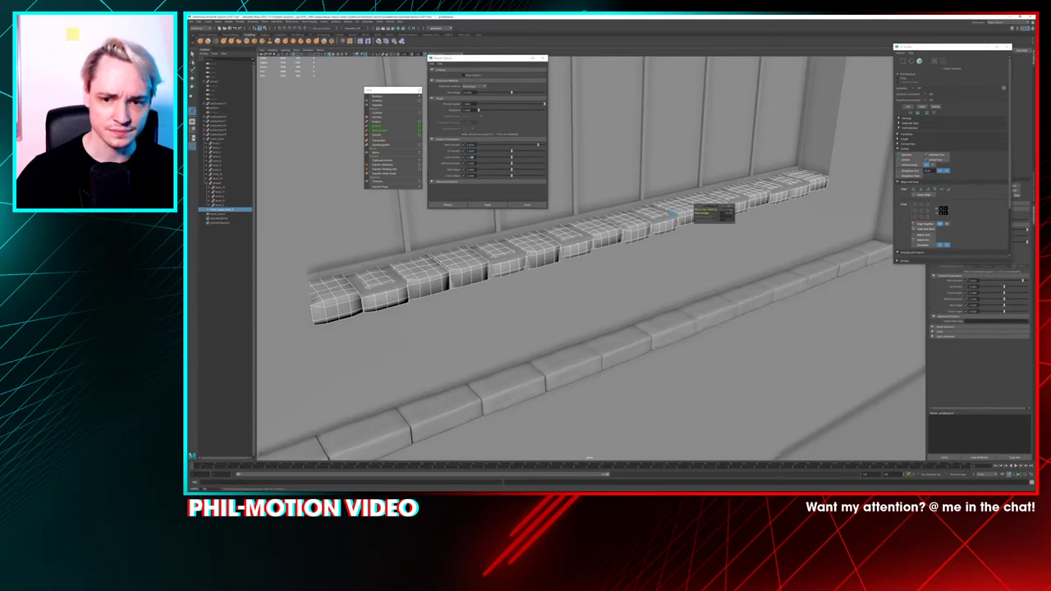
middle_drag(673, 213, 688, 223)
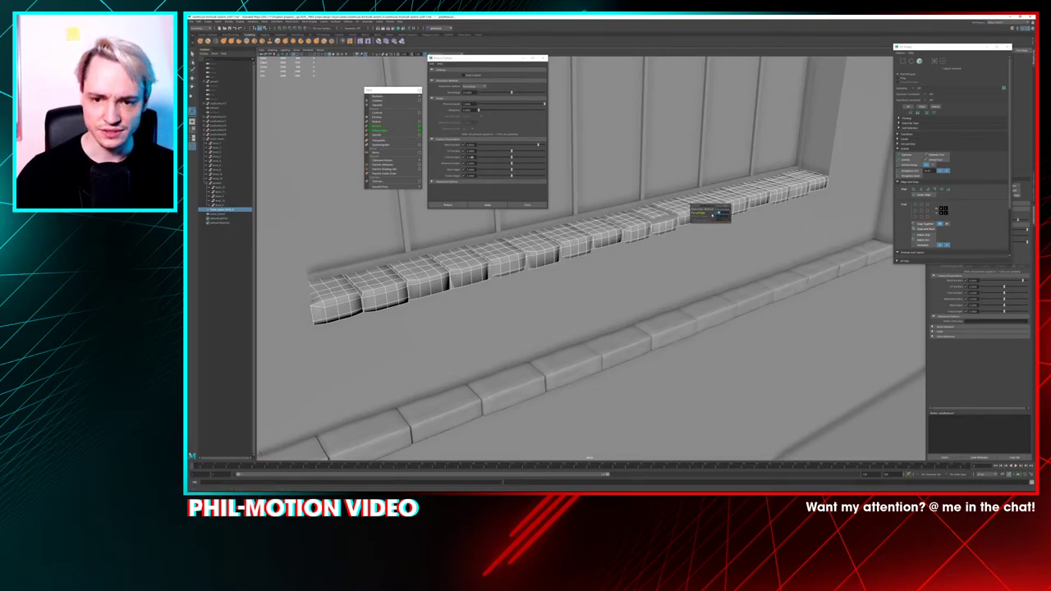
click(720, 214)
text(0)
key(Return)
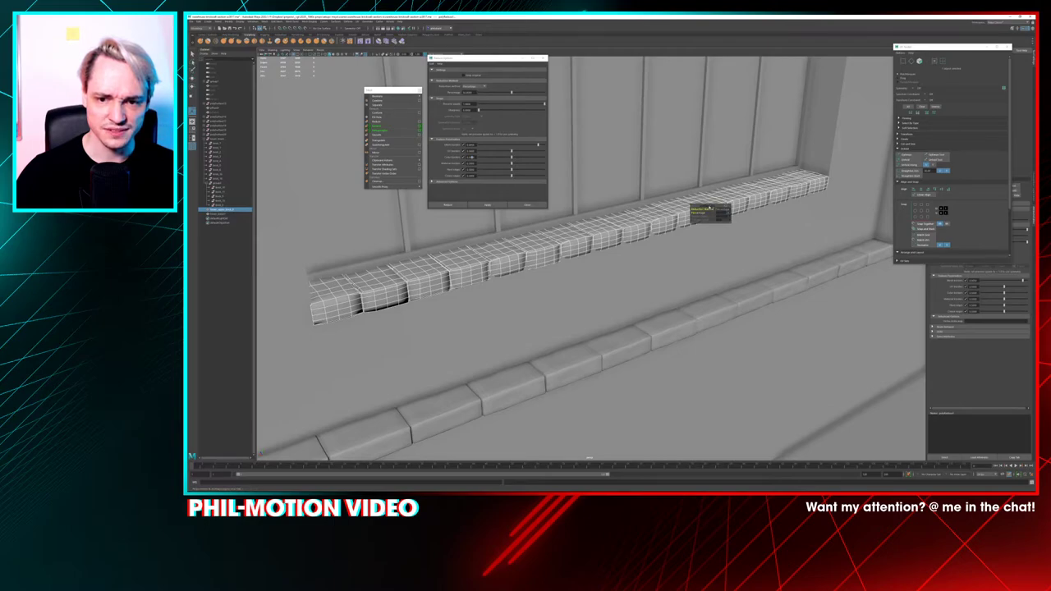
Set the reduction percentage of the upper sill to 0 and inspect the gaps between its bricks up close
drag(712, 205, 719, 242)
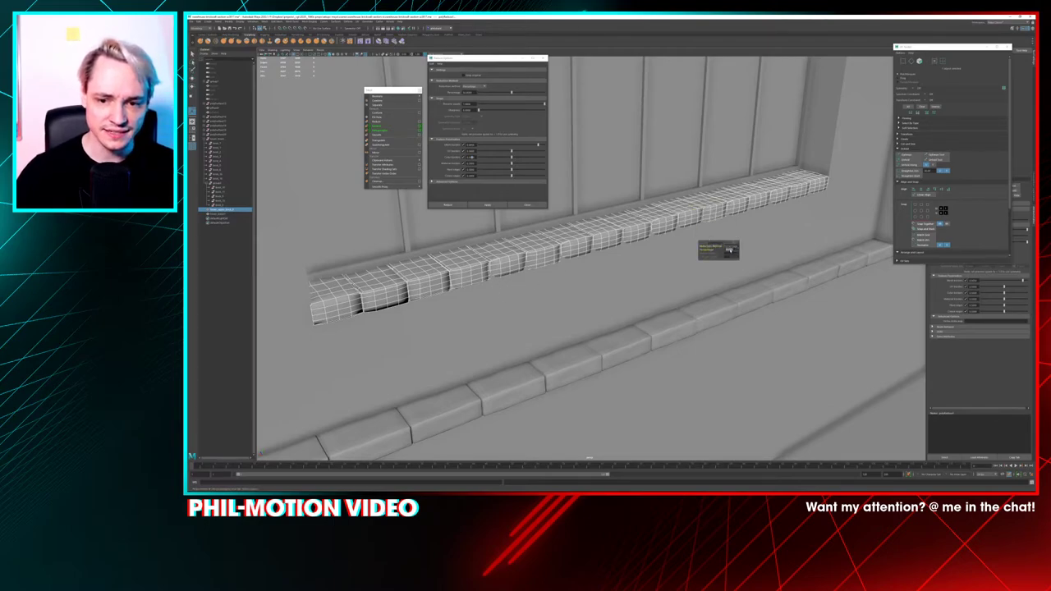
click(723, 256)
alt+drag(596, 292, 469, 220)
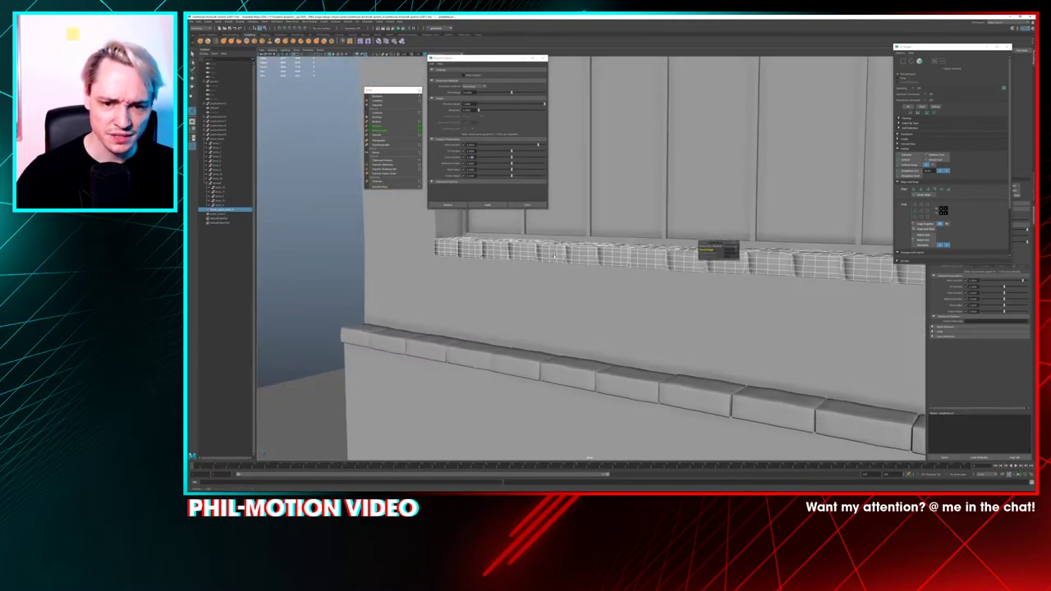
alt+right_drag(470, 220, 638, 326)
alt+drag(638, 328, 641, 293)
drag(735, 252, 724, 250)
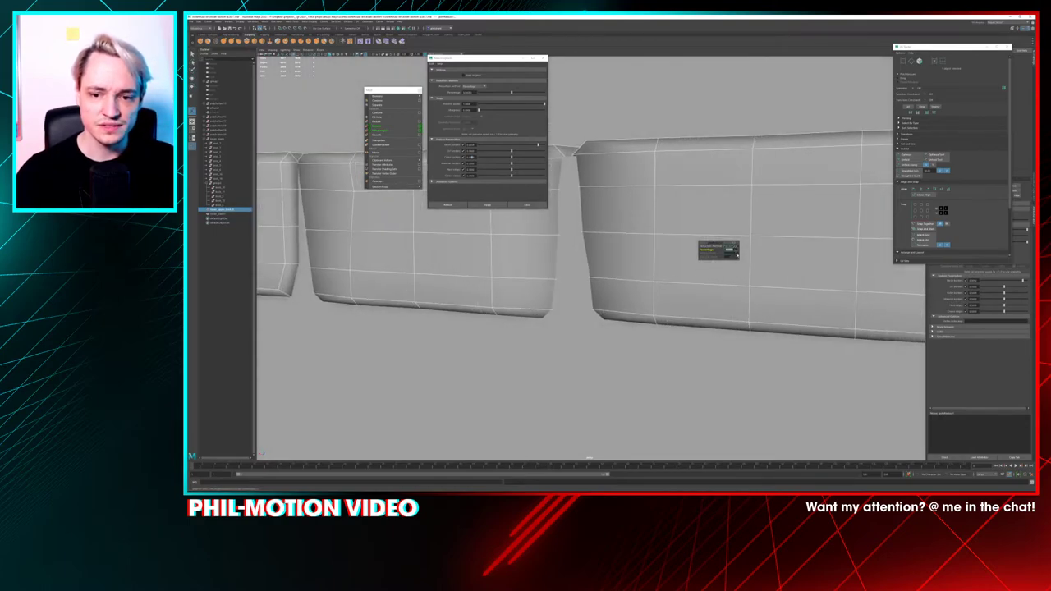
text(0)
key(Return)
alt+right_drag(635, 325, 578, 262)
alt+drag(578, 263, 587, 306)
alt+right_drag(587, 305, 564, 283)
alt+drag(564, 283, 622, 293)
alt+right_drag(621, 293, 591, 267)
alt+drag(591, 269, 588, 265)
Close the Reduce options and reselect the upper sill mesh
click(526, 205)
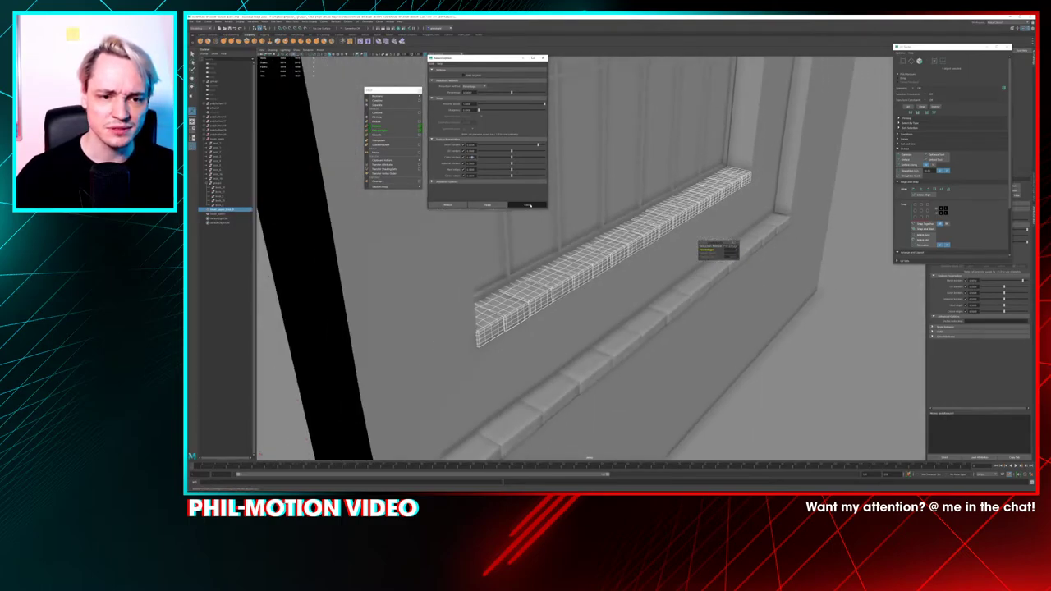
click(734, 242)
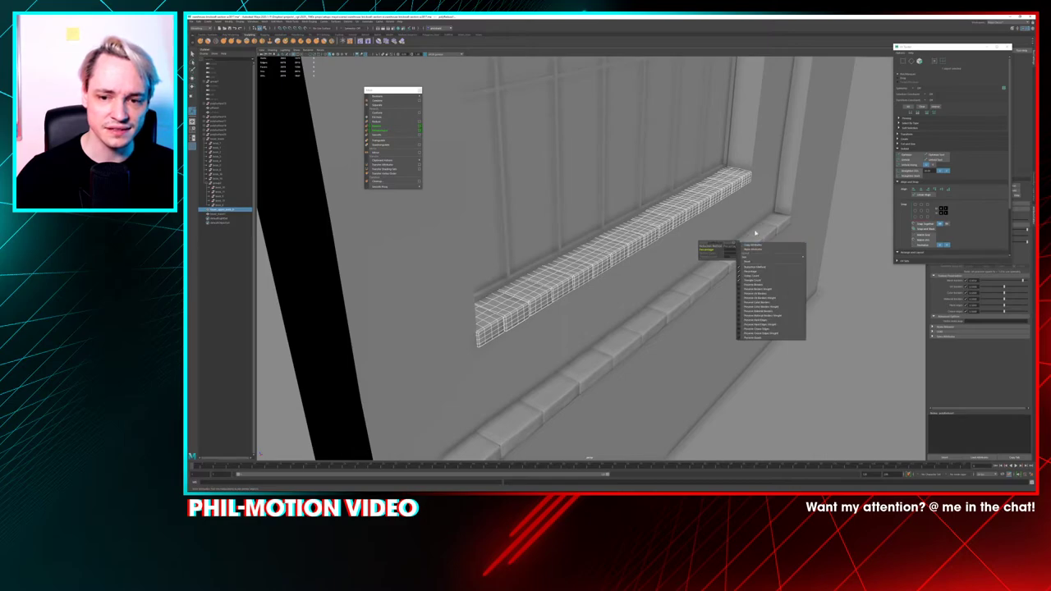
click(713, 245)
click(588, 267)
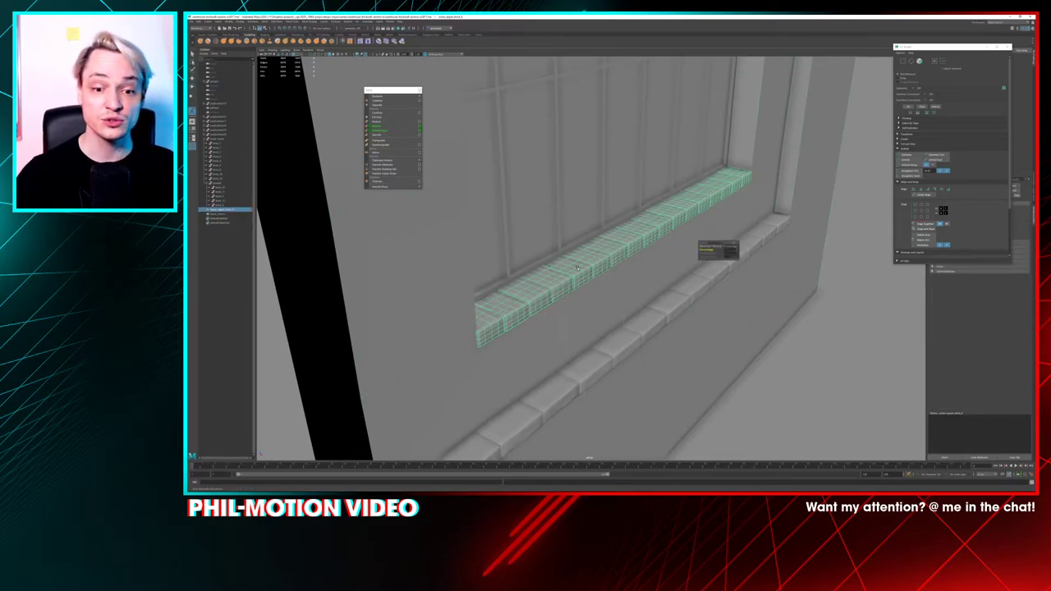
alt+right_drag(549, 269, 603, 267)
alt+drag(603, 267, 648, 264)
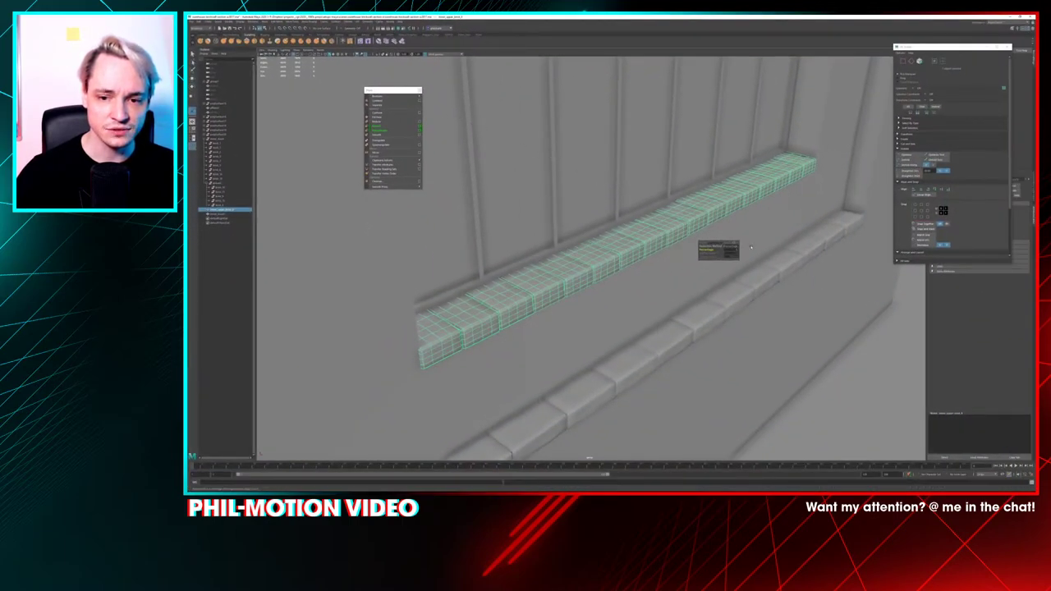
Try the Remesh command on the upper sill, undo the remeshing and close its options
mouse_move(738, 245)
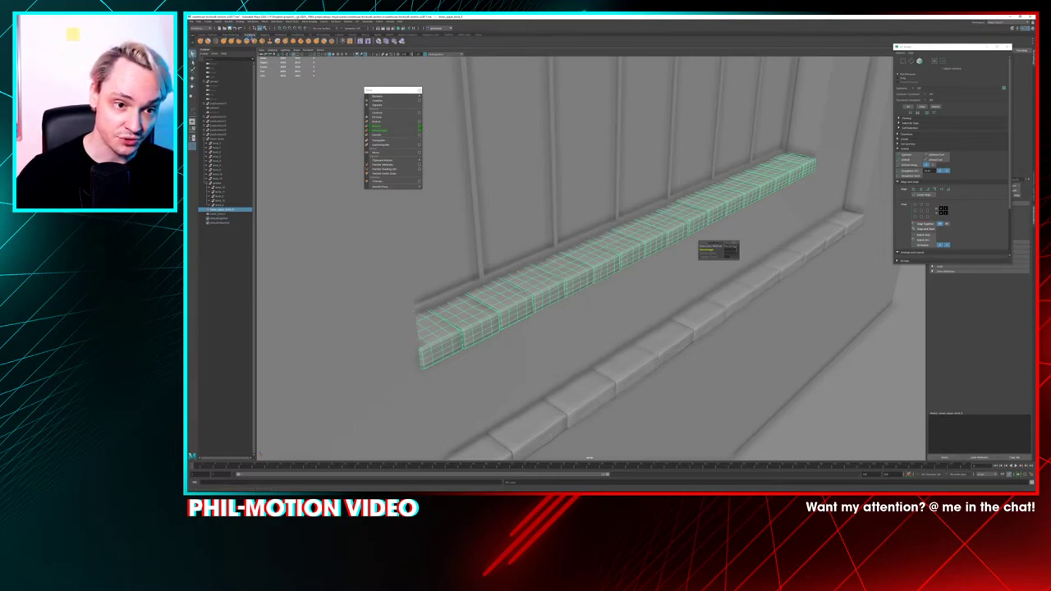
click(420, 127)
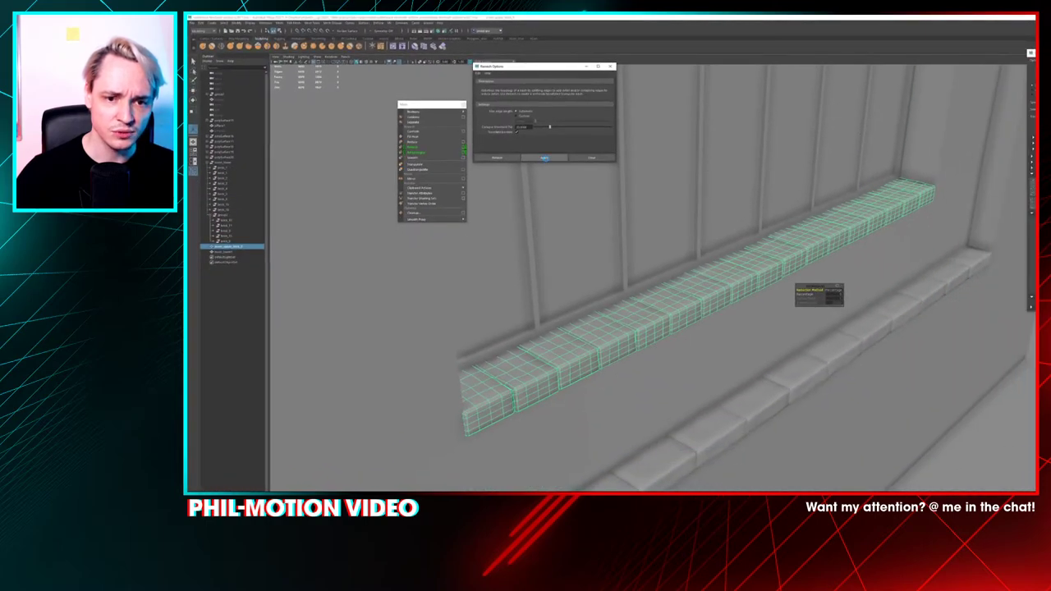
click(544, 158)
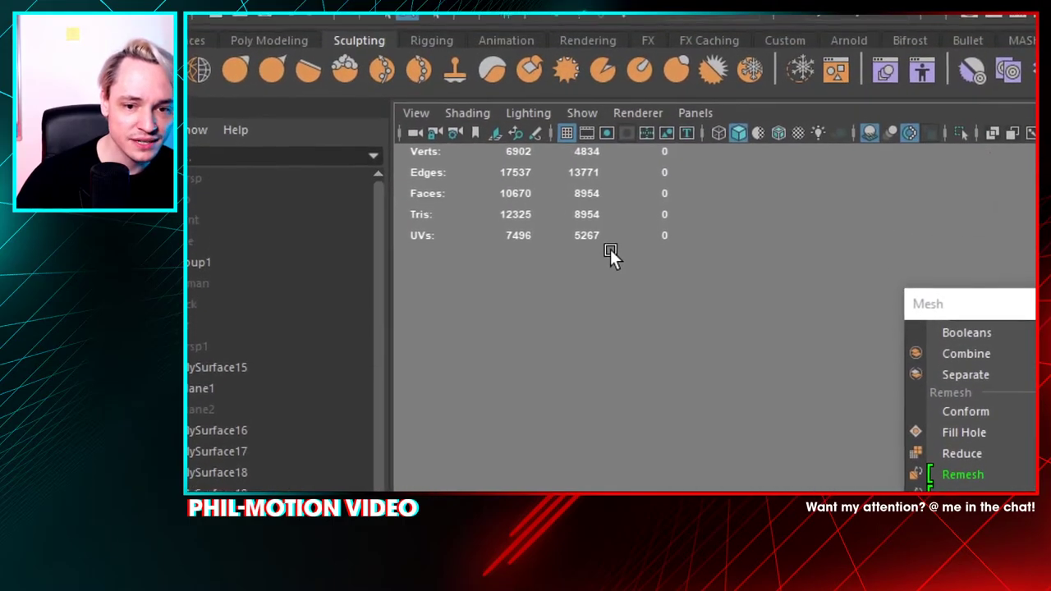
key(ctrl+z)
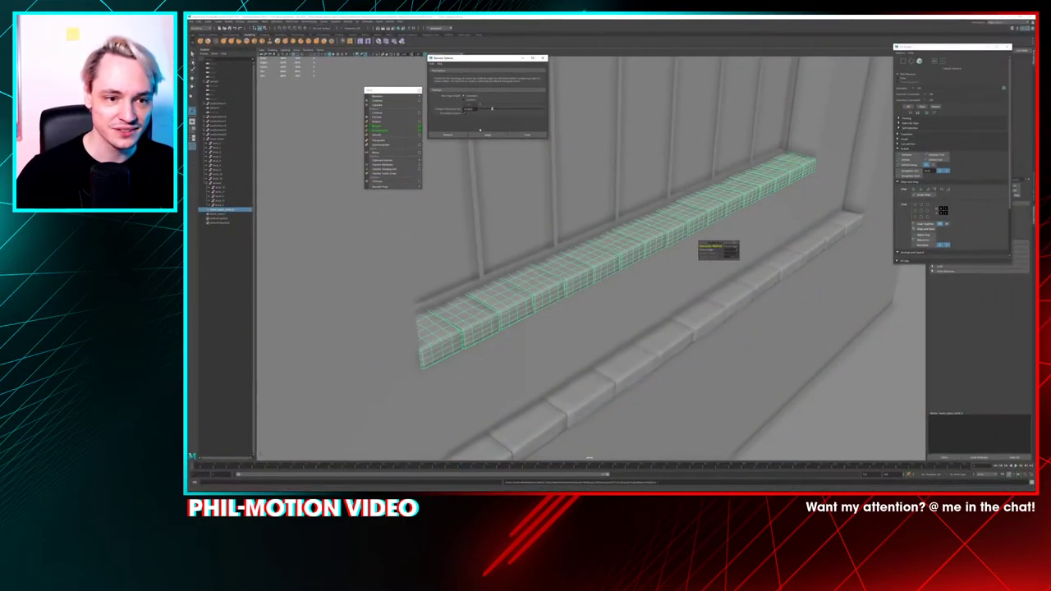
click(575, 63)
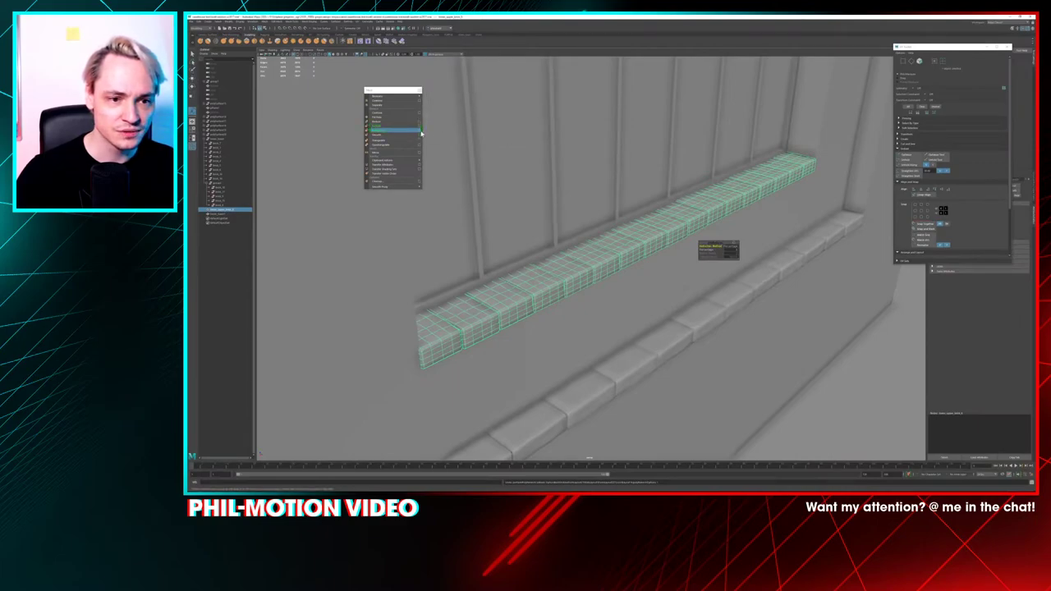
Try the Retopologize command on the upper sill with a target face count of 1700 and close its options
click(420, 132)
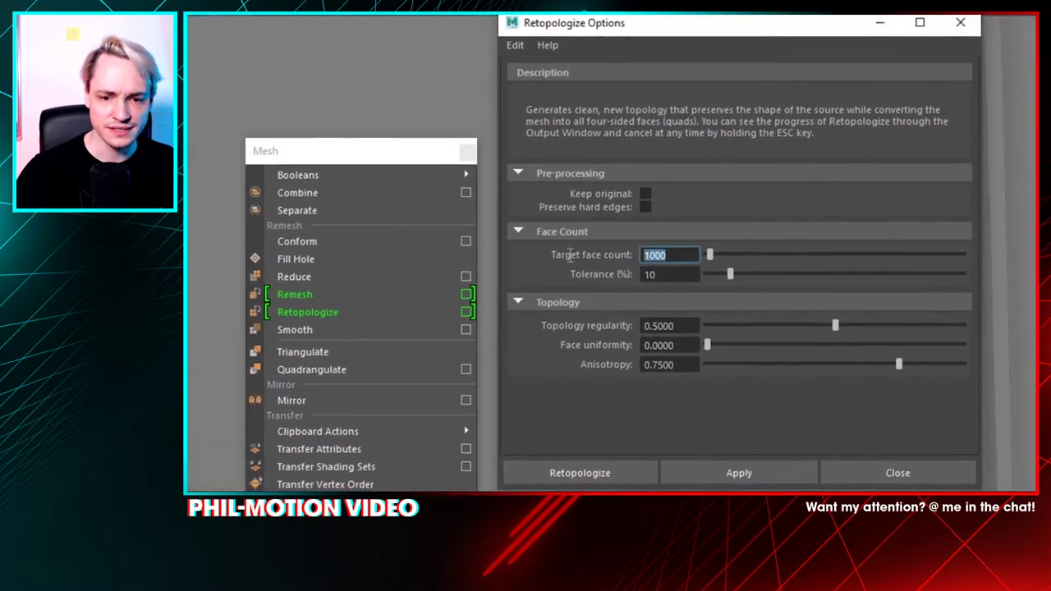
text(1700)
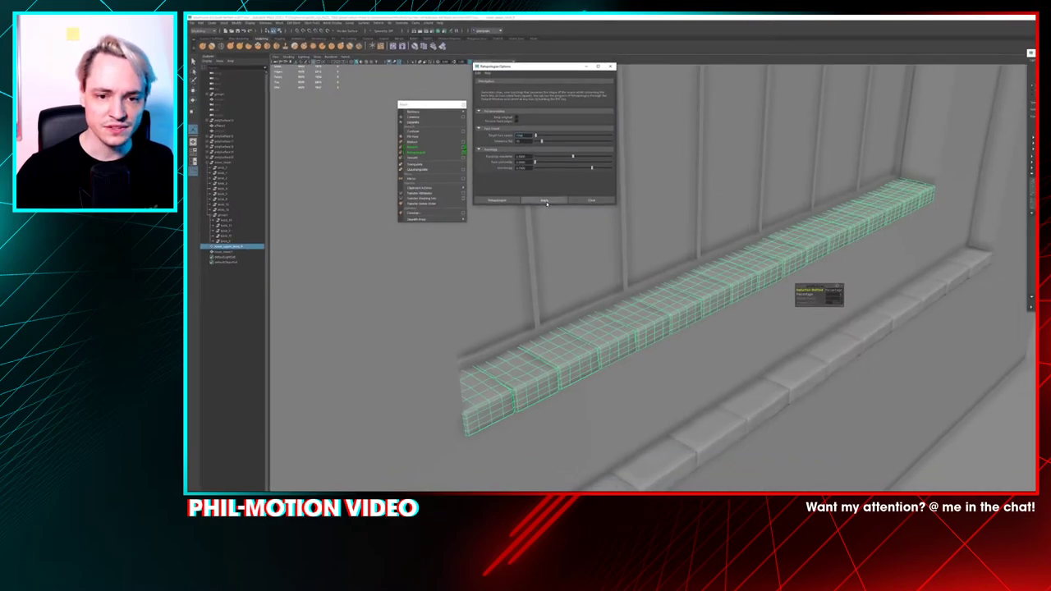
click(543, 201)
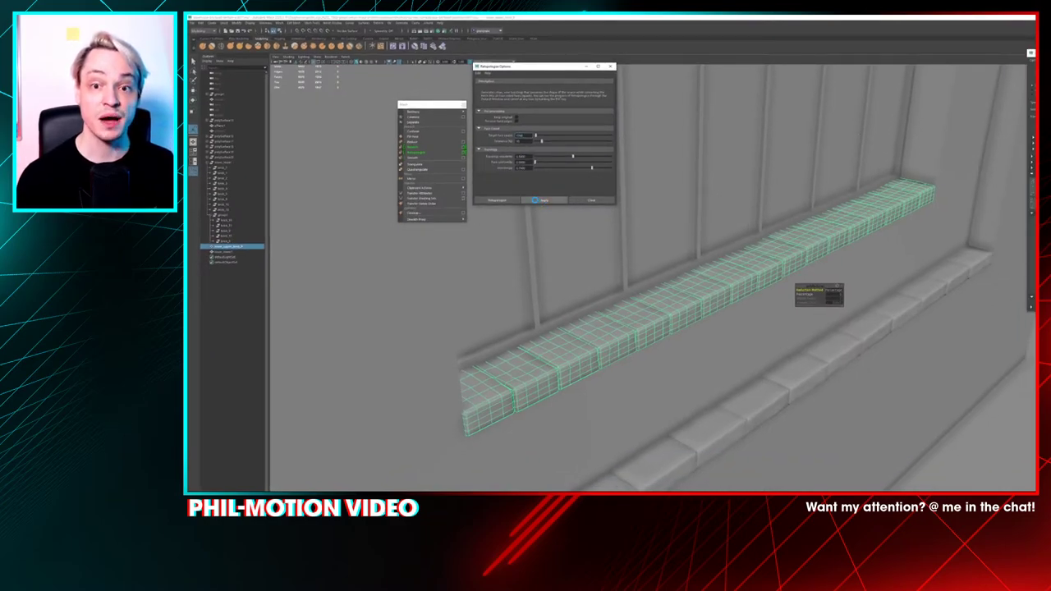
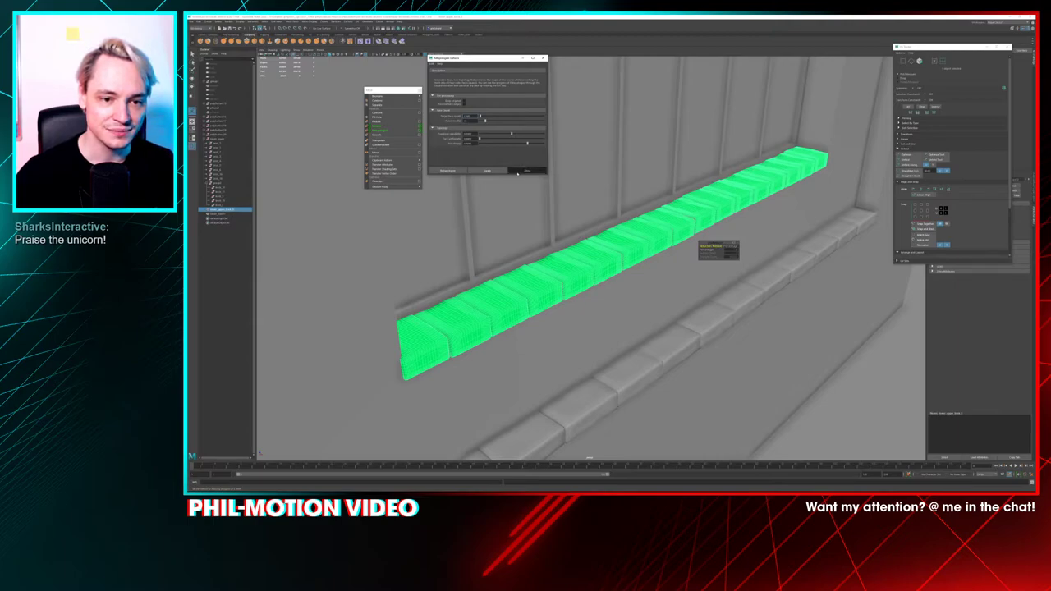
click(517, 173)
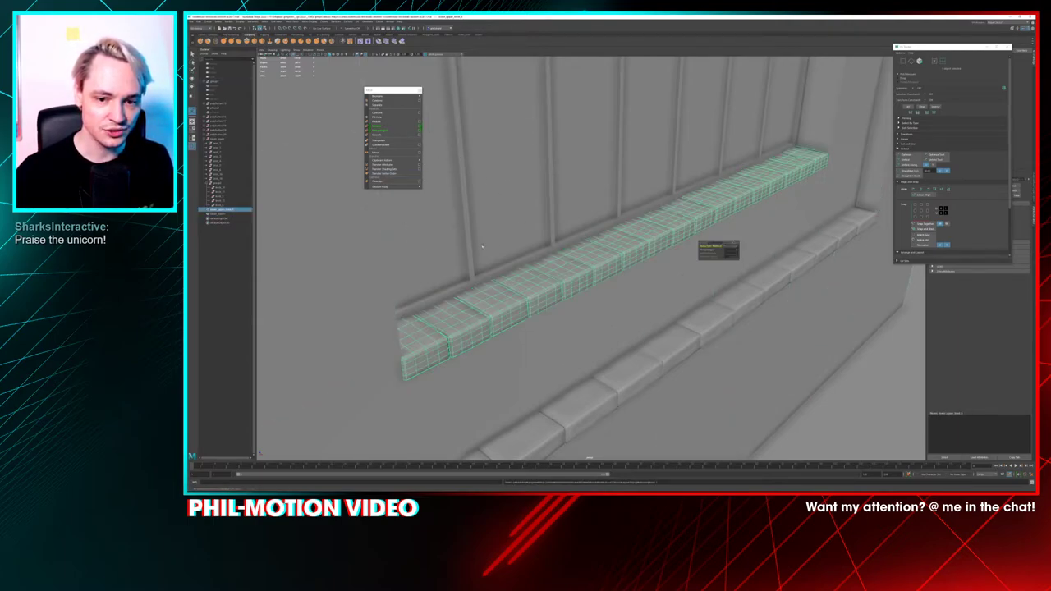
Inspect the upper sill's mesh topology along its front brick faces
alt+drag(482, 246, 570, 259)
alt+right_drag(525, 311, 556, 340)
alt+drag(556, 340, 552, 265)
click(553, 265)
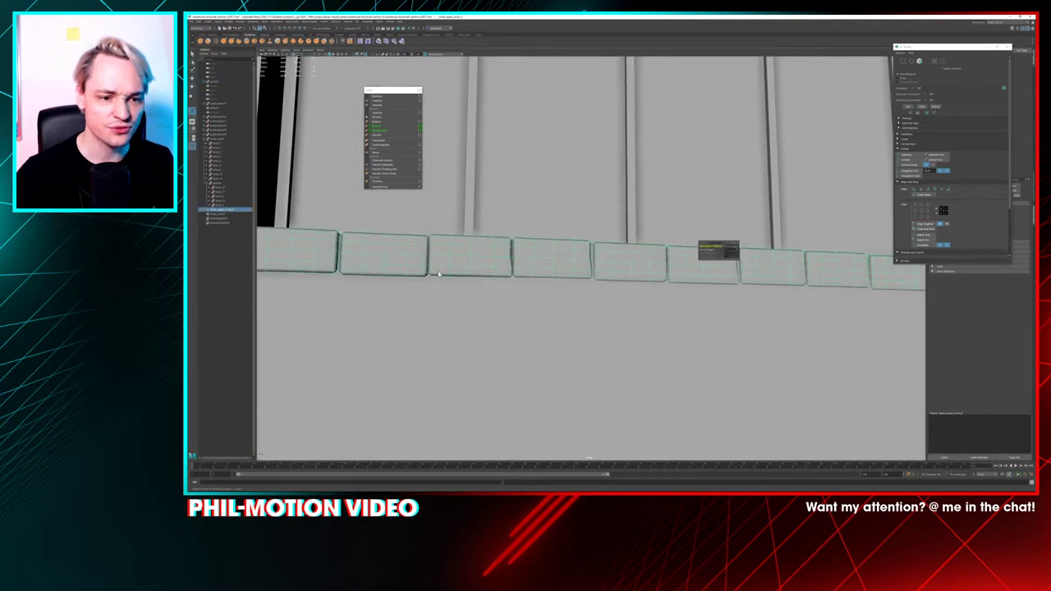
right_drag(439, 275, 452, 282)
alt+right_drag(596, 296, 304, 298)
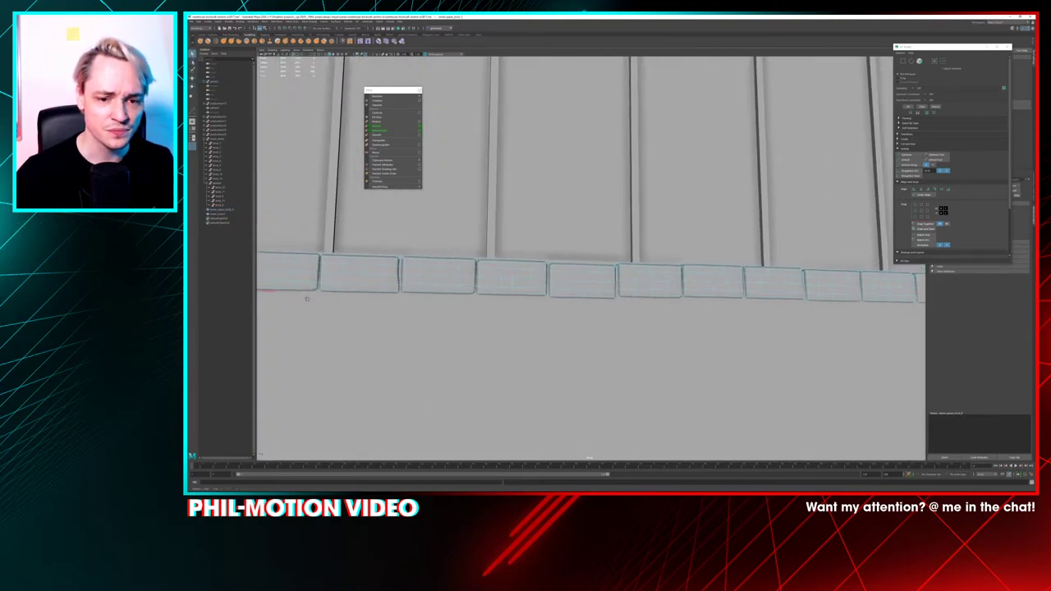
mouse_move(575, 300)
alt+middle_down()
mouse_move(322, 300)
mouse_move(538, 300)
alt+middle_up()
alt+drag(539, 301, 516, 294)
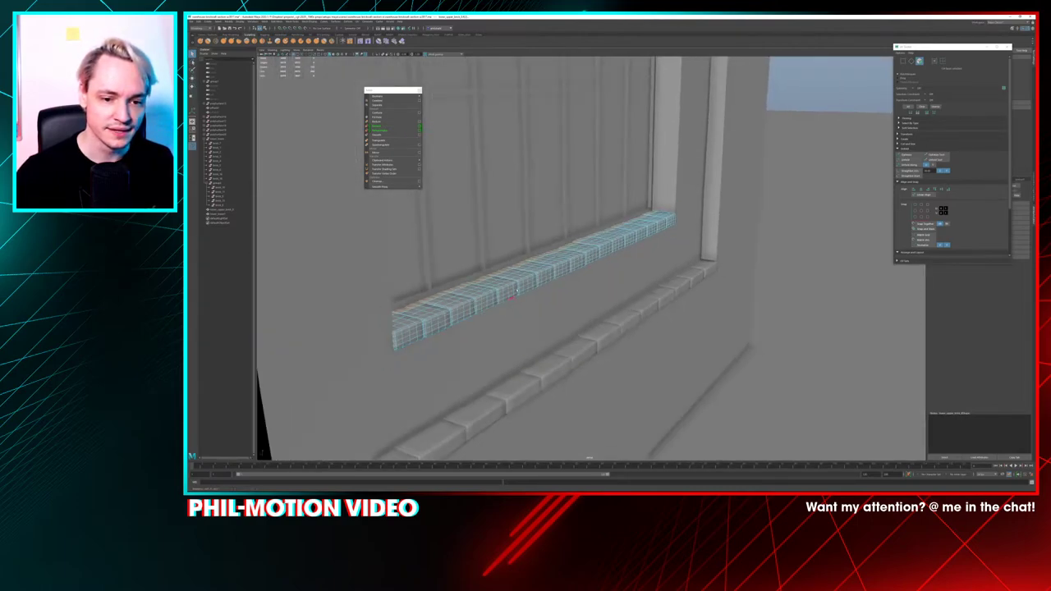
Return to object selection, select the upper sill mesh and isolate it in the viewport
right_drag(521, 289, 545, 279)
click(546, 271)
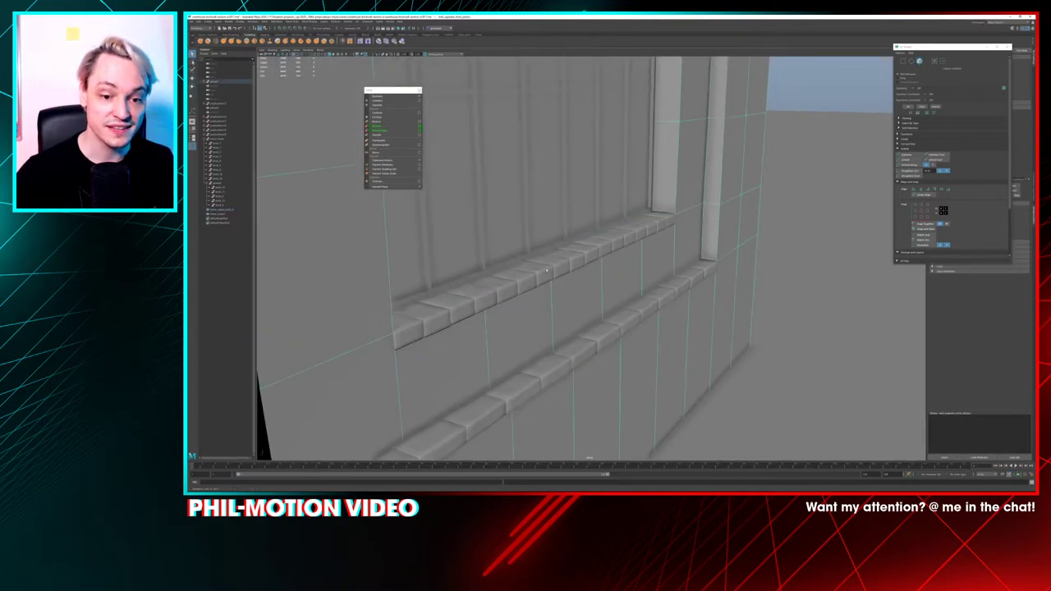
click(545, 270)
key(ctrl+1)
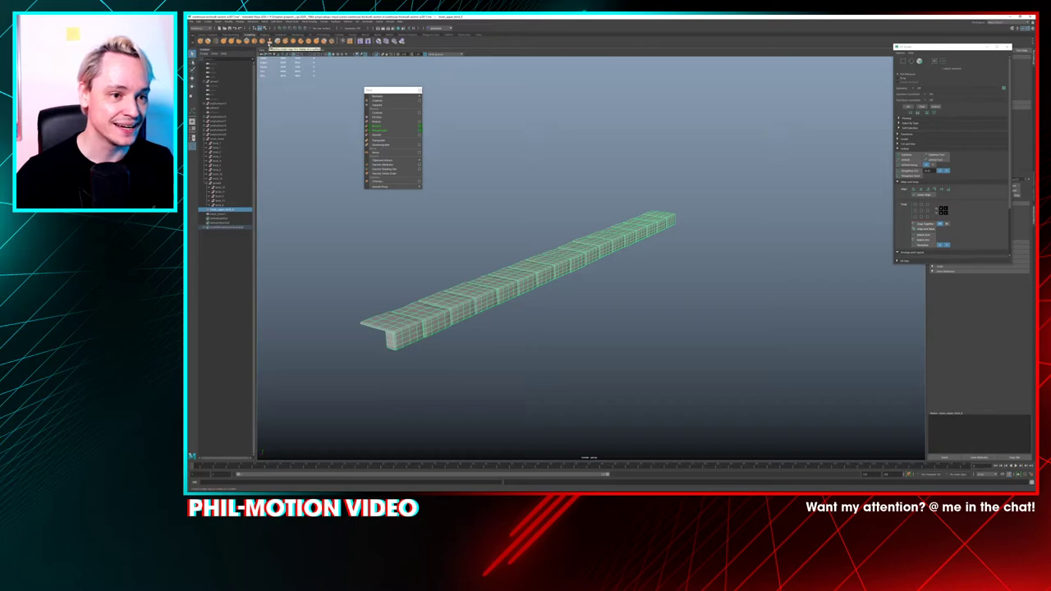
Try the Imprint sculpting tool on the isolated sill's bricks and inspect the brick surfaces and gaps up close
click(269, 43)
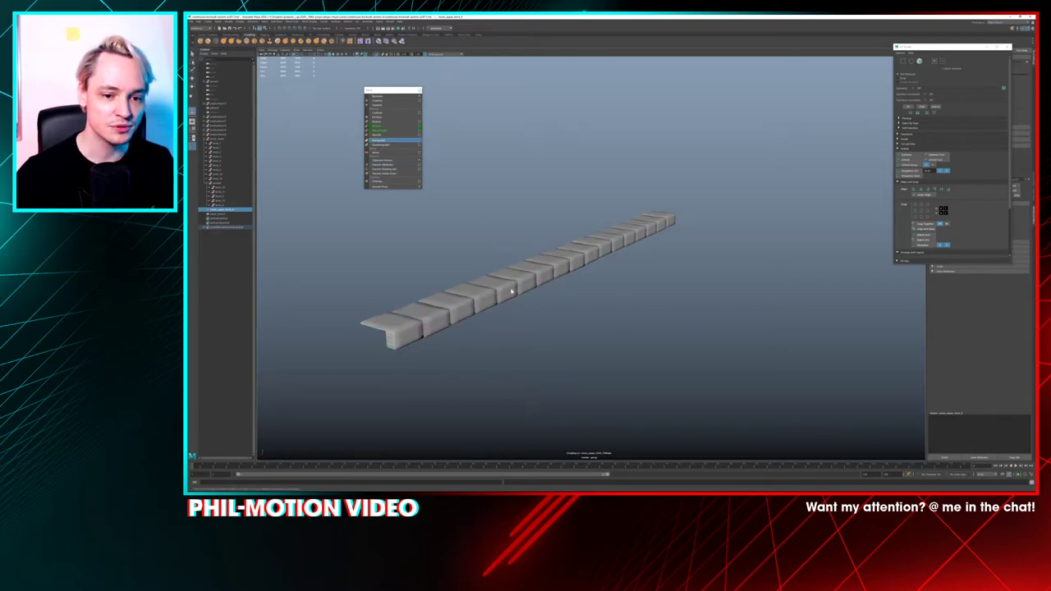
scroll(506, 297, up, 5)
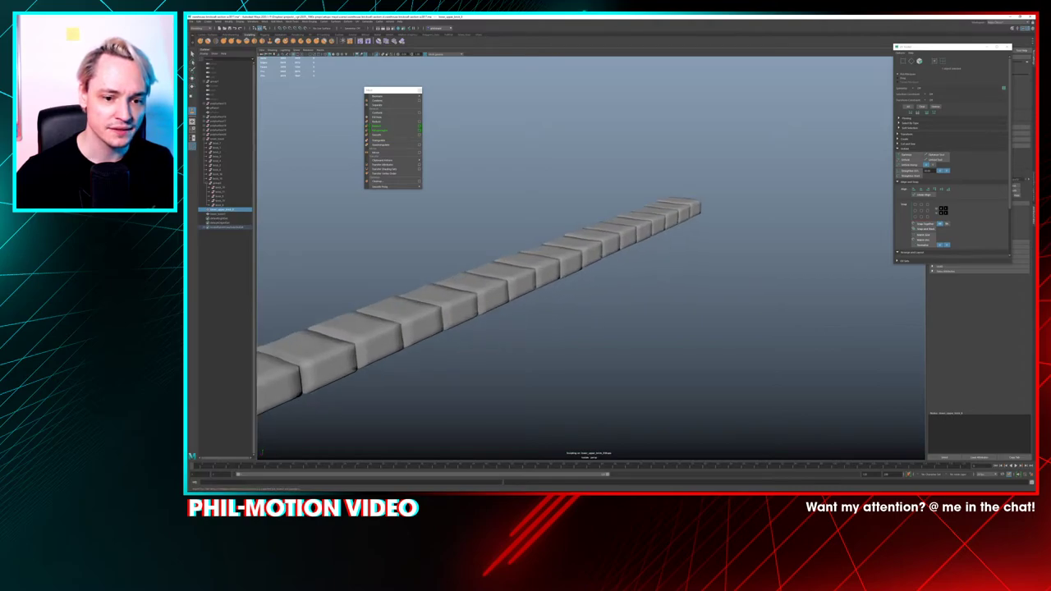
drag(483, 300, 521, 300)
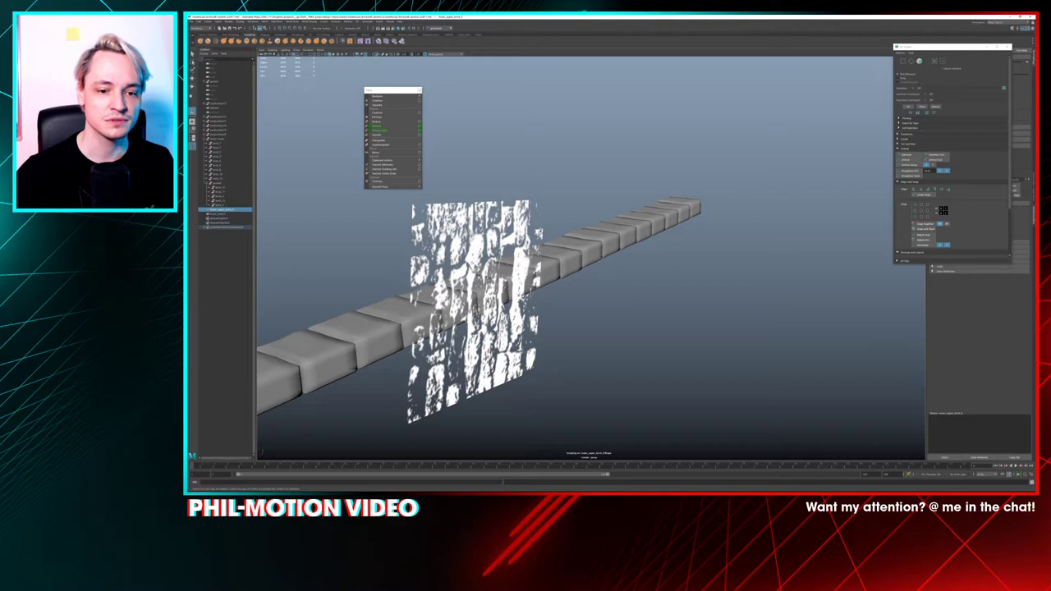
drag(521, 300, 531, 300)
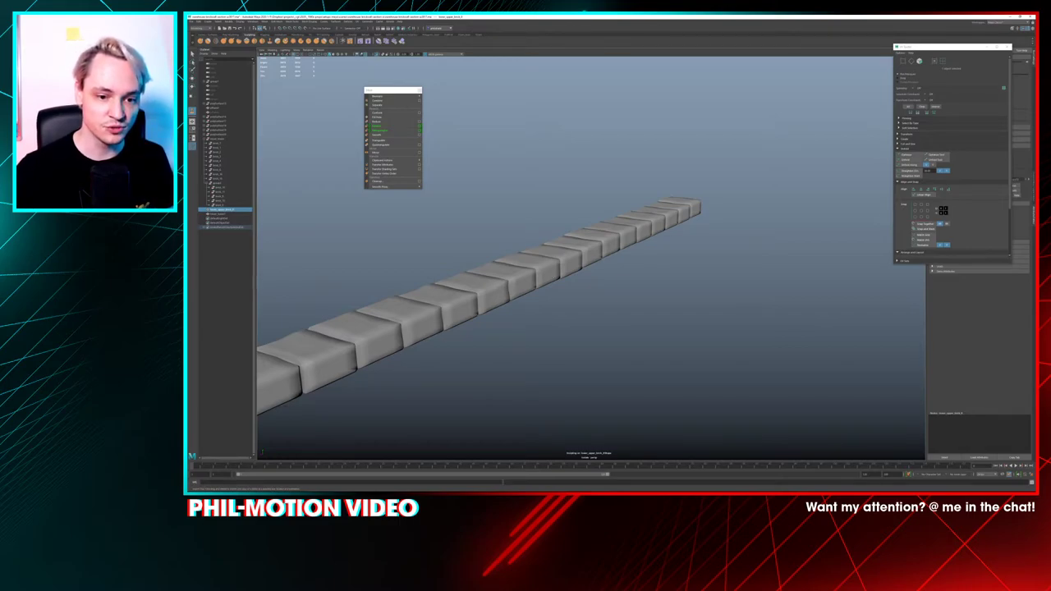
alt+drag(355, 285, 492, 260)
alt+right_drag(492, 260, 596, 321)
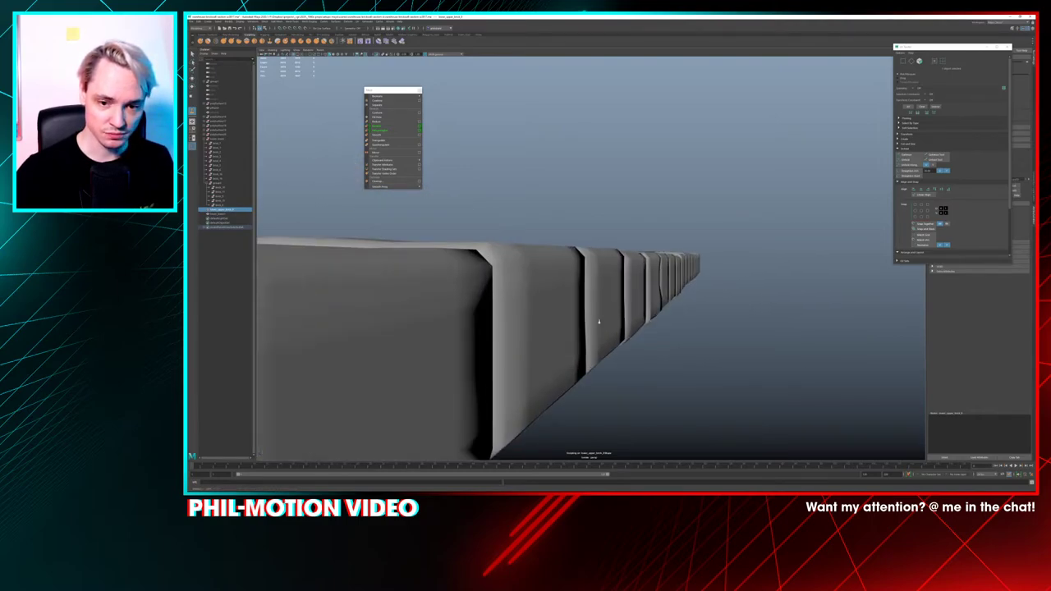
alt+drag(596, 321, 520, 277)
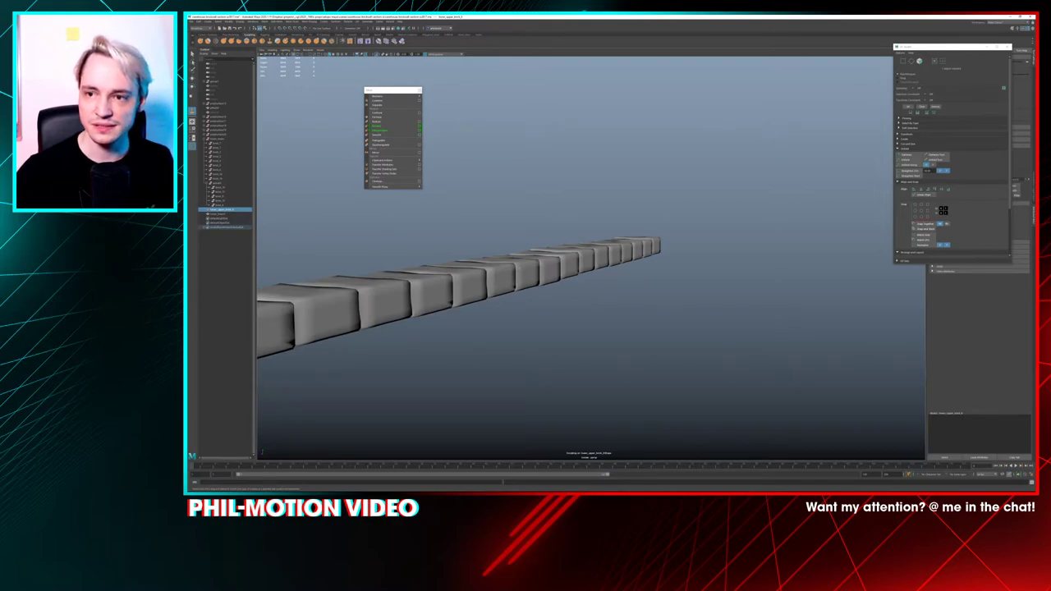
Try the Foamy sculpting tool on several front bricks of the sill and undo the strokes
drag(972, 47, 865, 59)
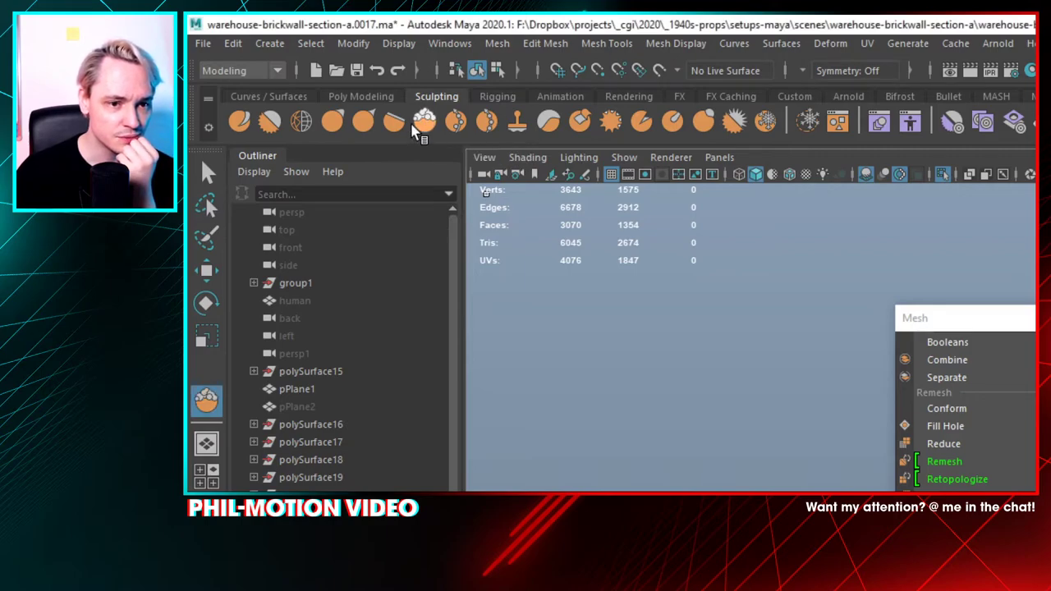
click(424, 121)
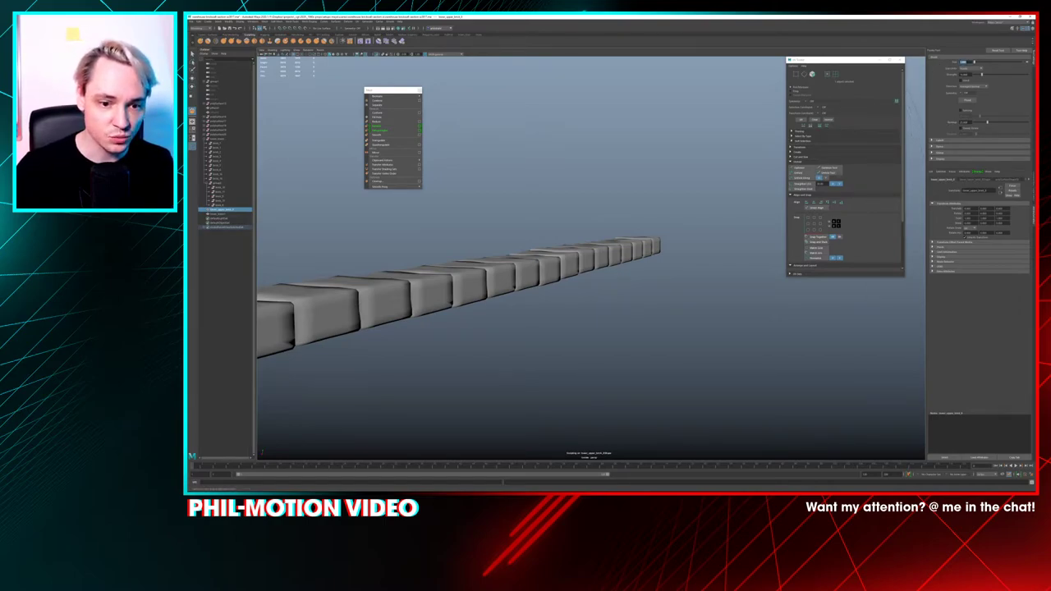
drag(469, 285, 512, 272)
drag(385, 298, 401, 289)
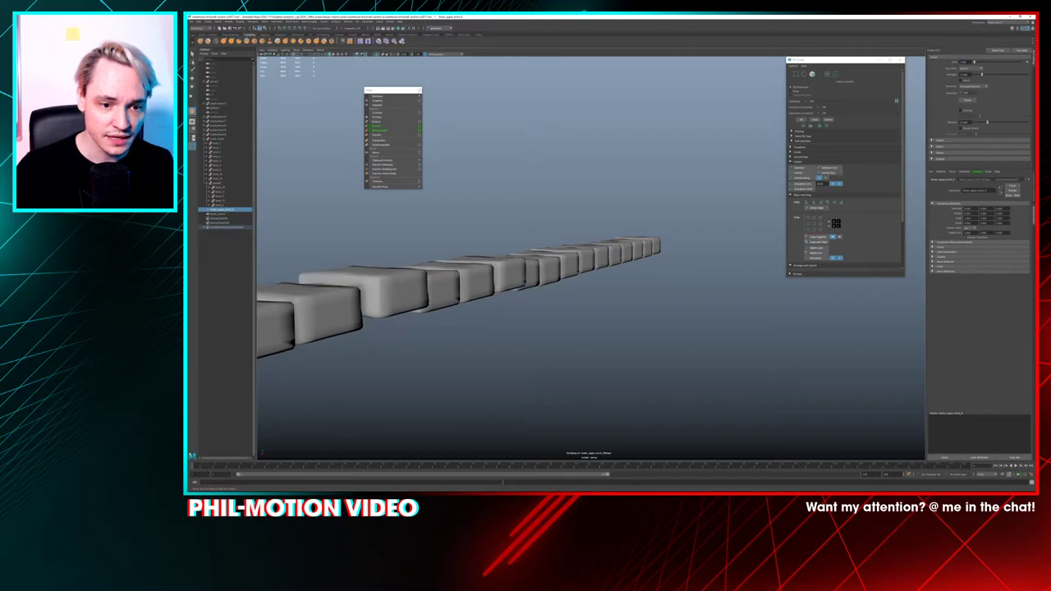
drag(326, 316, 337, 308)
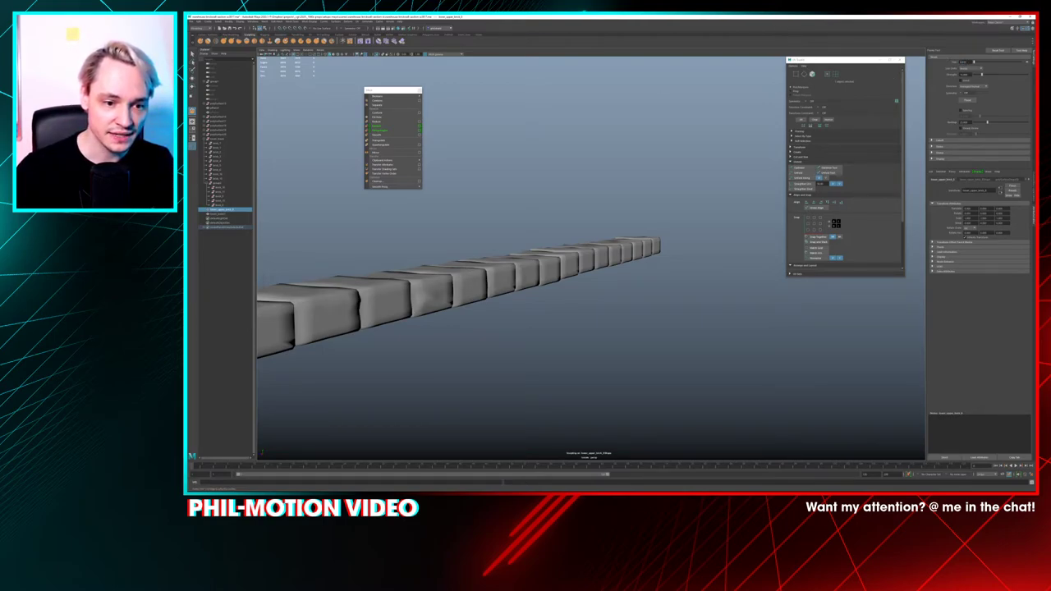
key(ctrl+z)
key(ctrl+z)
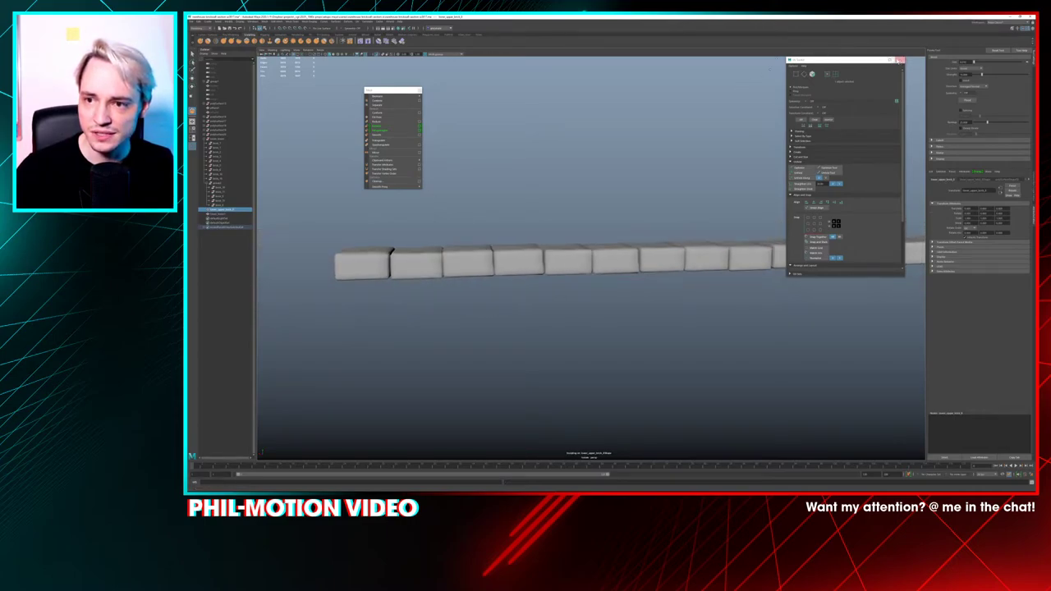
Close the UV Toolkit window and undo the last sculpting strokes along the sill's front
click(900, 60)
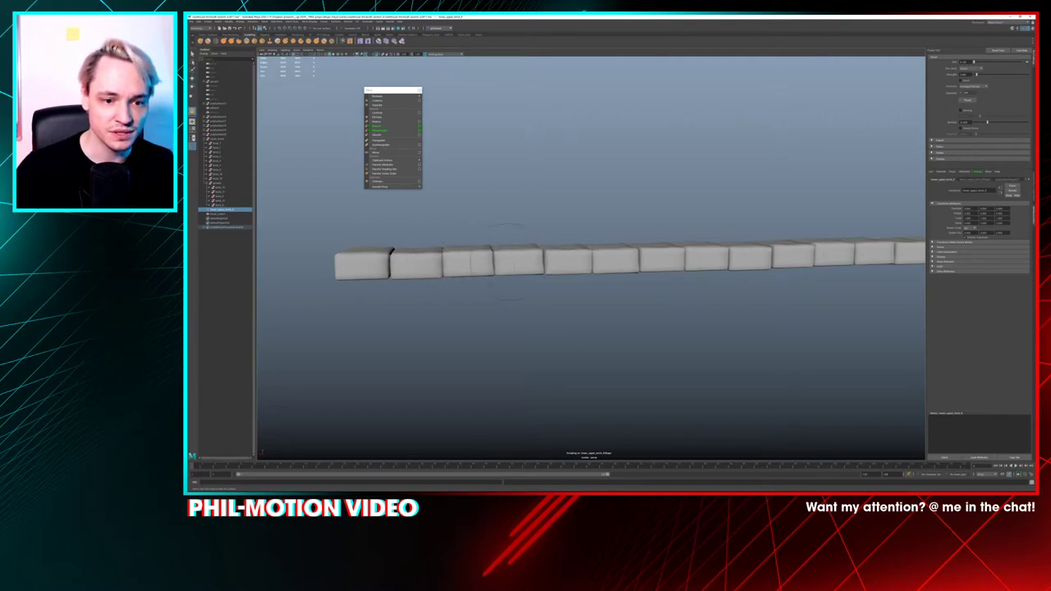
alt+middle_drag(647, 254, 512, 262)
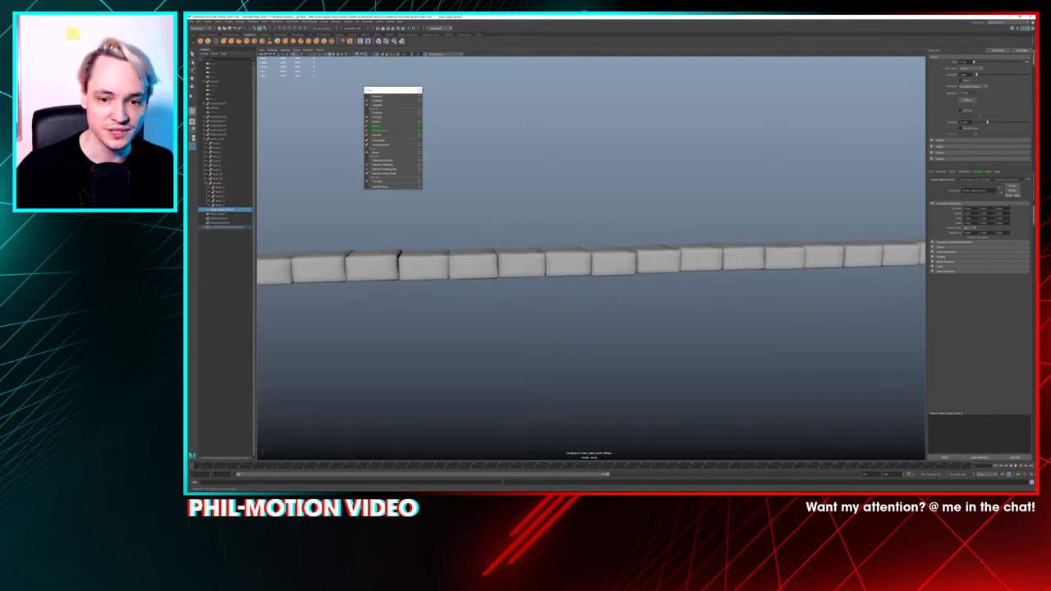
mouse_move(739, 267)
alt+middle_down()
mouse_move(646, 266)
mouse_move(551, 244)
alt+middle_up()
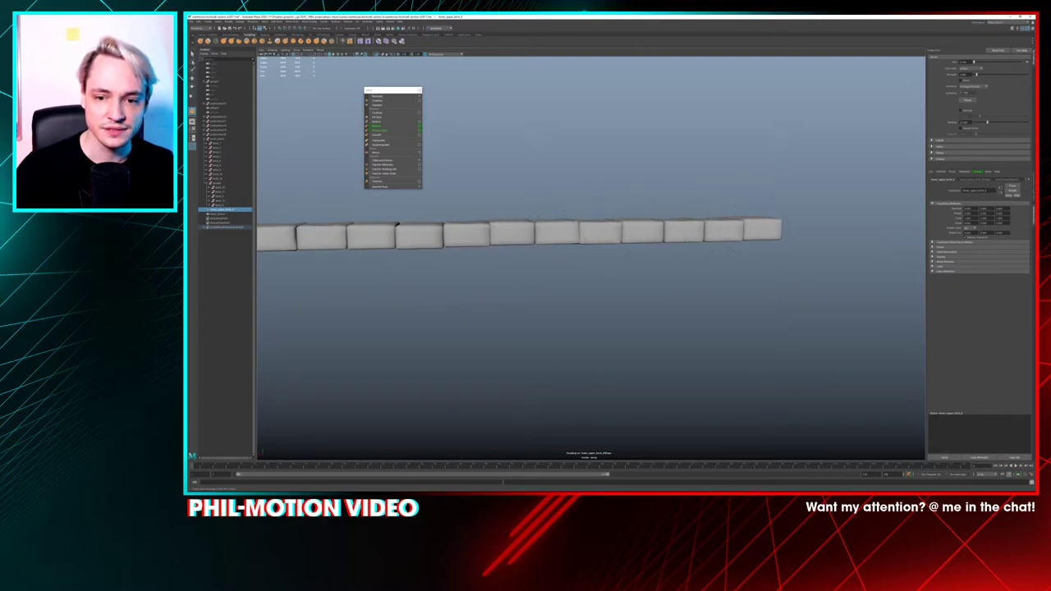
alt+drag(603, 238, 687, 238)
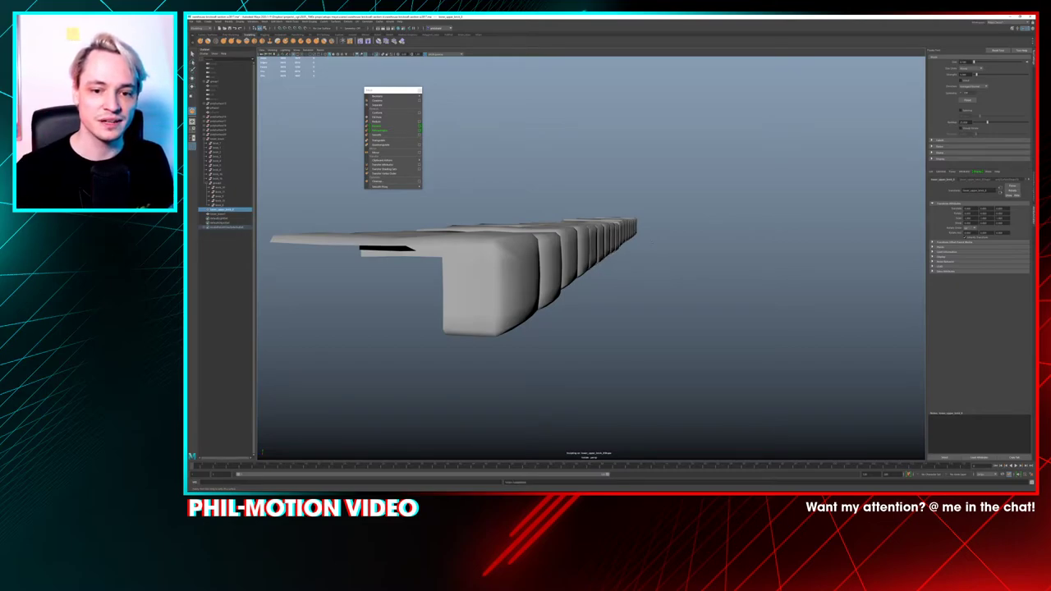
key(ctrl+z)
key(ctrl+z)
key(ctrl+z)
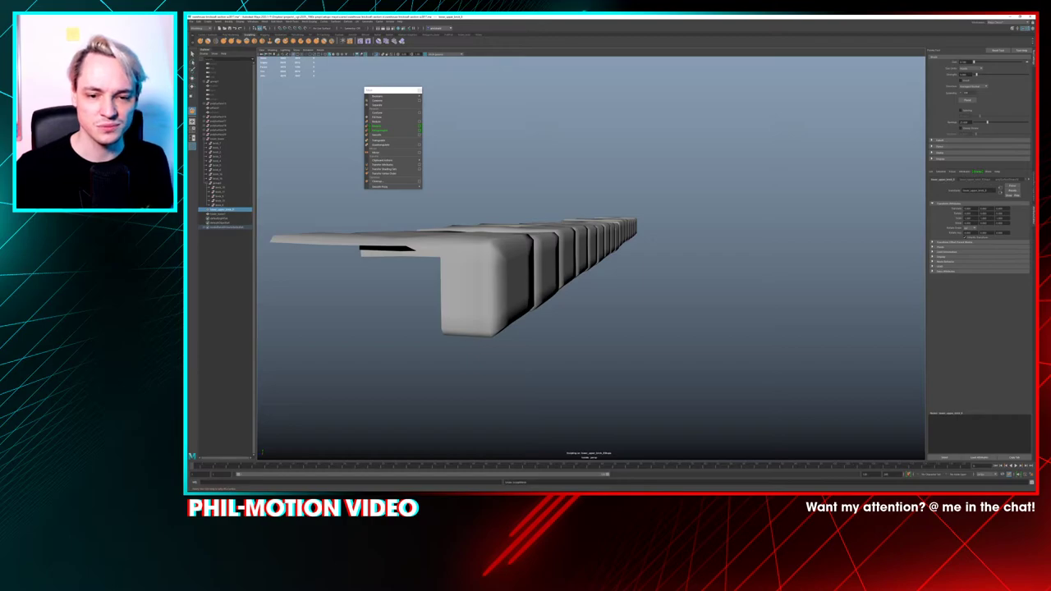
alt+drag(689, 230, 558, 234)
alt+middle_drag(558, 234, 566, 249)
alt+right_drag(566, 249, 600, 249)
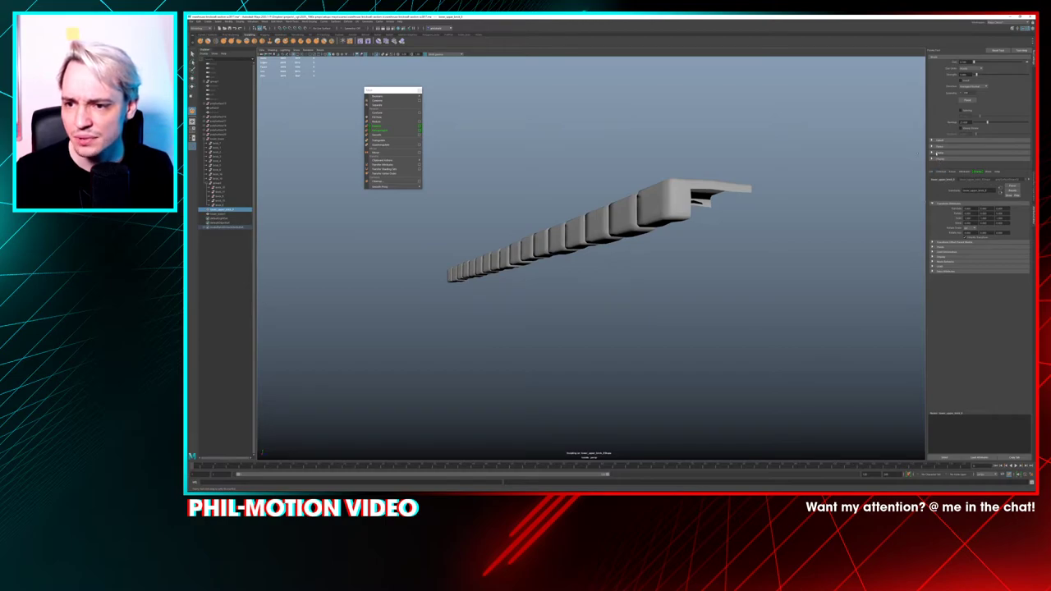
Load bw_stoneBlocks.tif from the Sculpting Stamps examples as the brush's stamp image and close the Content Browser
click(948, 147)
click(946, 147)
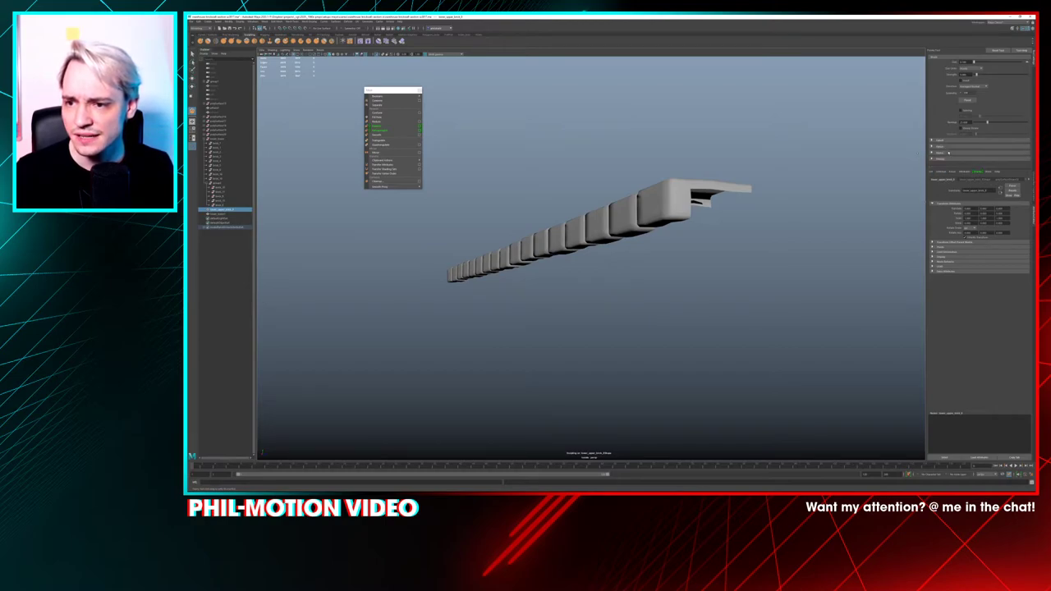
click(948, 153)
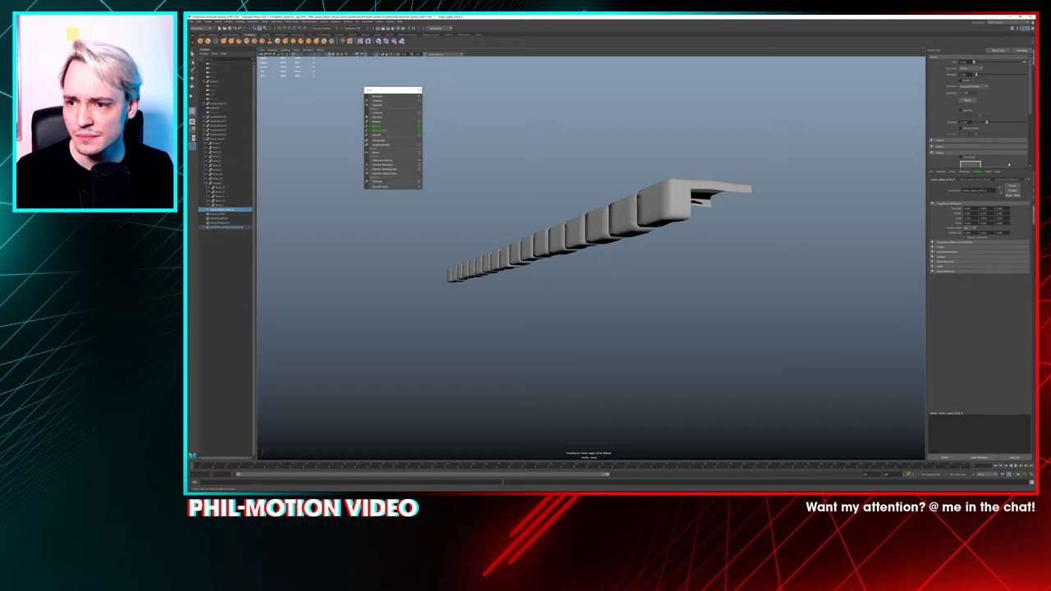
drag(1003, 169, 1009, 223)
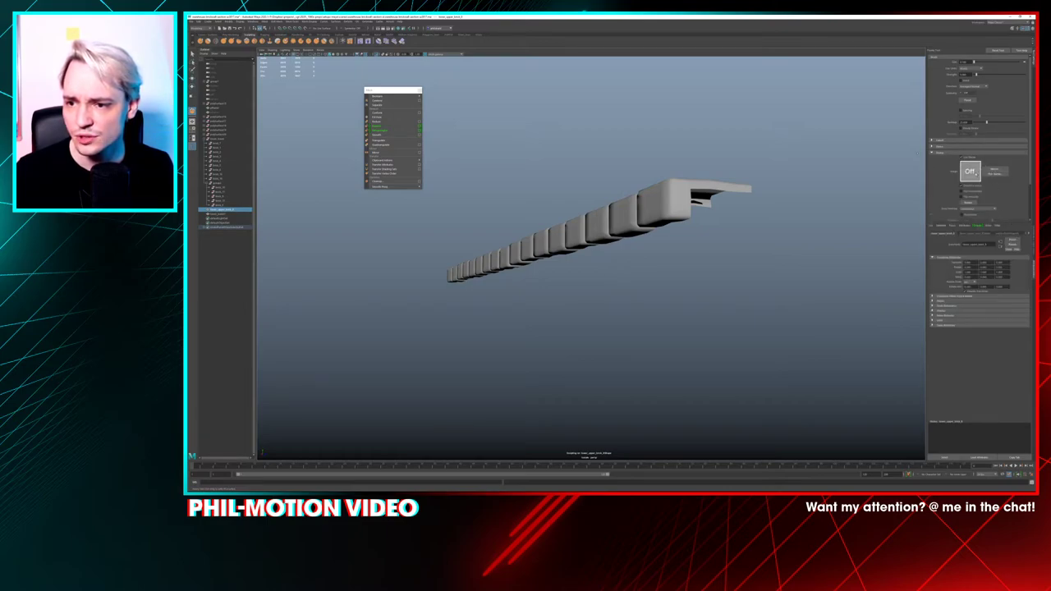
click(969, 172)
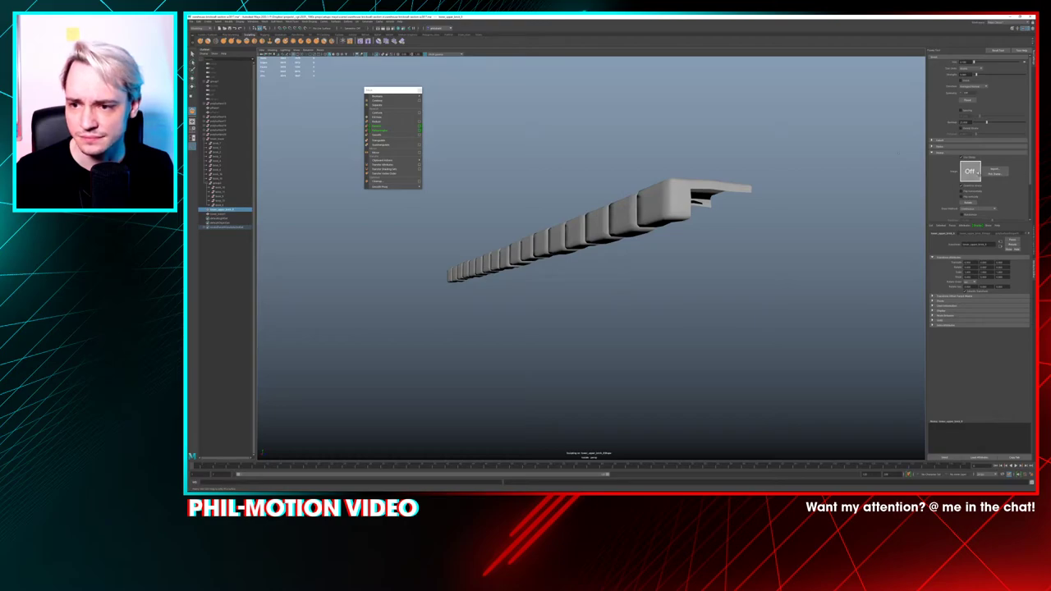
click(973, 171)
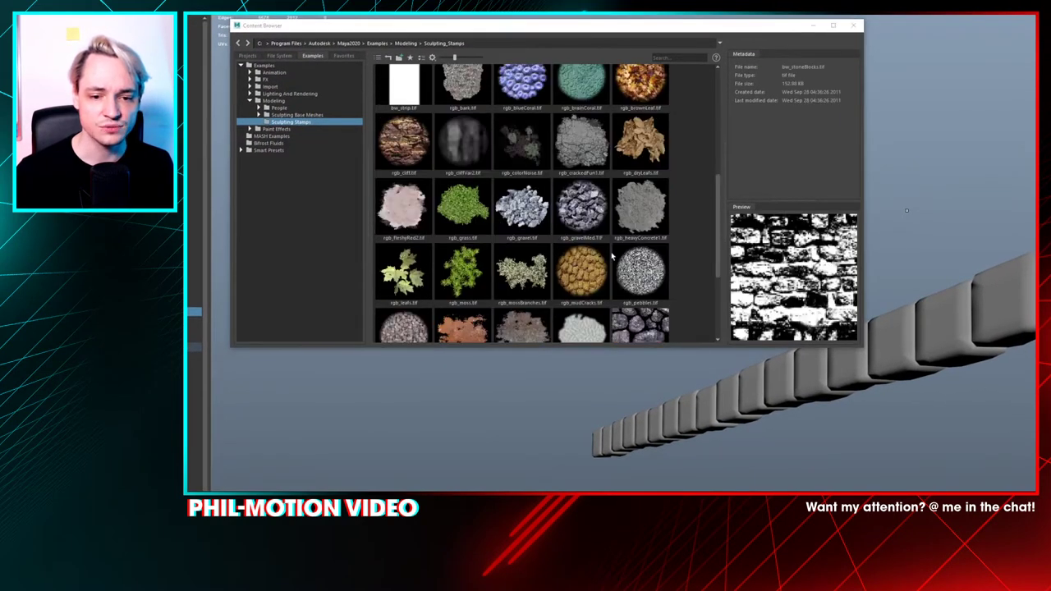
scroll(612, 257, up, 4)
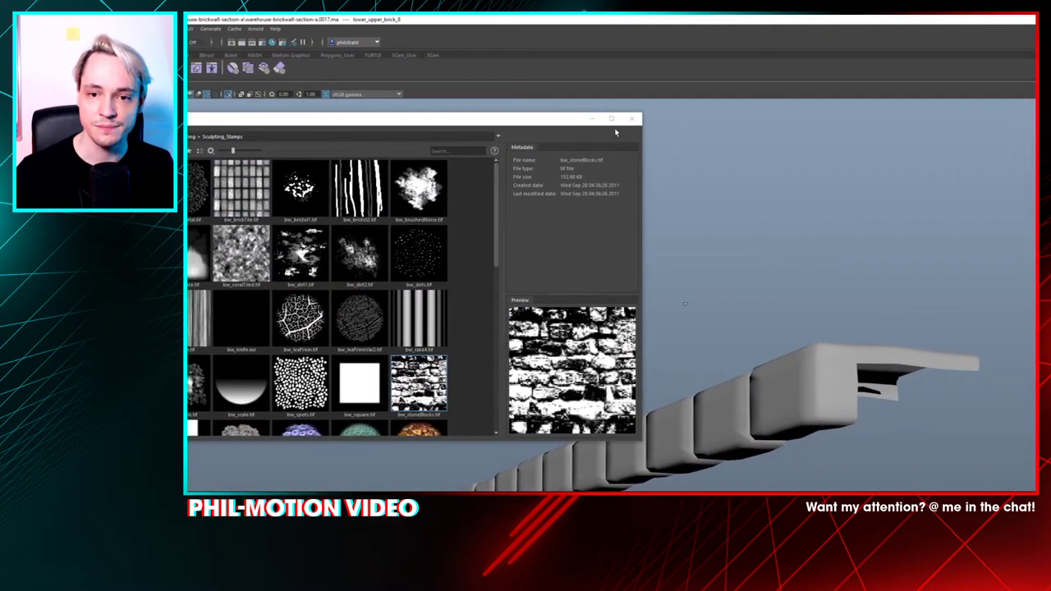
click(631, 119)
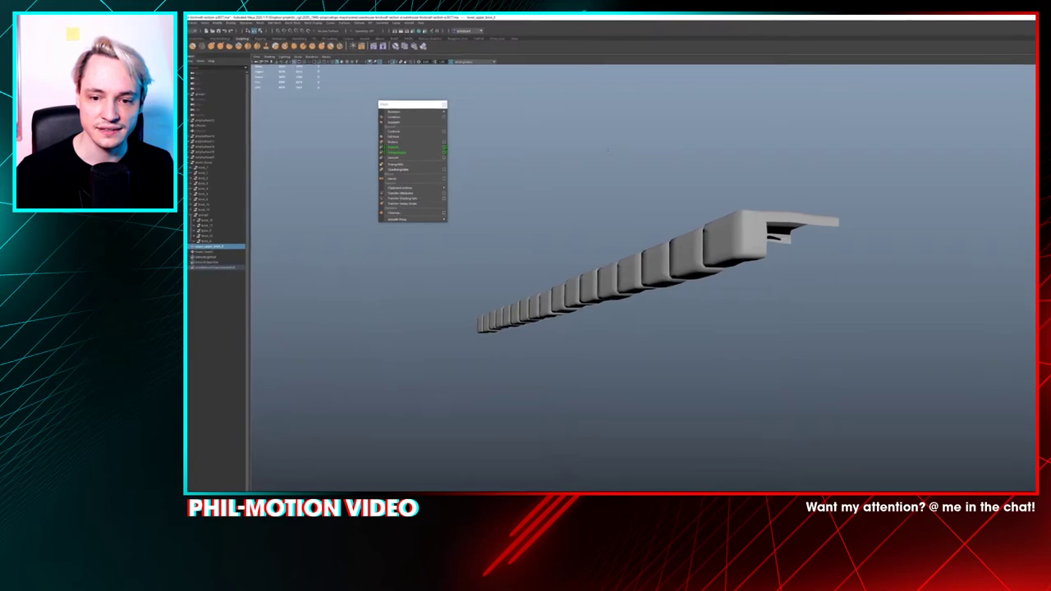
Sculpt slight stone-like unevenness into the sill's bricks with the bw_stoneBlocks stamp
alt+drag(607, 150, 632, 222)
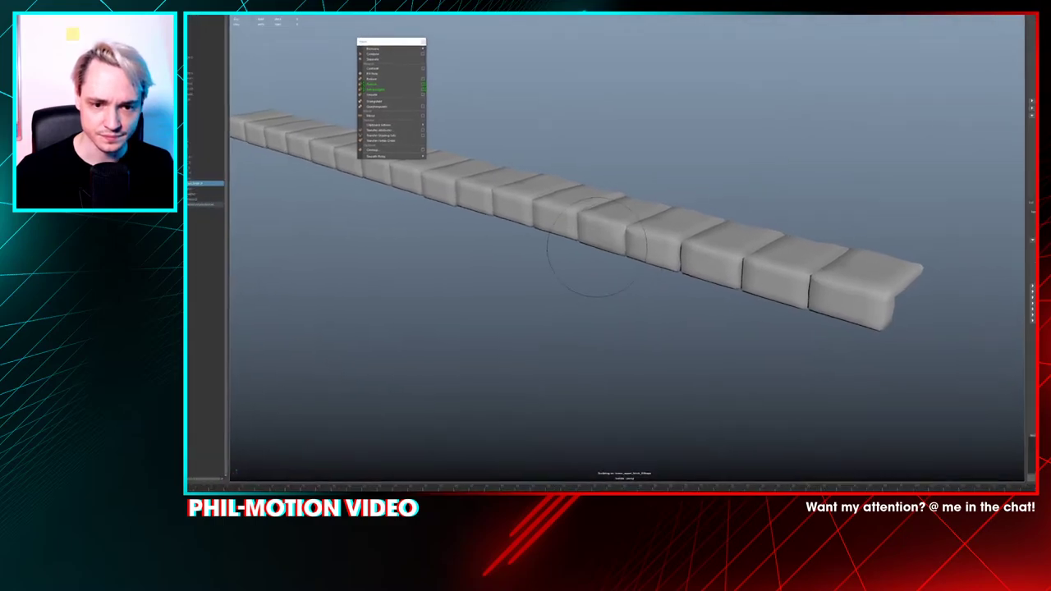
alt+drag(591, 252, 599, 259)
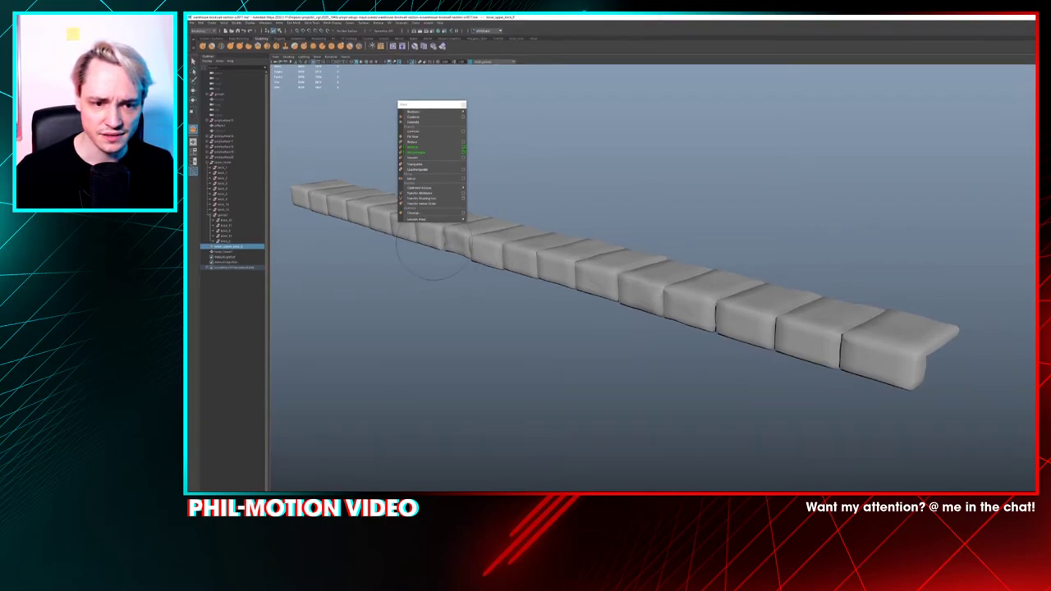
alt+drag(444, 231, 529, 261)
alt+middle_drag(460, 260, 648, 192)
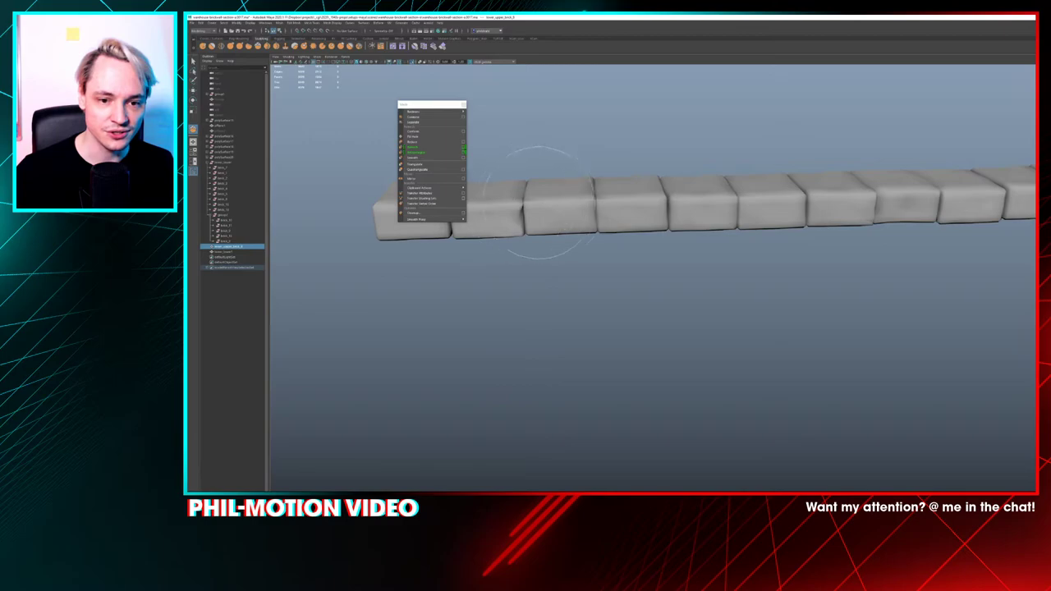
alt+drag(578, 201, 669, 187)
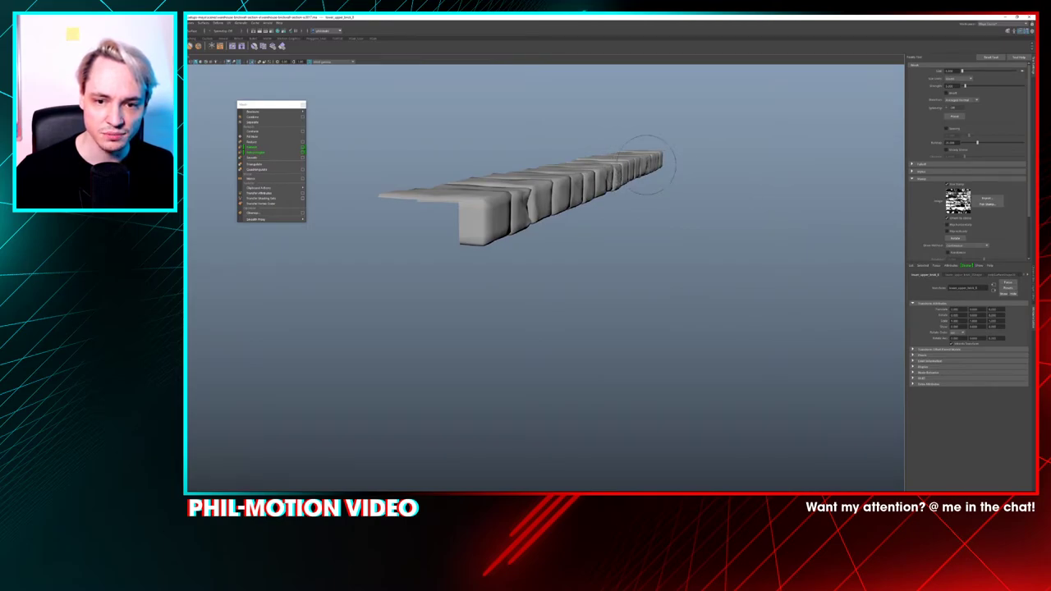
Sculpt more stone-like unevenness along the sill's remaining front faces with the bw_stoneBlocks stamp and smooth the harsh dents
alt+drag(646, 165, 576, 193)
alt+middle_drag(576, 197, 438, 211)
alt+middle_drag(641, 200, 608, 203)
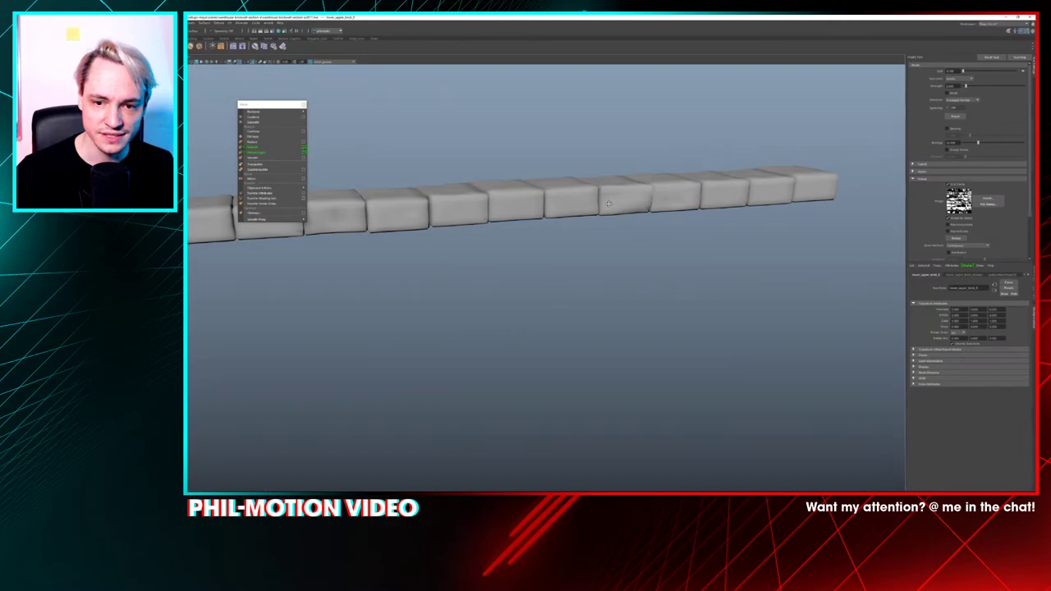
alt+drag(645, 198, 579, 207)
alt+right_drag(617, 240, 717, 281)
alt+middle_drag(718, 281, 632, 304)
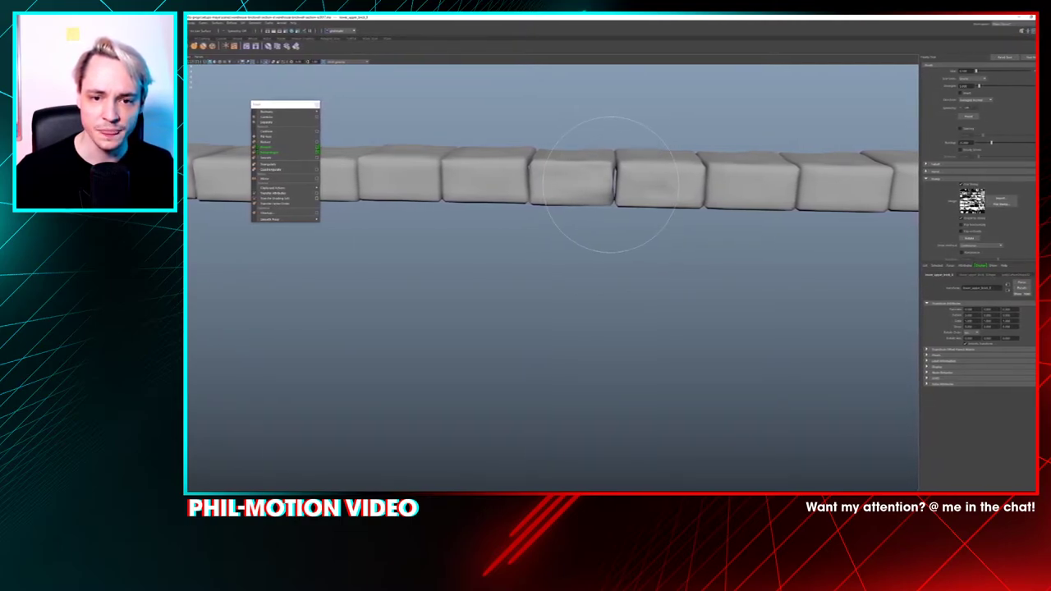
mouse_move(610, 188)
alt+mouse_down()
mouse_move(596, 187)
mouse_move(610, 187)
mouse_move(623, 264)
mouse_move(622, 193)
alt+mouse_up()
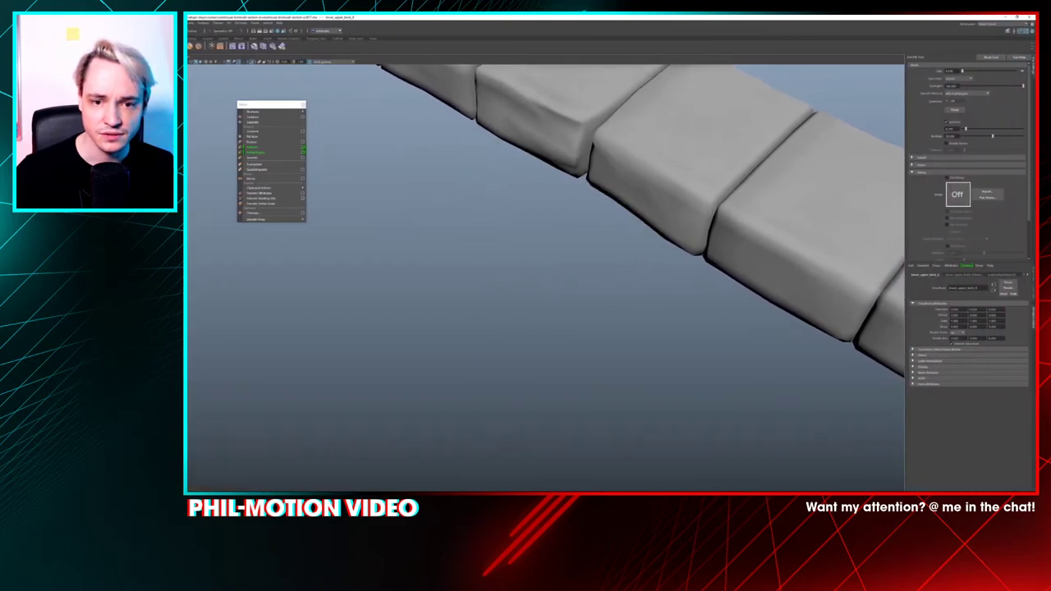
scroll(581, 190, down, 3)
alt+drag(608, 192, 646, 168)
scroll(616, 164, down, 2)
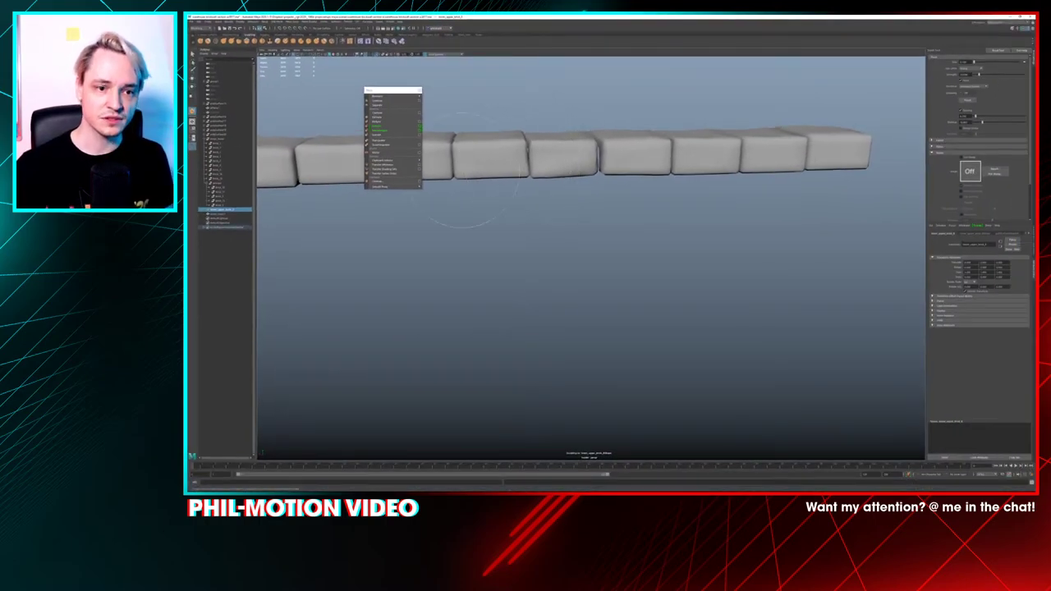
Close the floating Mesh menu and end isolation to show the whole wall section again, with the upper brick sill selected
key(q)
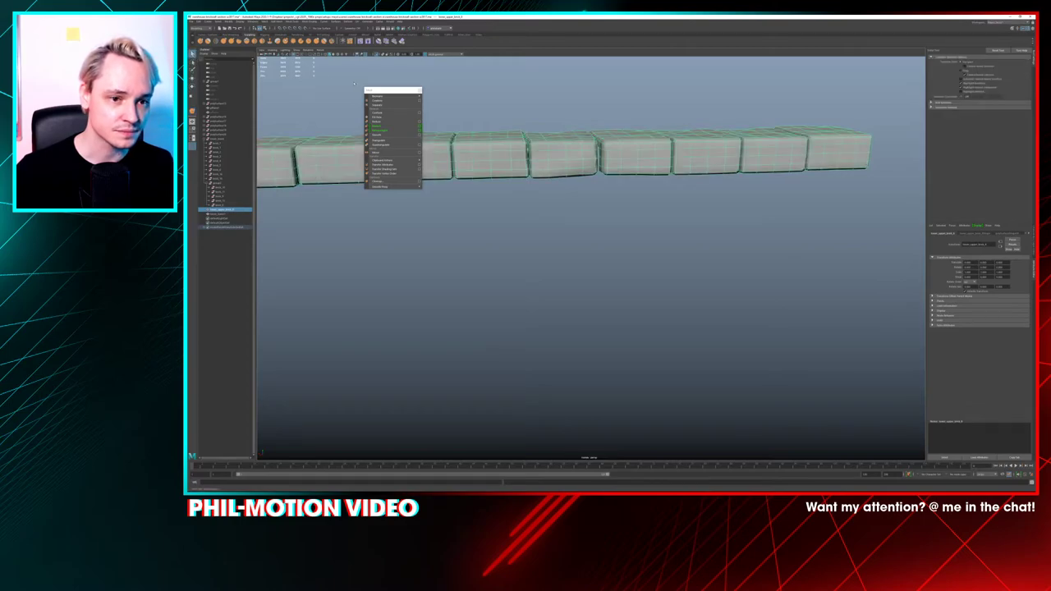
click(419, 90)
click(443, 126)
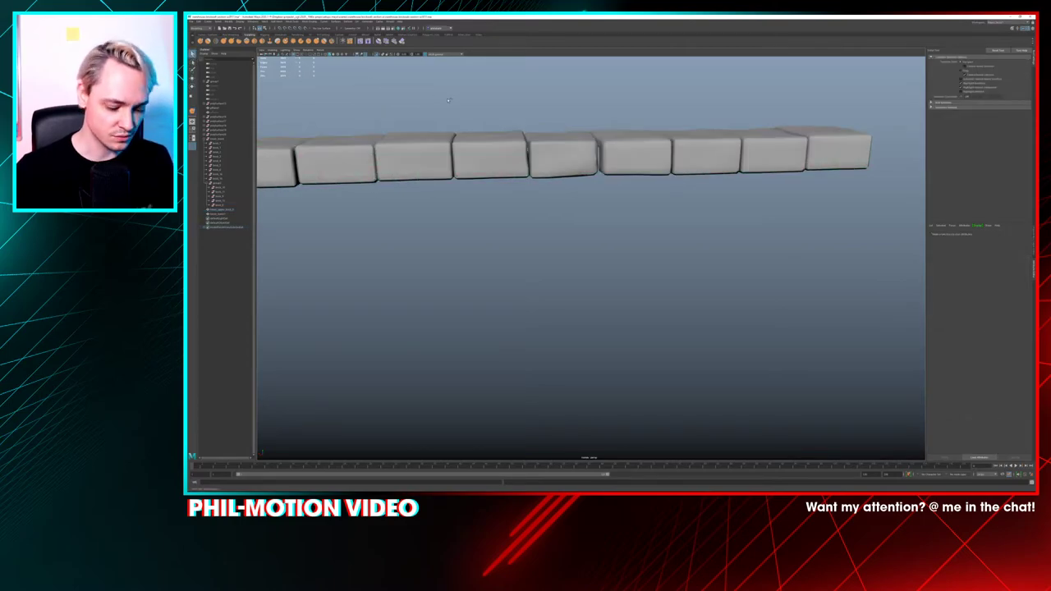
key(ctrl+1)
alt+drag(443, 128, 661, 193)
click(553, 211)
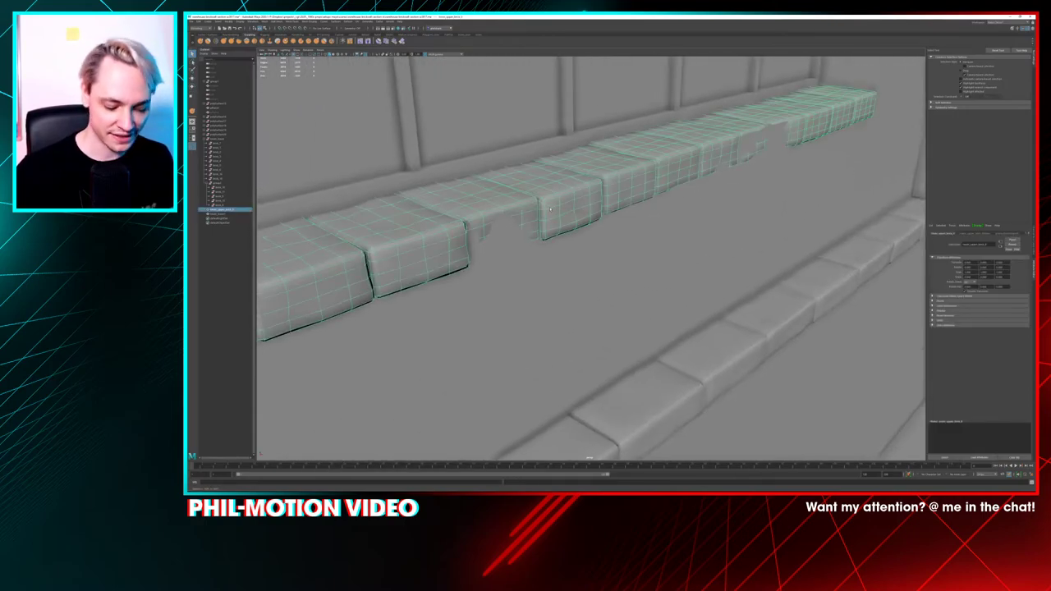
Examine how the sculpted upper sill's bricks sit against the wall below the windows
key(w)
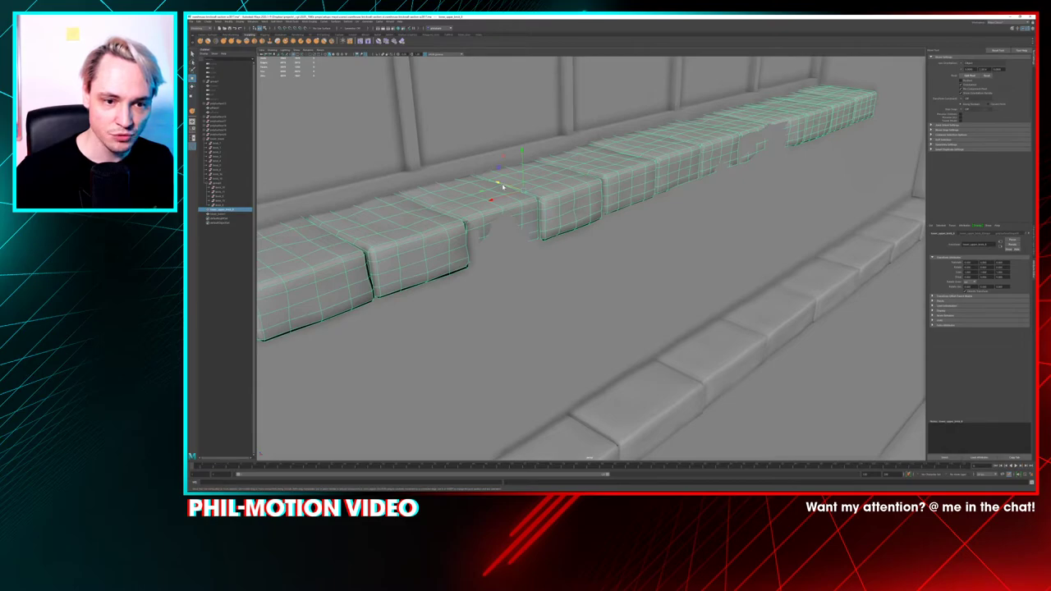
right_click(503, 187)
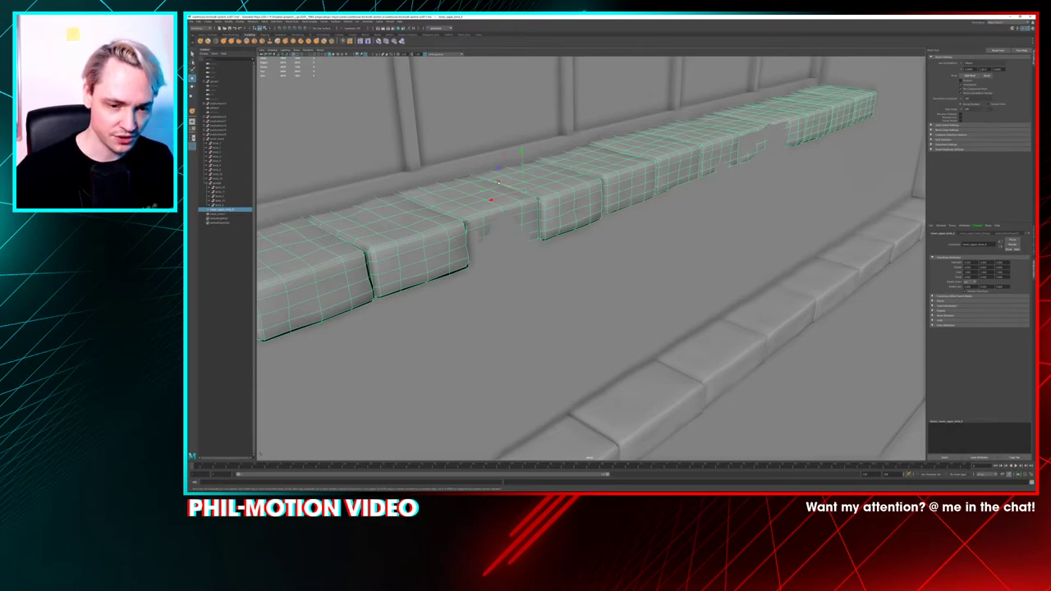
key(e)
key(q)
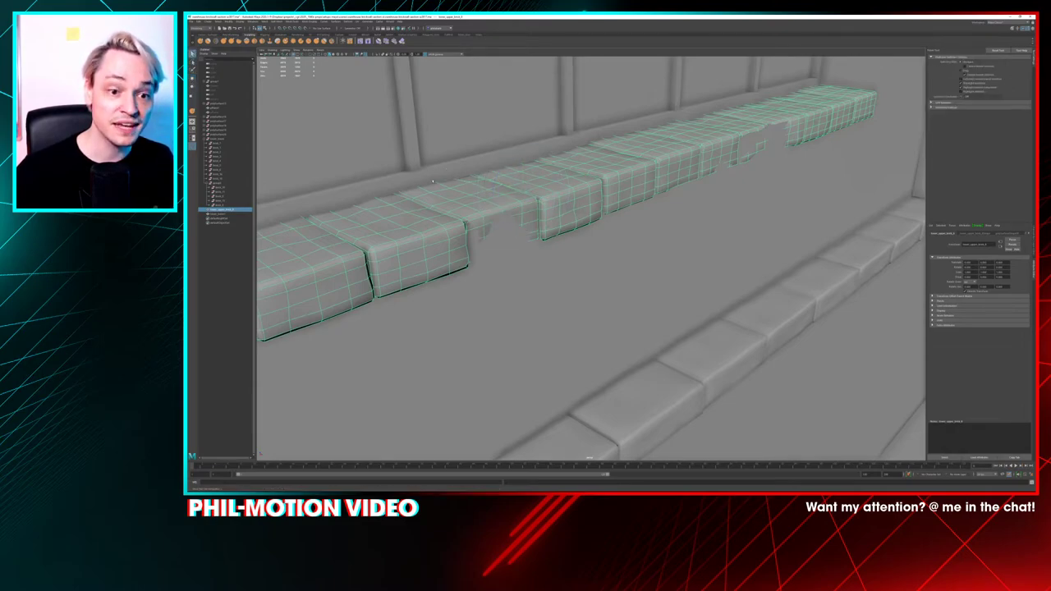
key(e)
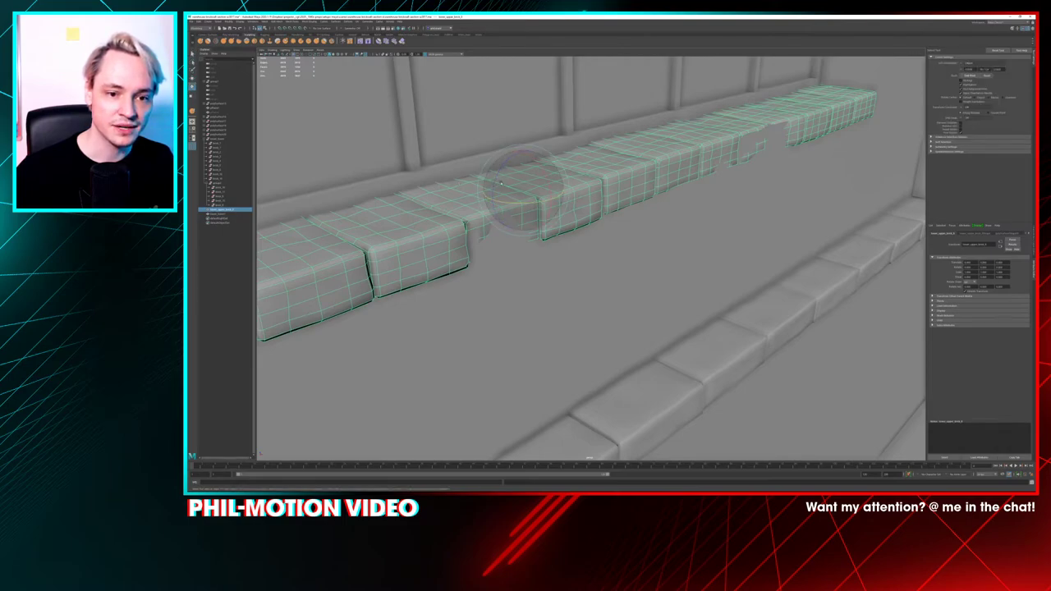
key(w)
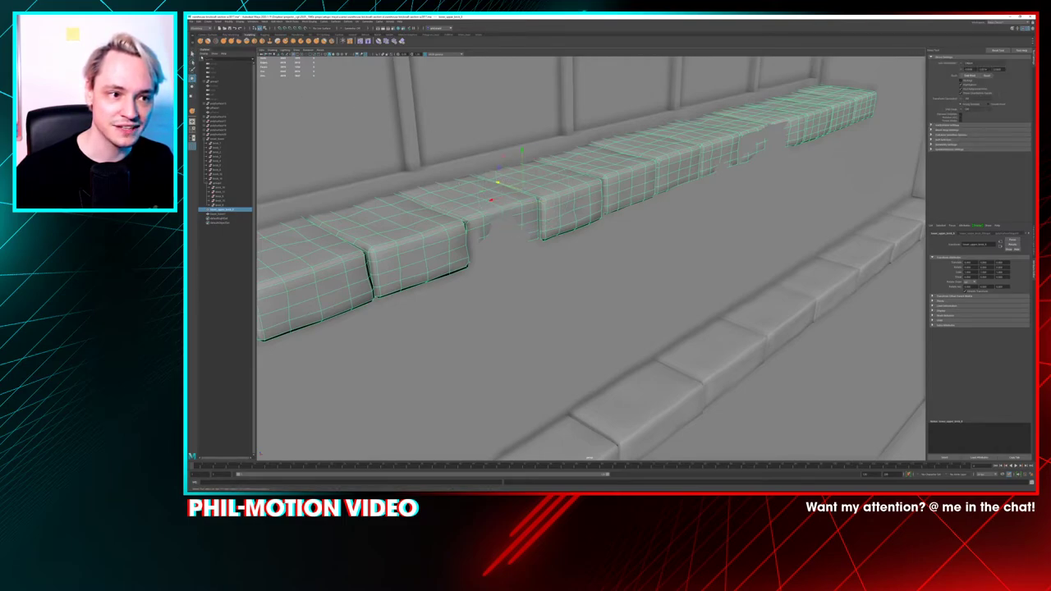
key(q)
alt+right_drag(599, 244, 545, 226)
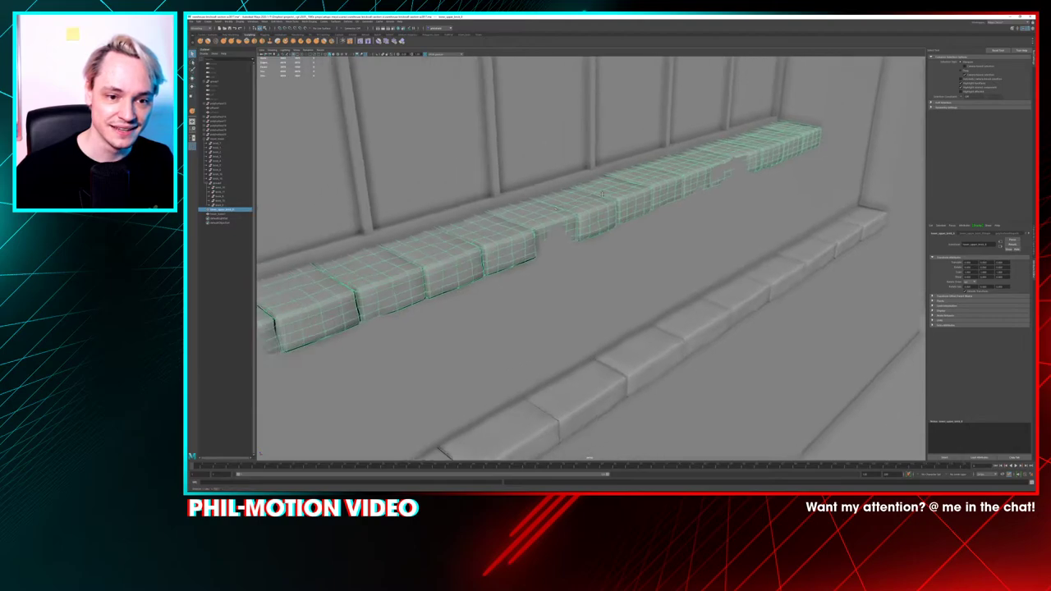
alt+middle_drag(545, 226, 709, 197)
alt+right_drag(710, 197, 585, 142)
scroll(584, 143, up, 5)
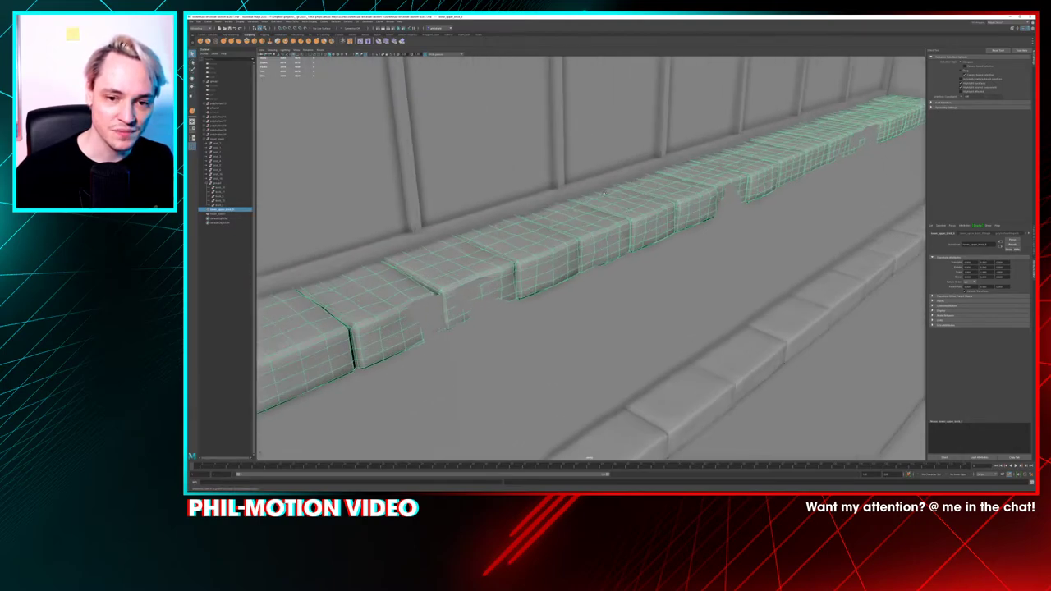
alt+drag(669, 255, 666, 209)
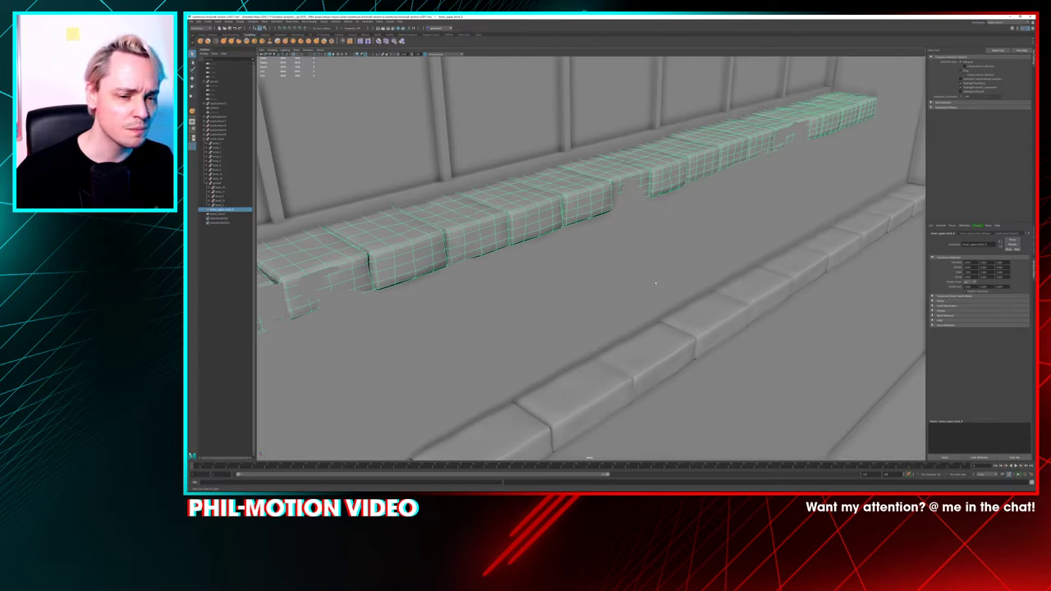
alt+drag(667, 271, 613, 211)
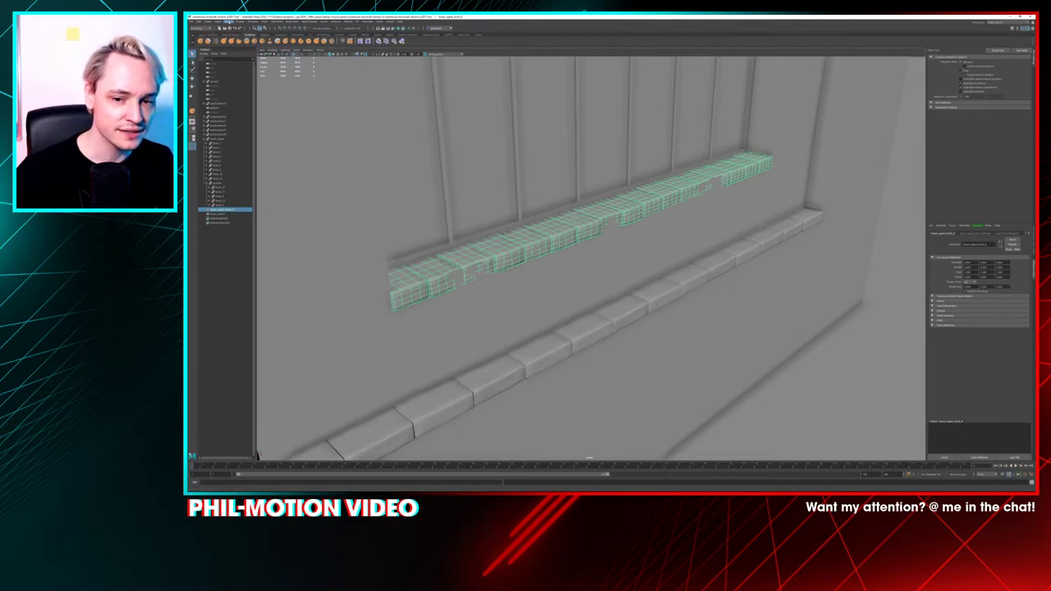
Center the upper sill's pivot and nudge the sill slightly with the Move tool
click(229, 21)
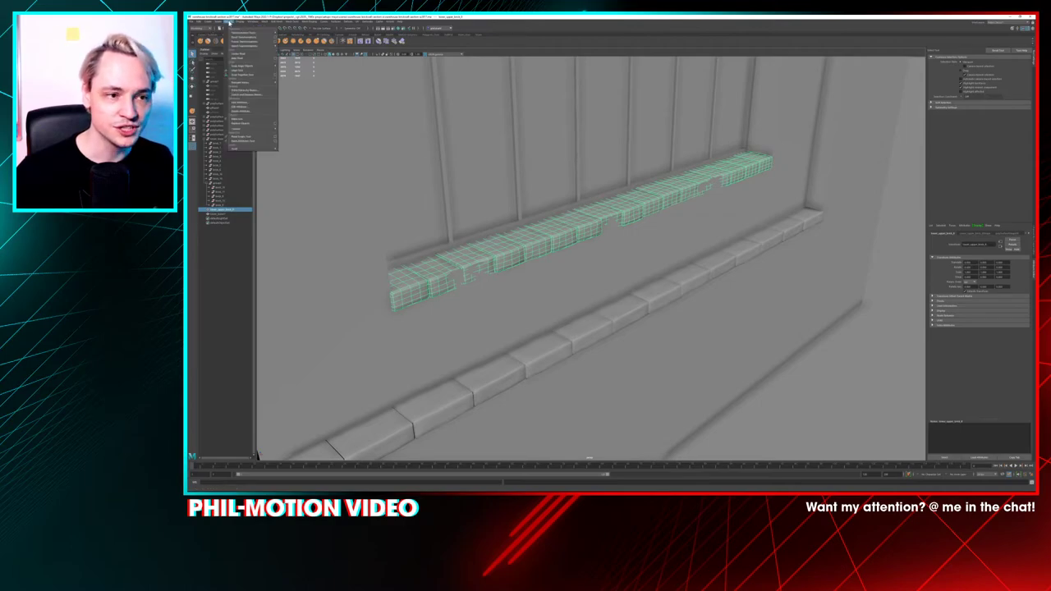
click(238, 54)
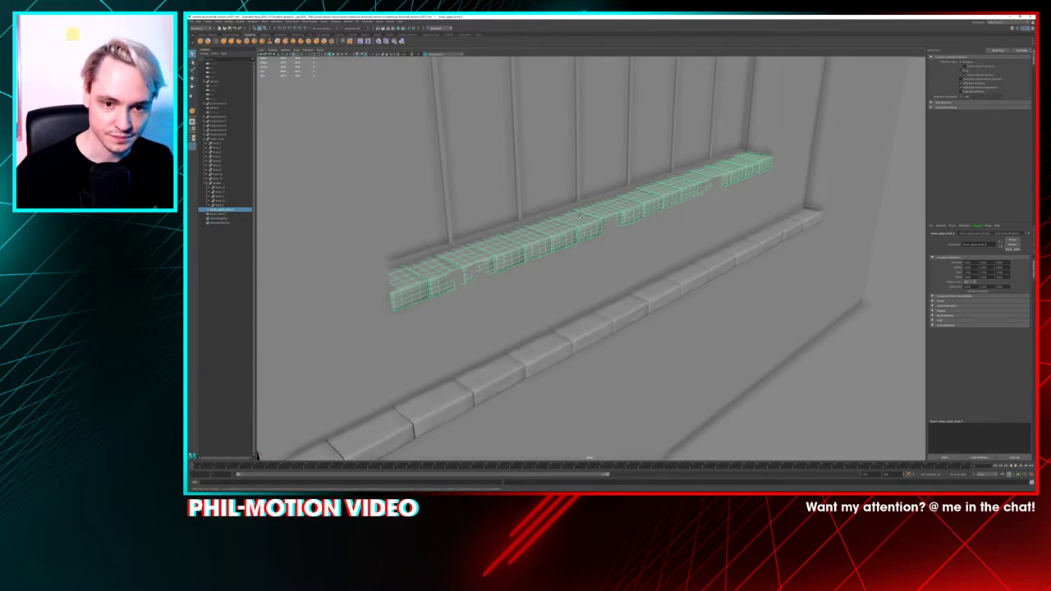
key(w)
scroll(589, 193, up, 2)
drag(591, 196, 594, 198)
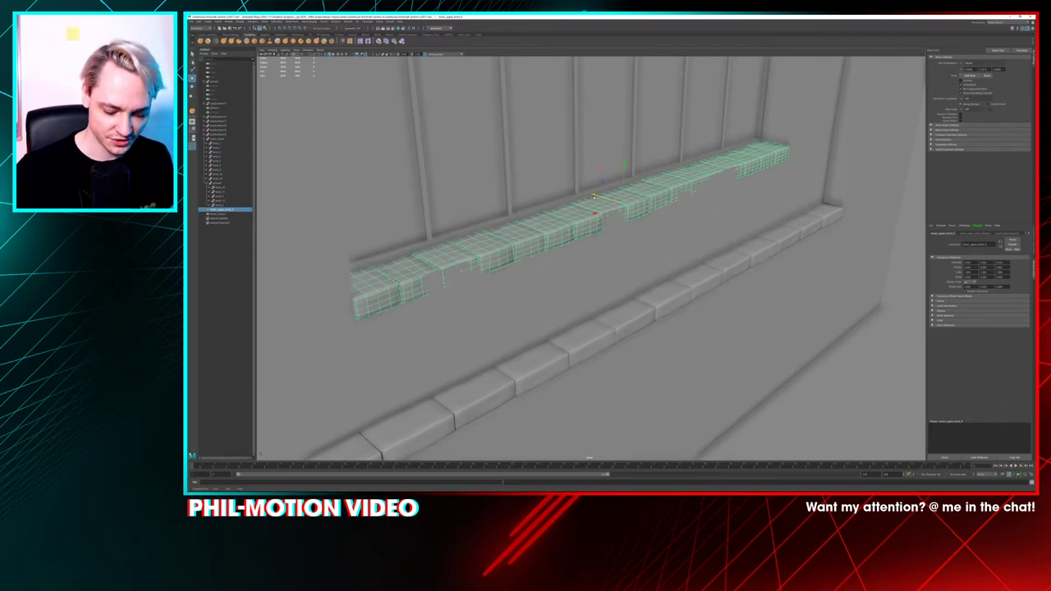
Sculpt the sunken front parts of the upper sill's bricks back out of the wall using the Spray tool with the bw_stoneBlocks stamp
scroll(593, 197, up, 3)
alt+drag(592, 198, 540, 254)
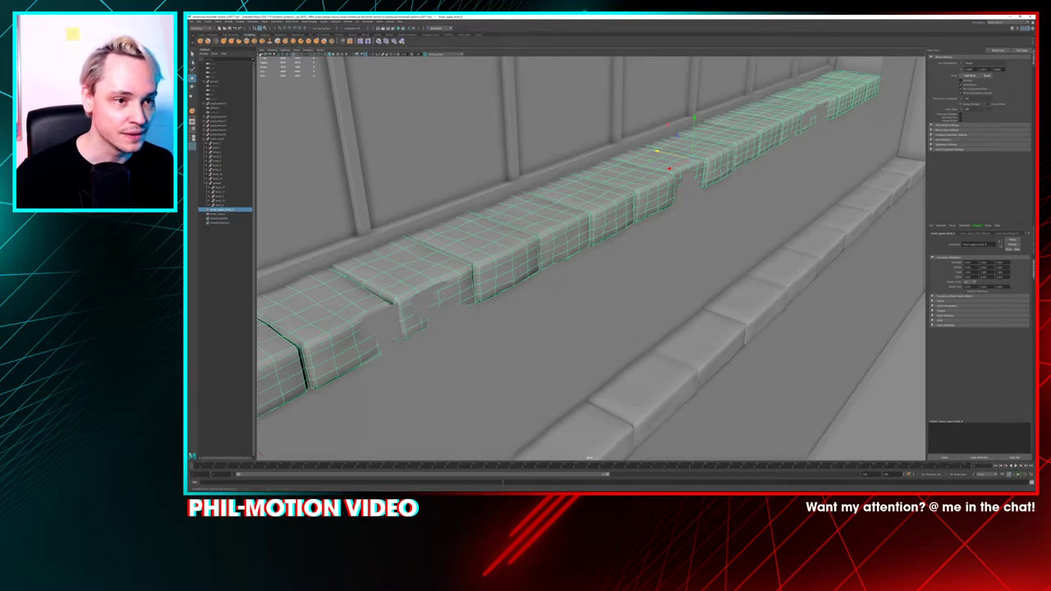
click(254, 42)
alt+drag(394, 326, 405, 279)
alt+middle_drag(353, 255, 526, 252)
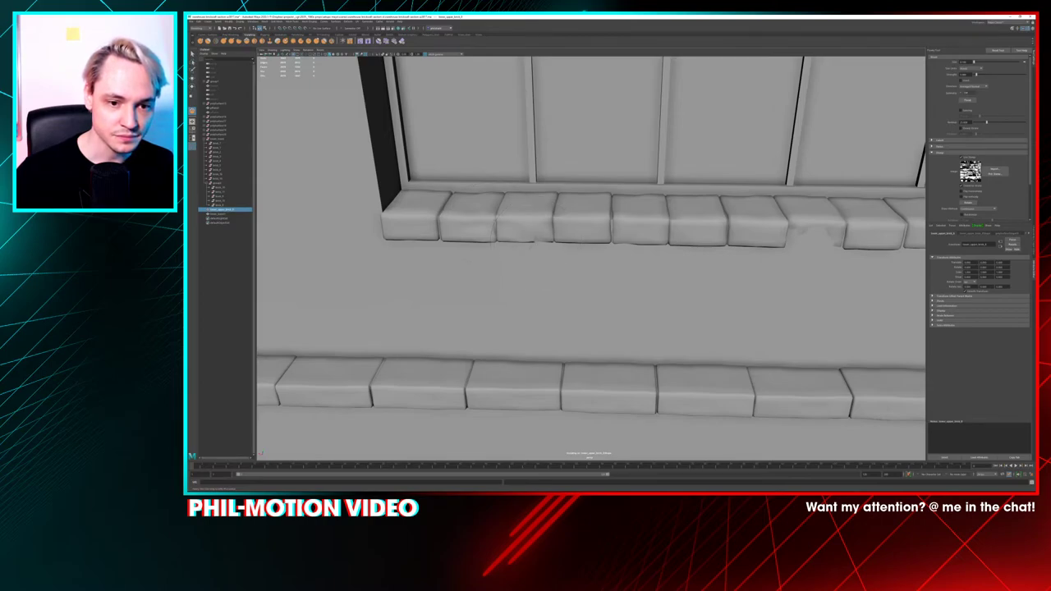
alt+drag(509, 232, 553, 194)
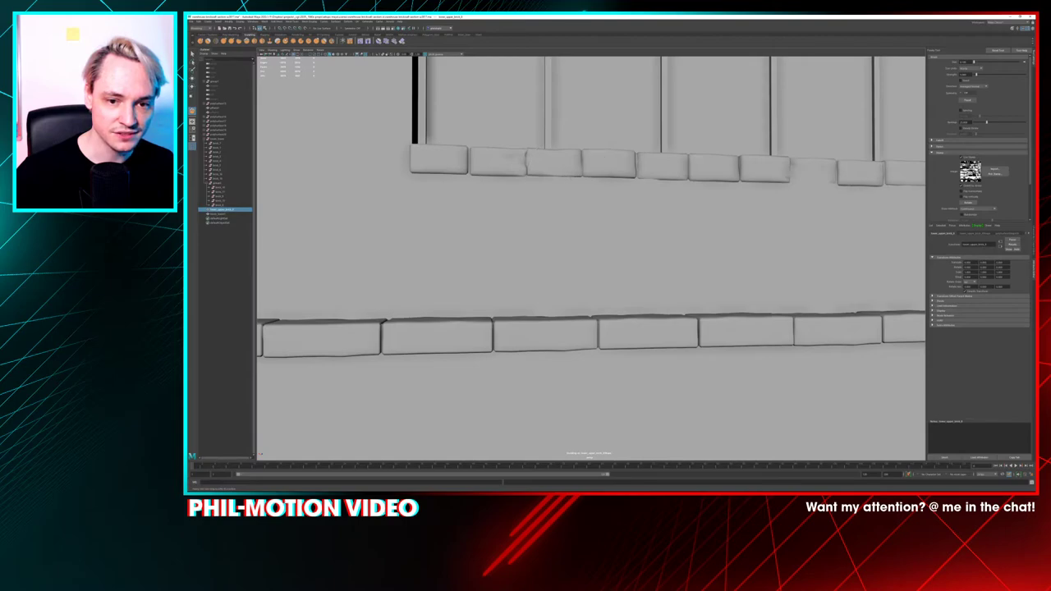
alt+middle_drag(601, 190, 370, 190)
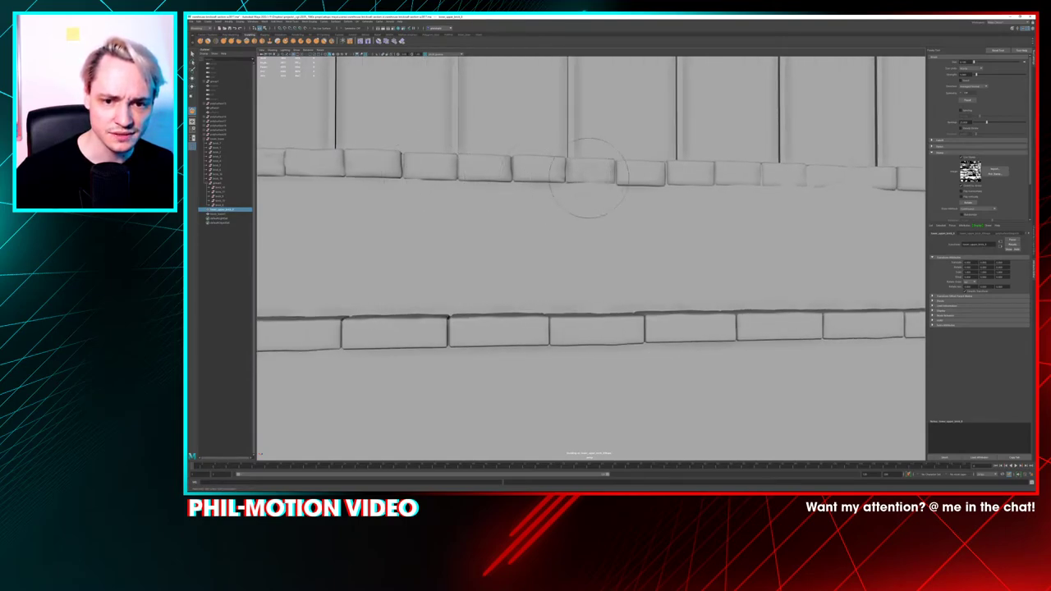
alt+drag(621, 172, 530, 168)
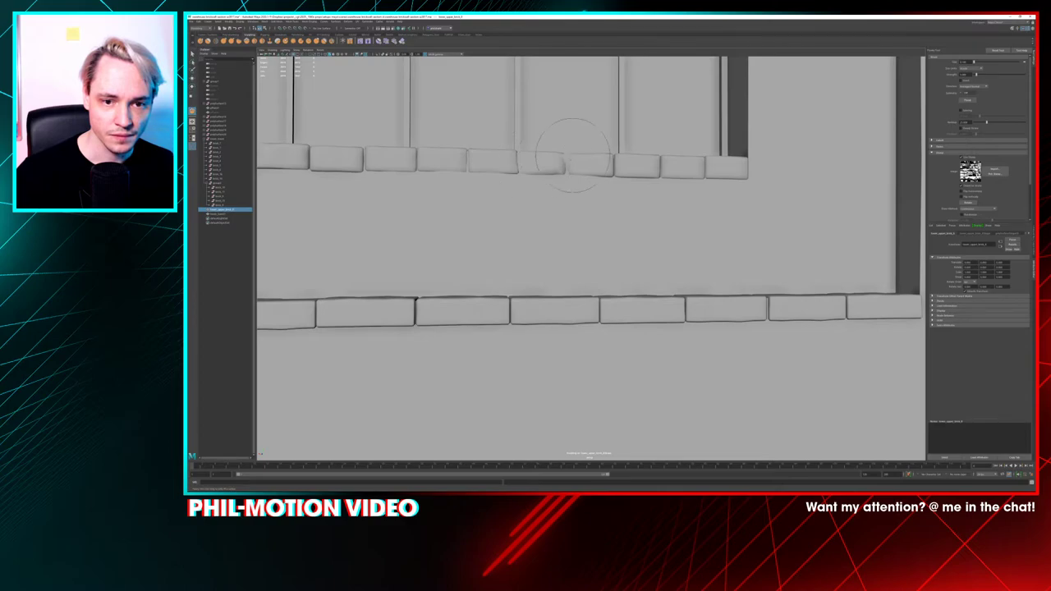
alt+drag(562, 154, 568, 180)
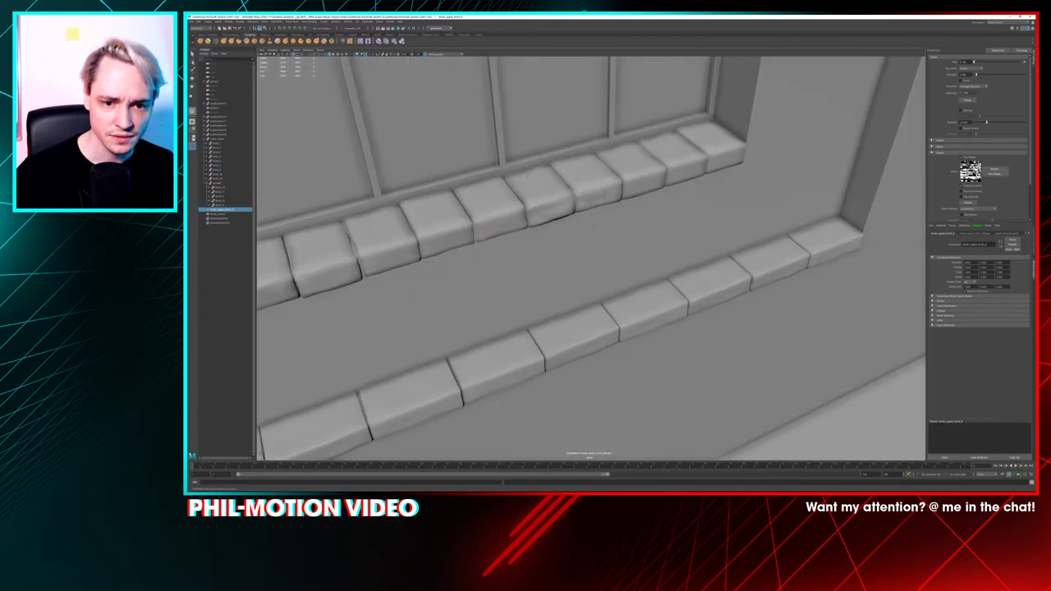
mouse_move(577, 205)
alt+mouse_down()
mouse_move(593, 188)
mouse_move(566, 179)
mouse_move(480, 186)
mouse_move(446, 200)
mouse_move(575, 238)
mouse_move(435, 234)
alt+mouse_up()
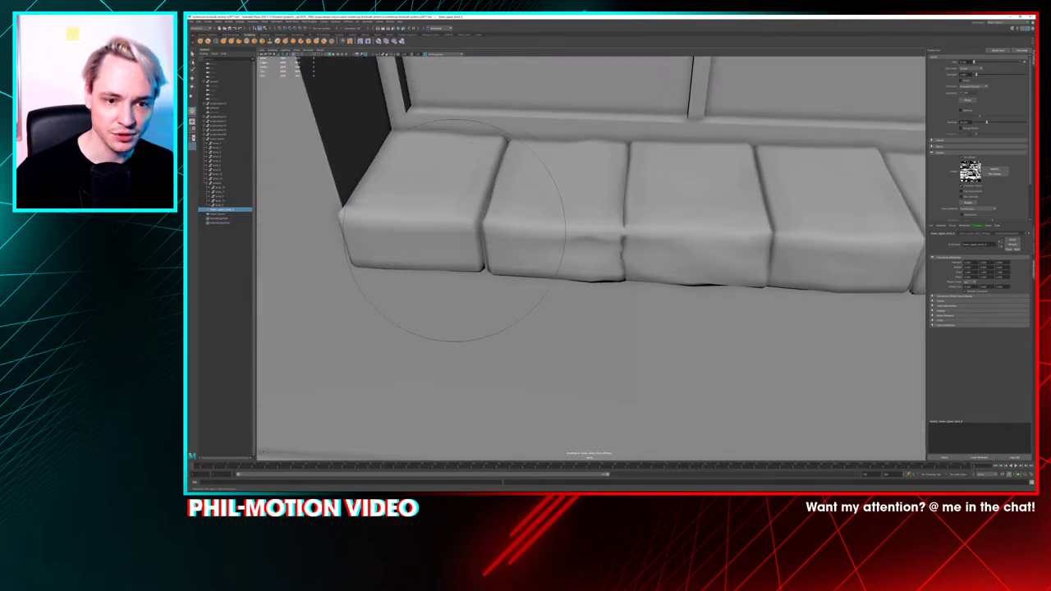
Try the Smooth tool across the dented brick near the sill's end and undo the stroke
alt+right_drag(601, 215, 655, 232)
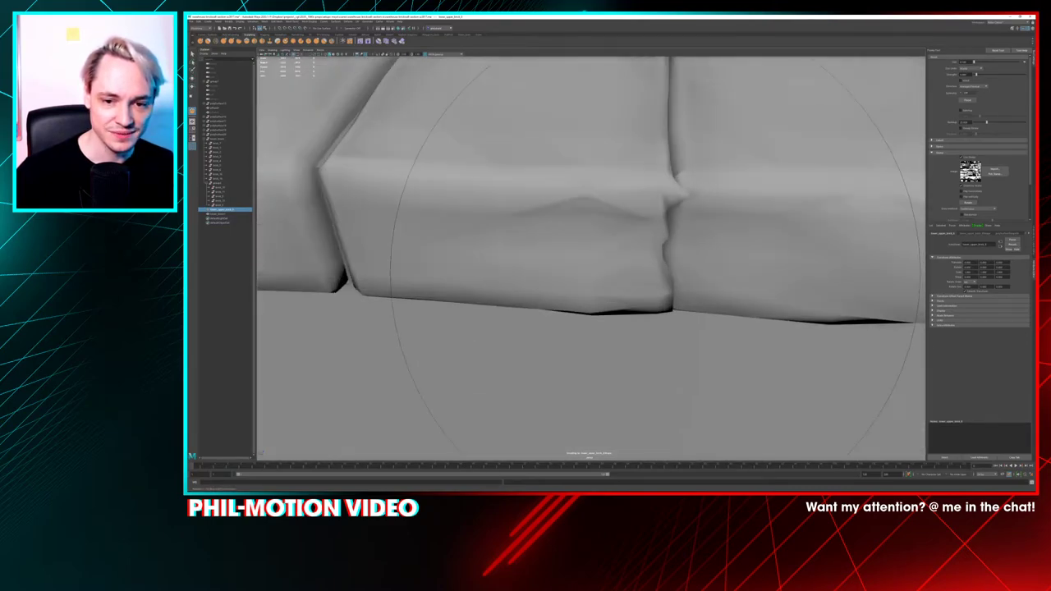
alt+middle_drag(655, 232, 605, 234)
alt+right_drag(577, 220, 476, 176)
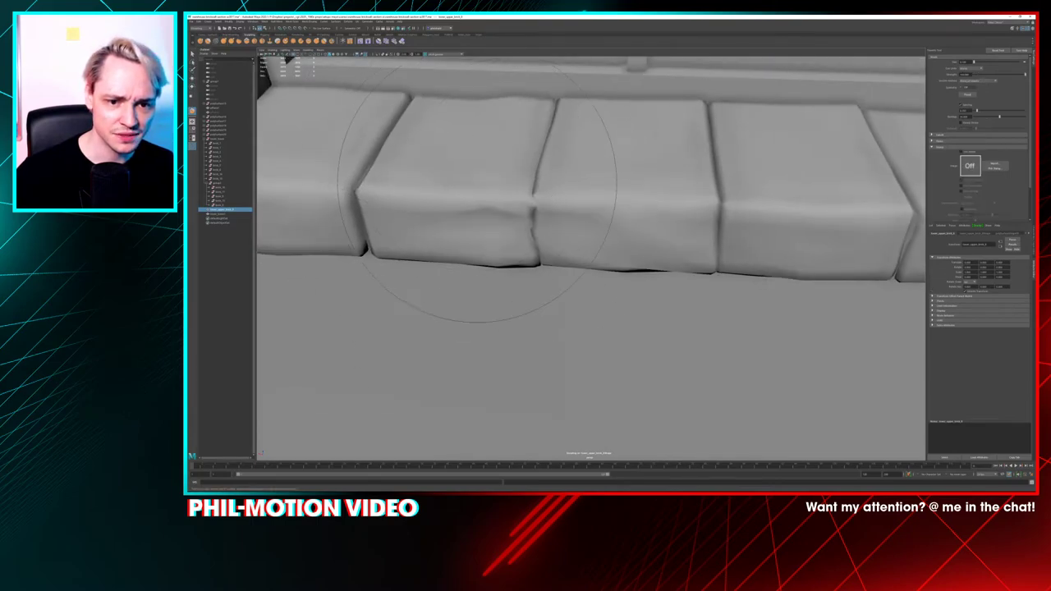
mouse_move(477, 185)
mouse_down()
mouse_move(552, 208)
mouse_move(547, 197)
mouse_move(505, 220)
mouse_move(484, 215)
mouse_move(377, 156)
mouse_up()
key(ctrl+z)
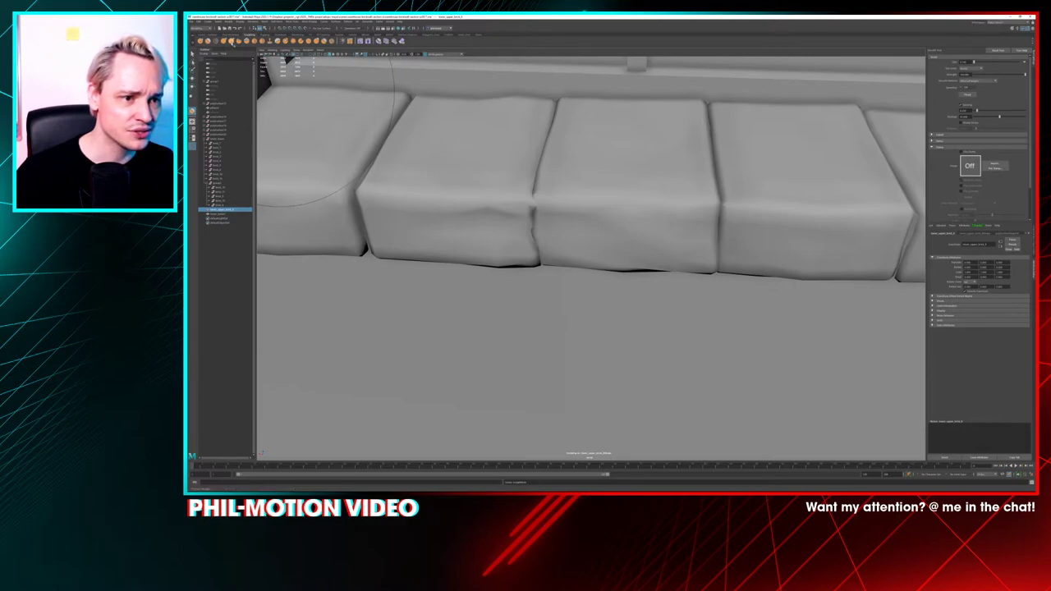
Try the Sculpt tool along the dented brick's front face and undo the strokes
click(202, 42)
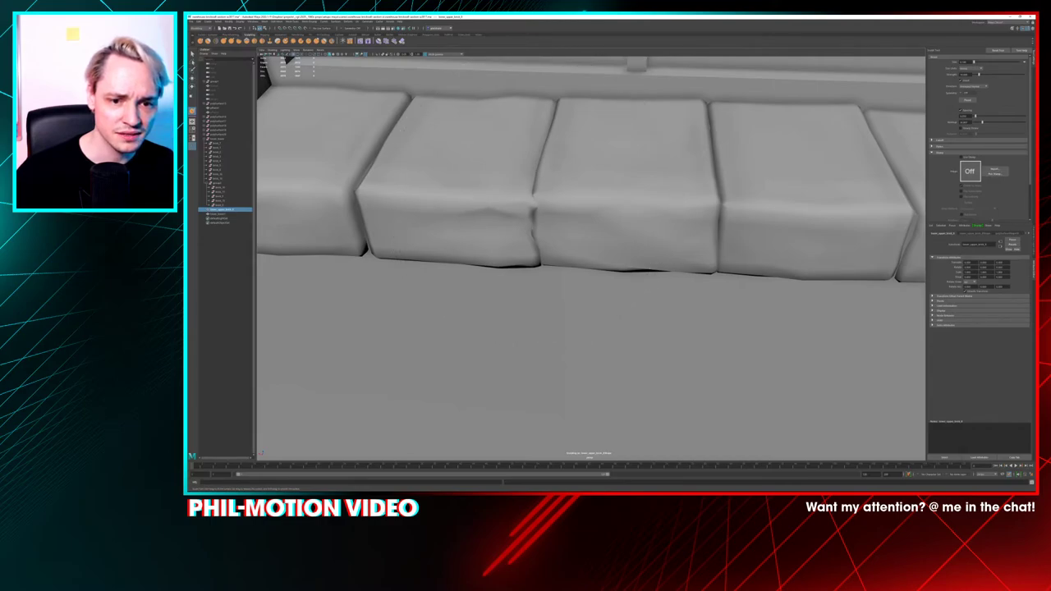
mouse_move(535, 254)
mouse_down()
mouse_move(624, 269)
mouse_move(374, 247)
mouse_up()
key(ctrl+z)
key(ctrl+z)
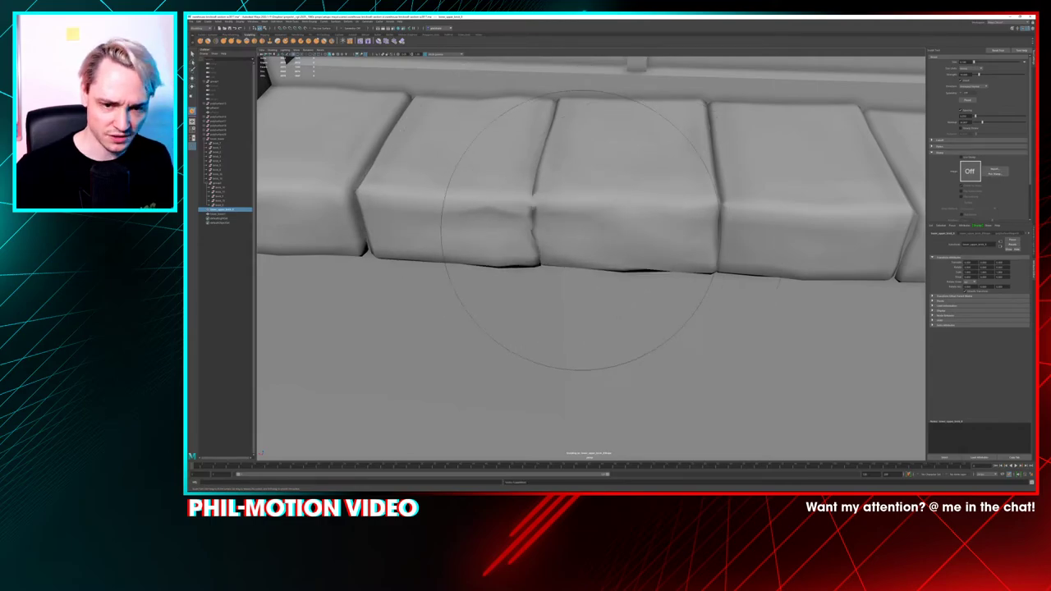
Smooth the creases and sharp dents on the brick fronts along the whole upper sill with the Smooth tool
click(209, 43)
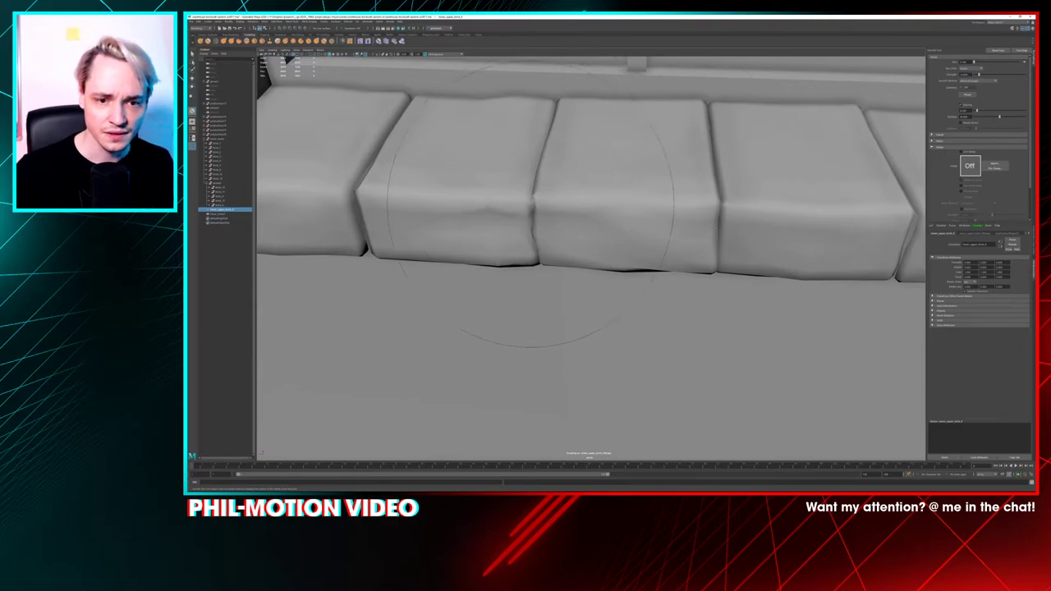
mouse_move(532, 200)
alt+mouse_down()
mouse_move(719, 213)
mouse_move(537, 211)
alt+mouse_up()
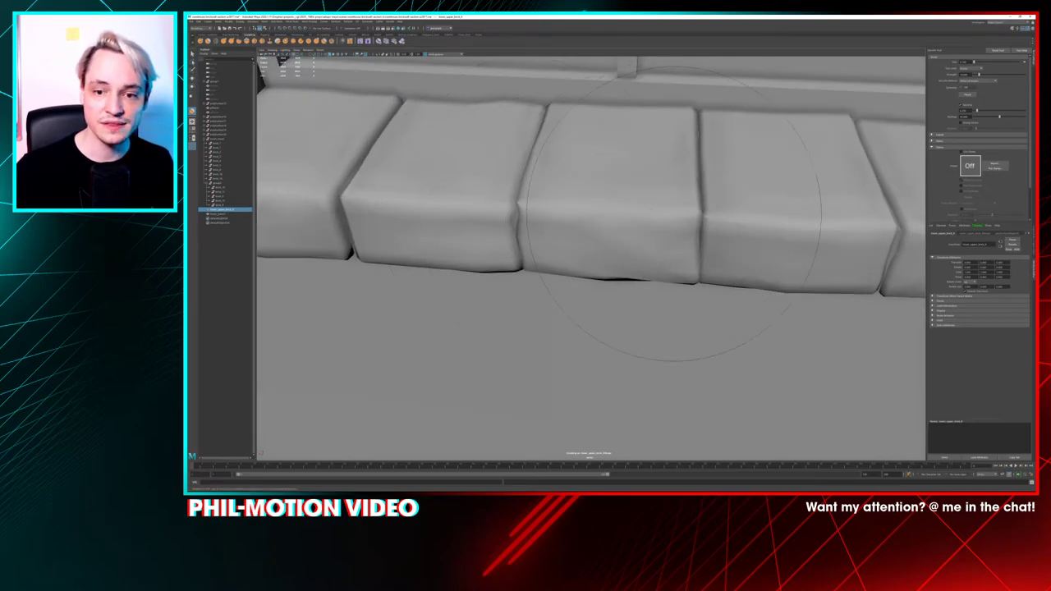
alt+middle_drag(815, 220, 471, 220)
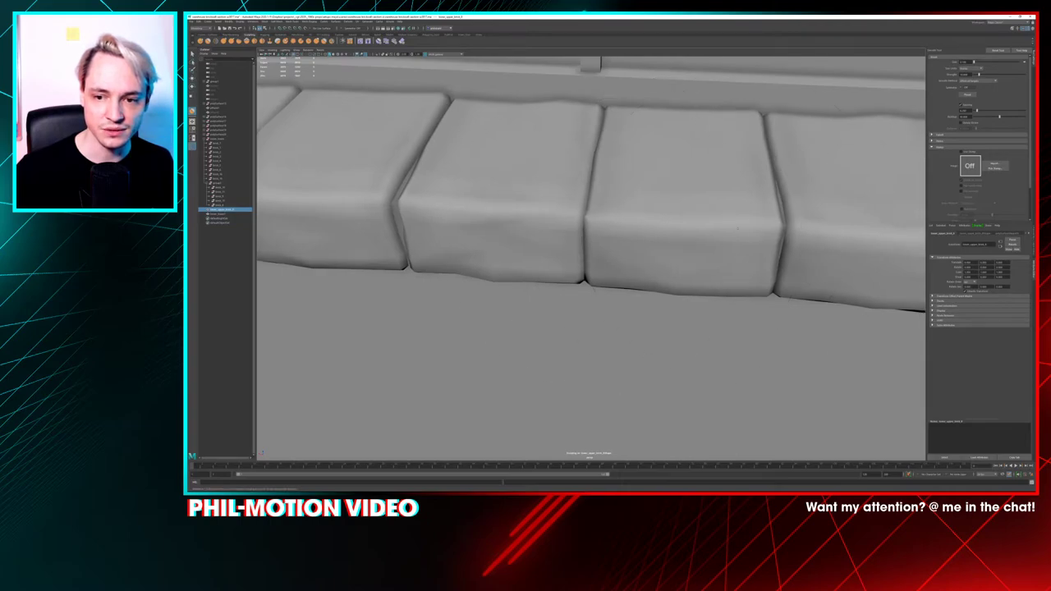
alt+drag(593, 349, 578, 384)
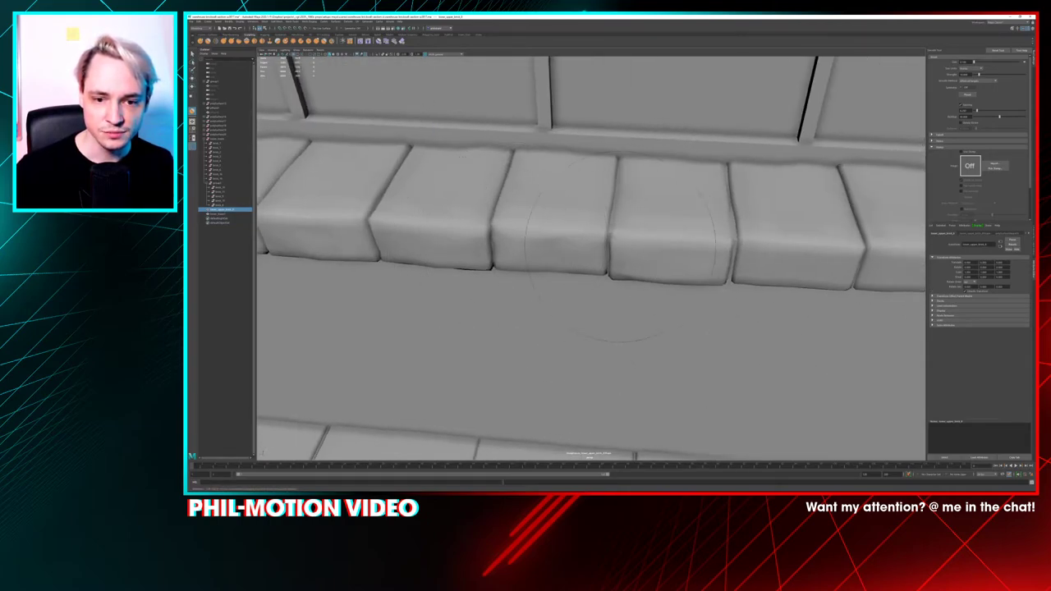
alt+drag(495, 248, 494, 217)
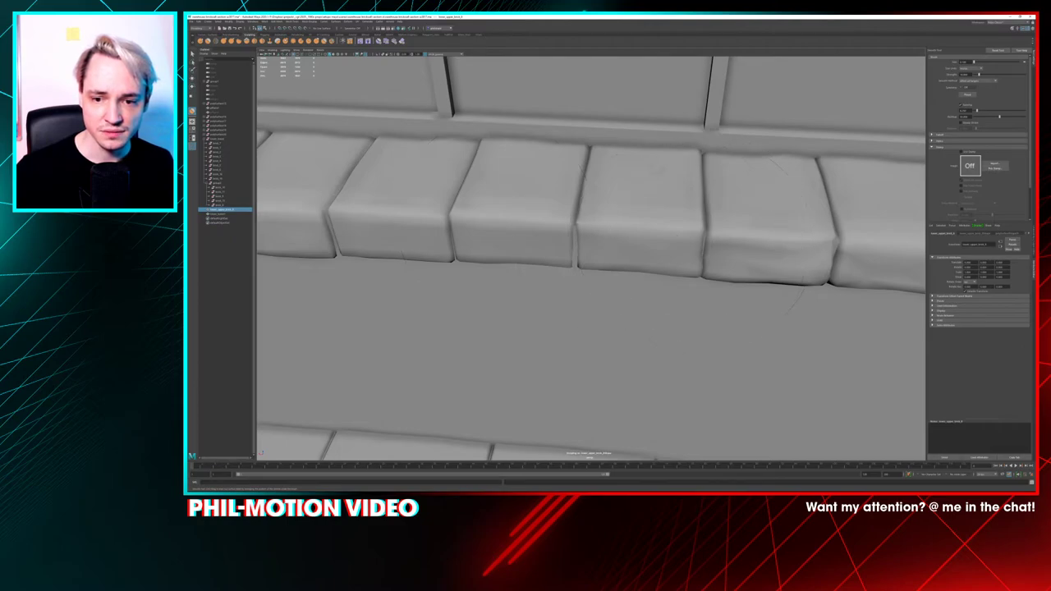
alt+middle_drag(754, 262, 427, 213)
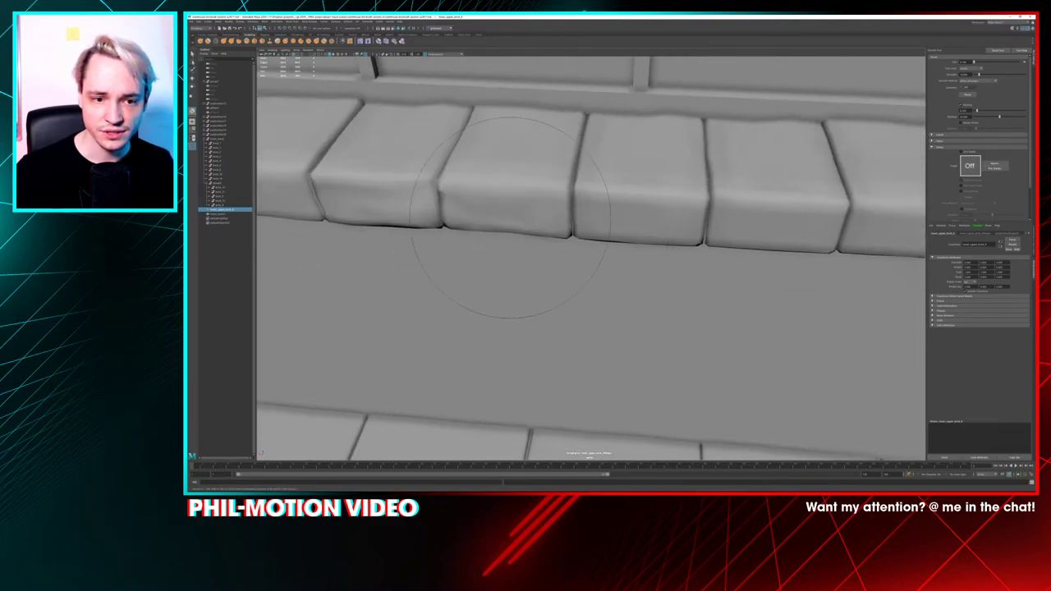
alt+middle_drag(703, 206, 509, 189)
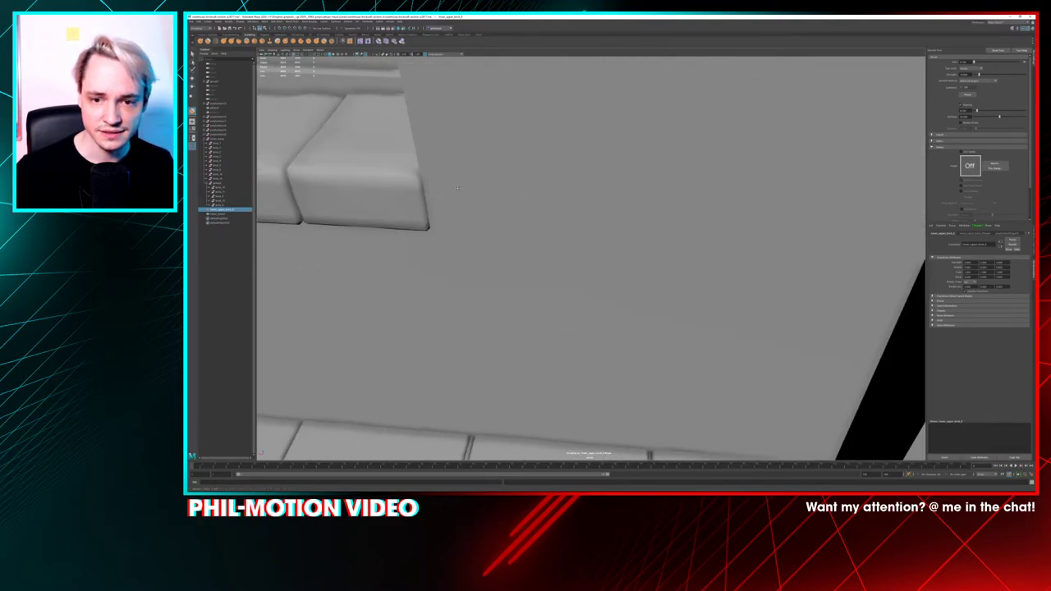
Examine the two brick rows on the wall segment from close up, from the front and at an angle
alt+right_drag(525, 168, 403, 144)
alt+drag(403, 156, 609, 217)
alt+right_drag(608, 217, 620, 168)
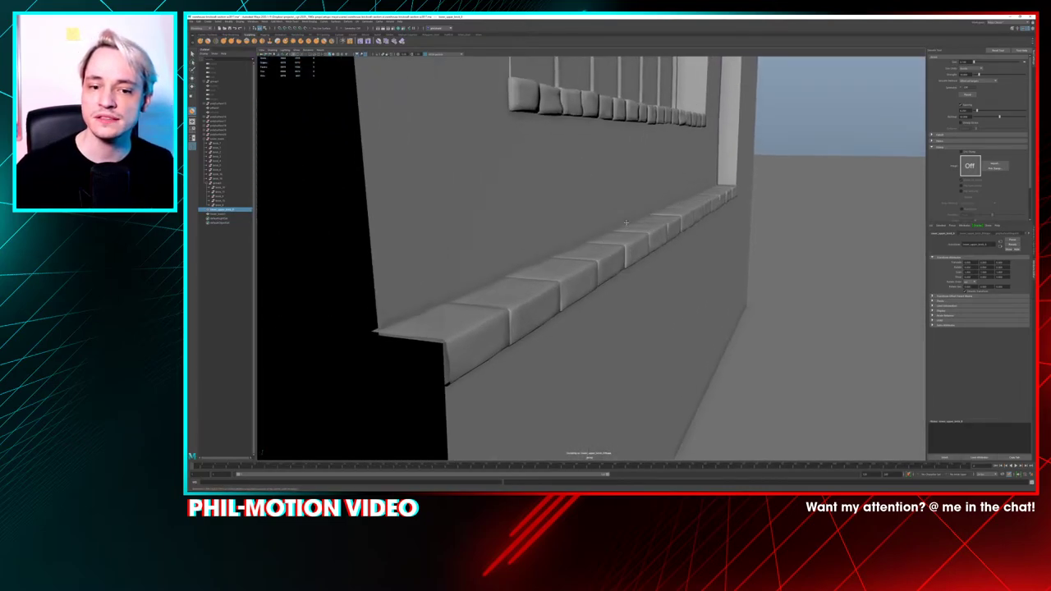
alt+middle_drag(587, 156, 542, 250)
alt+drag(537, 250, 565, 220)
alt+drag(653, 229, 614, 169)
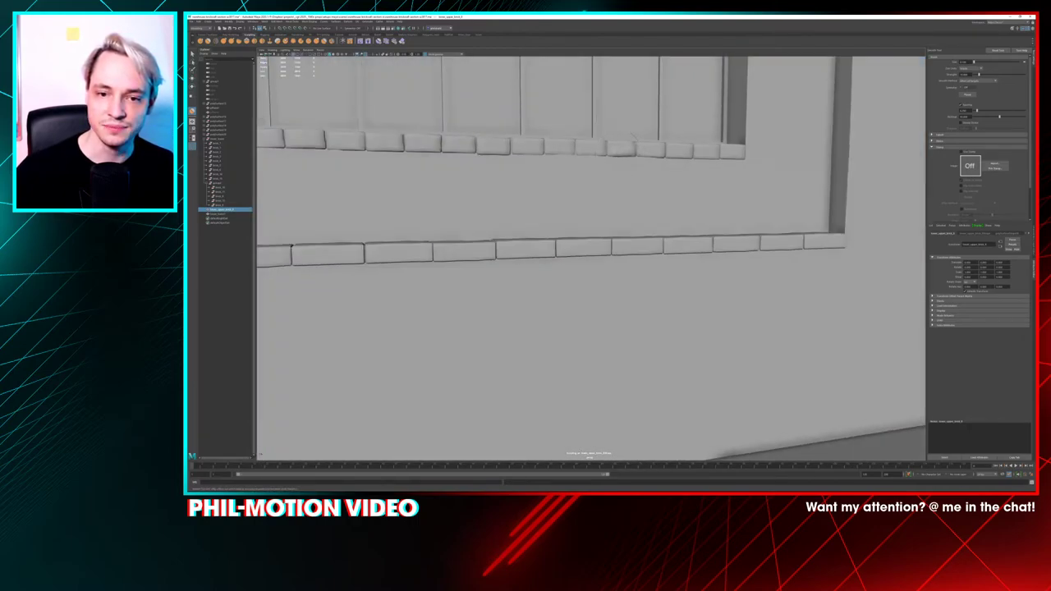
alt+drag(493, 169, 623, 174)
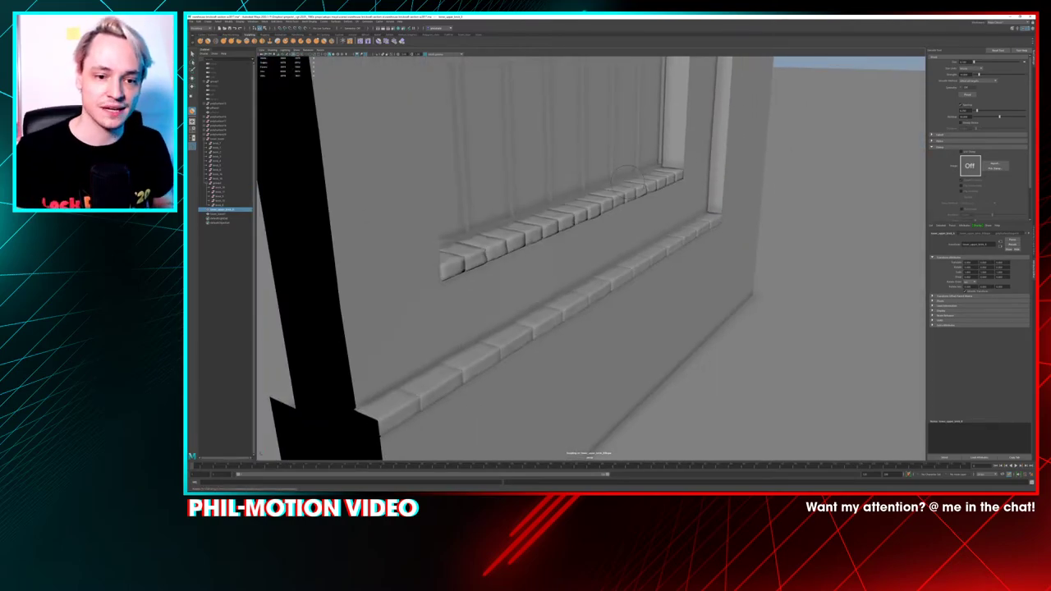
scroll(591, 258, down, 5)
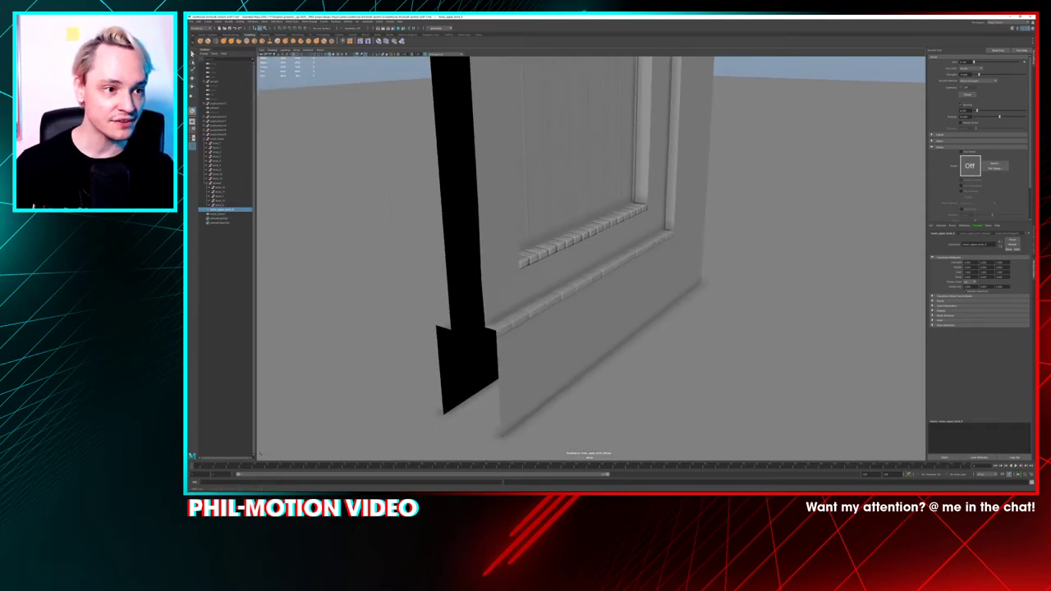
Switch from sculpting to object selection and delete the construction history of all objects in the scene
click(193, 54)
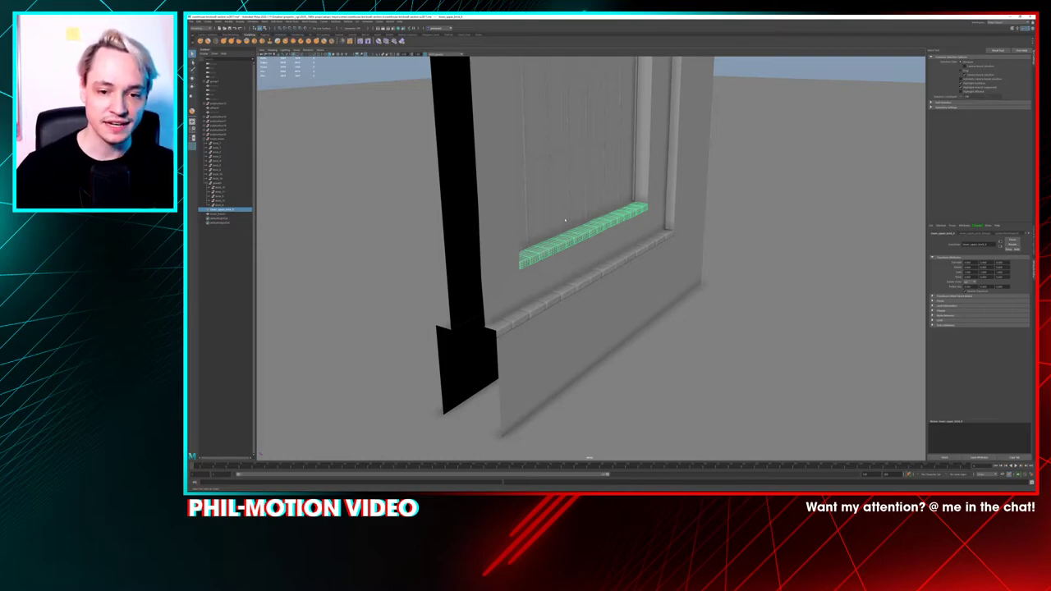
key(f)
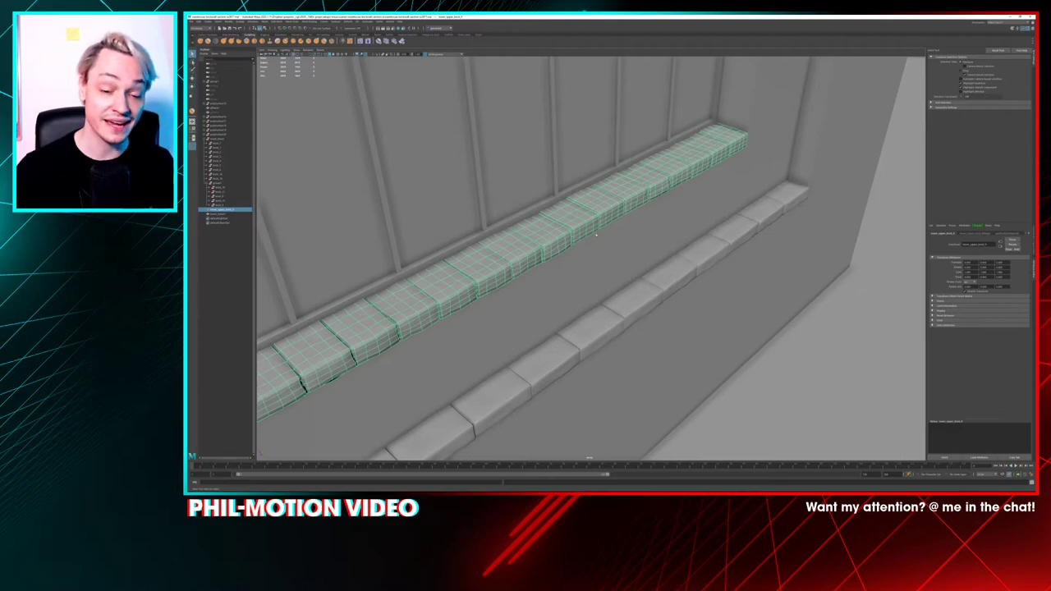
alt+right_drag(597, 235, 534, 305)
alt+middle_drag(533, 305, 597, 237)
alt+right_drag(598, 237, 550, 236)
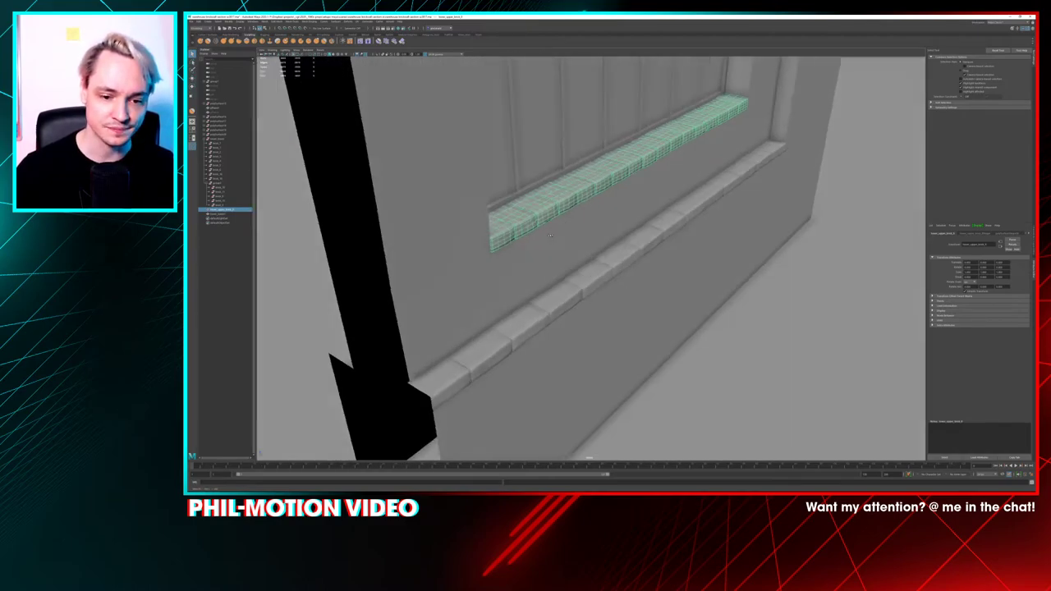
alt+drag(550, 236, 600, 254)
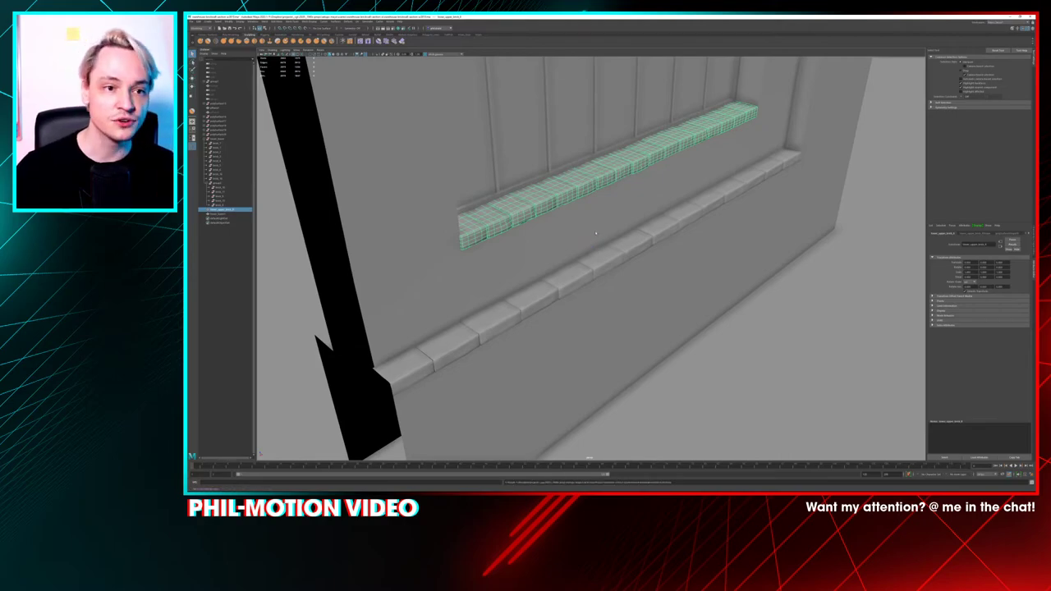
click(201, 23)
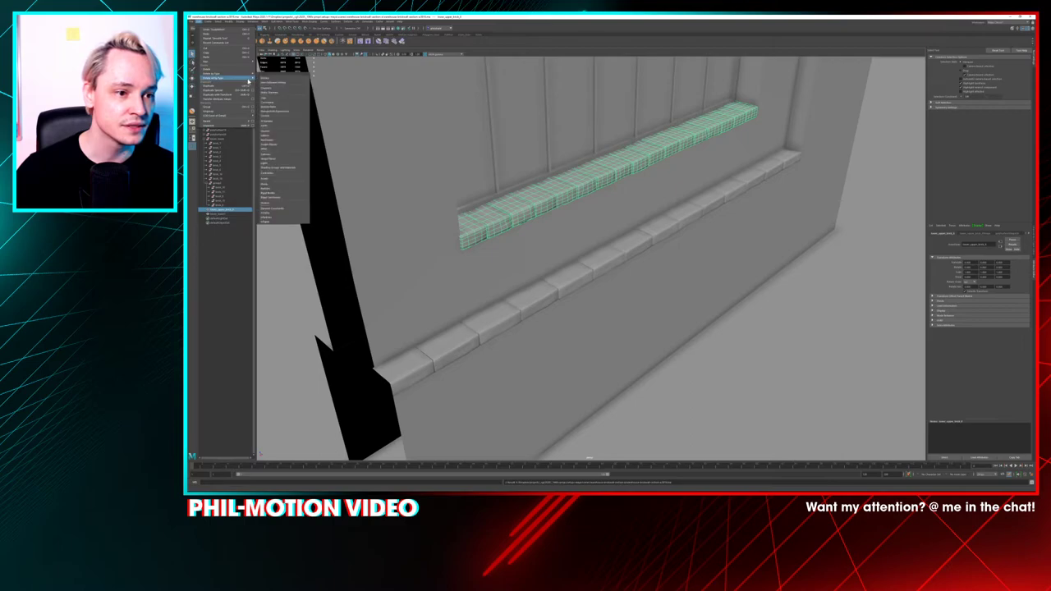
click(262, 76)
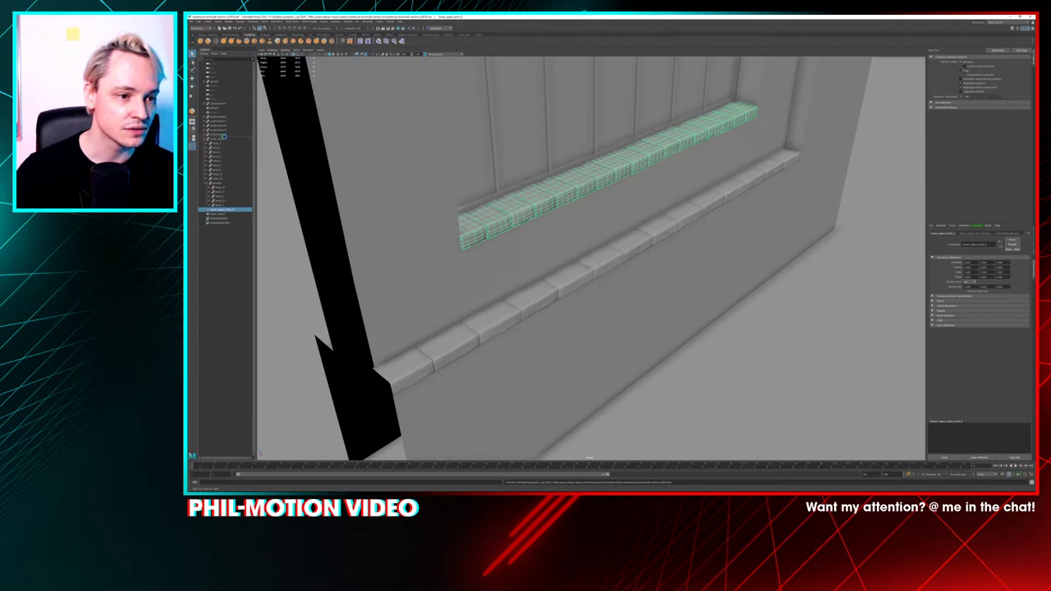
Delete the leftover brick group and the remaining polySurface groups from the scene hierarchy
click(219, 145)
key(Delete)
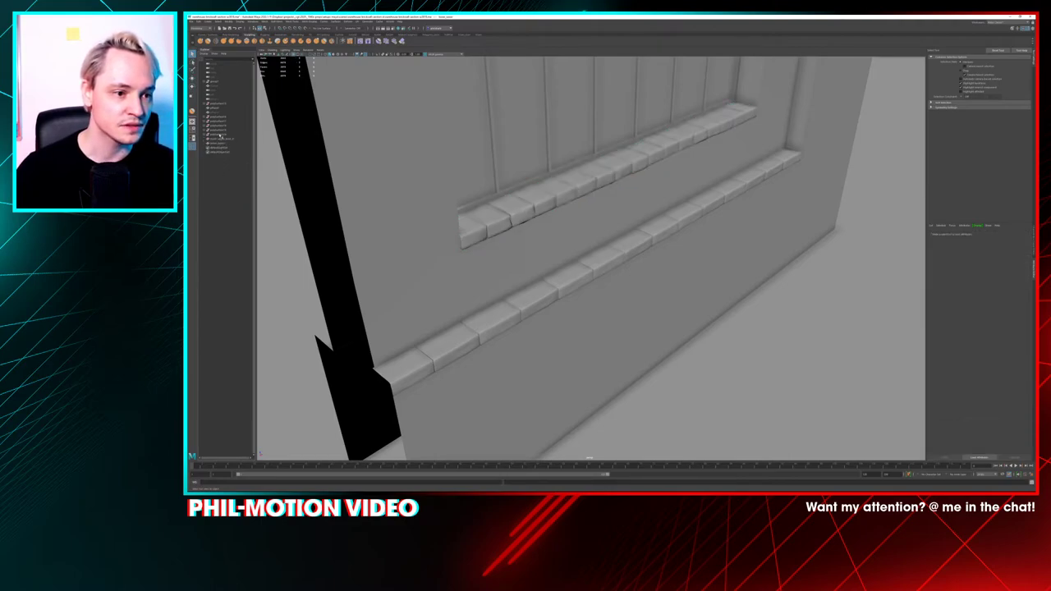
click(219, 134)
shift+click(218, 122)
shift+click(218, 117)
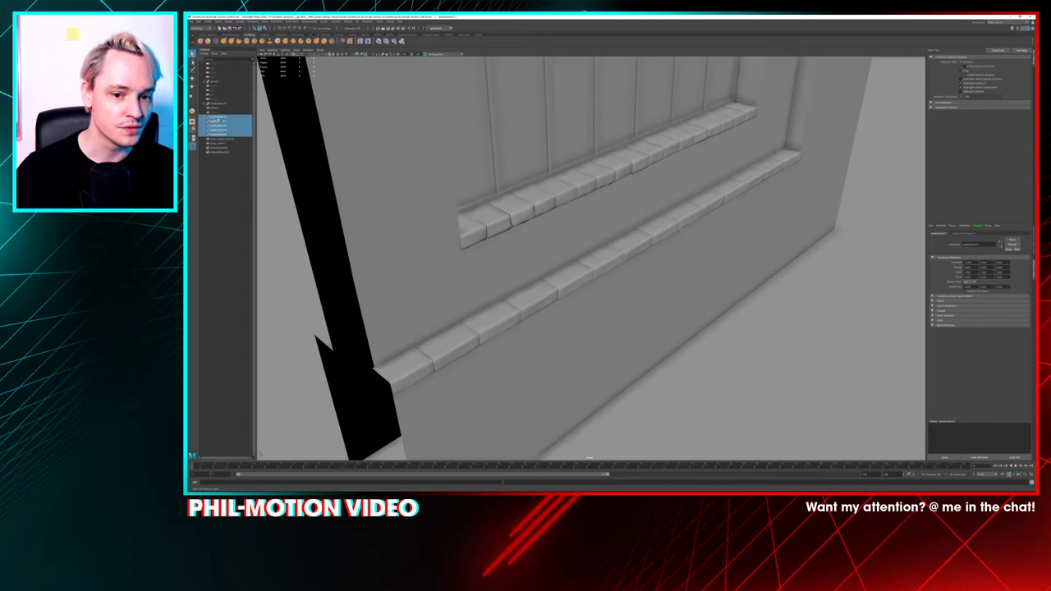
key(Delete)
click(220, 104)
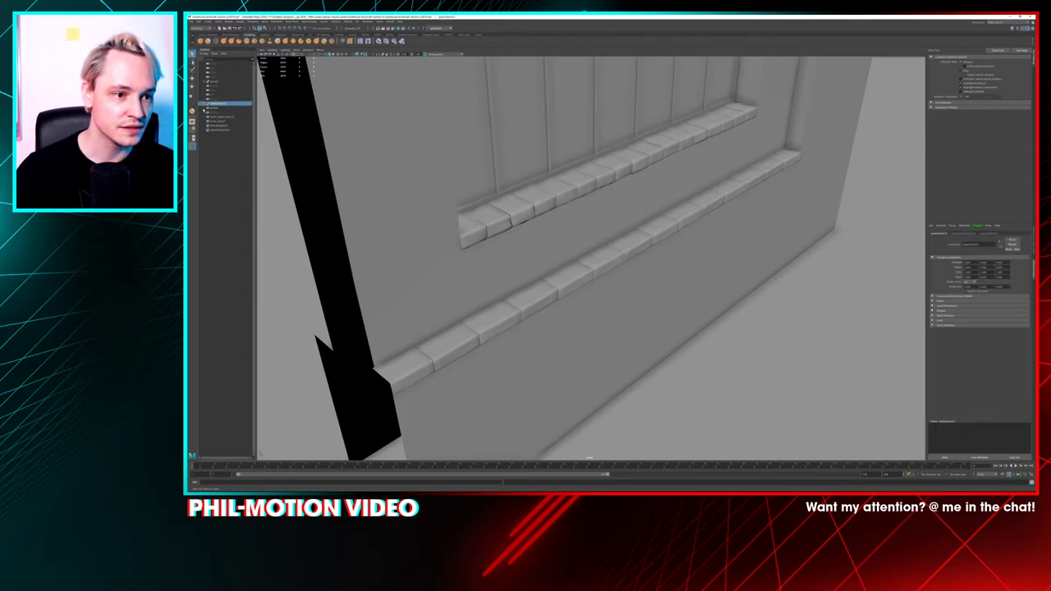
click(212, 108)
click(213, 103)
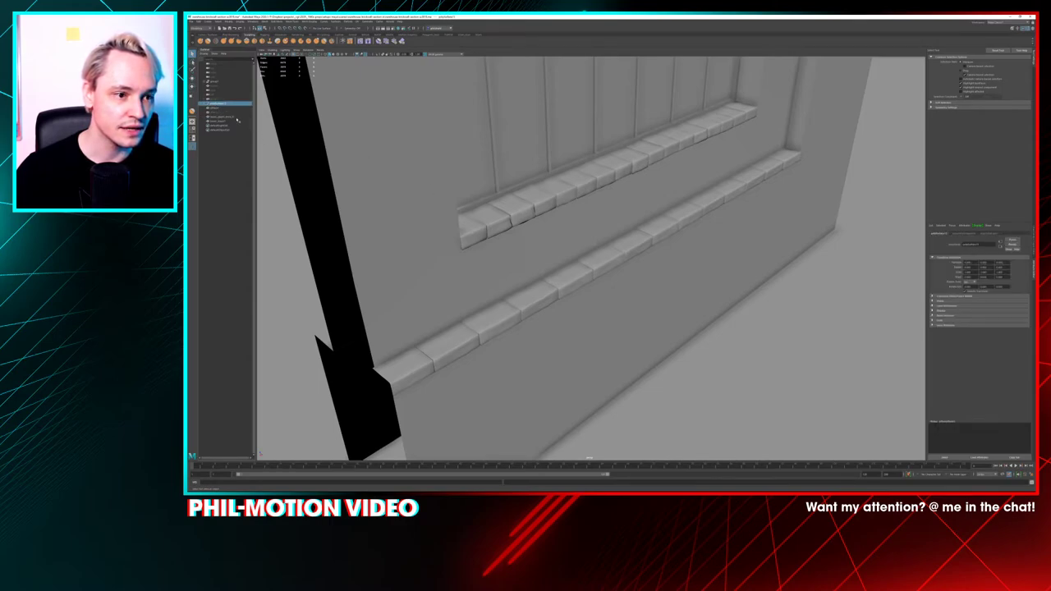
key(Delete)
Rename the lower brick row and the upper brick row beneath the window in the scene hierarchy
click(508, 218)
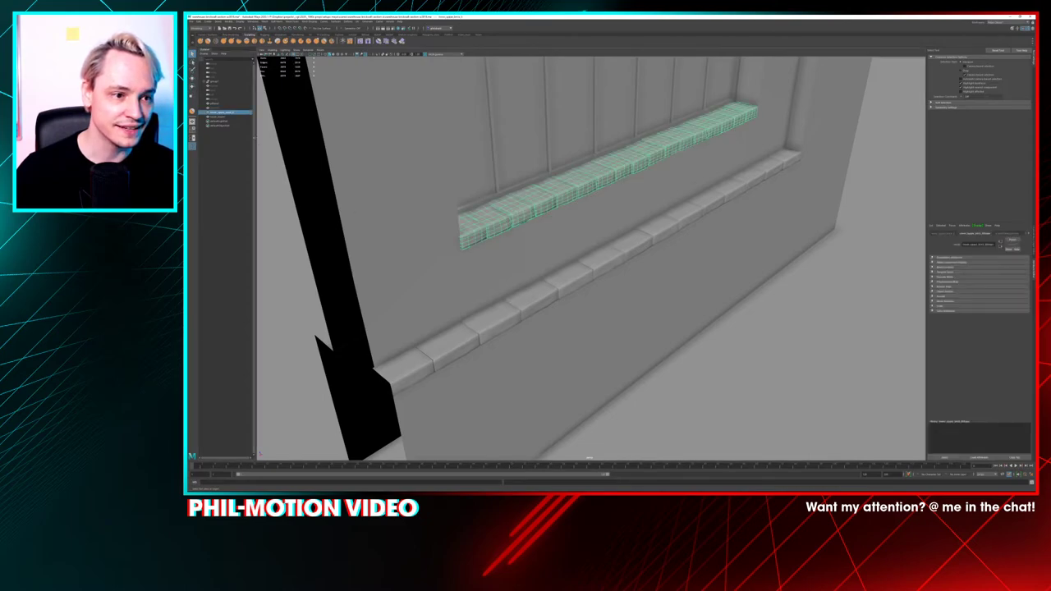
click(546, 276)
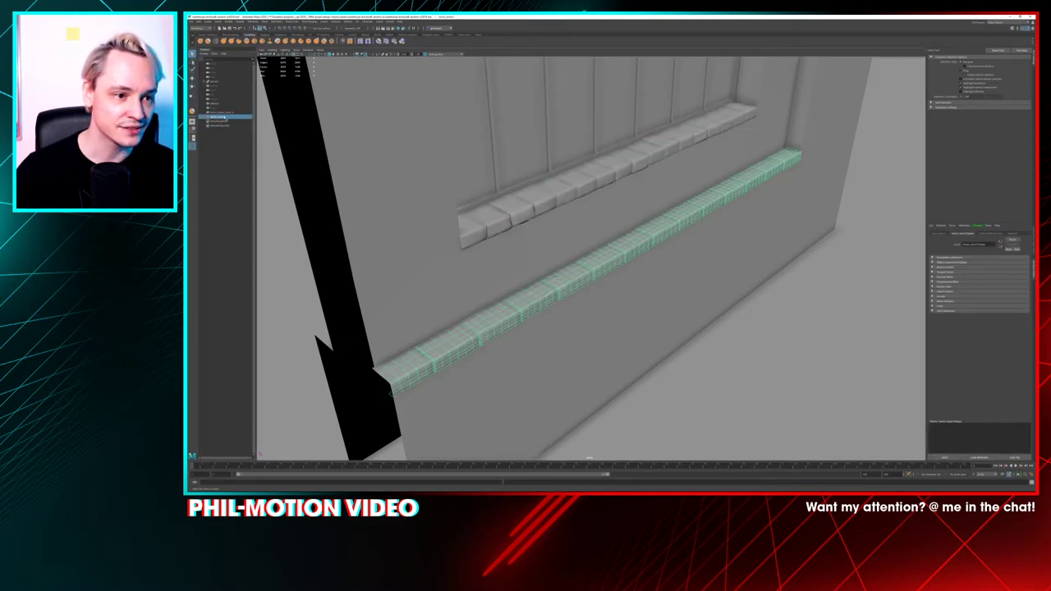
double_click(220, 118)
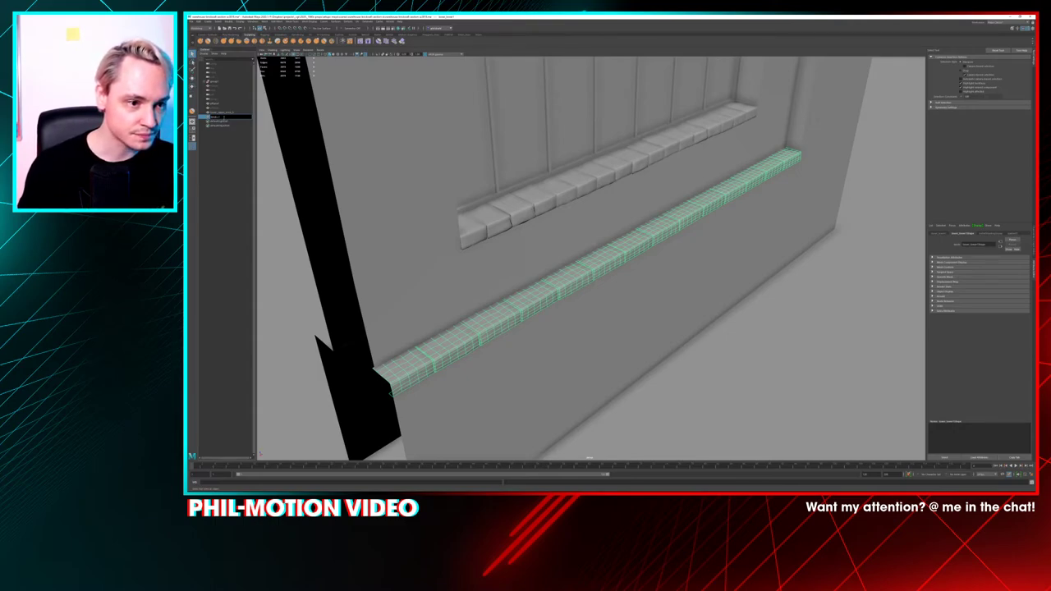
key(Return)
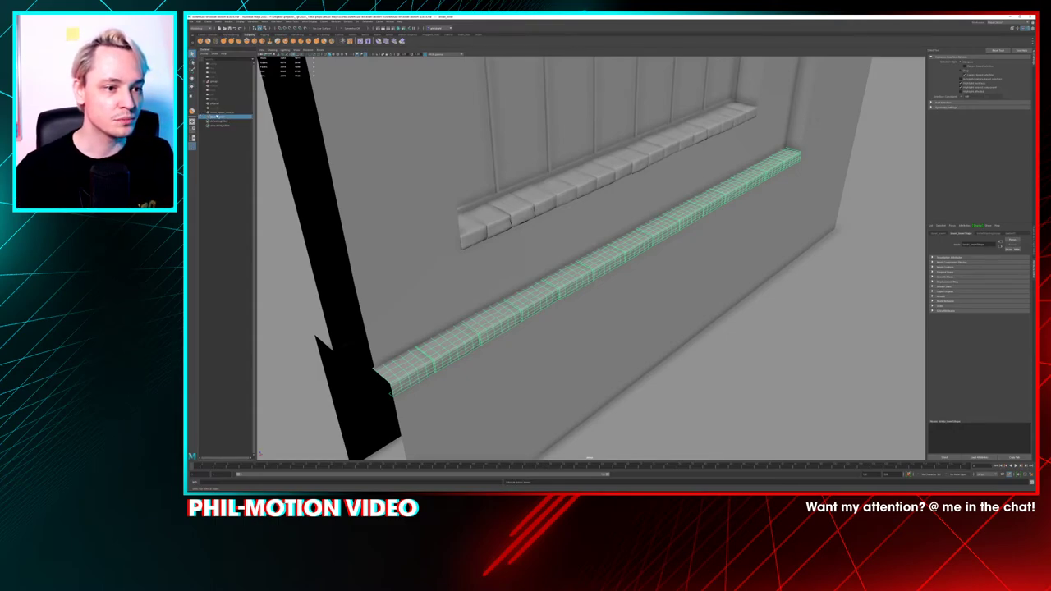
click(218, 113)
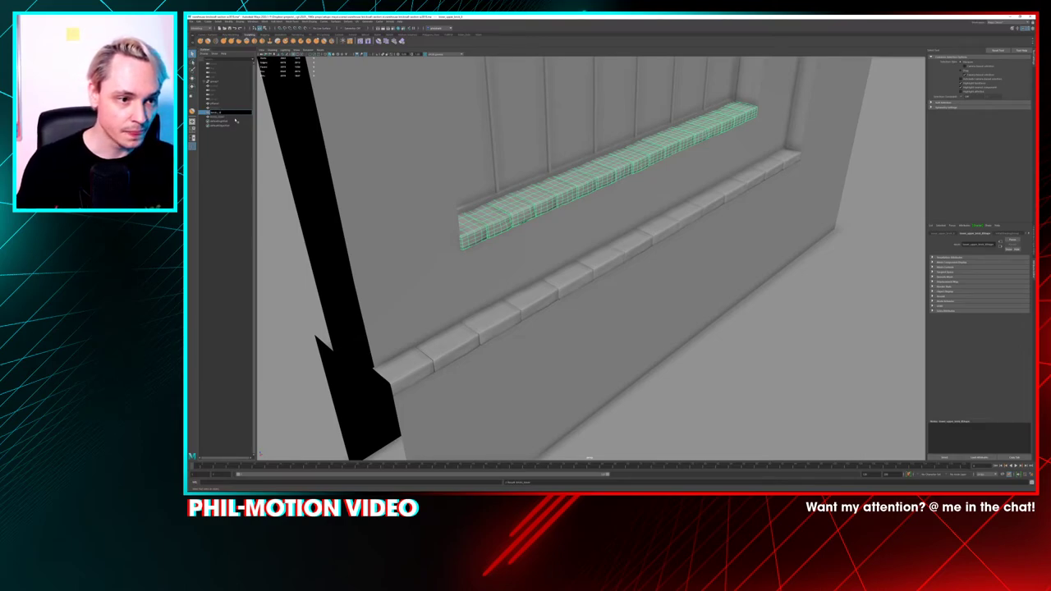
key(Return)
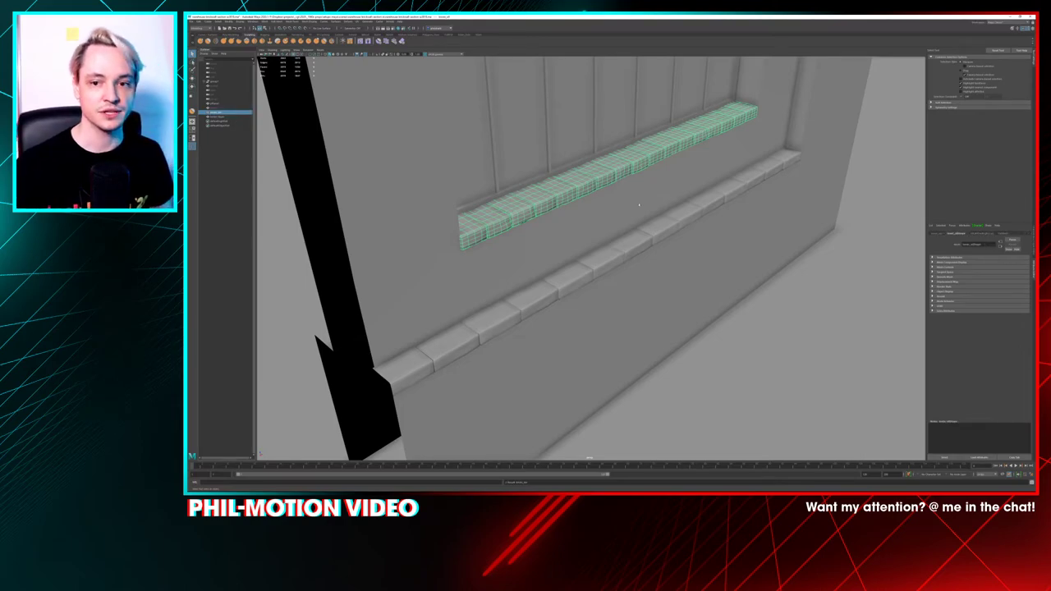
Examine the wall segment, window grid and brick rows up close and from a distance
click(737, 218)
alt+right_drag(737, 218, 631, 187)
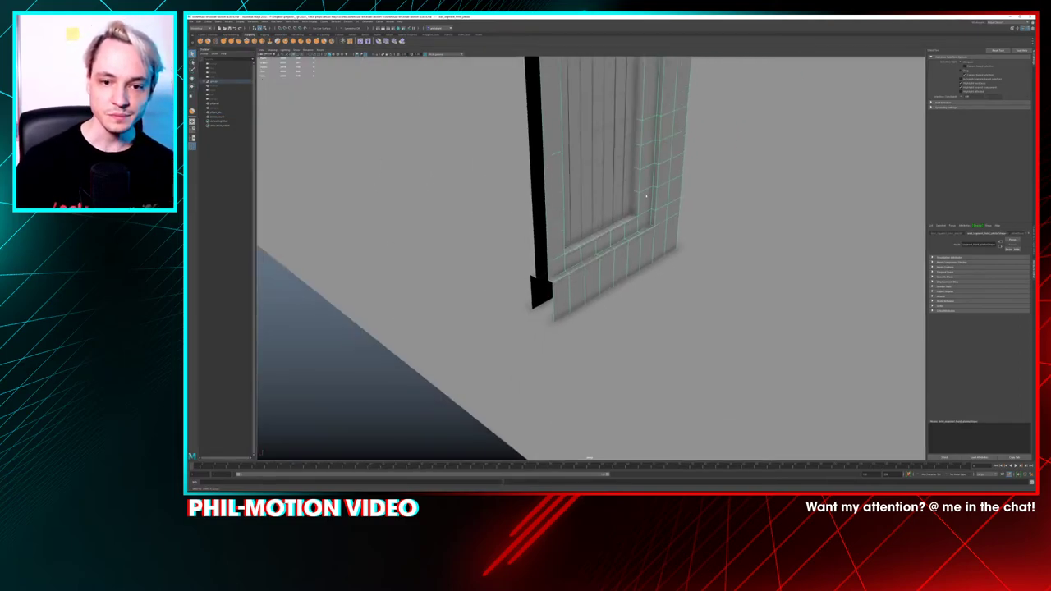
alt+middle_drag(632, 187, 584, 234)
alt+drag(585, 234, 542, 197)
click(538, 195)
alt+right_drag(459, 181, 543, 202)
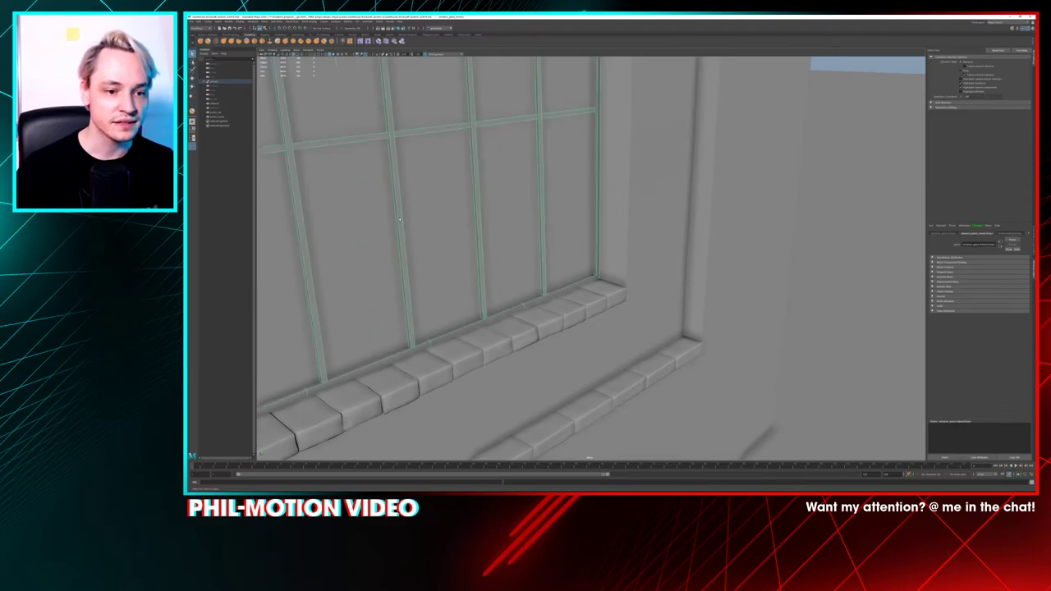
alt+drag(397, 219, 436, 211)
alt+right_drag(436, 210, 429, 197)
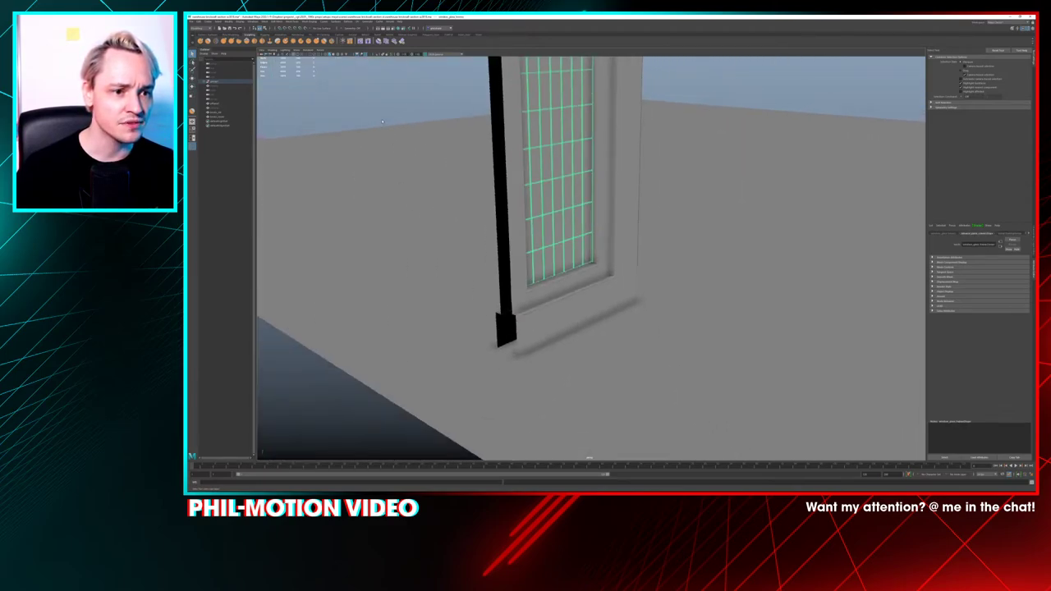
click(436, 148)
alt+middle_drag(437, 138, 450, 188)
alt+right_drag(450, 188, 444, 184)
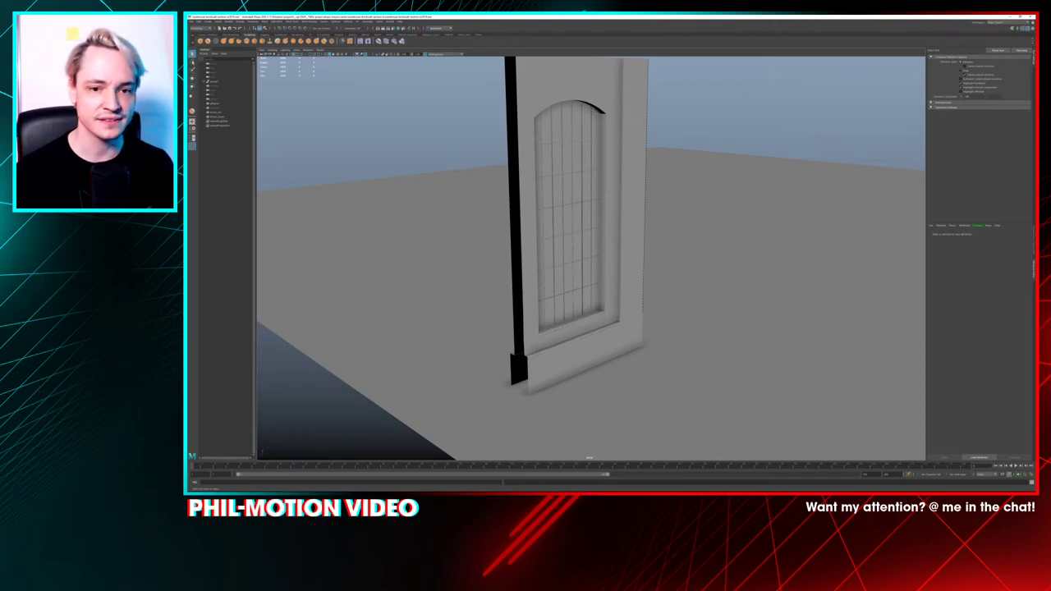
mouse_move(436, 134)
alt+mouse_down()
mouse_move(421, 136)
mouse_move(450, 137)
mouse_move(436, 134)
alt+mouse_up()
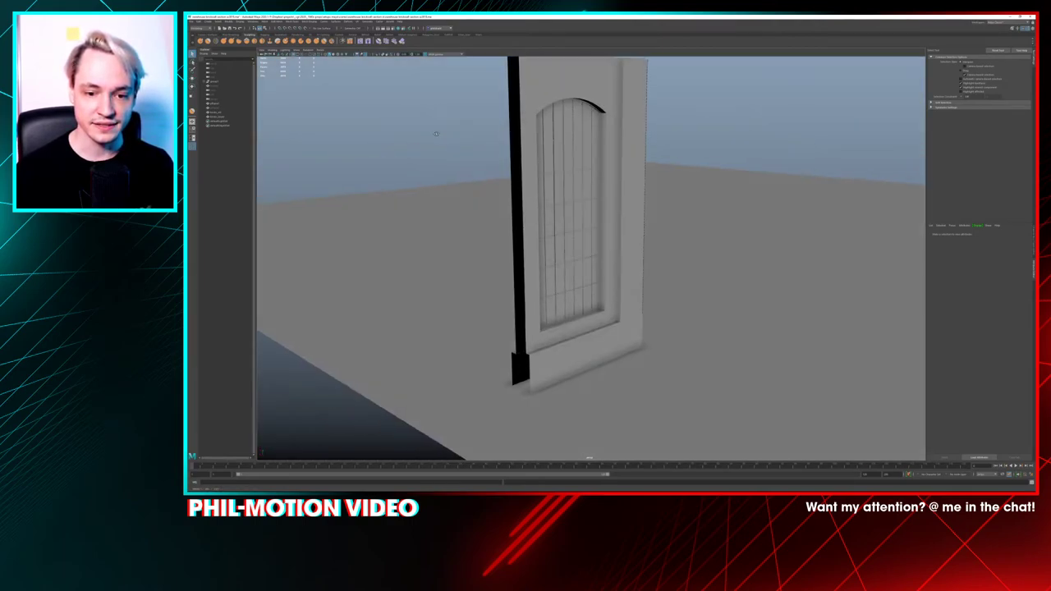
alt+right_drag(476, 215, 541, 248)
alt+middle_drag(542, 248, 538, 198)
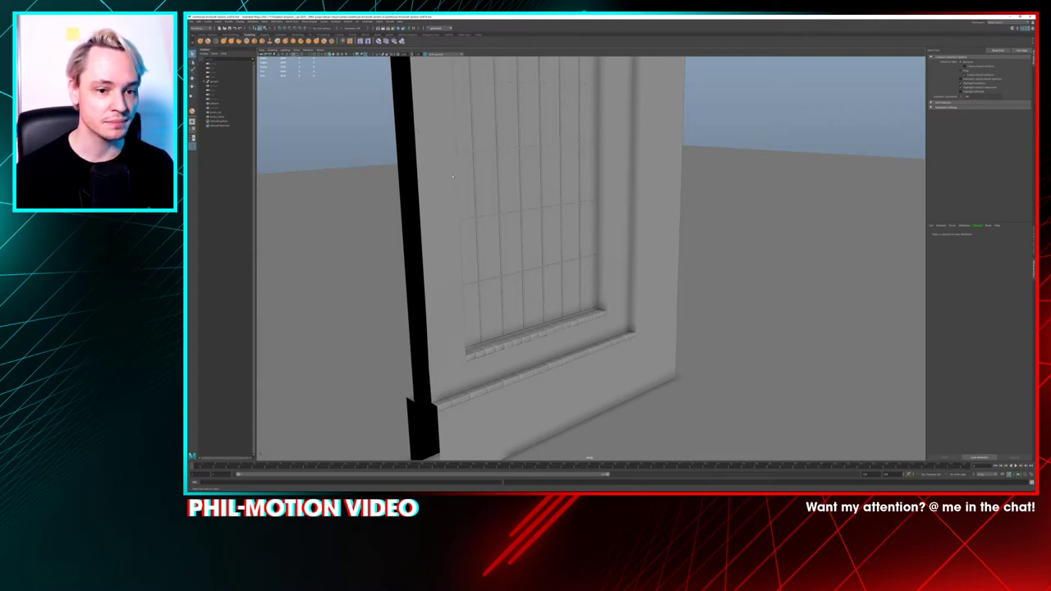
alt+drag(453, 177, 500, 211)
Open the UV Editor for the wall segment mesh and place its window beside the model
click(482, 179)
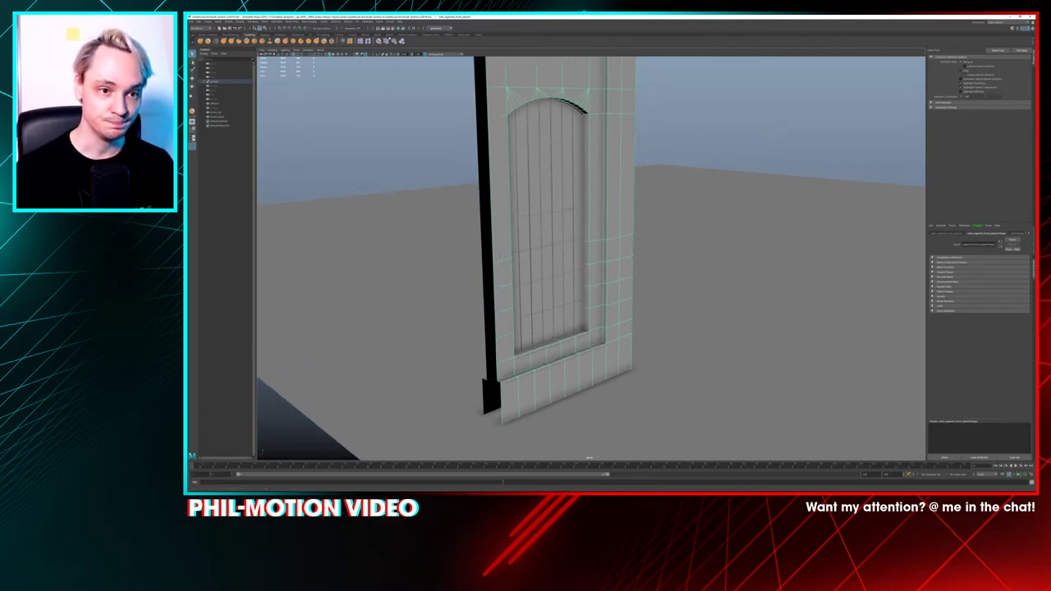
click(362, 23)
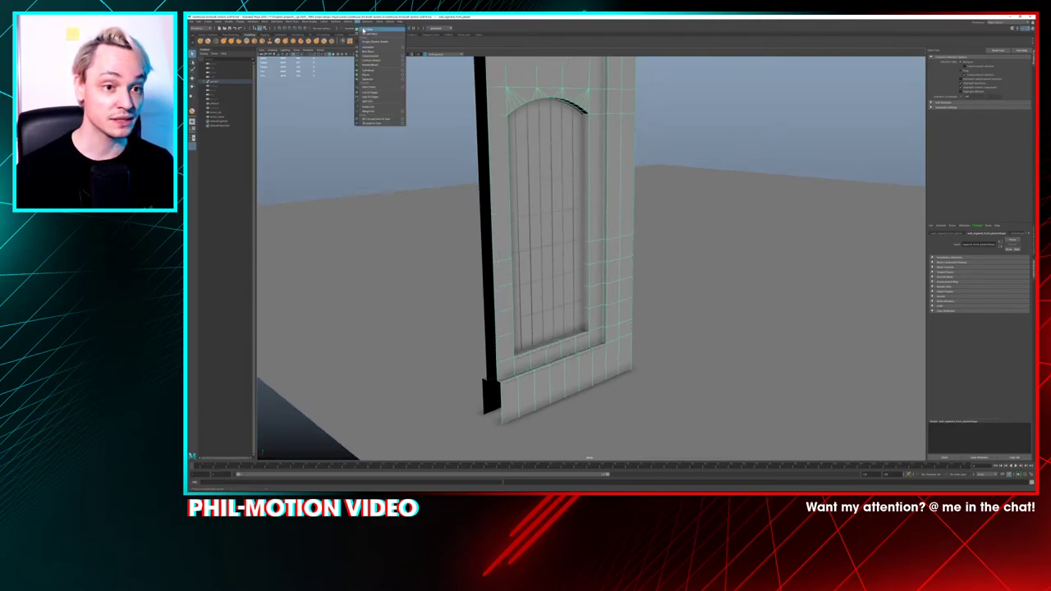
click(363, 30)
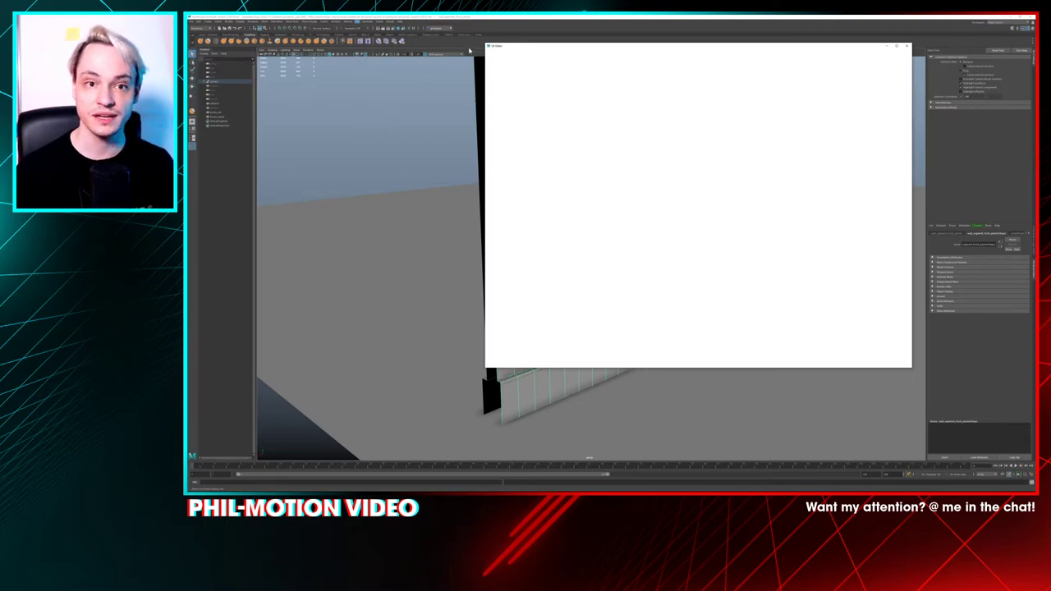
drag(526, 46, 617, 53)
alt+middle_drag(482, 113, 352, 93)
alt+drag(351, 93, 310, 164)
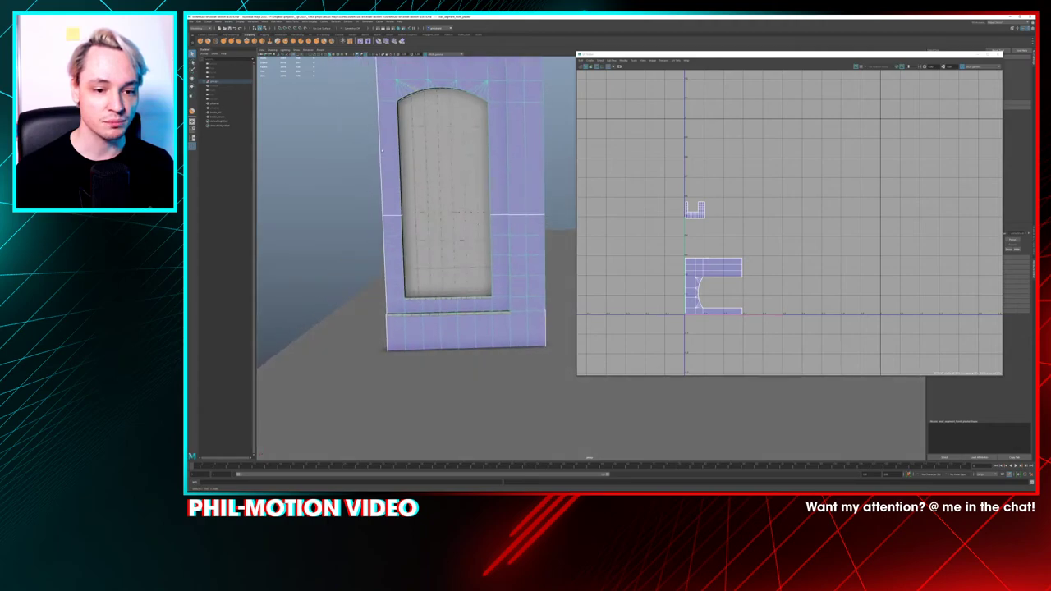
alt+right_drag(311, 181, 378, 237)
alt+middle_drag(378, 237, 450, 193)
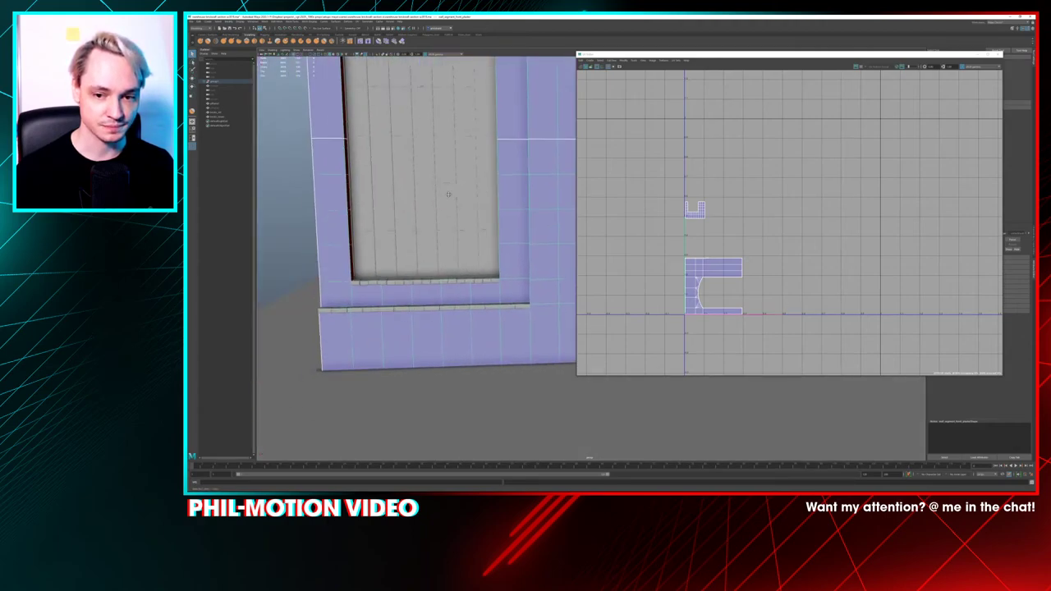
Select the upper and lower brick rows together and examine their UV shells in the UV Editor
alt+right_drag(450, 192, 535, 248)
click(418, 283)
alt+right_drag(641, 154, 799, 199)
alt+middle_drag(798, 199, 657, 254)
alt+right_drag(721, 155, 816, 183)
alt+middle_drag(816, 183, 691, 206)
alt+right_drag(782, 170, 822, 179)
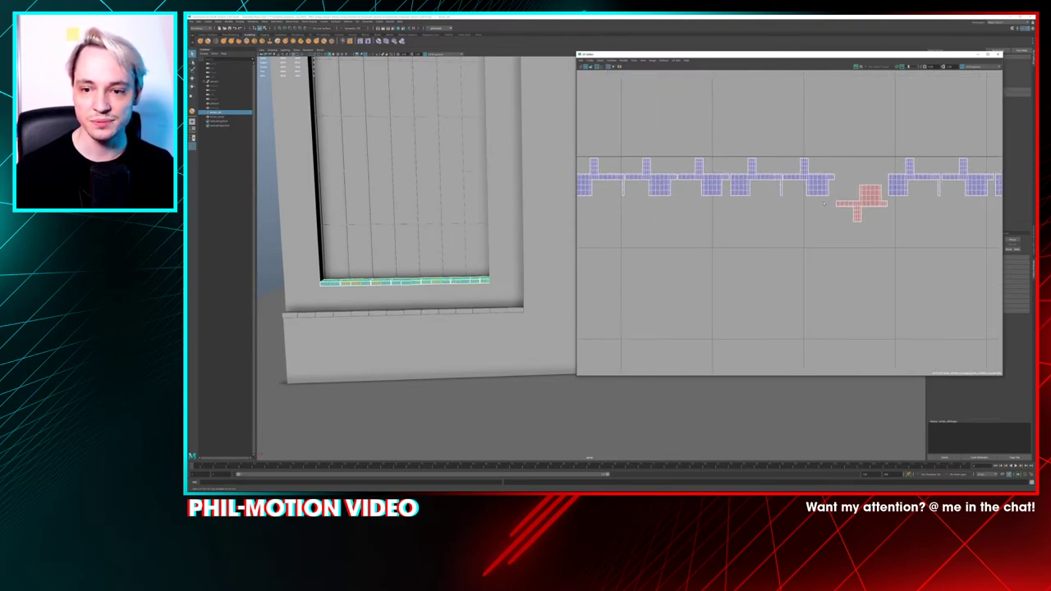
alt+middle_drag(947, 197, 776, 215)
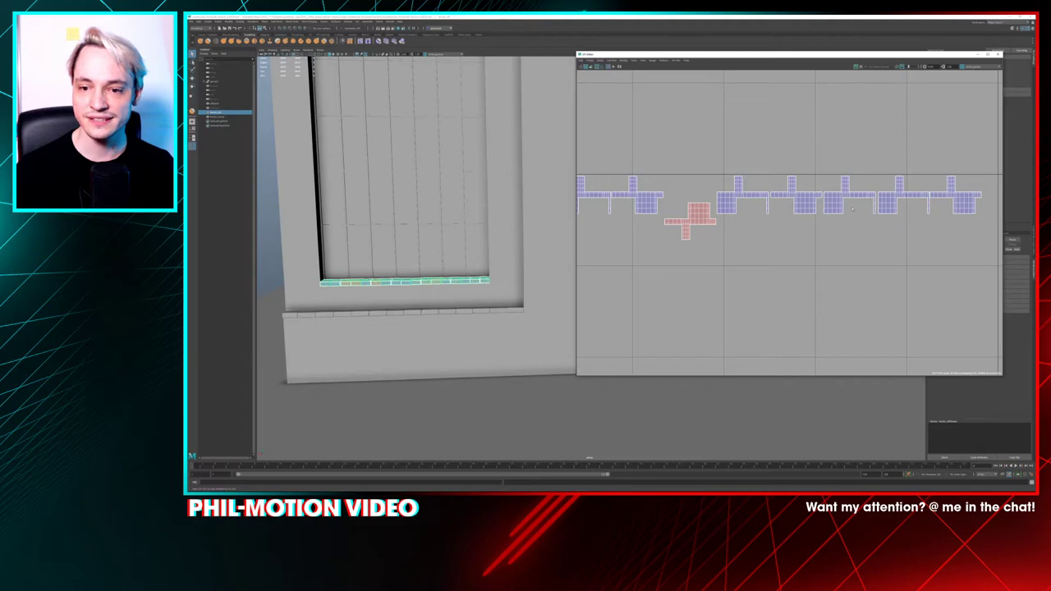
shift+click(525, 308)
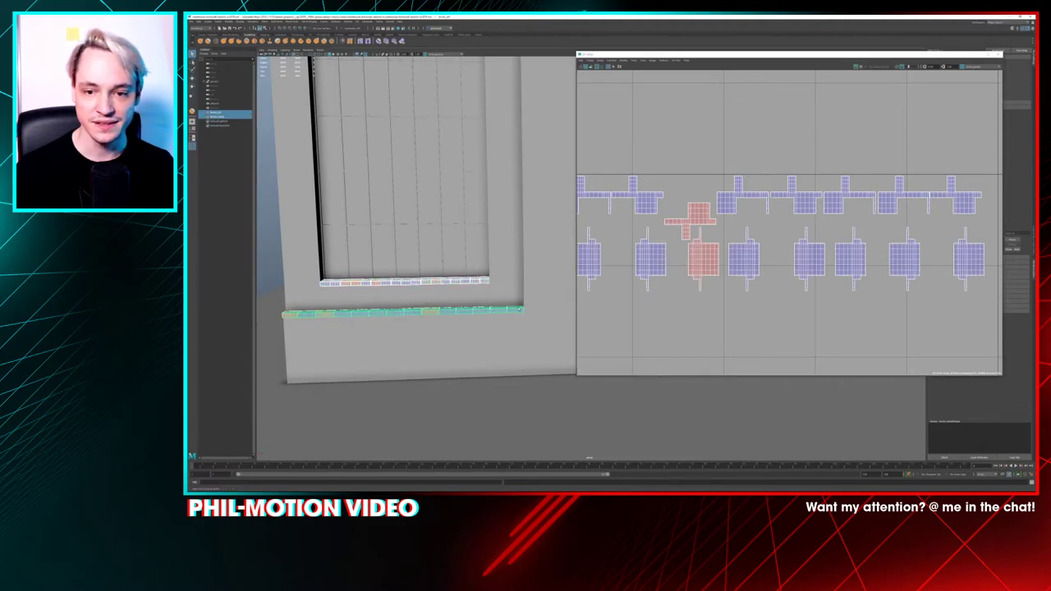
scroll(852, 199, up, 2)
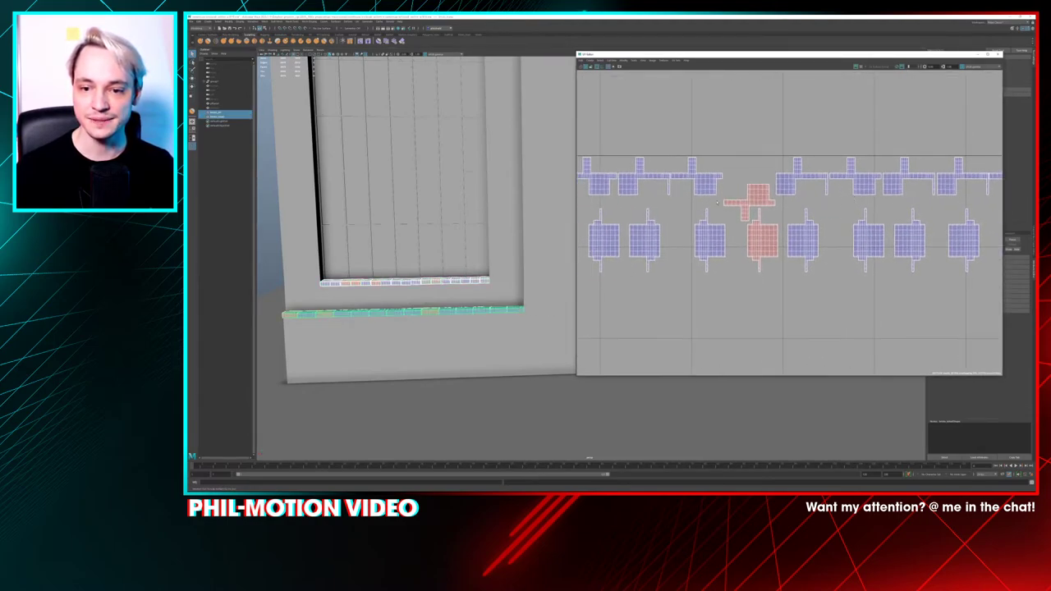
Switch to UV shell selection and raise the first lowered red T-shaped shell into line with the upper shell row
alt+middle_drag(663, 202, 881, 190)
alt+middle_drag(705, 189, 892, 181)
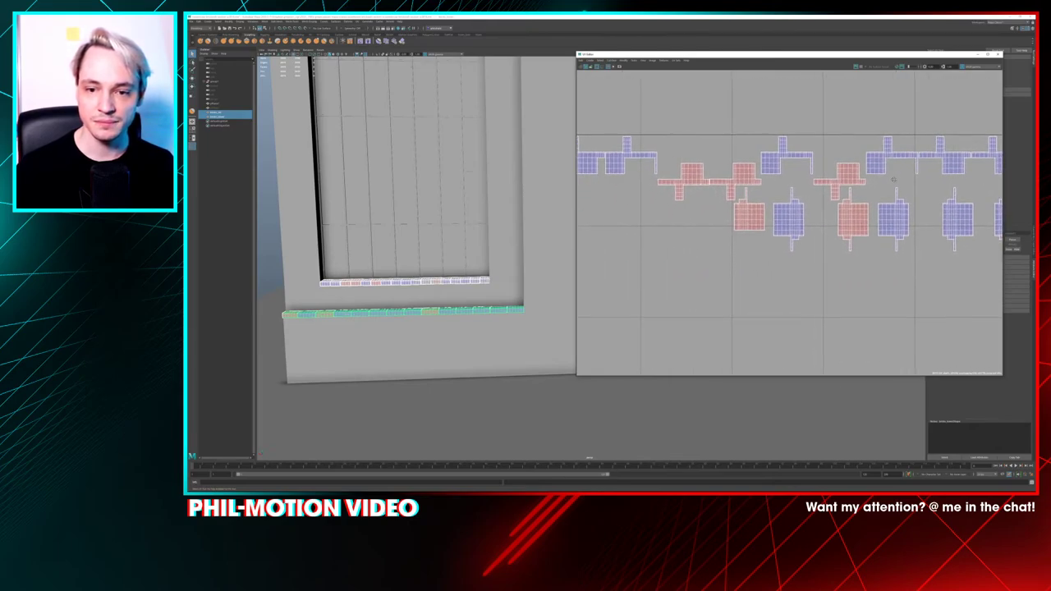
right_drag(680, 178, 673, 174)
click(686, 180)
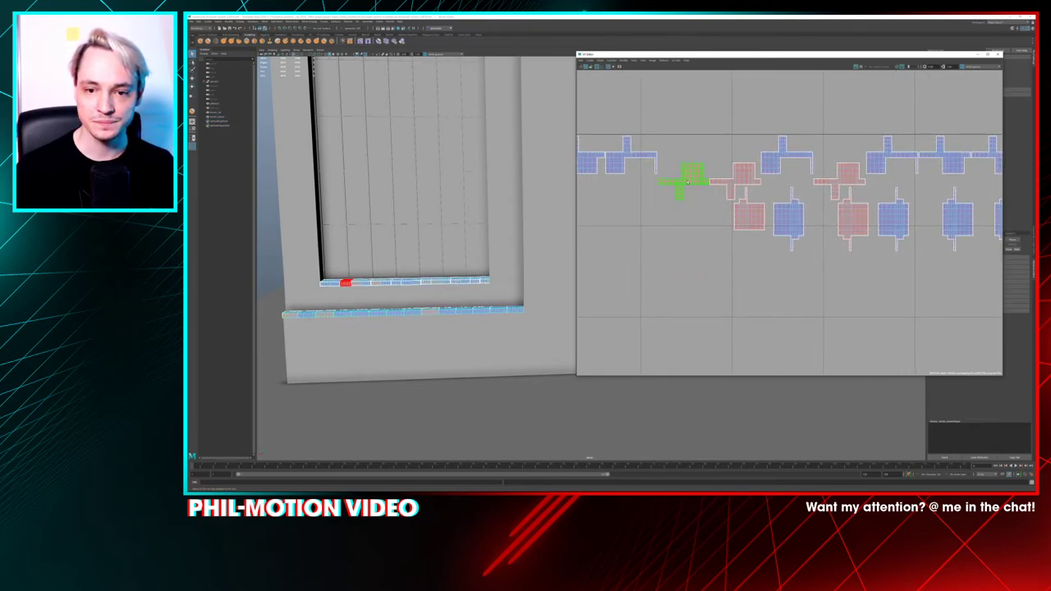
key(w)
drag(683, 153, 682, 131)
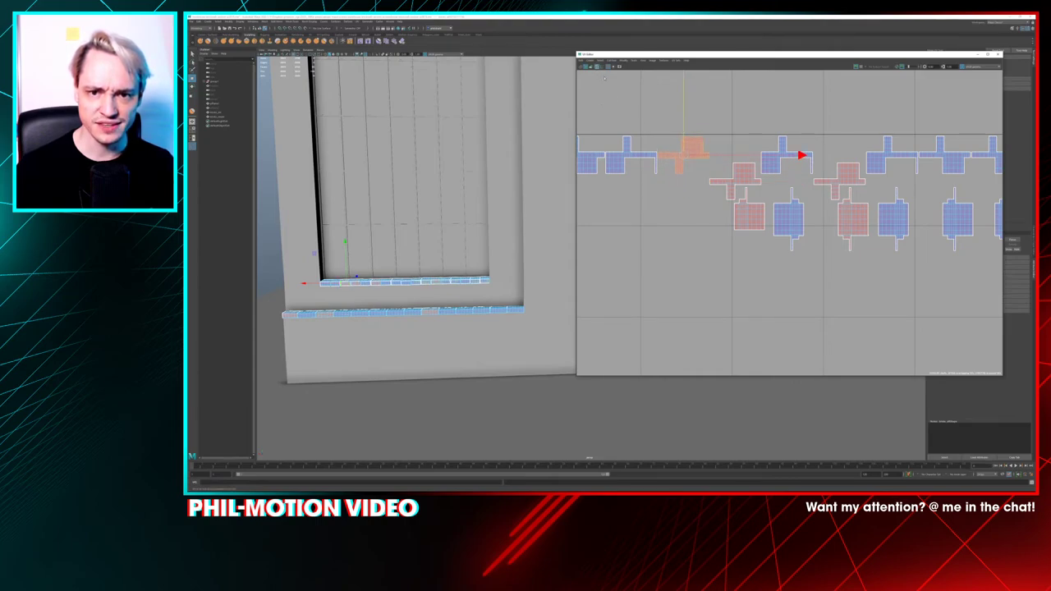
Raise the next two lowered red T-shaped shells into line with the rest of the upper shell row
click(674, 196)
alt+right_drag(660, 161, 713, 147)
click(816, 208)
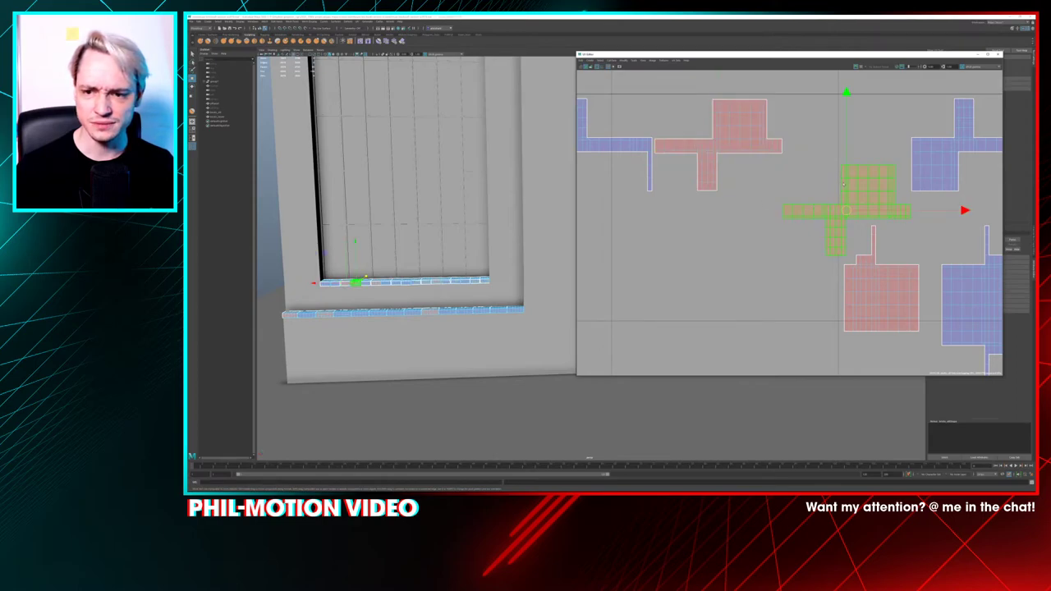
drag(847, 188, 841, 125)
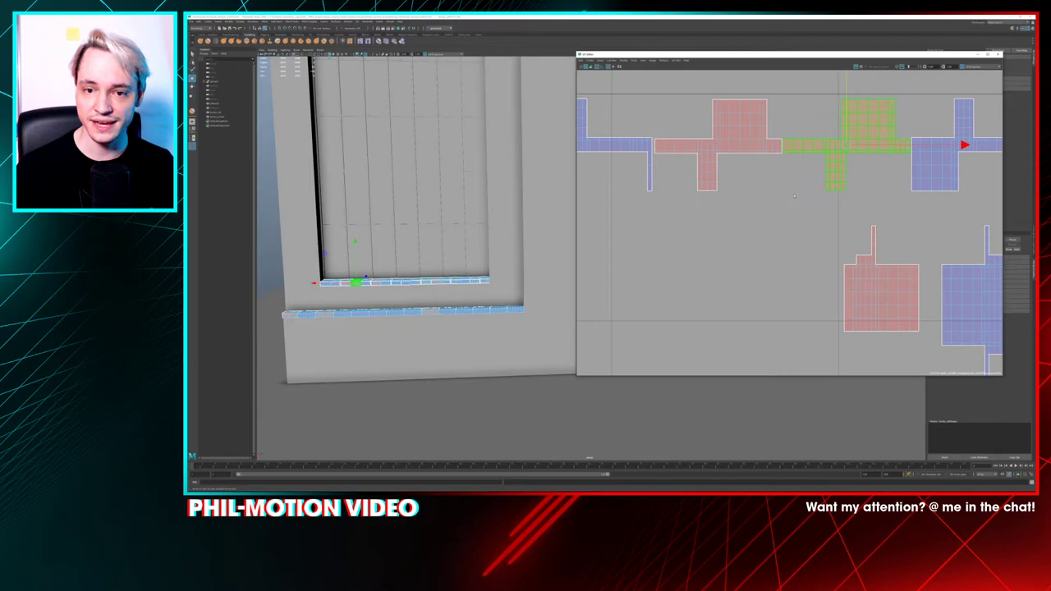
scroll(838, 124, down, 3)
alt+middle_drag(812, 126, 582, 142)
click(785, 182)
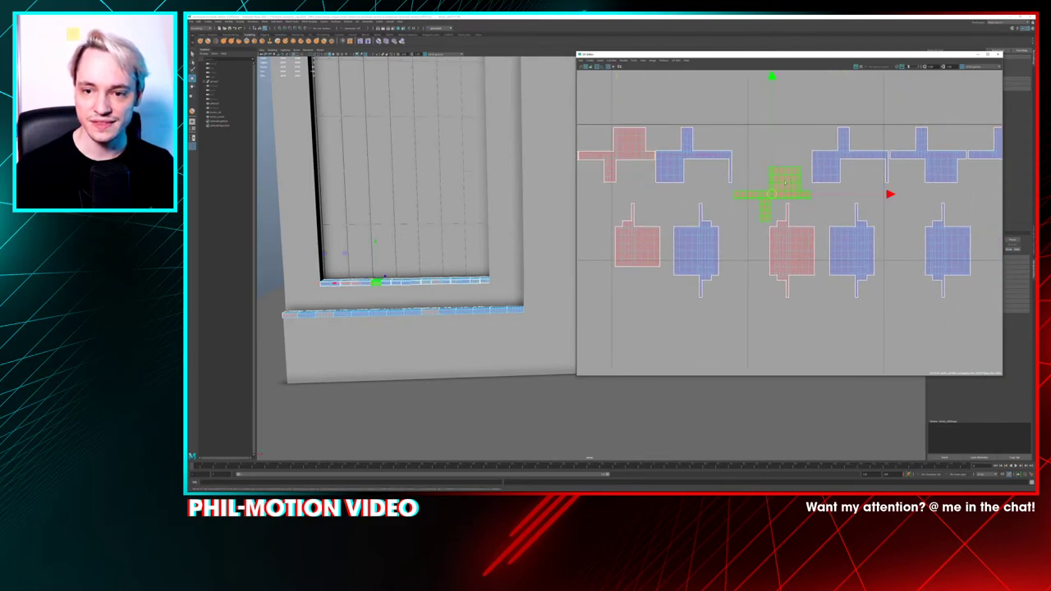
drag(773, 155, 770, 115)
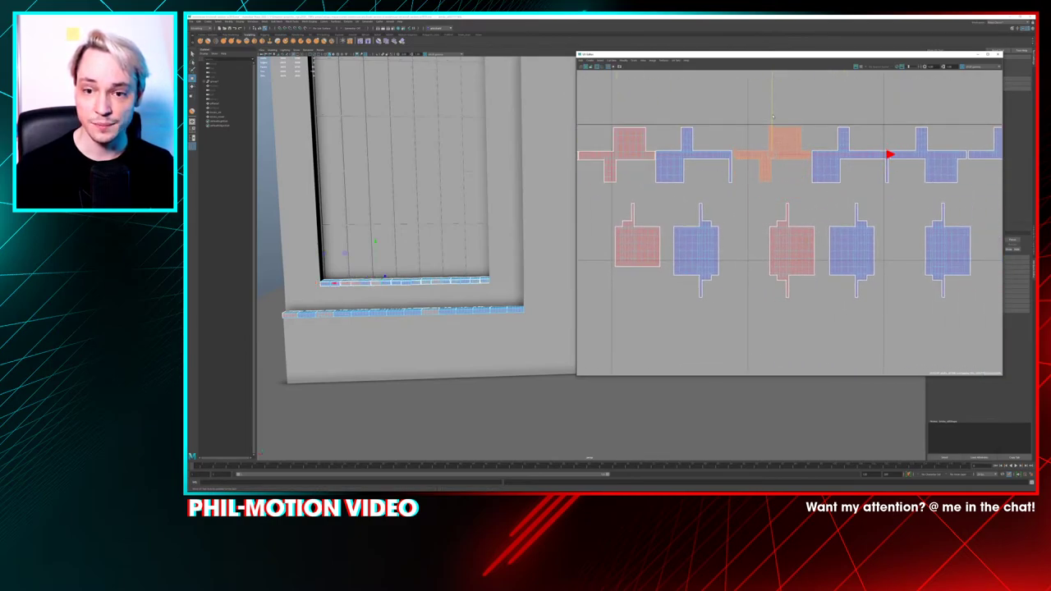
Raise the last lowered red T-shaped shell into the remaining gap in the upper shell row
alt+middle_drag(810, 131, 613, 128)
alt+middle_drag(861, 161, 592, 165)
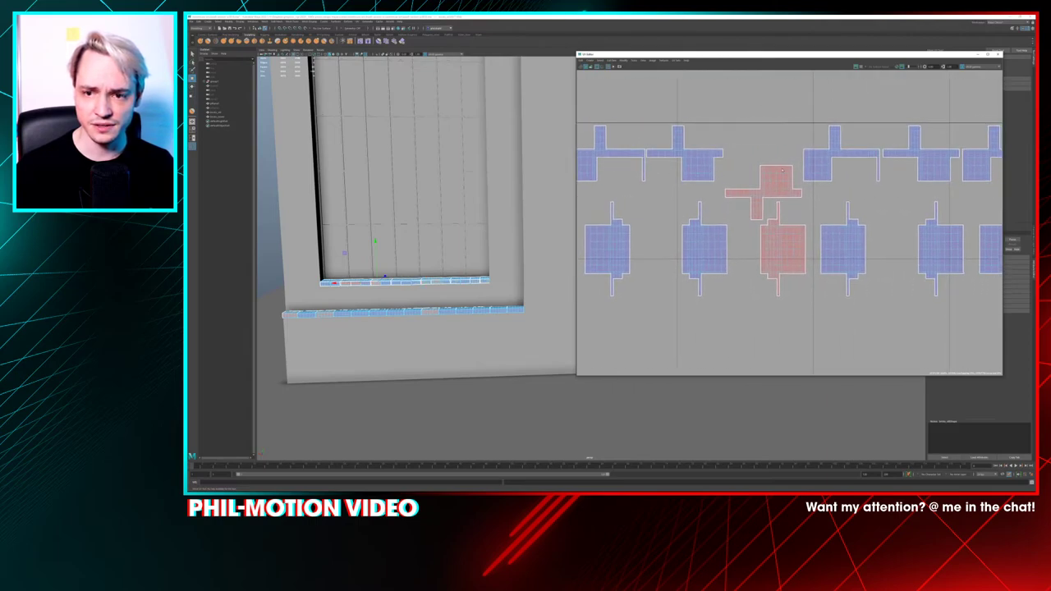
click(775, 184)
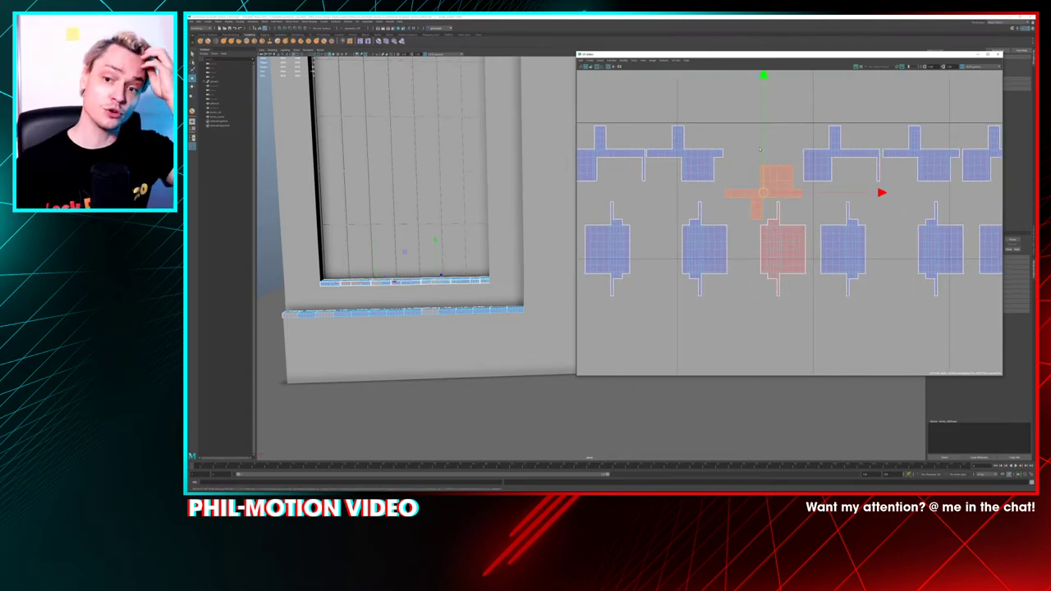
middle_drag(760, 149, 756, 107)
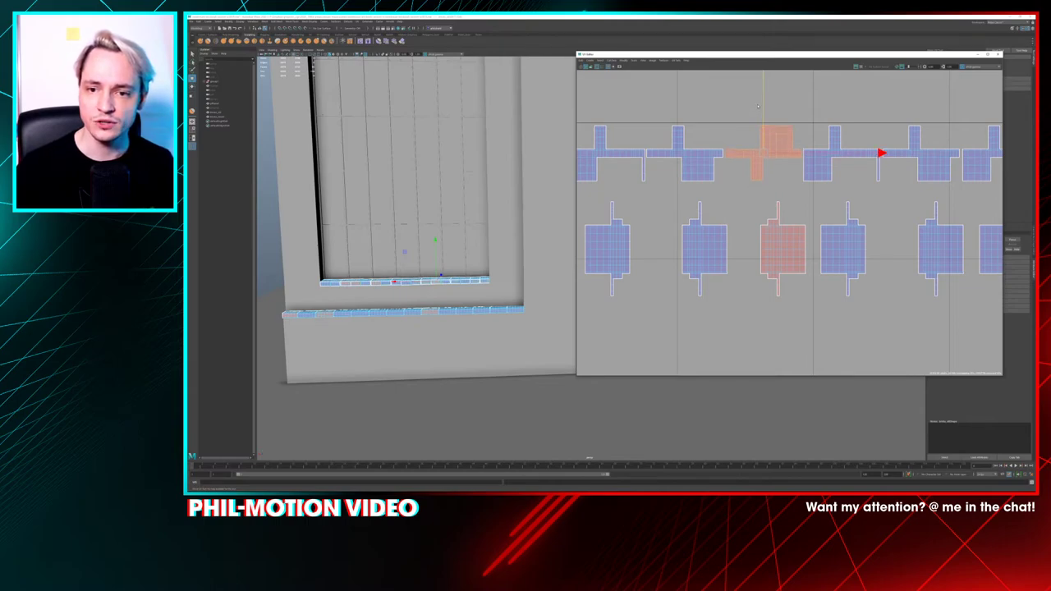
Shift the end shell of the lower shell row horizontally until it meets the vertical UV tile border
alt+middle_drag(898, 189, 602, 152)
click(792, 212)
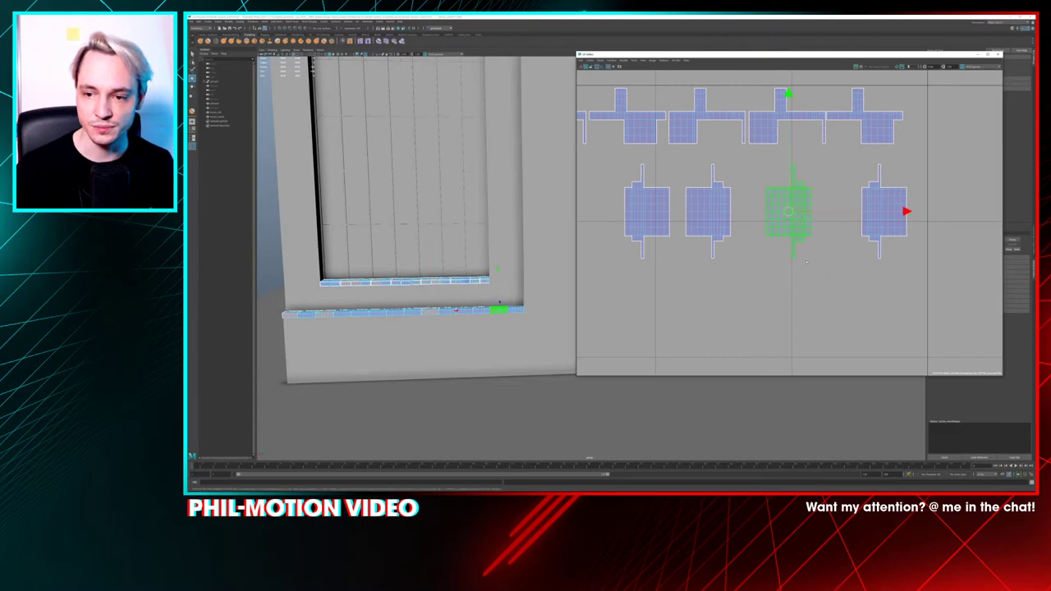
alt+right_drag(823, 274, 732, 241)
alt+middle_drag(733, 241, 914, 196)
alt+middle_drag(688, 218, 913, 211)
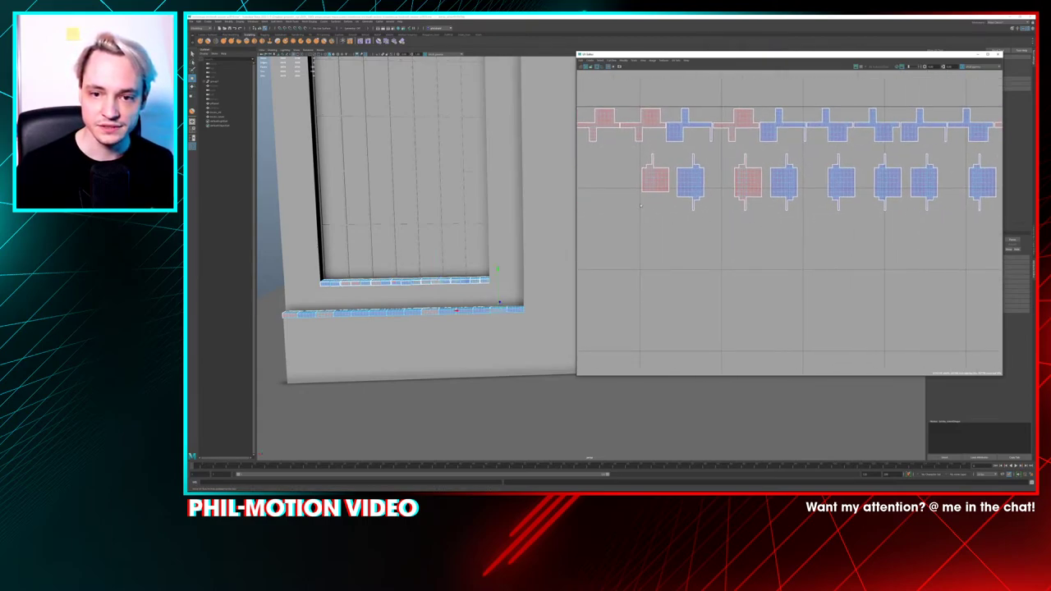
mouse_move(640, 204)
alt+middle_down()
mouse_move(756, 209)
mouse_move(578, 217)
alt+middle_up()
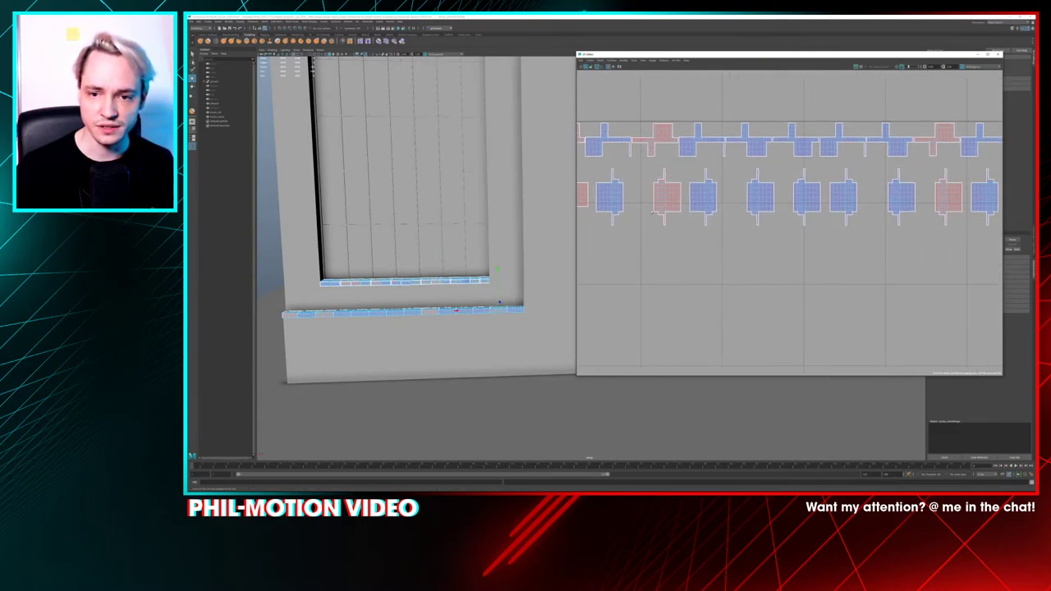
mouse_move(895, 206)
alt+middle_down()
mouse_move(676, 212)
mouse_move(695, 217)
alt+middle_up()
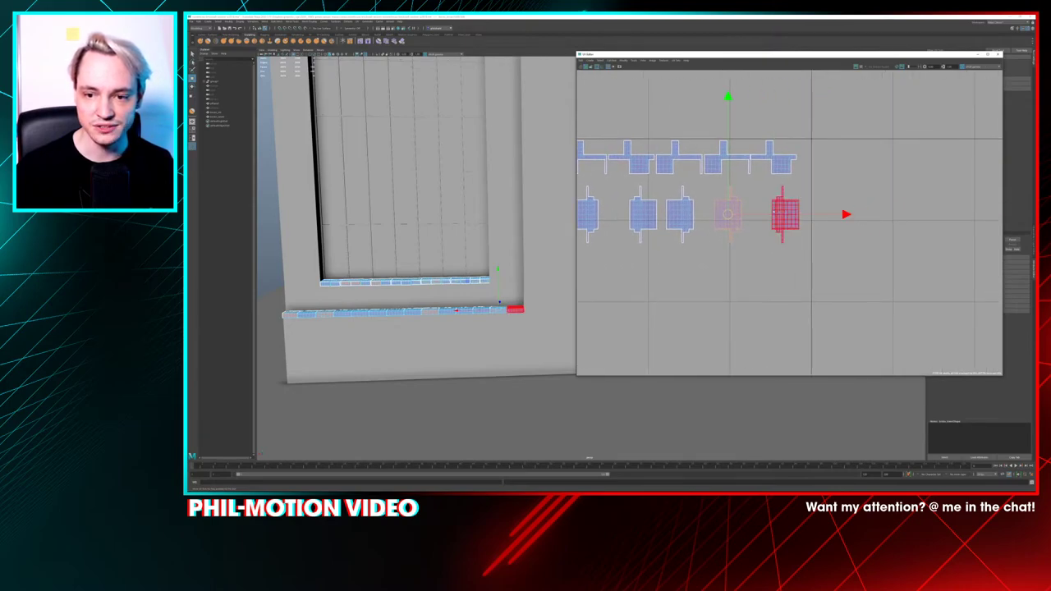
scroll(783, 213, up, 2)
click(784, 218)
drag(827, 215, 842, 214)
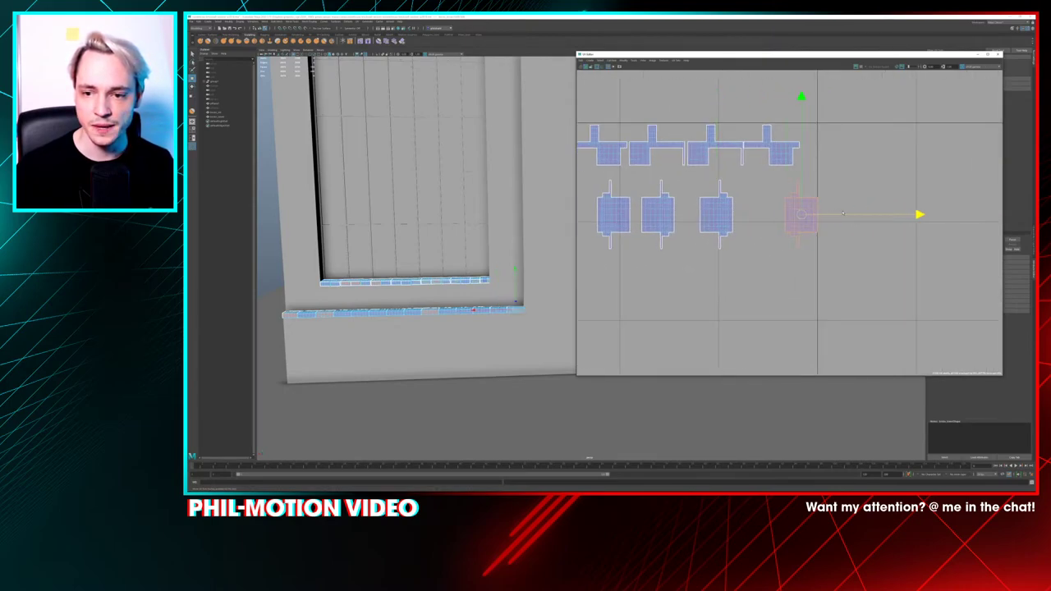
Slide the next three lower-row shells horizontally so they sit side by side against the end shell
click(721, 215)
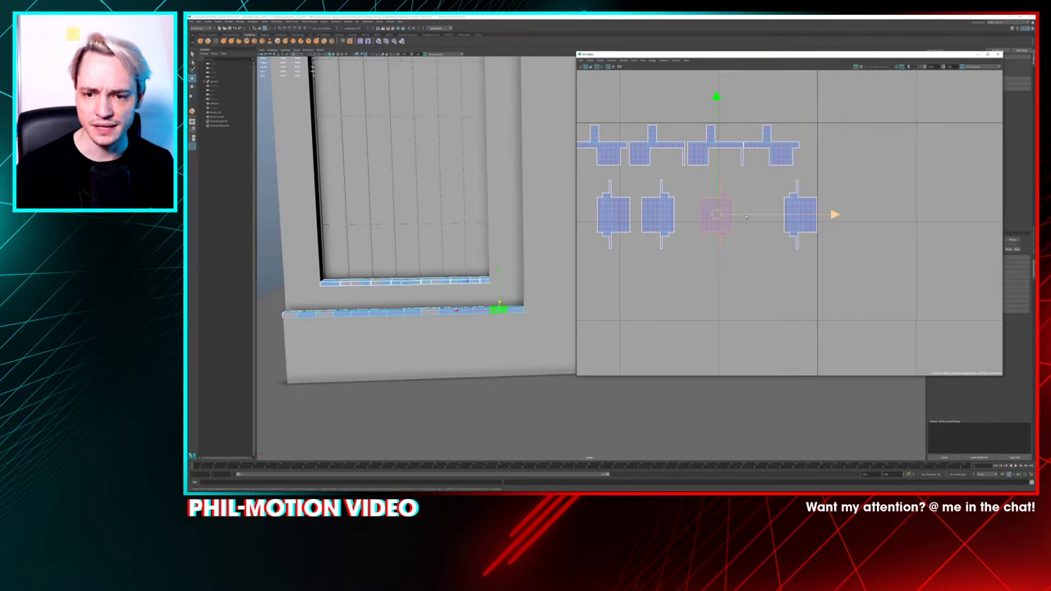
drag(747, 214, 789, 214)
click(659, 215)
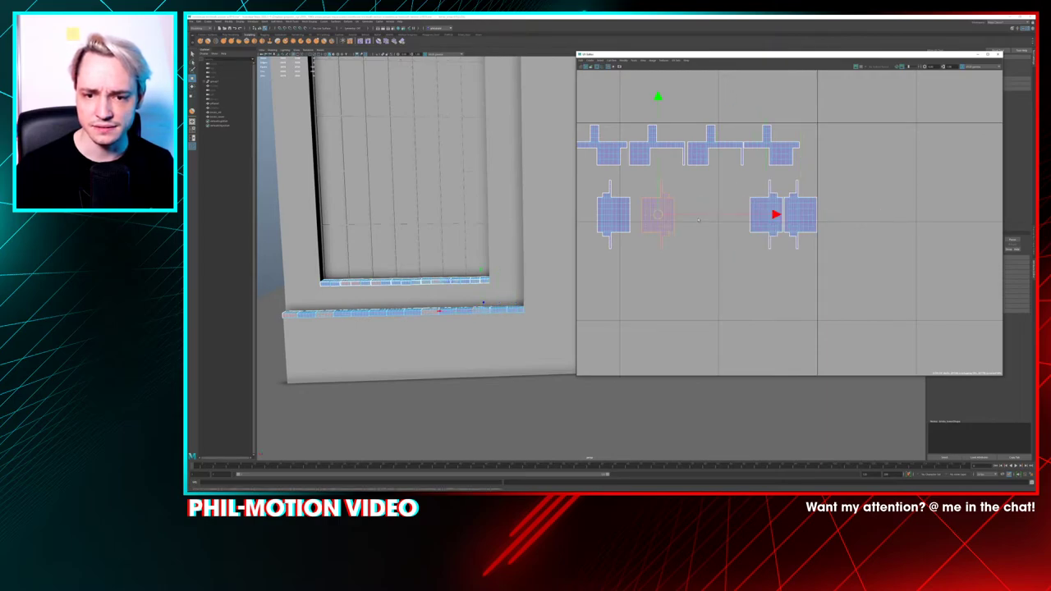
drag(698, 214, 770, 214)
click(613, 215)
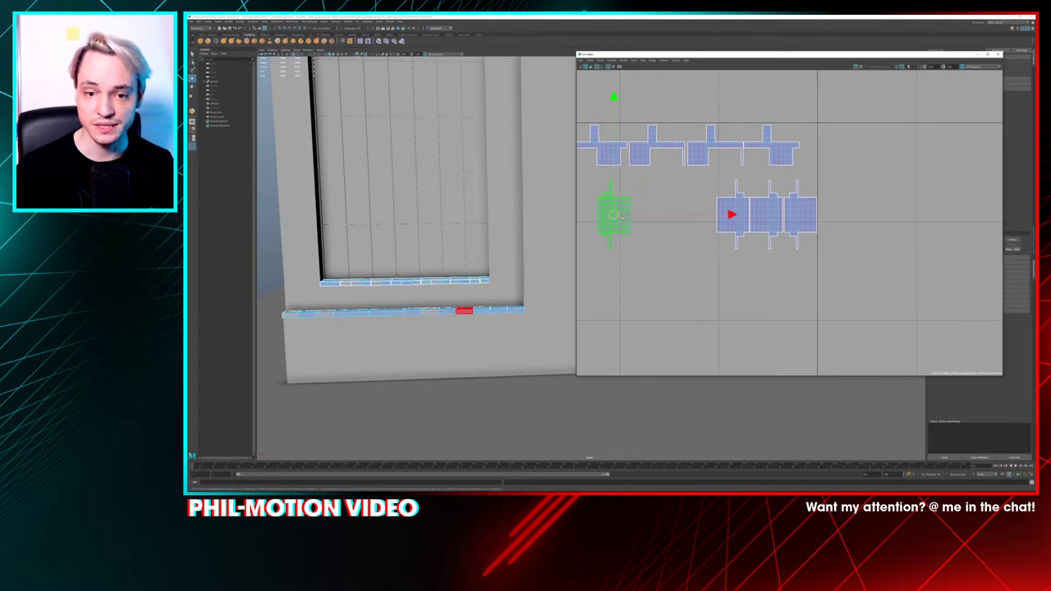
drag(732, 215, 809, 215)
Shift the neighbouring lower-row shells as a group toward the packed ones, closing the gap to the nearest shells
alt+middle_drag(652, 213, 792, 190)
scroll(793, 190, down, 4)
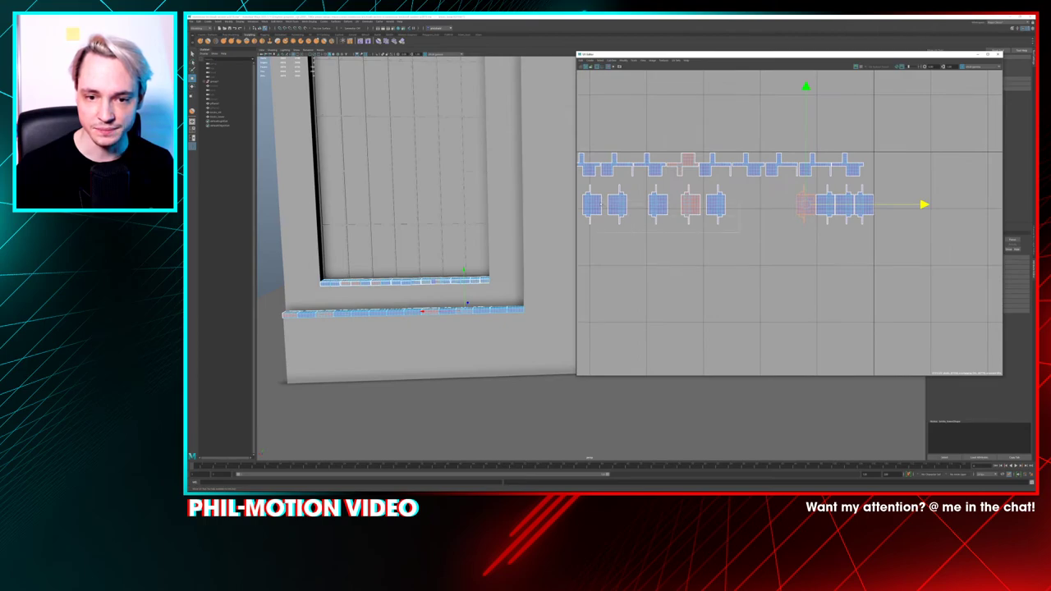
drag(600, 204, 596, 202)
drag(773, 205, 839, 204)
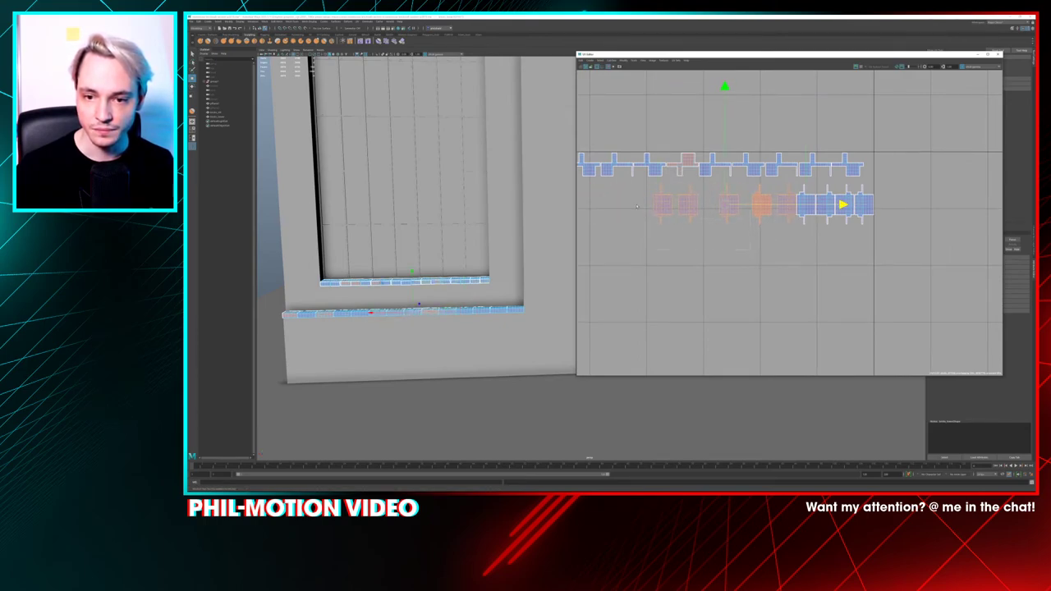
drag(636, 206, 635, 205)
drag(814, 205, 818, 205)
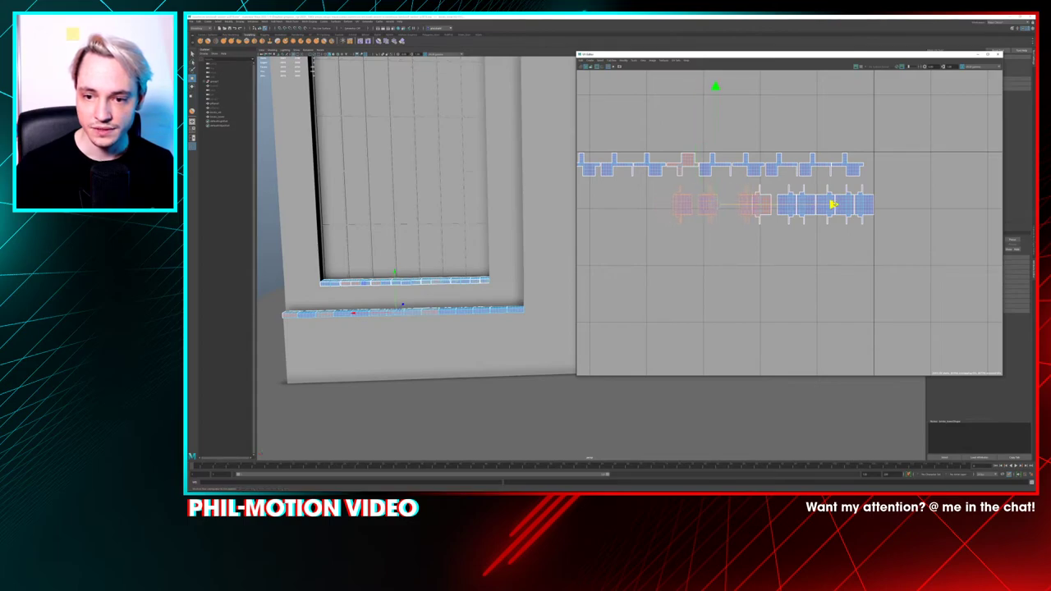
Butt the red square shell against the packed lower-row shells and place the following shell directly beside it
scroll(763, 215, up, 4)
drag(735, 239, 774, 205)
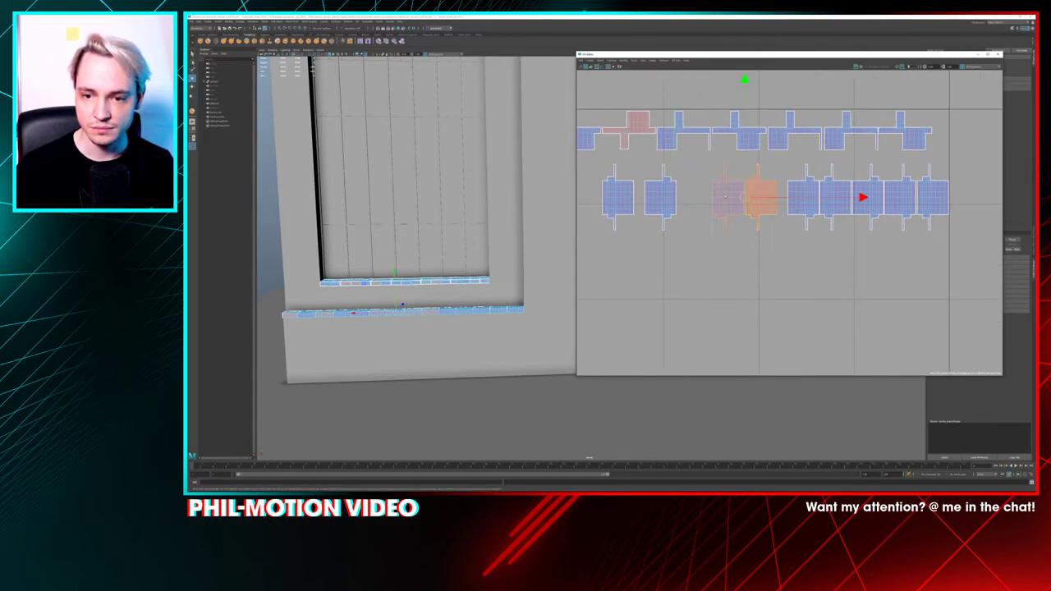
scroll(784, 205, up, 3)
scroll(786, 206, up, 2)
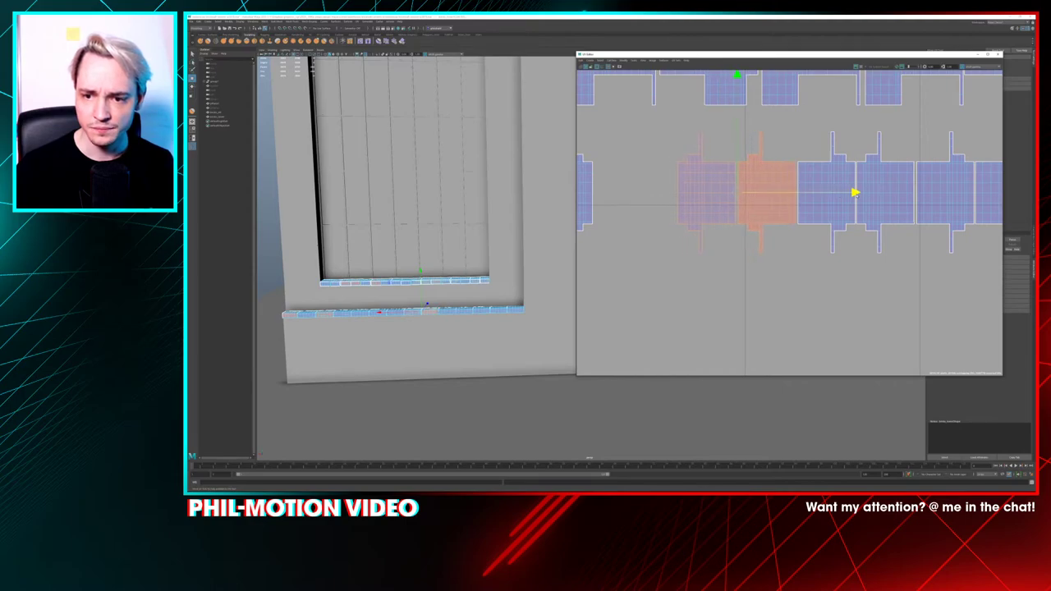
drag(856, 192, 825, 192)
scroll(711, 236, down, 2)
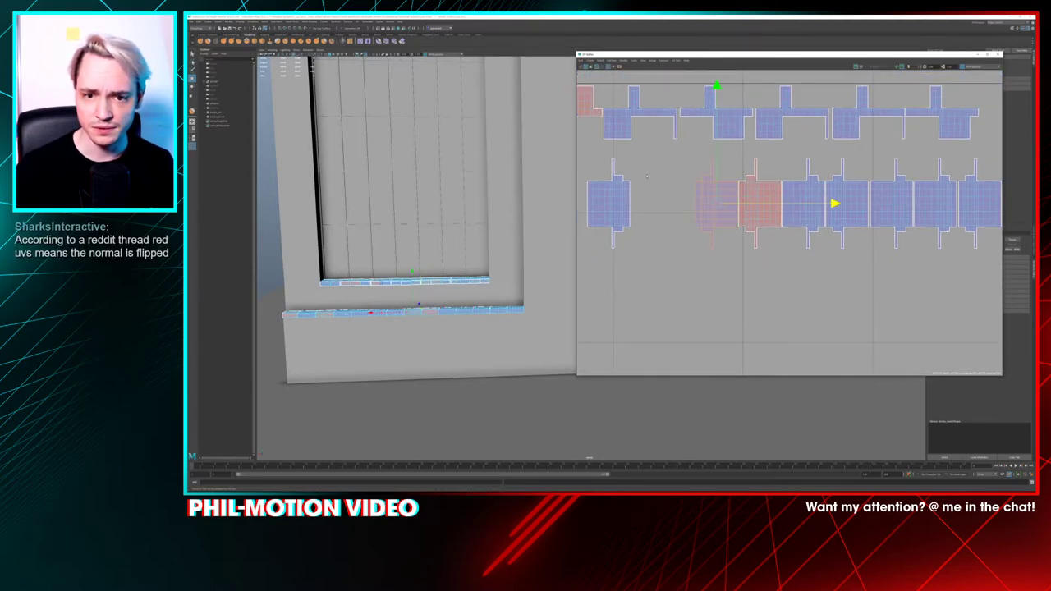
Slide the next two blue lower-row shells horizontally to continue the packed row
alt+middle_drag(647, 176, 741, 167)
click(706, 195)
drag(825, 194, 885, 193)
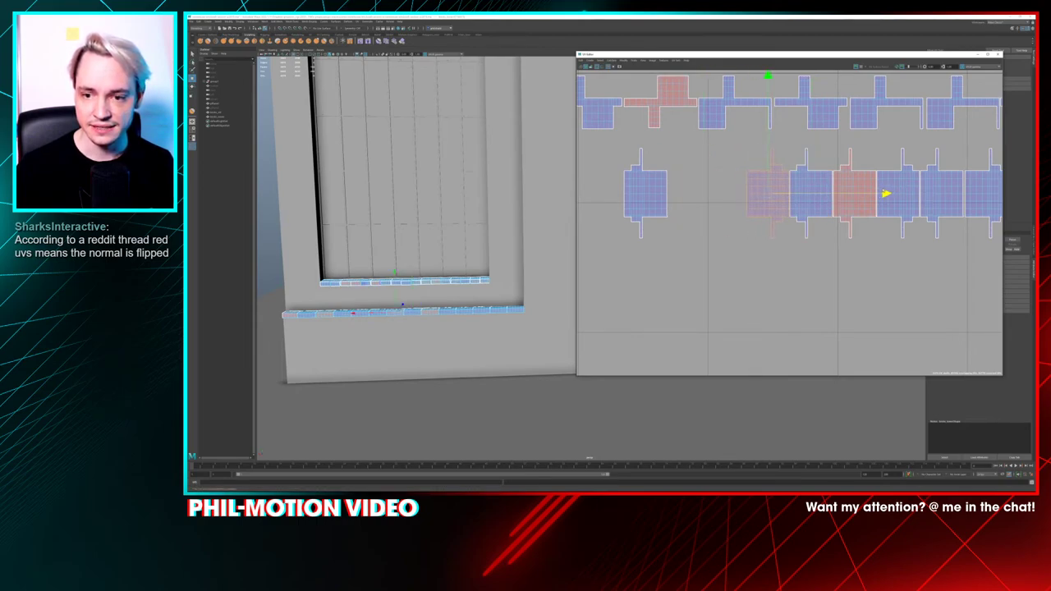
click(660, 189)
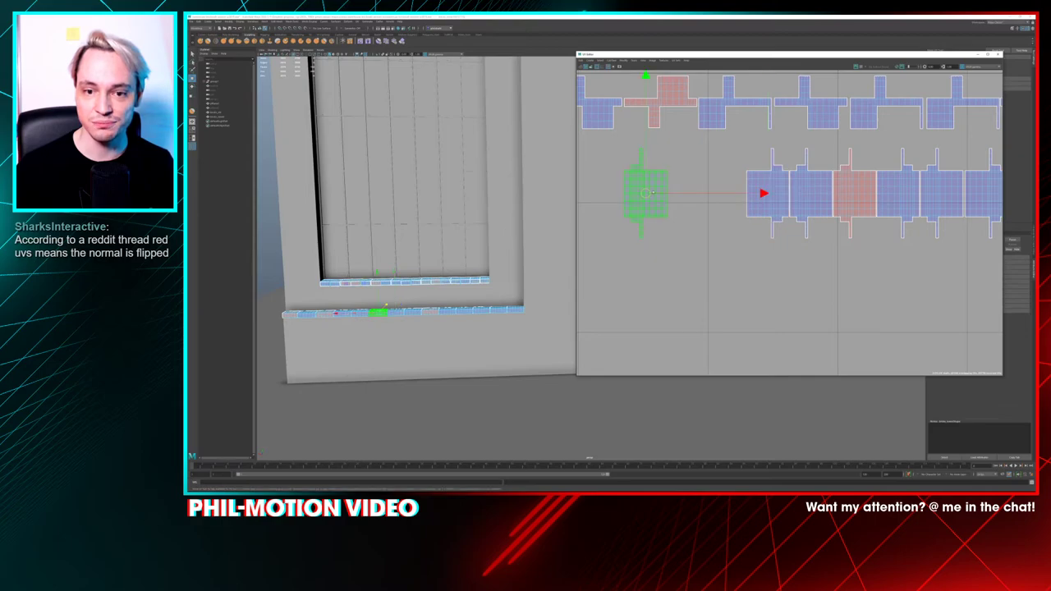
click(842, 193)
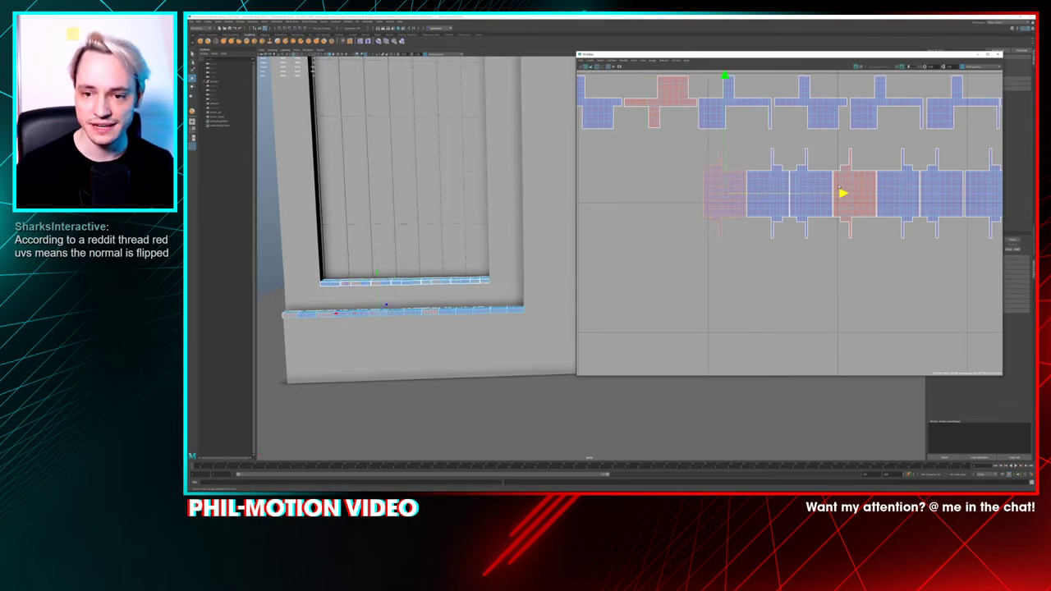
Bring the distant lower-row shells over as a group and butt the nearest three against the packed row
scroll(842, 193, down, 5)
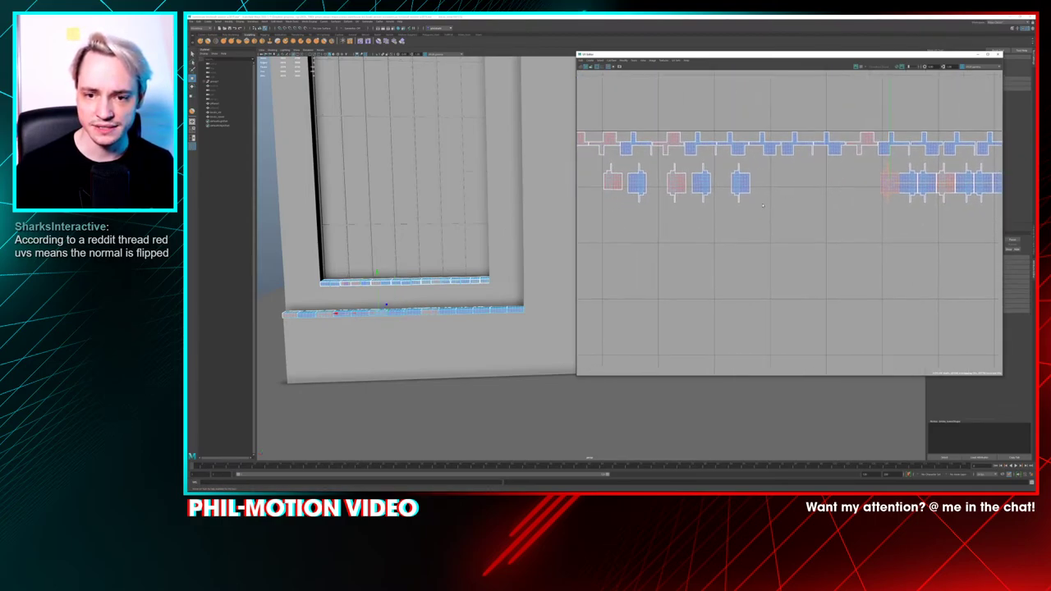
drag(628, 188, 606, 175)
drag(794, 182, 923, 183)
scroll(815, 183, up, 5)
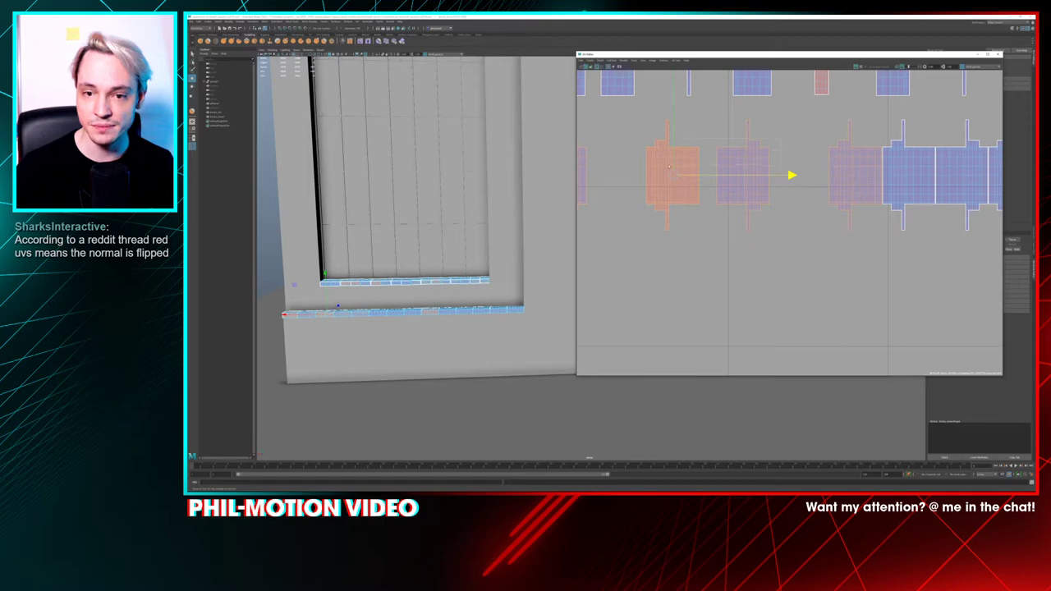
drag(826, 175, 870, 175)
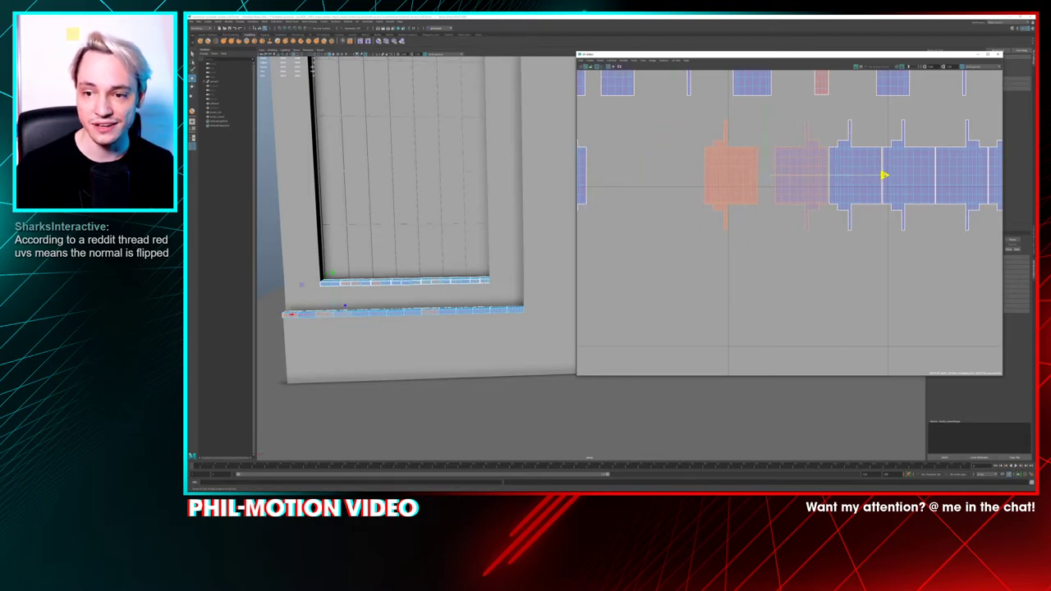
drag(687, 147, 732, 182)
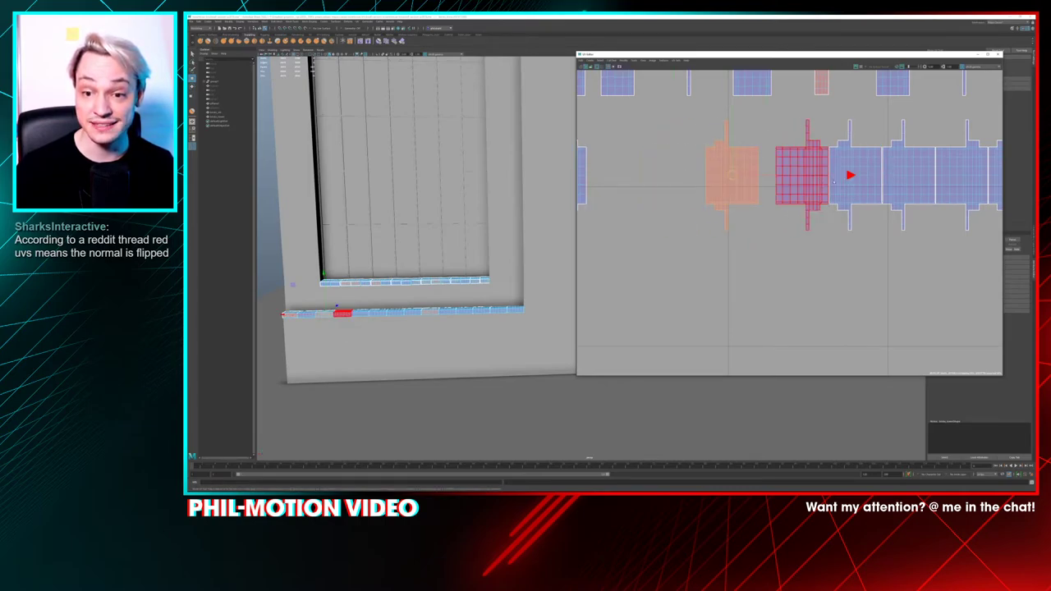
drag(850, 175, 866, 176)
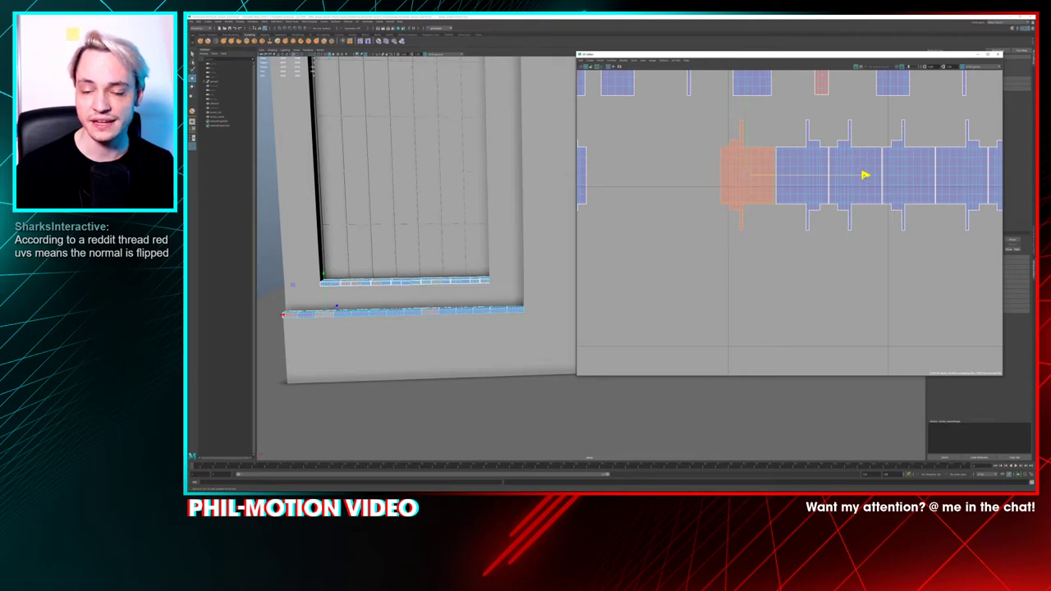
Slide the last two shells, the full blue one and the shorter red one, against the packed lower row
scroll(733, 176, down, 3)
alt+middle_drag(604, 177, 702, 167)
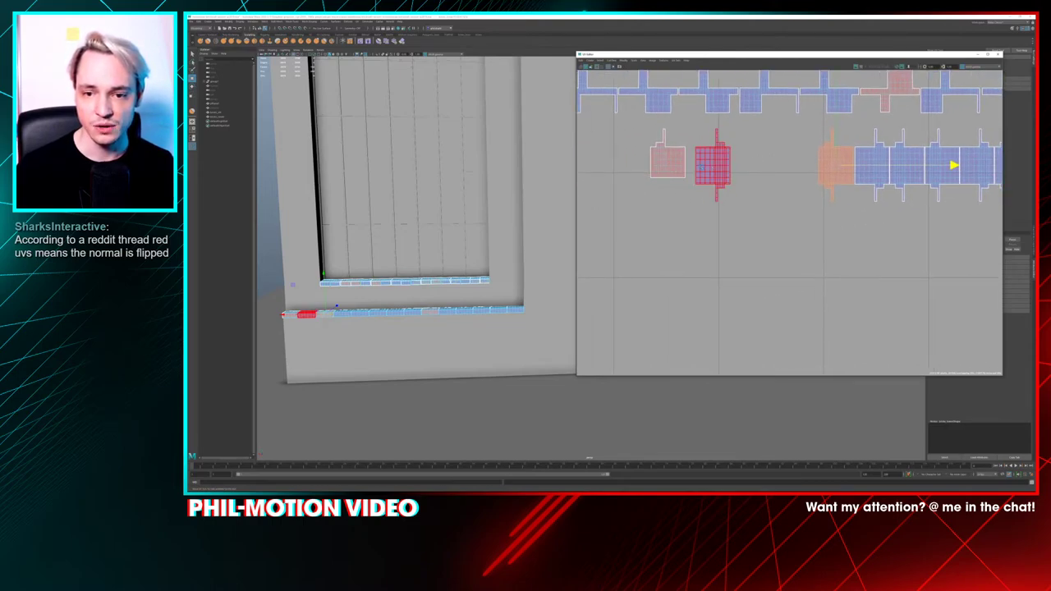
click(707, 164)
drag(830, 165, 919, 165)
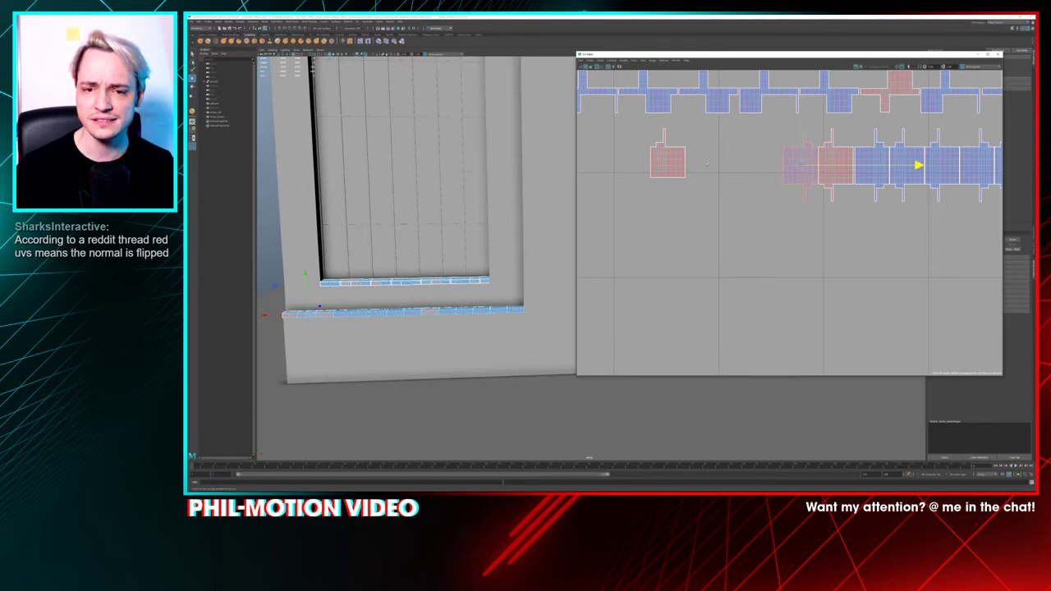
click(669, 160)
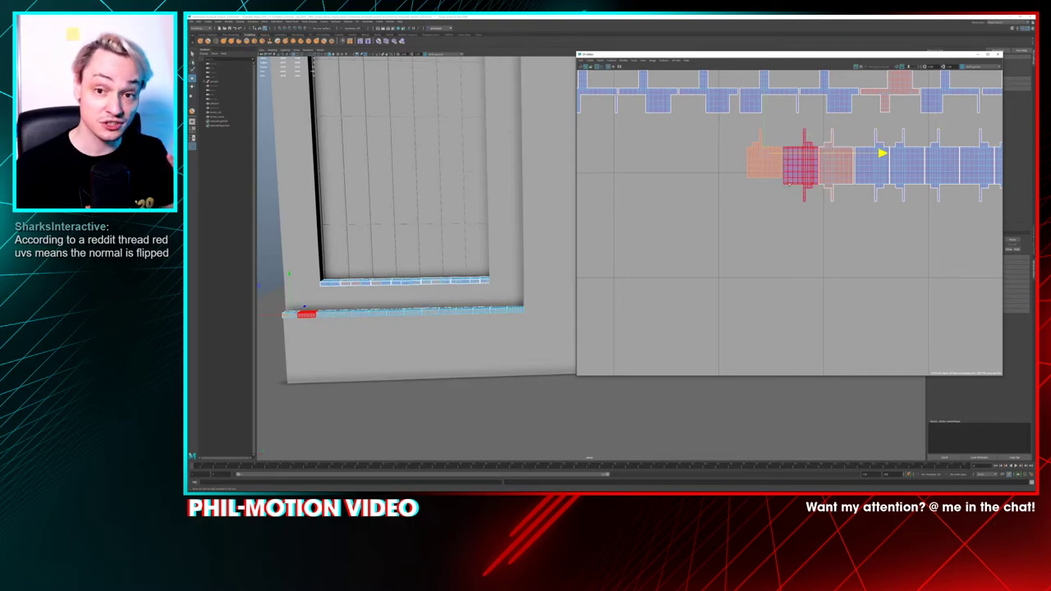
Select the whole packed lower row of shells and move it up close beneath the upper row
scroll(730, 220, down, 5)
click(755, 208)
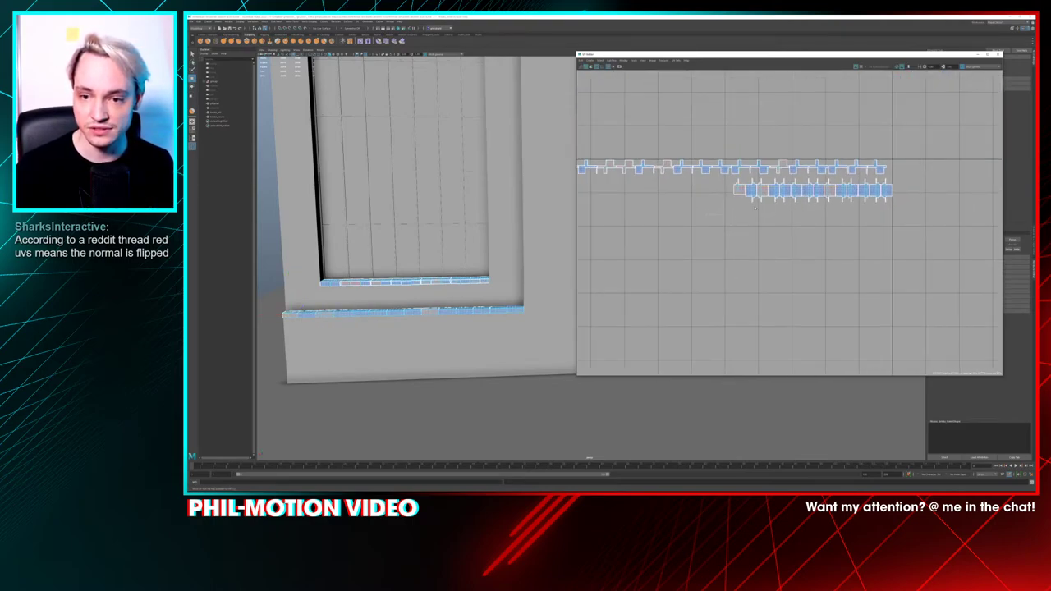
drag(924, 186, 925, 185)
scroll(809, 162, up, 2)
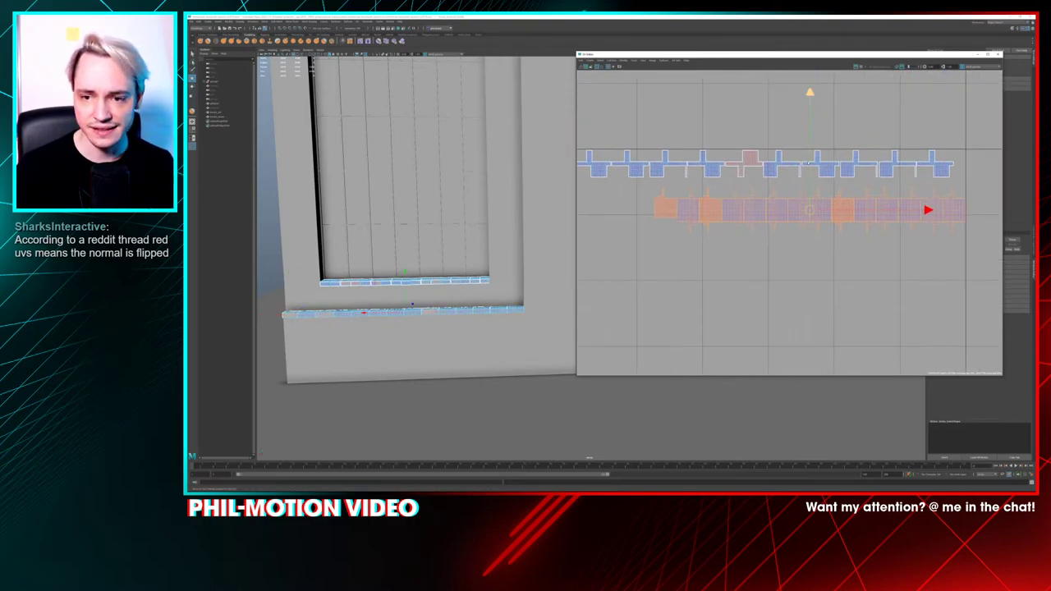
drag(809, 92, 809, 80)
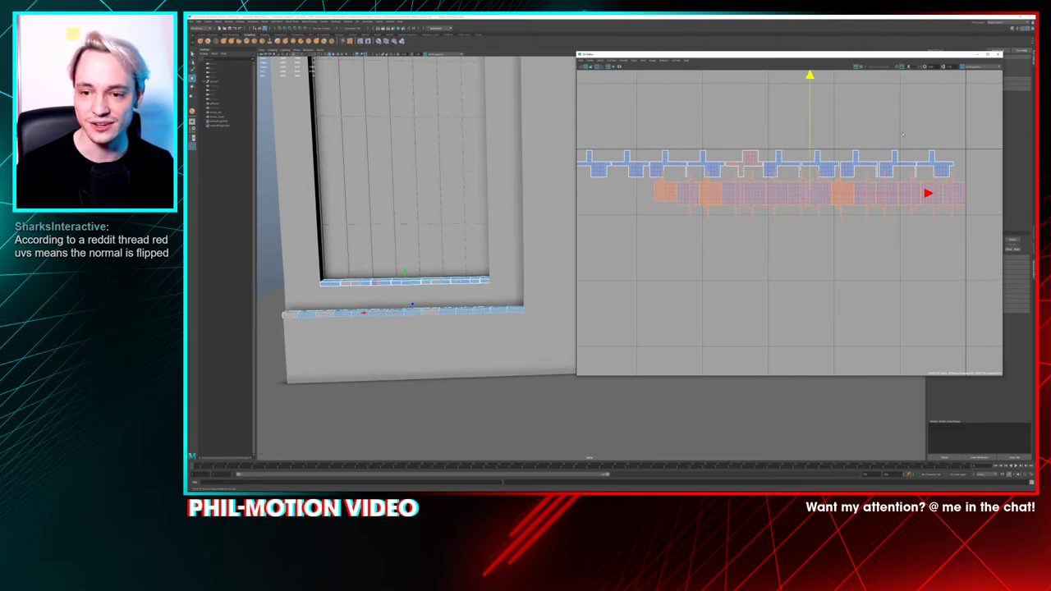
Slide the third-from-last upper-row shell horizontally against its neighbouring T-shaped shell
scroll(903, 134, down, 2)
scroll(903, 134, up, 4)
alt+middle_drag(873, 117, 685, 114)
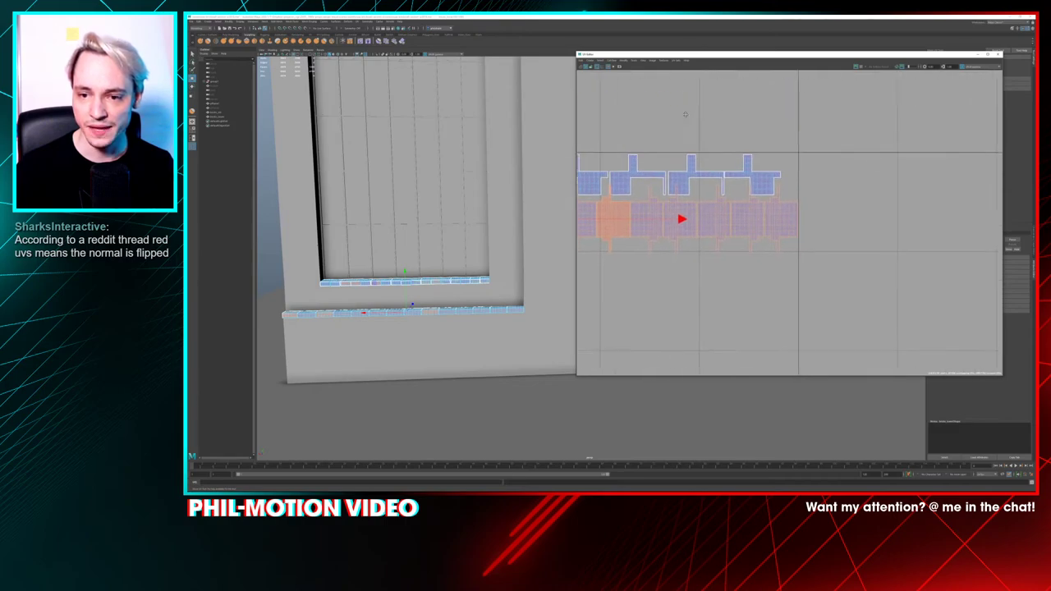
scroll(724, 139, up, 1)
click(728, 177)
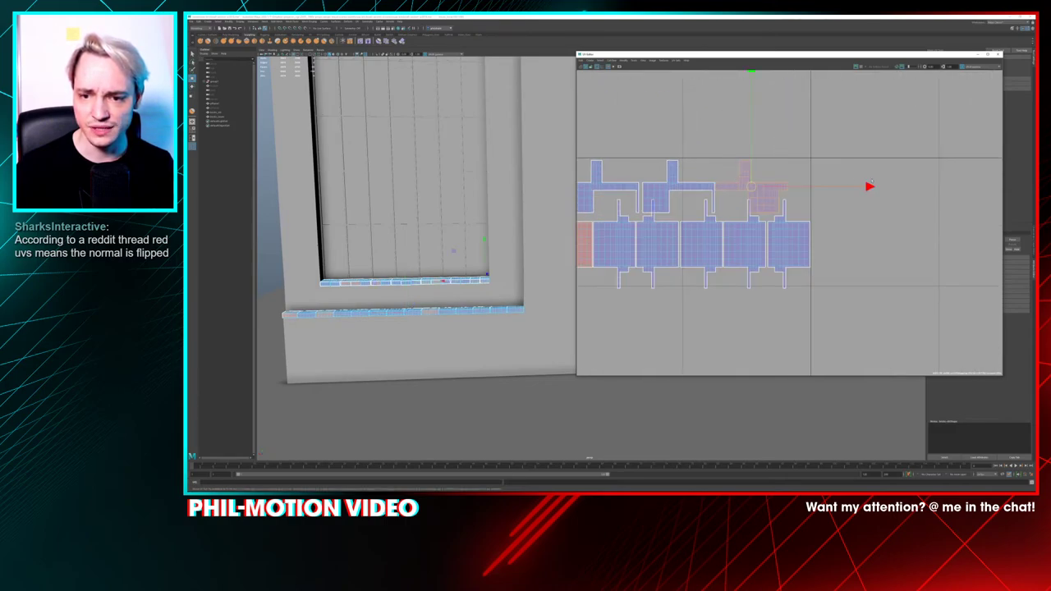
alt+middle_drag(705, 165, 789, 140)
scroll(713, 169, up, 1)
click(727, 163)
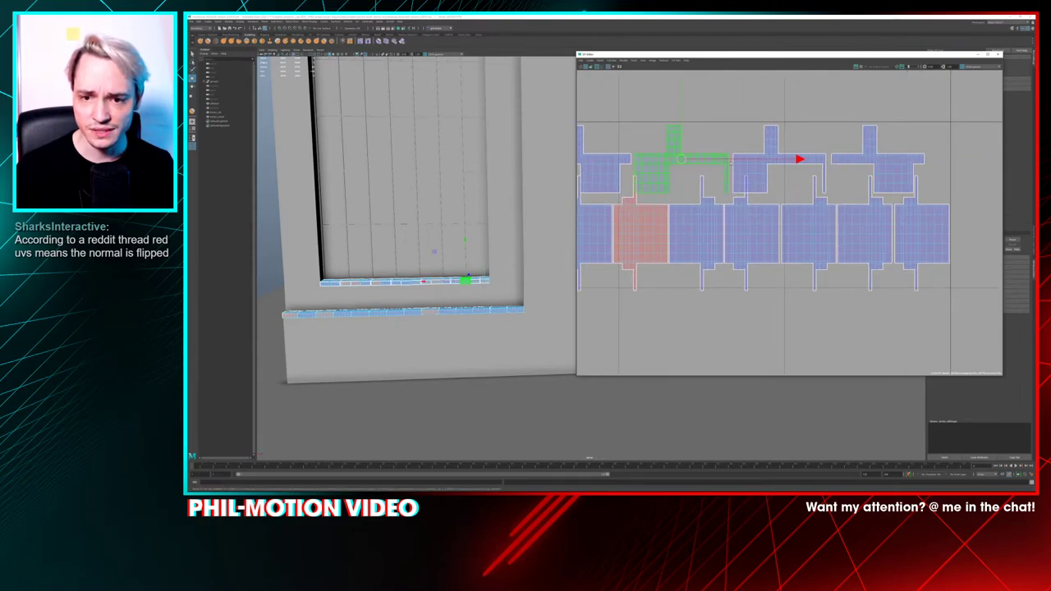
drag(799, 159, 815, 159)
click(813, 160)
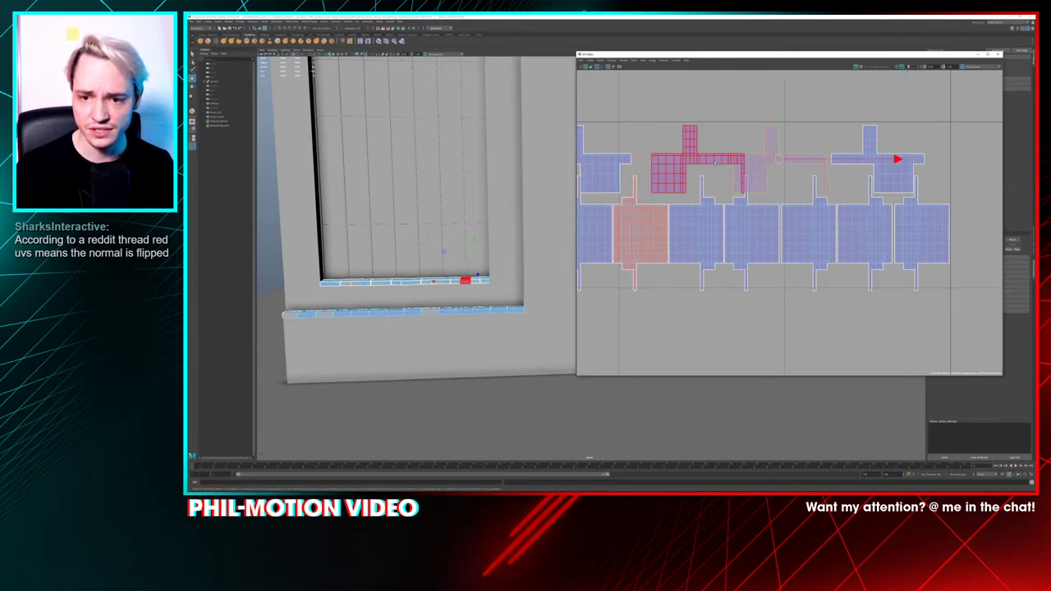
drag(714, 163, 818, 159)
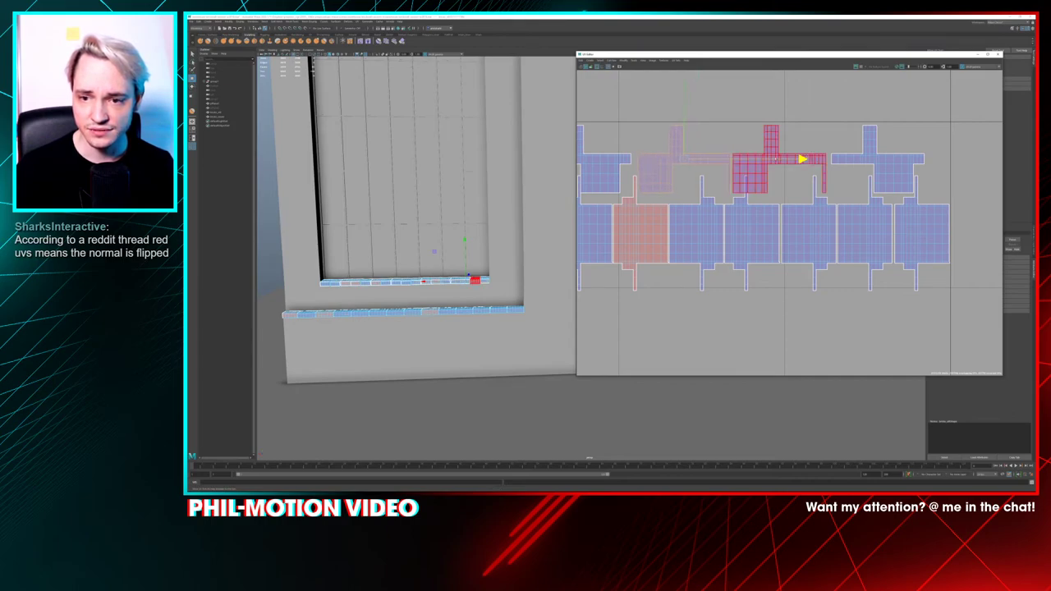
drag(802, 160, 795, 160)
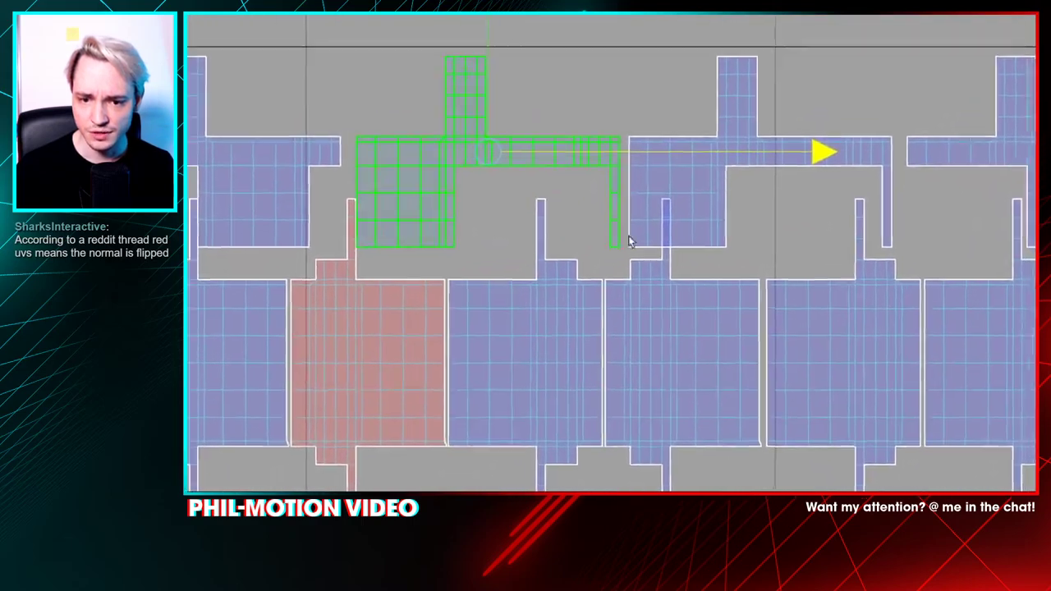
Pick a face on the thin lower-row shell tab that overlaps the second-to-last upper-row shell and inspect it on the brick model
click(746, 182)
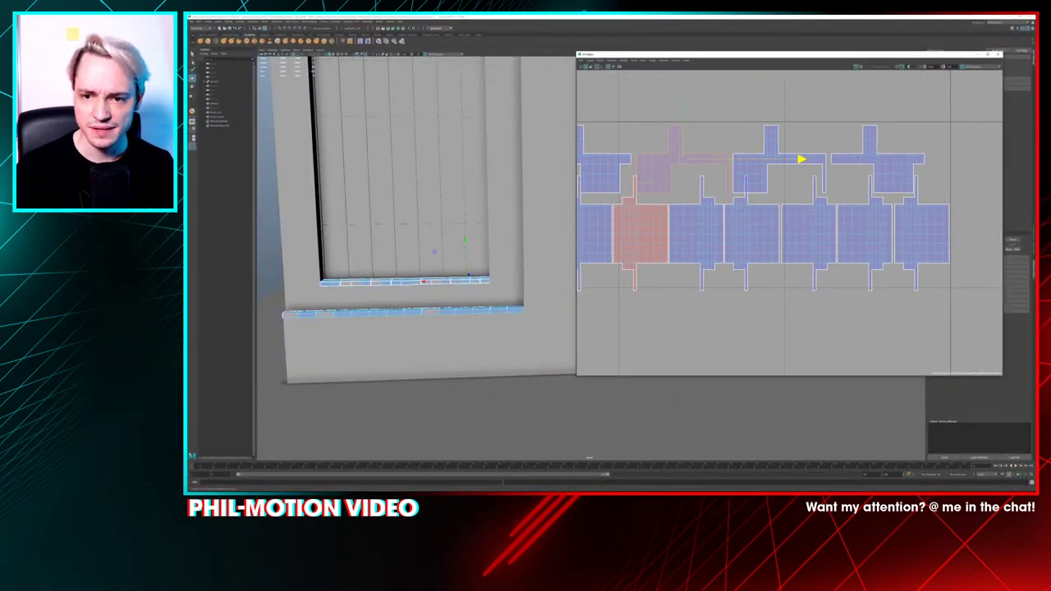
click(886, 155)
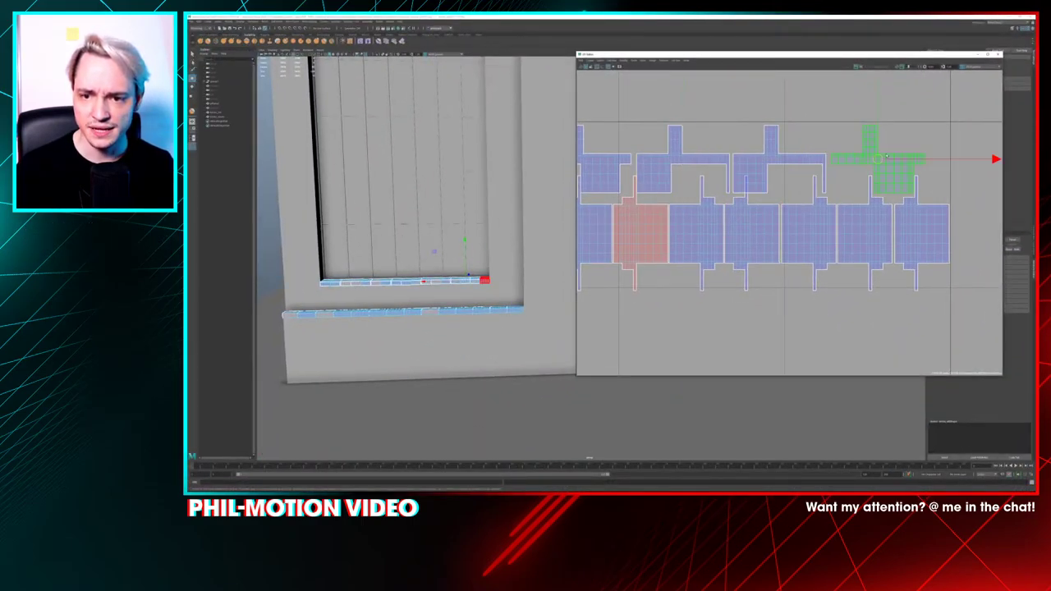
click(748, 197)
right_drag(748, 198, 746, 207)
click(746, 194)
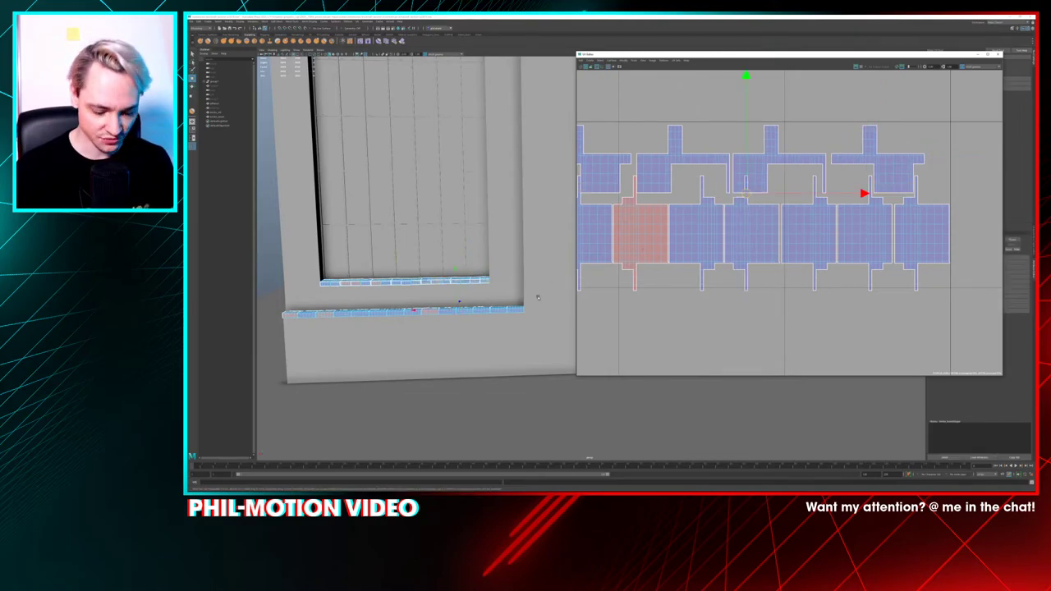
key(f)
scroll(501, 269, down, 6)
alt+middle_drag(500, 269, 321, 235)
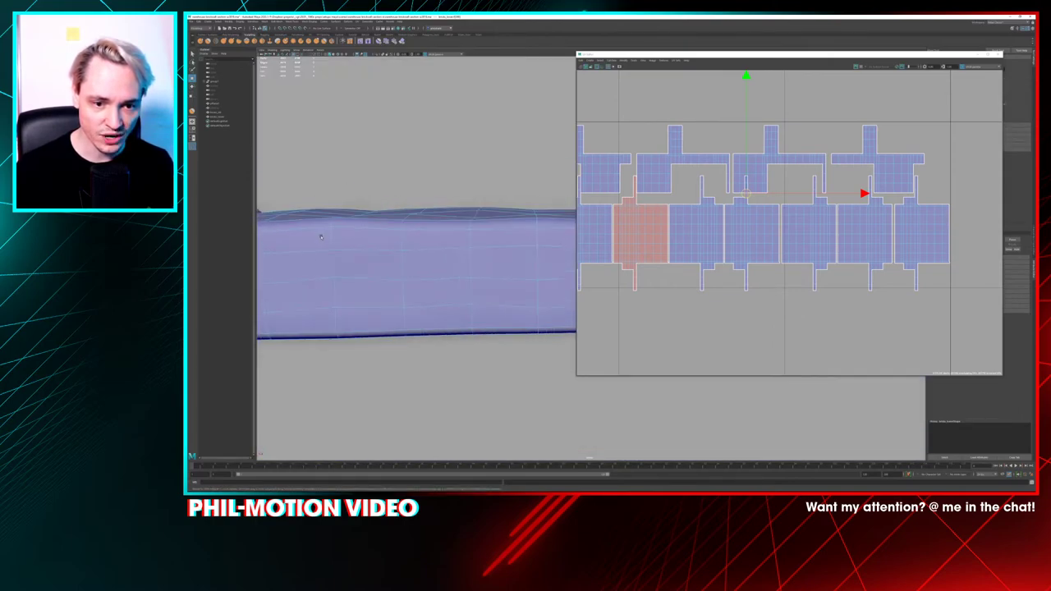
alt+drag(321, 235, 345, 244)
scroll(346, 247, down, 6)
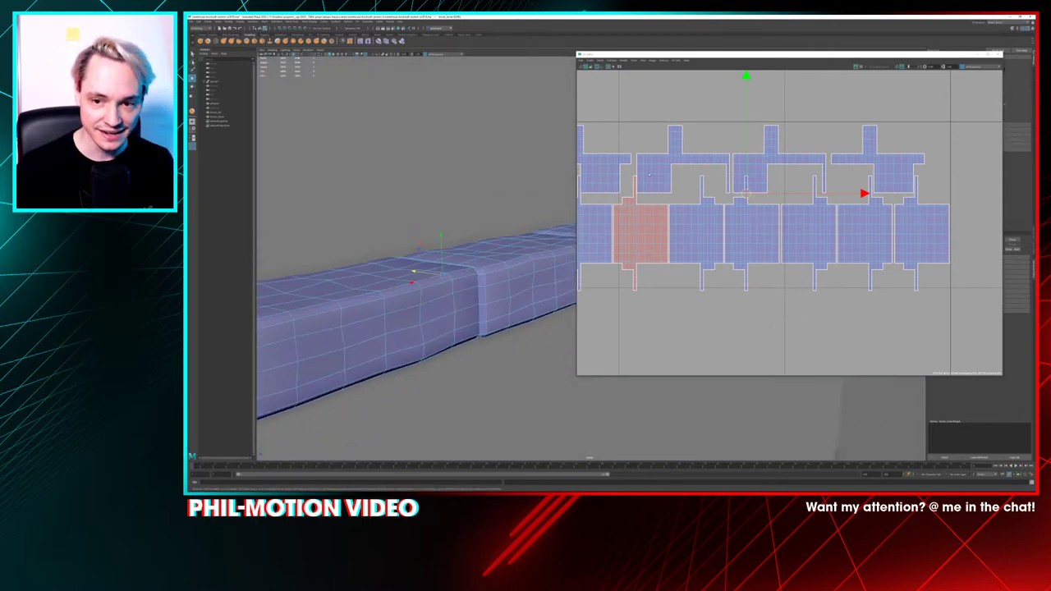
scroll(747, 193, up, 6)
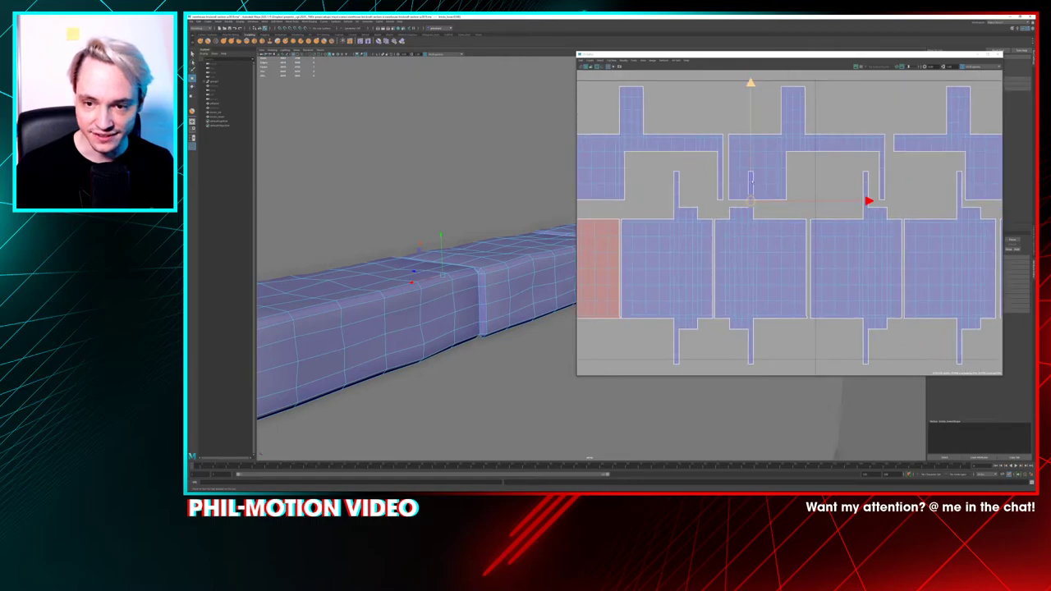
Select the faces of the overlapping thin tab, check their location in the gap between the bricks, and delete them
click(749, 195)
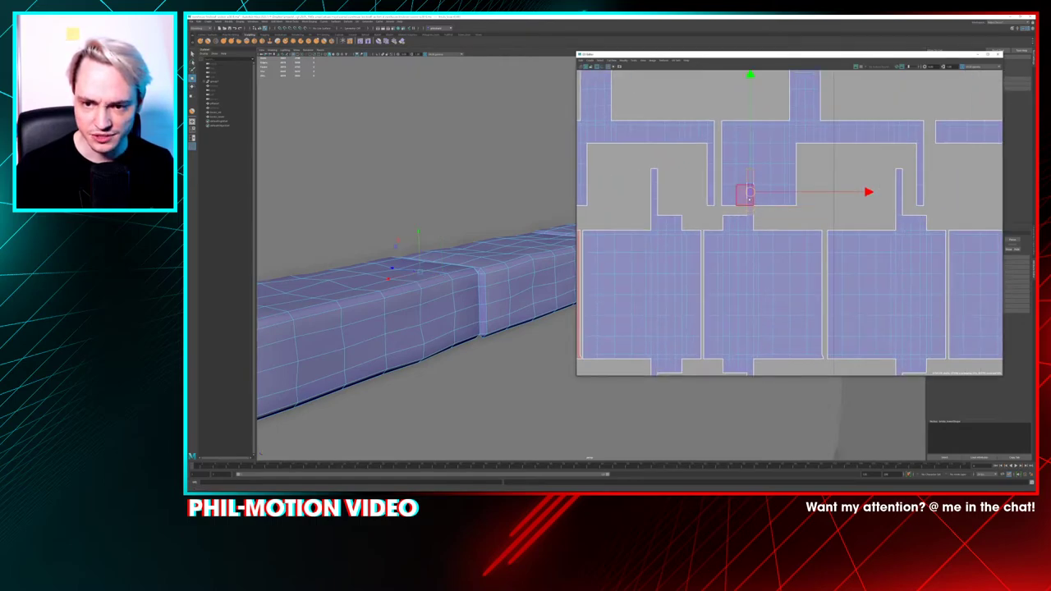
scroll(751, 201, up, 4)
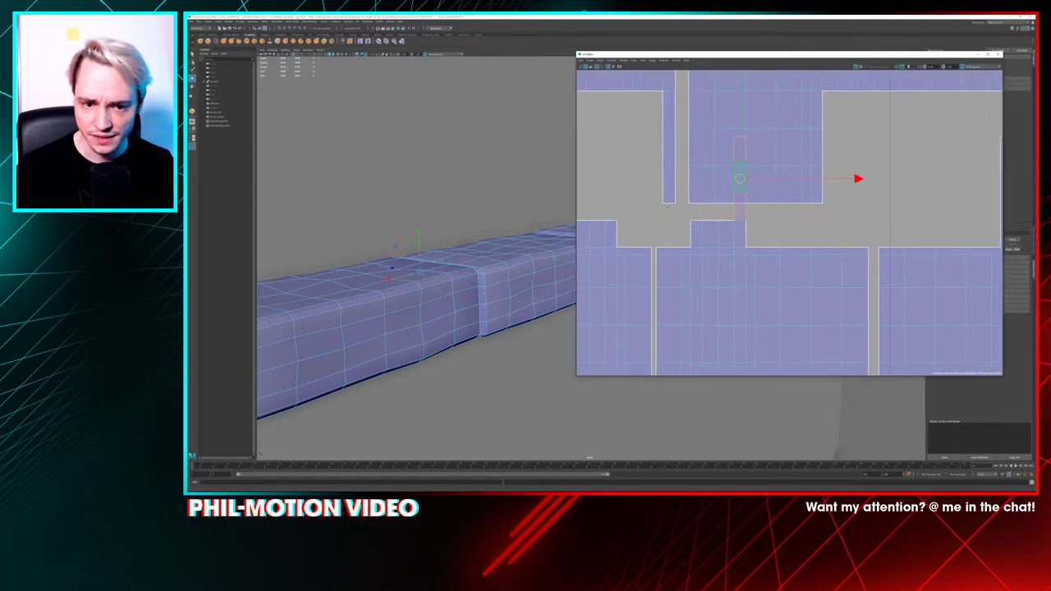
scroll(501, 258, down, 3)
key(4)
mouse_move(371, 236)
alt+mouse_down()
mouse_move(395, 265)
mouse_move(357, 261)
alt+mouse_up()
key(f)
scroll(357, 261, down, 4)
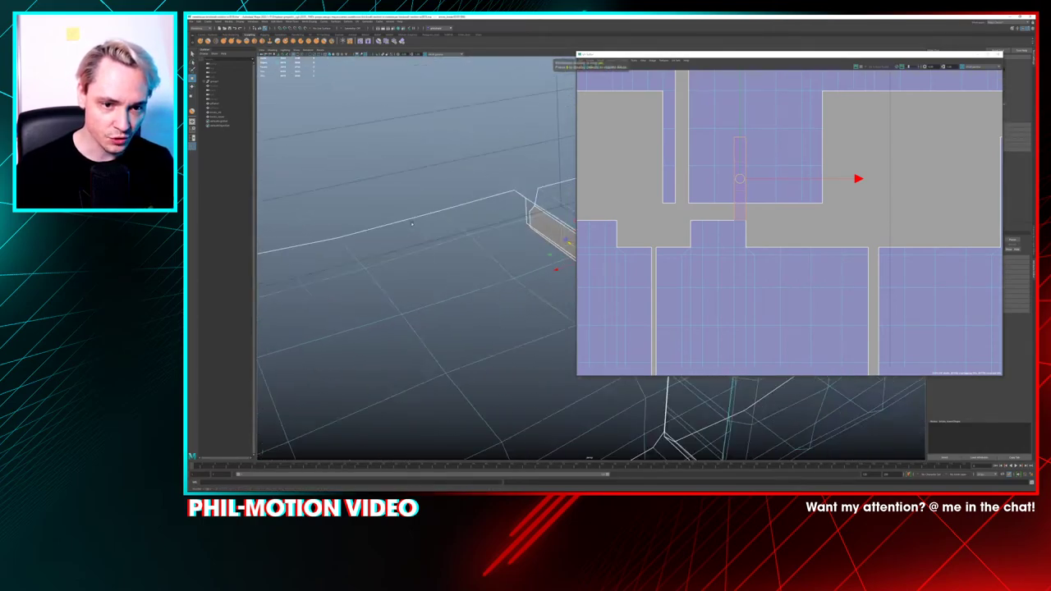
alt+middle_drag(505, 218, 348, 206)
key(5)
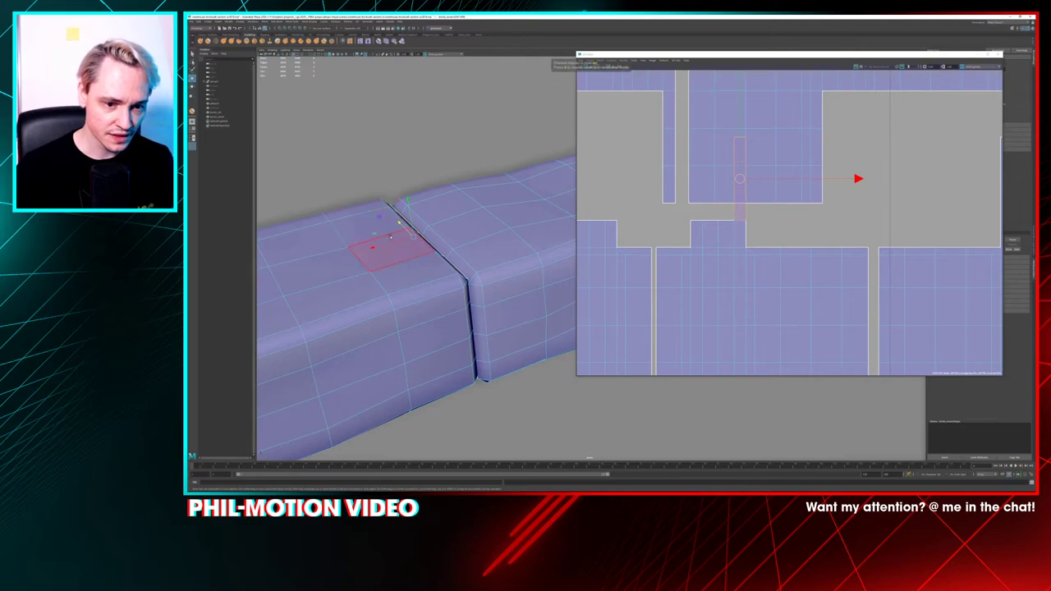
mouse_move(388, 239)
alt+mouse_down()
mouse_move(374, 236)
mouse_move(431, 221)
mouse_move(407, 231)
alt+mouse_up()
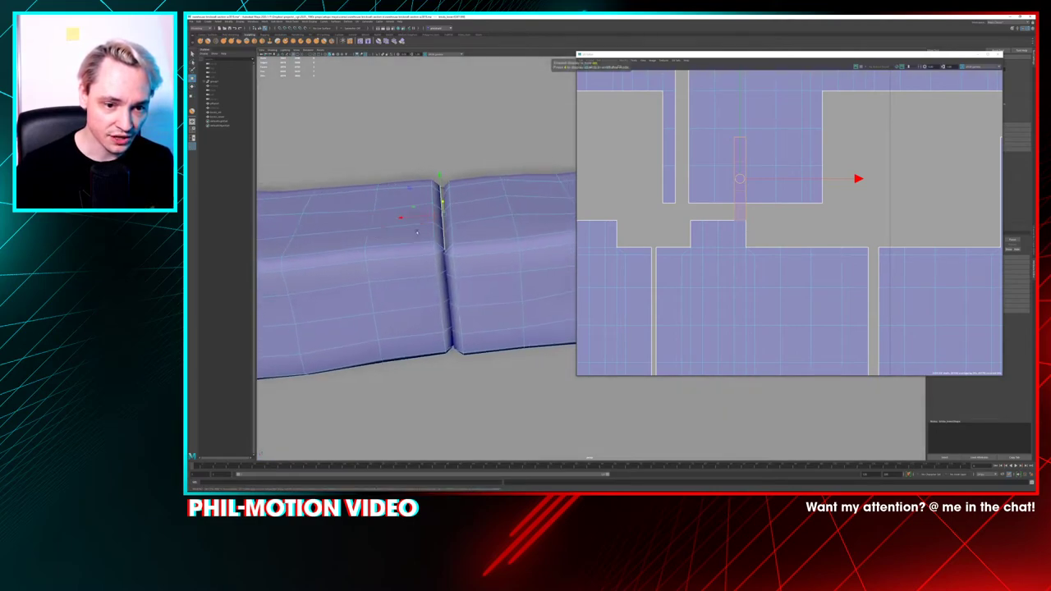
key(6)
key(6)
key(Delete)
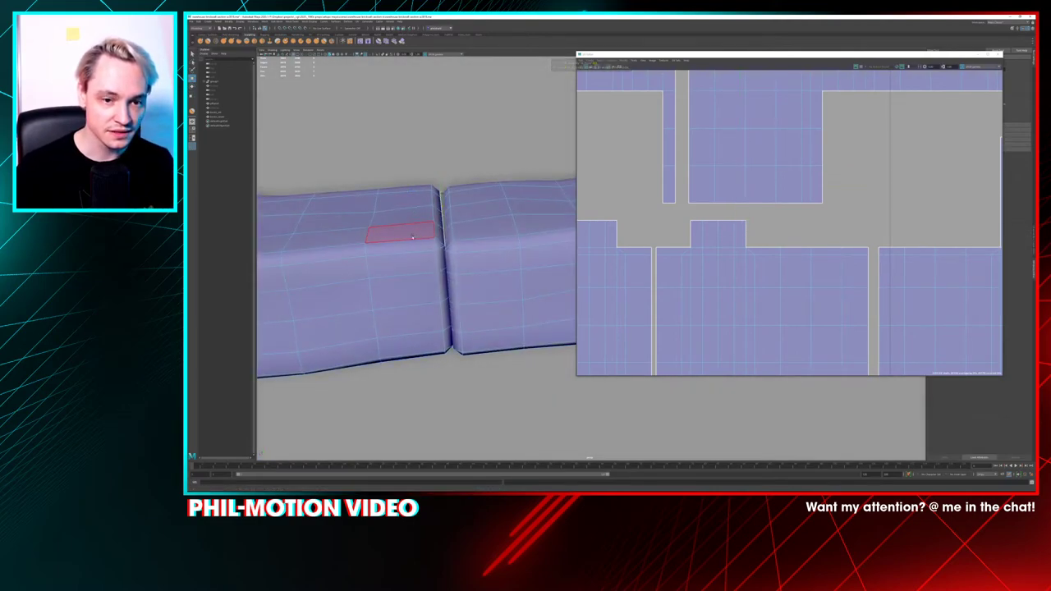
Return to shell selection and slide the second-to-last upper-row shell against the last one
scroll(723, 250, down, 5)
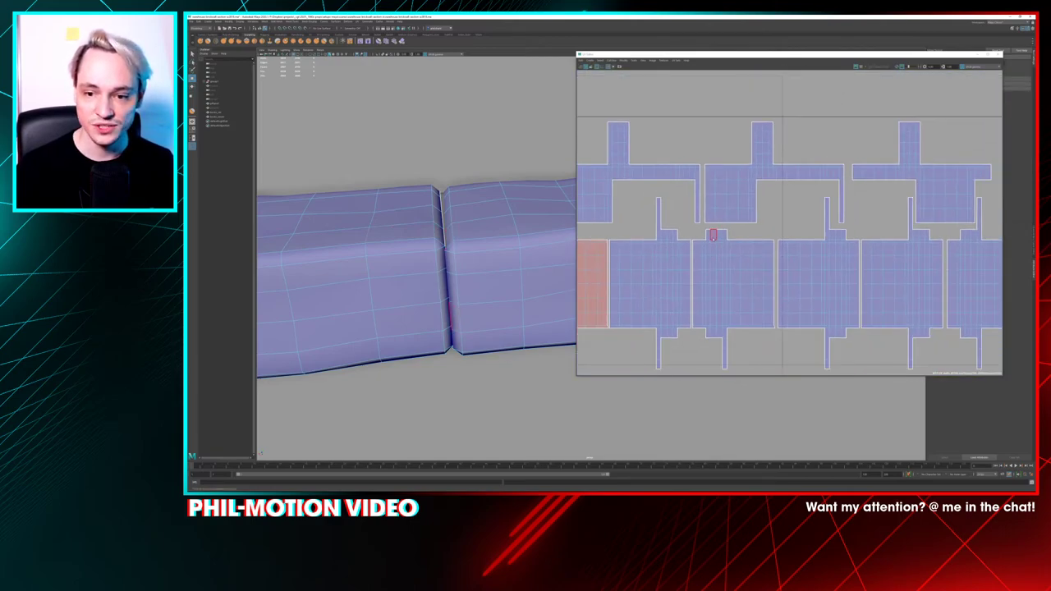
right_drag(734, 199, 720, 194)
click(744, 198)
click(847, 190)
drag(875, 190, 878, 191)
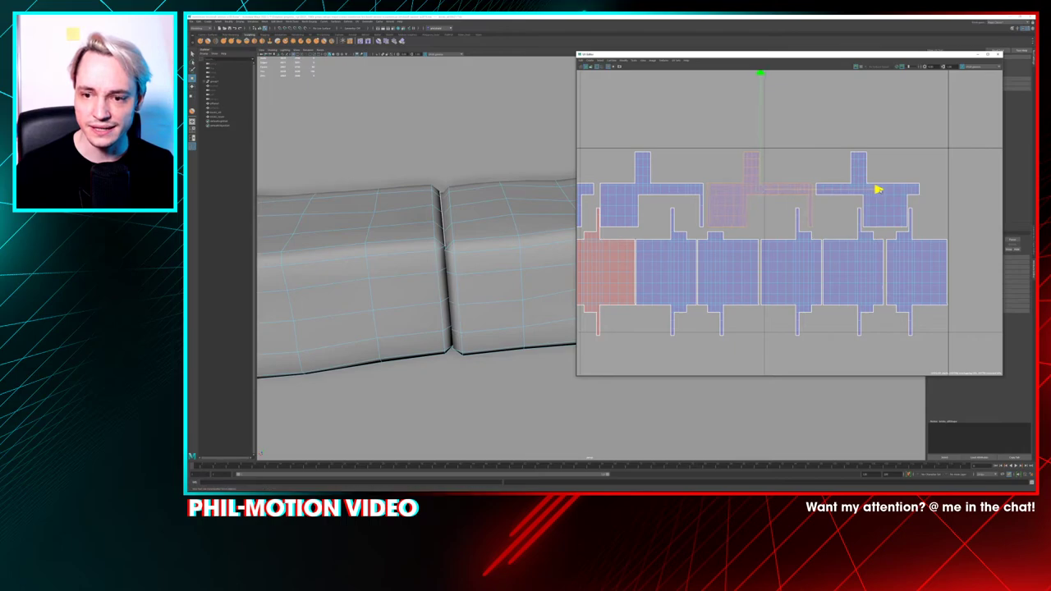
Slide the next three blue upper-row shells horizontally, one by one, to continue the packed upper row
alt+middle_drag(879, 188, 961, 170)
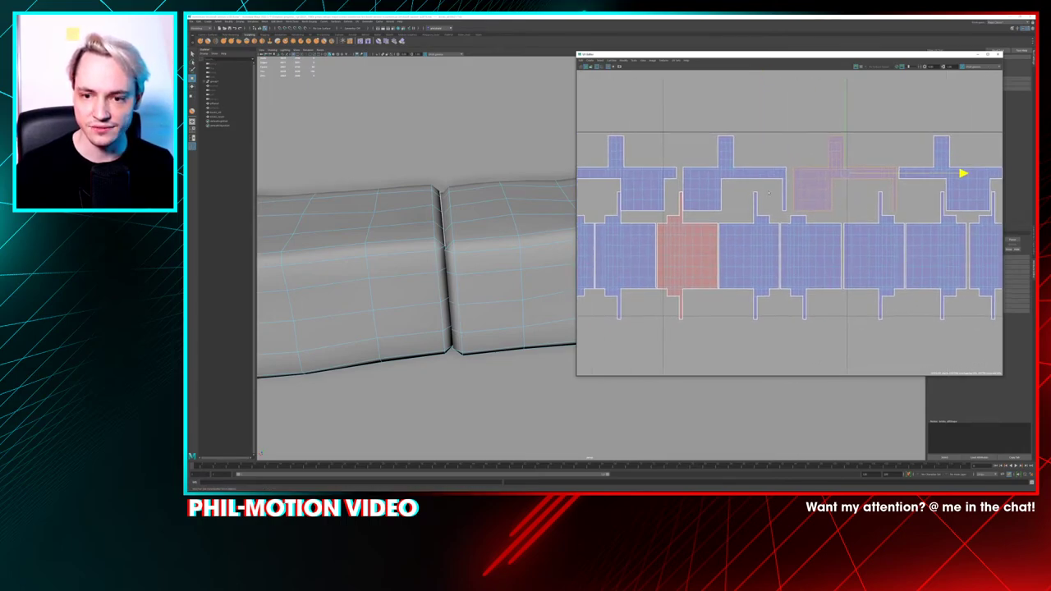
click(744, 177)
drag(847, 174, 849, 174)
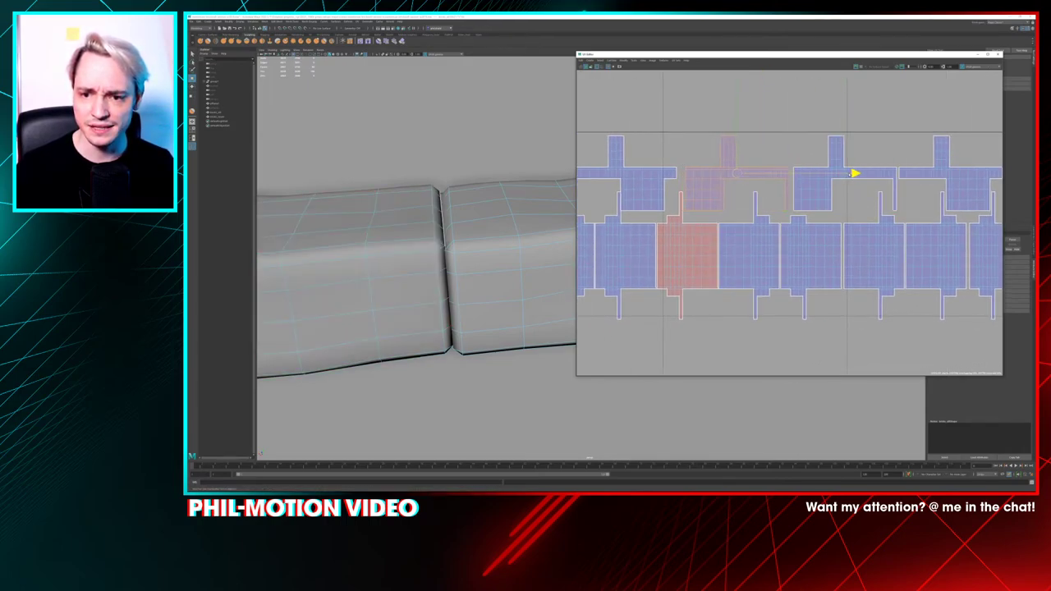
alt+middle_drag(851, 174, 922, 169)
click(701, 174)
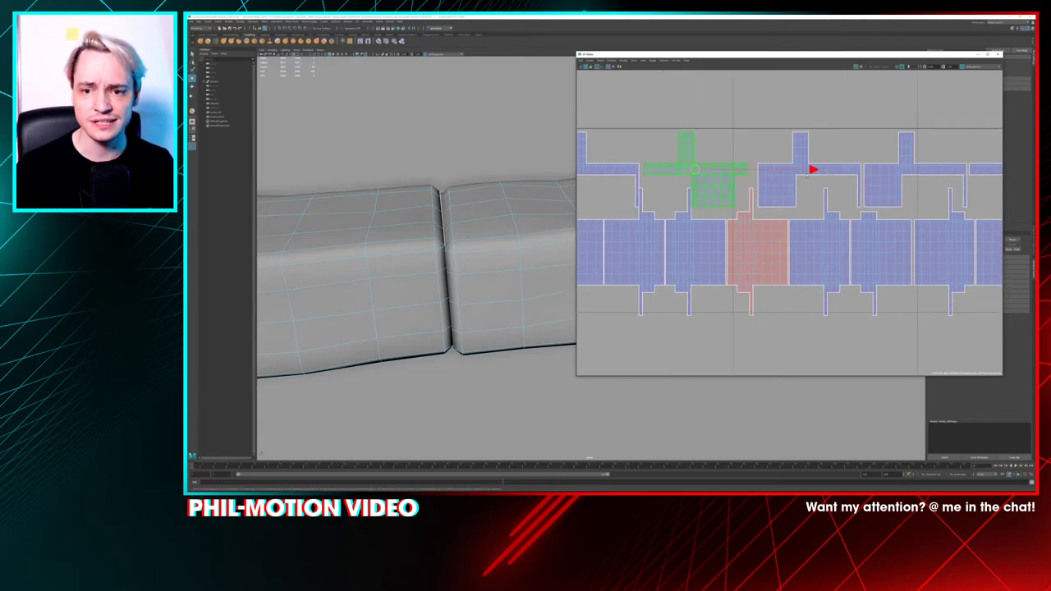
drag(808, 170, 819, 170)
alt+middle_drag(819, 170, 915, 165)
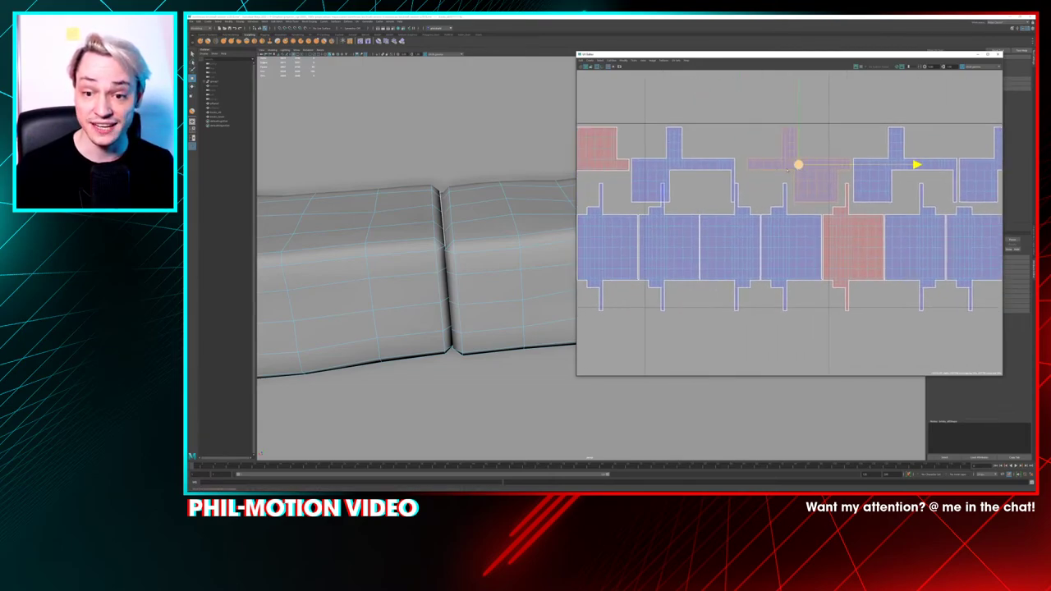
click(716, 169)
drag(803, 165, 813, 165)
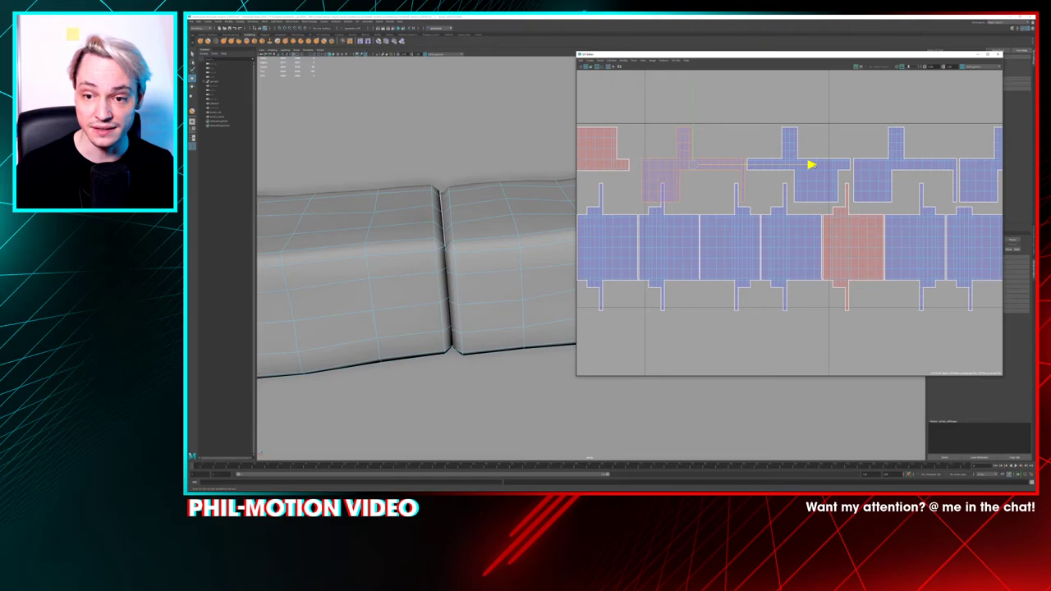
Delete the faces of the thin lower-row shell tab that overlaps the most recently packed upper-row shell
click(664, 212)
right_drag(664, 211, 664, 202)
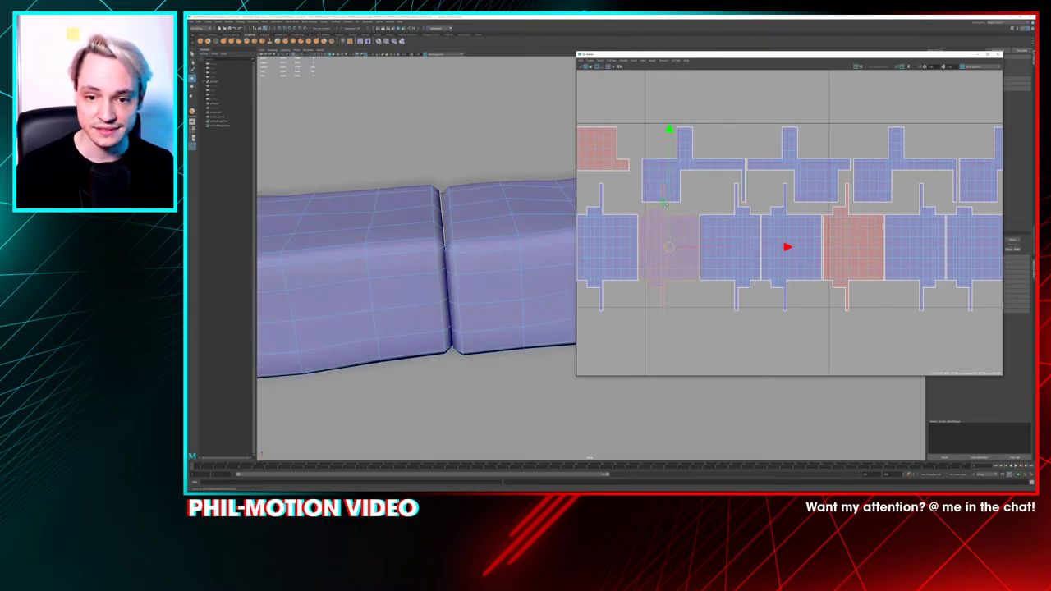
key(ctrl+z)
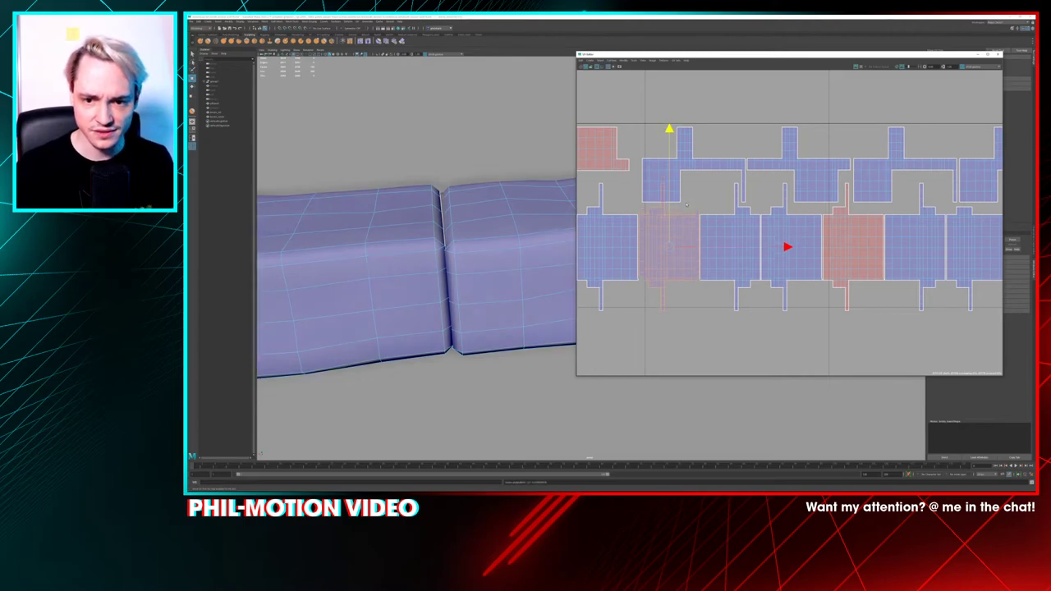
key(ctrl+z)
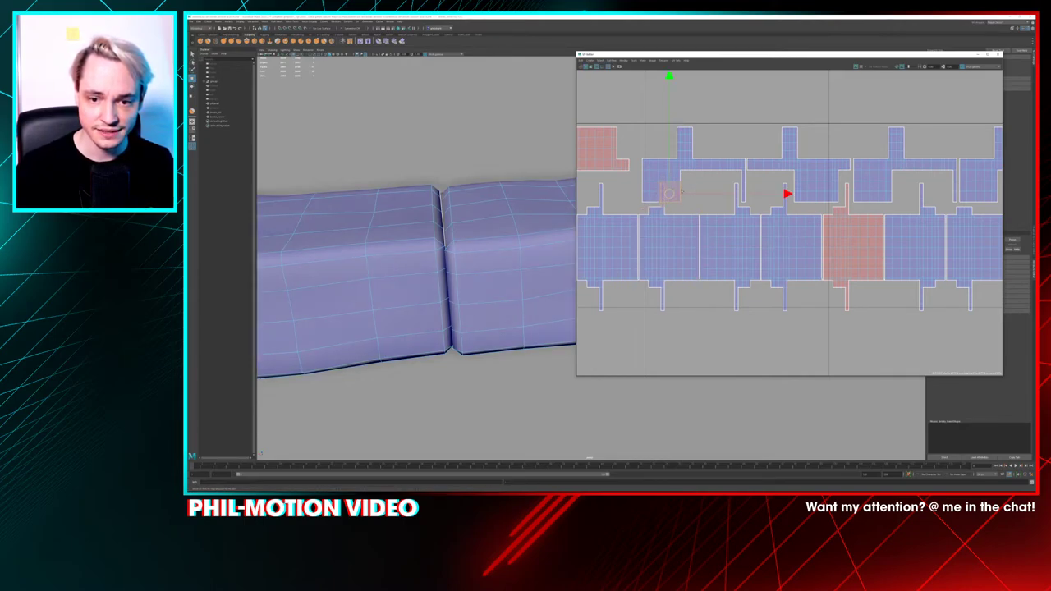
key(ctrl+z)
key(f)
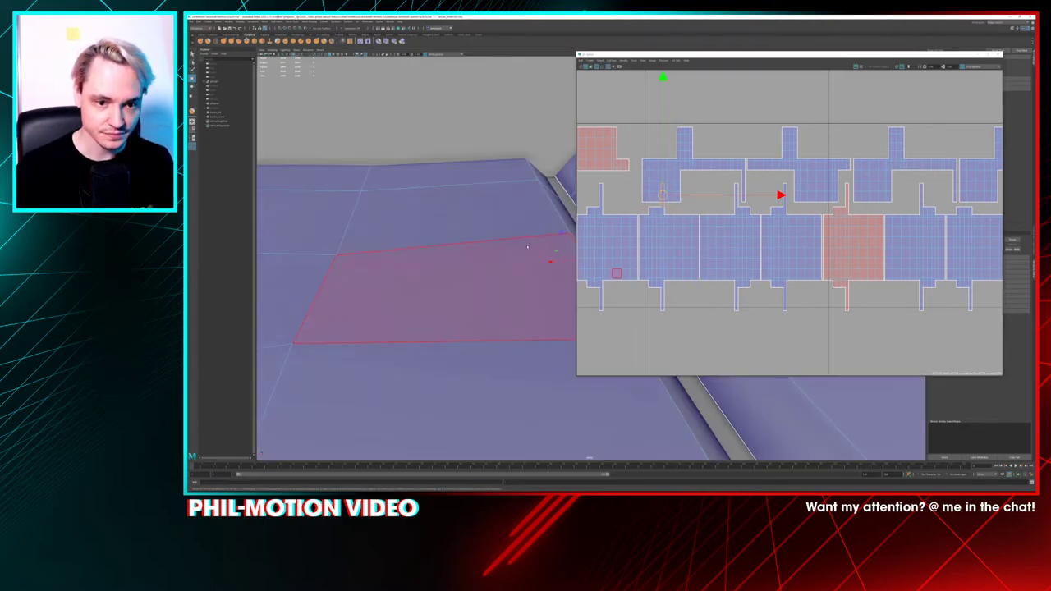
alt+right_drag(556, 248, 503, 254)
alt+middle_drag(503, 254, 264, 189)
alt+drag(264, 189, 324, 212)
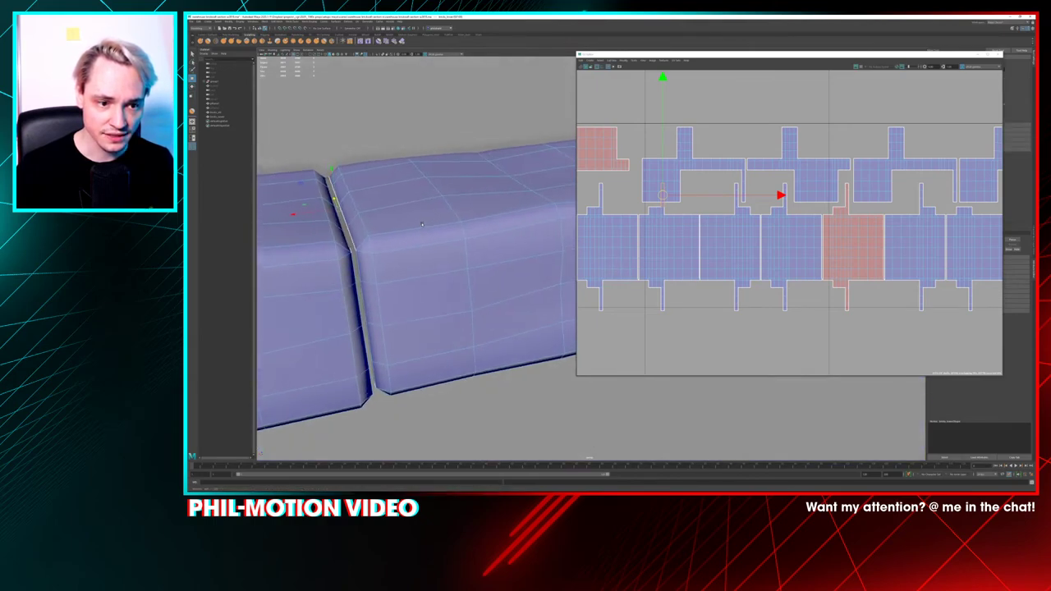
key(Delete)
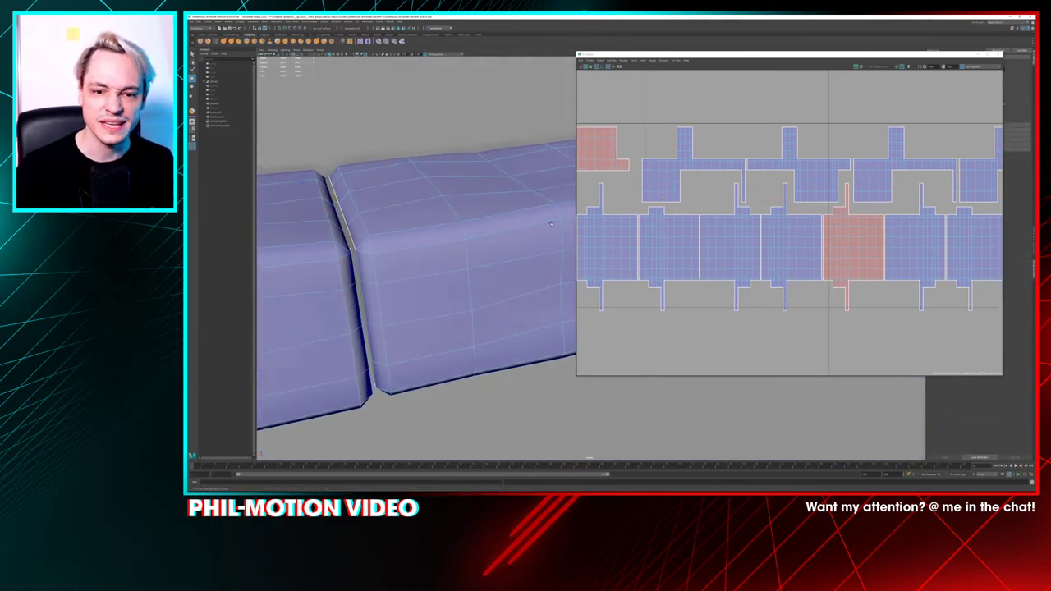
Select the next red upper-row shell and slide it horizontally against the packed shells beside it
alt+middle_drag(586, 167, 682, 156)
click(675, 153)
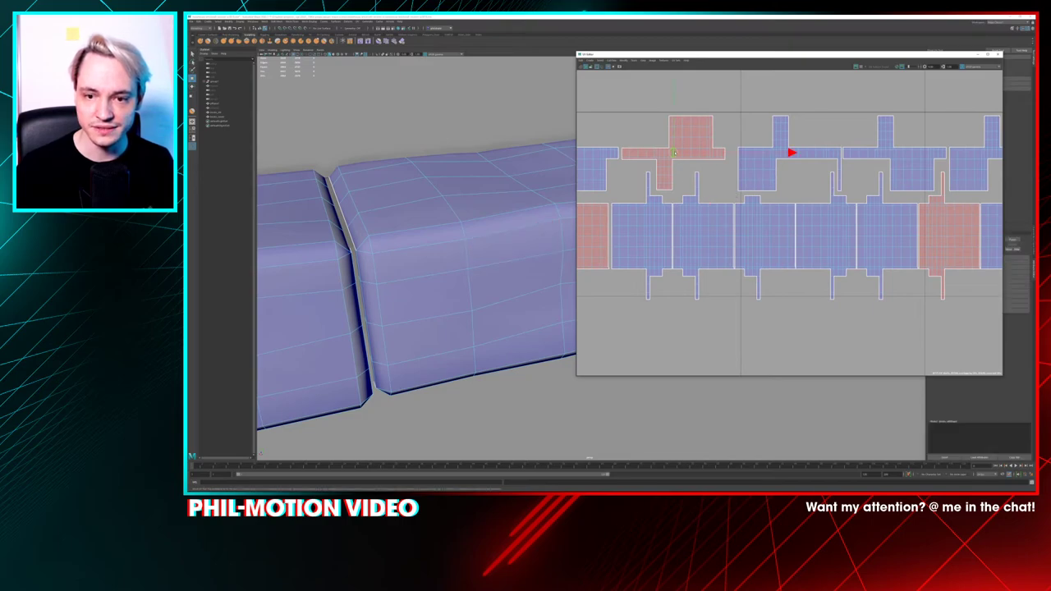
right_drag(675, 152, 657, 145)
click(679, 147)
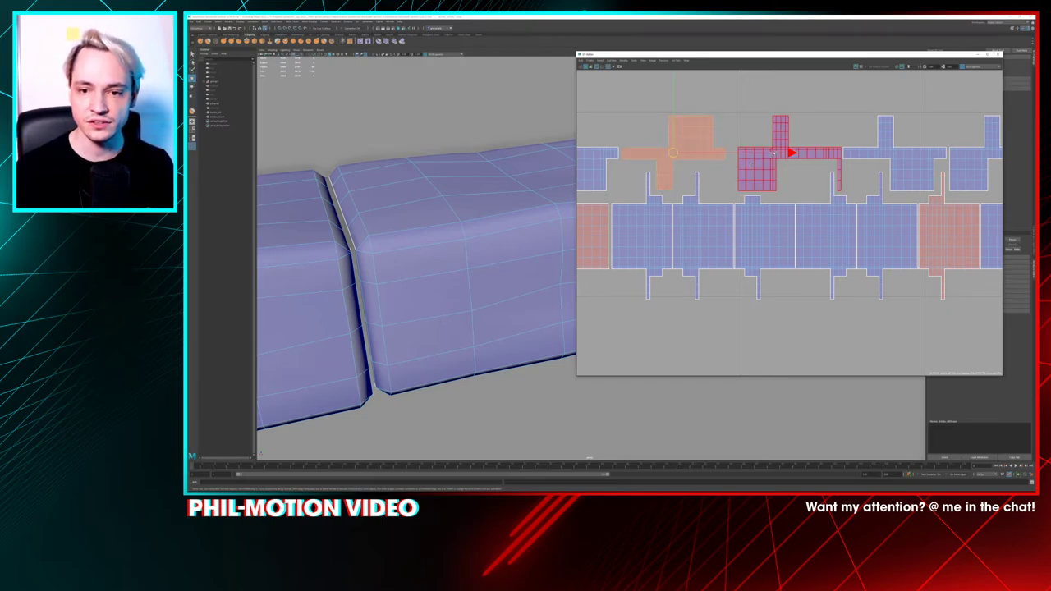
drag(791, 153, 795, 153)
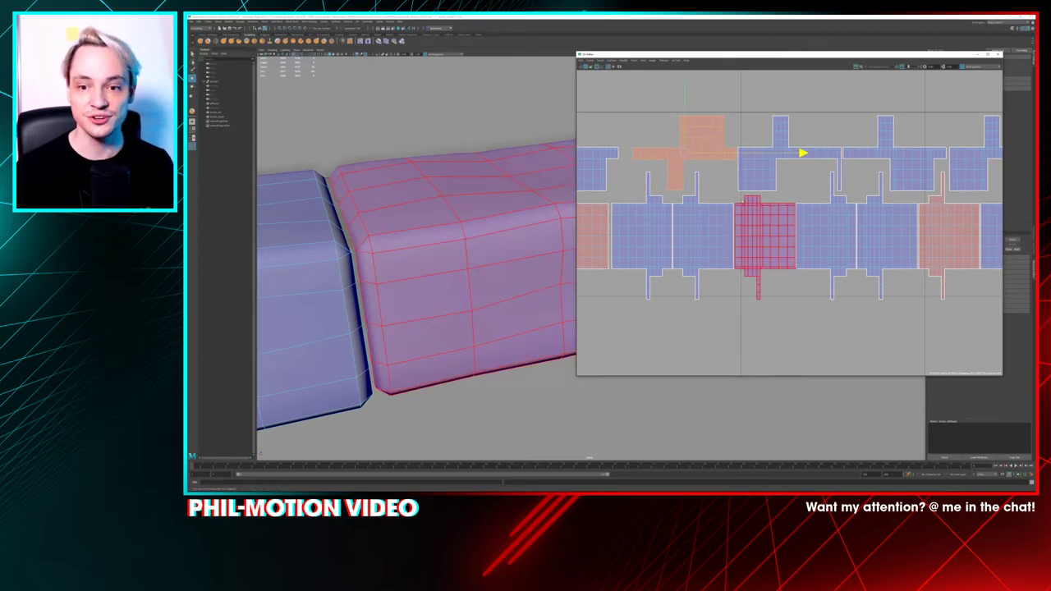
Slide the next two blue upper-row shells, one by one, against the packed row, briefly checking the UV distortion shading in between
alt+middle_drag(702, 236, 783, 233)
click(675, 159)
click(760, 150)
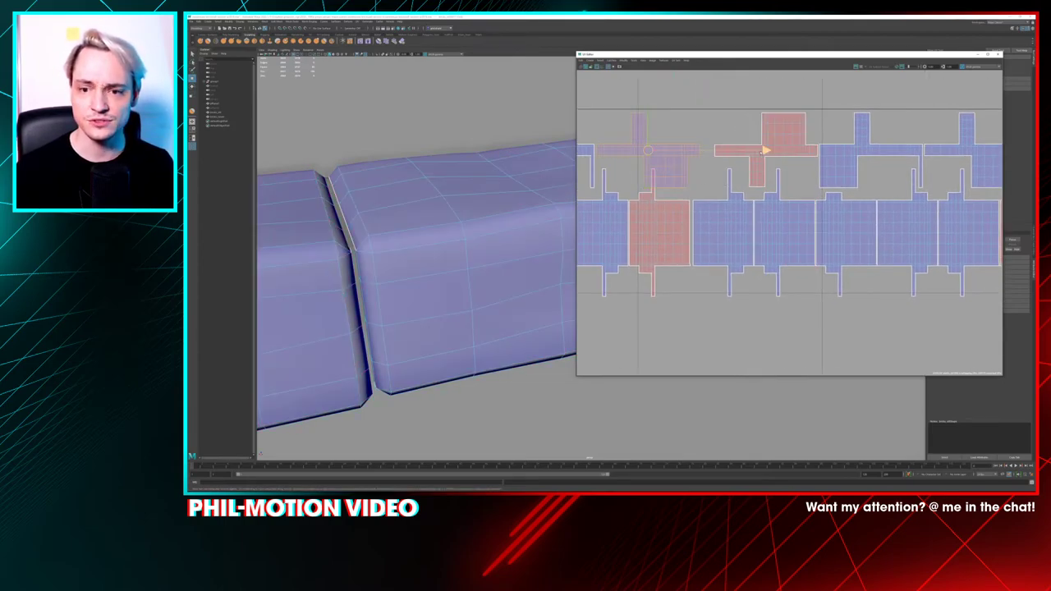
click(591, 68)
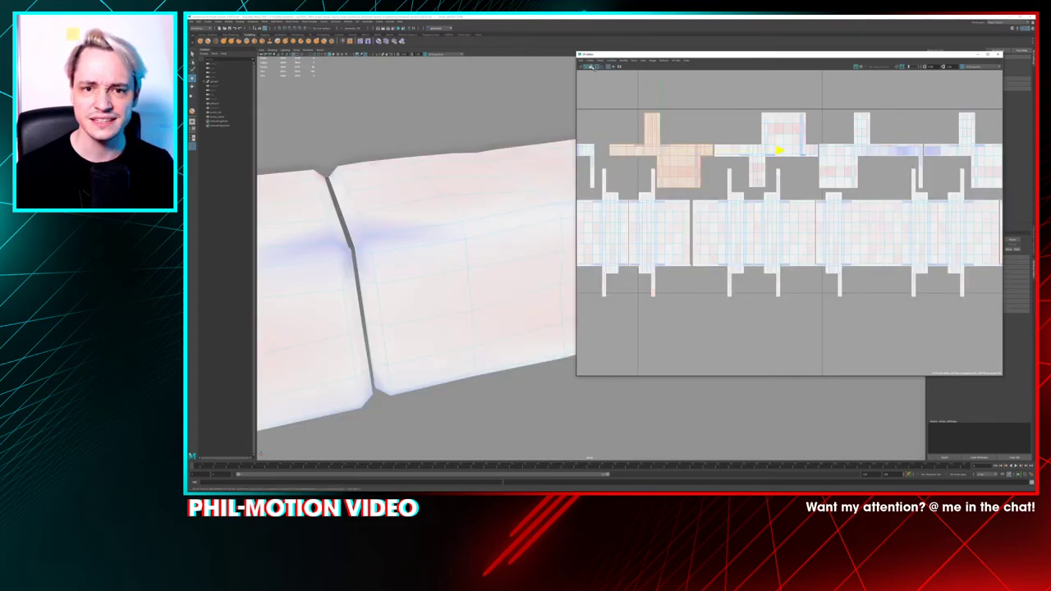
click(590, 68)
alt+middle_drag(657, 161, 775, 156)
click(646, 160)
drag(779, 146, 788, 145)
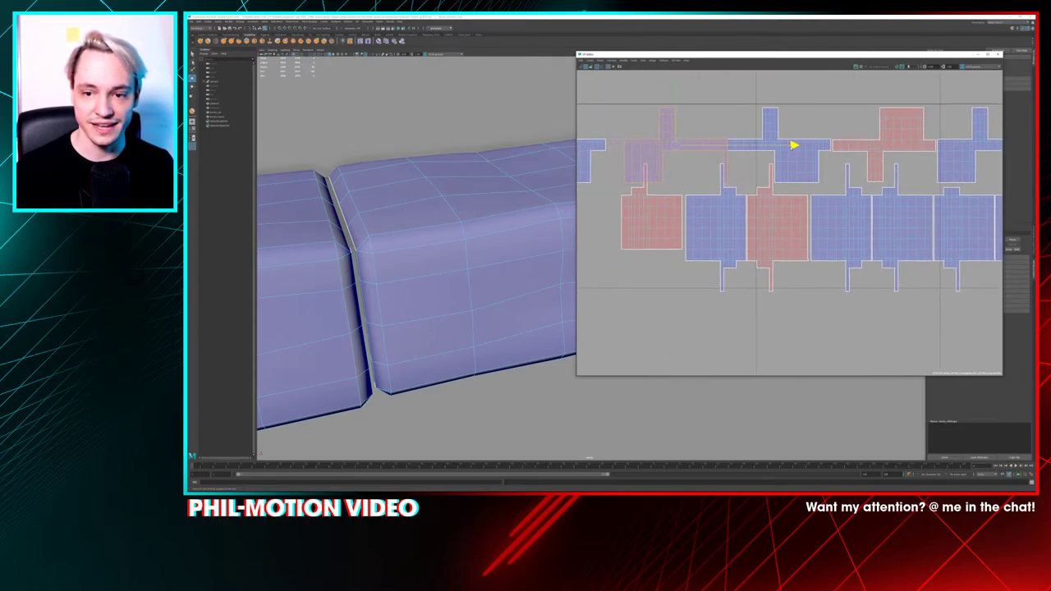
key(ctrl+z)
key(ctrl+z)
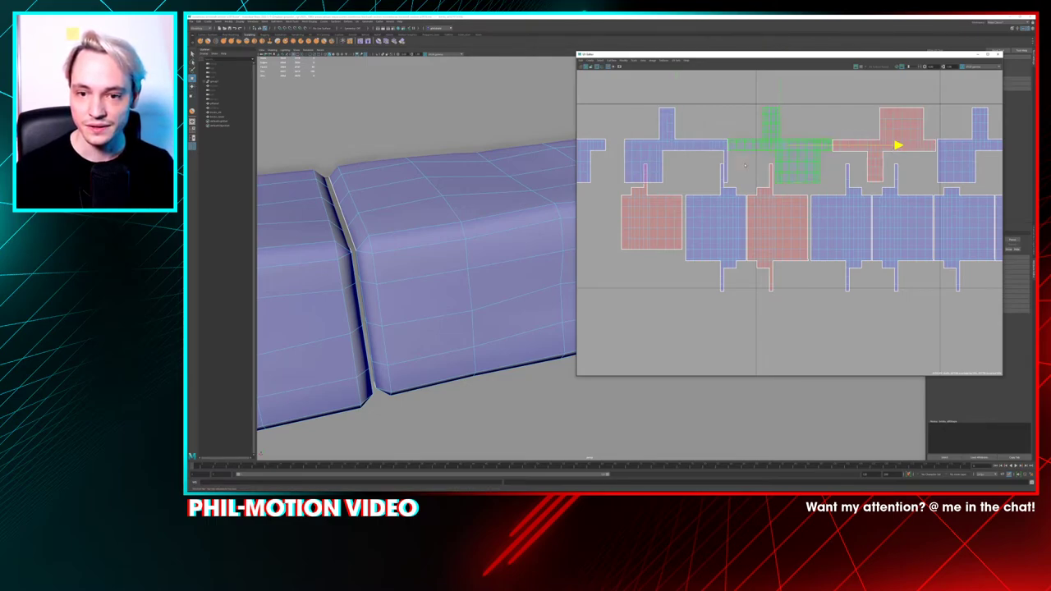
Select the long thin tab faces of the end shell in the lower row, locate them on the model, and delete them
key(ctrl+z)
key(ctrl+z)
key(ctrl+z)
key(ctrl+z)
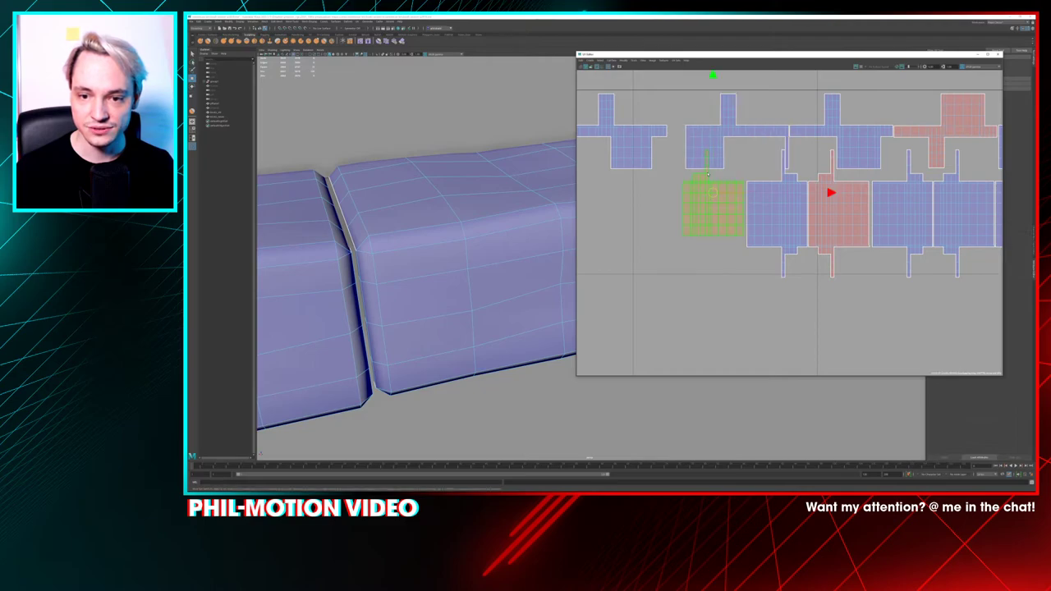
right_drag(708, 174, 707, 183)
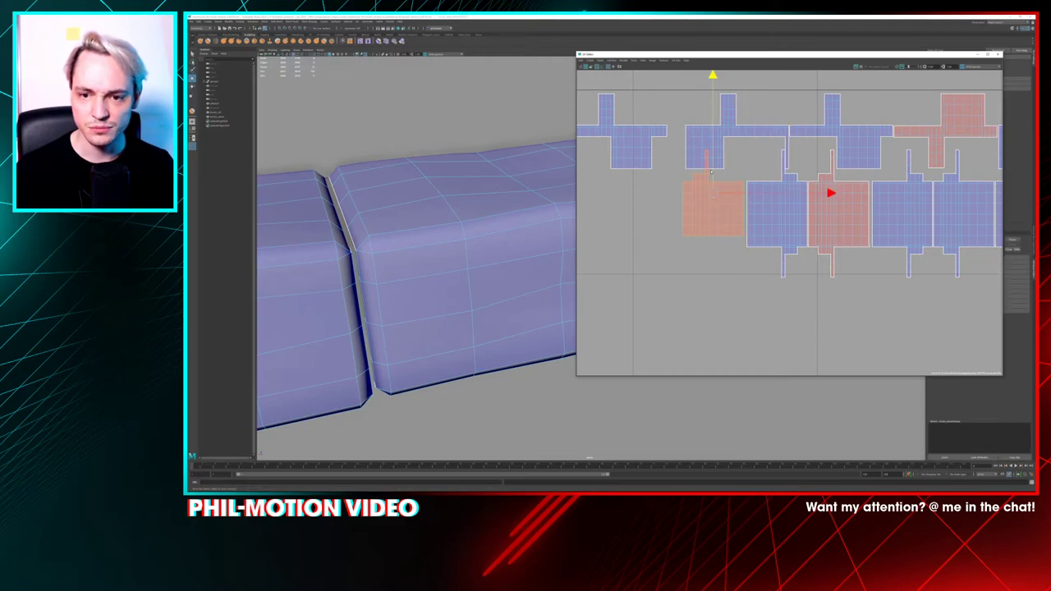
key(ctrl+z)
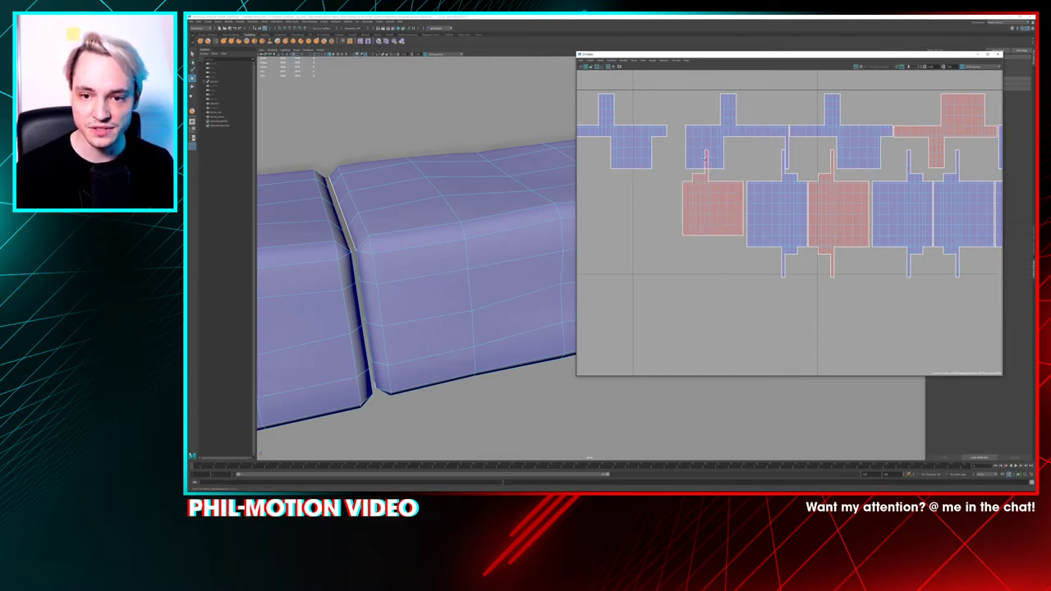
click(706, 160)
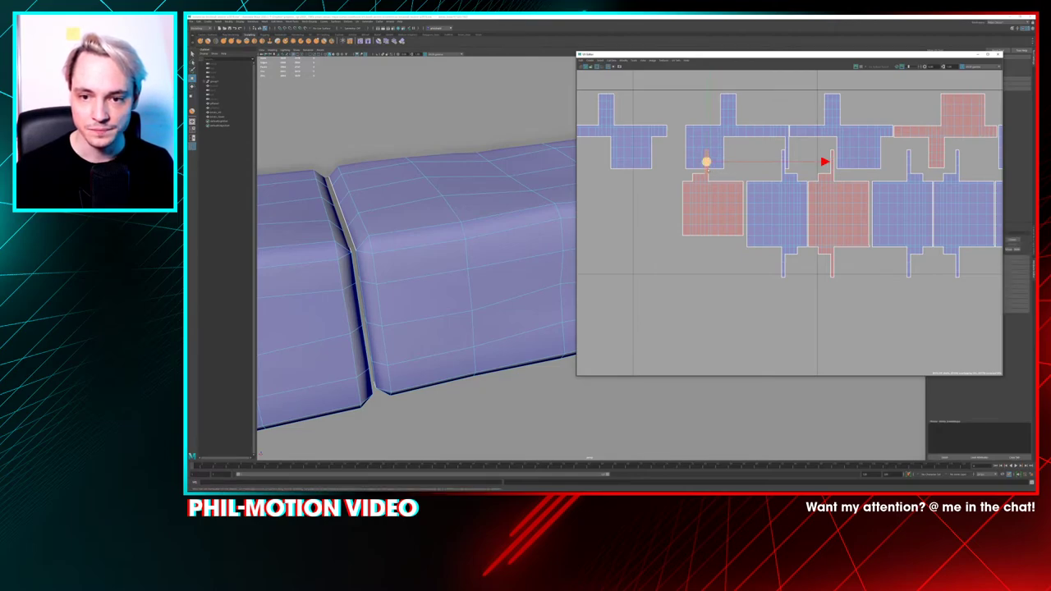
key(f)
scroll(523, 240, down, 10)
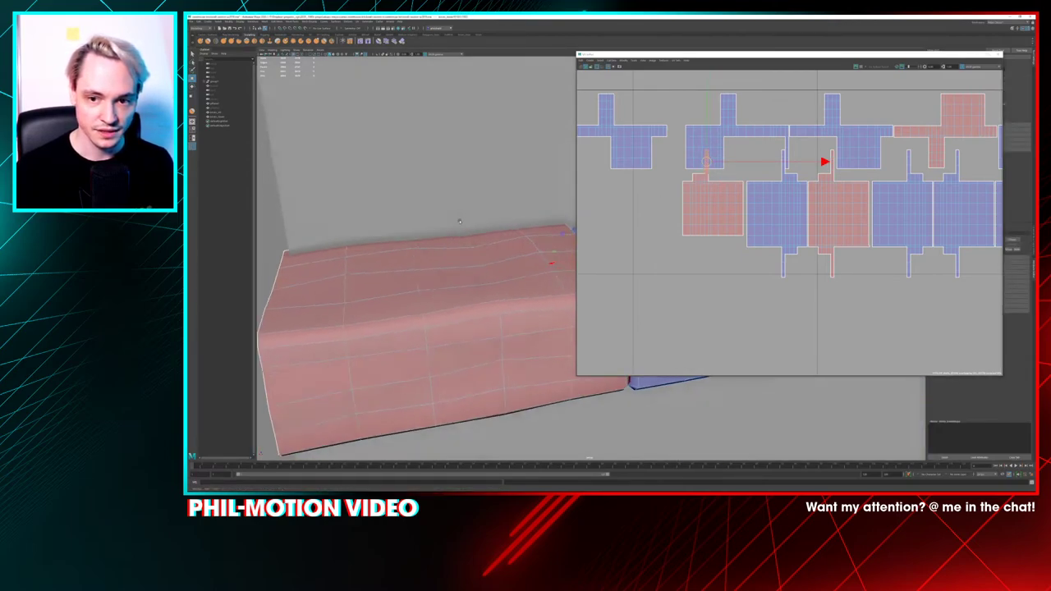
alt+drag(517, 237, 461, 232)
click(437, 225)
Return to shell selection and slide the next two blue upper-row shells, one by one, to close their gaps in the row
alt+middle_drag(749, 218, 838, 228)
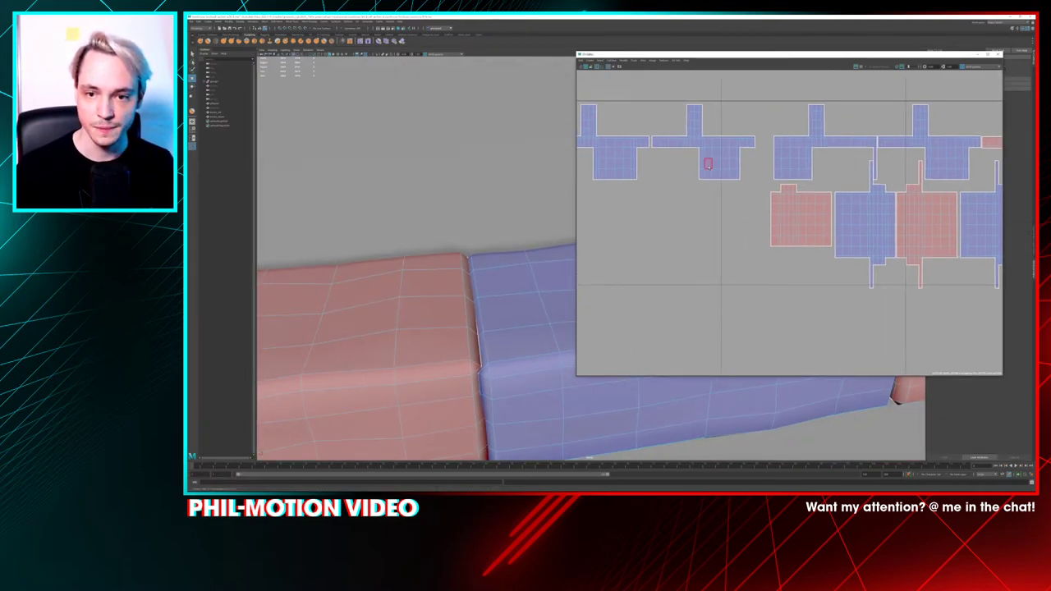
click(709, 164)
right_drag(709, 165, 696, 161)
click(706, 158)
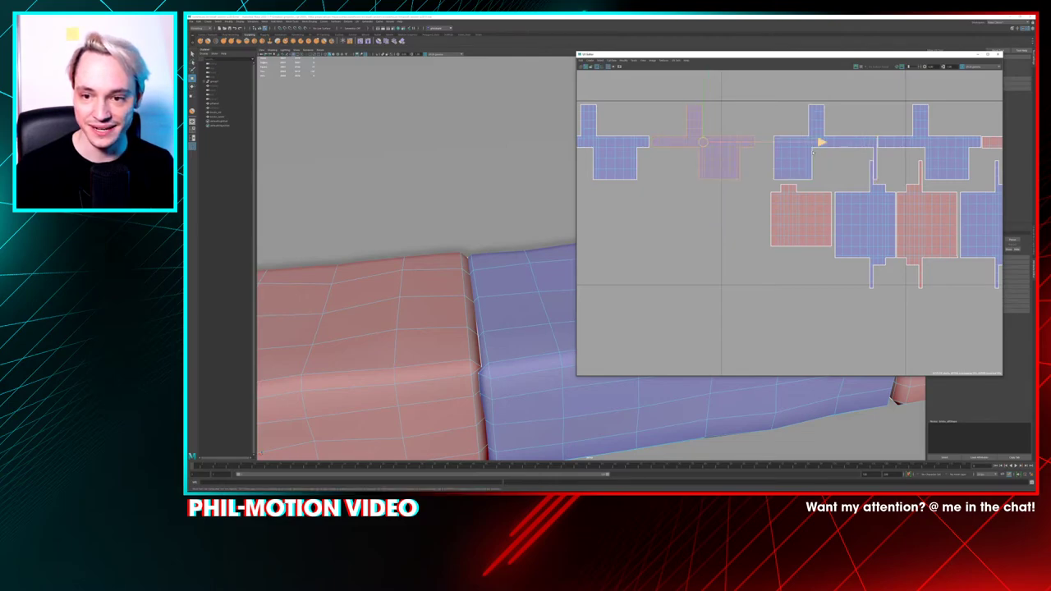
drag(820, 146, 831, 147)
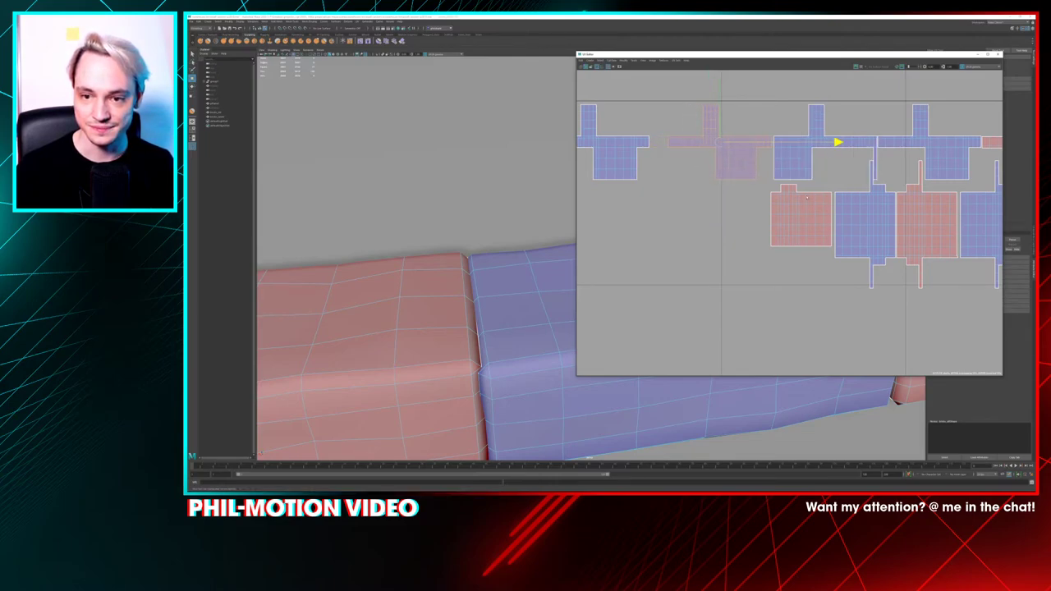
scroll(807, 198, down, 4)
alt+middle_drag(807, 198, 876, 194)
click(760, 166)
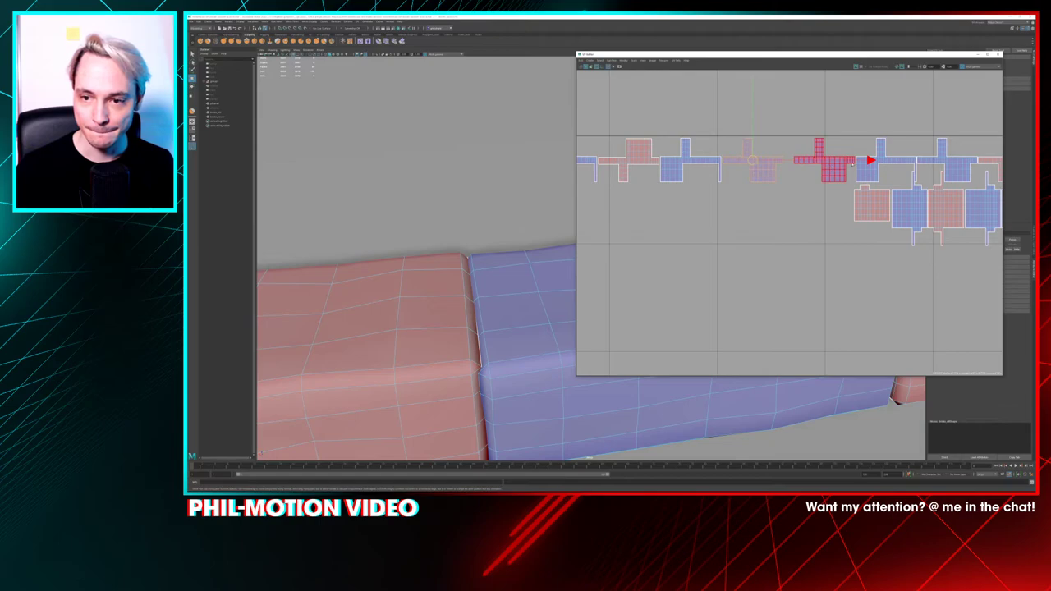
drag(869, 162, 878, 163)
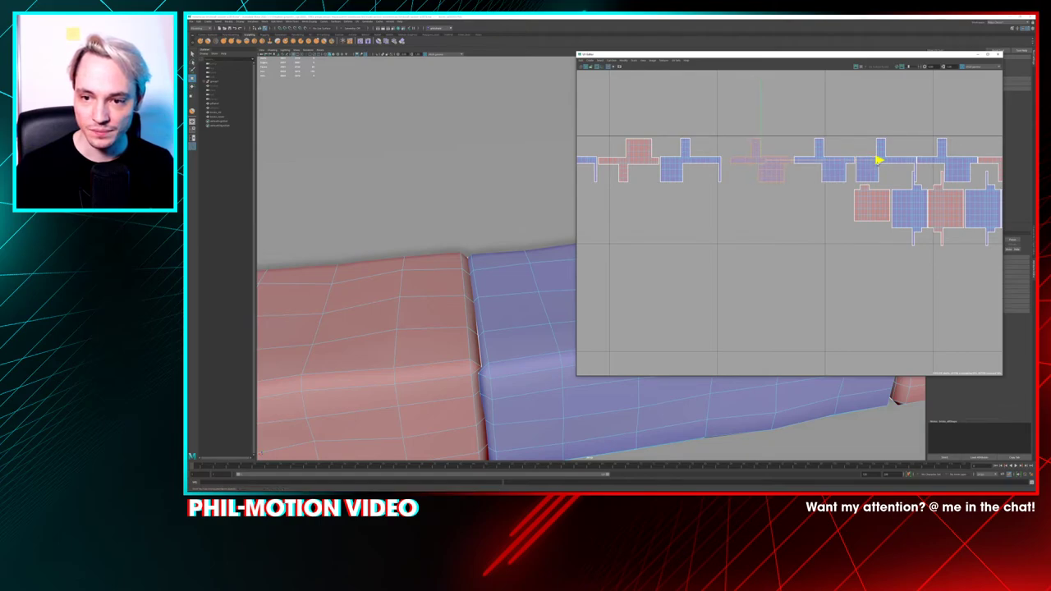
Select the thin tab faces of the next blue upper-row shell and examine where they sit in the gap between the bricks
click(713, 166)
right_drag(722, 174, 721, 187)
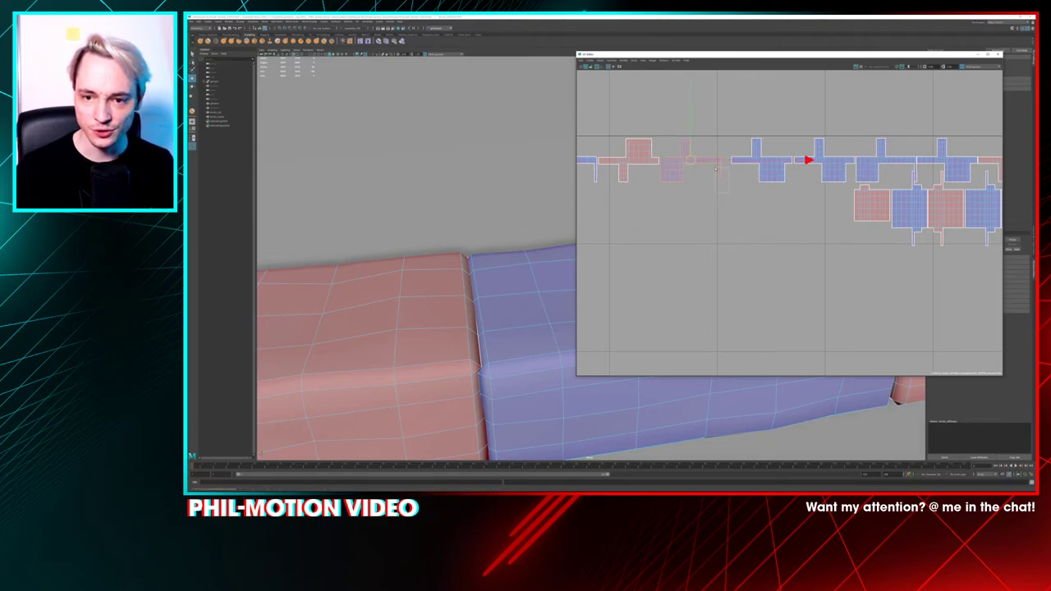
drag(716, 169, 715, 168)
key(f)
scroll(546, 230, down, 4)
alt+drag(543, 230, 438, 217)
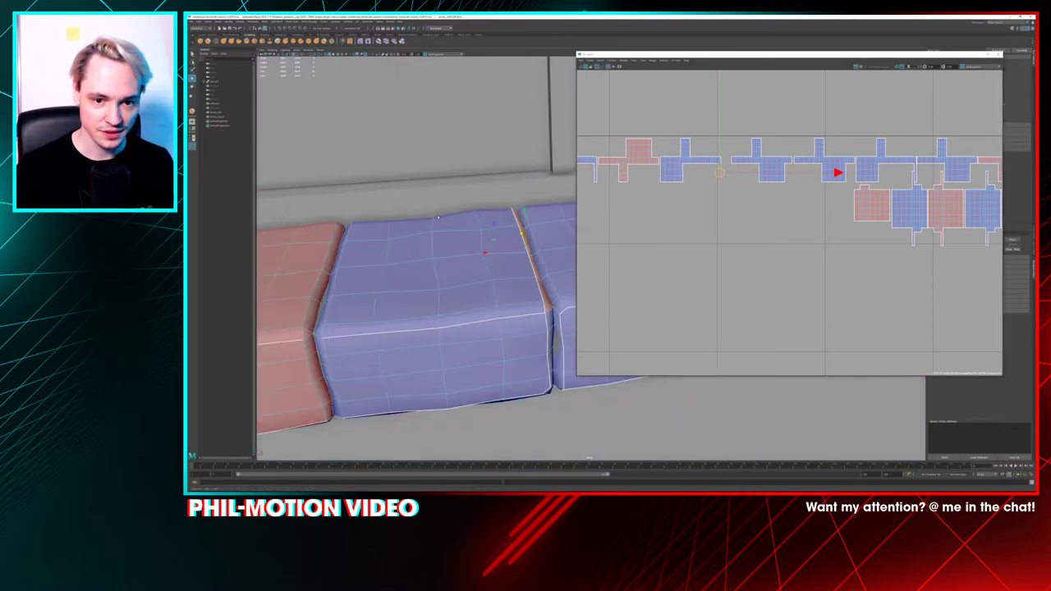
alt+middle_drag(438, 217, 322, 181)
mouse_move(322, 181)
alt+mouse_down()
mouse_move(312, 180)
mouse_move(323, 183)
alt+mouse_up()
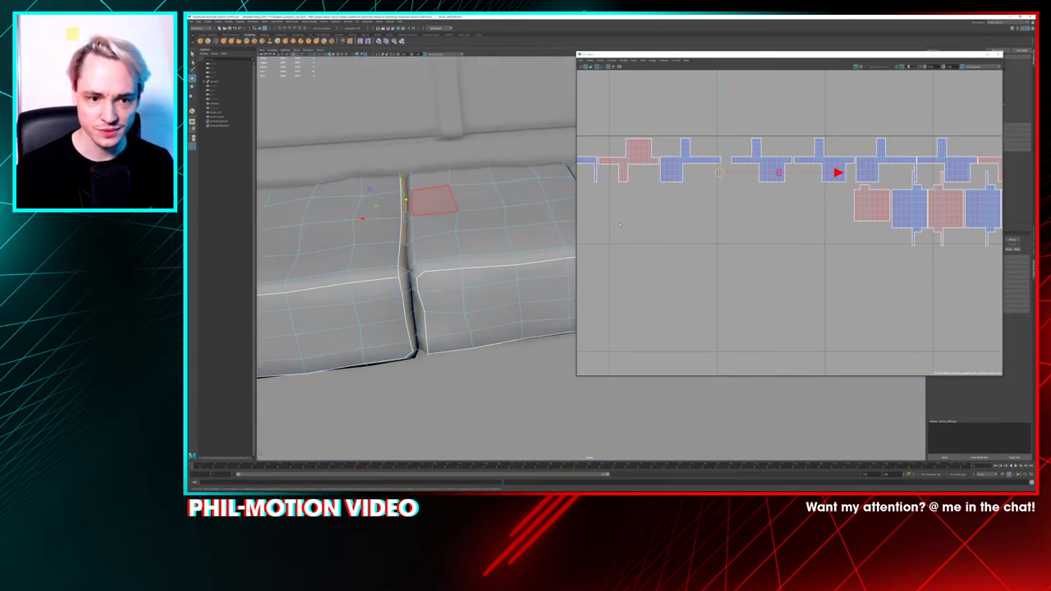
Switch back to shell selection and slide the blue shell with the thin tab toward the packed upper row
right_drag(702, 157, 686, 153)
click(697, 162)
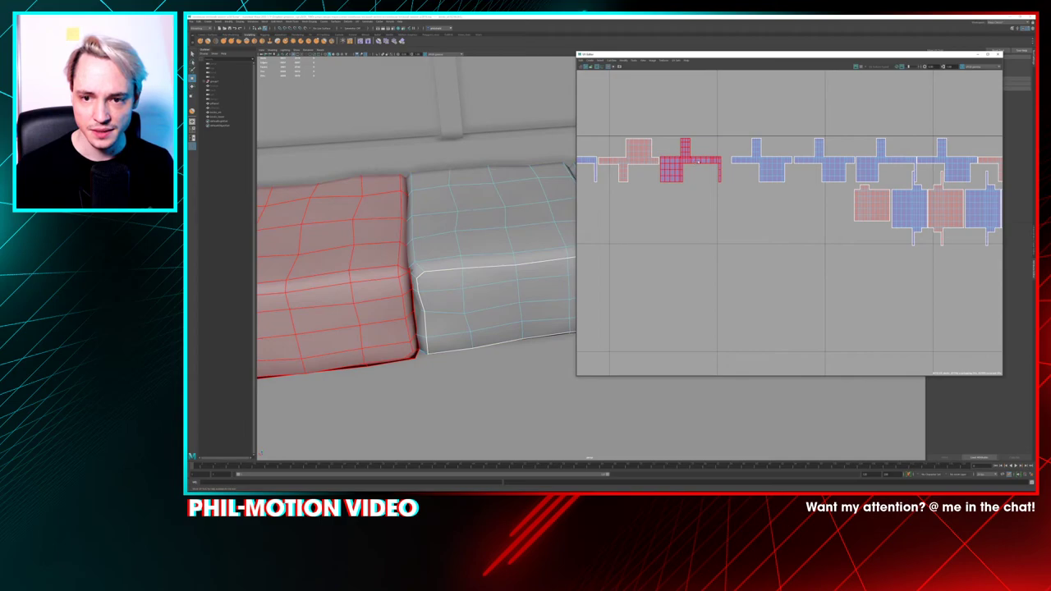
click(698, 162)
drag(807, 161, 815, 160)
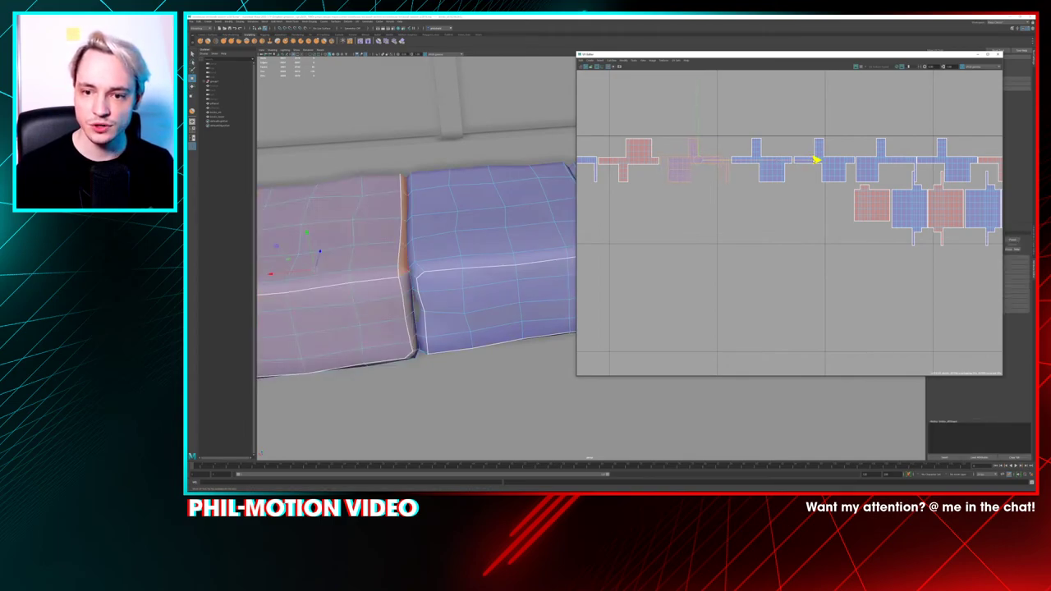
Slide the remaining upper-row shells as a group against the packed row, and close the gap before the two end shells
alt+middle_drag(816, 159, 960, 152)
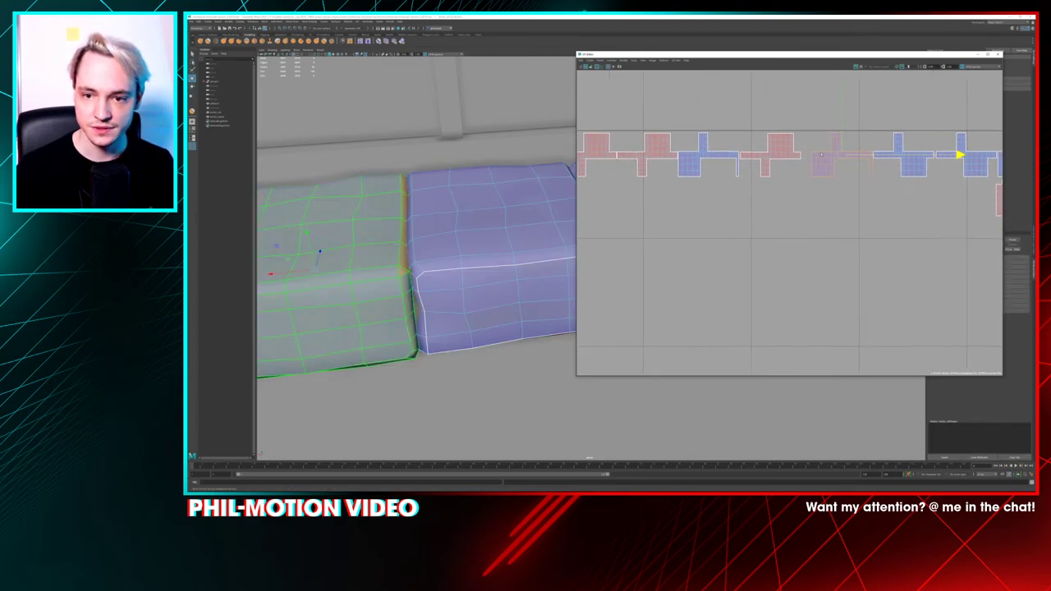
drag(597, 180, 596, 181)
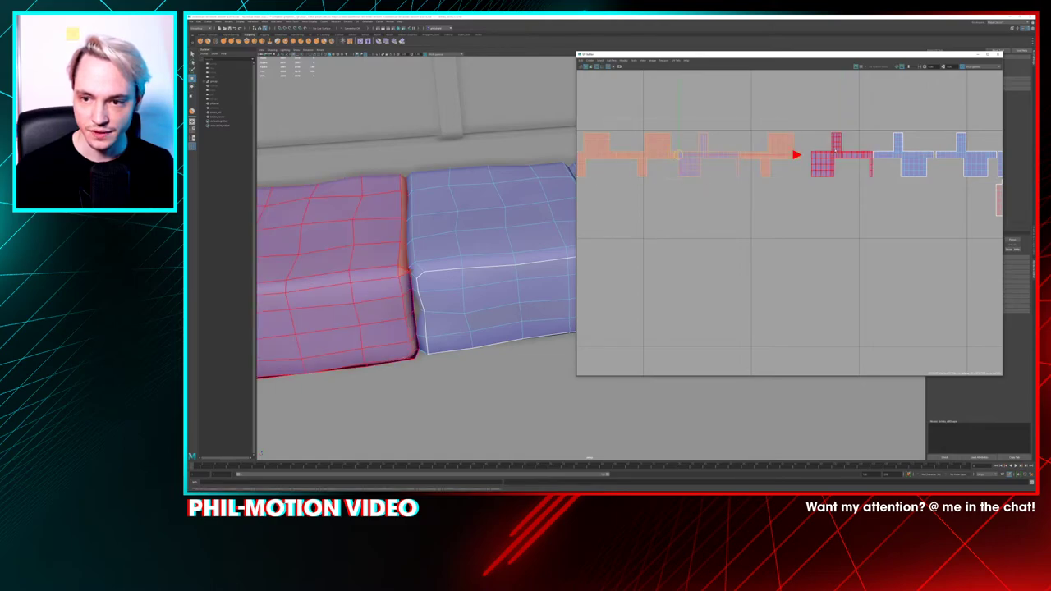
drag(790, 155, 795, 156)
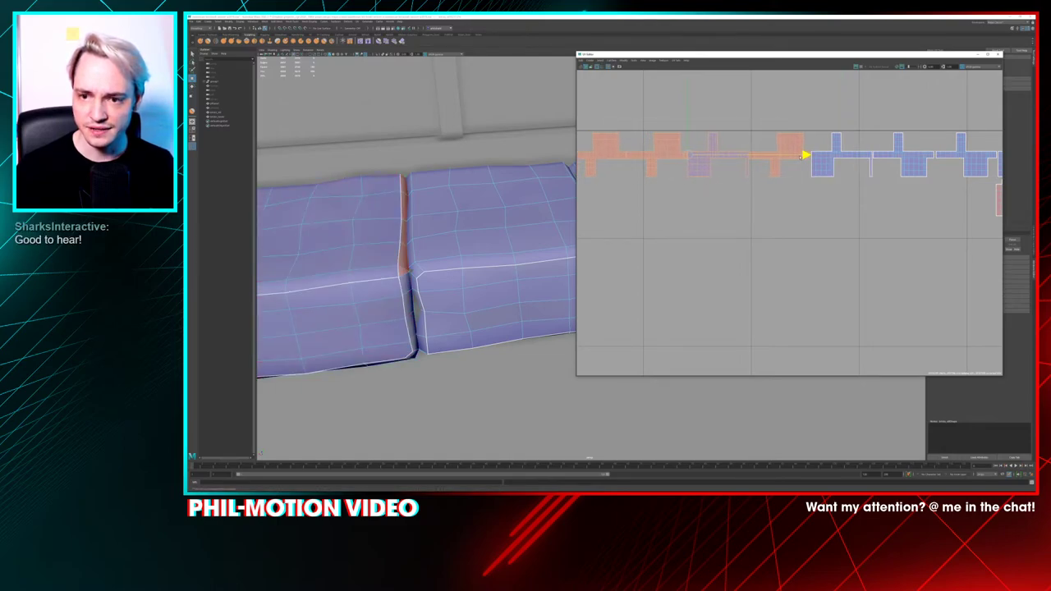
scroll(801, 157, down, 4)
alt+middle_drag(801, 157, 880, 157)
drag(650, 158, 735, 190)
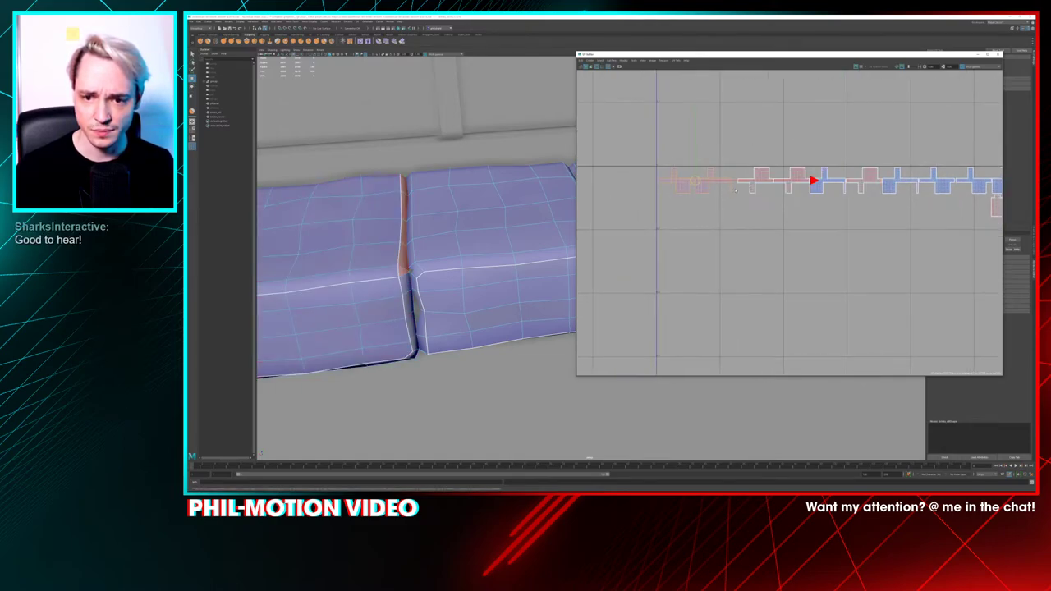
click(907, 255)
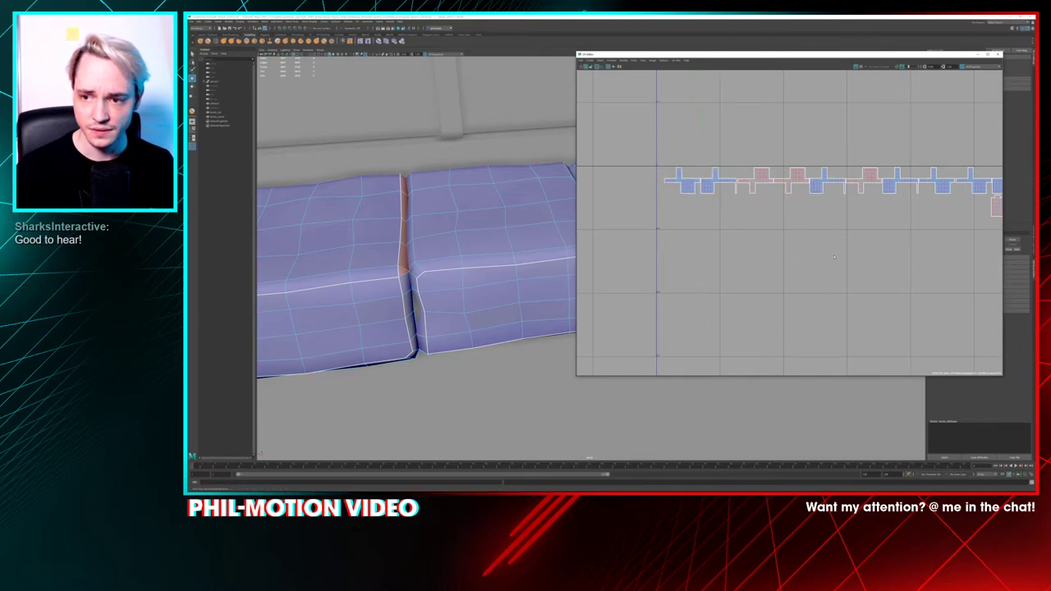
Review the whole packed UV layout and examine which brick of the wall one of the red upper-row shells belongs to
scroll(907, 254, down, 3)
alt+middle_drag(931, 260, 805, 237)
scroll(768, 221, down, 3)
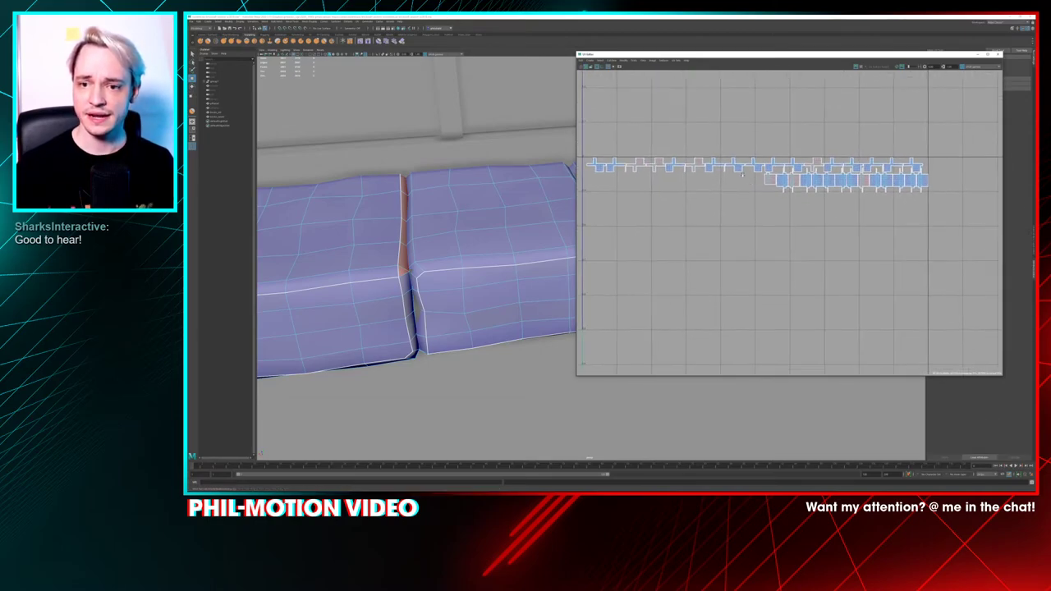
scroll(754, 194, down, 3)
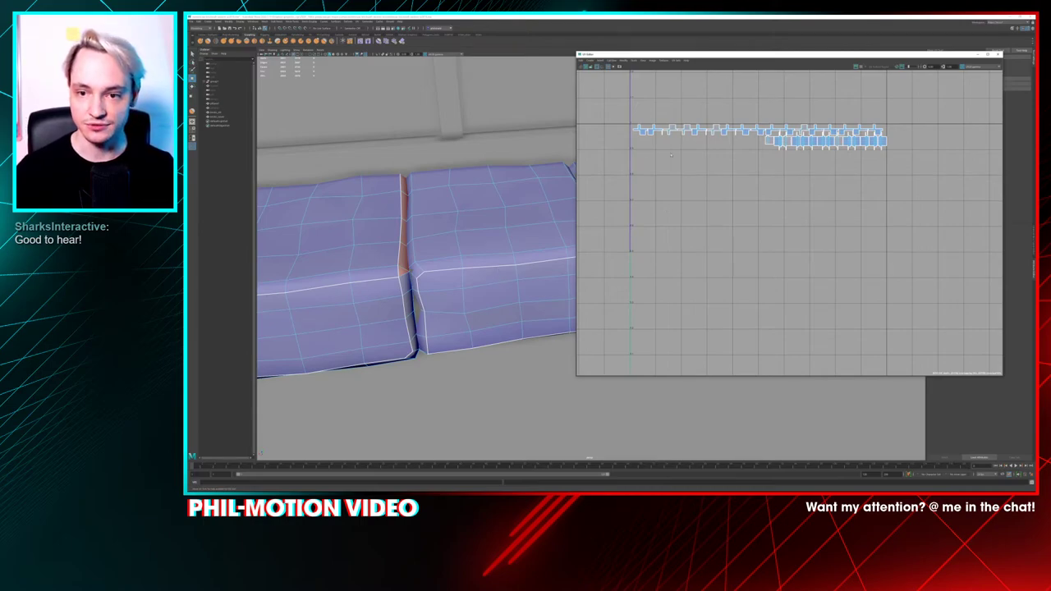
scroll(671, 155, up, 8)
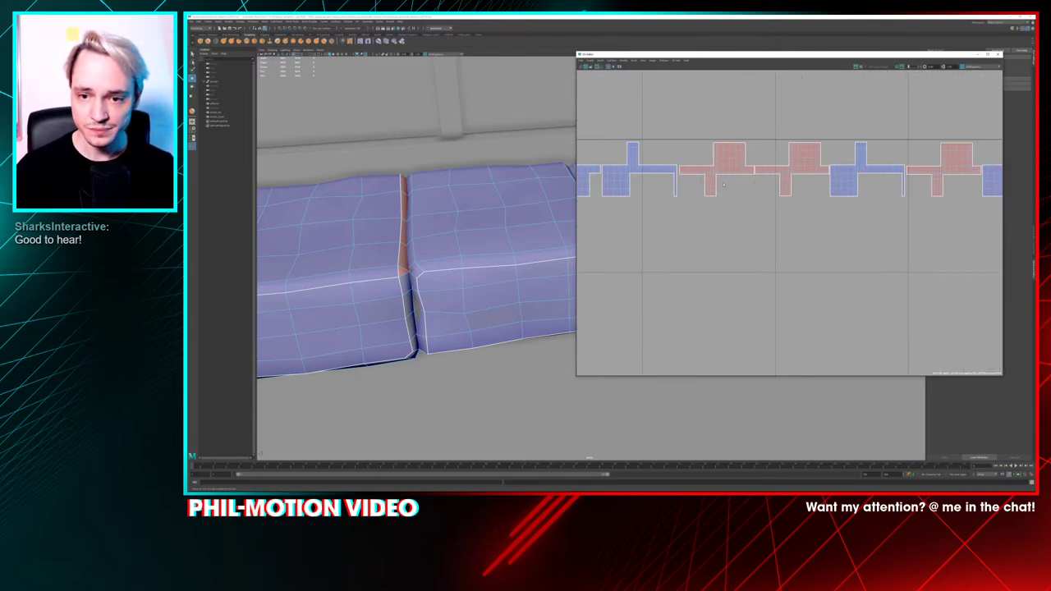
click(723, 185)
key(f)
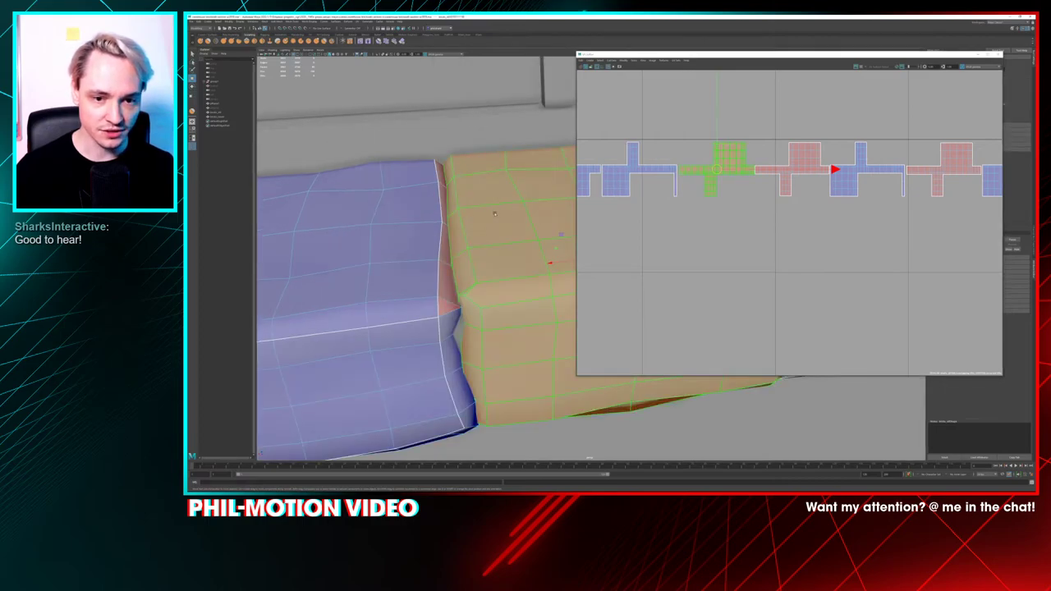
alt+drag(495, 213, 361, 221)
alt+right_drag(493, 210, 408, 193)
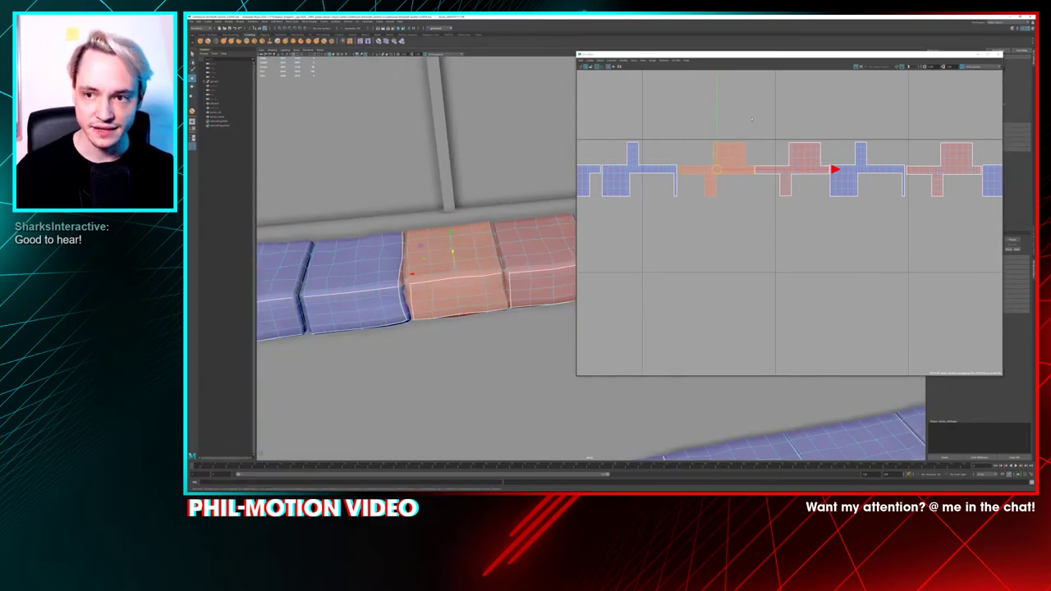
Display the checker map, enlarge the selected red shell, and place it in the free UV space over the U1V1 label
click(860, 67)
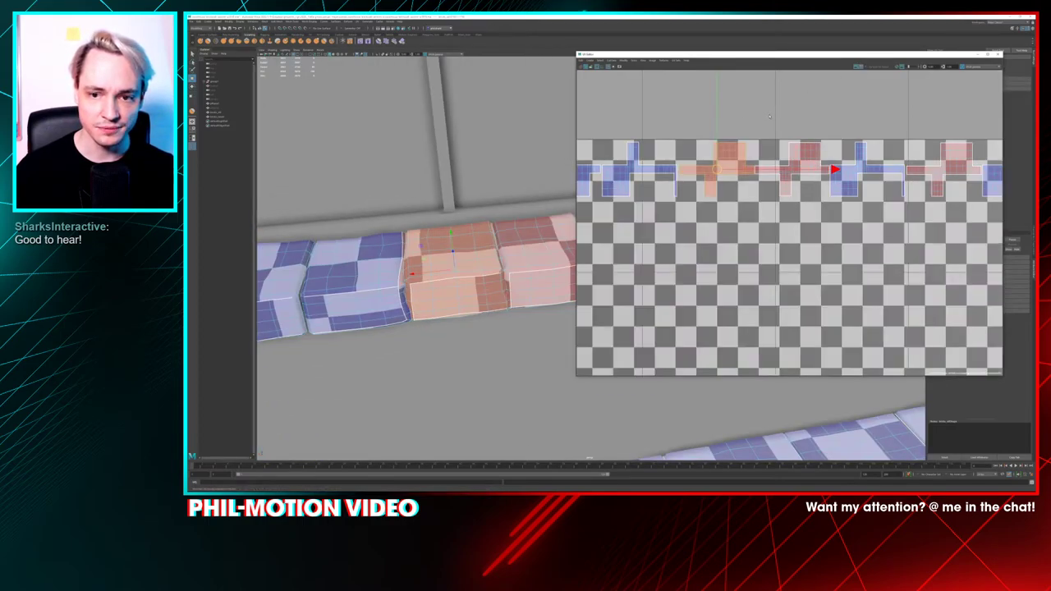
drag(719, 167, 718, 167)
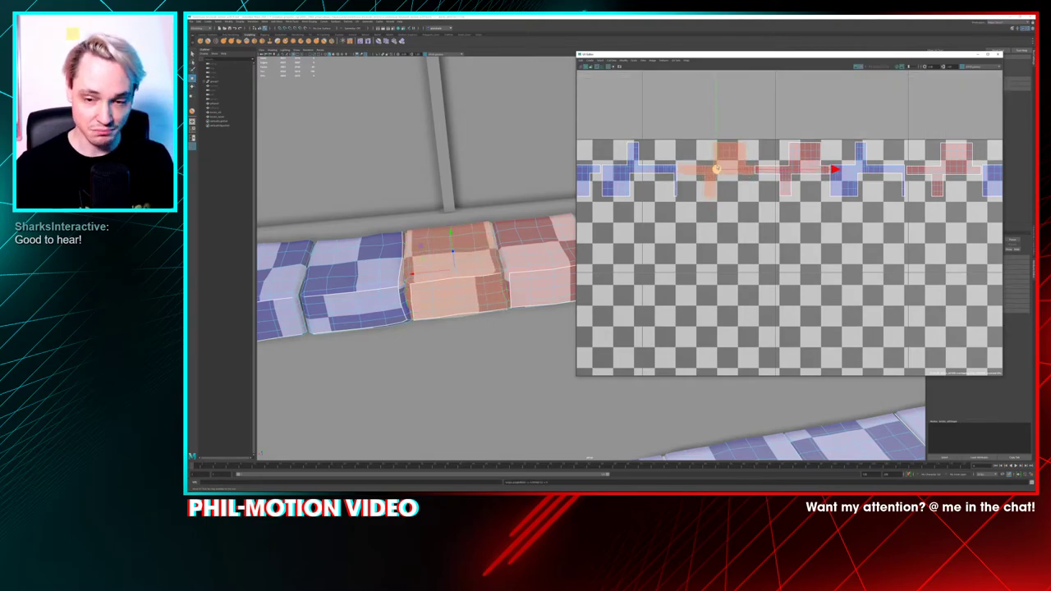
scroll(741, 253, down, 6)
alt+middle_drag(771, 287, 684, 165)
drag(642, 96, 907, 301)
key(w)
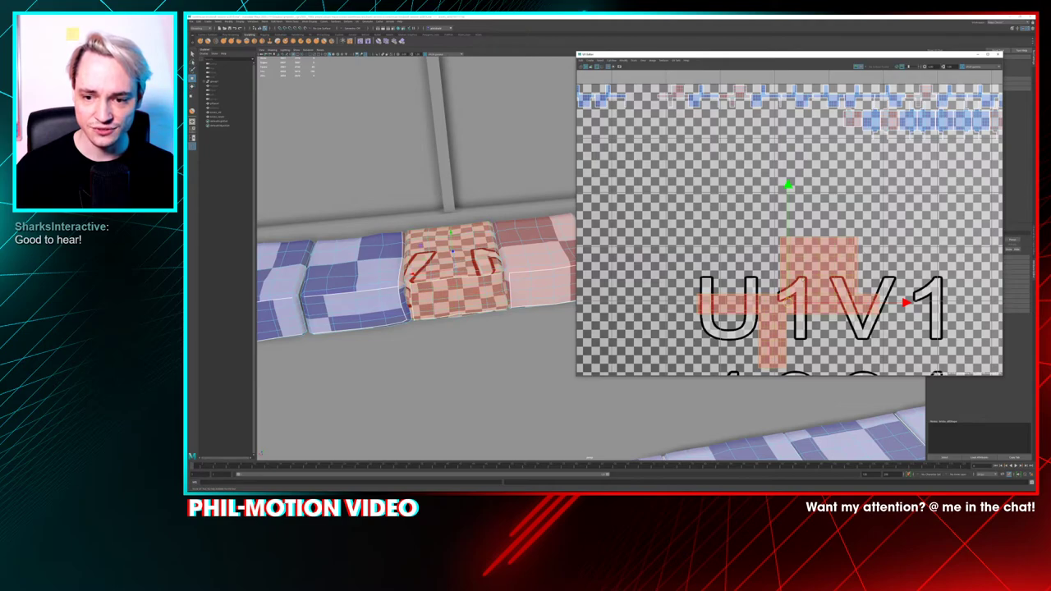
Nudge the enlarged red shell over the U1V1 label, and undo its moves and scaling until it is back in the upper row
drag(788, 301, 767, 326)
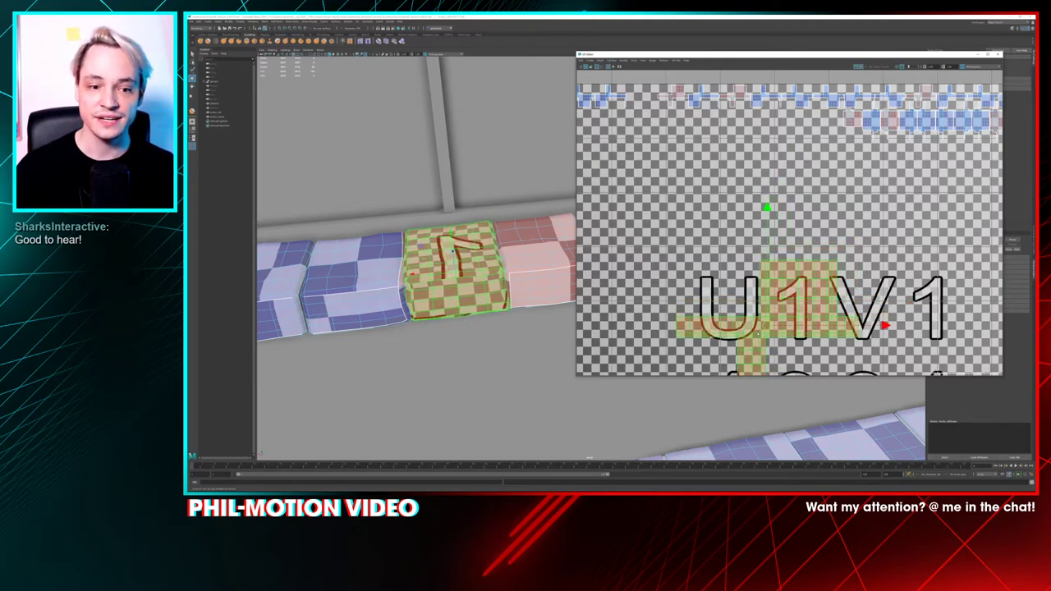
key(ctrl+z)
key(ctrl+z)
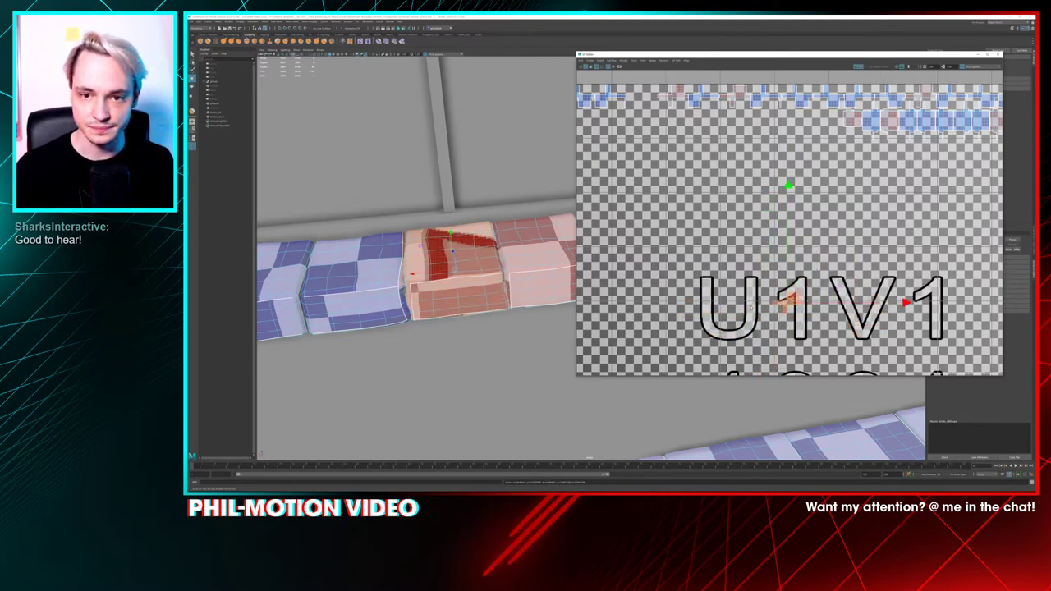
key(ctrl+z)
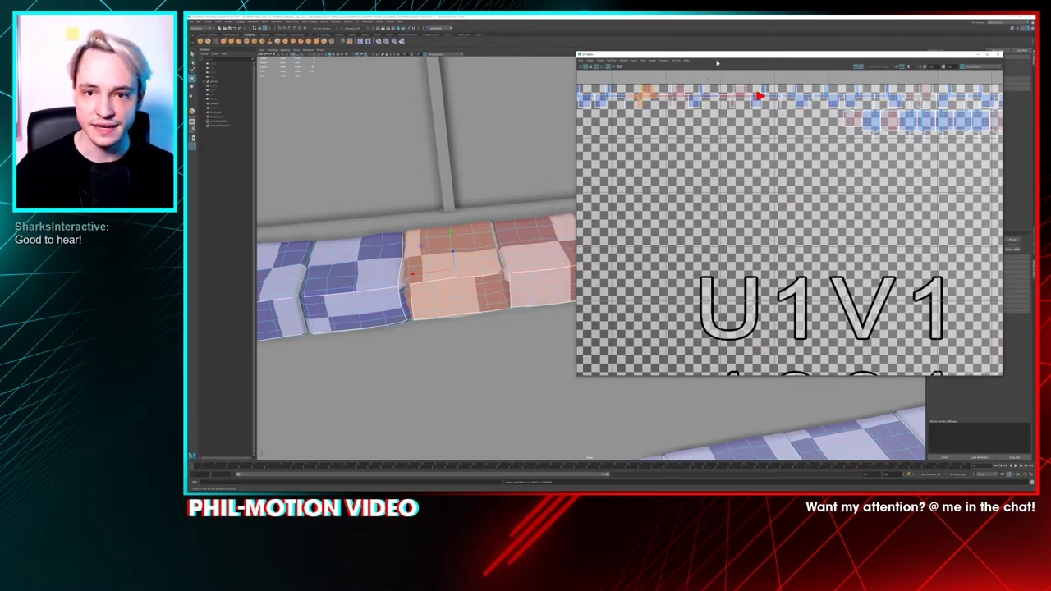
Detach the Mesh Display commands and reverse the face normals of the brick belonging to the selected upper-row shell
drag(717, 62, 626, 58)
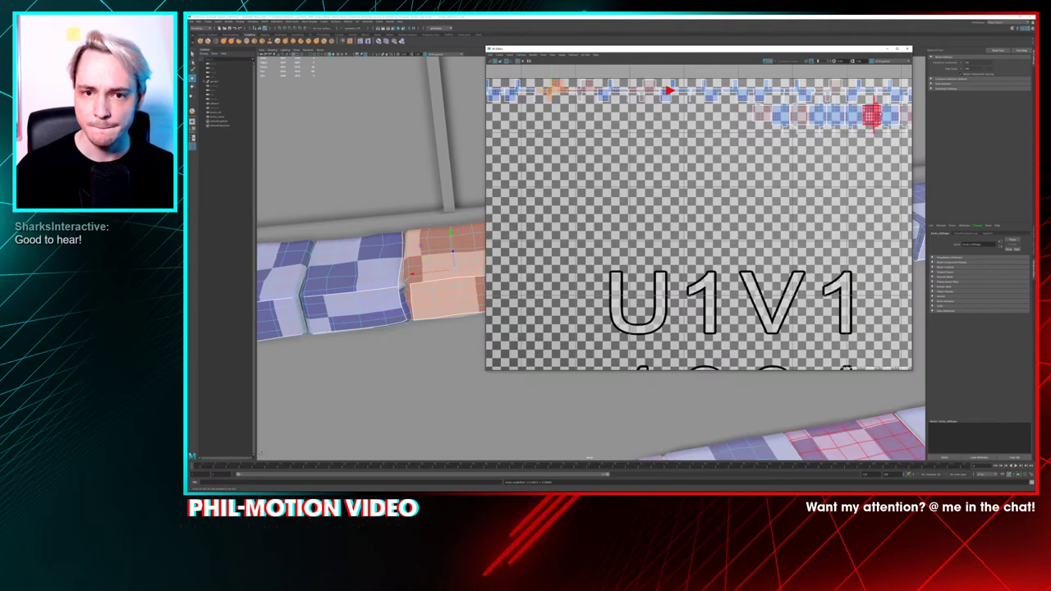
drag(539, 54, 571, 56)
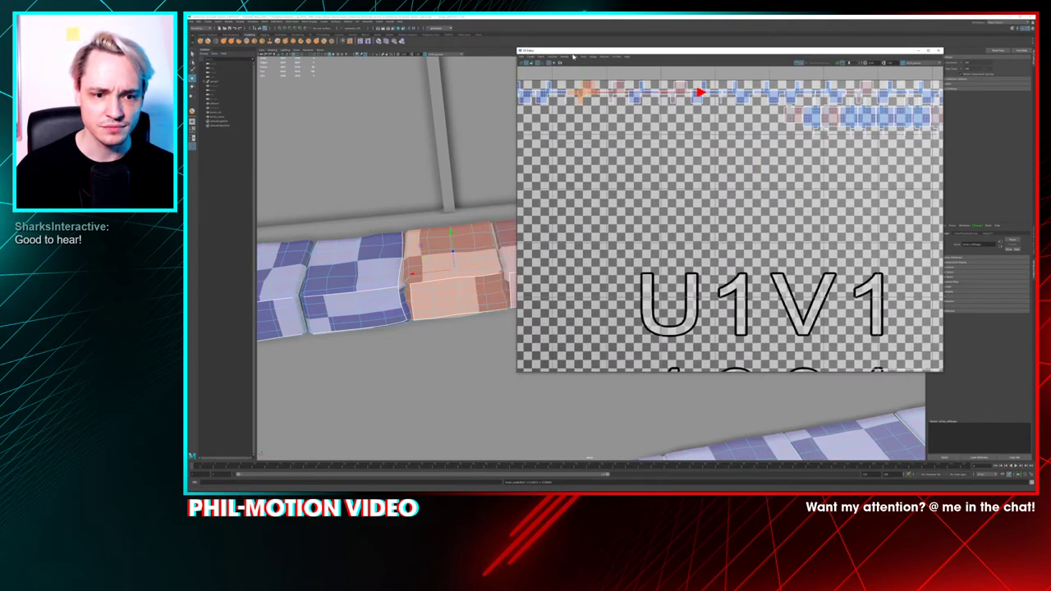
click(585, 92)
key(space)
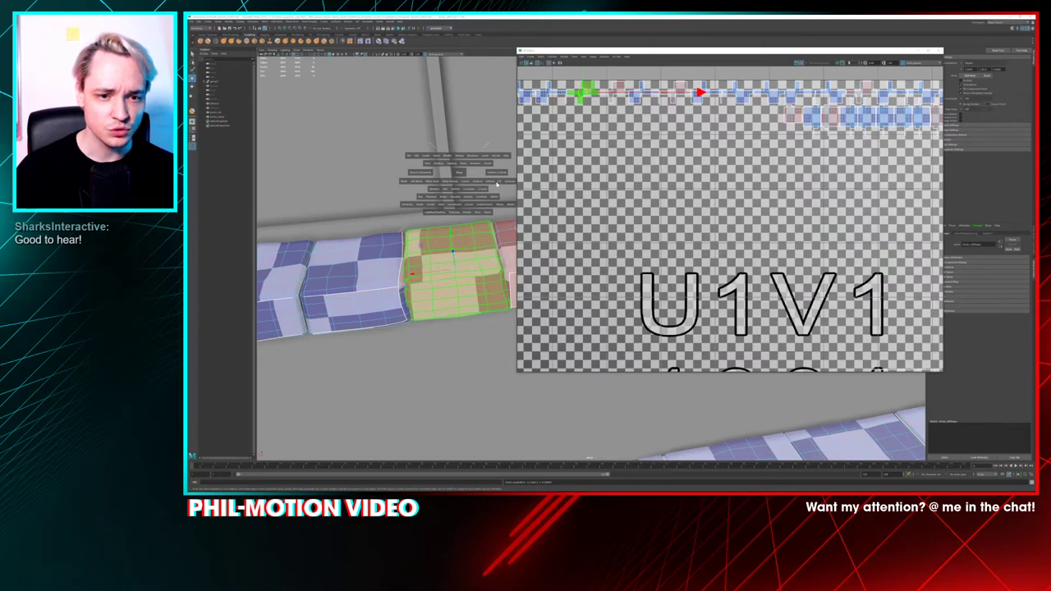
click(454, 182)
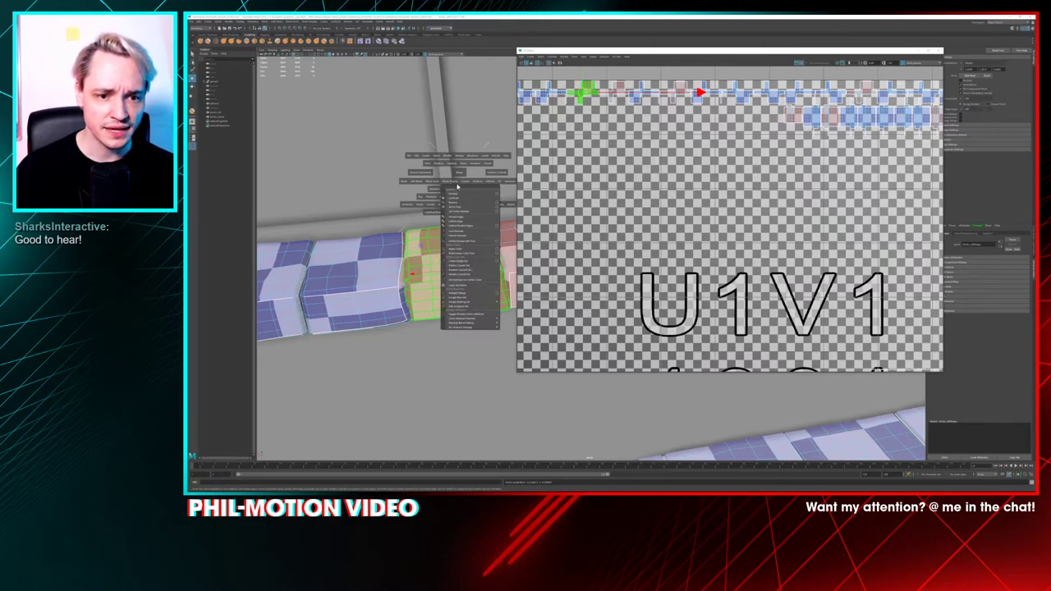
click(457, 188)
drag(458, 179, 456, 67)
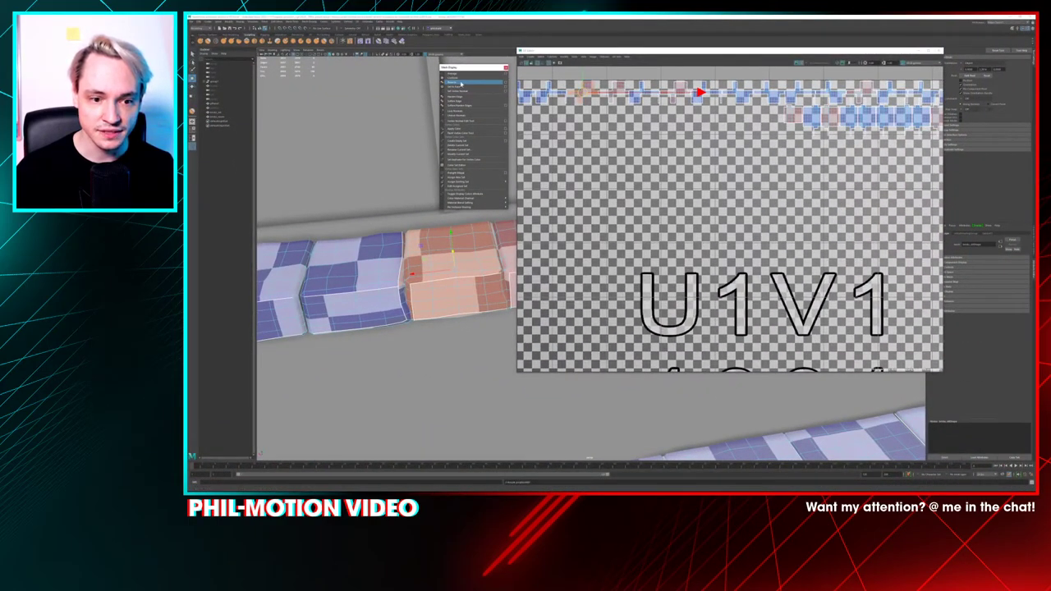
click(461, 83)
click(412, 156)
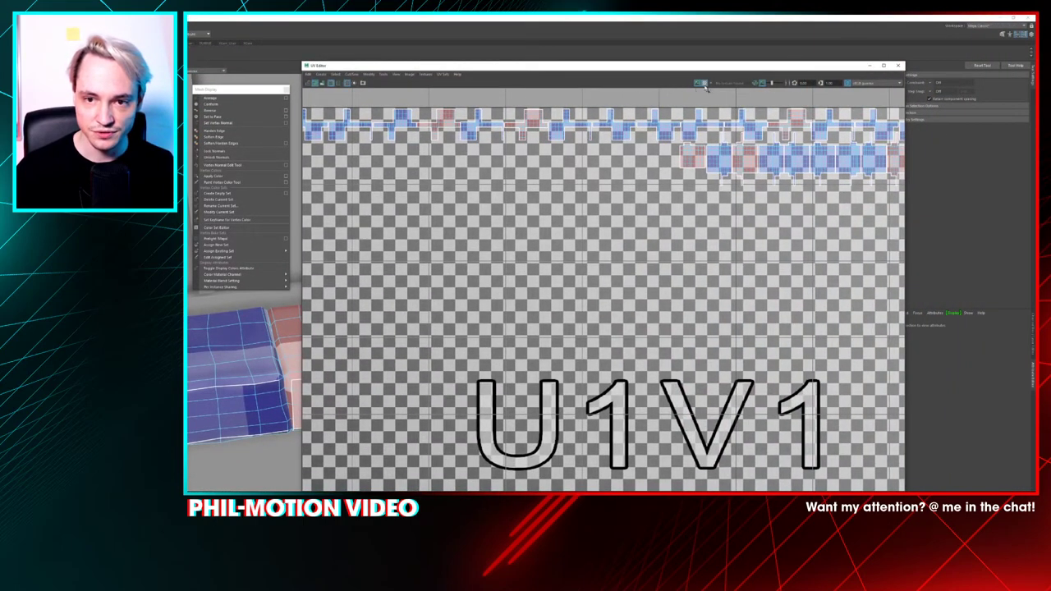
Hide the checker map, return to object selection, and view the brick with reversed normals beneath the window
click(706, 86)
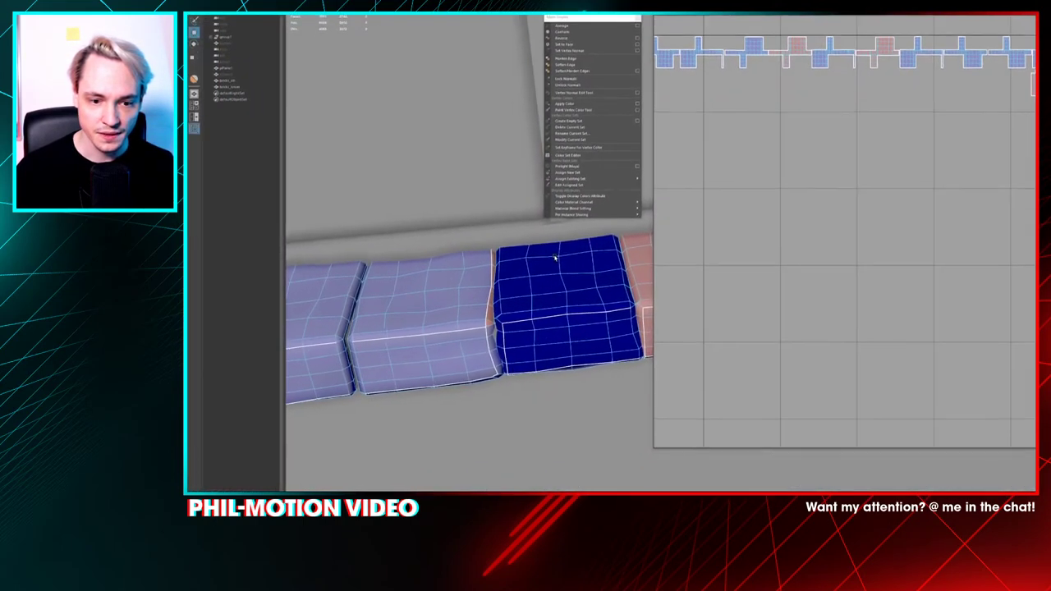
right_drag(555, 258, 577, 248)
click(496, 225)
scroll(495, 226, down, 4)
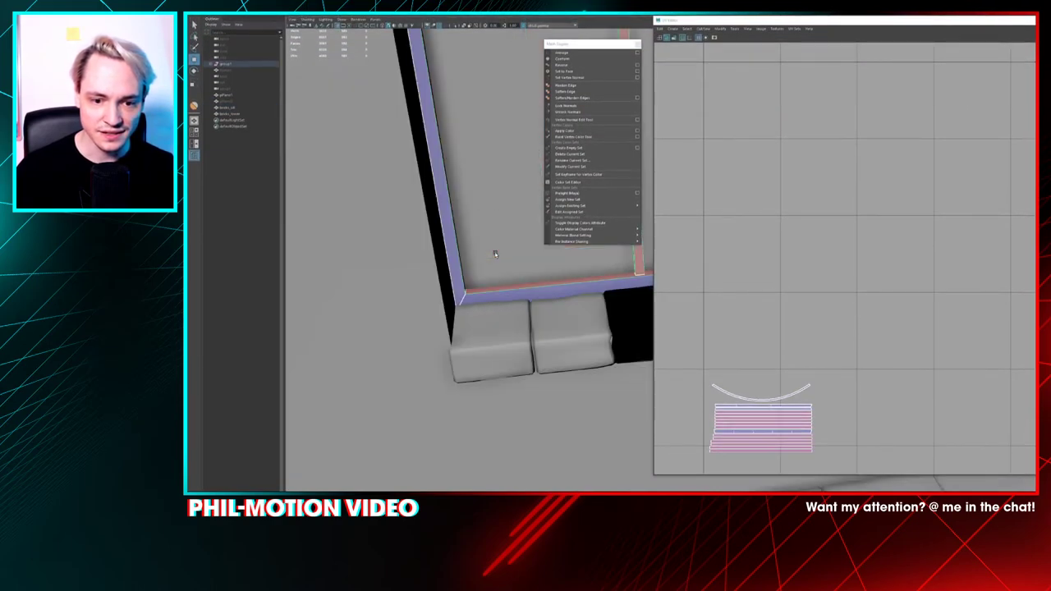
key(space)
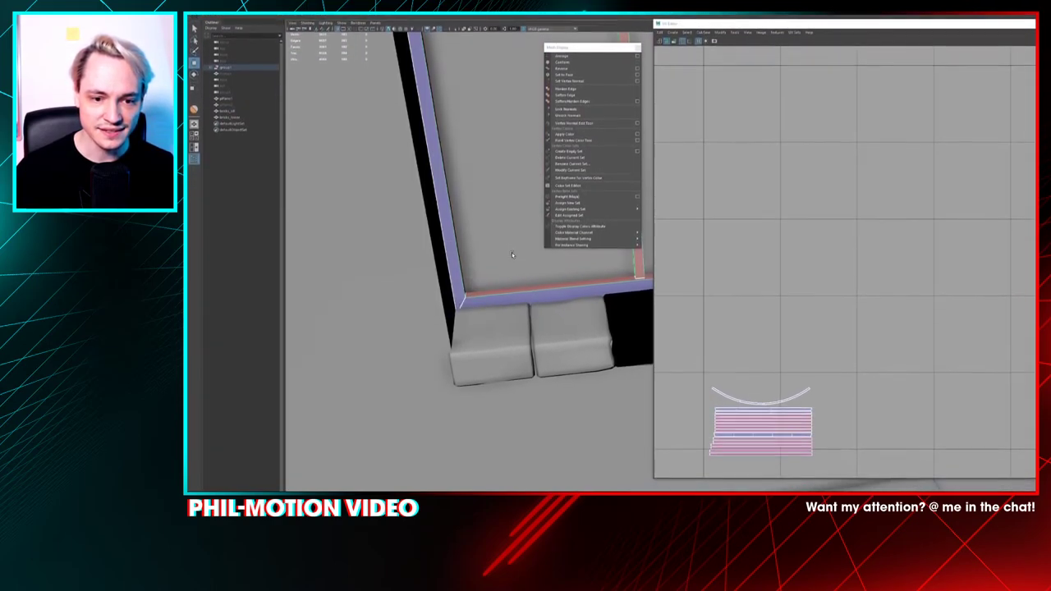
key(alt+space)
alt+middle_drag(533, 249, 485, 219)
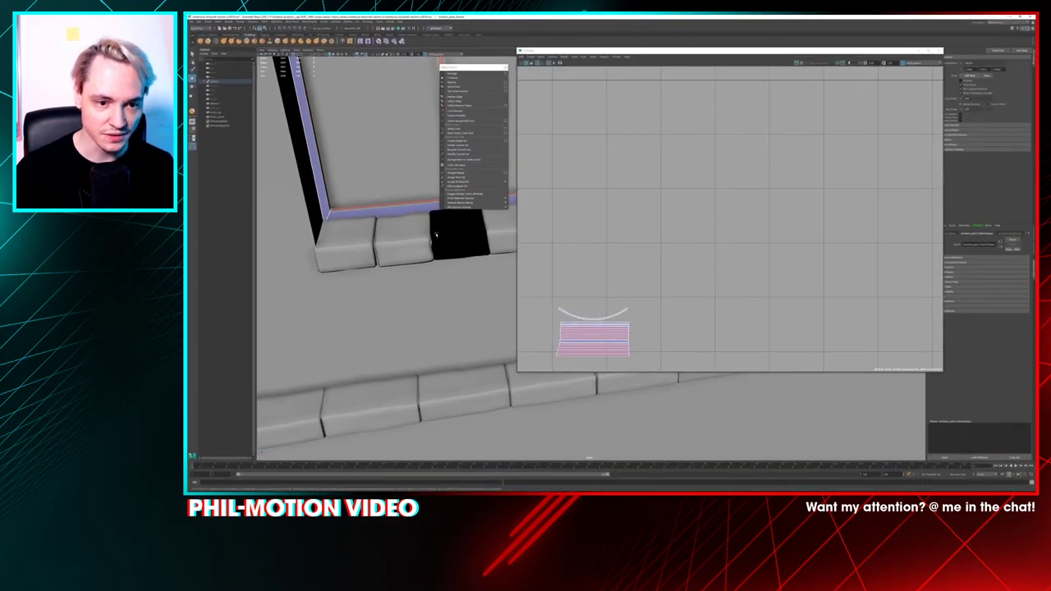
Select the window sill's brick mesh that contains the black reversed brick
click(436, 235)
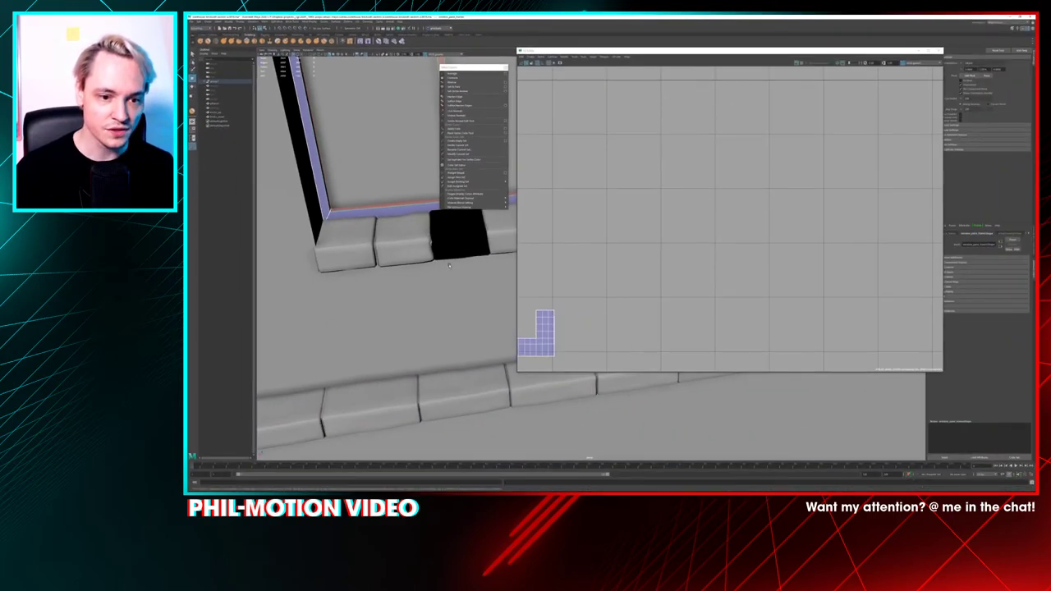
click(458, 239)
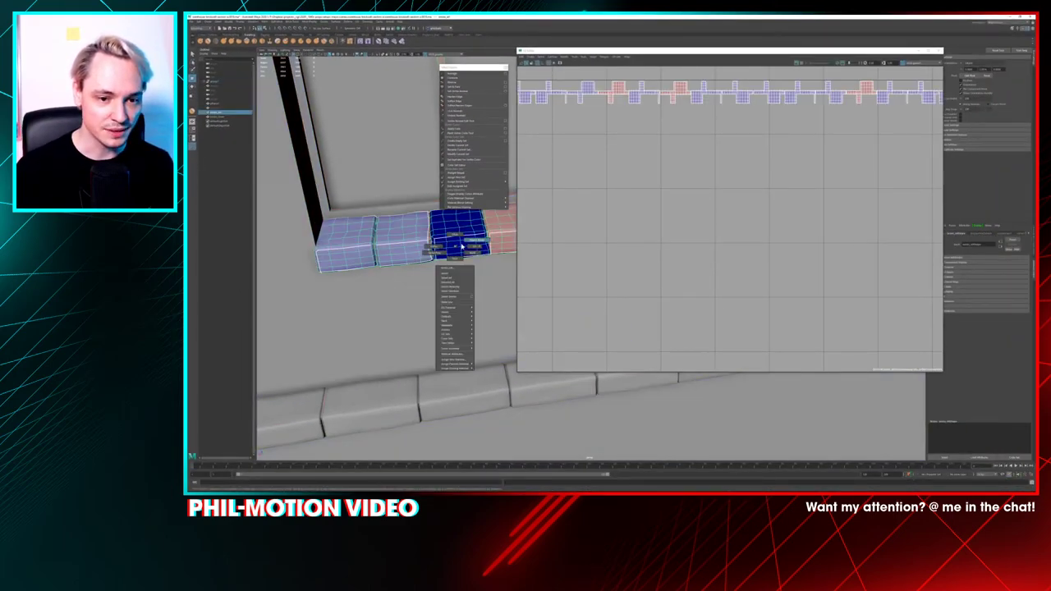
click(460, 248)
click(463, 248)
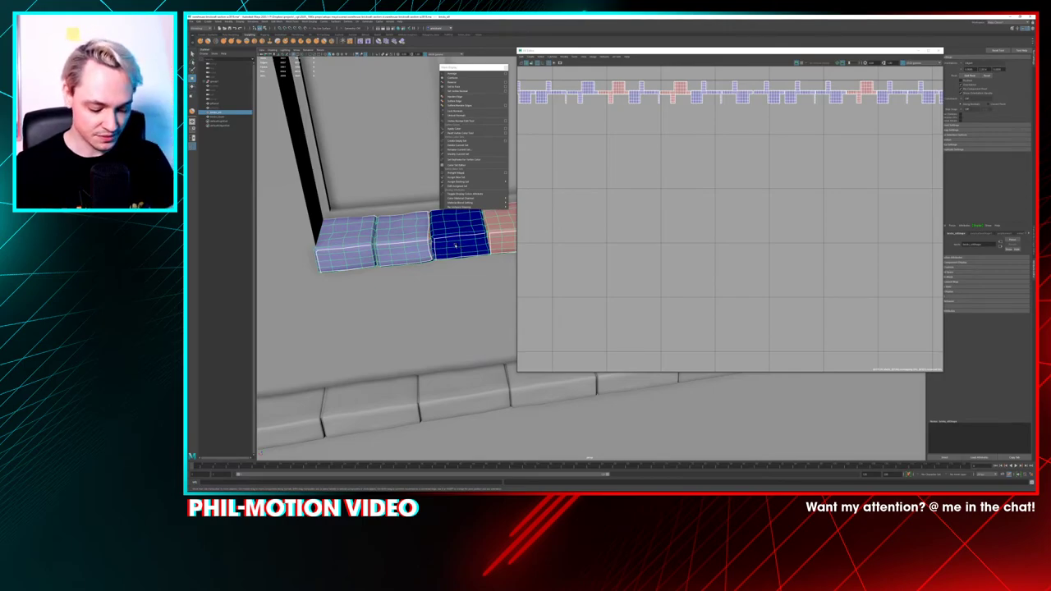
Undo the selection changes and the brick's normal reversal, and restore the selection of its UV shell in the upper row
key(ctrl+z)
key(ctrl+z)
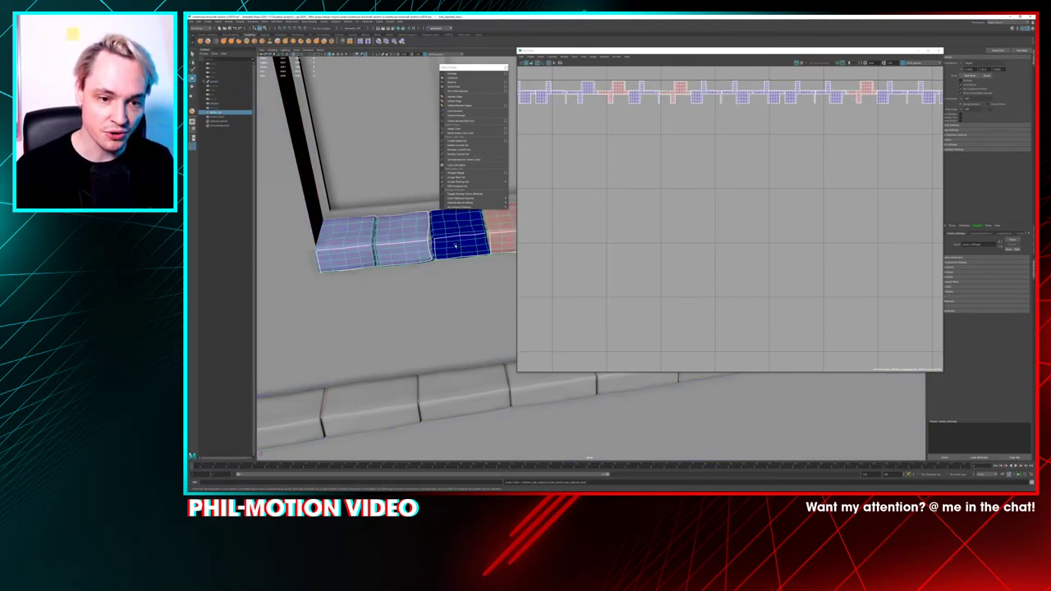
key(ctrl+z)
key(ctrl+z)
key(ctrl+z)
key(ctrl+z)
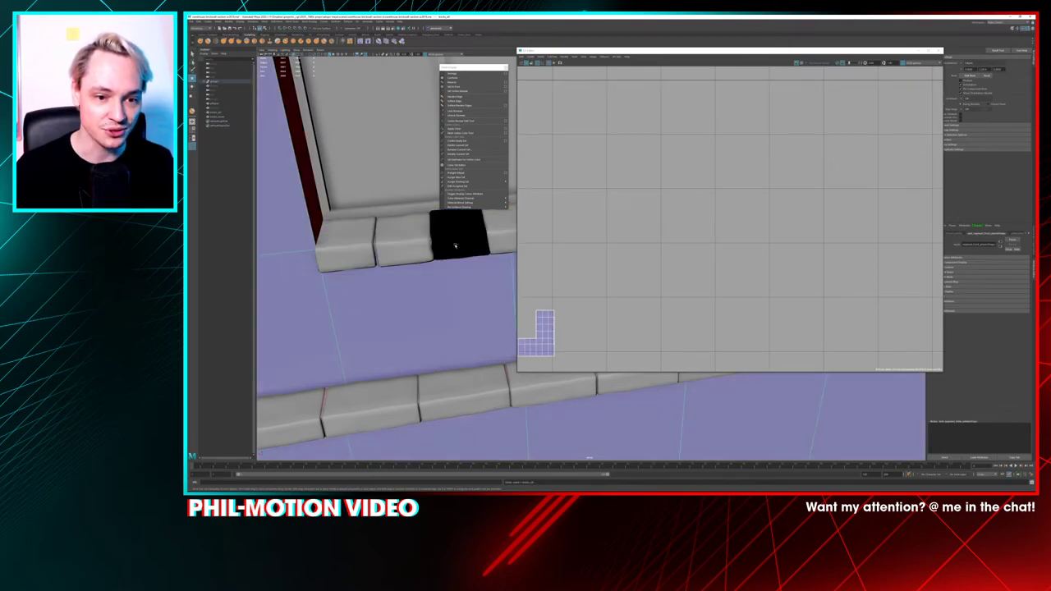
click(455, 246)
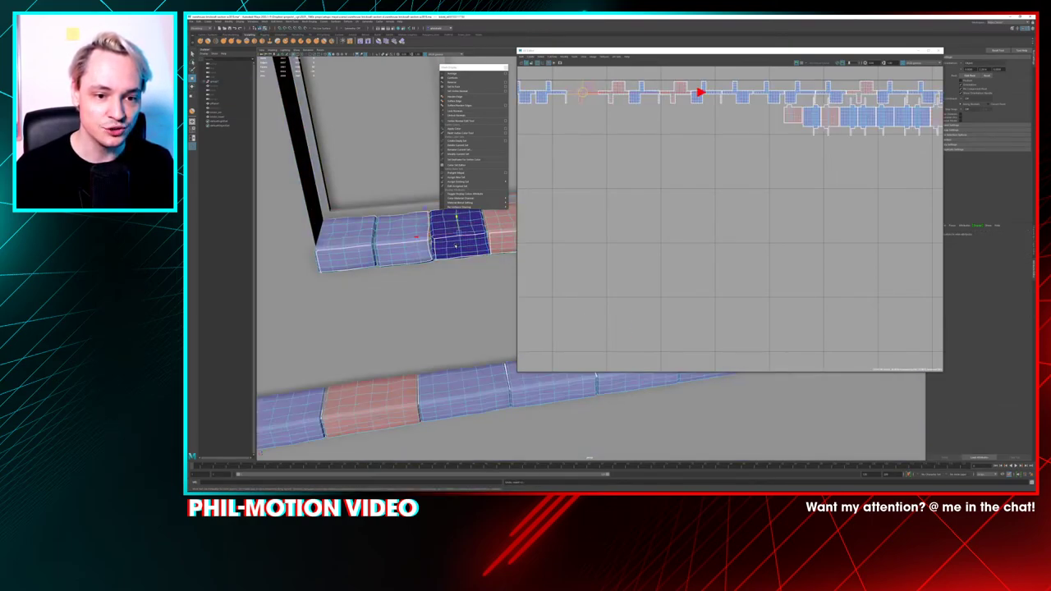
click(576, 218)
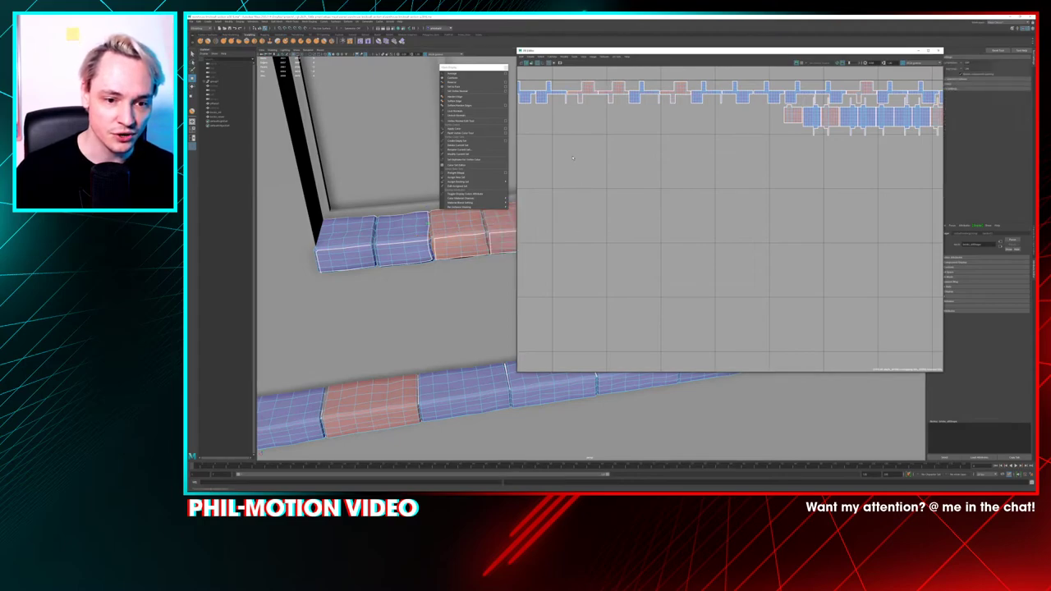
click(583, 92)
key(ctrl+z)
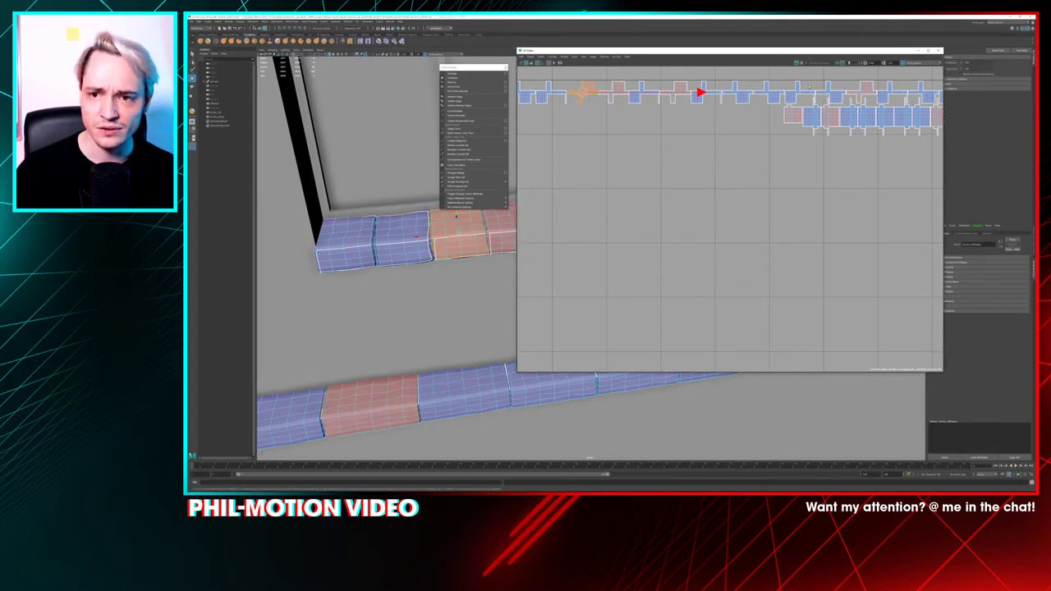
Select the first red shell in the upper row and arrange the UV Editor and UV Toolkit windows side by side
drag(818, 55, 789, 52)
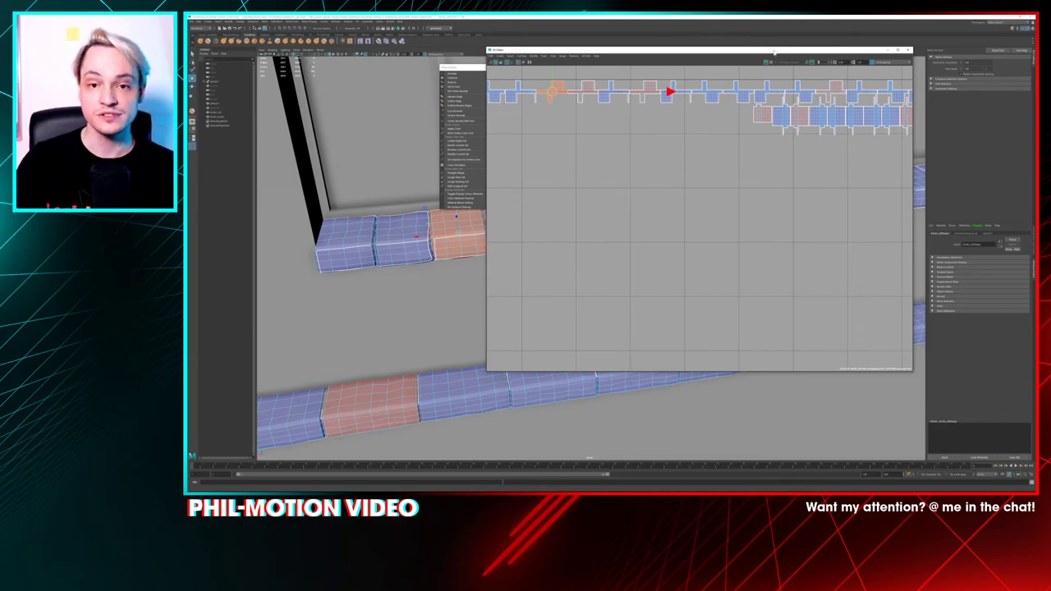
mouse_move(784, 54)
mouse_down()
mouse_move(749, 67)
mouse_move(766, 94)
mouse_move(767, 62)
mouse_up()
scroll(659, 156, down, 2)
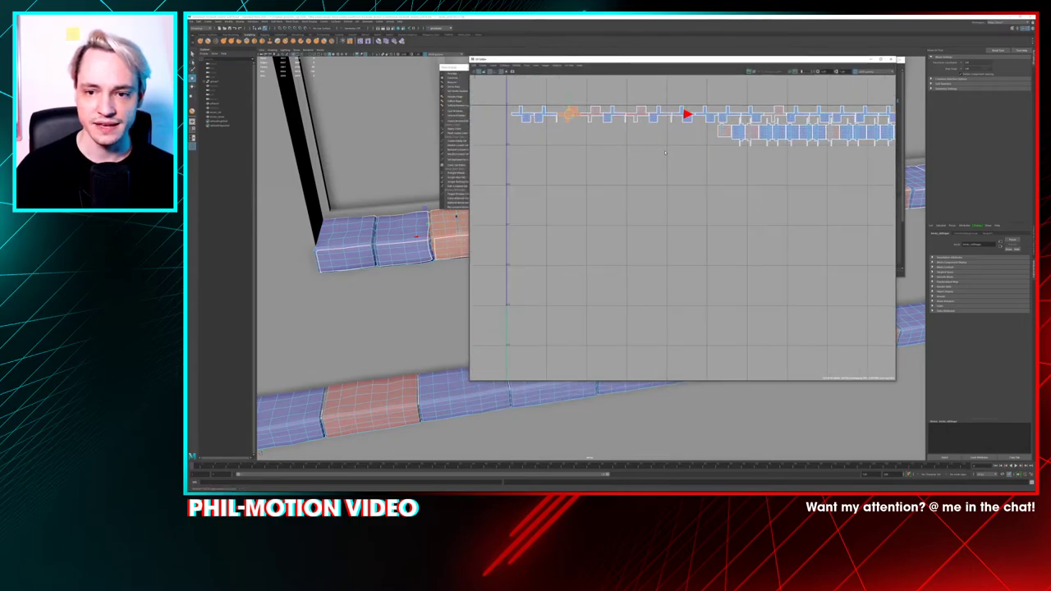
scroll(640, 140, up, 5)
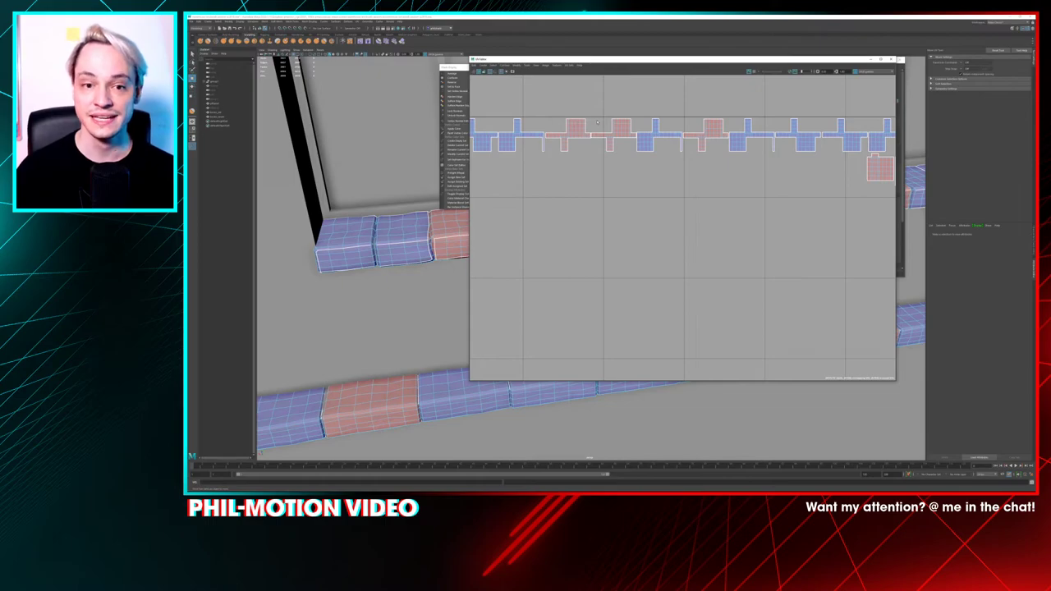
click(591, 124)
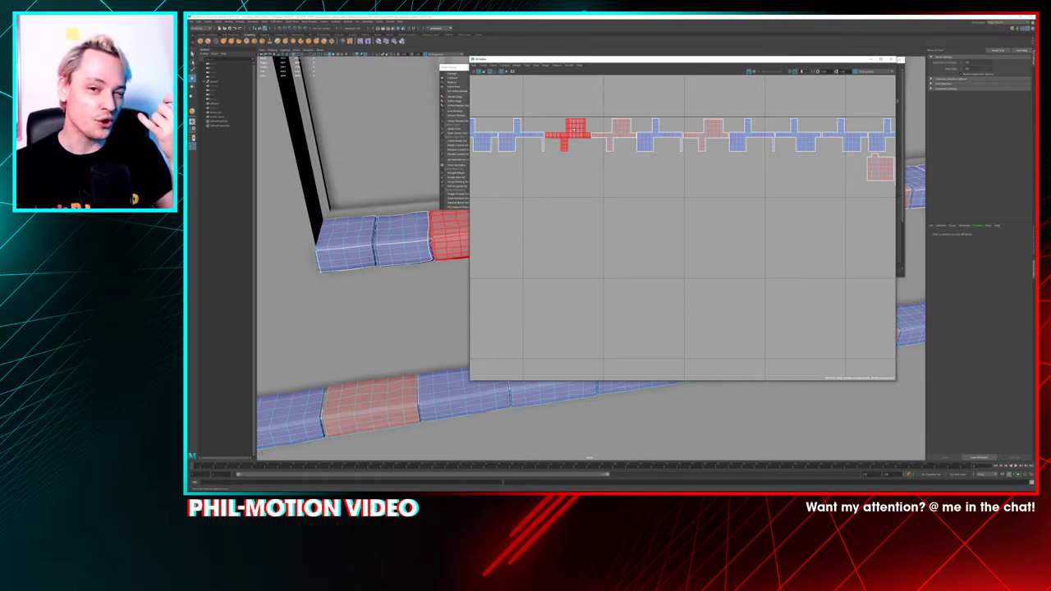
click(574, 129)
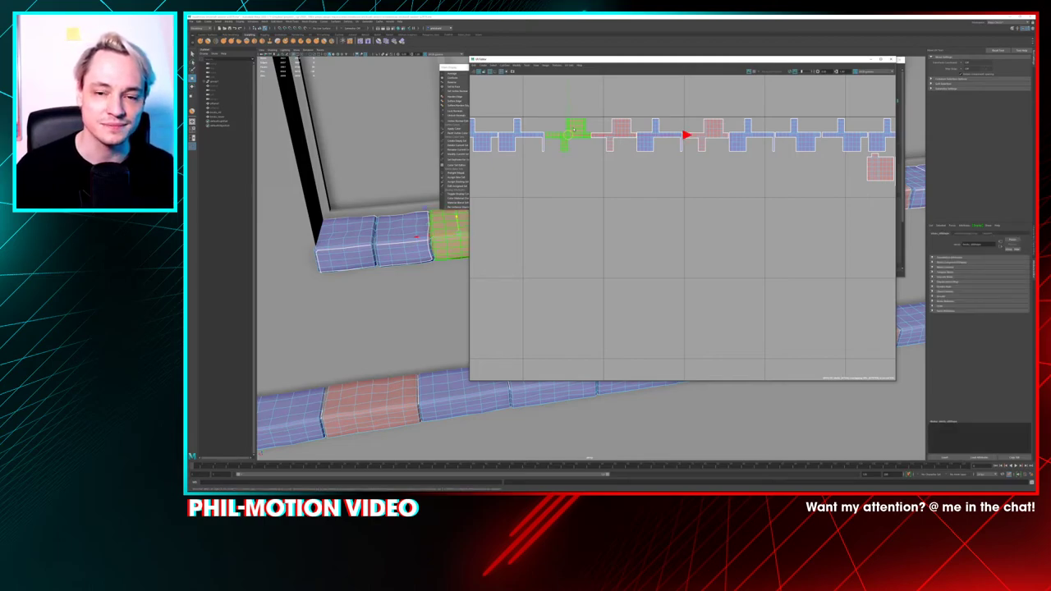
drag(653, 61, 542, 60)
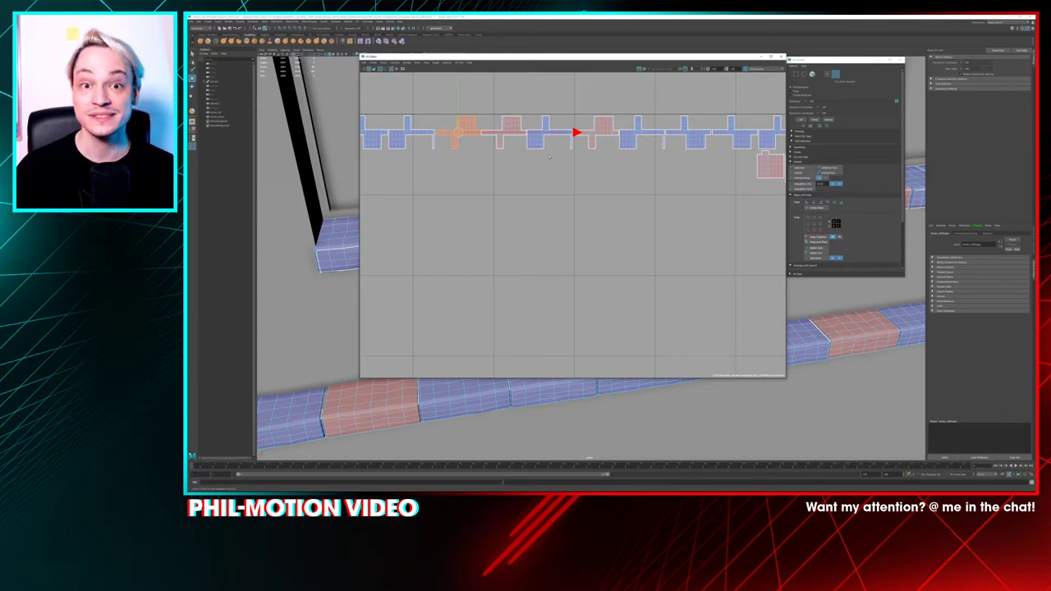
drag(836, 61, 841, 59)
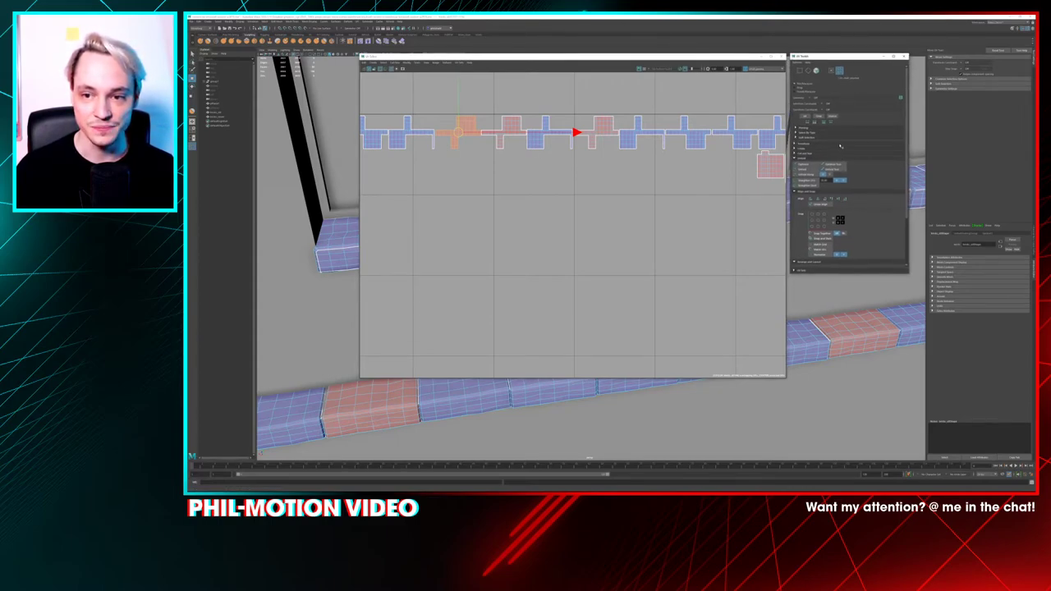
Expand the UV Toolkit's Transform options and flip the selected red shell in U
click(808, 132)
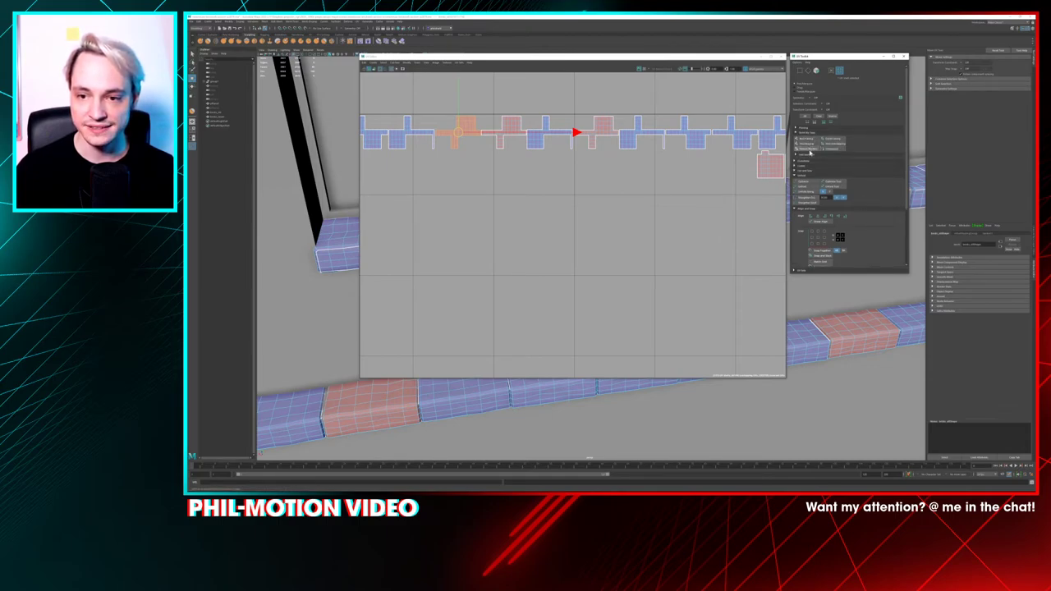
click(809, 160)
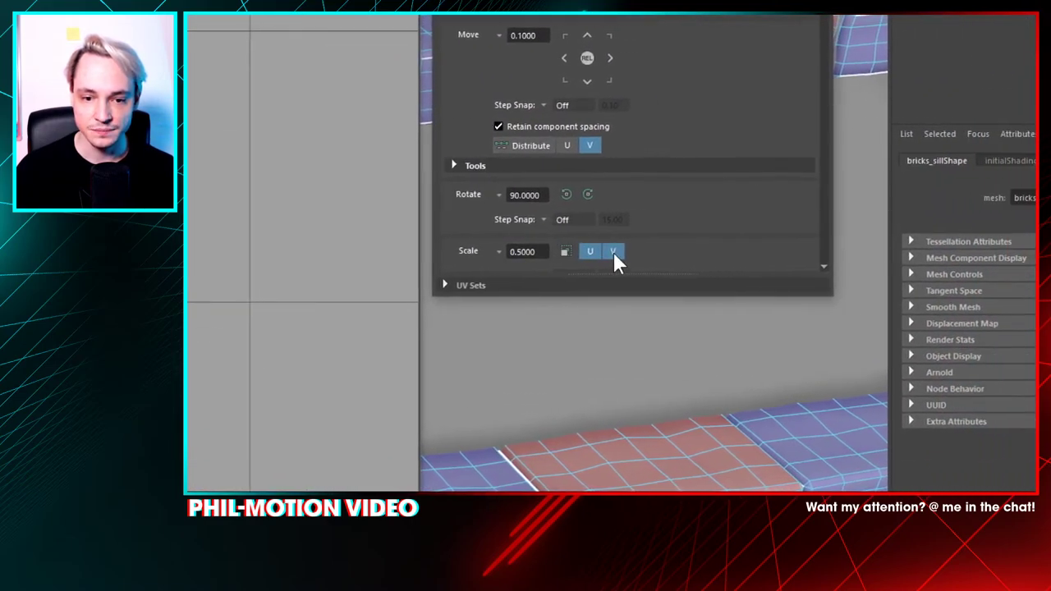
scroll(612, 257, down, 2)
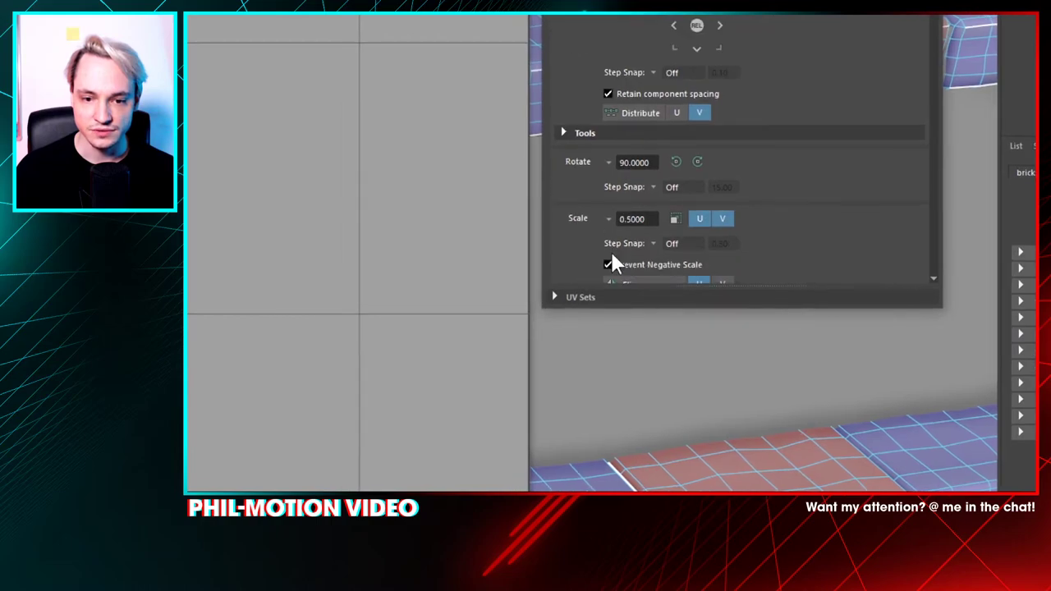
scroll(611, 256, down, 2)
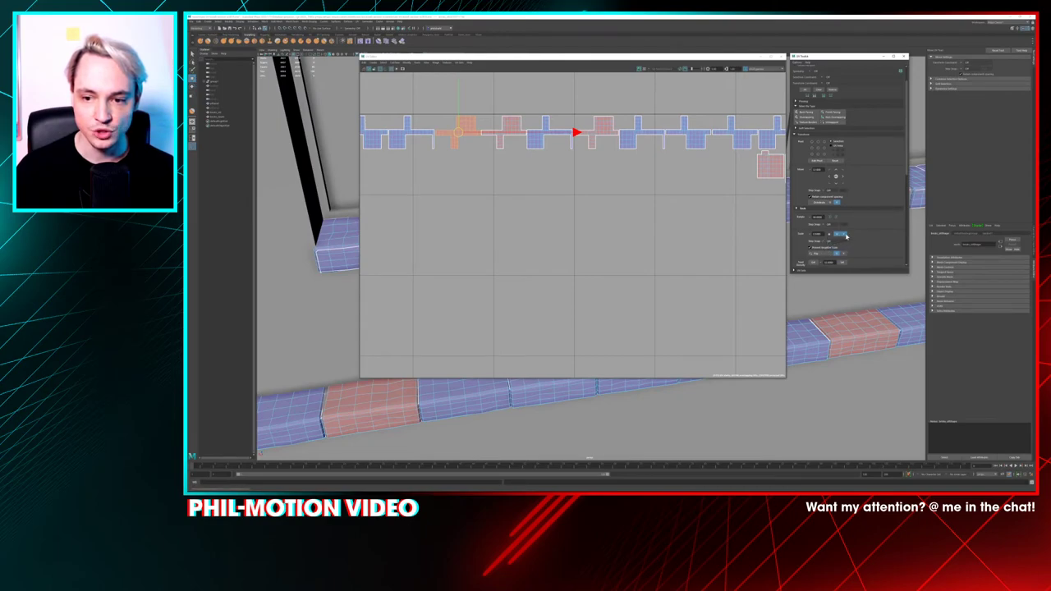
scroll(852, 243, down, 3)
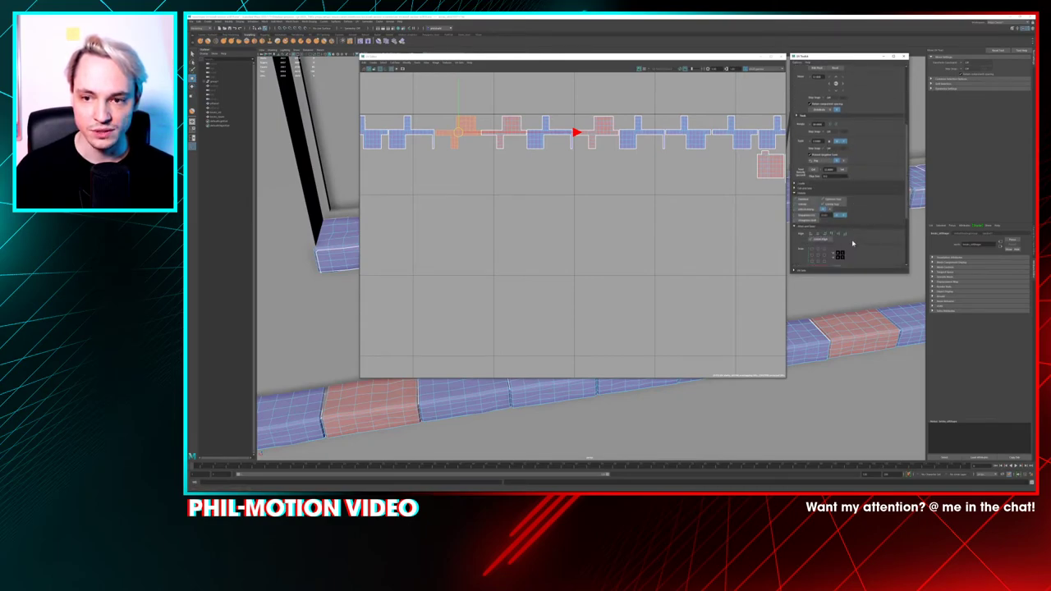
scroll(852, 242, down, 2)
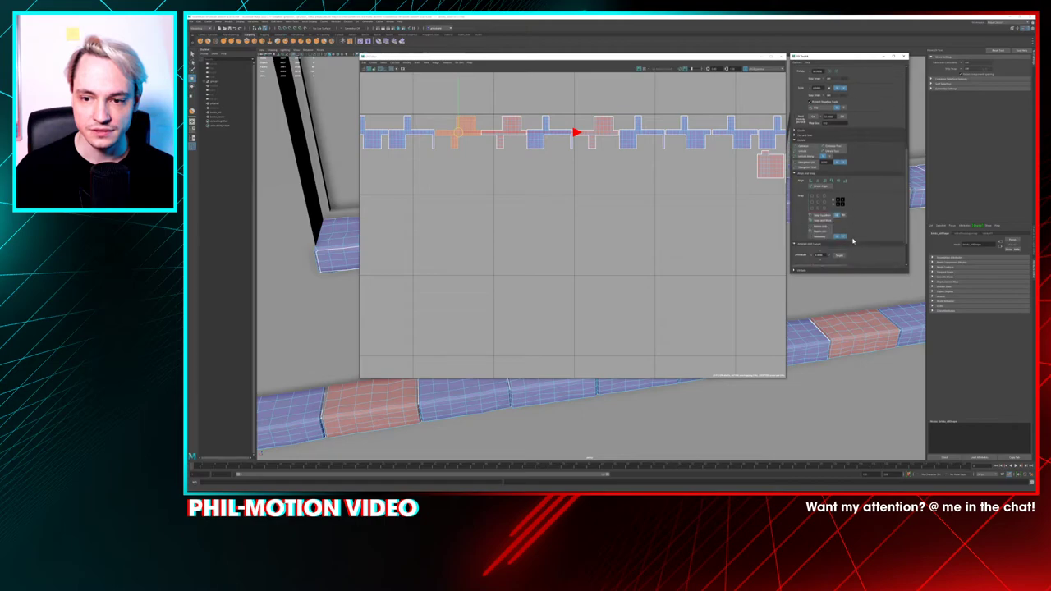
scroll(852, 241, up, 4)
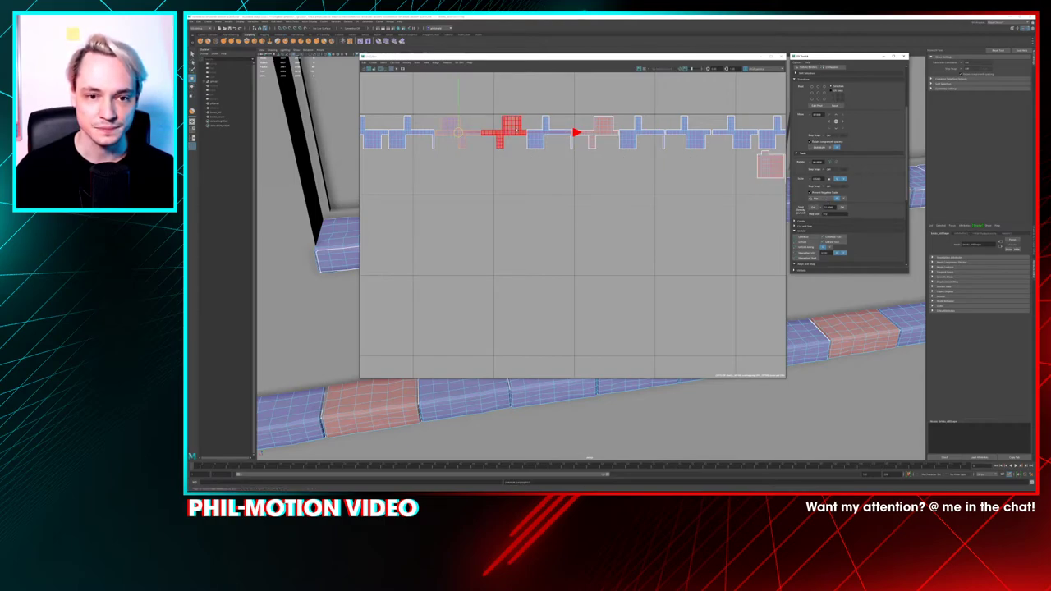
Flip the next two red shells in the upper row in U
click(505, 128)
click(819, 198)
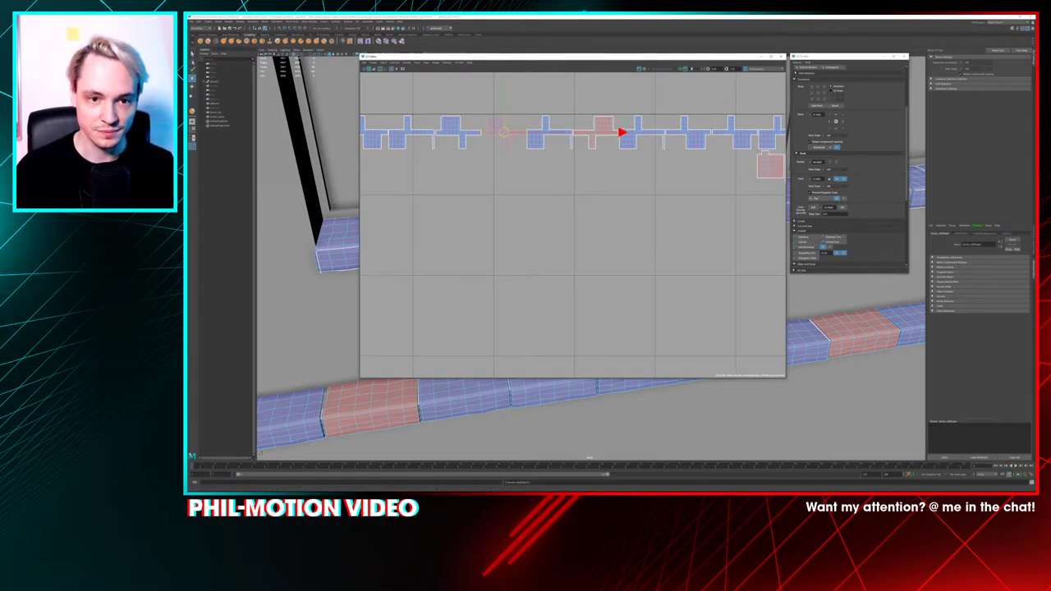
click(599, 125)
key(g)
Flip the leftmost shell of the lower row and the third shell along in U
alt+middle_drag(676, 178, 471, 167)
click(565, 154)
key(g)
scroll(621, 159, up, 2)
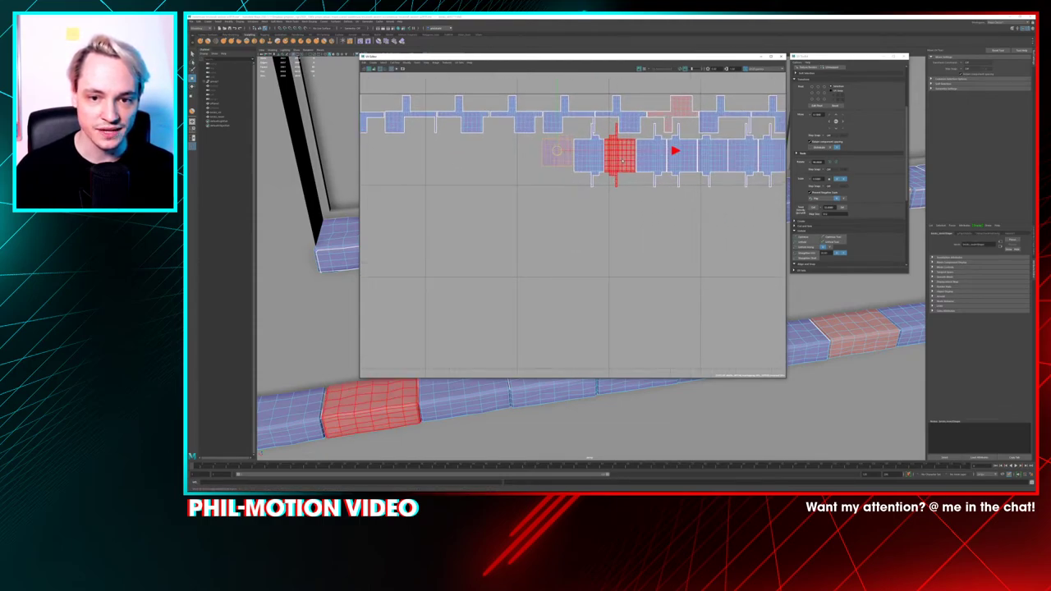
click(621, 157)
key(g)
Flip the last red shell in the upper row and the remaining red shell in the lower row in U
click(692, 103)
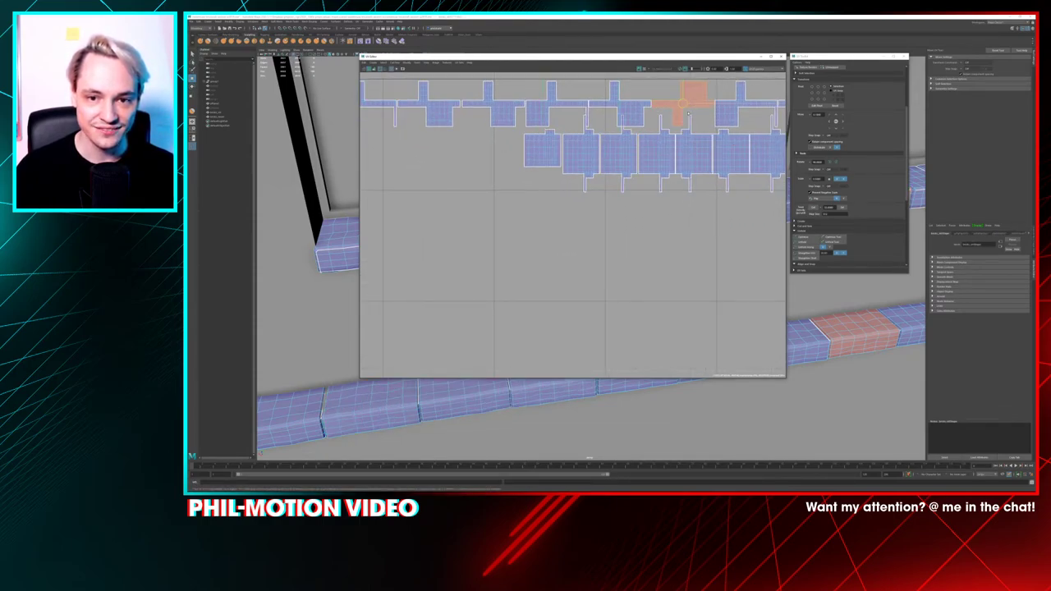
key(g)
alt+middle_drag(700, 211, 489, 225)
click(630, 174)
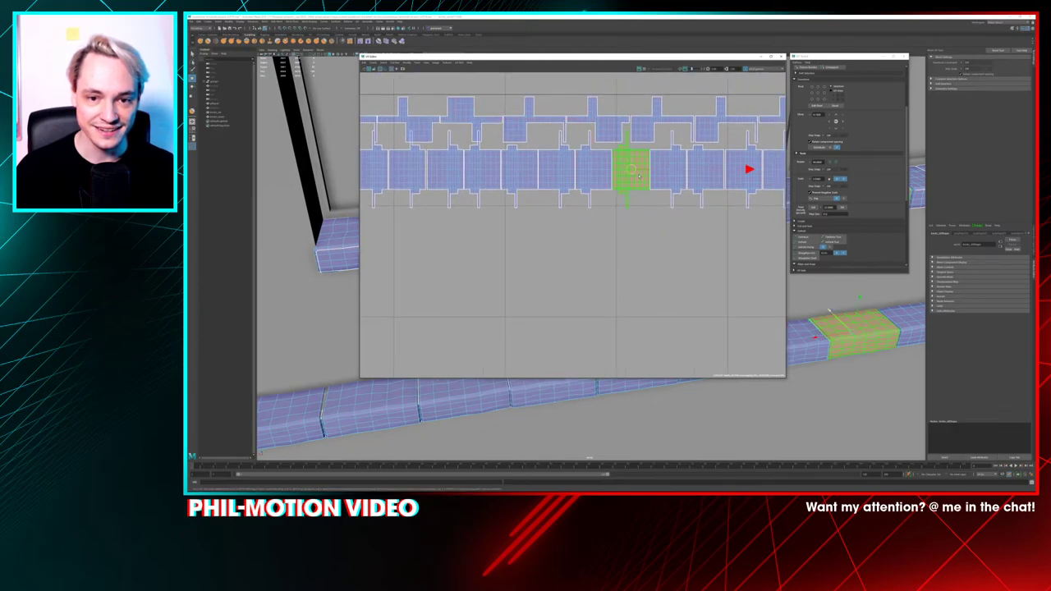
key(g)
alt+middle_drag(684, 225, 467, 234)
click(529, 244)
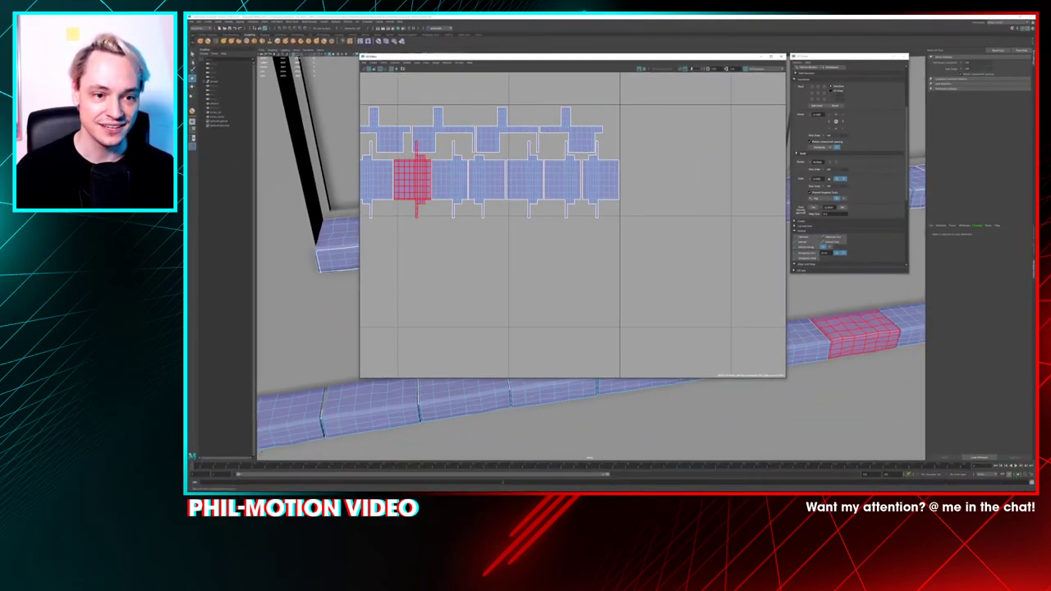
Switch to face selection and delete the lower-row shell's hidden strip that overlaps the upper row, checking its place on the brick
right_click(598, 251)
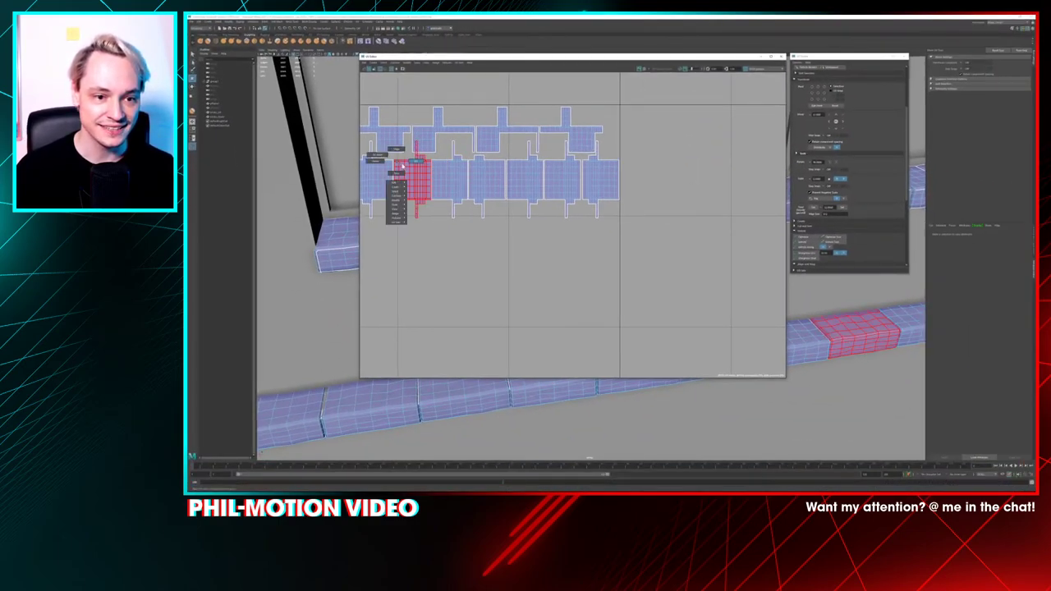
right_drag(403, 171, 401, 173)
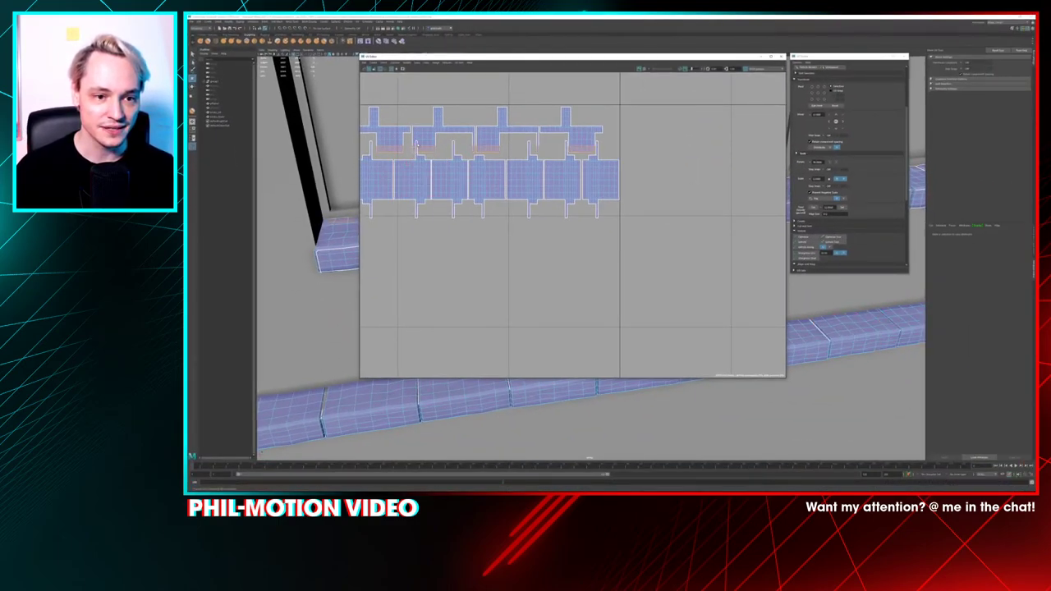
click(417, 146)
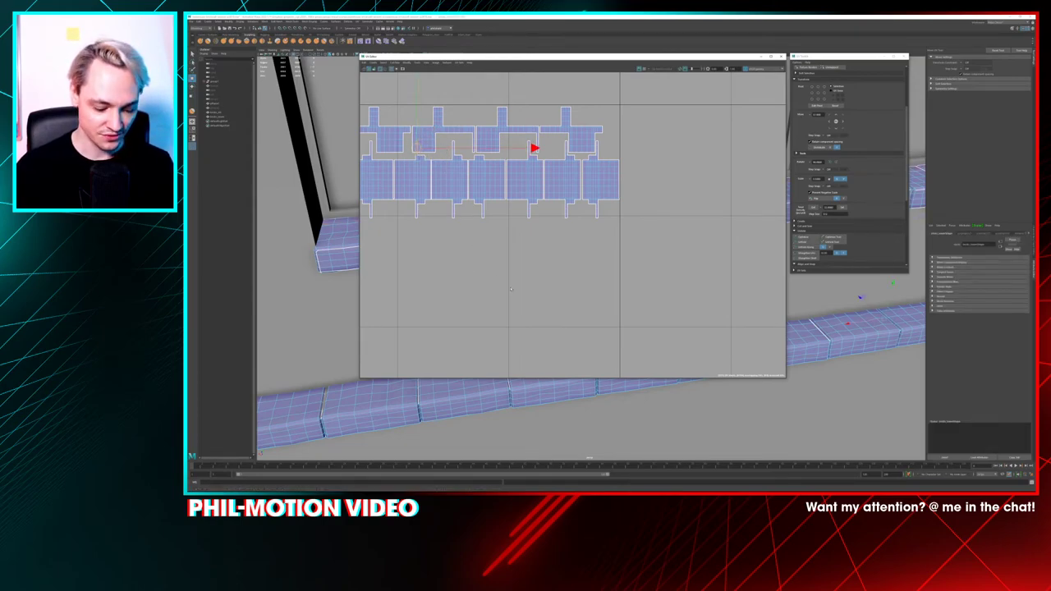
key(f)
key(f)
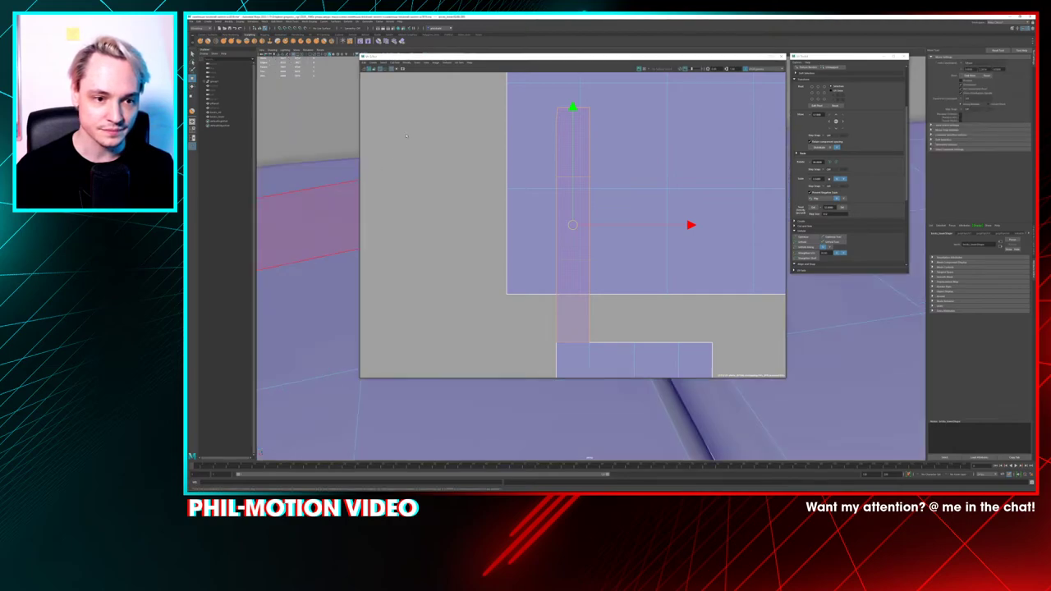
drag(476, 58, 865, 82)
scroll(542, 224, down, 10)
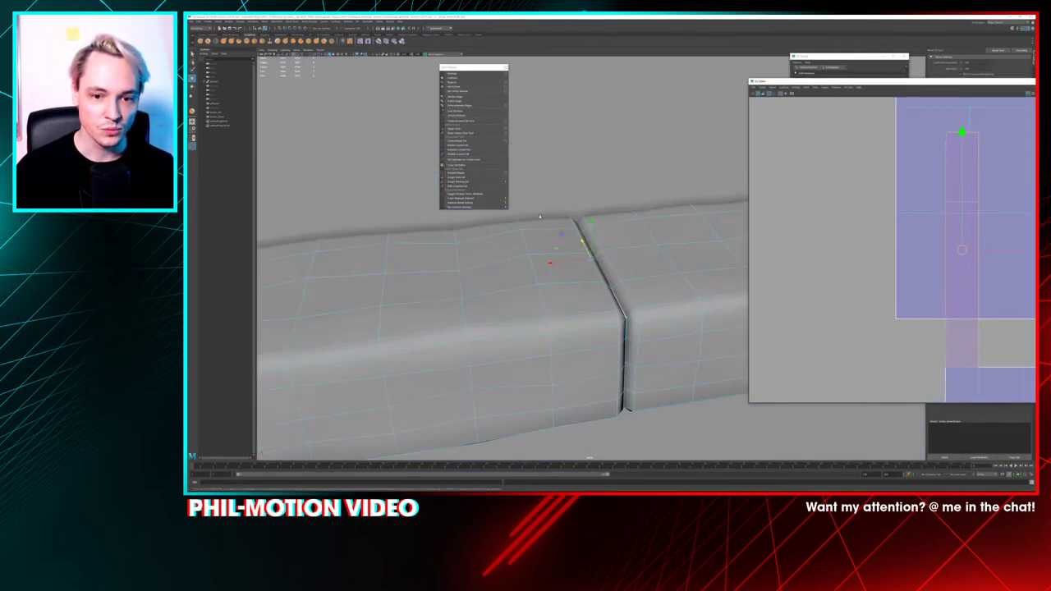
mouse_move(541, 224)
alt+mouse_down()
mouse_move(499, 224)
mouse_move(560, 225)
mouse_move(544, 221)
alt+mouse_up()
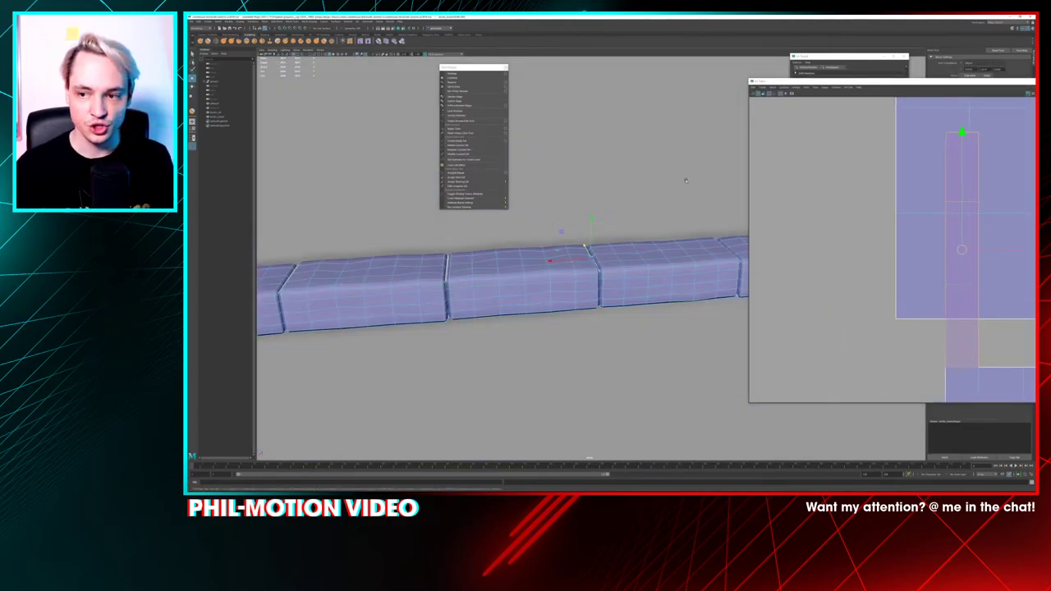
click(690, 180)
Delete the thin strip of faces overlapping the narrow downward arm of an upper-row shell, checking it on the brick
drag(838, 82, 513, 57)
scroll(657, 209, down, 3)
scroll(656, 210, down, 6)
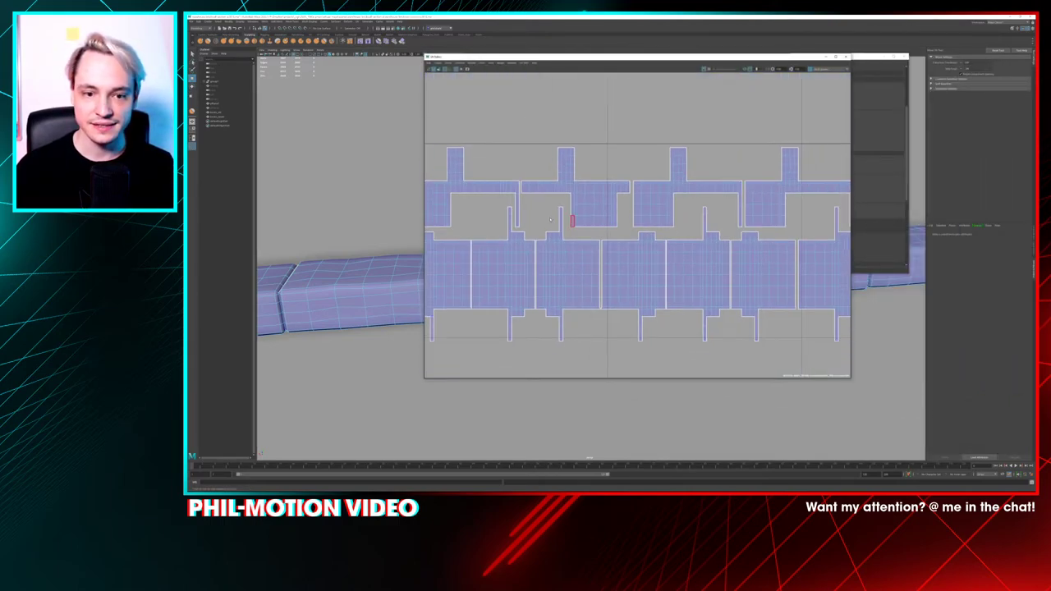
alt+middle_drag(637, 223, 611, 200)
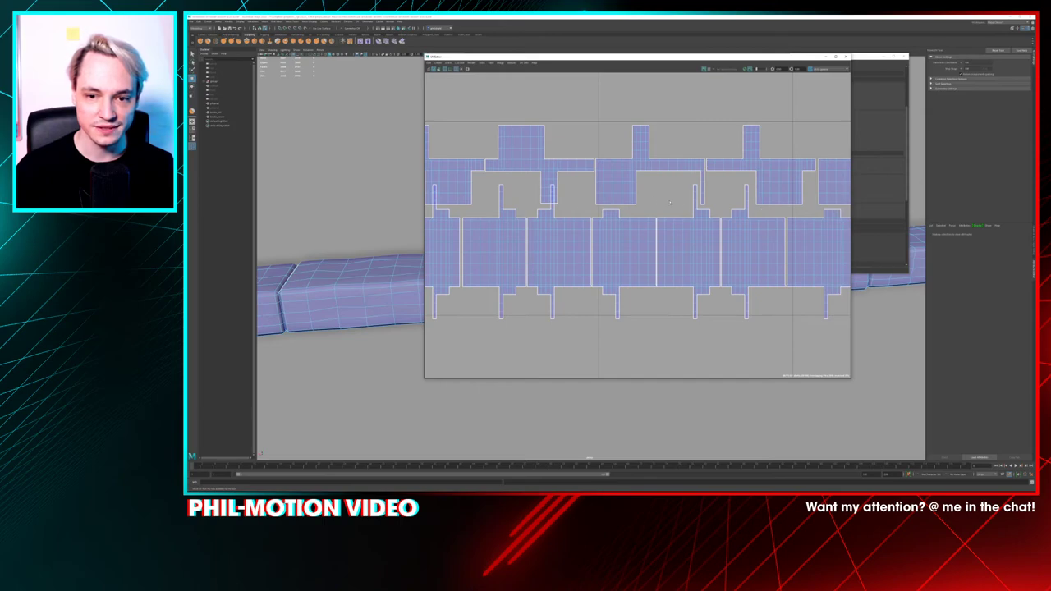
click(557, 205)
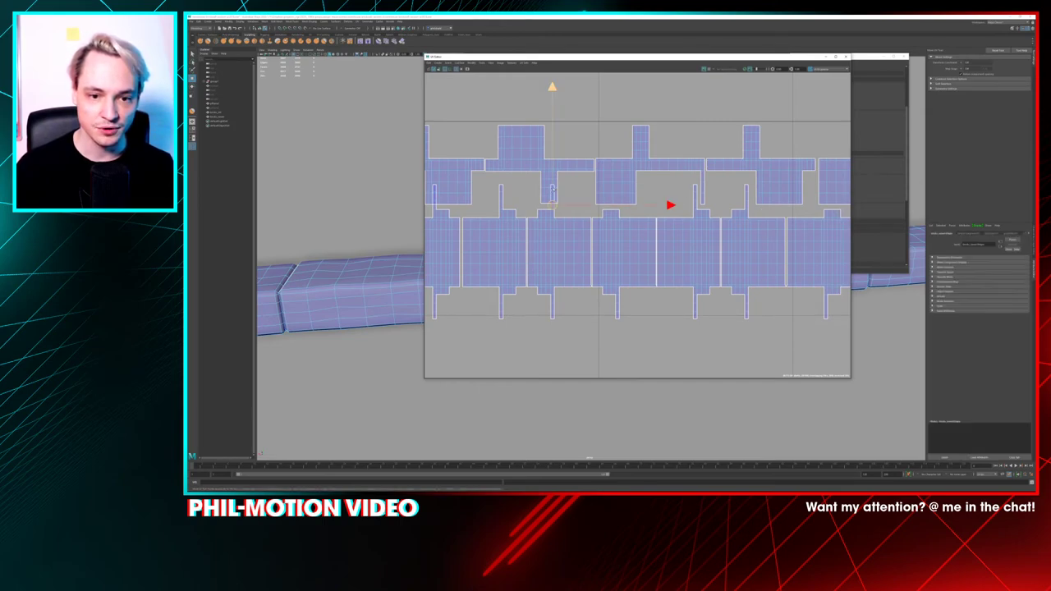
scroll(555, 204, up, 5)
scroll(554, 202, up, 1)
click(560, 217)
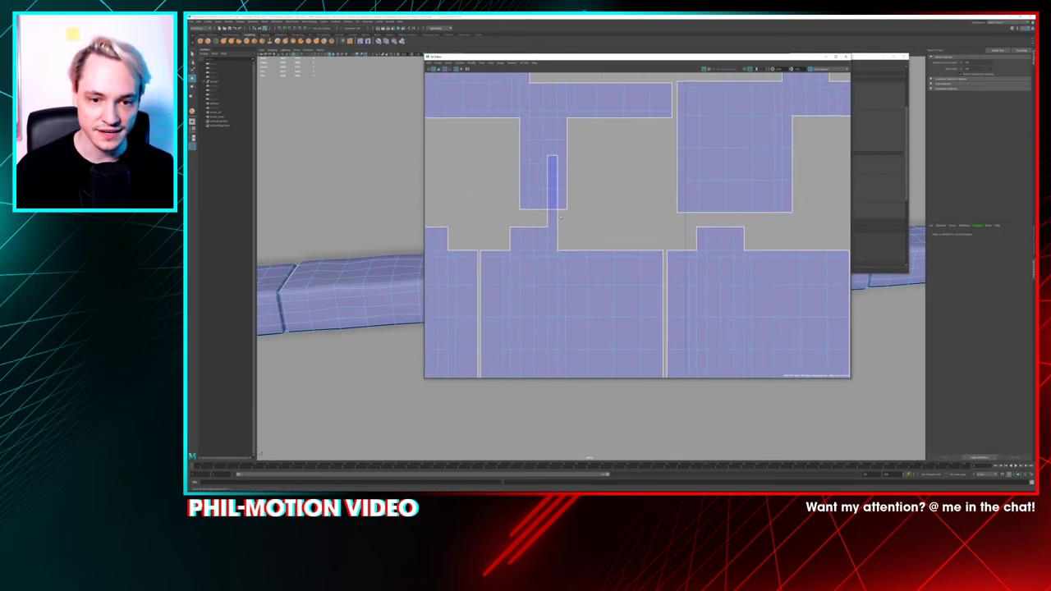
key(w)
ctrl+drag(562, 209, 545, 134)
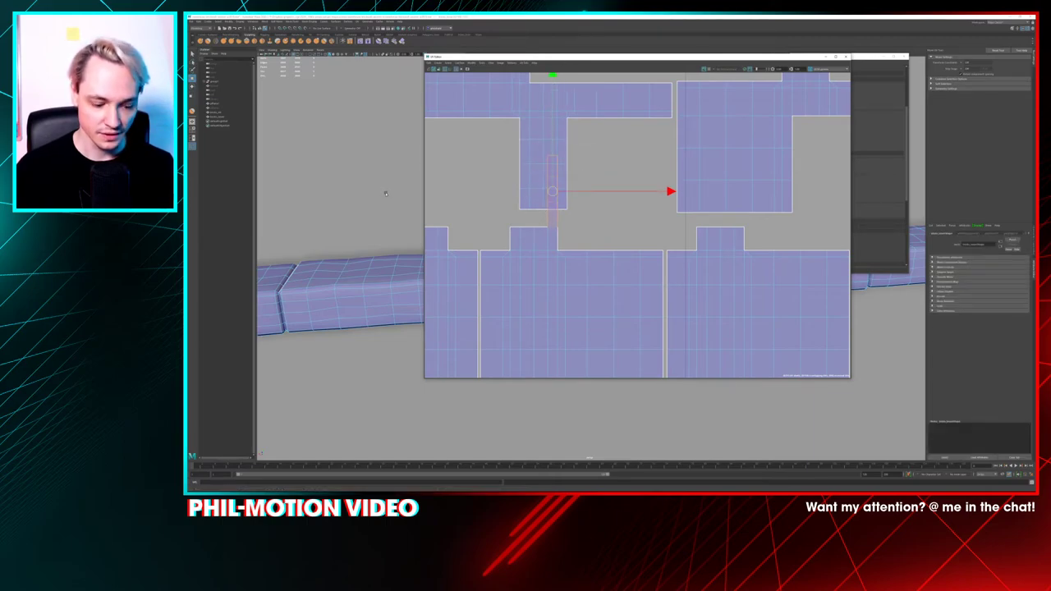
key(f)
click(607, 67)
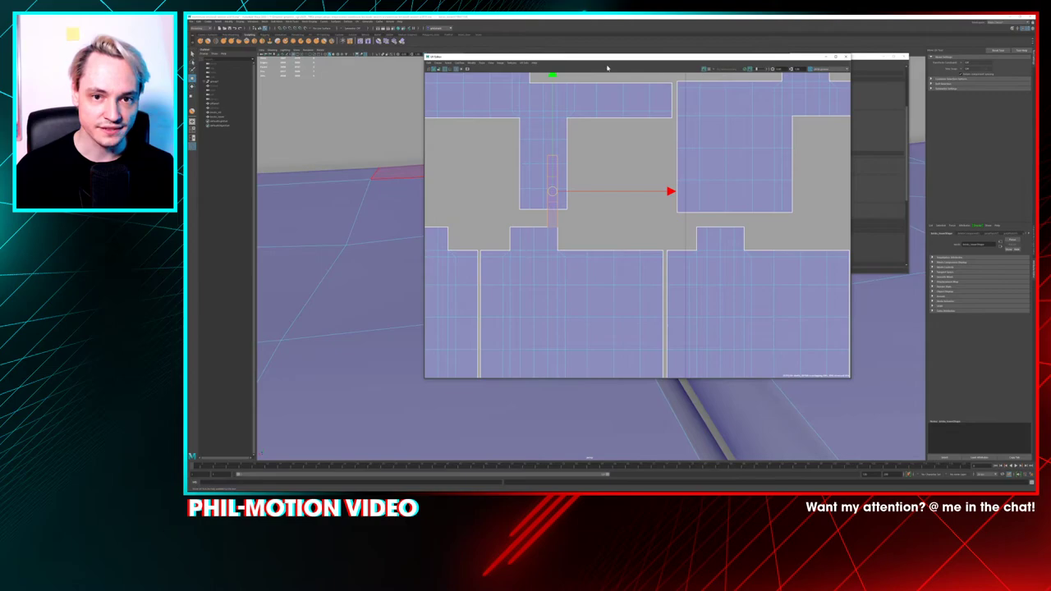
drag(608, 58, 964, 83)
alt+drag(722, 123, 617, 177)
scroll(617, 177, down, 6)
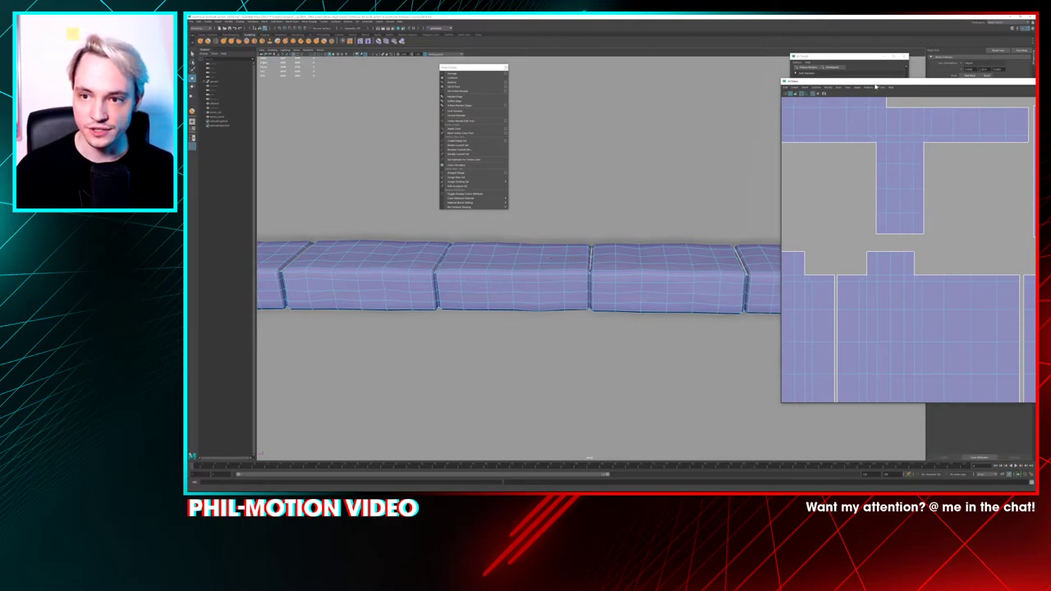
Delete the lower-row strip of faces overlapping the neighbouring upper-row shell's wide block, checking the gap between the bricks
drag(885, 84, 602, 69)
scroll(582, 194, down, 5)
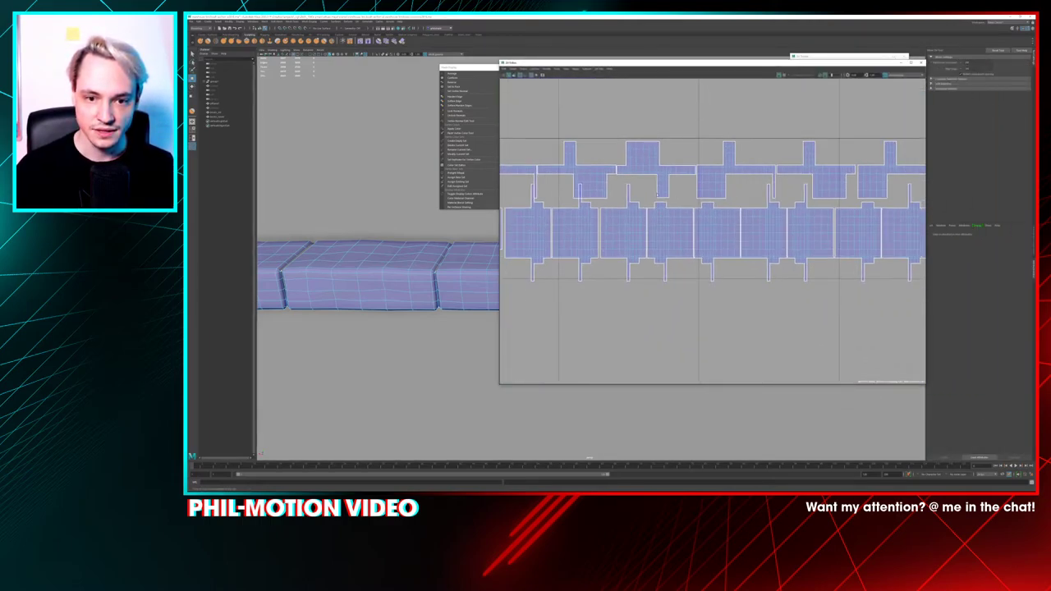
scroll(582, 193, up, 4)
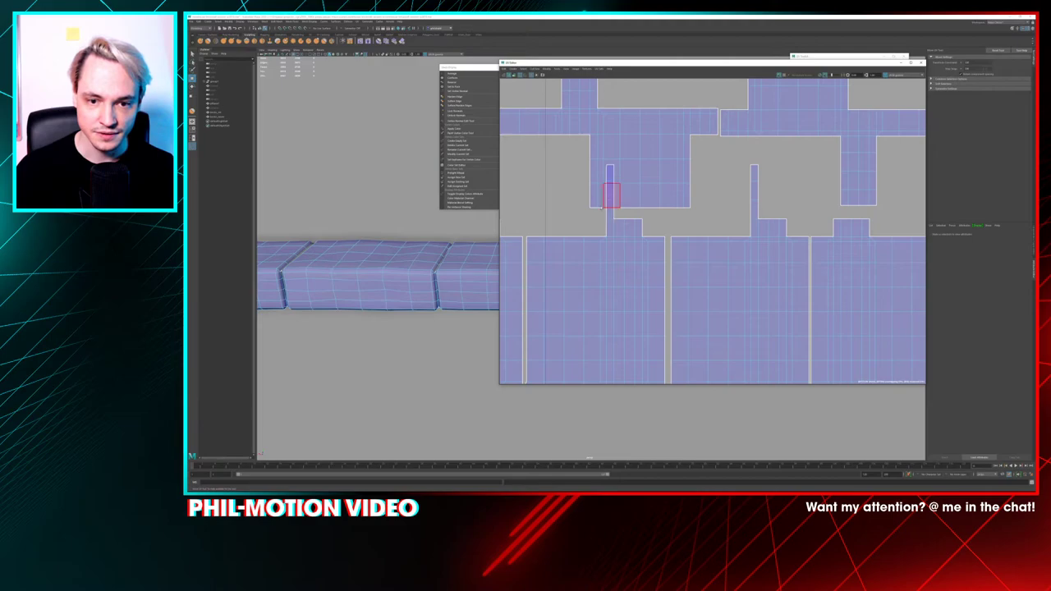
click(610, 173)
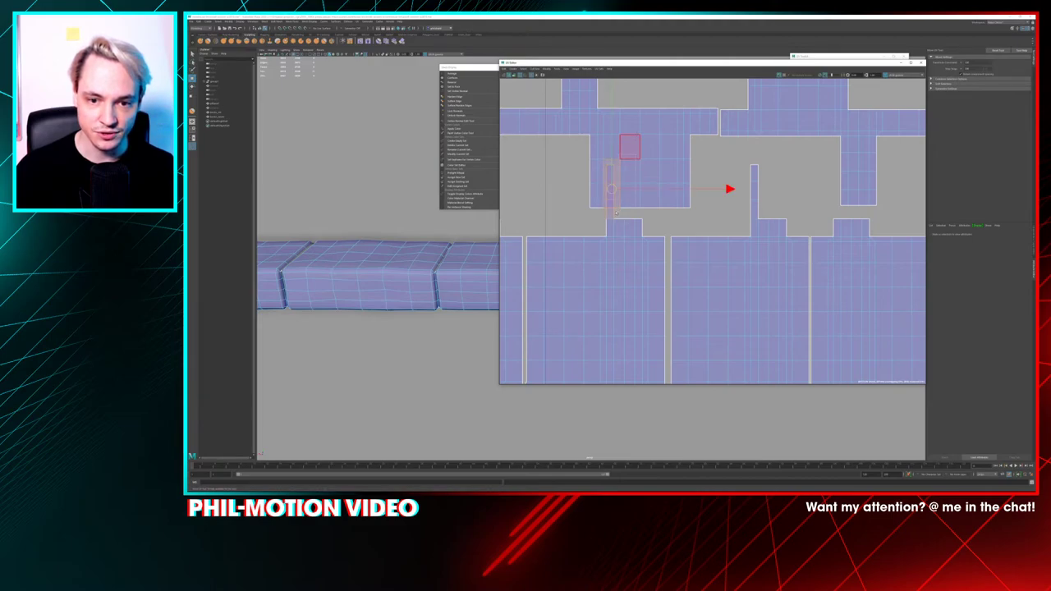
drag(662, 63, 817, 94)
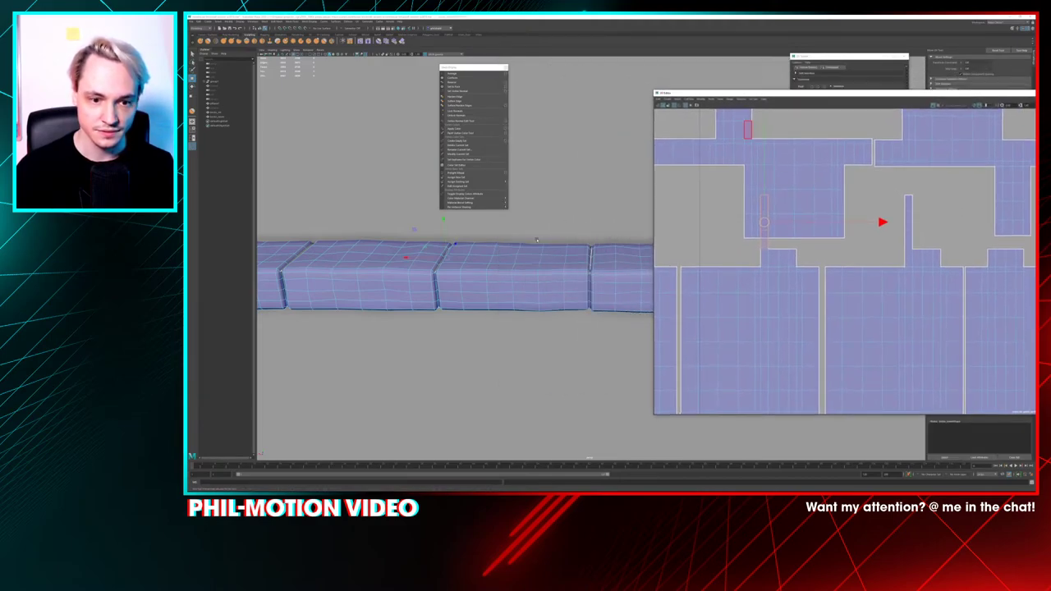
key(f)
scroll(533, 246, down, 4)
alt+drag(533, 247, 574, 247)
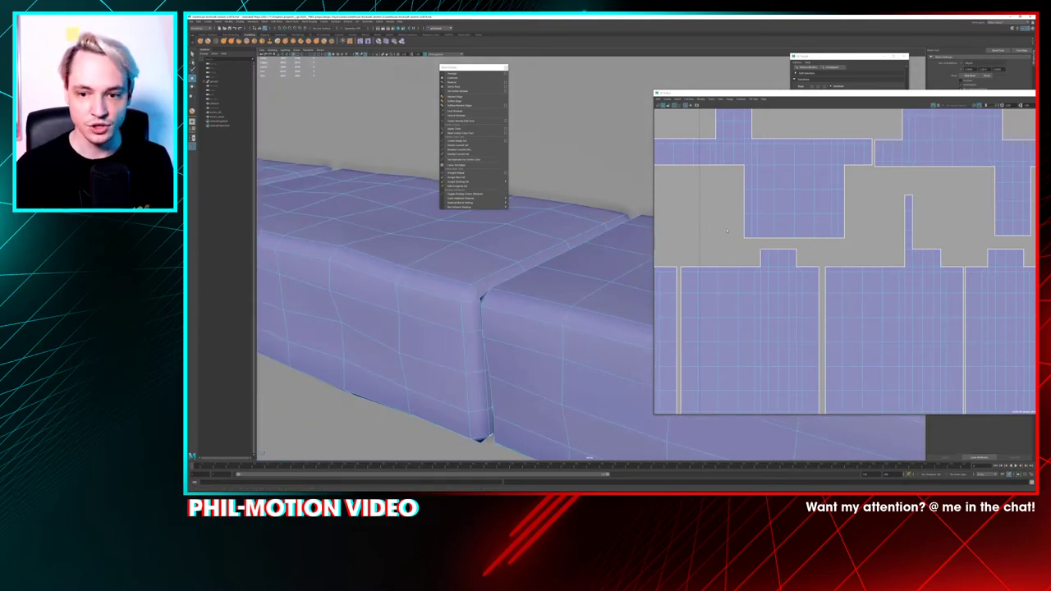
Check the packed shell rows and both brick rows, and delete all construction history in the scene
scroll(709, 227, down, 6)
scroll(737, 267, down, 4)
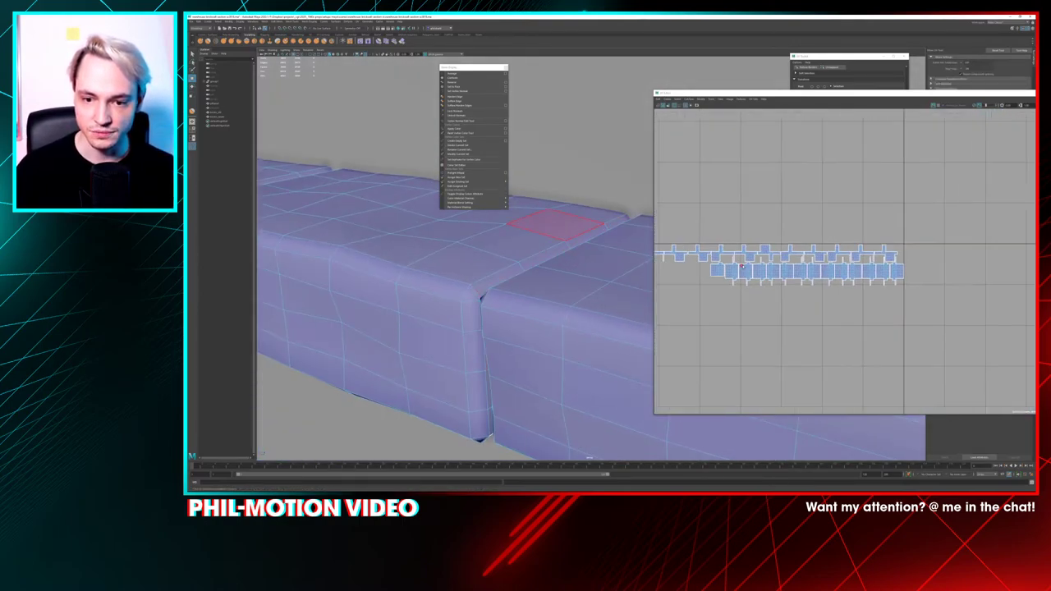
drag(801, 96, 722, 72)
scroll(736, 199, down, 2)
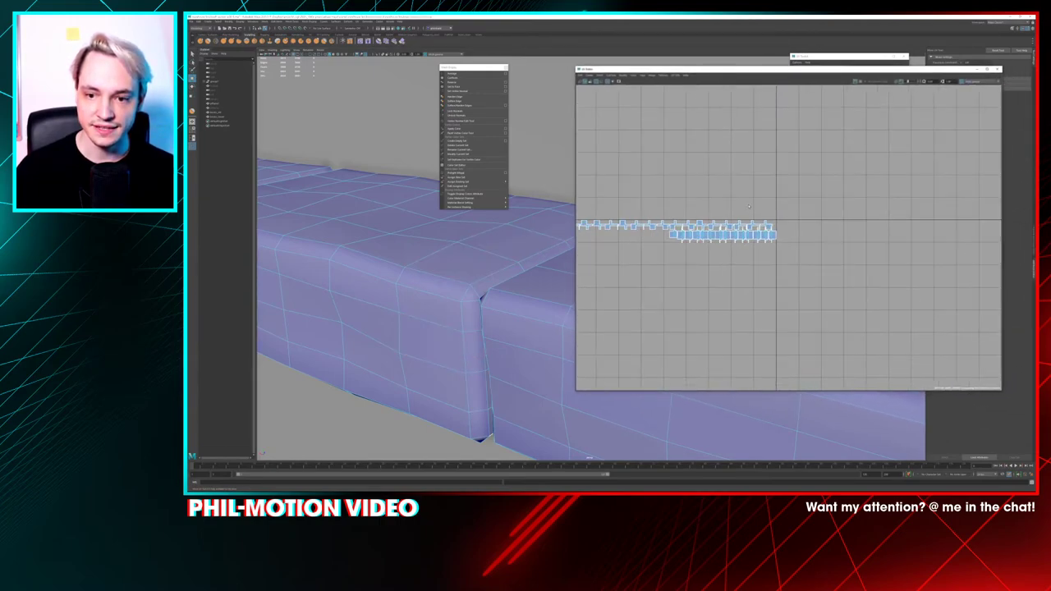
alt+middle_drag(670, 160, 724, 130)
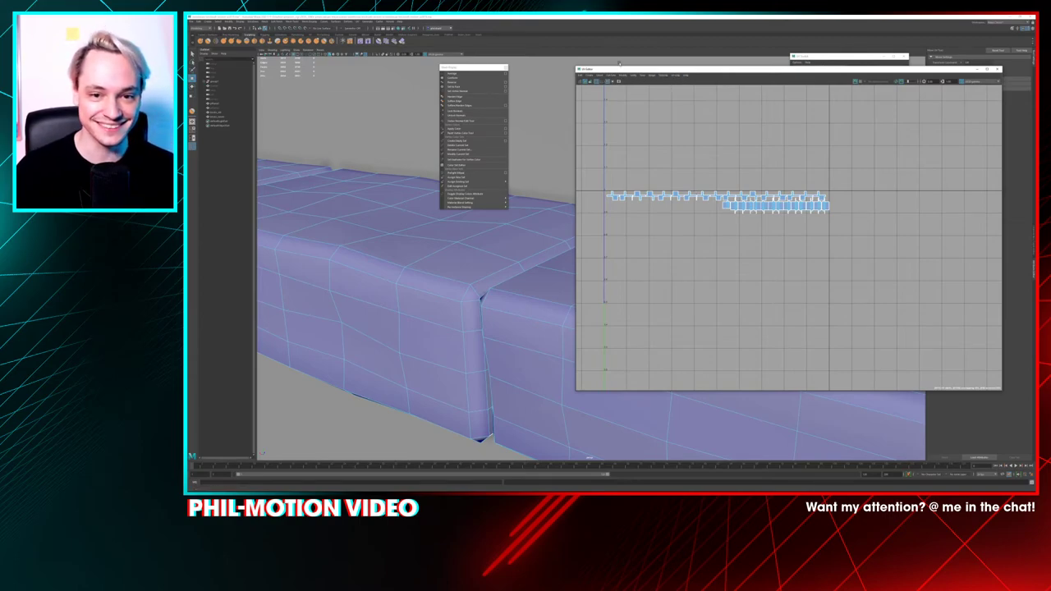
scroll(386, 271, down, 8)
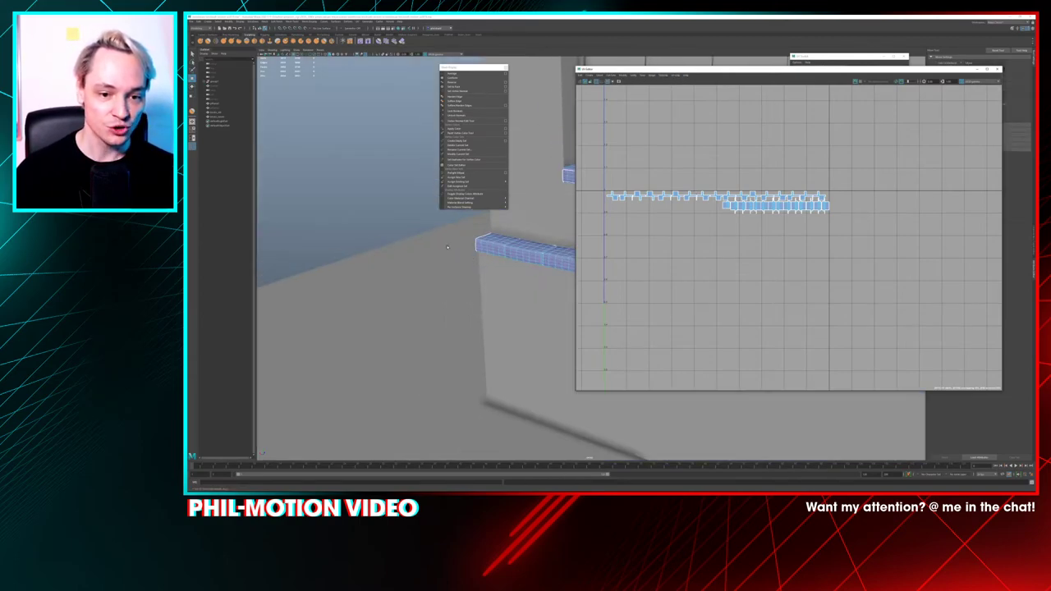
alt+drag(316, 267, 430, 281)
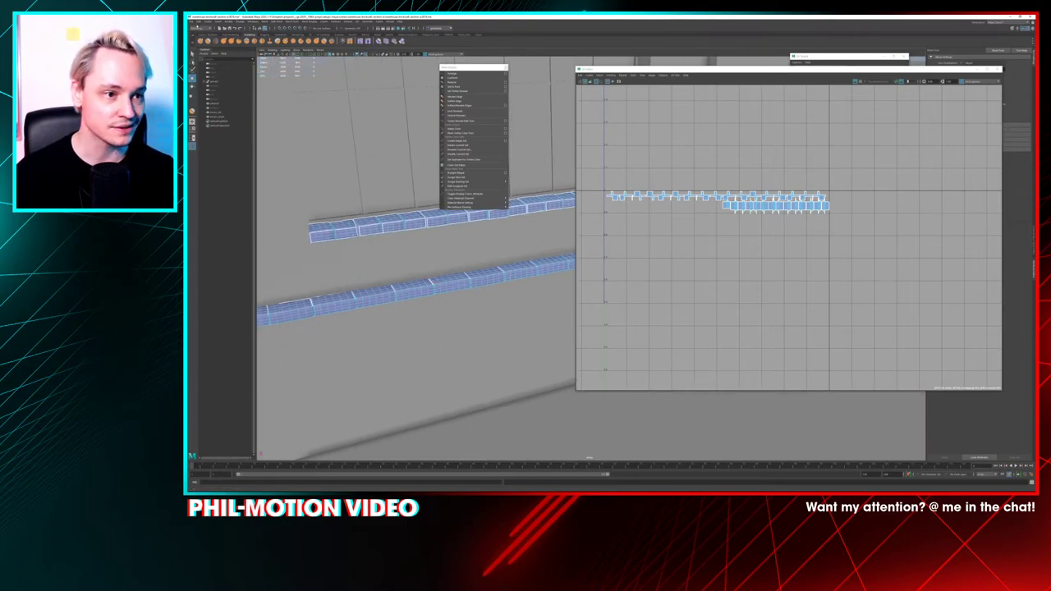
click(202, 22)
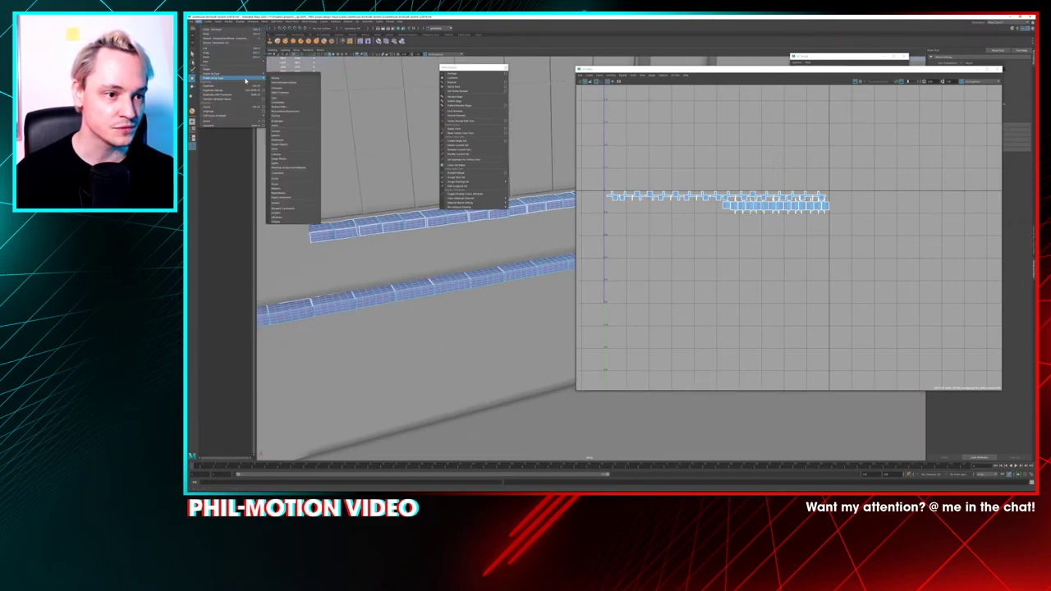
click(277, 80)
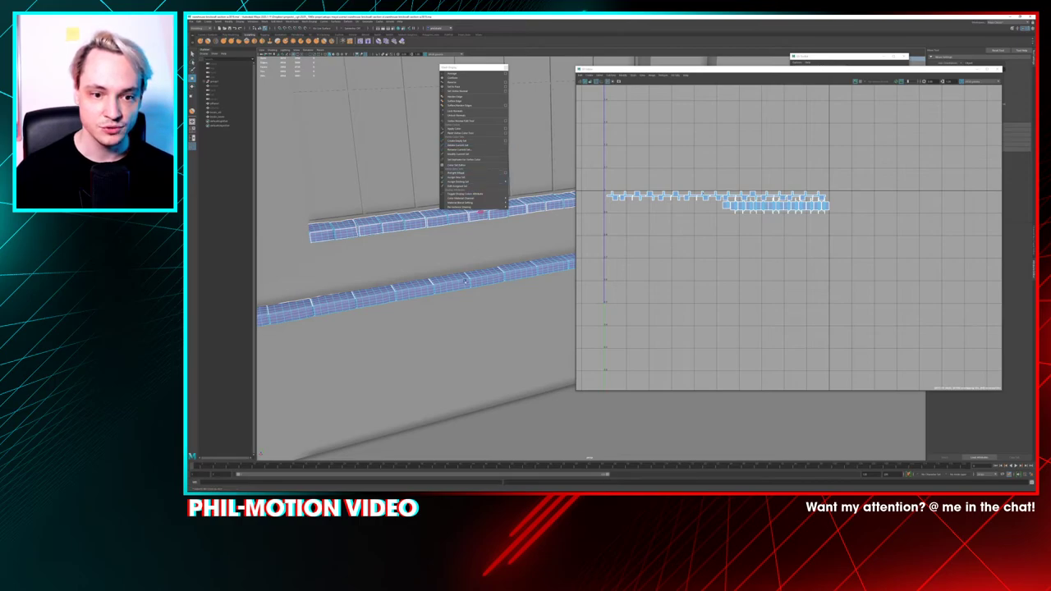
Close the floating menu, and select the arched plank panel above the bricks to show its UV shells
alt+right_drag(484, 213, 435, 251)
alt+drag(435, 250, 399, 275)
alt+middle_drag(399, 275, 354, 304)
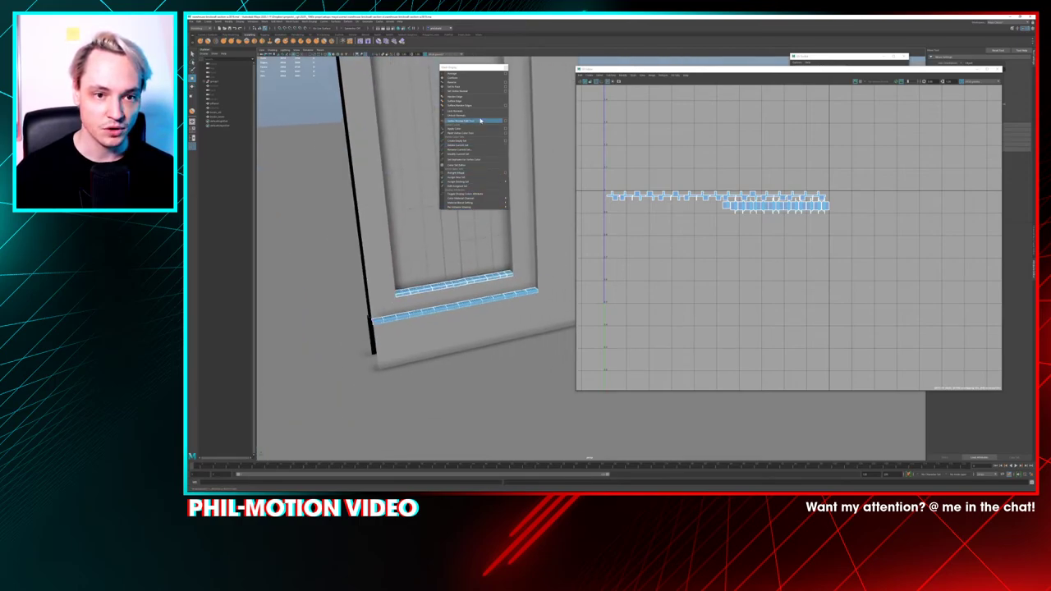
click(505, 67)
alt+middle_drag(507, 208, 474, 265)
alt+right_drag(475, 265, 431, 234)
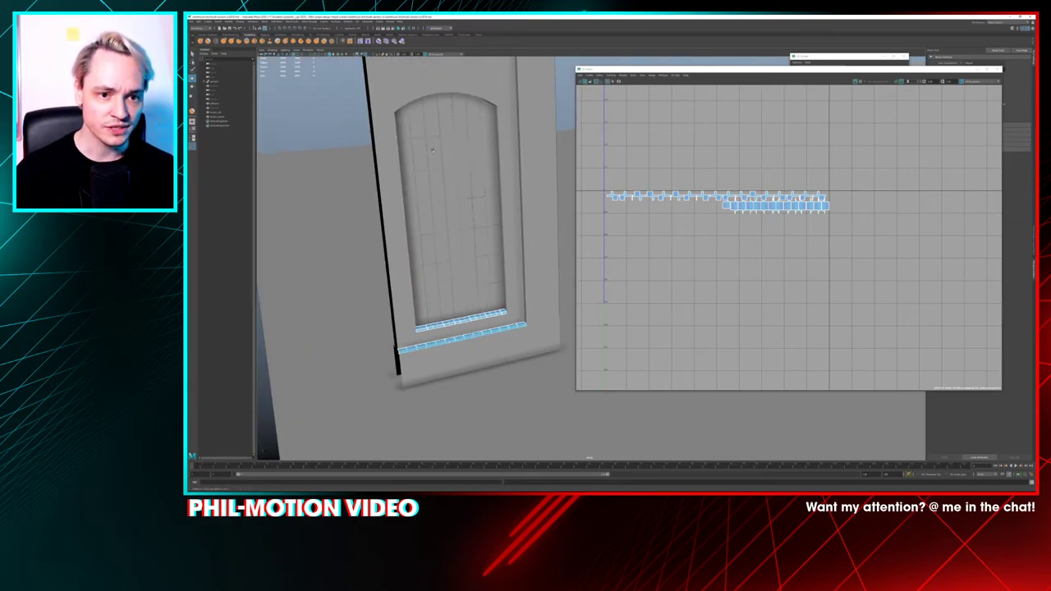
double_click(431, 122)
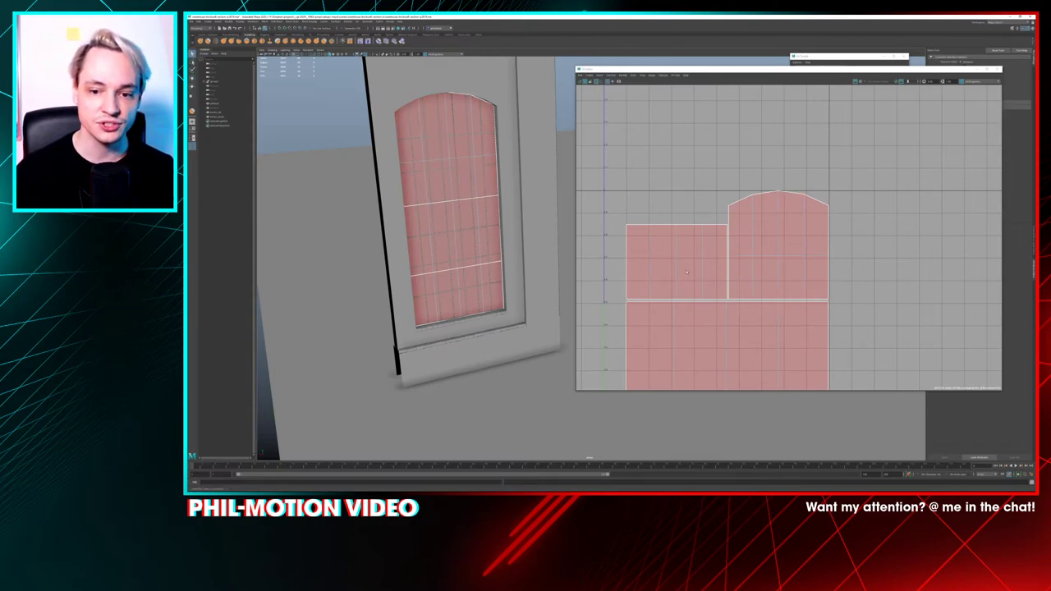
alt+middle_drag(686, 271, 678, 204)
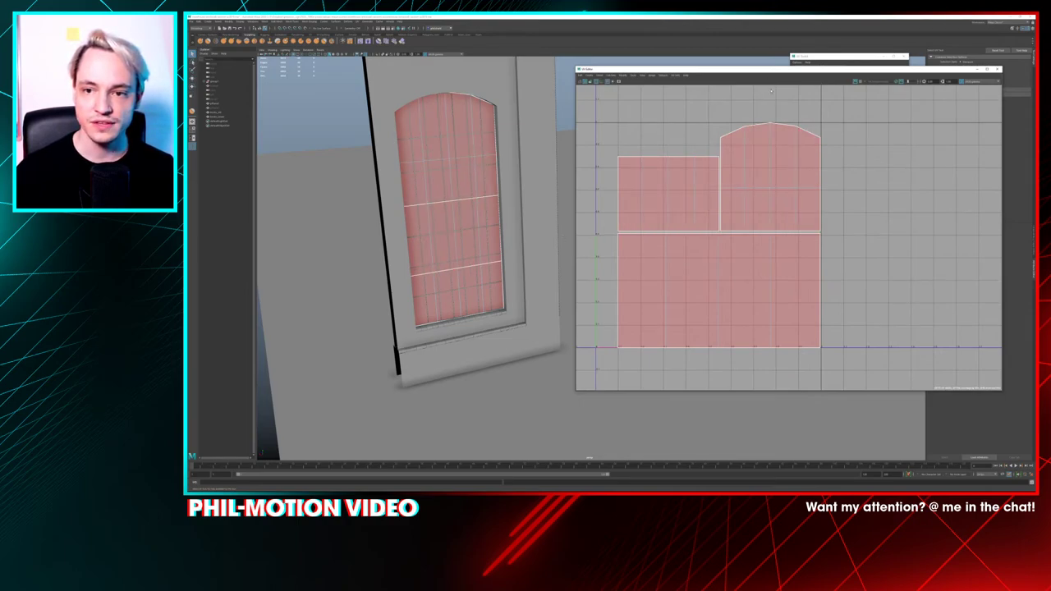
drag(798, 73, 654, 79)
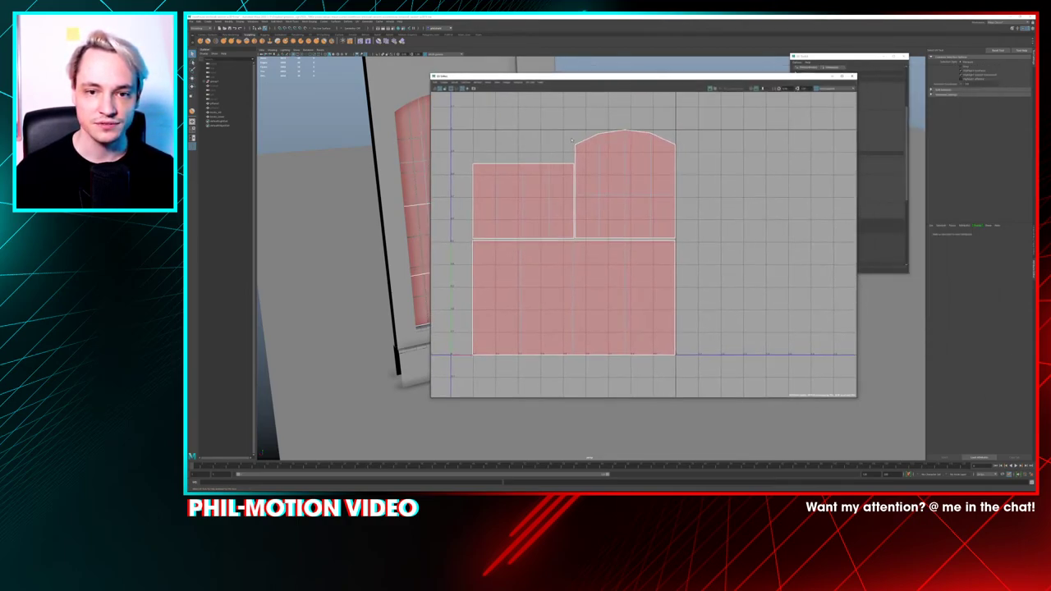
Flip the plank panel's arched UV shell and the smaller rectangular shell beside it
drag(760, 84, 681, 65)
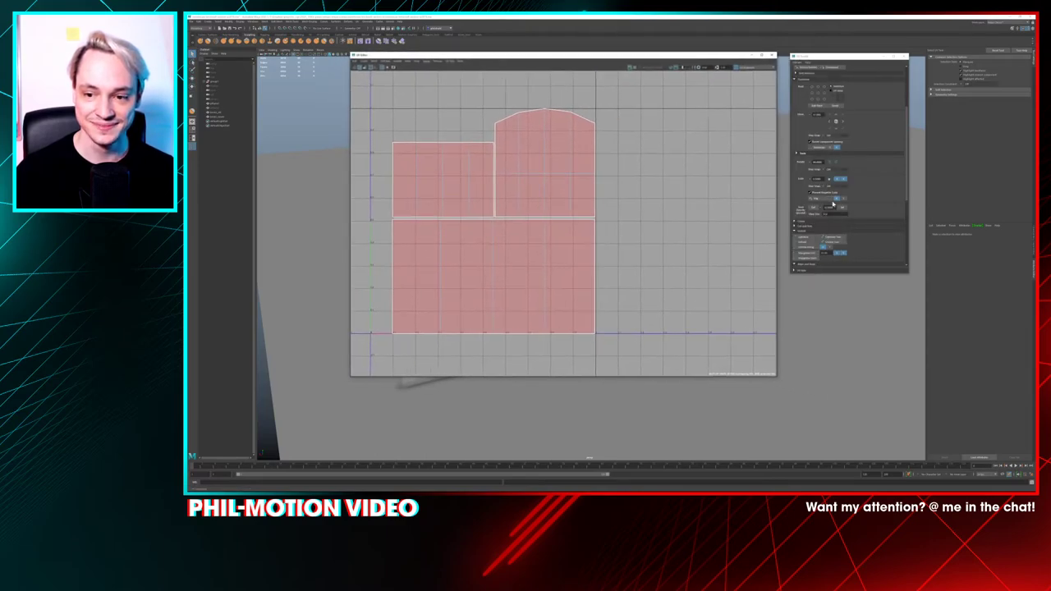
right_drag(528, 156, 509, 148)
click(540, 161)
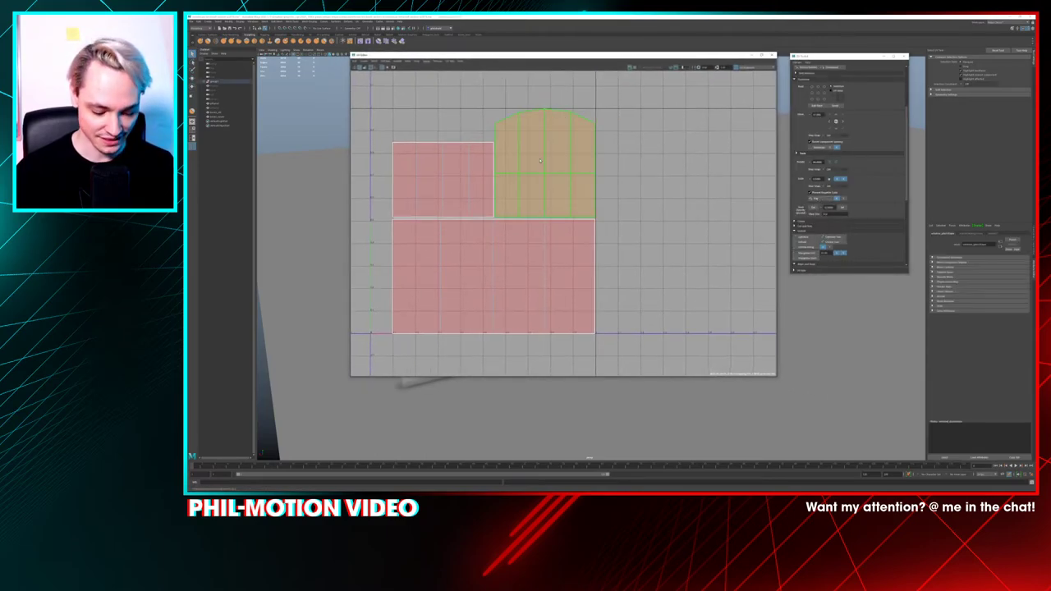
click(819, 199)
click(451, 188)
key(g)
Flip the panel's large rectangular UV shell beneath the two smaller ones, leaving no shell selected
click(476, 258)
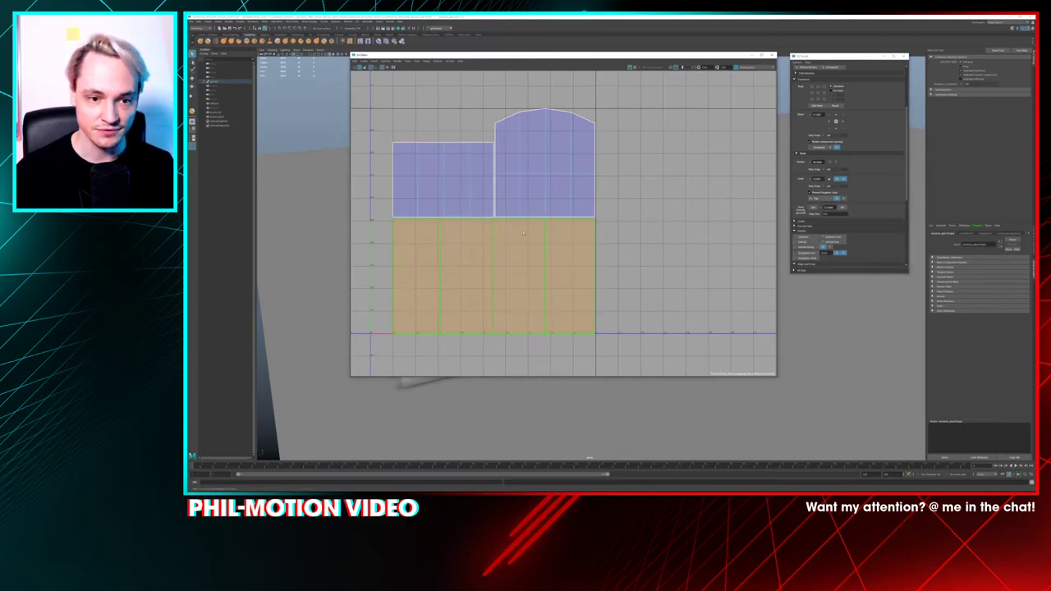
click(636, 193)
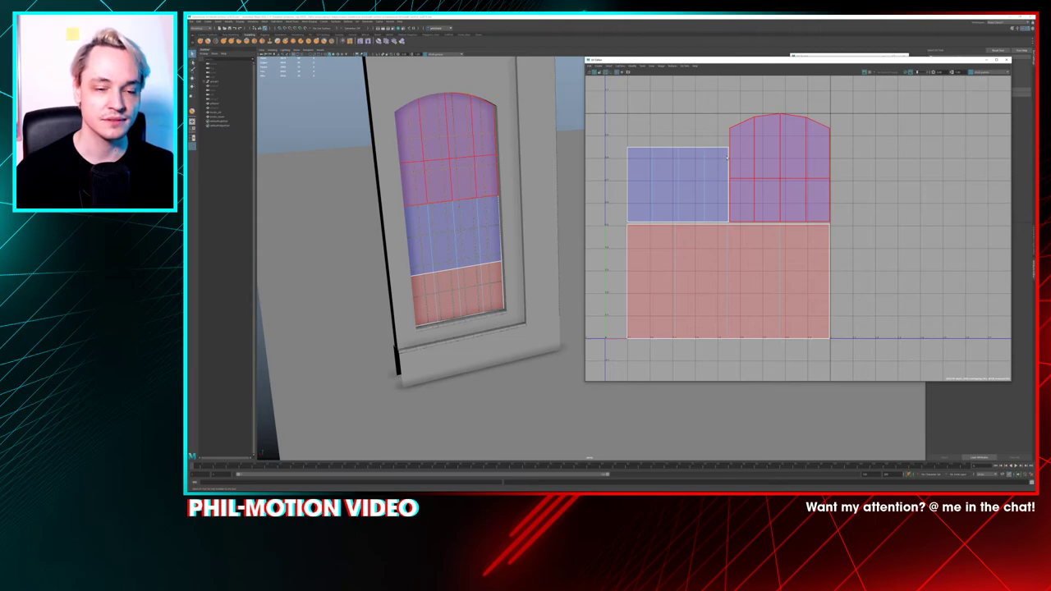
click(779, 266)
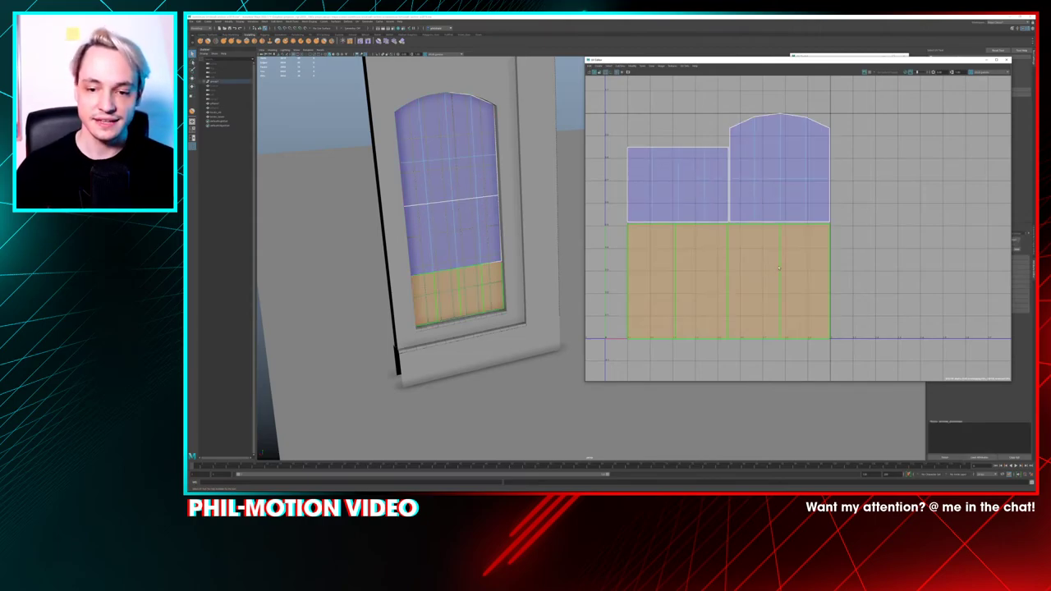
key(ctrl+z)
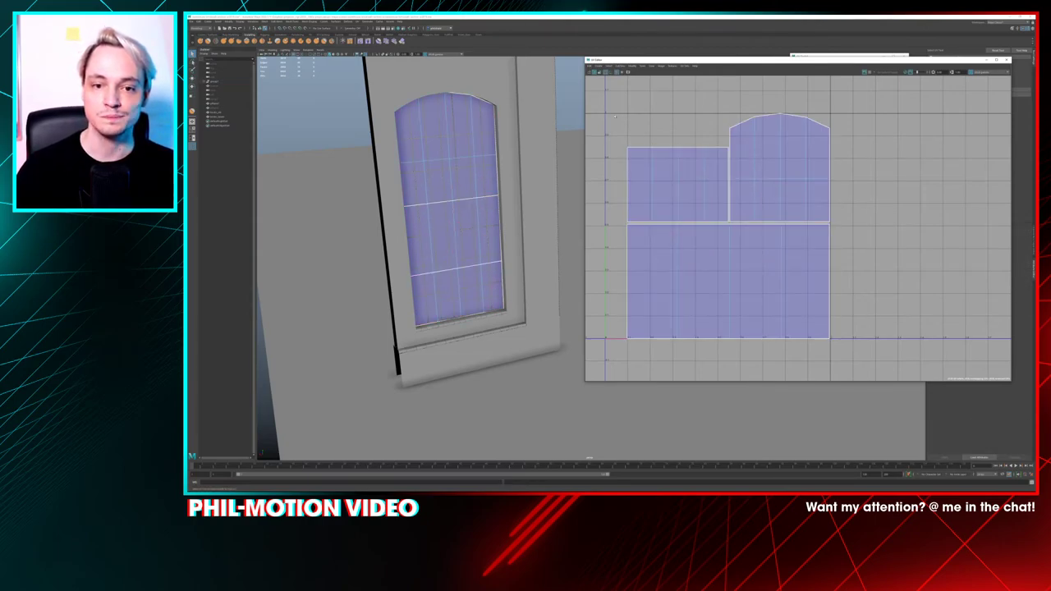
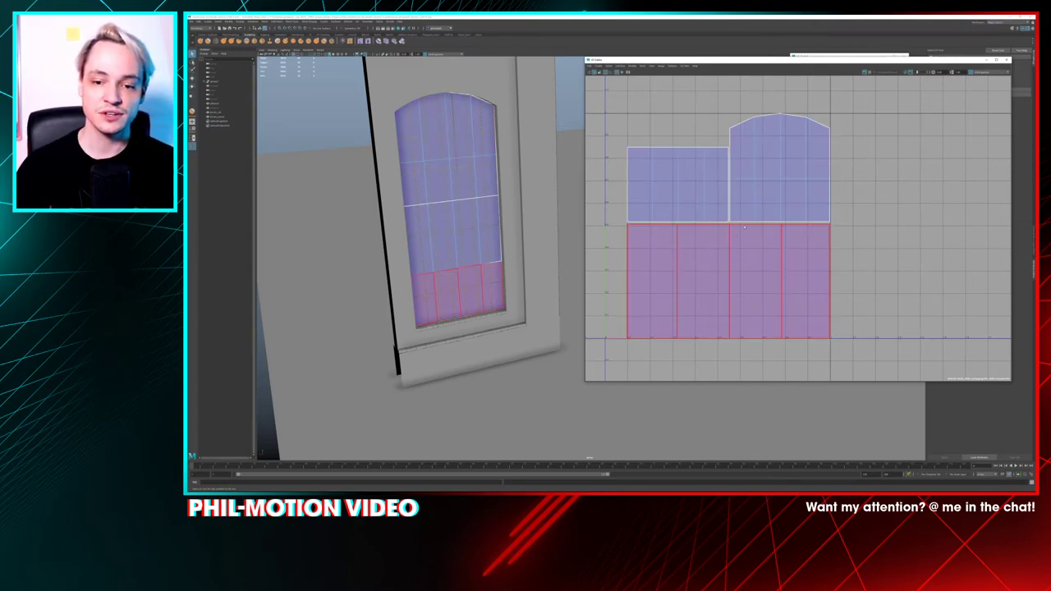
Display the checker map on the arched panel and examine its pattern up close along the lower planks
click(867, 74)
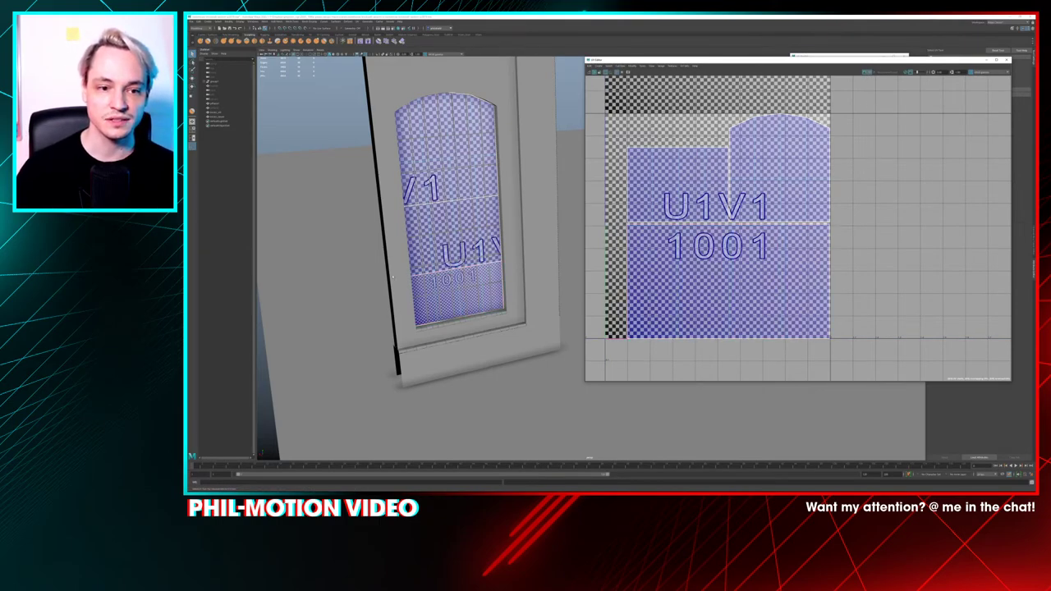
scroll(392, 277, up, 3)
alt+drag(393, 276, 316, 227)
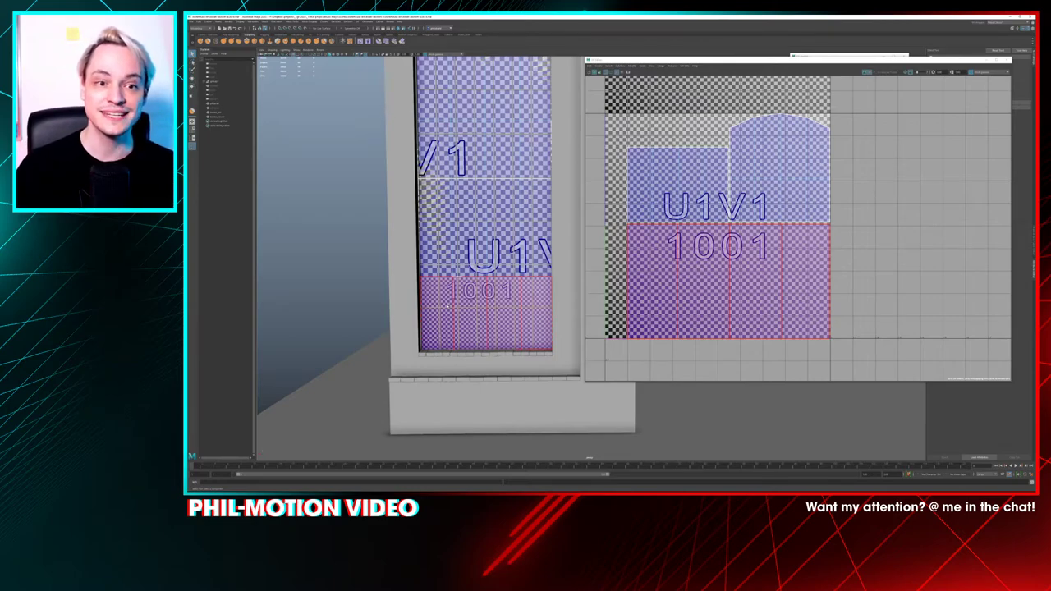
scroll(398, 352, up, 5)
alt+middle_drag(398, 351, 434, 289)
scroll(434, 289, up, 8)
alt+drag(434, 289, 436, 160)
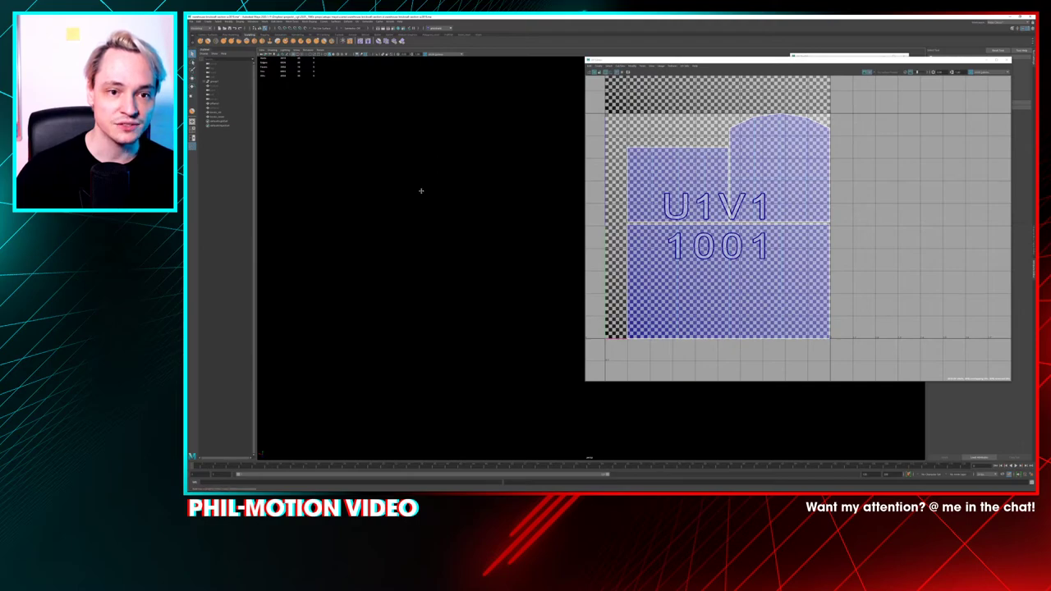
scroll(420, 191, down, 5)
alt+drag(471, 183, 398, 194)
scroll(523, 279, up, 3)
scroll(399, 194, up, 3)
scroll(400, 191, down, 8)
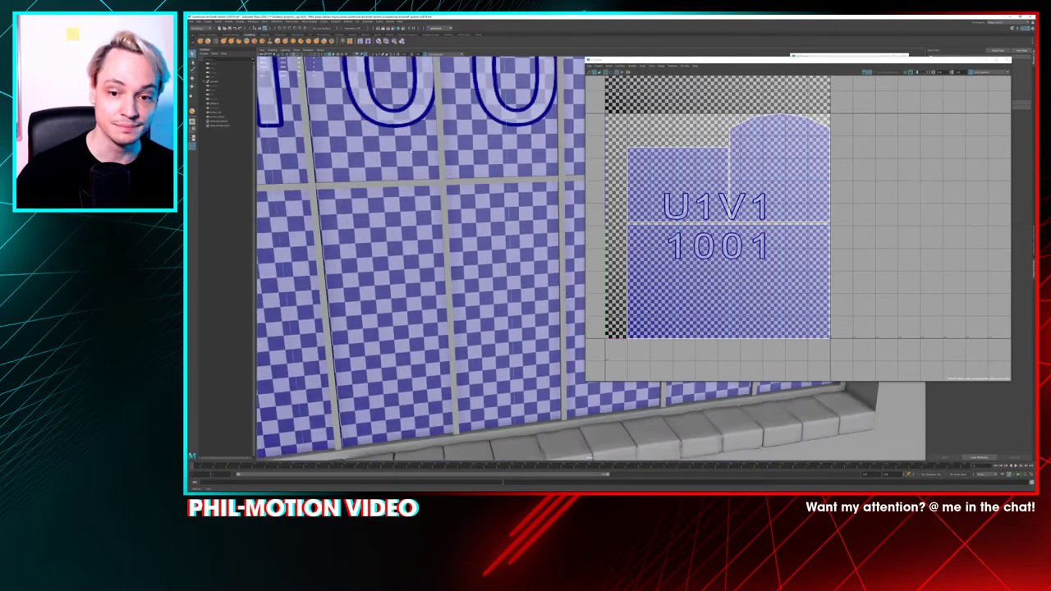
alt+drag(411, 151, 435, 146)
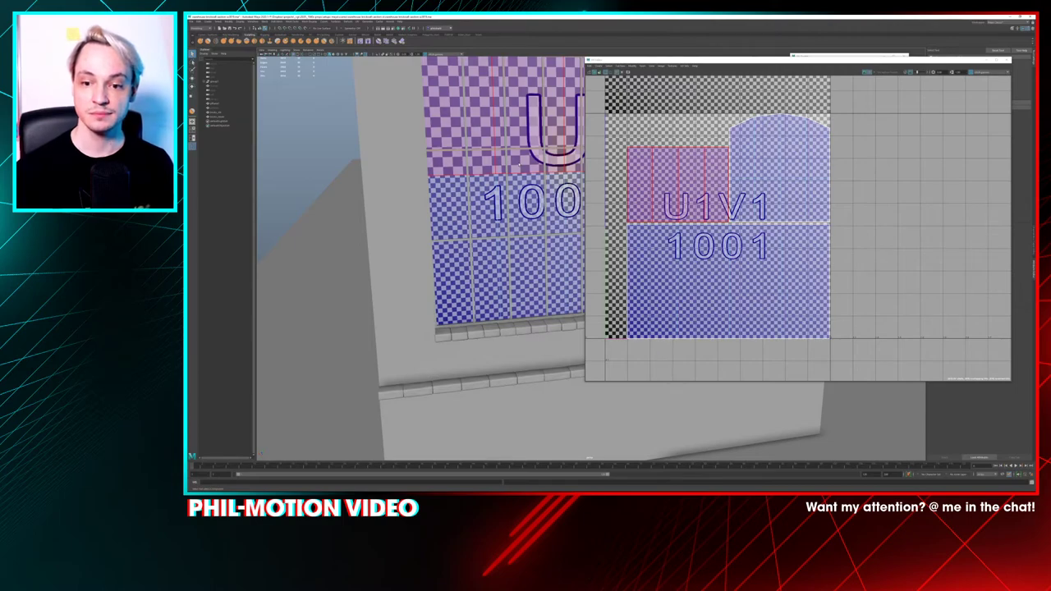
Examine the checker pattern on the whole panel, looking along the arched part at a steep angle and from the front
scroll(519, 201, down, 6)
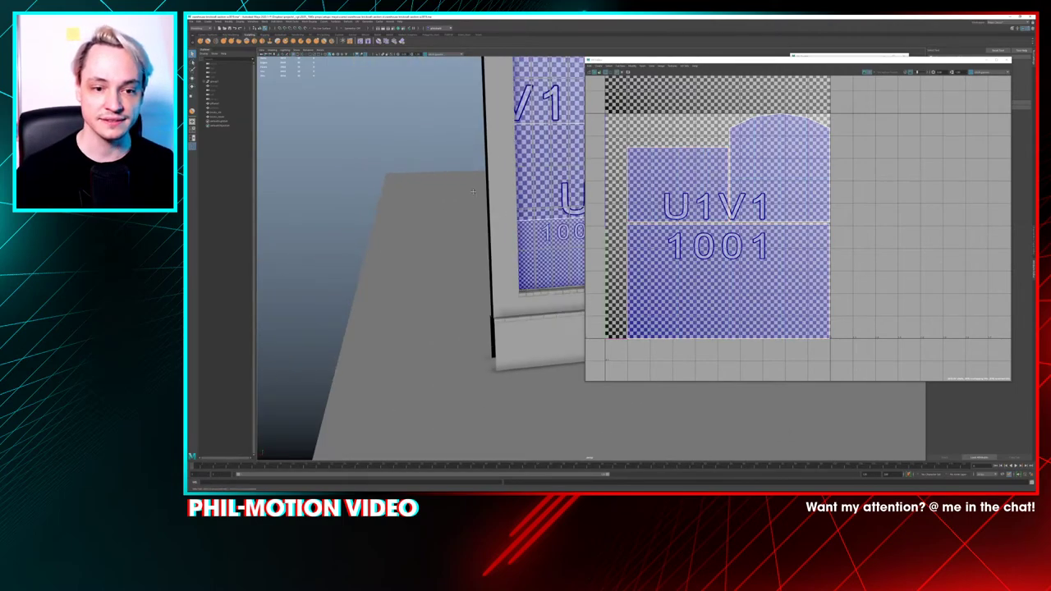
alt+middle_drag(525, 238, 388, 238)
alt+middle_drag(436, 170, 398, 173)
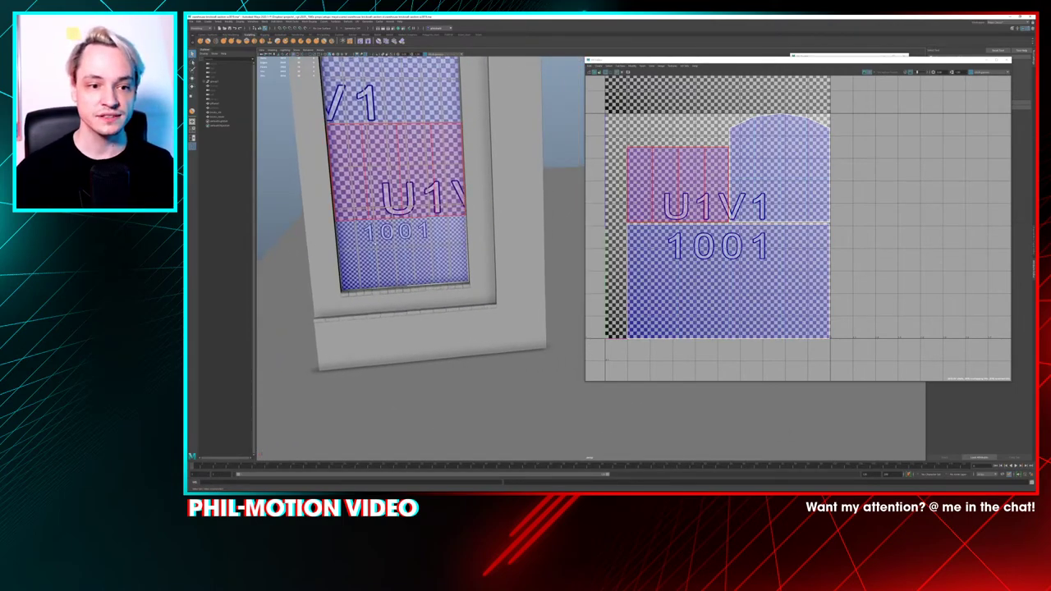
alt+drag(400, 253, 513, 320)
scroll(513, 320, up, 4)
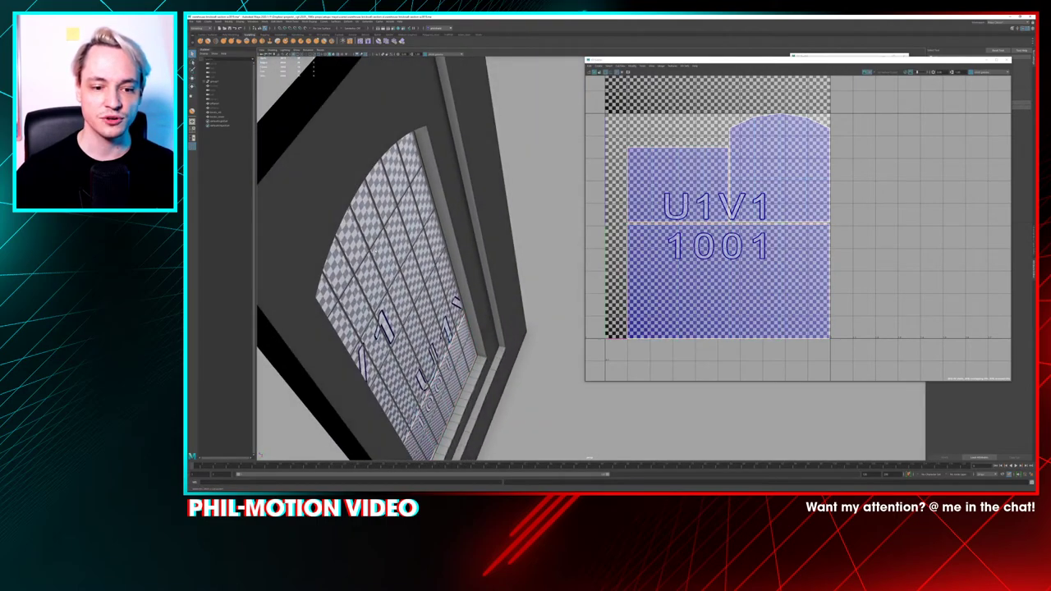
alt+drag(353, 287, 394, 262)
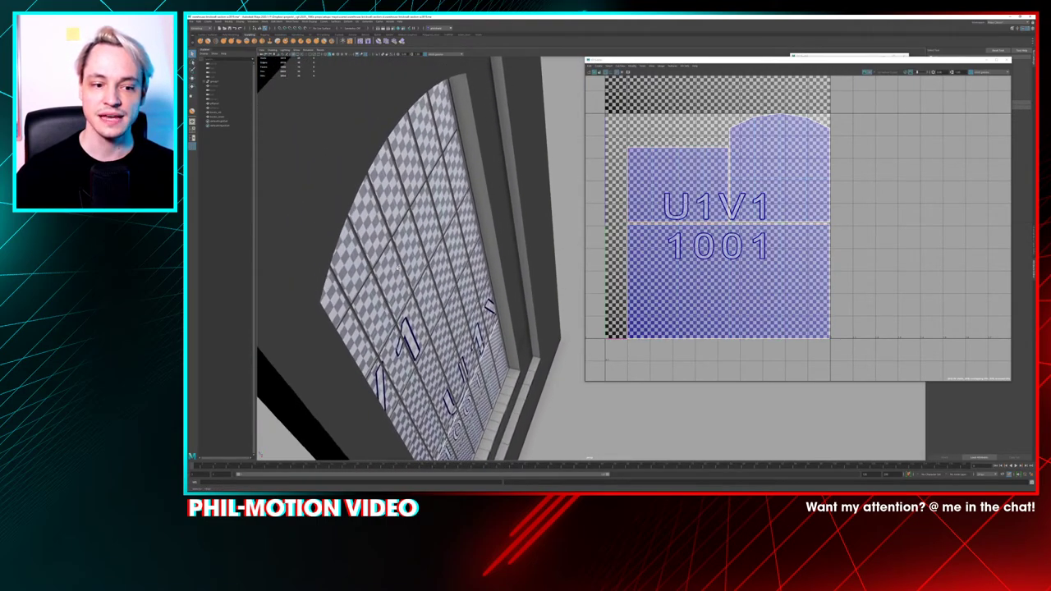
scroll(394, 262, up, 2)
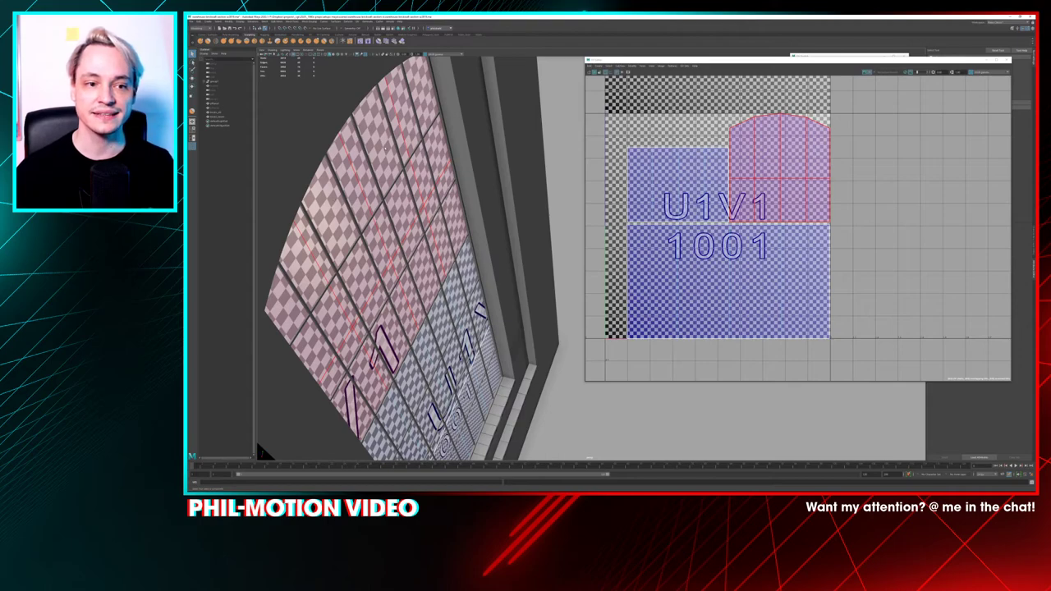
scroll(424, 262, down, 5)
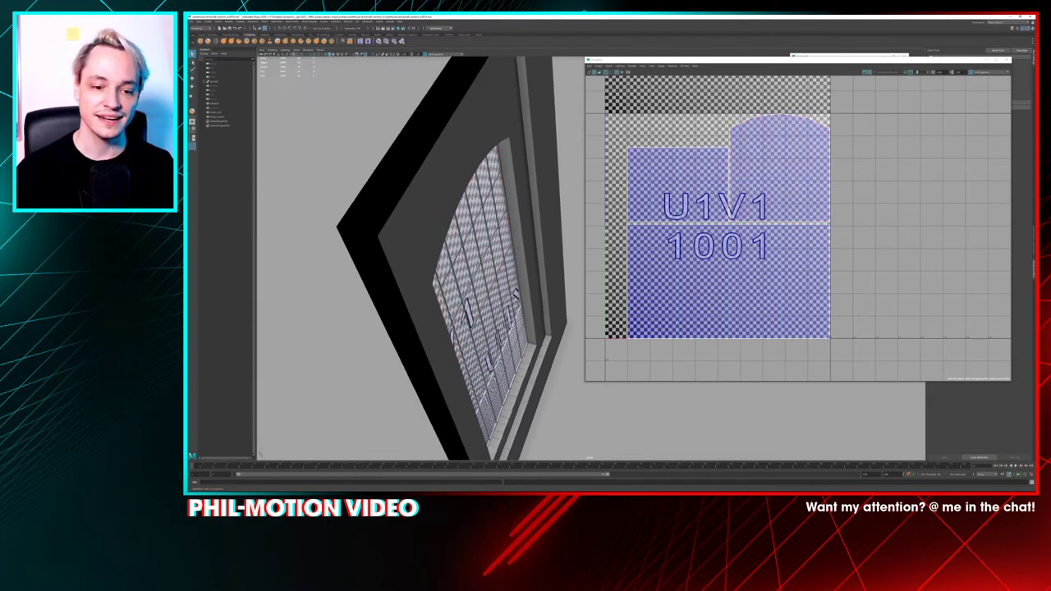
alt+drag(425, 263, 316, 218)
alt+middle_drag(422, 251, 435, 335)
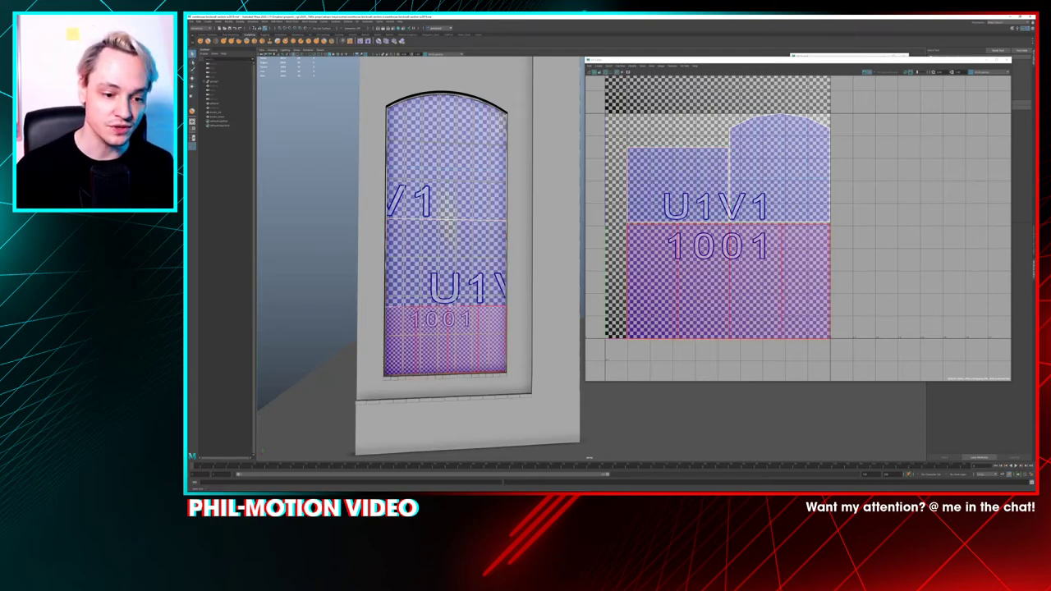
Expand the wall's object group and its window subgroup, and select the grid of window bars inside the arched opening
click(377, 150)
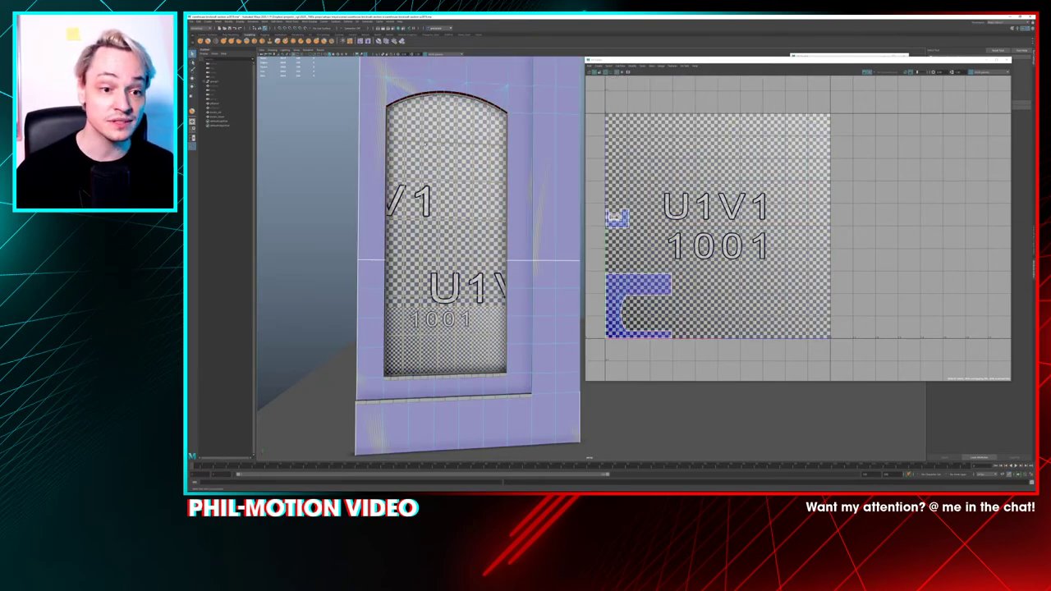
click(426, 144)
click(221, 83)
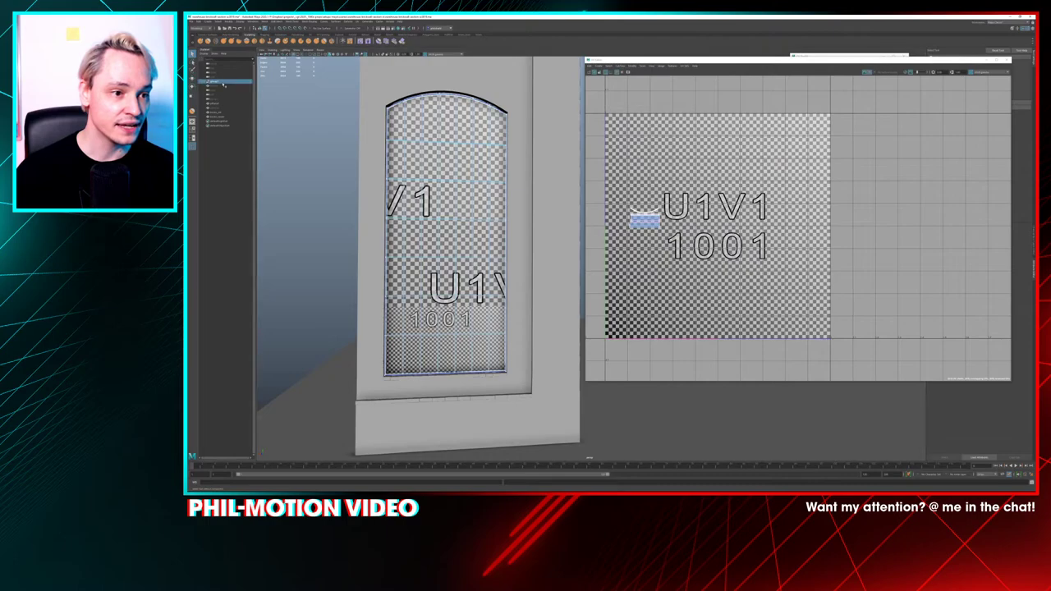
click(205, 82)
click(216, 87)
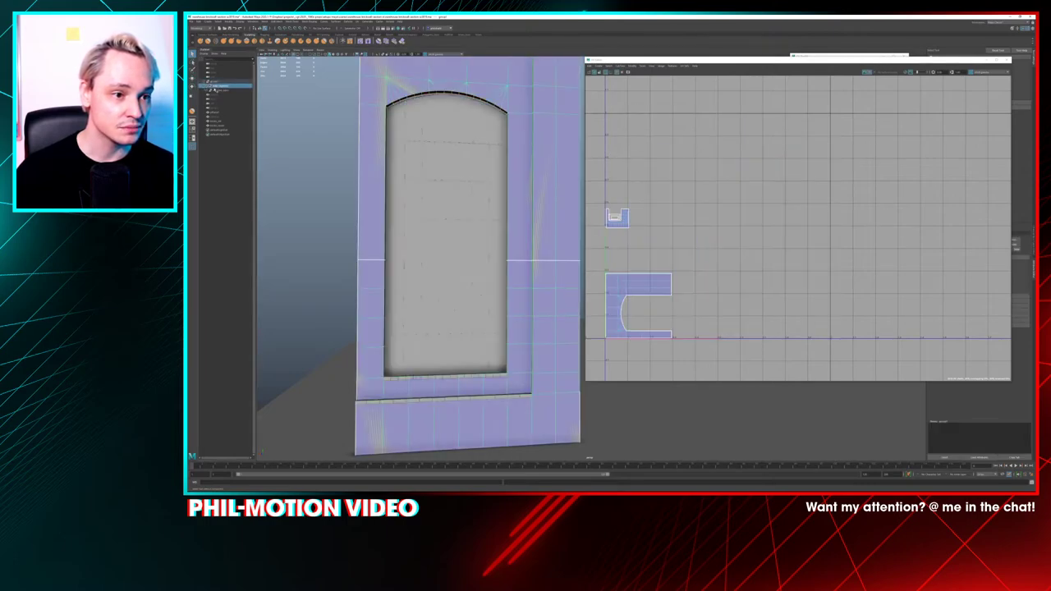
click(215, 91)
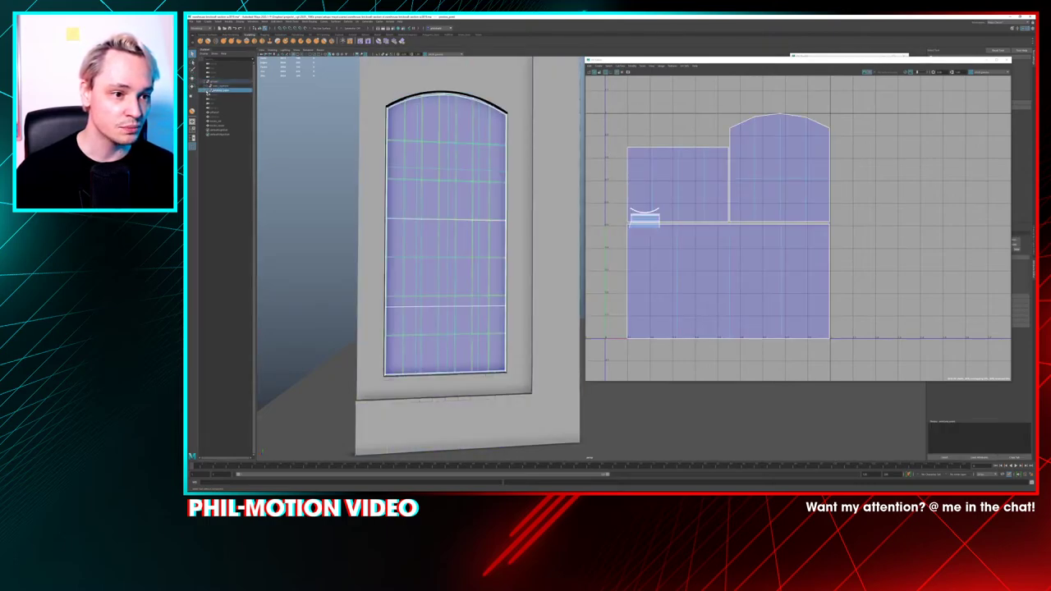
click(221, 96)
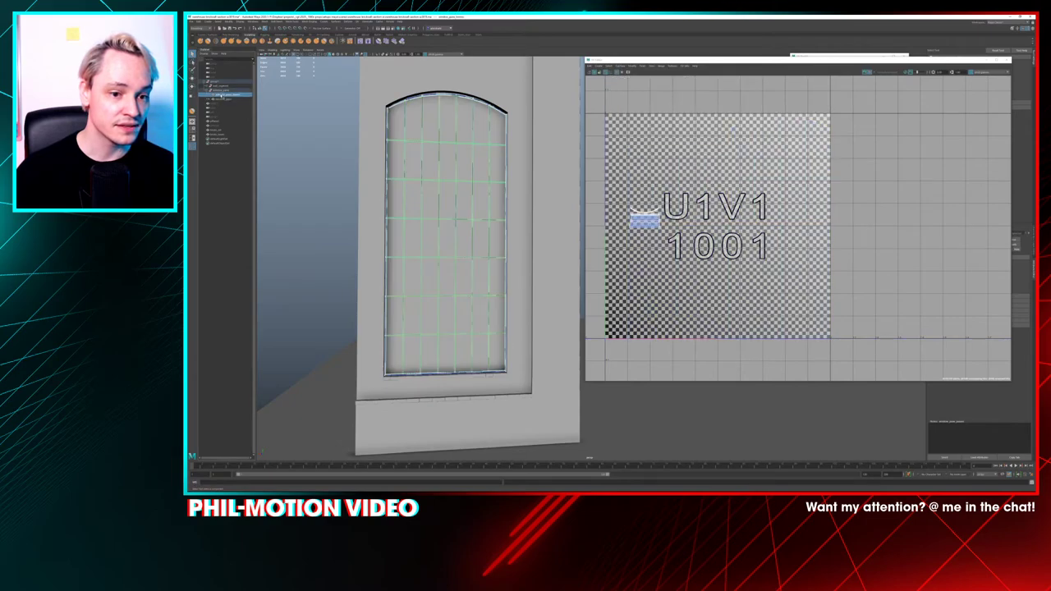
Hide the checker map, and select all UV shells of the window bars to locate them on the model
click(864, 74)
scroll(629, 205, up, 3)
alt+middle_drag(630, 210, 690, 164)
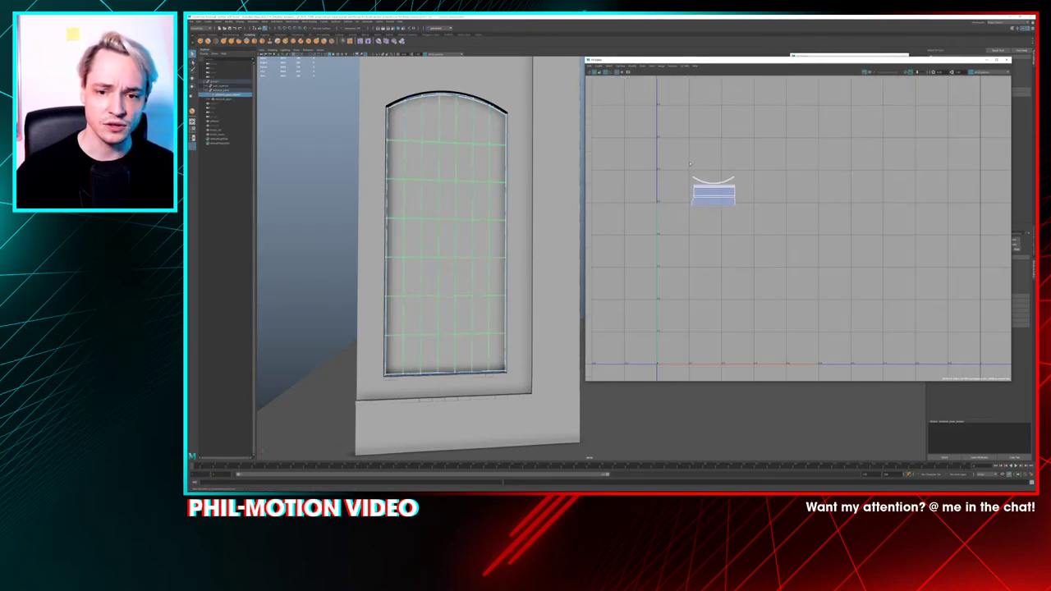
right_drag(689, 165, 766, 226)
mouse_move(688, 168)
right_down()
mouse_move(689, 156)
mouse_move(675, 162)
right_up()
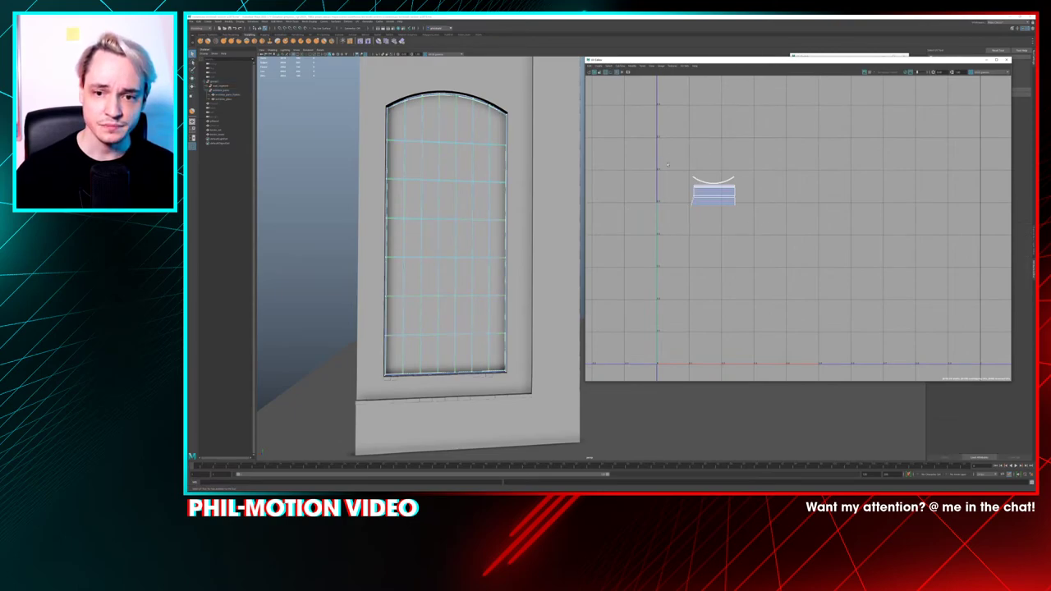
drag(683, 167, 741, 200)
key(f)
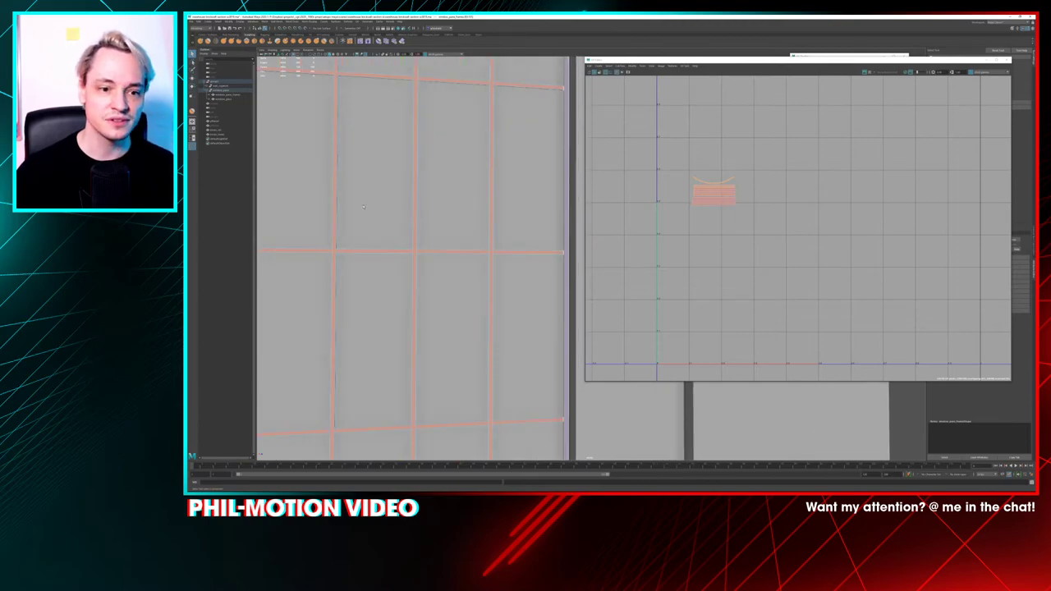
Switch to UV shell selection and flip the window bars' strip shell directly above the wide band
alt+drag(356, 197, 399, 216)
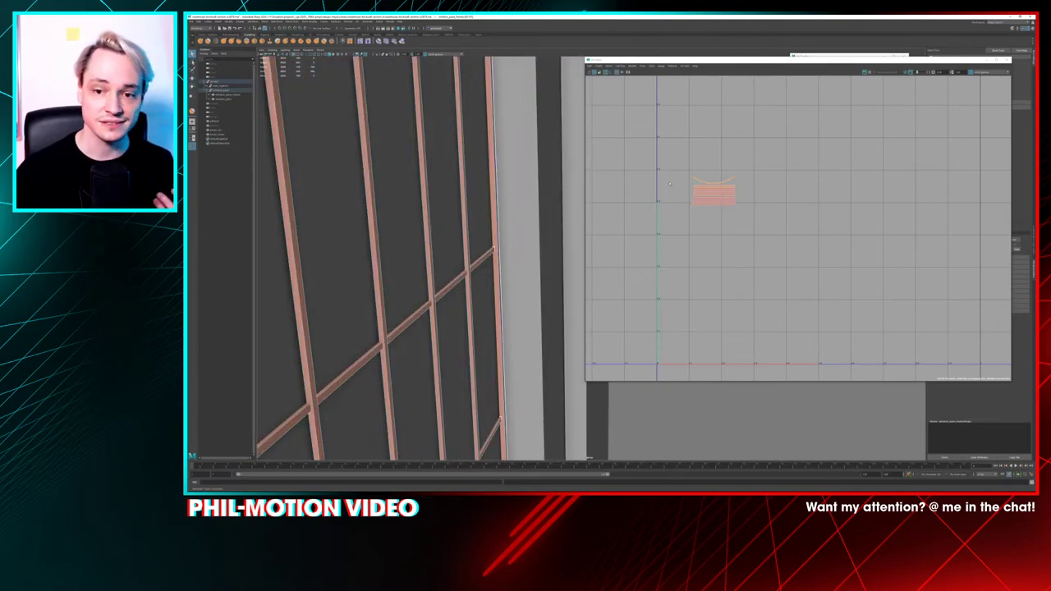
scroll(715, 185, up, 10)
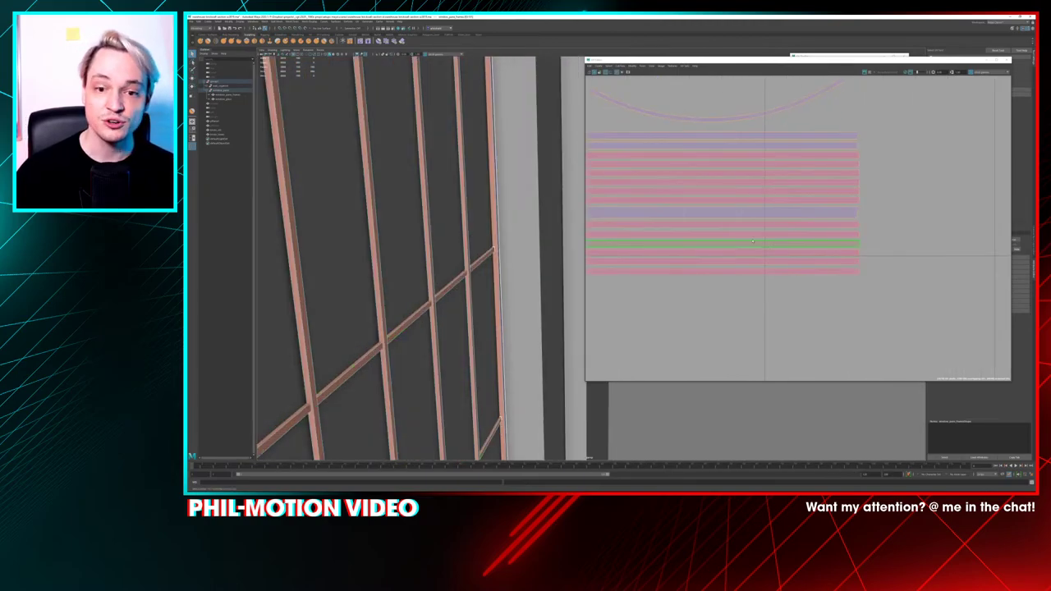
scroll(752, 241, down, 3)
right_click(786, 205)
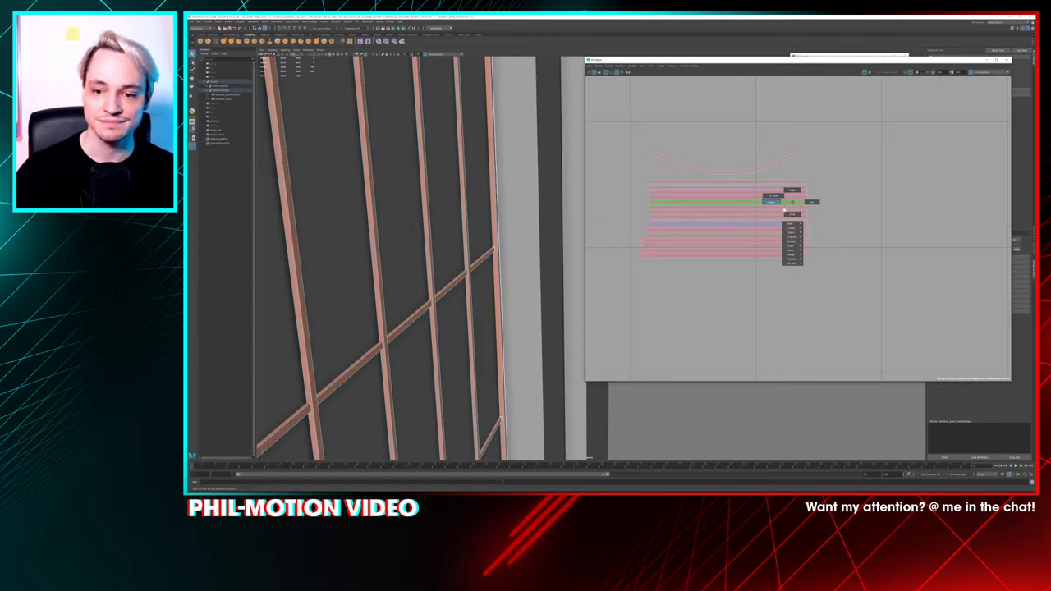
click(774, 197)
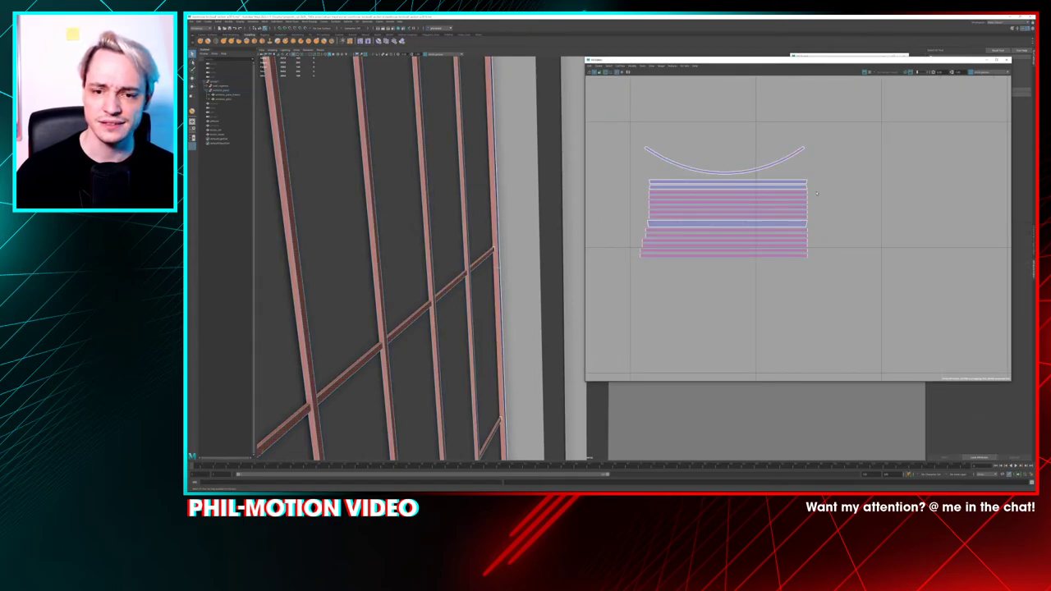
click(795, 217)
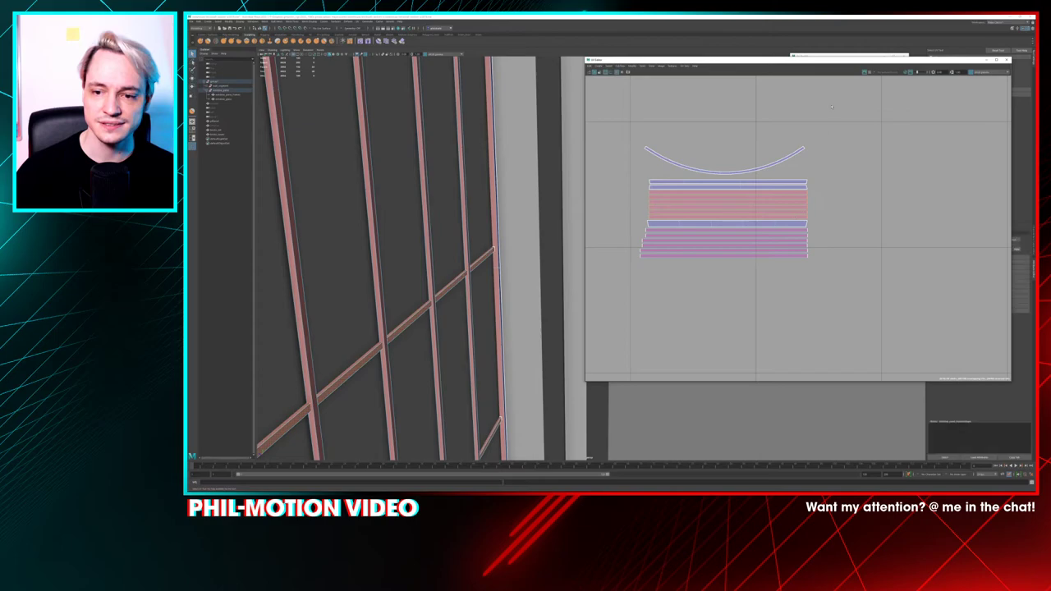
drag(838, 63, 835, 94)
click(835, 60)
drag(864, 53, 910, 41)
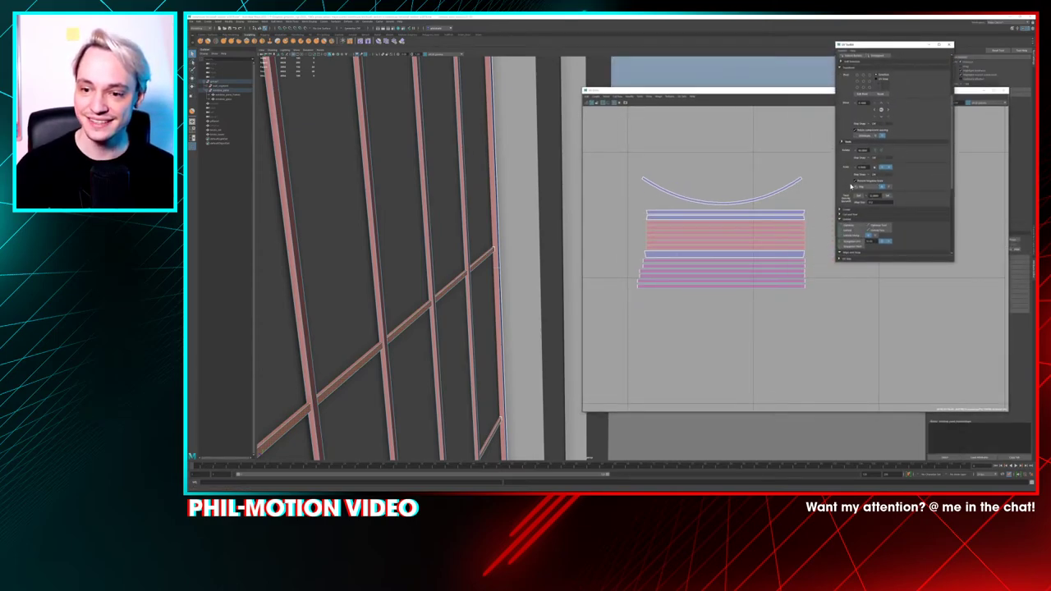
Flip the window bars' reversed strip shells below the wide band, selecting them together as UV shells
drag(825, 311, 794, 265)
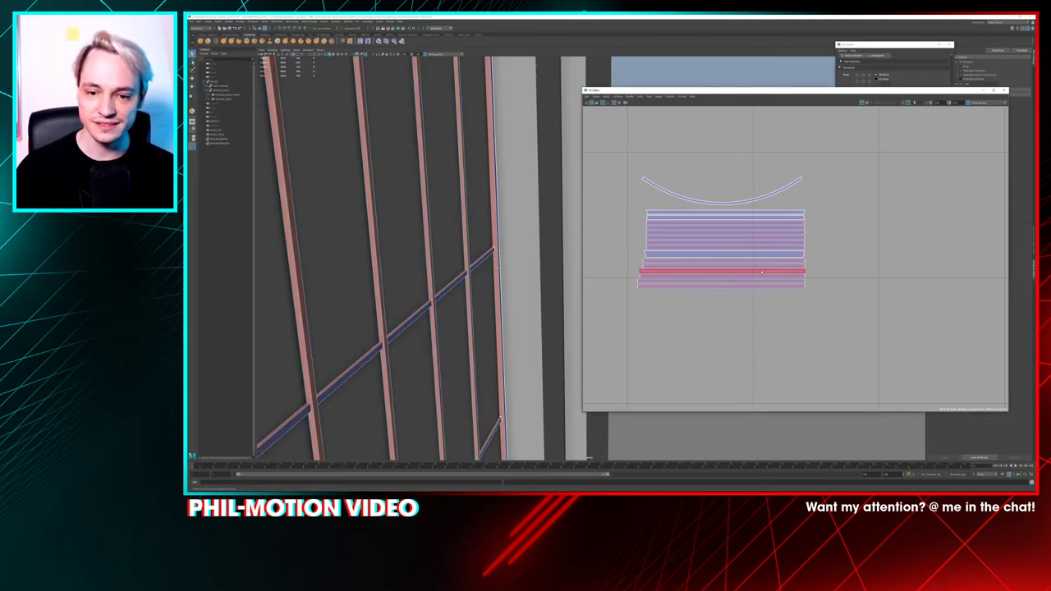
click(747, 267)
click(763, 300)
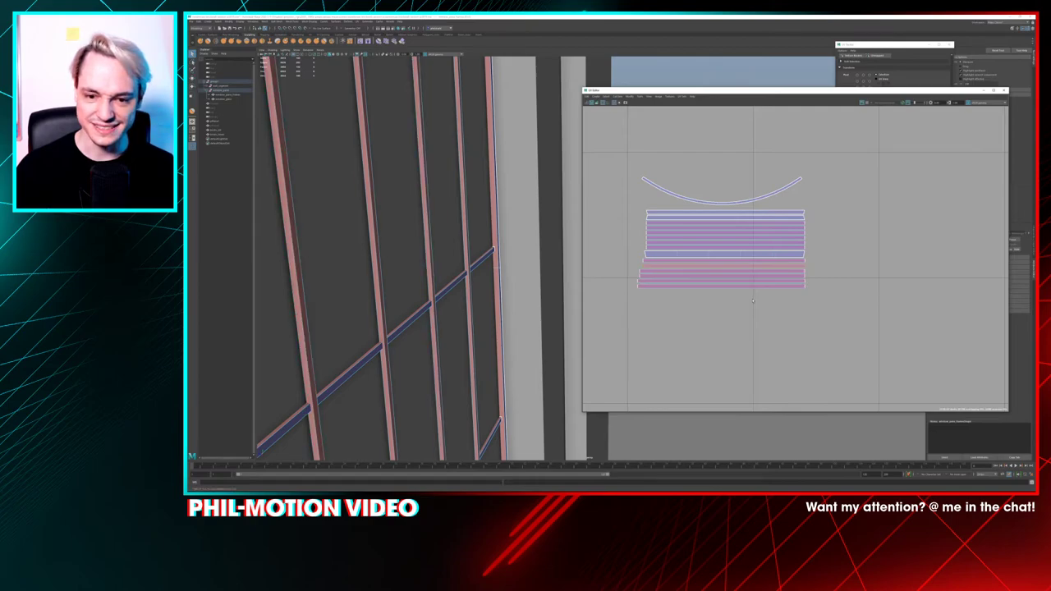
right_drag(765, 277, 767, 302)
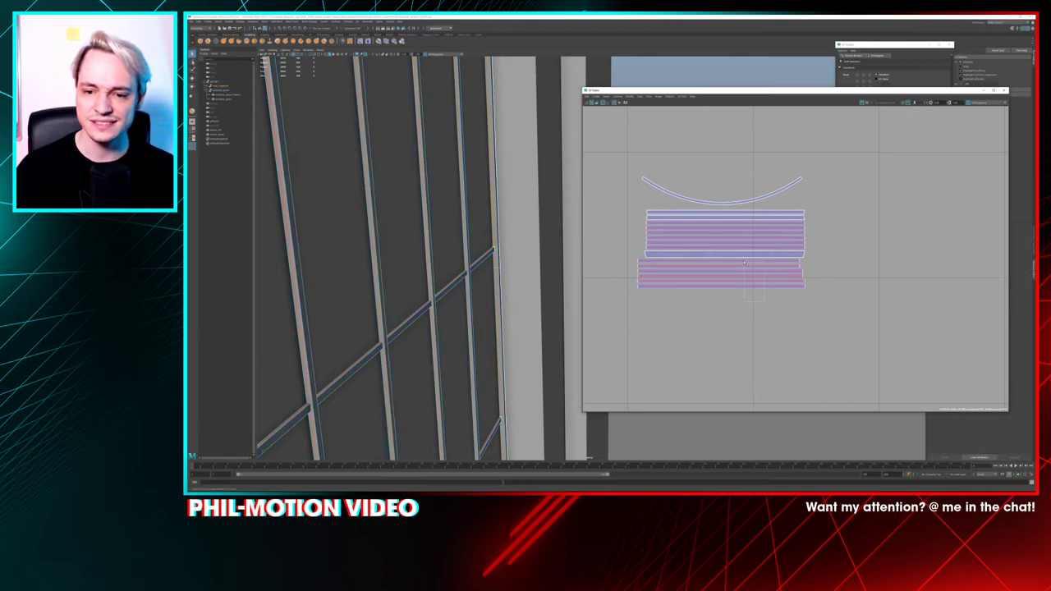
drag(743, 262, 744, 262)
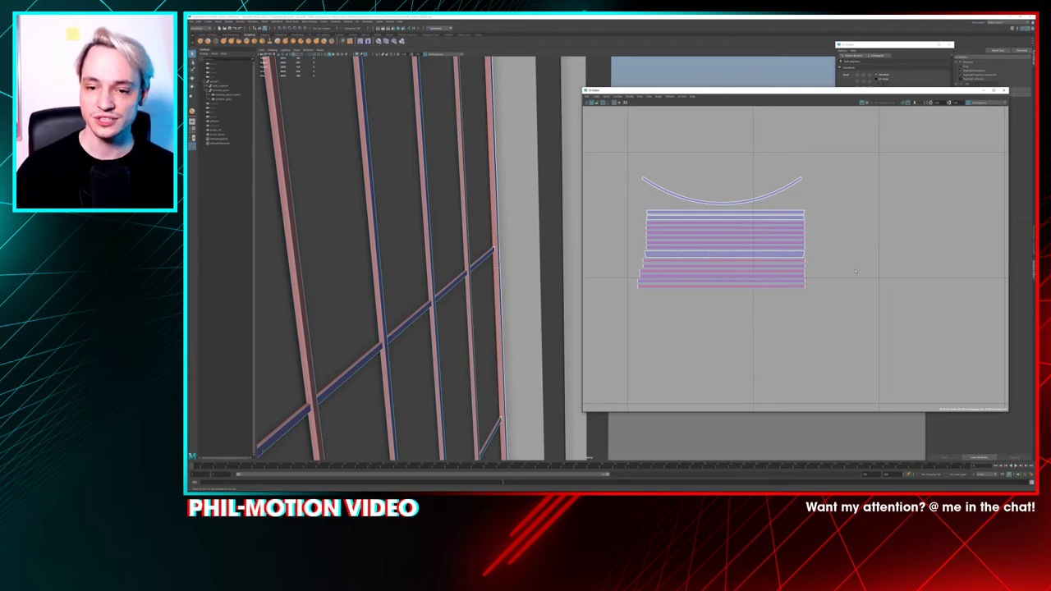
scroll(855, 272, down, 3)
scroll(862, 269, up, 3)
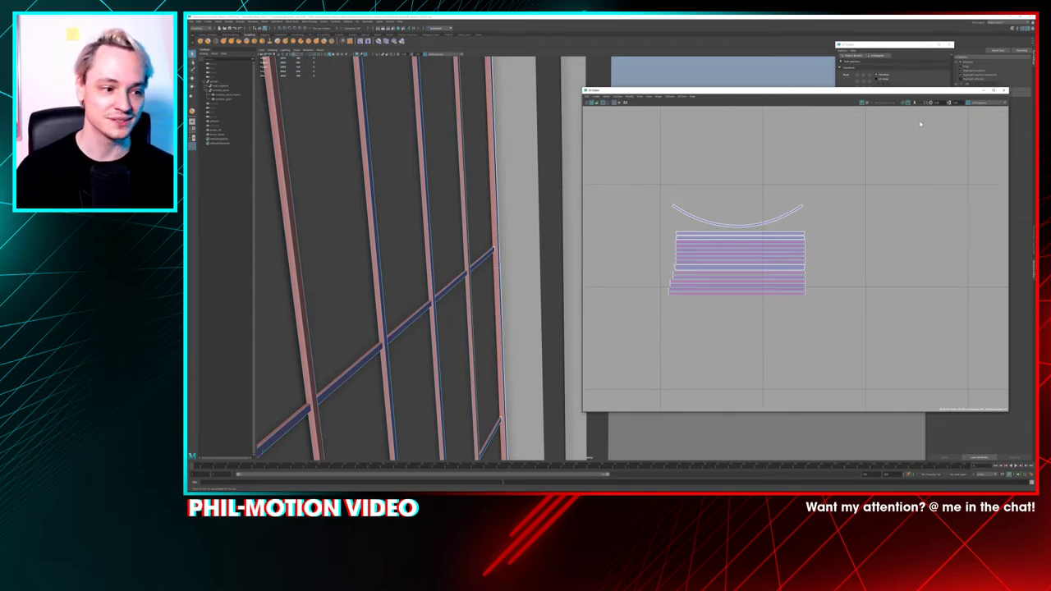
Close the UV Editor and select the front plaster piece of the wall around the arched window
click(1004, 90)
alt+drag(722, 226, 593, 207)
scroll(592, 207, down, 10)
click(582, 115)
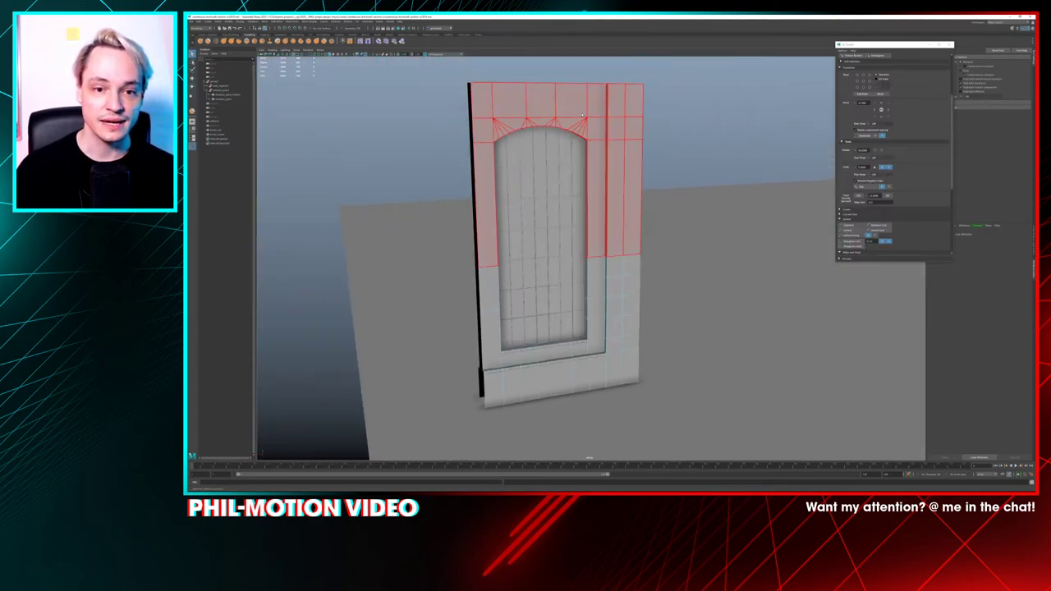
click(609, 283)
shift+click(621, 230)
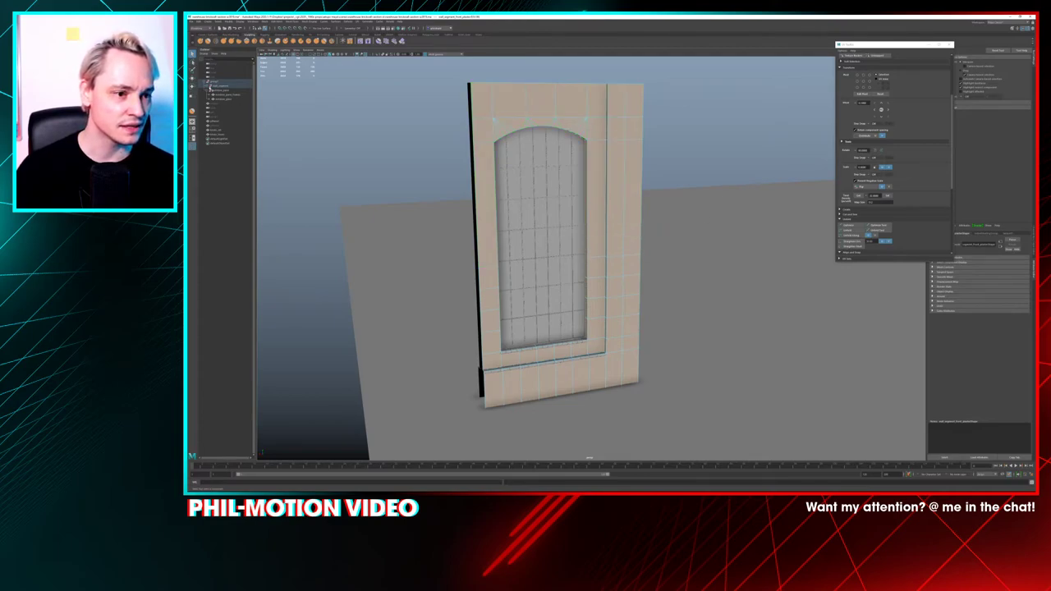
Expand the wall segment subgroup, select the back wall piece, and open the UV Editor beside the panel
click(207, 86)
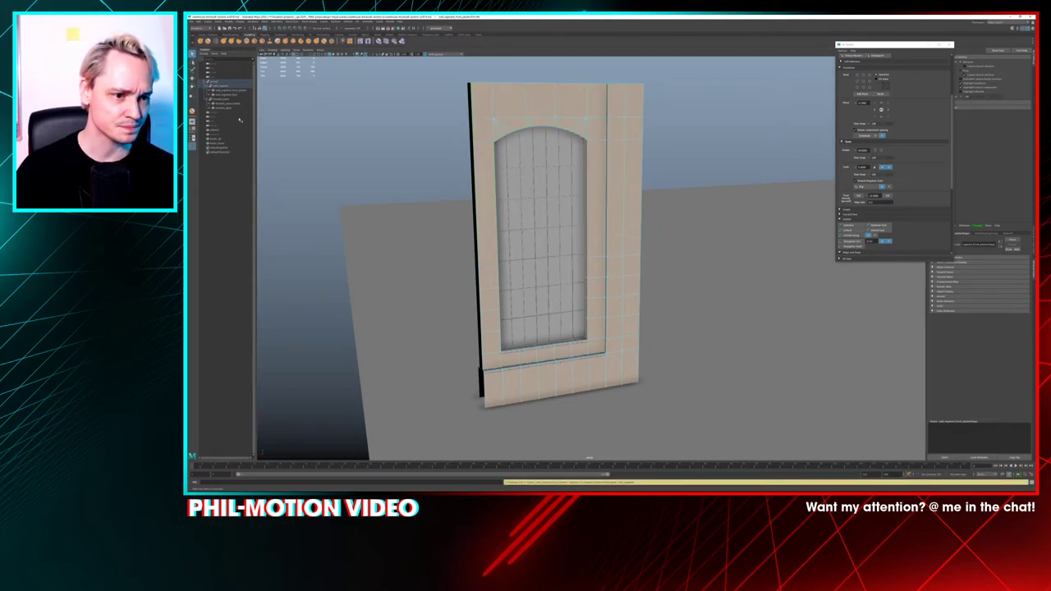
click(237, 96)
alt+drag(394, 150, 449, 150)
click(229, 91)
click(228, 95)
alt+middle_drag(491, 106, 312, 91)
click(359, 26)
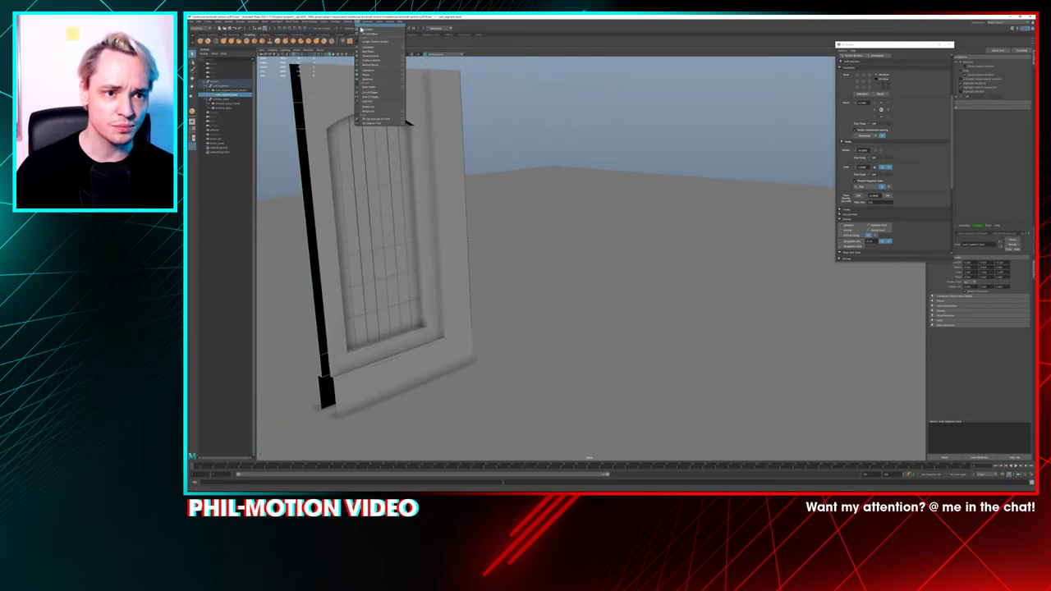
click(360, 31)
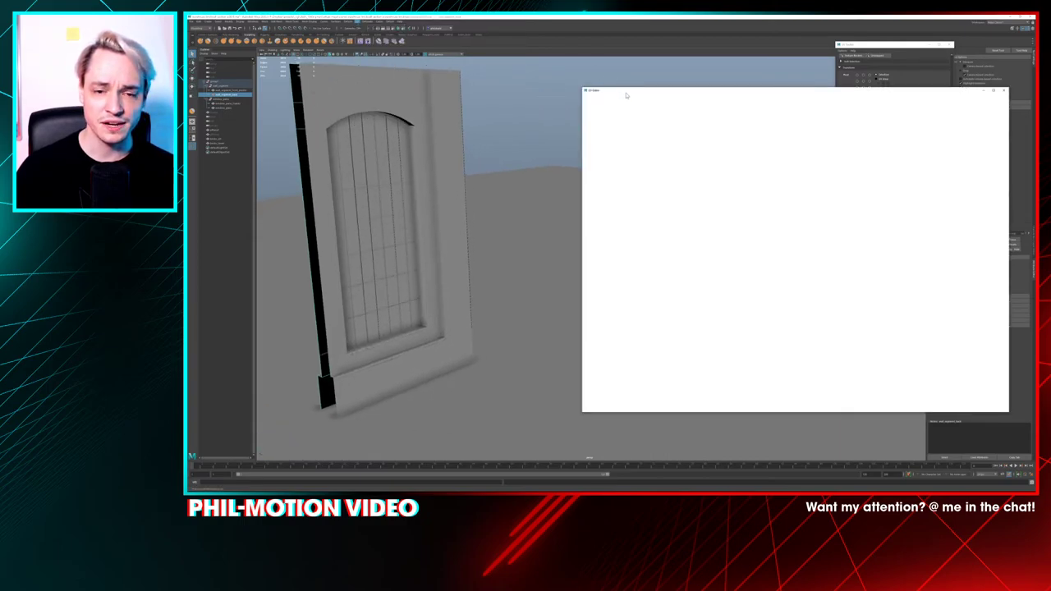
drag(620, 91, 577, 72)
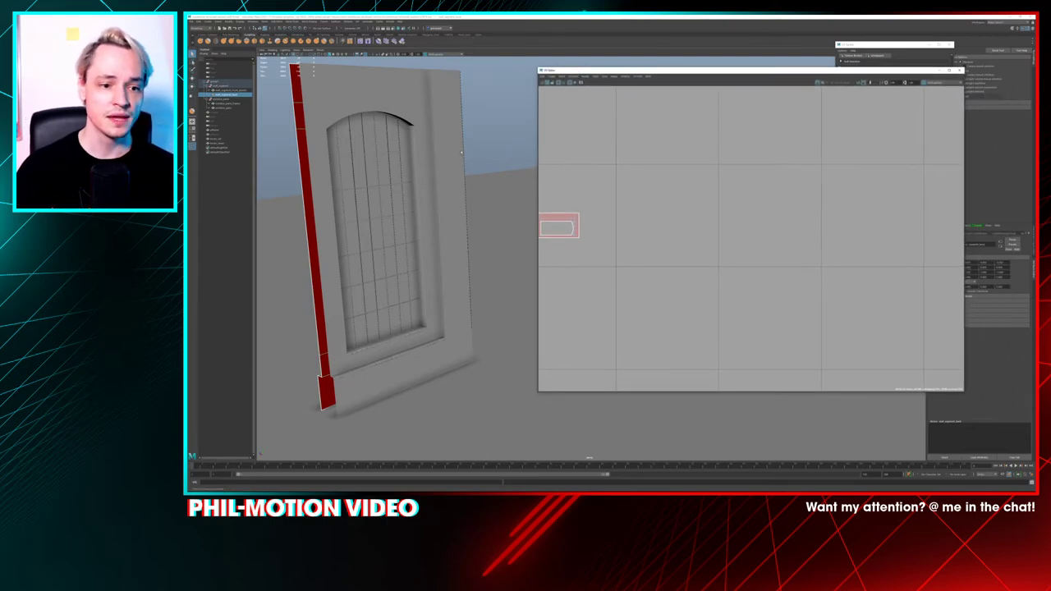
Compare the UV shading of the back and front wall pieces, ending with only the front plaster piece selected
scroll(462, 152, down, 2)
scroll(462, 152, up, 1)
alt+drag(461, 152, 449, 143)
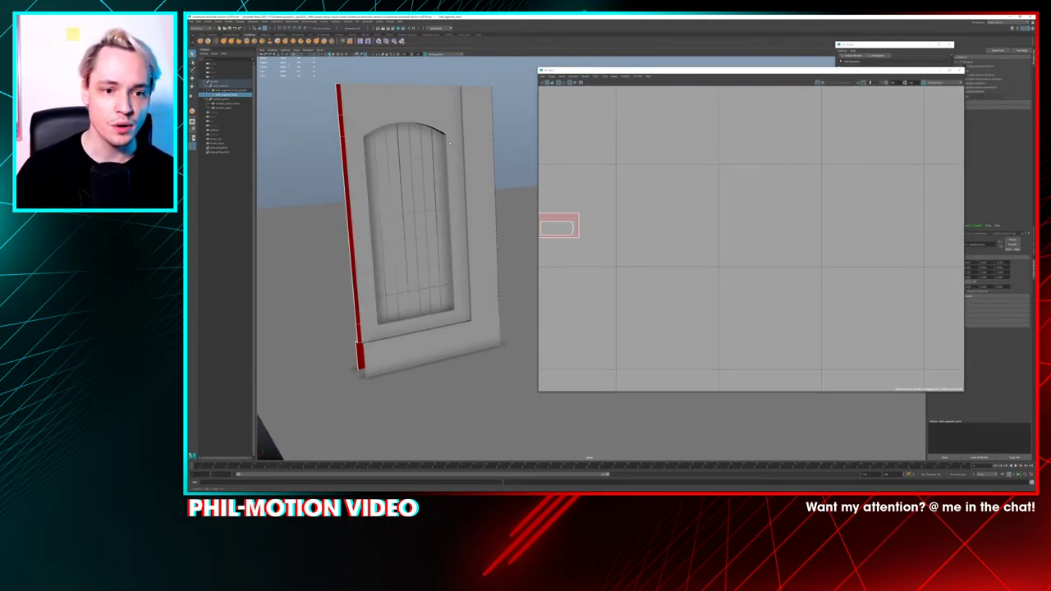
click(449, 144)
right_drag(449, 142, 491, 125)
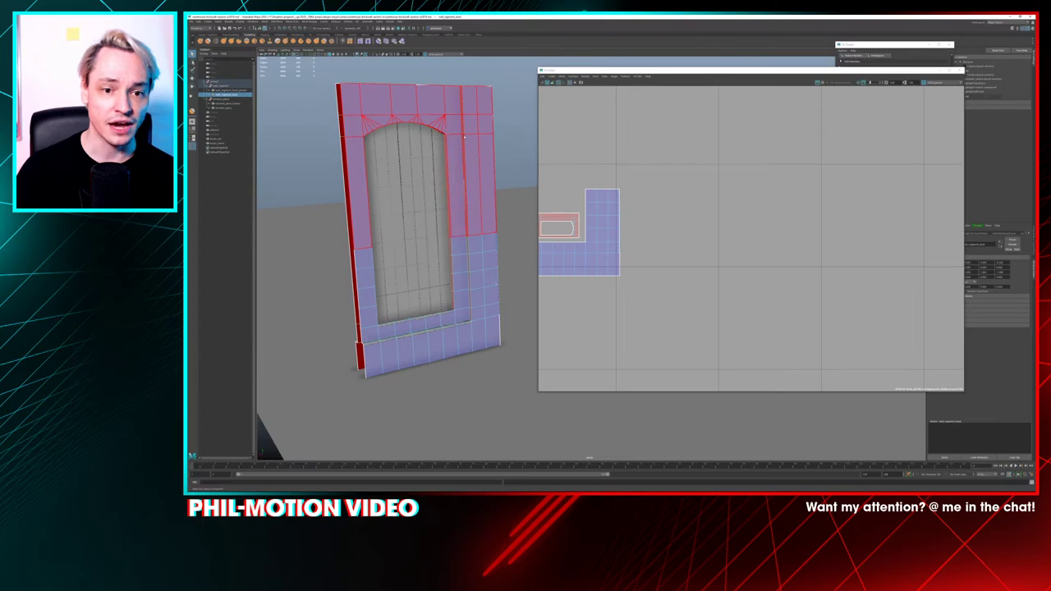
click(521, 100)
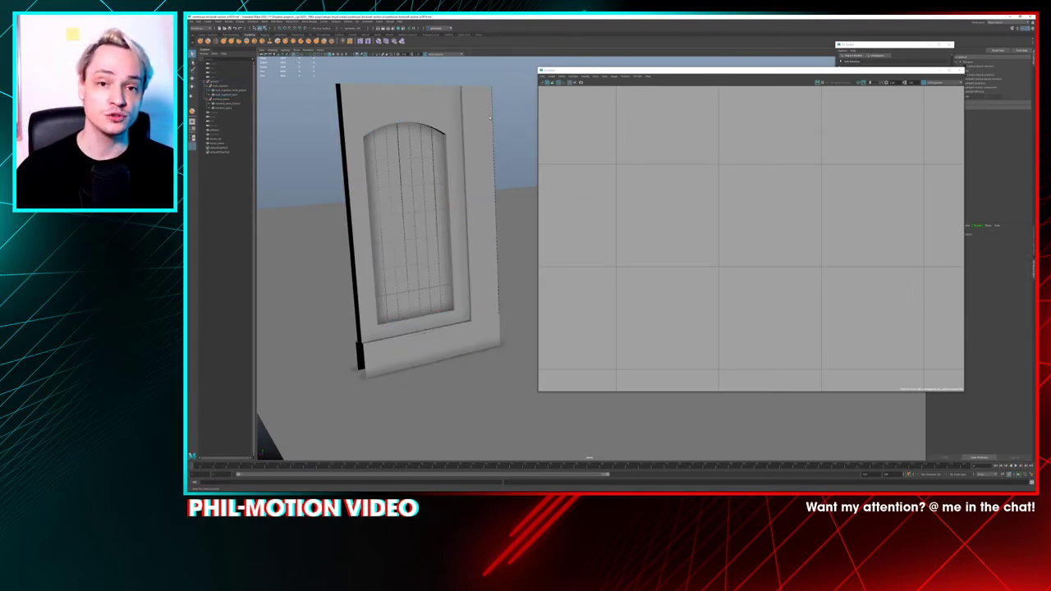
click(482, 125)
Examine the UV orientation shading on the front plaster piece and along the underside of its window arch
alt+drag(483, 127, 423, 141)
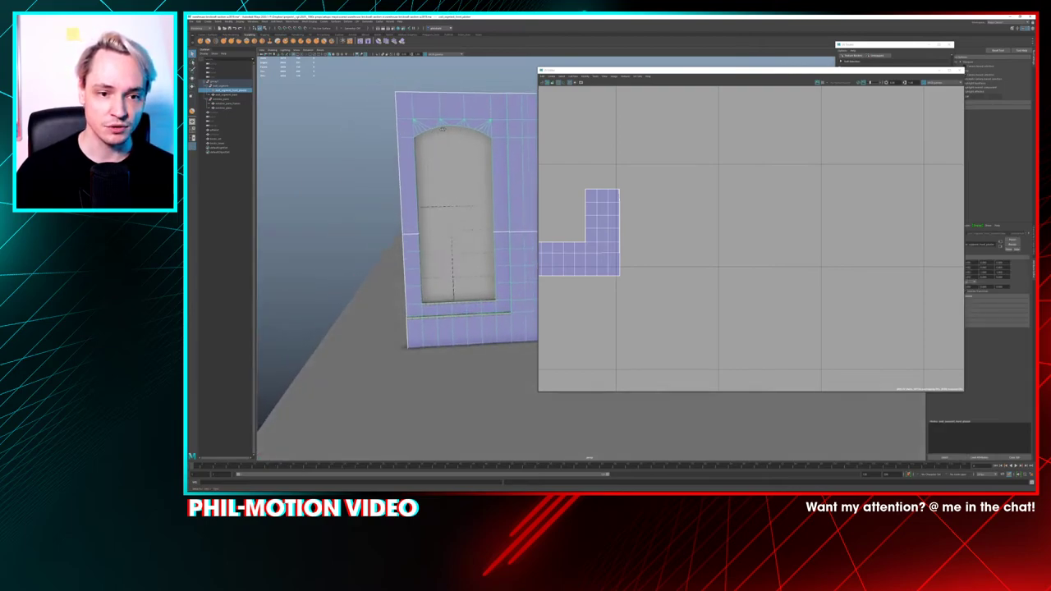
alt+middle_drag(424, 140, 363, 154)
alt+drag(362, 152, 355, 153)
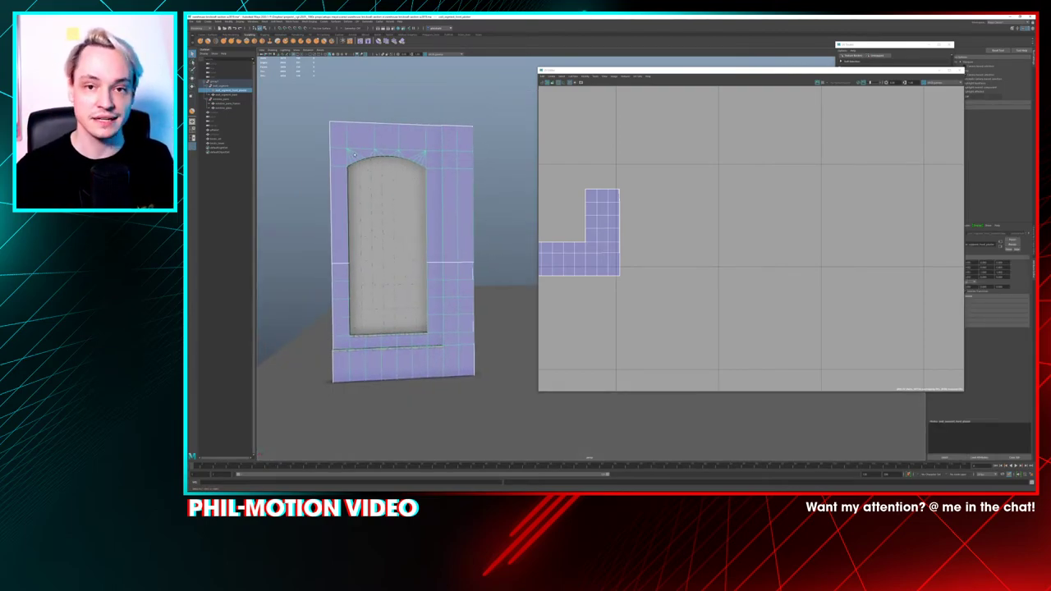
alt+right_drag(352, 172, 358, 197)
alt+middle_drag(359, 197, 504, 309)
alt+right_drag(504, 309, 509, 346)
alt+drag(509, 346, 345, 188)
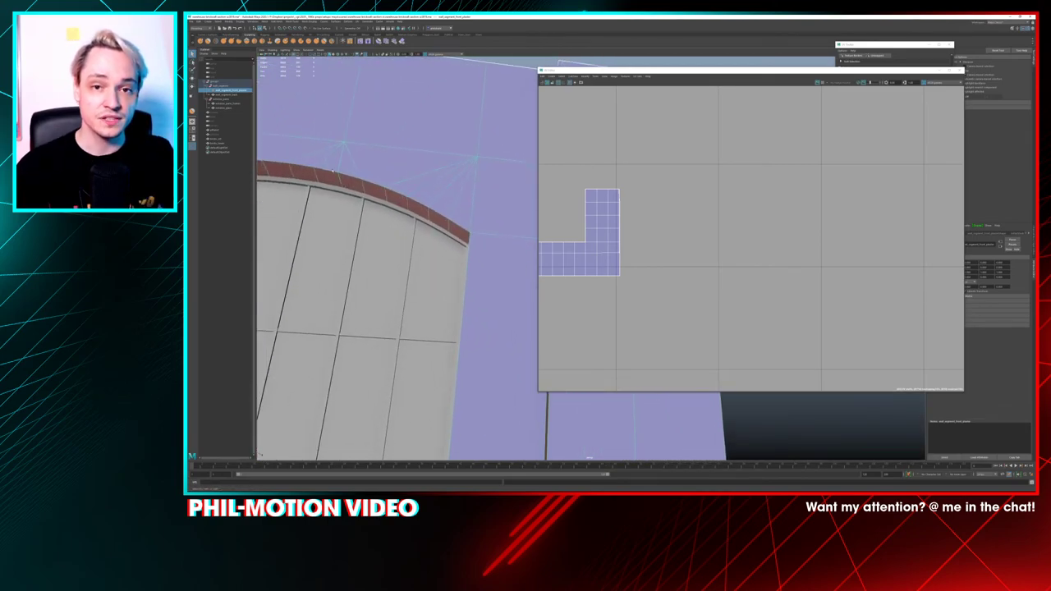
alt+middle_drag(486, 200, 719, 203)
scroll(730, 203, up, 1)
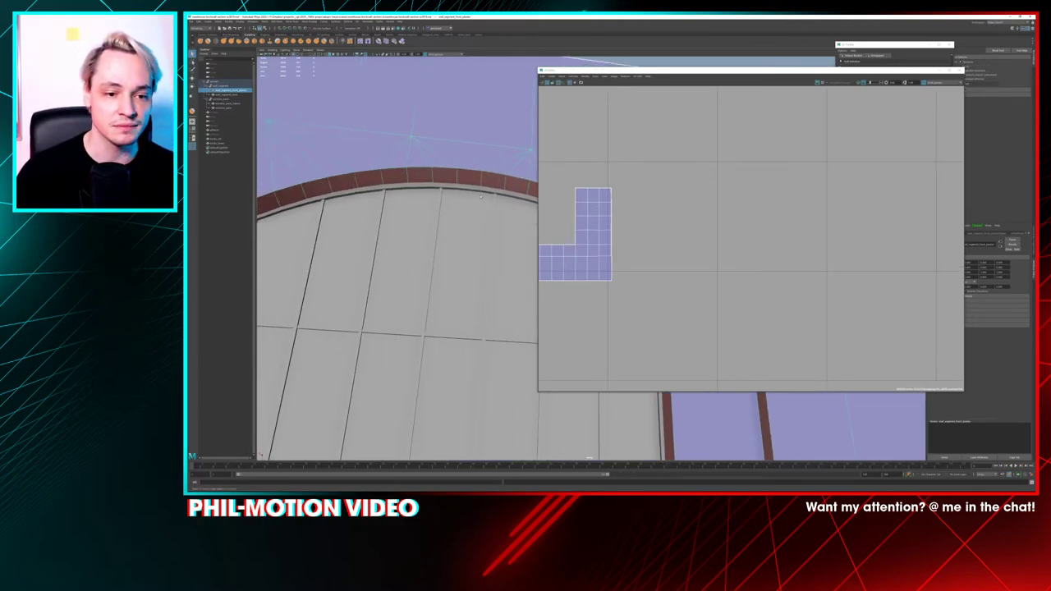
key(q)
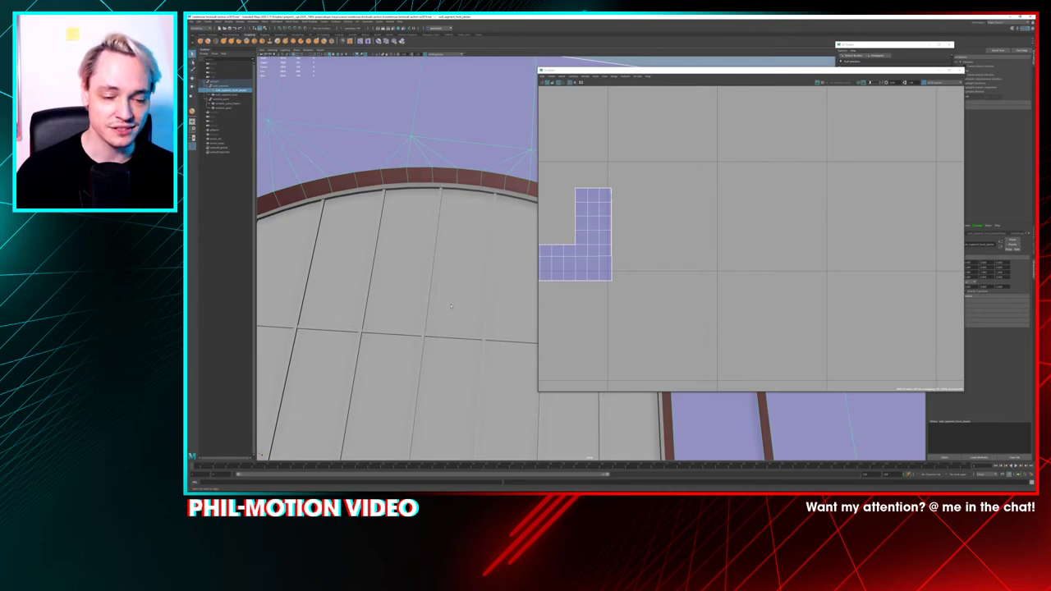
alt+drag(450, 306, 330, 201)
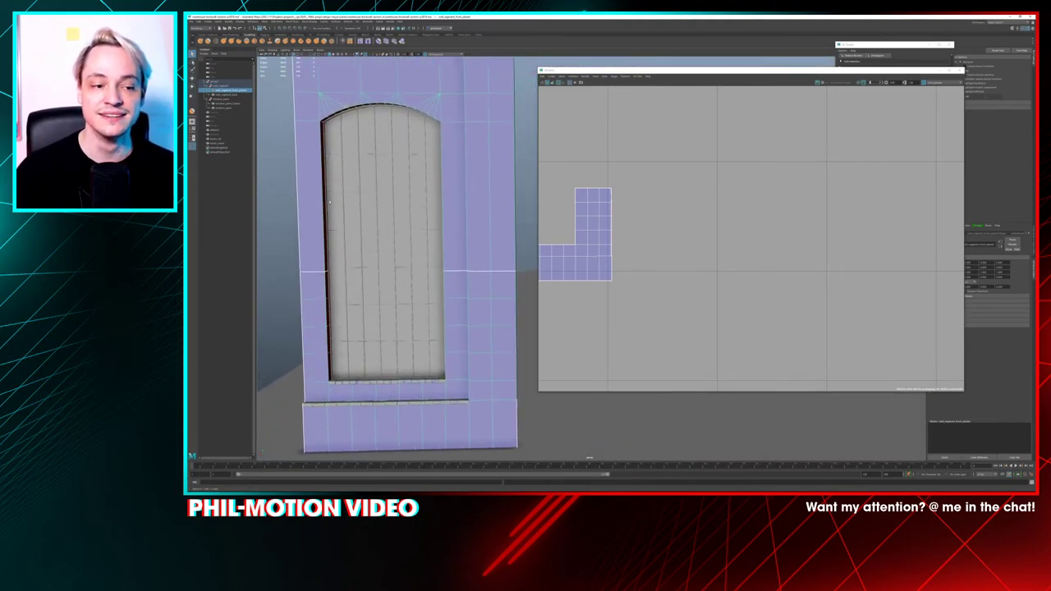
Select all UV faces of the front plaster piece, covering both its upper and lower shells
scroll(330, 202, down, 3)
scroll(604, 197, down, 4)
alt+middle_drag(614, 188, 760, 175)
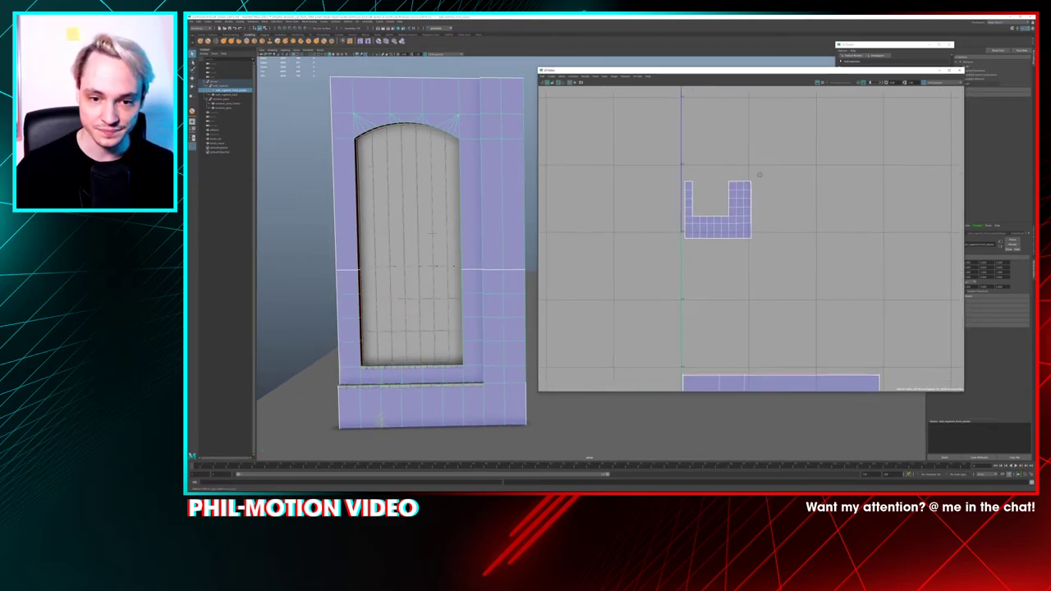
alt+middle_drag(740, 386, 667, 313)
scroll(707, 302, down, 5)
right_drag(640, 271, 620, 264)
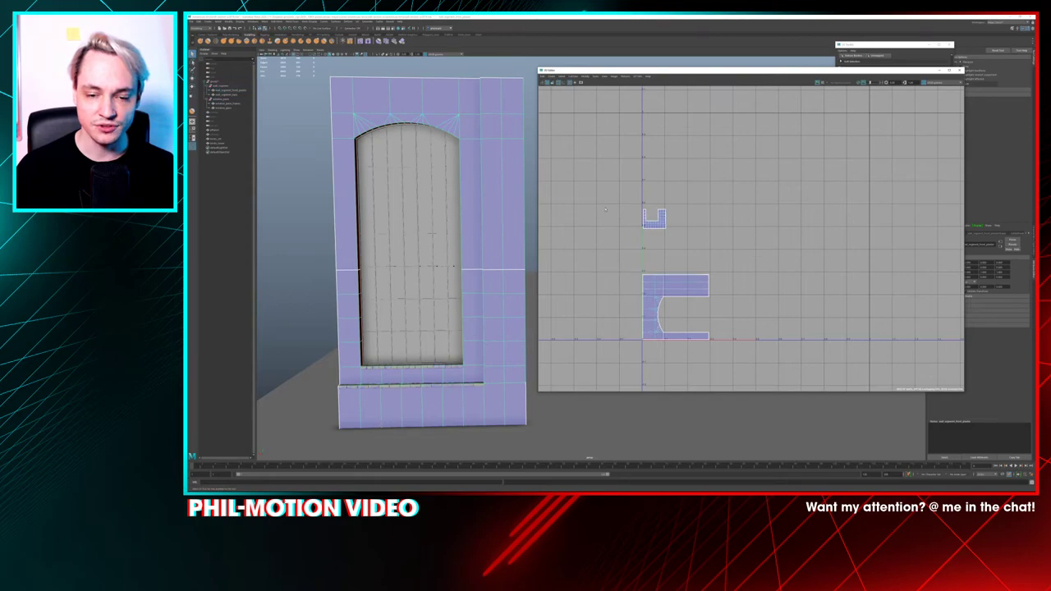
click(736, 340)
alt+drag(461, 287, 427, 283)
mouse_move(427, 283)
alt+right_down()
mouse_move(475, 306)
mouse_move(427, 284)
alt+right_up()
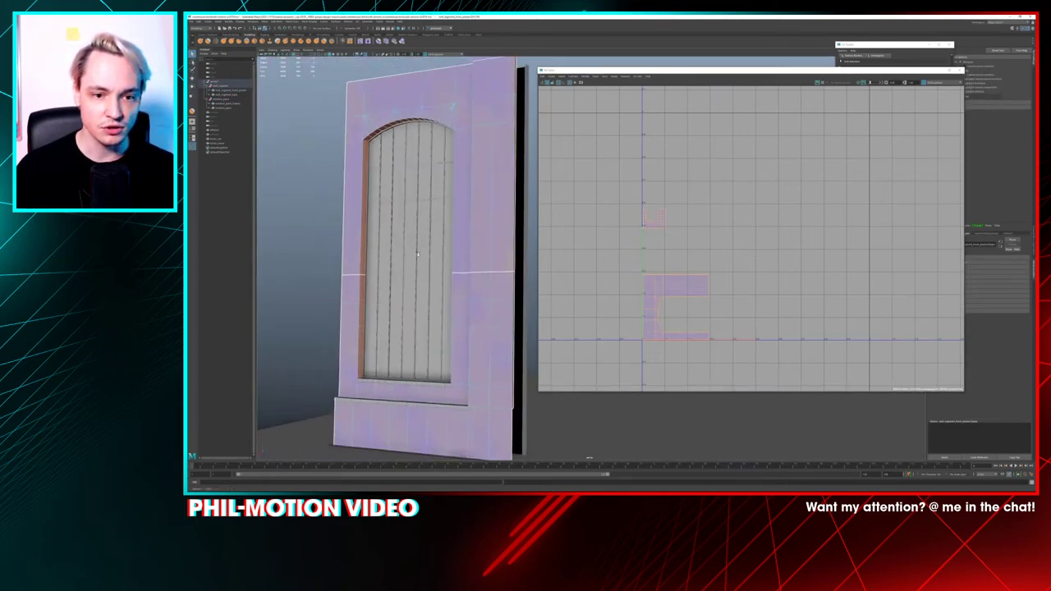
alt+drag(427, 284, 399, 251)
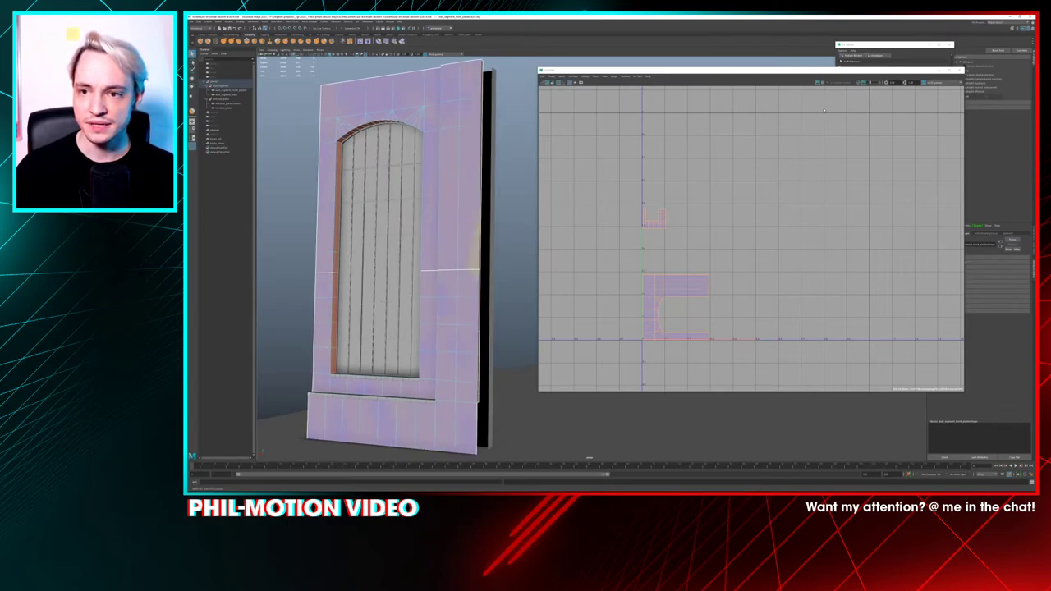
Collapse the unneeded UV Toolkit sections, expand Create, and apply a planar projection to the selected front plaster faces
click(876, 55)
scroll(900, 139, up, 2)
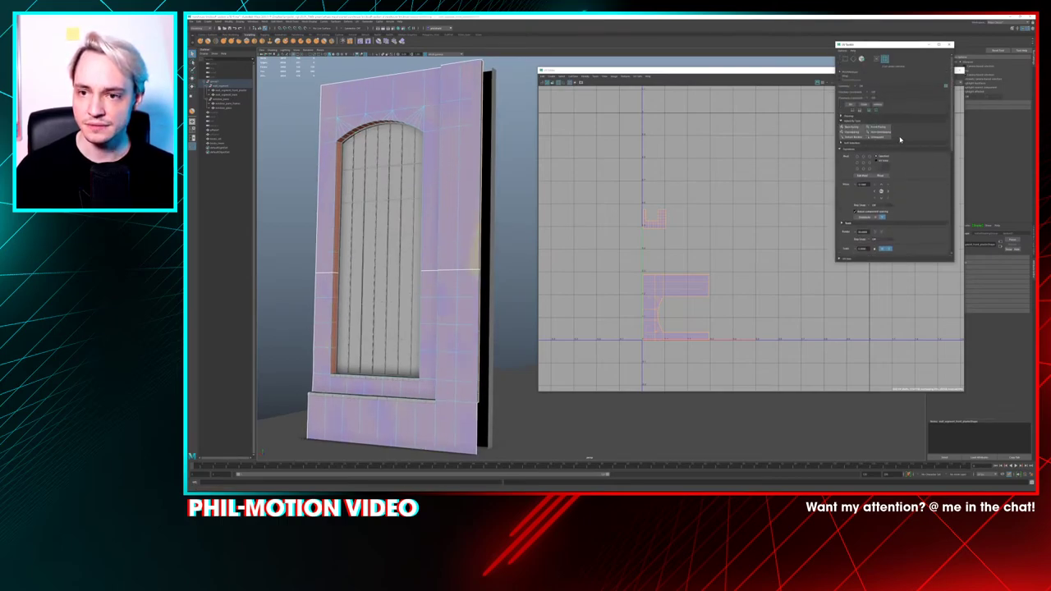
click(840, 148)
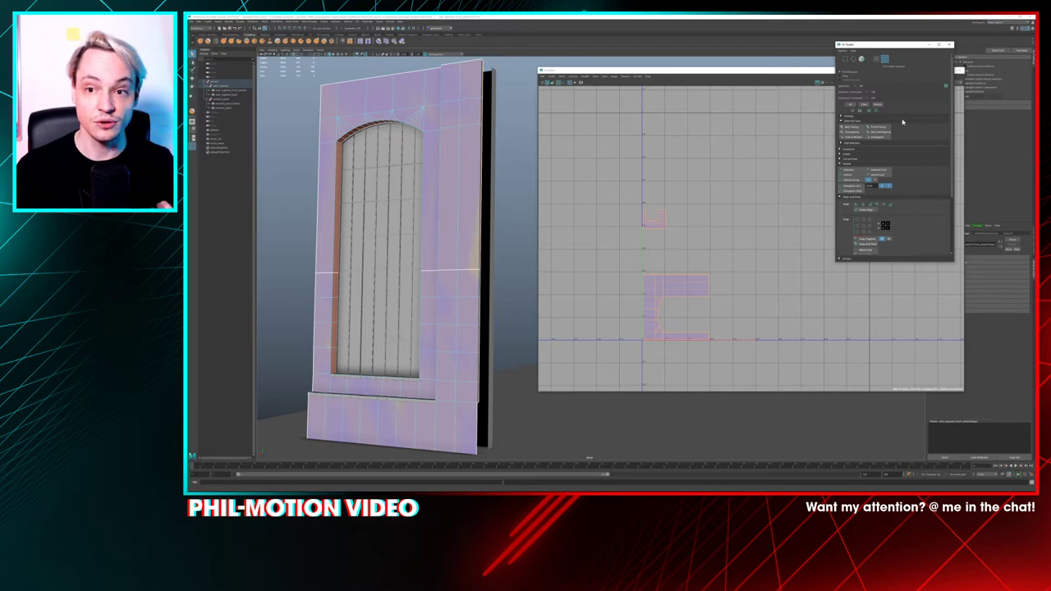
click(841, 121)
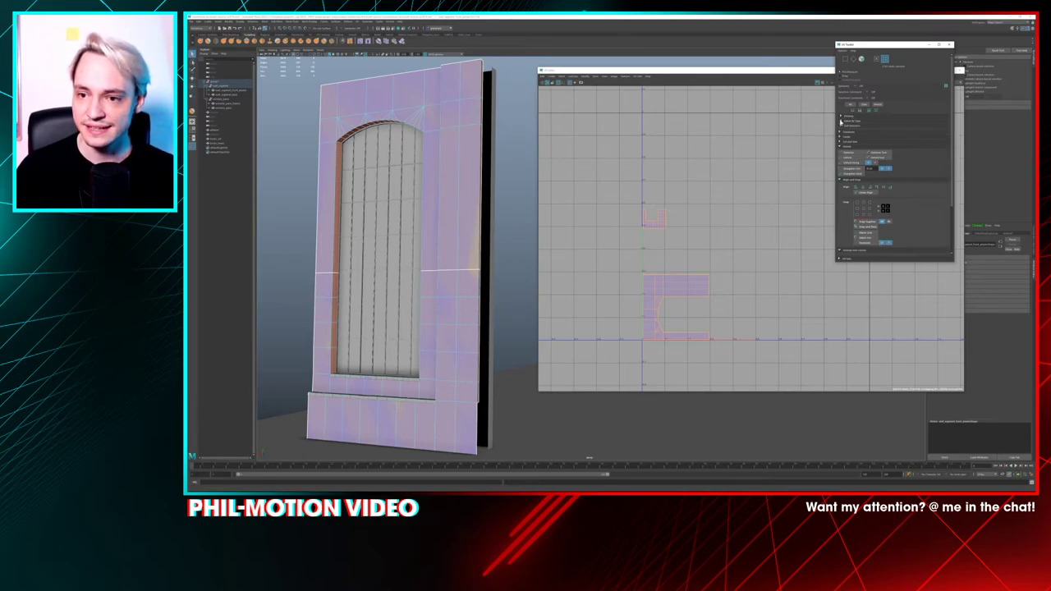
click(839, 146)
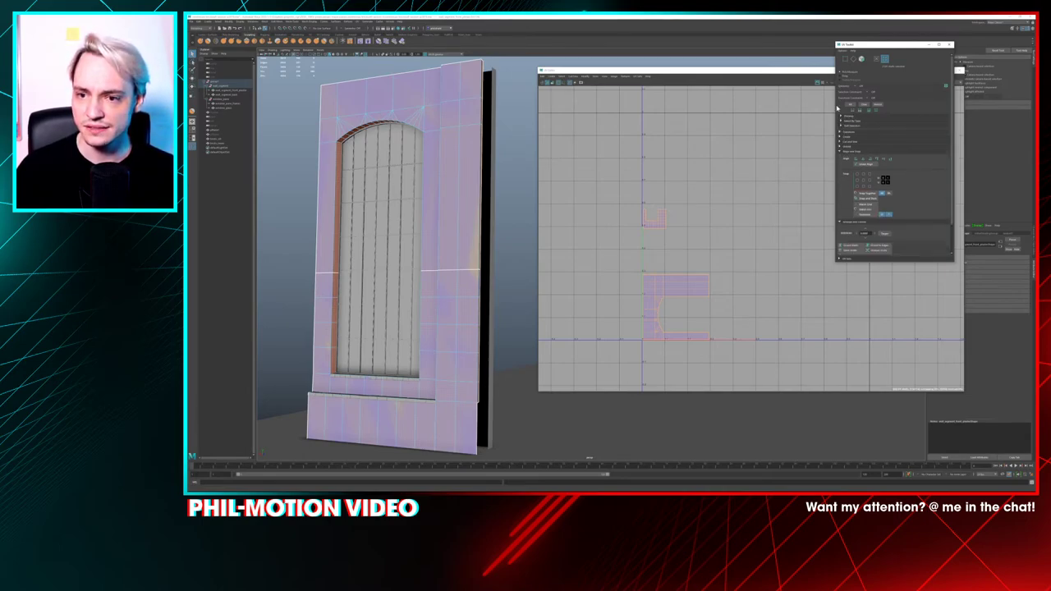
click(839, 137)
click(872, 147)
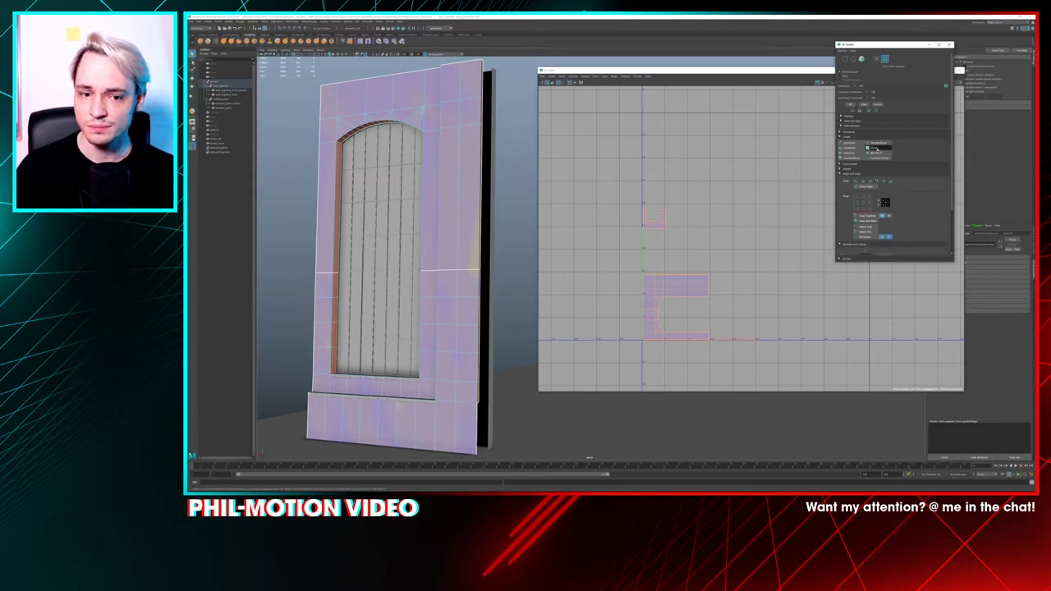
click(651, 238)
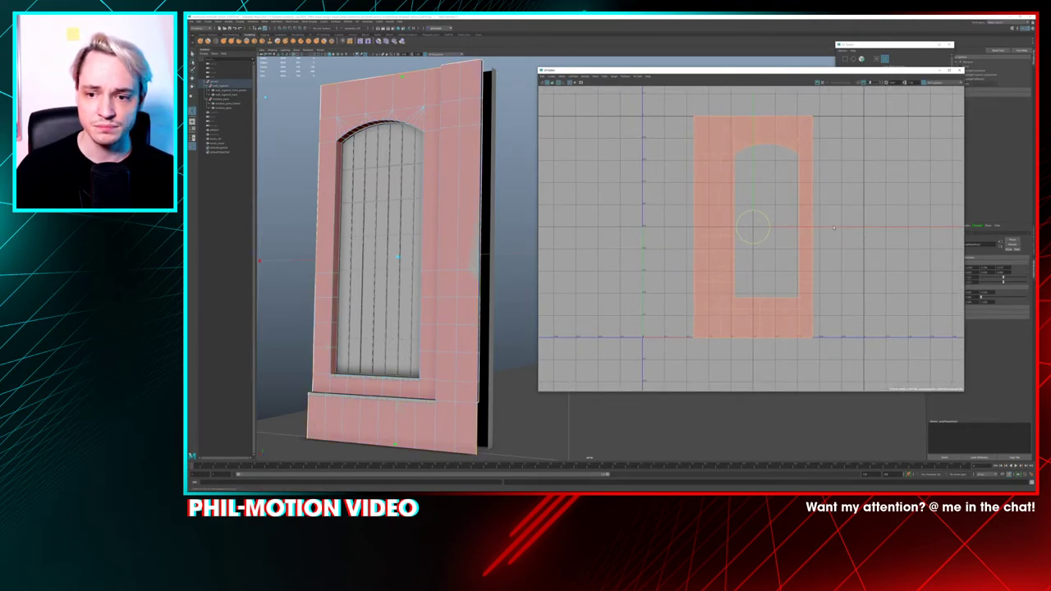
Expand the UV Toolkit's Transform section and flip the projected front plaster UVs horizontally
click(730, 184)
scroll(733, 183, down, 3)
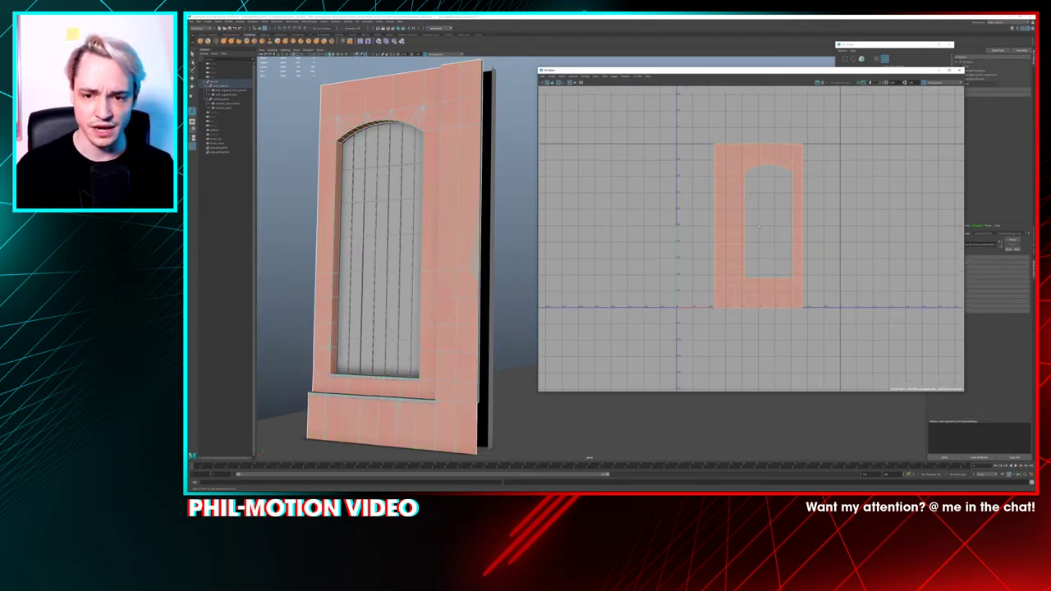
scroll(733, 183, up, 3)
click(774, 93)
drag(780, 74, 652, 54)
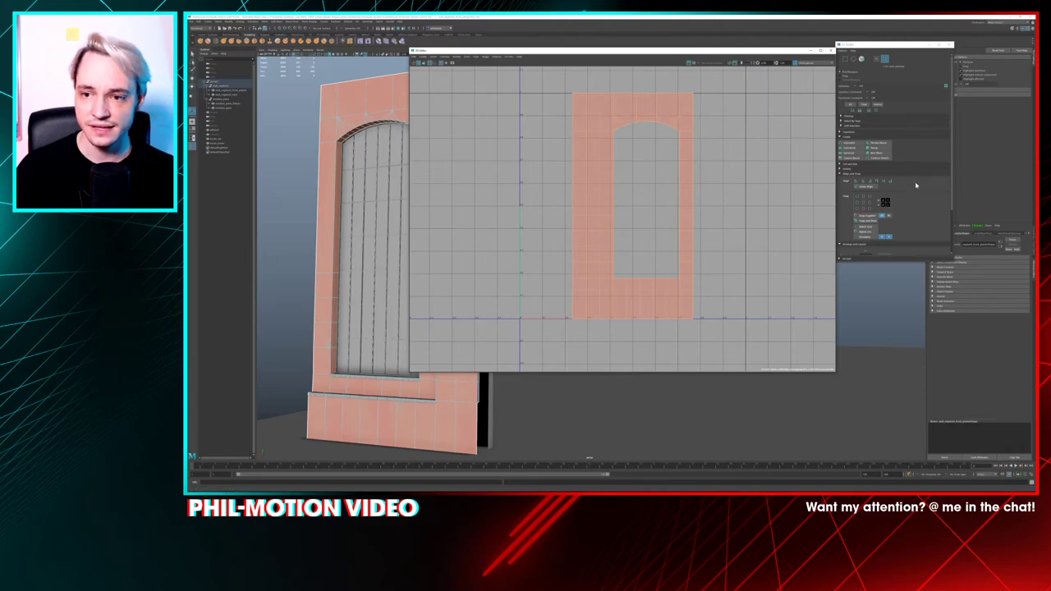
scroll(916, 186, down, 3)
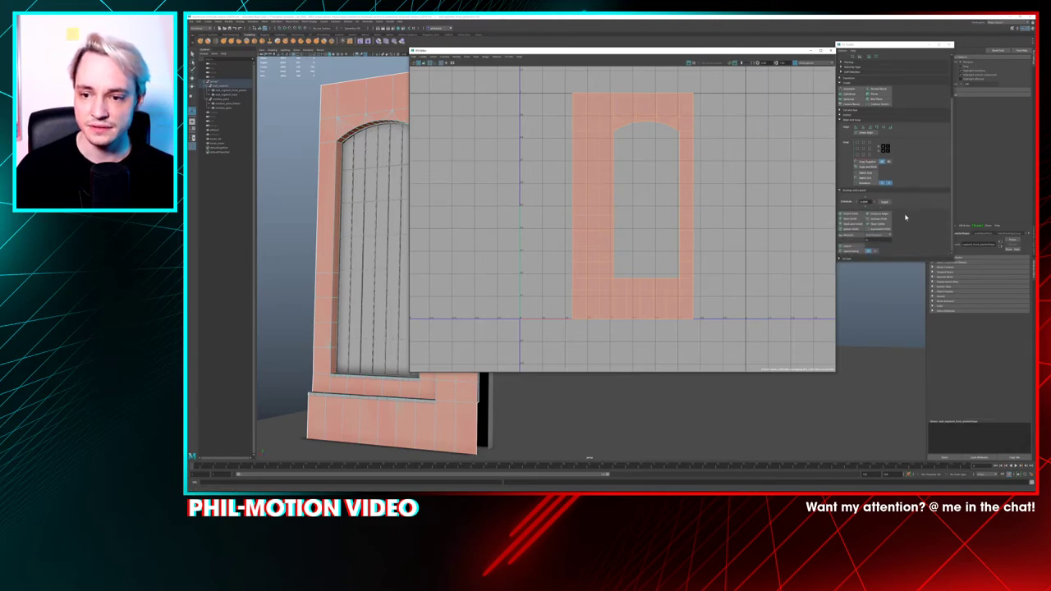
scroll(916, 219, up, 3)
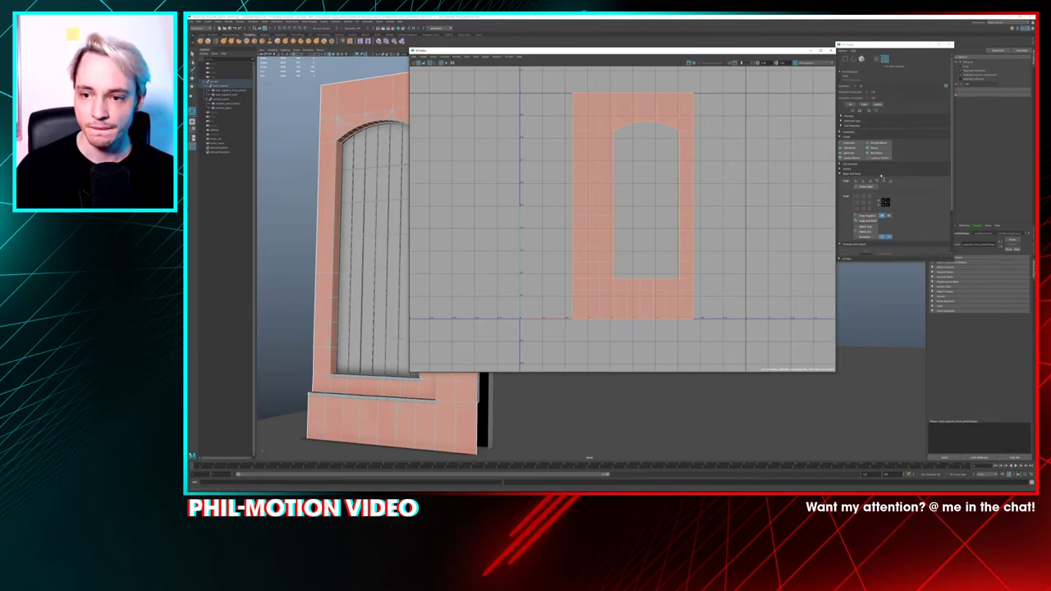
scroll(899, 220, down, 3)
scroll(896, 205, up, 3)
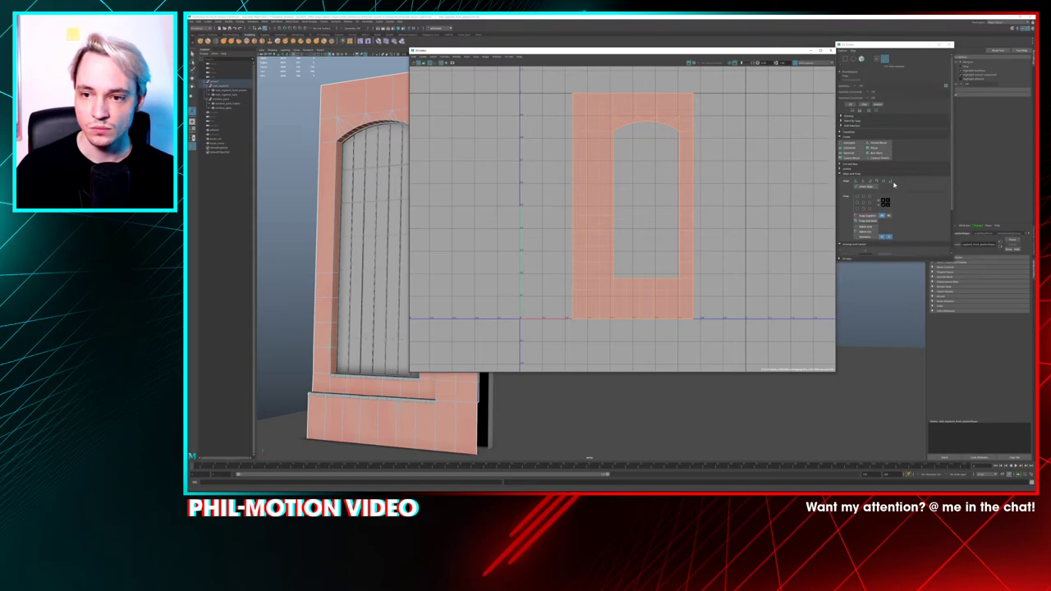
click(848, 132)
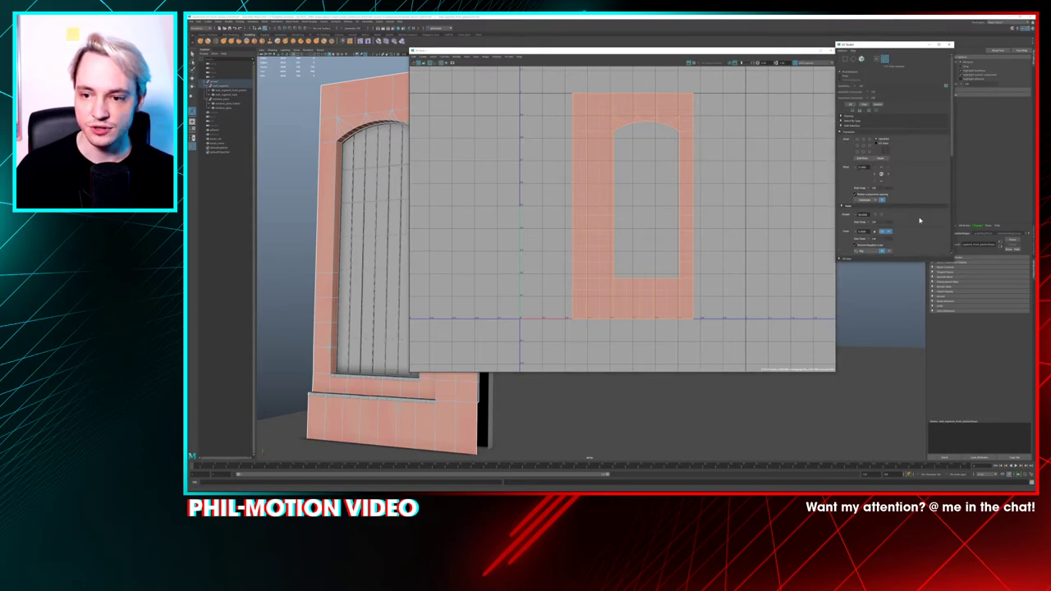
scroll(919, 220, down, 2)
click(861, 211)
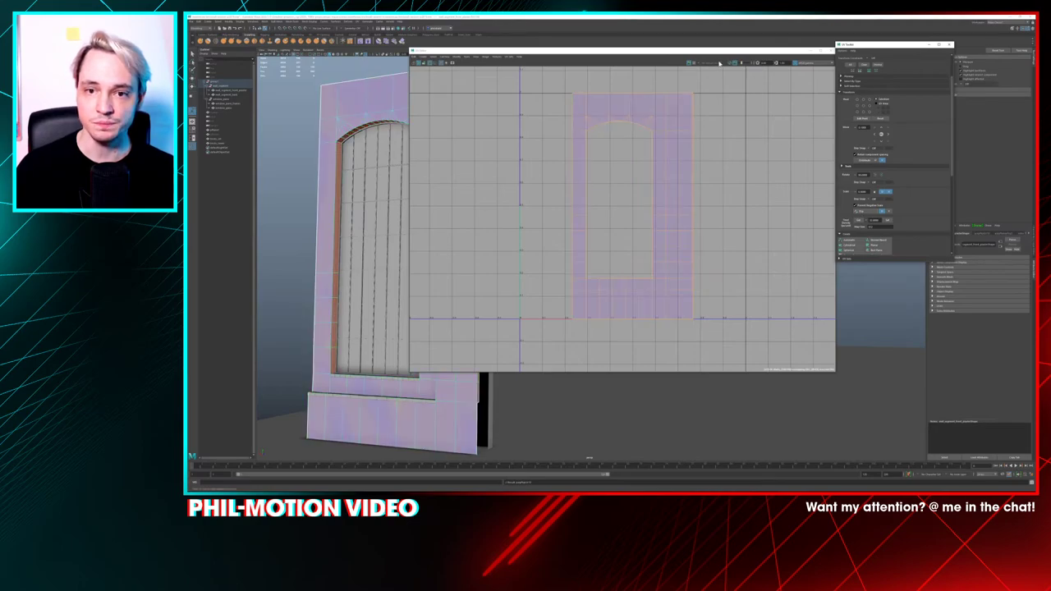
Display the checker map on the front plaster piece and switch to face selection beside the window arch
drag(721, 51, 829, 60)
click(805, 74)
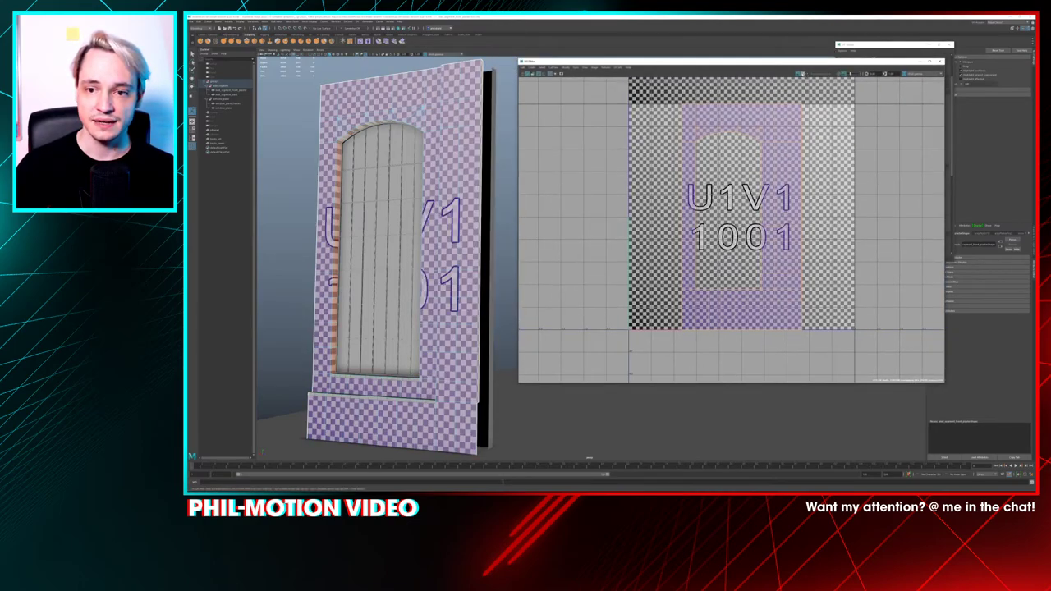
alt+drag(470, 171, 542, 188)
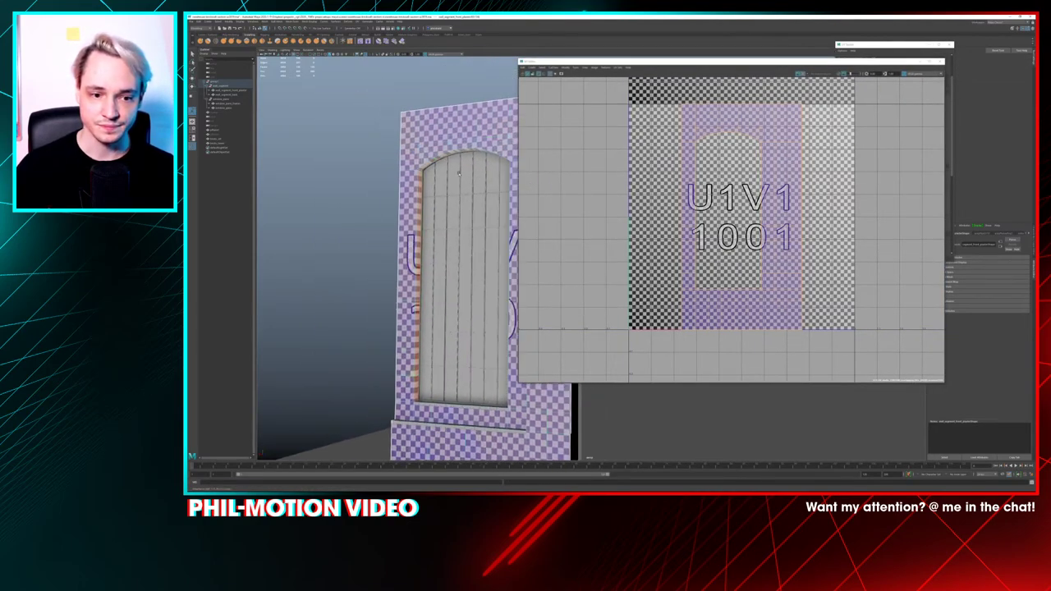
alt+right_drag(459, 173, 502, 185)
alt+drag(502, 186, 404, 176)
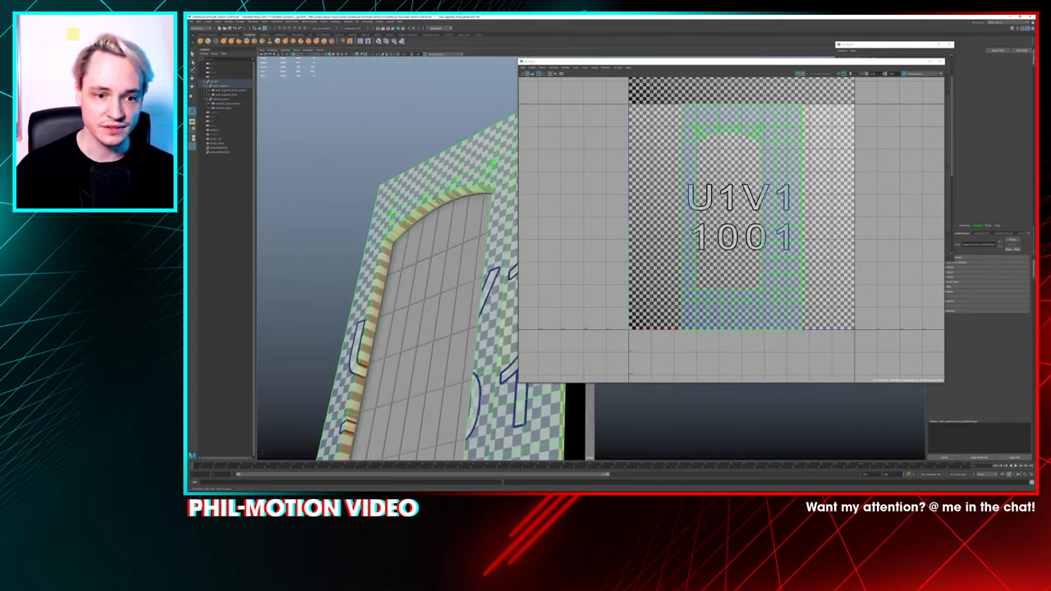
right_click(439, 215)
right_drag(436, 231, 437, 233)
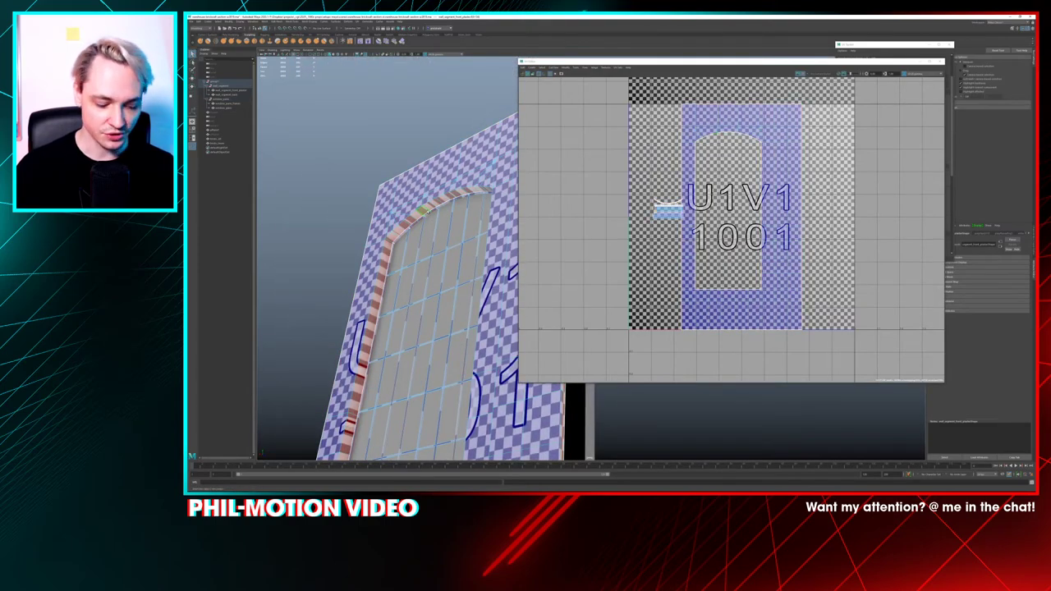
Examine the checker stretching on the inner arch faces, selecting two of them to locate their UVs
mouse_move(361, 221)
alt+right_down()
mouse_move(406, 220)
mouse_move(361, 211)
alt+right_up()
alt+drag(361, 210, 383, 211)
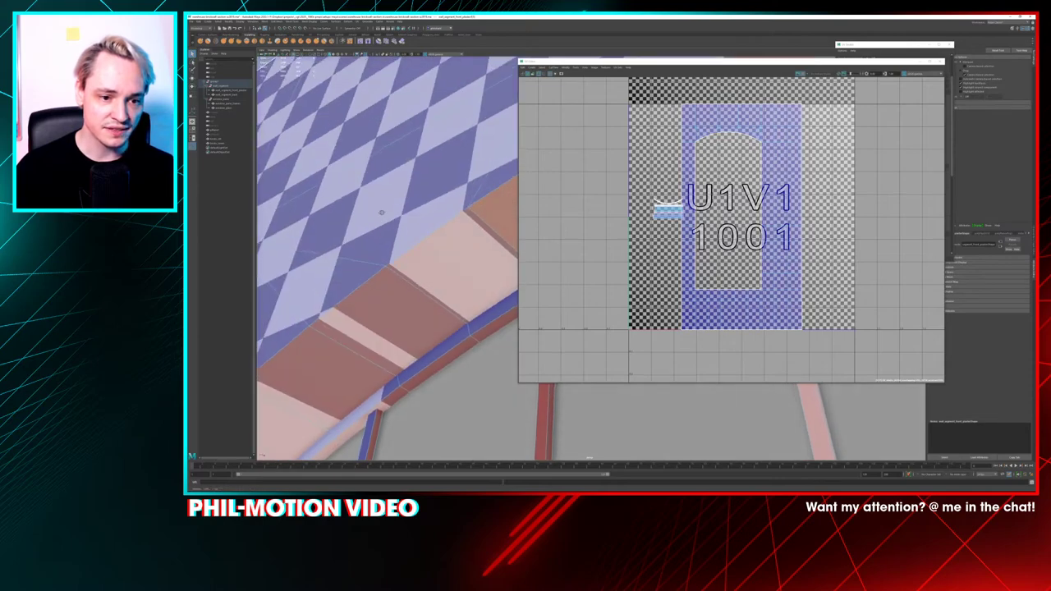
alt+right_drag(382, 211, 404, 246)
alt+drag(405, 239, 403, 228)
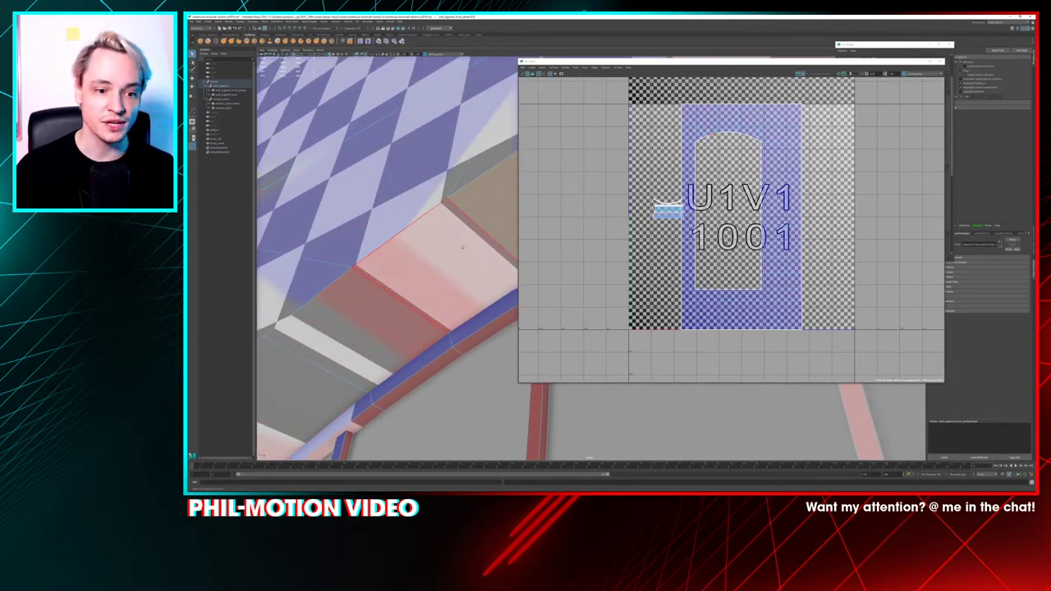
scroll(697, 133, up, 6)
scroll(698, 134, up, 4)
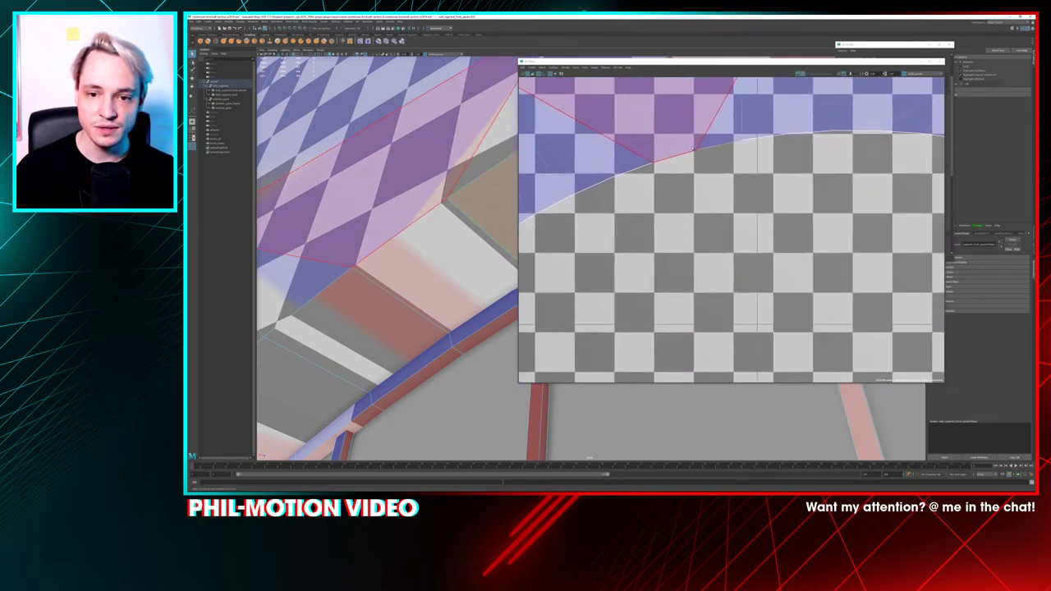
click(422, 277)
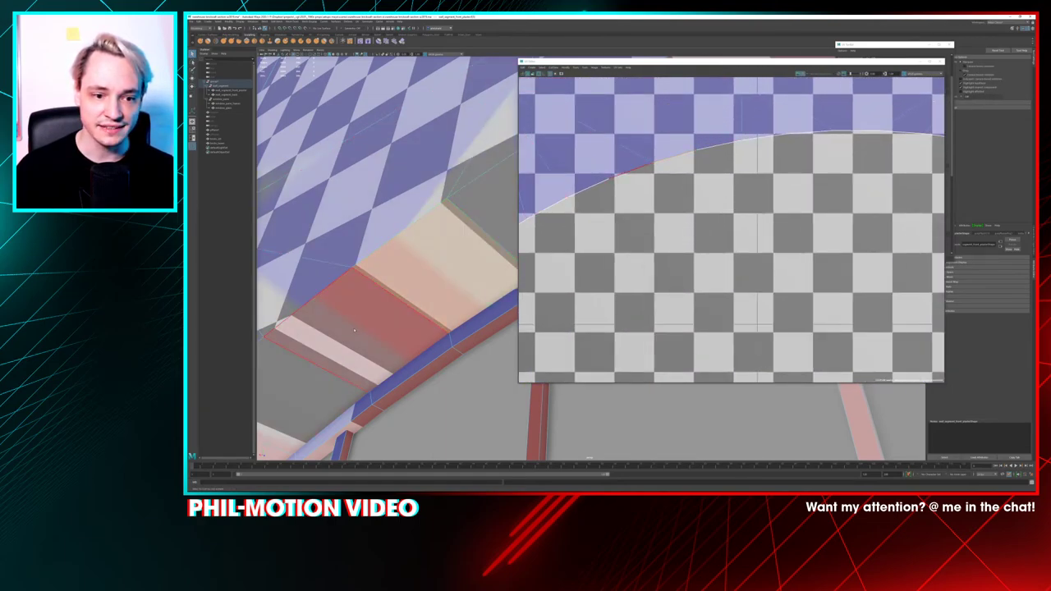
click(366, 325)
scroll(668, 172, down, 10)
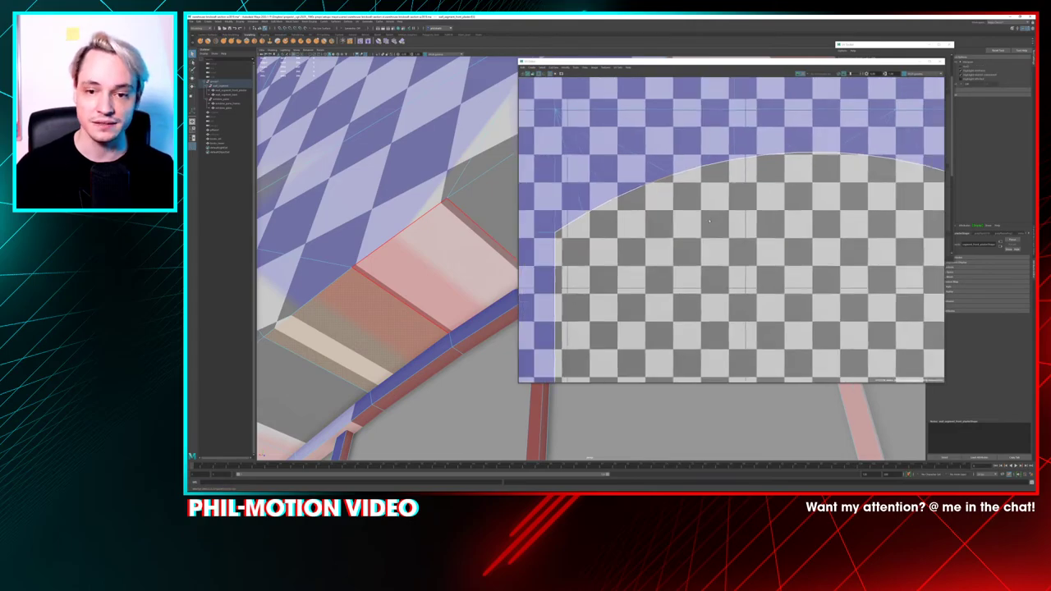
Inspect the checker pattern across the front plaster wall and around its window opening
drag(726, 61, 759, 48)
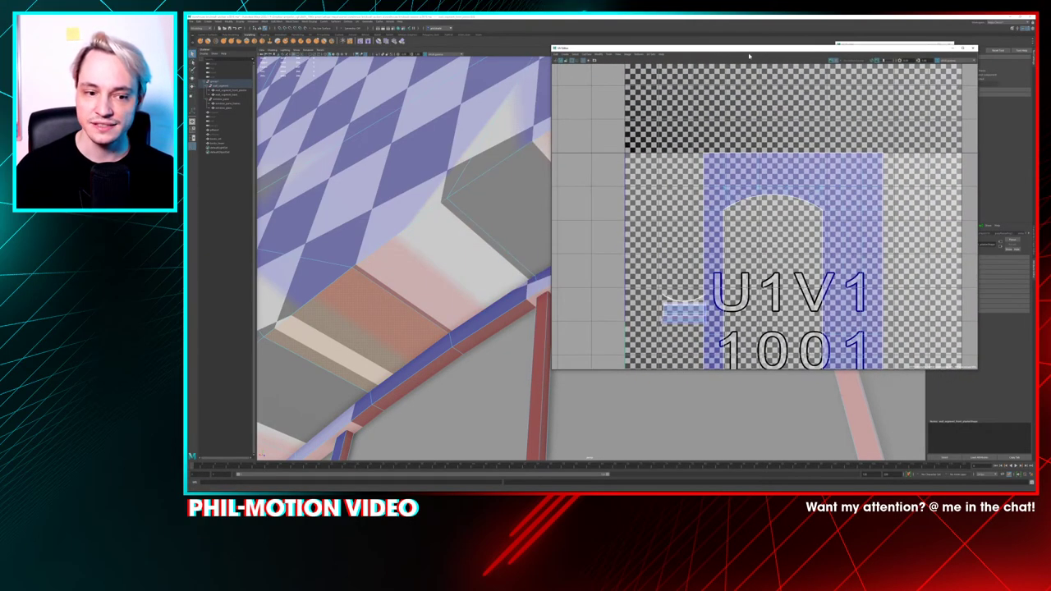
scroll(472, 209, down, 8)
alt+drag(462, 201, 487, 220)
alt+middle_drag(487, 219, 364, 108)
scroll(436, 244, down, 7)
alt+middle_drag(436, 244, 317, 98)
scroll(429, 238, down, 4)
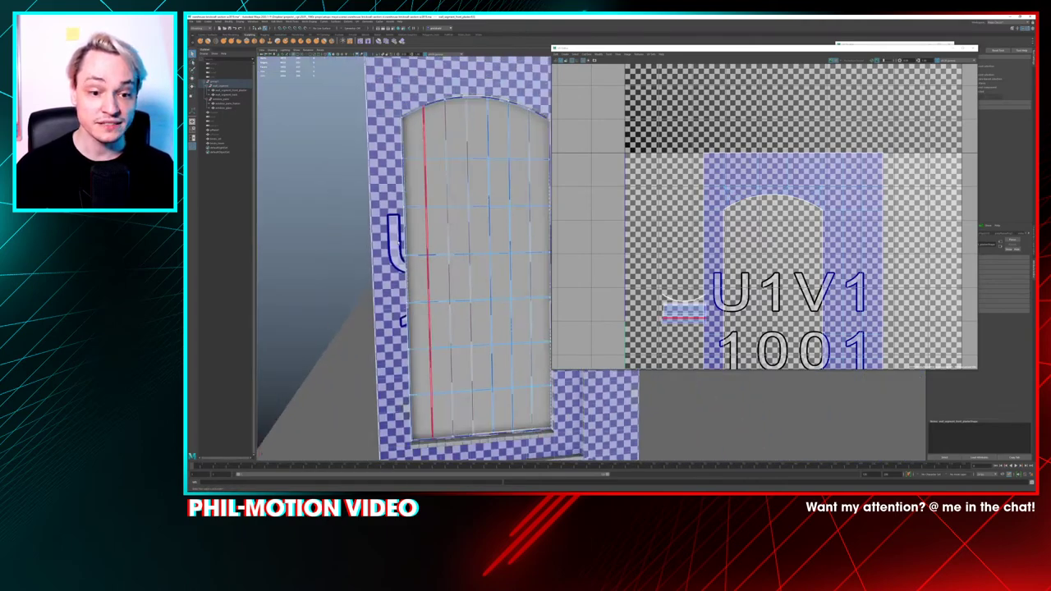
alt+middle_drag(464, 278, 403, 188)
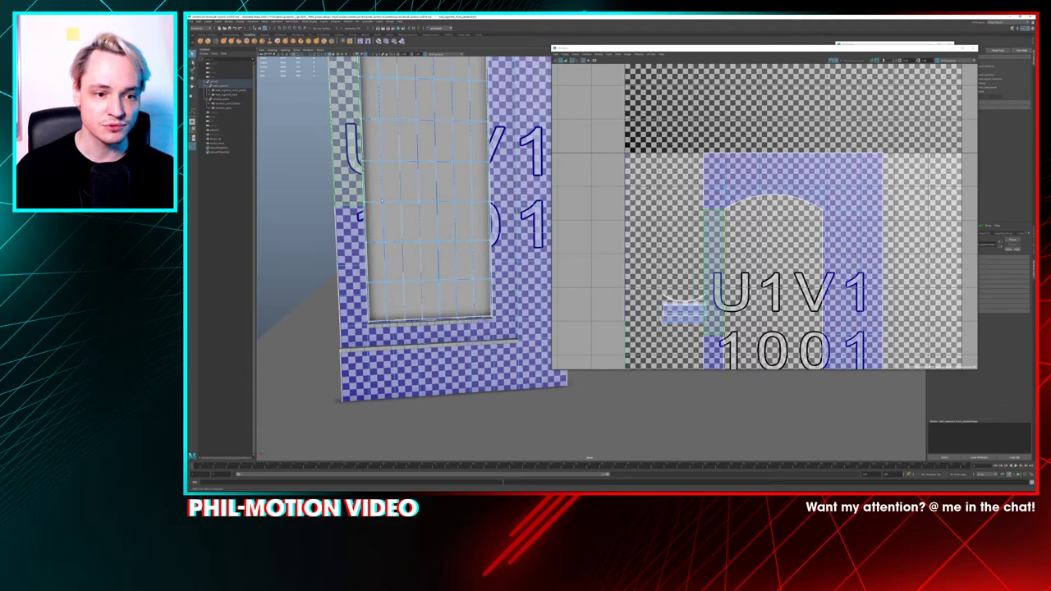
scroll(381, 196, down, 3)
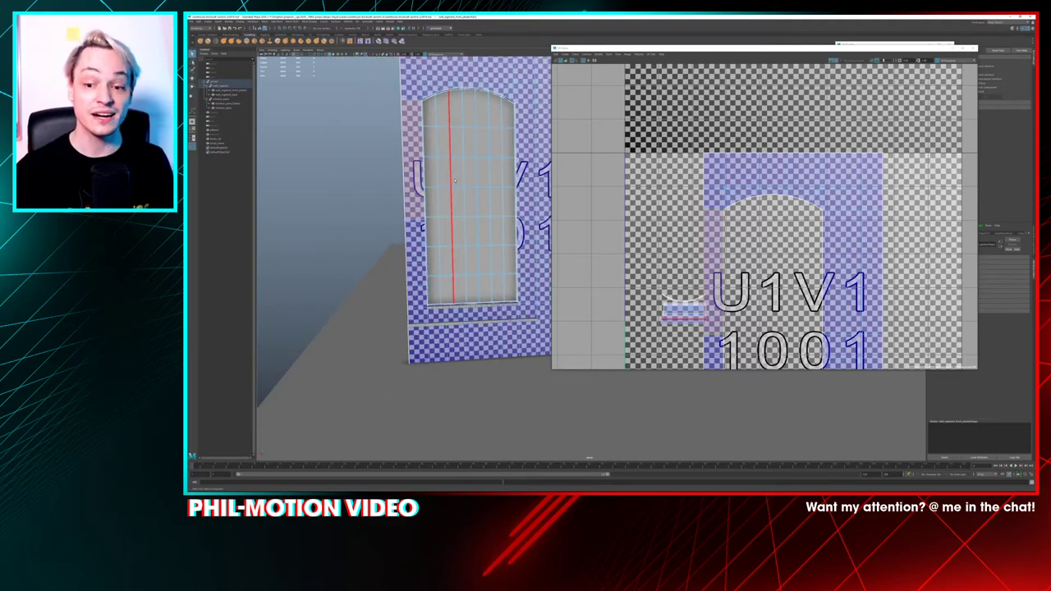
Frame the whole front plaster shell in the UV Editor and turn off the checker map
drag(674, 51, 652, 43)
scroll(707, 168, down, 3)
alt+middle_drag(739, 158, 670, 105)
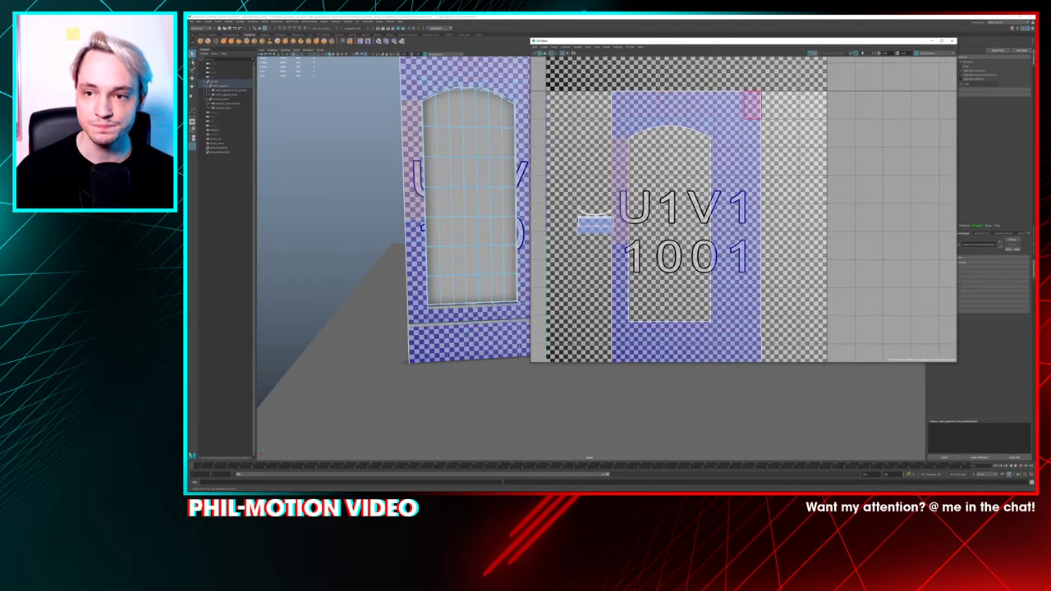
alt+middle_drag(736, 189, 718, 158)
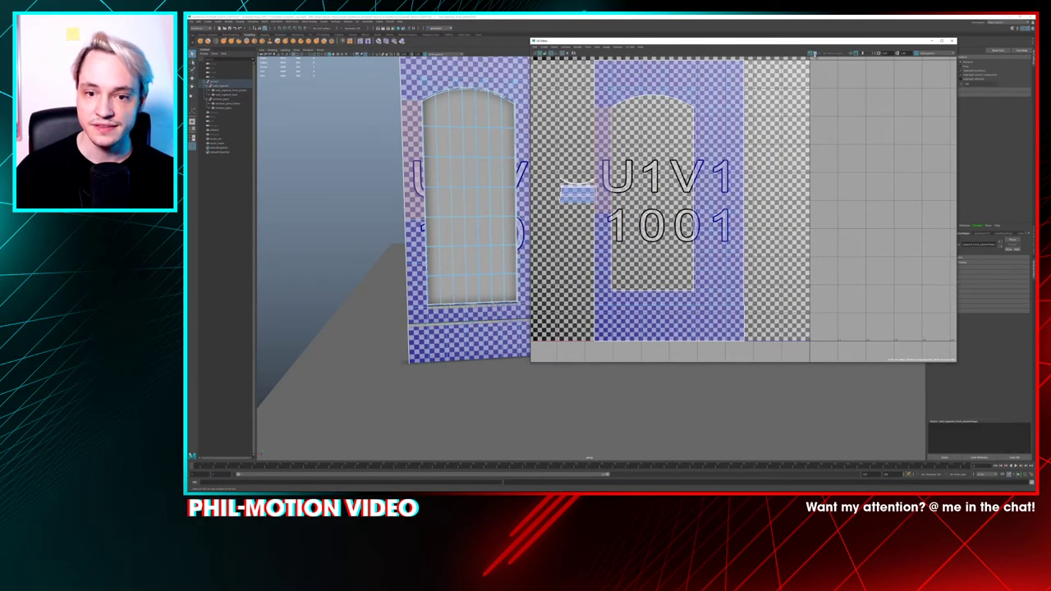
click(812, 53)
Select the front plaster UV shell and move it horizontally by about one grid square, away from the small shell beside it
alt+middle_drag(721, 113, 729, 114)
right_click(731, 111)
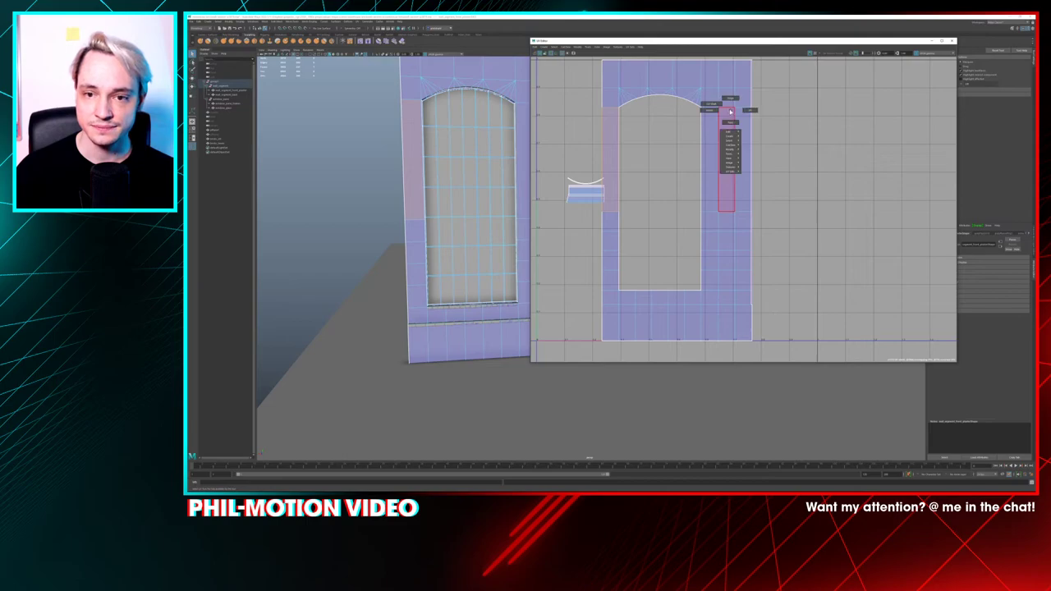
right_drag(730, 111, 711, 104)
click(713, 109)
key(w)
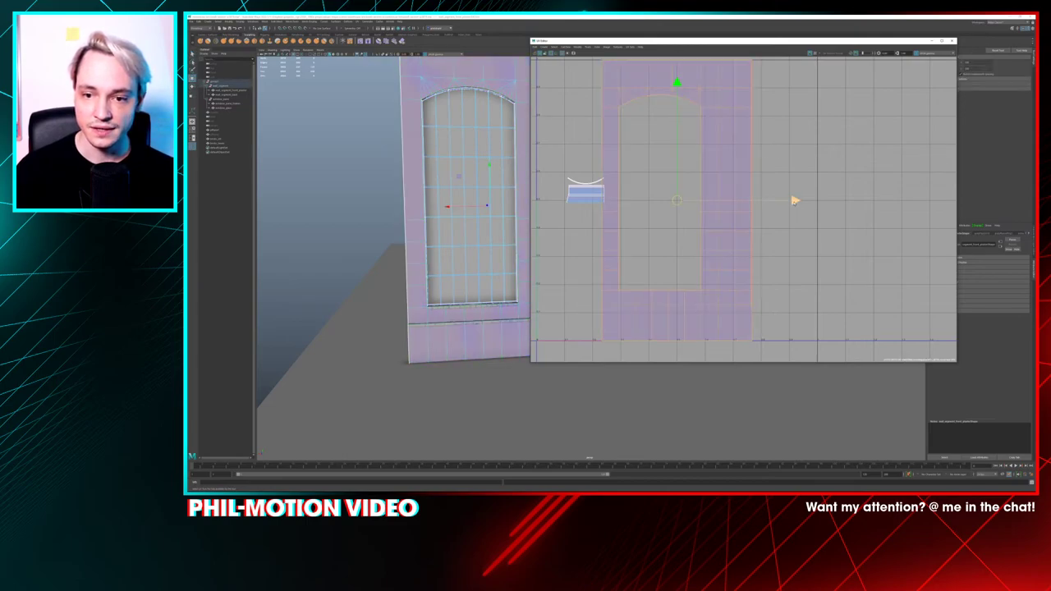
drag(794, 200, 825, 201)
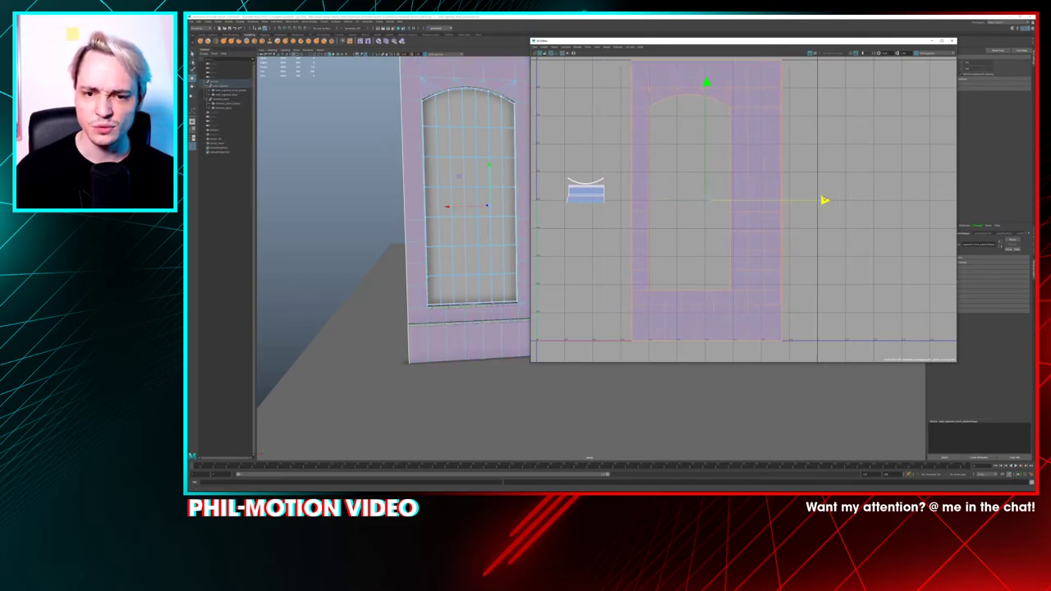
click(846, 157)
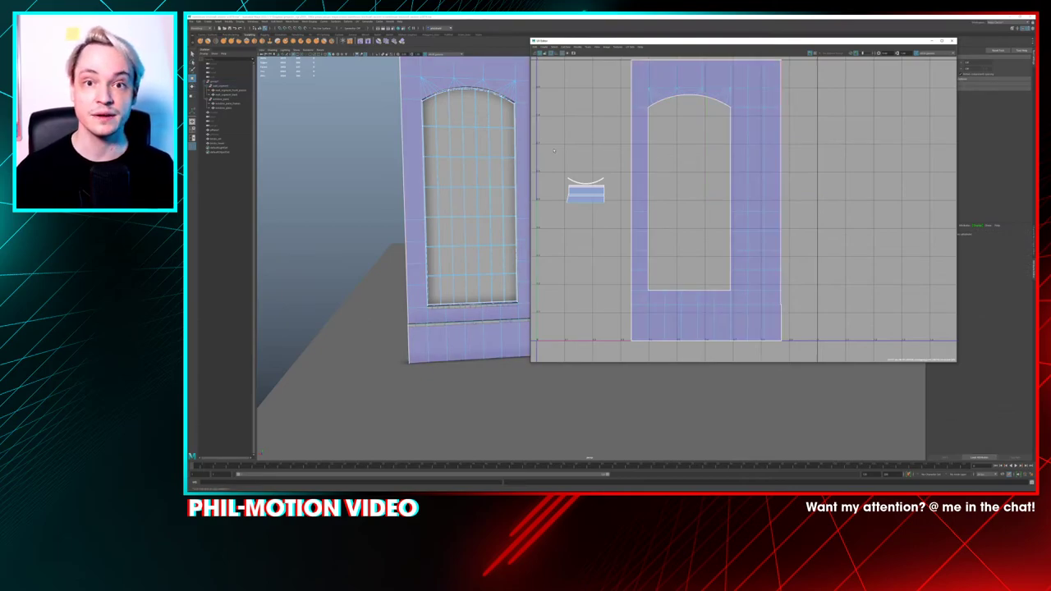
Select the faces around the window opening of the front plaster piece, including its inner reveal faces
alt+drag(453, 124, 387, 129)
alt+middle_drag(386, 130, 312, 135)
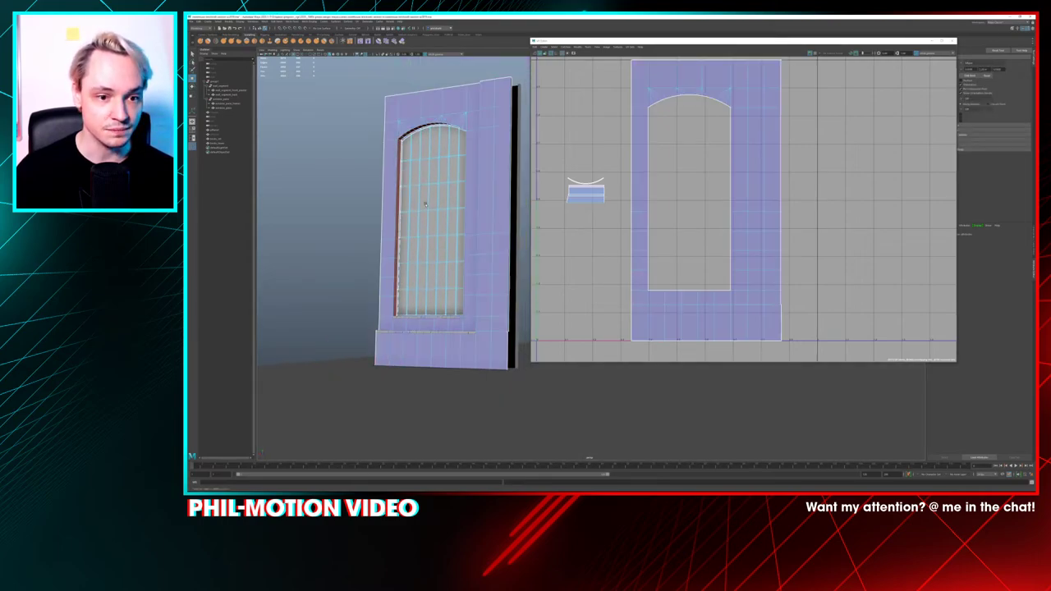
right_drag(396, 152, 396, 163)
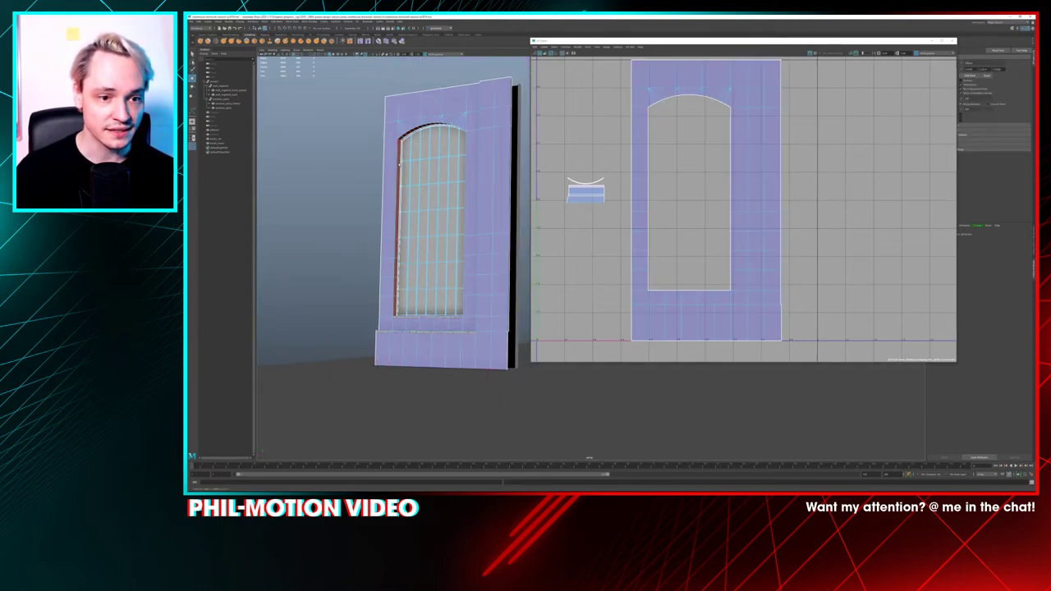
click(400, 165)
click(399, 164)
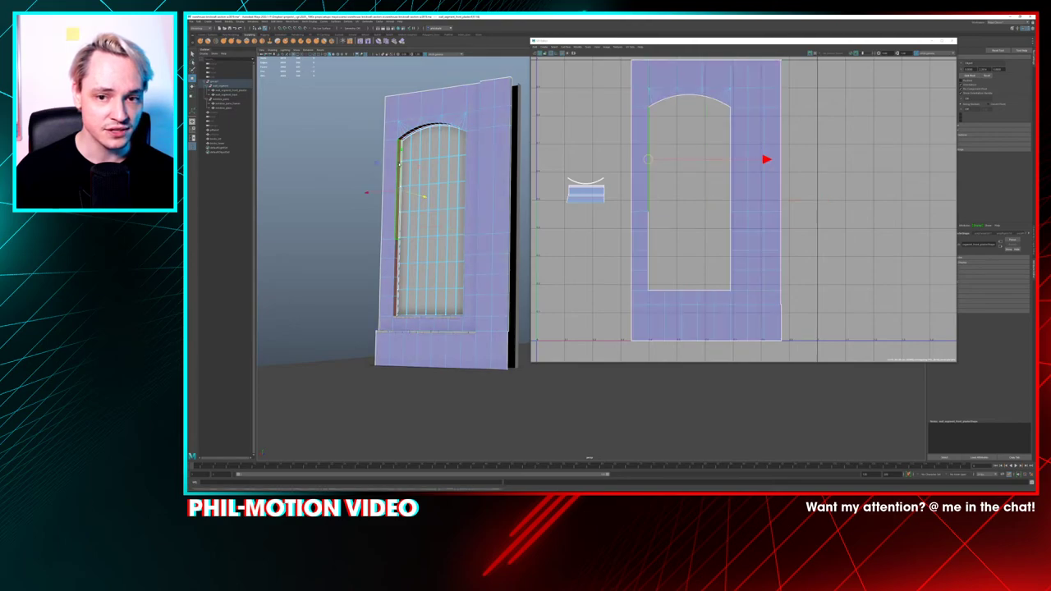
click(642, 103)
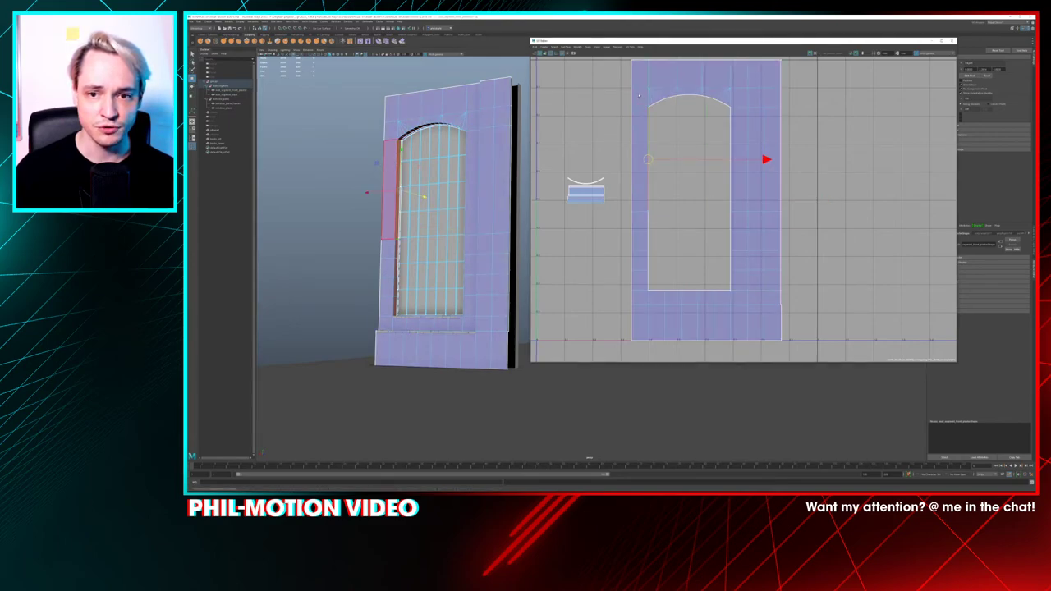
drag(740, 293, 742, 296)
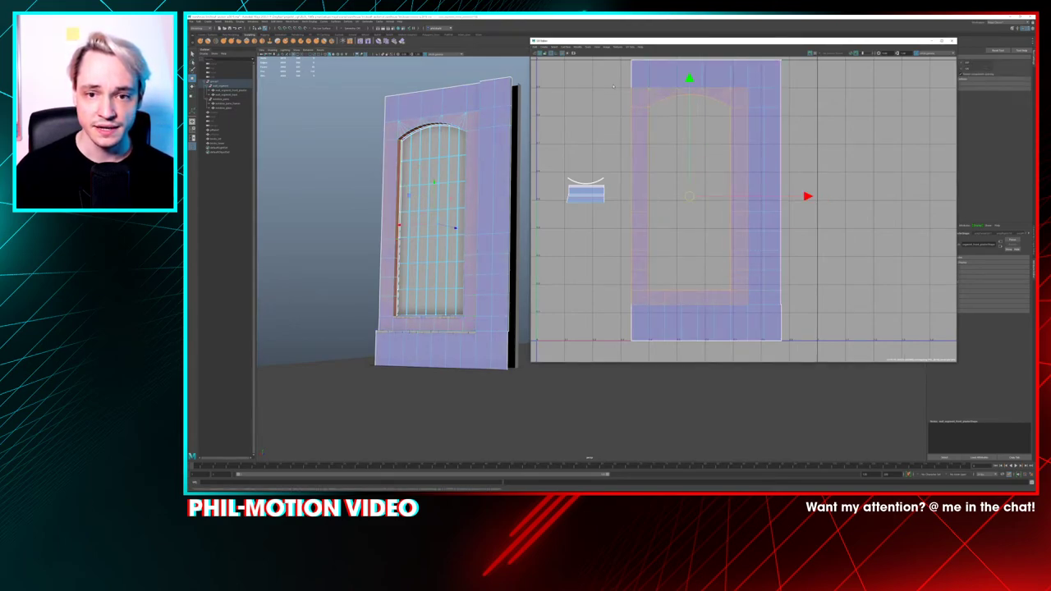
Deselect the flat wall faces around the opening, keeping only the inner reveal faces, and turn off the UV orientation shading
click(766, 82)
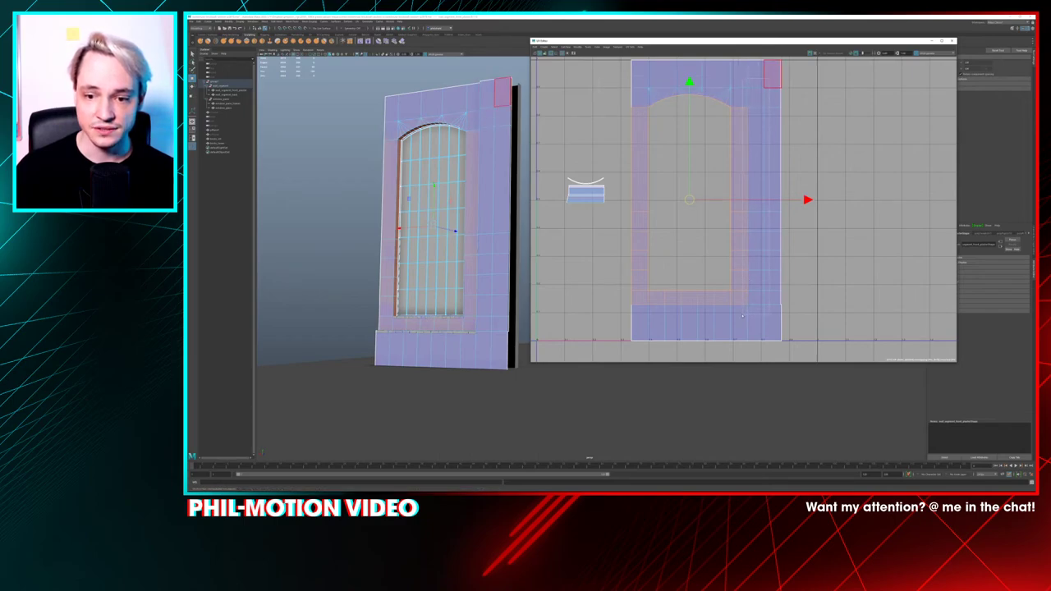
ctrl+drag(742, 316, 742, 317)
ctrl+double_click(648, 307)
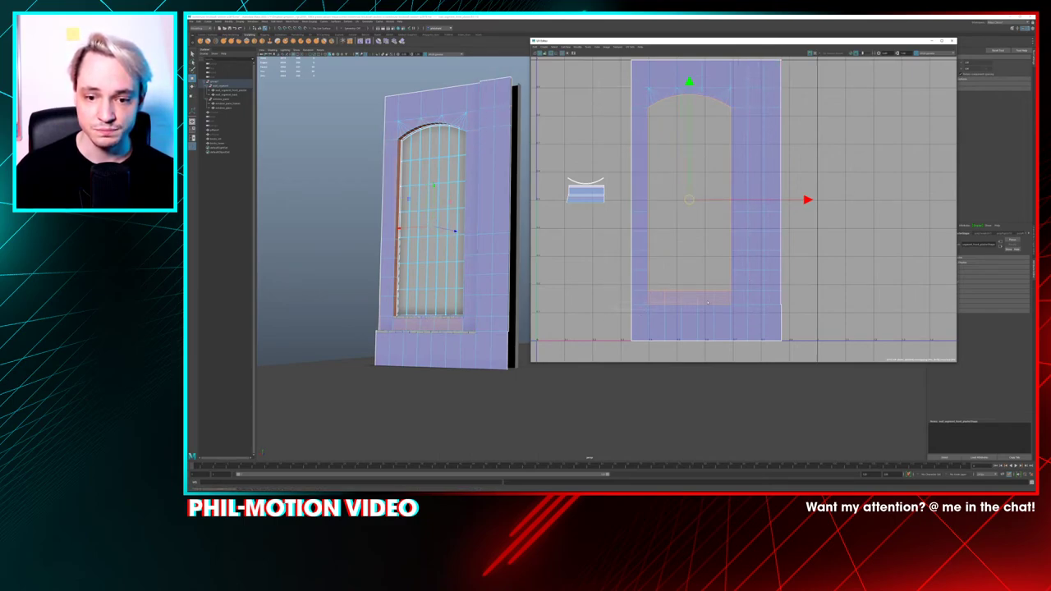
ctrl+double_click(776, 301)
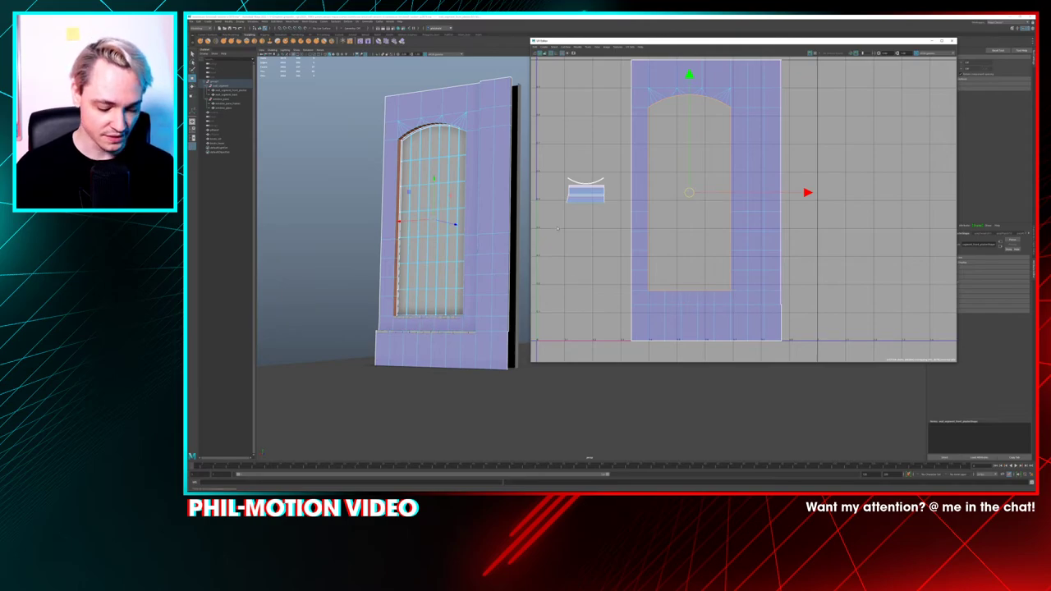
click(542, 215)
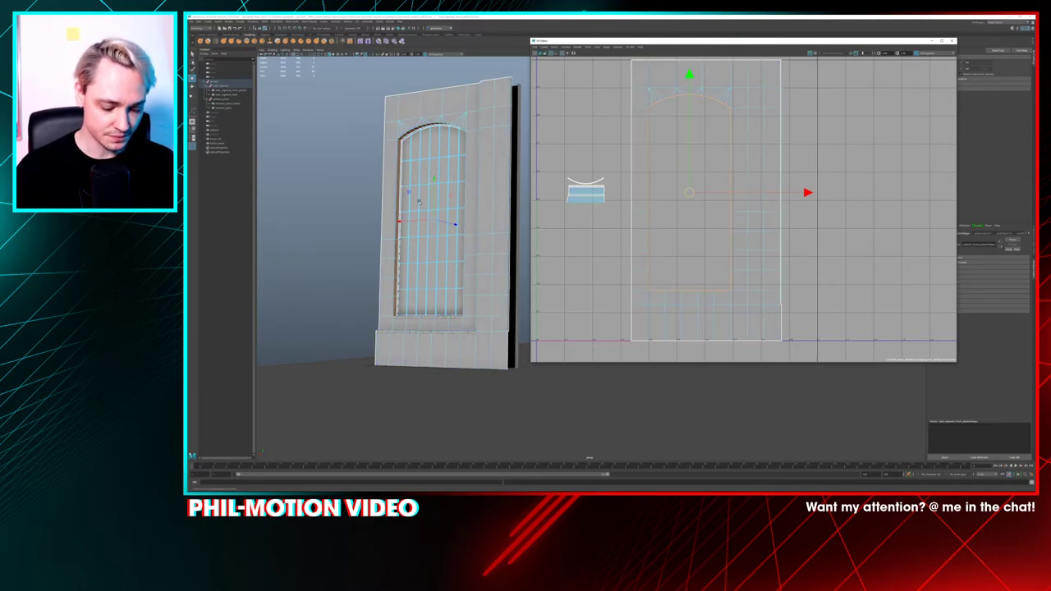
Arrange a narrower UV Editor and the UV Toolkit side by side, keeping the window opening in view
alt+drag(419, 201, 460, 194)
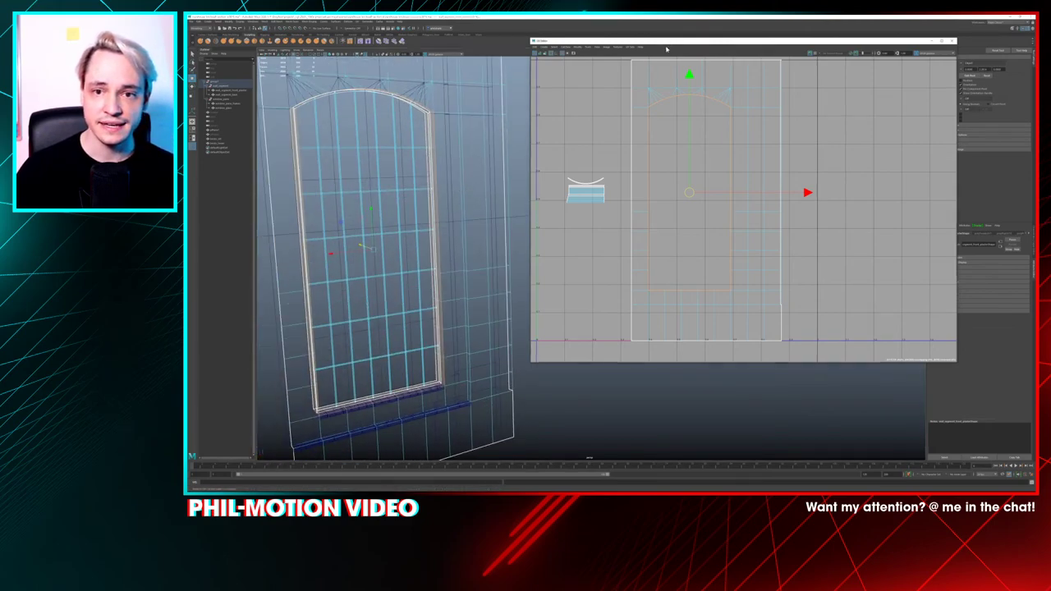
drag(666, 55, 616, 58)
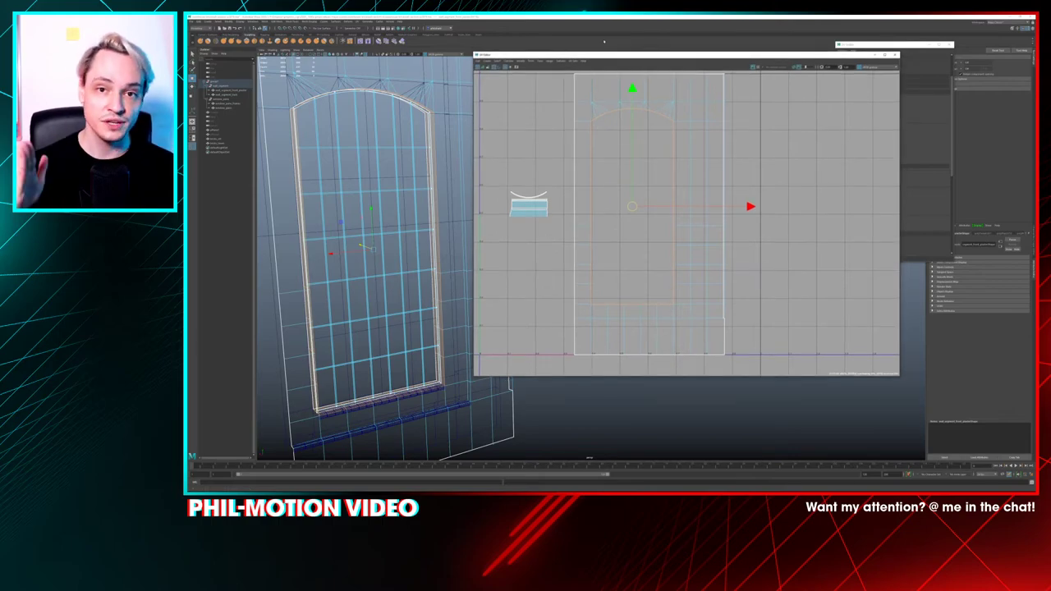
drag(631, 56, 581, 42)
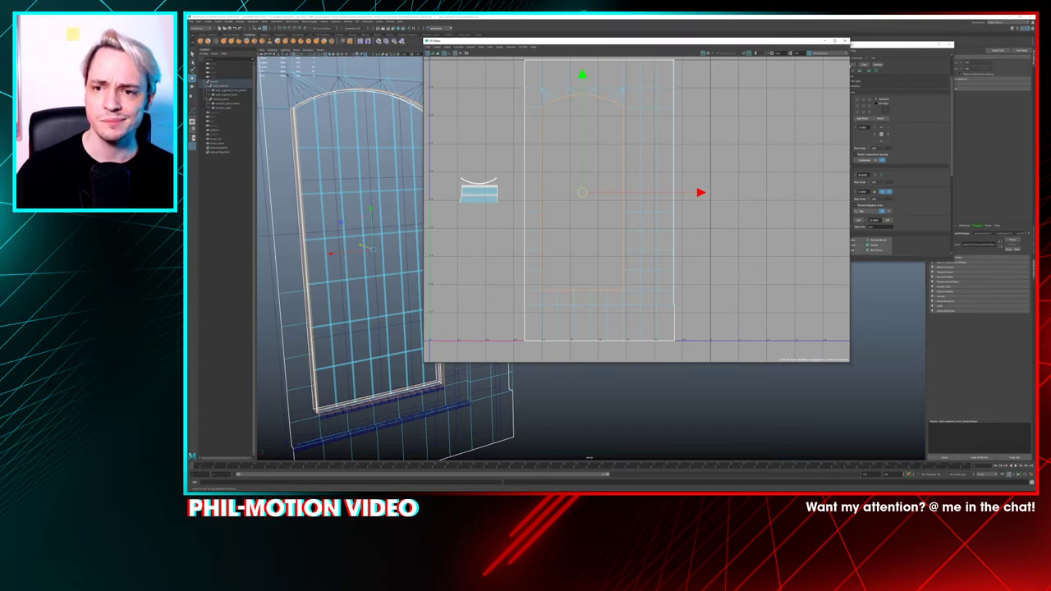
drag(850, 71, 792, 70)
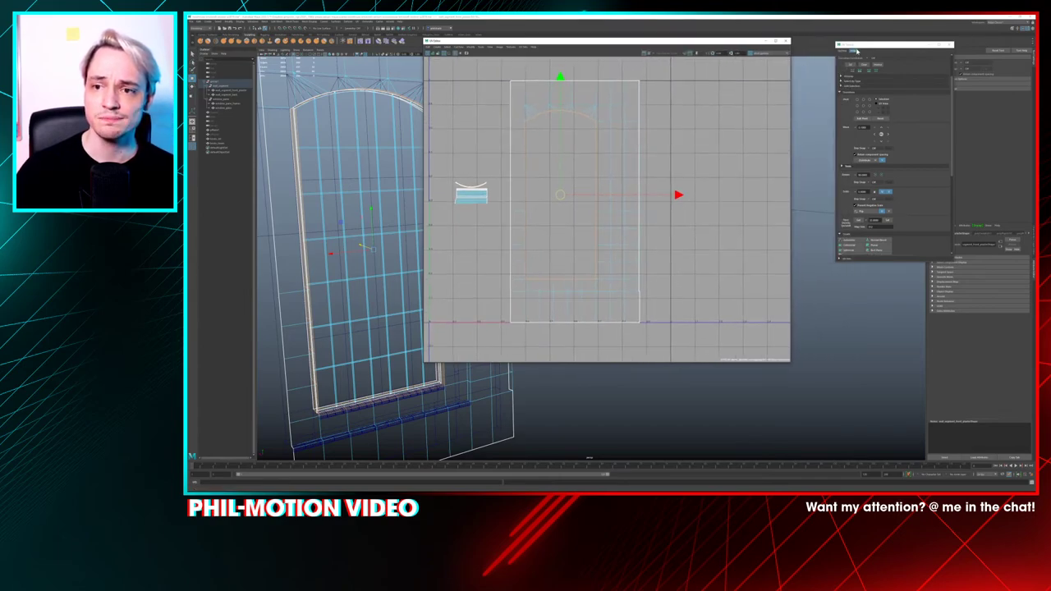
drag(855, 47, 825, 50)
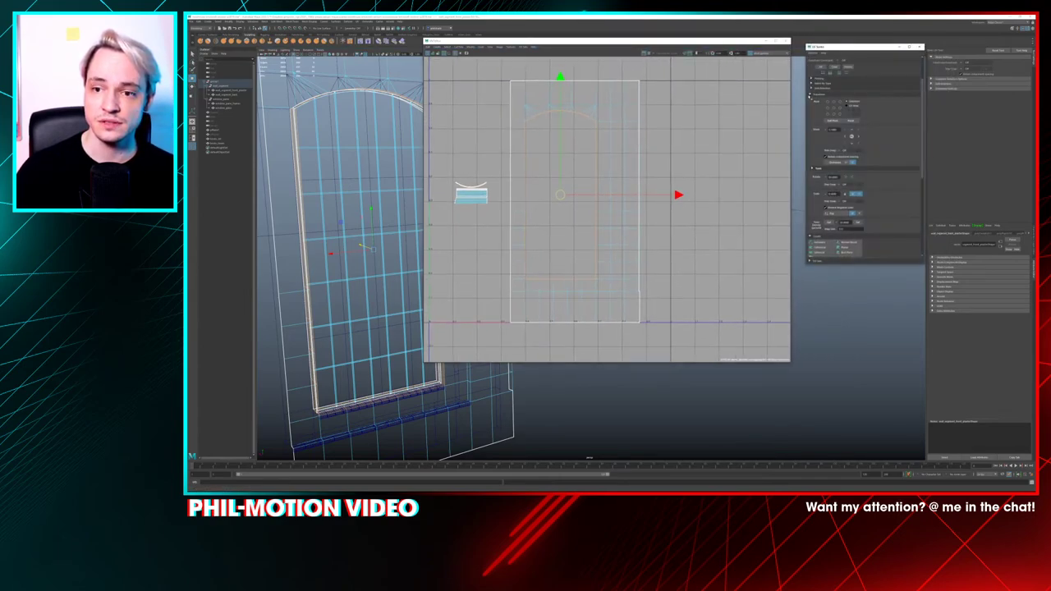
Apply an automatic UV projection to the selected inner reveal faces and deselect the new shells
click(810, 95)
scroll(815, 138, up, 3)
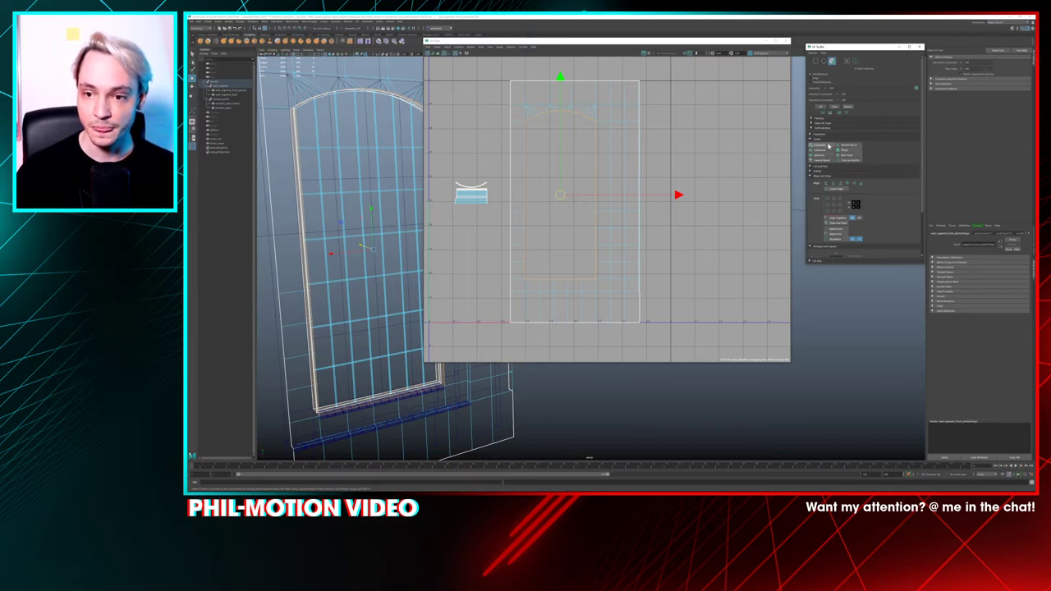
click(828, 147)
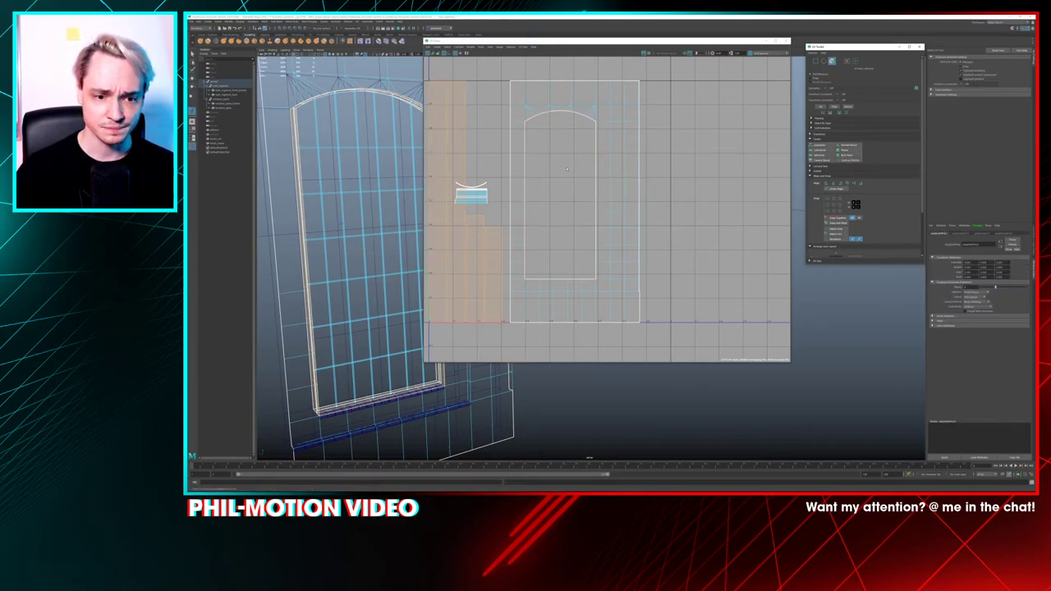
alt+middle_drag(465, 179, 568, 152)
scroll(545, 209, up, 4)
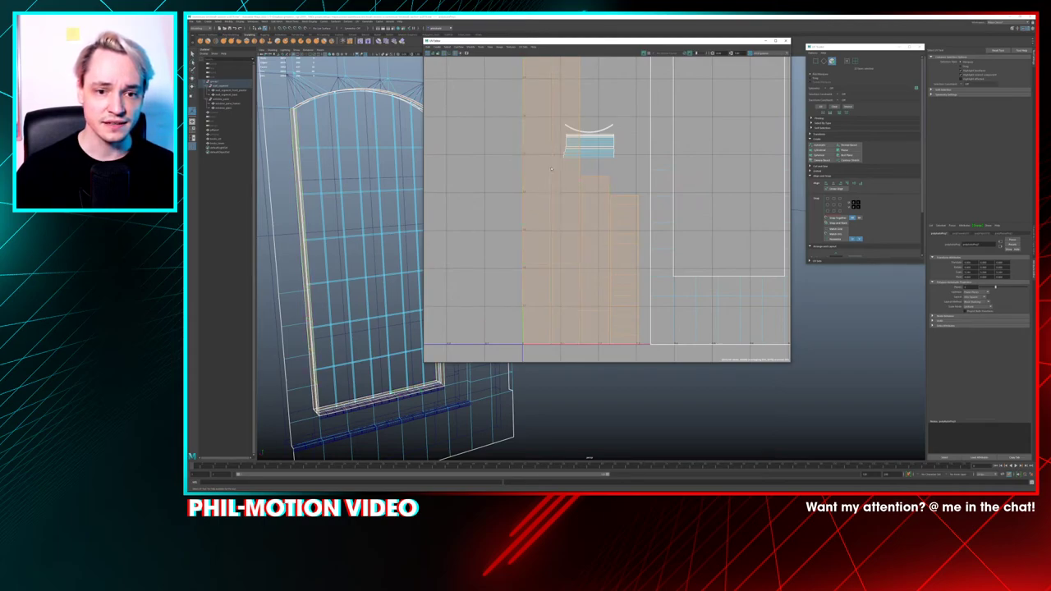
alt+middle_drag(552, 170, 514, 258)
scroll(527, 228, down, 3)
alt+middle_drag(530, 211, 538, 103)
click(584, 148)
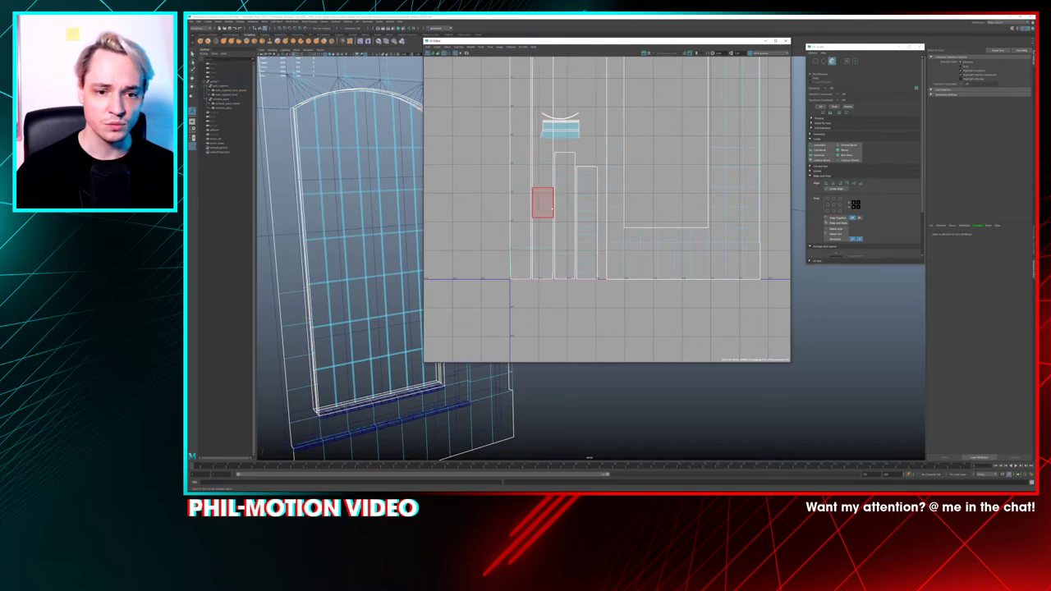
Switch to UV shell selection, identify which shells belong to which reveals, and select the tall shell of the left reveal
right_drag(543, 194, 521, 188)
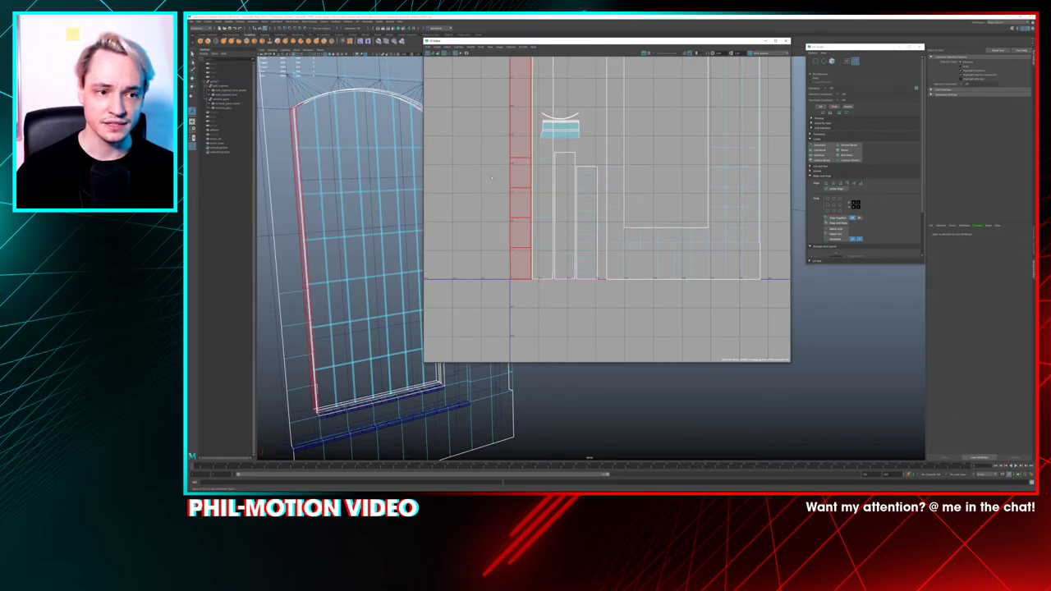
scroll(491, 177, down, 1)
drag(558, 46, 634, 60)
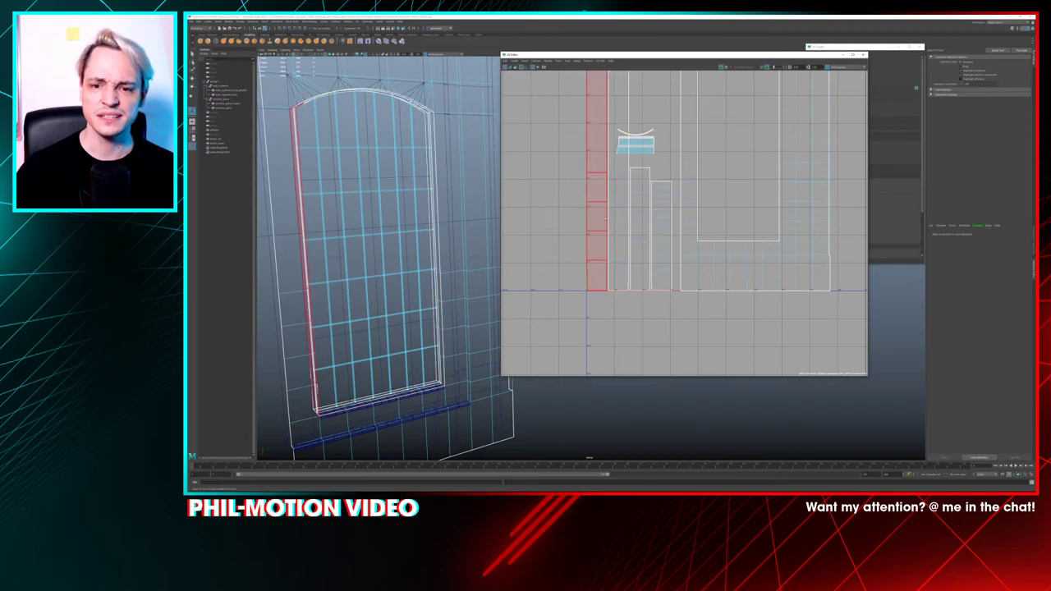
scroll(639, 221, down, 3)
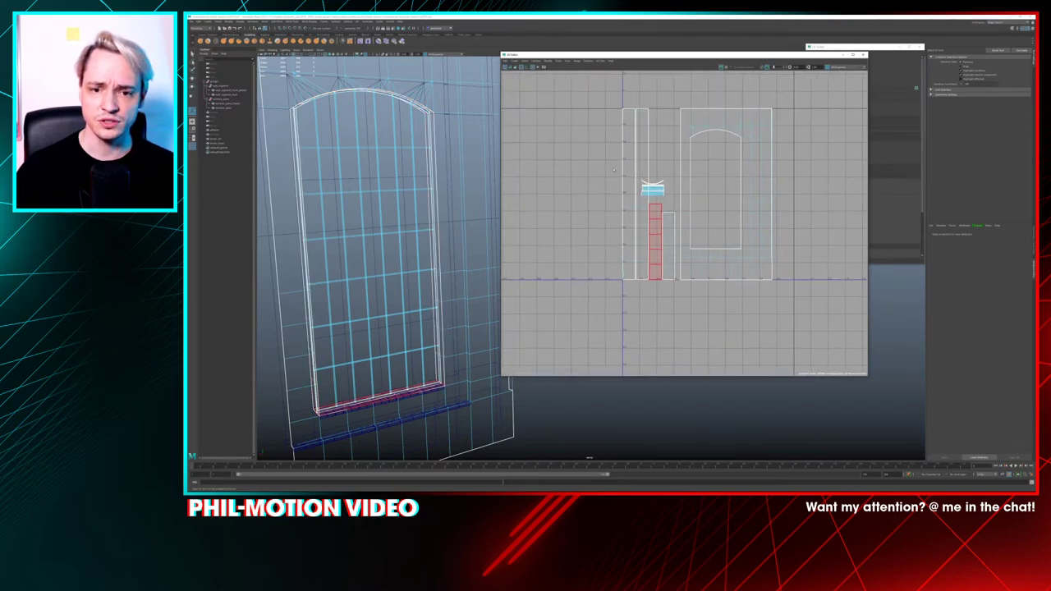
alt+middle_drag(654, 223, 628, 257)
click(601, 222)
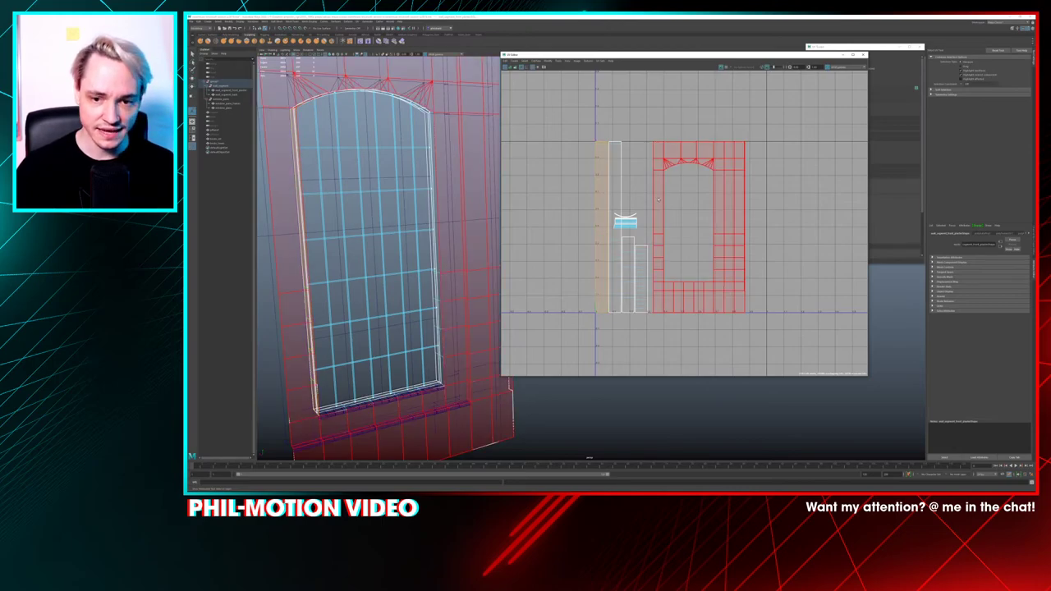
Switch to edge selection and select the vertical edges where the window opening meets its two side reveals
right_drag(659, 196, 664, 185)
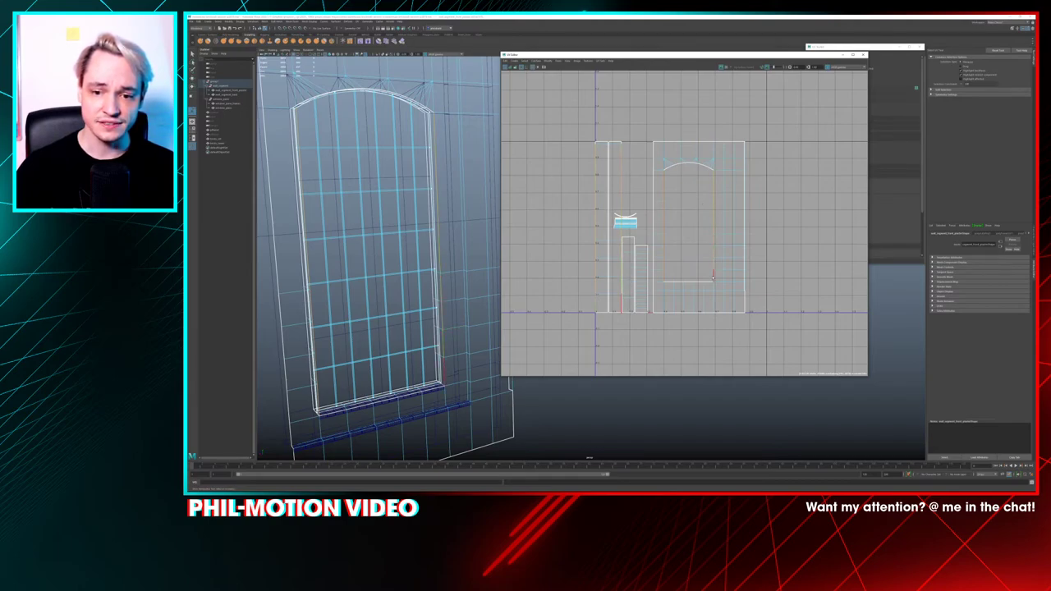
scroll(681, 195, up, 2)
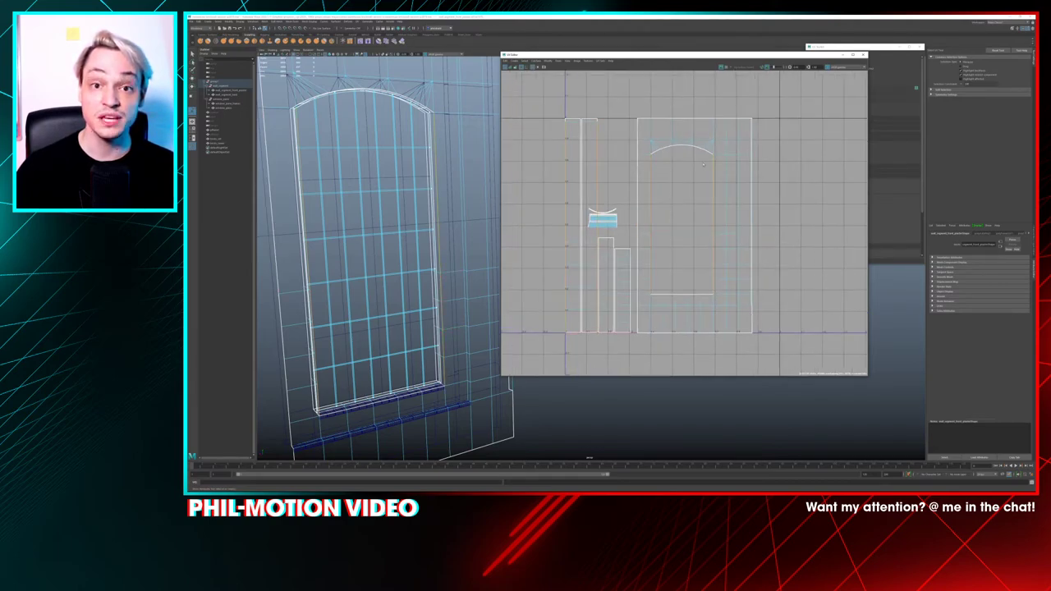
drag(667, 58, 602, 59)
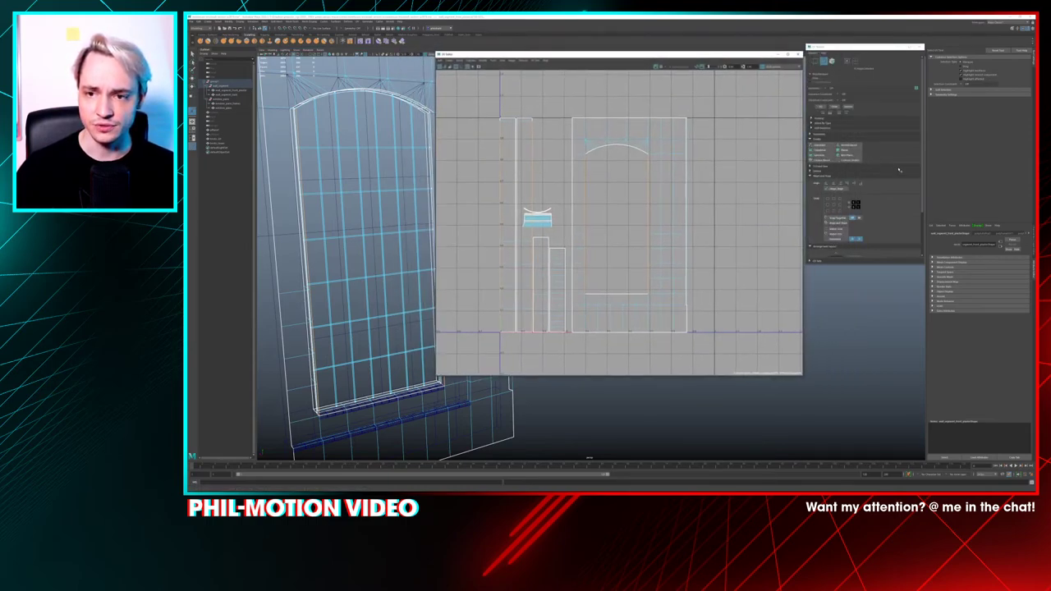
scroll(897, 172, down, 2)
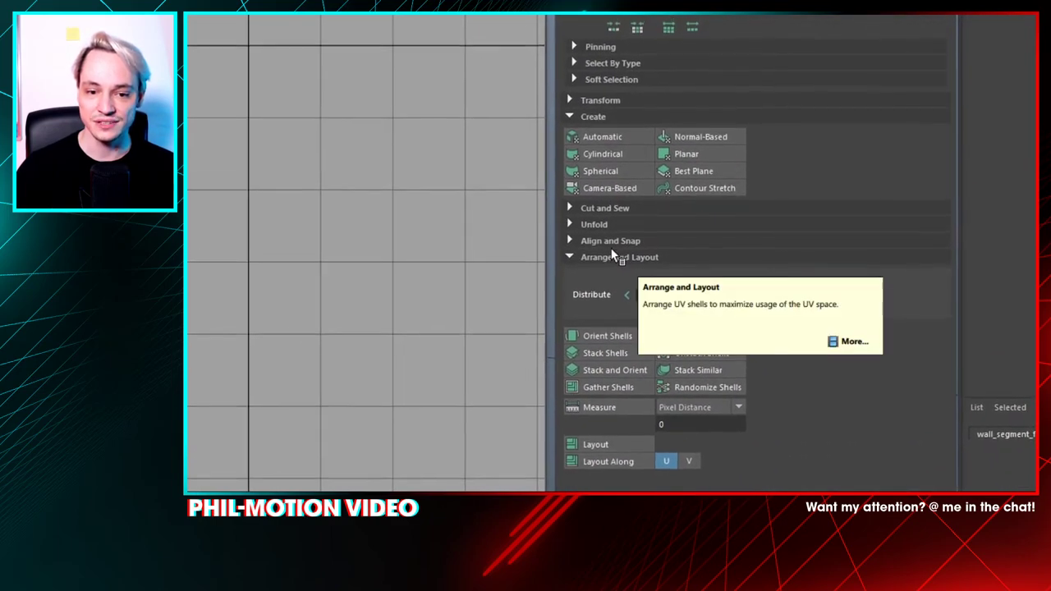
Move and sew the two side reveal shells onto the window opening of the front plaster shell along the selected edges
click(614, 240)
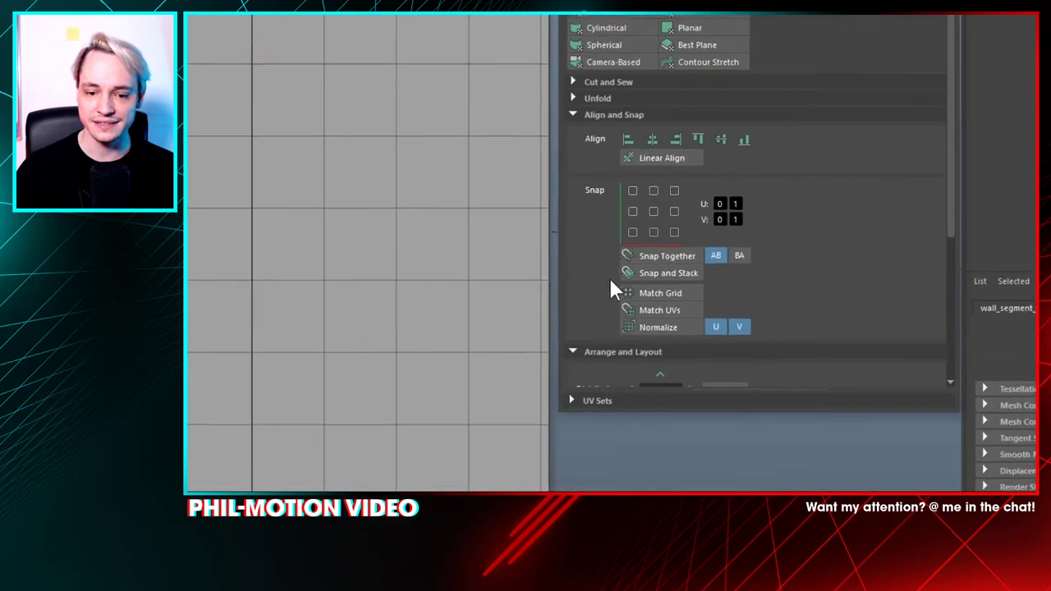
click(611, 249)
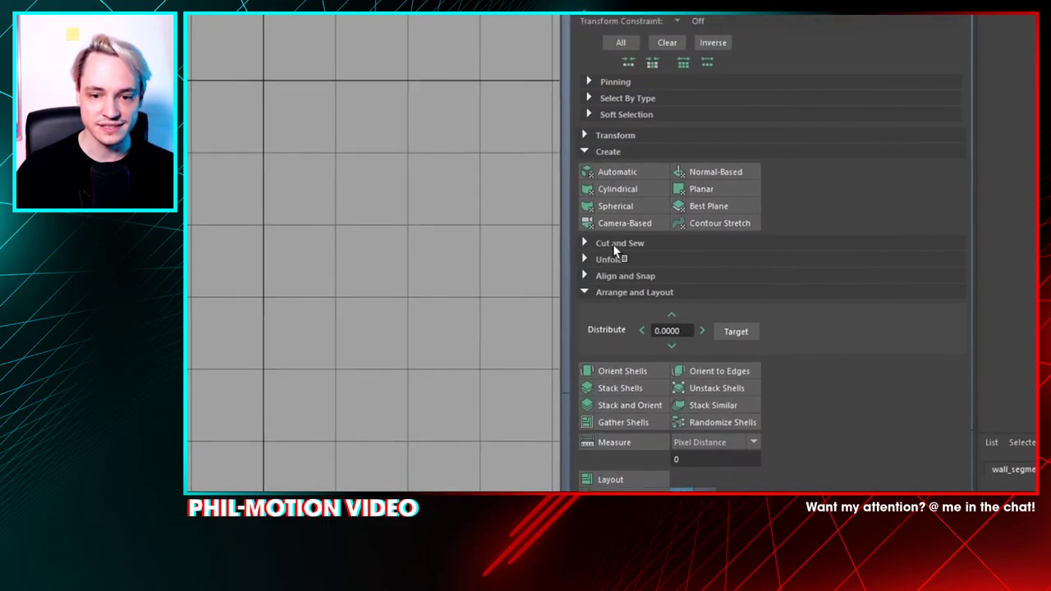
click(616, 218)
scroll(614, 224, down, 3)
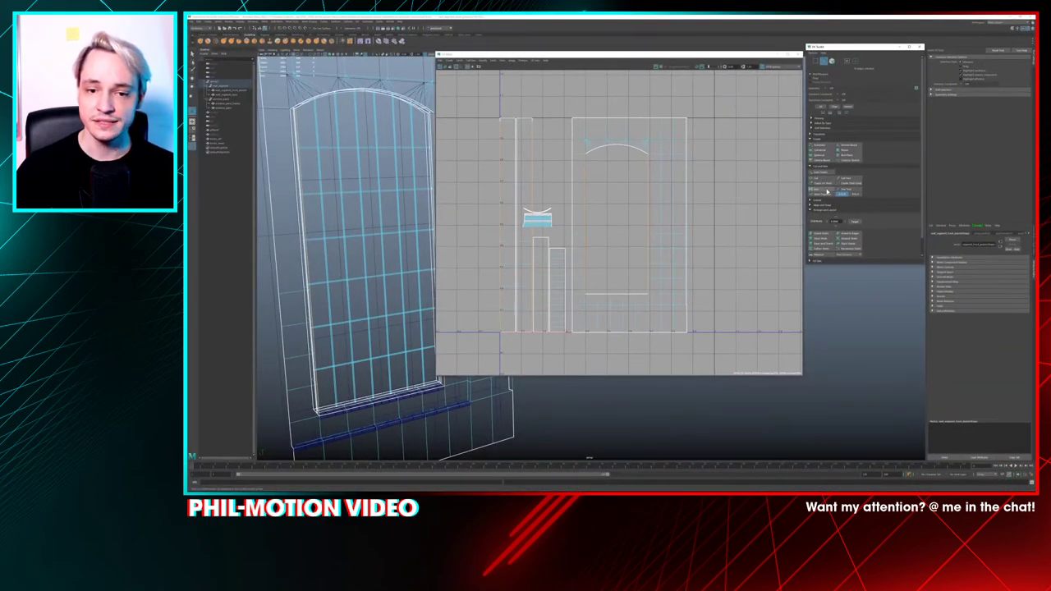
click(827, 190)
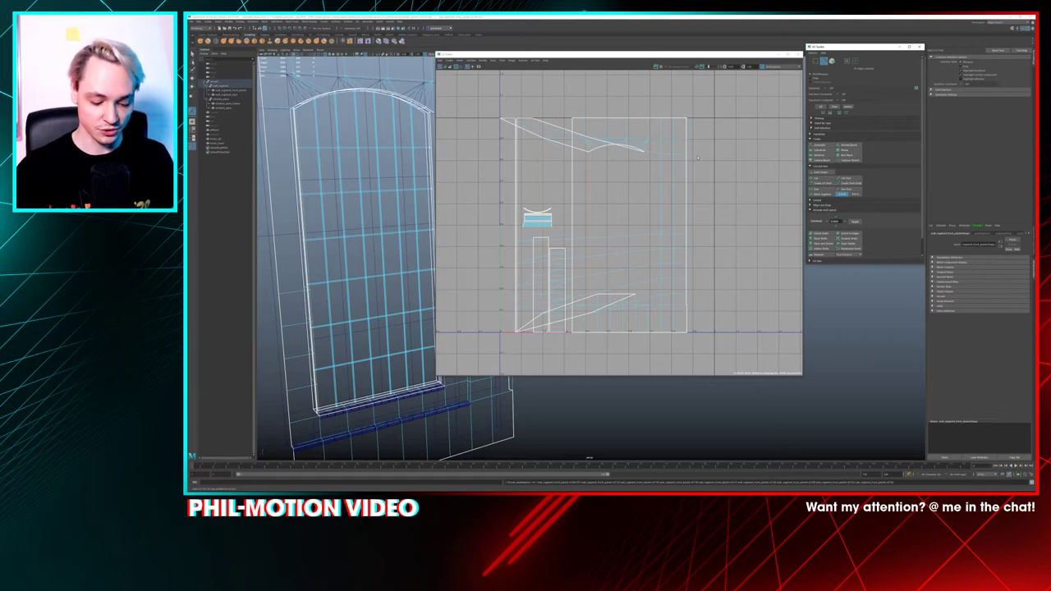
key(ctrl+z)
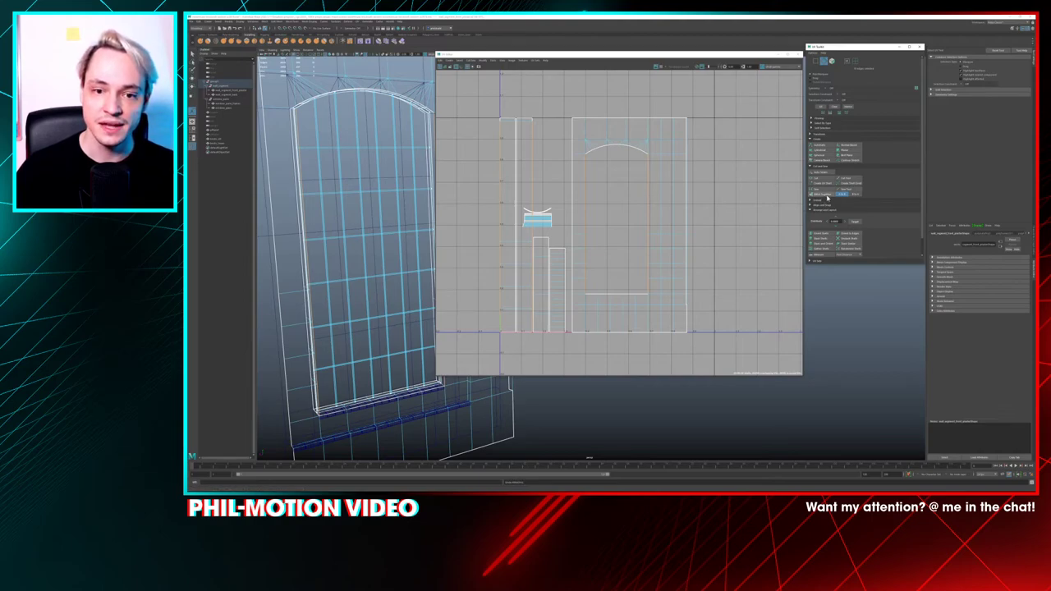
click(826, 197)
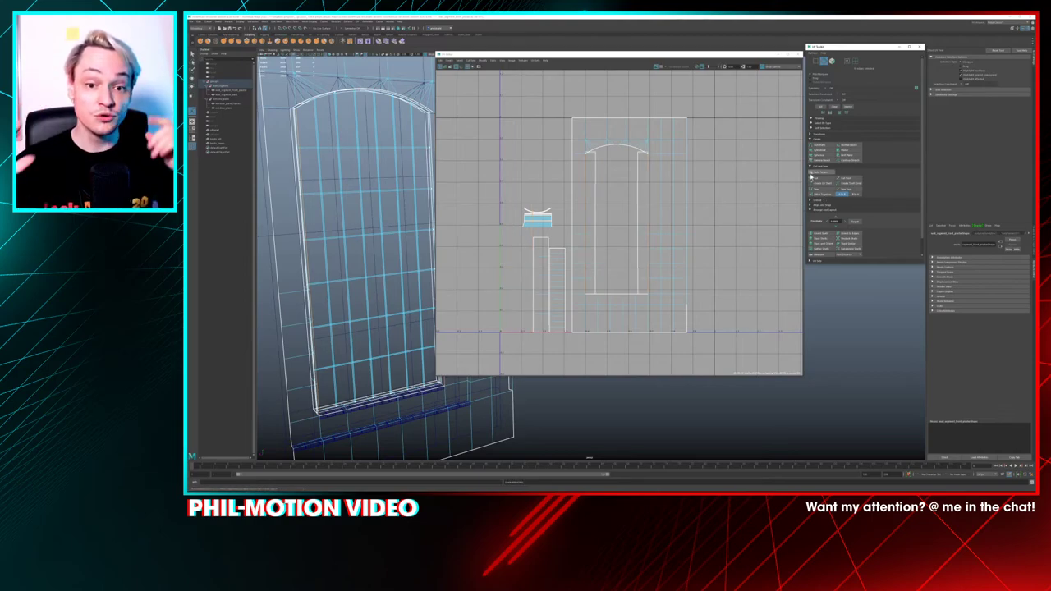
Sew the short open edges at the two upper corners of the window opening between the reveals and the wall
scroll(627, 160, up, 5)
scroll(558, 145, up, 5)
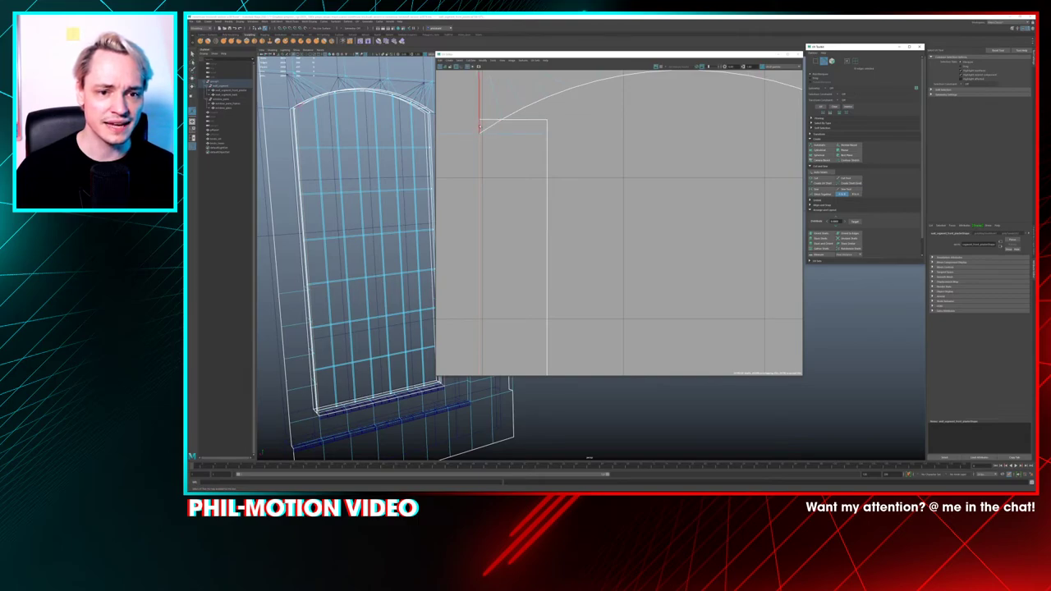
click(819, 190)
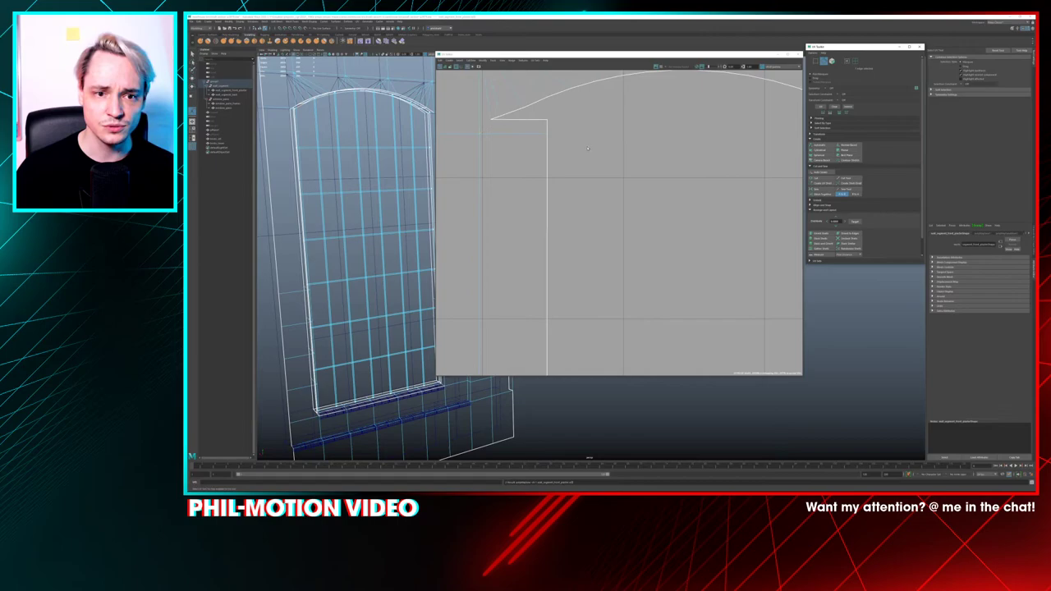
alt+middle_drag(682, 144, 450, 146)
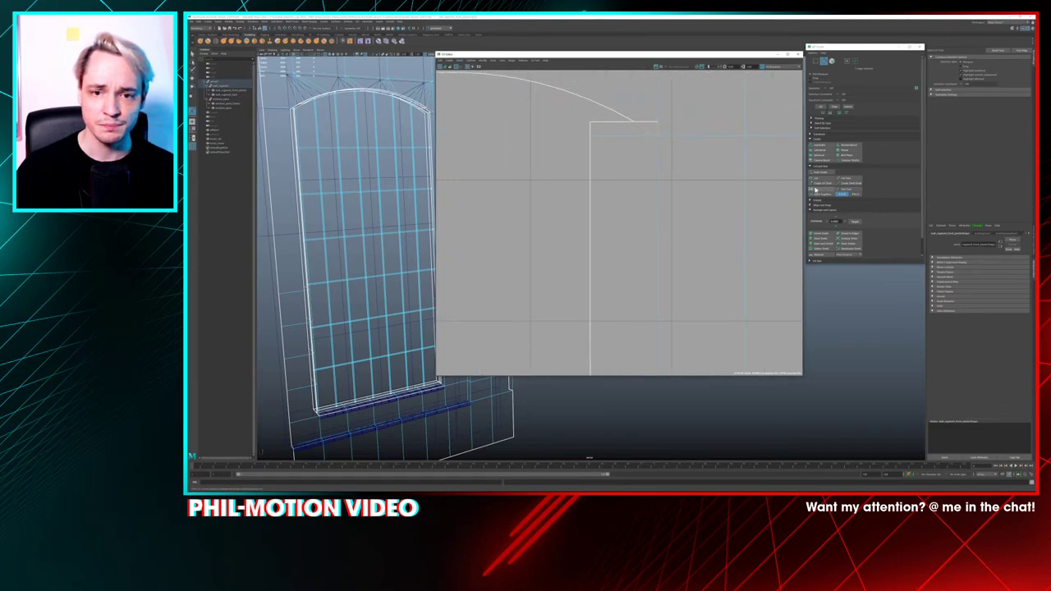
Turn on the checker map and shaded display to check the sewn upper-left corner of the window opening on the model
click(664, 66)
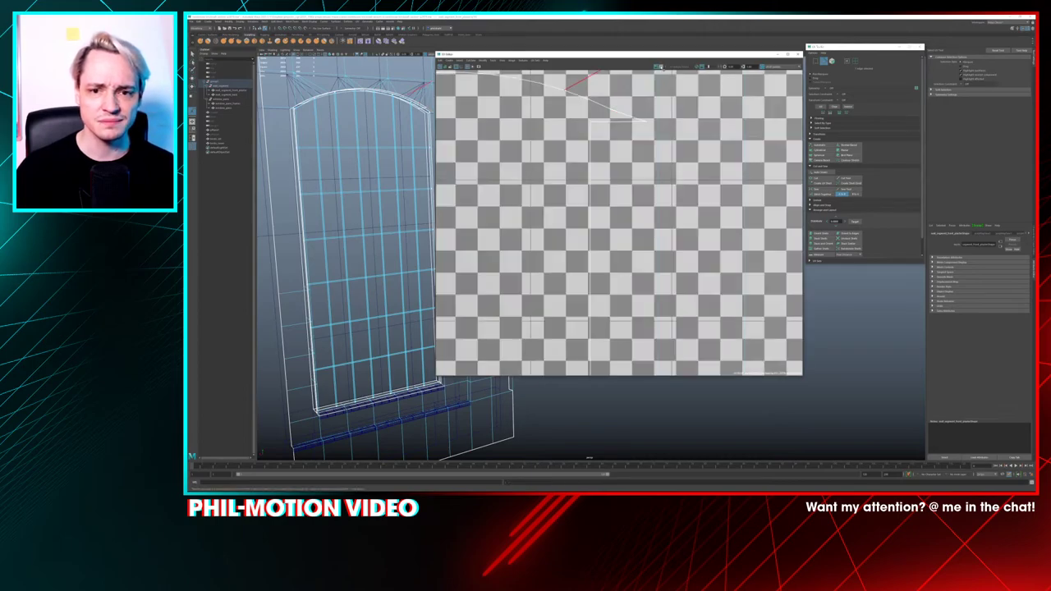
scroll(603, 106, down, 2)
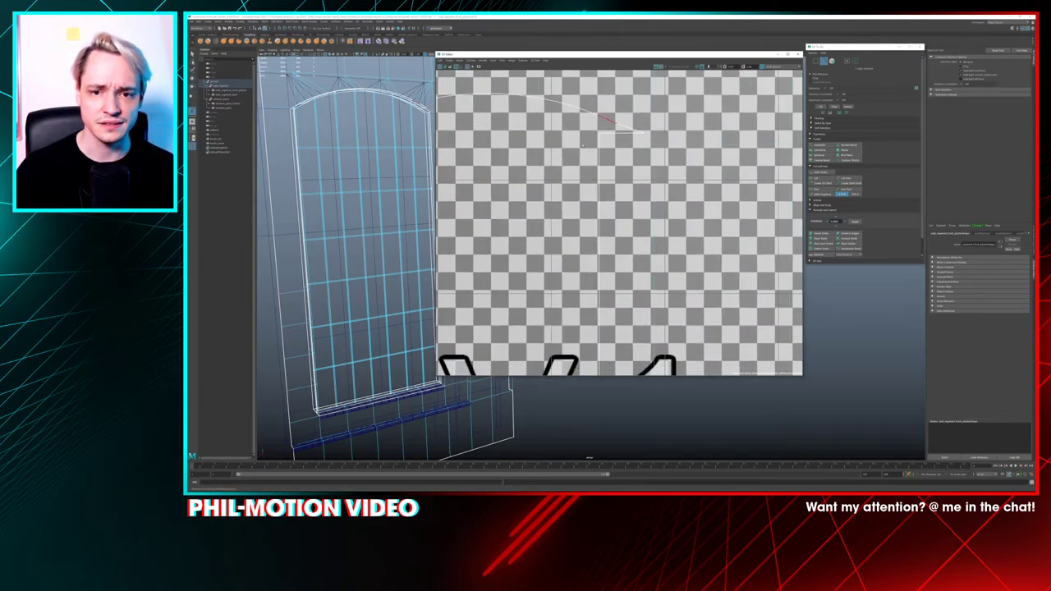
alt+middle_drag(604, 108, 739, 157)
alt+middle_drag(497, 164, 543, 161)
scroll(544, 162, up, 3)
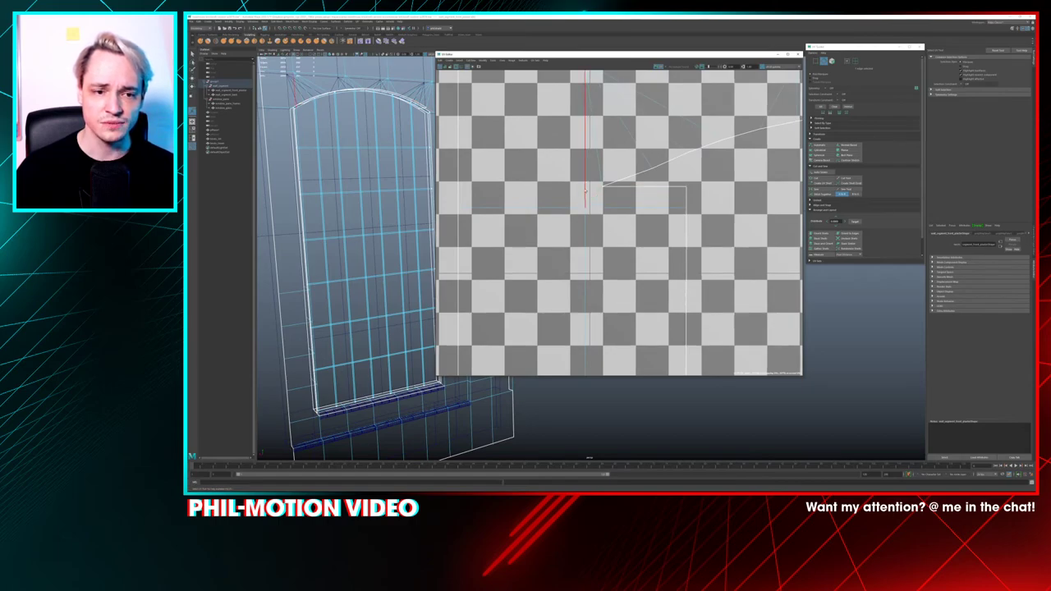
alt+drag(390, 185, 355, 146)
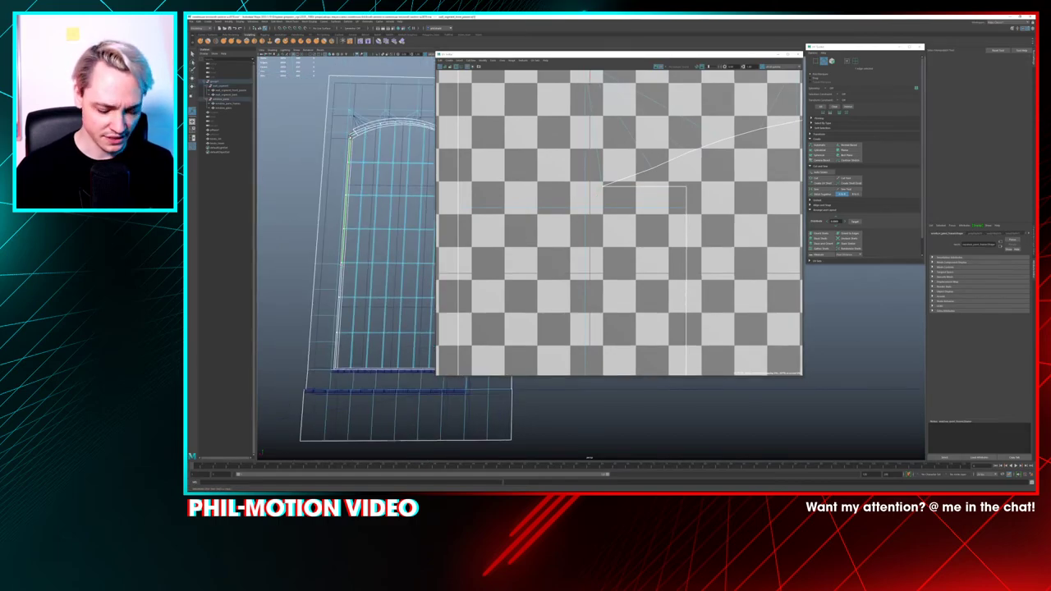
scroll(329, 148, up, 5)
mouse_move(302, 161)
alt+middle_down()
mouse_move(263, 164)
mouse_move(336, 261)
alt+middle_up()
key(5)
scroll(317, 156, down, 3)
alt+drag(336, 261, 345, 240)
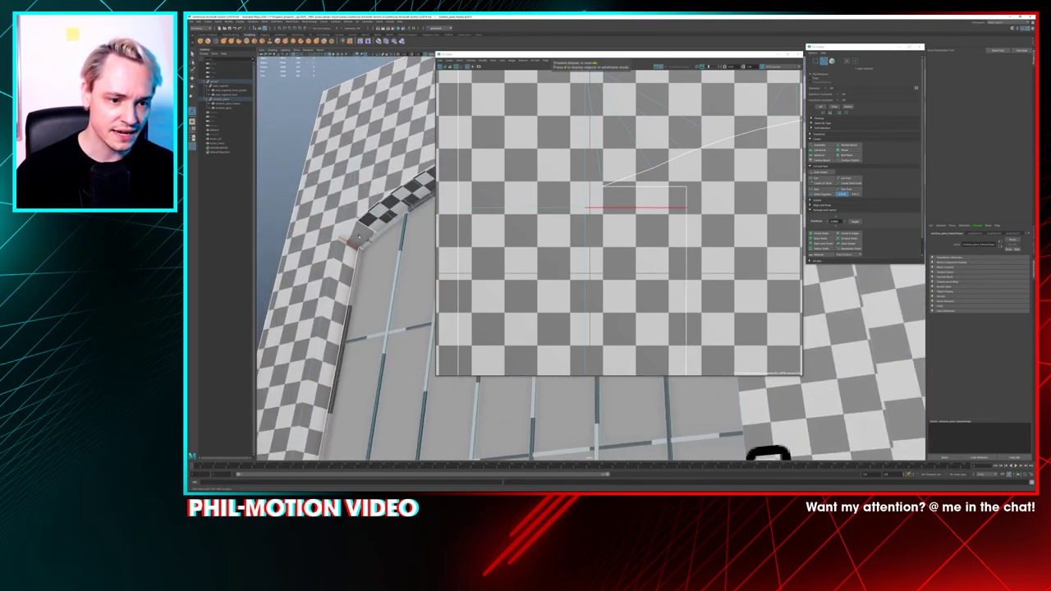
Select the short reveal face at the opening's upper-left corner and examine its checker pattern up close
right_drag(358, 237, 359, 251)
click(357, 240)
key(f)
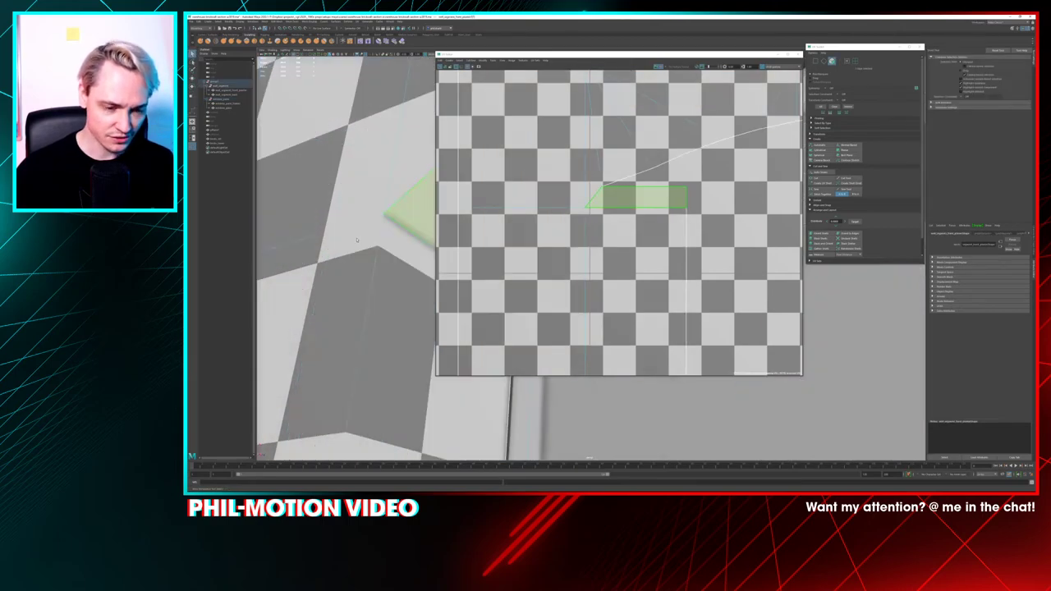
scroll(357, 238, down, 3)
alt+drag(357, 238, 357, 204)
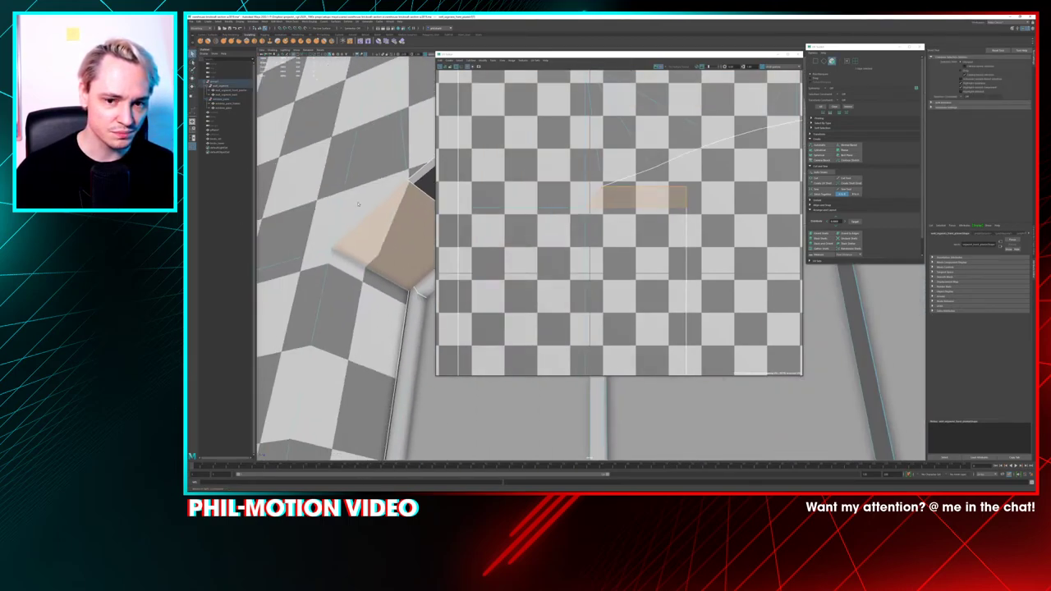
alt+middle_drag(361, 221, 282, 199)
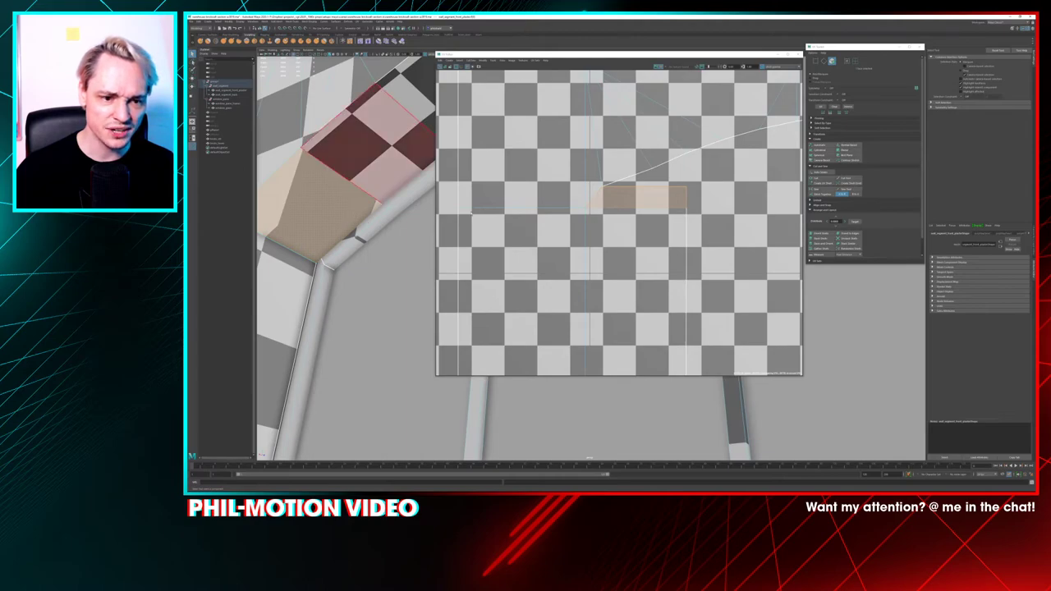
scroll(366, 219, down, 4)
alt+middle_drag(366, 217, 335, 208)
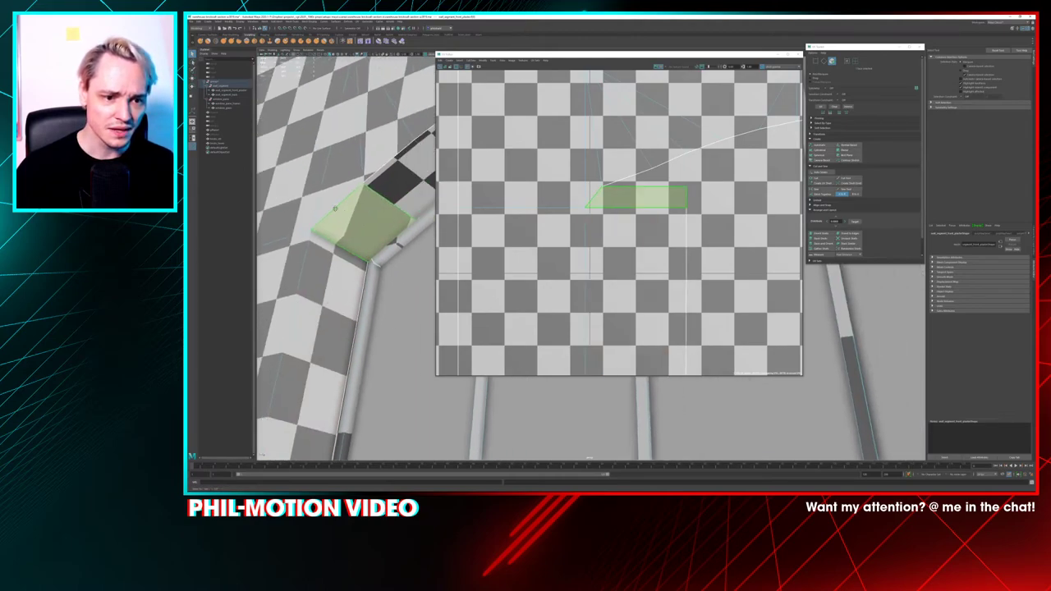
Examine the checker pattern on the arched reveal and adjoining wall faces around the window opening's upper-left corner
alt+drag(335, 209, 337, 219)
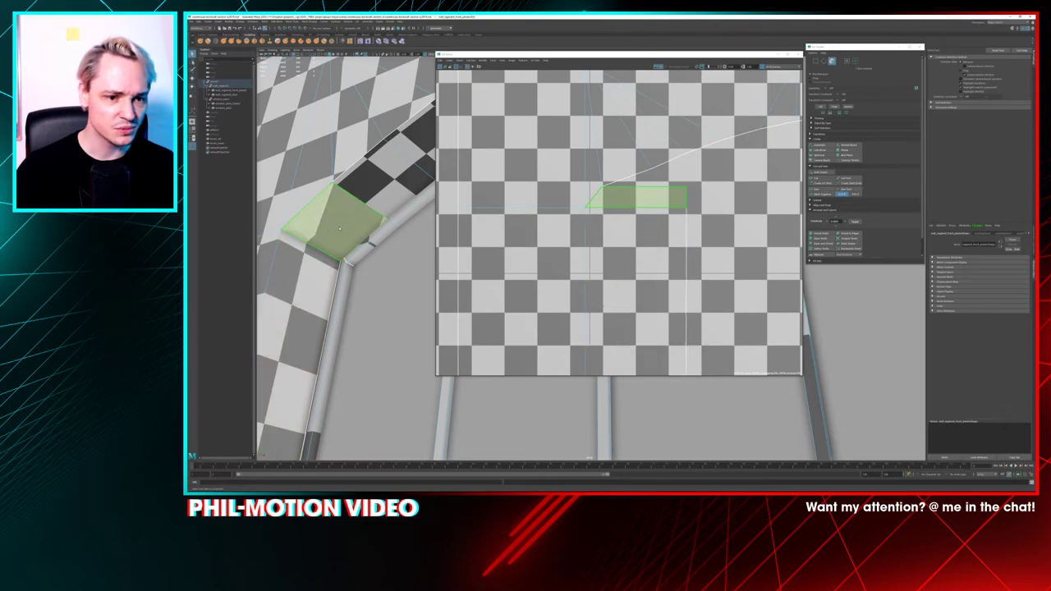
click(378, 175)
alt+drag(376, 182, 367, 226)
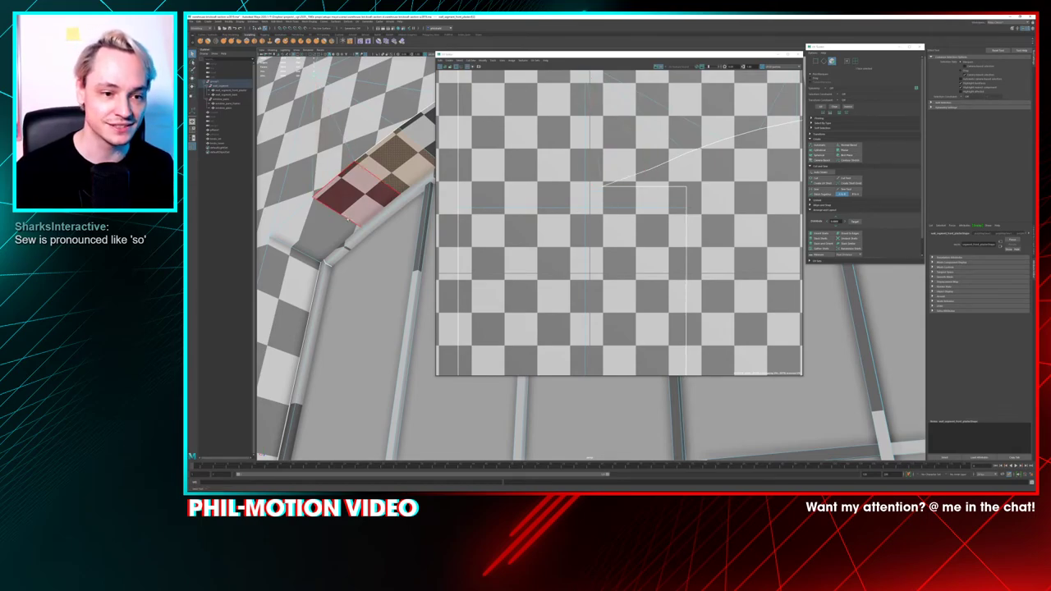
alt+drag(307, 157, 347, 160)
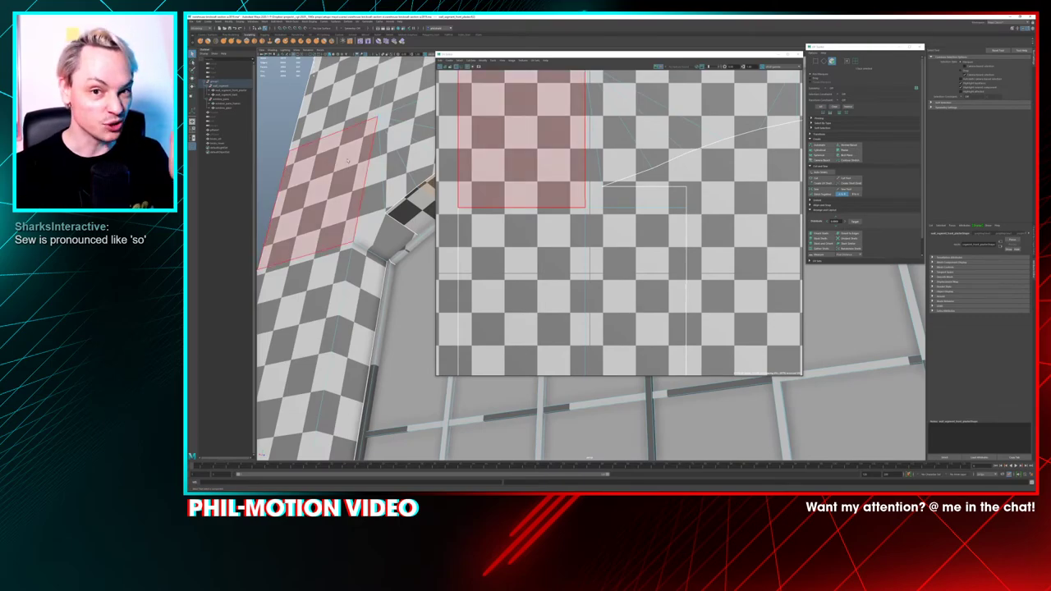
key(alt+x)
drag(341, 151, 356, 214)
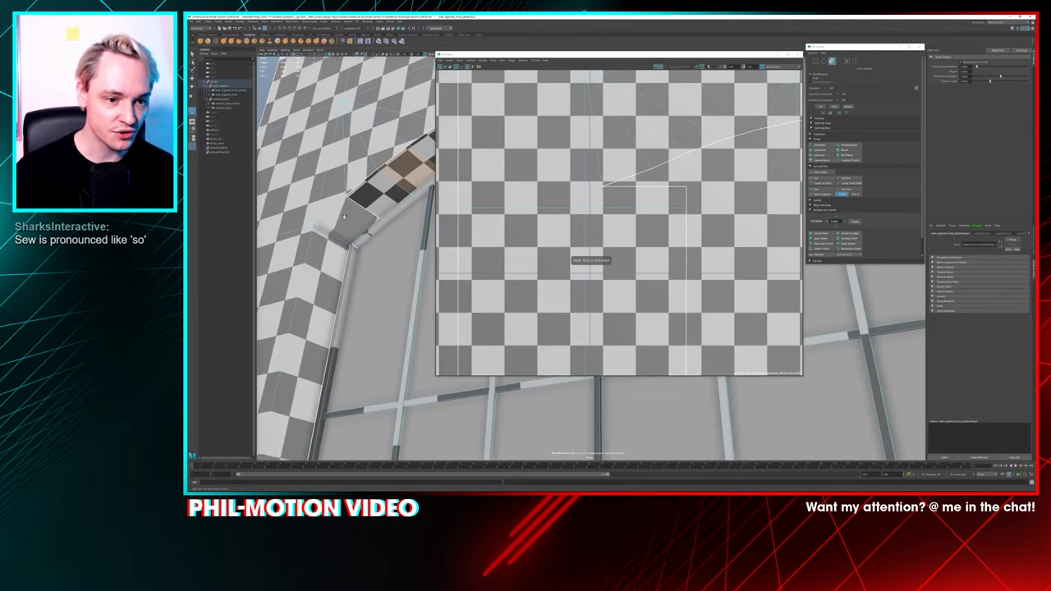
Select the short reveal faces at both upper corners of the window opening
click(344, 217)
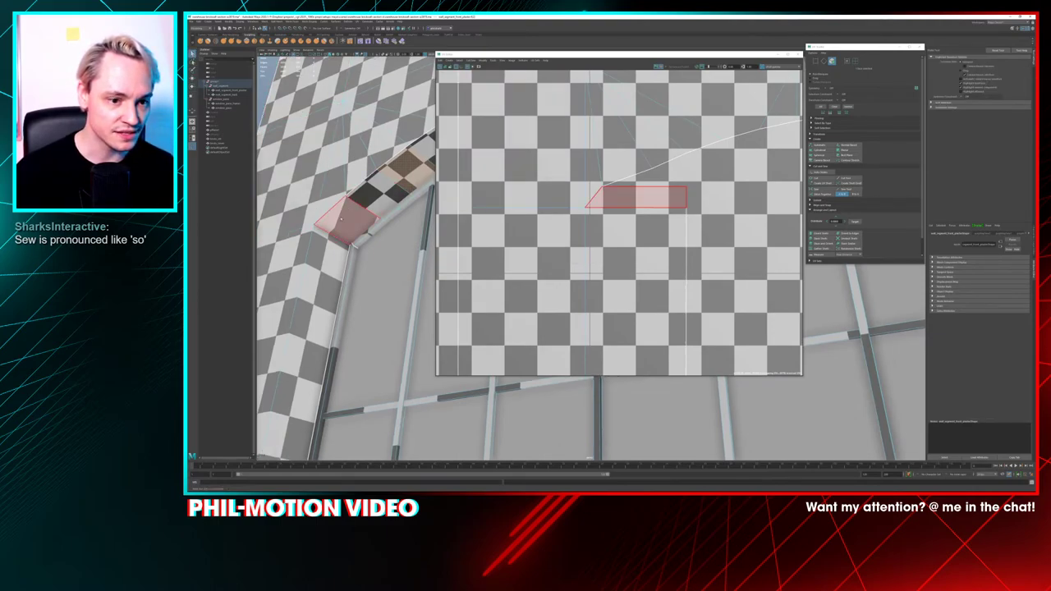
click(352, 214)
scroll(464, 205, down, 5)
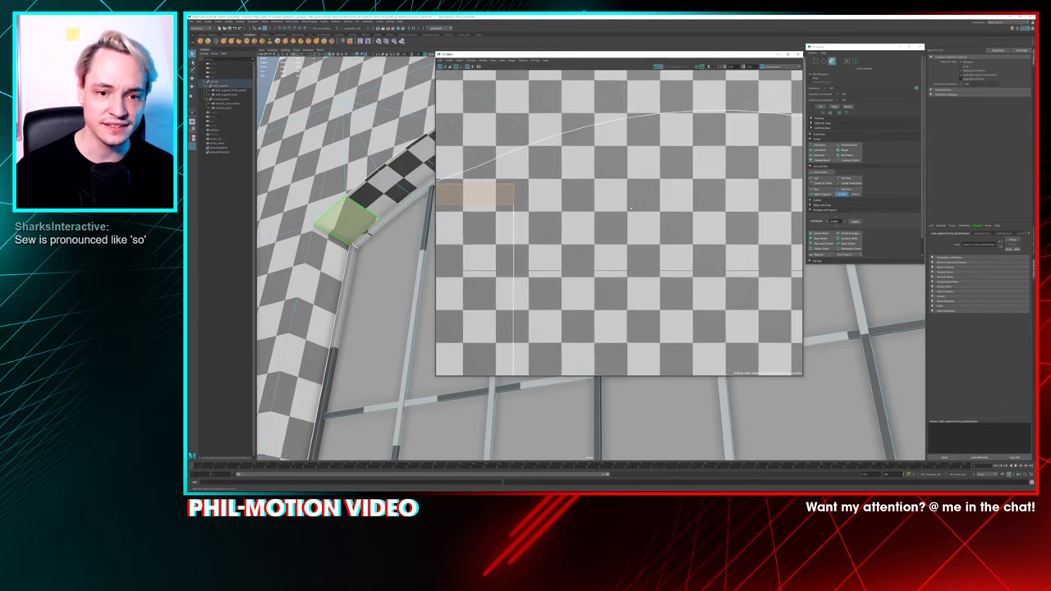
alt+middle_drag(733, 197, 515, 162)
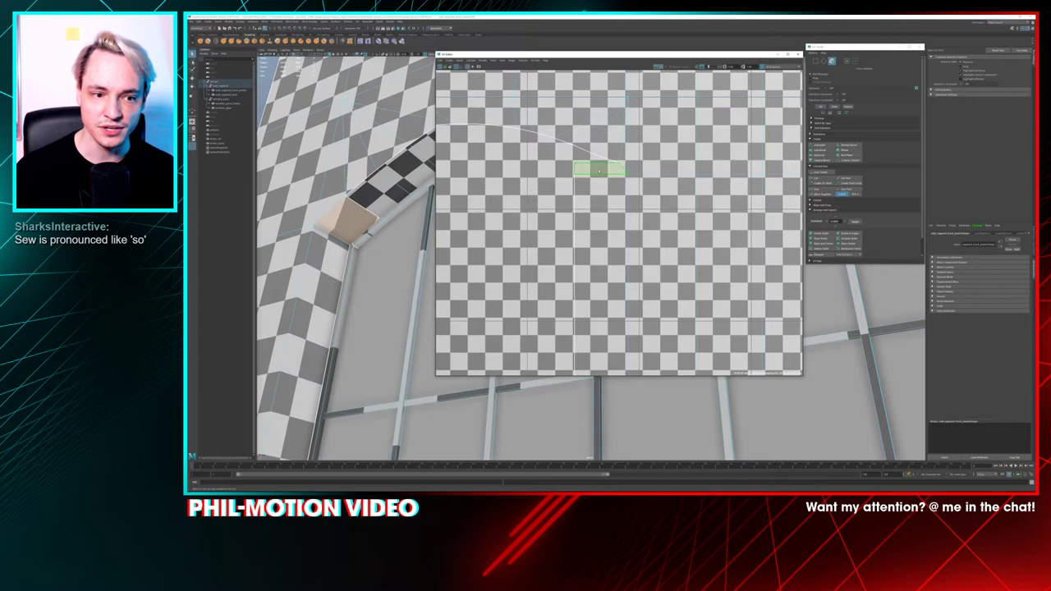
Bring the whole UV tile into view in the UV editor and hide the checker map
drag(622, 56, 635, 284)
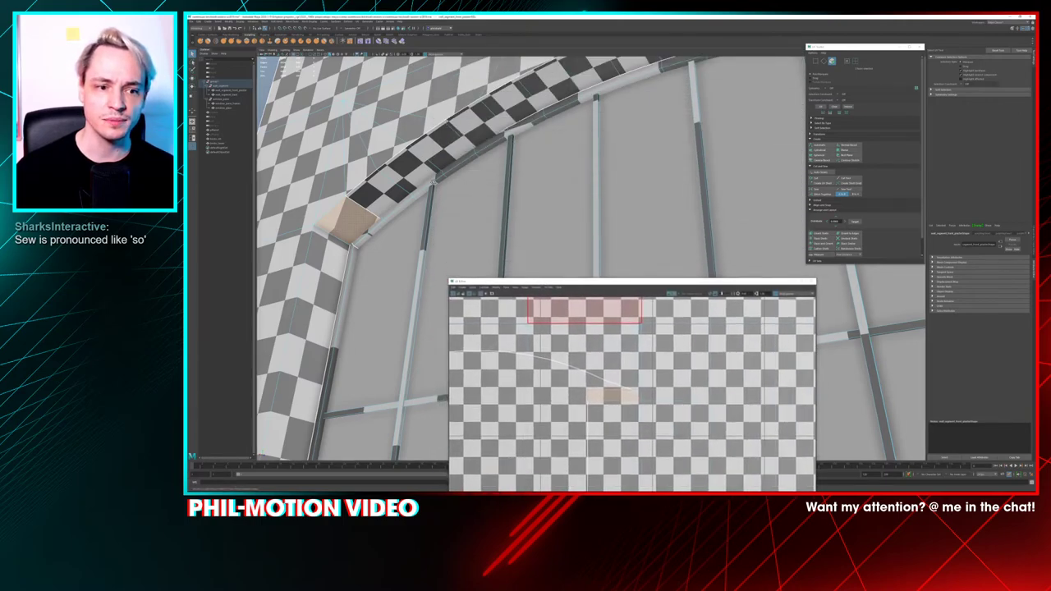
alt+drag(410, 206, 525, 110)
alt+drag(633, 120, 553, 104)
drag(630, 282, 590, 57)
scroll(633, 198, down, 4)
scroll(634, 198, down, 3)
alt+middle_drag(458, 338, 562, 155)
scroll(634, 119, down, 3)
alt+middle_drag(634, 119, 628, 207)
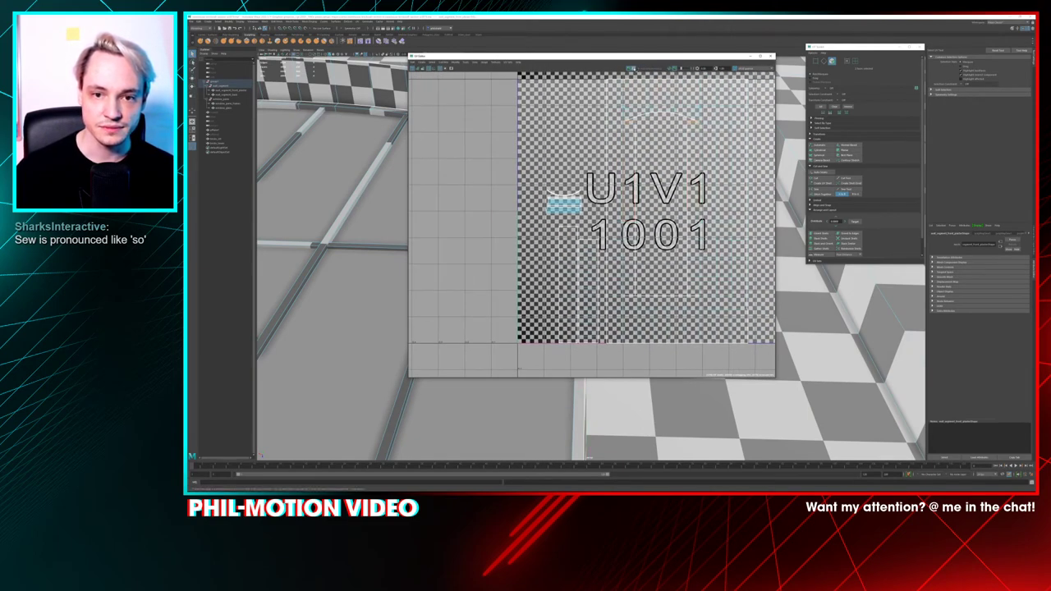
click(634, 68)
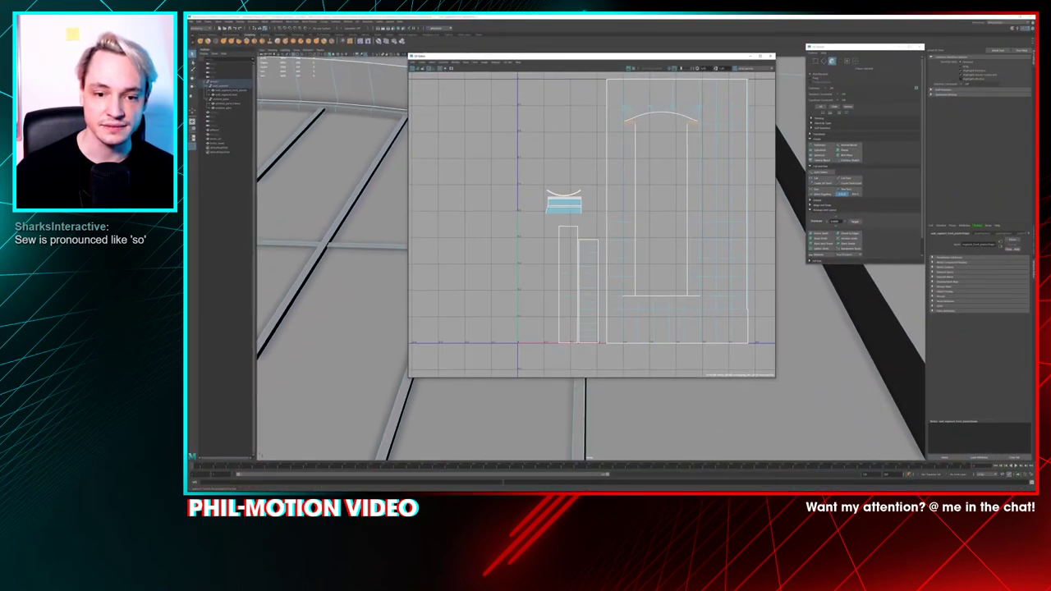
Reproject the UVs of the curved ledge strip's shell with an Automatic projection and show the checker map
double_click(588, 291)
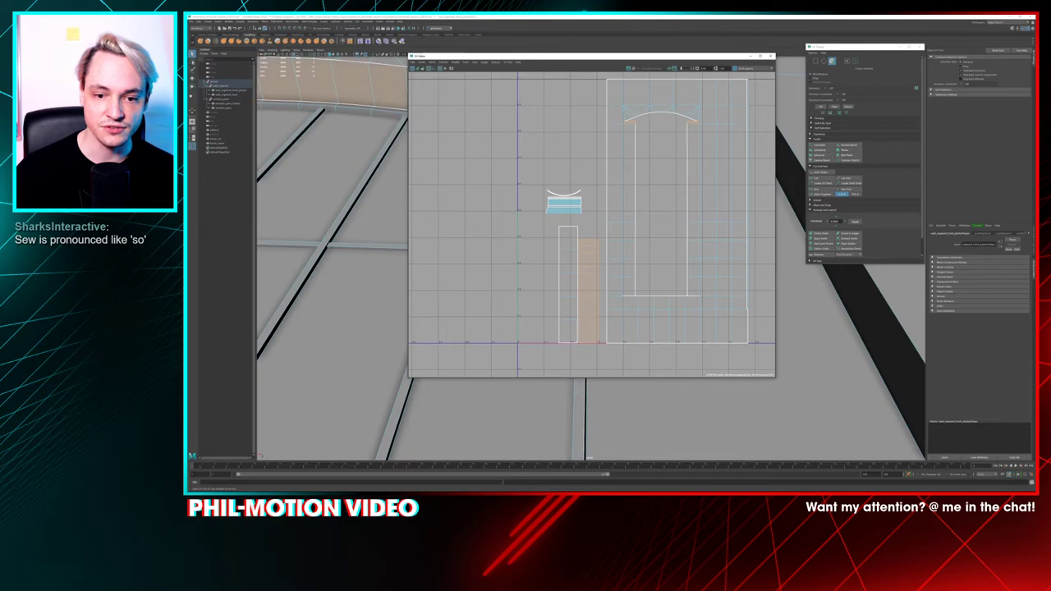
key(f)
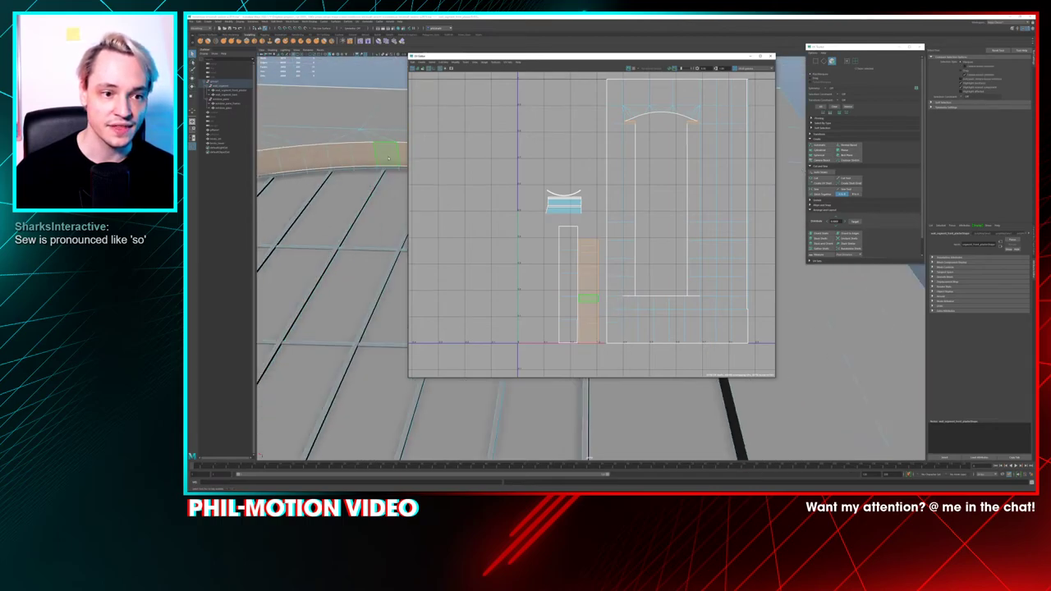
click(819, 148)
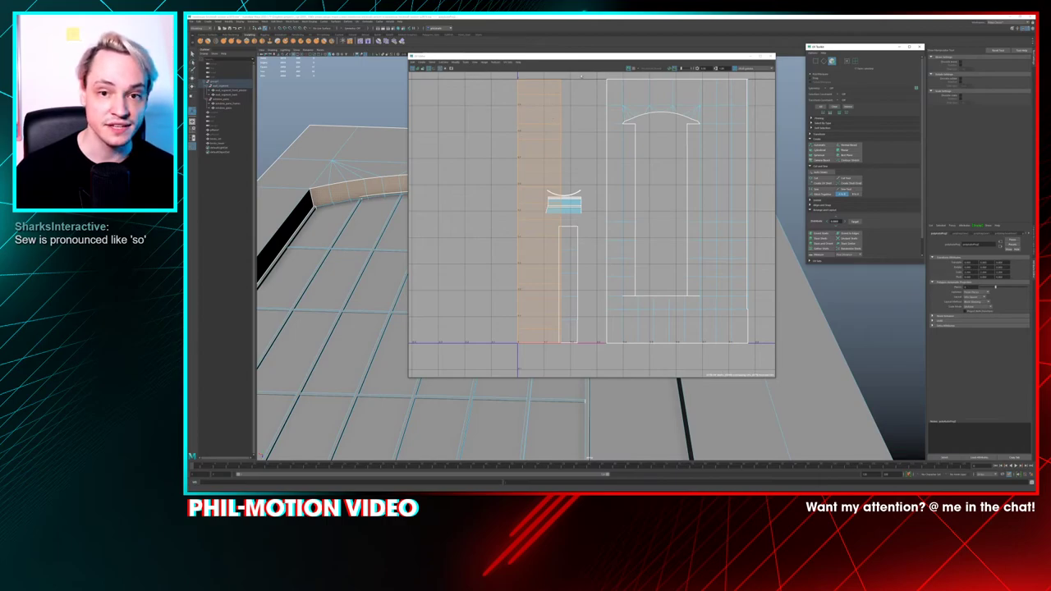
click(632, 71)
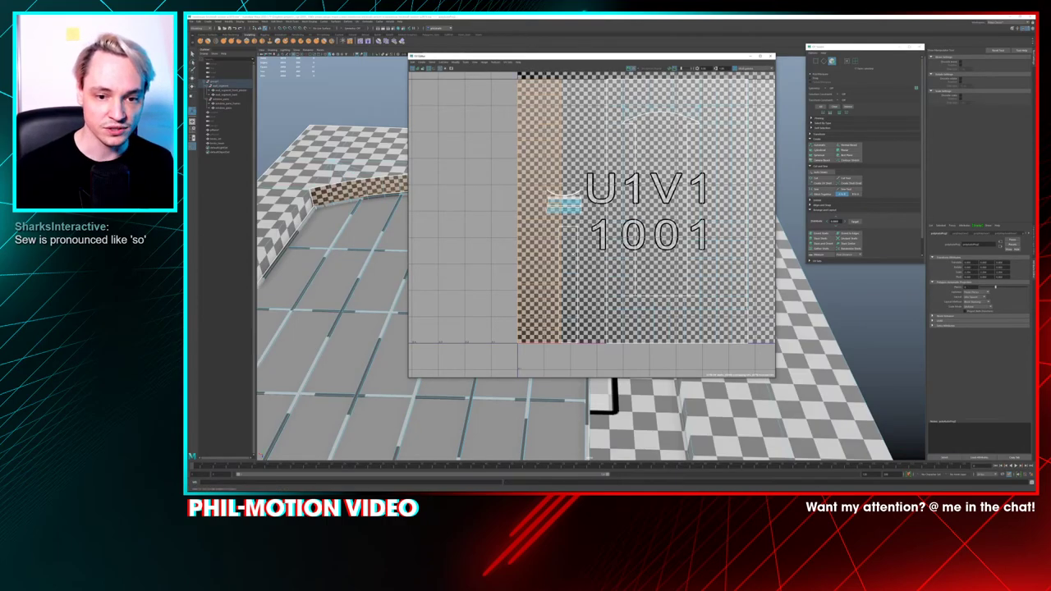
Examine the checker pattern on the window frame, bricks and wall, comparing faces of the shells in the viewport and UV editor
click(568, 262)
click(568, 238)
shift+click(568, 332)
alt+drag(361, 340, 358, 283)
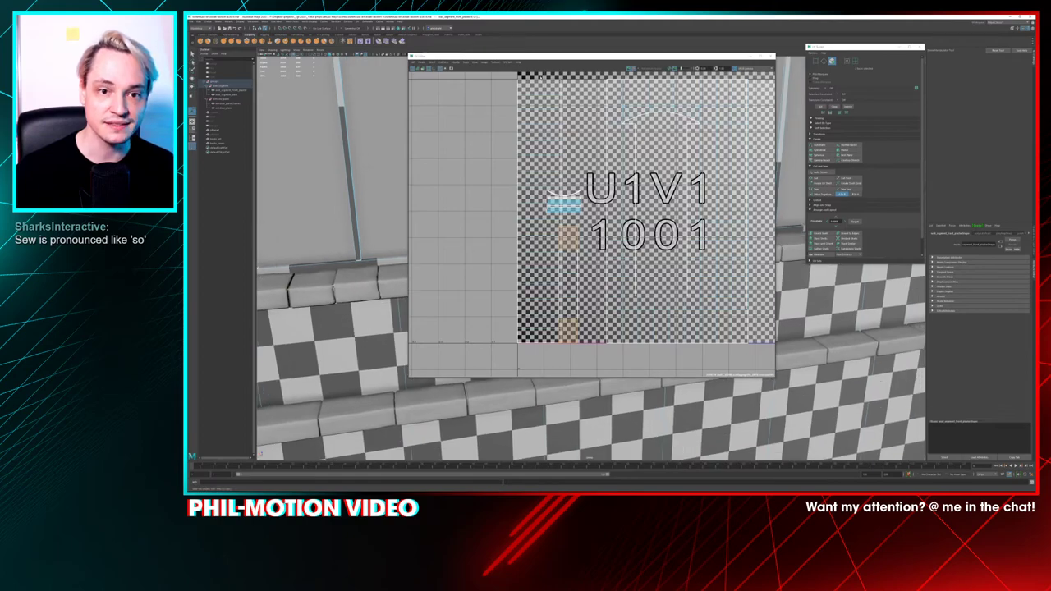
drag(553, 57, 748, 76)
alt+drag(497, 197, 346, 274)
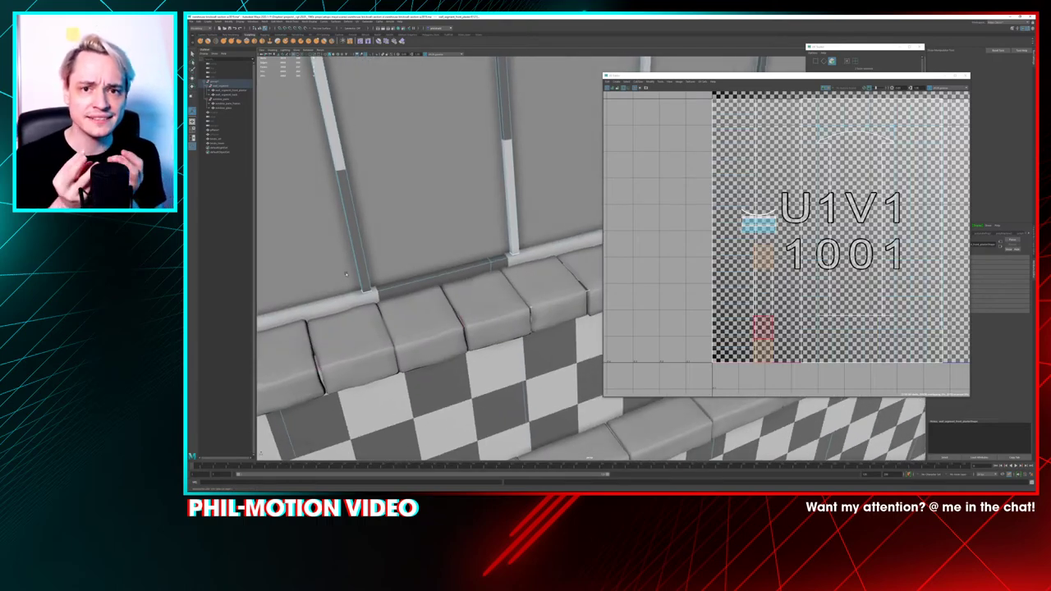
click(440, 352)
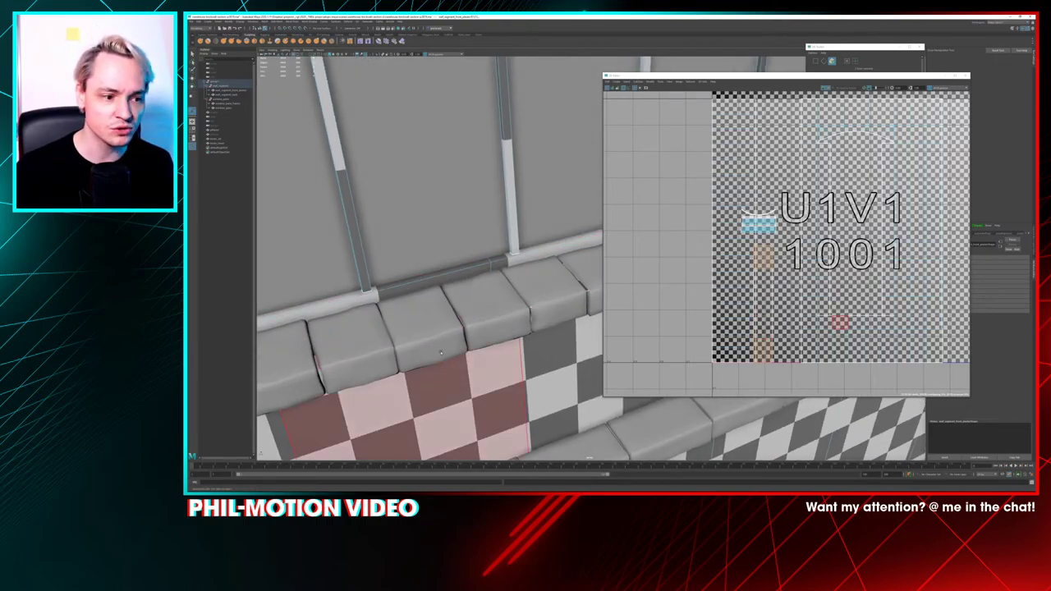
scroll(441, 352, up, 2)
scroll(440, 352, down, 2)
scroll(392, 349, down, 2)
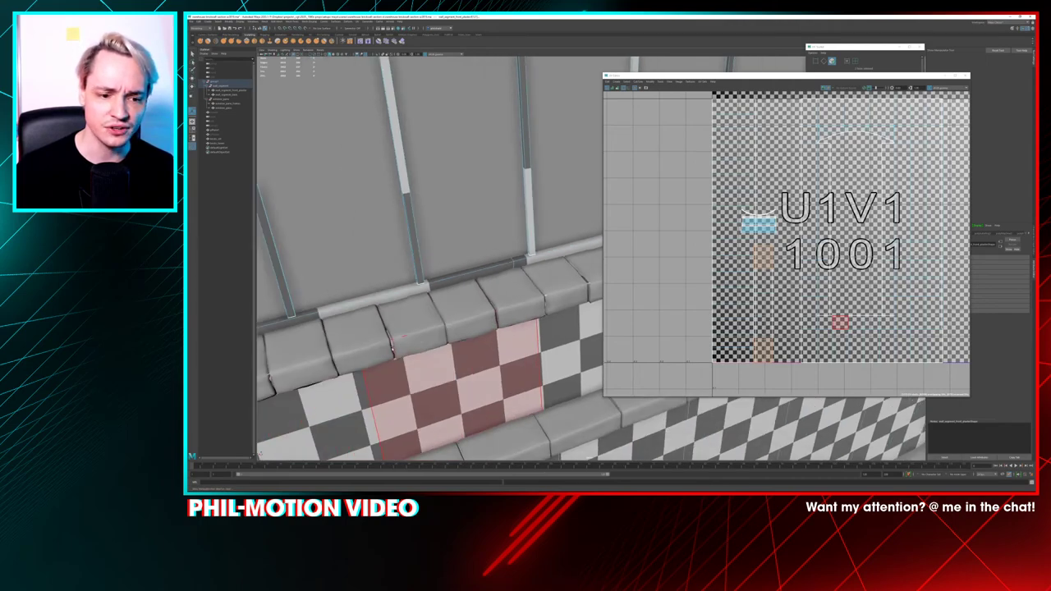
click(567, 349)
alt+middle_drag(911, 307, 811, 299)
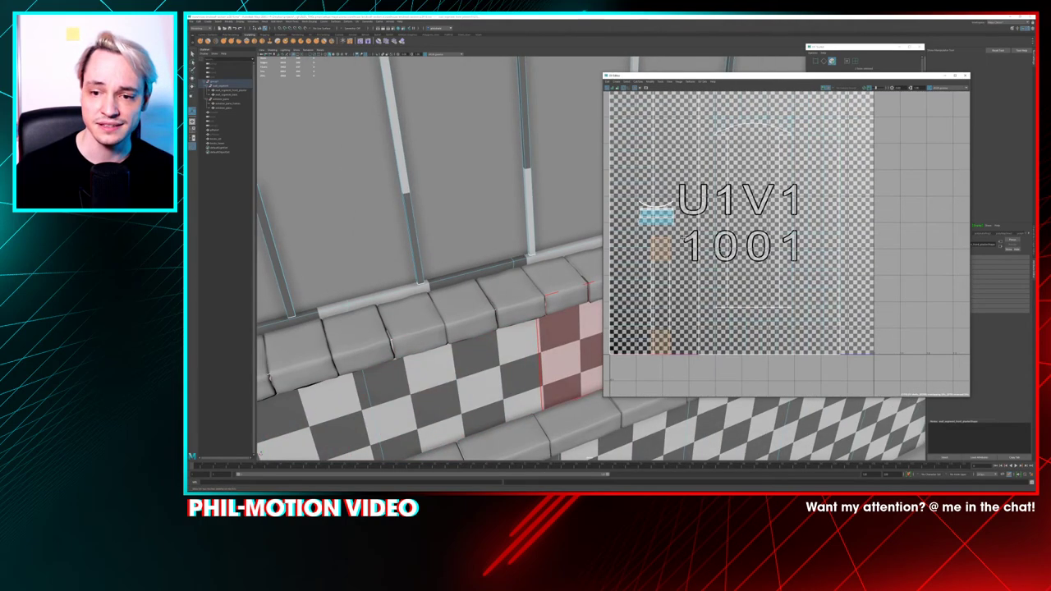
Hide the checker map, move the tall strip shell into the large wall shell's arched opening and scale it down to fit
click(830, 89)
right_click(642, 156)
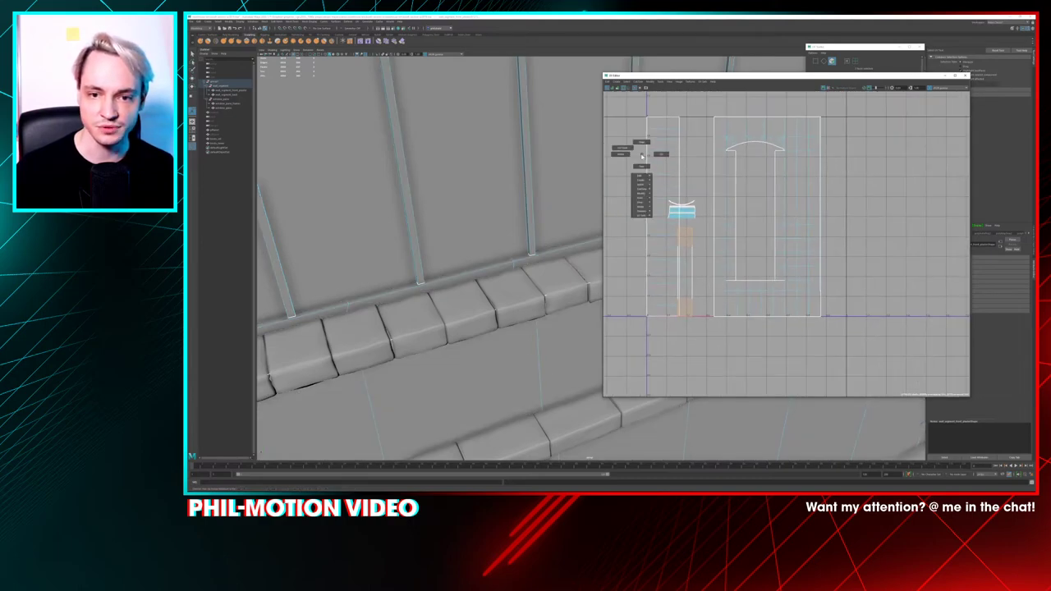
right_drag(642, 156, 622, 149)
click(665, 125)
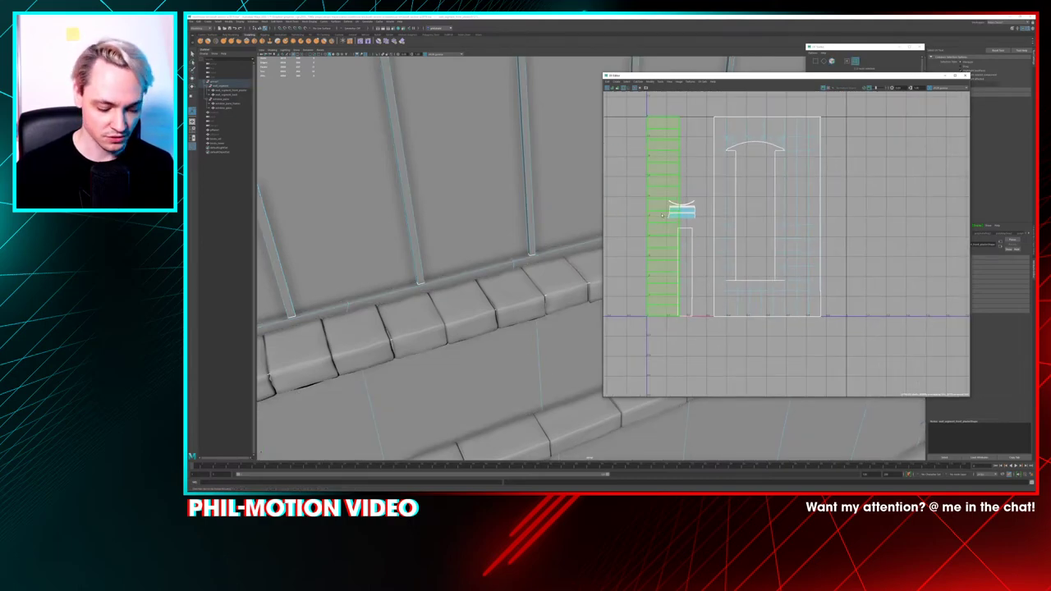
key(w)
drag(662, 216, 715, 233)
key(r)
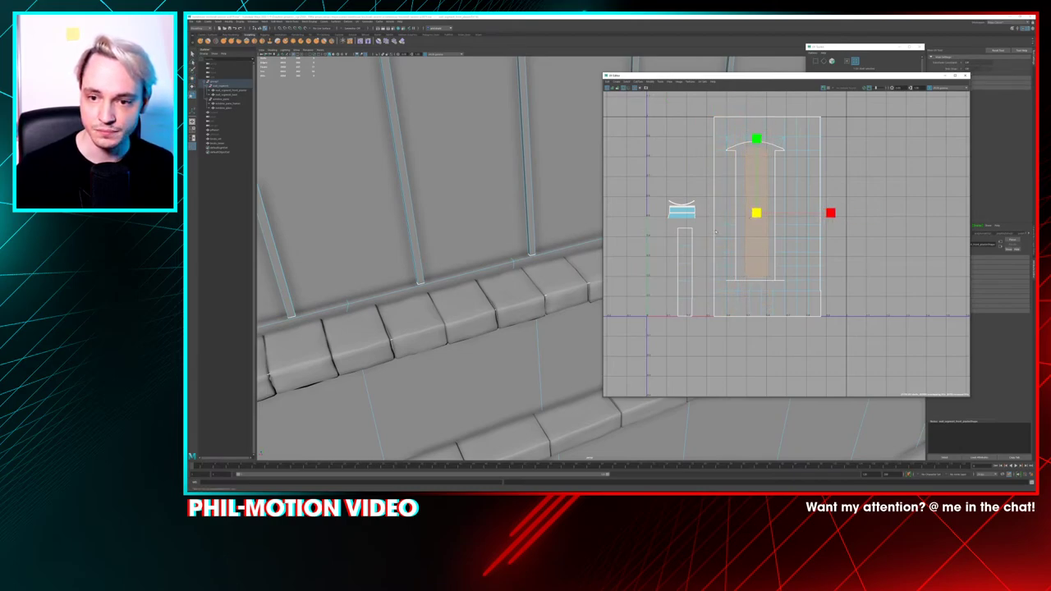
key(equal)
key(equal)
key(equal)
key(equal)
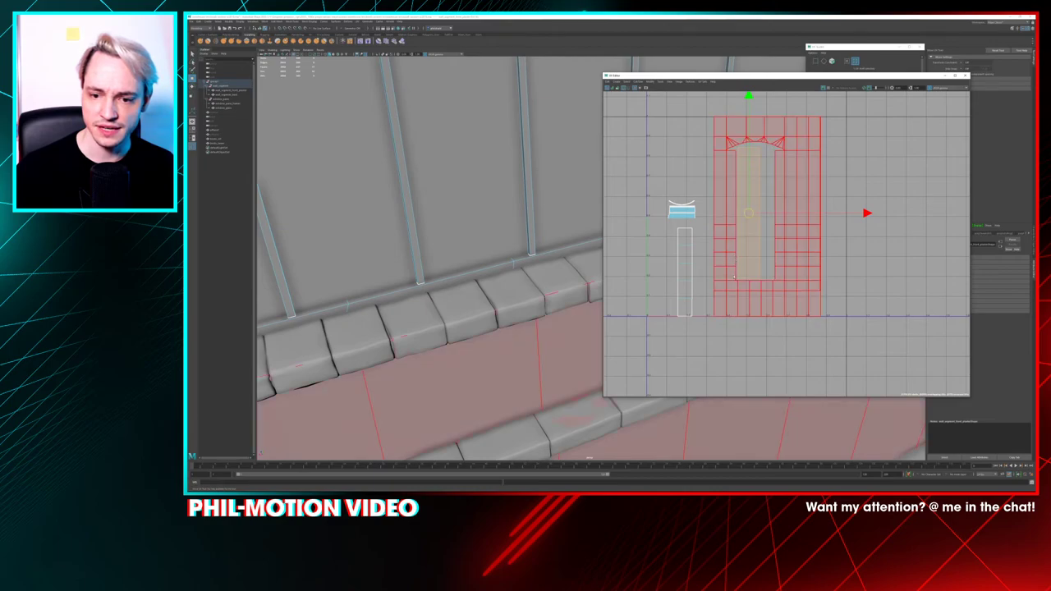
Scale the narrow rectangular shell down into the opening's lower gap and nudge the tall strip flush with the opening's corner
click(685, 271)
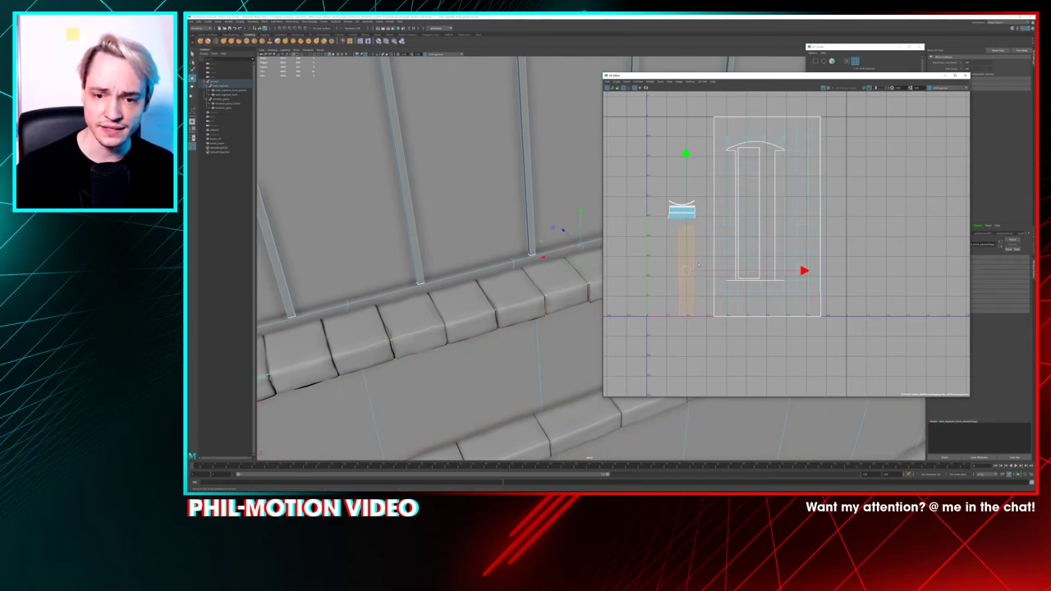
drag(684, 271, 704, 307)
key(f)
key(r)
key(w)
drag(784, 258, 774, 337)
key(r)
key(w)
click(752, 338)
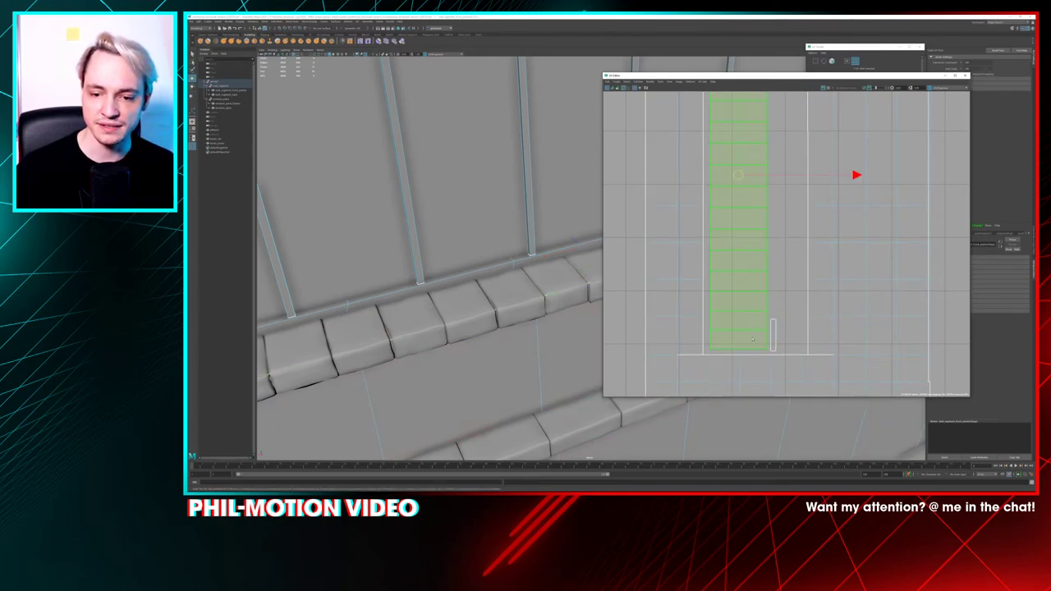
drag(740, 181, 738, 187)
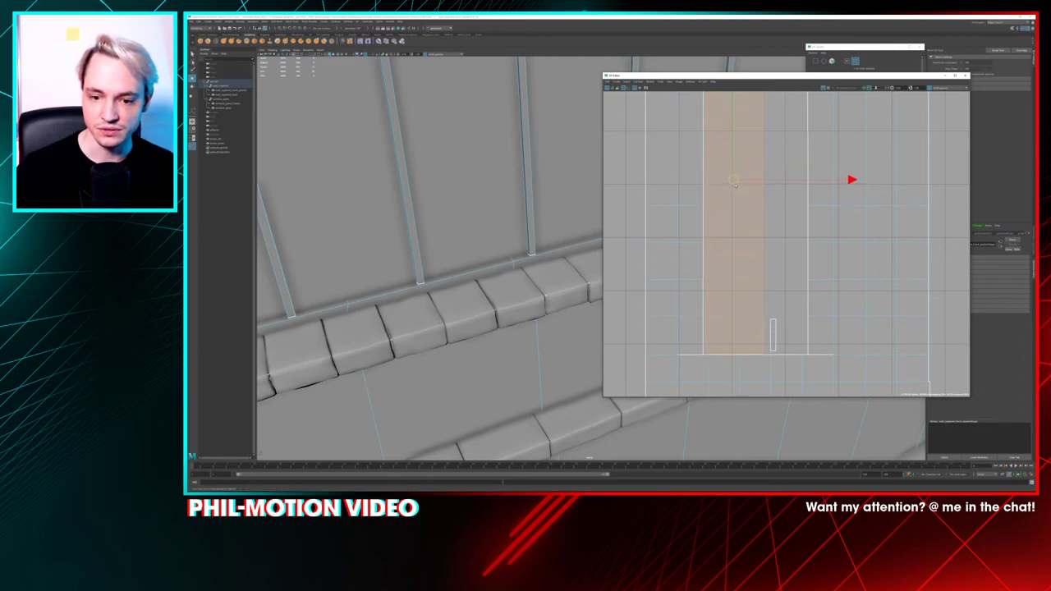
Select all window frame shells and move them into the remaining gap beside the tall strip in the opening
scroll(770, 231, down, 7)
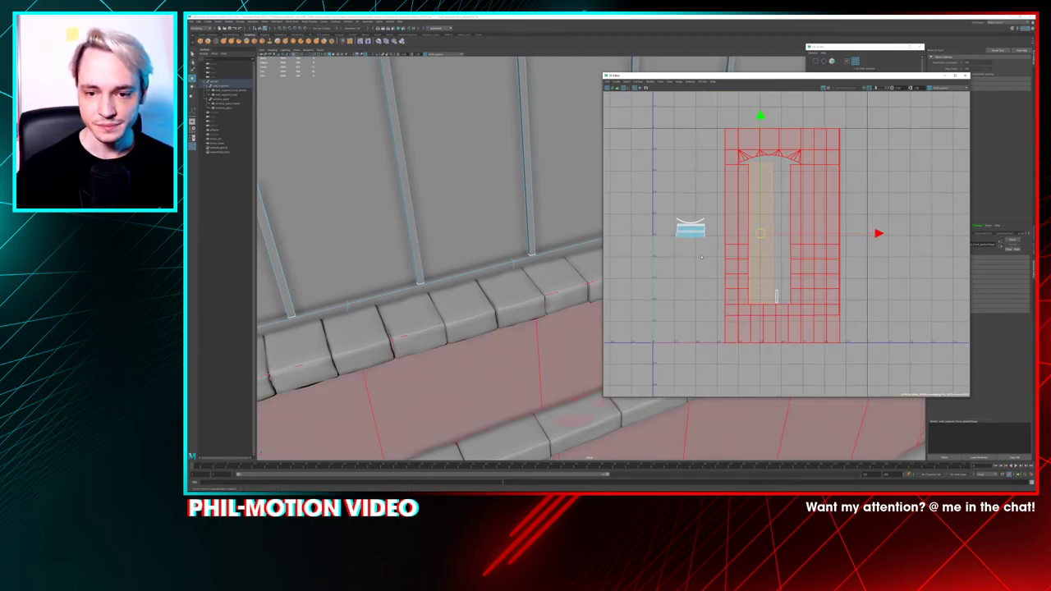
scroll(654, 215, up, 4)
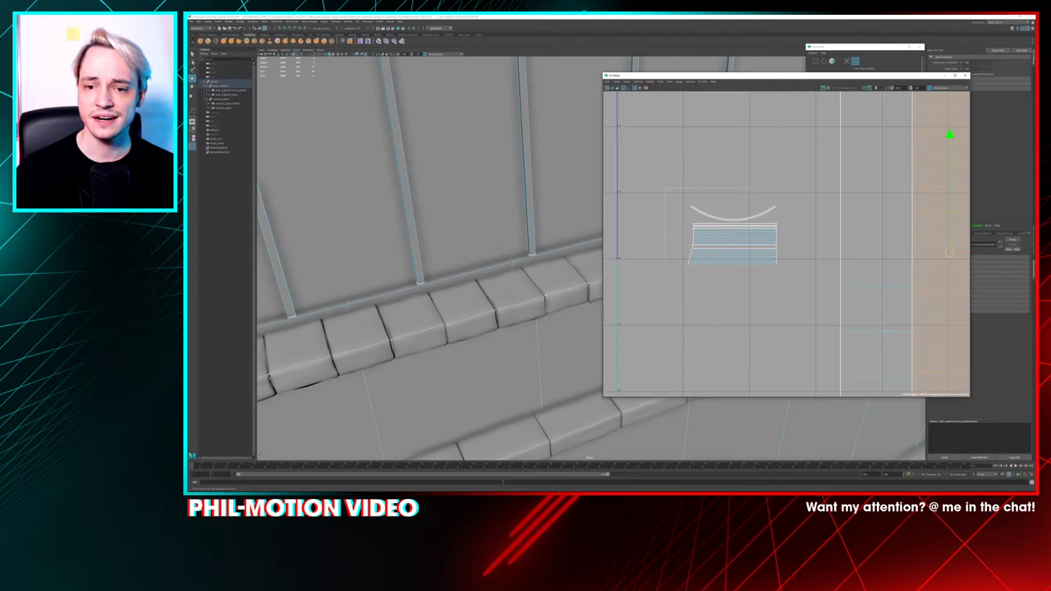
drag(793, 269, 684, 196)
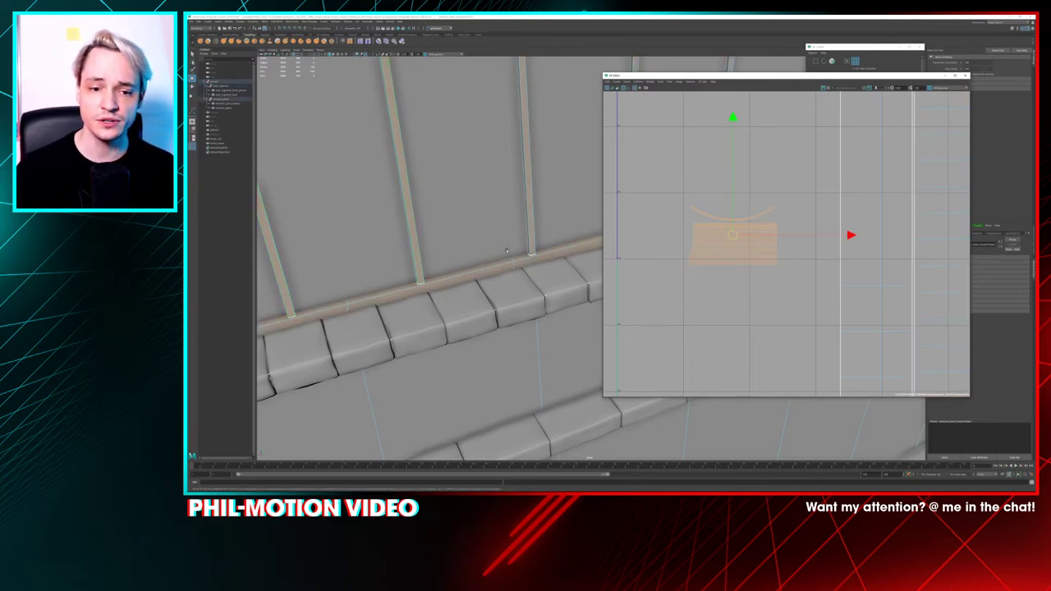
scroll(688, 242, down, 3)
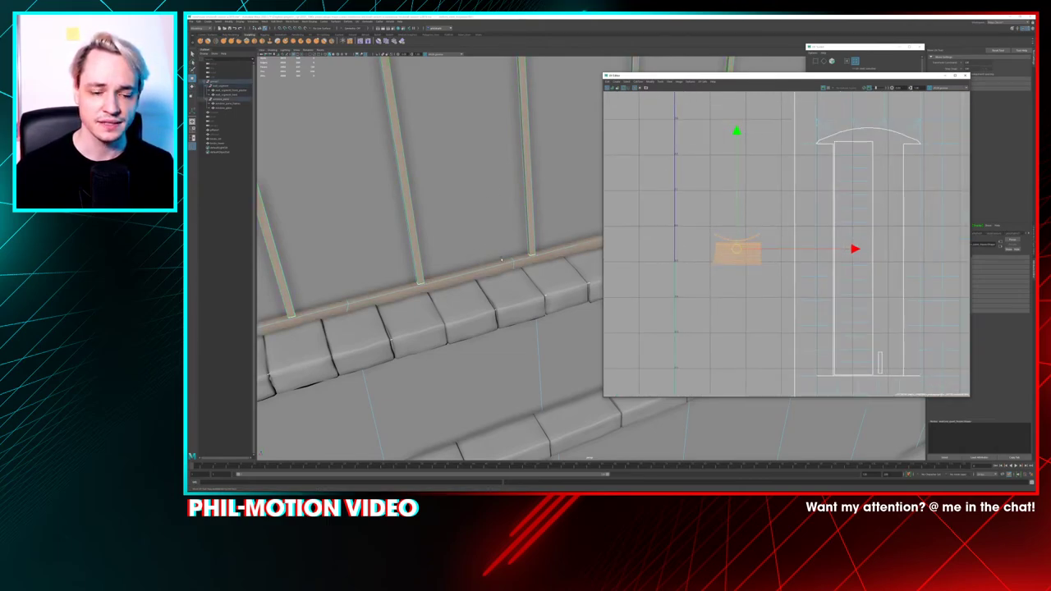
scroll(745, 276, down, 2)
drag(735, 257, 846, 297)
scroll(861, 311, up, 2)
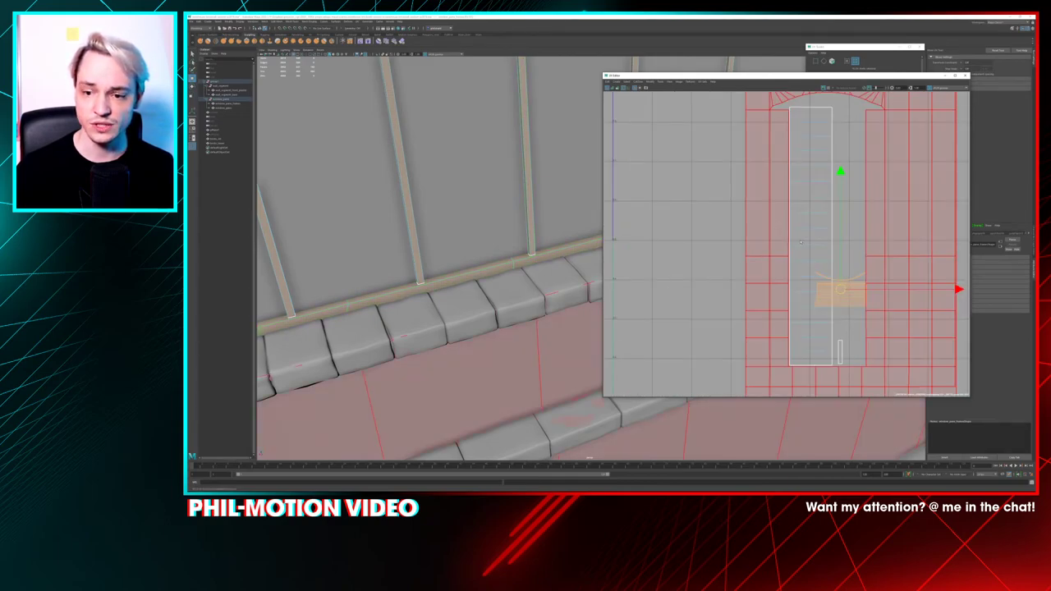
alt+middle_drag(840, 172, 712, 137)
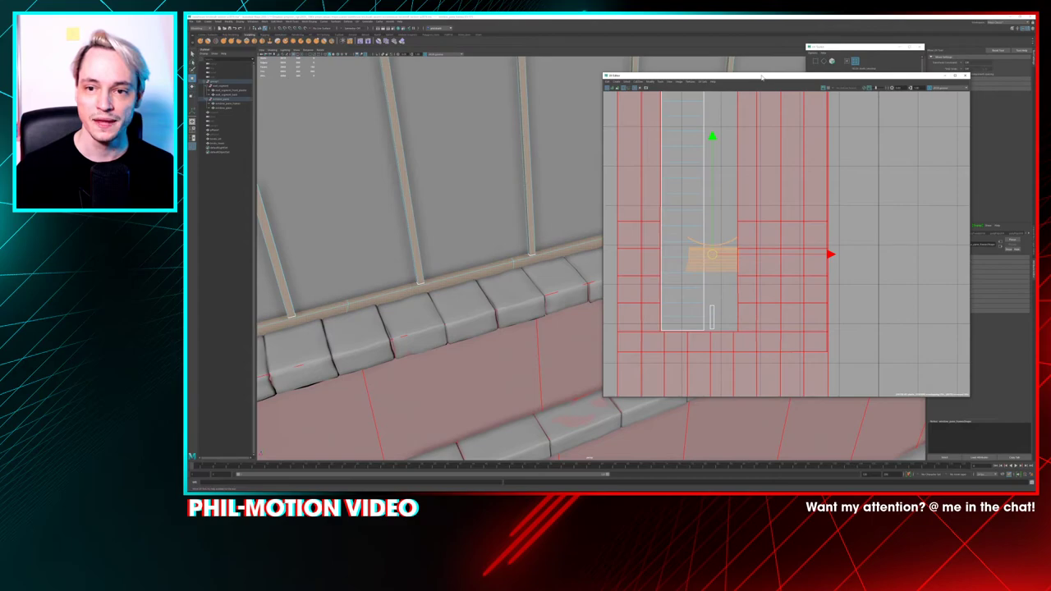
Rotate the window frame shells 90 degrees clockwise and reposition them in the gap beside the tall strip
drag(761, 77, 665, 94)
scroll(626, 212, down, 5)
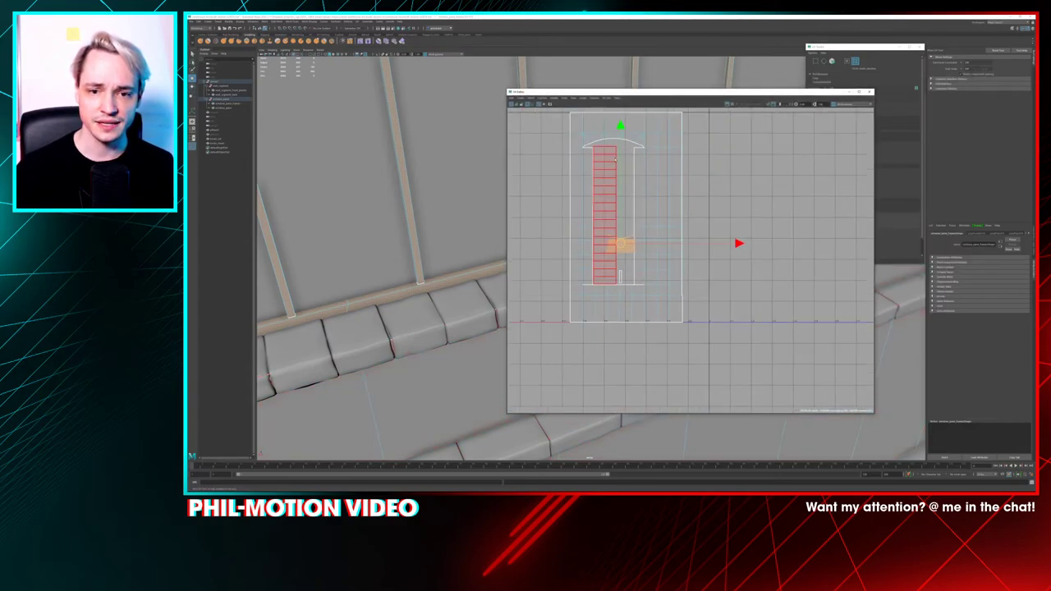
scroll(623, 164, up, 3)
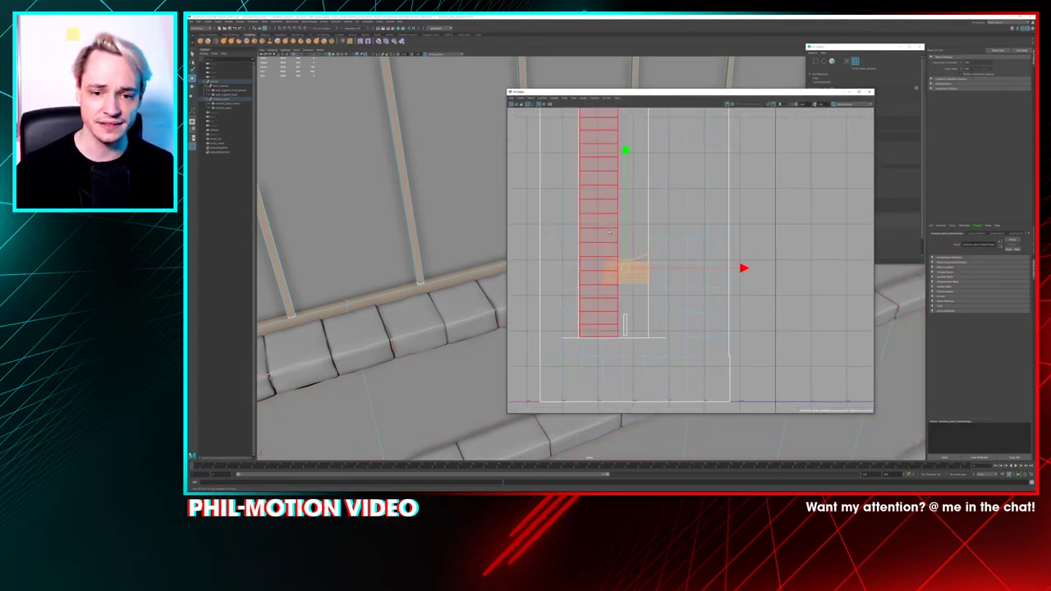
drag(848, 49, 909, 48)
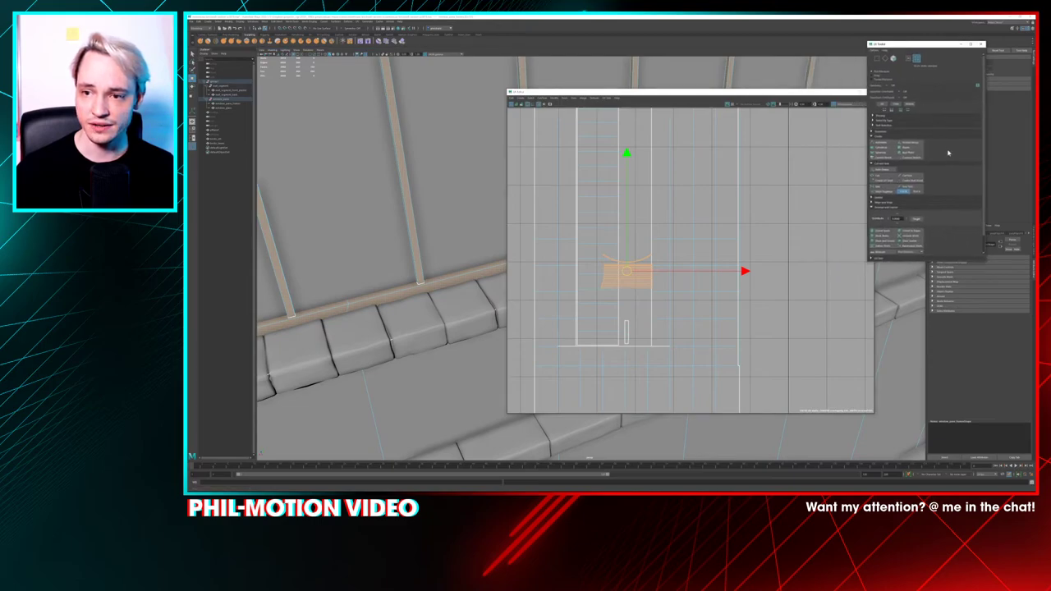
scroll(940, 159, down, 2)
scroll(952, 196, up, 2)
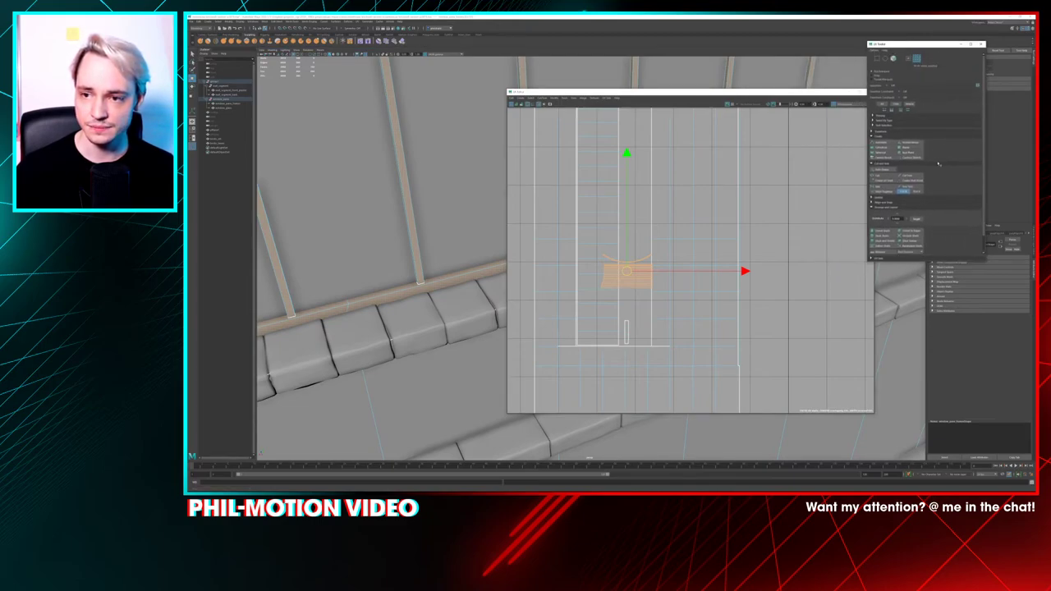
click(896, 132)
scroll(926, 174, down, 2)
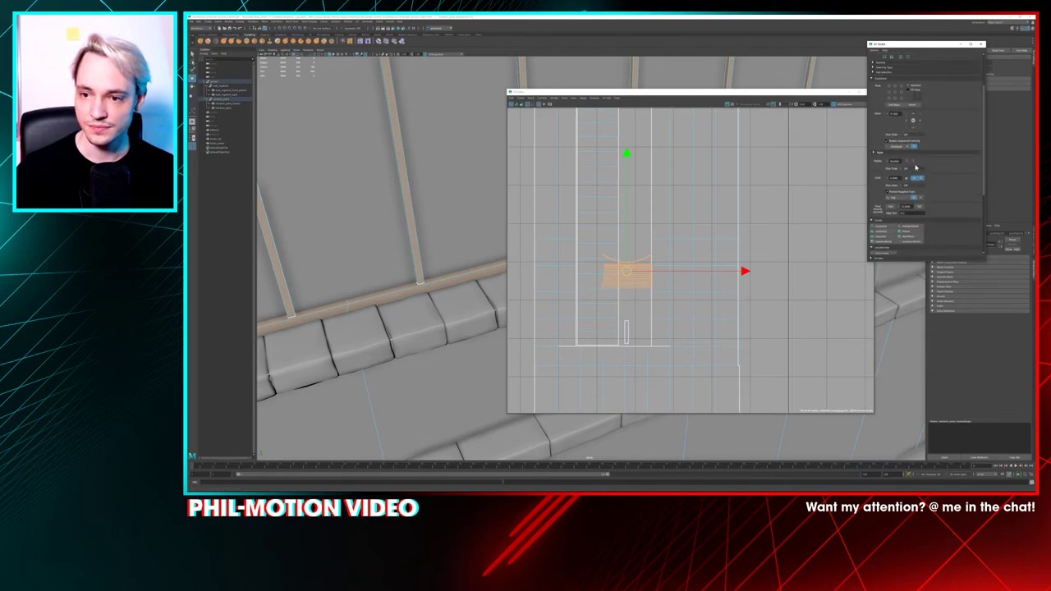
click(916, 167)
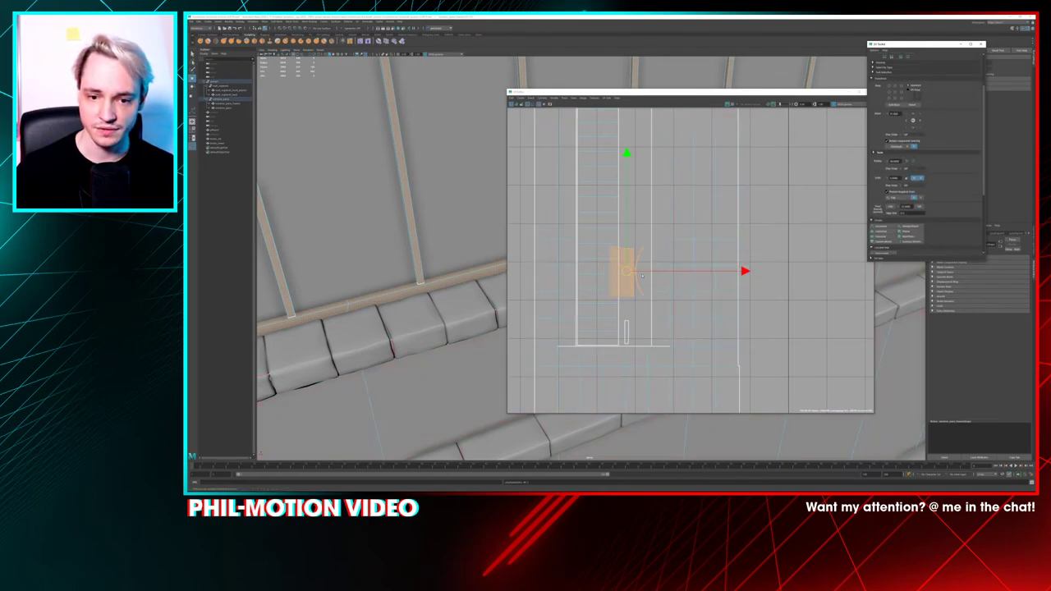
drag(642, 276, 639, 248)
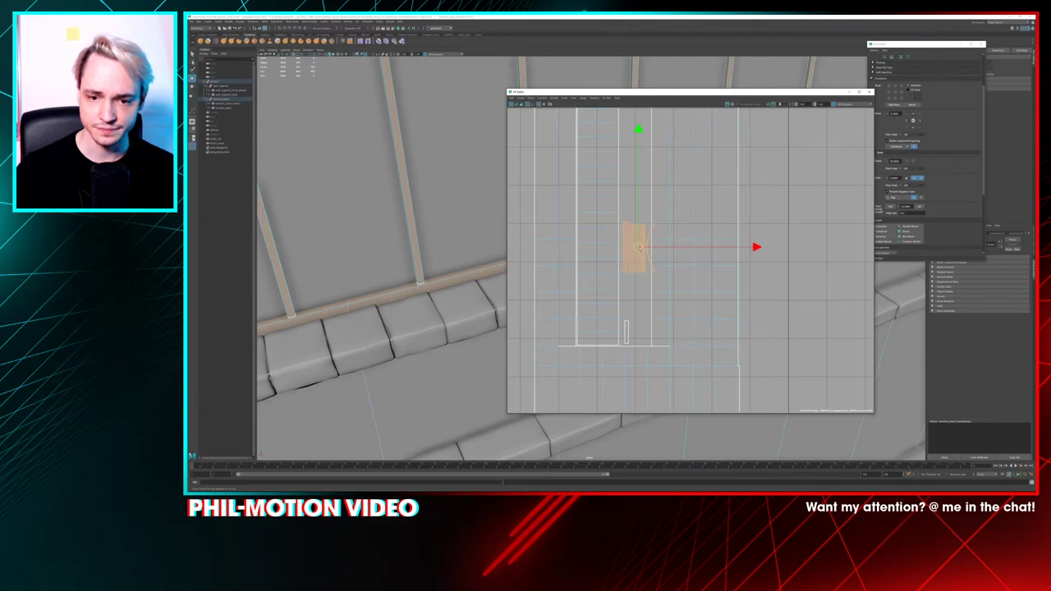
Select the thin curved frame shell and move it out of the window frame stack up toward the opening's arch
scroll(647, 285, up, 5)
click(651, 220)
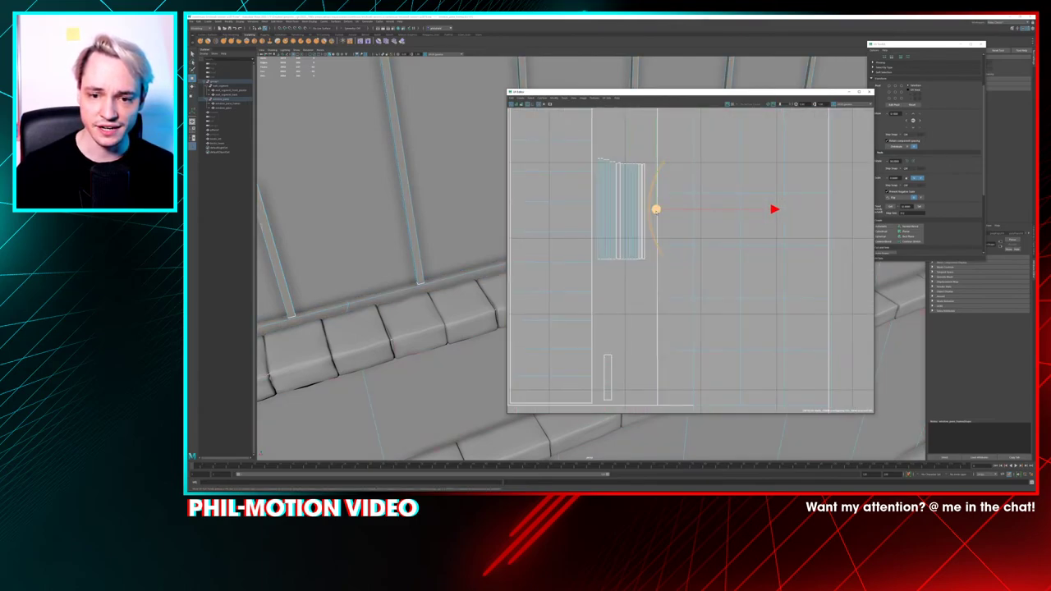
drag(655, 211, 614, 342)
drag(617, 212, 614, 190)
scroll(621, 197, down, 5)
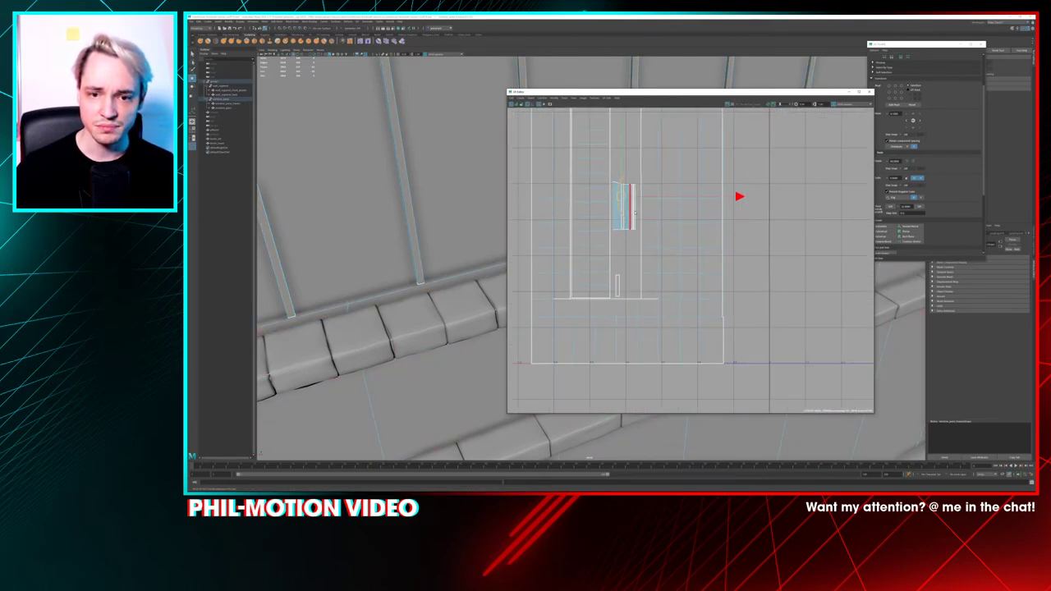
alt+middle_drag(642, 165, 661, 302)
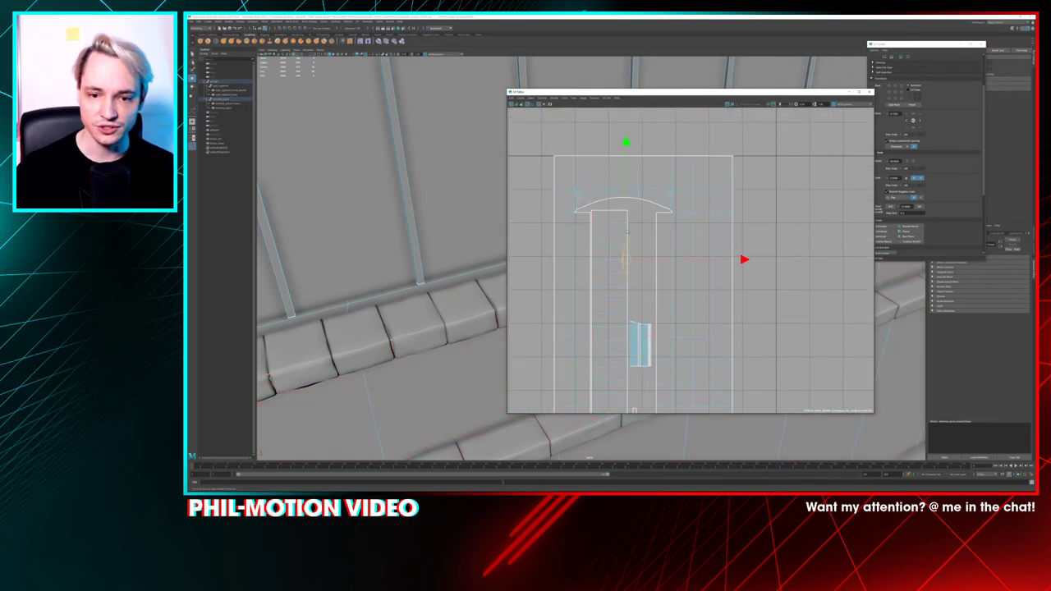
Rotate the curved frame shell 90 degrees clockwise and scale it up to nest just beneath the opening's arch
click(914, 161)
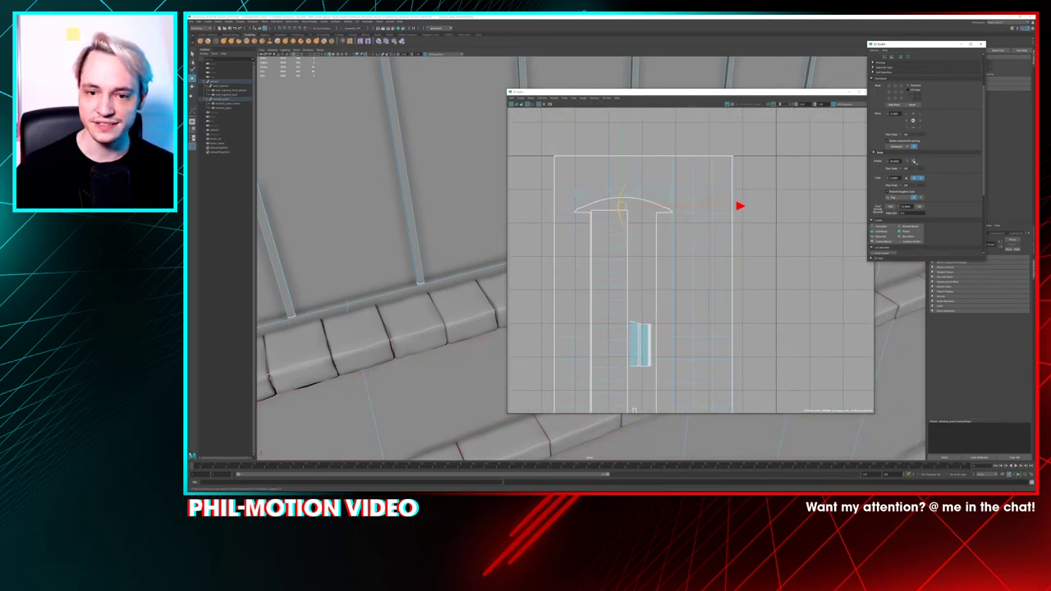
key(r)
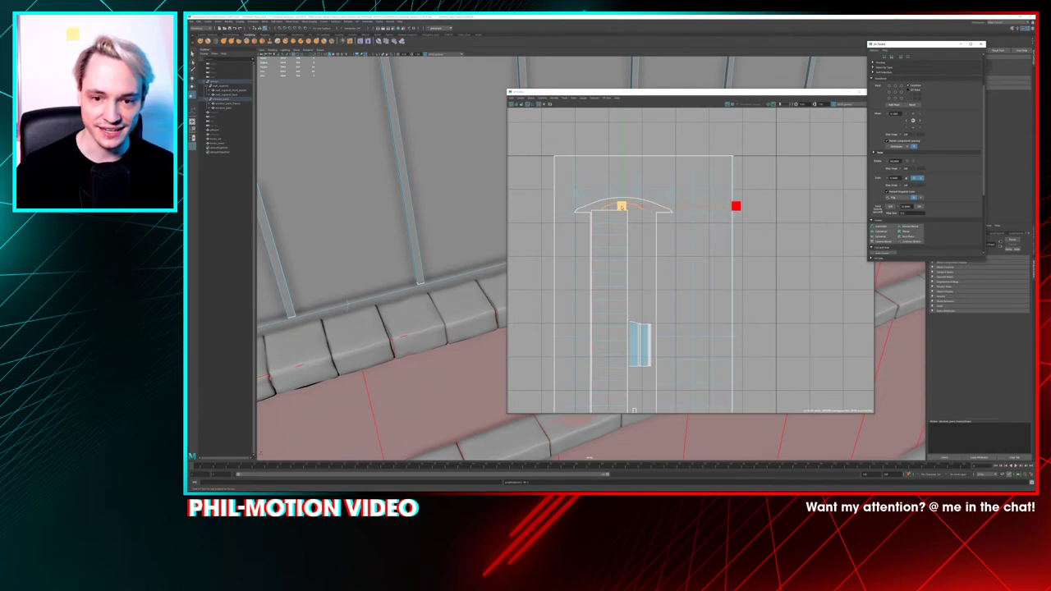
drag(651, 202, 711, 203)
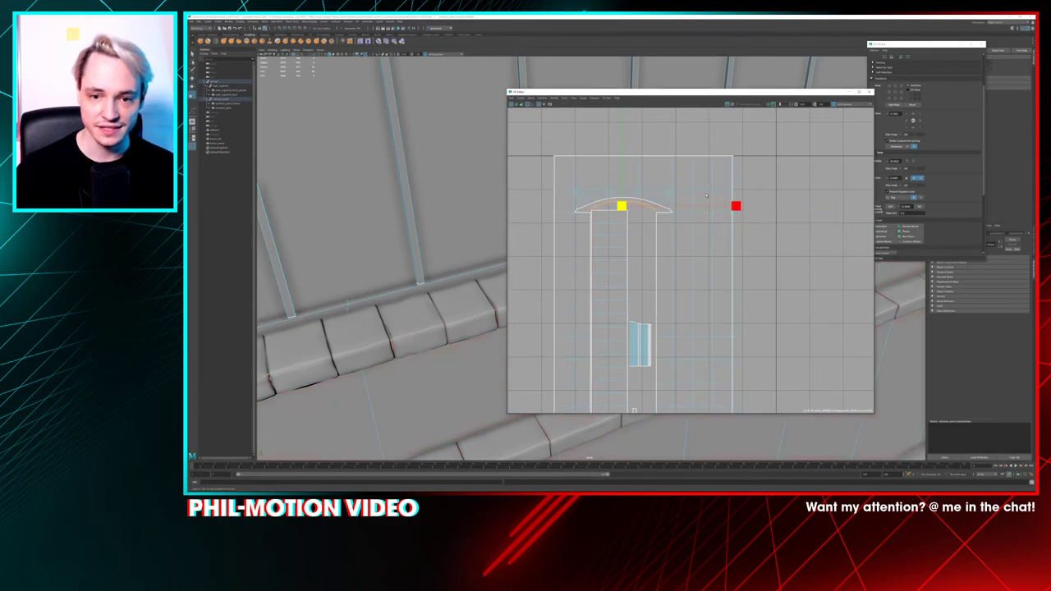
key(w)
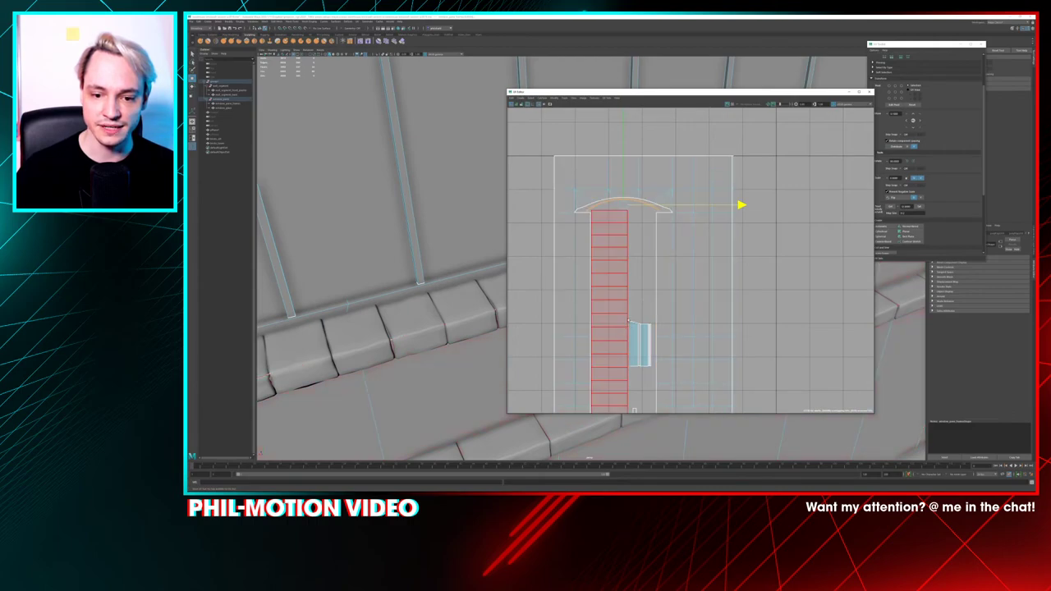
Select the remaining straight window frame shells and stretch them vertically to span the height of the gap beside the tall strip
alt+middle_drag(627, 343, 618, 270)
scroll(635, 261, up, 5)
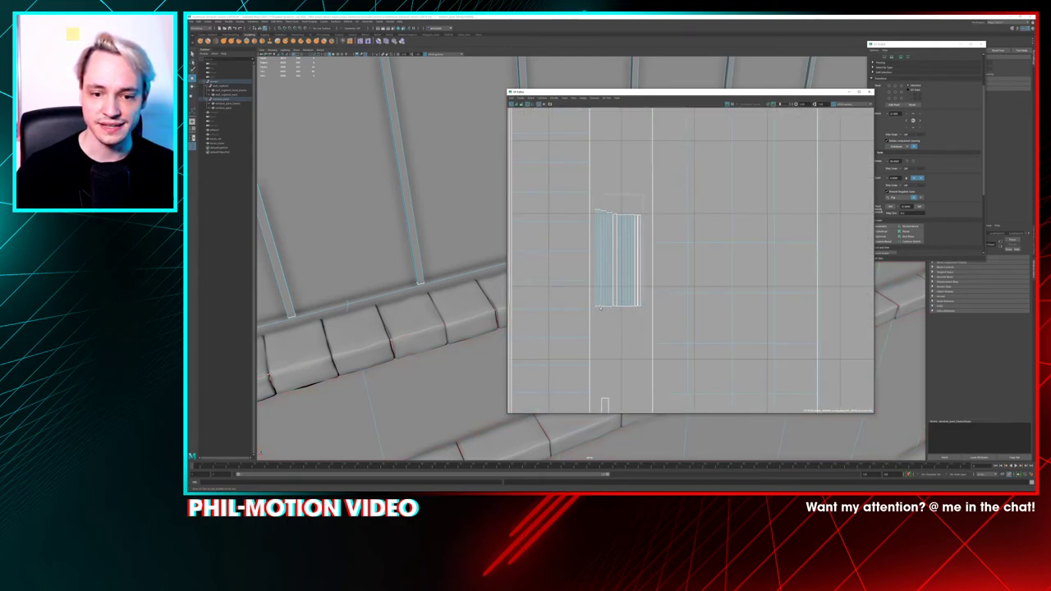
drag(595, 318, 592, 319)
scroll(427, 344, down, 6)
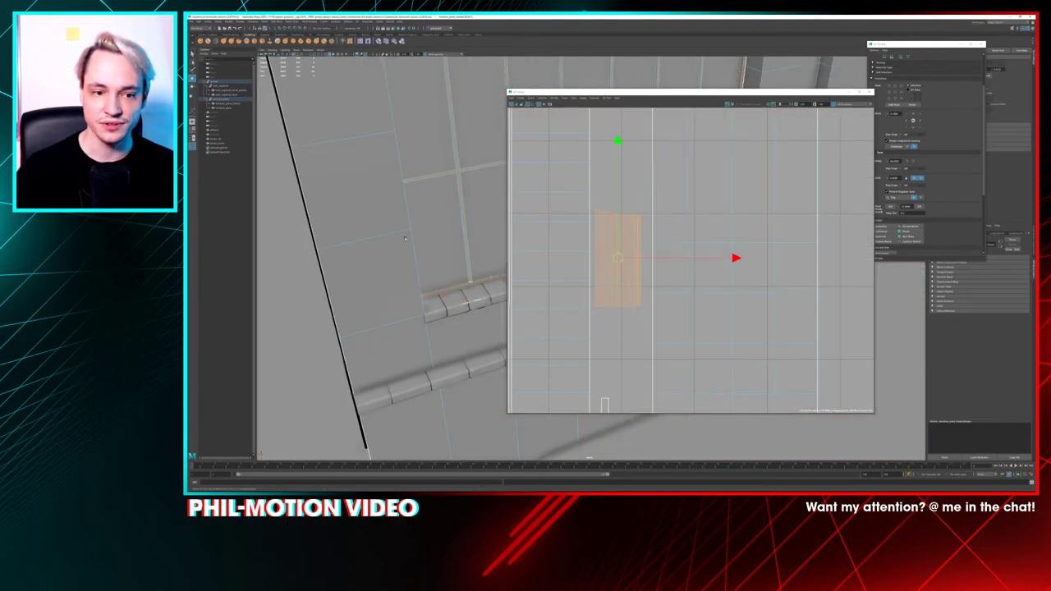
alt+middle_drag(427, 308, 345, 362)
scroll(590, 295, down, 3)
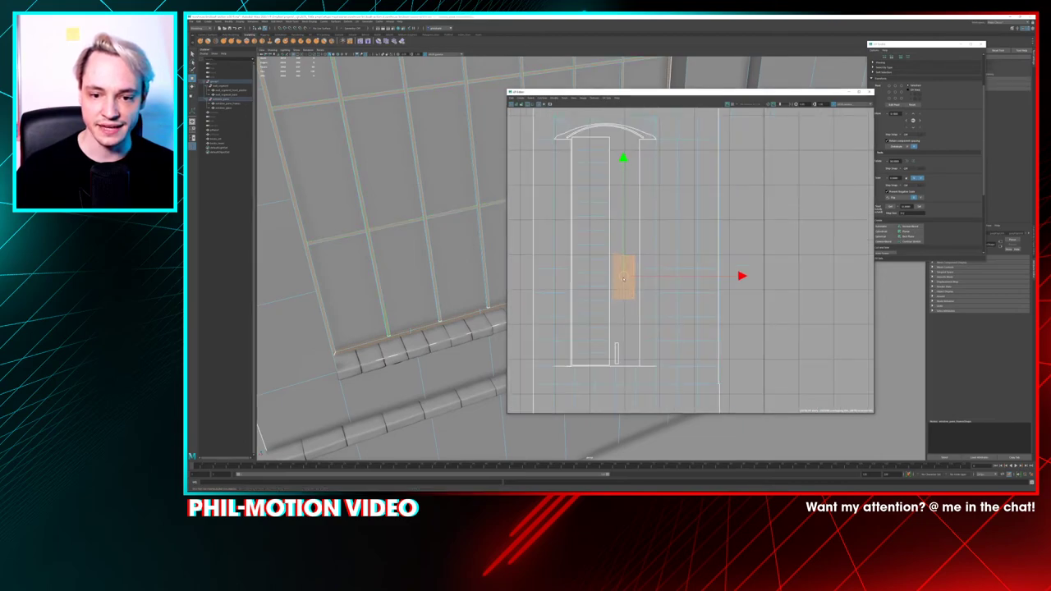
key(r)
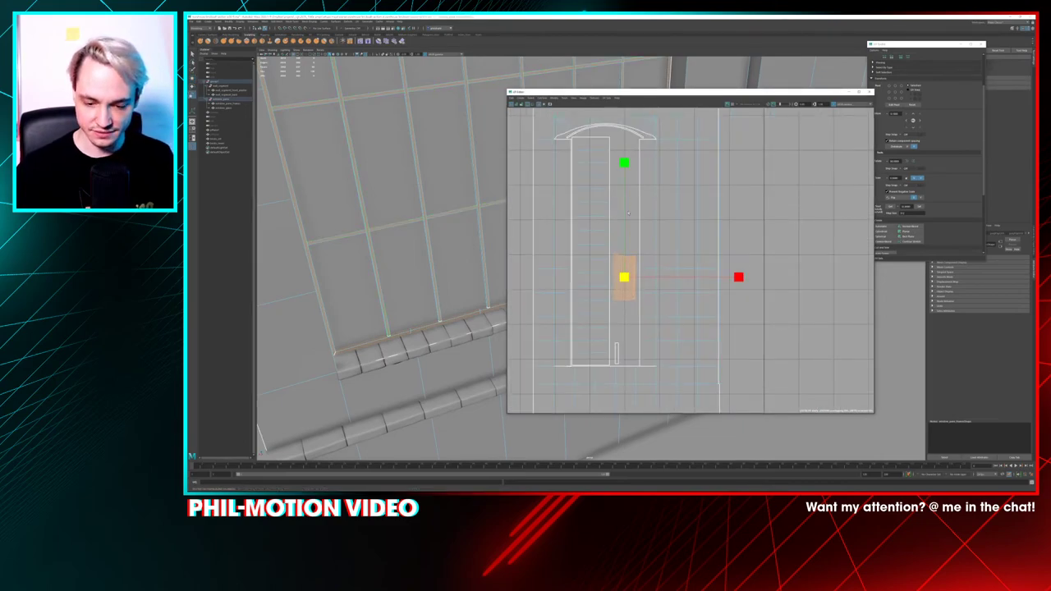
key(minus)
drag(623, 222, 623, 110)
drag(624, 220, 625, 184)
Fine-tune the vertical position and height of the stretched window frame shells so both ends sit inside the opening
key(w)
key(r)
key(w)
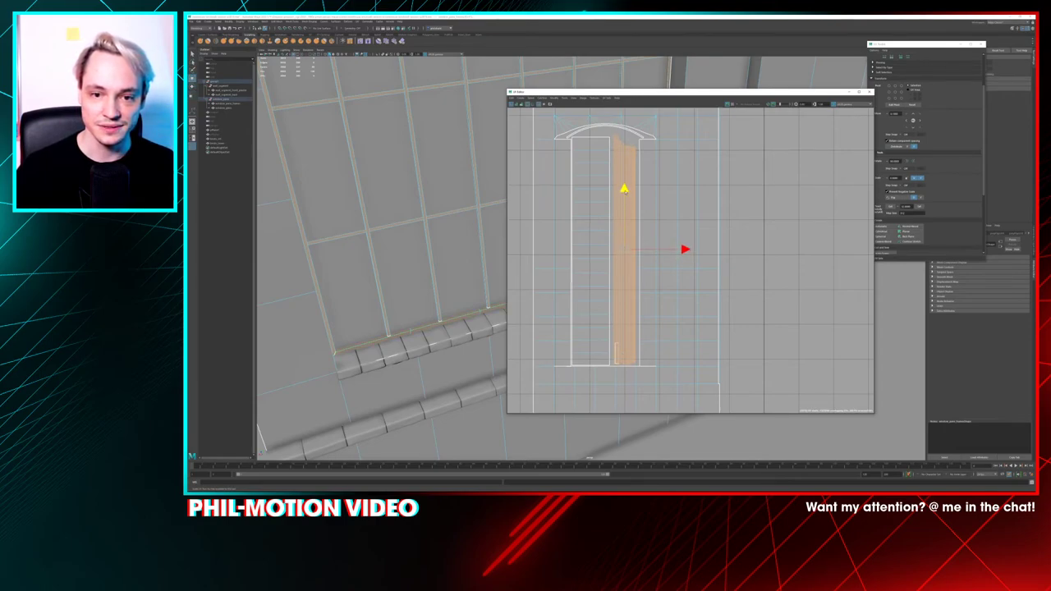
key(r)
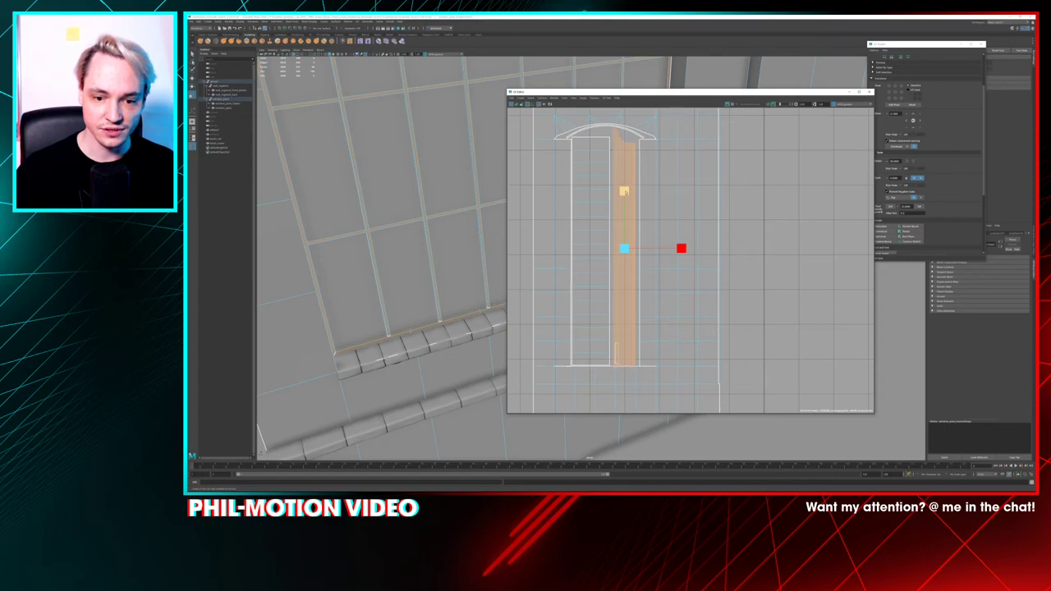
key(w)
Pick the narrow rectangular shell overlapping the frame shells and move it up into the space under the arch above the tall strip
scroll(617, 252, up, 10)
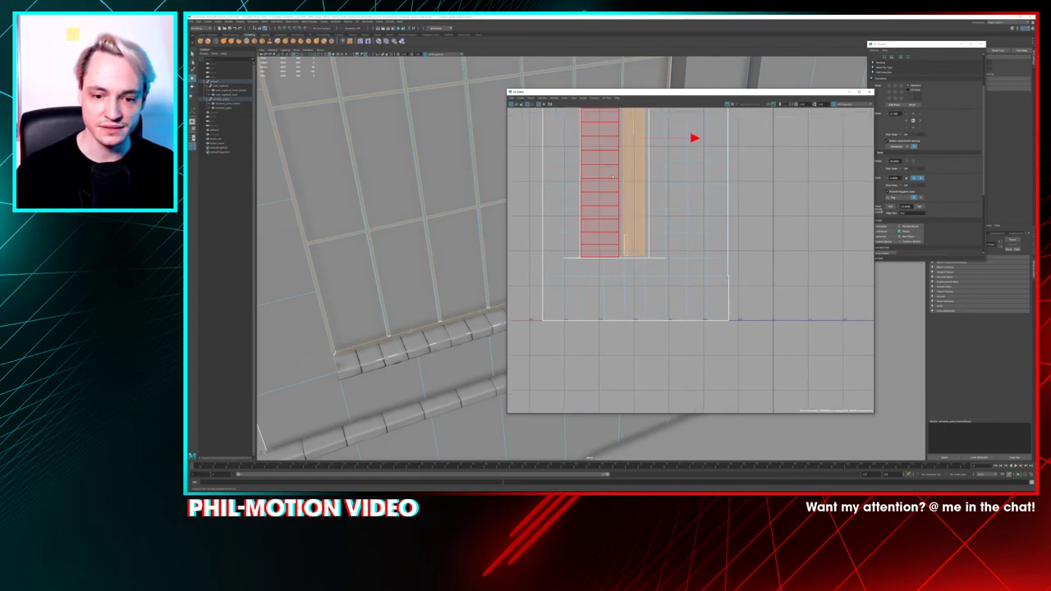
scroll(621, 227, up, 3)
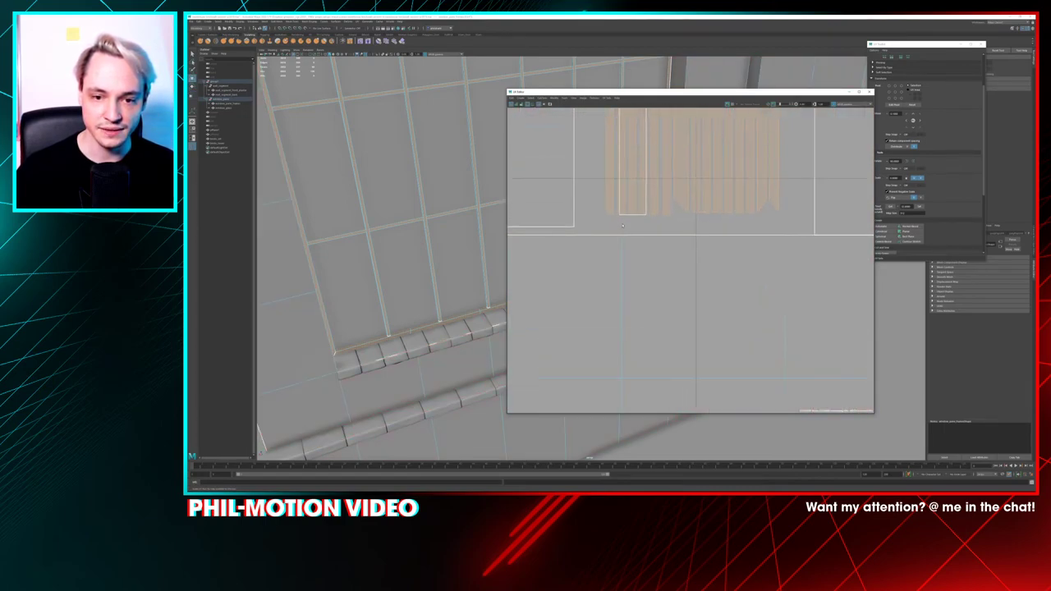
click(622, 227)
click(634, 203)
scroll(650, 230, down, 6)
drag(642, 187, 628, 195)
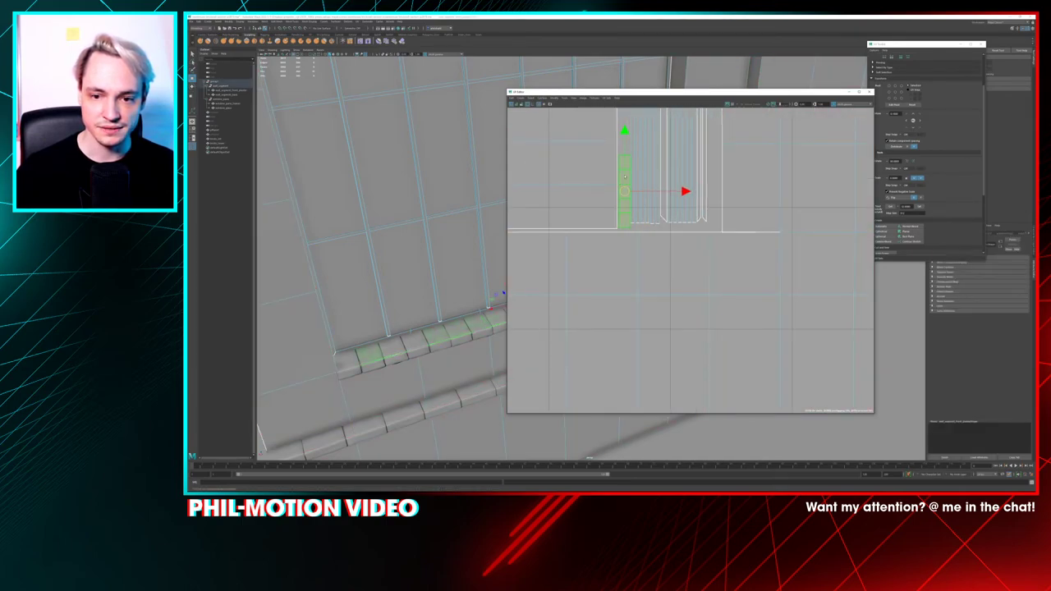
scroll(625, 176, down, 5)
alt+middle_drag(626, 179, 640, 298)
drag(642, 318, 620, 205)
alt+middle_drag(619, 205, 626, 297)
drag(627, 298, 616, 179)
alt+middle_drag(617, 179, 623, 294)
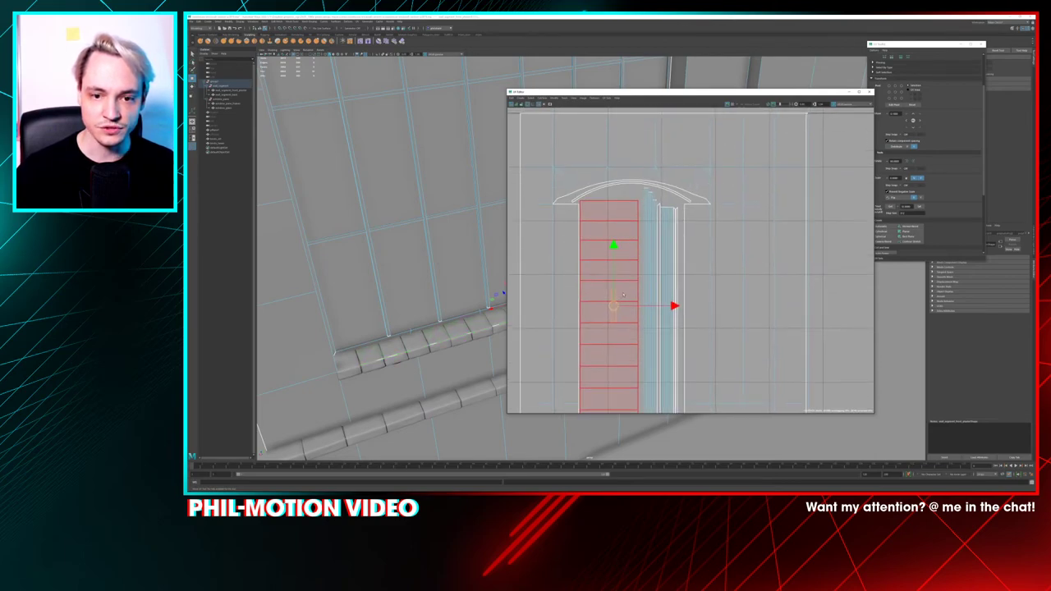
drag(619, 188, 619, 188)
key(ctrl+z)
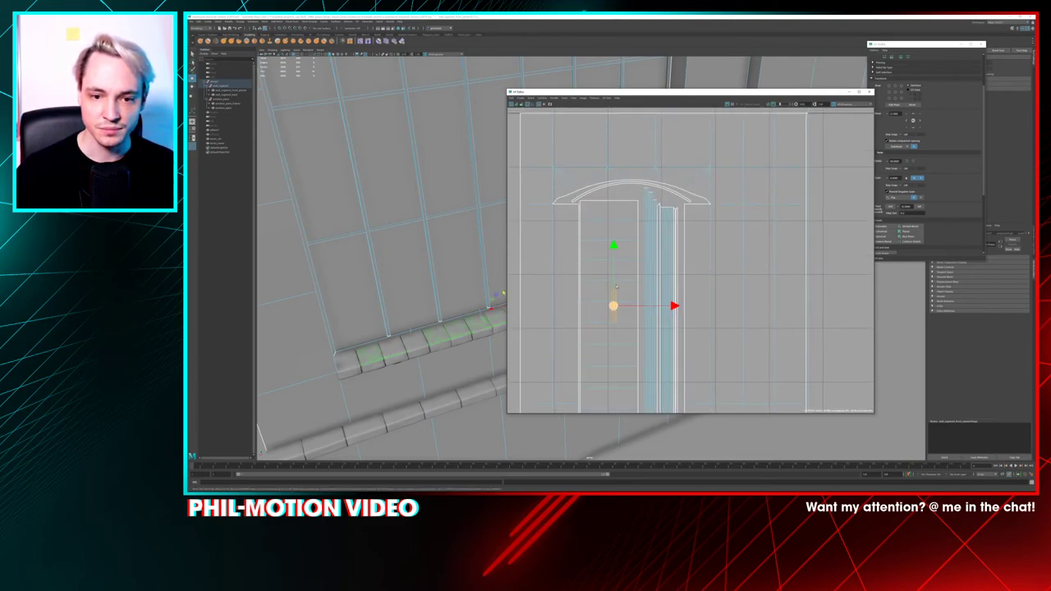
drag(616, 300, 617, 193)
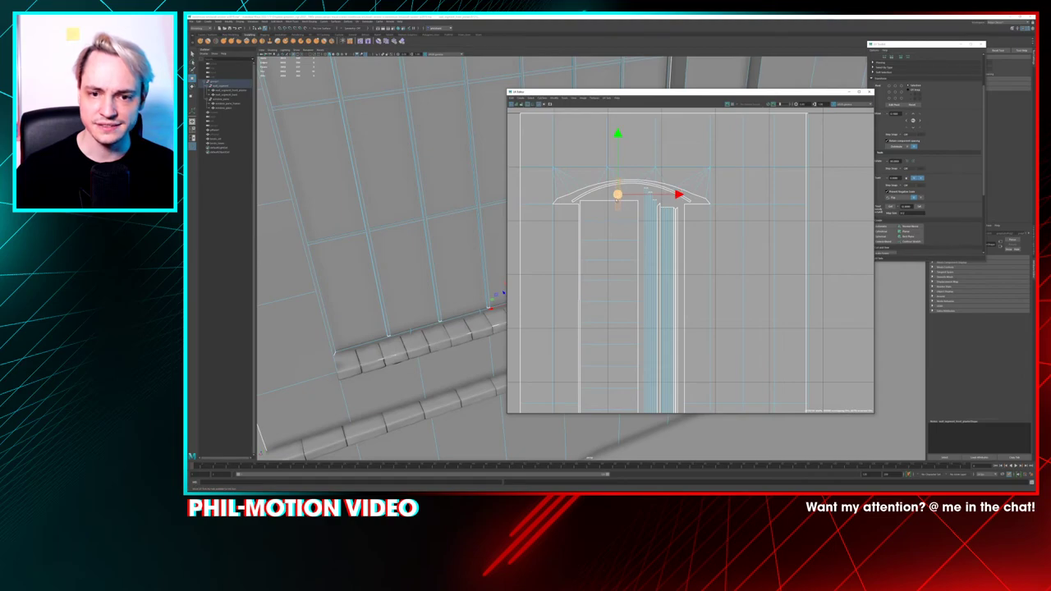
Rotate the narrow rectangular shell 90 degrees to lie horizontally and scale it up to fit between the tall strip and the arch
click(910, 163)
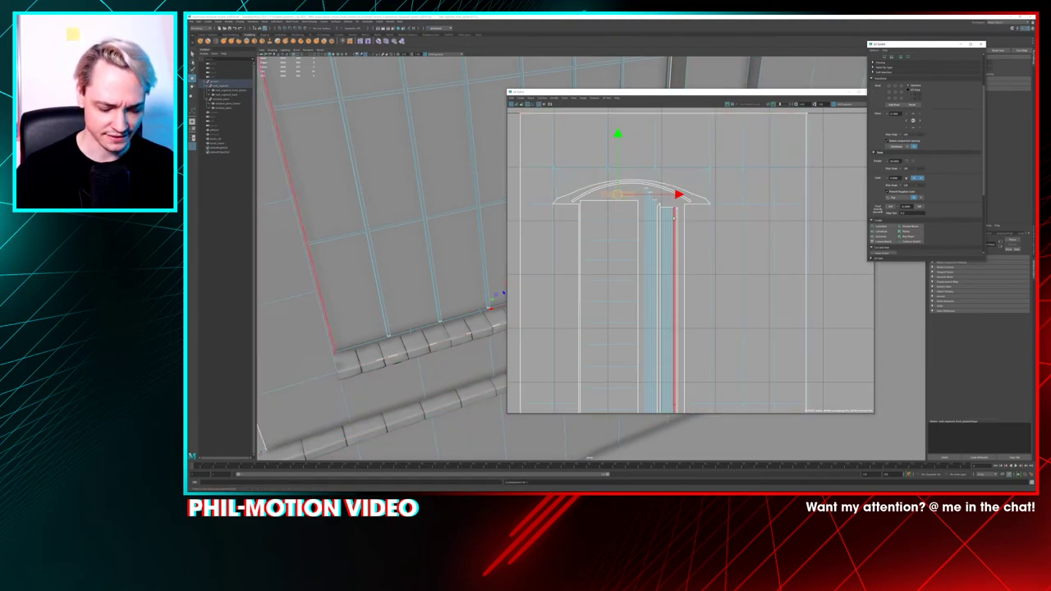
key(r)
mouse_move(617, 196)
mouse_down()
mouse_move(647, 195)
mouse_move(620, 199)
mouse_up()
key(w)
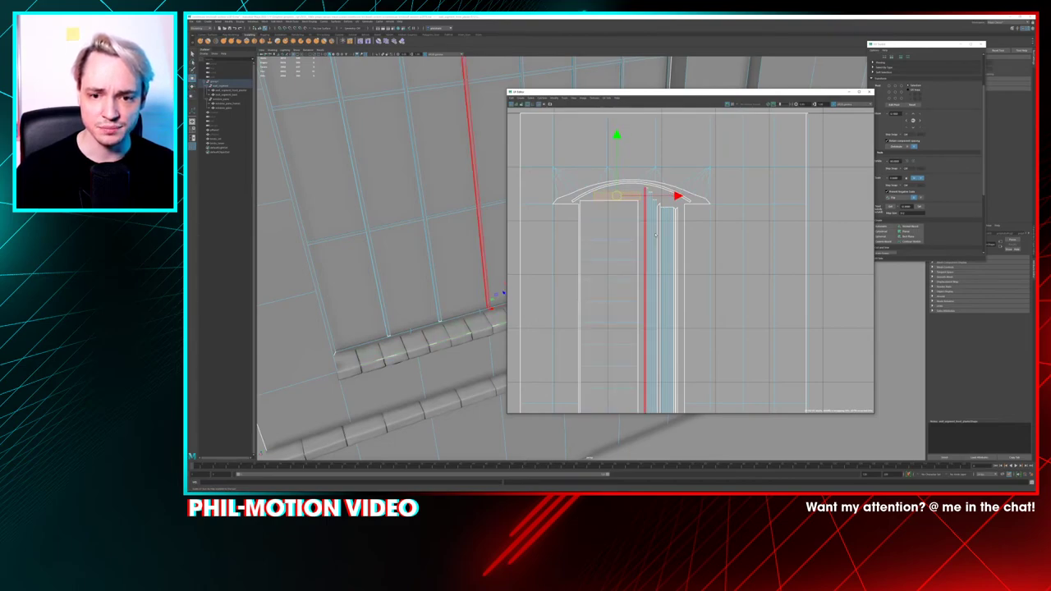
Select the window frame shells again and widen them horizontally to fill the gap between the tall strip and the opening's edge
click(651, 242)
alt+middle_drag(666, 278, 659, 222)
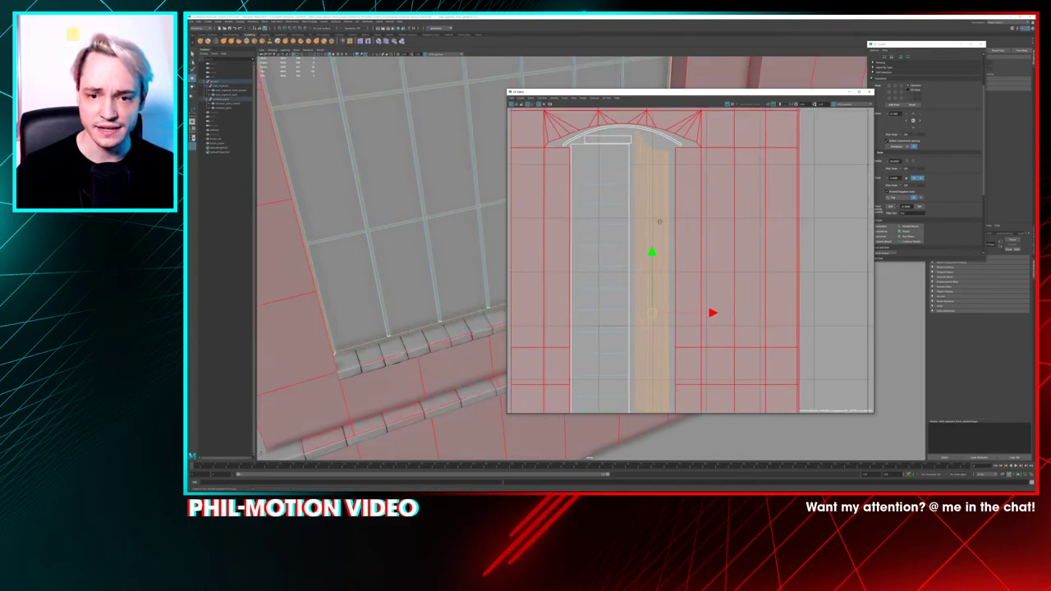
scroll(656, 238, down, 6)
scroll(654, 275, up, 1)
key(r)
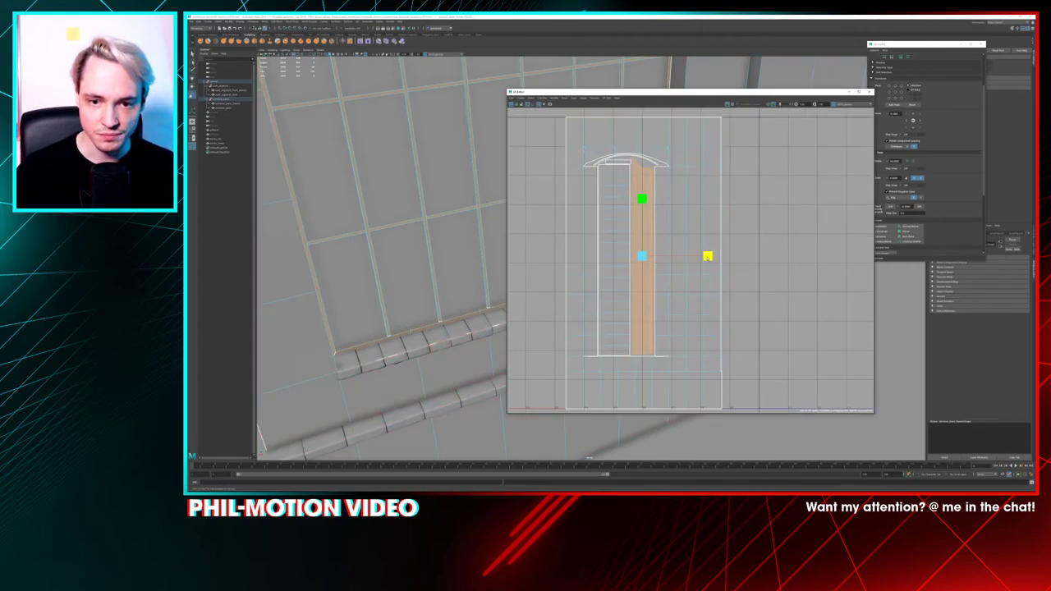
drag(707, 259, 708, 258)
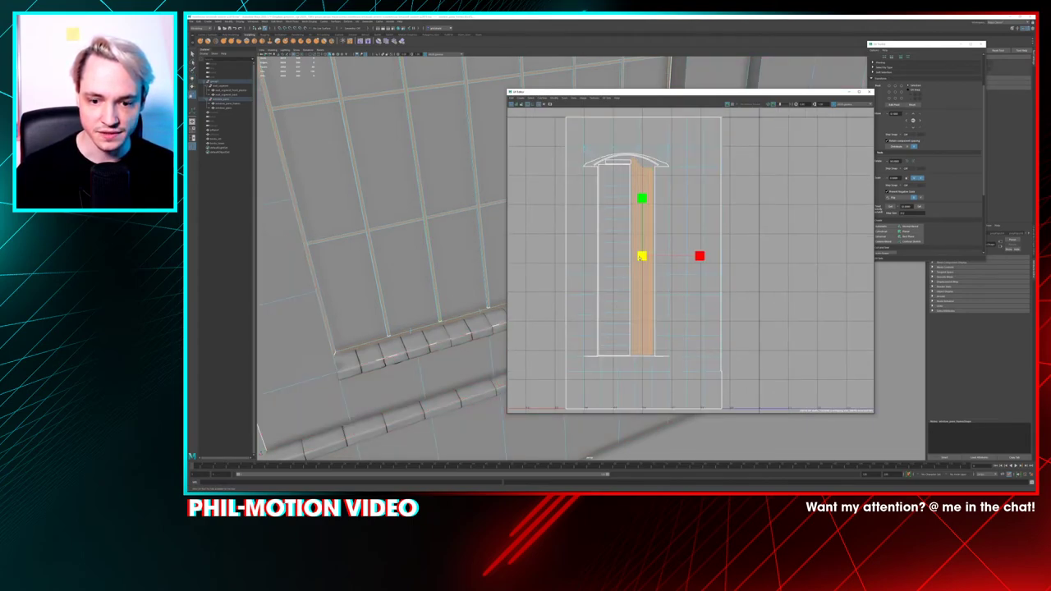
key(w)
Select all shells of the packed layout as UVs and move them horizontally to the UV tile's starting edge at U = 0
scroll(712, 238, down, 4)
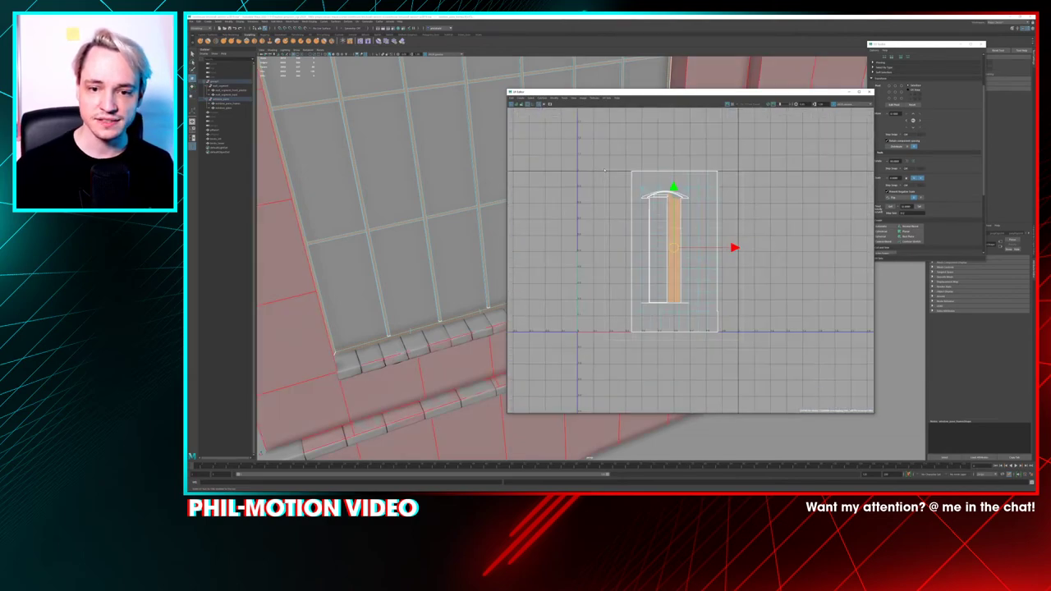
drag(605, 169, 706, 211)
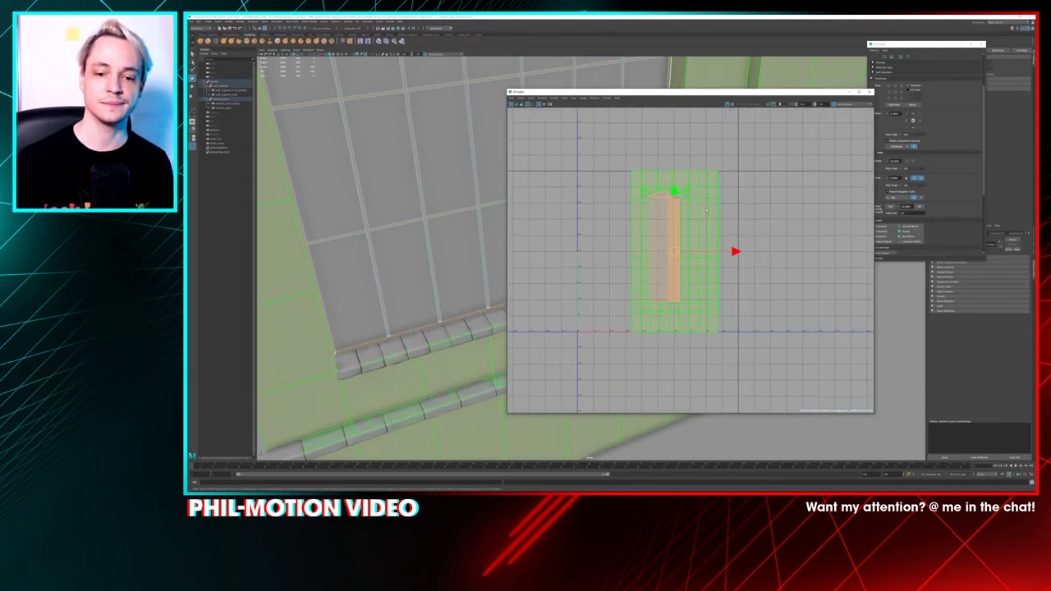
key(ctrl+F11)
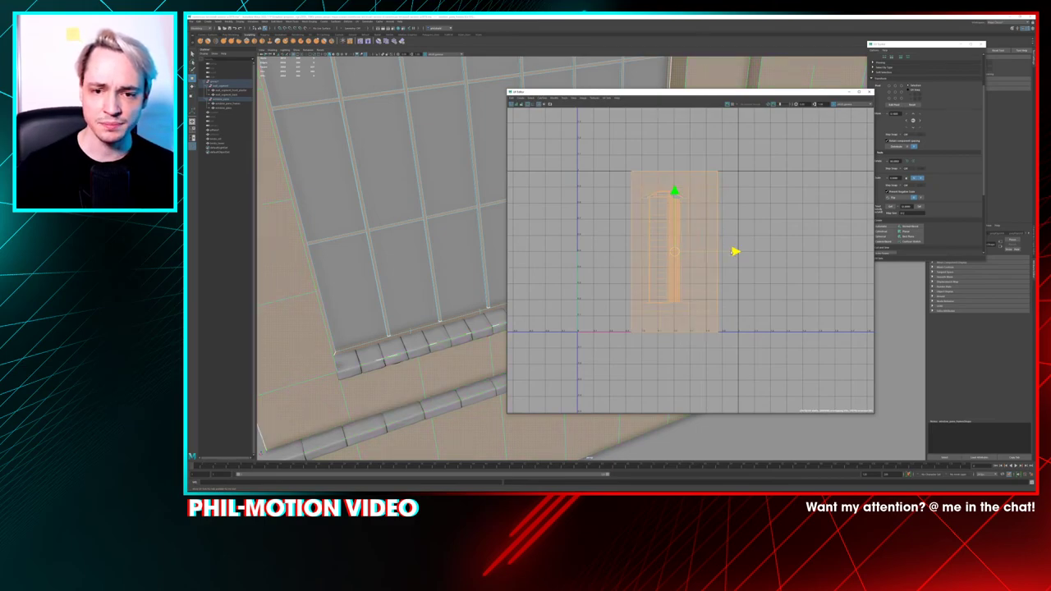
drag(734, 251, 683, 253)
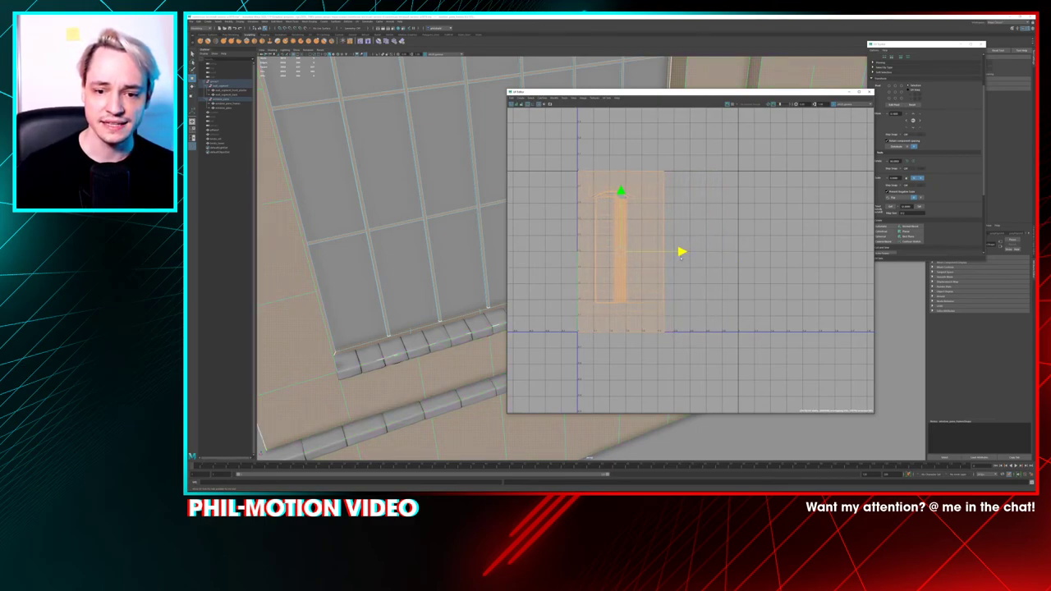
Examine the packed layout's alignment with the UV tile border, then inspect the full wall segment in the viewport beside the UV editor
scroll(649, 297, up, 8)
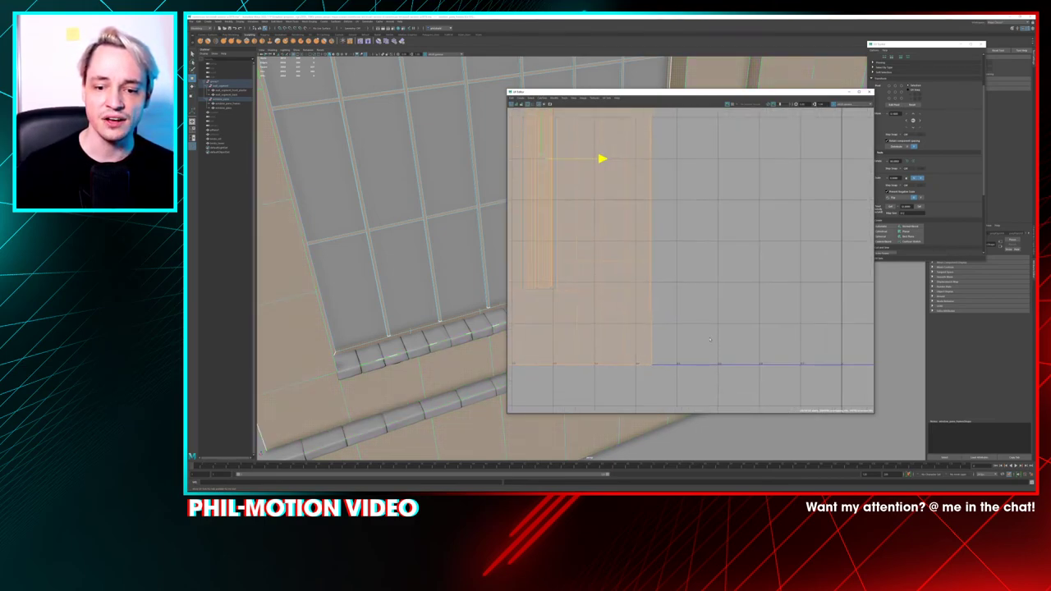
alt+middle_drag(634, 351, 724, 261)
scroll(723, 260, up, 6)
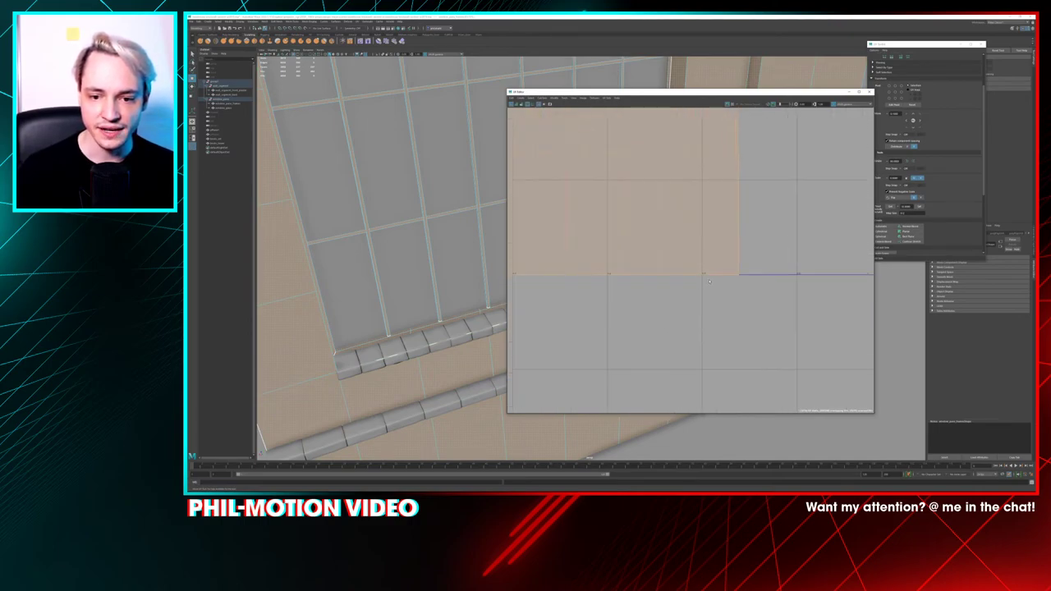
click(693, 264)
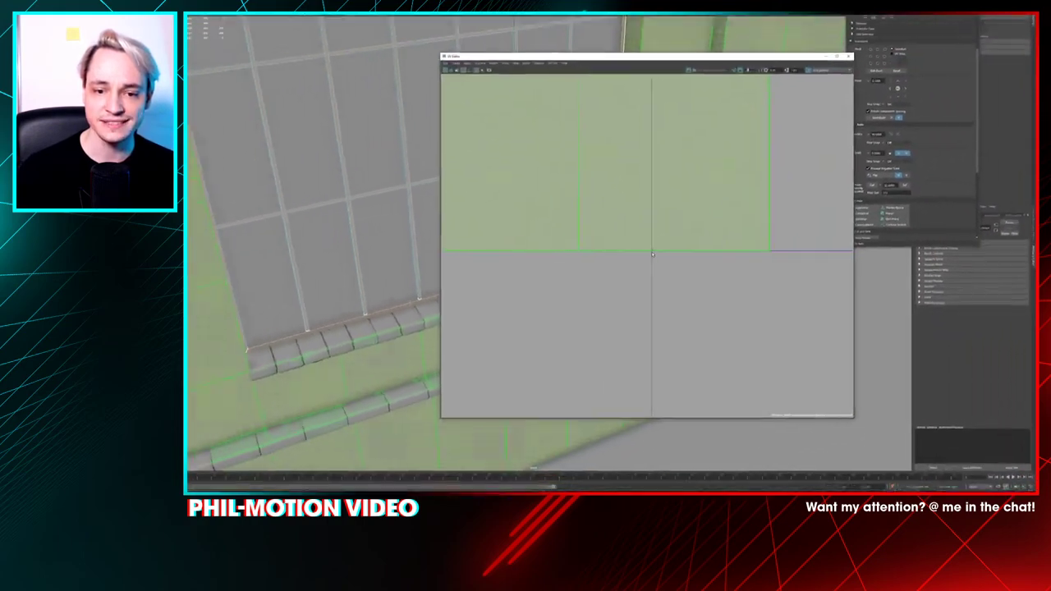
scroll(695, 263, down, 10)
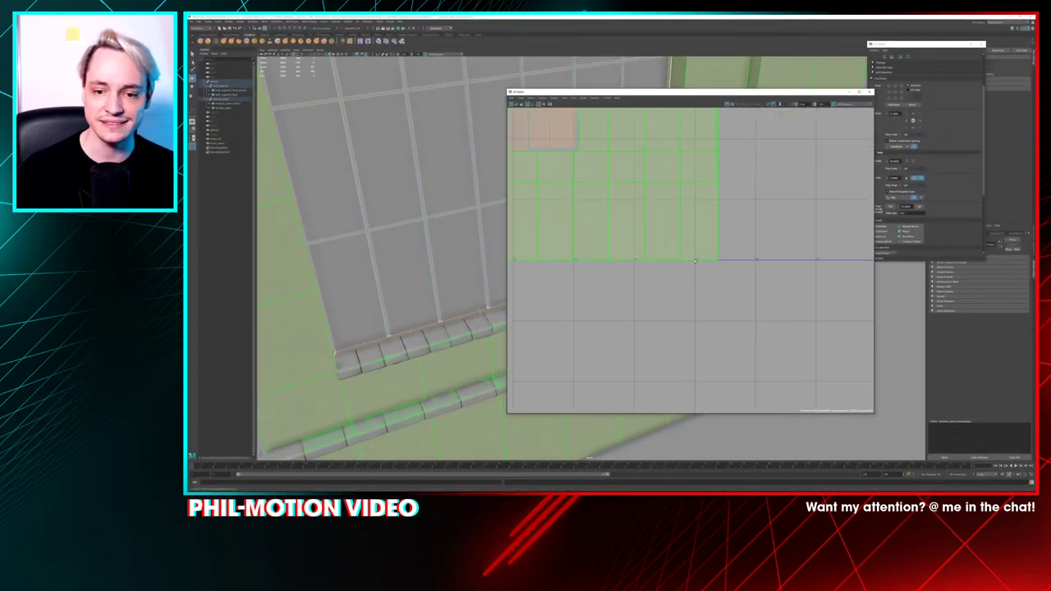
scroll(694, 255, down, 4)
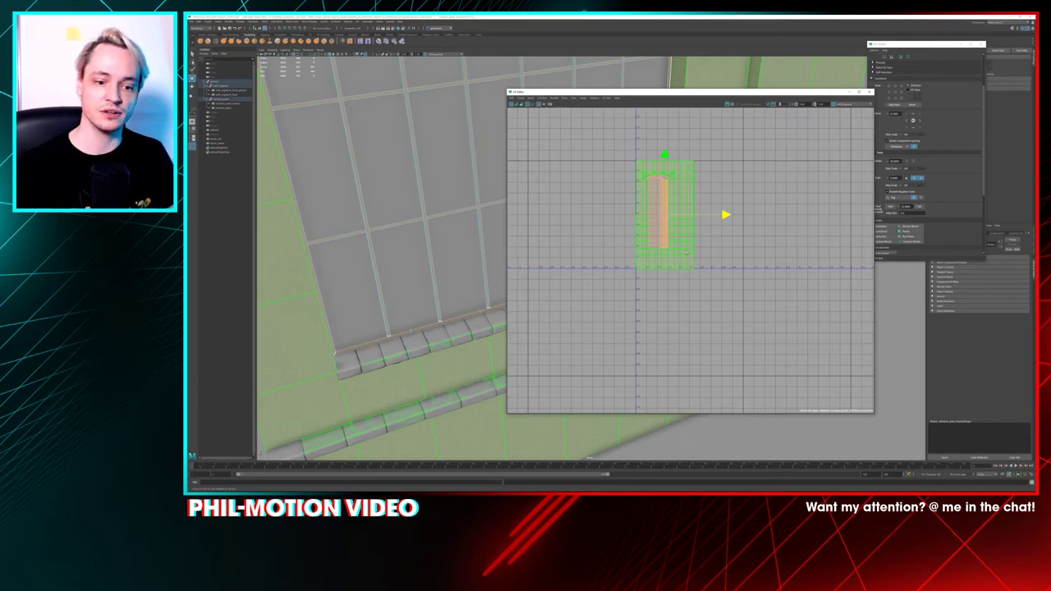
scroll(409, 233, down, 8)
alt+drag(409, 233, 538, 145)
drag(557, 92, 769, 124)
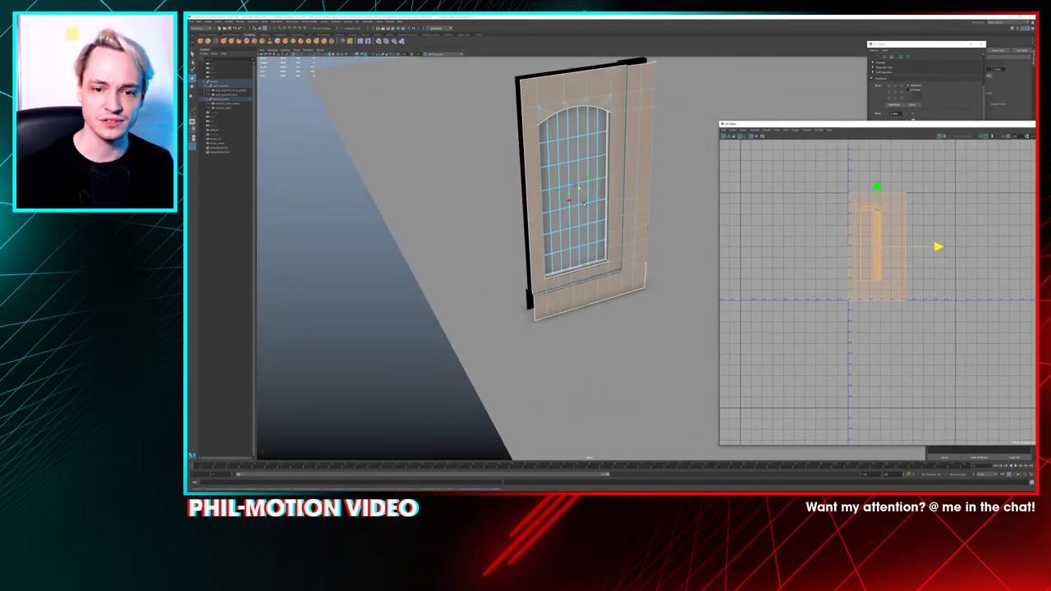
alt+drag(615, 211, 501, 190)
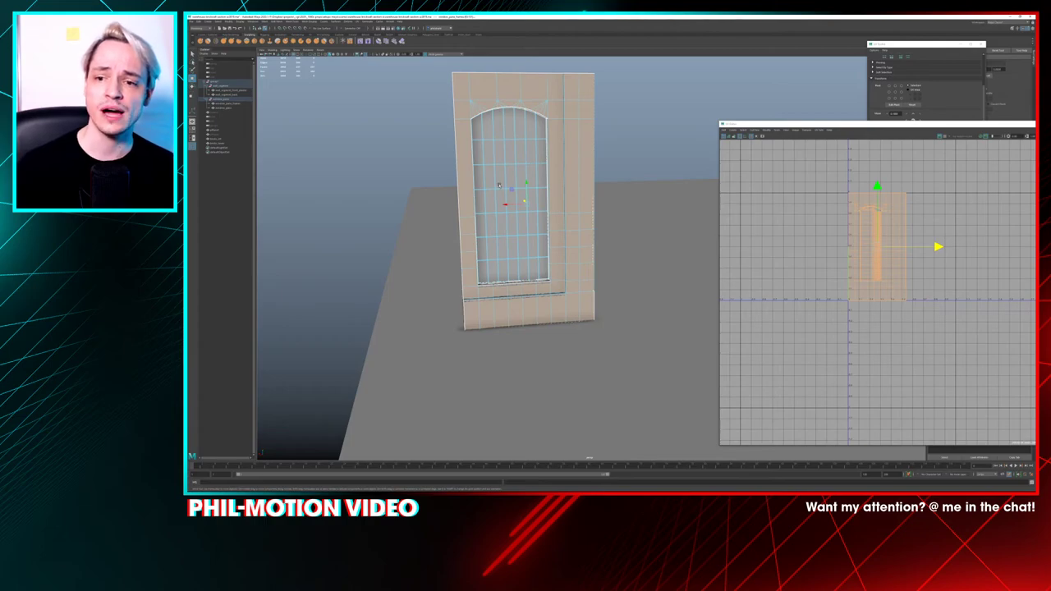
Examine how the wall segment's shells correspond to the model and place the UV editor closer to the wall for comparison
click(461, 114)
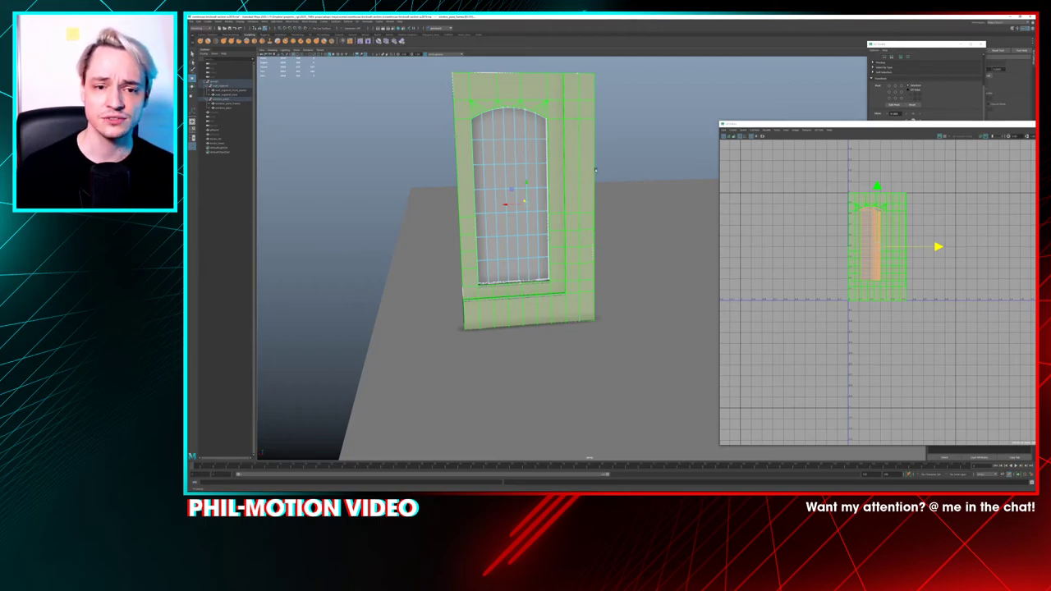
click(595, 170)
click(591, 171)
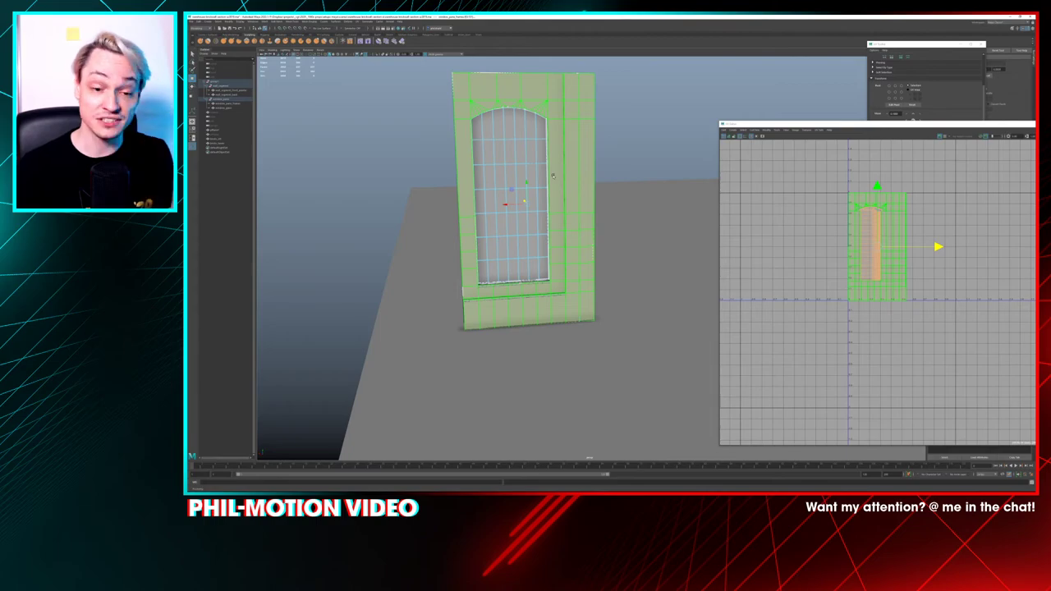
click(624, 156)
click(552, 174)
click(791, 114)
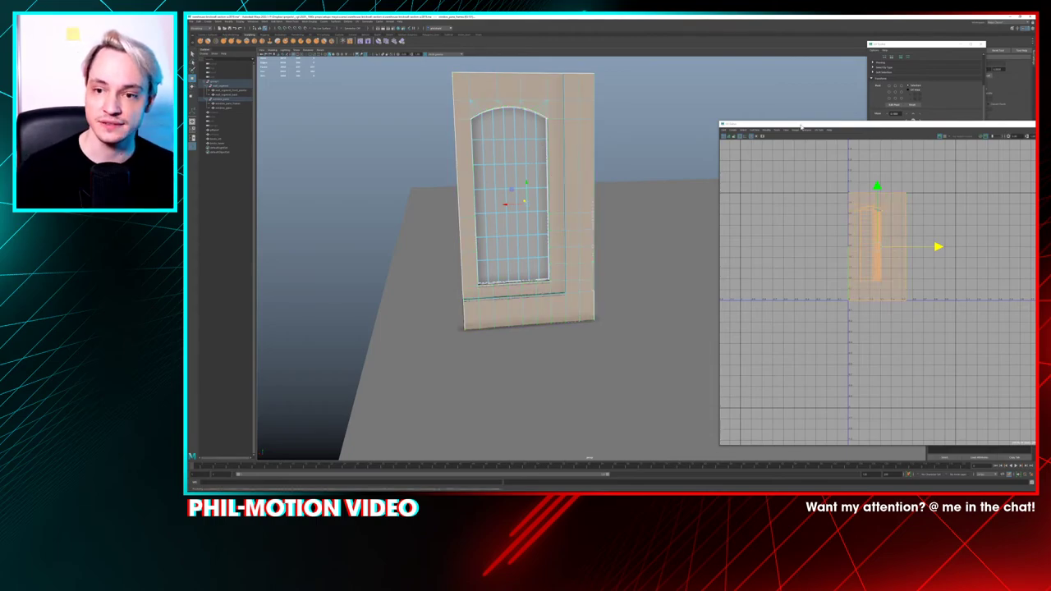
drag(801, 126, 717, 87)
click(756, 217)
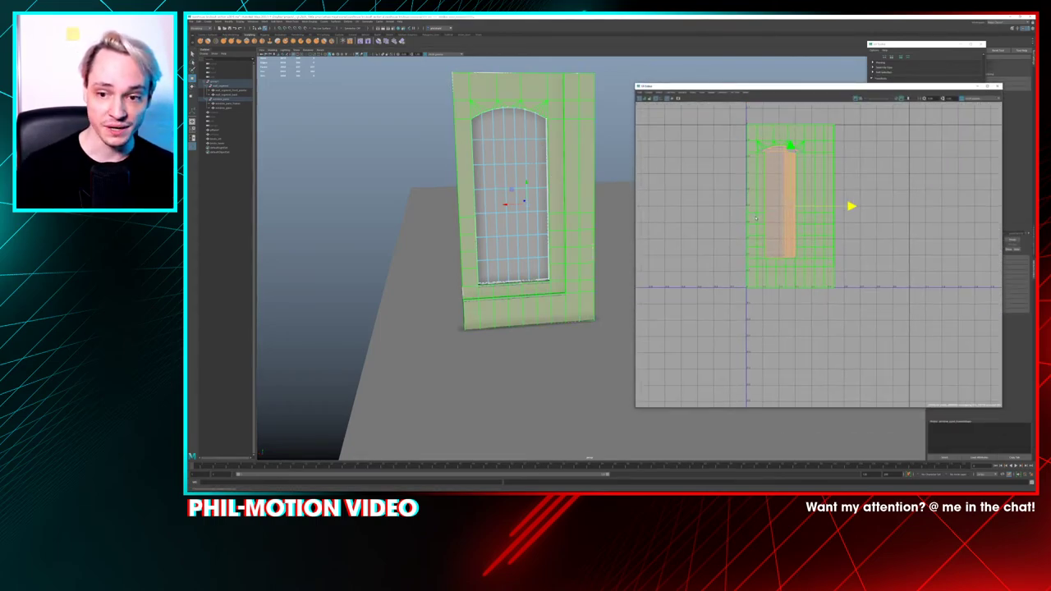
Inspect the two brick rows beneath the window and compare their UV shells with the packed wall layout
key(ctrl+F11)
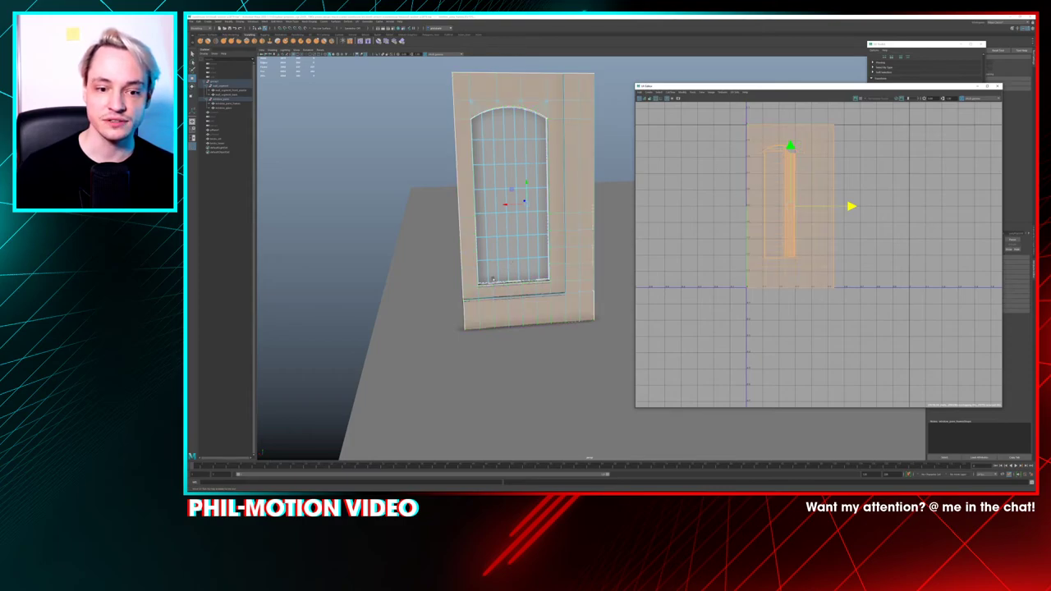
scroll(496, 304, up, 8)
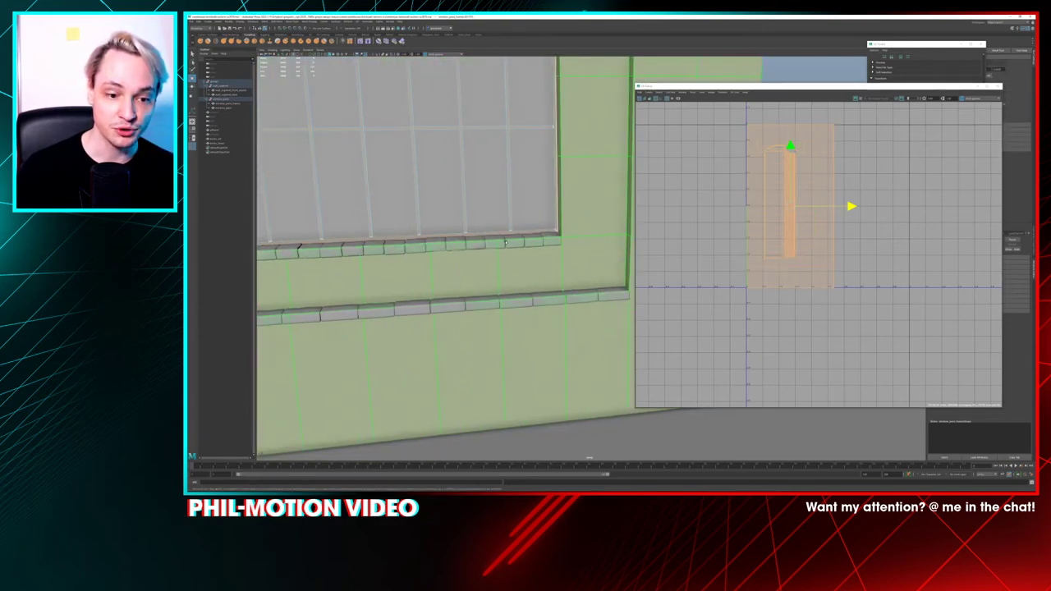
scroll(504, 265, down, 6)
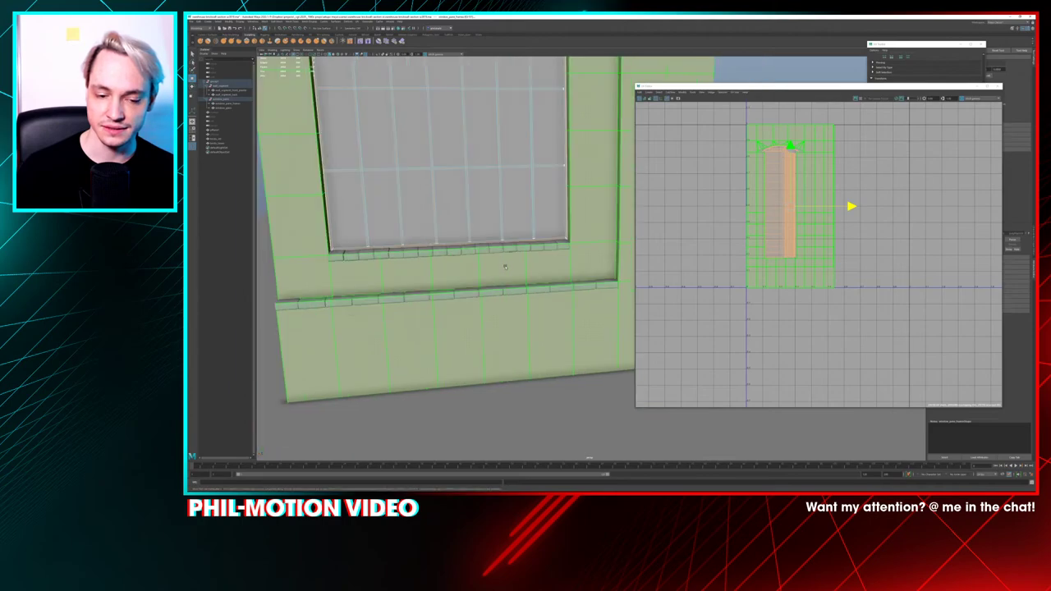
key(ctrl+F11)
click(219, 143)
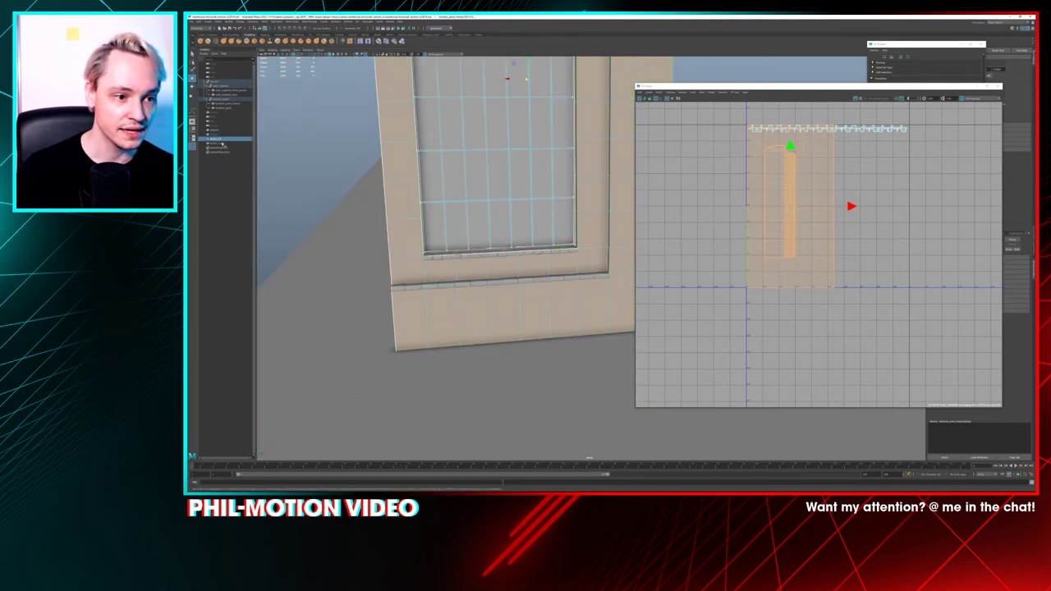
shift+click(217, 139)
scroll(817, 146, up, 4)
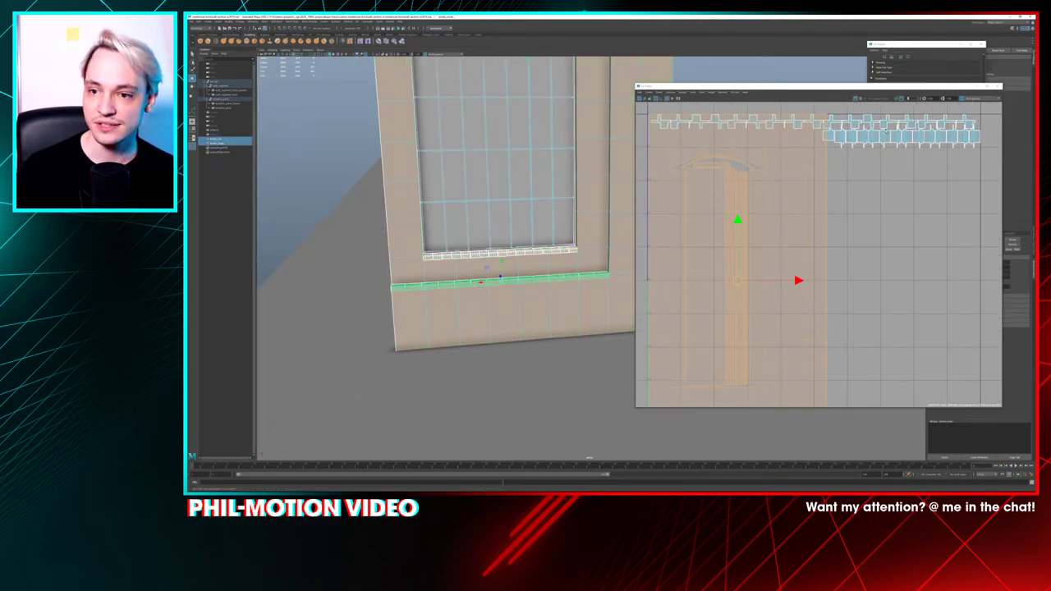
scroll(810, 192, down, 4)
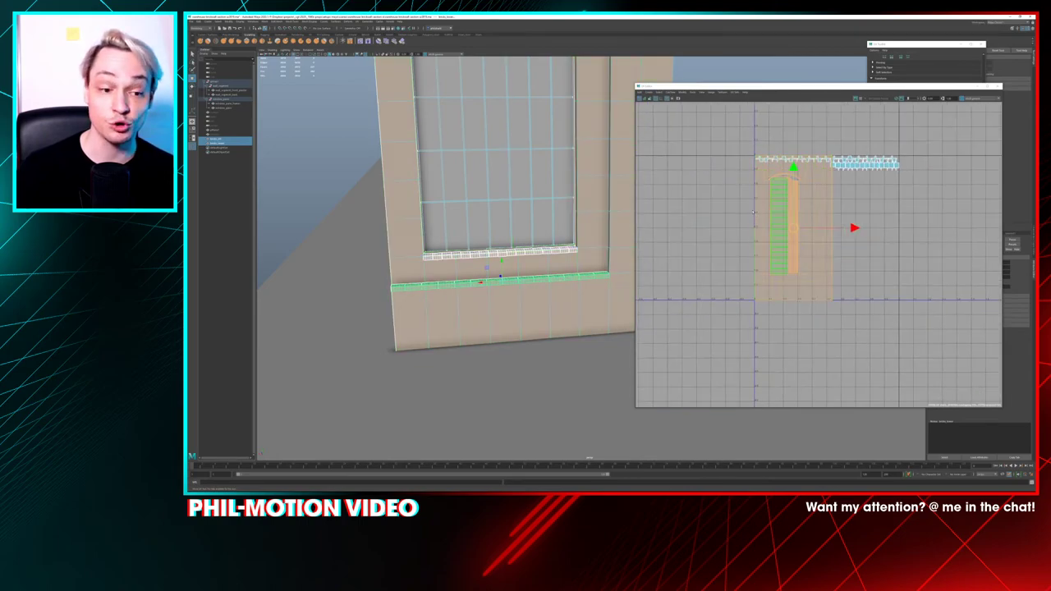
ctrl+click(235, 139)
ctrl+click(235, 144)
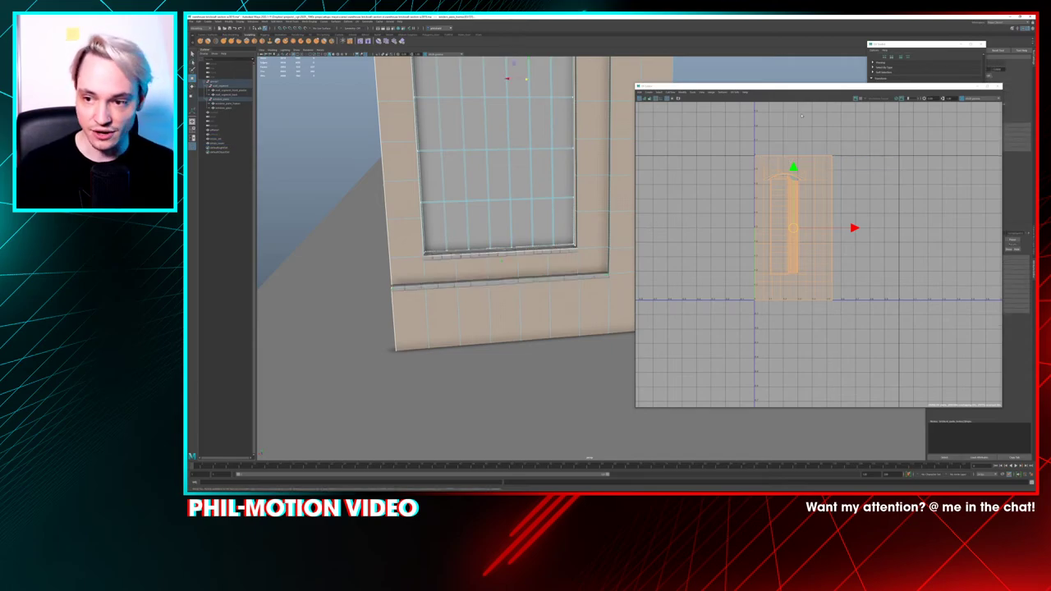
Set the packed layout's pivot to its upper-left corner and scale all its shells down slightly from there
drag(814, 86, 724, 62)
scroll(739, 301, up, 3)
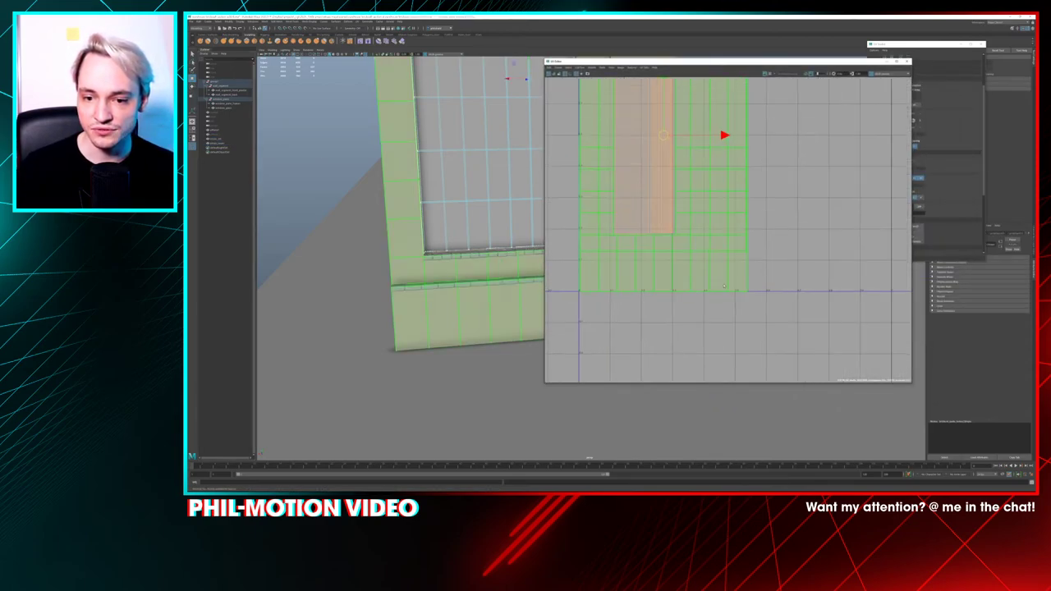
scroll(739, 300, down, 3)
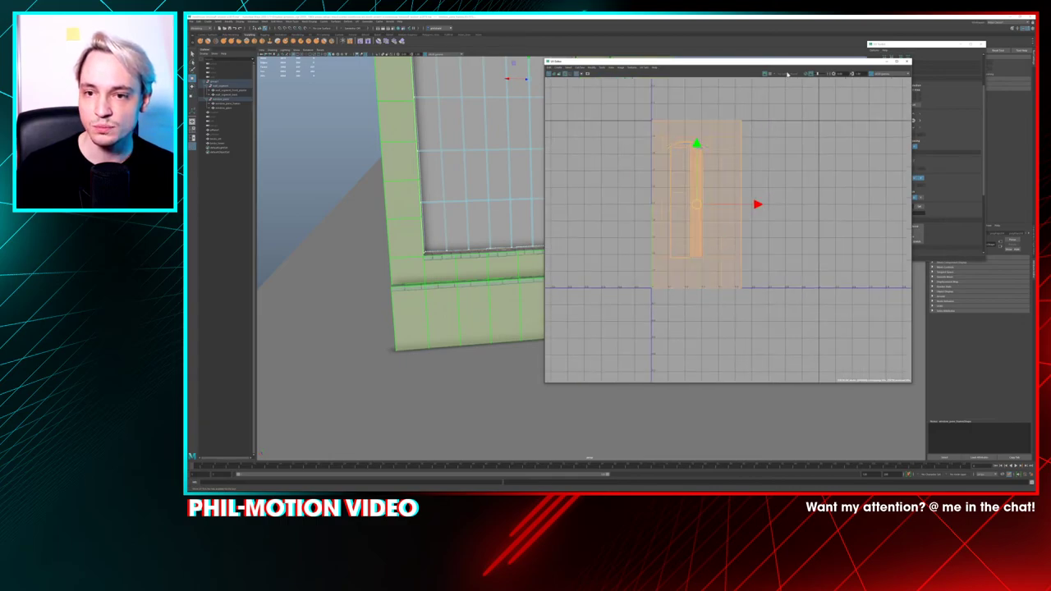
drag(733, 69, 634, 67)
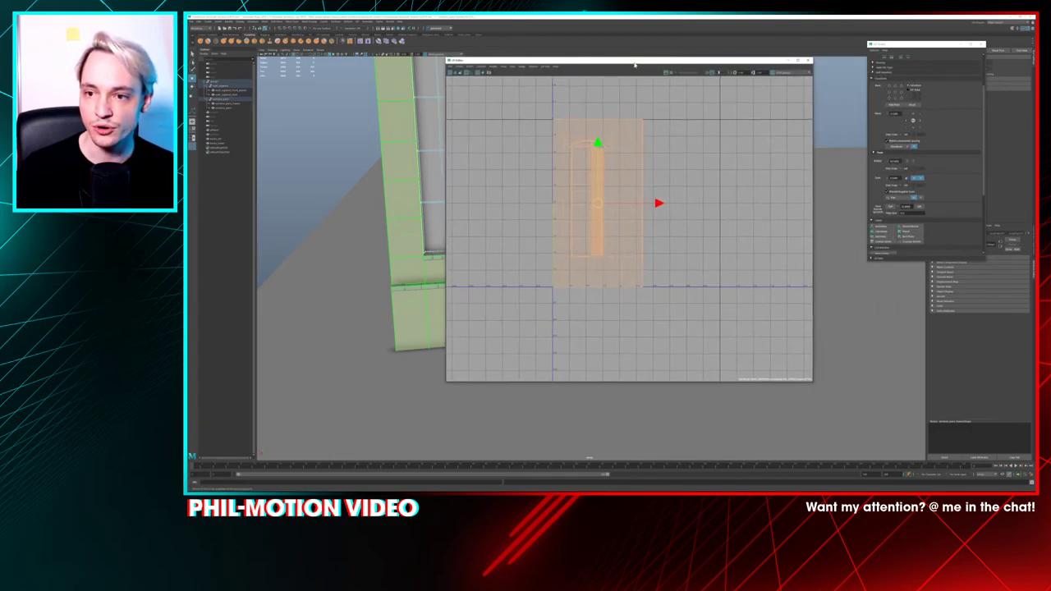
click(889, 88)
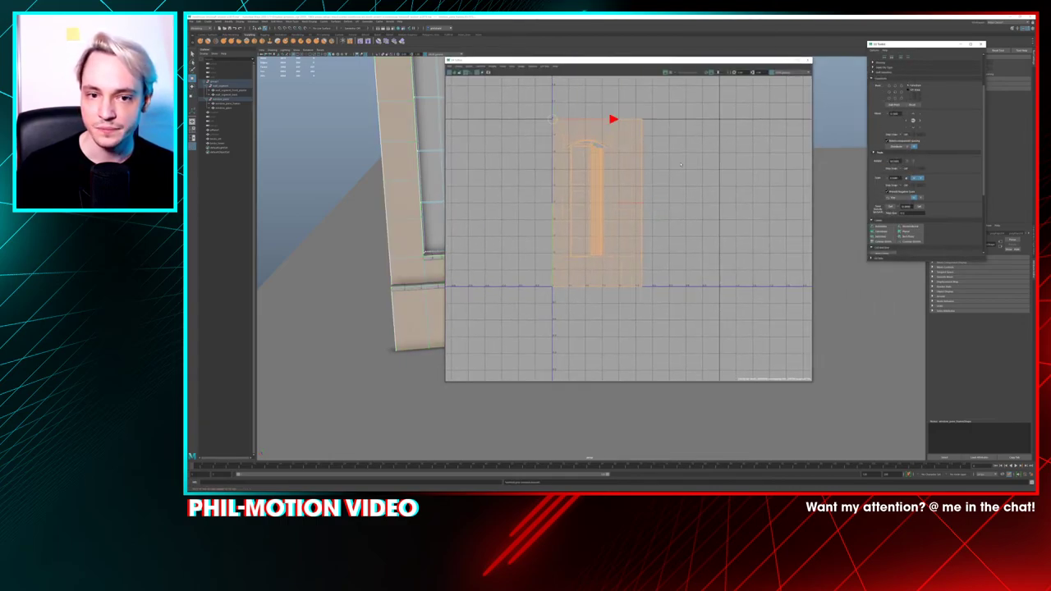
drag(552, 120, 549, 122)
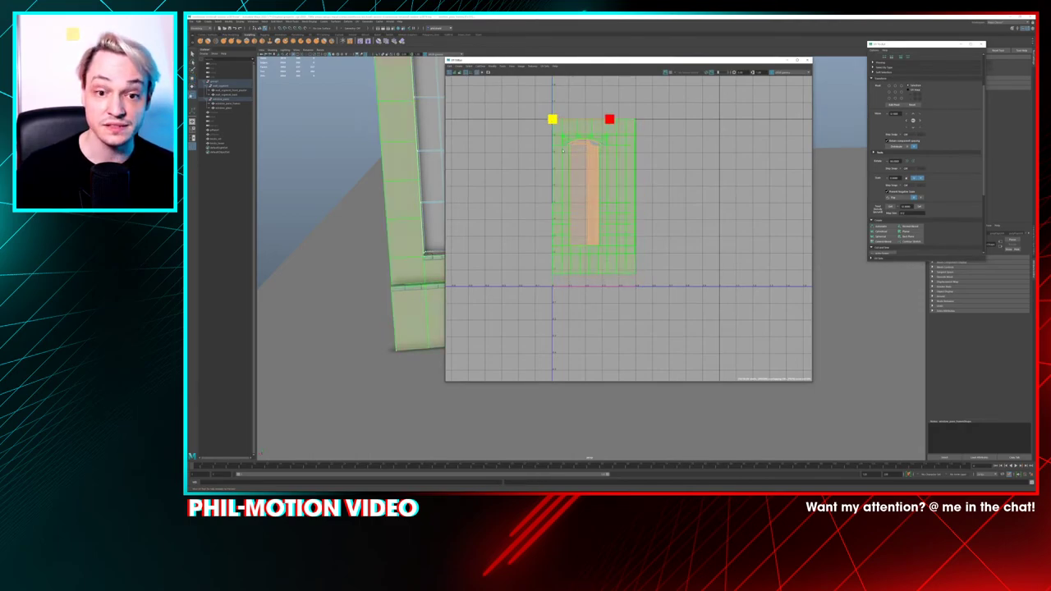
Move the scaled-down layout vertically until its bottom edge rests on the UV tile's V = 0 line
scroll(612, 287, up, 6)
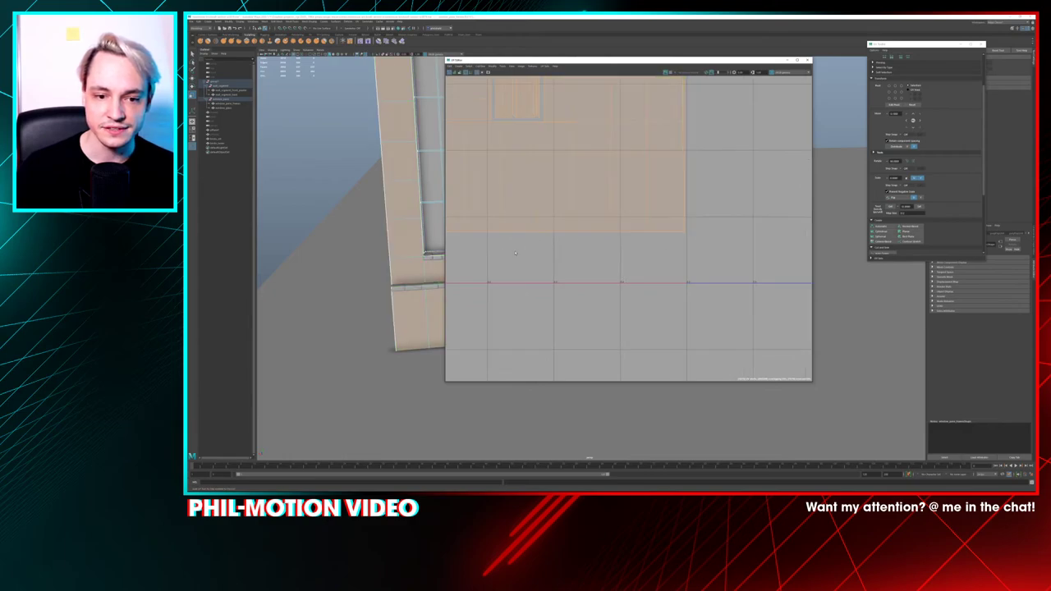
alt+middle_drag(691, 236, 729, 212)
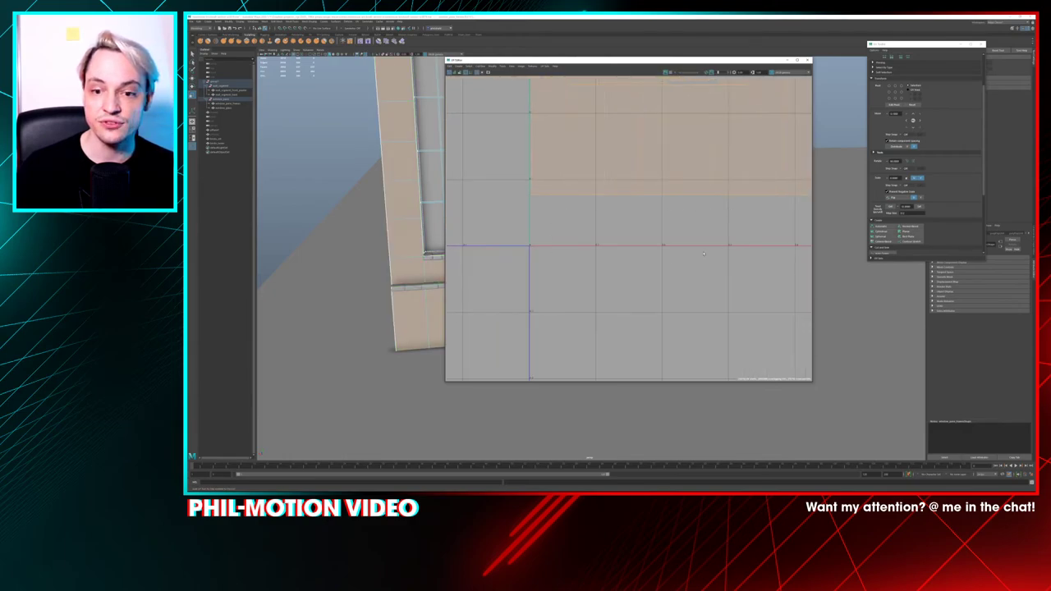
alt+middle_drag(703, 254, 596, 314)
scroll(589, 307, down, 1)
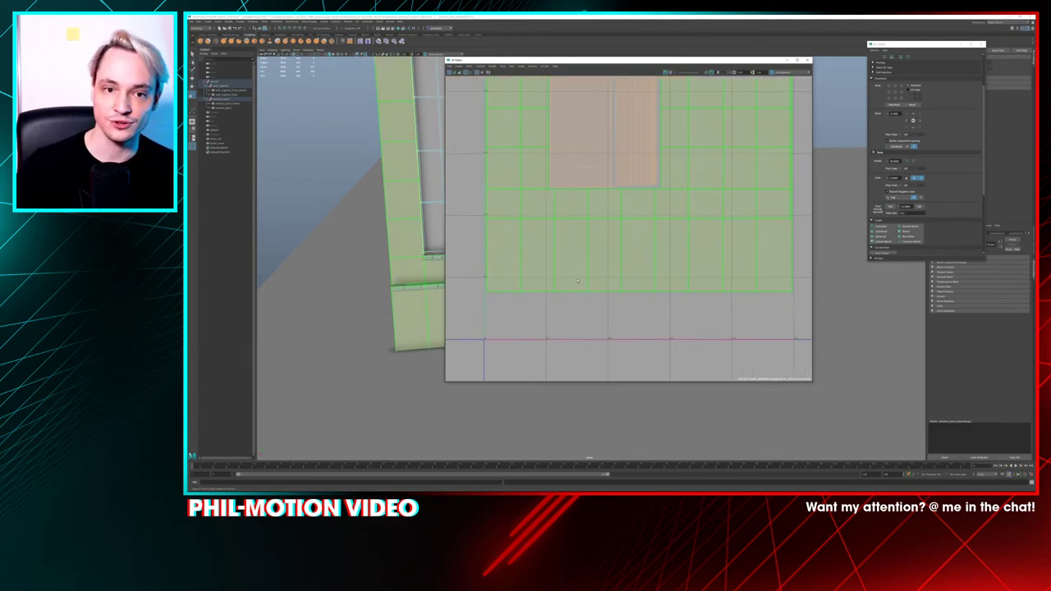
scroll(577, 281, down, 6)
scroll(576, 280, down, 4)
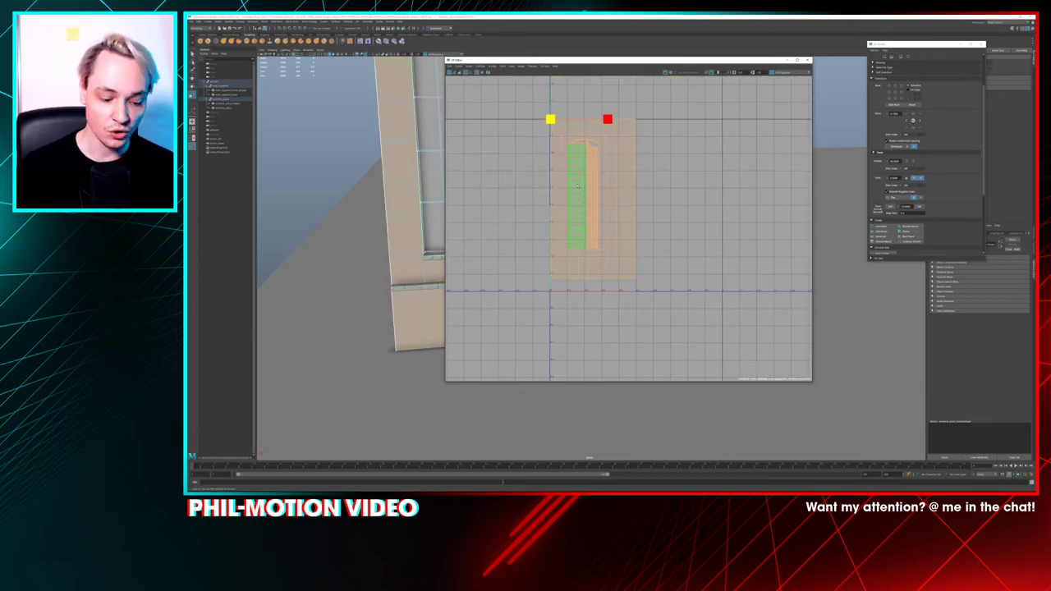
key(w)
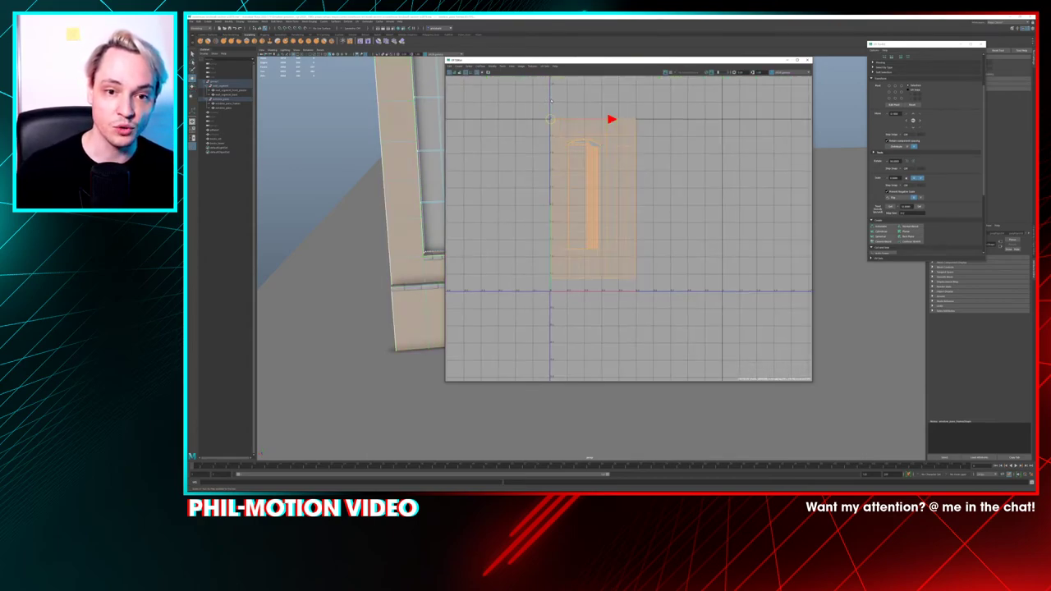
drag(550, 101, 552, 109)
middle_drag(552, 112, 553, 114)
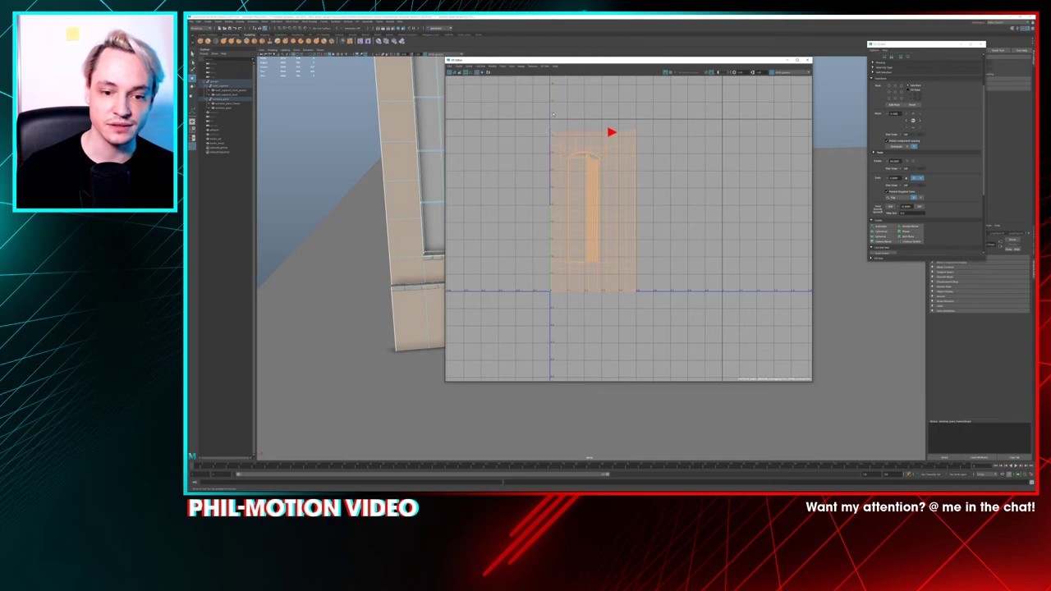
View the wall segment from the side, return to object selection and select its back part
alt+drag(387, 163, 526, 197)
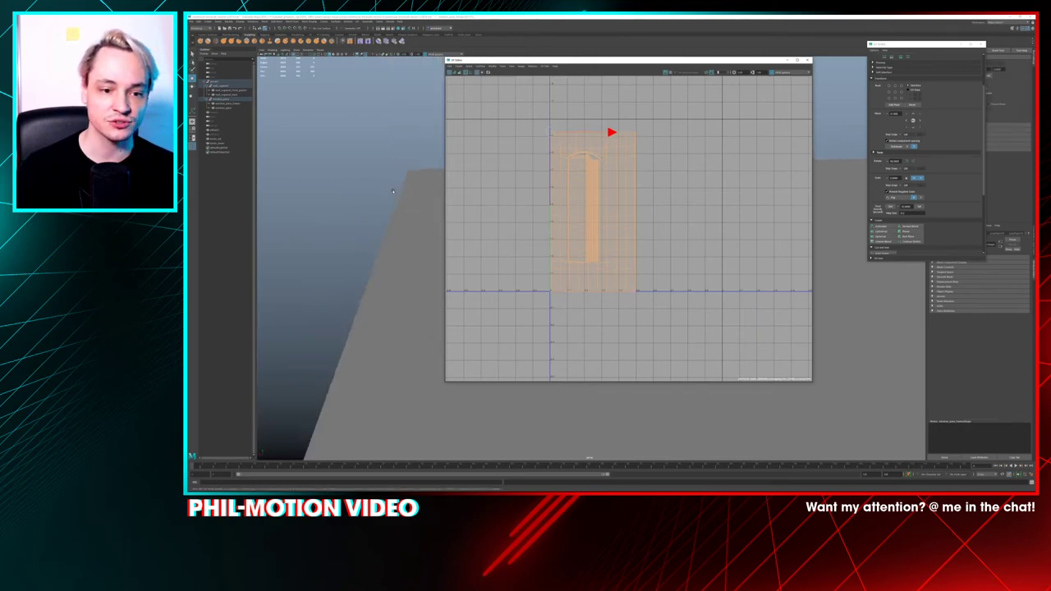
alt+middle_drag(526, 218, 295, 240)
alt+drag(361, 216, 373, 251)
click(373, 251)
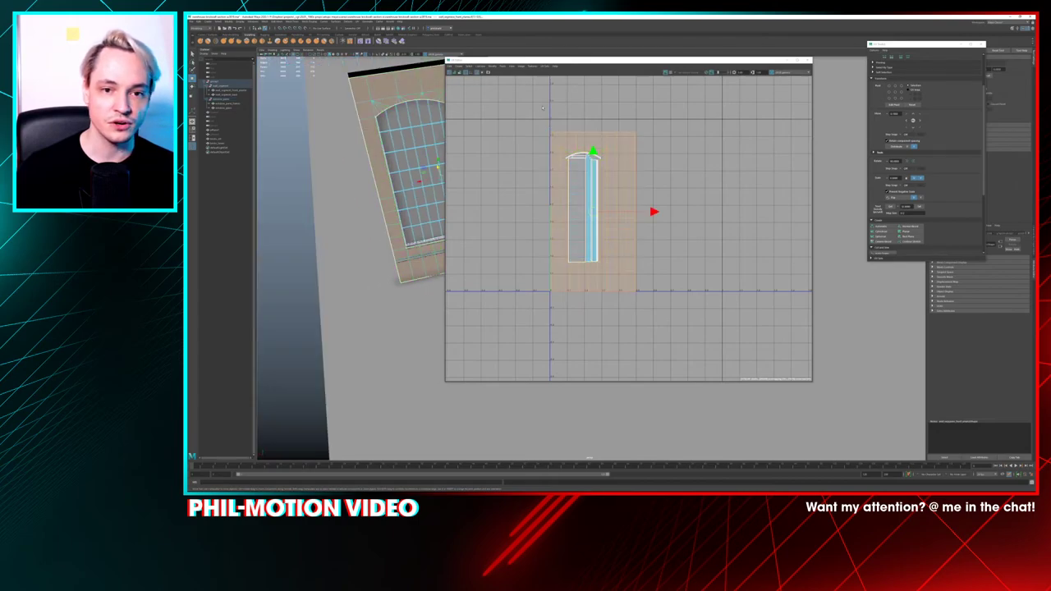
drag(521, 60, 698, 113)
alt+drag(461, 176, 548, 94)
click(549, 95)
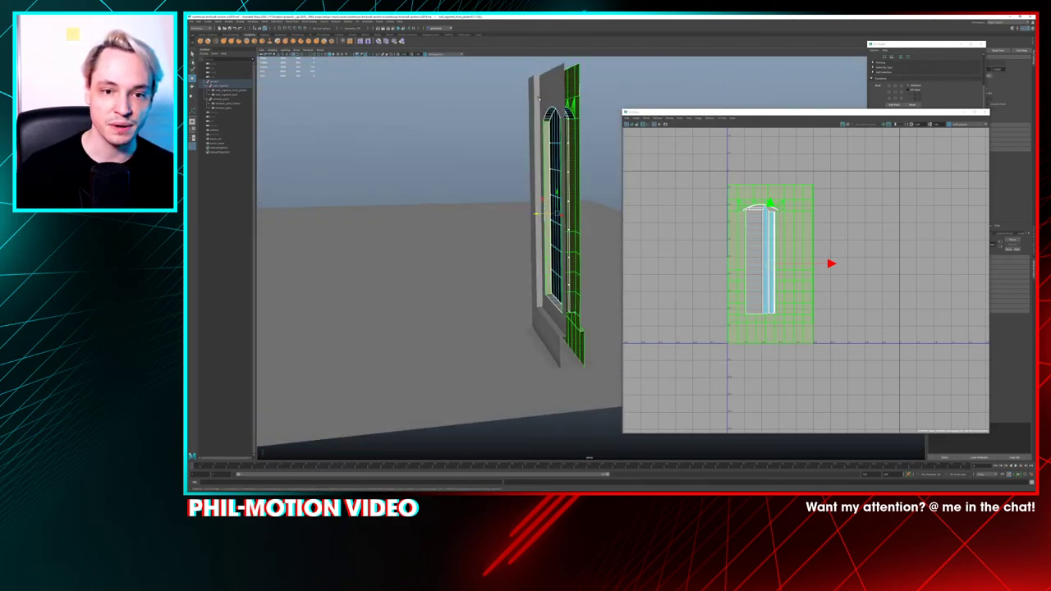
key(ctrl+z)
right_drag(521, 94, 550, 84)
click(539, 90)
click(501, 87)
click(542, 95)
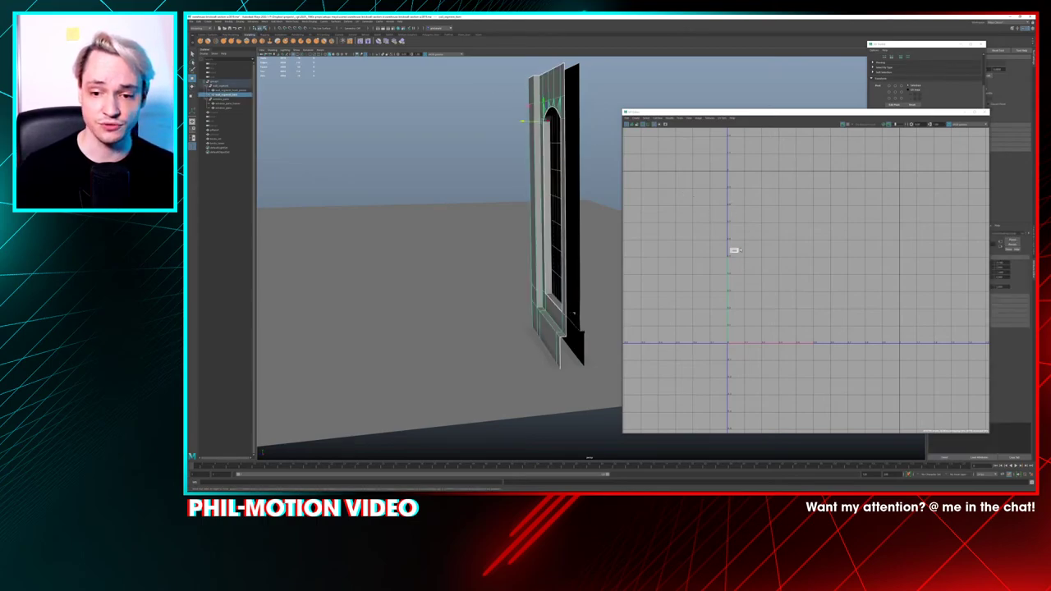
Select all UVs of the wall's back part and move its tiny shell just outside the UV tile, beside the origin
alt+drag(591, 248, 526, 246)
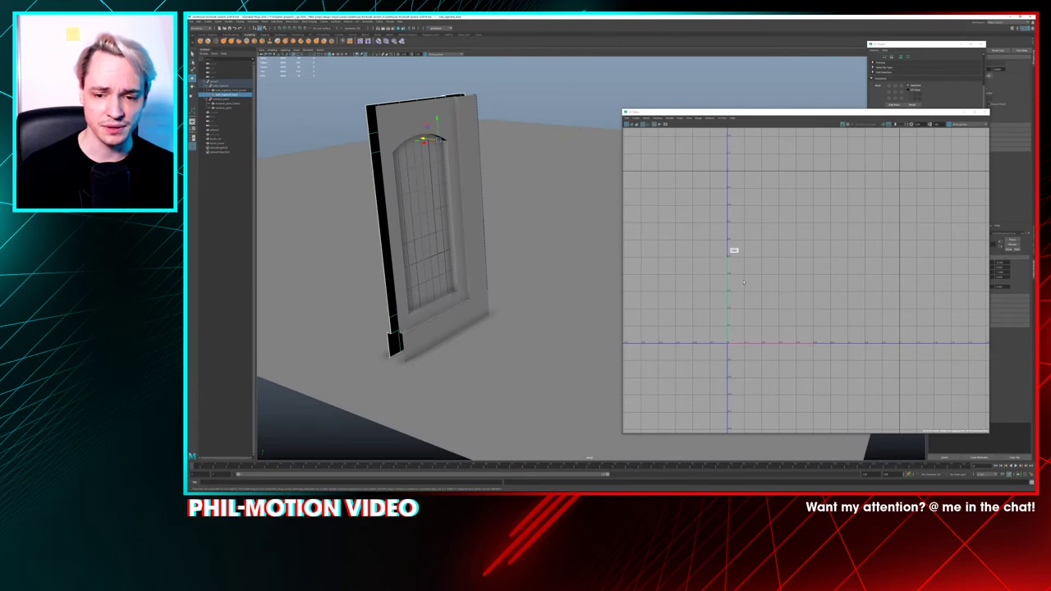
scroll(737, 262, up, 5)
right_drag(730, 224, 719, 222)
drag(763, 237, 674, 356)
scroll(742, 331, down, 3)
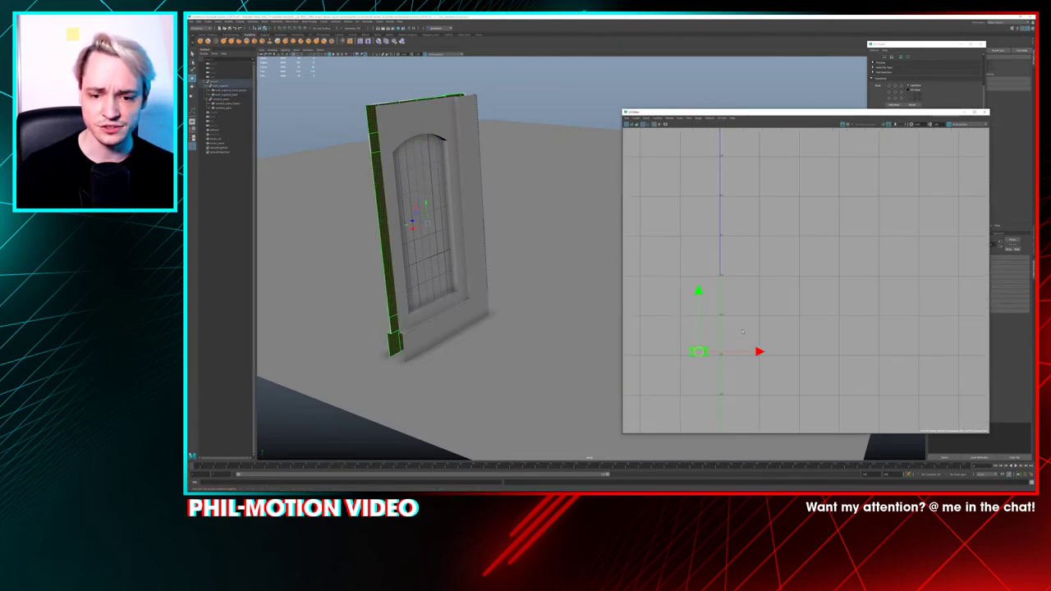
scroll(742, 331, down, 3)
alt+middle_drag(744, 332, 714, 222)
scroll(743, 277, down, 2)
drag(703, 253, 702, 296)
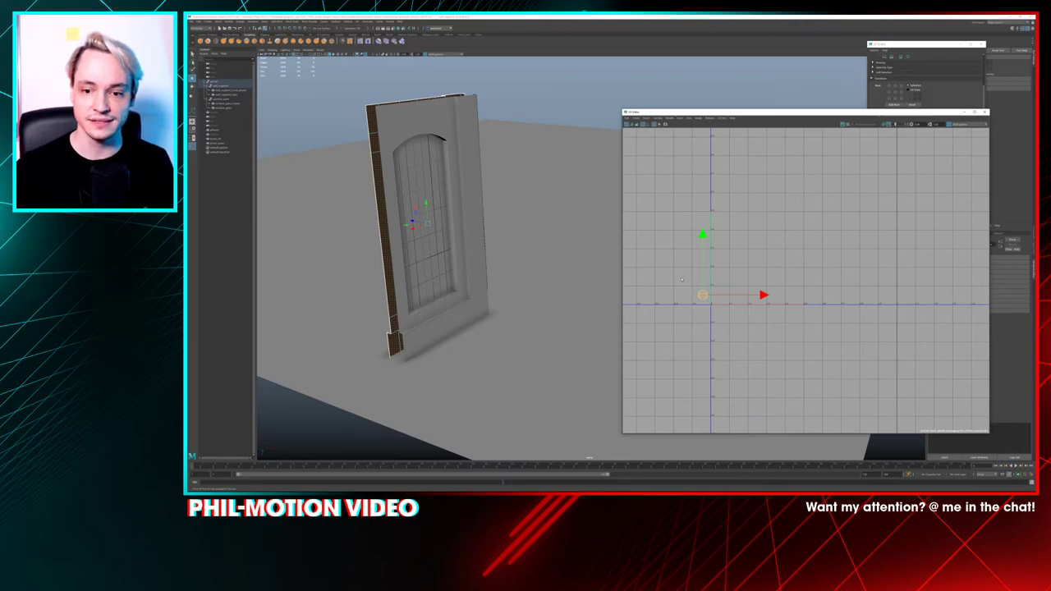
Select the wall segment group and delete all construction history
alt+drag(436, 198, 219, 189)
click(221, 85)
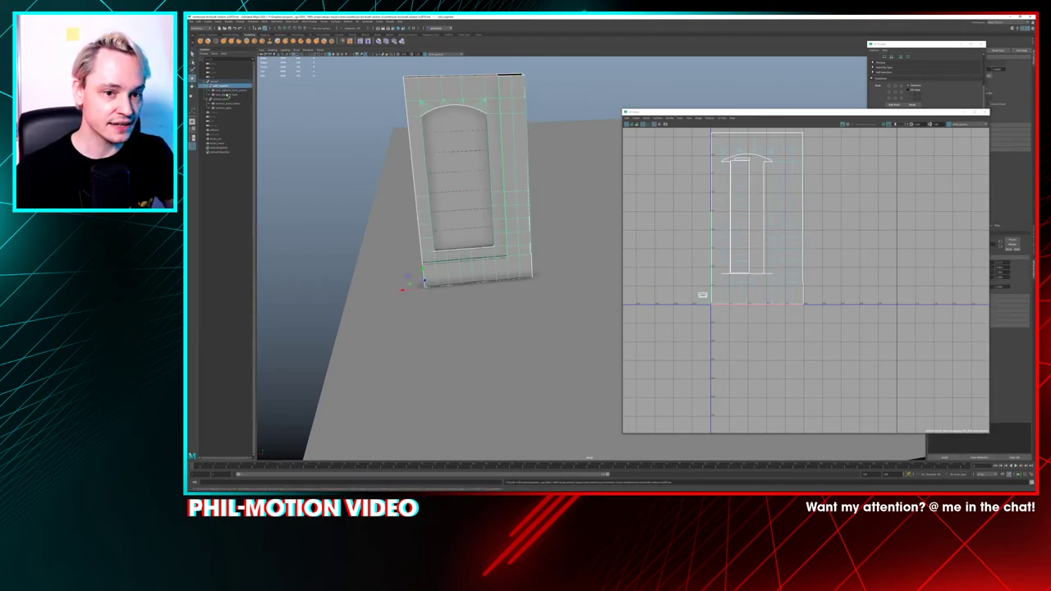
click(208, 22)
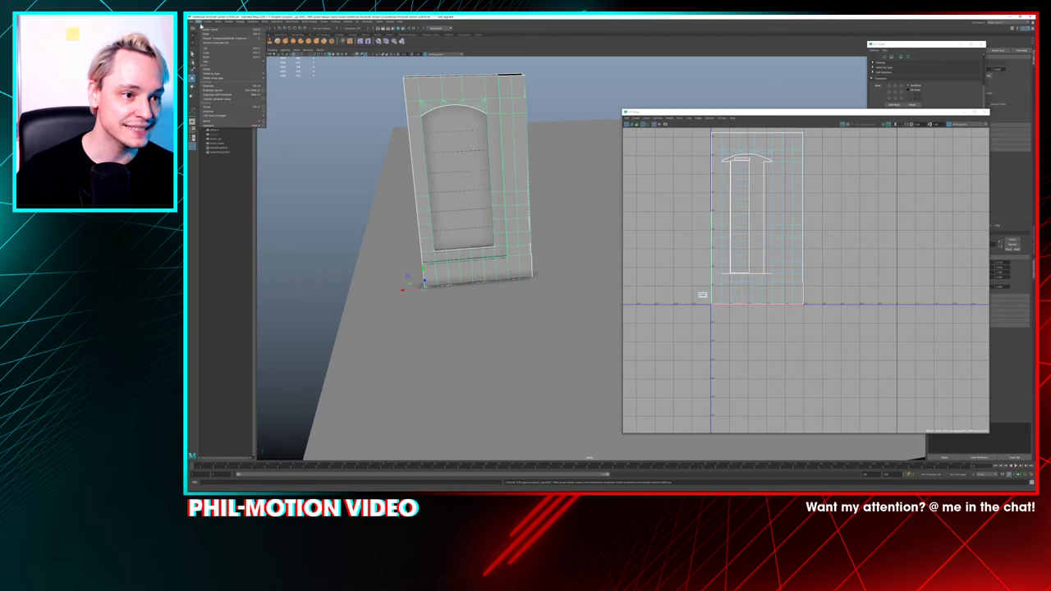
mouse_move(222, 78)
click(278, 80)
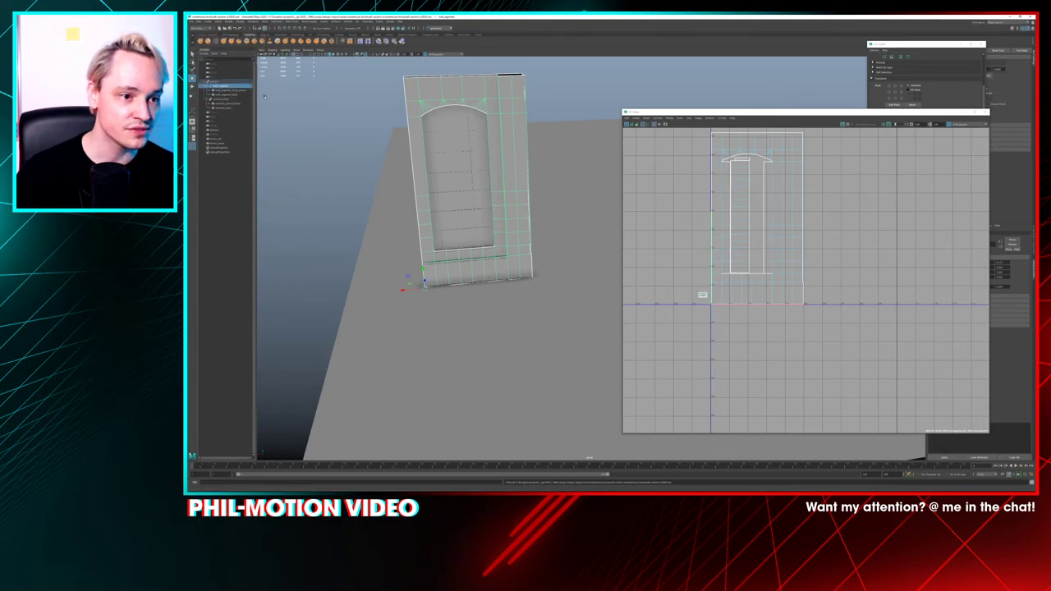
Review the UVs of the window pane parts and select the whole top-level group to compare all layouts together
click(223, 204)
click(224, 108)
click(227, 103)
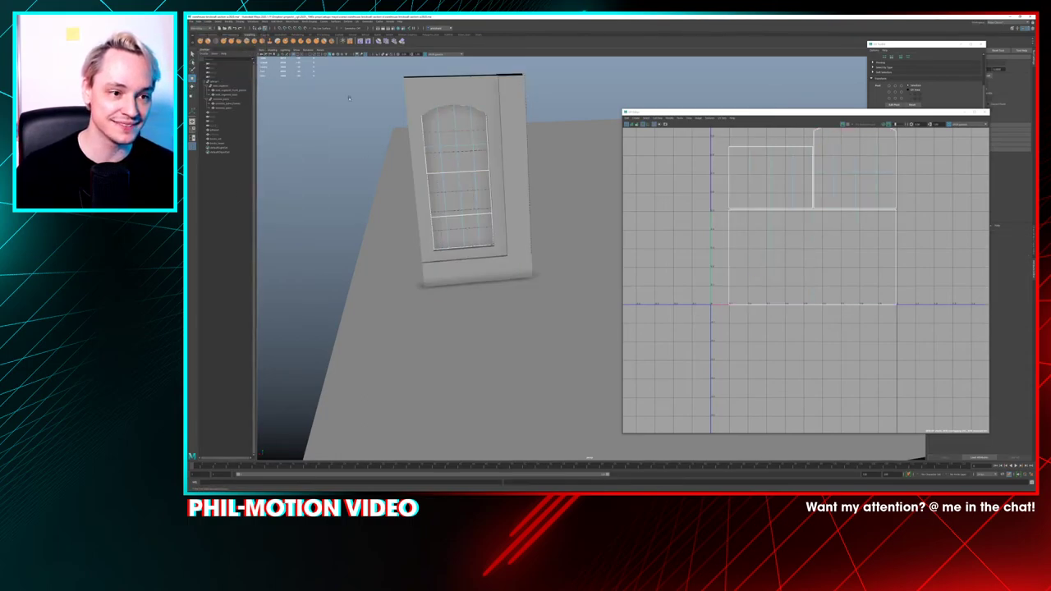
click(229, 86)
click(222, 81)
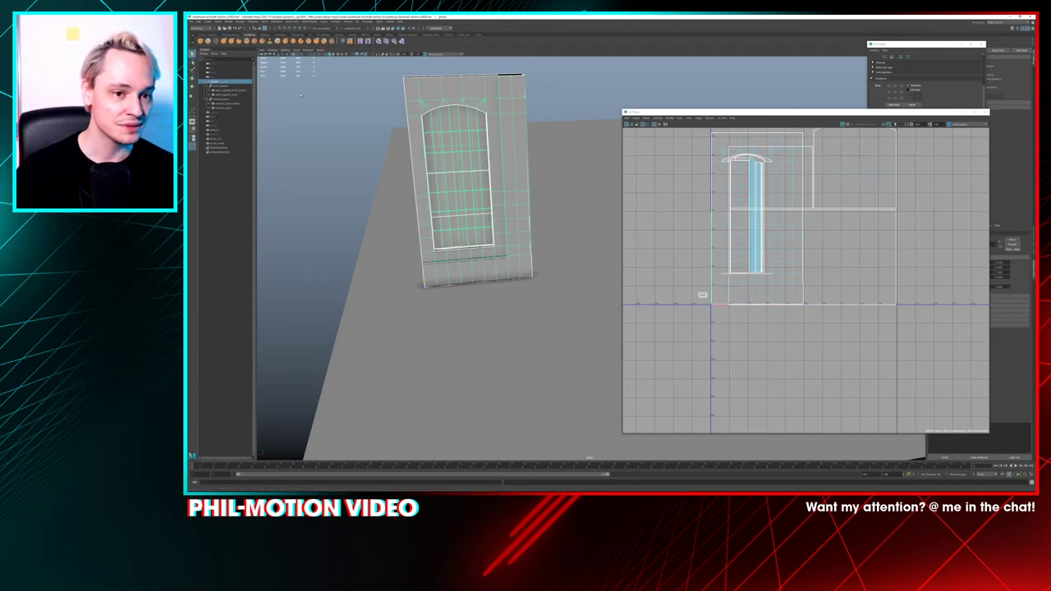
alt+drag(337, 170, 427, 160)
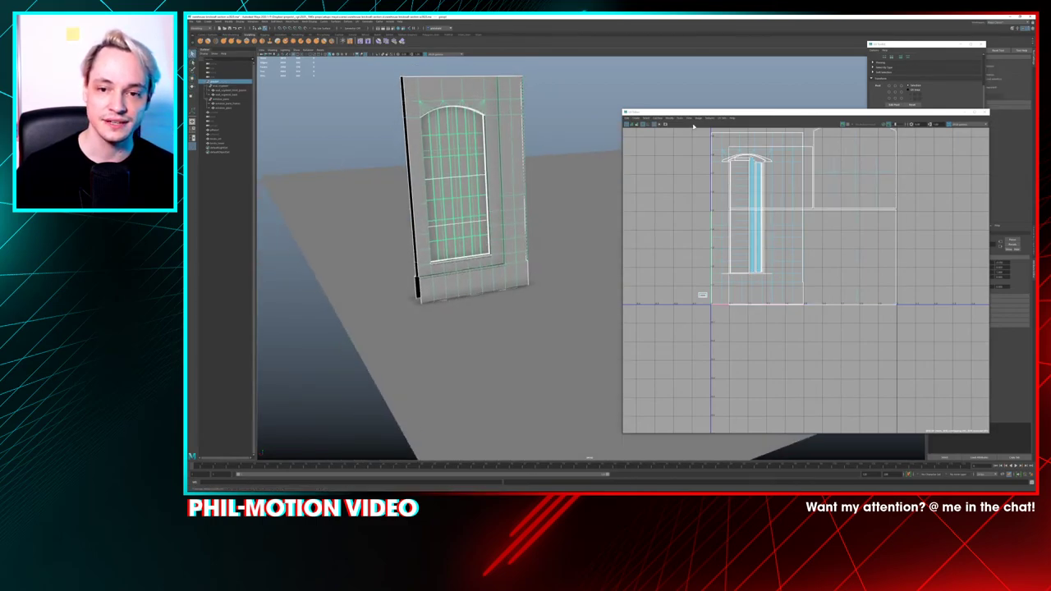
Move the UV editor clear of the model and delete the top-level group's construction history
drag(696, 114, 751, 84)
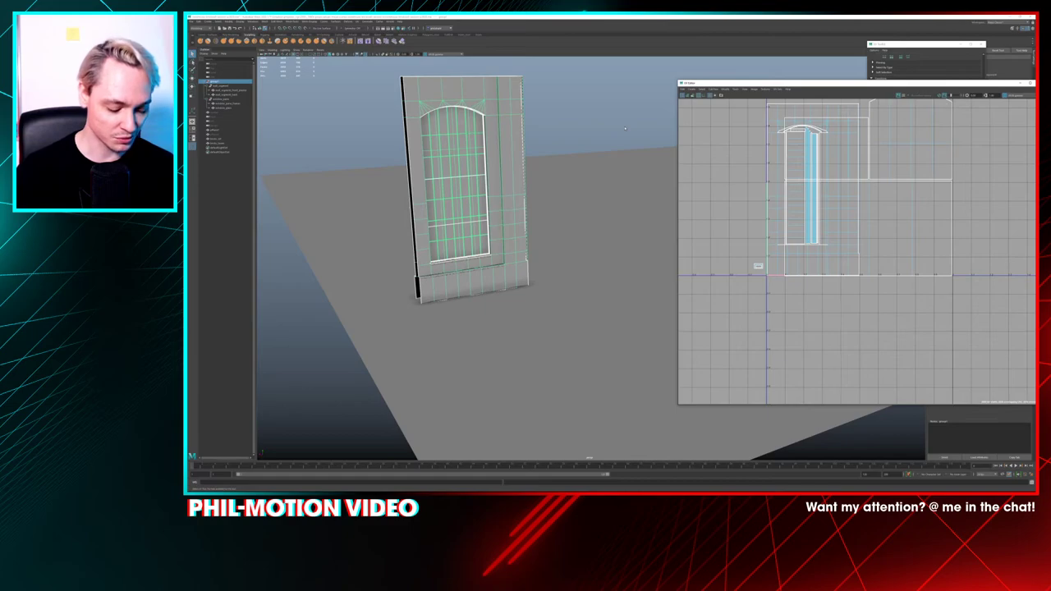
key(w)
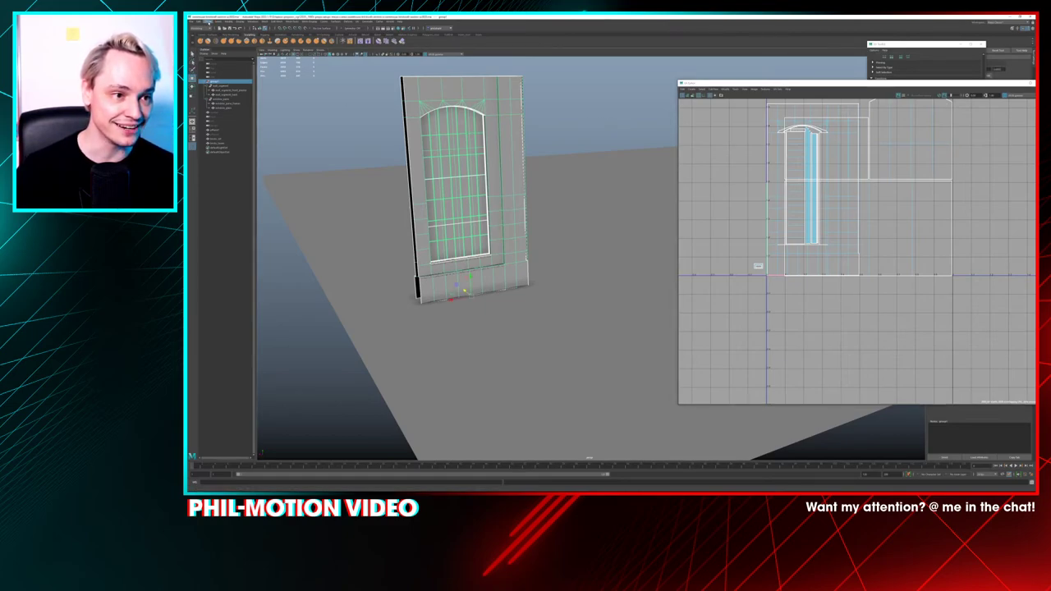
click(206, 22)
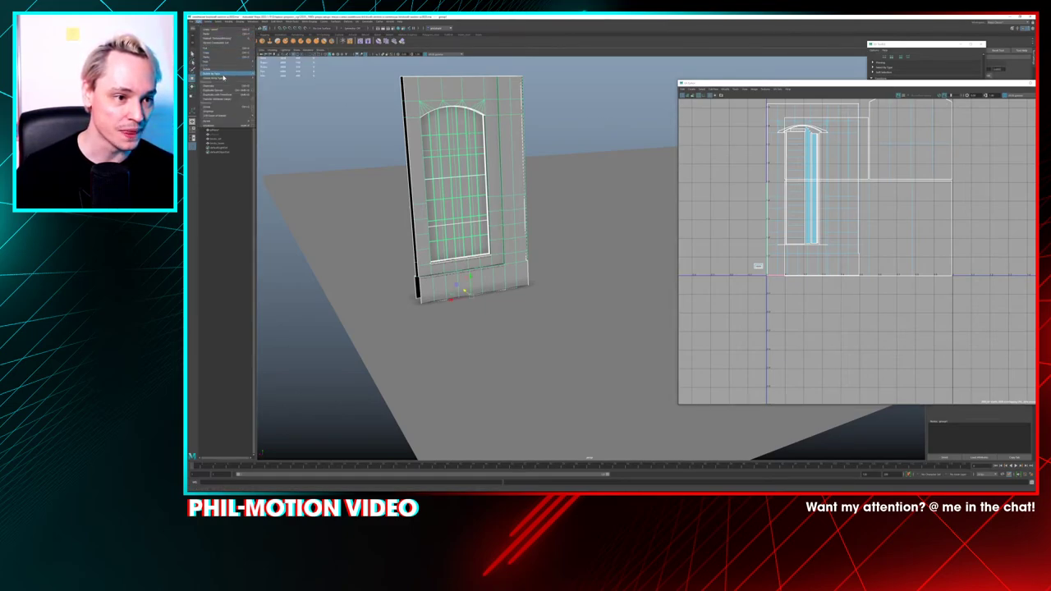
click(275, 76)
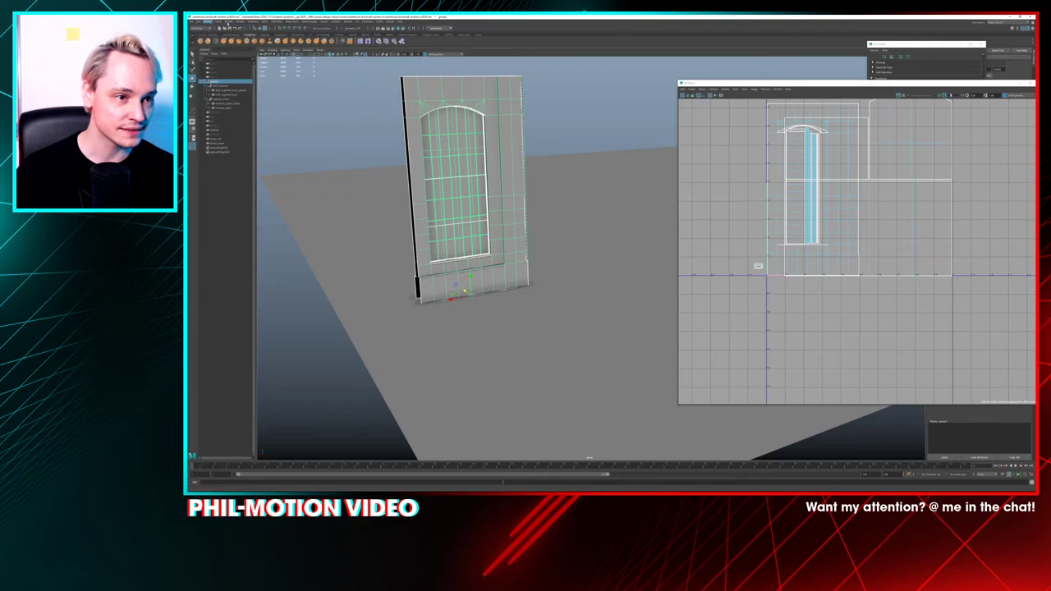
Center the top-level group's pivot and snap it to the wall segment's lower front corner beside the open edge
click(229, 22)
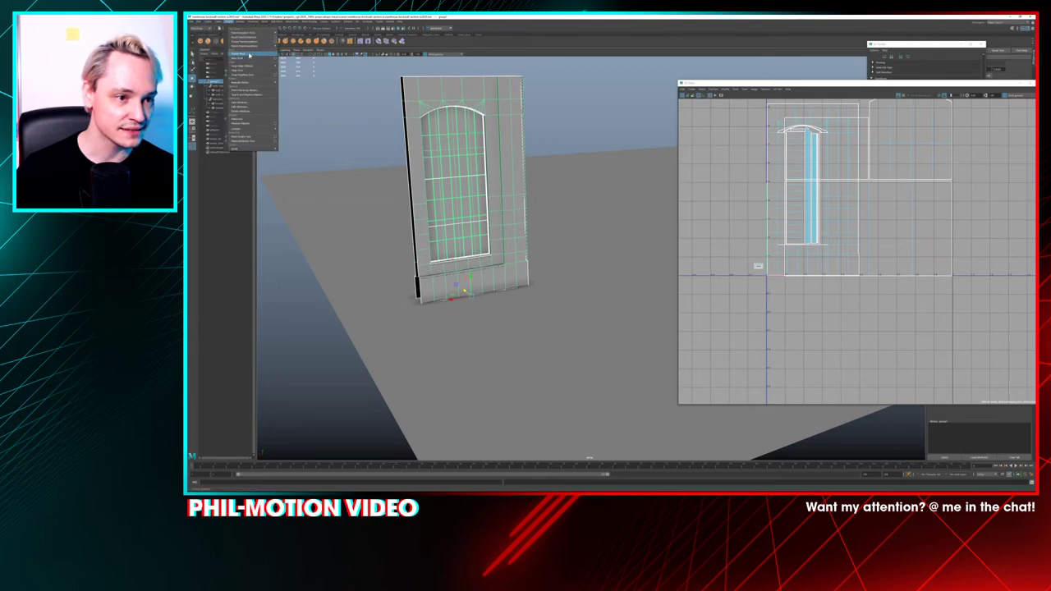
click(246, 53)
alt+middle_drag(418, 180, 555, 238)
scroll(515, 123, up, 4)
scroll(554, 246, down, 1)
alt+drag(554, 245, 523, 228)
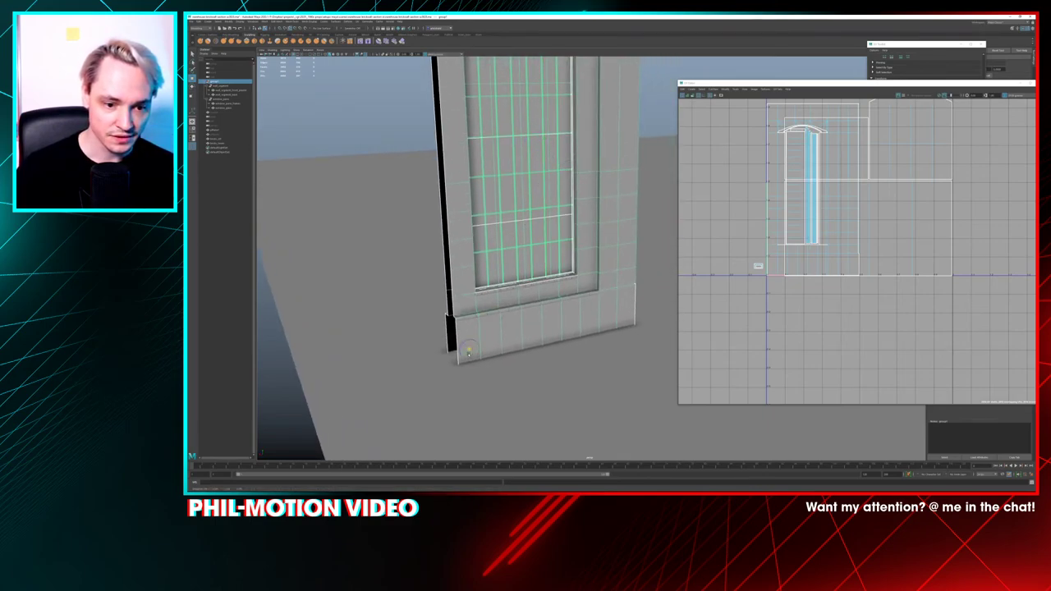
scroll(604, 216, down, 2)
alt+middle_drag(605, 215, 514, 263)
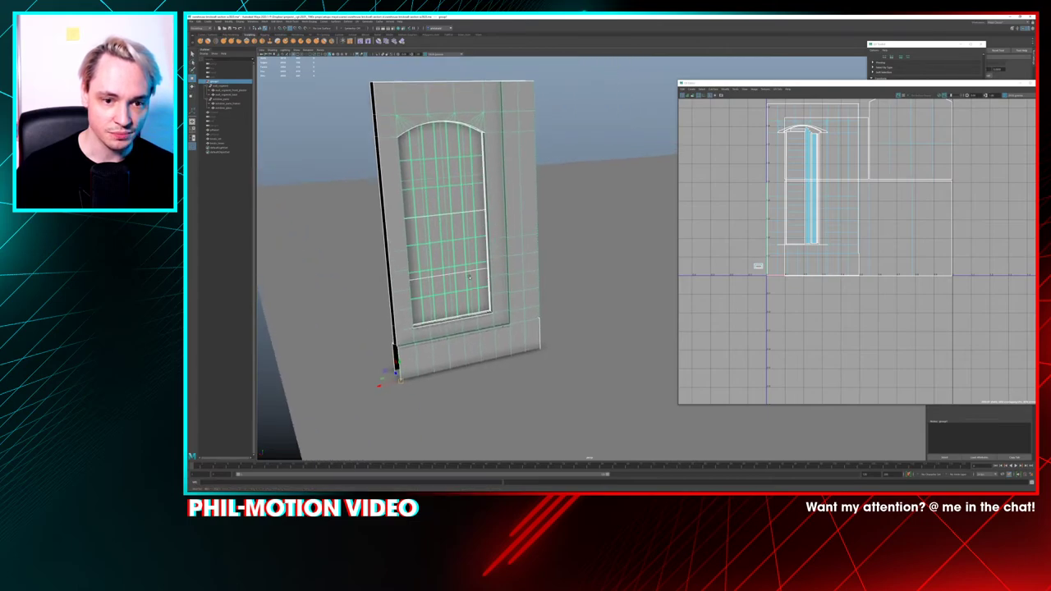
scroll(514, 262, down, 1)
scroll(864, 158, down, 1)
Examine the overlapping UV layouts of the group, select the glass shells and view the window glass UVs on their own
alt+middle_drag(864, 158, 806, 194)
scroll(762, 153, up, 3)
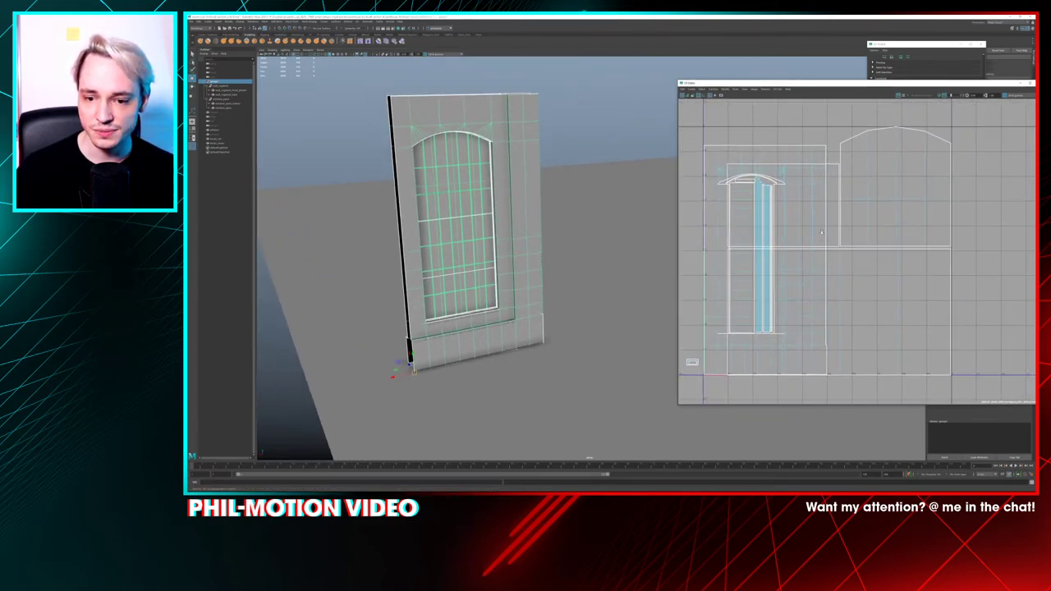
scroll(858, 152, up, 2)
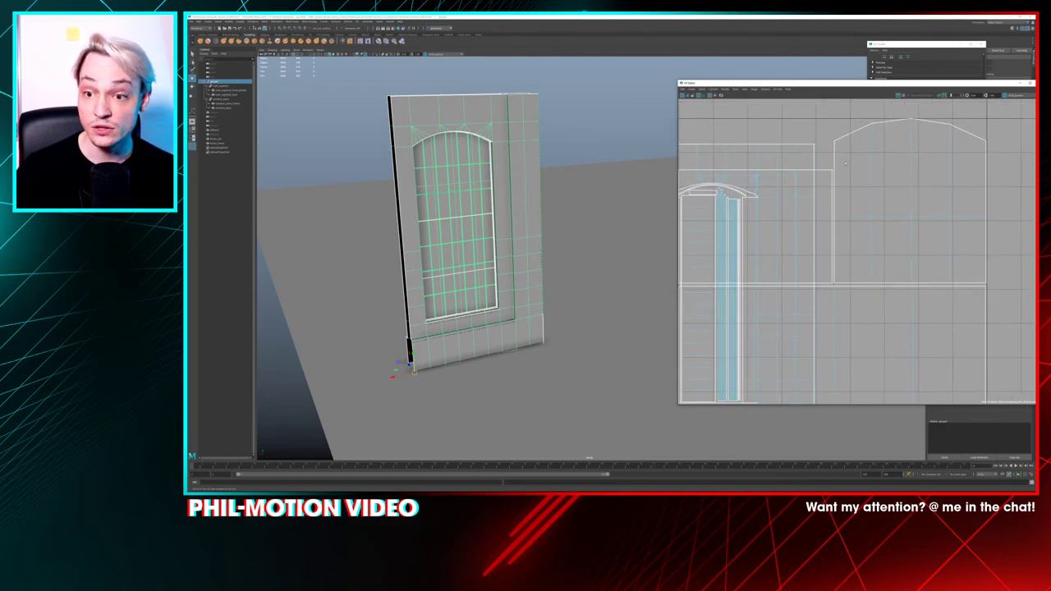
alt+middle_drag(849, 238, 856, 143)
scroll(869, 224, down, 2)
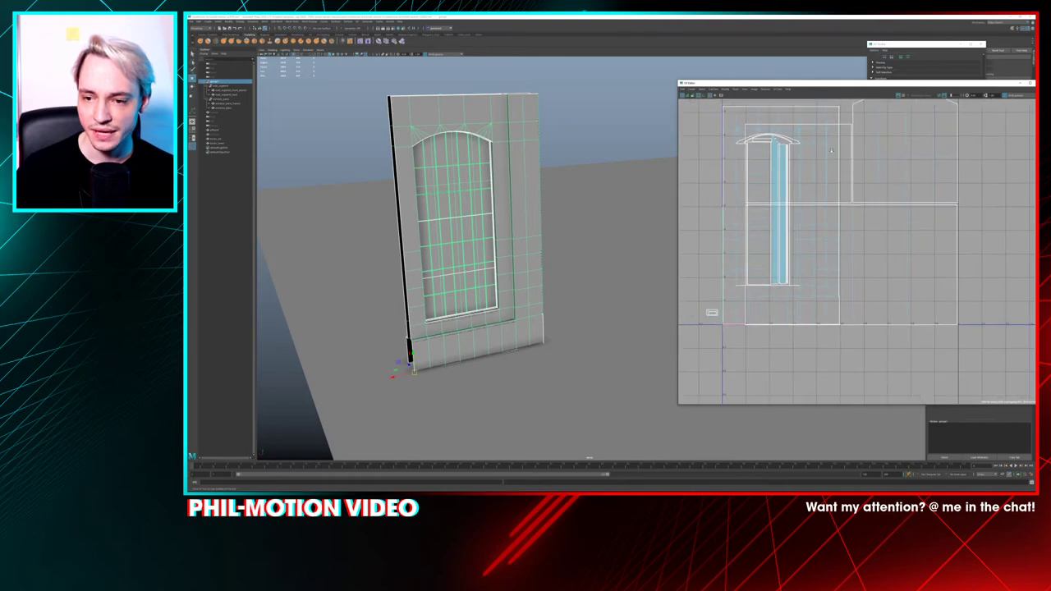
right_drag(863, 184, 842, 175)
click(850, 229)
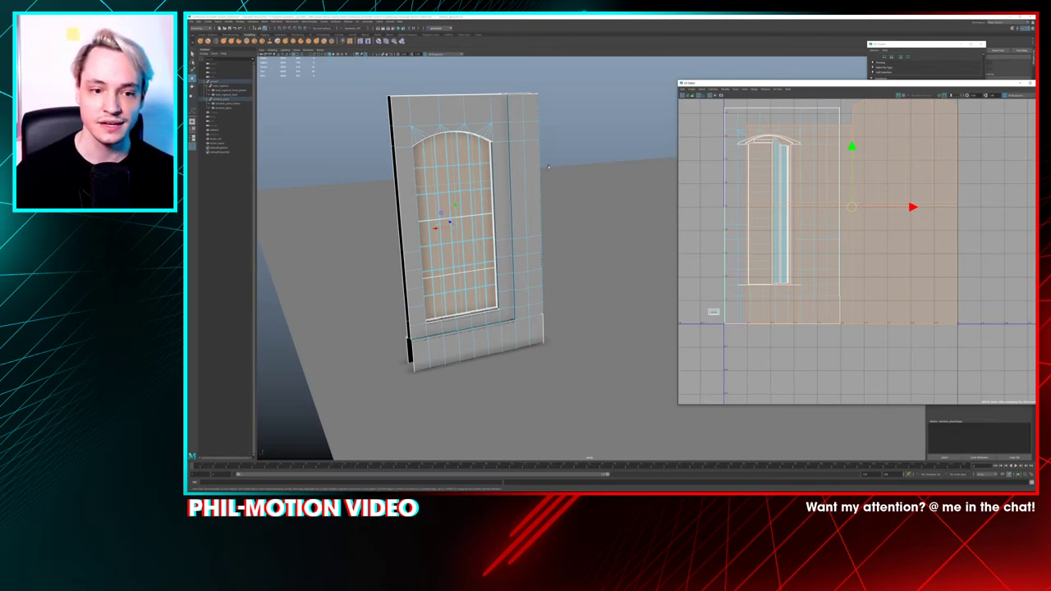
click(229, 102)
click(233, 107)
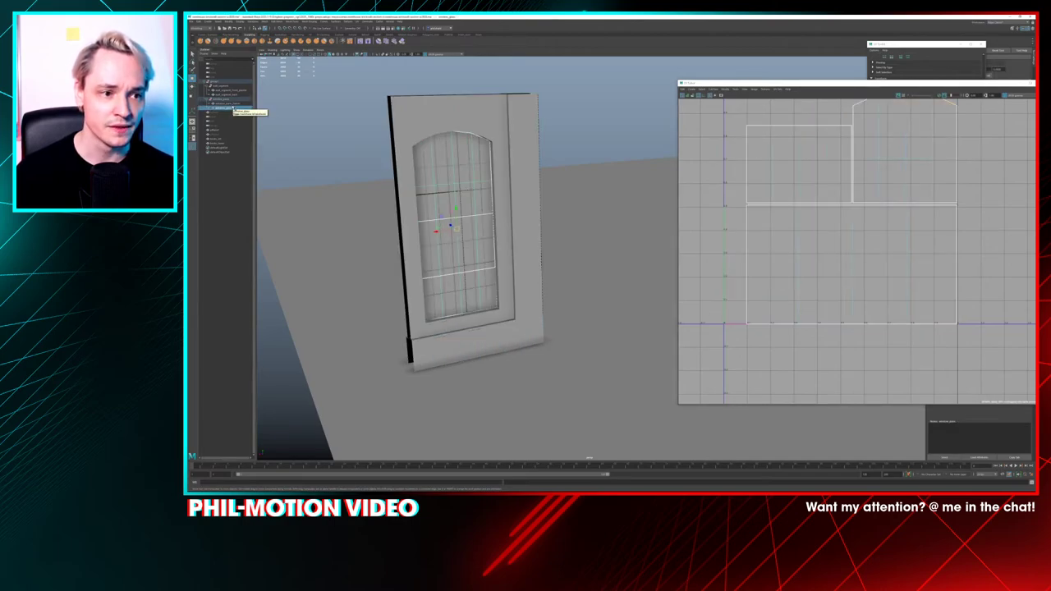
Move the window pane frame into the wall segment group and select that group to check its combined UVs
click(231, 104)
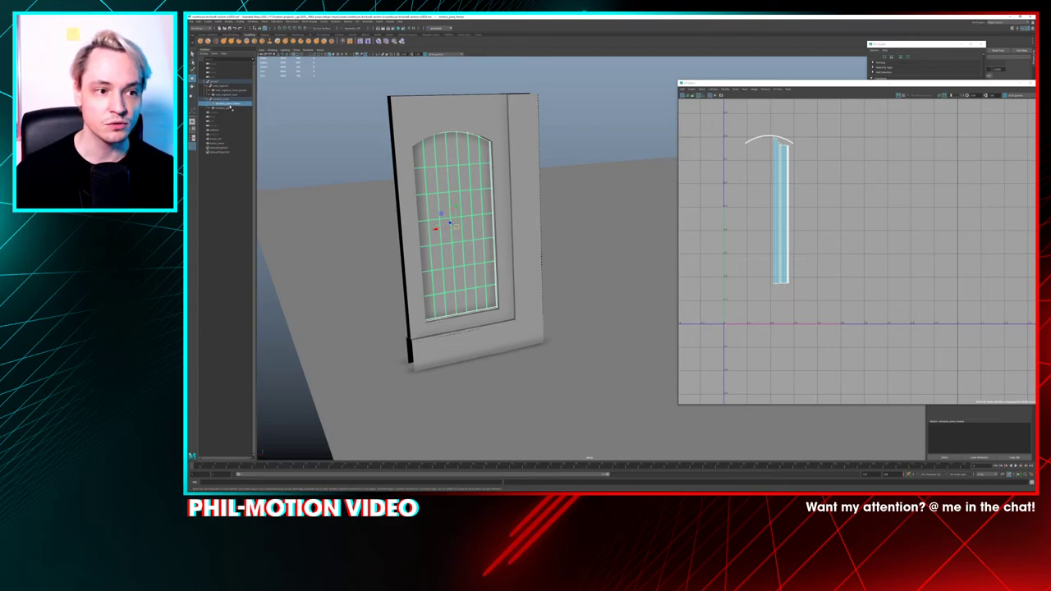
middle_drag(232, 100, 232, 98)
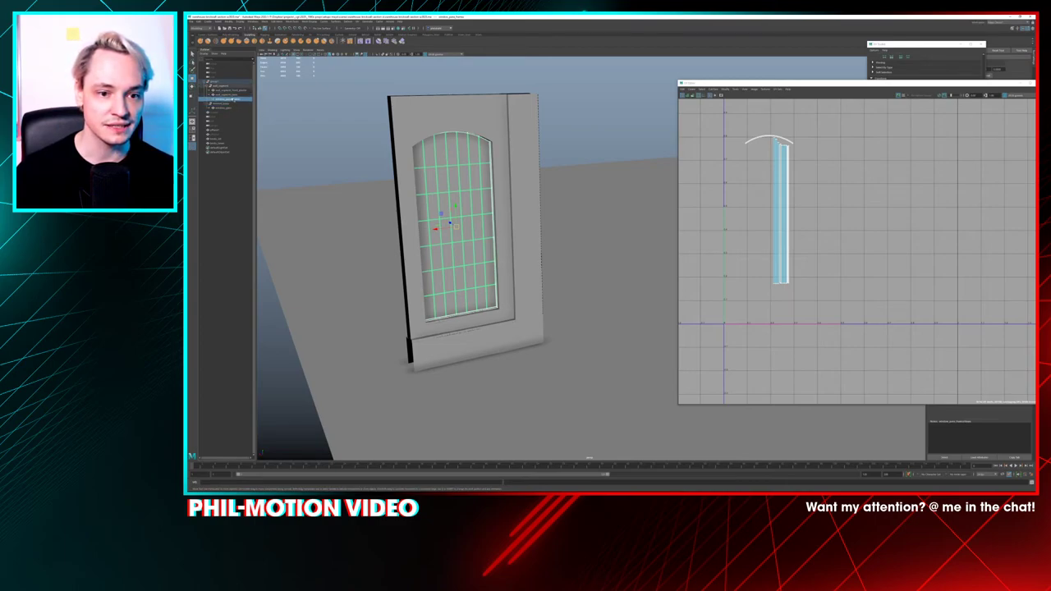
click(230, 94)
click(231, 90)
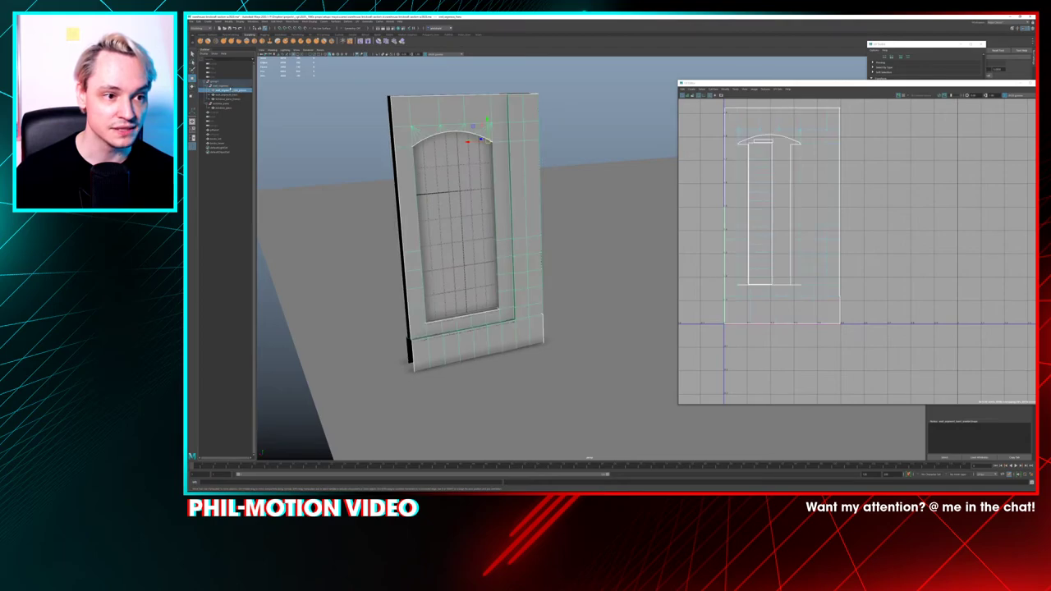
click(230, 86)
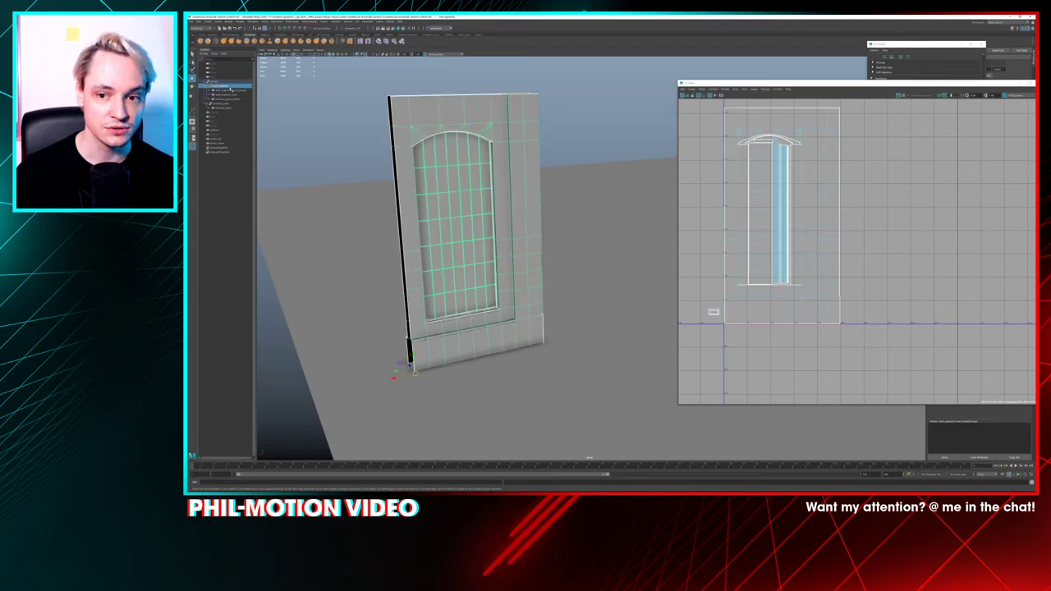
Move the two brick strips below the window into the wall segment group and select all parts of that group
click(221, 140)
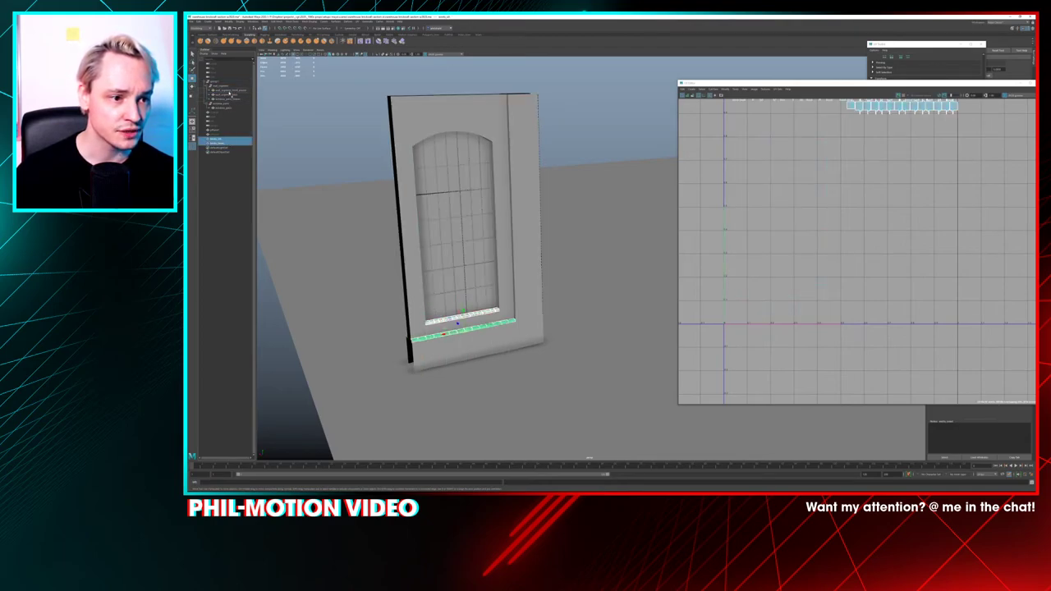
drag(232, 90, 231, 90)
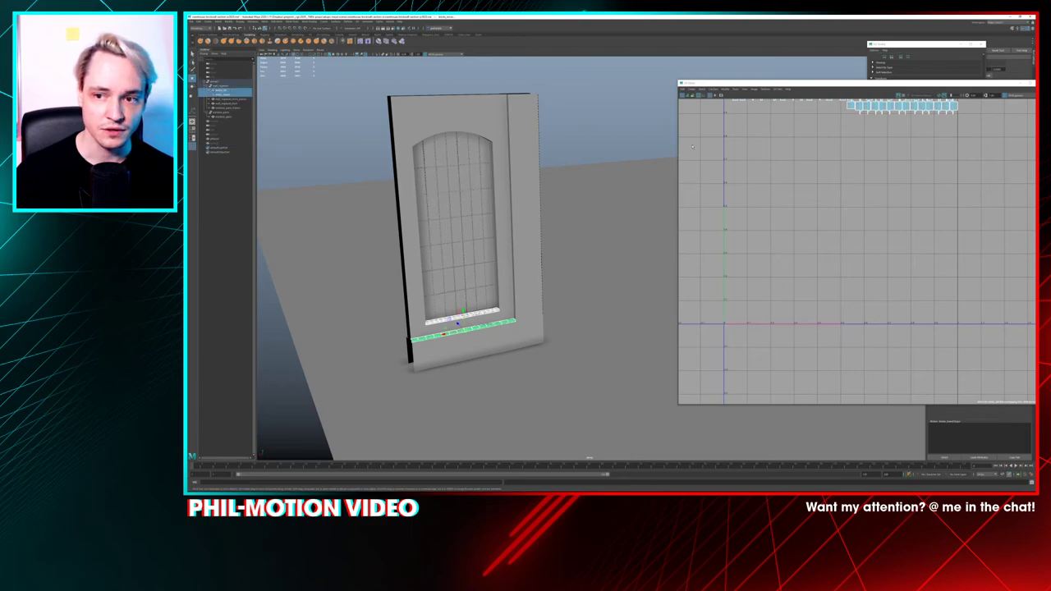
click(233, 91)
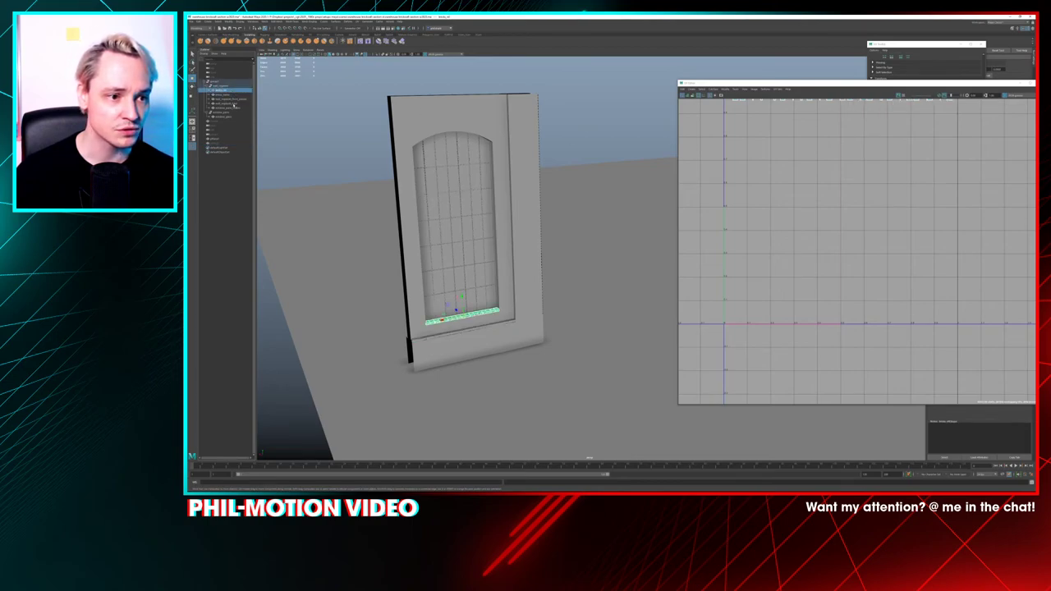
shift+click(234, 107)
Examine how the UV shells of the two brick strips sit beside the wall and frame shells
alt+middle_drag(705, 143, 693, 169)
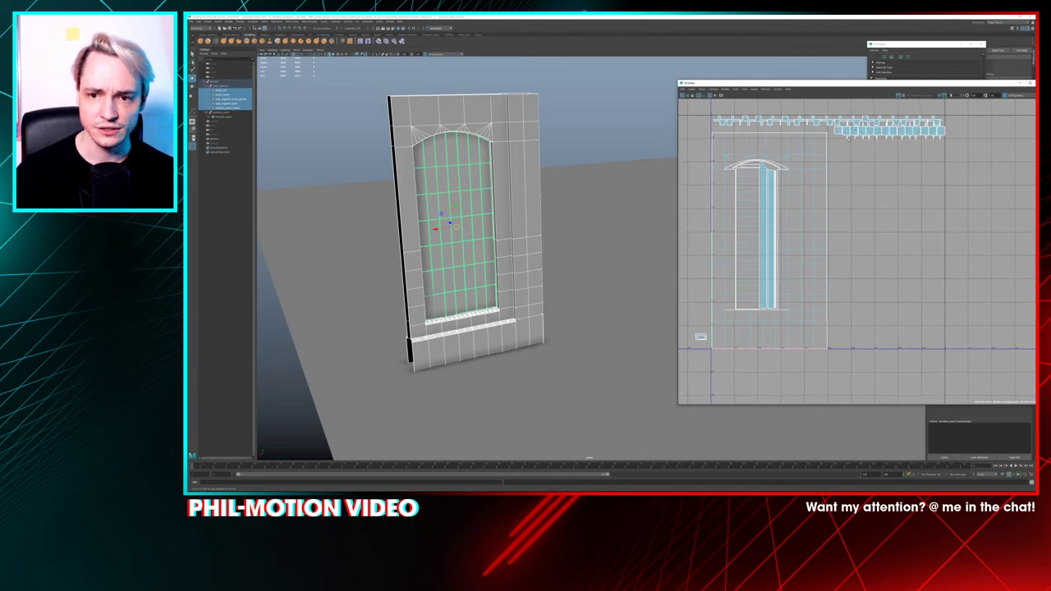
scroll(848, 131, up, 5)
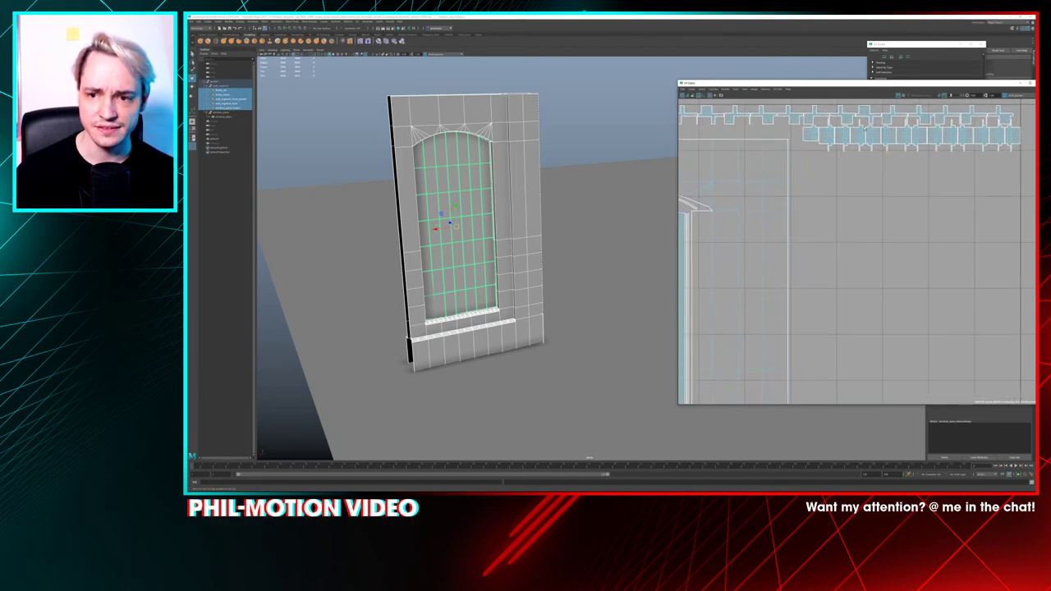
scroll(861, 144, down, 4)
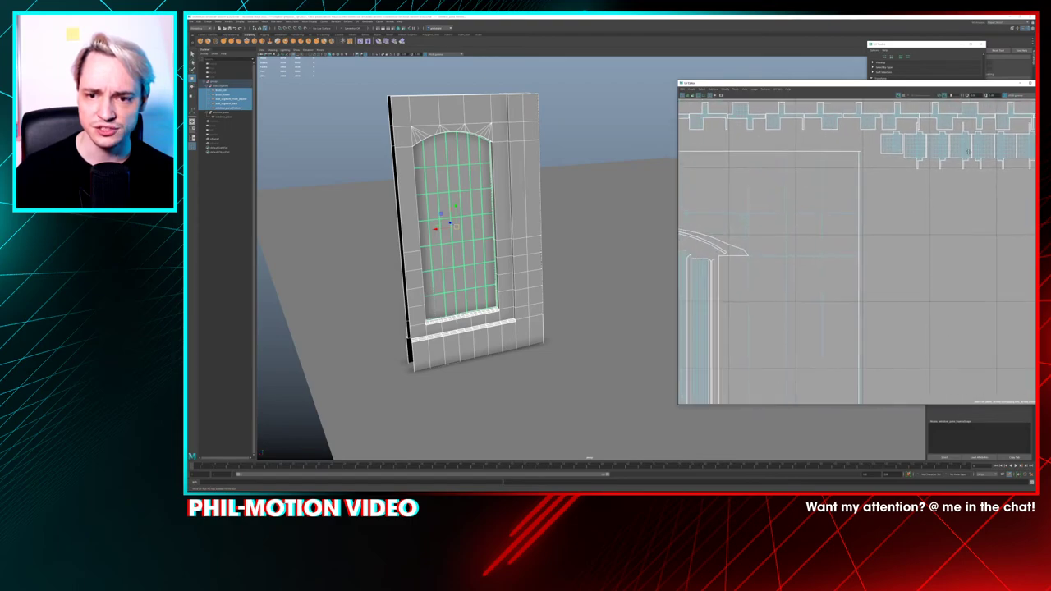
scroll(870, 146, down, 3)
alt+middle_drag(910, 155, 852, 167)
right_click(957, 188)
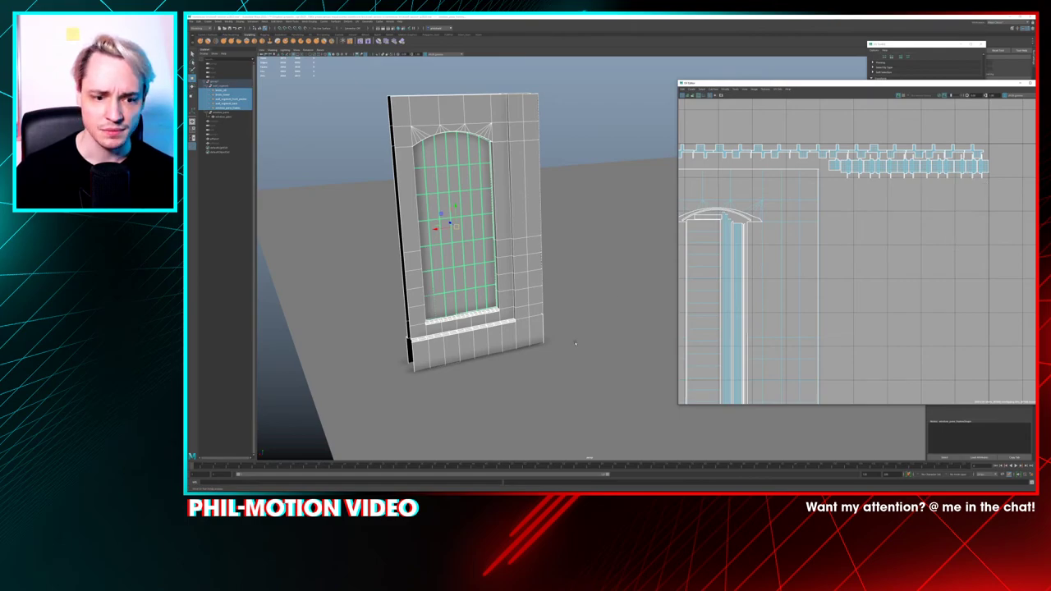
scroll(575, 343, up, 3)
scroll(852, 178, down, 3)
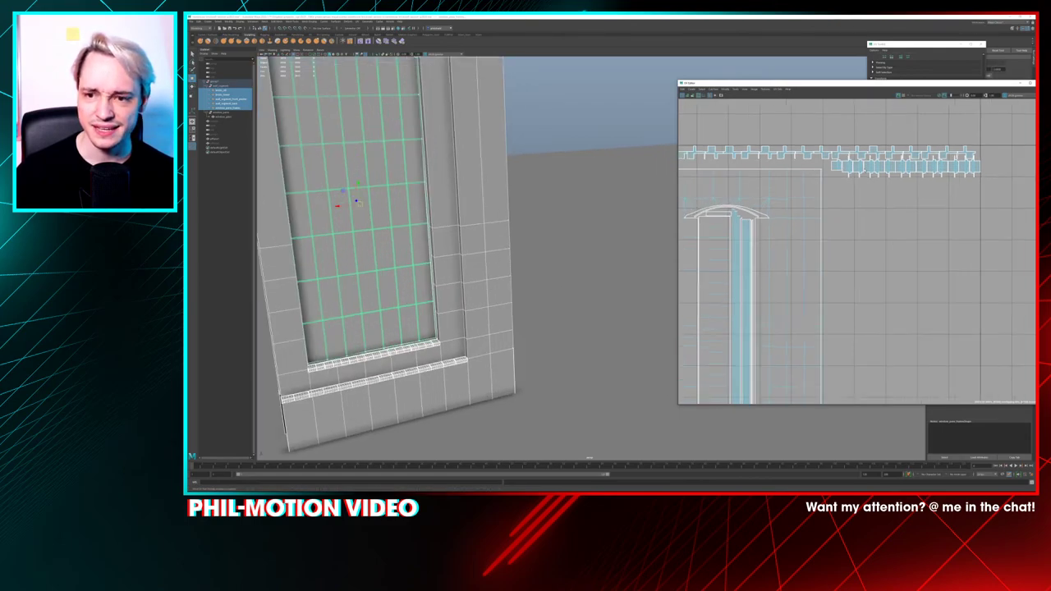
Select the lower brick strip's UV shells and move them to the tile's upper-left corner, just above the wall's front shell
right_click(846, 156)
right_drag(855, 160, 942, 186)
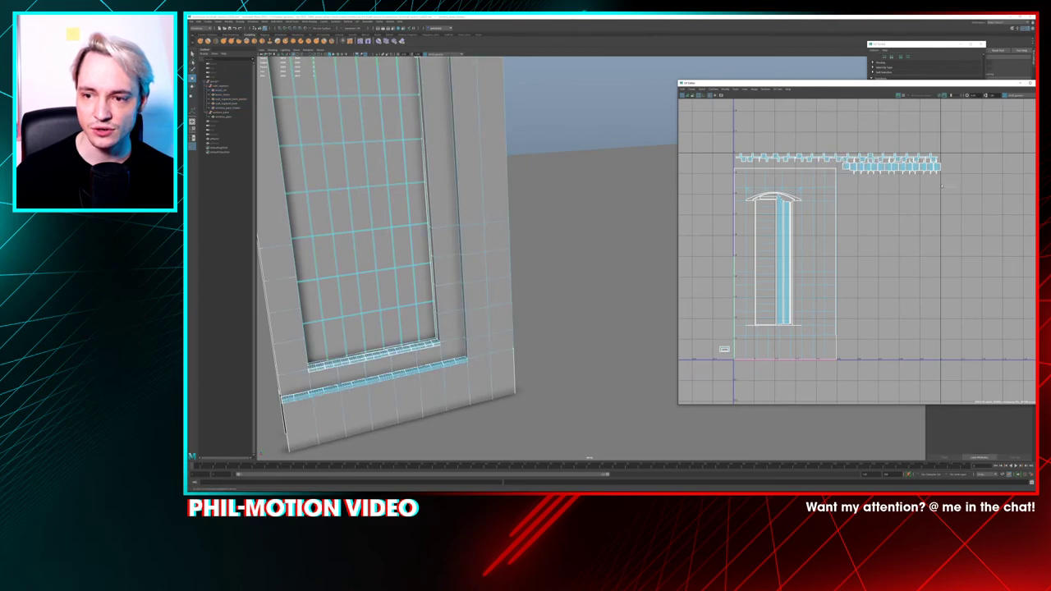
click(876, 168)
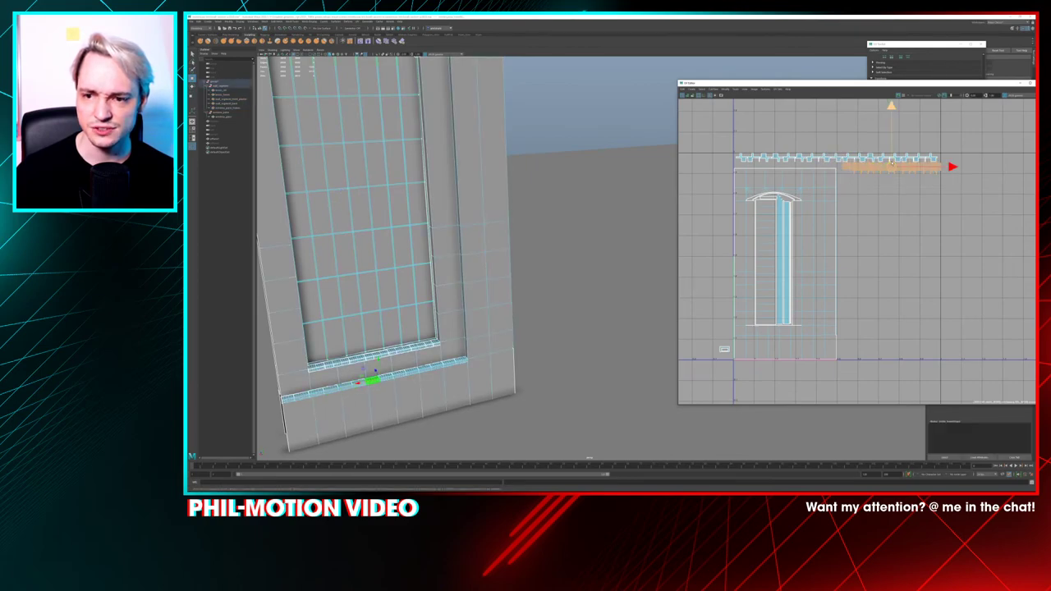
drag(890, 163, 888, 158)
drag(890, 102, 891, 99)
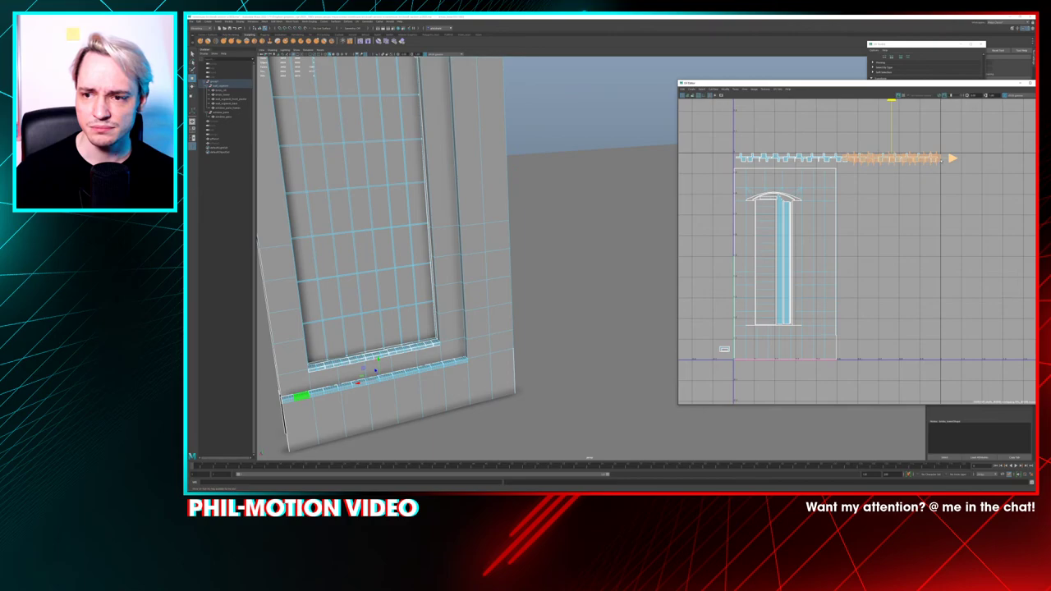
drag(951, 159, 839, 158)
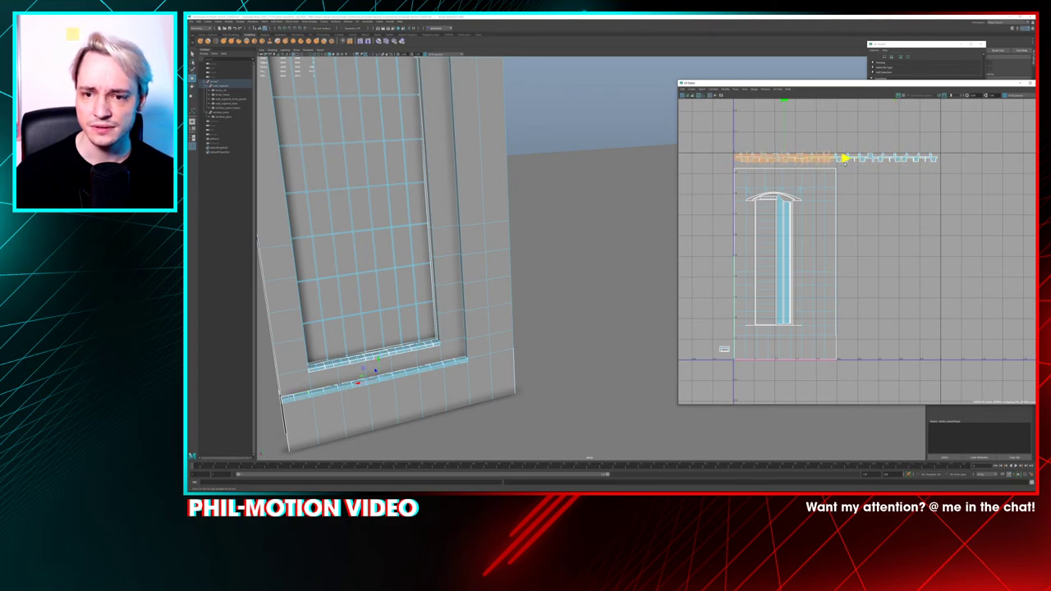
key(f)
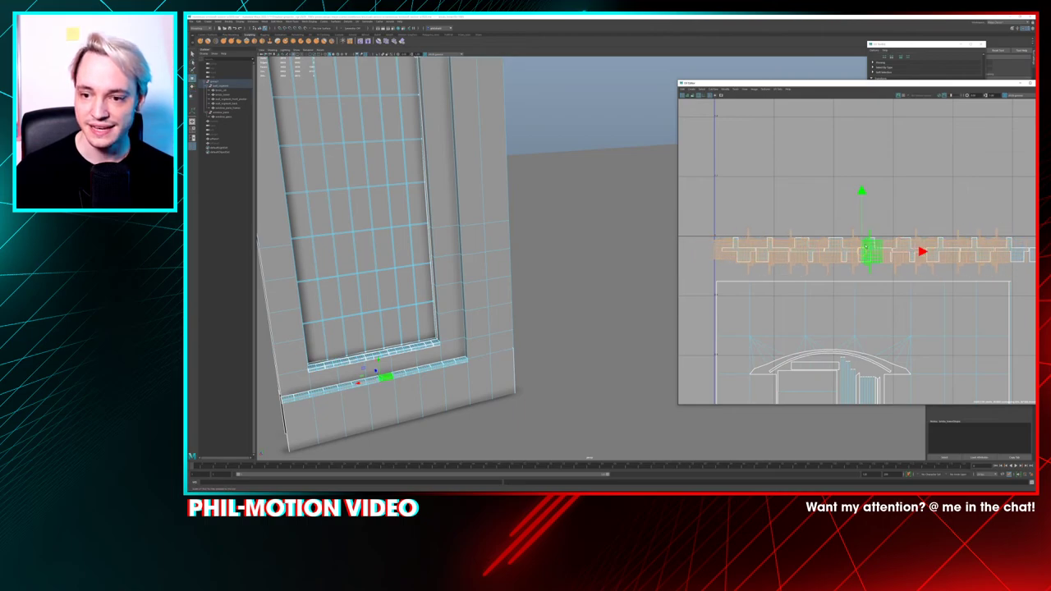
key(w)
drag(862, 257, 863, 259)
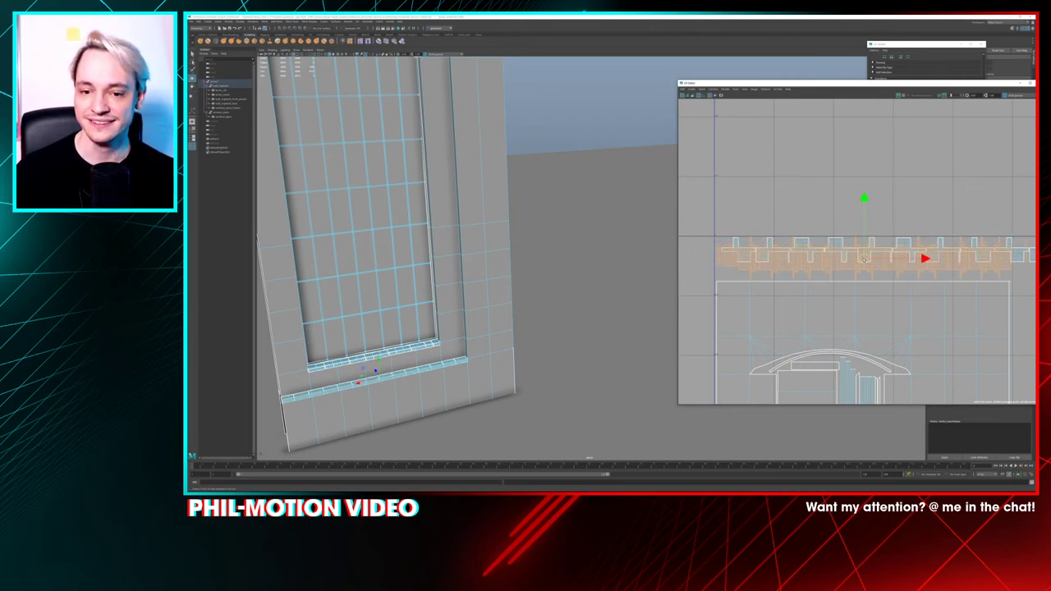
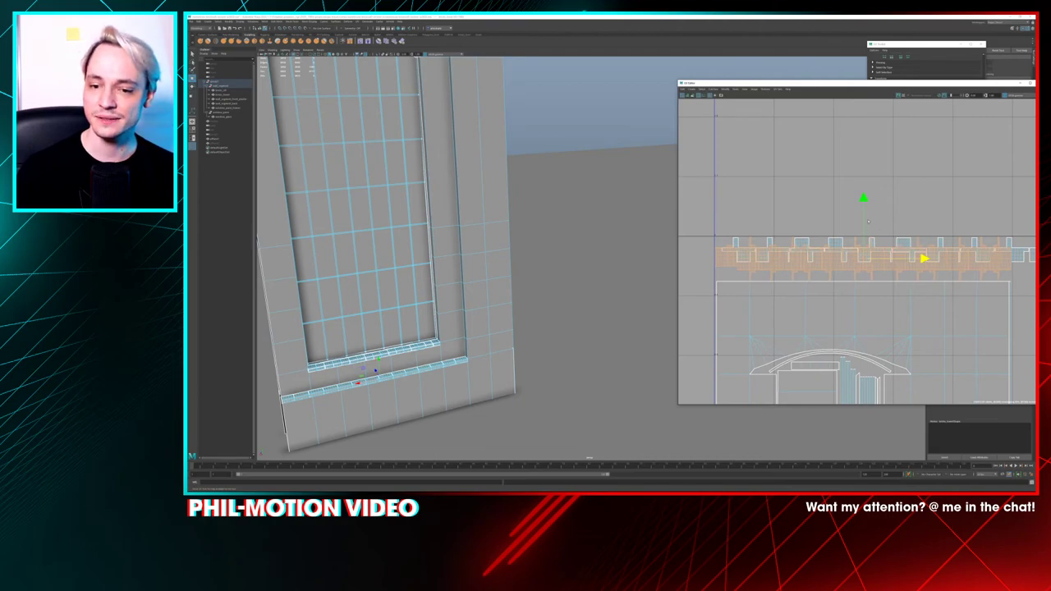
click(863, 199)
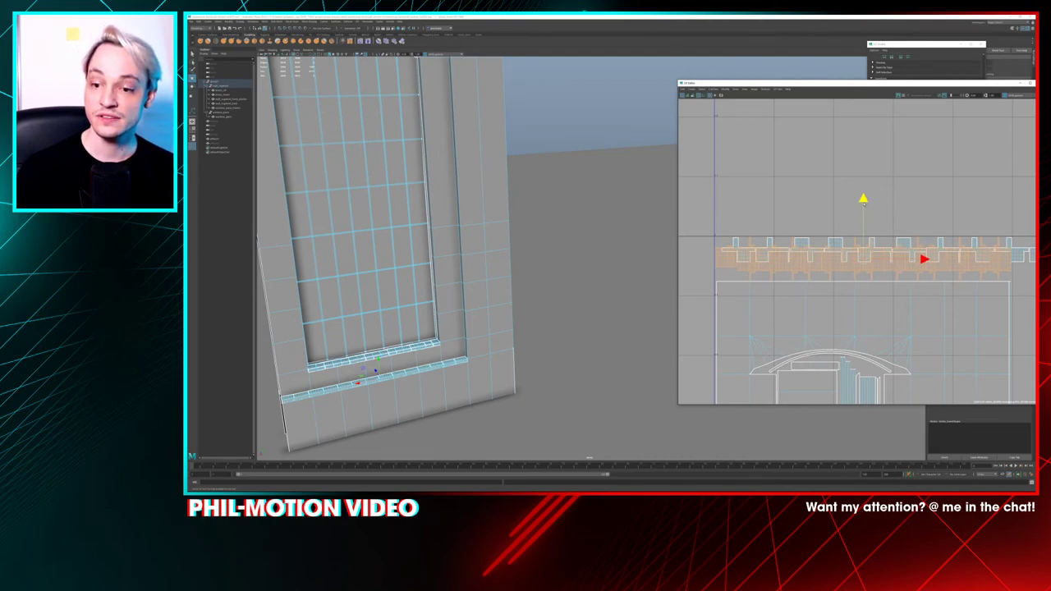
Select all UV shells of the upper brick strip that overlap the lower strip's shells, leaving the lower strip's own shells out
click(735, 241)
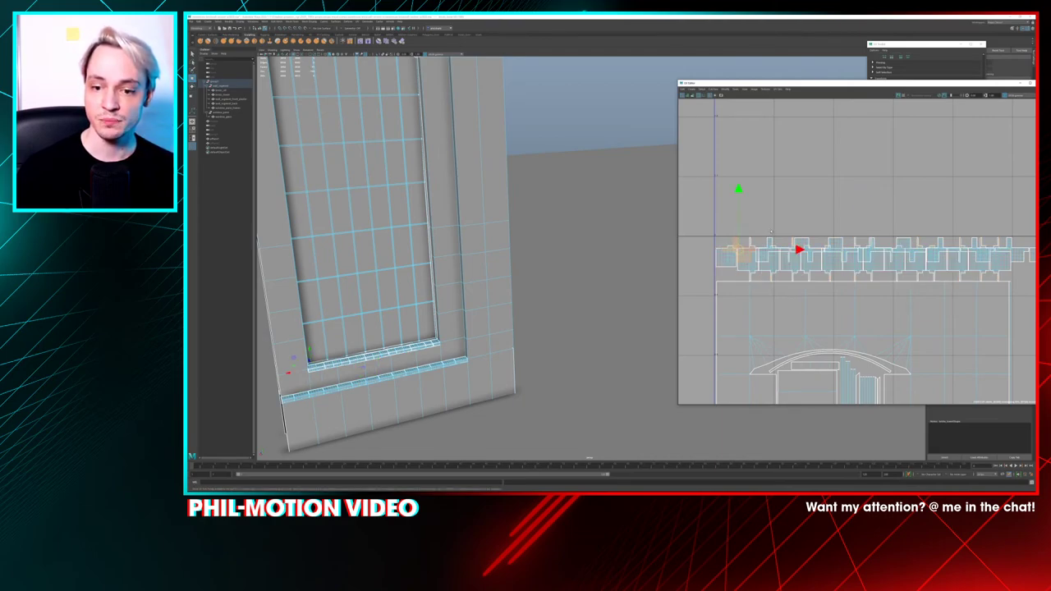
drag(771, 232, 852, 232)
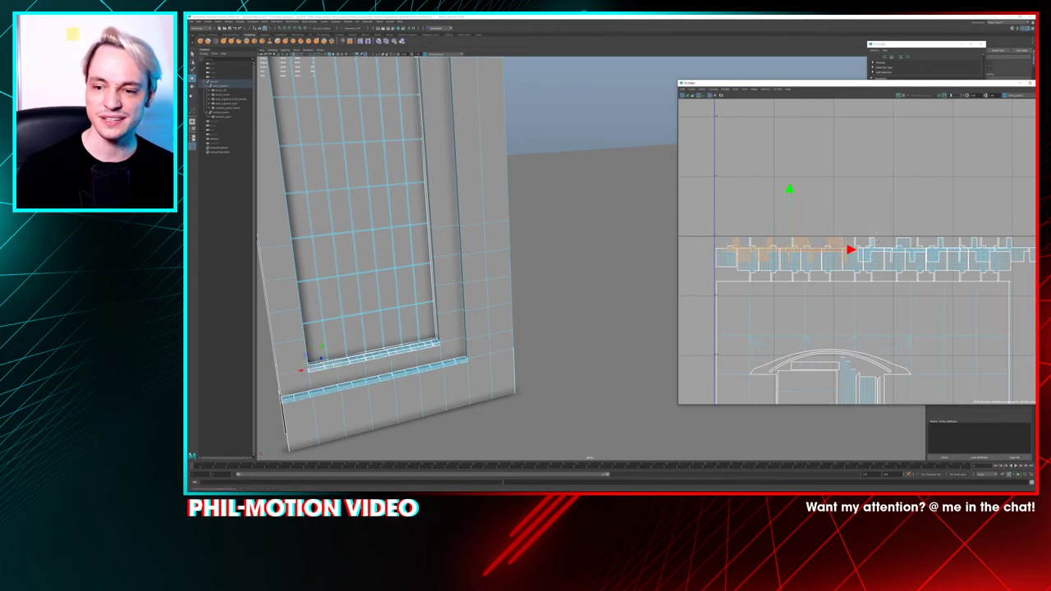
shift+click(874, 243)
alt+middle_drag(883, 216, 783, 208)
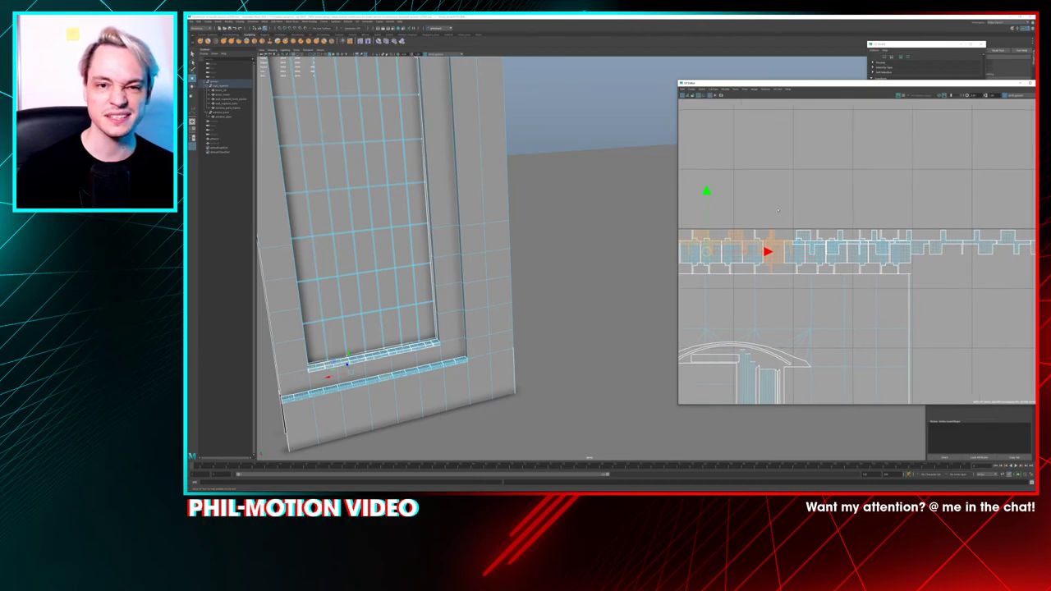
drag(809, 222, 922, 234)
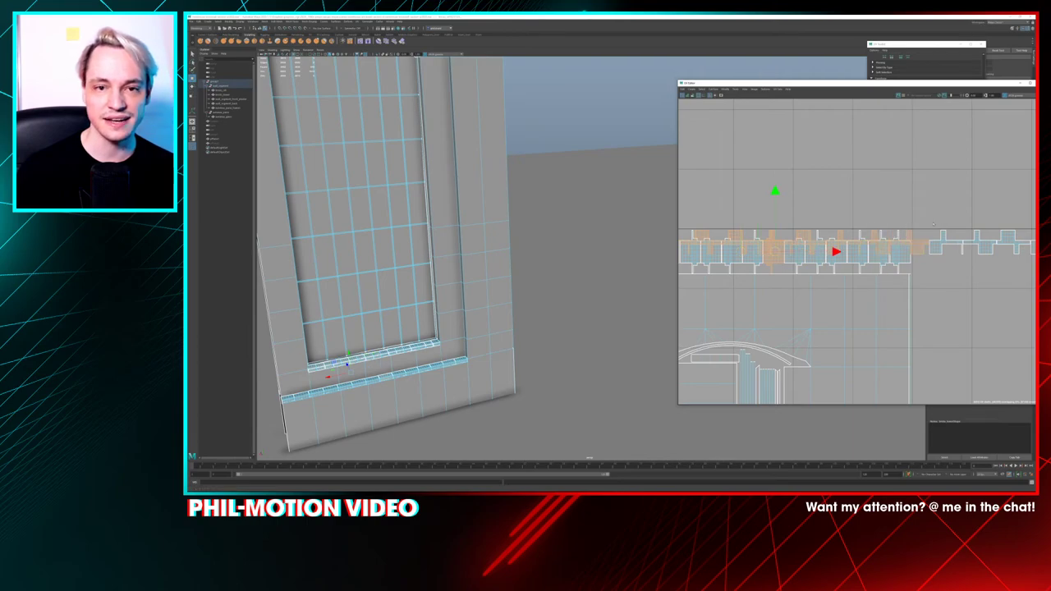
shift+click(945, 241)
scroll(897, 210, down, 2)
alt+middle_drag(889, 194, 836, 184)
ctrl+click(886, 234)
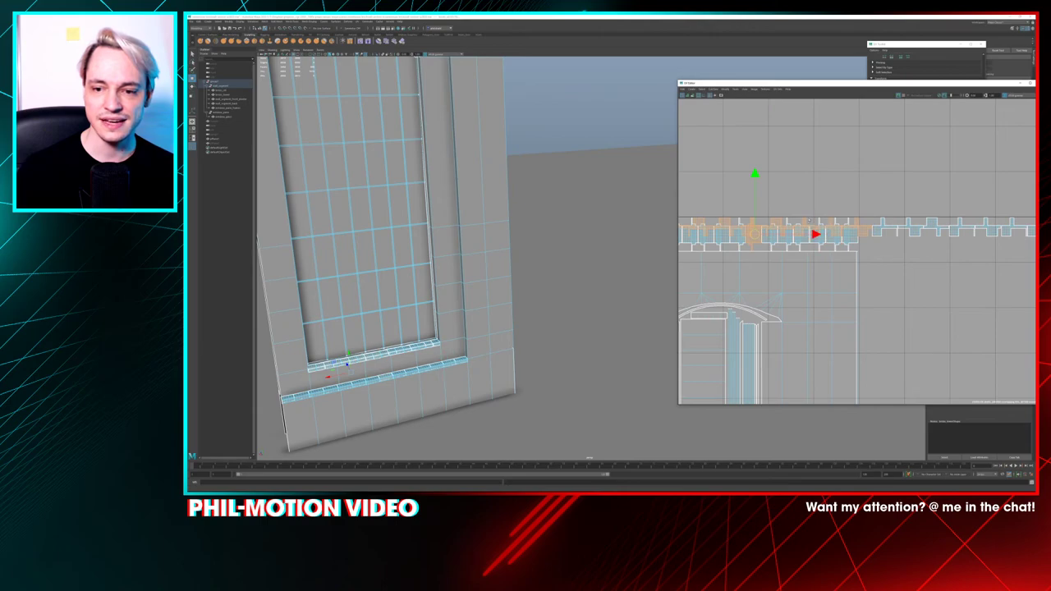
ctrl+click(757, 246)
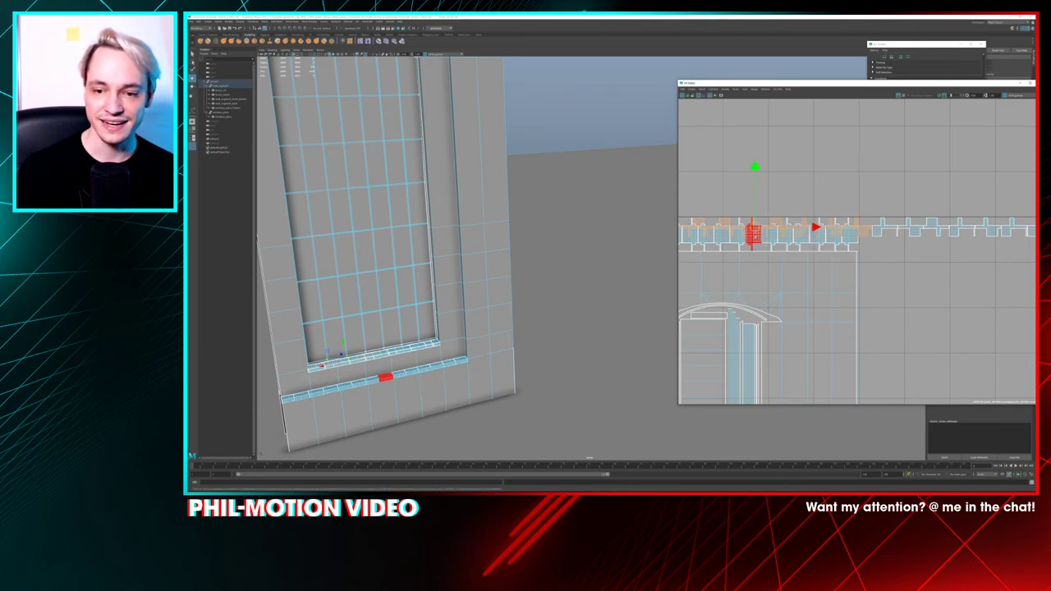
Move the selected upper-strip shells beside the lower strip's UVs, directly beneath the other row and near the tile's upper-right corner
drag(755, 230, 944, 261)
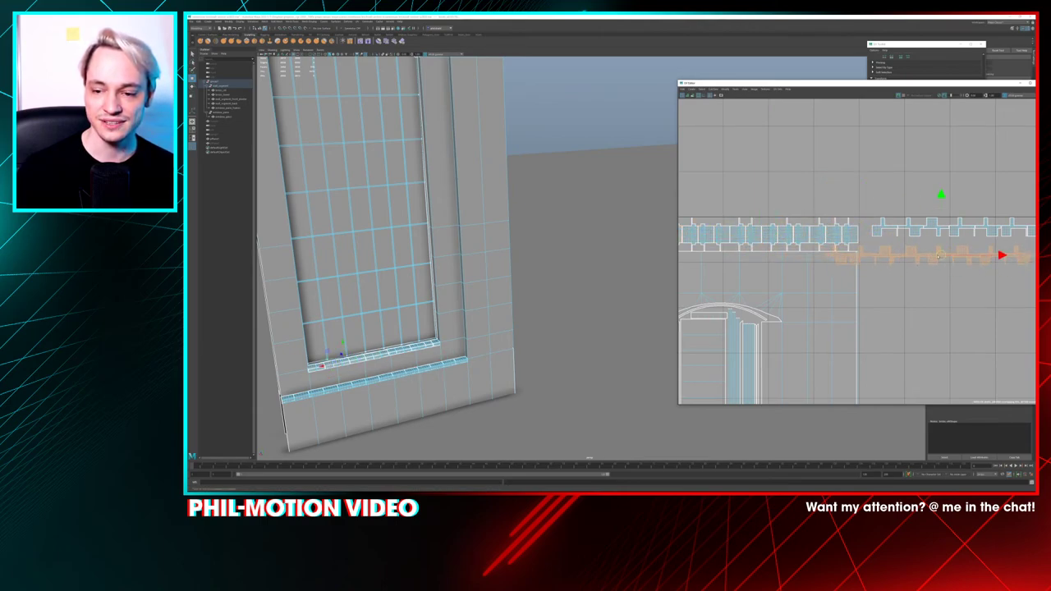
alt+middle_drag(953, 266, 828, 261)
drag(829, 260, 849, 247)
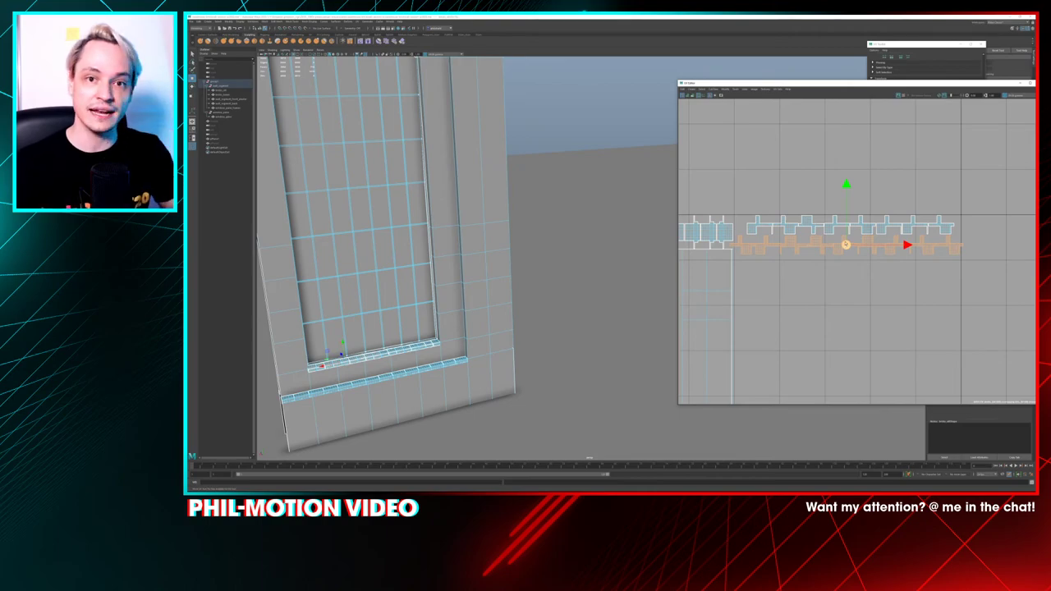
Try to interlock the moved row of brick shells with the row above by shifting it vertically and nudging its first shell
drag(845, 186, 853, 166)
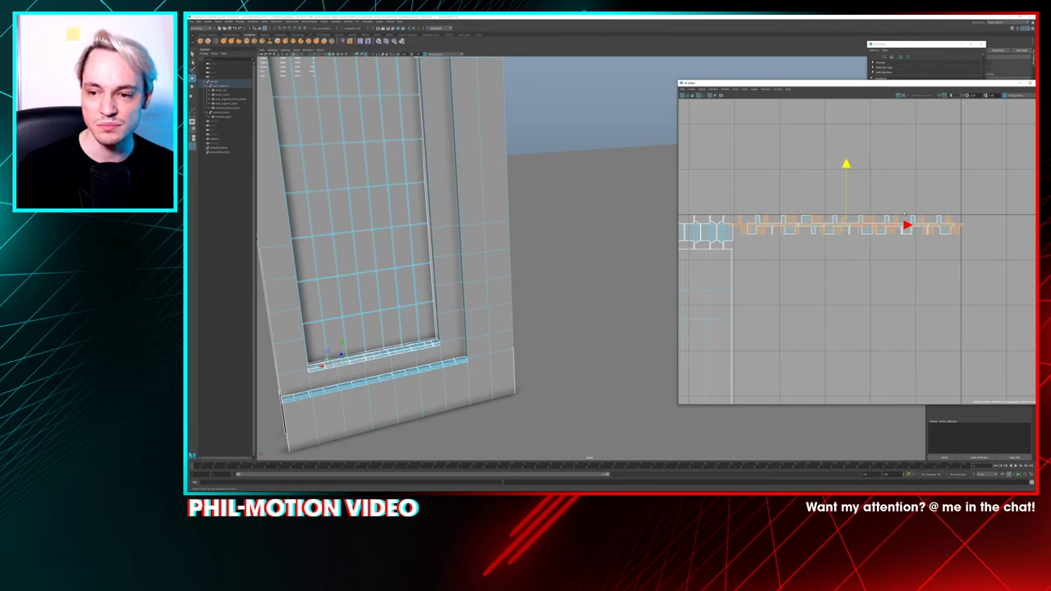
drag(906, 226, 849, 244)
mouse_move(849, 242)
middle_down()
mouse_move(865, 242)
mouse_move(846, 242)
middle_up()
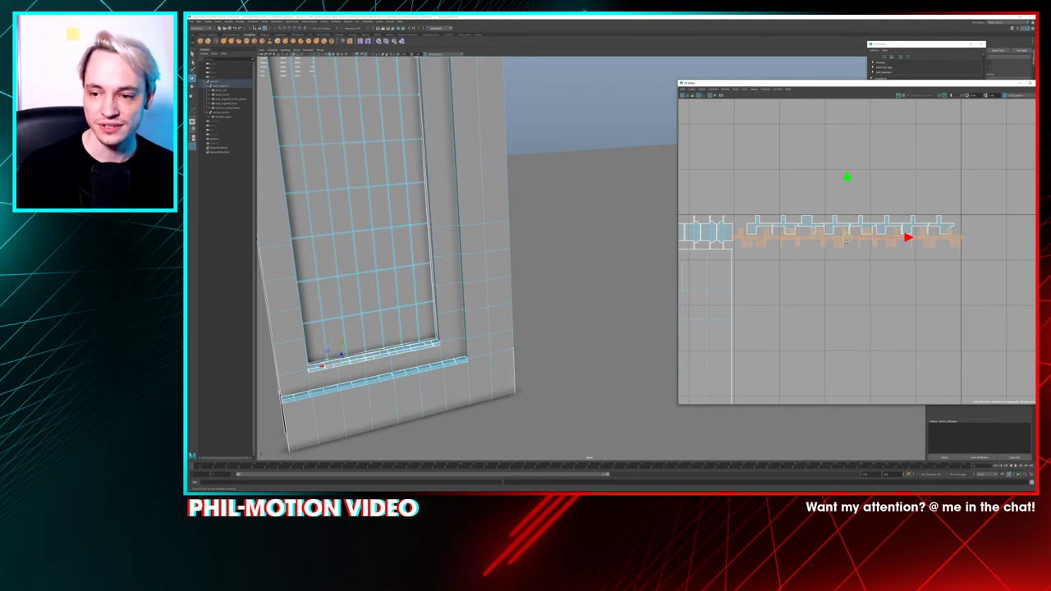
click(833, 255)
scroll(757, 250, up, 5)
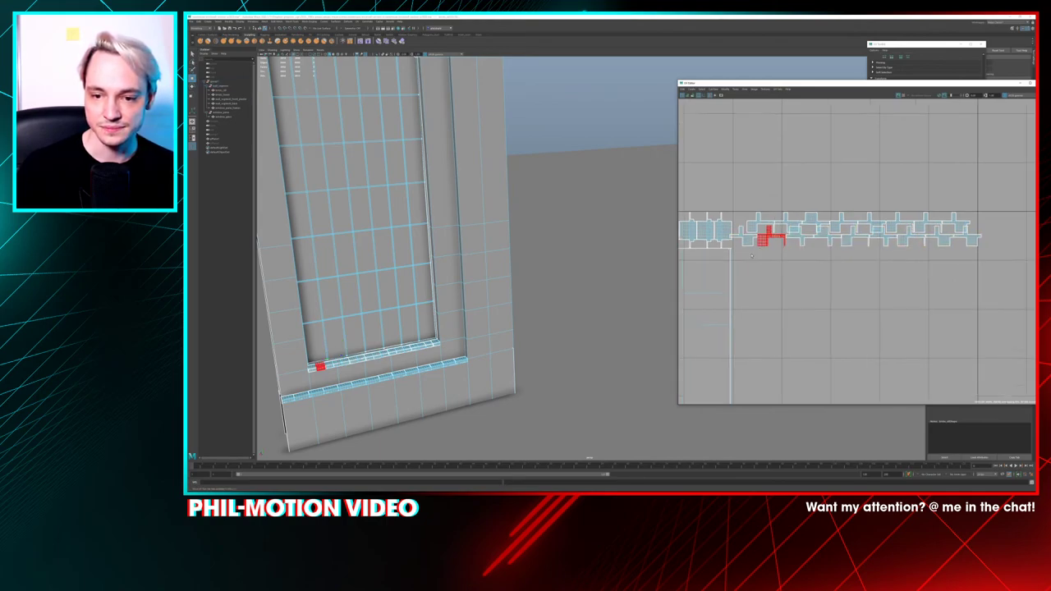
click(740, 224)
mouse_move(740, 223)
mouse_down()
mouse_move(796, 243)
mouse_move(741, 222)
mouse_up()
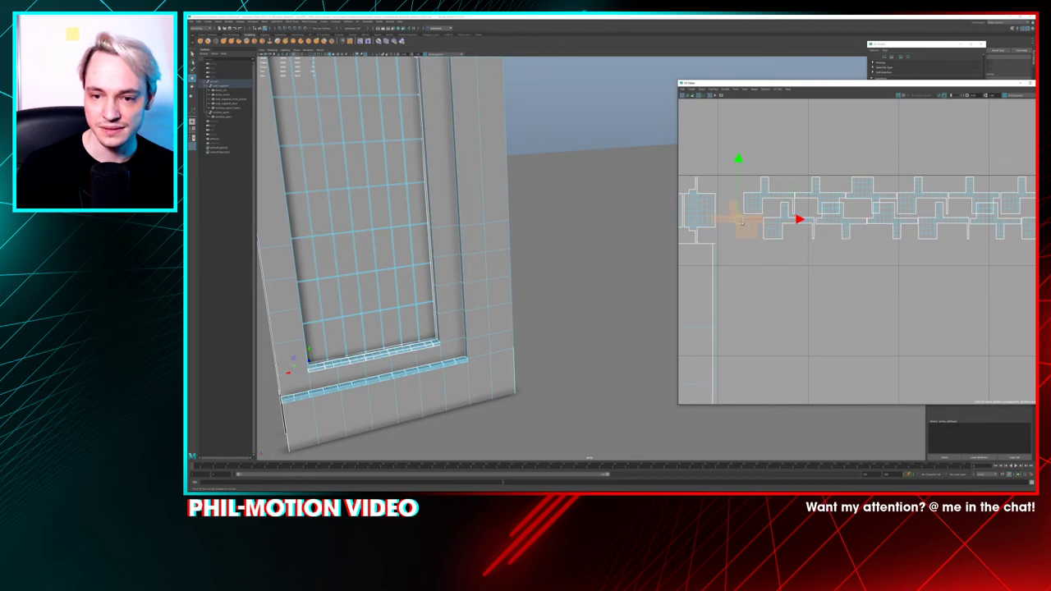
scroll(759, 230, down, 2)
alt+middle_drag(858, 230, 777, 228)
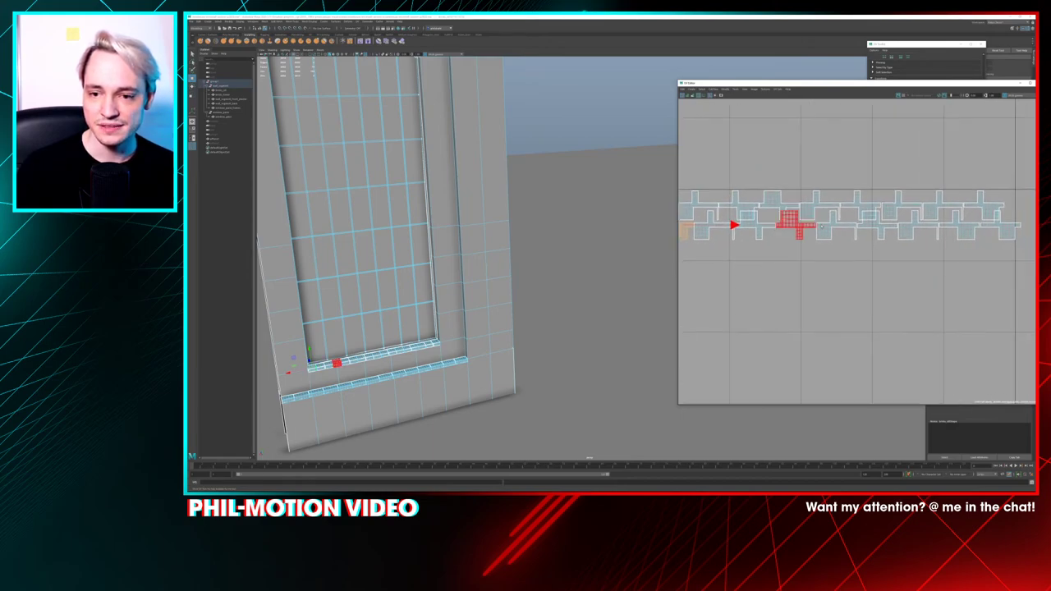
scroll(772, 202, down, 3)
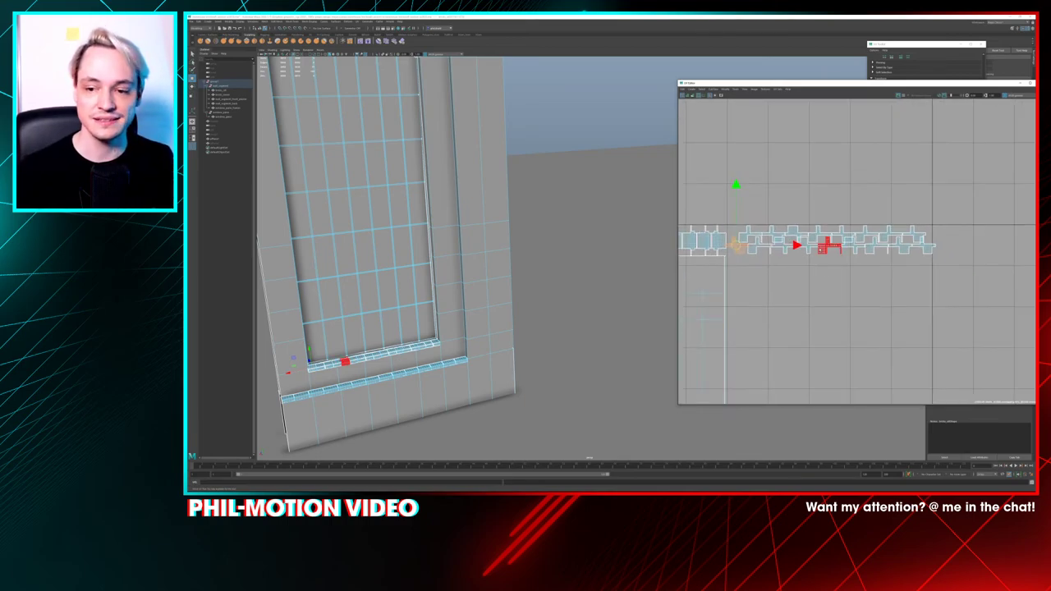
Undo the attempt to interlock the two rows of brick shells
key(ctrl+z)
key(ctrl+z)
key(ctrl+z)
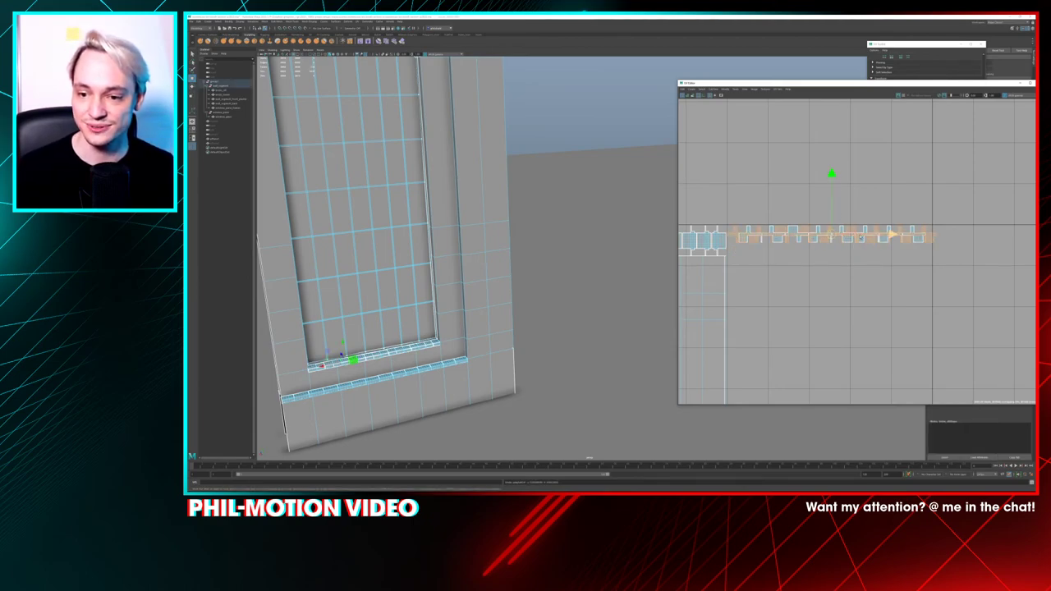
Move the overlapping row down clear of the other, then scale both brick rows down slightly and reposition them together
drag(830, 176, 830, 193)
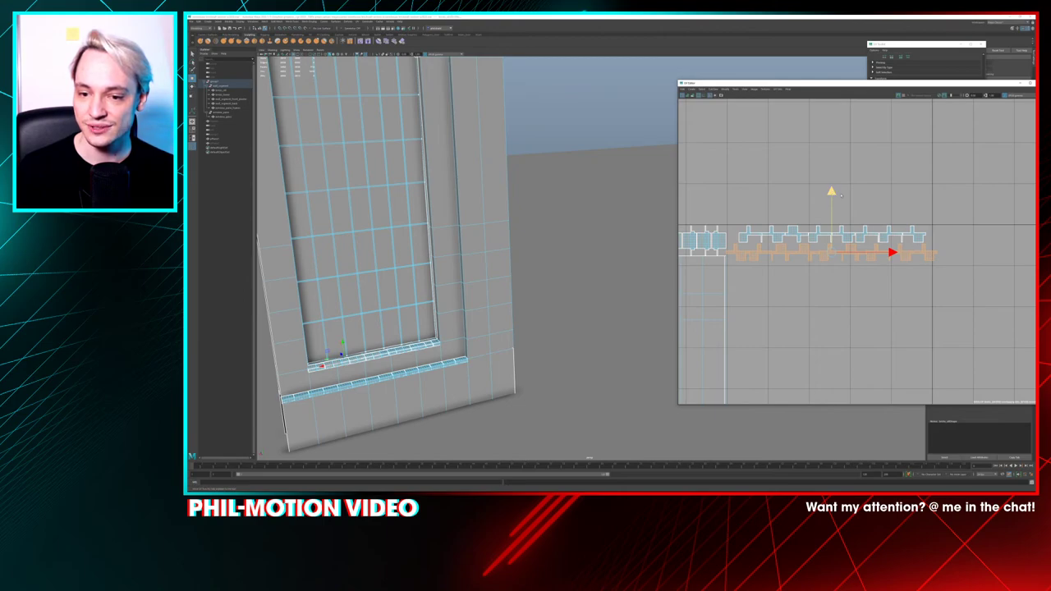
key(r)
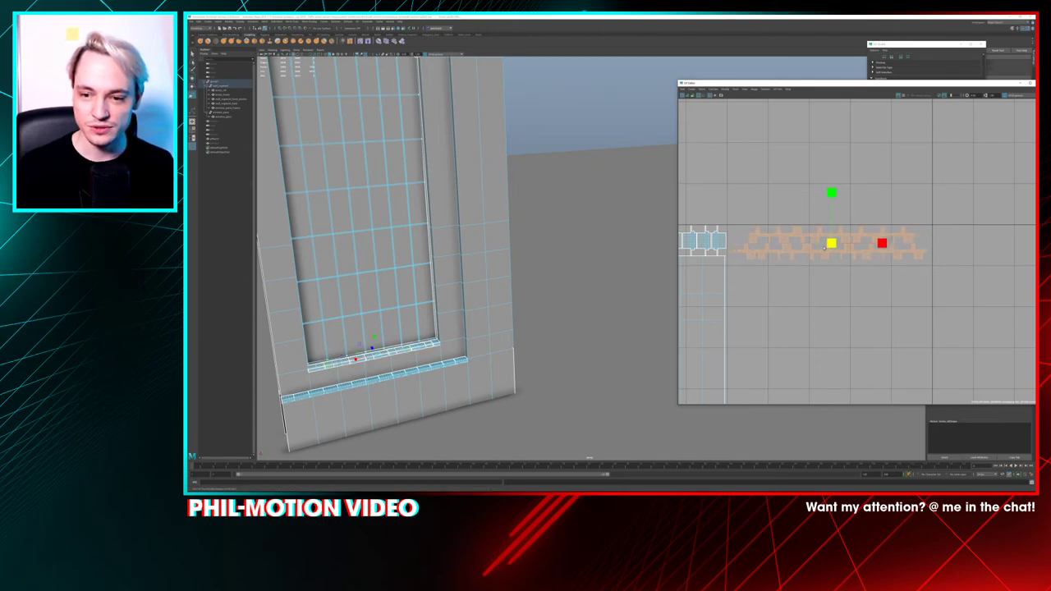
key(w)
drag(824, 248, 824, 241)
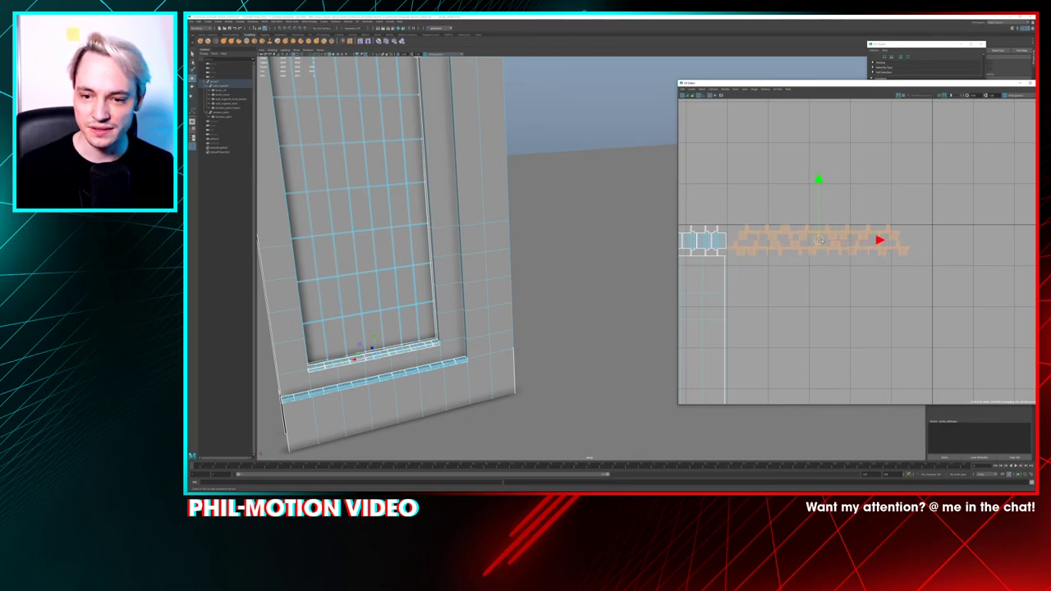
key(r)
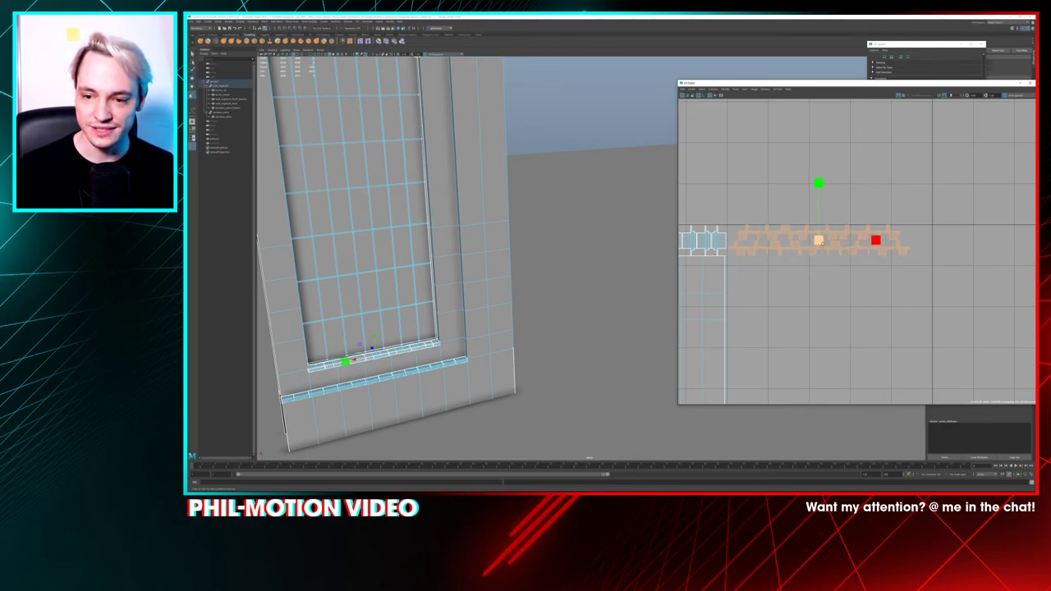
key(w)
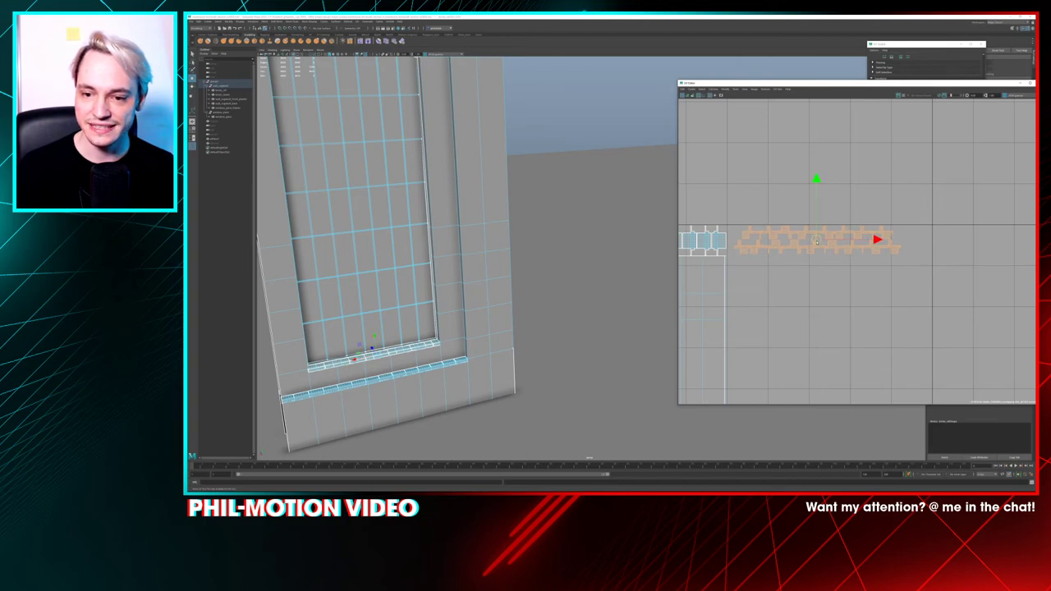
Shift both scaled brick rows slightly closer to the lower strip's shells and deselect them
scroll(817, 246, down, 2)
alt+middle_drag(793, 283, 926, 199)
alt+middle_drag(883, 263, 843, 231)
scroll(910, 178, up, 5)
alt+middle_drag(886, 170, 843, 252)
alt+middle_drag(952, 159, 909, 162)
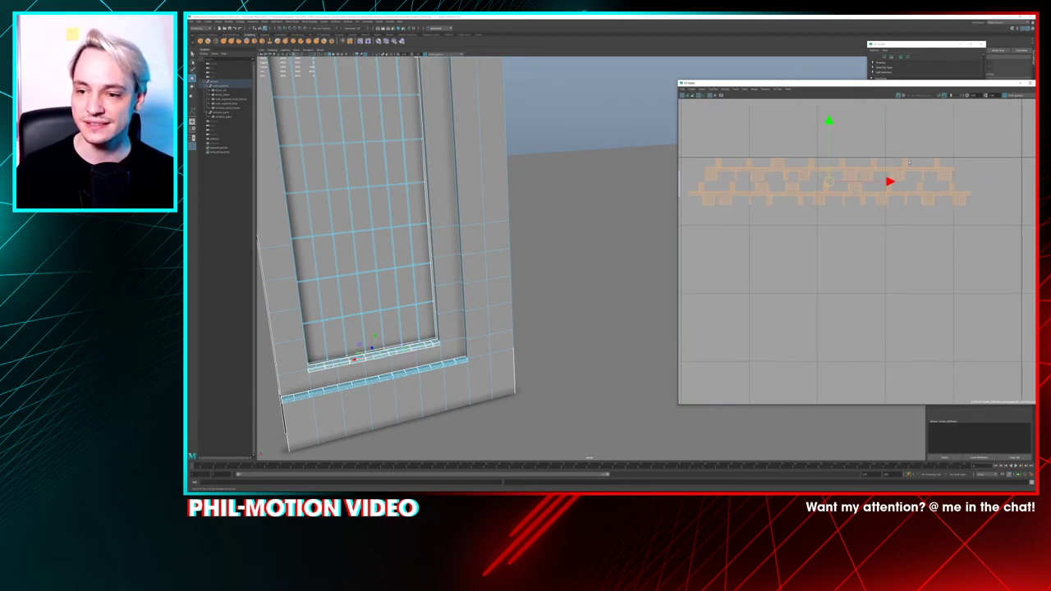
drag(888, 181, 877, 182)
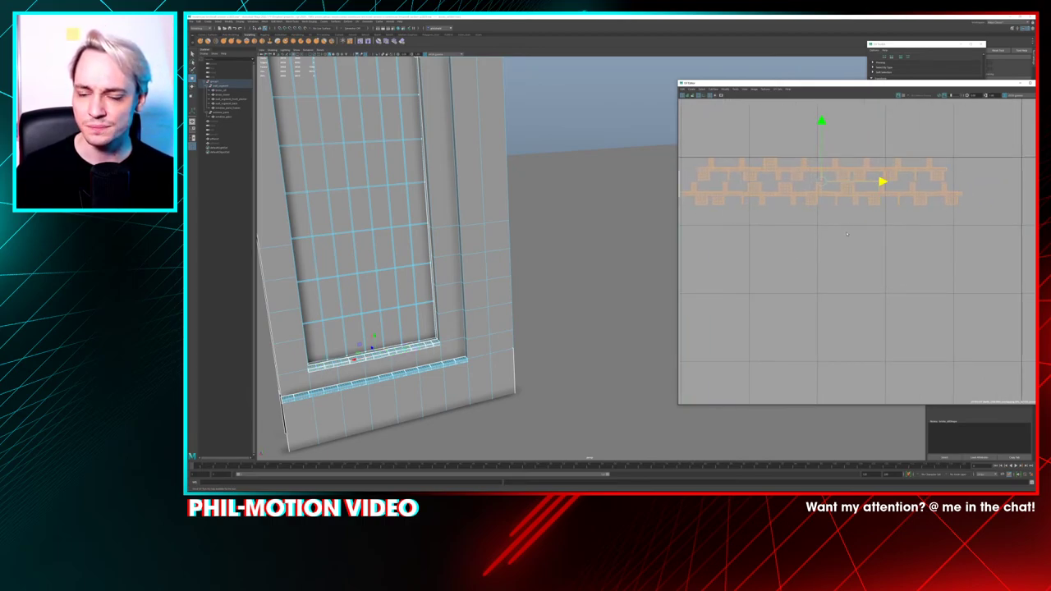
click(847, 234)
Move the small rectangular UV shell from outside the tile's left edge to the space beneath the window arch
scroll(847, 234, down, 7)
alt+middle_drag(813, 344, 877, 226)
scroll(877, 226, down, 1)
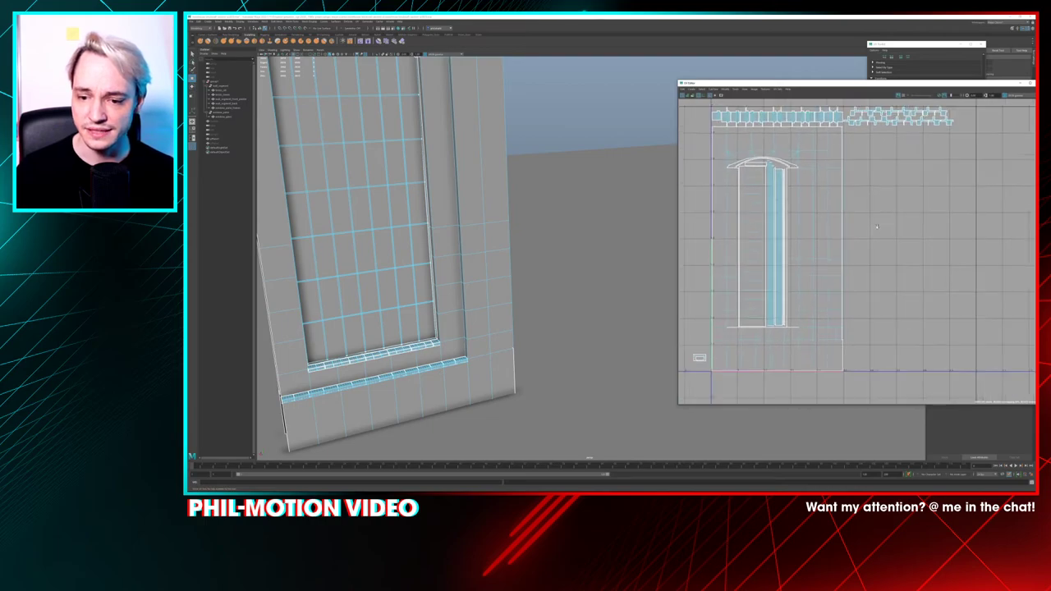
scroll(877, 227, down, 2)
scroll(577, 211, down, 3)
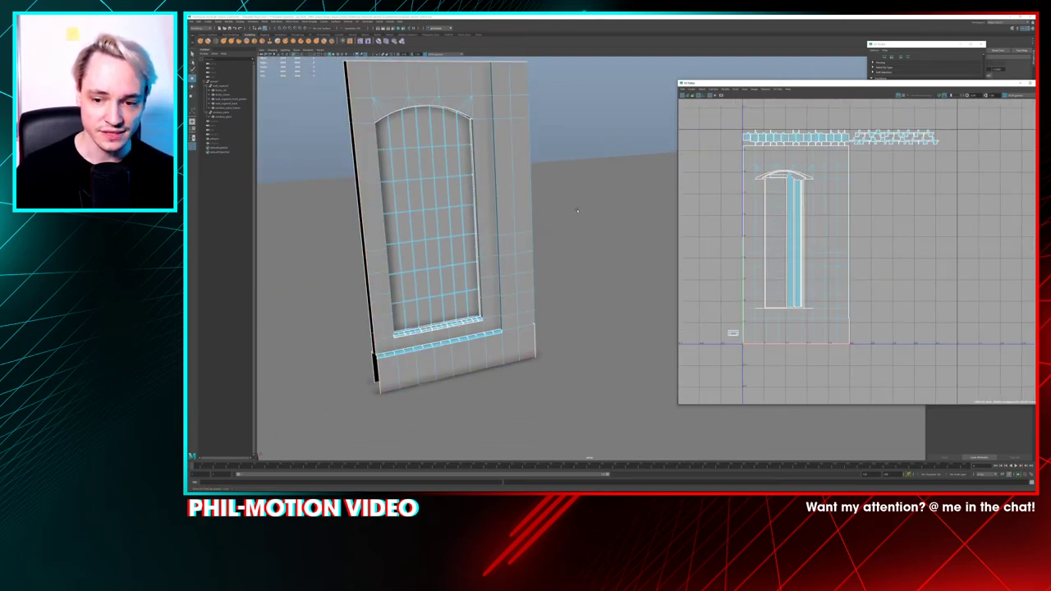
scroll(759, 303, up, 4)
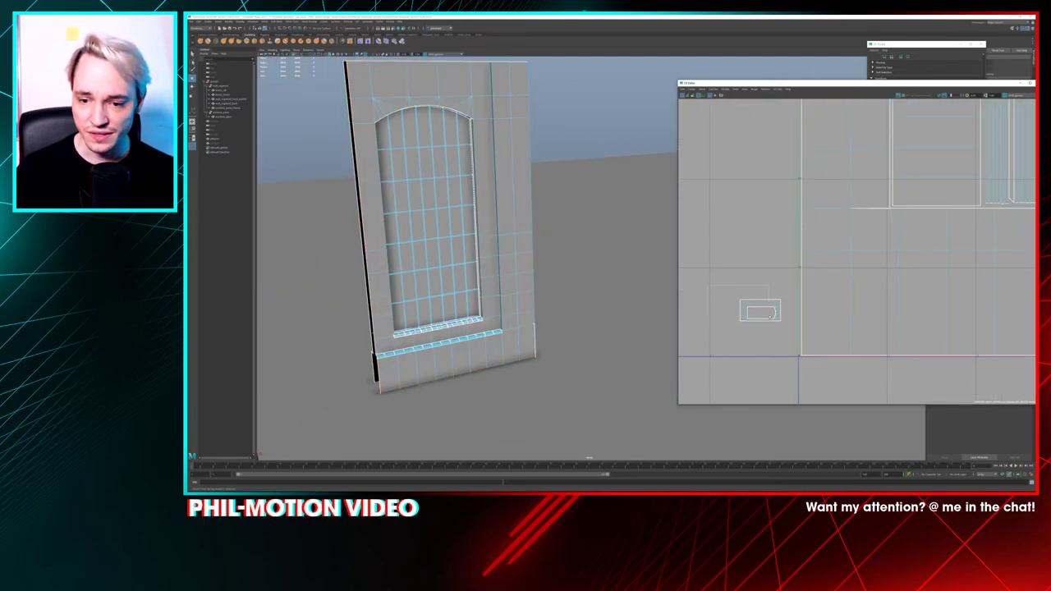
click(759, 319)
drag(758, 319, 904, 215)
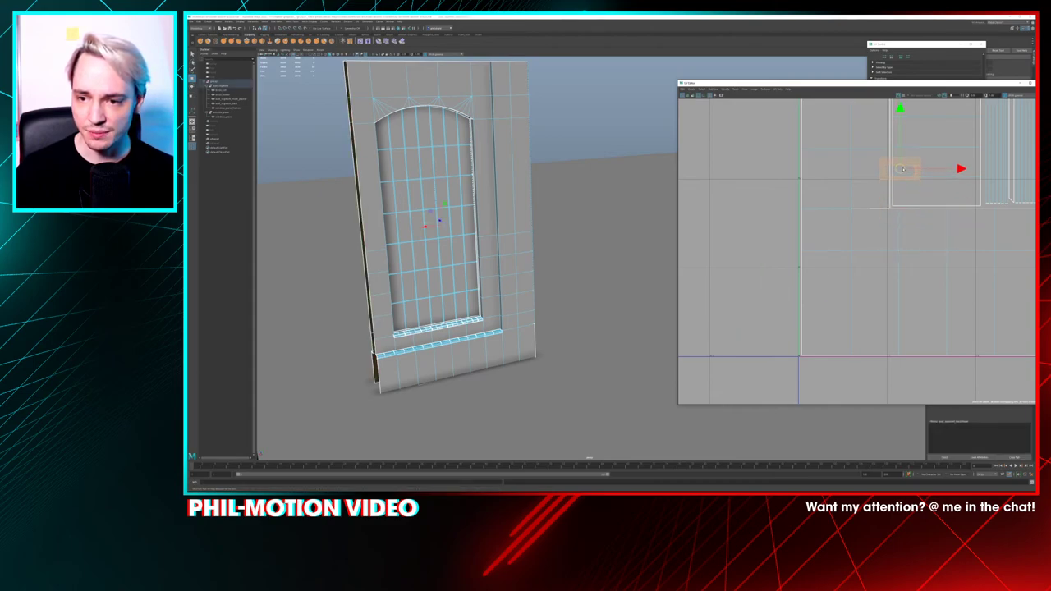
alt+middle_drag(901, 170, 815, 336)
drag(815, 339, 884, 193)
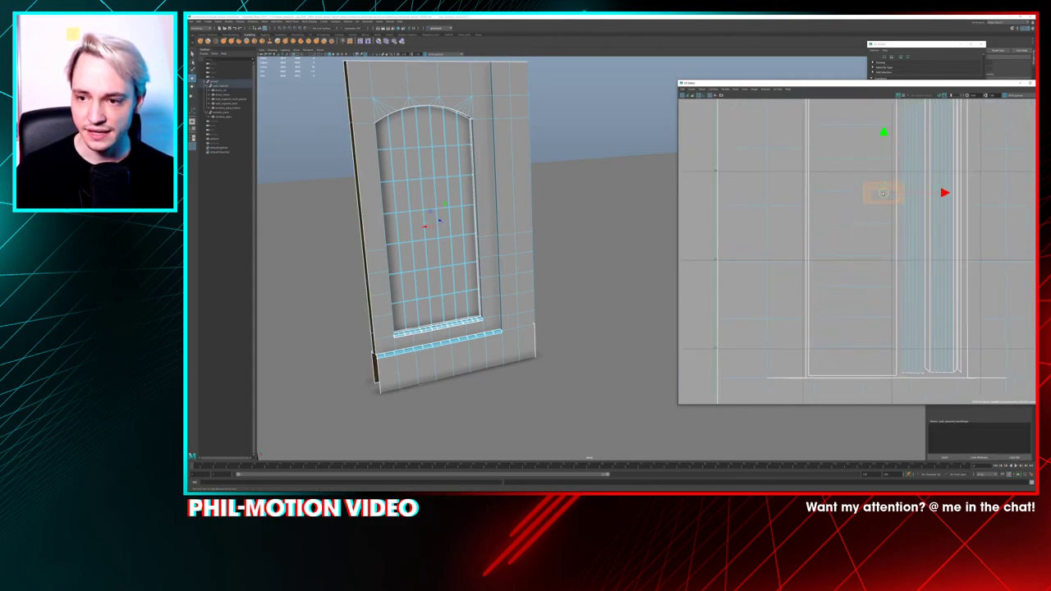
alt+middle_drag(884, 193, 838, 362)
drag(837, 362, 864, 130)
alt+middle_drag(863, 129, 833, 340)
drag(833, 340, 858, 223)
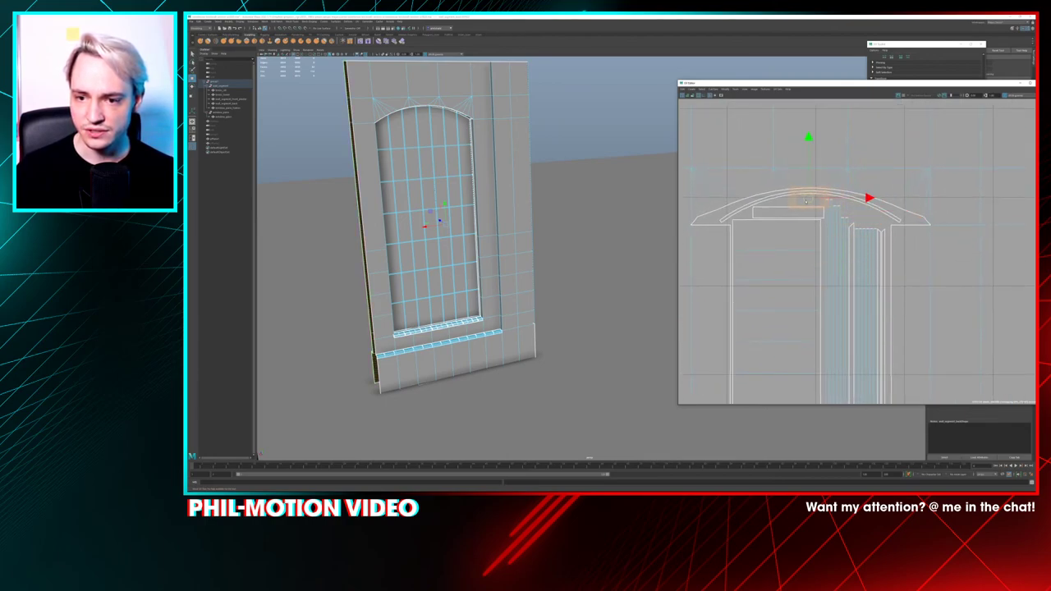
Scale down the small shell and fit it between the arch and the narrow rectangular shell below it
key(r)
drag(803, 200, 754, 230)
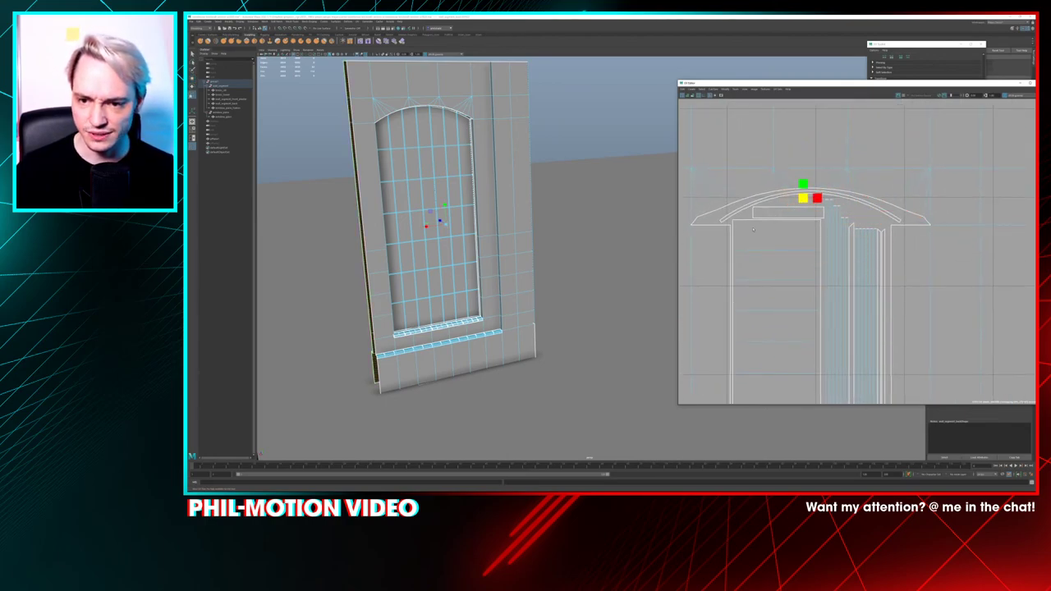
key(e)
key(w)
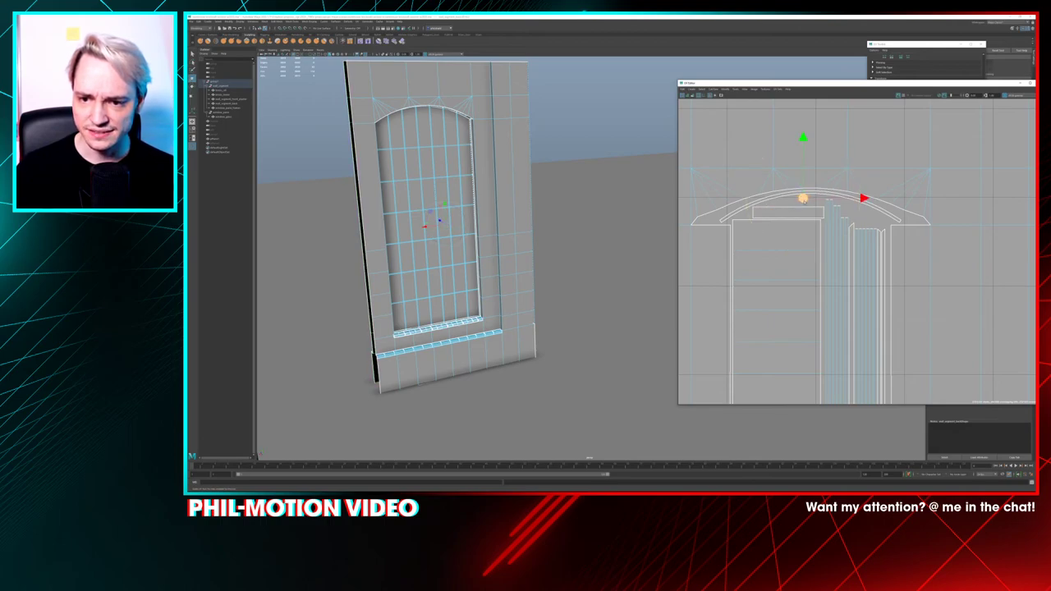
key(w)
drag(836, 190, 810, 200)
scroll(789, 240, down, 2)
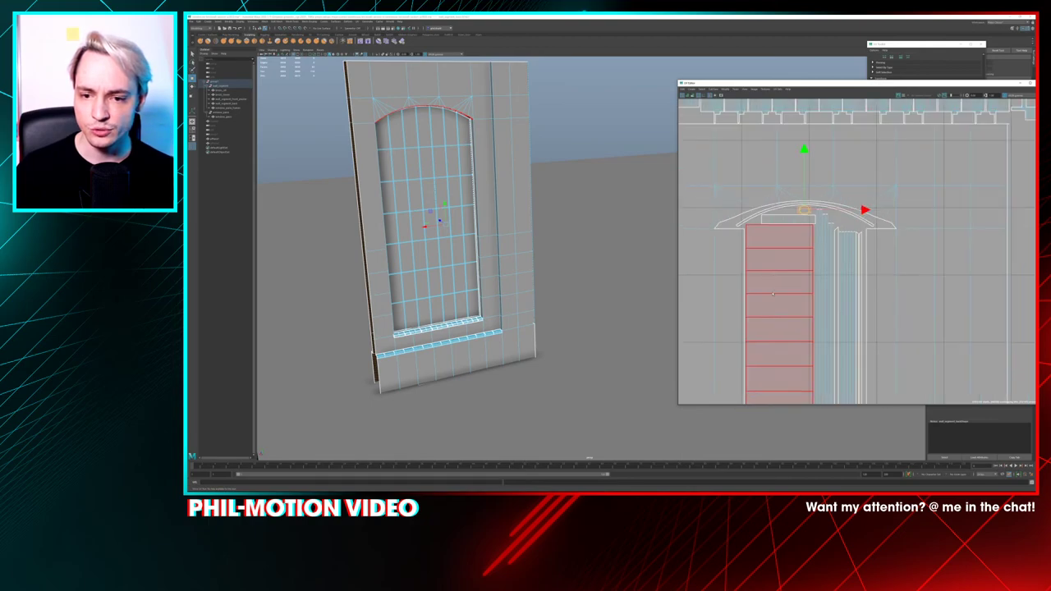
Examine how the wall's UV shell meets the frame shell at the lower-left corner of the window opening
alt+middle_drag(789, 241, 828, 128)
click(741, 328)
scroll(735, 362, down, 3)
alt+middle_drag(733, 373, 769, 174)
scroll(769, 175, up, 6)
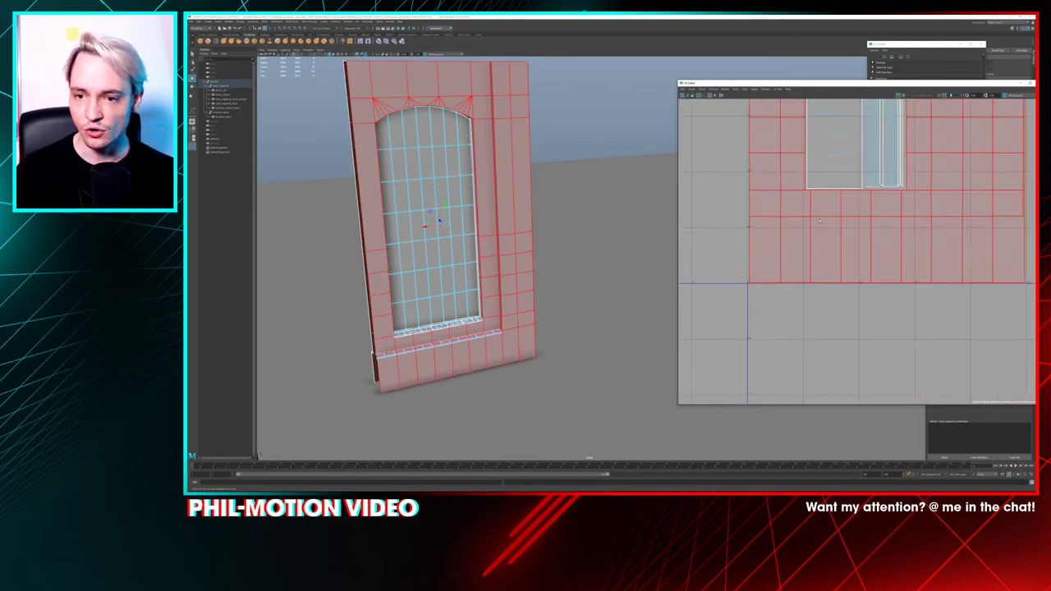
right_click(752, 199)
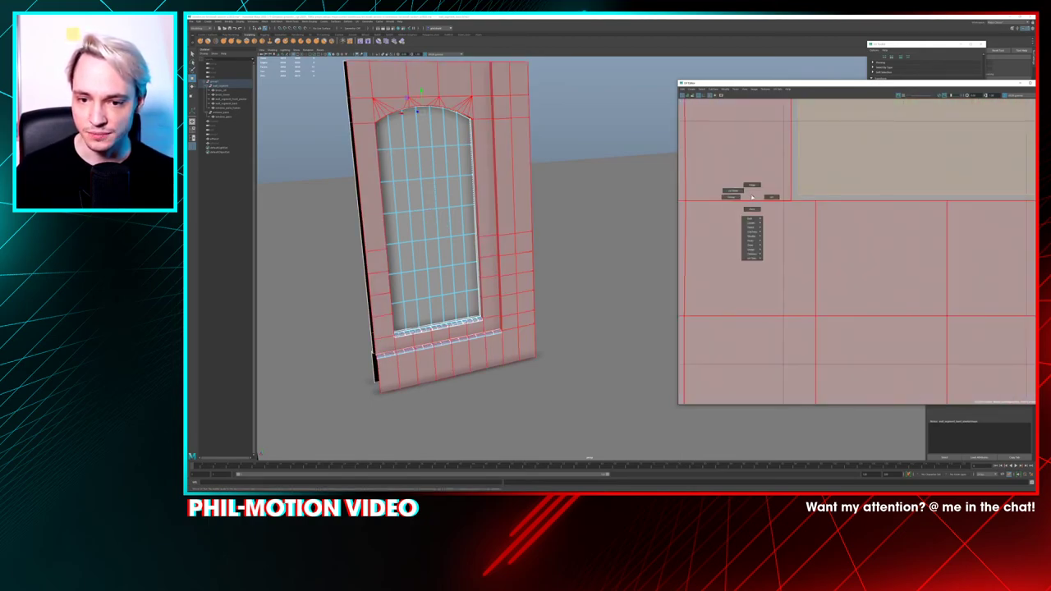
right_drag(749, 194, 747, 194)
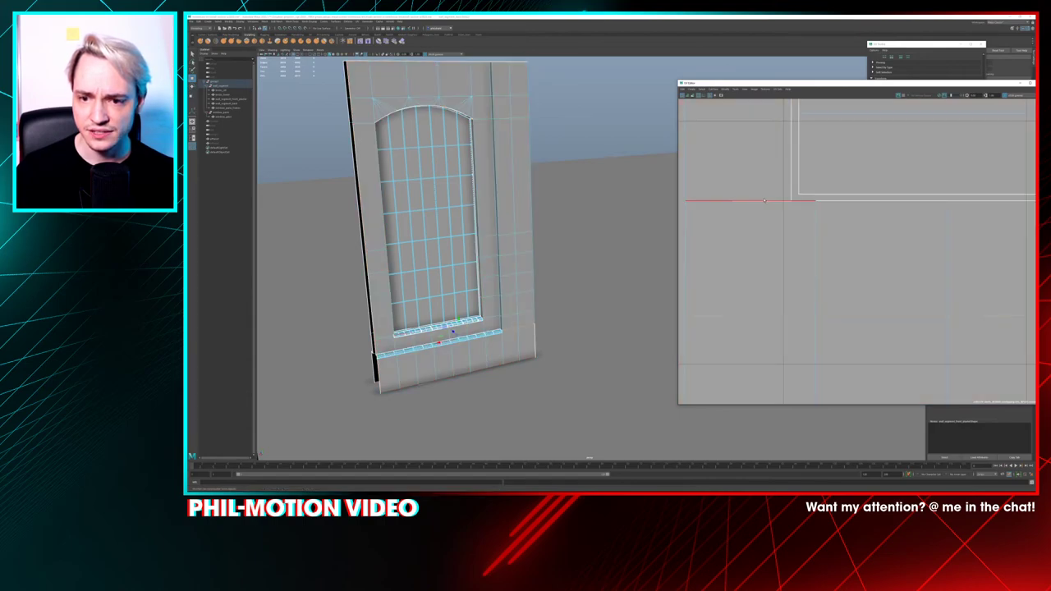
scroll(789, 199, up, 7)
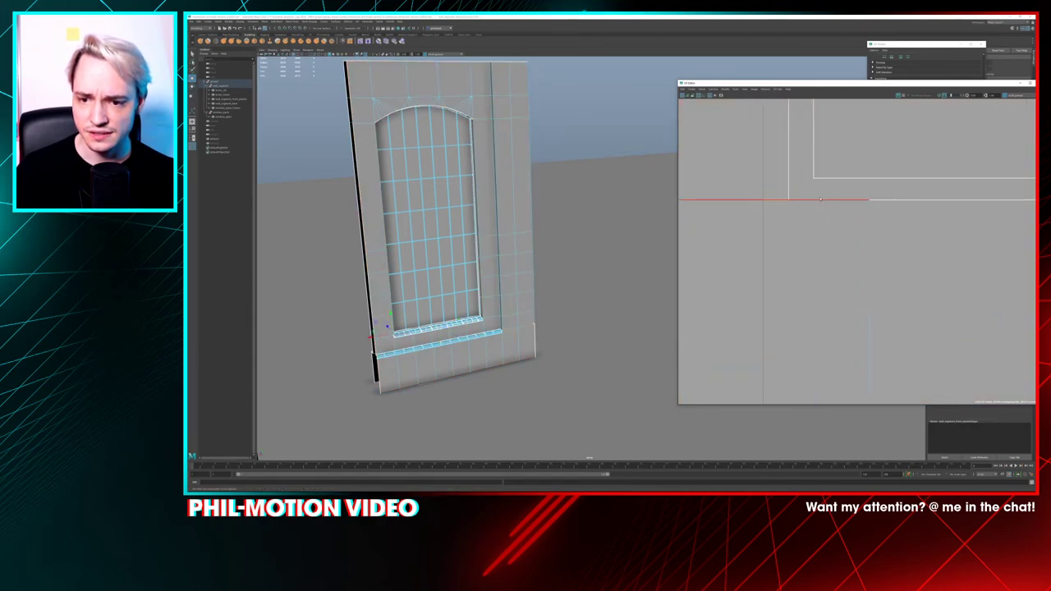
right_click(775, 188)
click(763, 182)
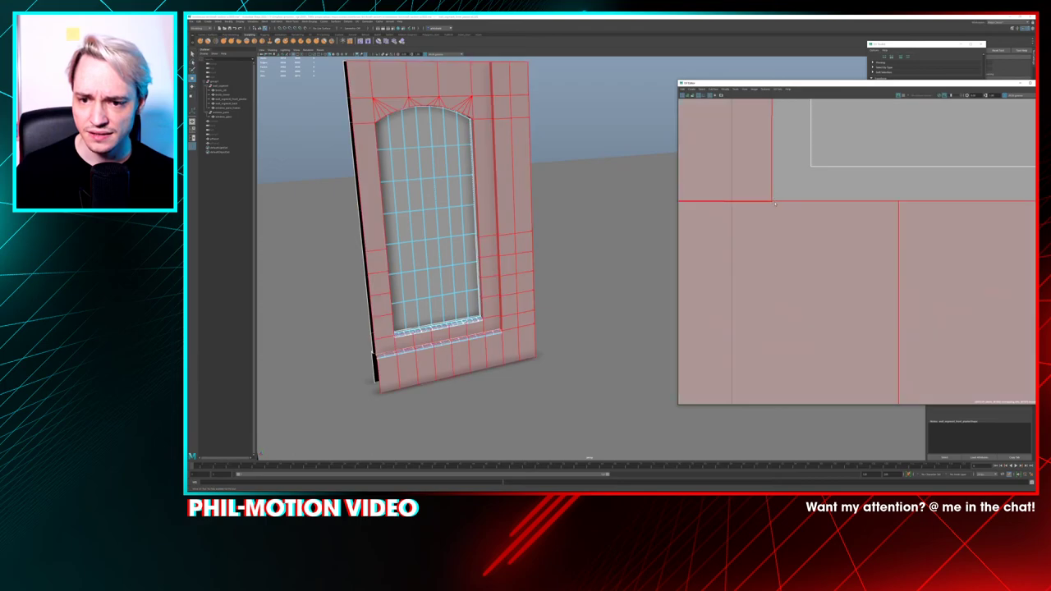
click(783, 224)
alt+middle_drag(784, 224, 902, 240)
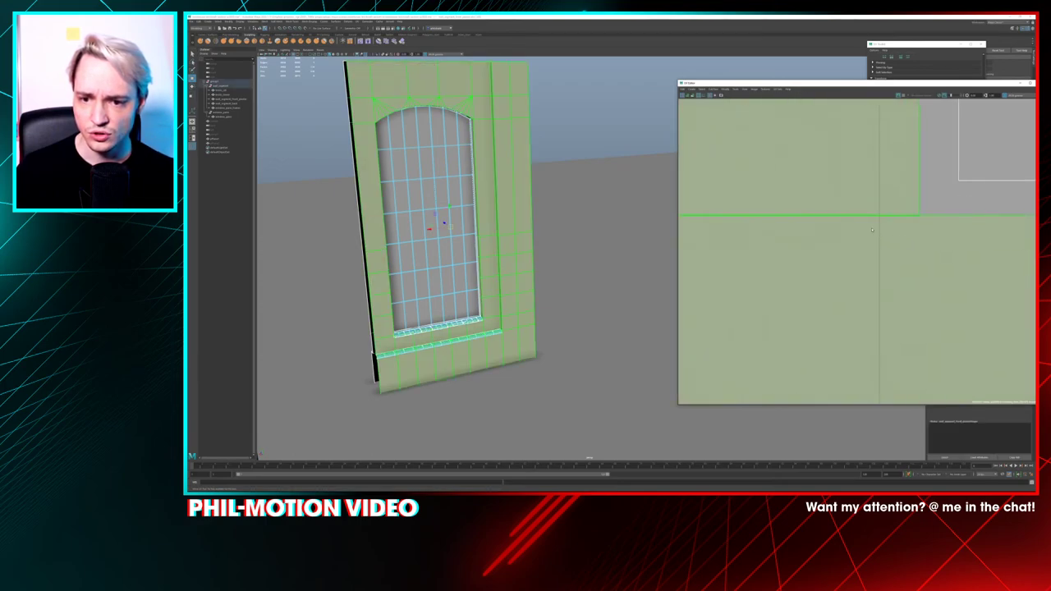
Nudge the wall shell's UV at the window opening's lower-left corner slightly upward
scroll(895, 234, down, 2)
right_drag(942, 207, 935, 203)
click(933, 203)
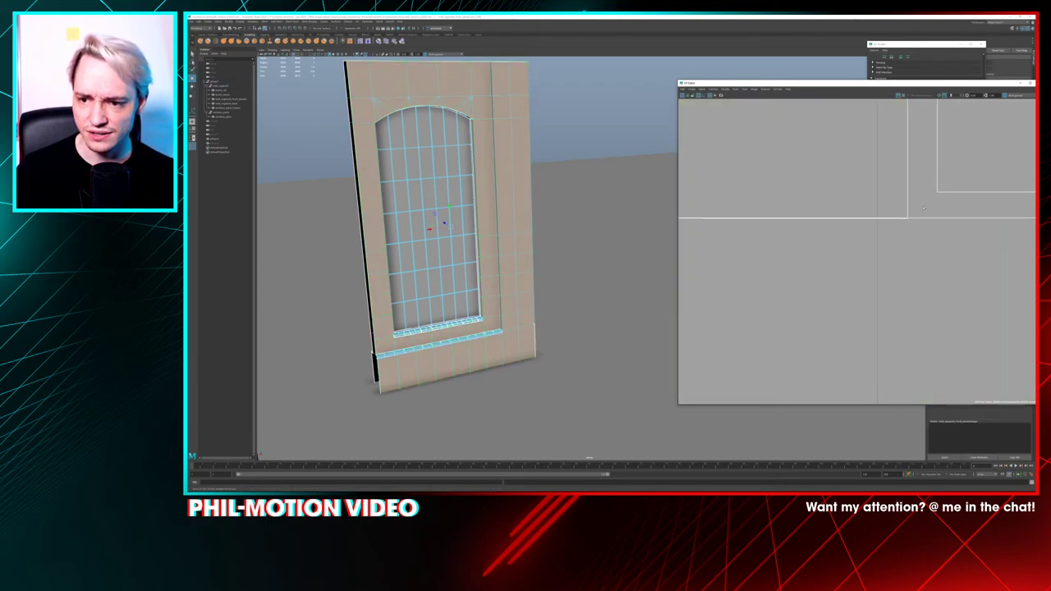
click(908, 220)
right_click(909, 220)
click(888, 212)
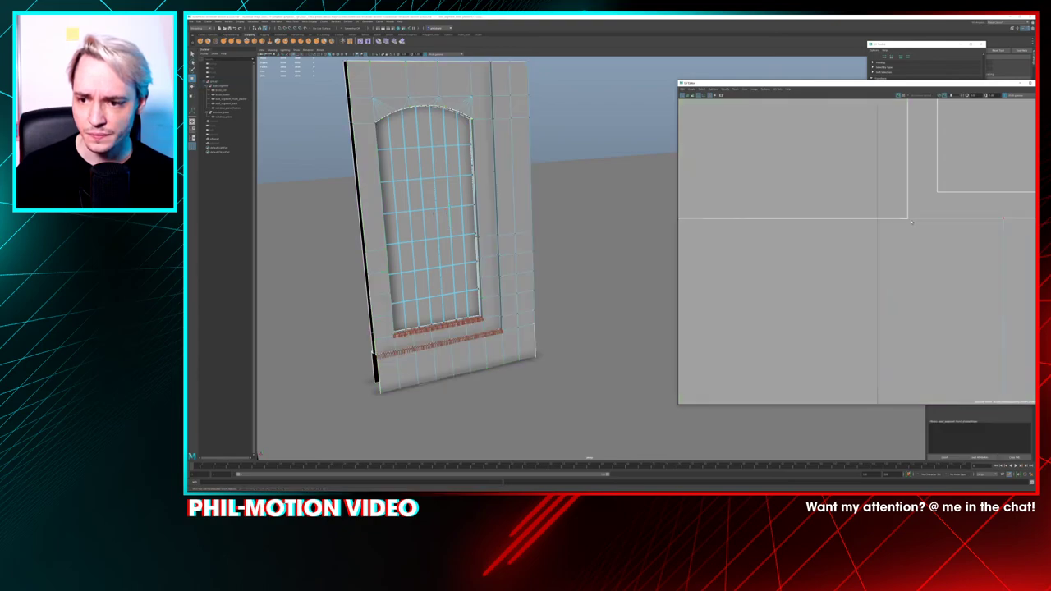
drag(907, 207, 907, 205)
alt+middle_drag(953, 222, 681, 219)
scroll(856, 234, down, 3)
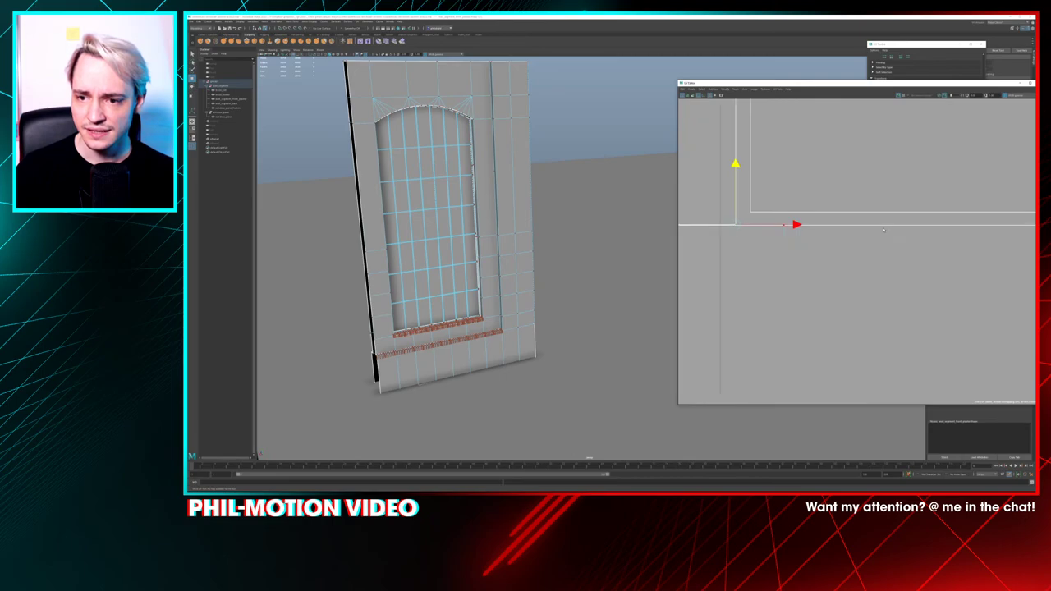
Nudge the wall shell's UV at the window opening's lower-right corner slightly upward
alt+middle_drag(1022, 211, 788, 215)
click(785, 226)
drag(785, 167, 785, 165)
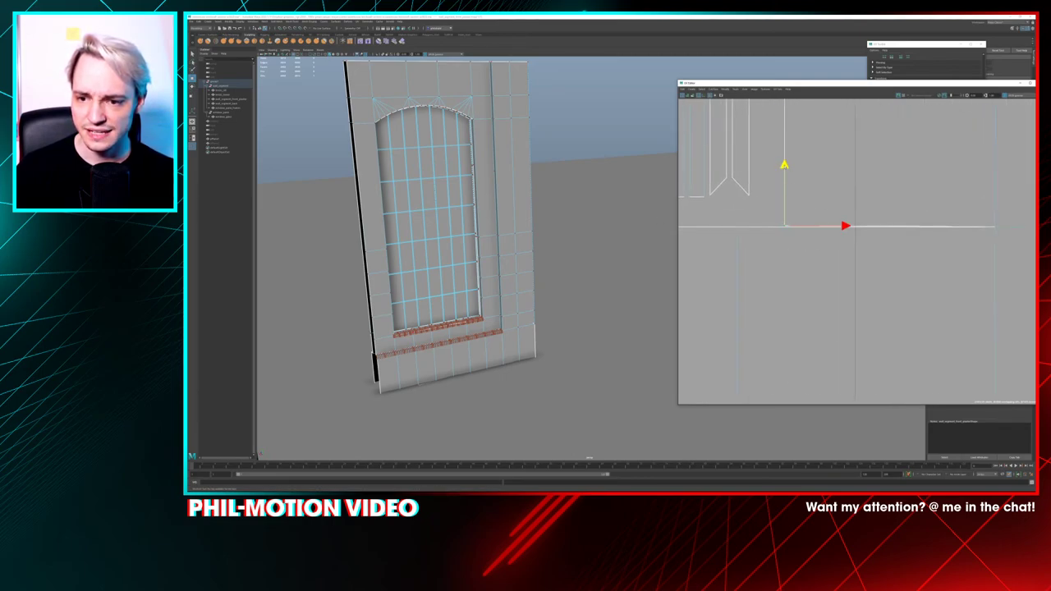
alt+middle_drag(811, 237, 799, 281)
alt+middle_drag(880, 277, 870, 247)
alt+drag(654, 287, 576, 310)
scroll(576, 309, up, 6)
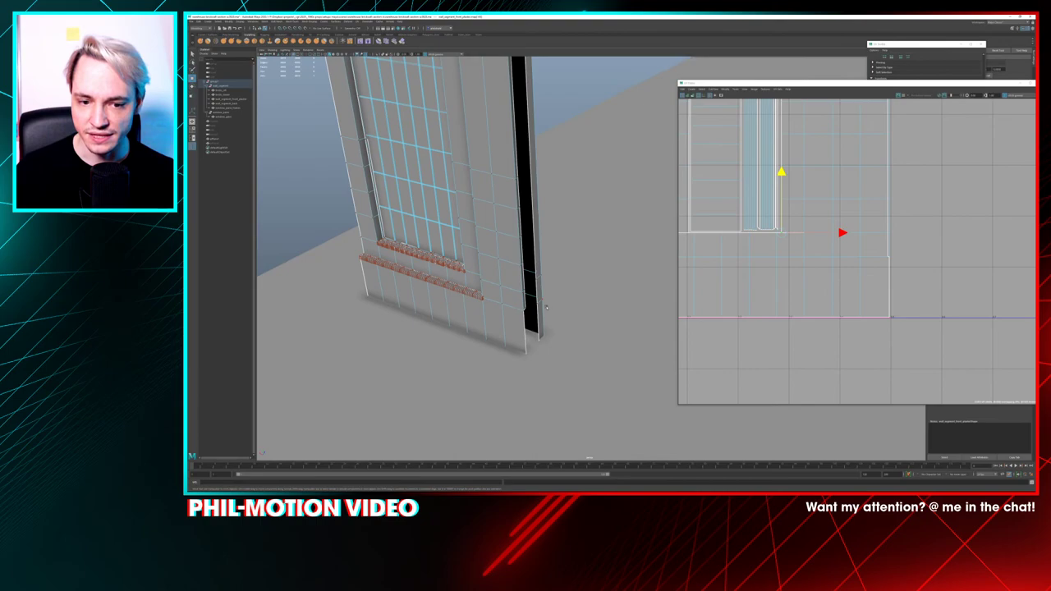
alt+middle_drag(472, 283, 505, 240)
scroll(505, 240, up, 2)
alt+drag(505, 240, 532, 344)
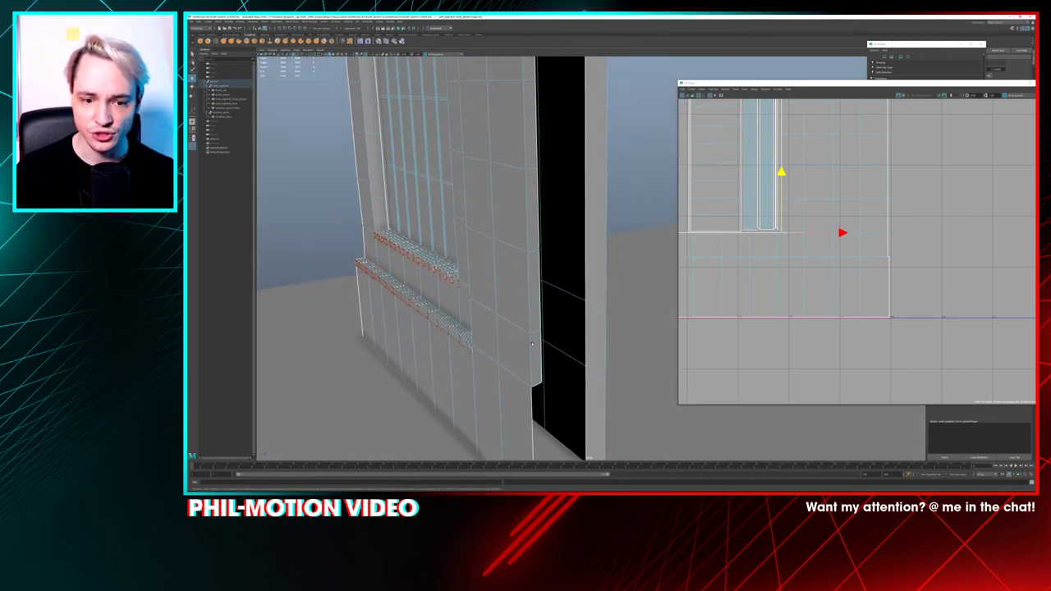
right_drag(532, 348, 534, 361)
click(534, 355)
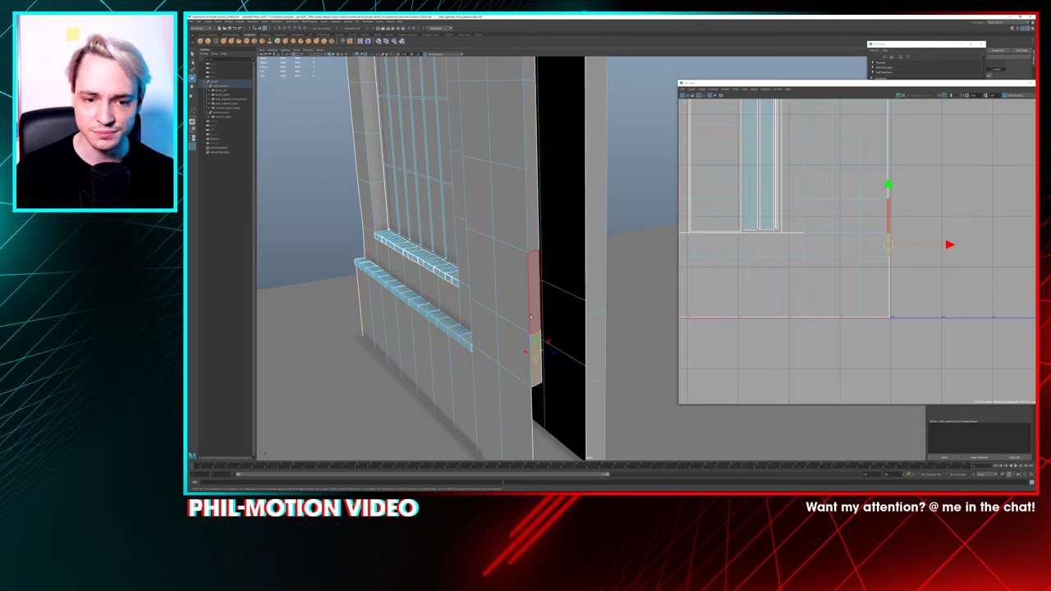
click(532, 289)
shift+double_click(531, 240)
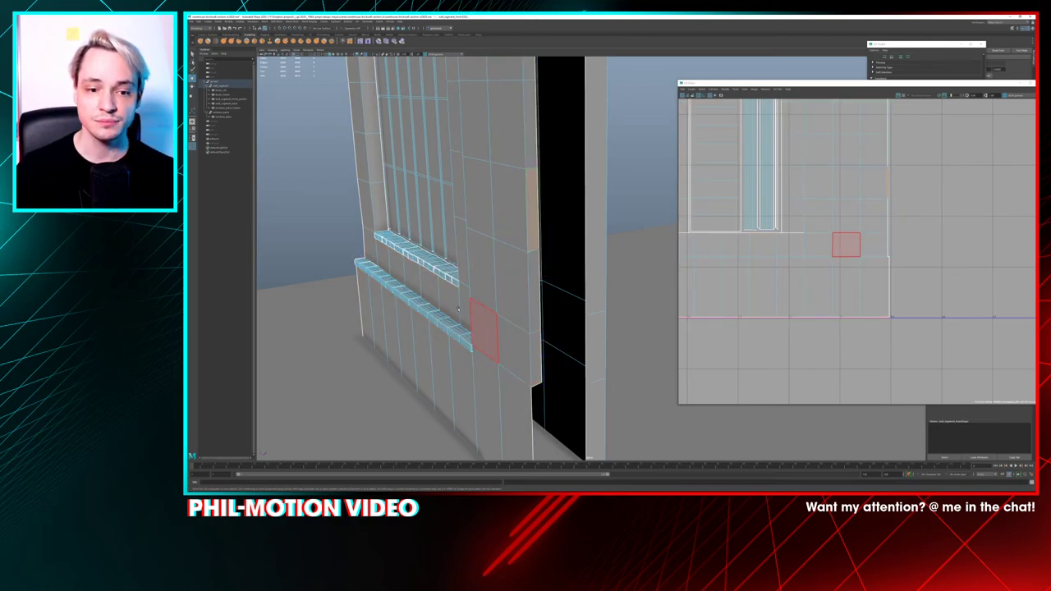
alt+drag(484, 328, 453, 297)
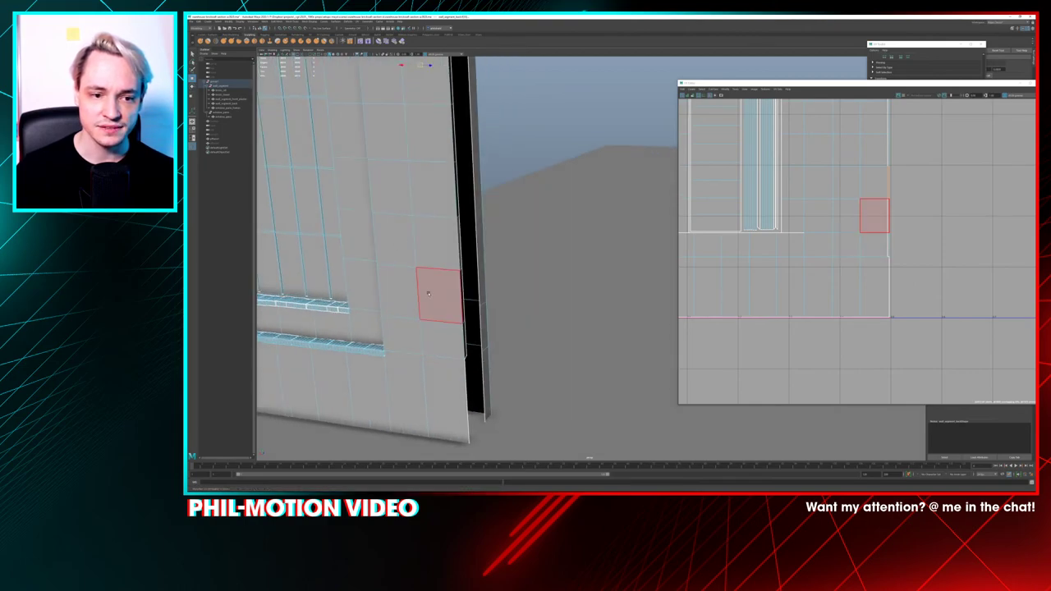
key(F9)
alt+right_drag(430, 289, 418, 225)
alt+drag(443, 206, 469, 220)
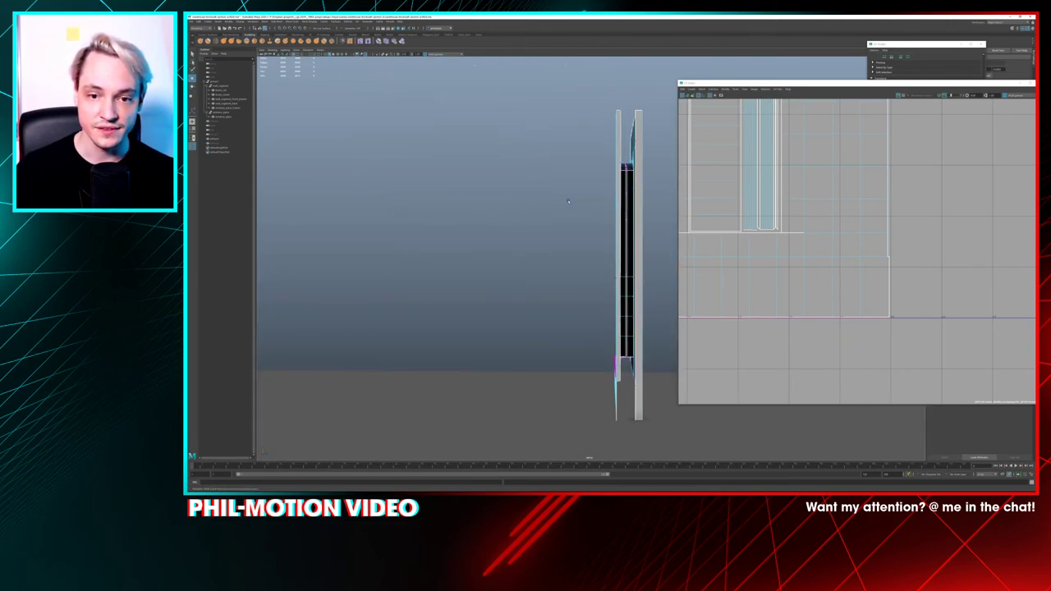
alt+drag(568, 200, 591, 205)
right_drag(577, 136, 577, 148)
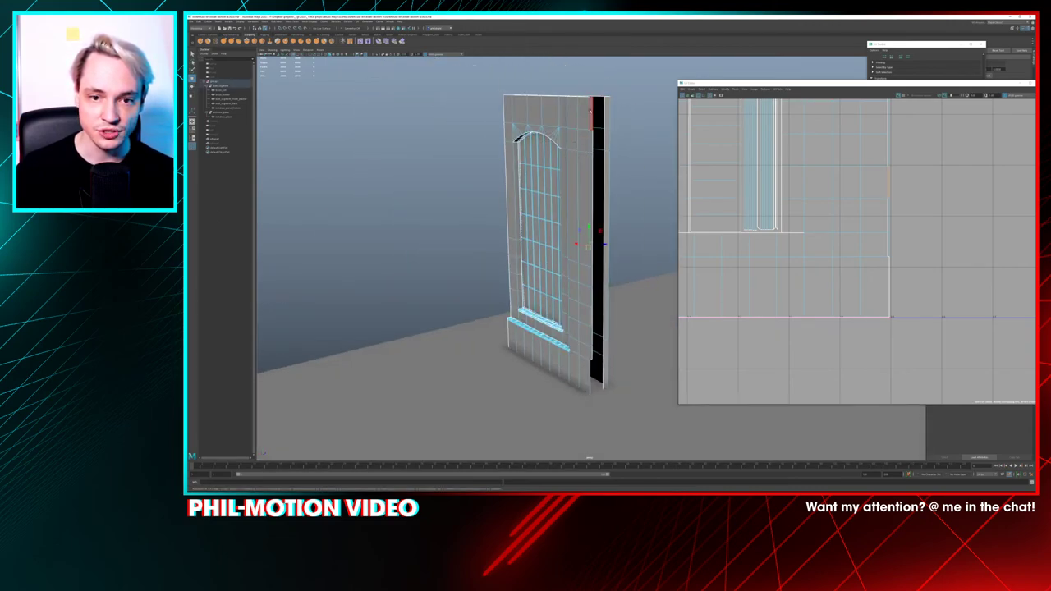
click(590, 113)
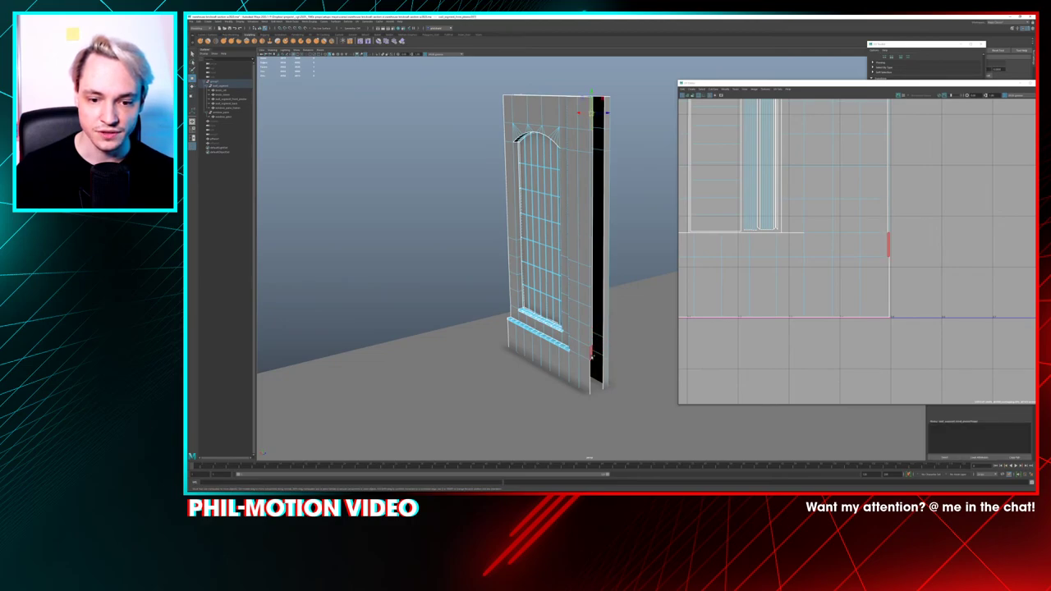
shift+click(591, 356)
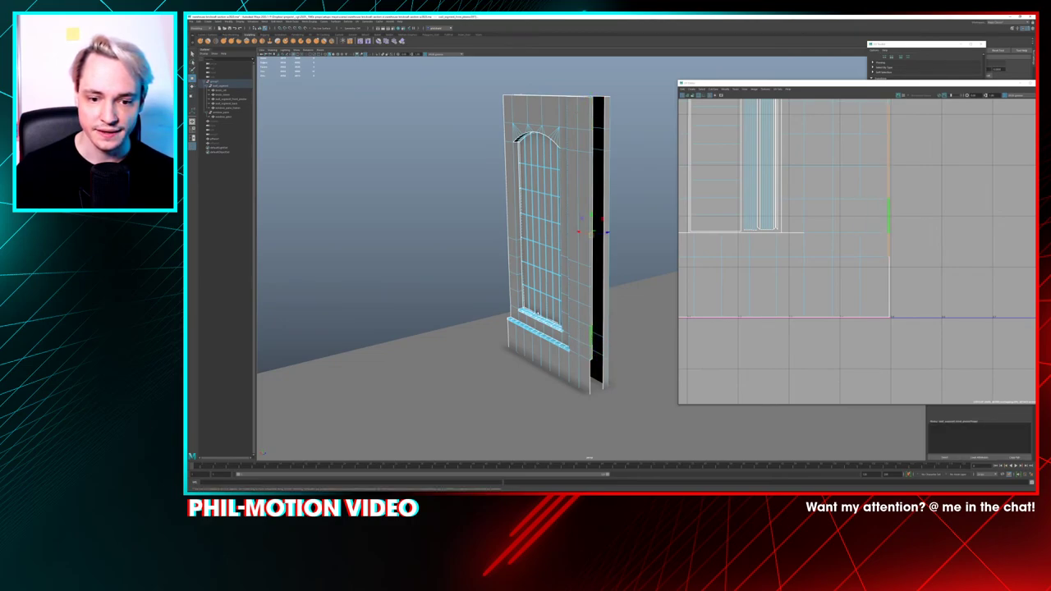
click(591, 334)
alt+drag(551, 290, 587, 307)
click(516, 388)
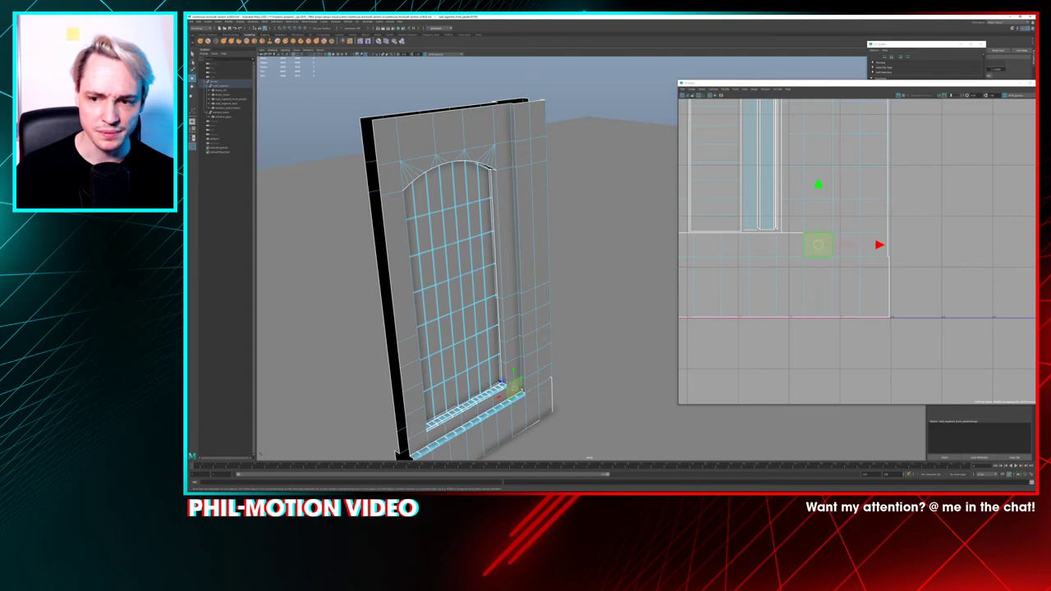
click(517, 373)
click(521, 387)
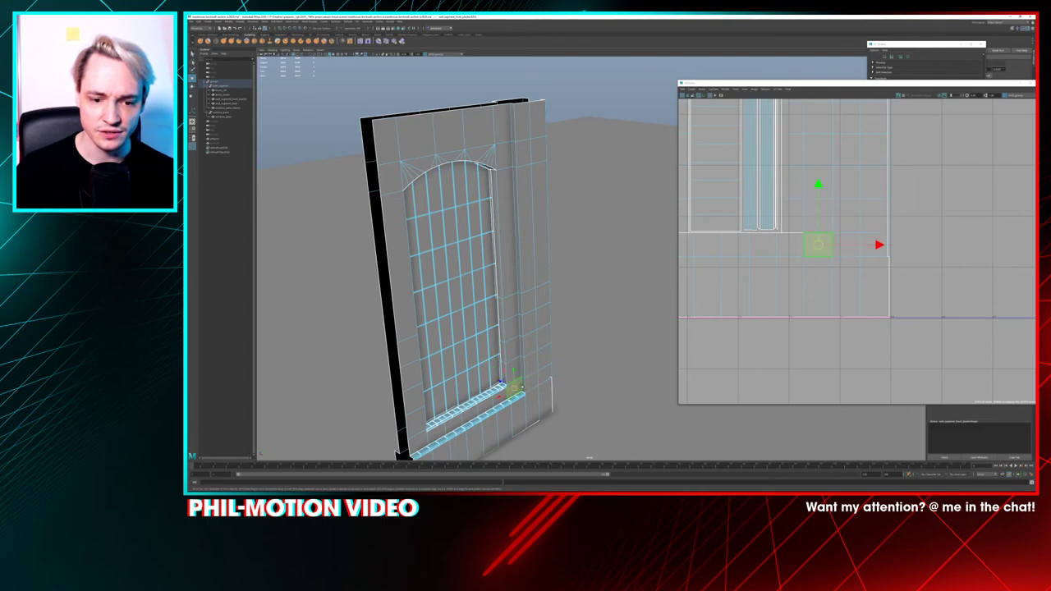
click(513, 126)
shift+double_click(513, 126)
click(514, 126)
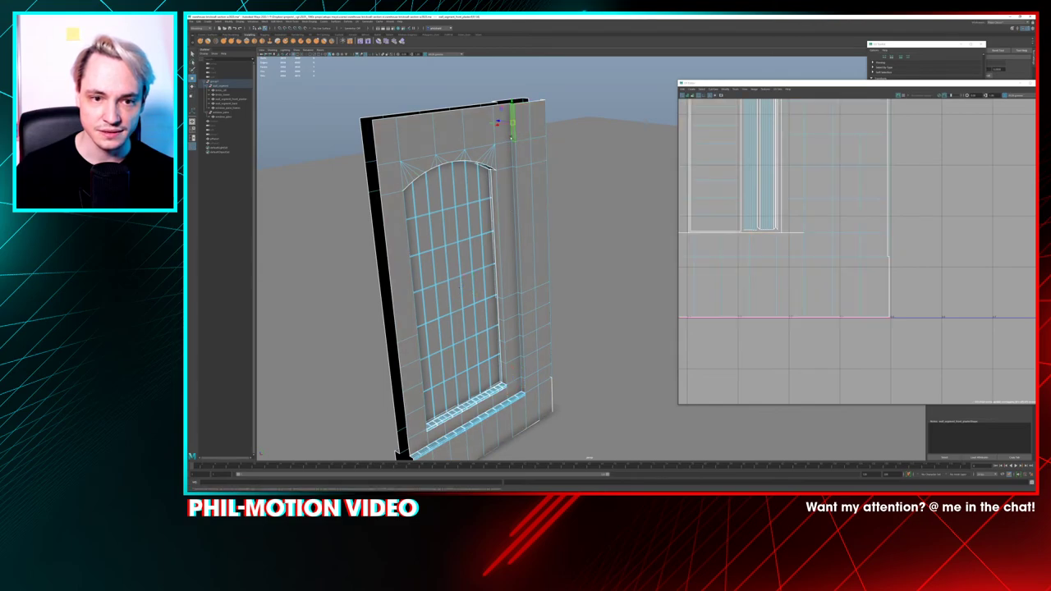
Select the full column of narrow side faces between the recessed window section and the raised pillar beside it
alt+middle_drag(507, 238, 554, 100)
alt+right_drag(554, 100, 632, 106)
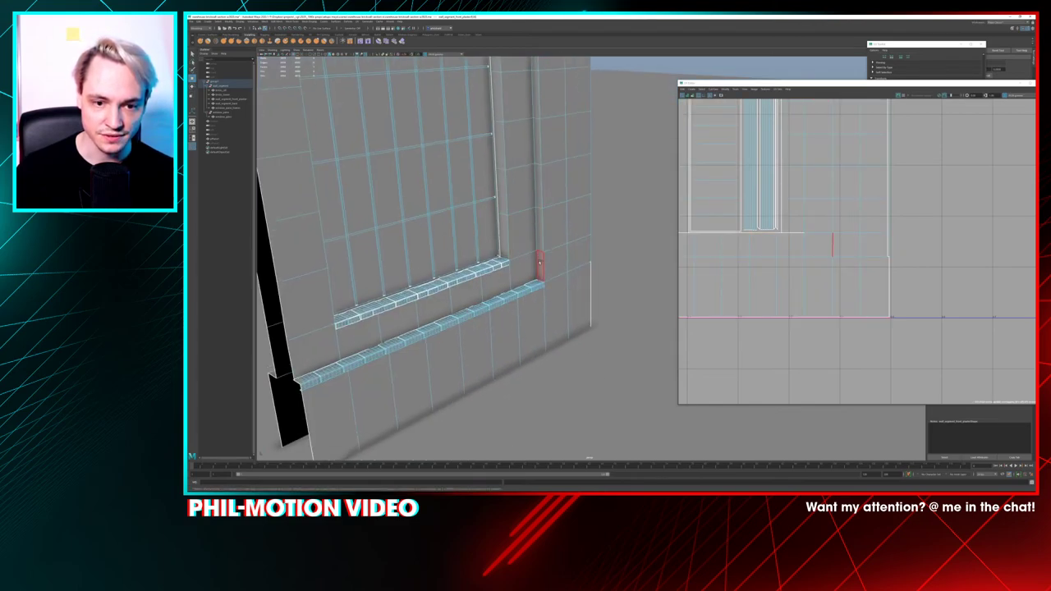
double_click(540, 262)
click(540, 263)
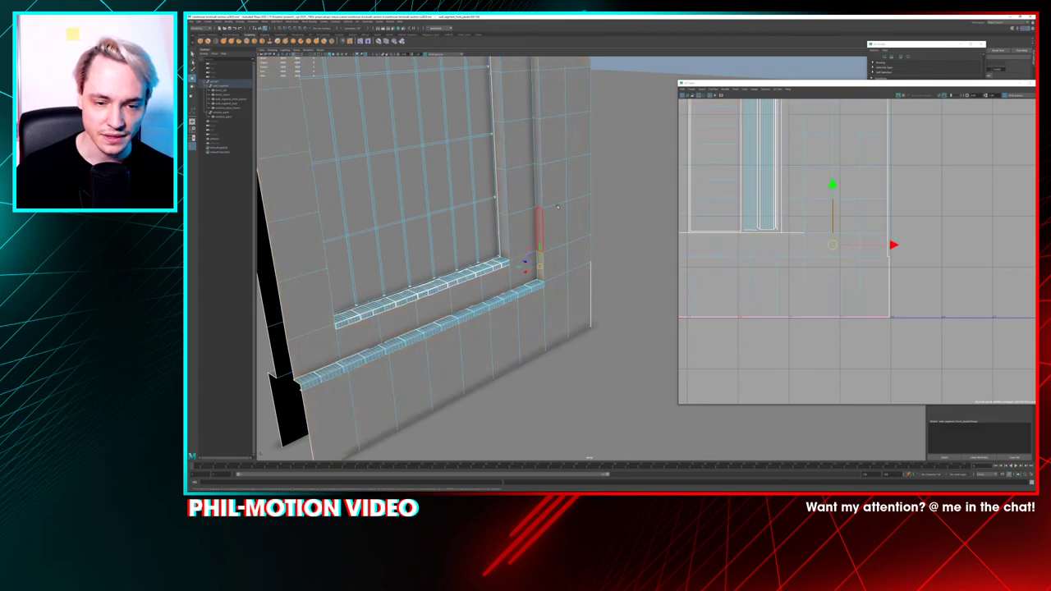
alt+drag(562, 220, 572, 98)
alt+middle_drag(572, 97, 580, 161)
shift+click(578, 76)
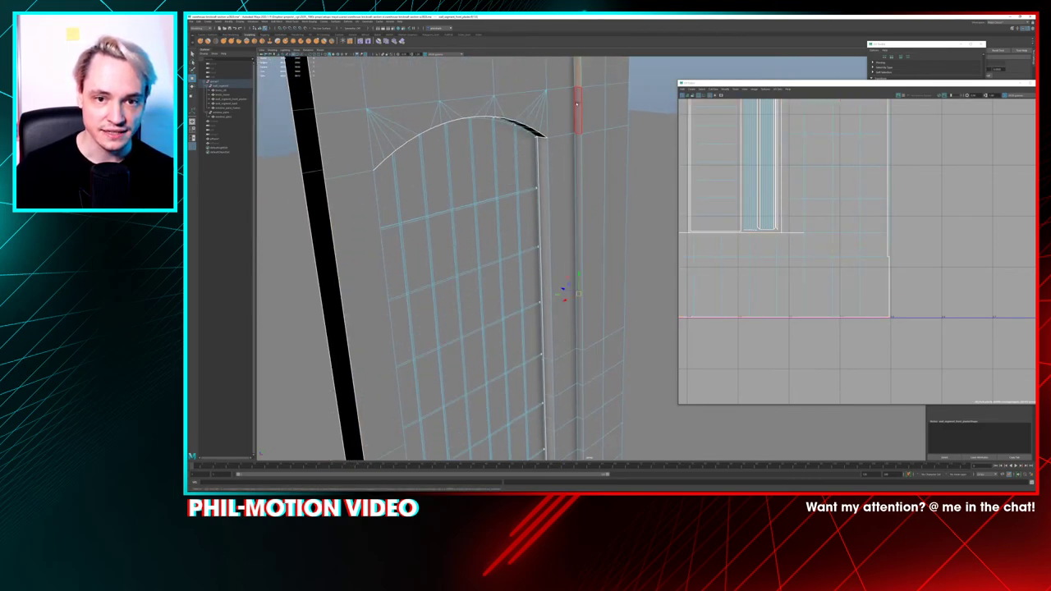
shift+click(580, 180)
alt+middle_drag(581, 349, 586, 156)
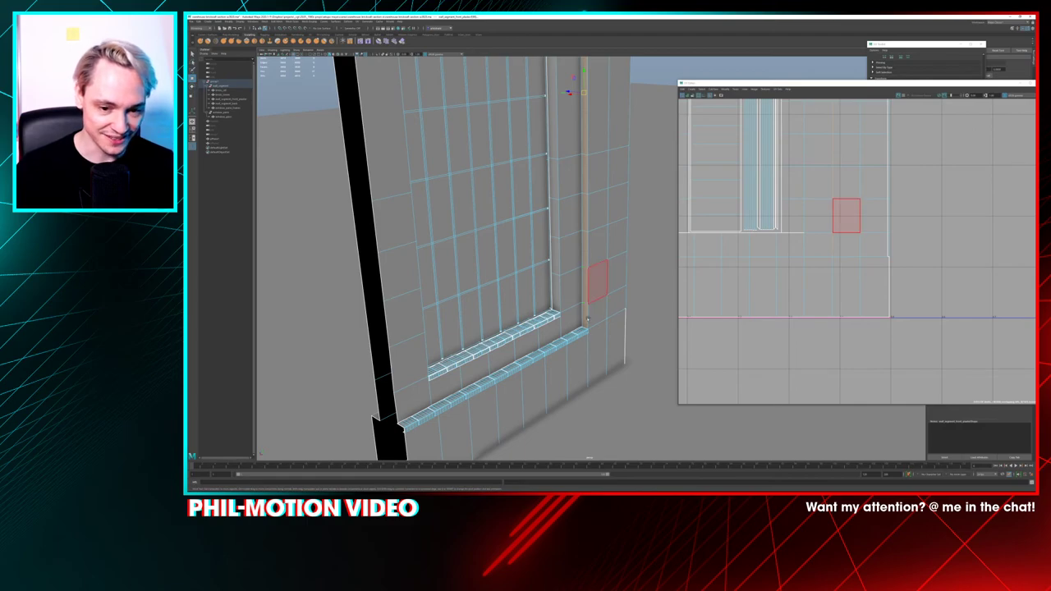
Add the full column of narrow side faces along the pillar's outer edge to the face selection
alt+drag(616, 273, 604, 304)
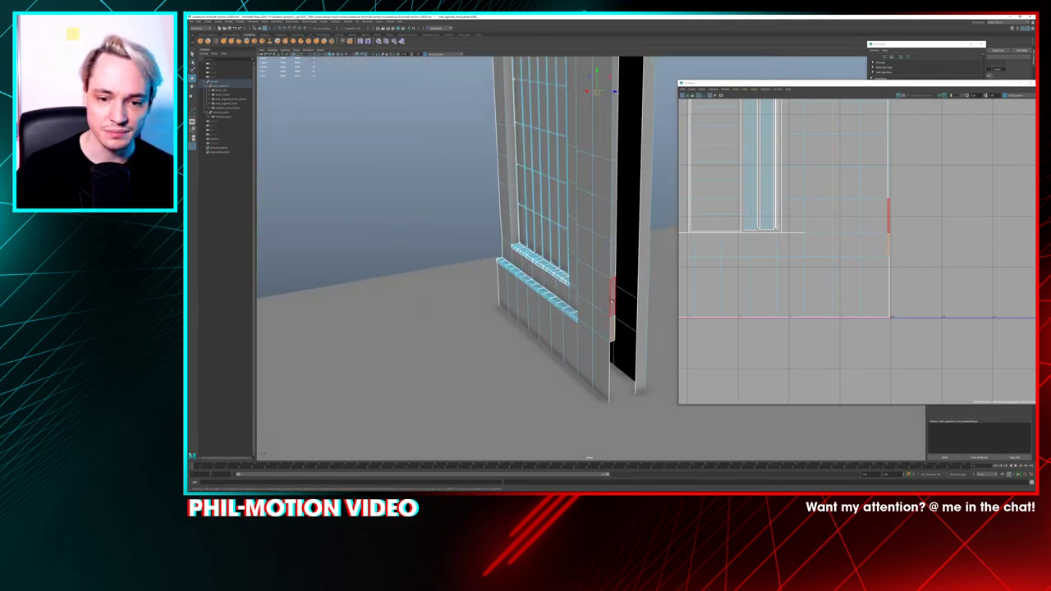
alt+drag(595, 247, 476, 238)
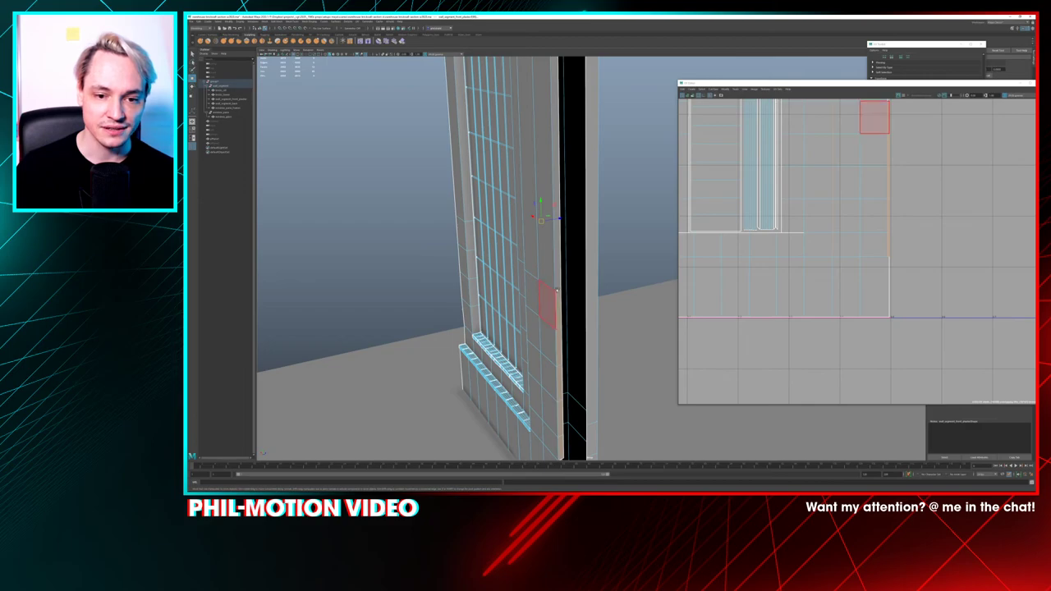
alt+drag(555, 263, 496, 214)
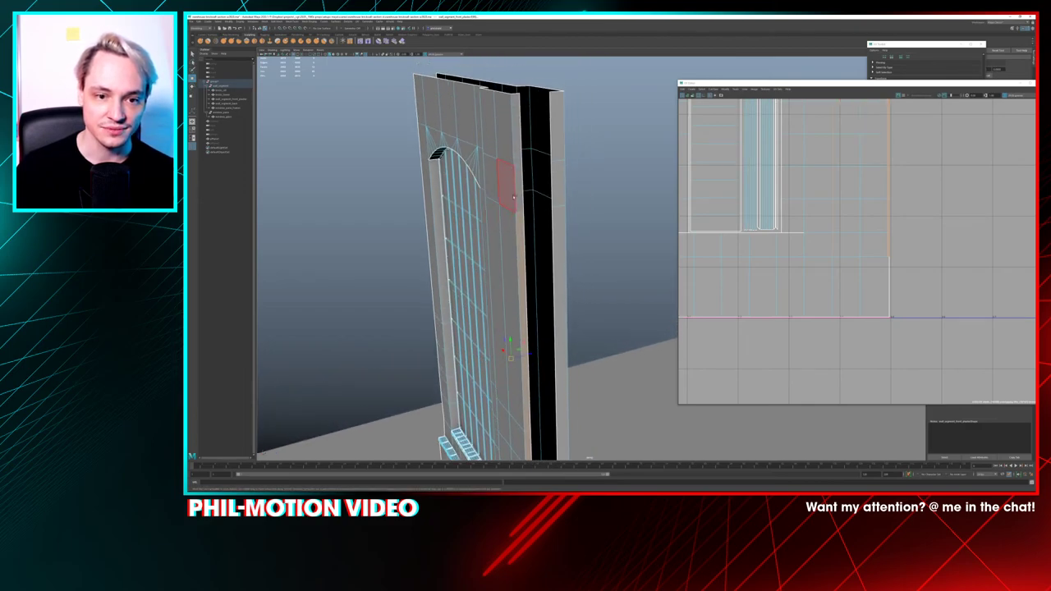
shift+click(519, 187)
shift+click(517, 135)
alt+drag(415, 175, 558, 188)
alt+middle_drag(505, 182, 349, 172)
scroll(486, 289, down, 4)
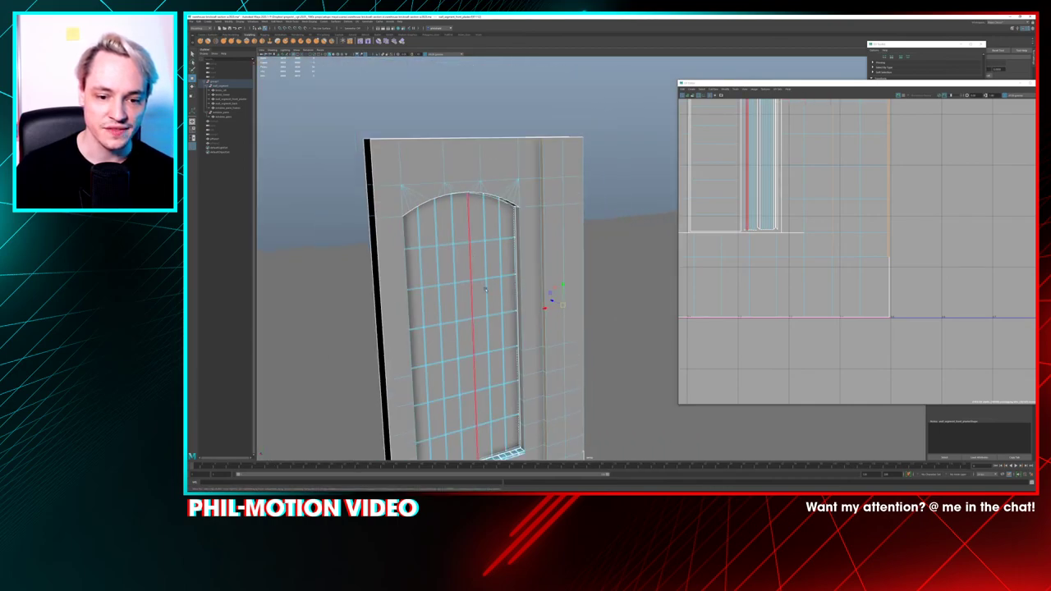
alt+drag(485, 289, 486, 235)
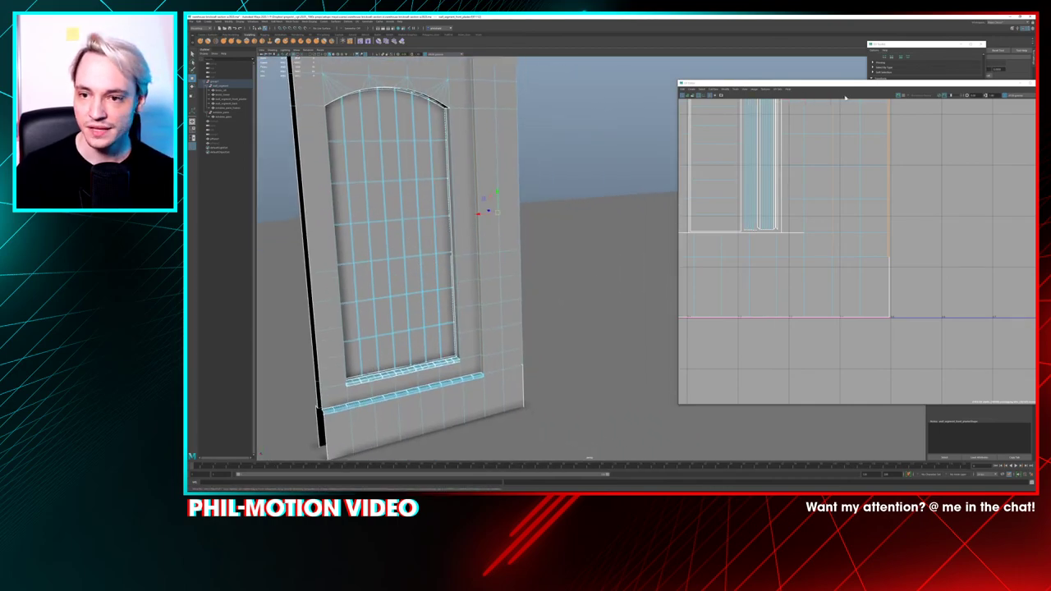
Apply an Automatic UV projection to the two selected columns of side faces
scroll(839, 183, down, 3)
drag(851, 84, 768, 92)
scroll(774, 168, down, 3)
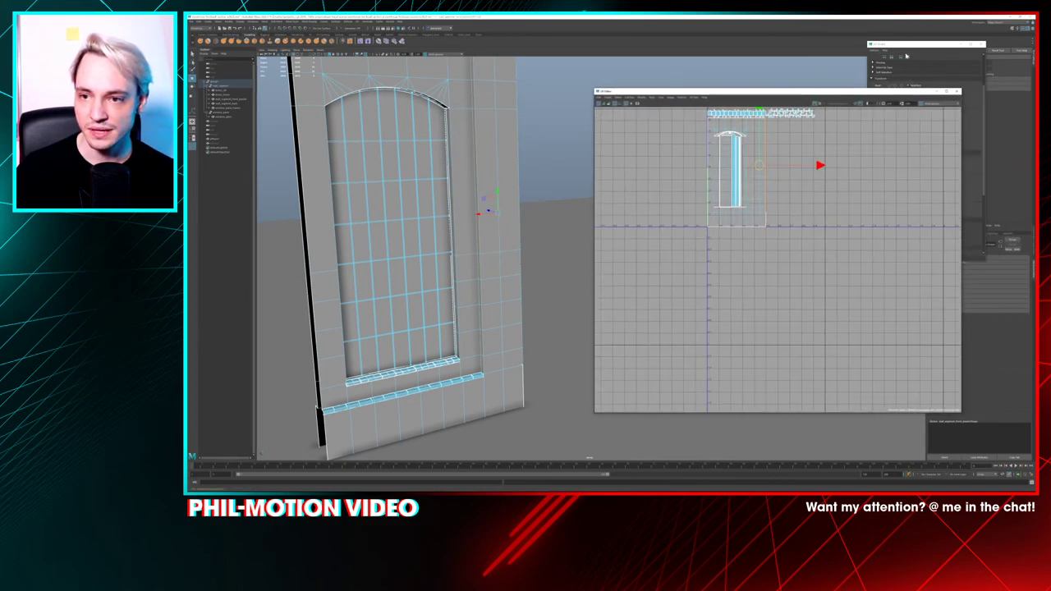
click(906, 56)
scroll(928, 140, up, 3)
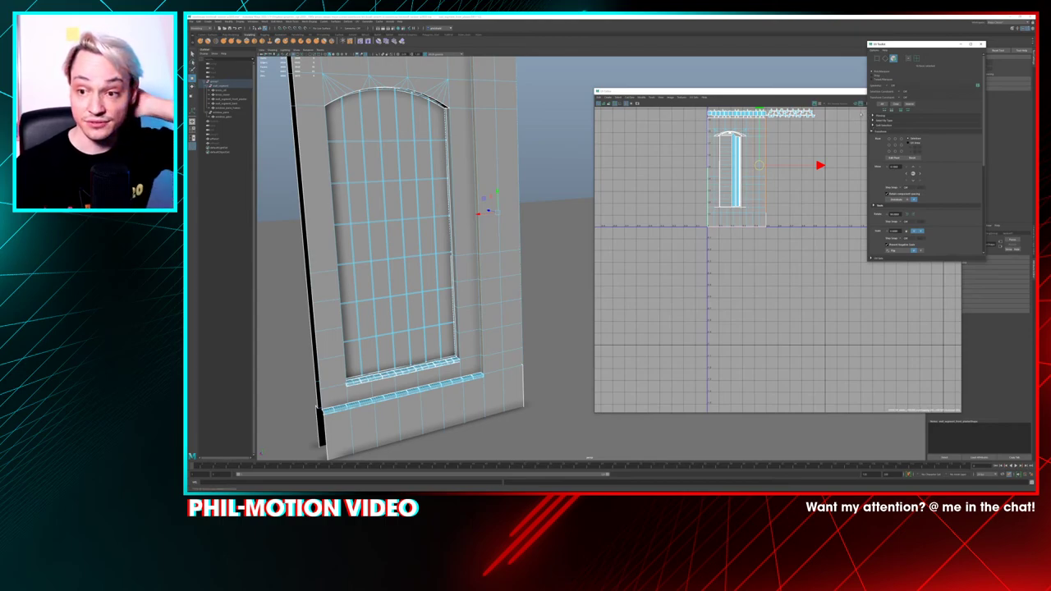
click(872, 131)
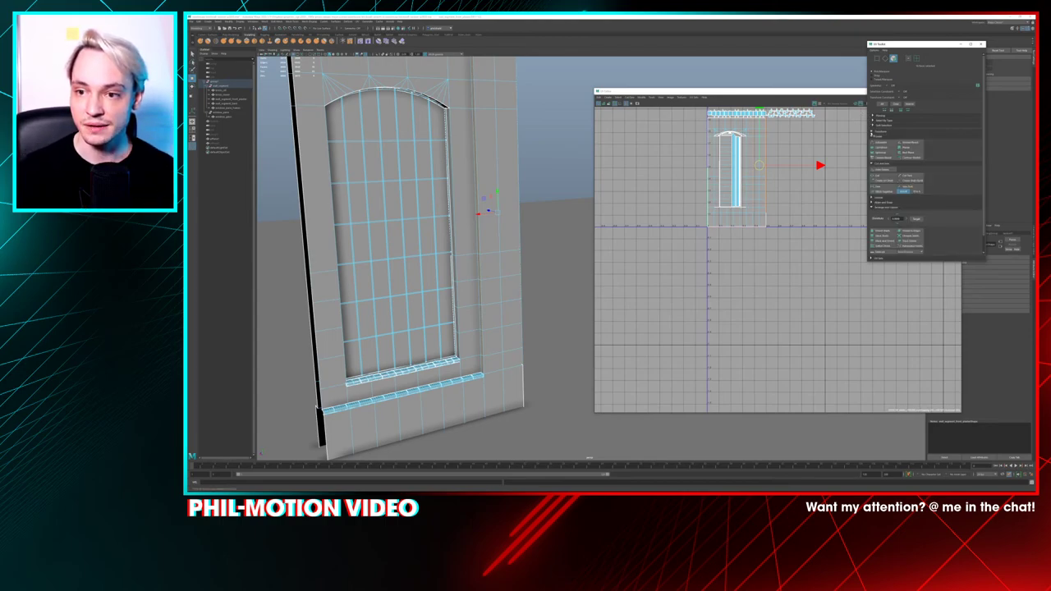
click(888, 145)
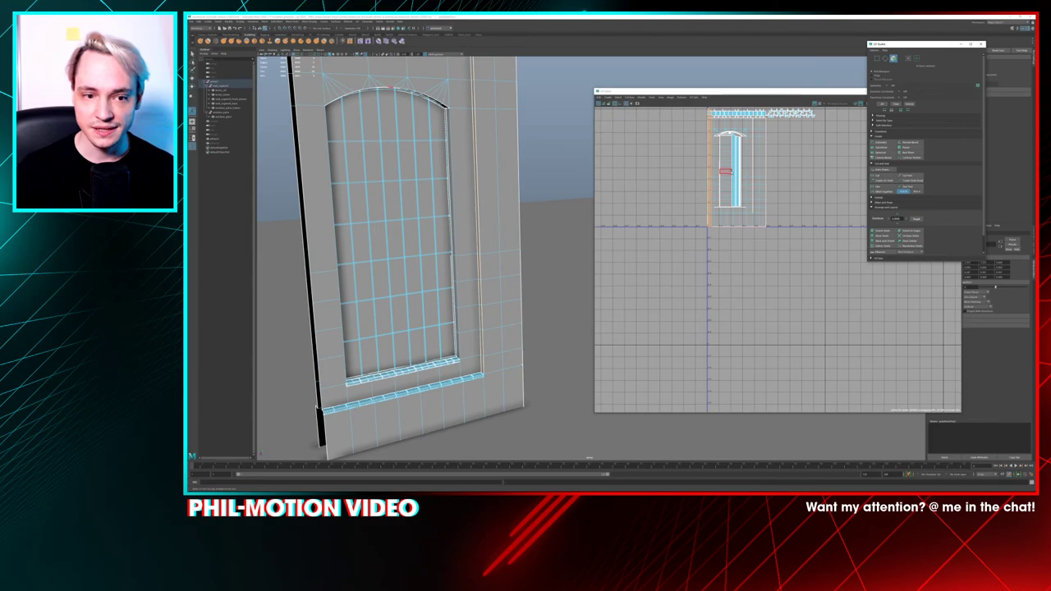
Move the two projected side-face strips out of the UV tile to the left of the wall shell
scroll(718, 162, up, 4)
key(w)
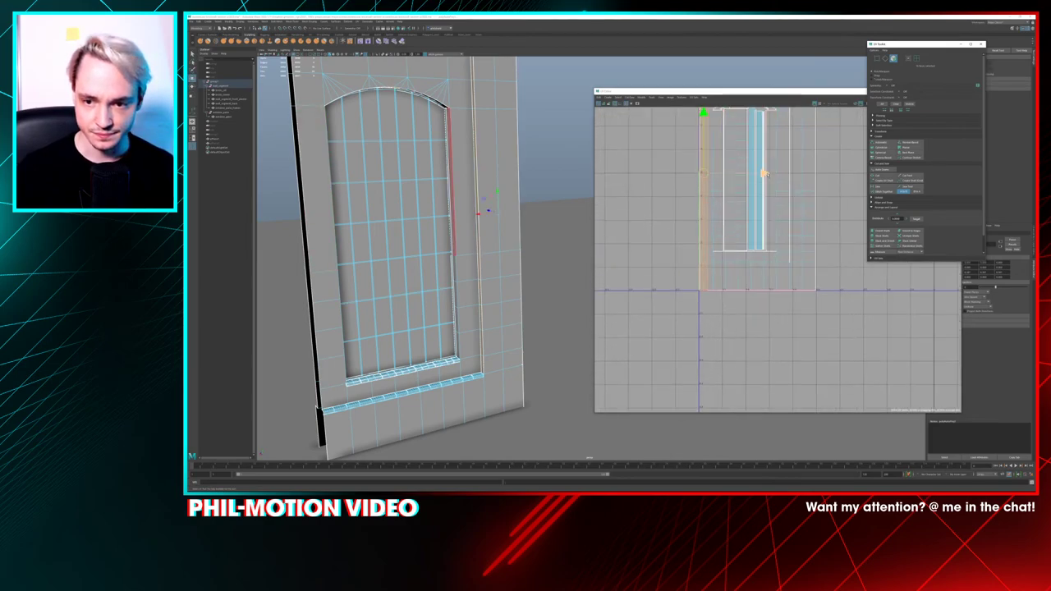
drag(764, 172, 734, 173)
alt+middle_drag(806, 184, 764, 260)
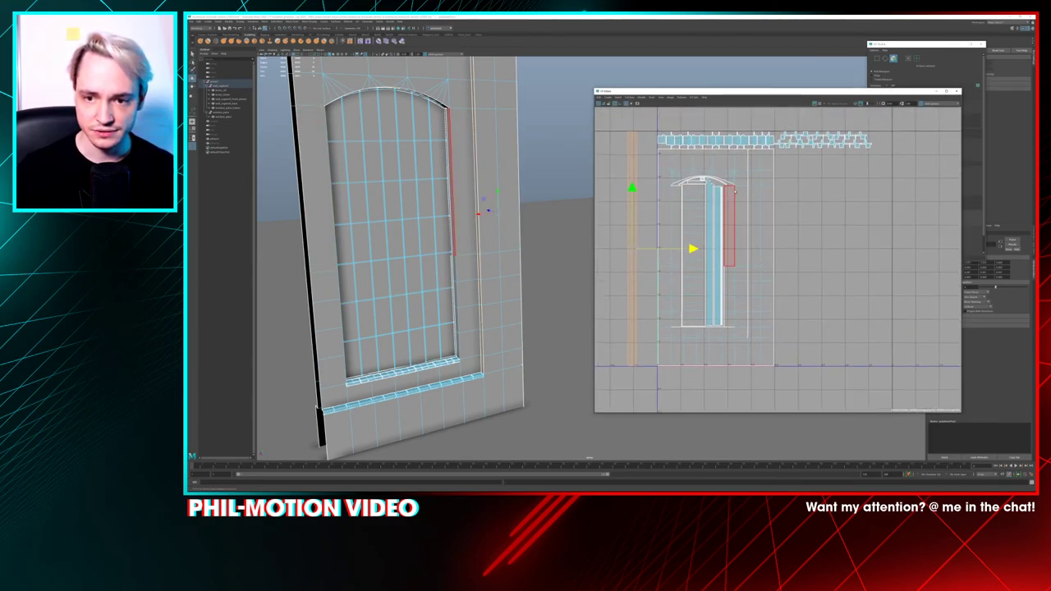
click(786, 196)
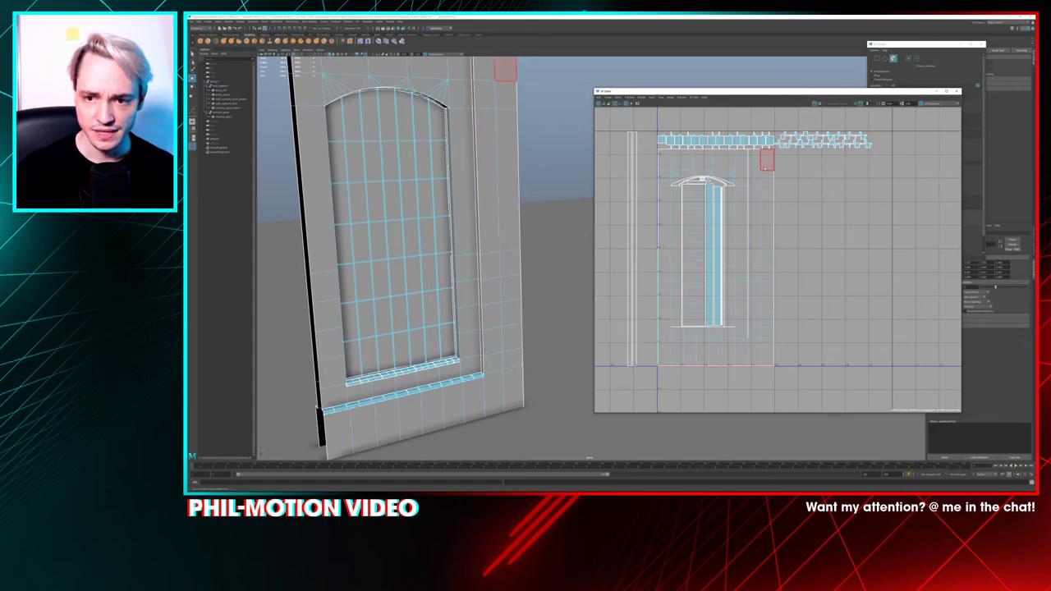
Select the wall shell's full right border edge and sew the pillar's outer side-face strip onto it
right_drag(768, 160, 770, 152)
click(772, 157)
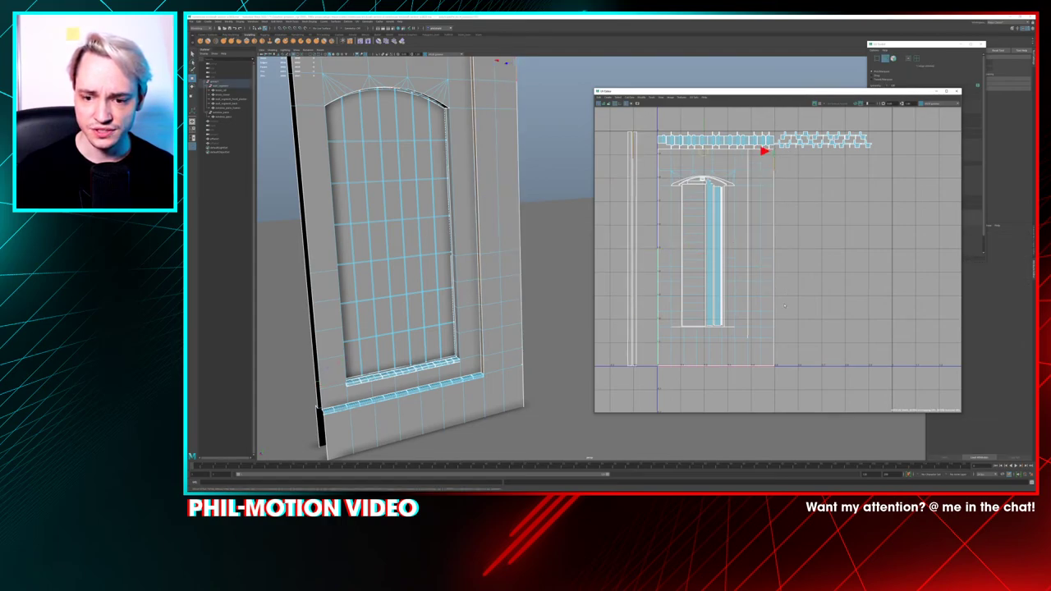
shift+double_click(774, 351)
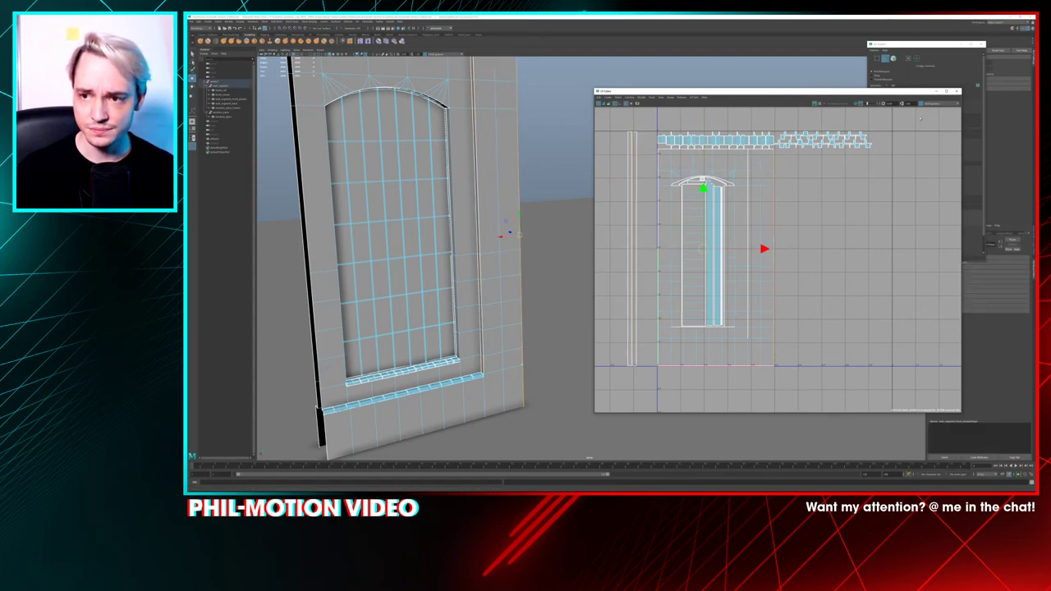
click(944, 79)
click(890, 192)
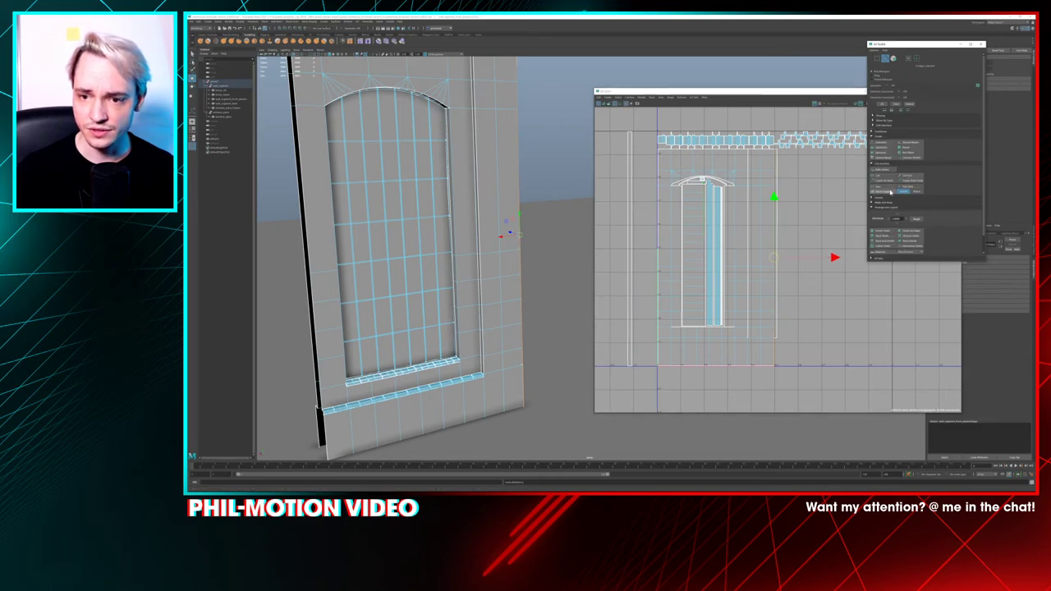
Move the remaining side-face strip shell from outside the tile to just right of the wall shell
click(629, 138)
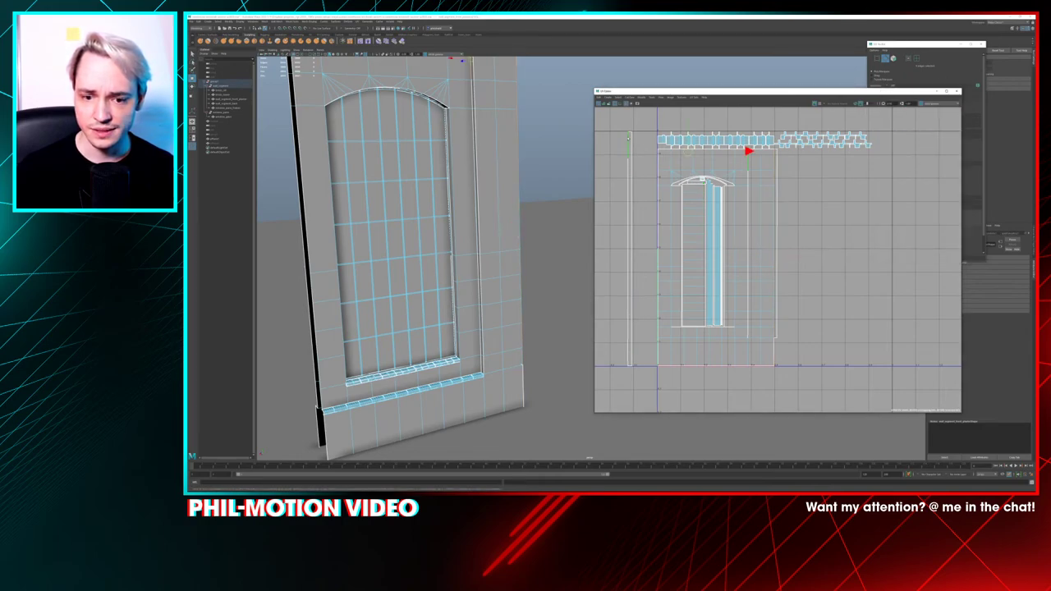
right_drag(628, 140, 611, 134)
click(630, 201)
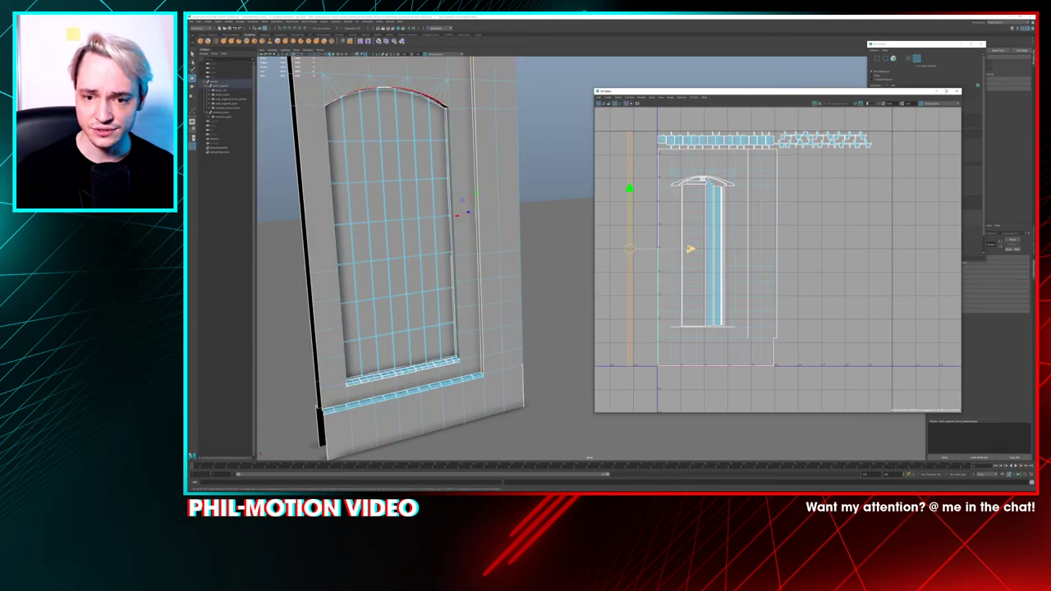
drag(691, 247, 830, 240)
alt+middle_drag(842, 242, 837, 254)
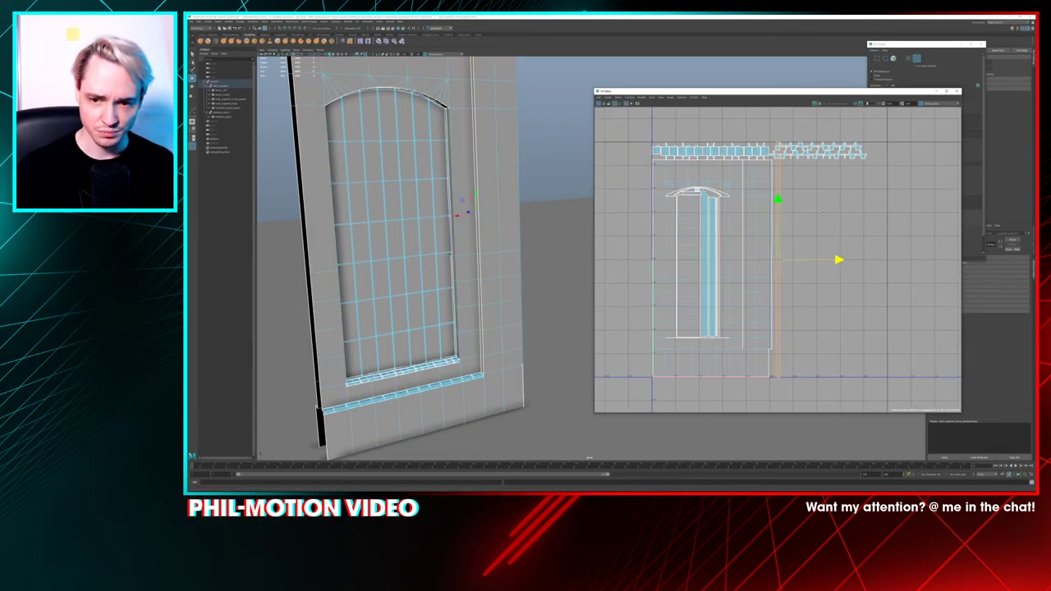
Scale the side-face strip to match the wall shell's height and place it beside the wall shell's right border with a small gap
key(r)
scroll(781, 262, up, 4)
drag(772, 257, 753, 260)
scroll(780, 267, up, 3)
alt+middle_drag(799, 274, 767, 267)
scroll(767, 268, down, 5)
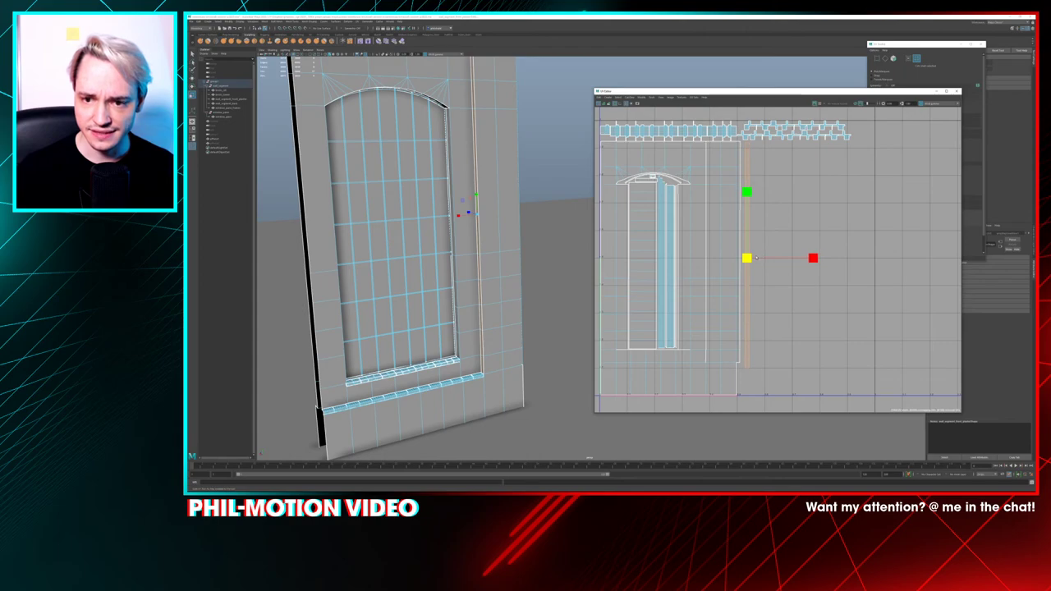
key(w)
drag(748, 252, 739, 256)
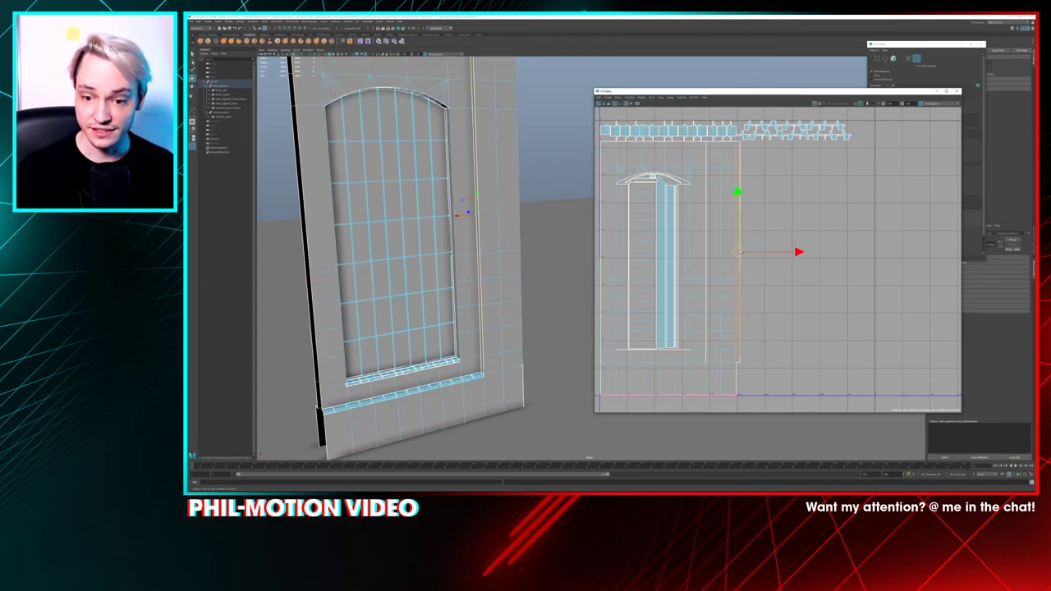
key(r)
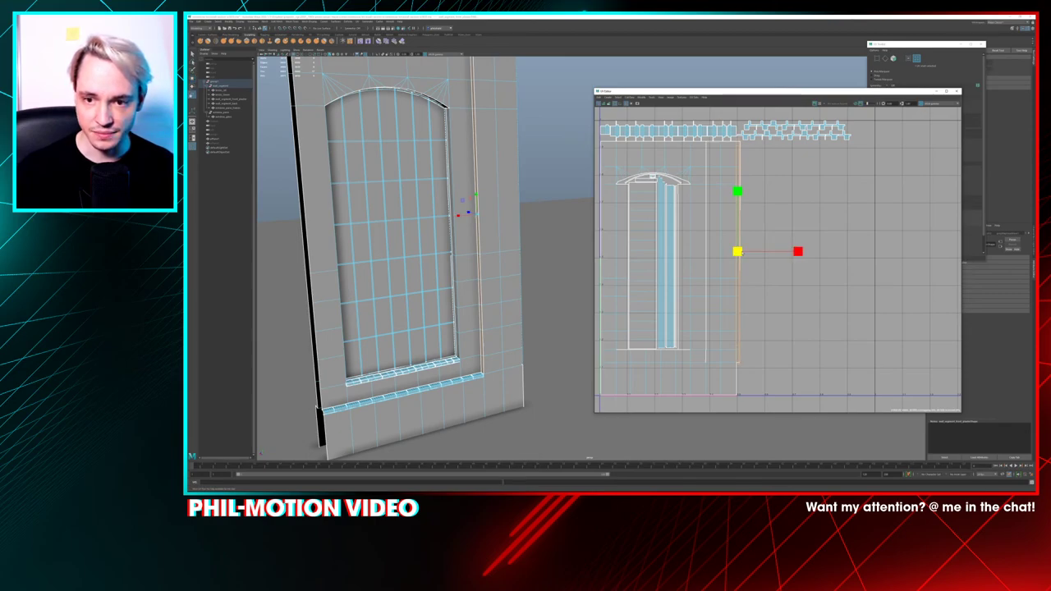
key(w)
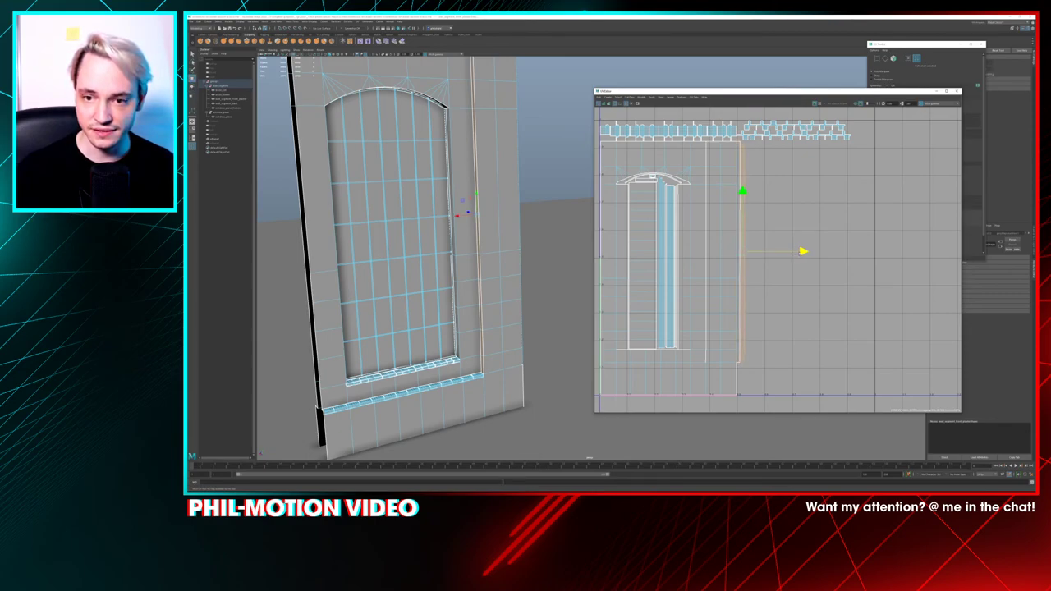
Align the strip's bottom UVs vertically with the wall shell's lower-right step corner
scroll(788, 262, up, 8)
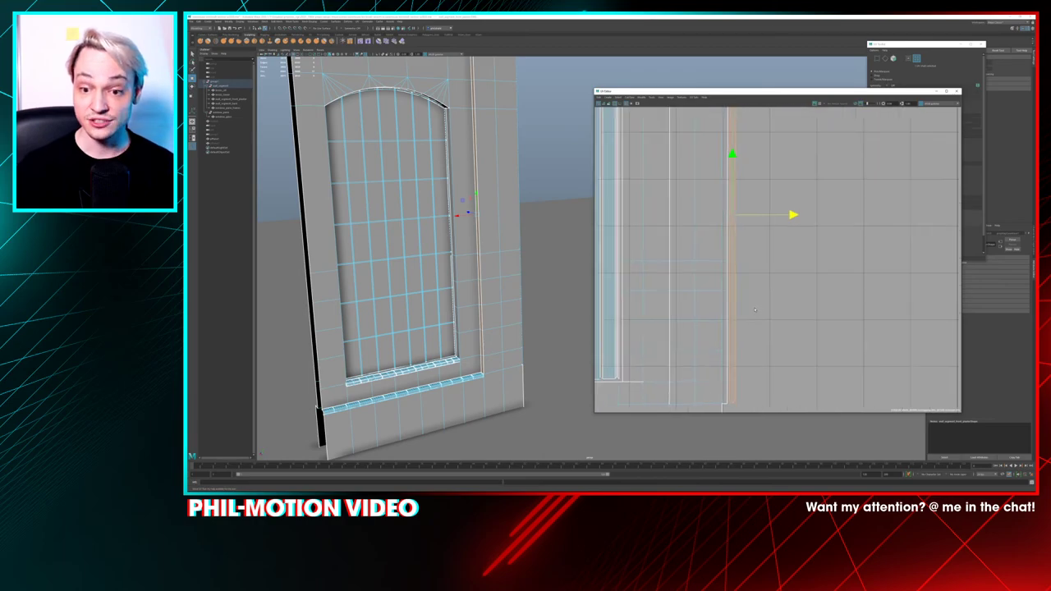
scroll(762, 265, up, 3)
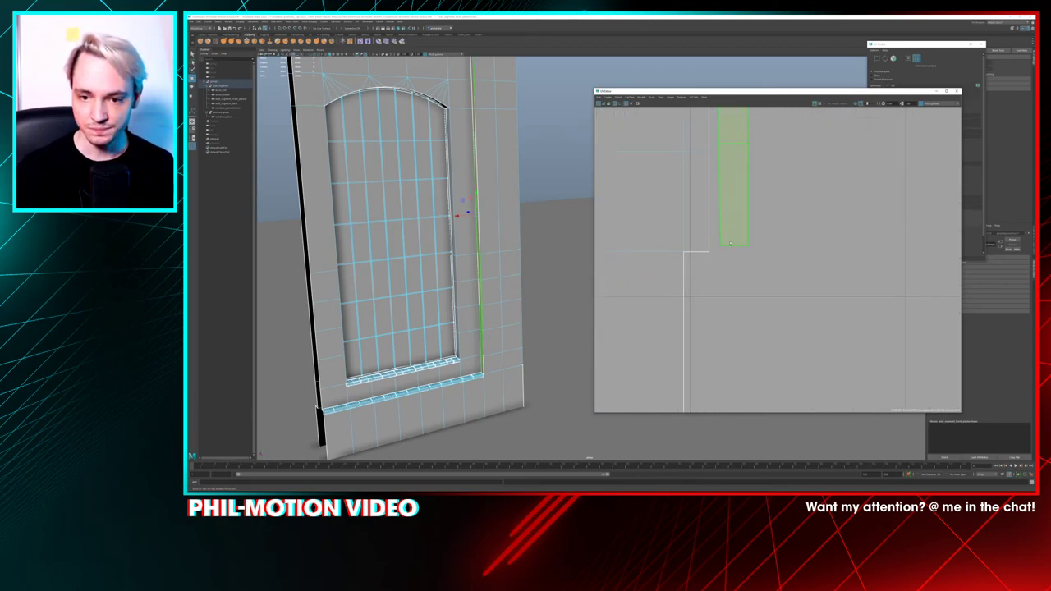
right_drag(725, 247, 710, 241)
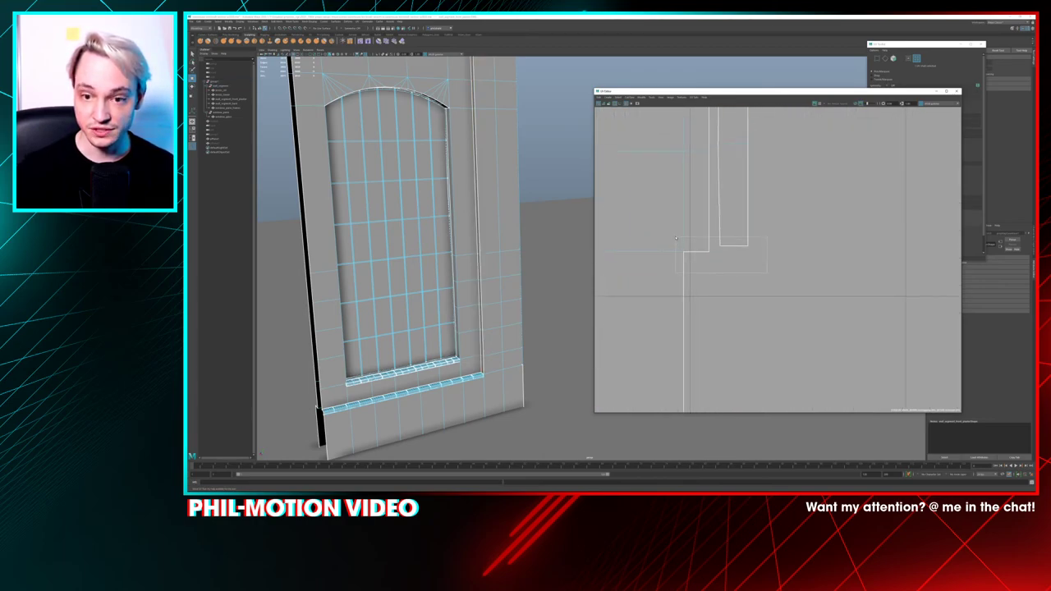
drag(676, 238, 675, 238)
mouse_move(730, 233)
right_down()
mouse_move(713, 228)
mouse_move(747, 239)
right_up()
drag(771, 267, 686, 235)
key(w)
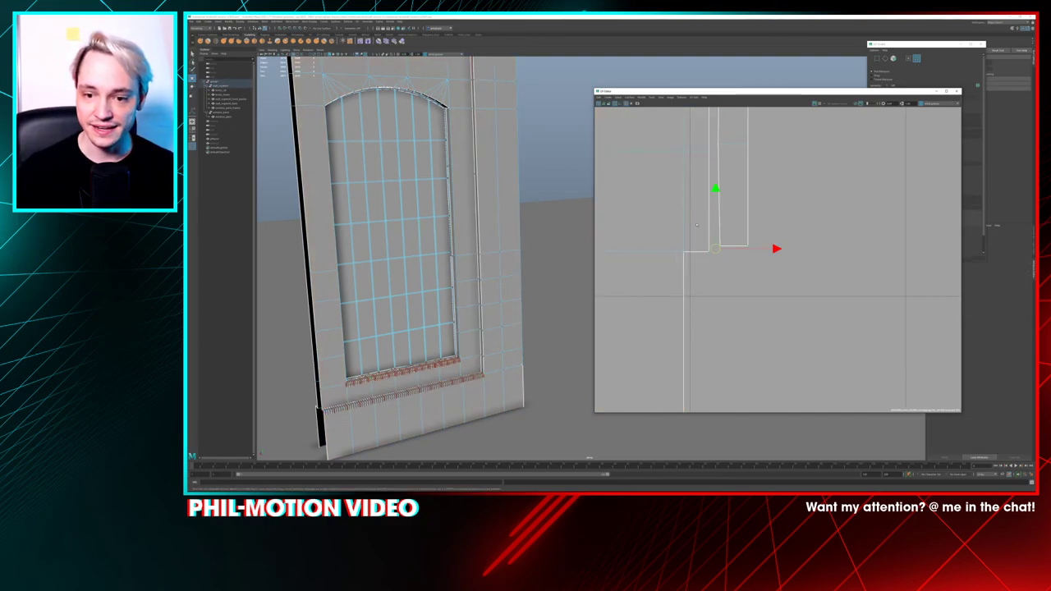
click(900, 85)
scroll(961, 180, down, 1)
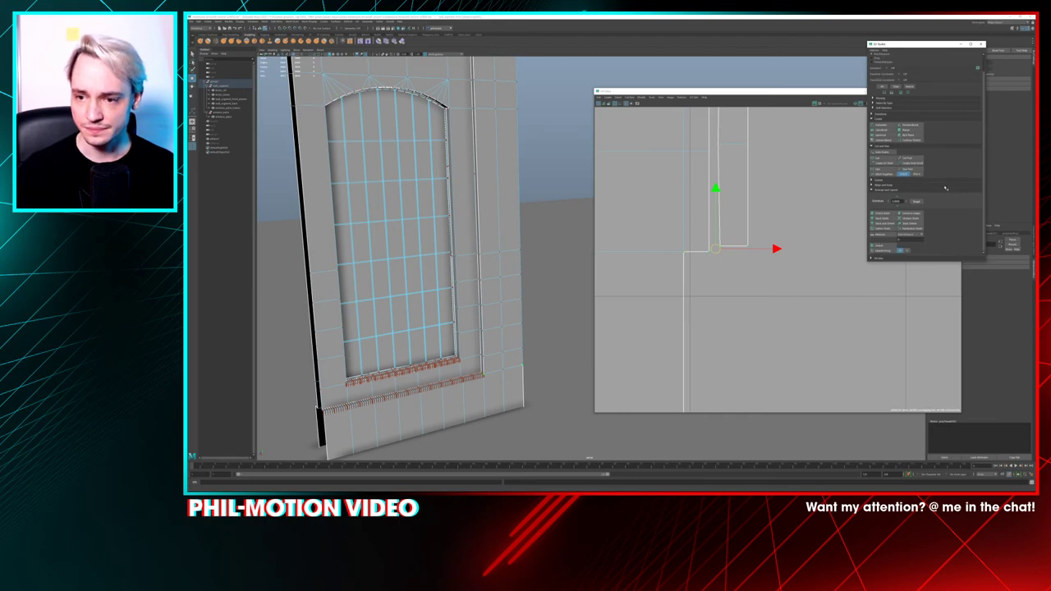
click(888, 186)
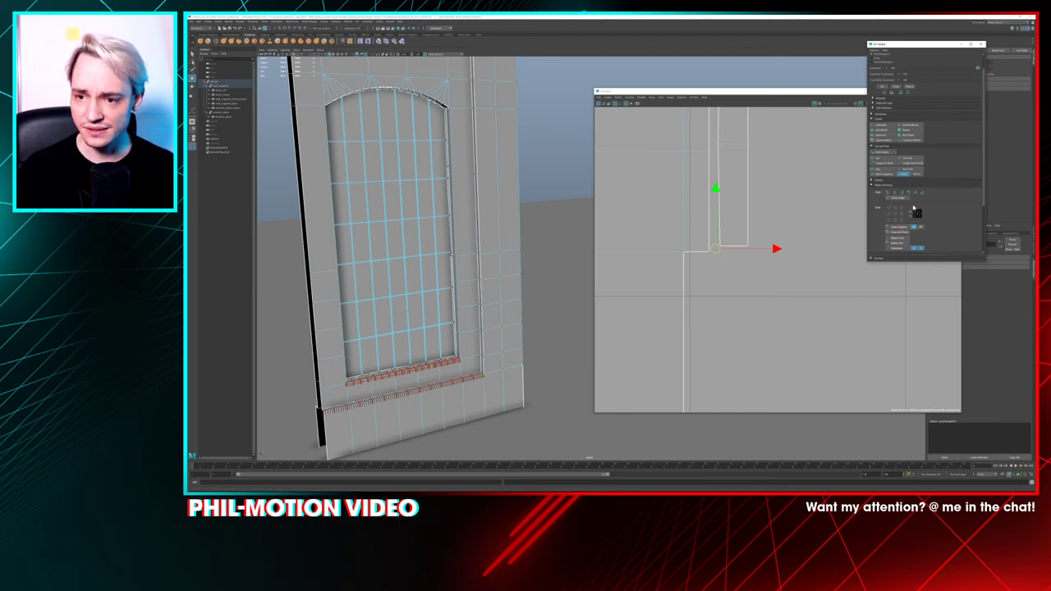
click(922, 195)
Align the strip's lower UV rows vertically with the matching wall shell border UVs, one row at a time
drag(699, 137, 760, 160)
drag(851, 98, 810, 123)
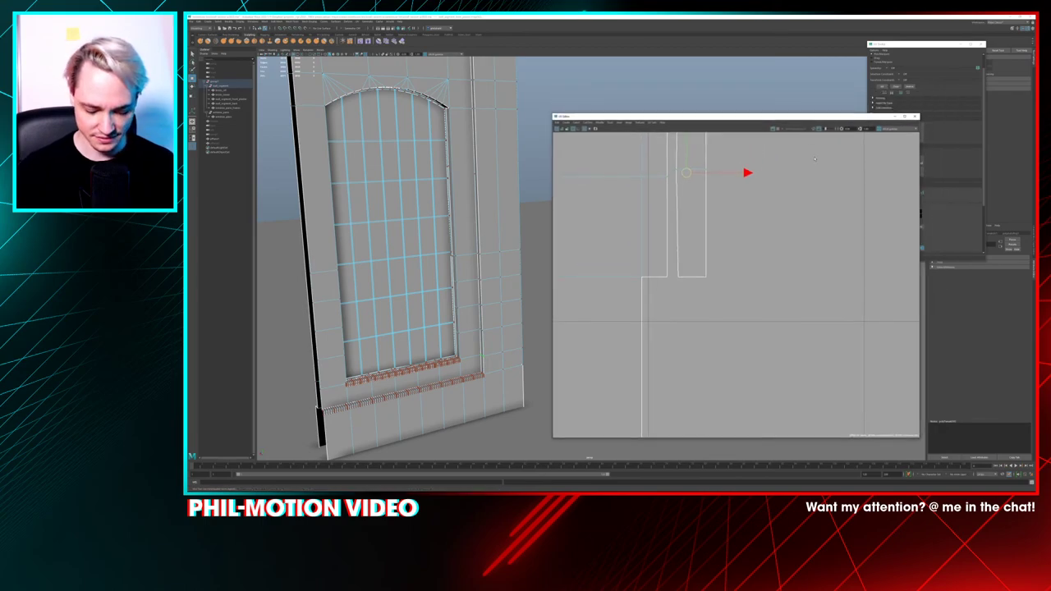
alt+middle_drag(733, 184, 770, 390)
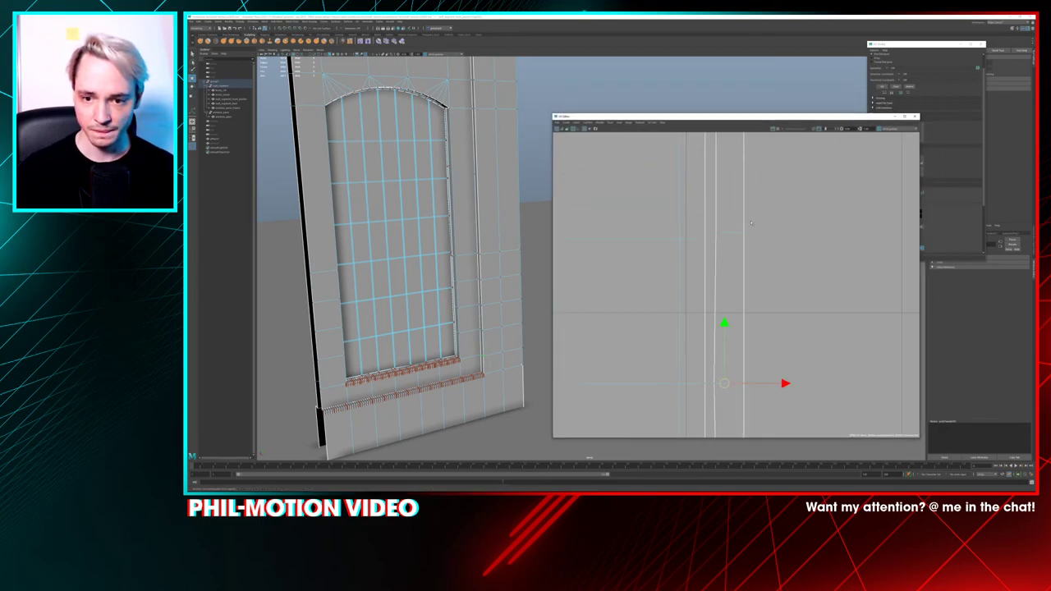
drag(756, 225, 703, 247)
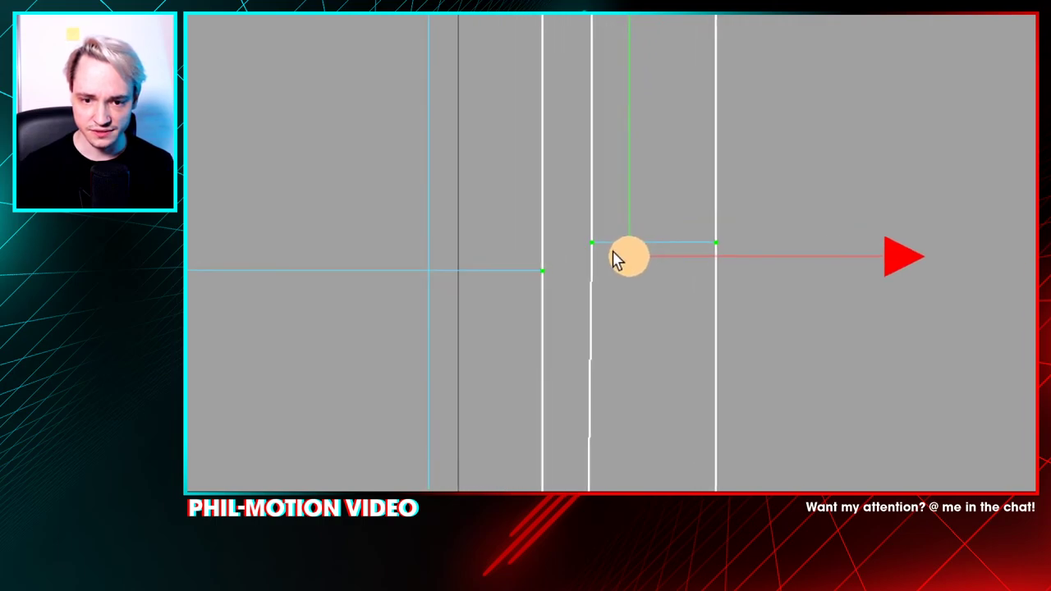
key(g)
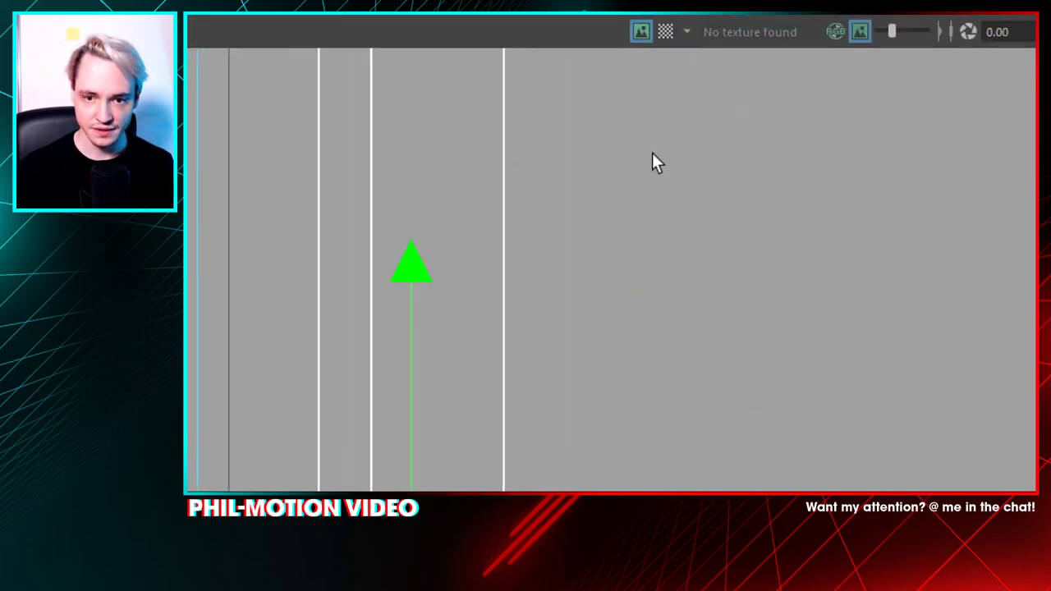
middle_drag(651, 153, 608, 245)
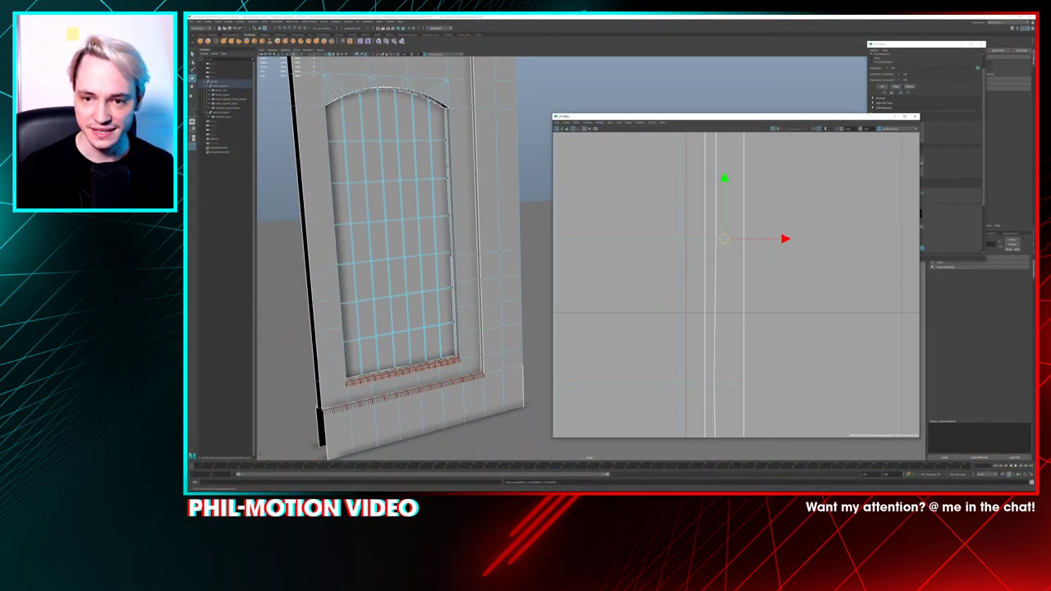
click(808, 193)
alt+middle_drag(772, 190, 779, 298)
drag(713, 216, 708, 219)
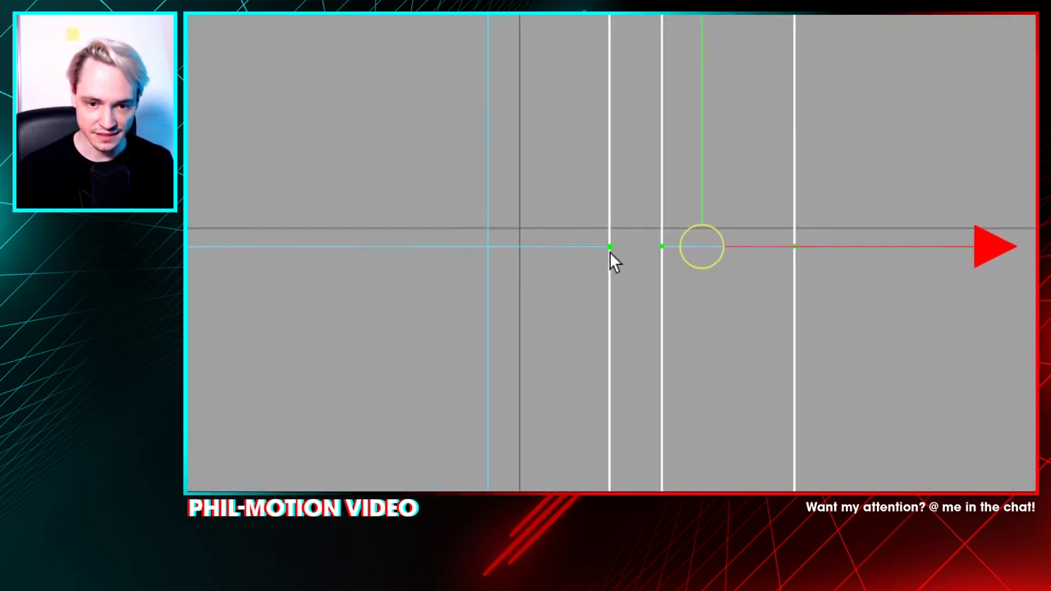
drag(499, 264, 471, 298)
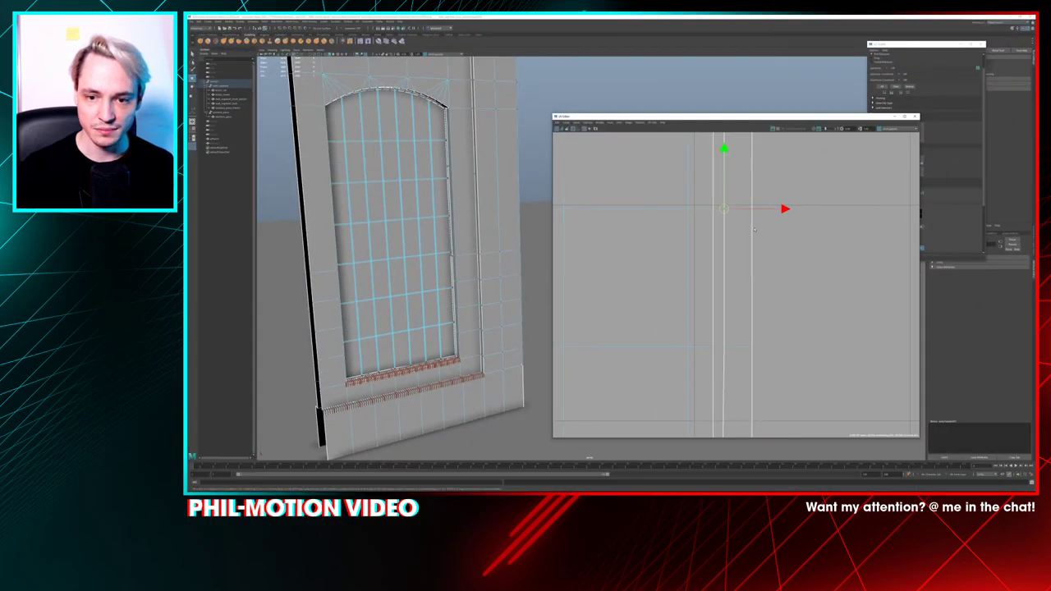
click(691, 279)
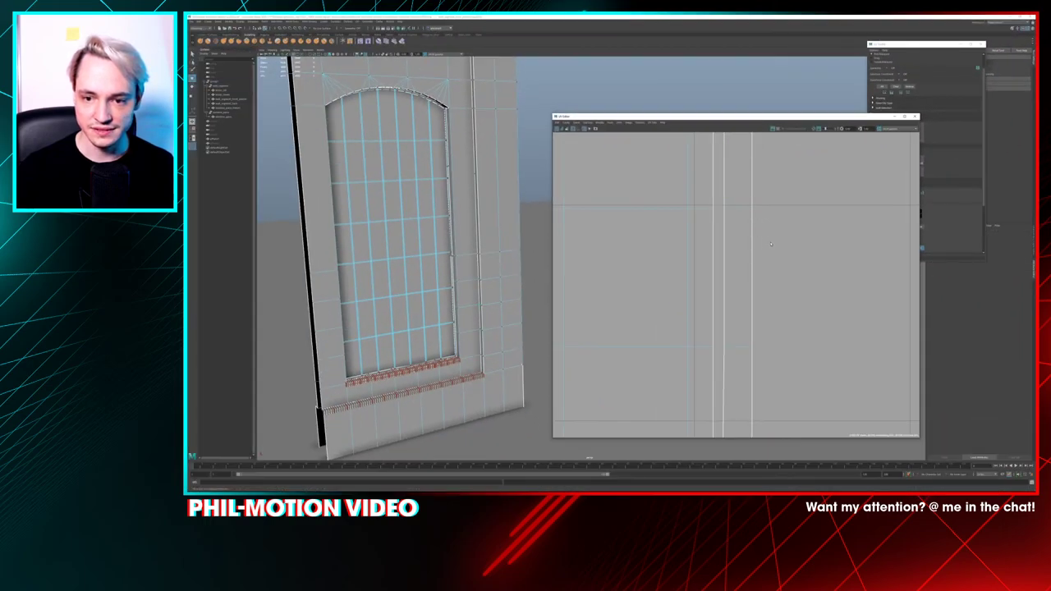
Align the strip's remaining upper UV rows with the wall shell's matching border UVs, up to the top edge
scroll(691, 279, up, 3)
scroll(684, 264, down, 4)
scroll(768, 219, down, 2)
scroll(767, 197, down, 4)
scroll(764, 209, up, 4)
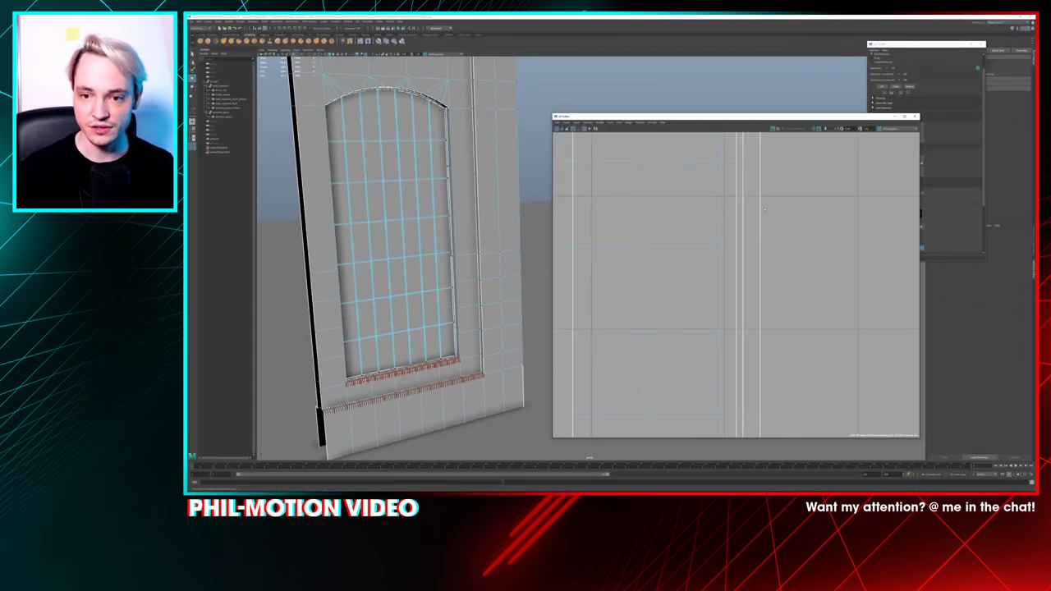
drag(733, 258, 729, 256)
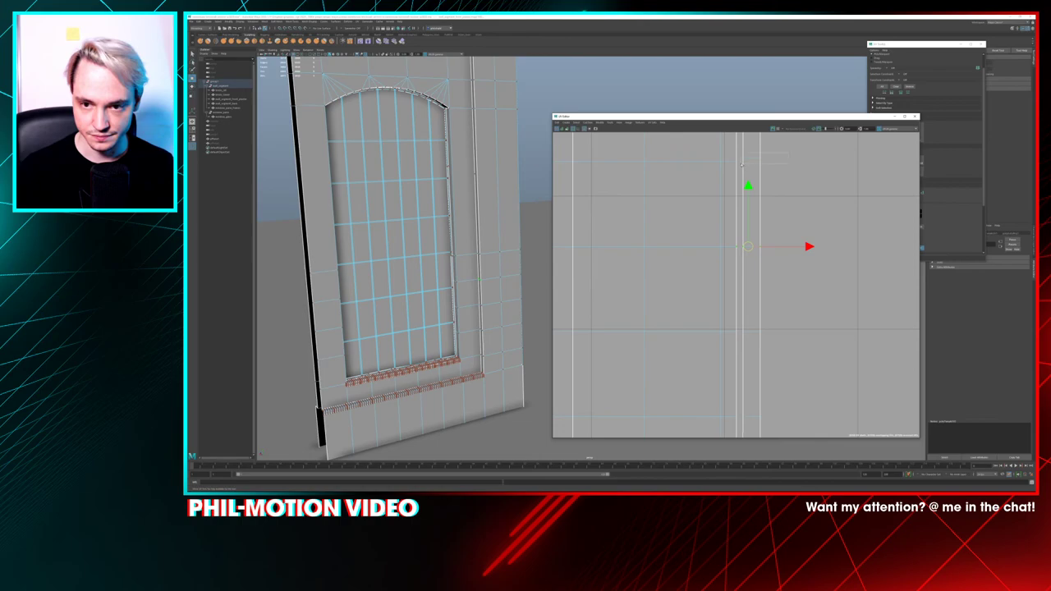
drag(731, 169, 730, 169)
click(773, 176)
alt+middle_drag(770, 166, 761, 276)
alt+middle_drag(760, 184, 752, 288)
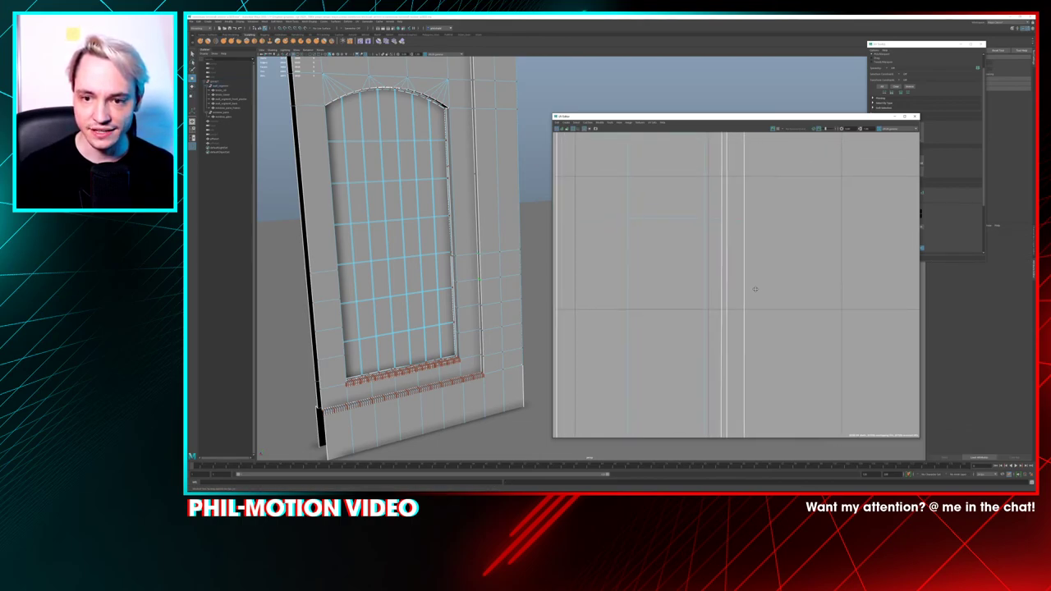
alt+middle_drag(755, 203, 754, 223)
drag(701, 240, 702, 241)
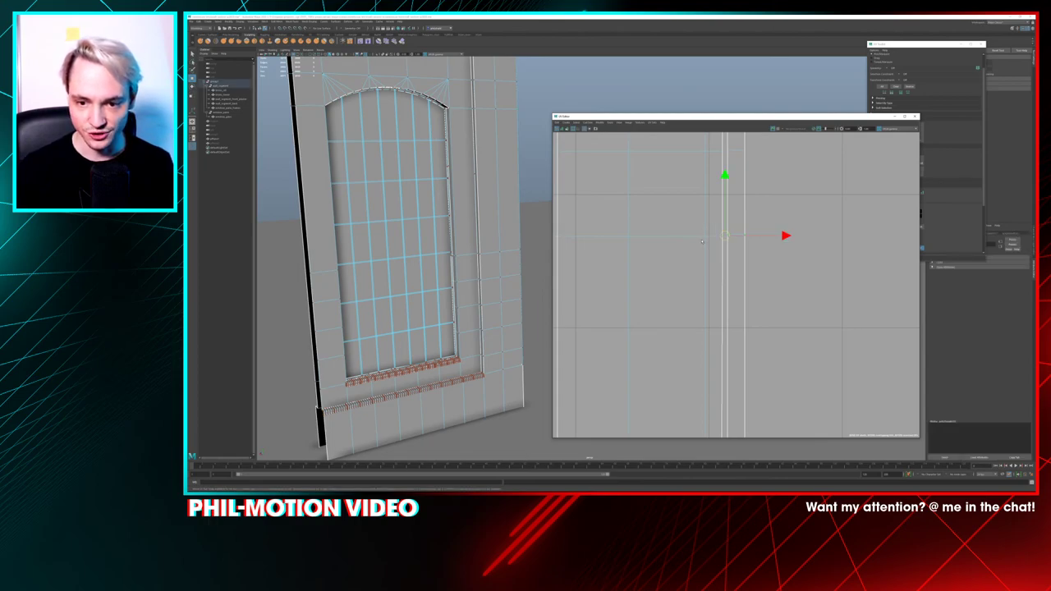
alt+middle_drag(780, 168, 761, 227)
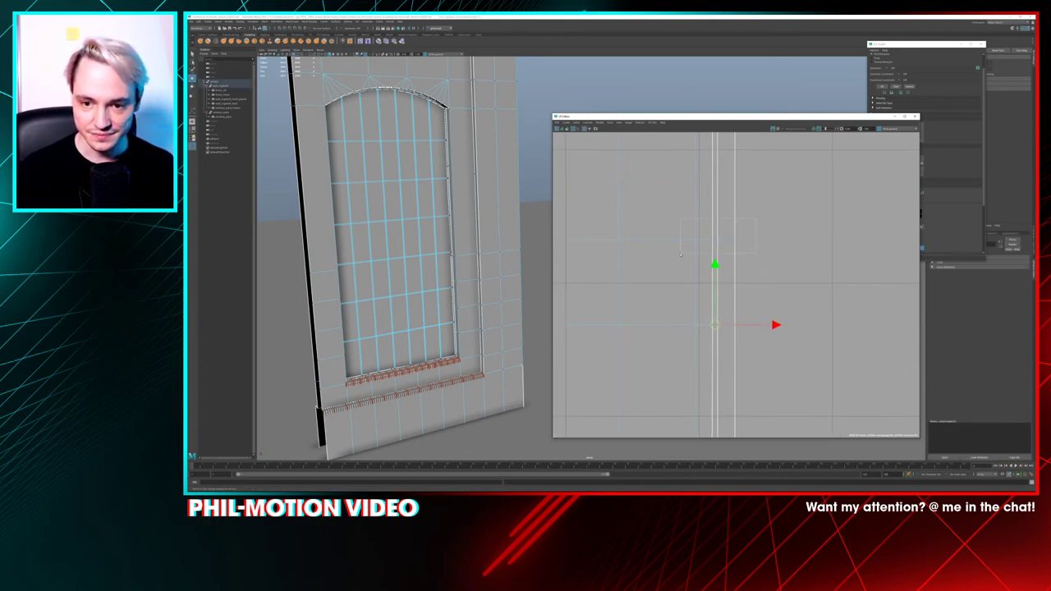
drag(681, 254, 681, 254)
alt+middle_drag(762, 187, 768, 290)
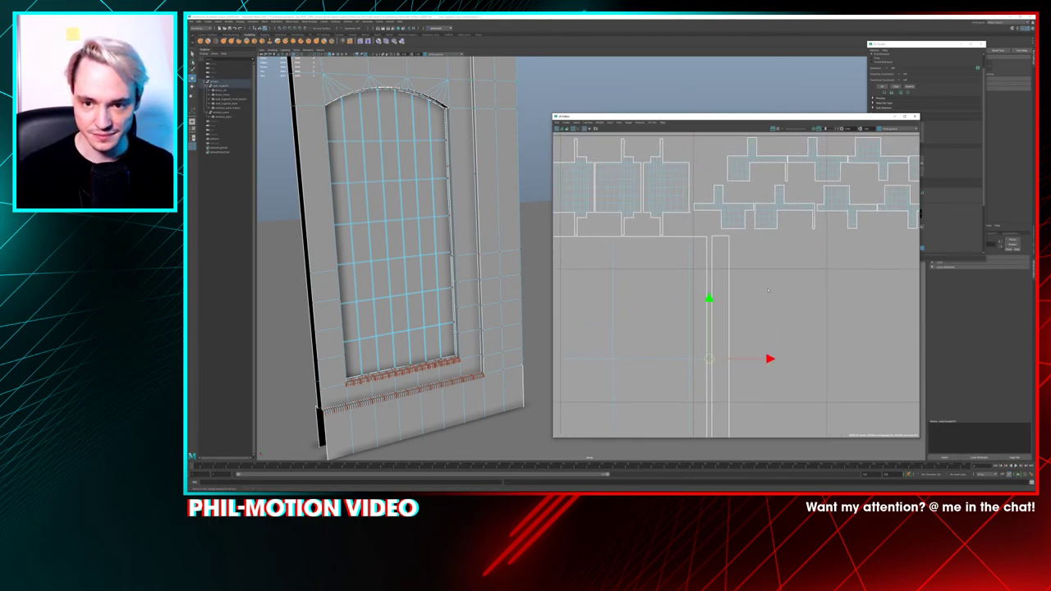
click(737, 246)
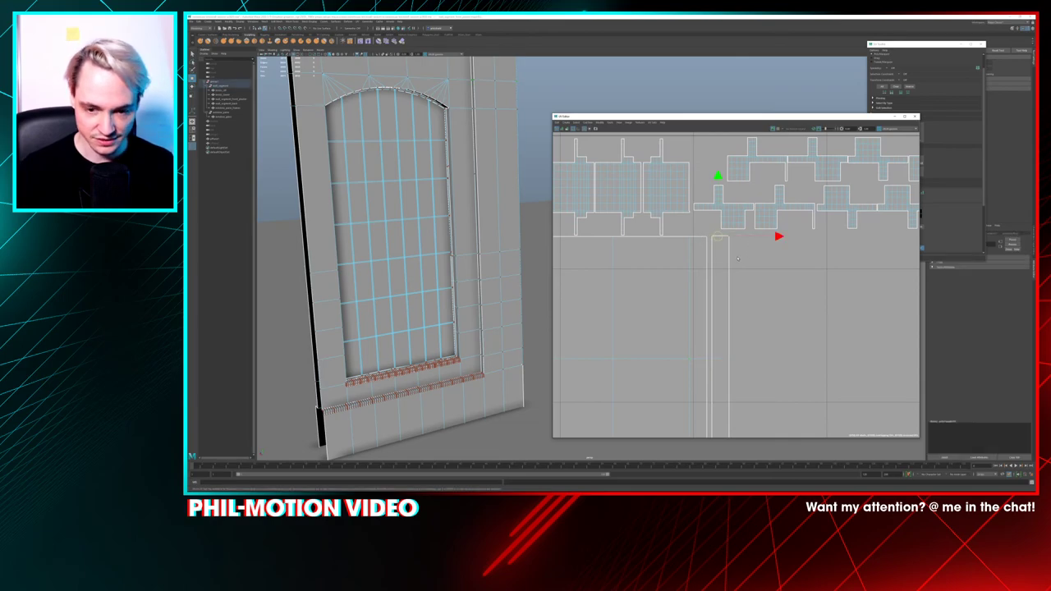
Select the side-face strip as a UV shell and move it horizontally up close to the wall shell's right border
right_click(732, 263)
right_drag(734, 256, 702, 254)
click(720, 265)
scroll(749, 276, down, 5)
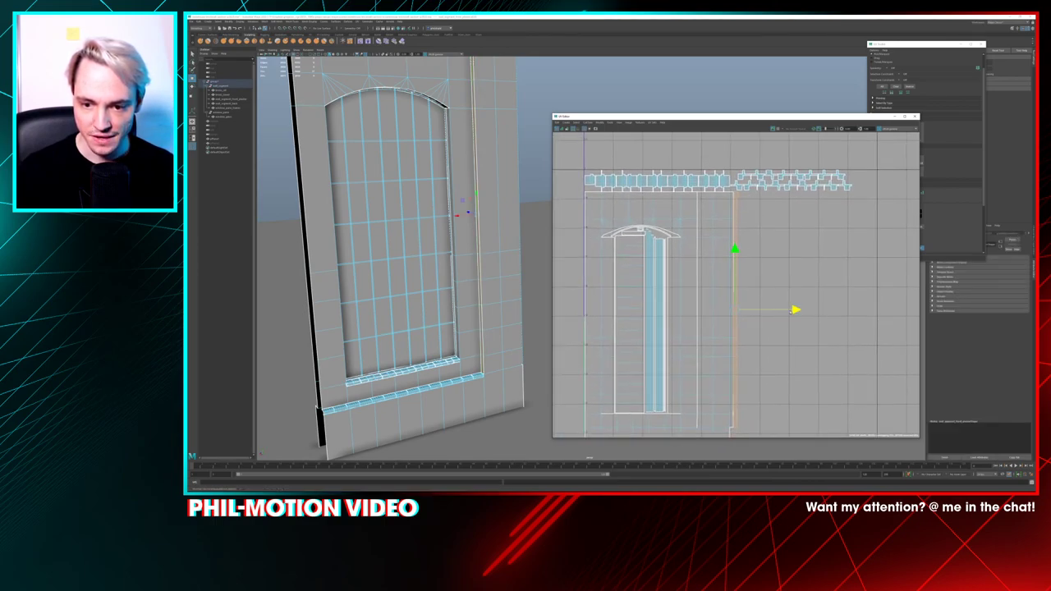
click(808, 304)
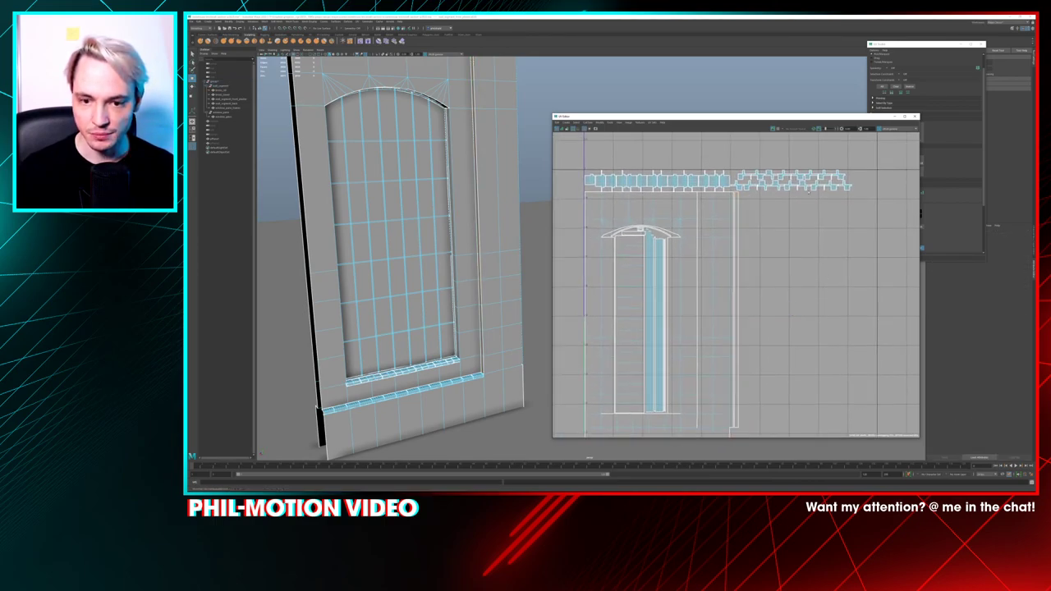
Scale the wall, side strip, frame and panel shells down from their upper-left corner and place them on the tile's lower edge
alt+middle_drag(781, 330, 759, 245)
scroll(759, 246, down, 3)
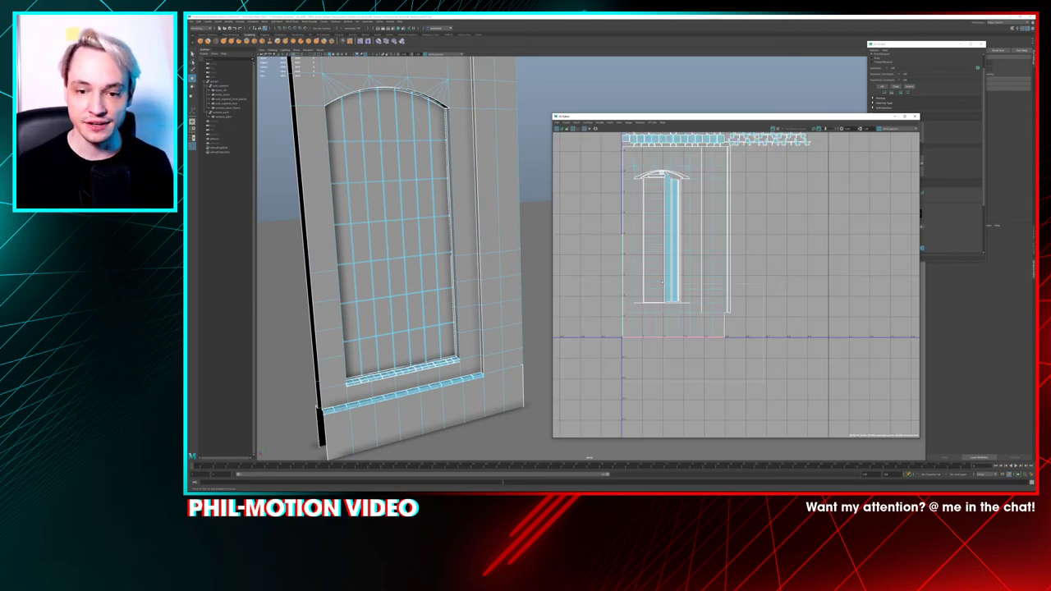
drag(587, 151, 735, 256)
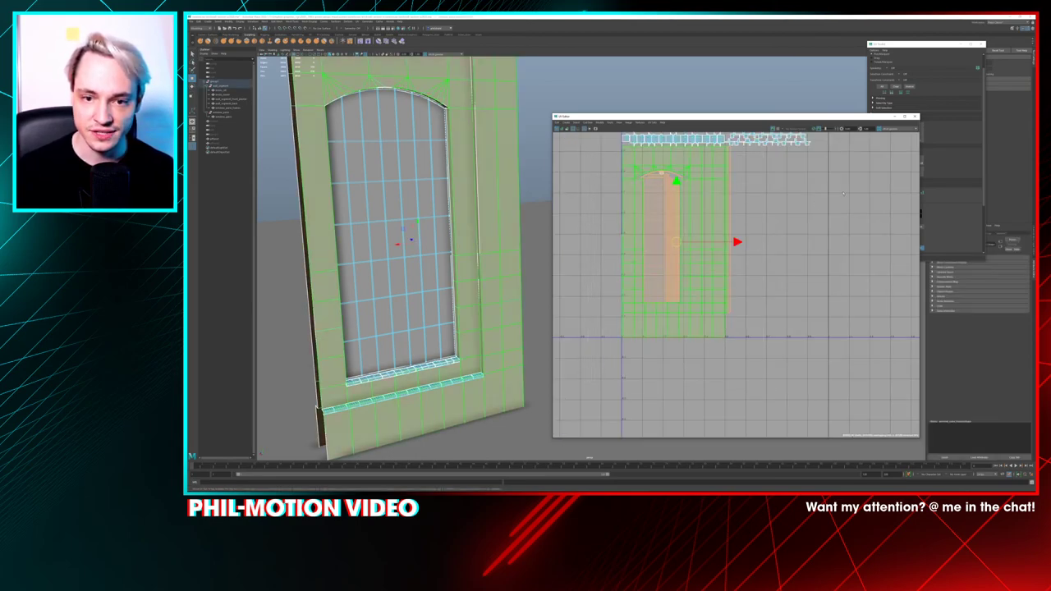
scroll(736, 258, up, 3)
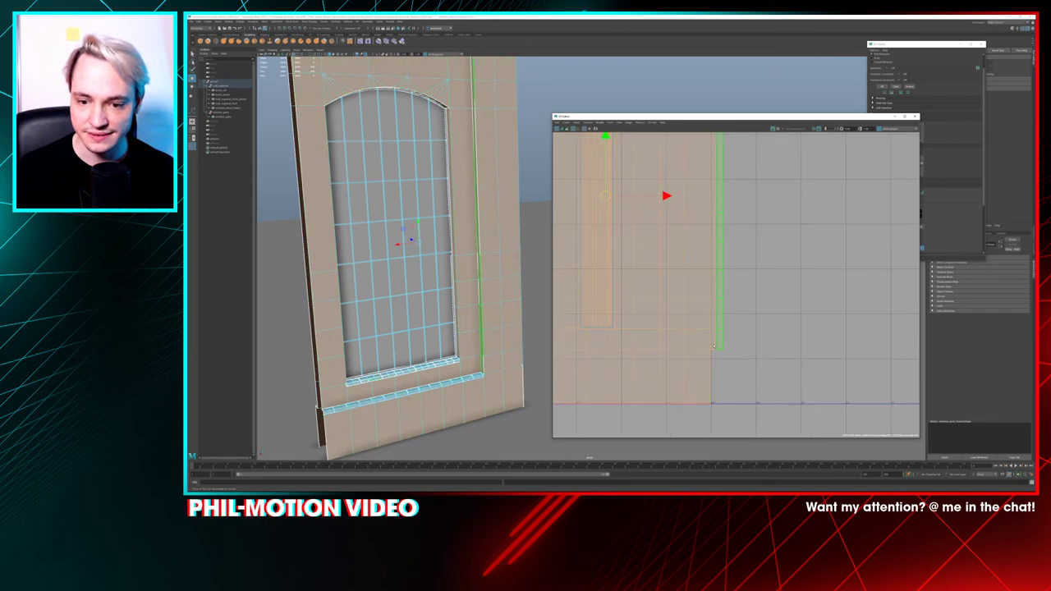
drag(752, 119, 709, 96)
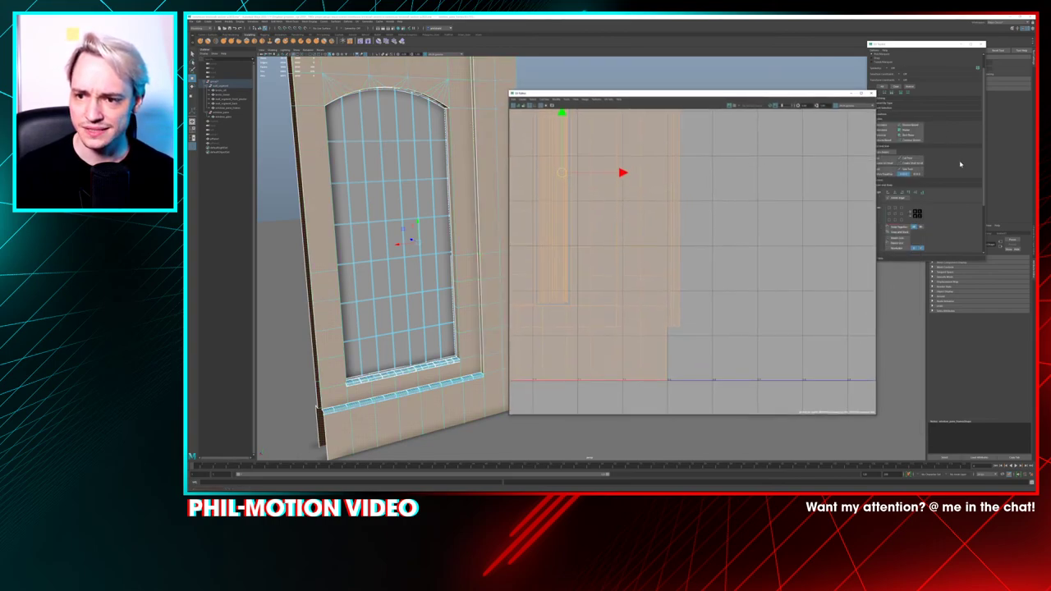
drag(820, 96, 801, 71)
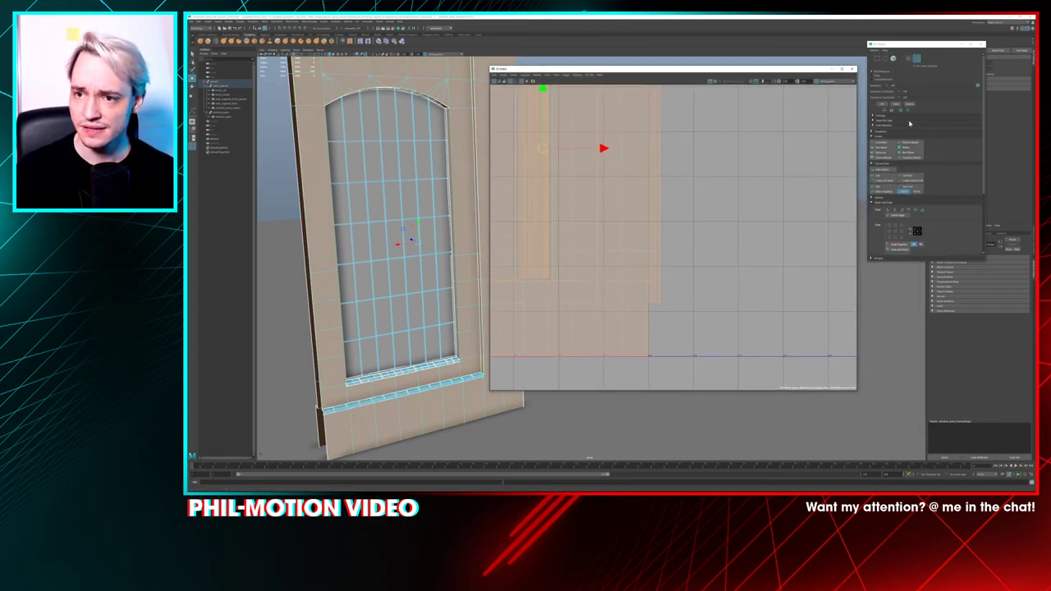
click(887, 131)
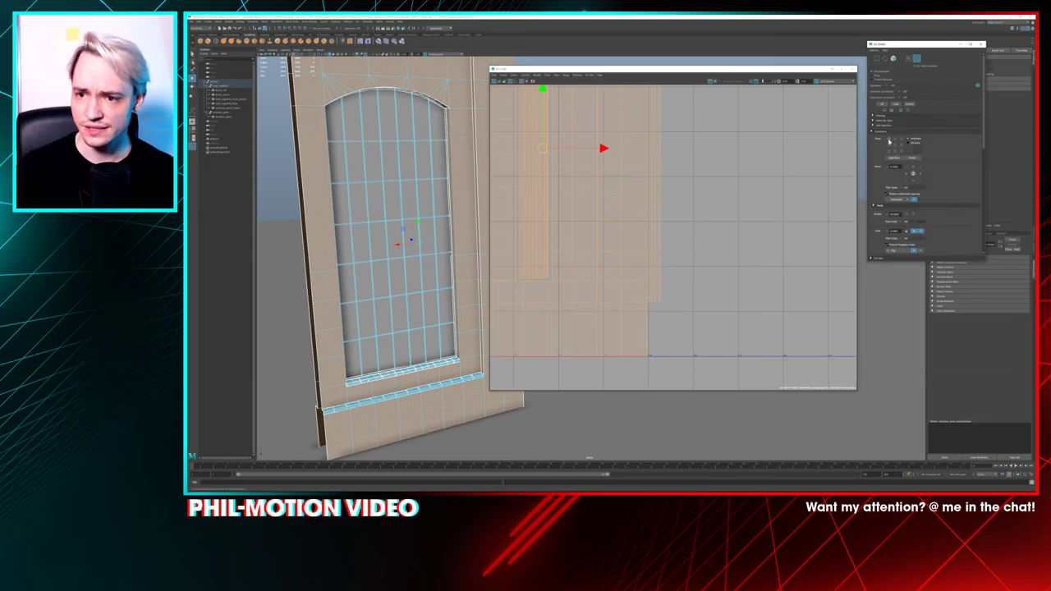
alt+middle_drag(628, 160, 718, 164)
scroll(657, 172, down, 5)
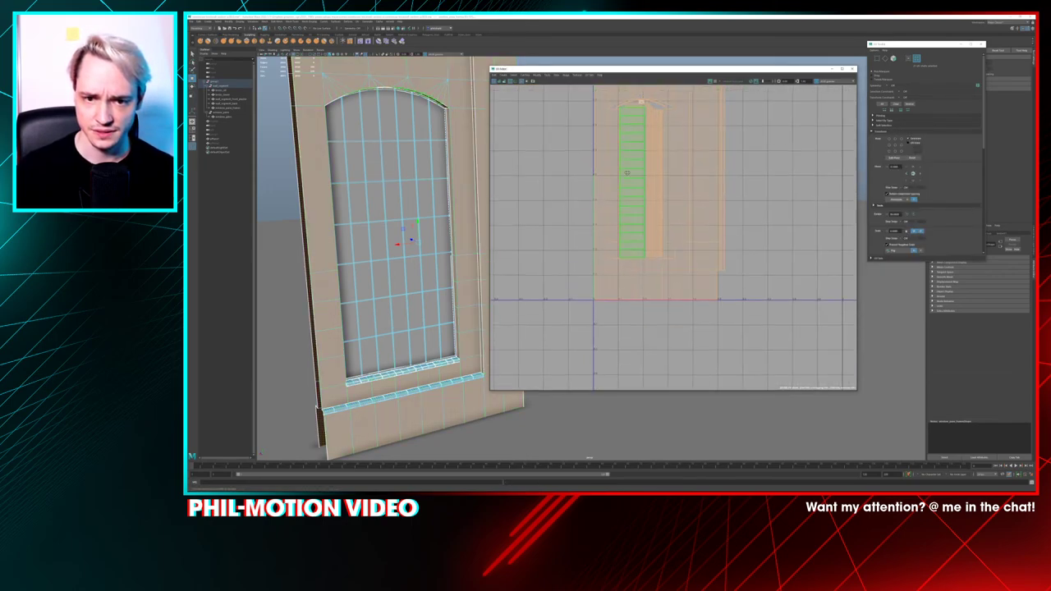
alt+middle_drag(626, 172, 622, 219)
key(r)
drag(591, 117, 586, 119)
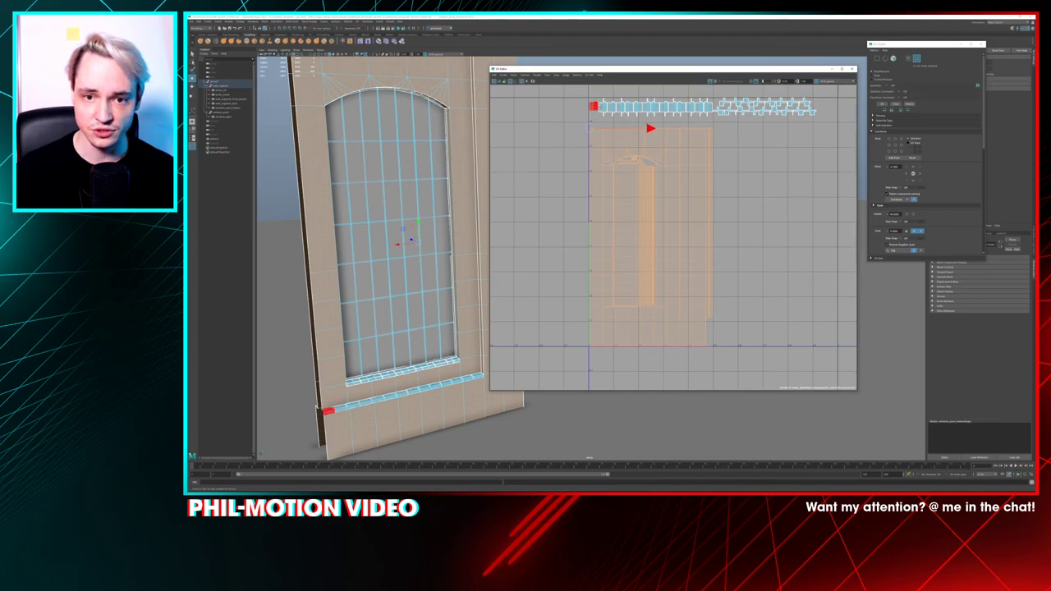
Move the two-row brick shells aside above the tile and shift the single-row brick strip to the tile's right half
alt+middle_drag(722, 112, 717, 163)
scroll(727, 160, up, 2)
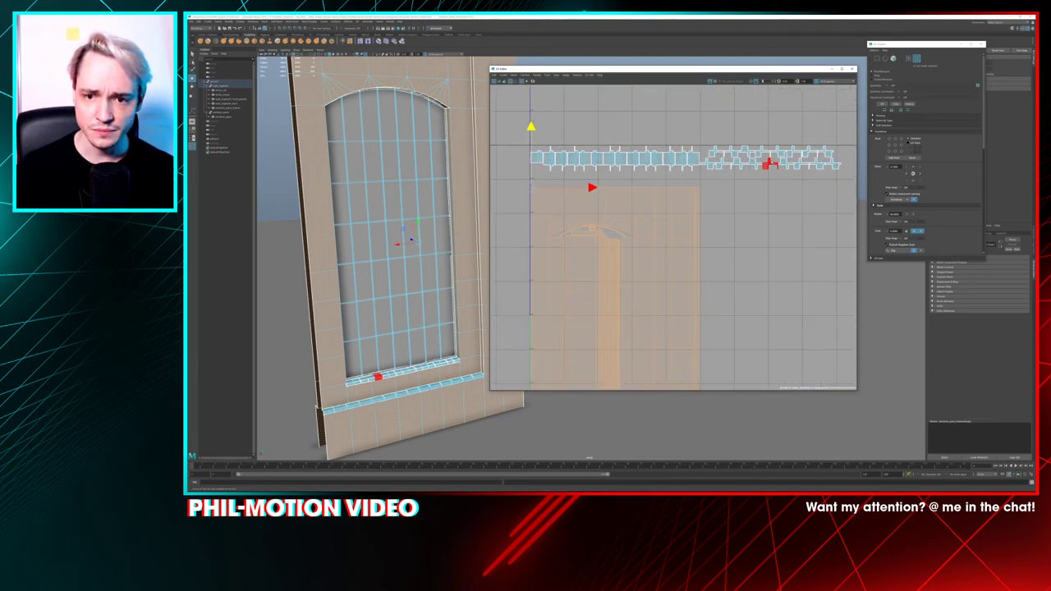
drag(711, 174, 708, 175)
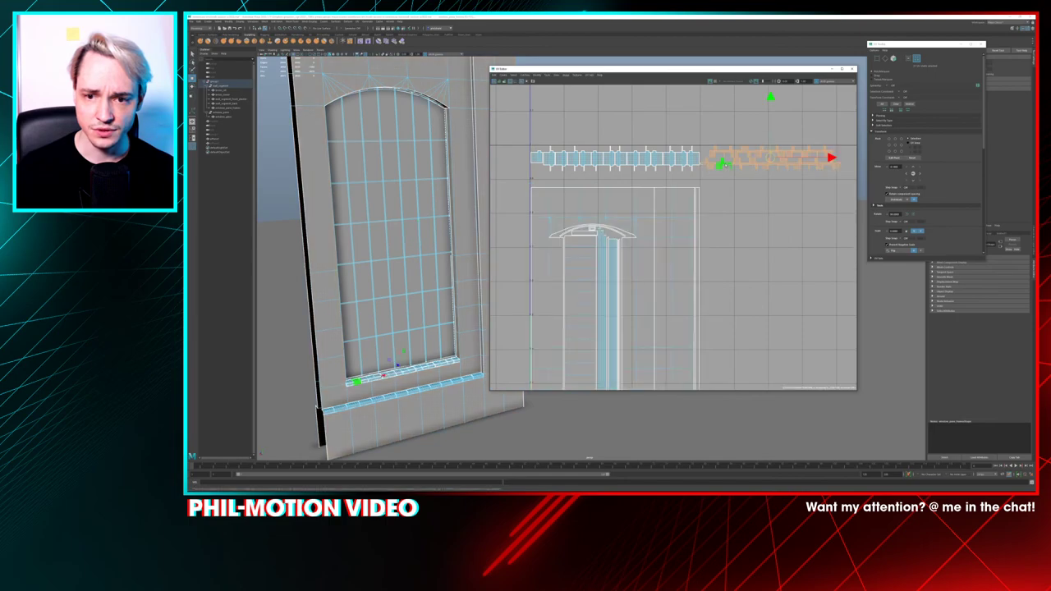
drag(769, 159, 591, 123)
click(692, 167)
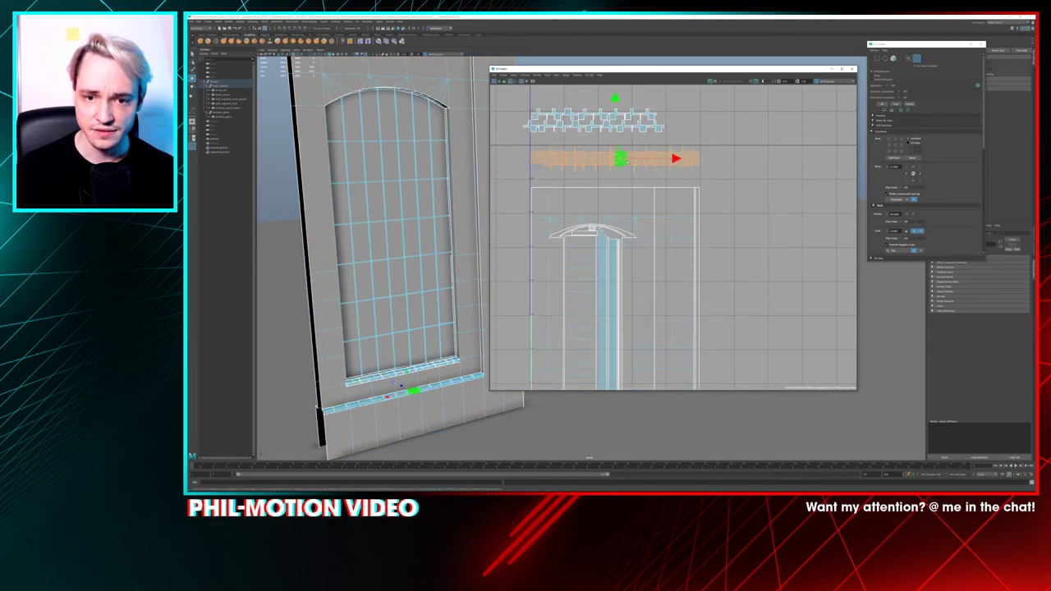
drag(615, 161, 770, 162)
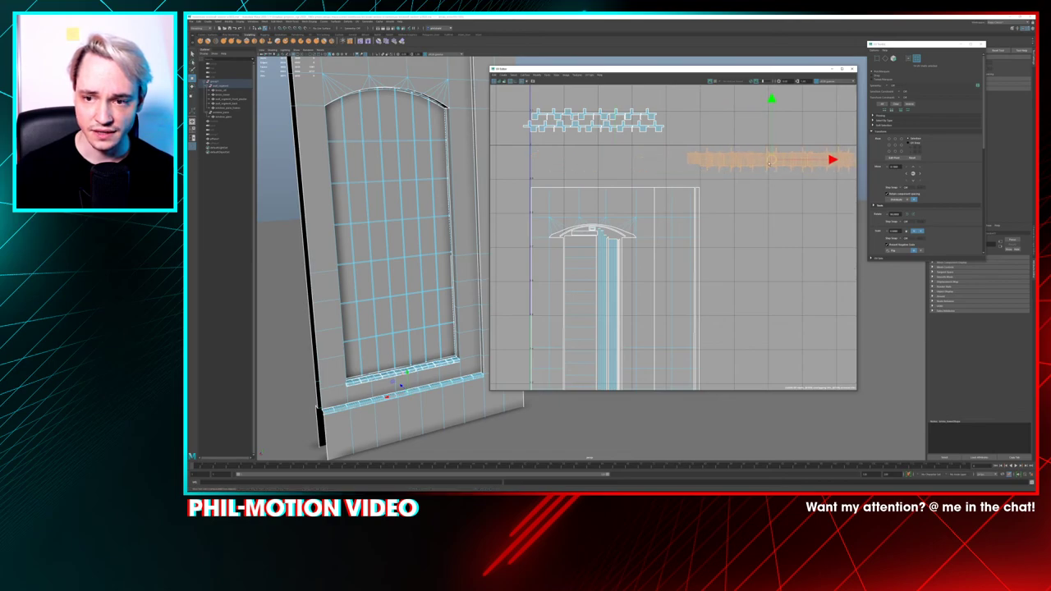
Place the two-row brick shells directly above the wall shell and scale them up to the wall shell's width
drag(524, 137, 618, 157)
key(r)
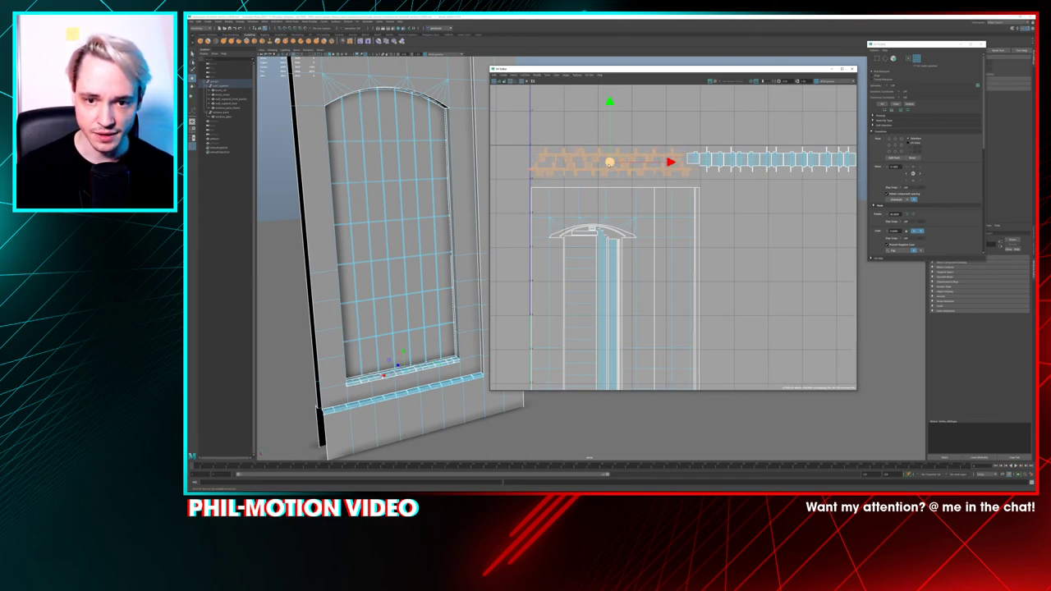
key(w)
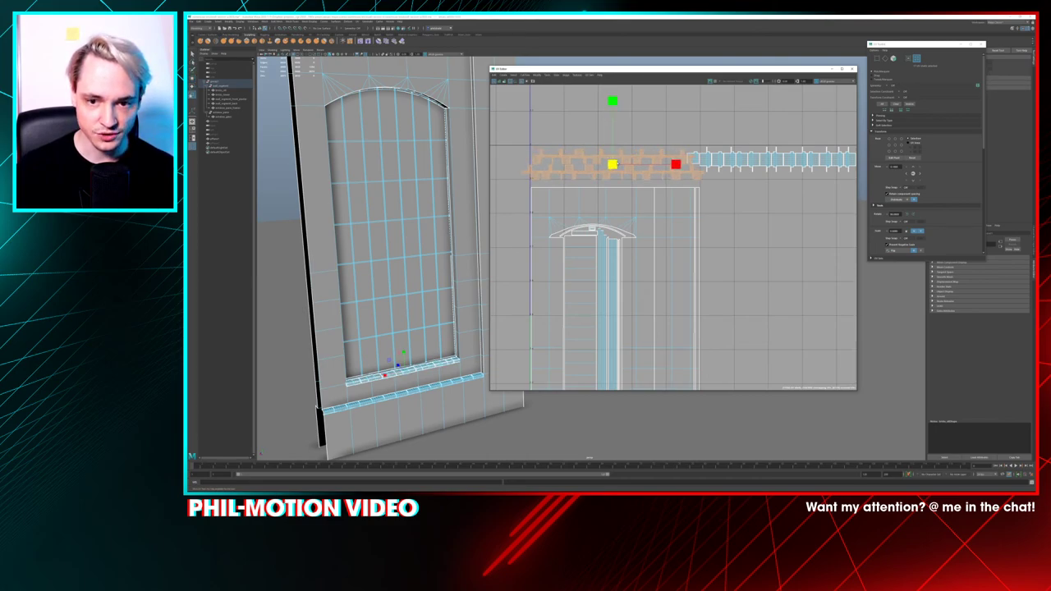
key(w)
drag(614, 154, 613, 158)
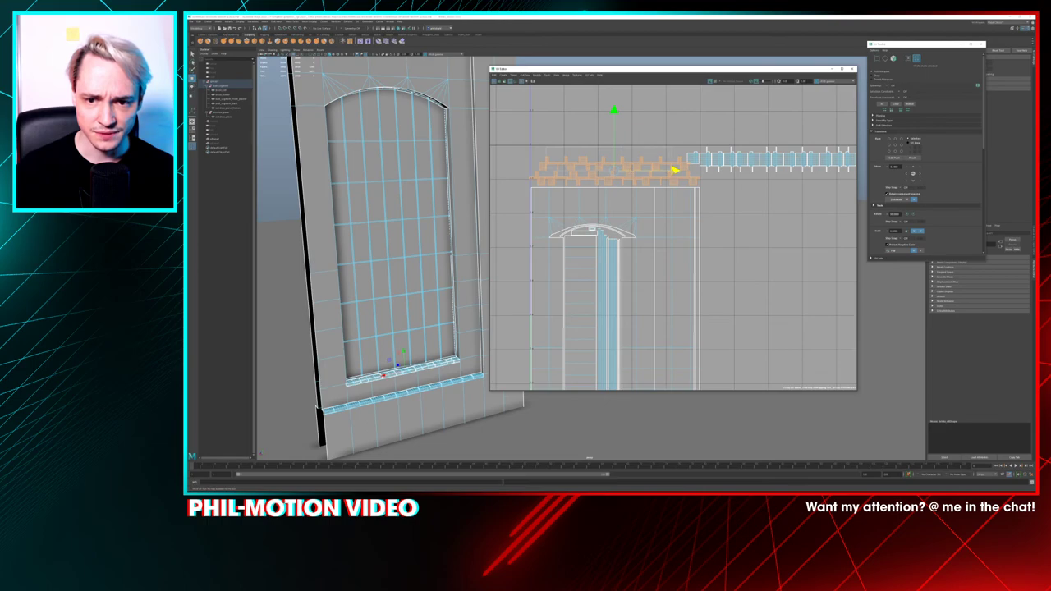
Try to shift the upper brick row left towards the tile's border
mouse_move(675, 170)
mouse_down()
mouse_move(686, 167)
mouse_move(667, 165)
mouse_up()
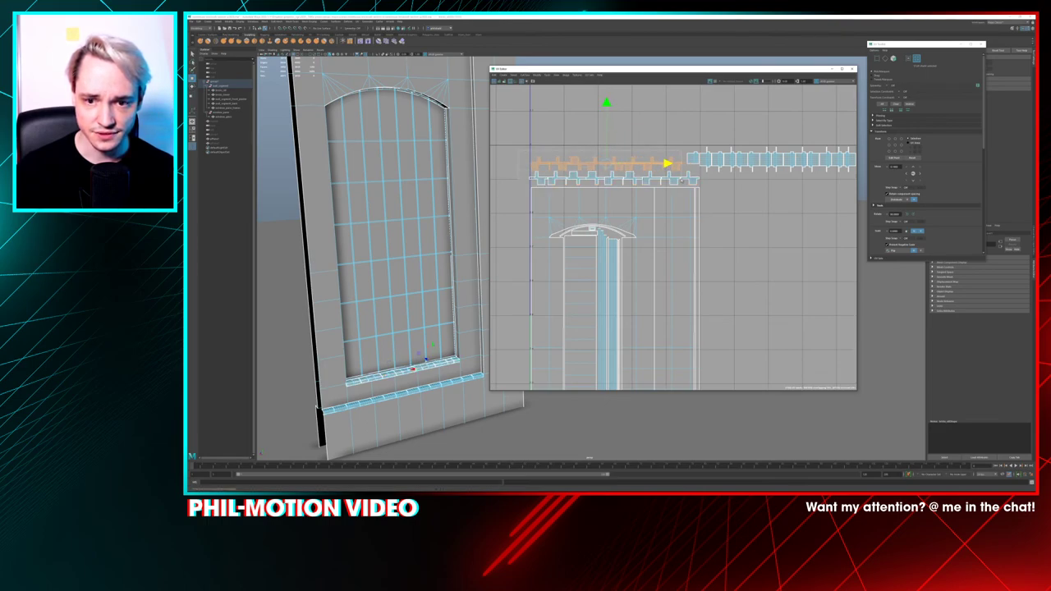
key(ctrl+z)
key(ctrl+z)
Scale the two-row brick shells slightly larger and align their left end with the tile's left border
key(r)
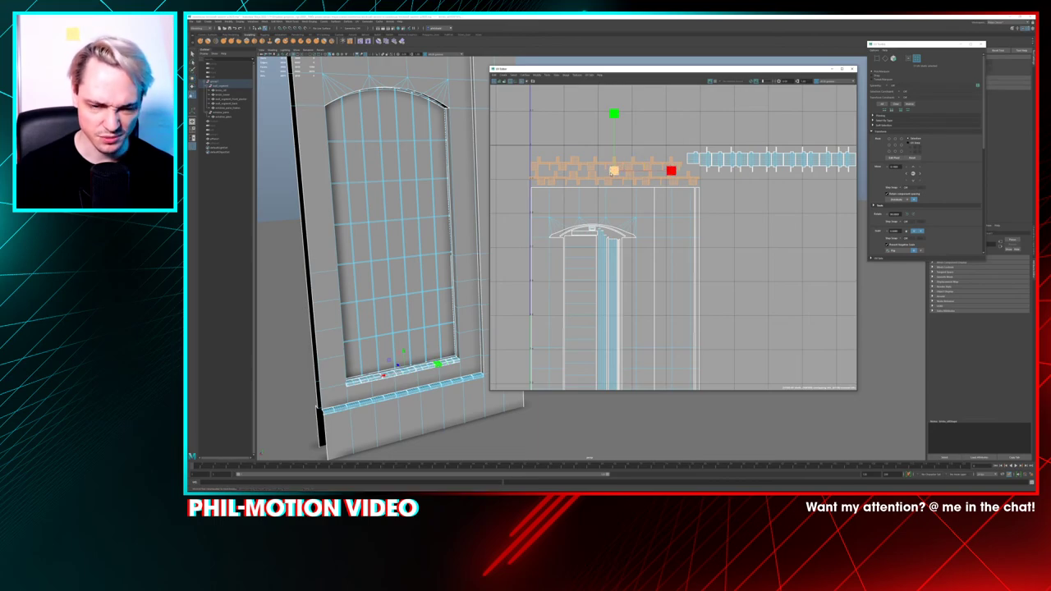
key(w)
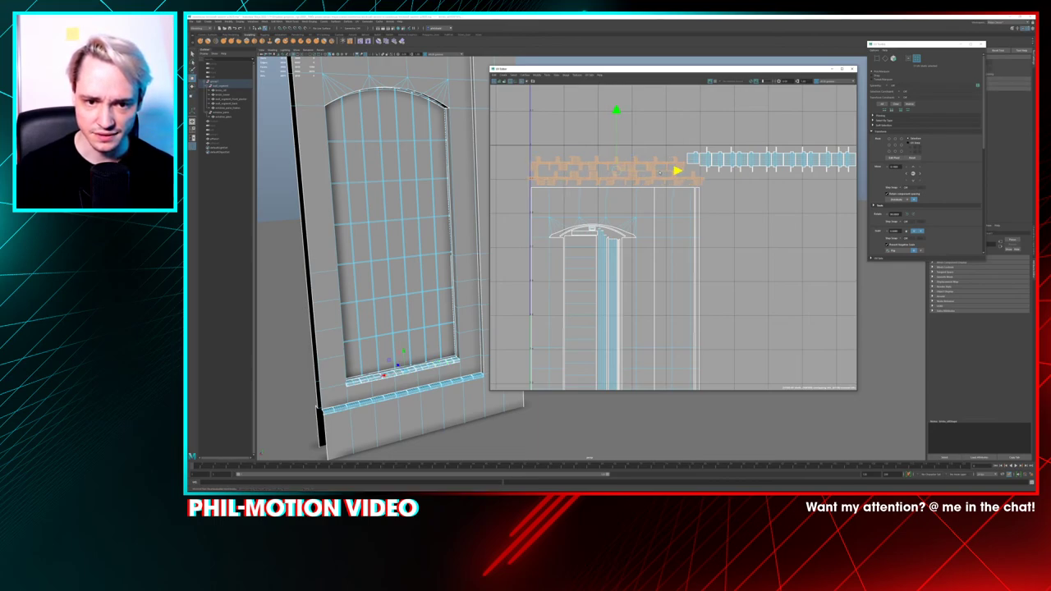
scroll(598, 155, up, 4)
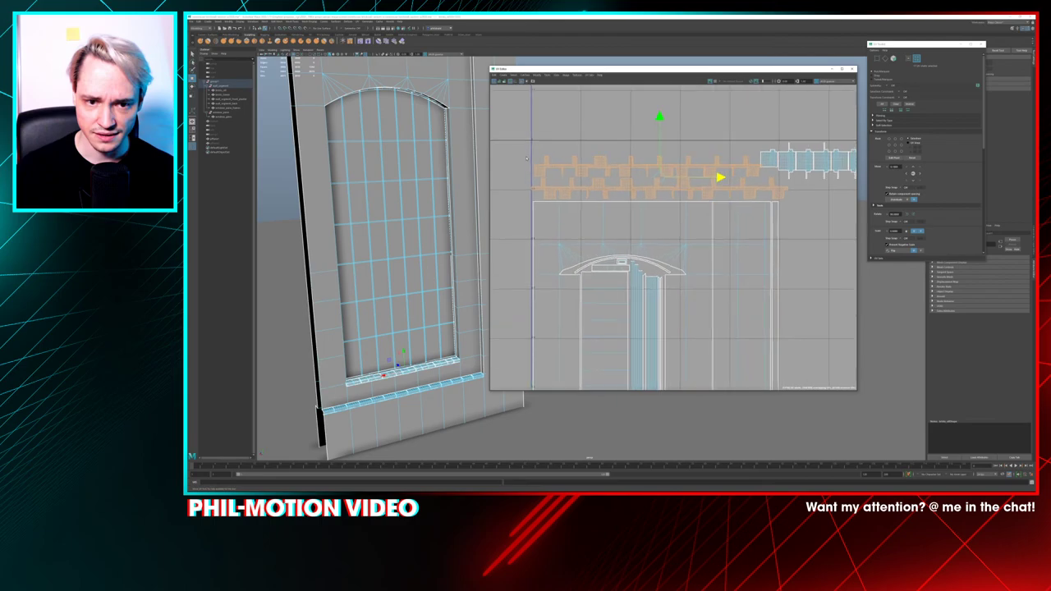
scroll(535, 127, down, 2)
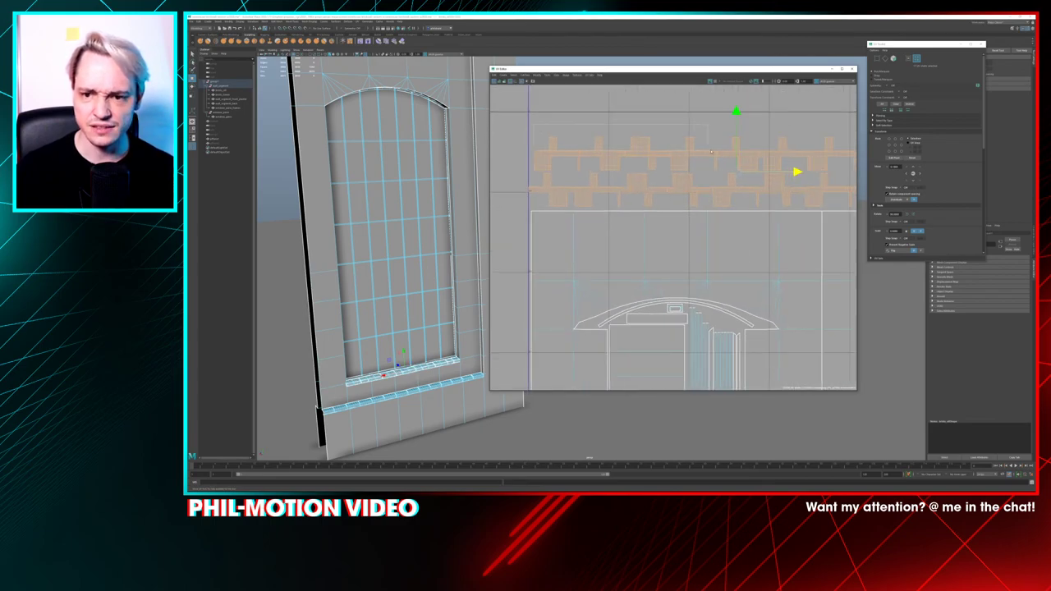
Shift the upper brick row, except its last shell, left to the tile border and adjust the last brick shell's position separately
drag(824, 162, 824, 163)
scroll(697, 151, down, 2)
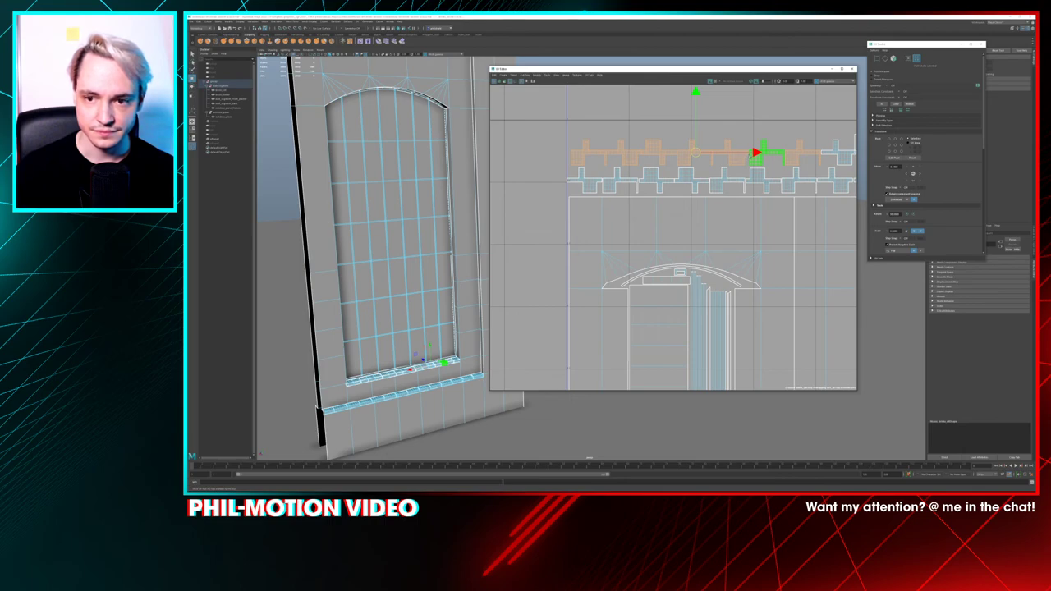
click(750, 155)
drag(827, 153, 755, 153)
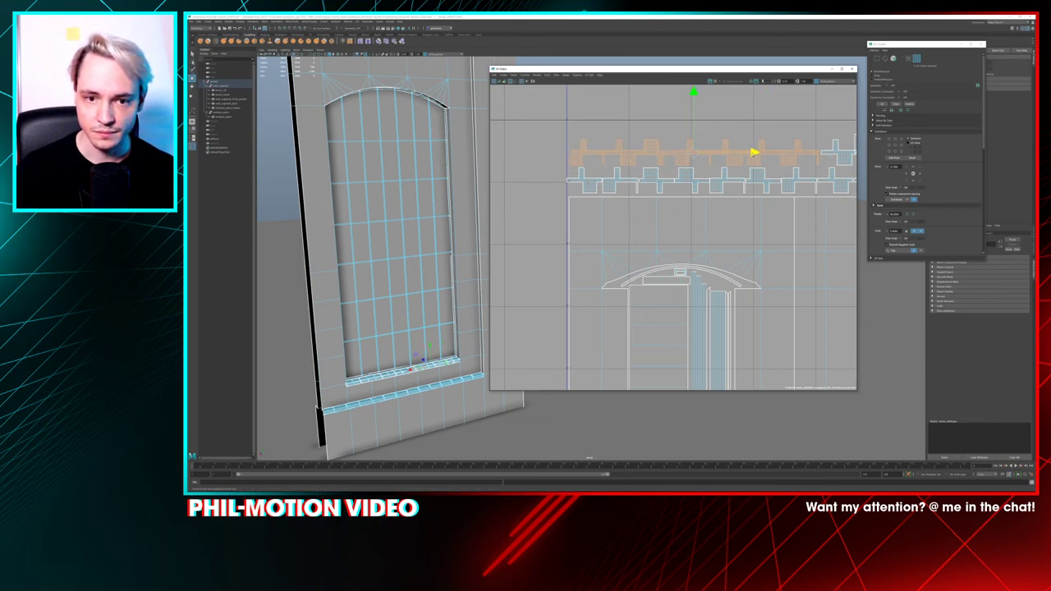
scroll(621, 140, down, 6)
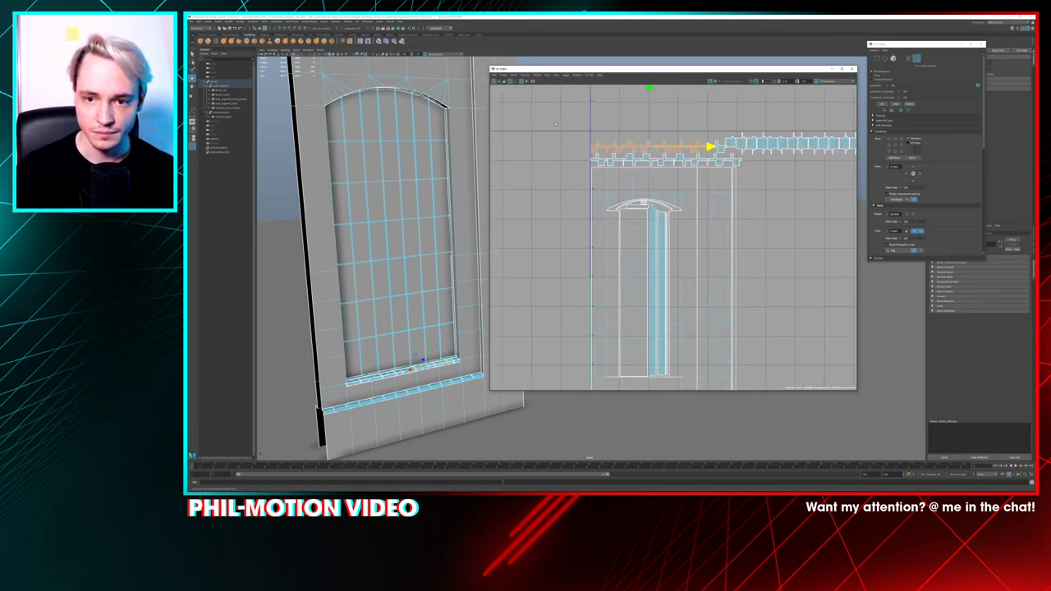
scroll(727, 142, up, 6)
click(705, 152)
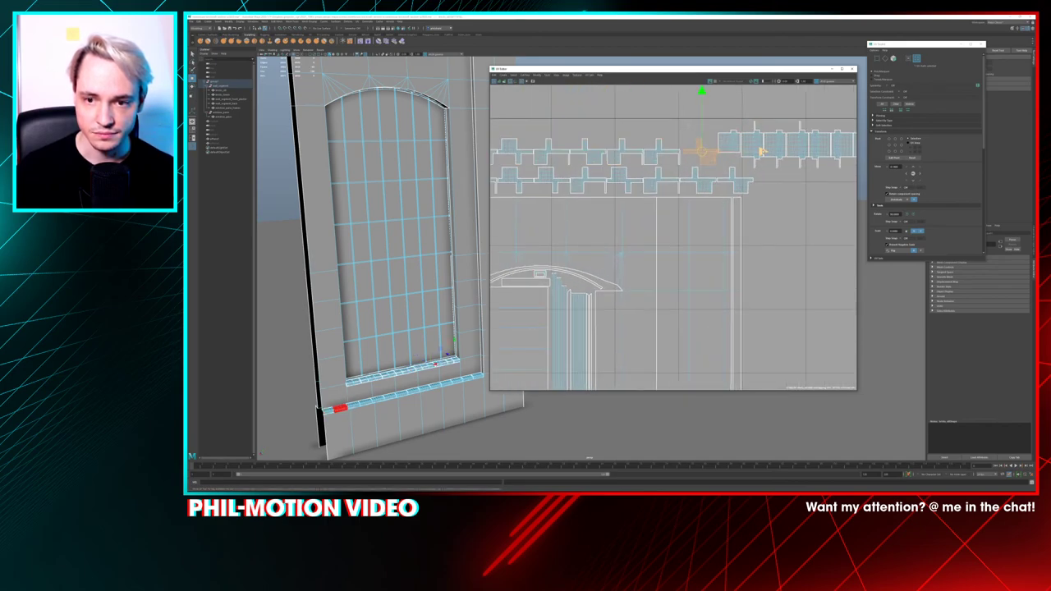
scroll(716, 120, down, 5)
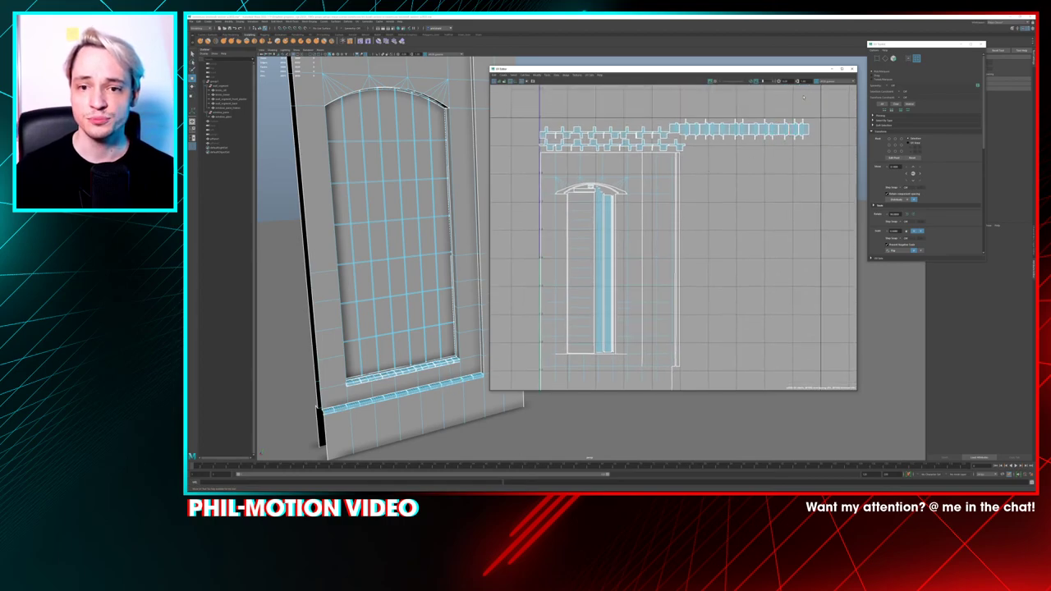
Stretch the single-row brick strip horizontally from its upper-left corner until it reaches the tile's right border
click(673, 130)
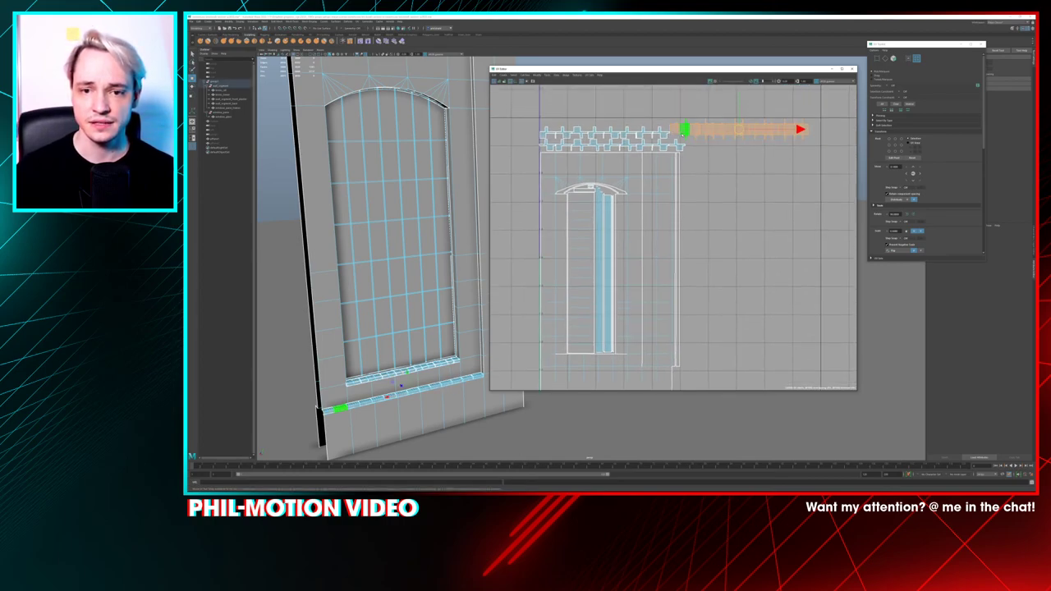
click(888, 140)
key(r)
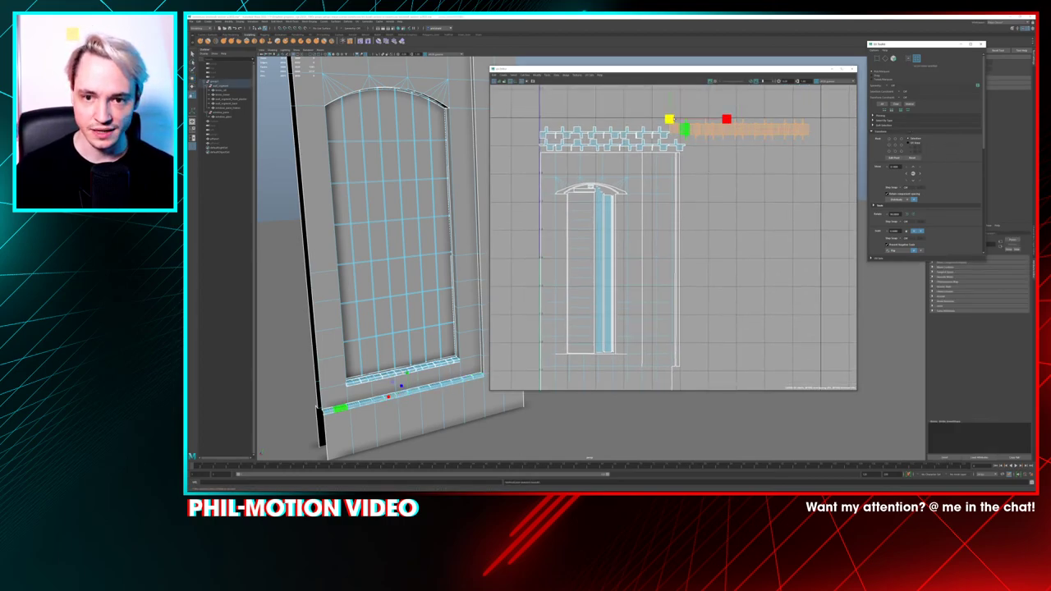
drag(726, 119, 731, 119)
click(713, 171)
scroll(719, 214, down, 2)
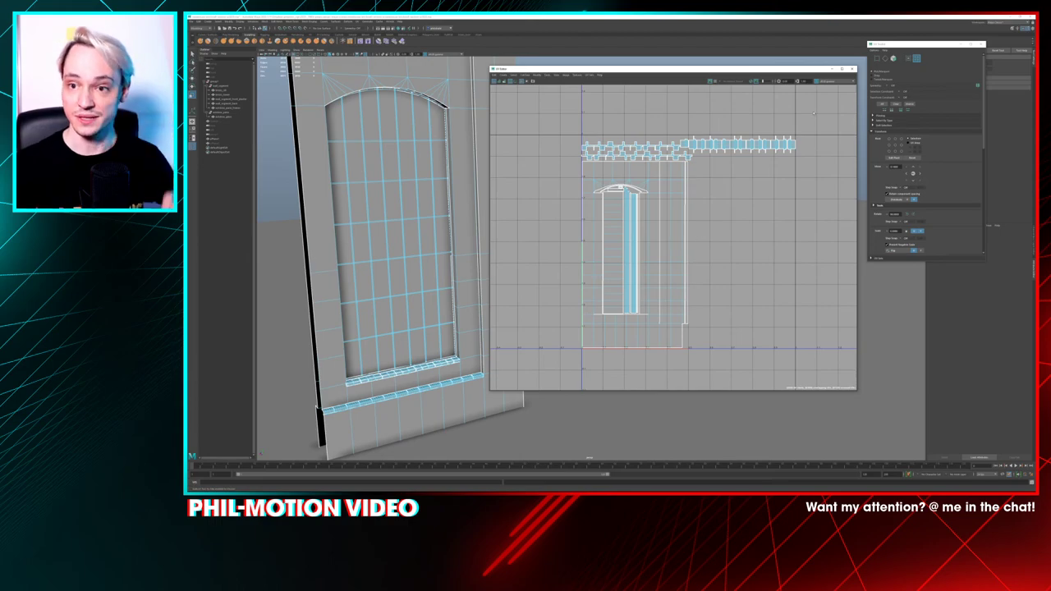
scroll(523, 164, down, 2)
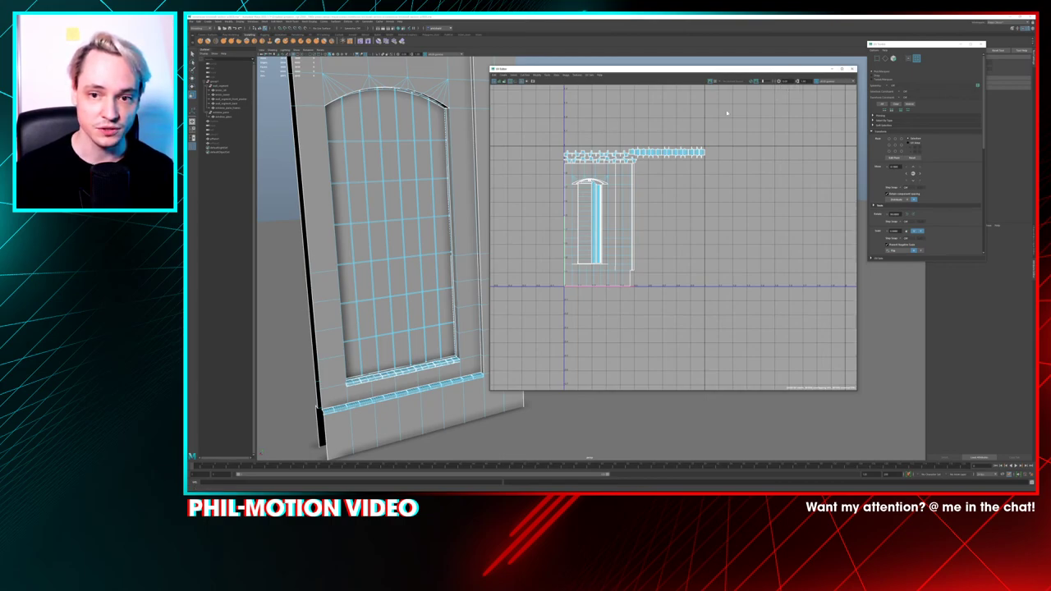
Close the UV Editor, return to object selection and select the front wall mesh of the wall segment
click(852, 69)
alt+drag(669, 136, 648, 134)
alt+middle_drag(587, 176, 656, 204)
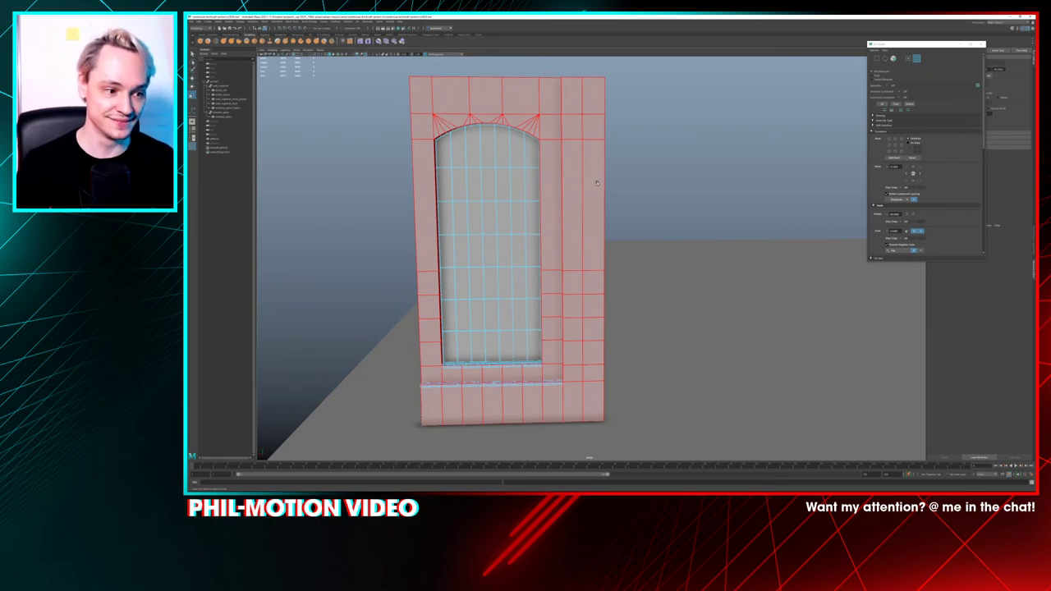
alt+drag(597, 183, 282, 88)
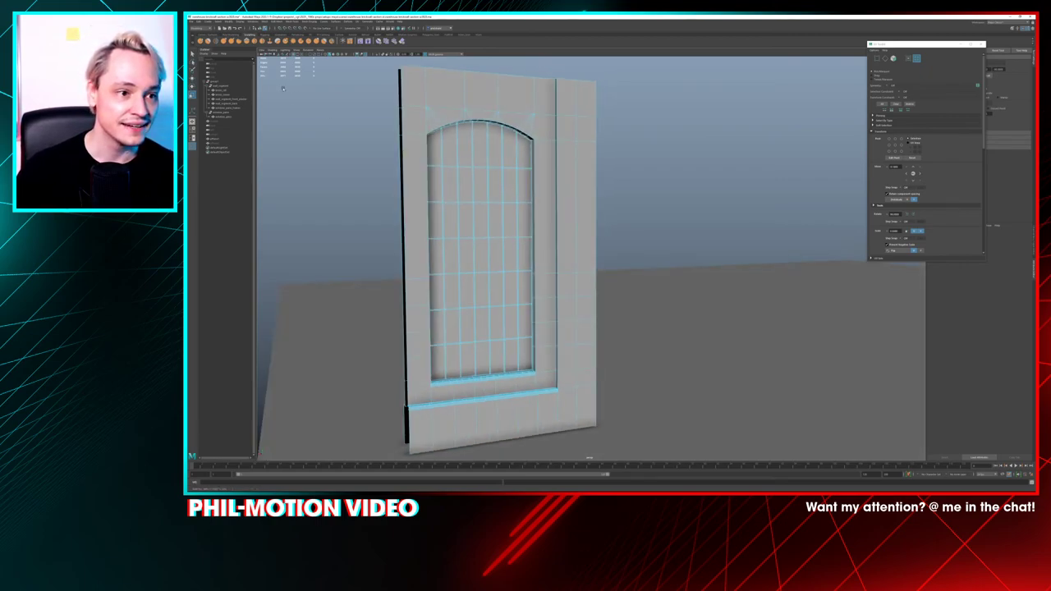
key(q)
right_drag(474, 118, 495, 112)
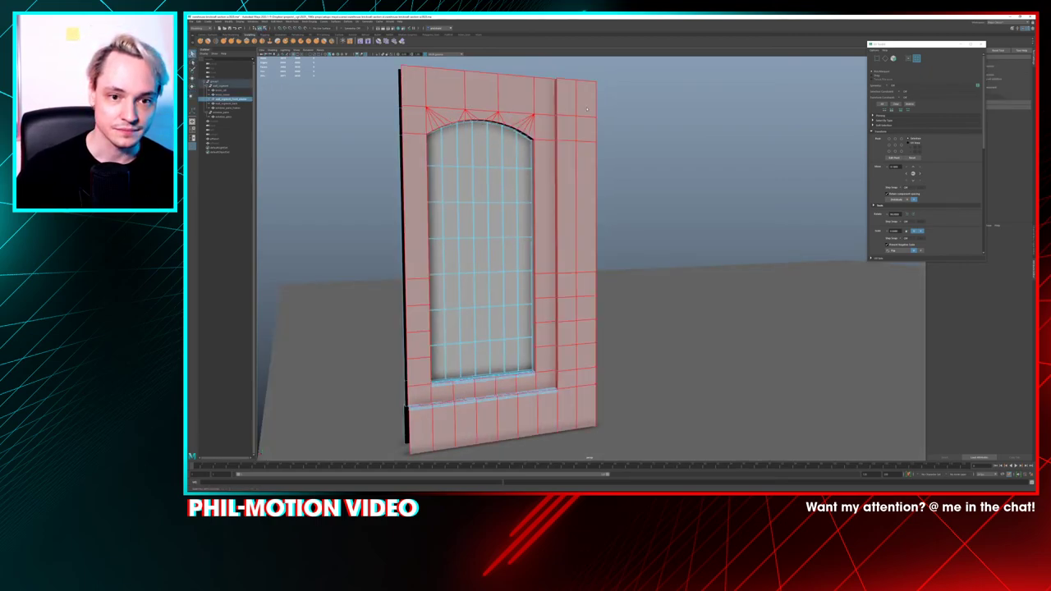
click(645, 144)
click(571, 173)
alt+middle_drag(536, 288, 533, 261)
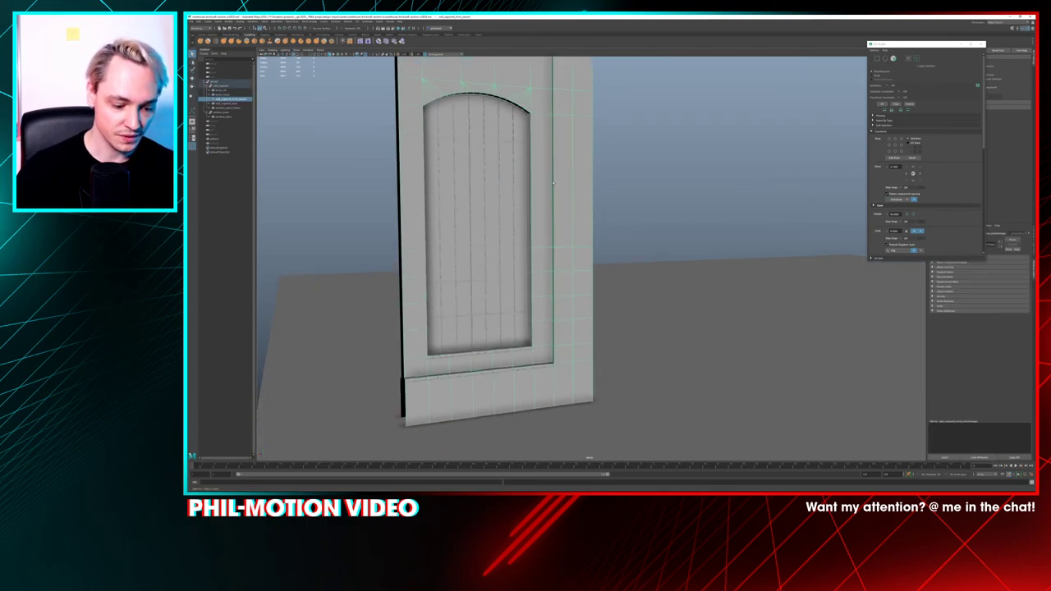
Duplicate the whole wall segment group and place the copy directly beside the original along its width
key(w)
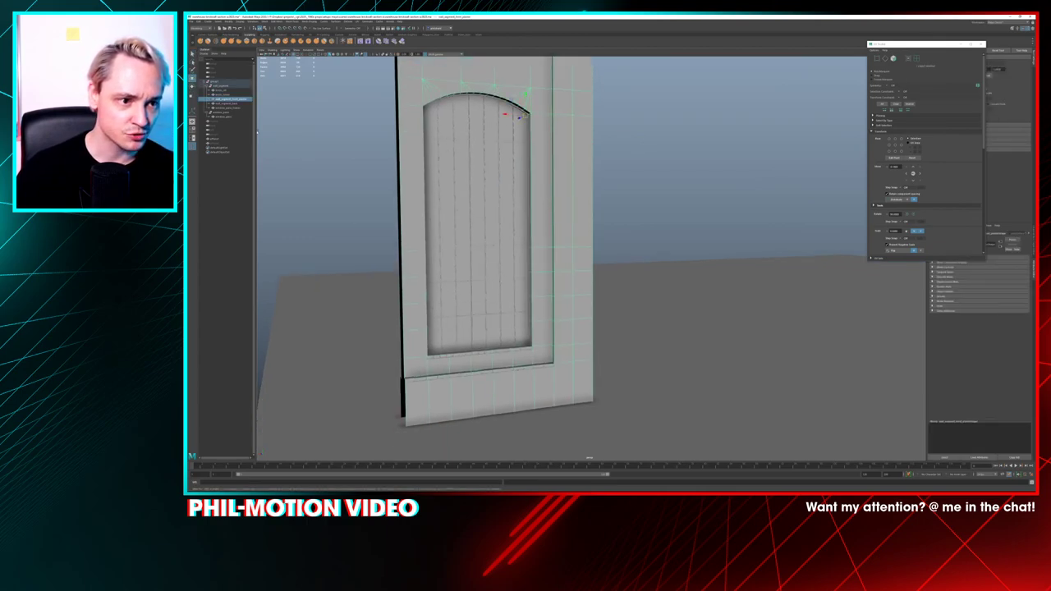
click(226, 85)
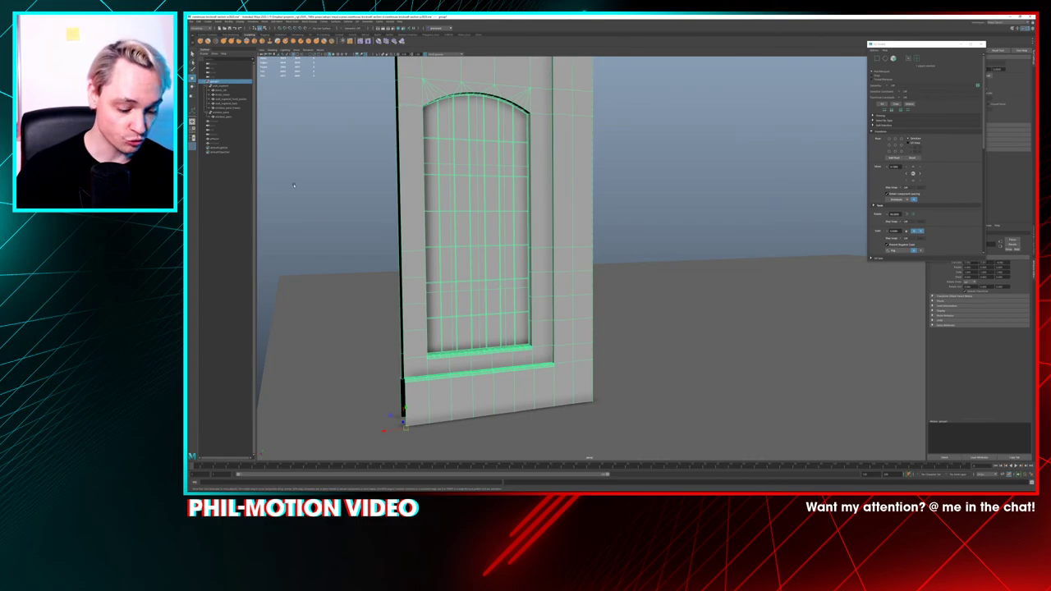
key(ctrl+d)
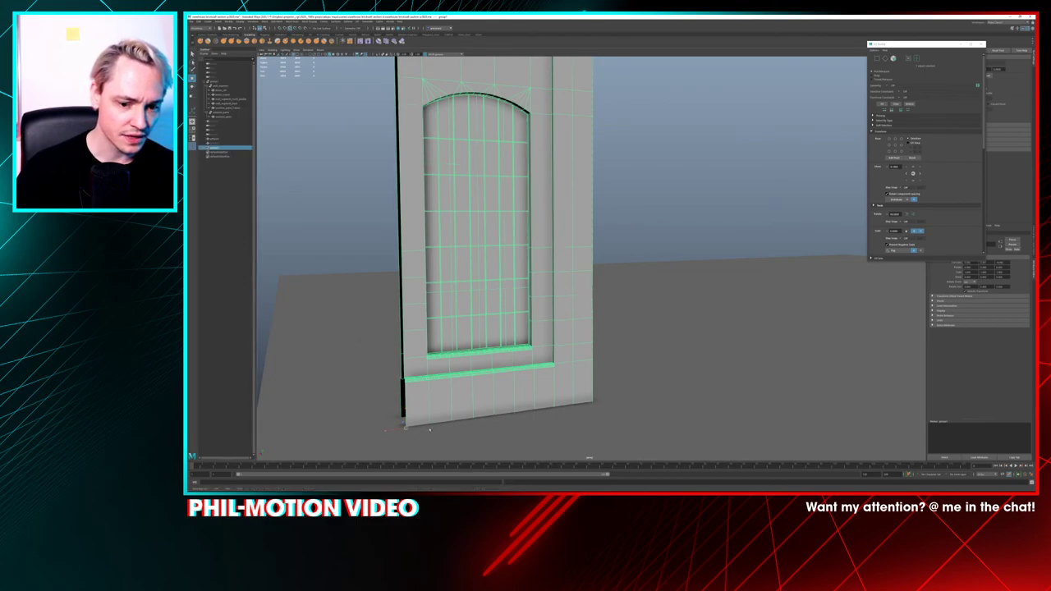
middle_drag(429, 429, 607, 416)
Examine the seam between the two adjacent wall segments from below, around the front wall mesh's side edge and the brick strips
alt+drag(609, 417, 456, 263)
click(404, 213)
alt+drag(404, 213, 435, 135)
alt+right_drag(435, 135, 558, 222)
alt+middle_drag(559, 222, 467, 130)
alt+drag(466, 130, 488, 312)
click(541, 286)
right_click(501, 325)
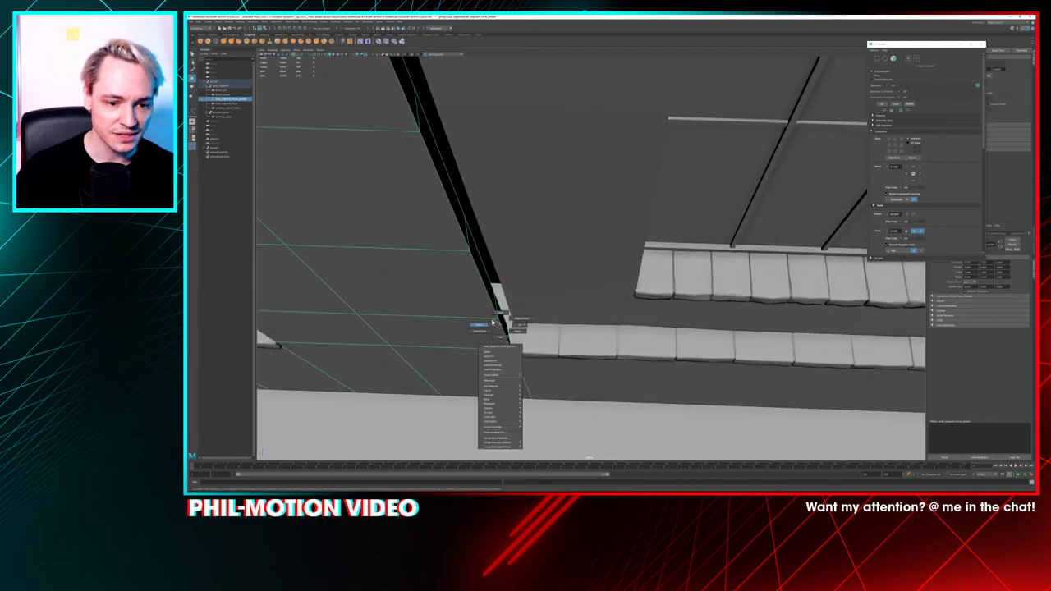
right_drag(493, 322, 493, 321)
right_click(499, 314)
click(501, 316)
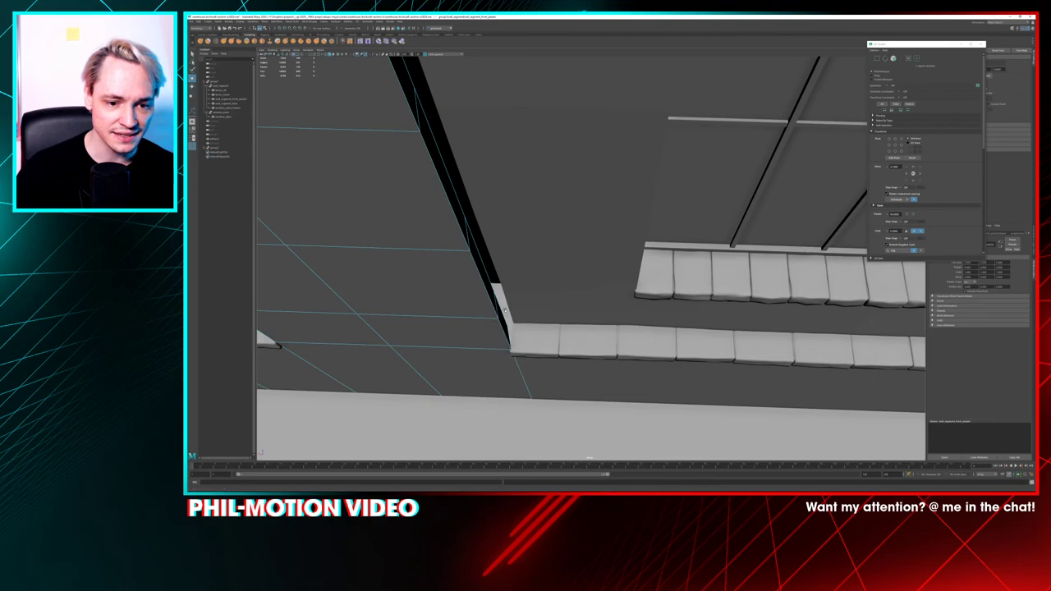
alt+drag(572, 322, 545, 230)
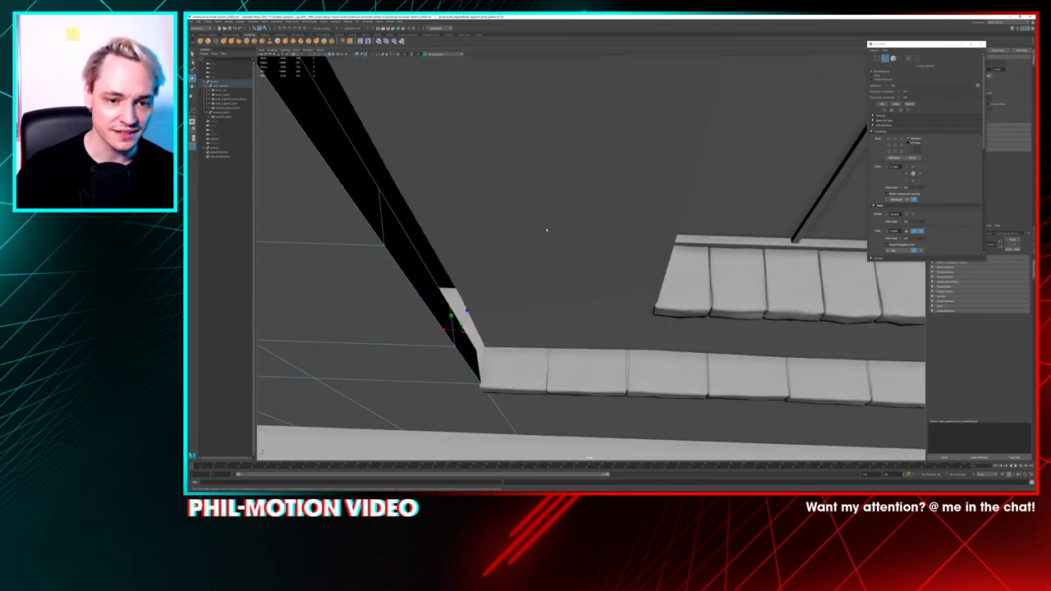
alt+right_drag(505, 271, 490, 174)
alt+drag(490, 174, 538, 266)
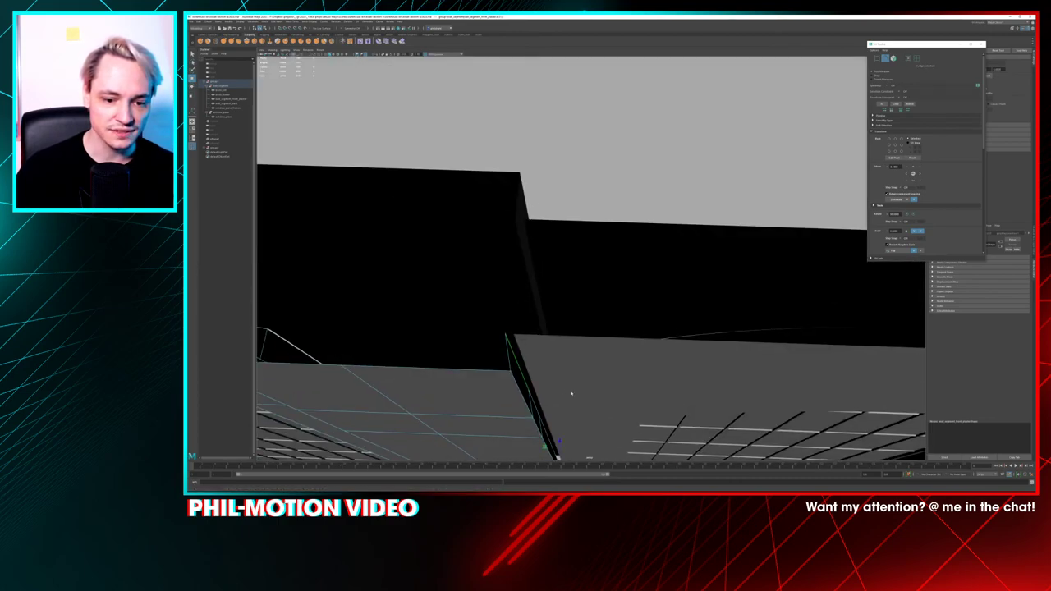
alt+drag(555, 398, 481, 347)
alt+drag(652, 249, 448, 327)
mouse_move(458, 323)
right_down()
mouse_move(446, 321)
mouse_move(457, 314)
right_up()
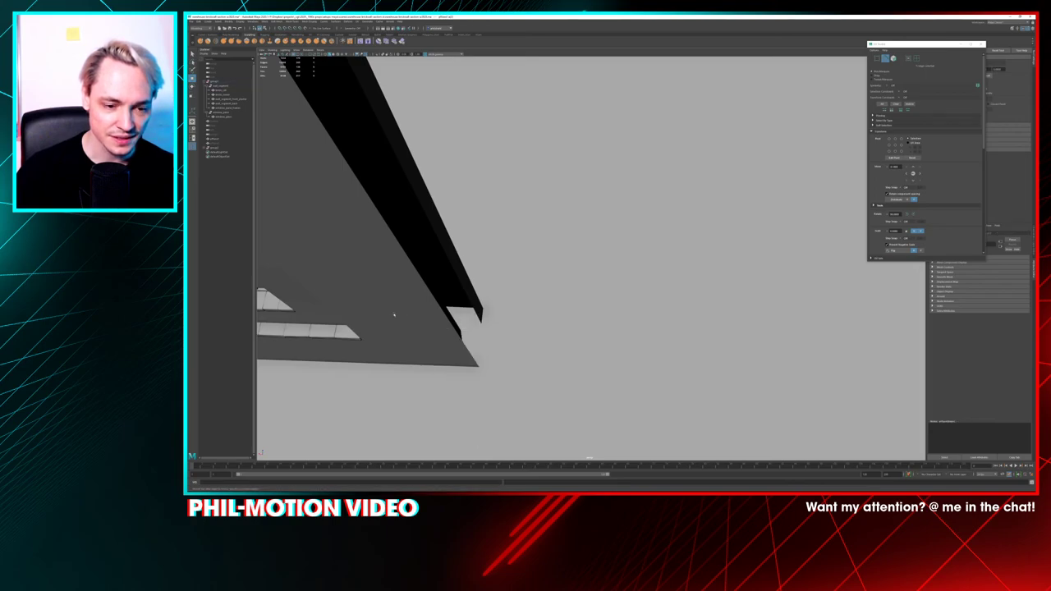
mouse_move(456, 321)
alt+mouse_down()
mouse_move(472, 303)
mouse_move(452, 319)
alt+mouse_up()
alt+right_drag(453, 320, 439, 310)
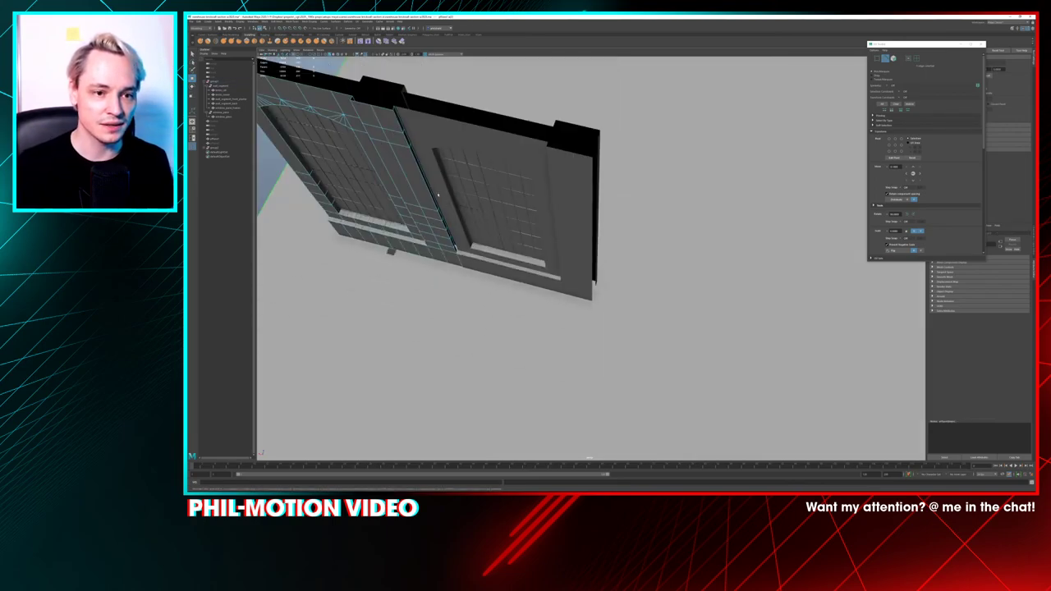
Select the vertical side edges of the original front wall mesh at the seam and shift them horizontally to close the joint
right_drag(431, 138, 448, 129)
scroll(447, 129, up, 3)
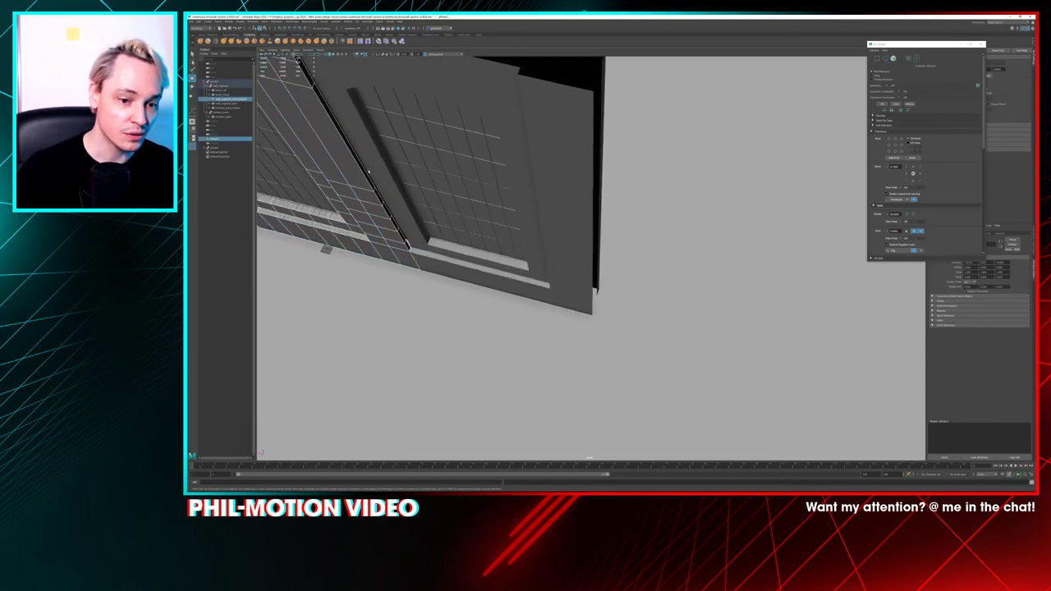
alt+middle_drag(372, 145, 454, 205)
click(456, 207)
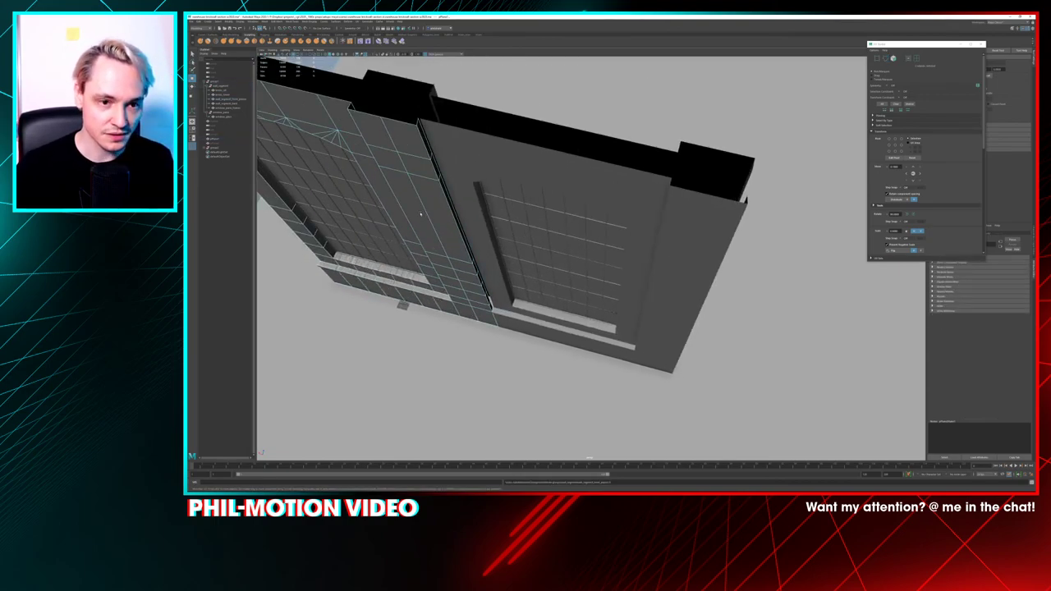
click(454, 238)
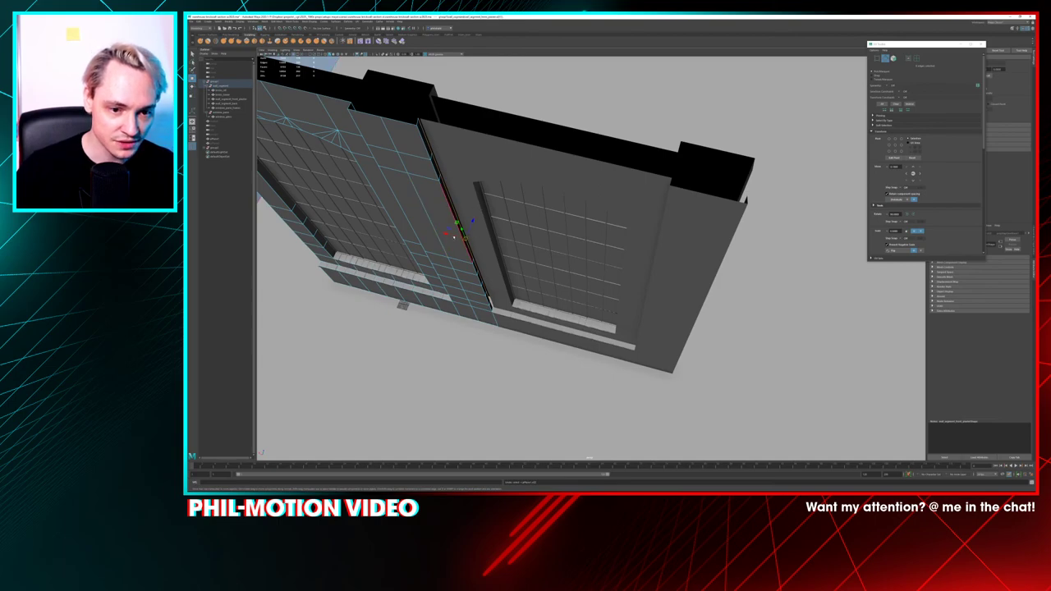
mouse_move(446, 235)
mouse_down()
mouse_move(422, 228)
mouse_move(466, 239)
mouse_up()
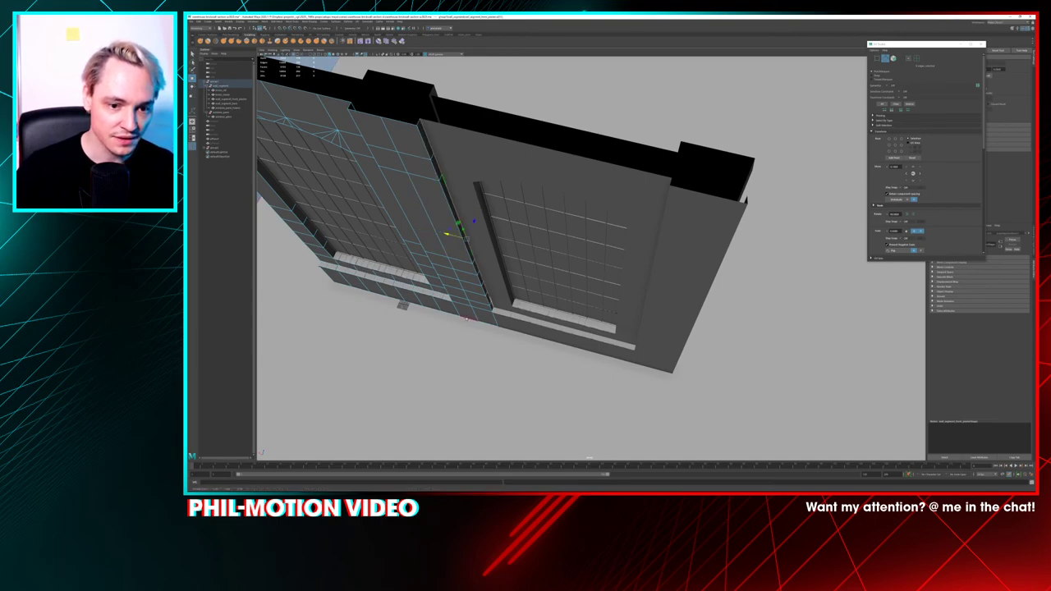
alt+middle_drag(466, 318, 558, 160)
alt+right_drag(558, 159, 594, 223)
alt+middle_drag(532, 78, 541, 204)
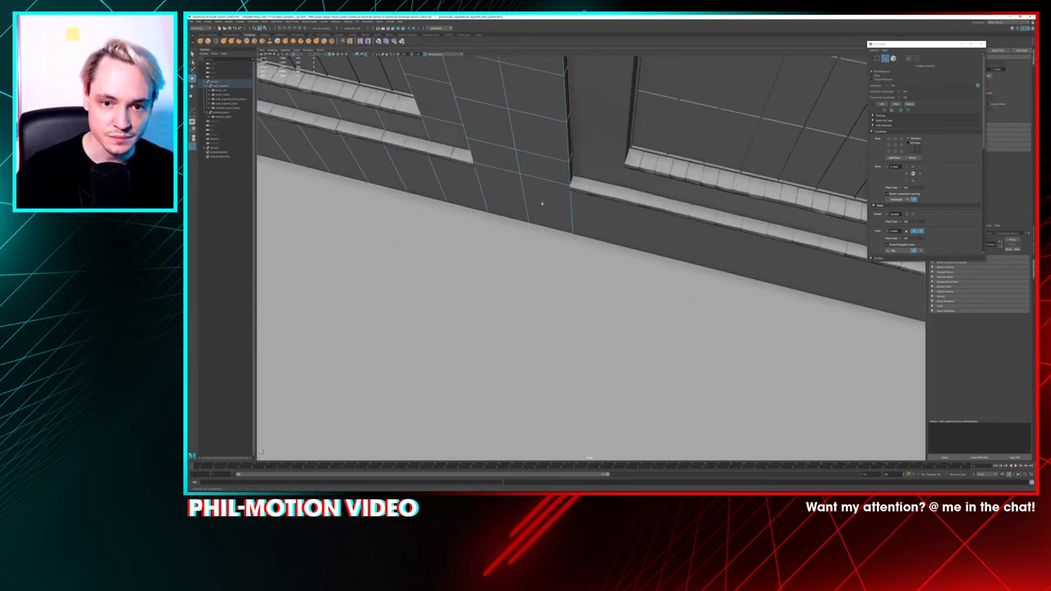
scroll(544, 197, up, 3)
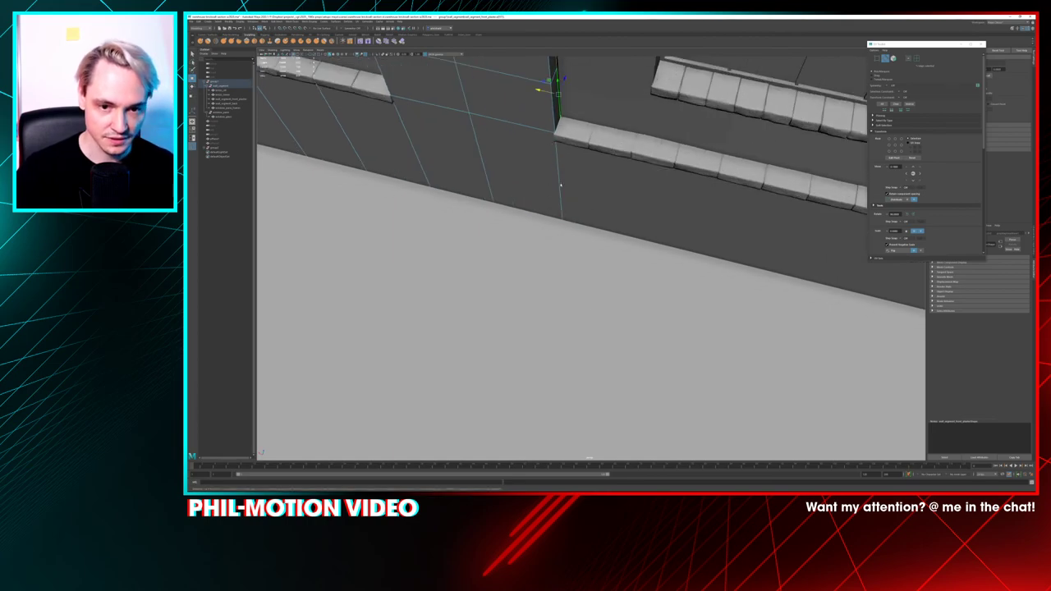
key(f)
alt+drag(565, 129, 619, 226)
scroll(567, 196, down, 8)
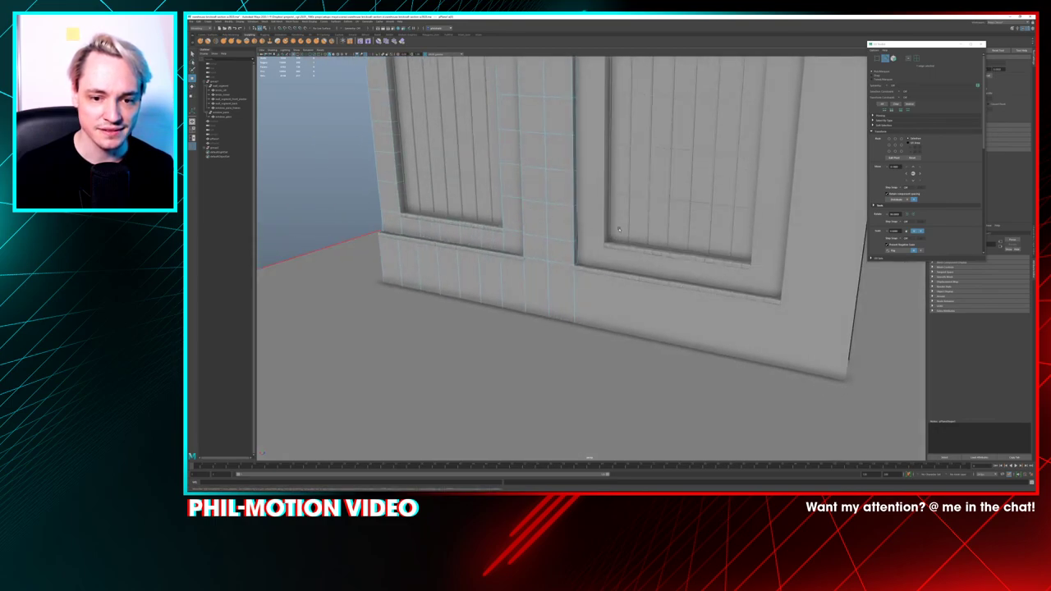
Return to object selection and hide the duplicated wall segment beside the original
right_drag(619, 226, 629, 224)
click(225, 176)
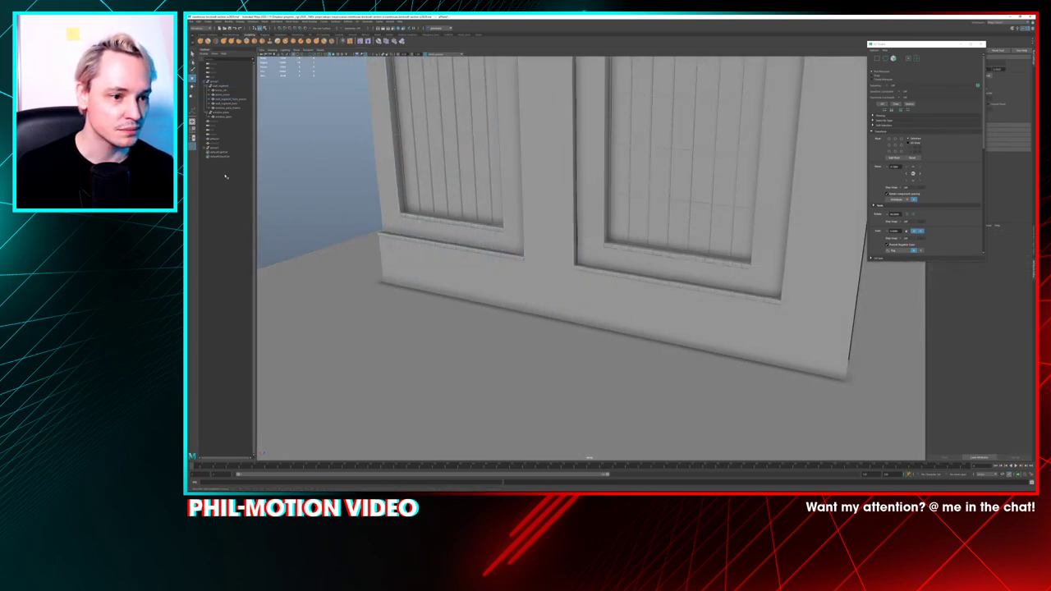
click(222, 114)
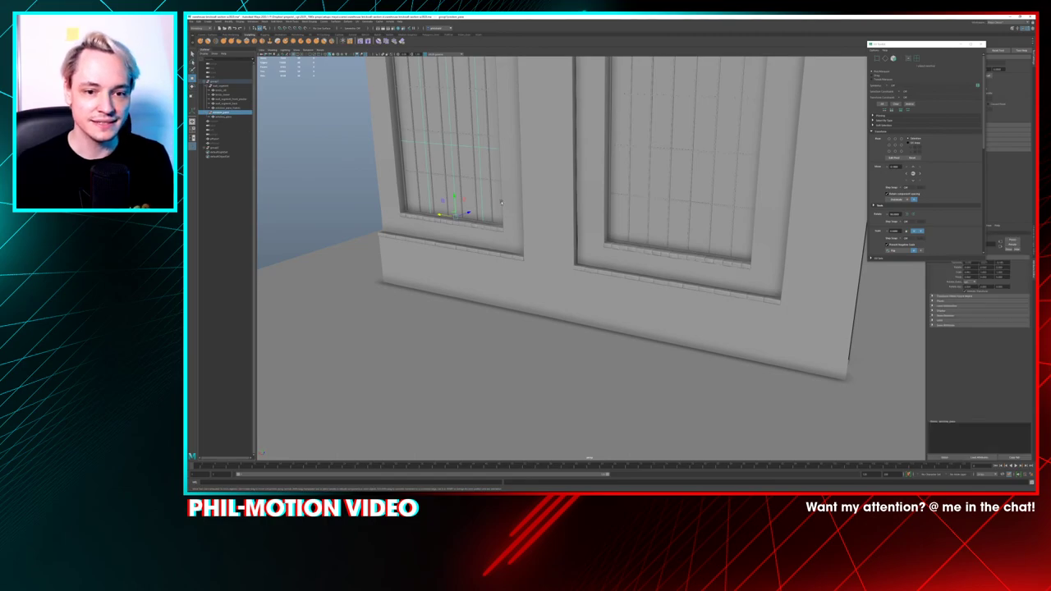
click(549, 202)
click(596, 204)
key(Up)
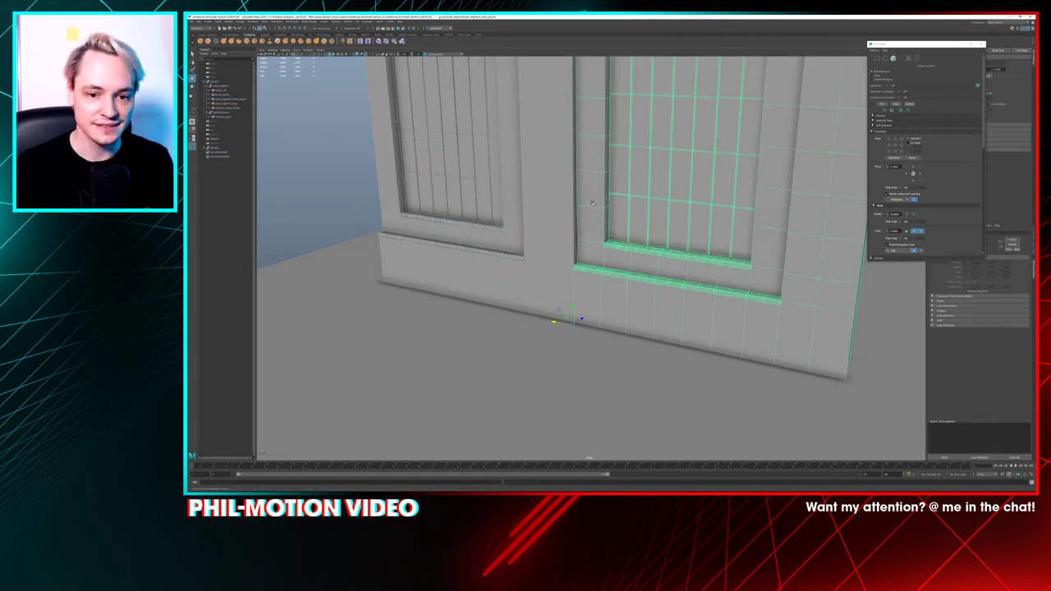
key(ctrl+h)
Select the original wall segment's parent group and open the Duplicate Special options for it
click(563, 215)
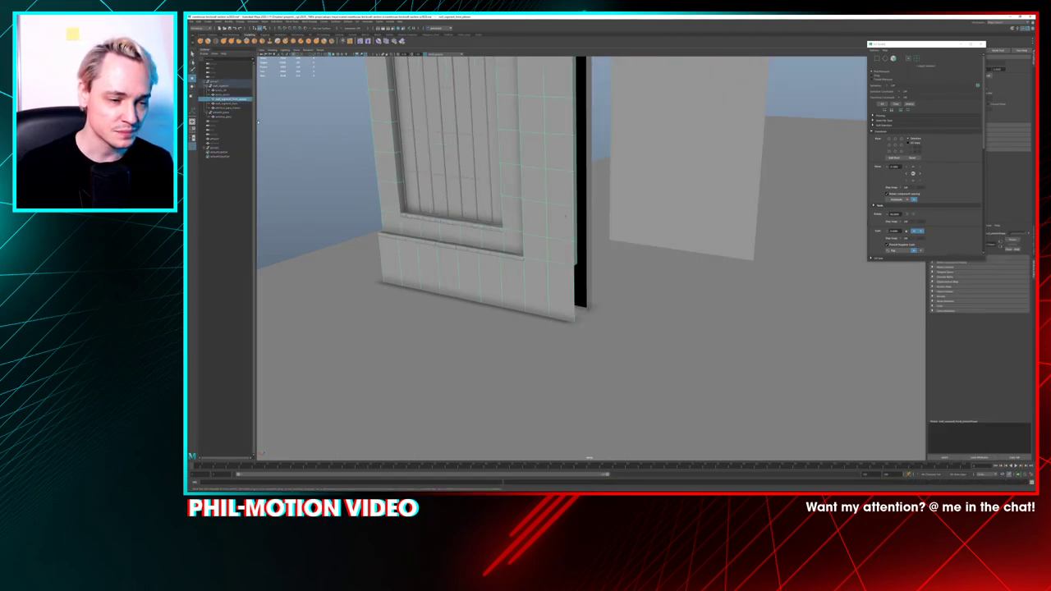
click(227, 84)
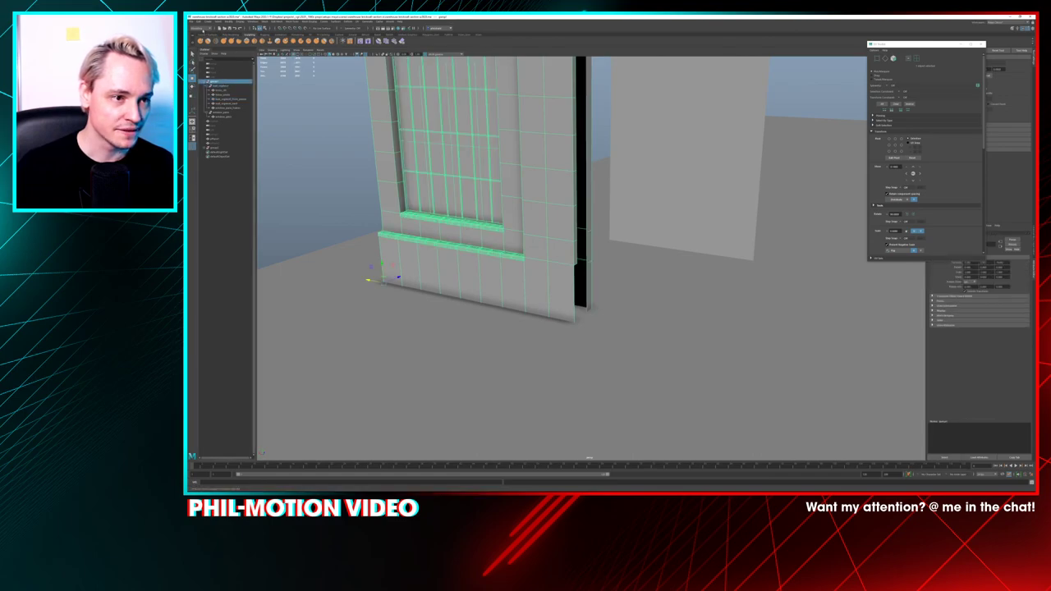
click(197, 22)
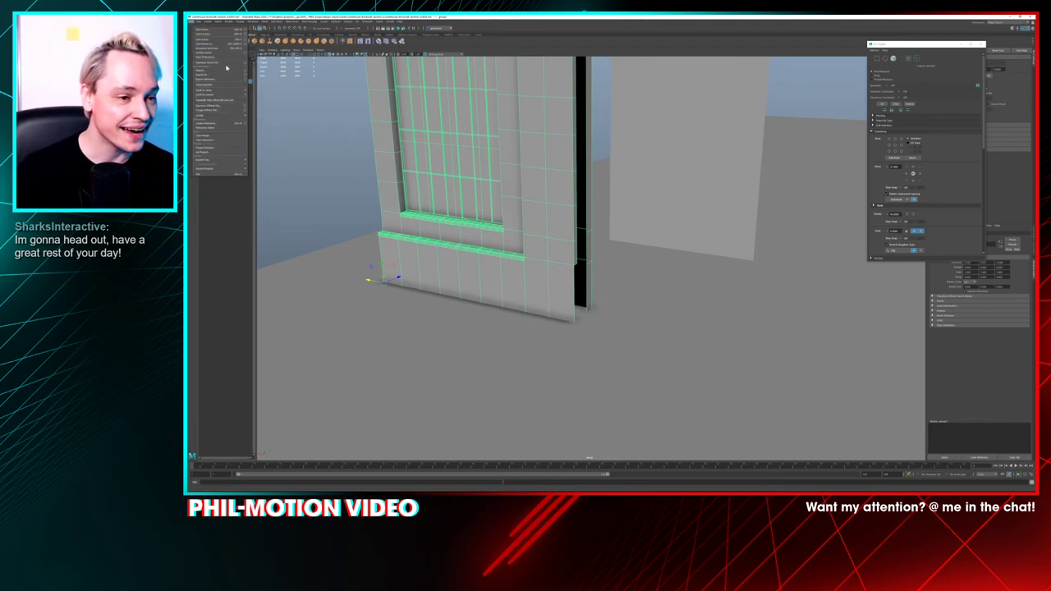
mouse_move(196, 21)
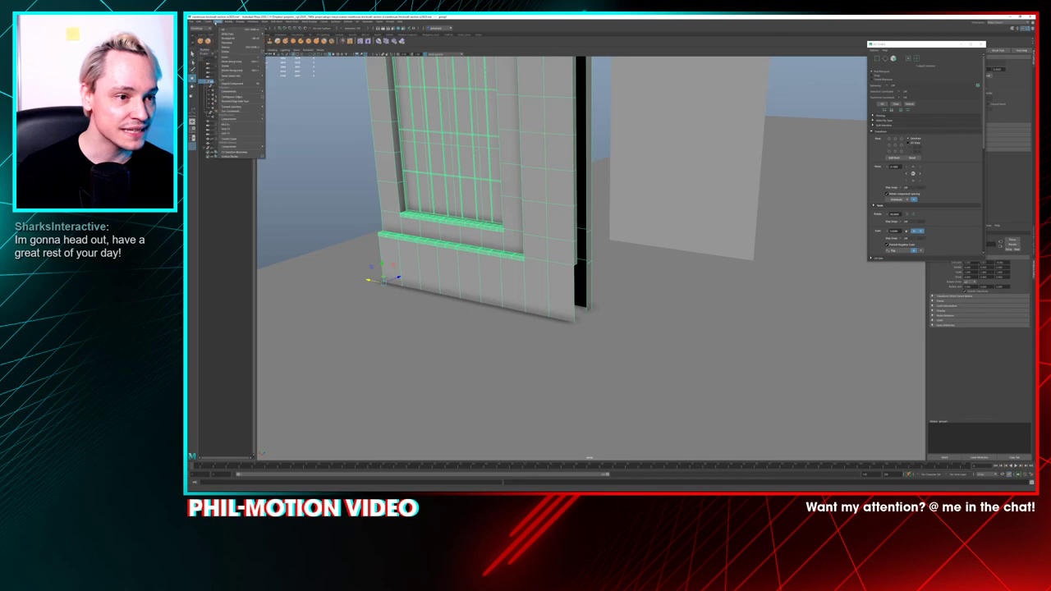
mouse_move(228, 21)
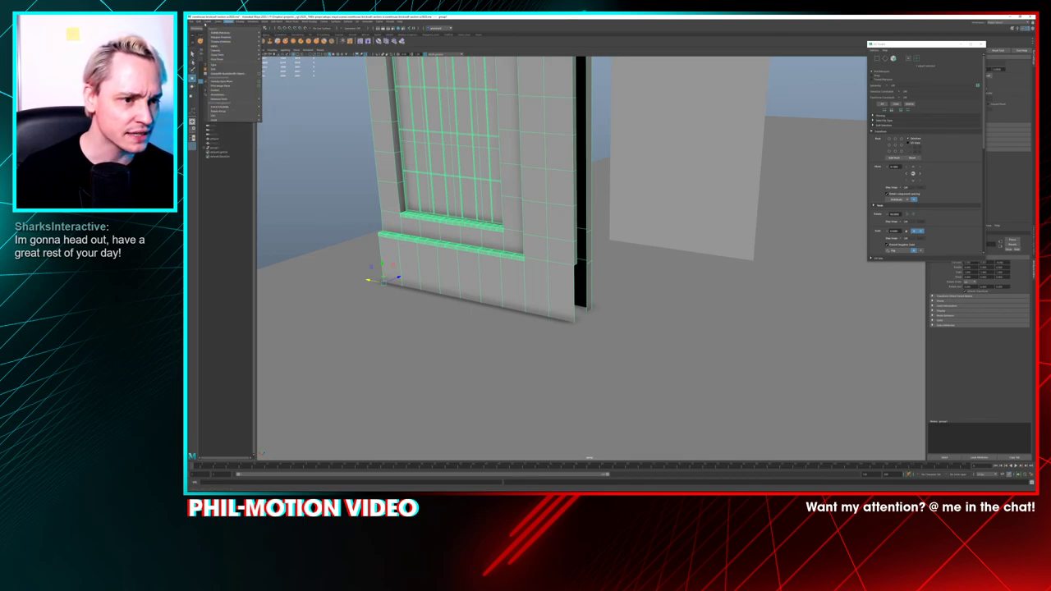
mouse_move(218, 21)
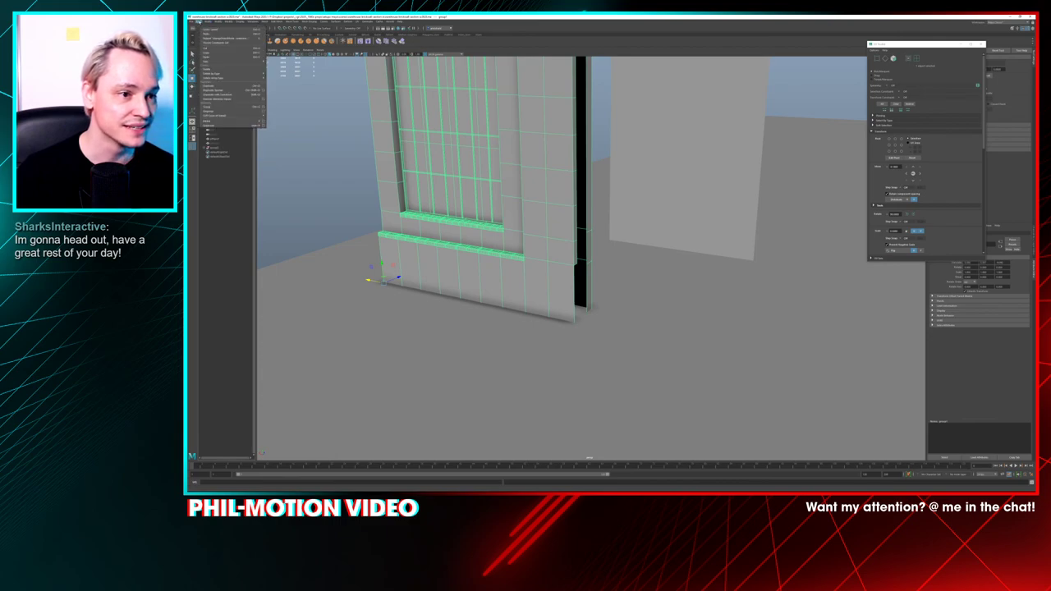
click(260, 91)
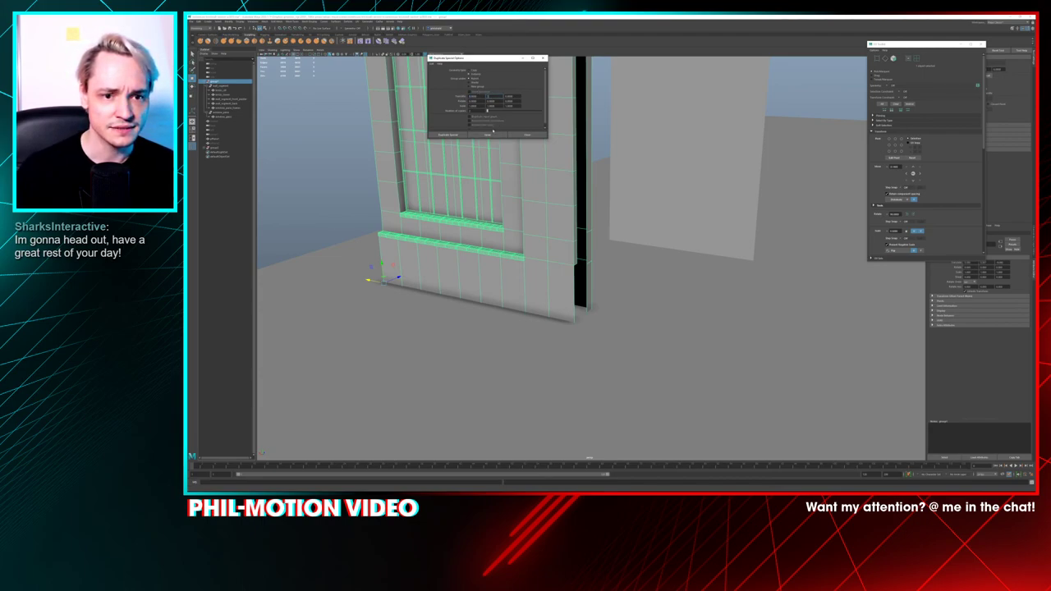
Try creating two copies of the wall segment group with a vertical offset, and undo the duplication
click(489, 134)
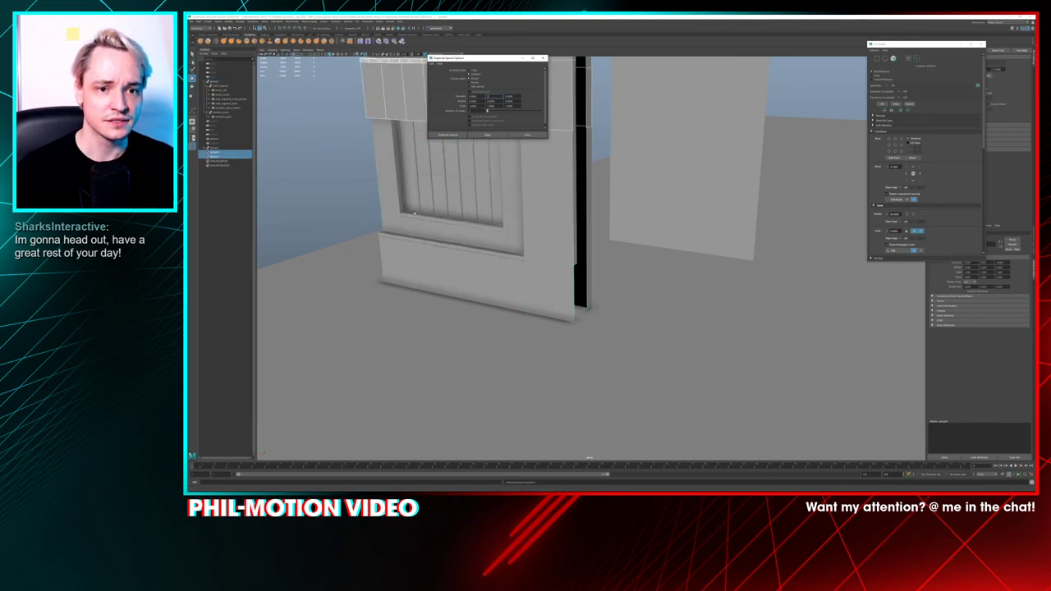
alt+right_drag(414, 213, 422, 179)
alt+middle_drag(422, 179, 410, 214)
key(ctrl+z)
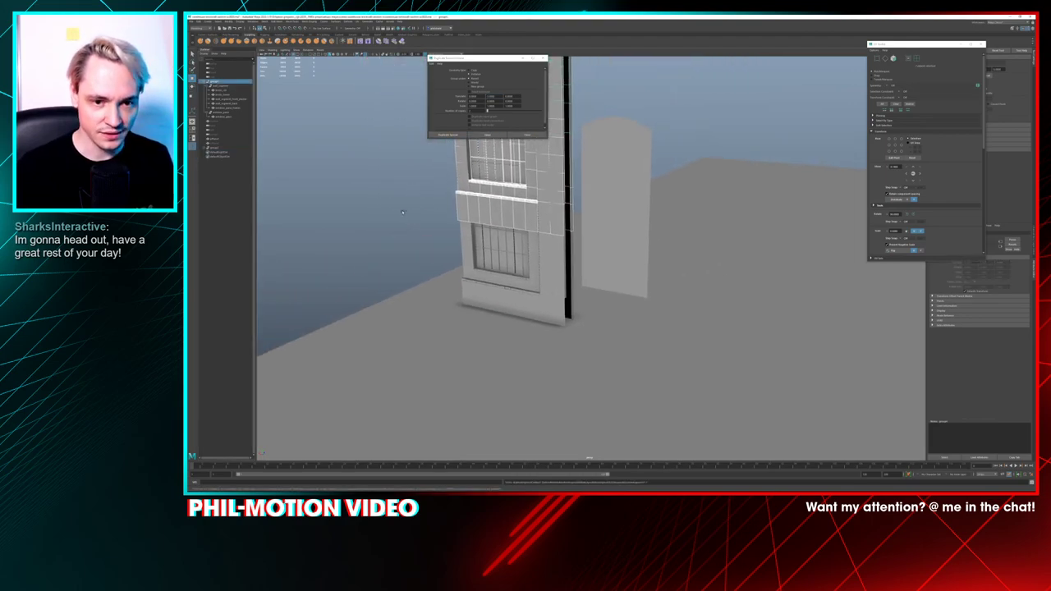
key(ctrl+z)
Create two copies of the group with a horizontal offset instead, and move the nearer copy against the original's opposite side
click(497, 97)
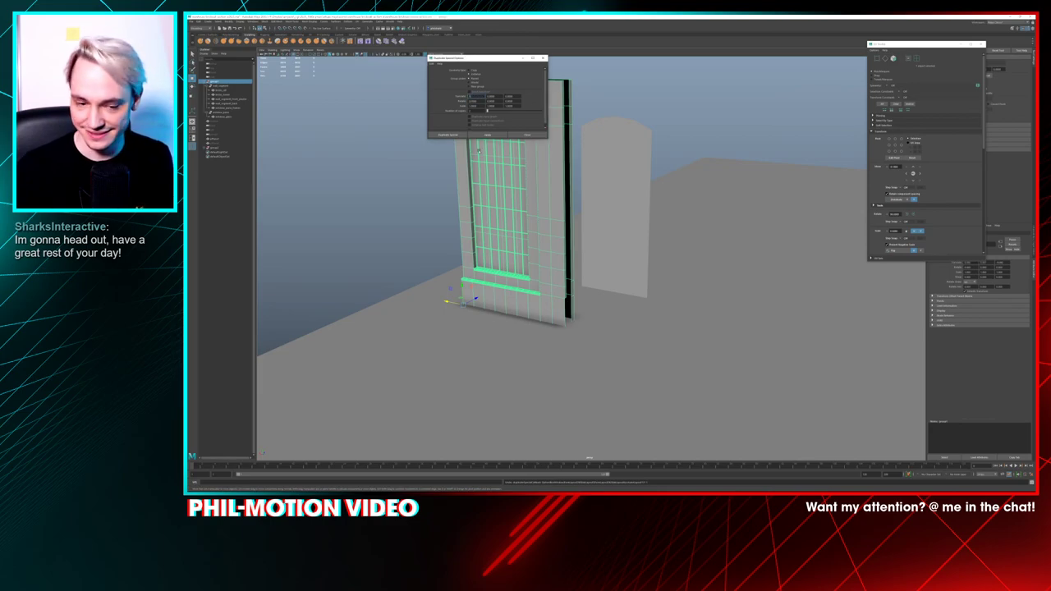
click(447, 134)
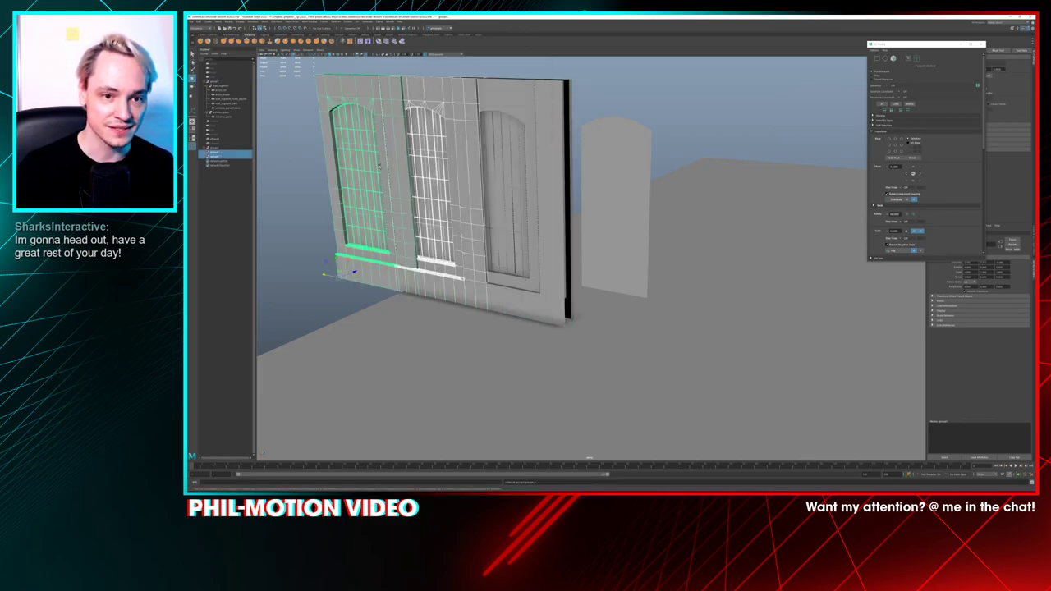
click(249, 153)
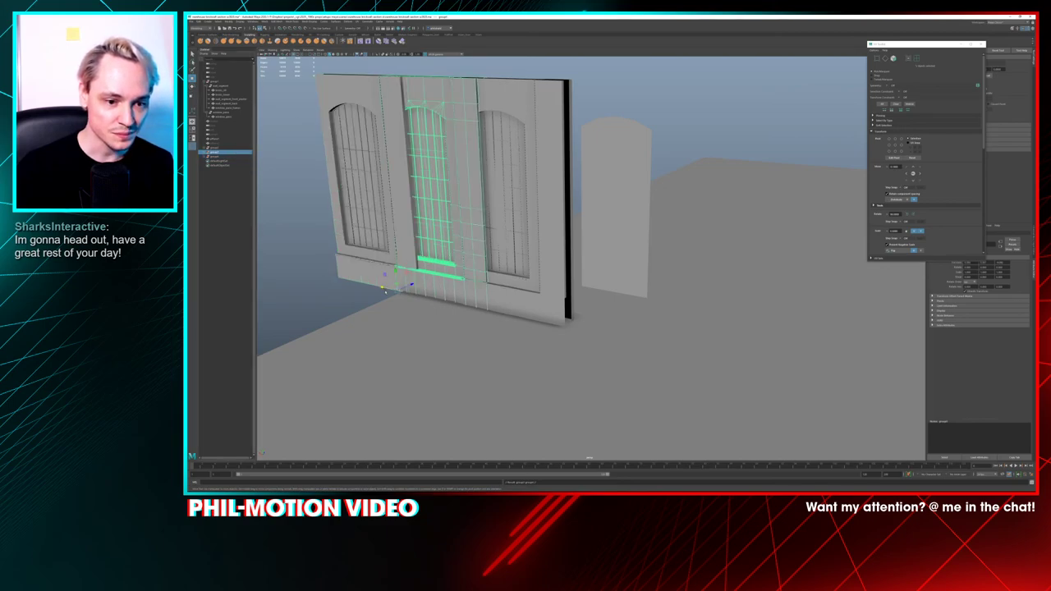
drag(384, 288, 555, 322)
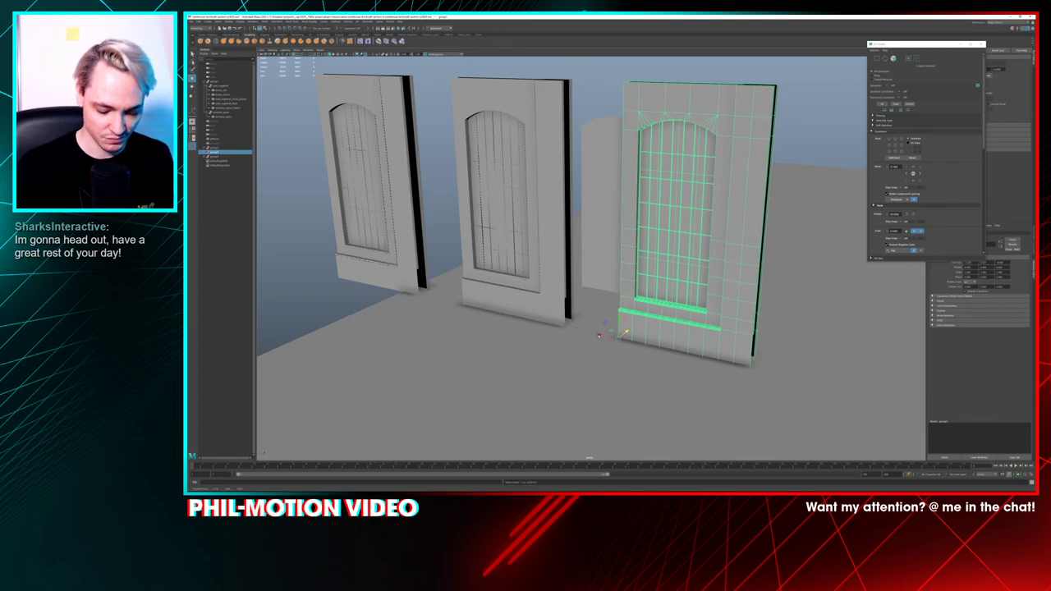
scroll(622, 372, up, 3)
alt+middle_drag(622, 370, 612, 352)
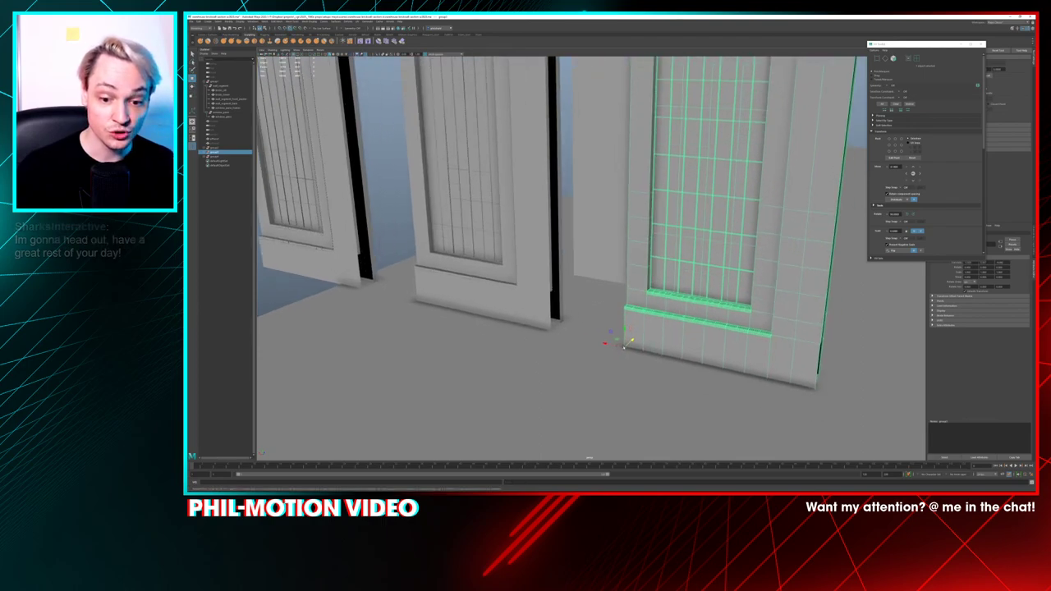
drag(606, 343, 559, 336)
Move the remaining wall copy's pivot to its lower side corner, and snap the copy against the original's open side
click(347, 280)
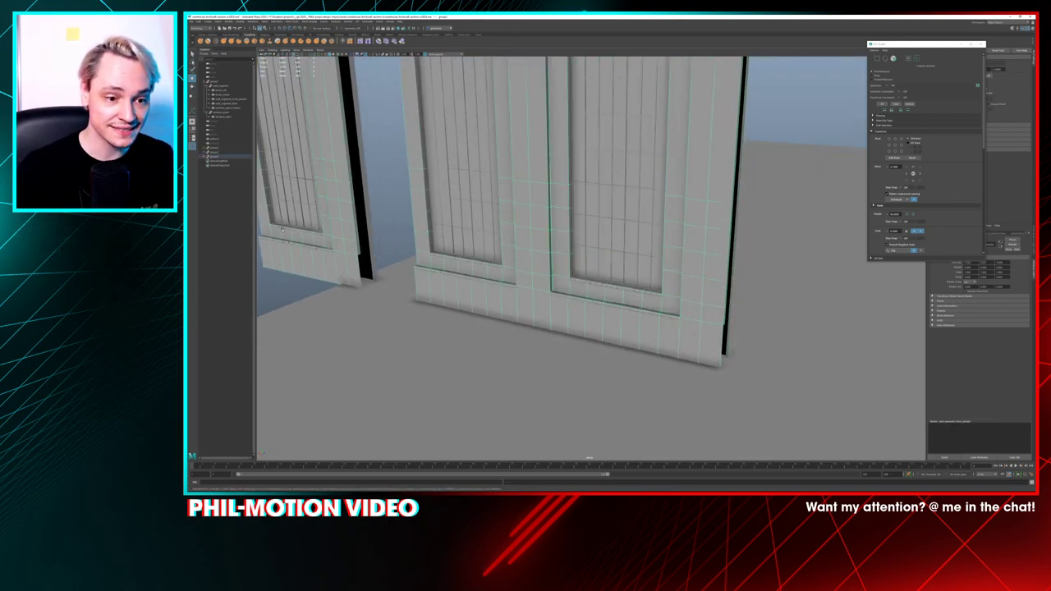
click(220, 156)
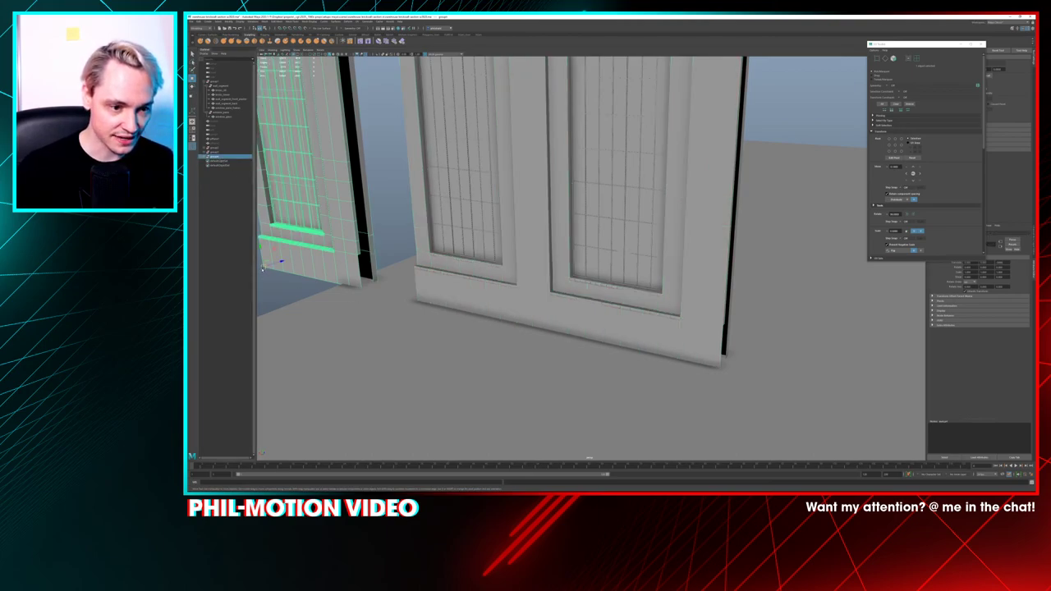
key(d)
drag(263, 268, 358, 295)
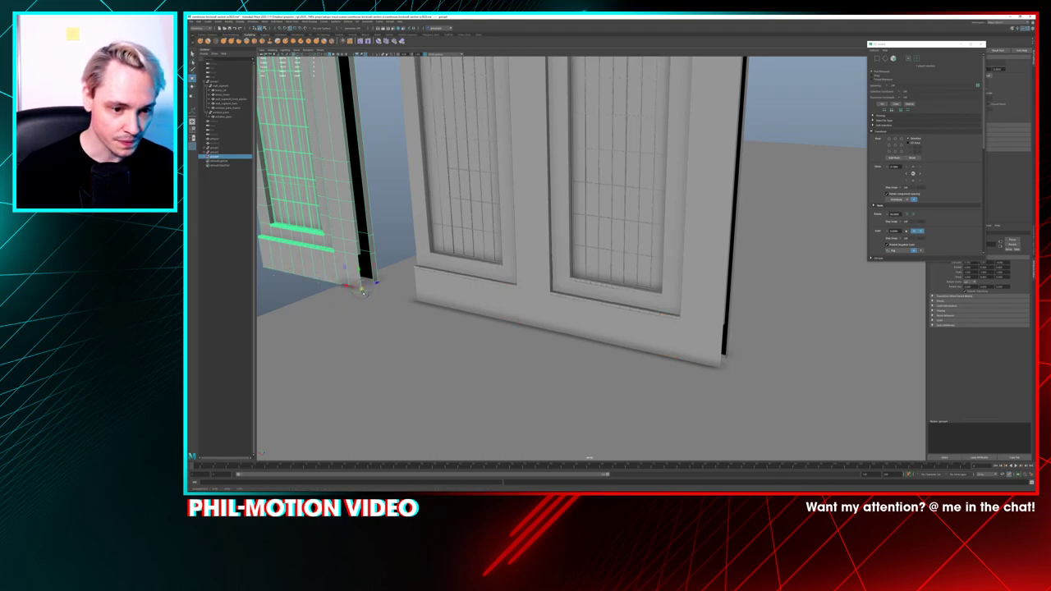
drag(362, 290, 560, 286)
alt+middle_drag(560, 286, 571, 304)
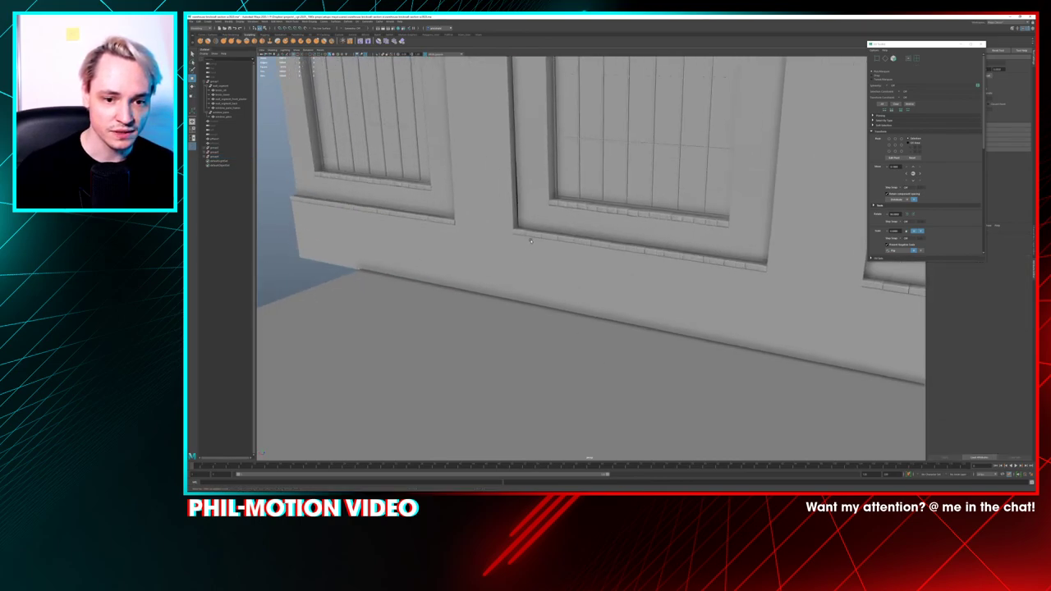
Examine the original segment's brick ledges, window bars and the seam along the recessed wall edge at close range
click(555, 243)
click(553, 236)
click(580, 204)
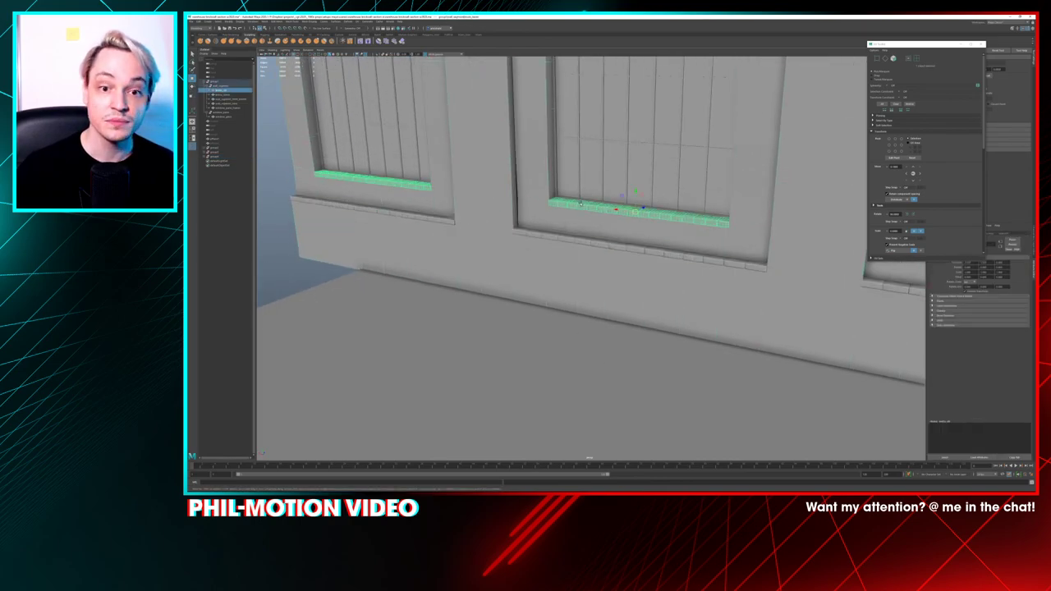
click(572, 176)
click(579, 172)
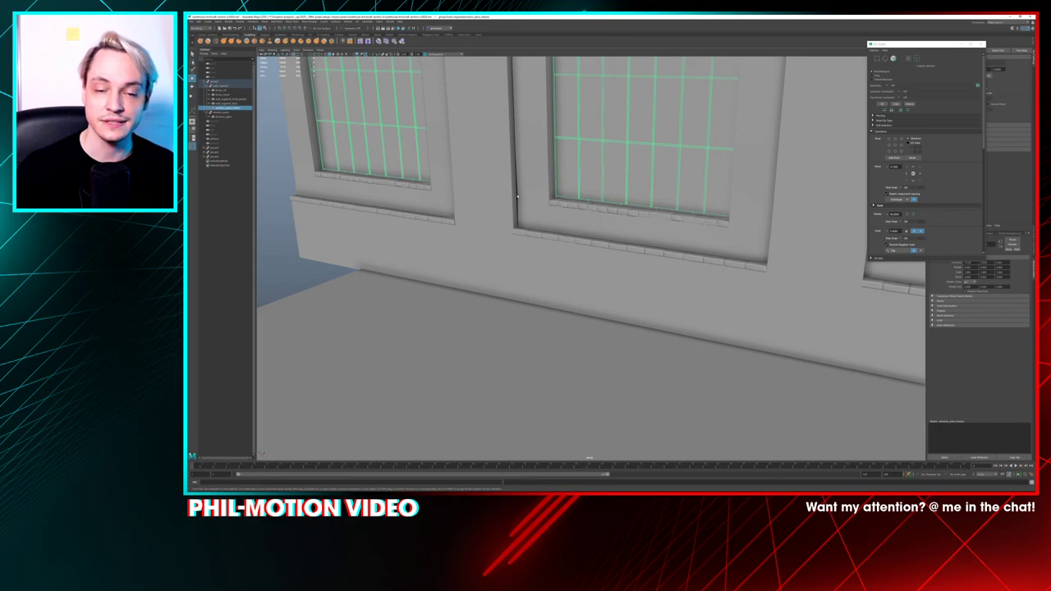
alt+right_drag(443, 216, 499, 215)
scroll(500, 215, up, 5)
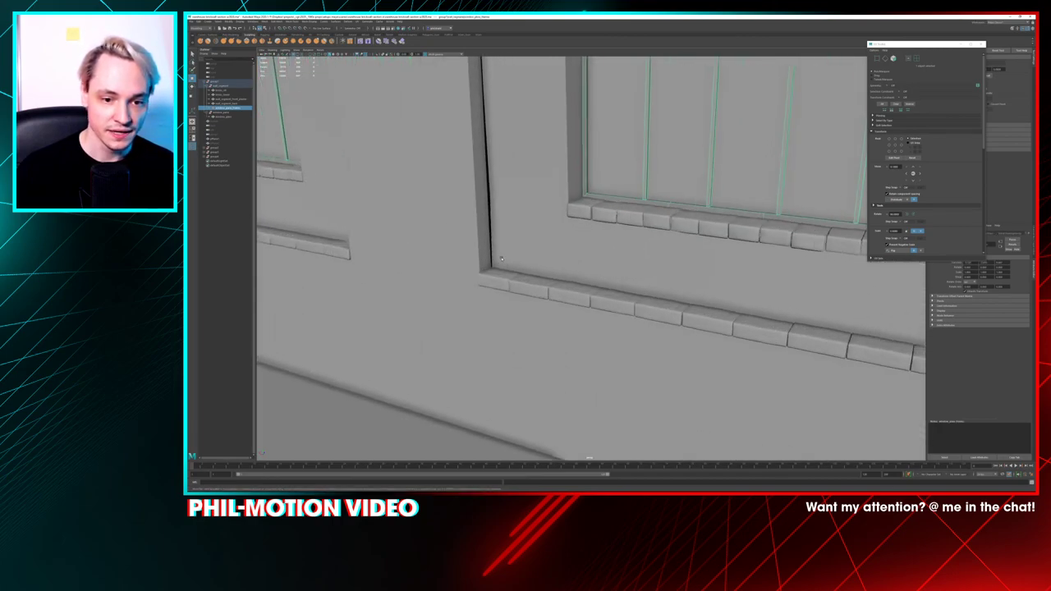
scroll(473, 260, up, 3)
alt+middle_drag(473, 260, 532, 289)
Edit the front wall piece's vertices and snap the lower recess corner and the vertex above it onto the adjoining edge
click(534, 284)
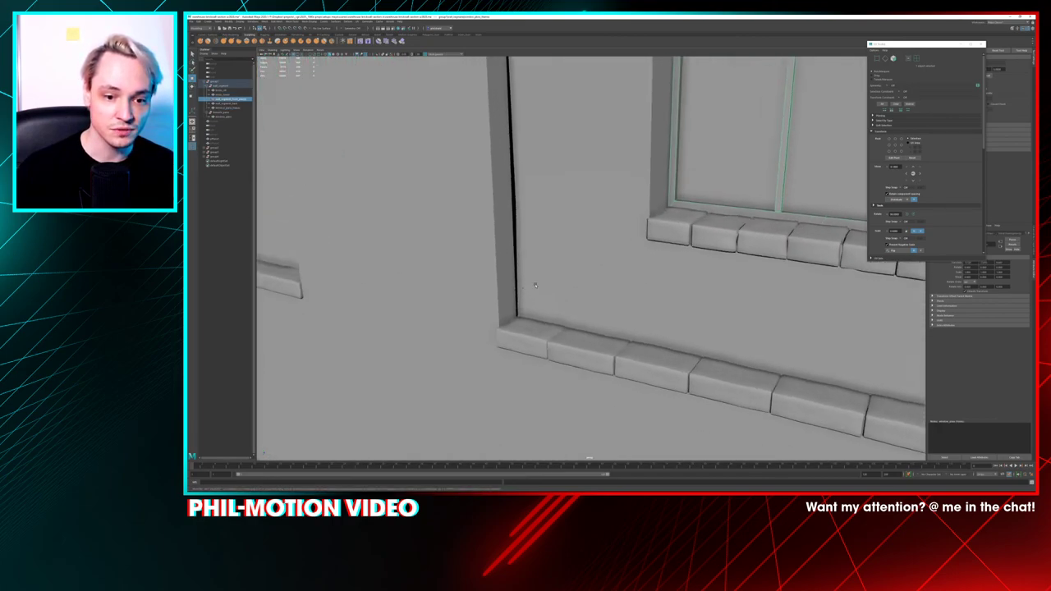
right_drag(537, 270, 519, 272)
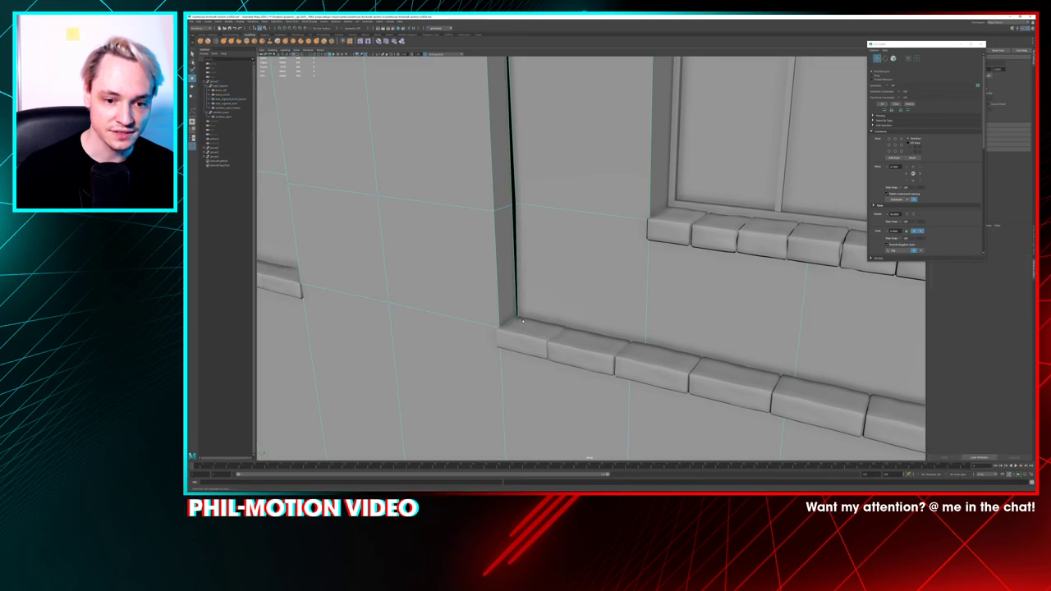
click(519, 315)
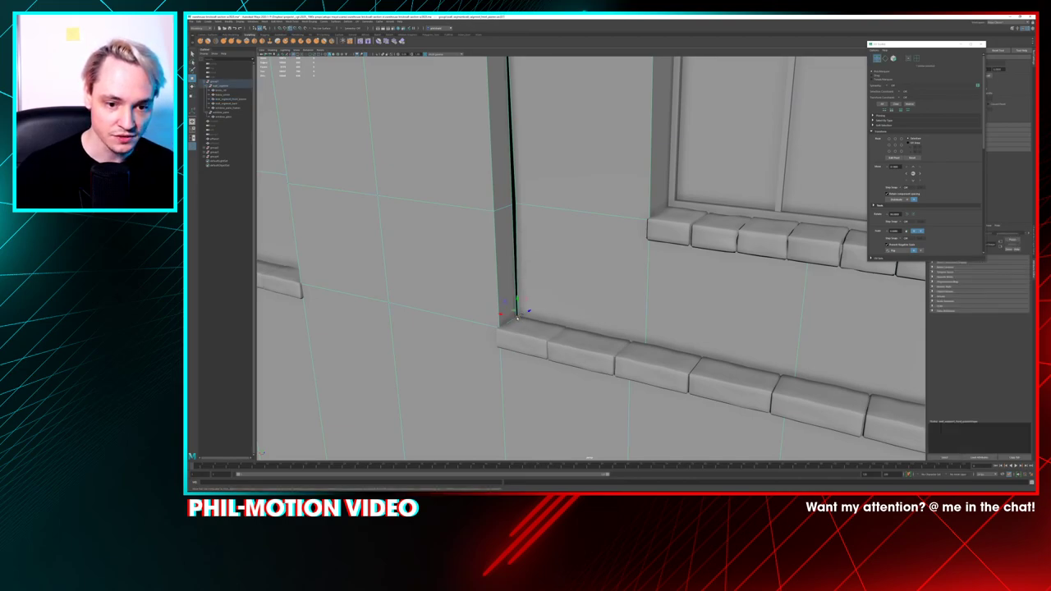
drag(517, 317, 517, 319)
drag(517, 205, 513, 207)
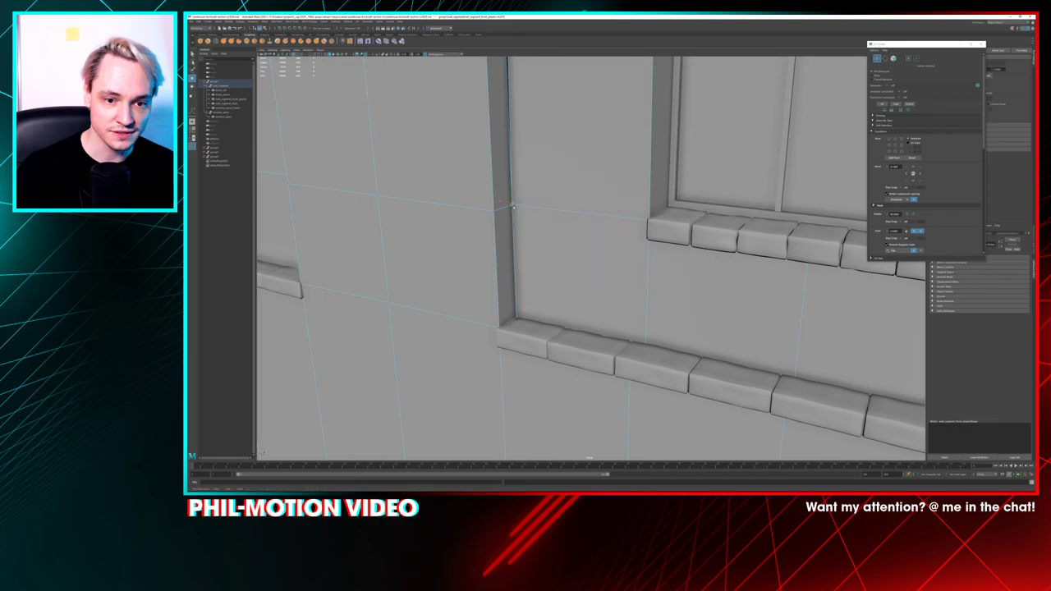
Snap the front wall's remaining seam vertices up the recess, beside the window and its arch, onto the adjoining edge
key(space)
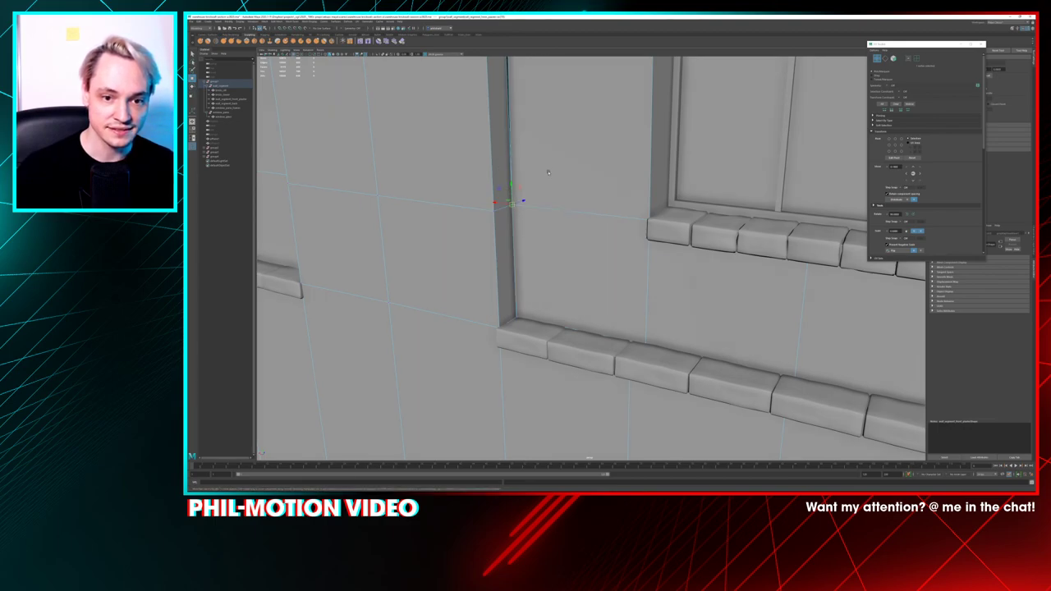
alt+middle_drag(544, 135, 557, 297)
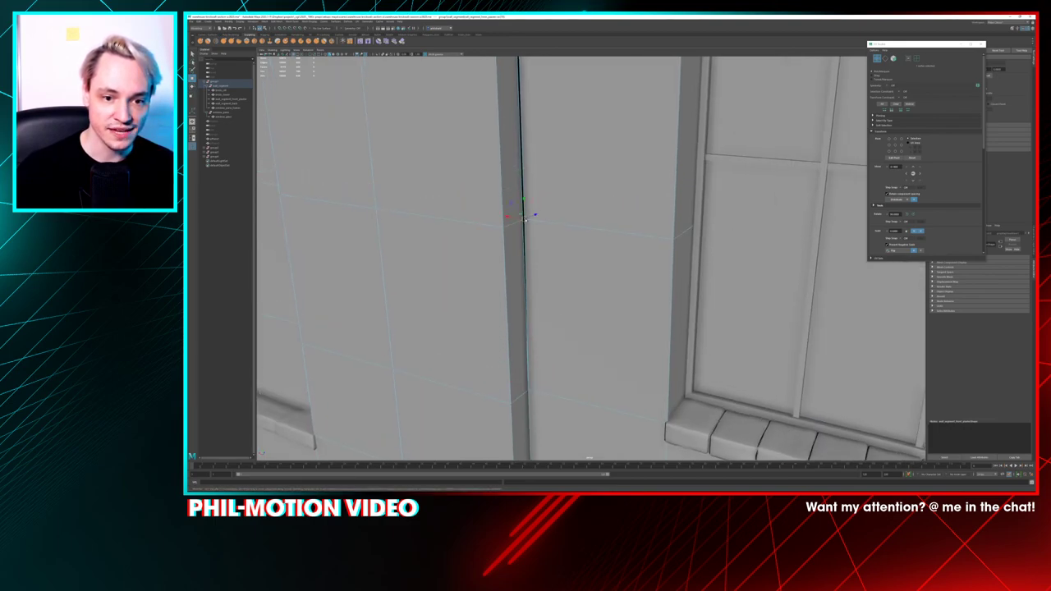
drag(524, 219, 552, 273)
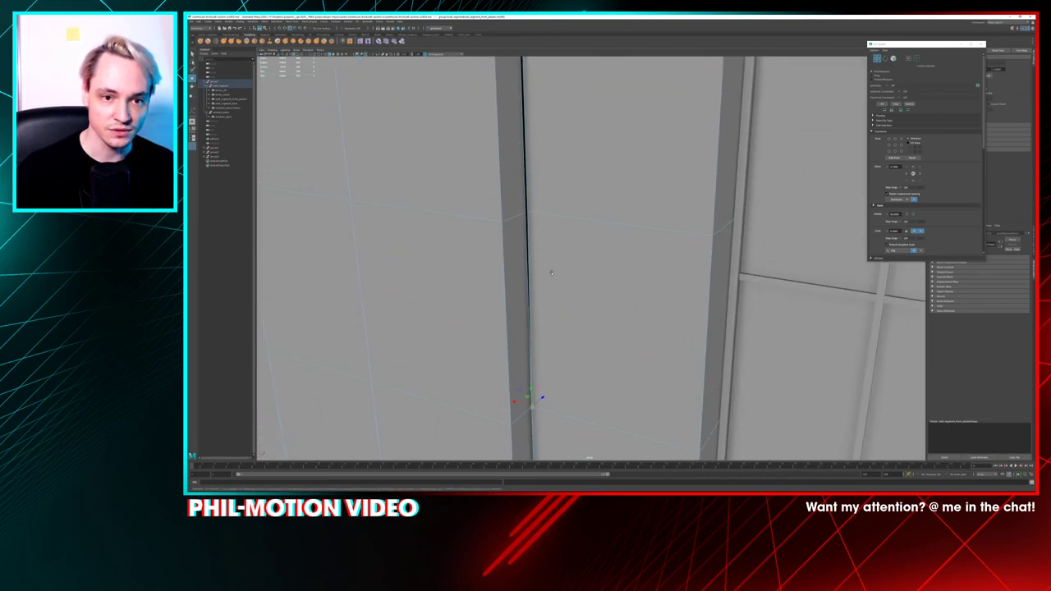
alt+drag(529, 210, 584, 237)
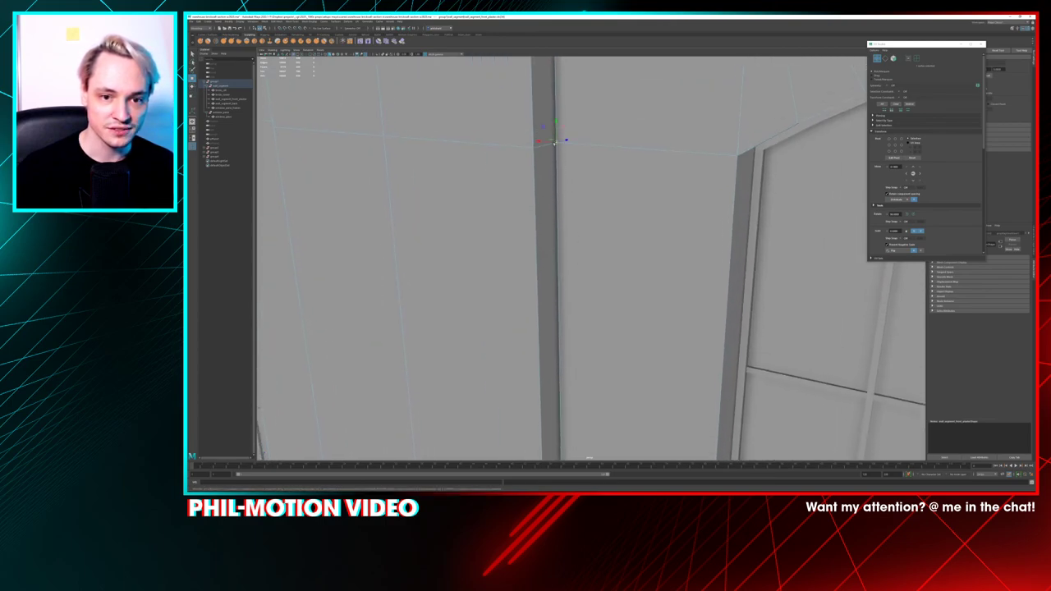
drag(554, 143, 572, 208)
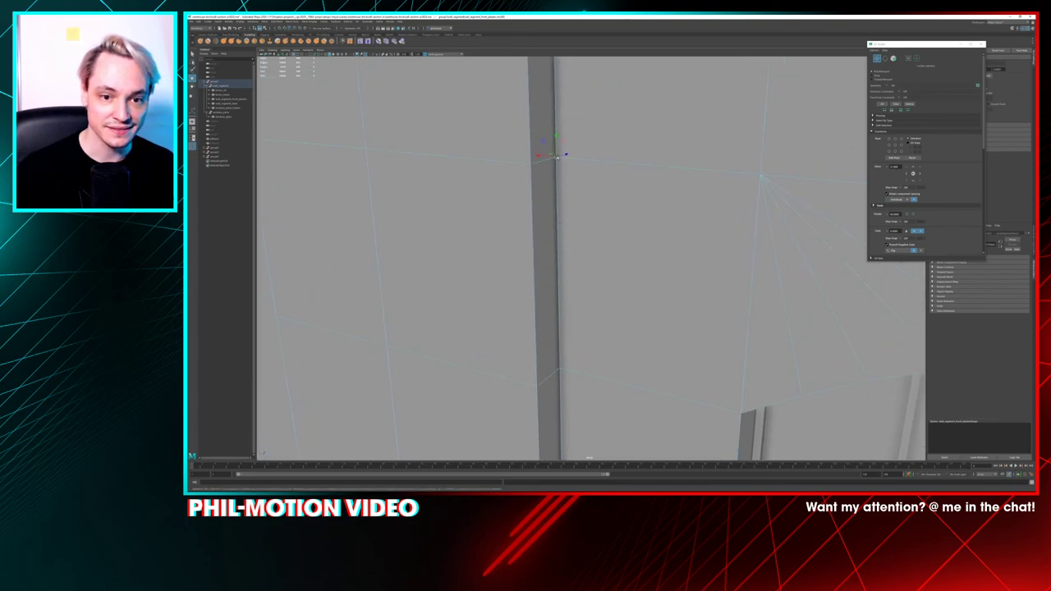
drag(557, 157, 554, 157)
Return the front wall piece to vertex editing and snap the topmost vertex of its recess seam to close the gap
alt+middle_drag(572, 205, 572, 307)
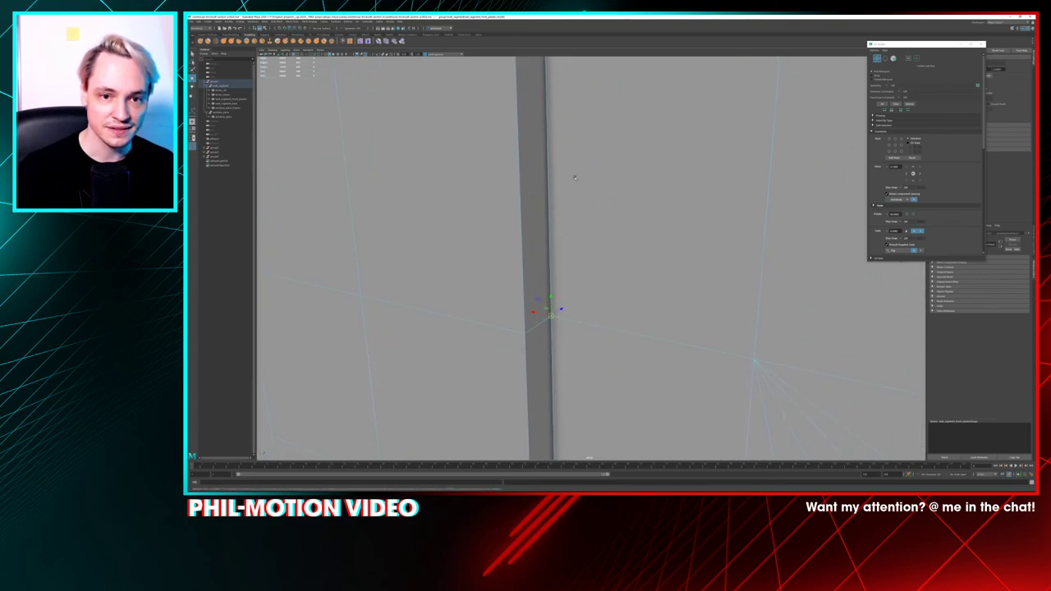
alt+middle_drag(574, 176, 572, 256)
scroll(572, 256, down, 1)
click(547, 141)
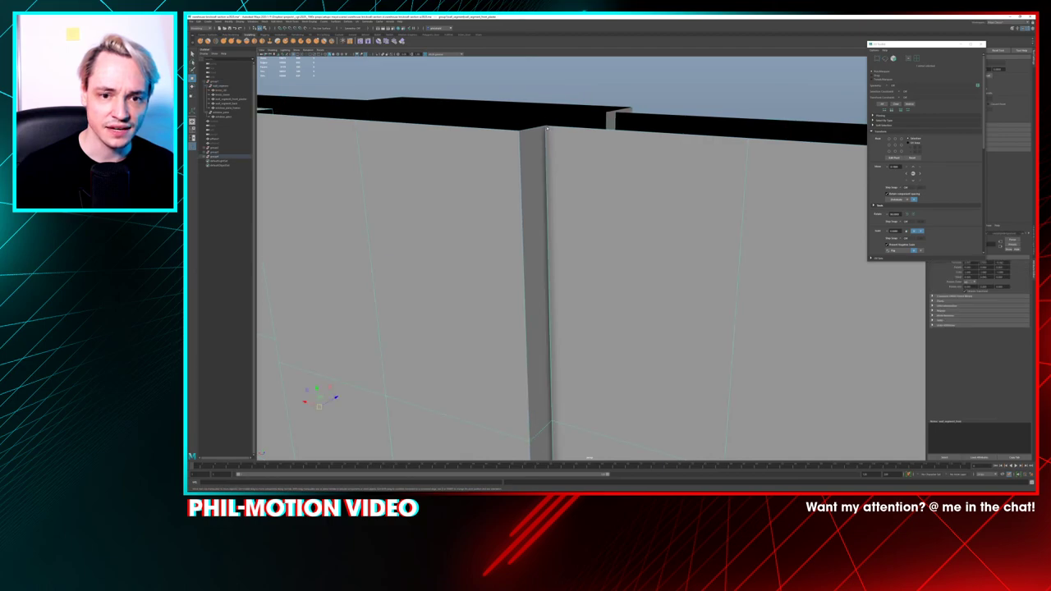
right_click(549, 128)
click(548, 129)
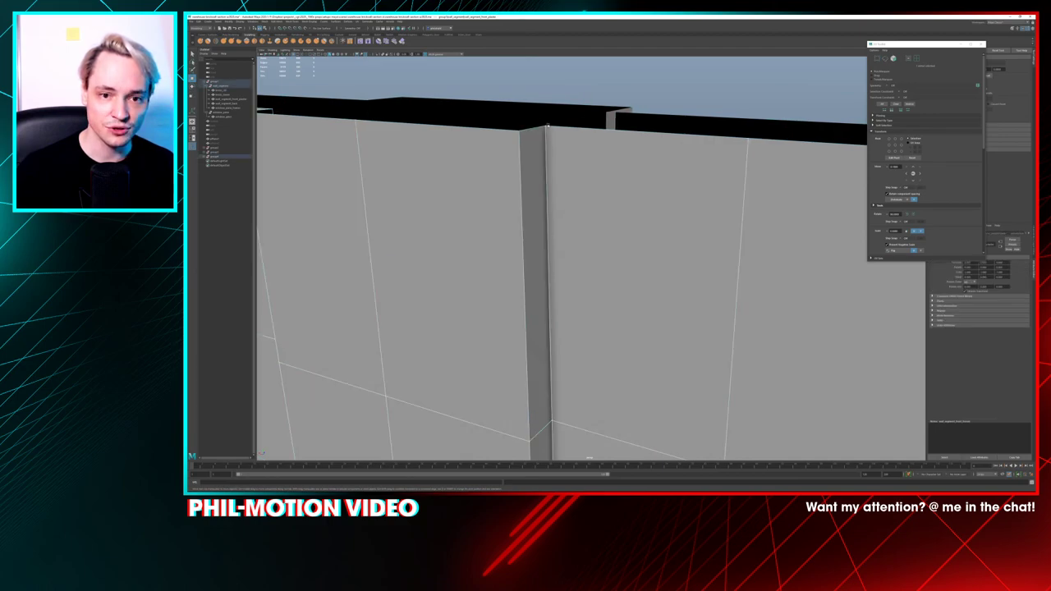
right_drag(547, 128, 525, 128)
click(546, 127)
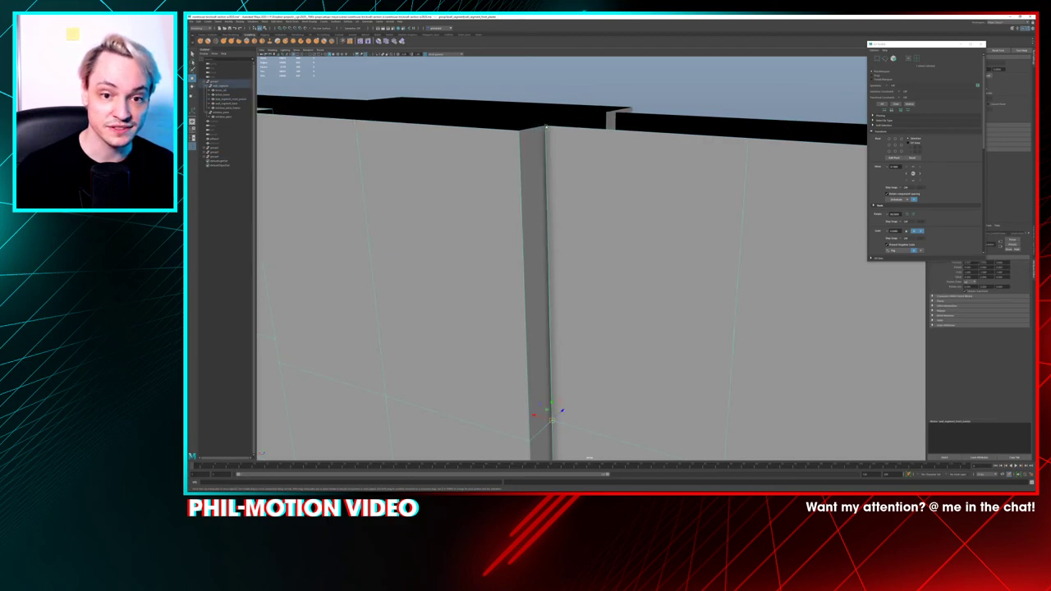
drag(545, 126, 555, 216)
Select the back wall piece, edit its vertices, and snap the three upper vertices along its vertical seam onto the adjoining edge
click(556, 216)
right_click(562, 159)
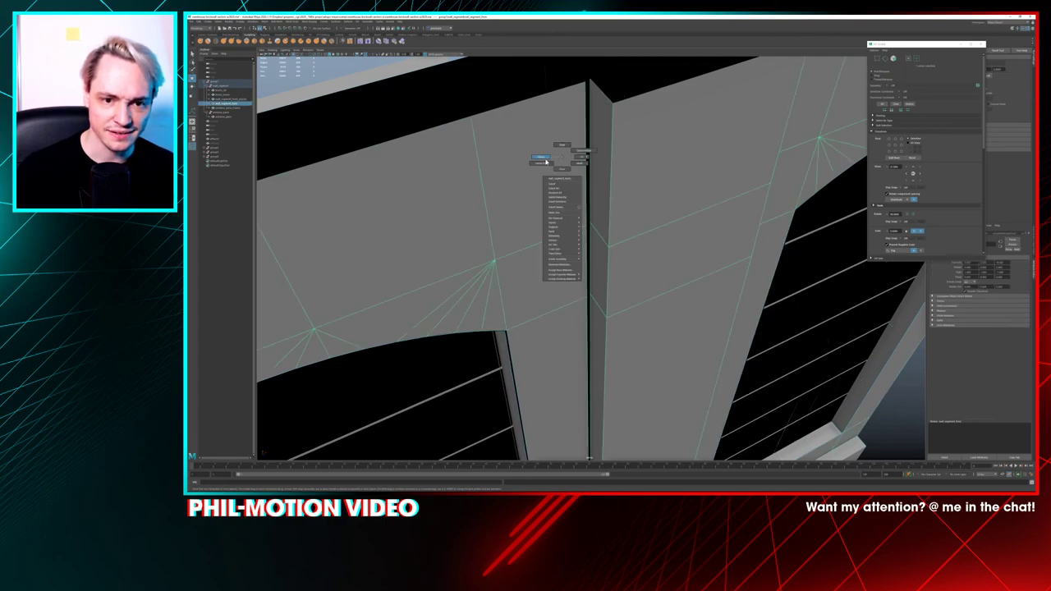
right_drag(545, 161, 542, 158)
click(589, 220)
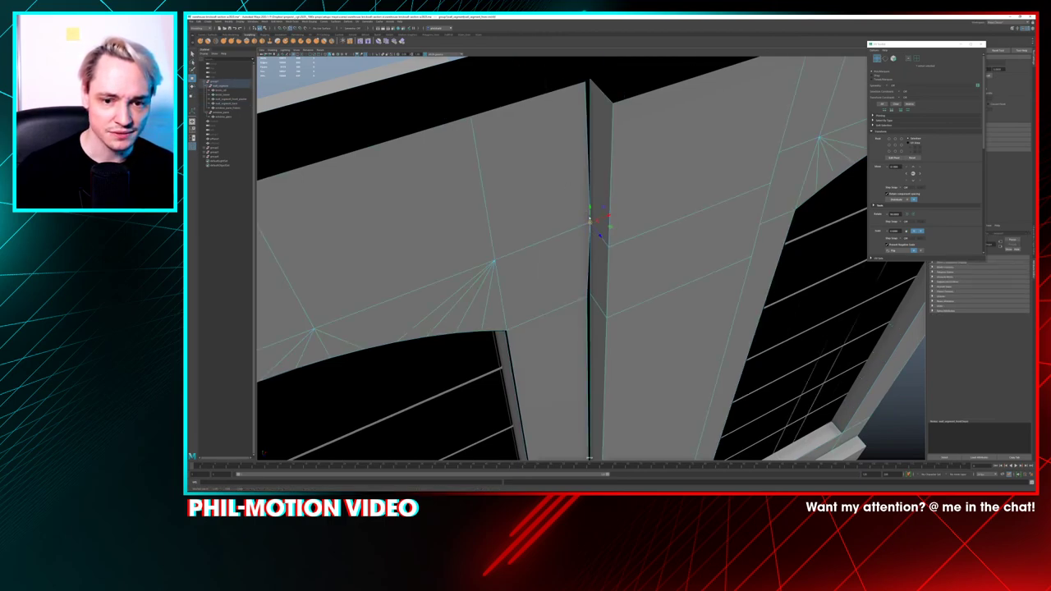
click(588, 79)
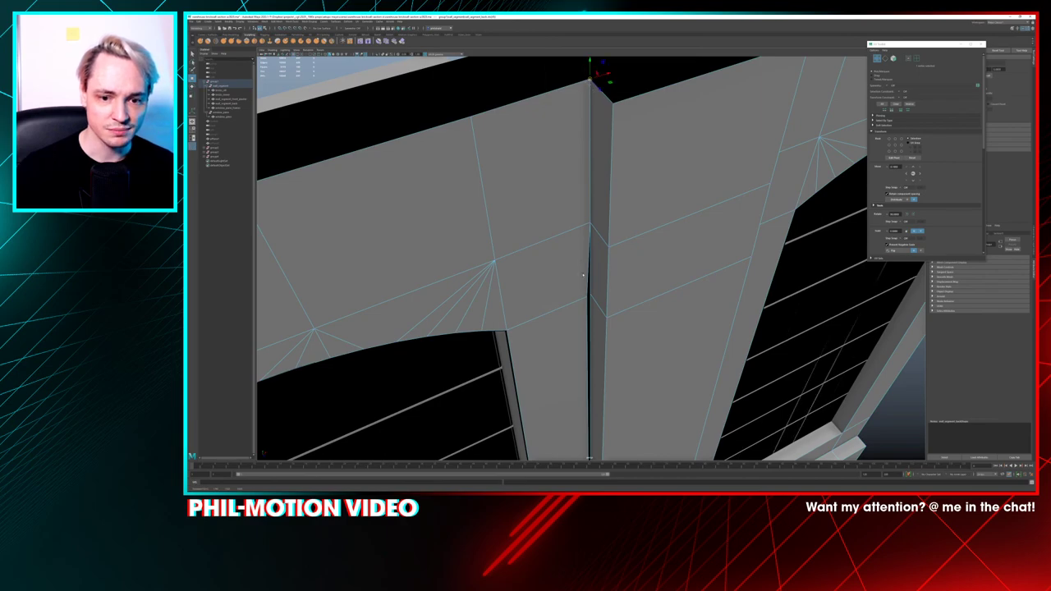
click(590, 293)
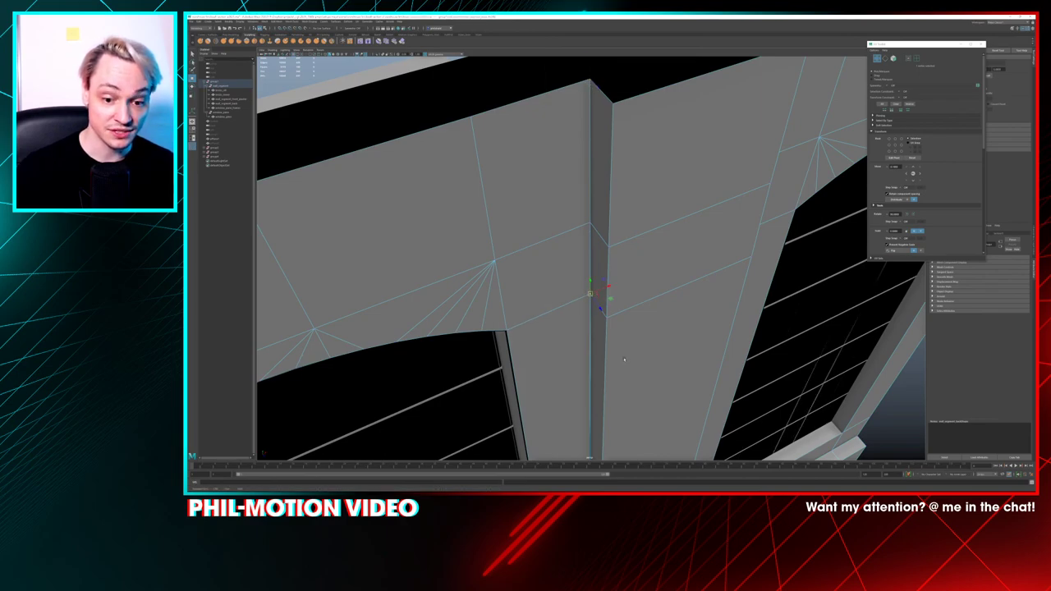
Snap the back wall's lower seam vertices, down to the ledge and the base corner, onto the adjoining edge
key(space)
mouse_move(598, 282)
mouse_down()
mouse_move(605, 327)
mouse_move(591, 340)
mouse_move(581, 312)
mouse_move(599, 174)
mouse_up()
key(space)
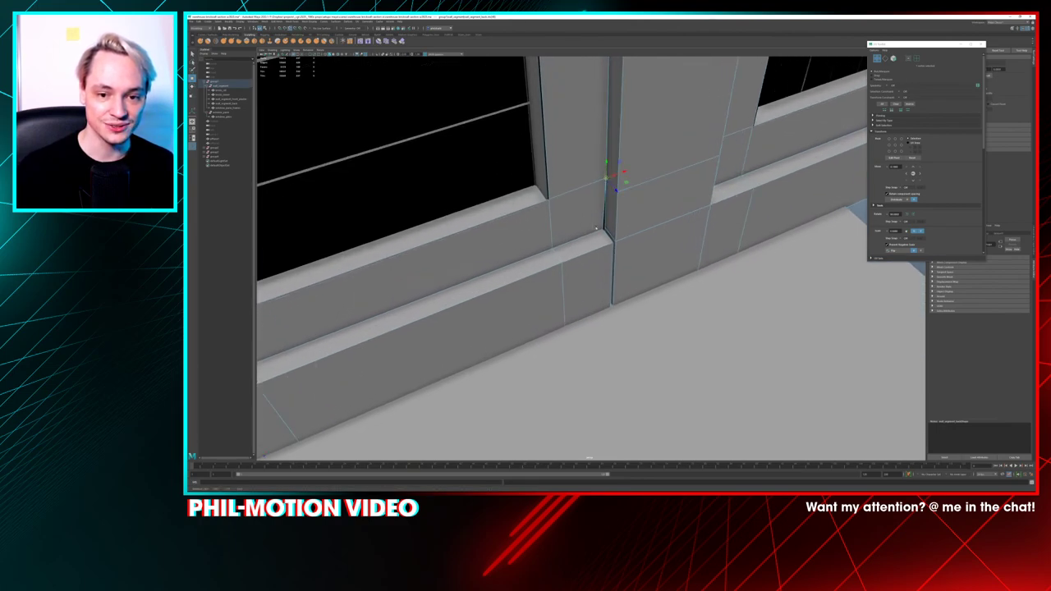
drag(604, 231, 615, 241)
click(613, 244)
click(612, 304)
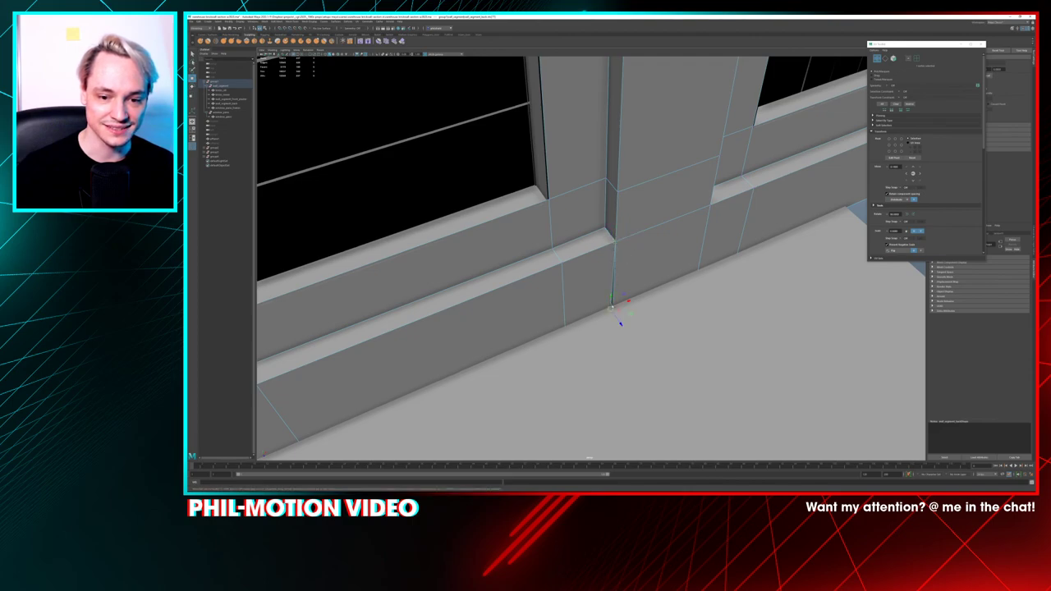
Snap the back wall's vertices at the lower and upper corners of the window opening onto the inner window frame
alt+drag(628, 331, 622, 308)
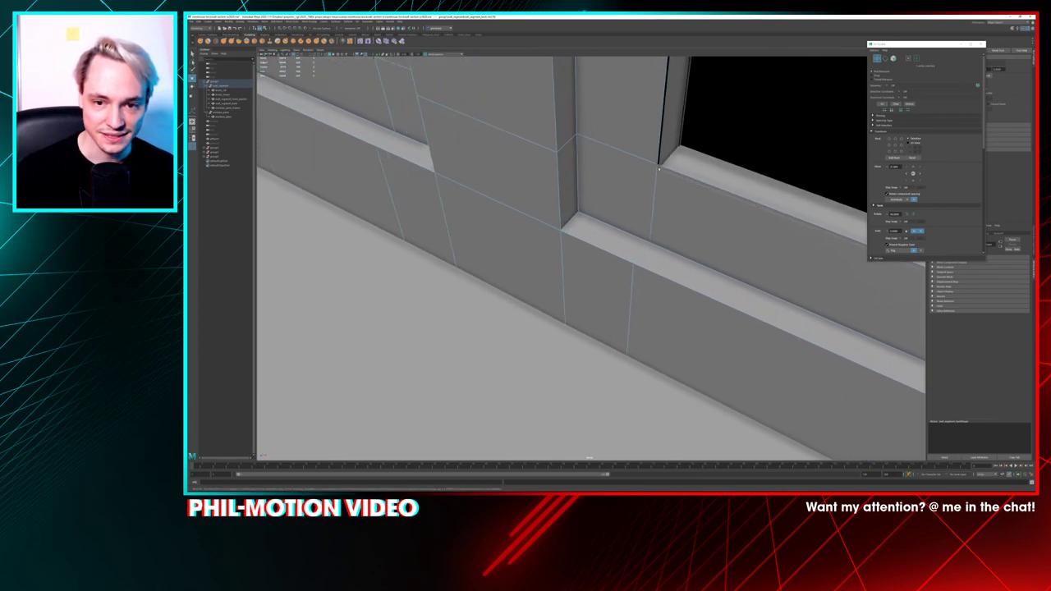
drag(658, 165, 738, 220)
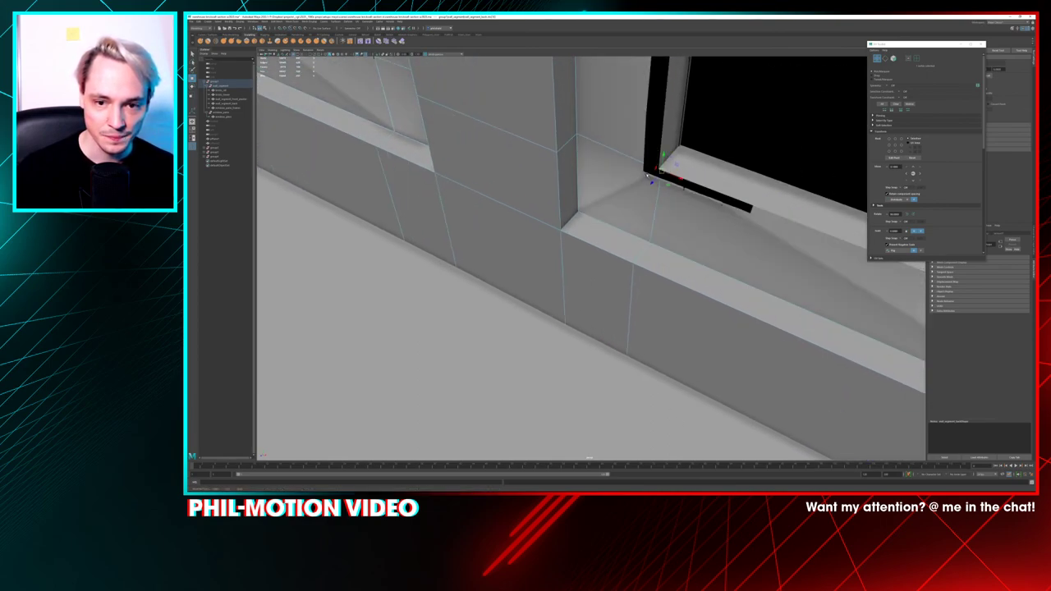
drag(657, 171, 634, 162)
alt+drag(605, 257, 595, 211)
drag(600, 172, 596, 174)
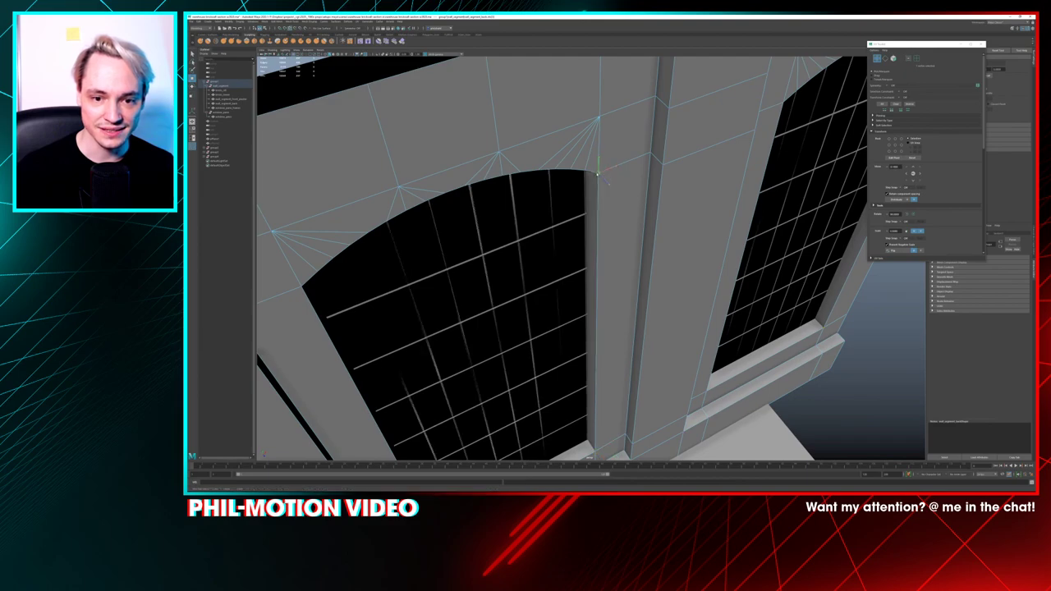
Snap the back wall's vertices along the window arch, starting from its upper corner, onto the inner window frame's curve
alt+drag(514, 214, 438, 189)
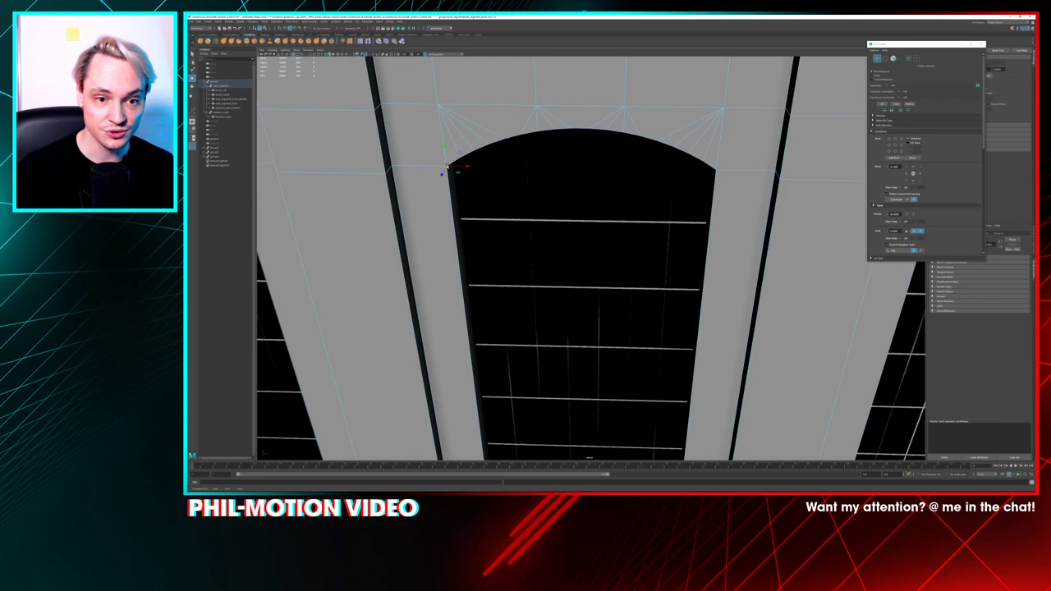
click(459, 160)
drag(460, 159, 462, 160)
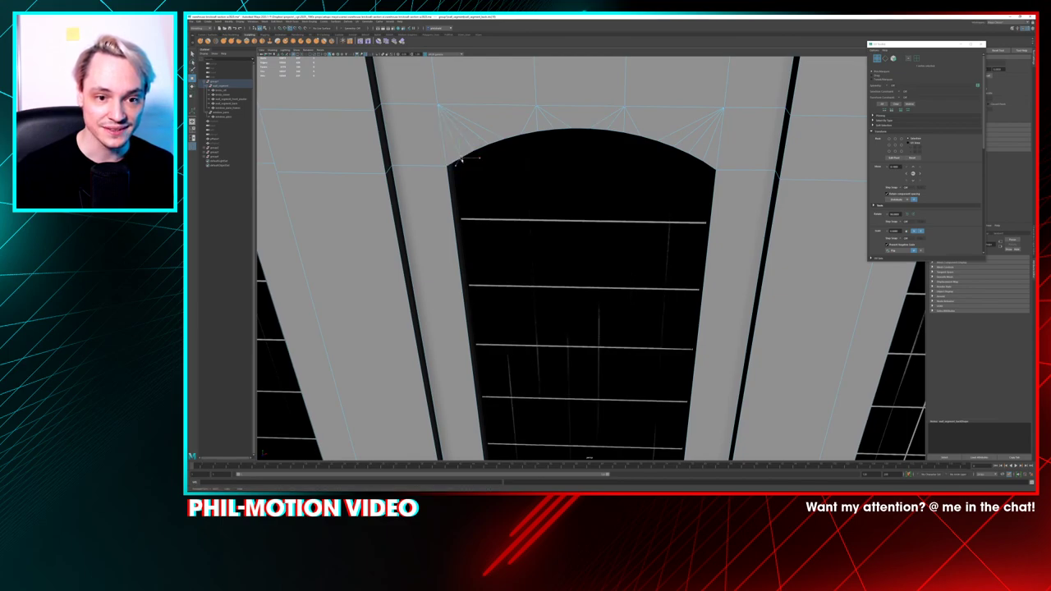
click(473, 154)
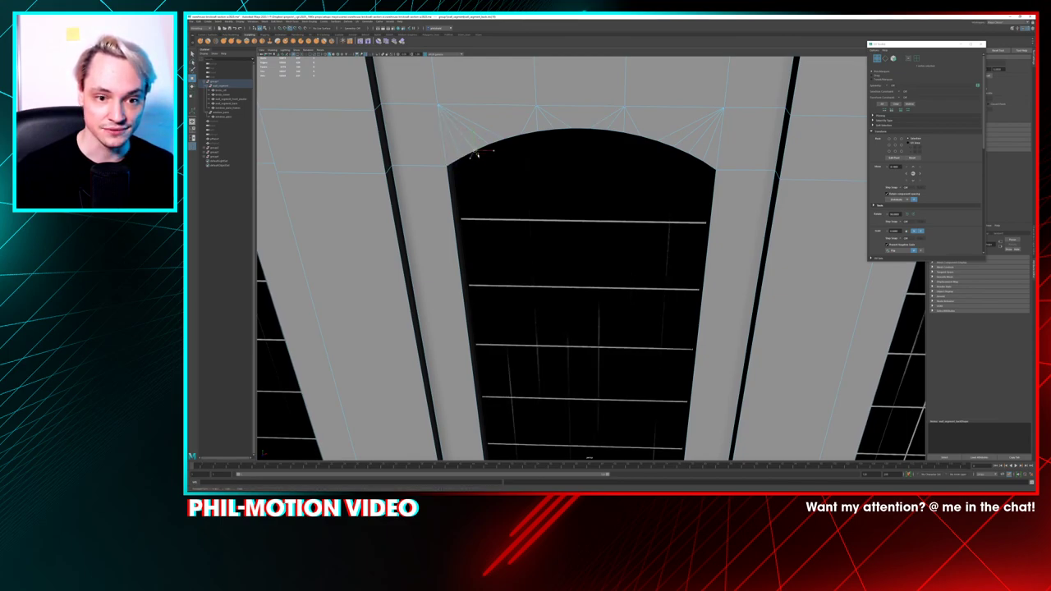
alt+drag(475, 152, 494, 150)
alt+middle_drag(494, 151, 537, 256)
alt+right_drag(537, 255, 594, 389)
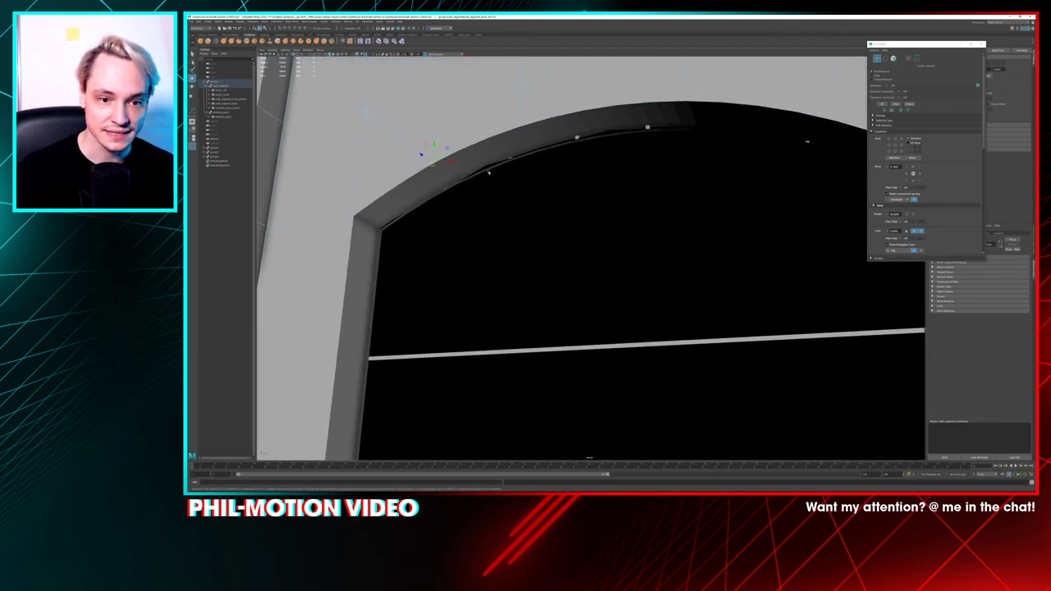
key(q)
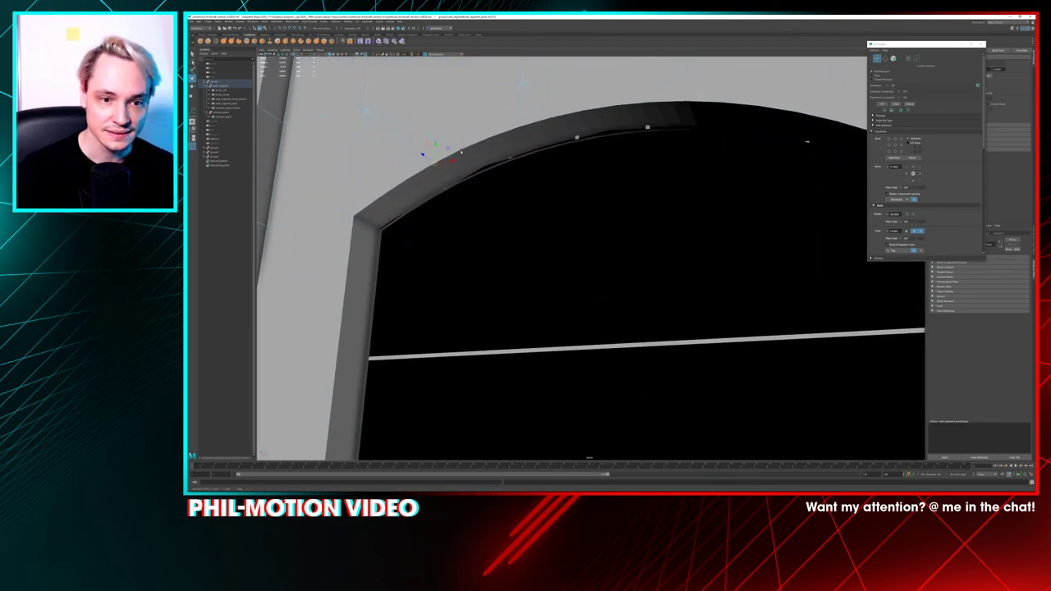
click(461, 151)
drag(450, 140, 494, 139)
click(493, 137)
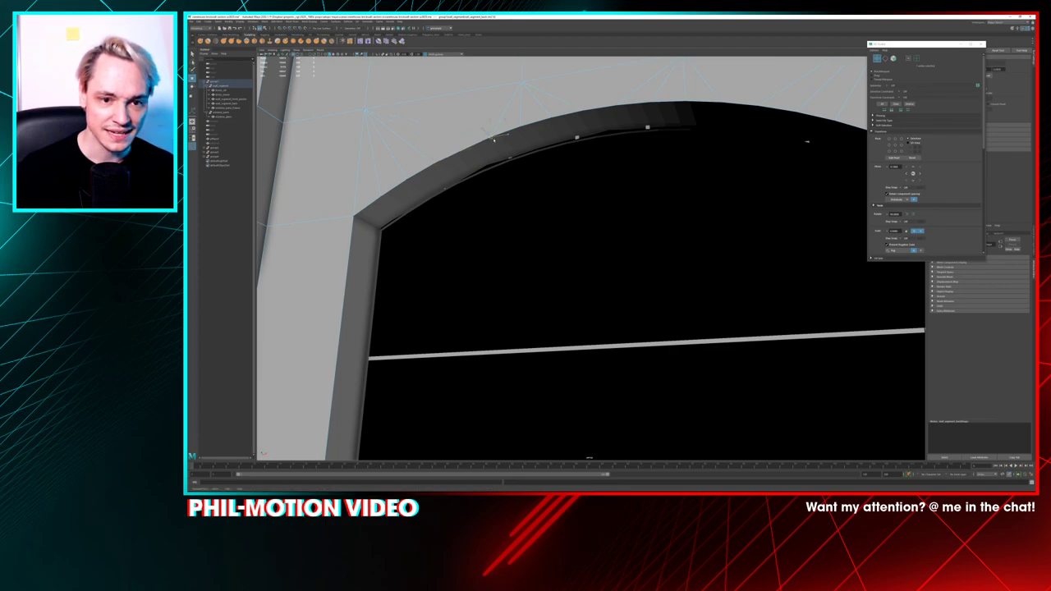
Inspect the tiled wall segments from both sides for remaining gaps and save the scene
alt+right_drag(498, 155, 460, 186)
alt+drag(459, 185, 499, 243)
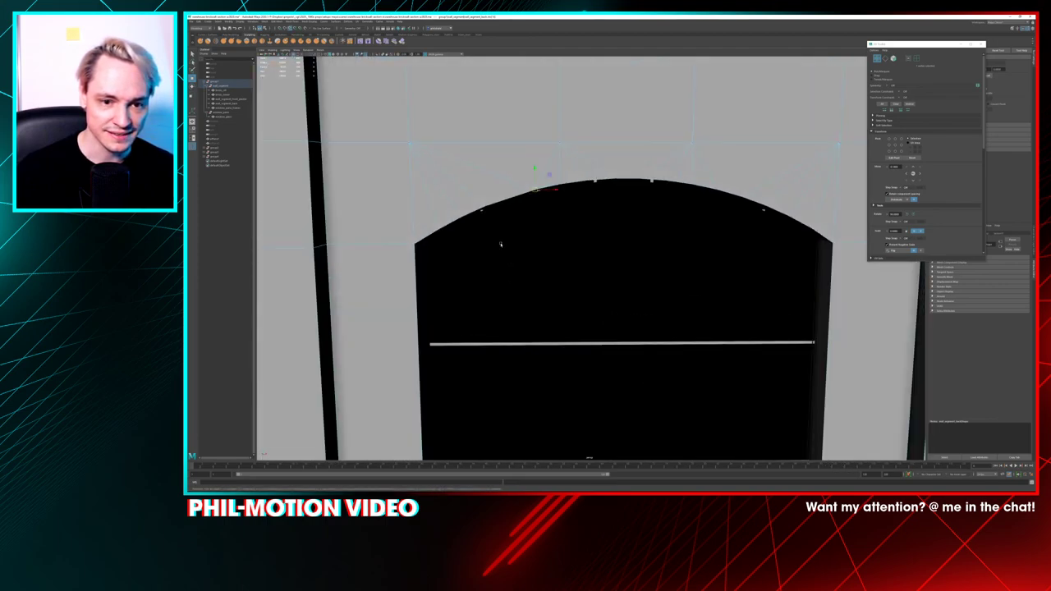
alt+right_drag(499, 244, 561, 289)
alt+middle_drag(562, 289, 459, 286)
alt+drag(459, 286, 430, 185)
alt+right_drag(430, 185, 454, 230)
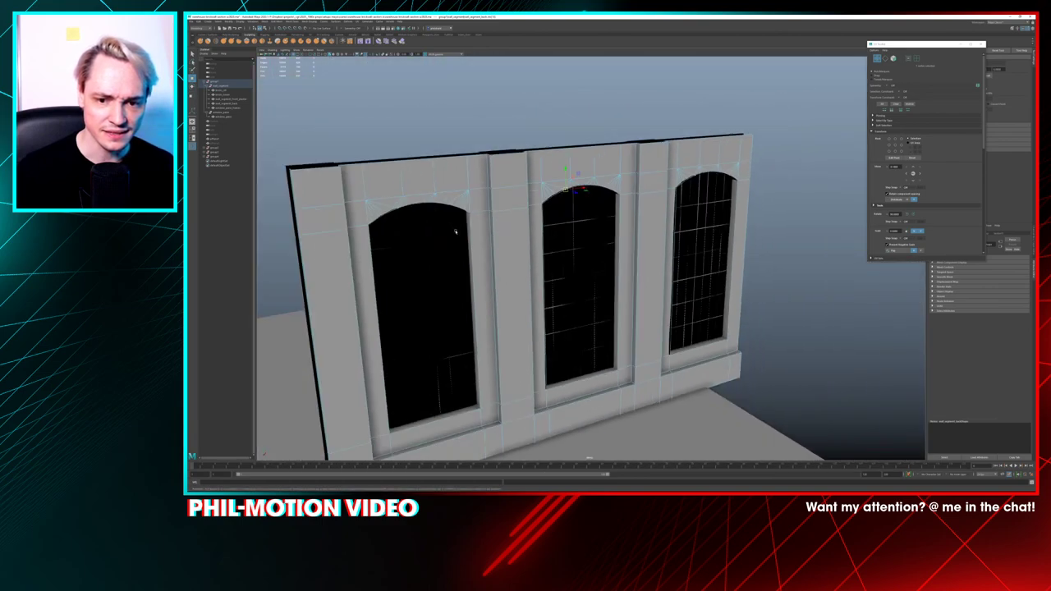
alt+drag(455, 230, 564, 213)
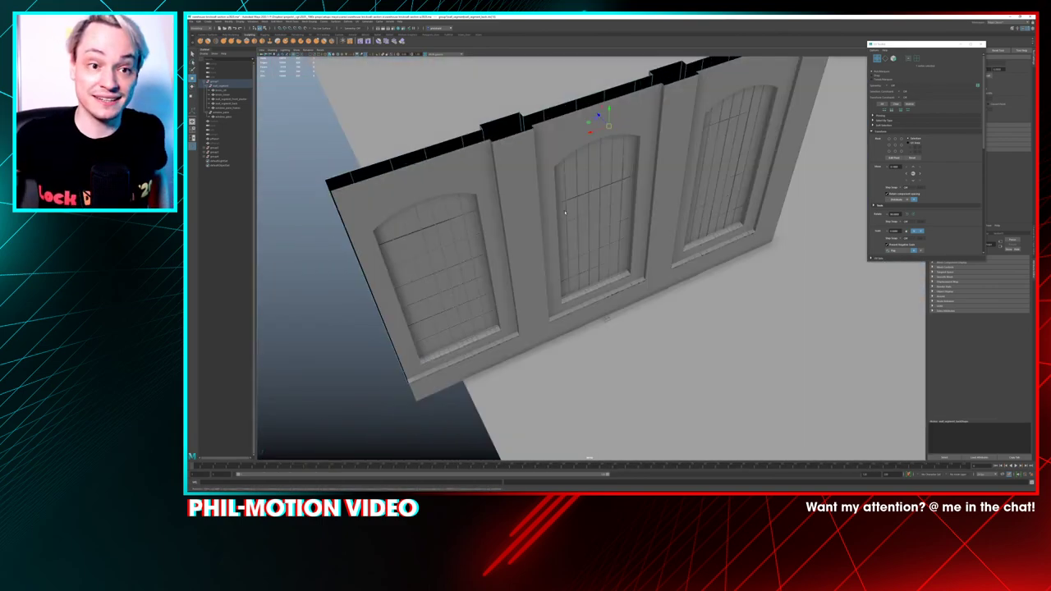
alt+drag(561, 208, 602, 259)
key(ctrl+s)
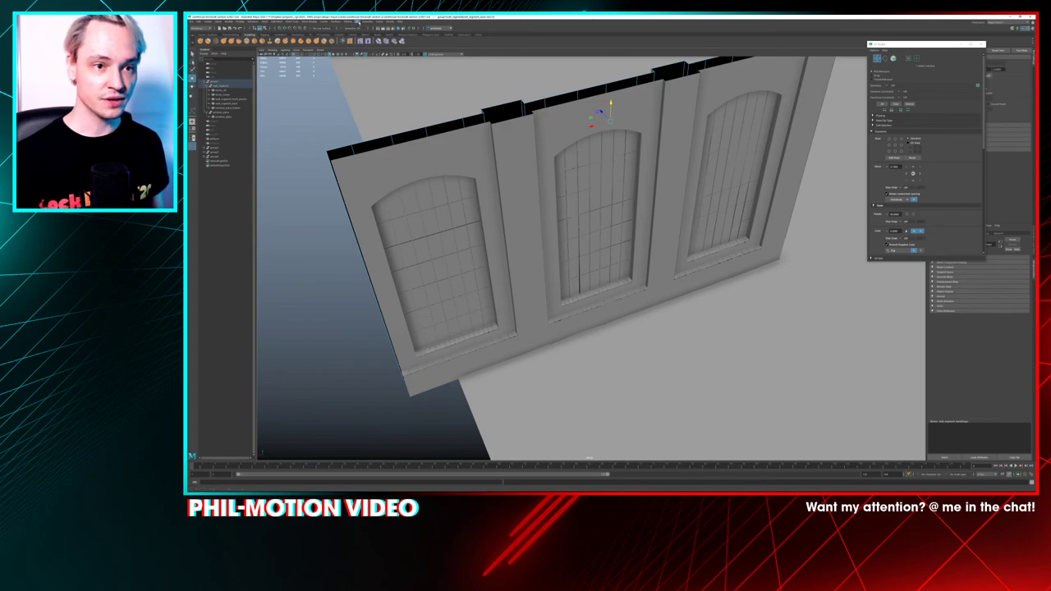
Open the UV Editor and place its window so the upper part of the wall stays in view
click(356, 22)
click(374, 33)
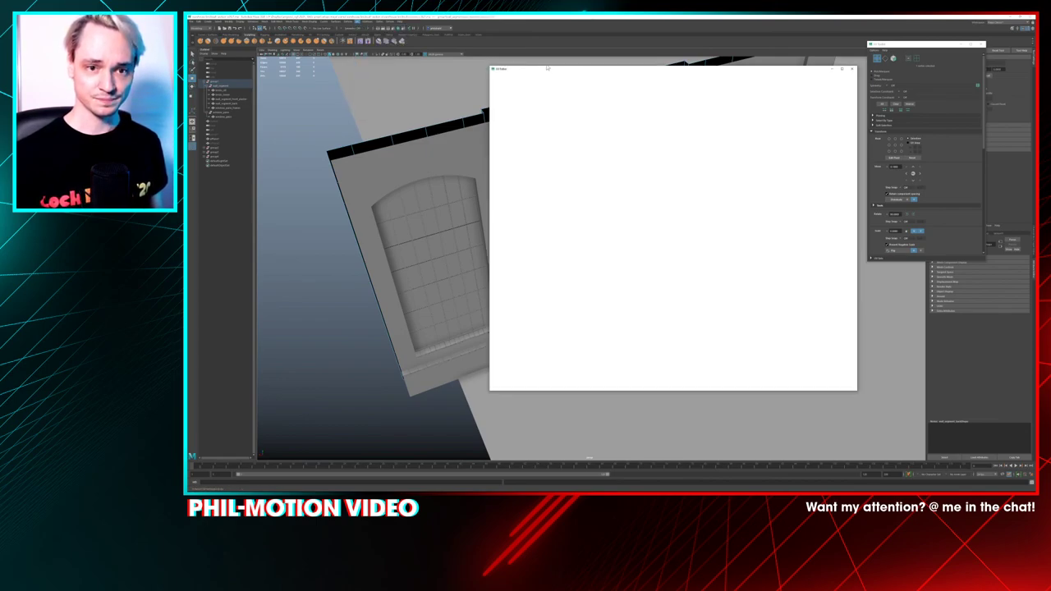
drag(548, 71, 555, 198)
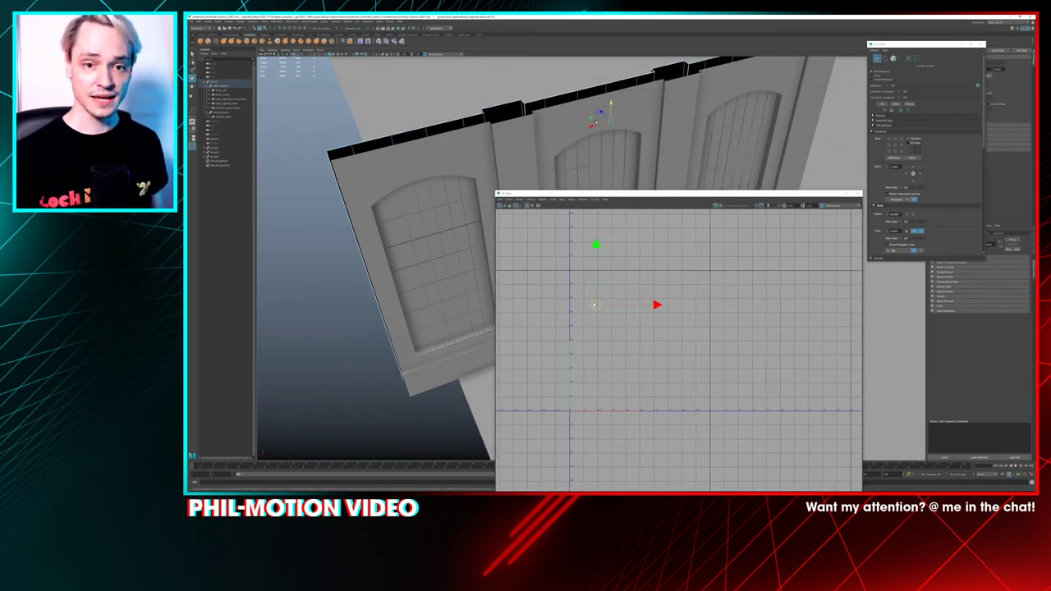
Leave vertex editing and show the UV layout of the front wall piece and of the whole wall segment group
right_drag(606, 121, 617, 119)
click(543, 126)
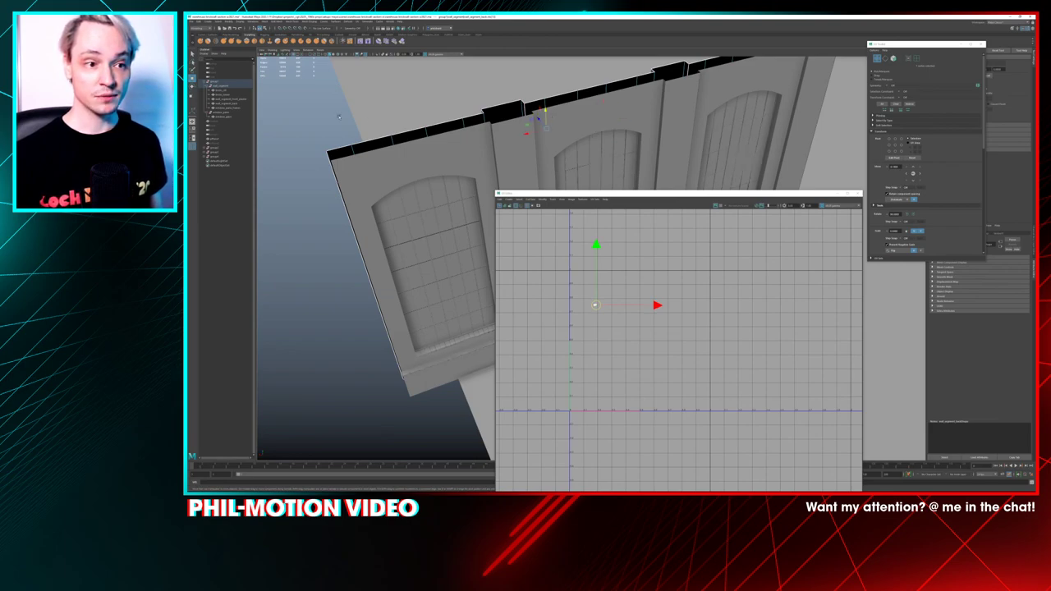
click(483, 85)
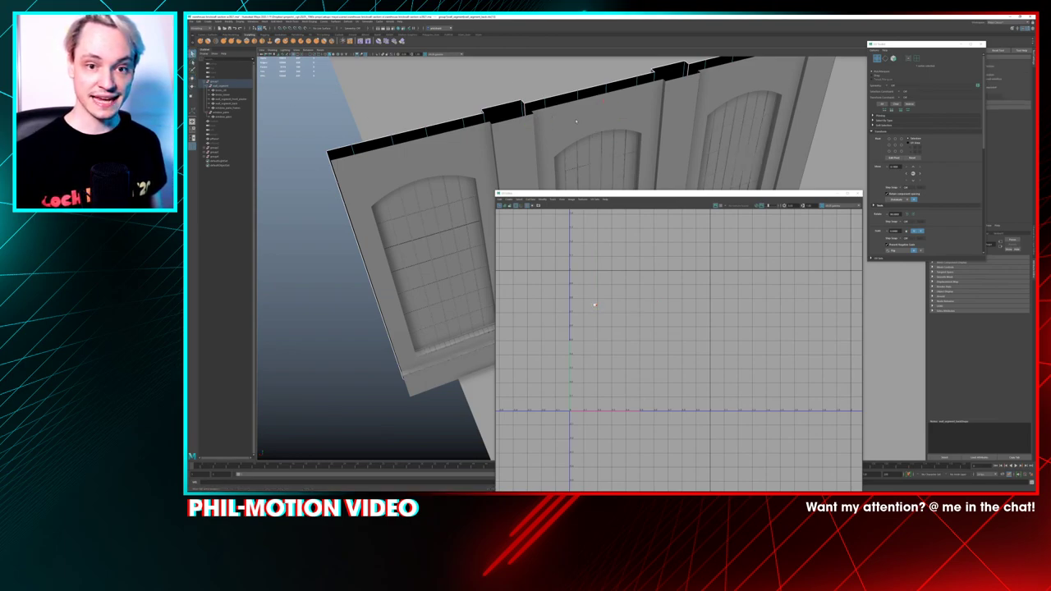
right_drag(576, 121, 598, 115)
click(480, 127)
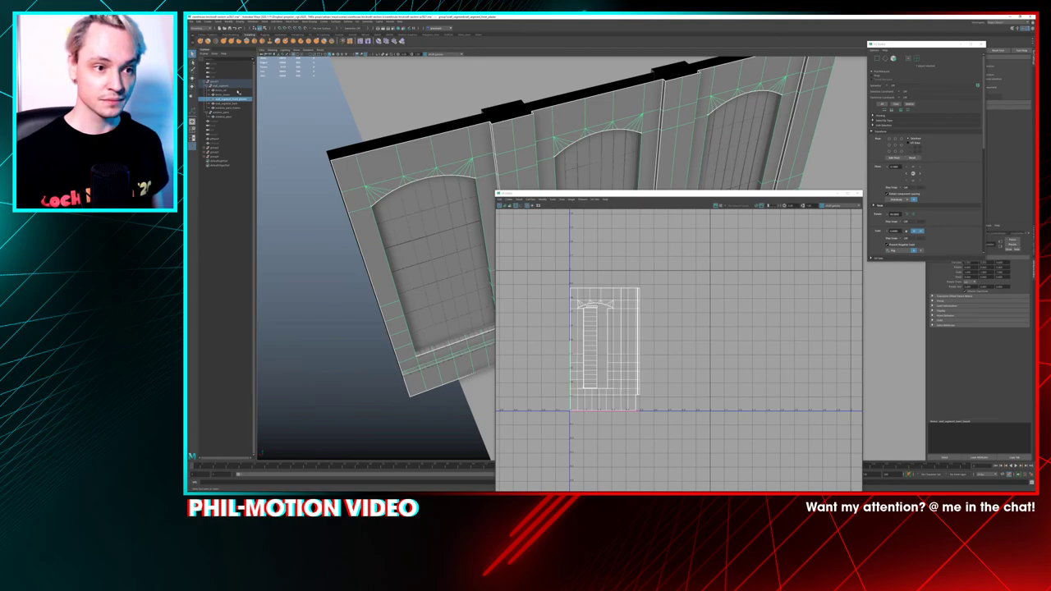
click(217, 81)
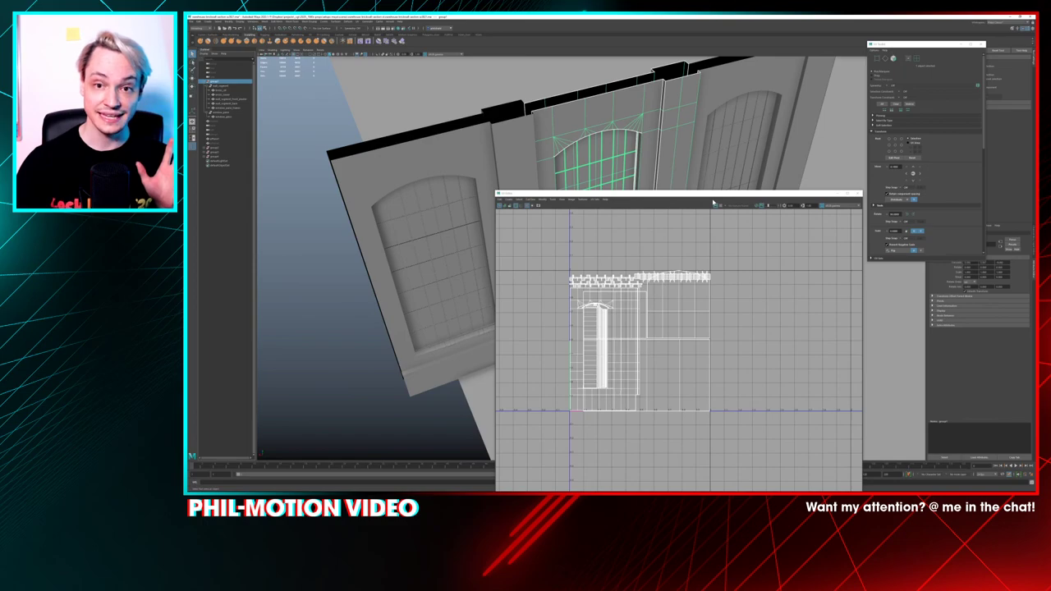
Switch to the Unity editor and examine the sidewalls in the warehouse prototype scene
key(alt+Tab)
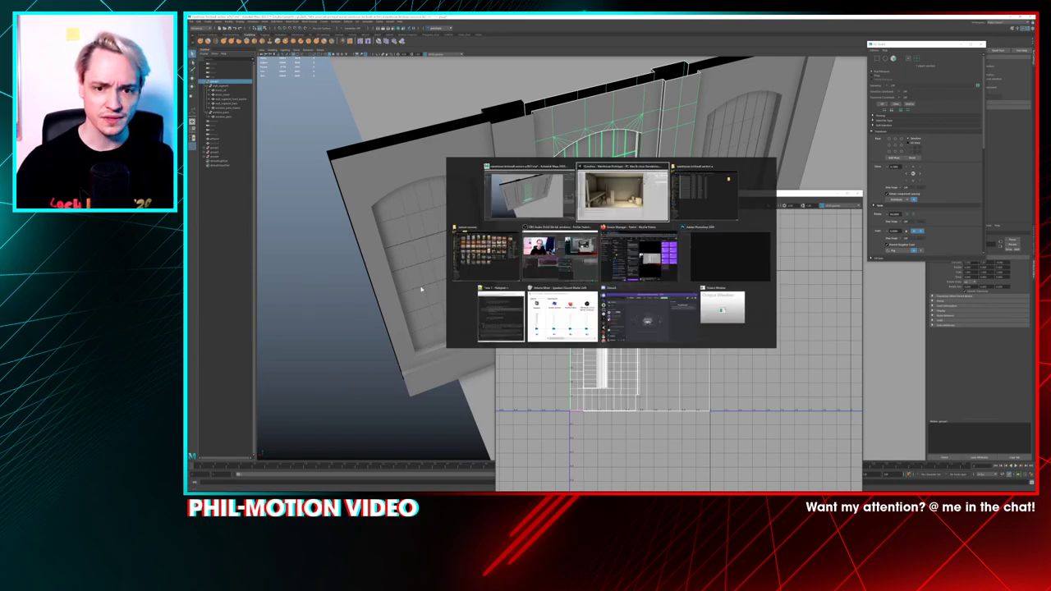
mouse_move(547, 273)
right_down()
mouse_move(548, 215)
mouse_move(535, 245)
mouse_move(630, 260)
mouse_move(548, 274)
mouse_move(545, 263)
right_up()
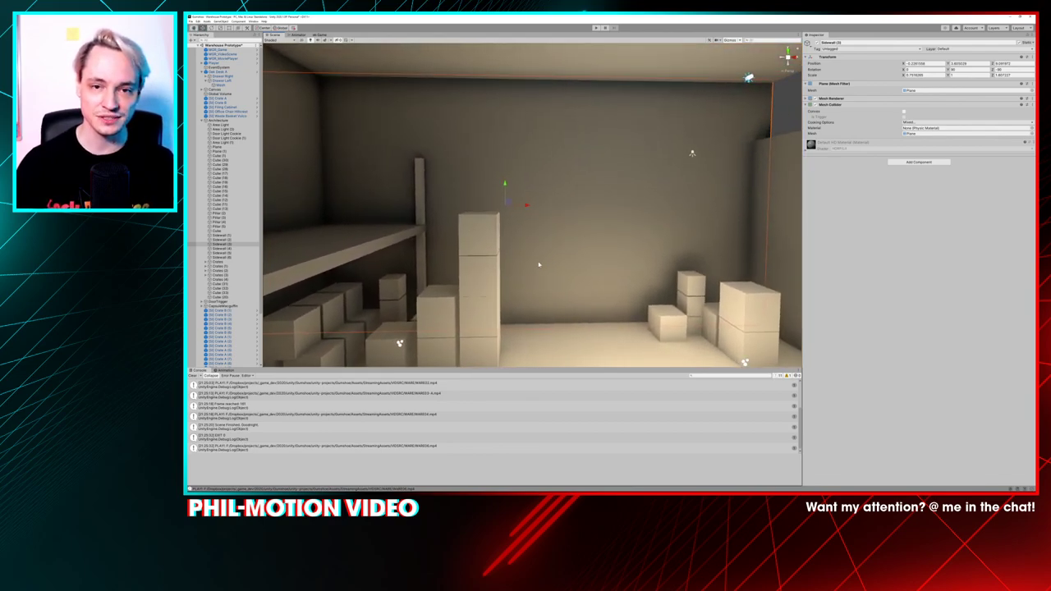